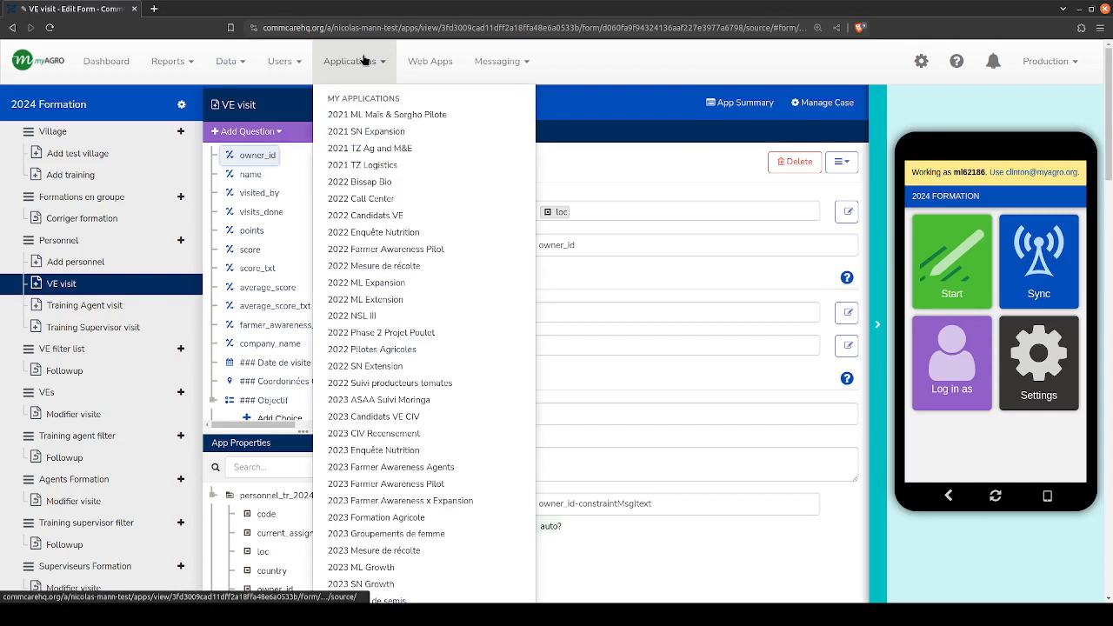
- Go to the project dashboard, open the 2024 Formation application and look through its modules and forms
click(74, 70)
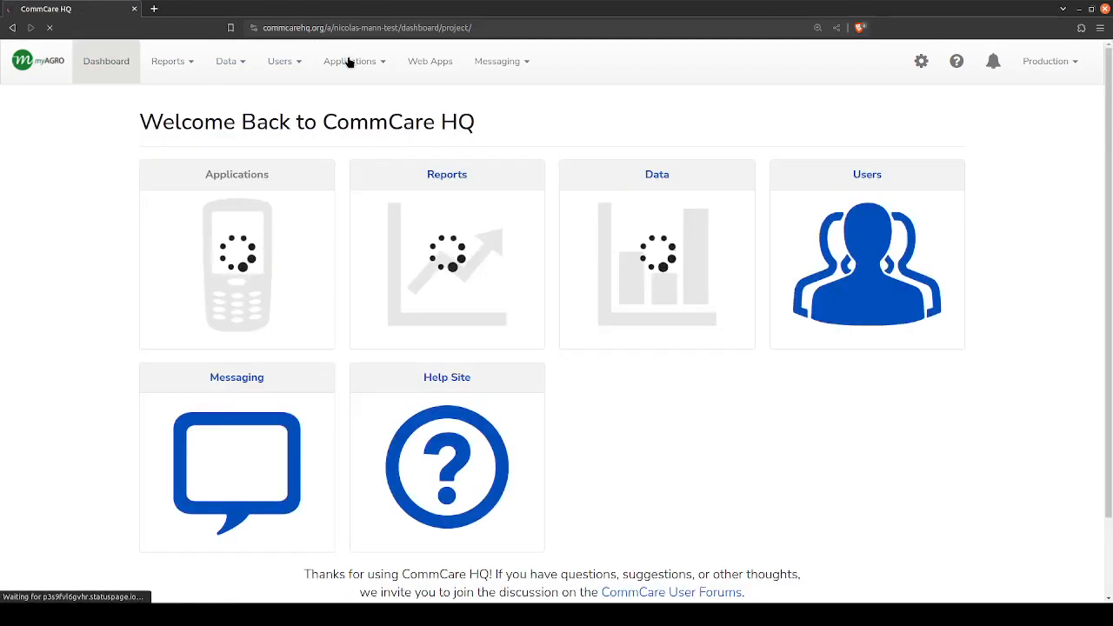
click(348, 61)
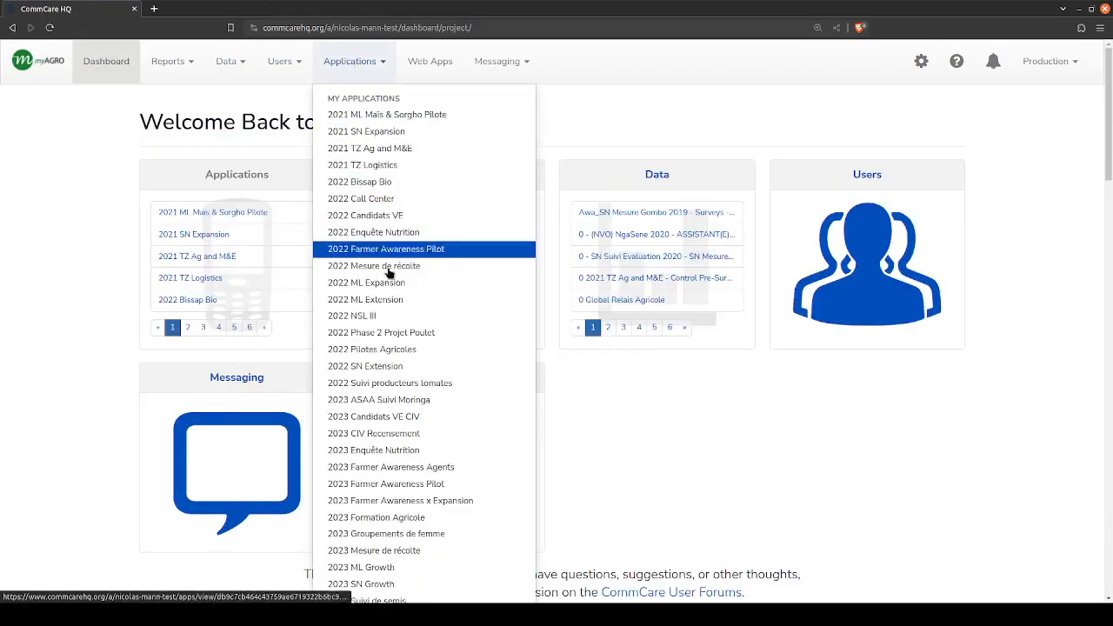
scroll(388, 348, down, 3)
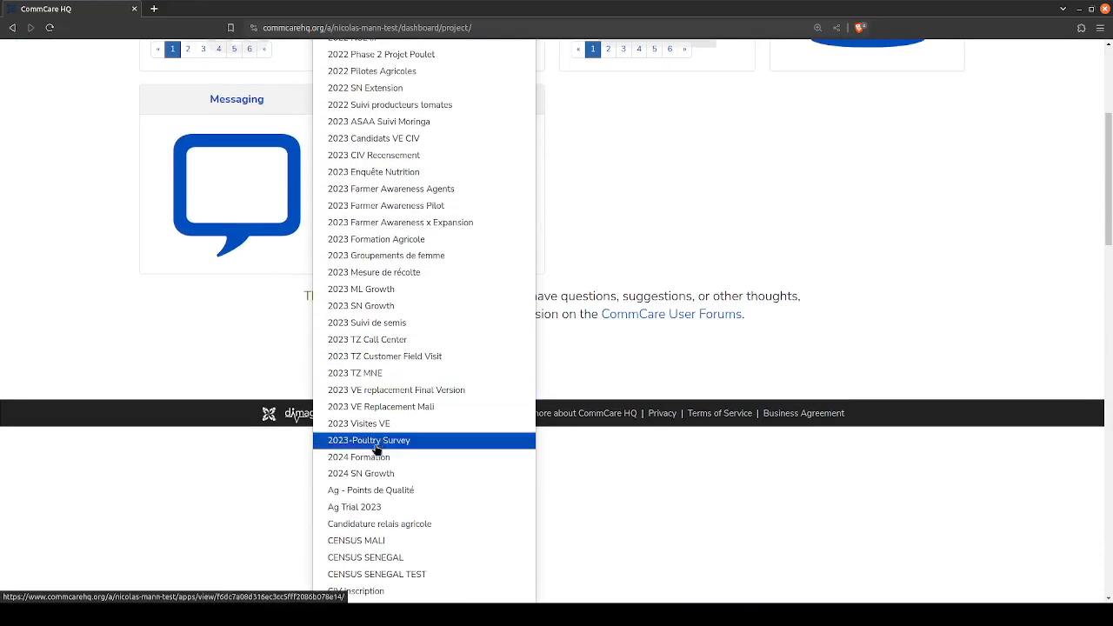
click(368, 459)
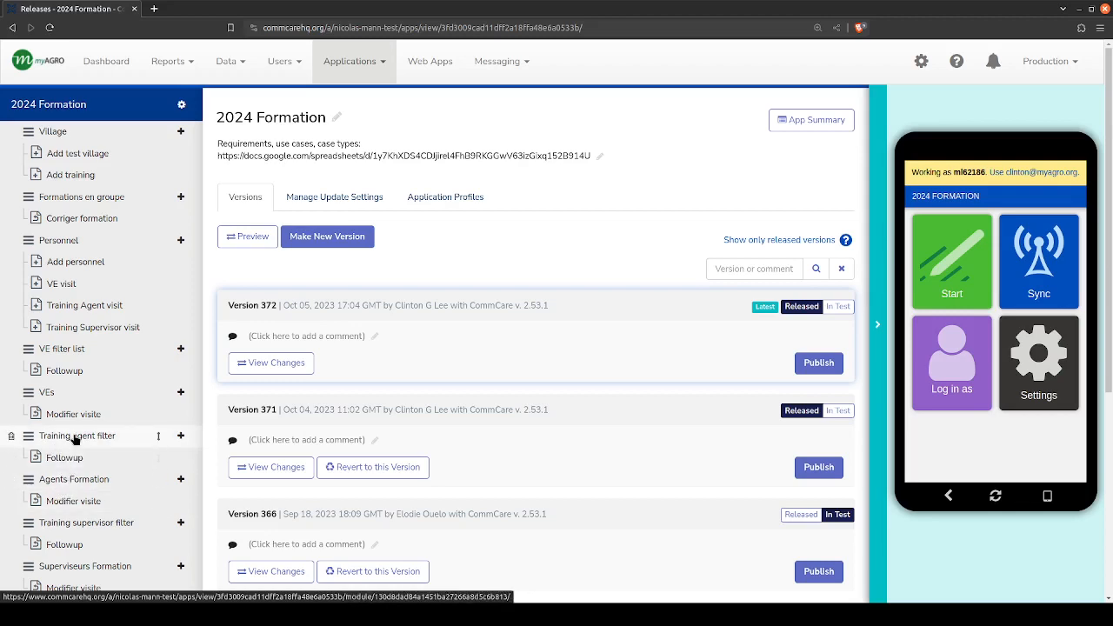
scroll(70, 439, down, 2)
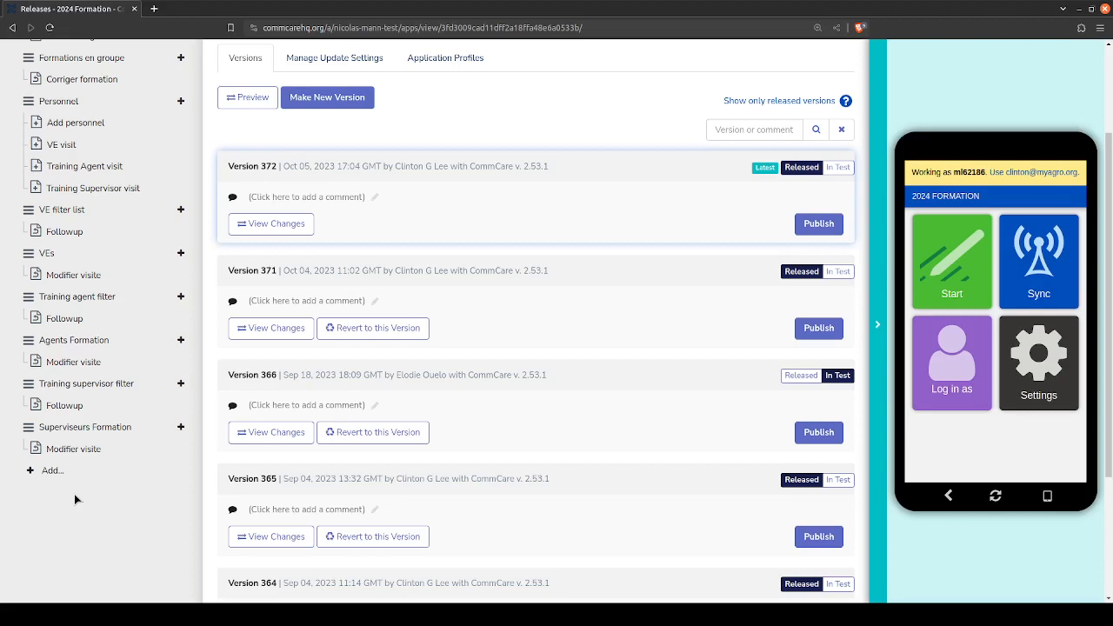
scroll(75, 498, up, 3)
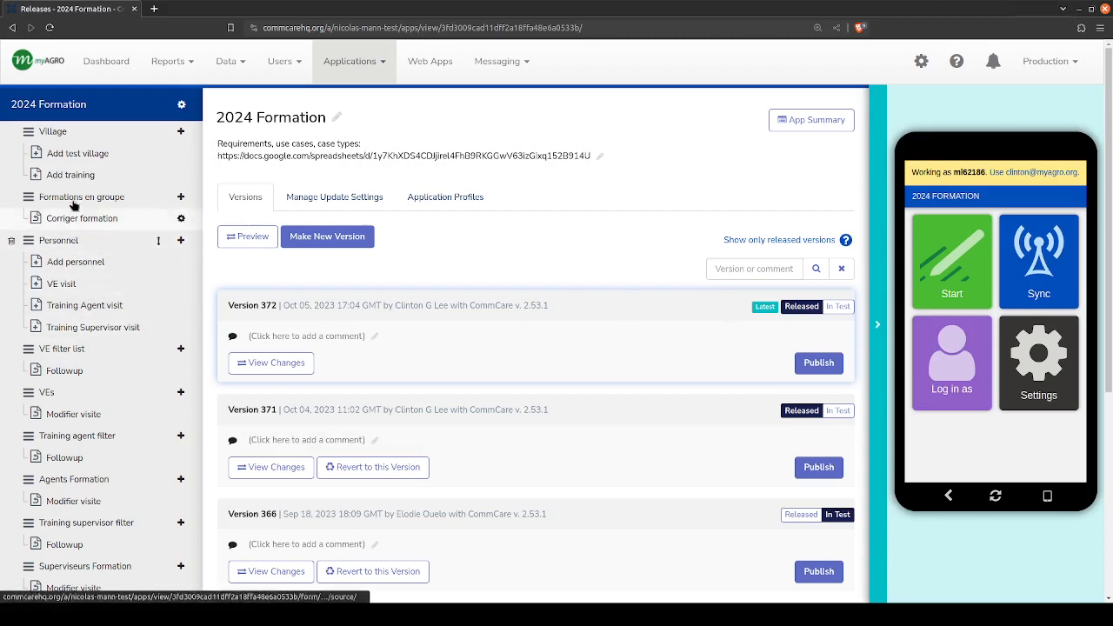
- Open the project's Organization Structure page in a new browser tab and switch to it
click(233, 63)
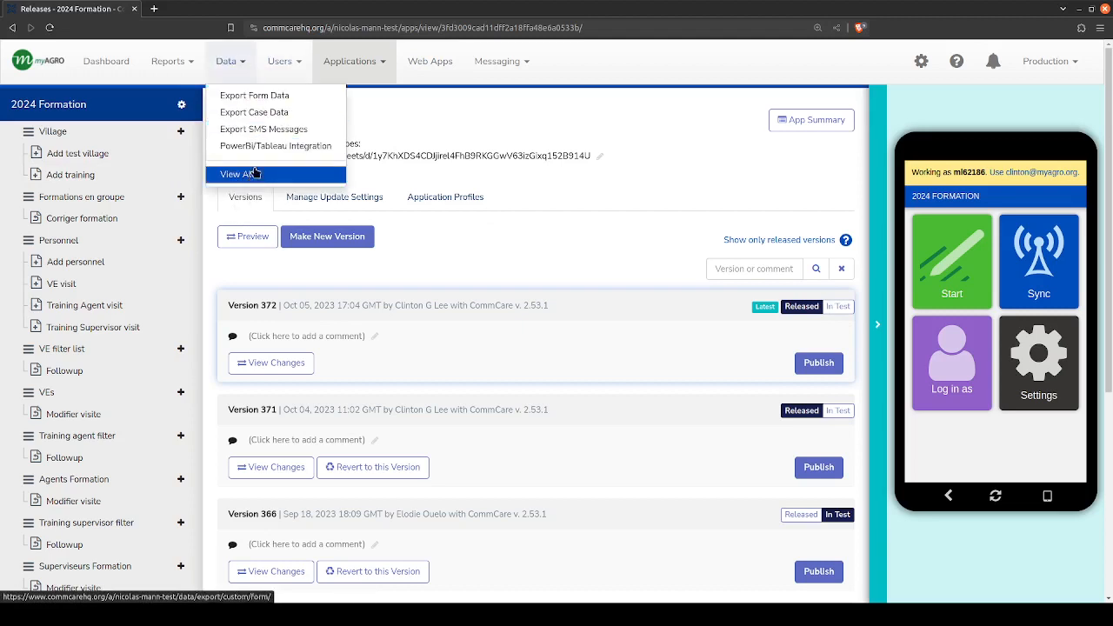
click(280, 62)
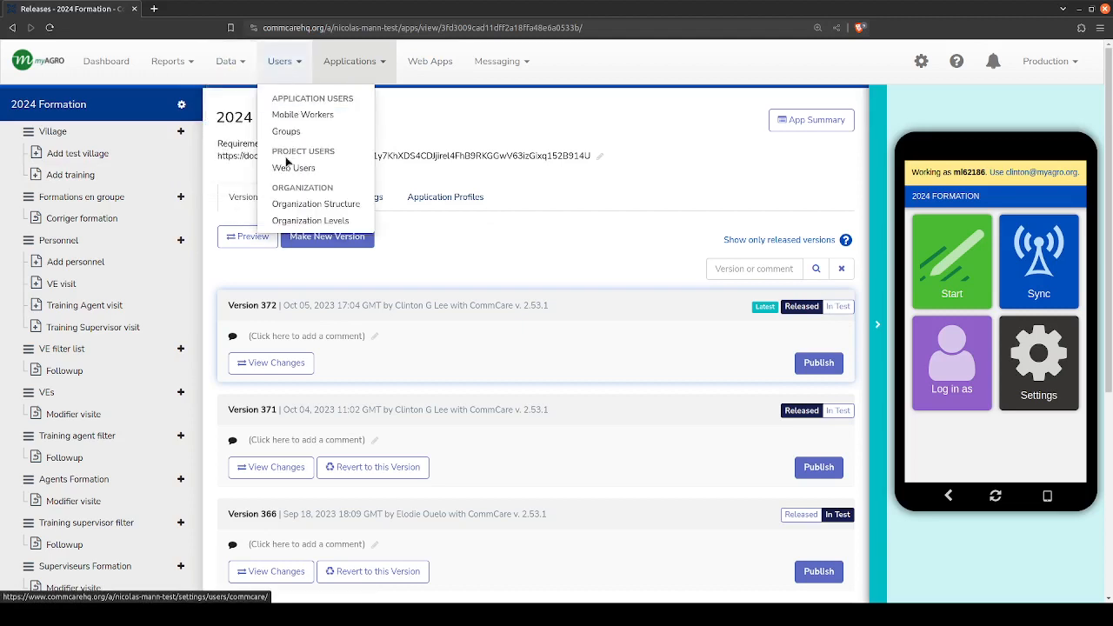
middle_click(305, 205)
click(224, 9)
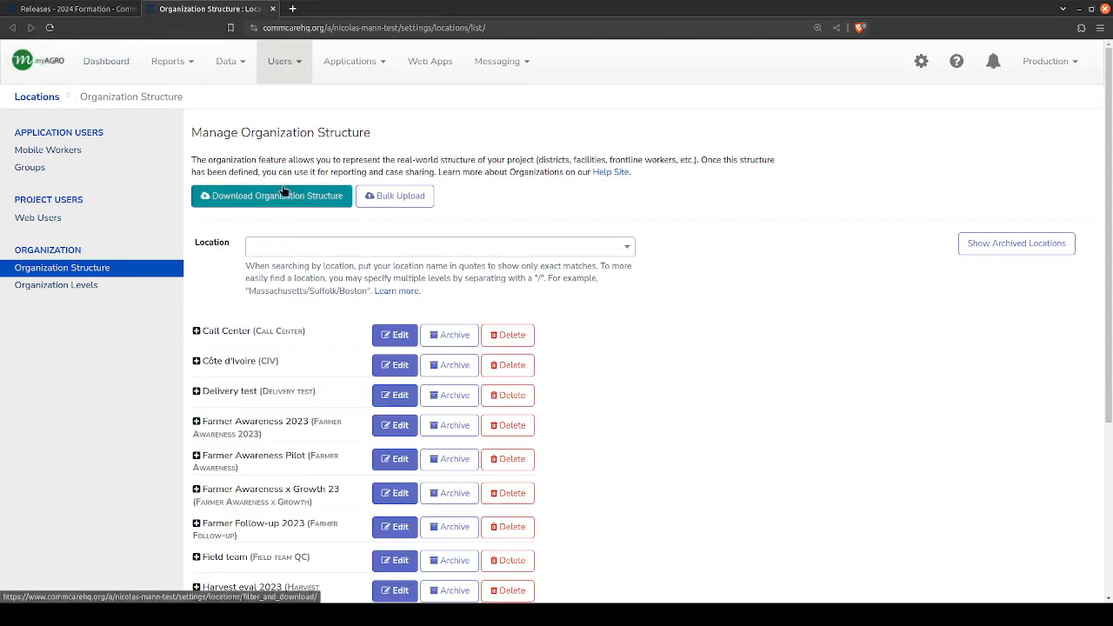
- Open the Mobile Workers page in a new browser tab and place the cursor in the worker search
middle_click(73, 153)
click(346, 11)
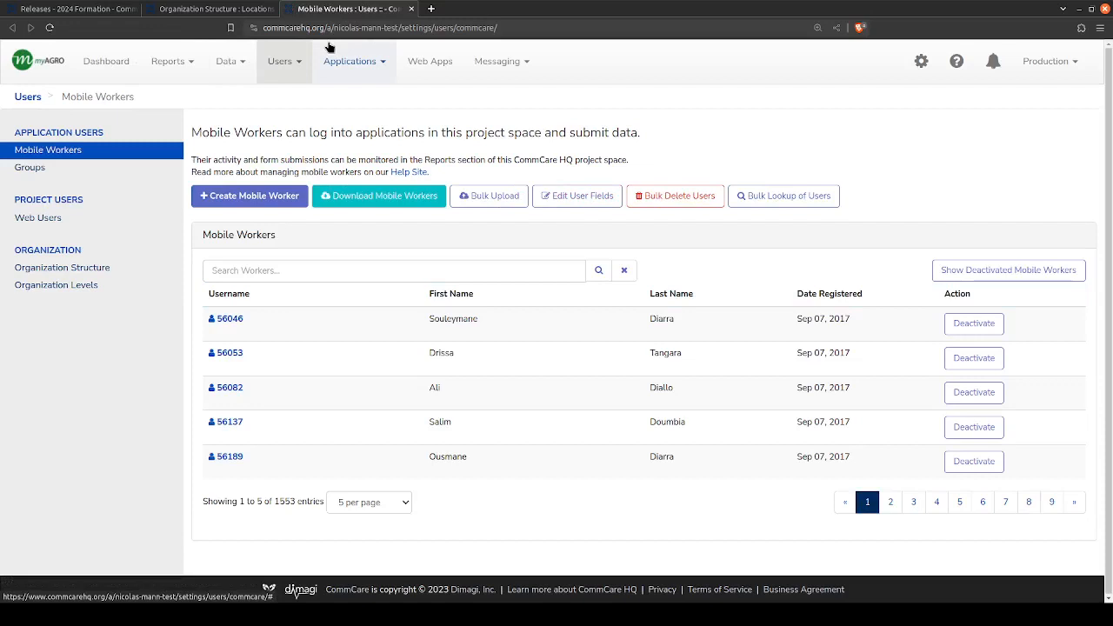
click(306, 274)
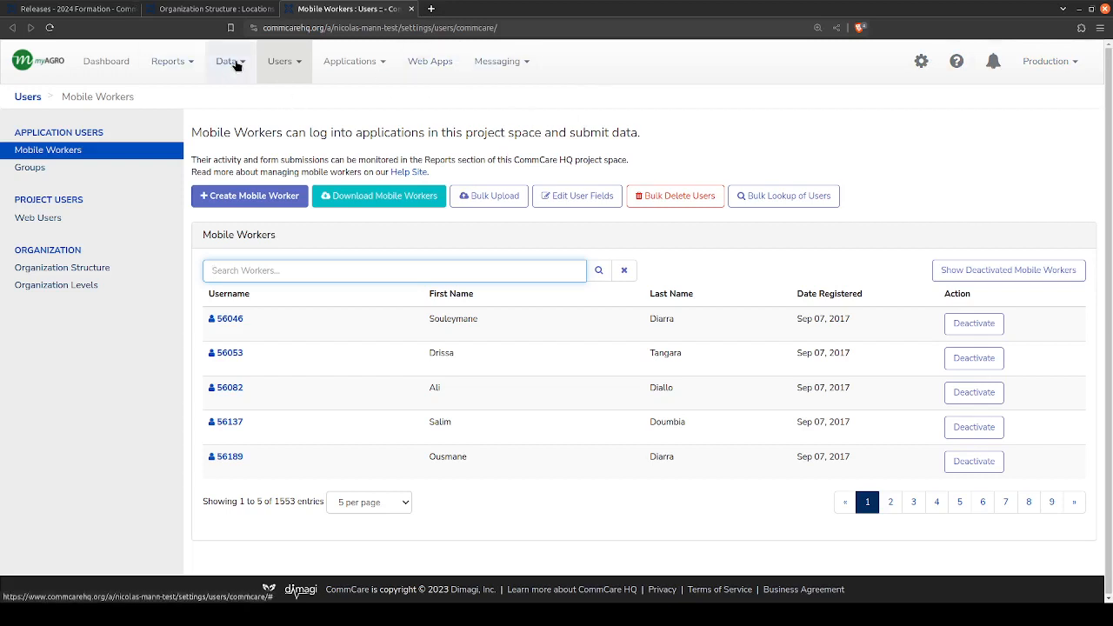
- View the project and account settings options, and highlight the Mobile Workers heading on the page
click(921, 61)
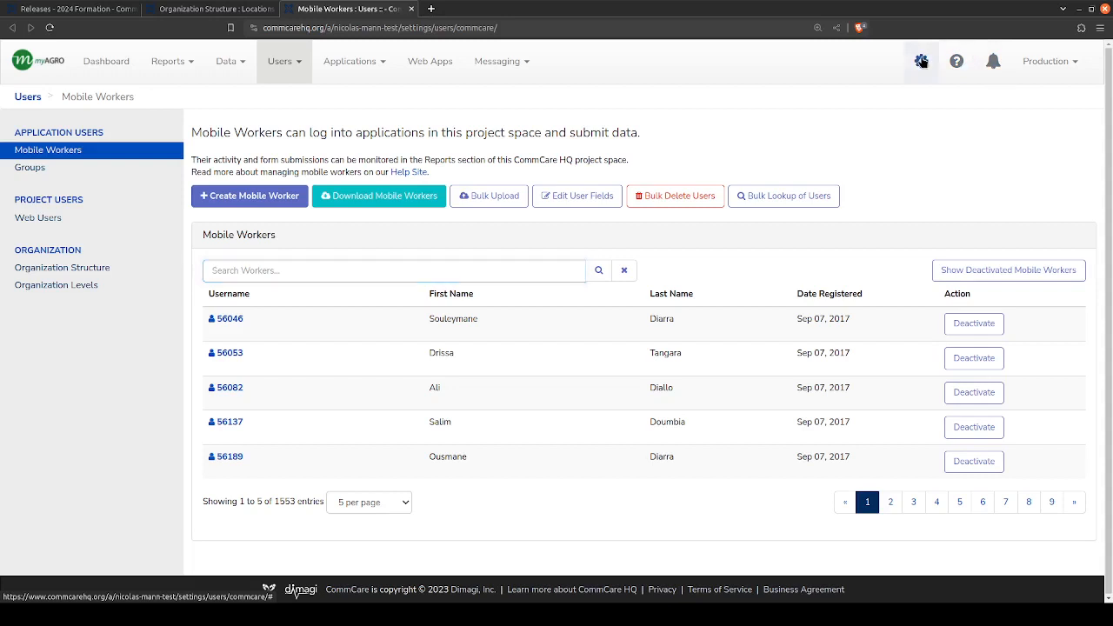
drag(830, 128, 911, 131)
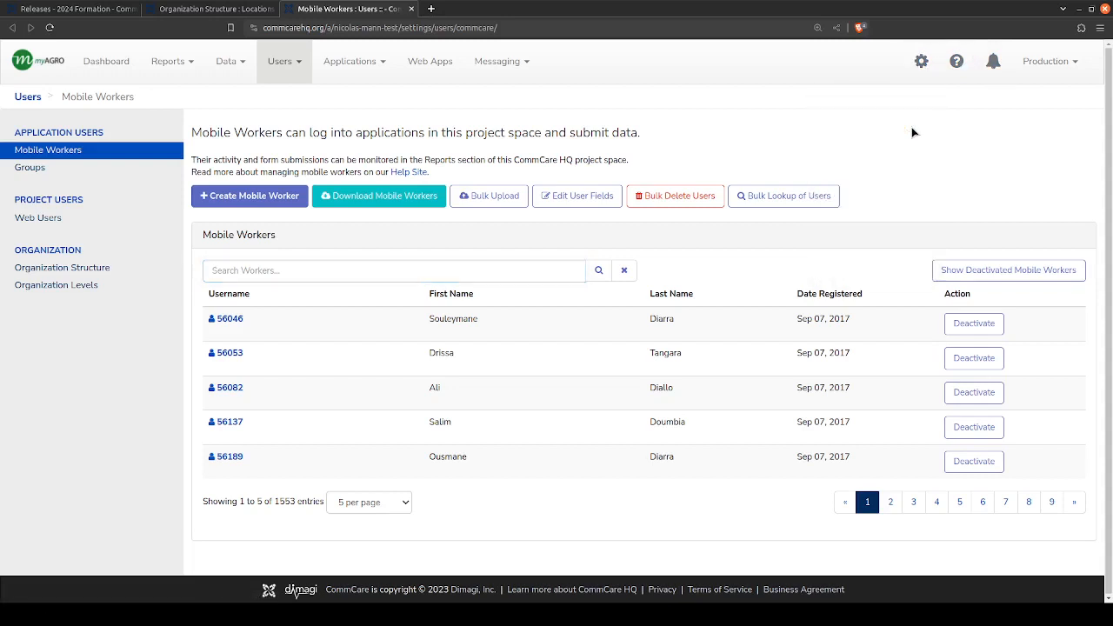
click(923, 65)
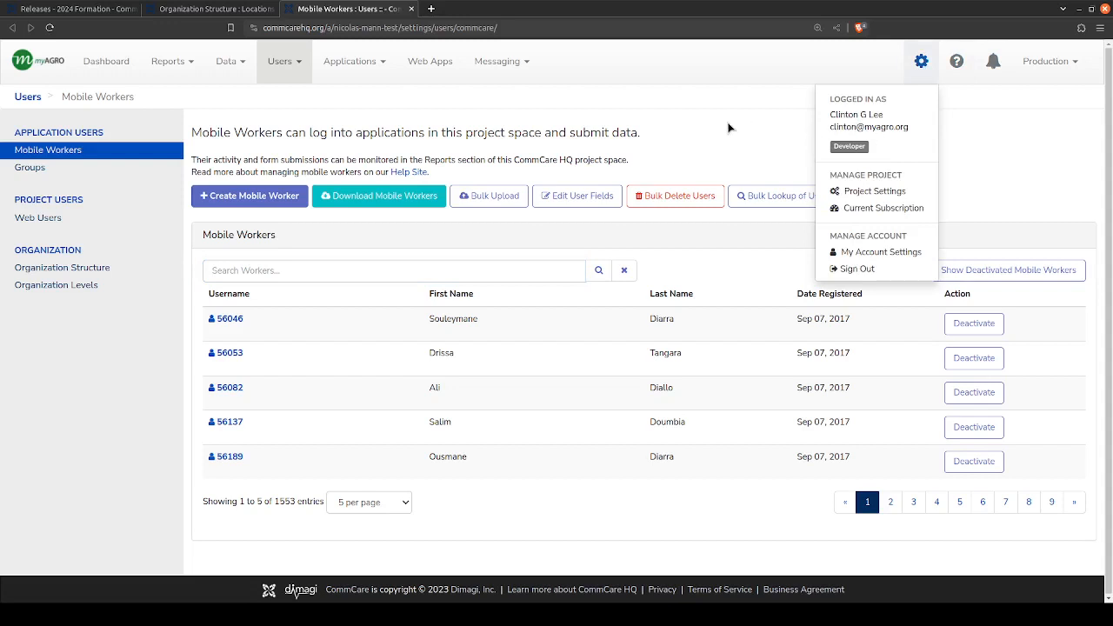
click(922, 61)
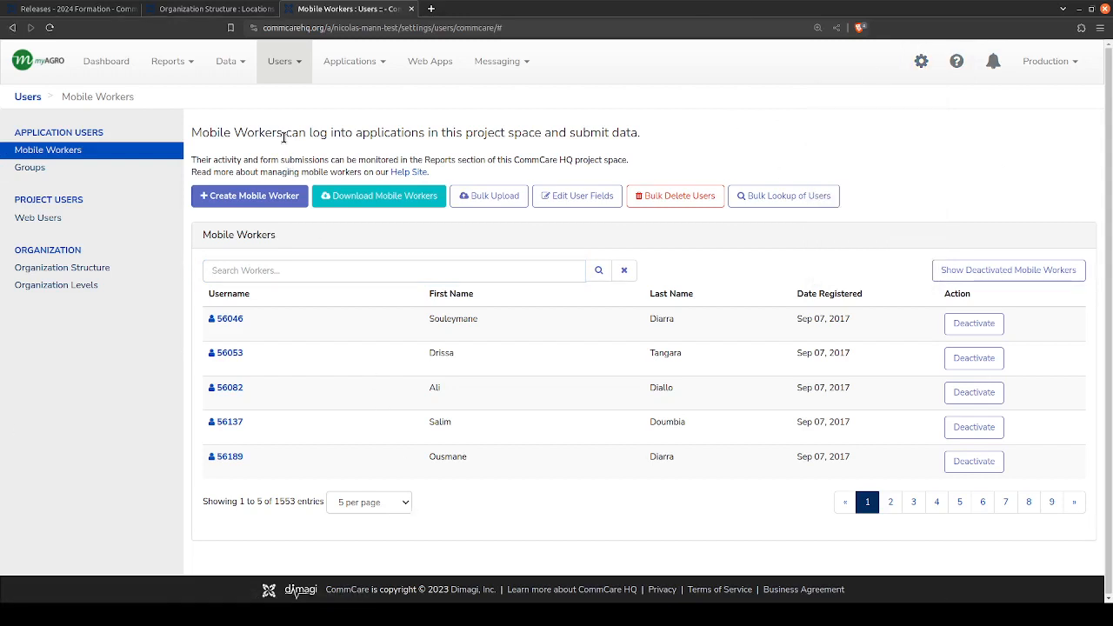
drag(283, 136, 194, 129)
click(193, 129)
- Return to the 2024 Formation release page and check which mobile worker the app preview is running as
click(226, 9)
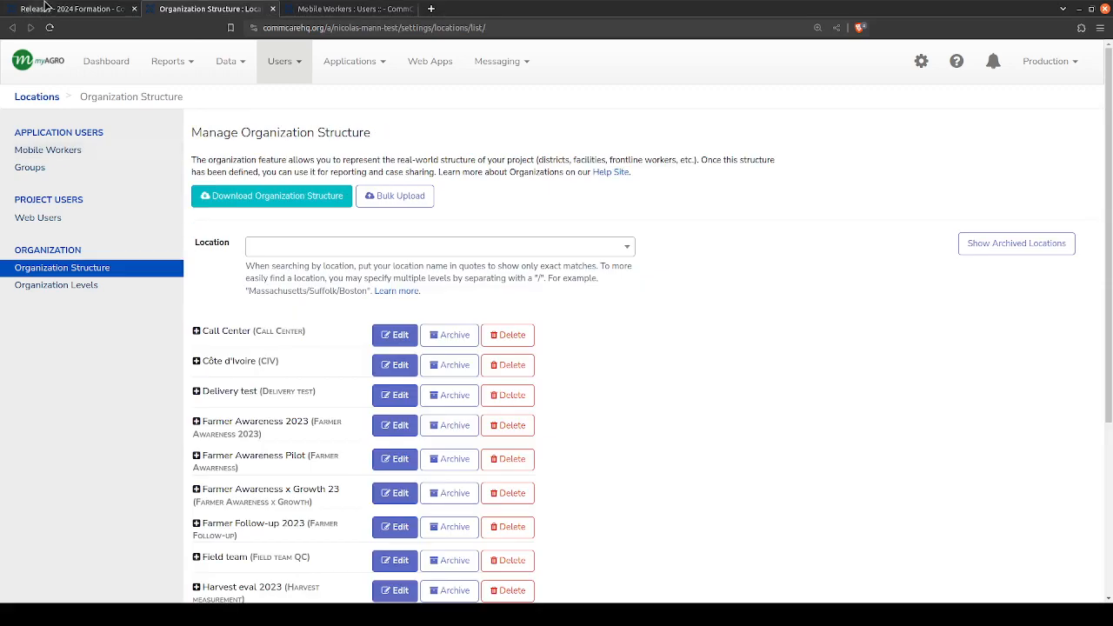
click(35, 11)
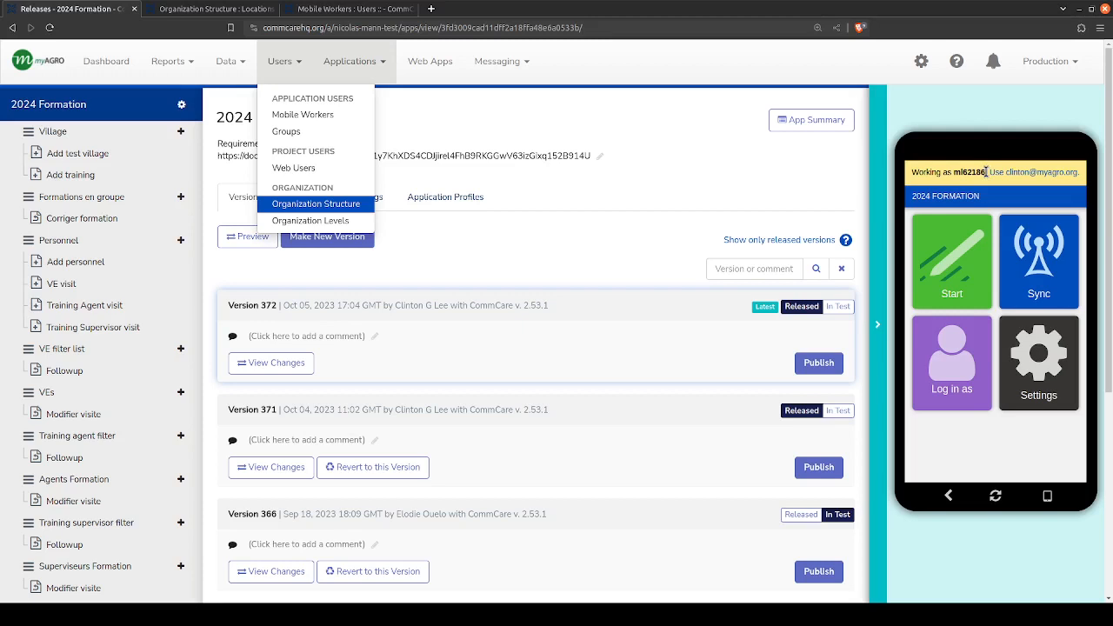
drag(985, 171, 954, 172)
click(954, 172)
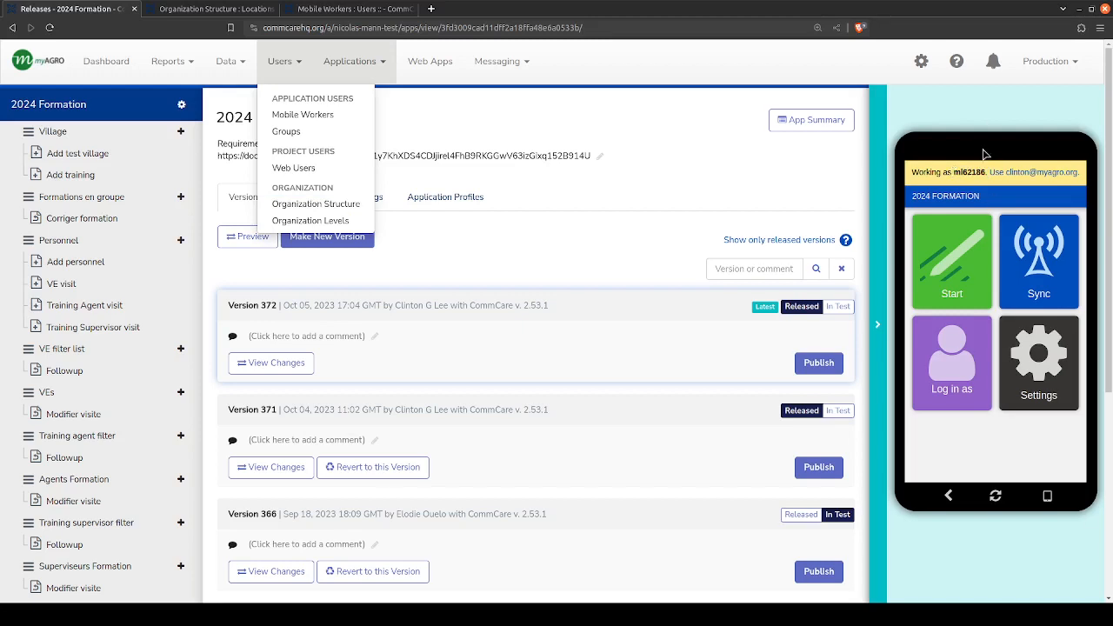
- Toggle the phone preview of the 2024 Formation app off and on several times, leaving it hidden
click(877, 366)
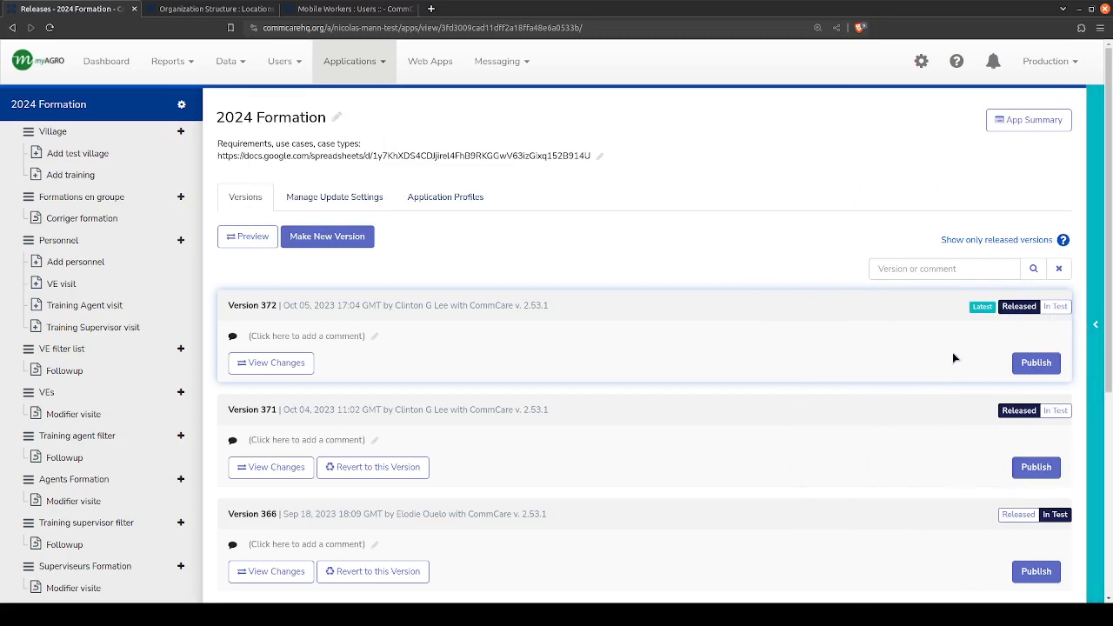
click(1095, 324)
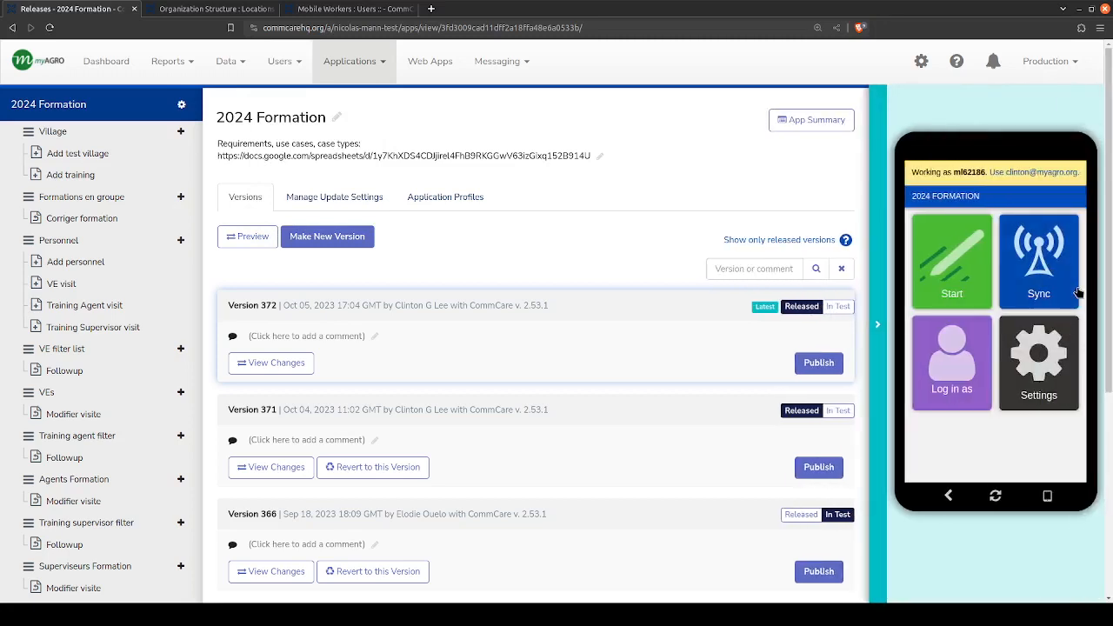
click(885, 332)
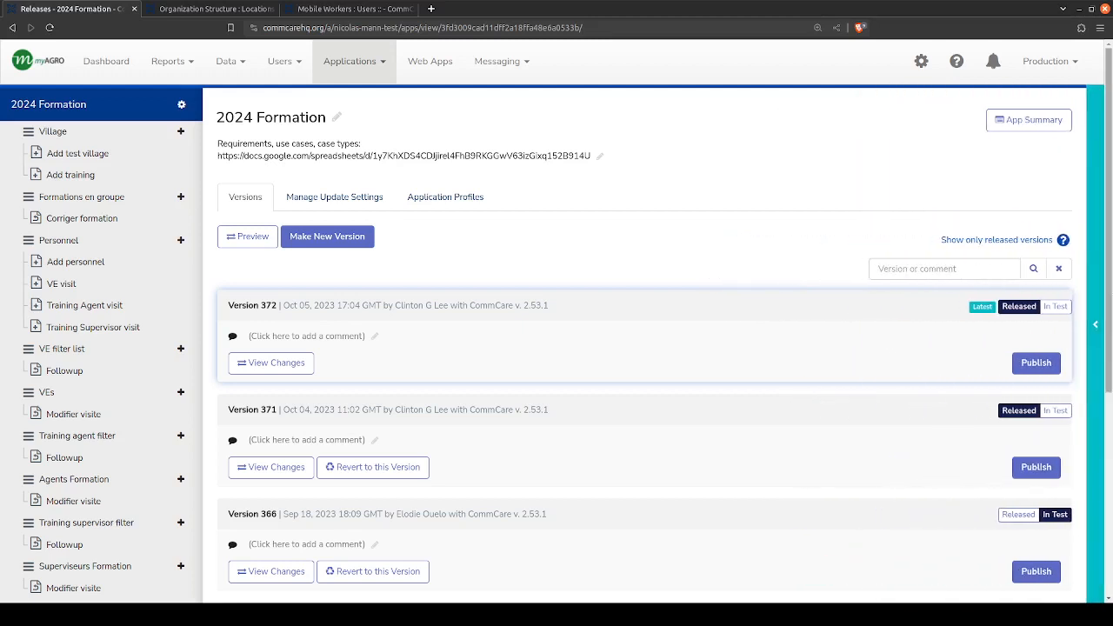
click(1096, 326)
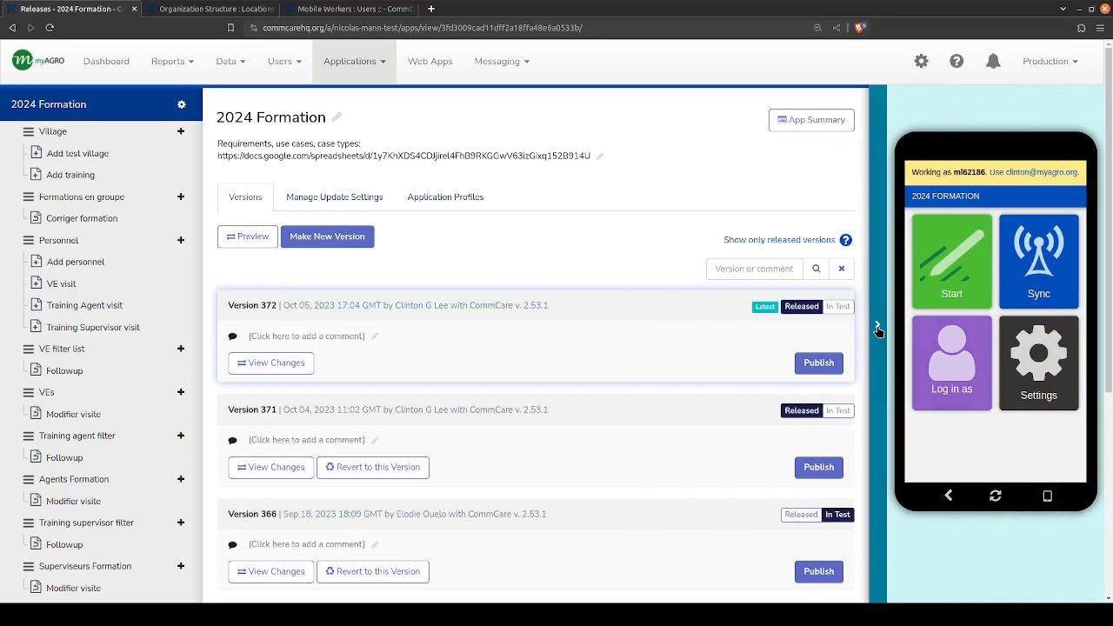
click(877, 327)
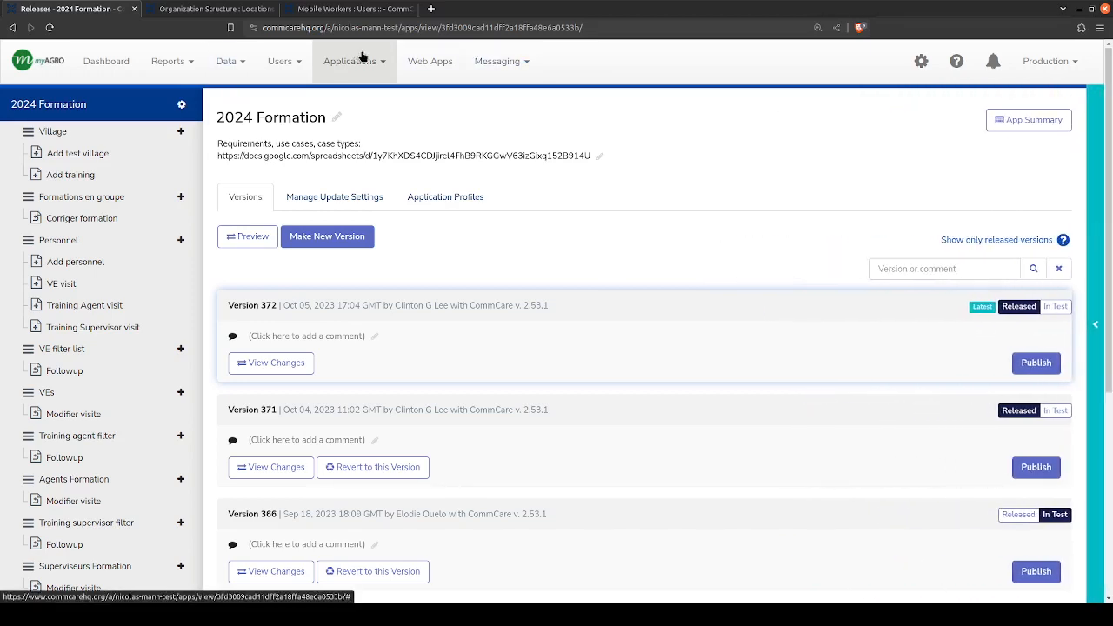
- Browse the project's list of applications and briefly show the phone preview before hiding it again
click(388, 61)
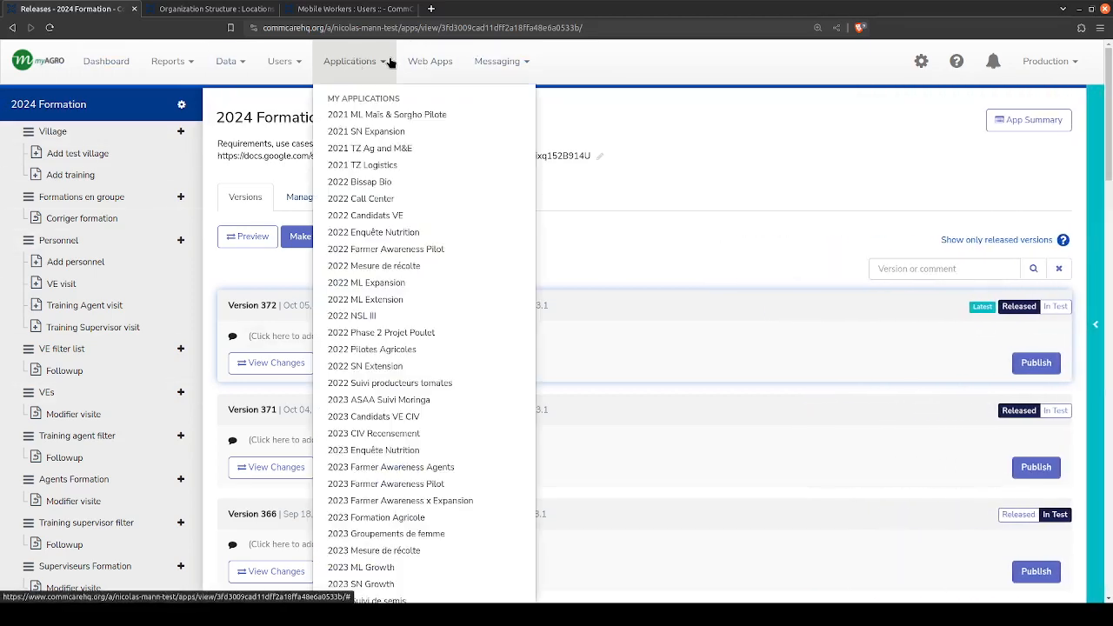
scroll(388, 425, down, 2)
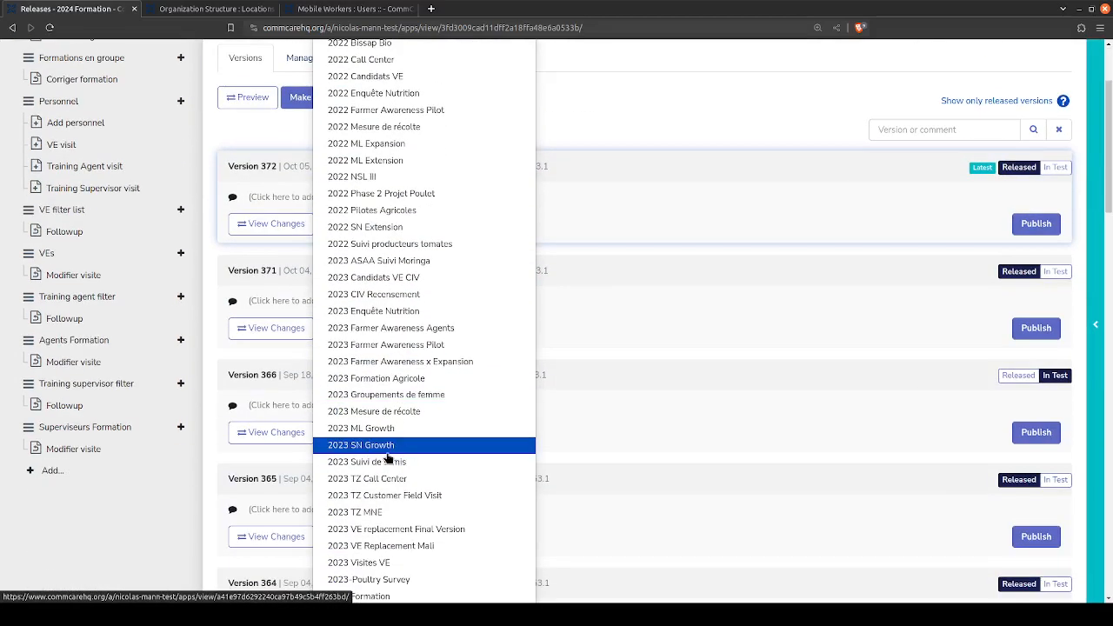
scroll(389, 450, down, 5)
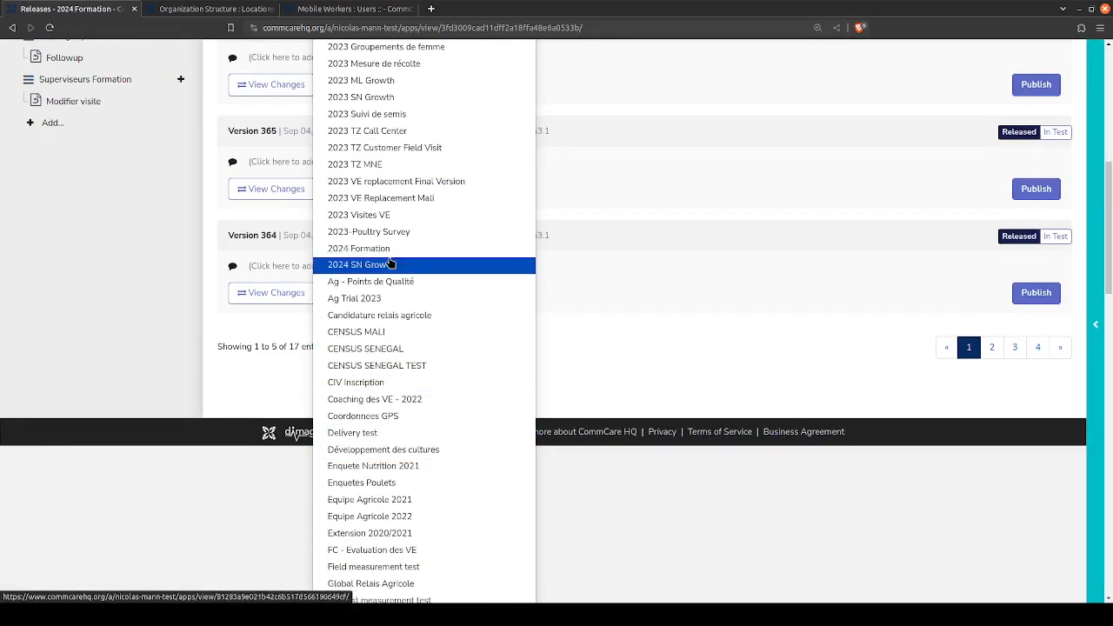
scroll(816, 250, up, 7)
click(1095, 323)
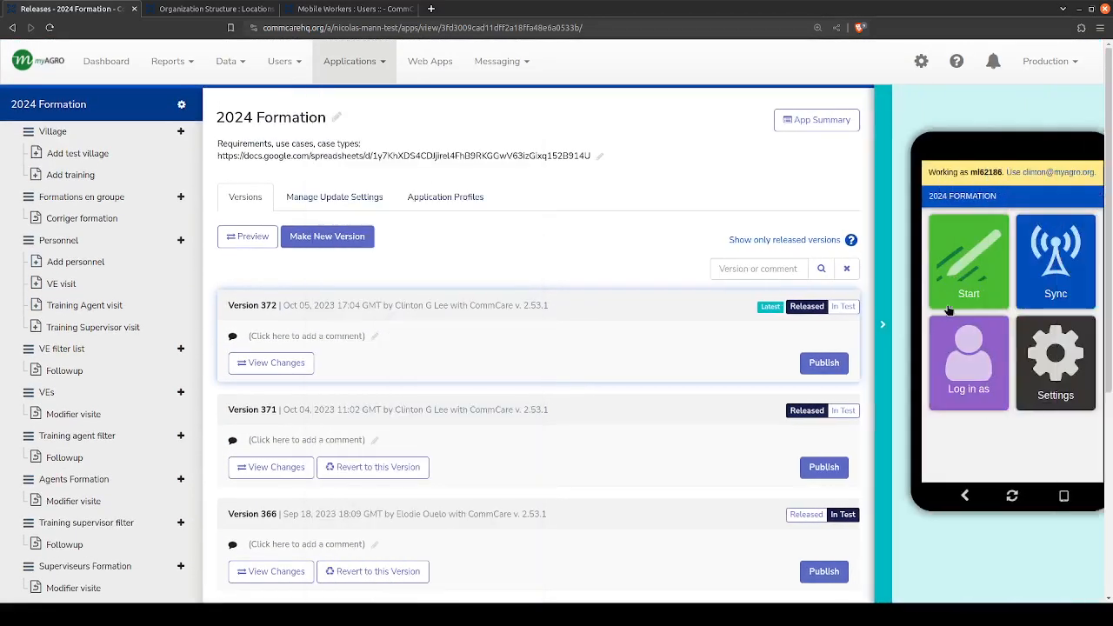
click(874, 325)
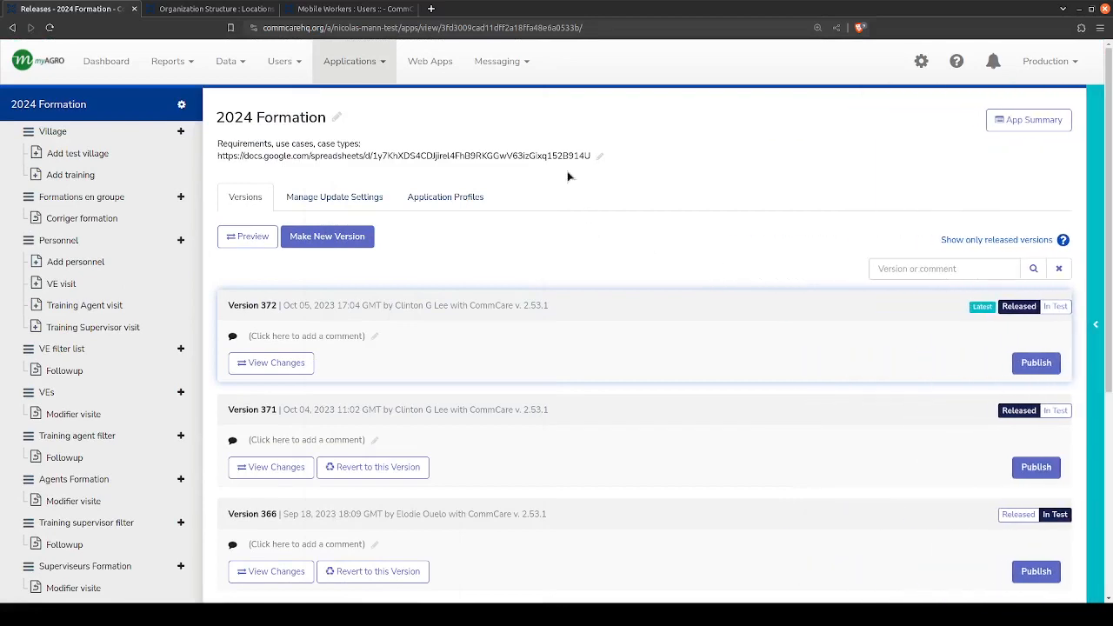
- Revisit the open Organization Structure and Mobile Workers pages, and return to the 2024 Formation release page
click(257, 10)
click(402, 8)
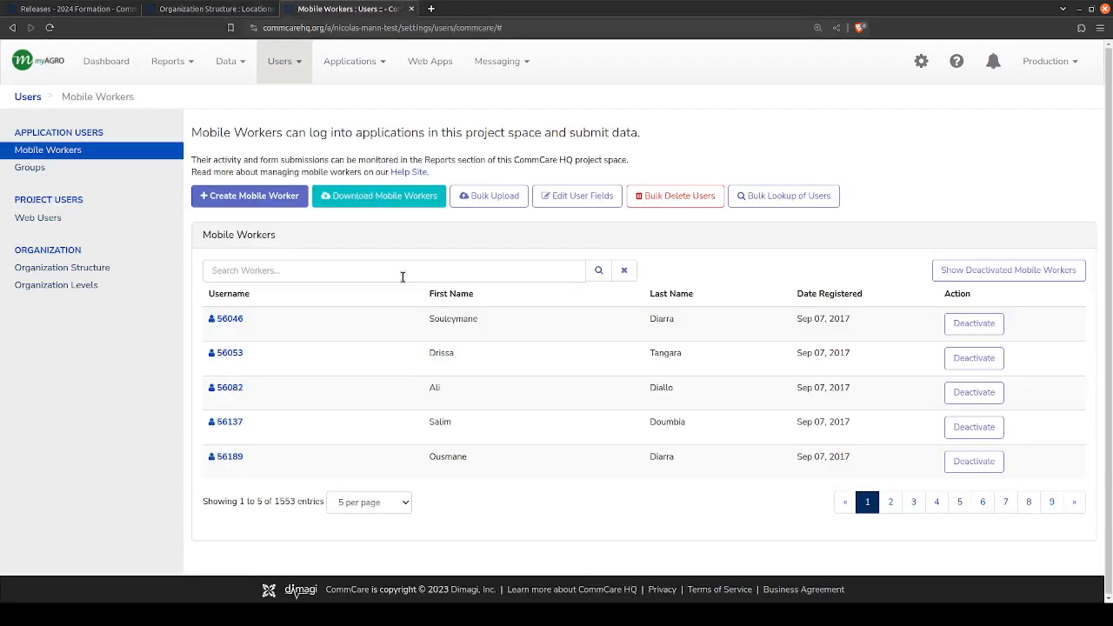
click(43, 7)
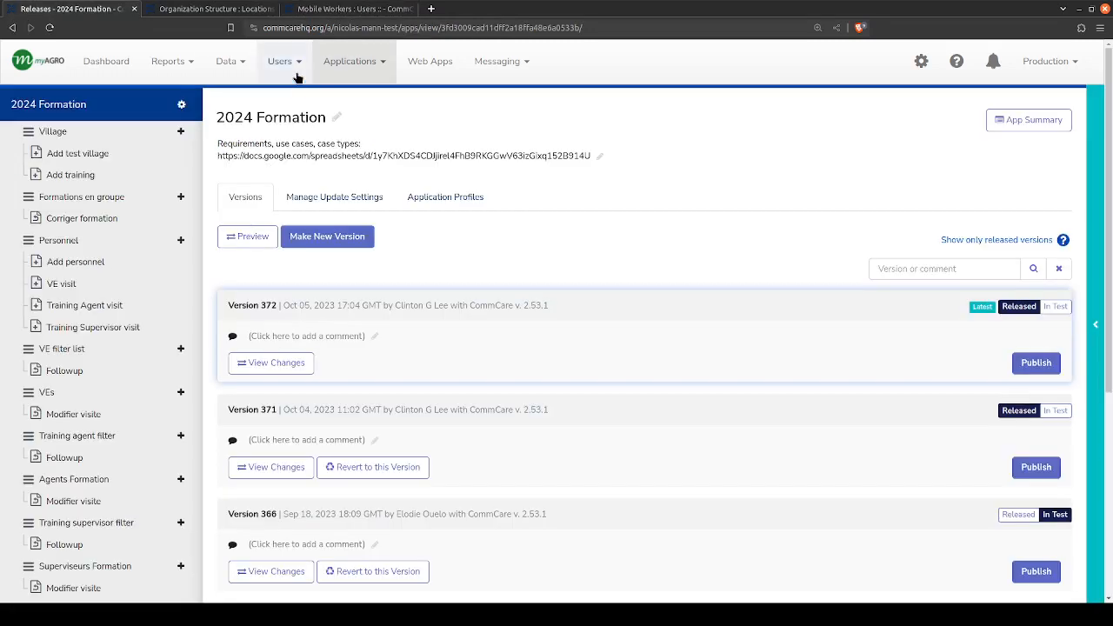
- Check the role of the logged-in web account and show the phone preview of the app
click(920, 61)
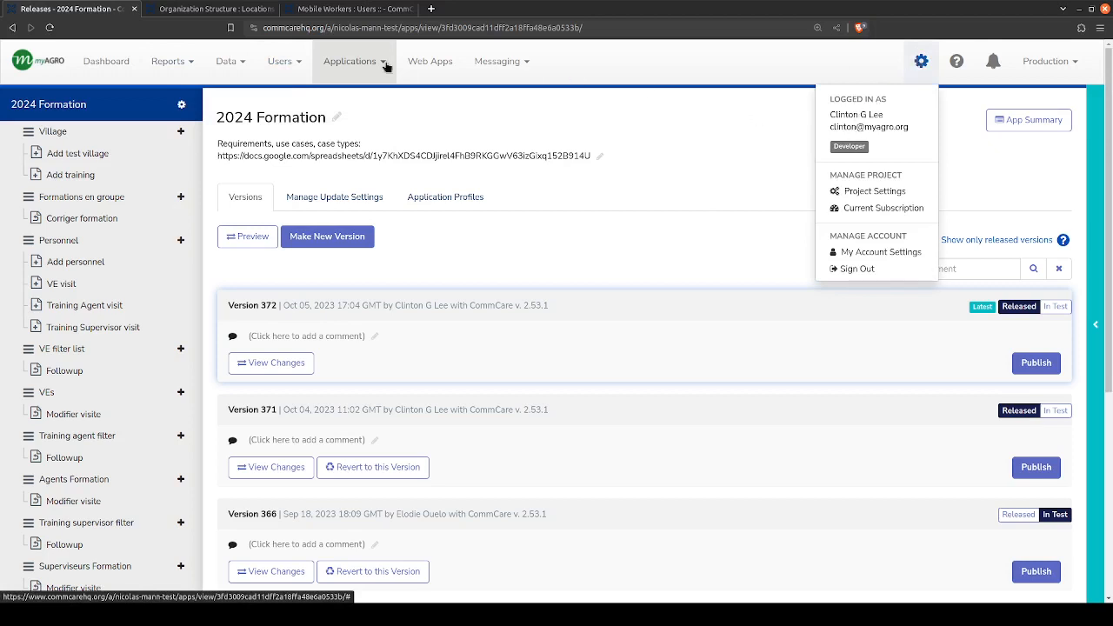
click(1093, 290)
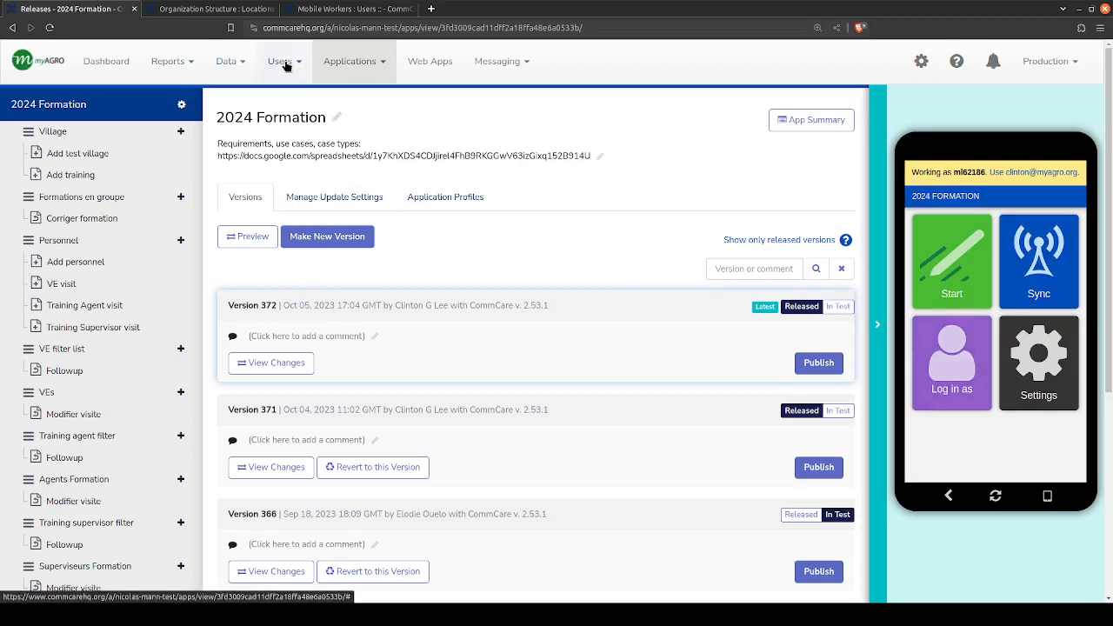
- Go back to the Mobile Workers page, visit the Groups page from there and open the Web Users page
click(368, 7)
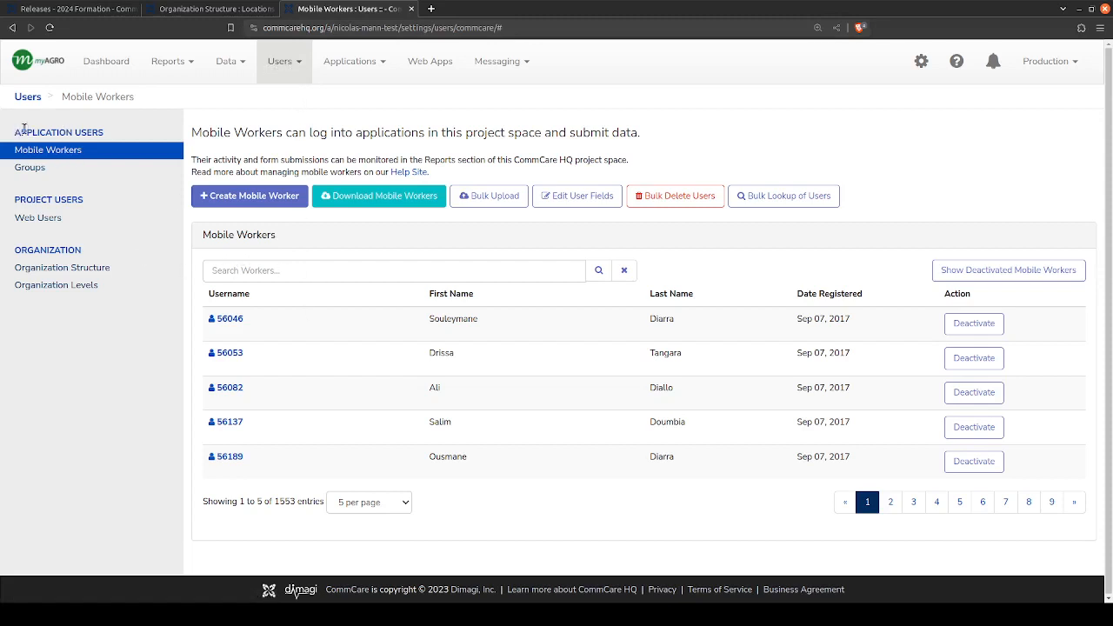
drag(14, 132, 105, 171)
click(105, 171)
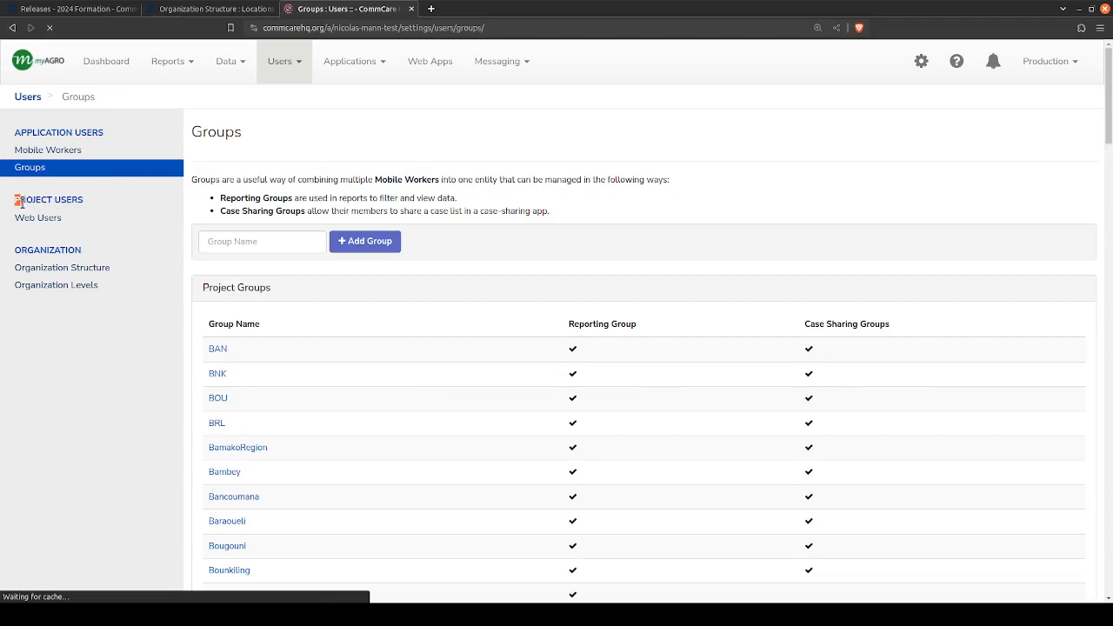
drag(17, 199, 87, 222)
click(36, 222)
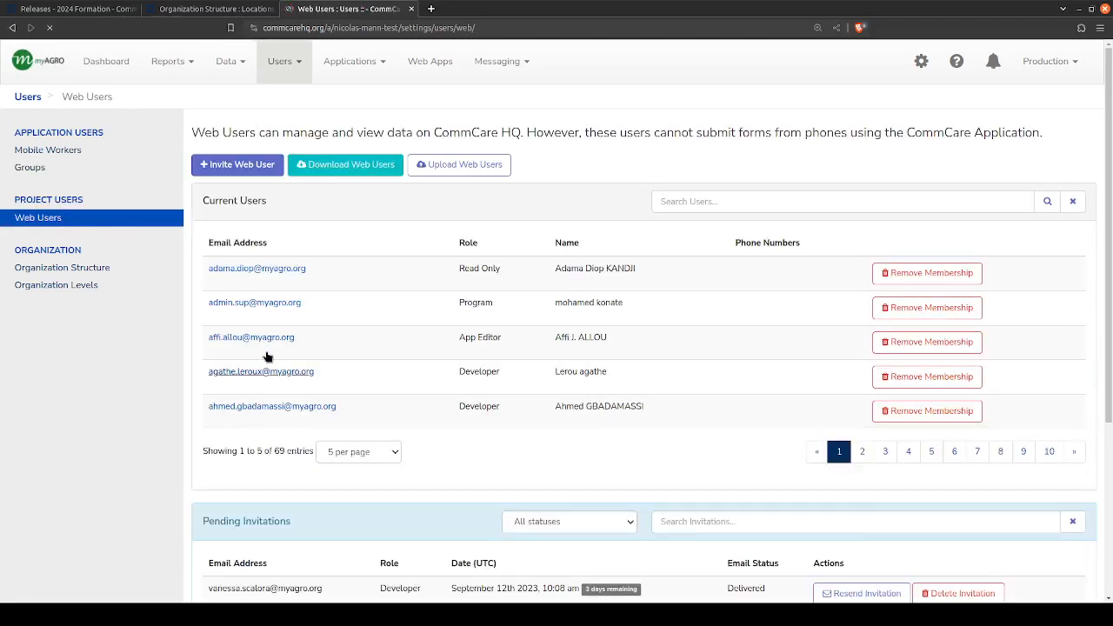
- Look over the web users list, return to the Mobile Workers page and search the workers for "ml"
scroll(273, 348, down, 3)
scroll(278, 340, up, 2)
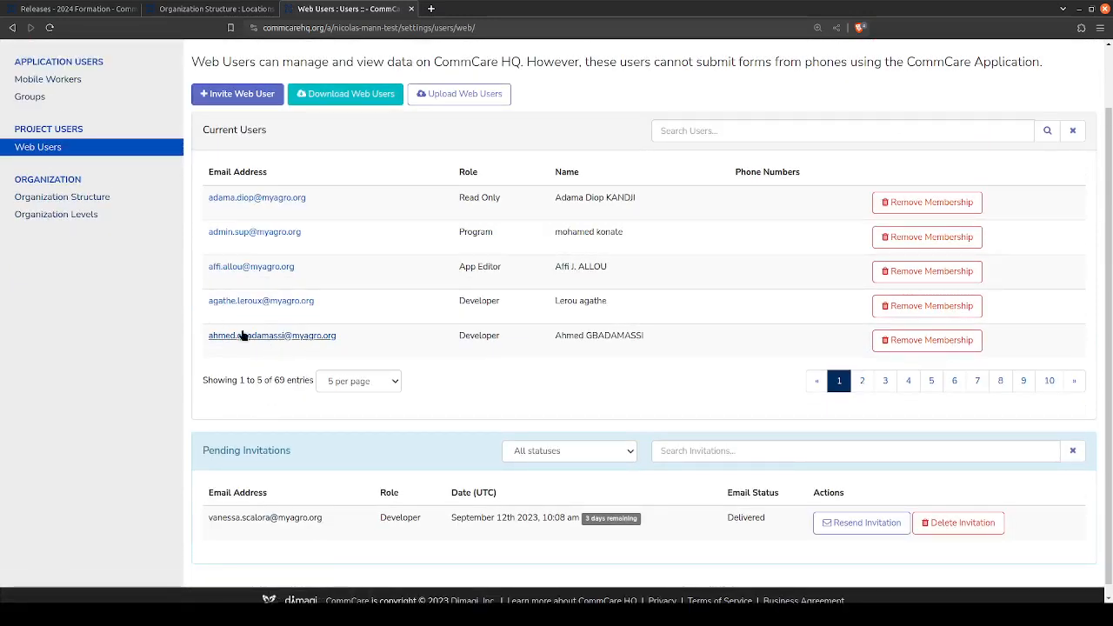
scroll(275, 333, up, 1)
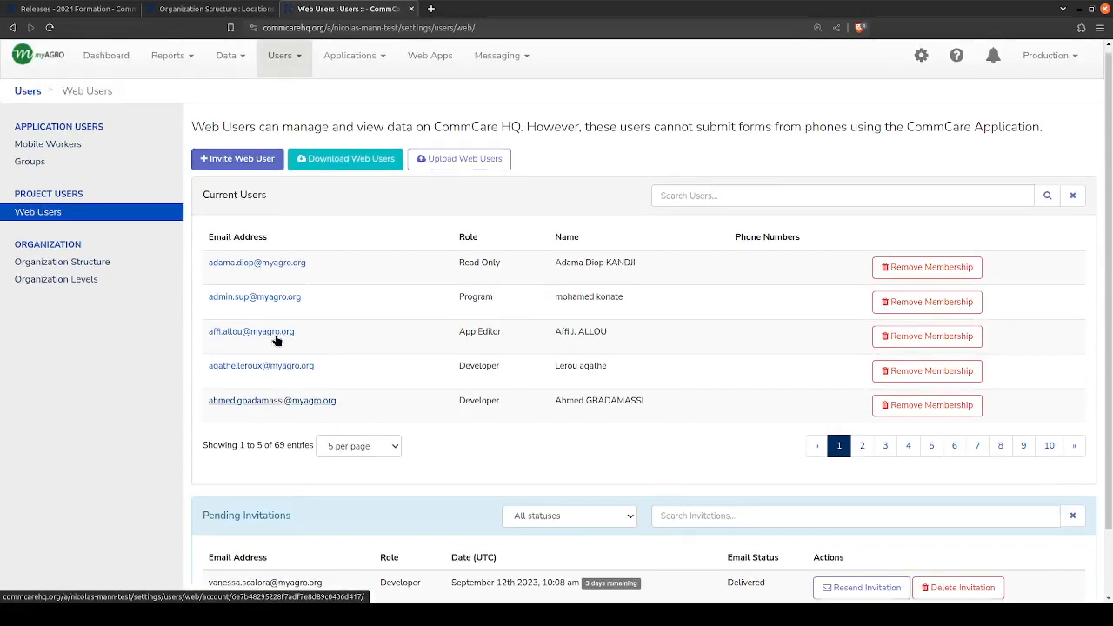
click(40, 153)
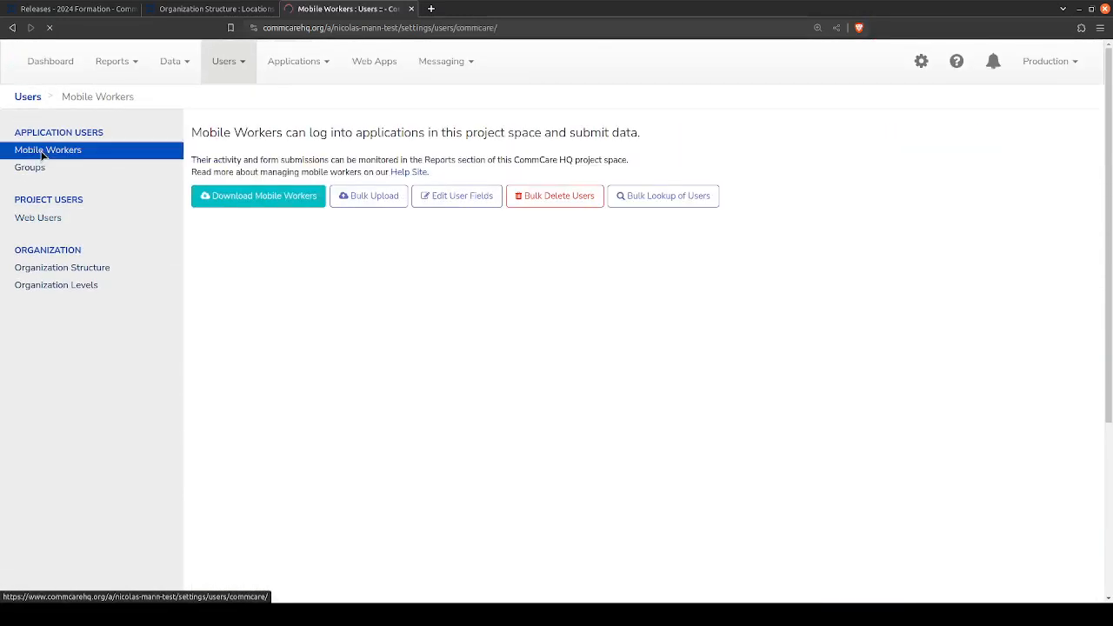
click(319, 277)
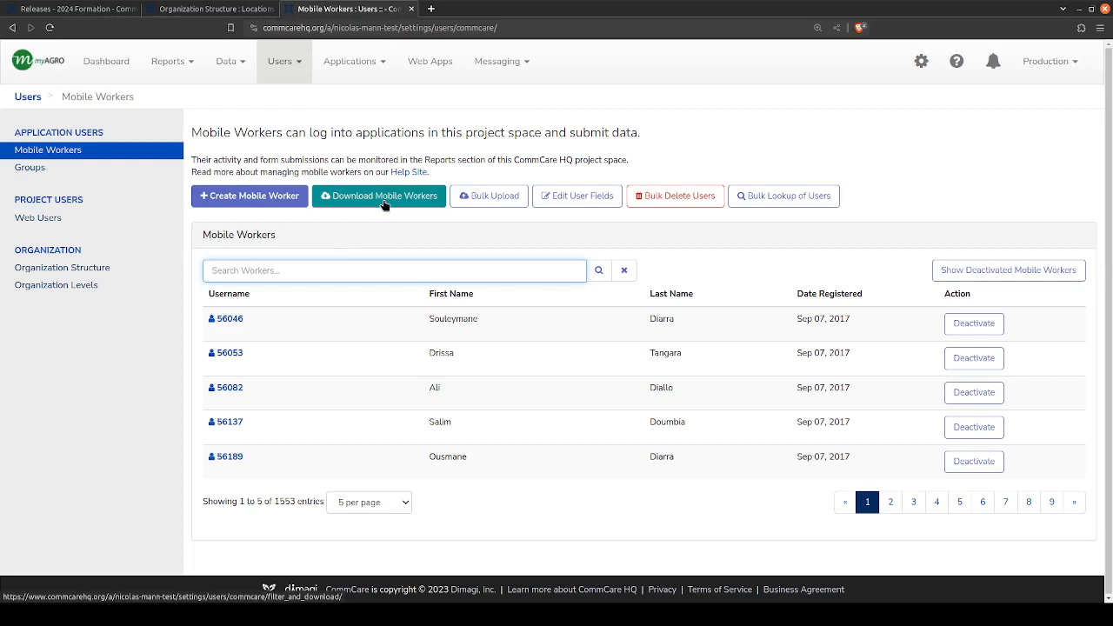
text(ml)
key(Return)
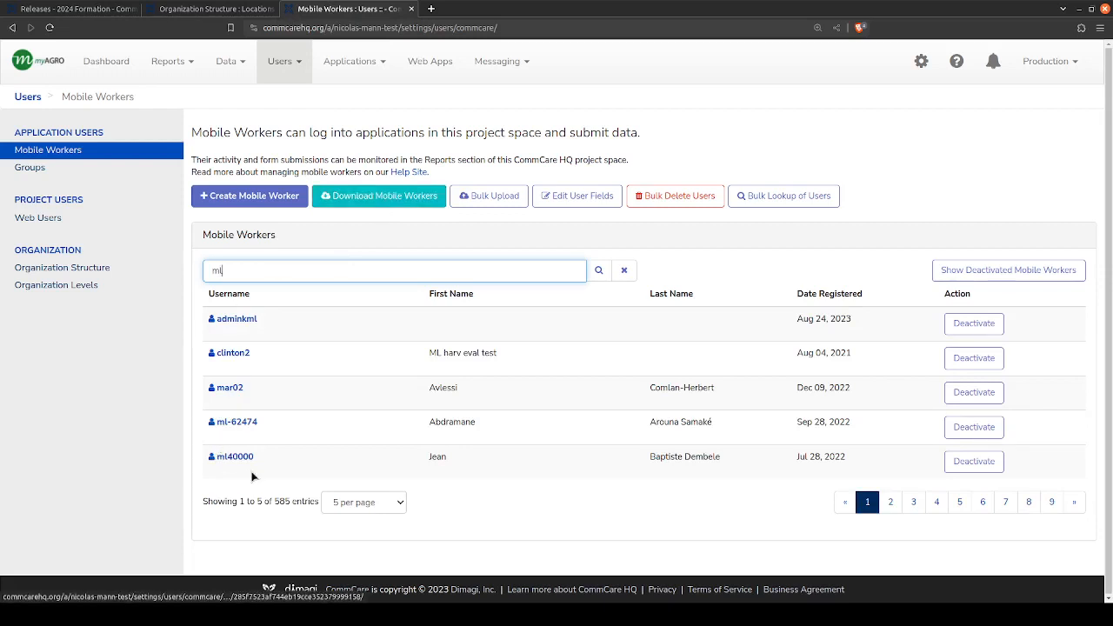
- Page through the search results to page 4 and open the first mobile worker listed there
click(890, 509)
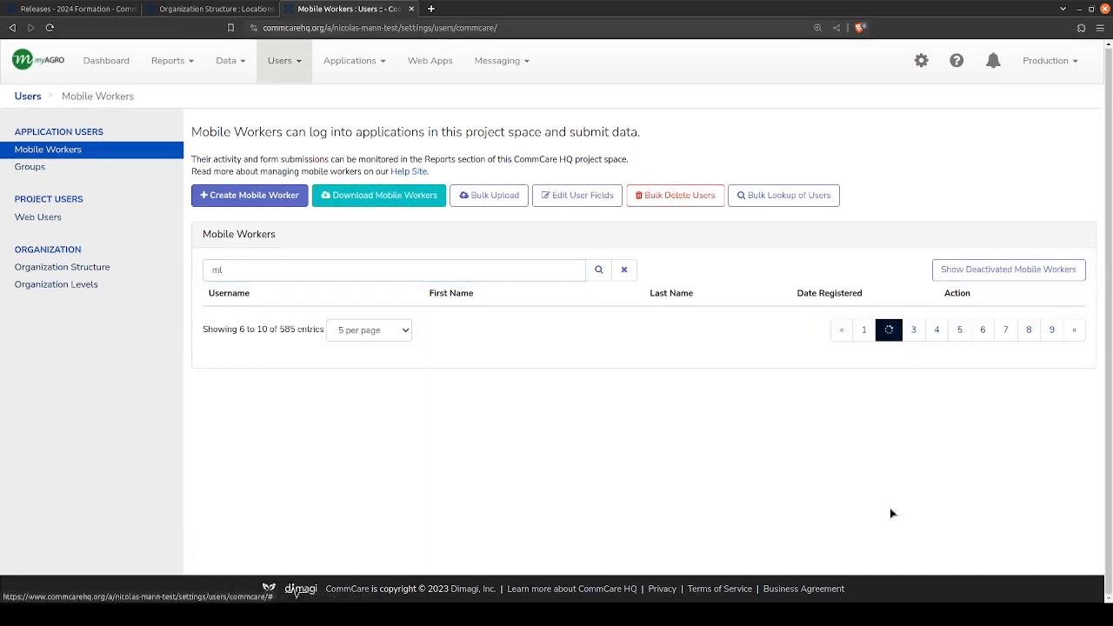
click(912, 504)
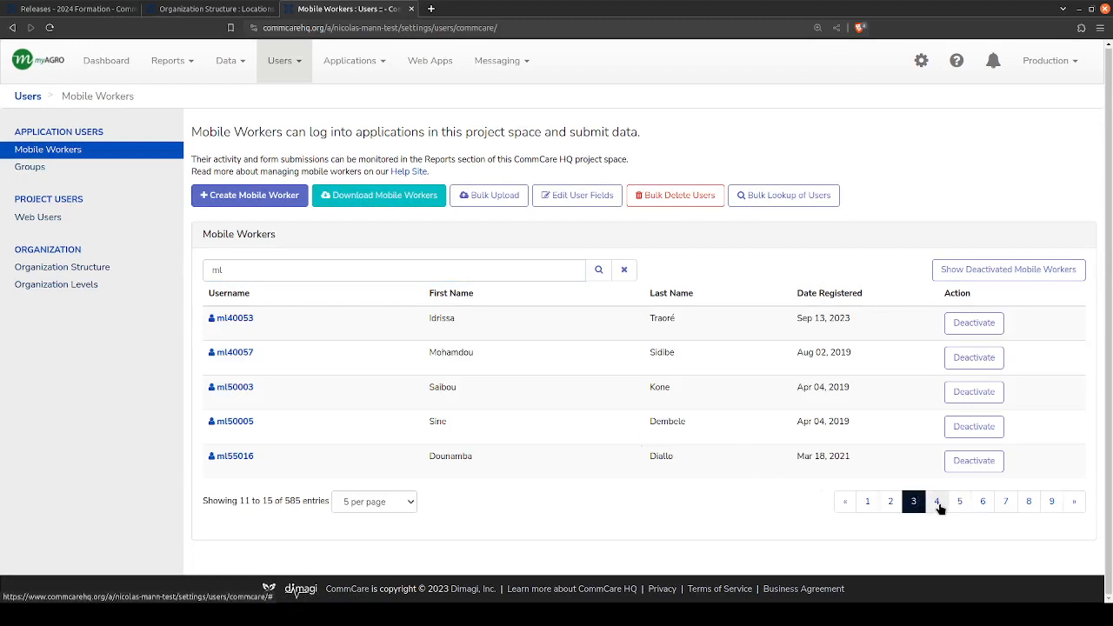
click(939, 501)
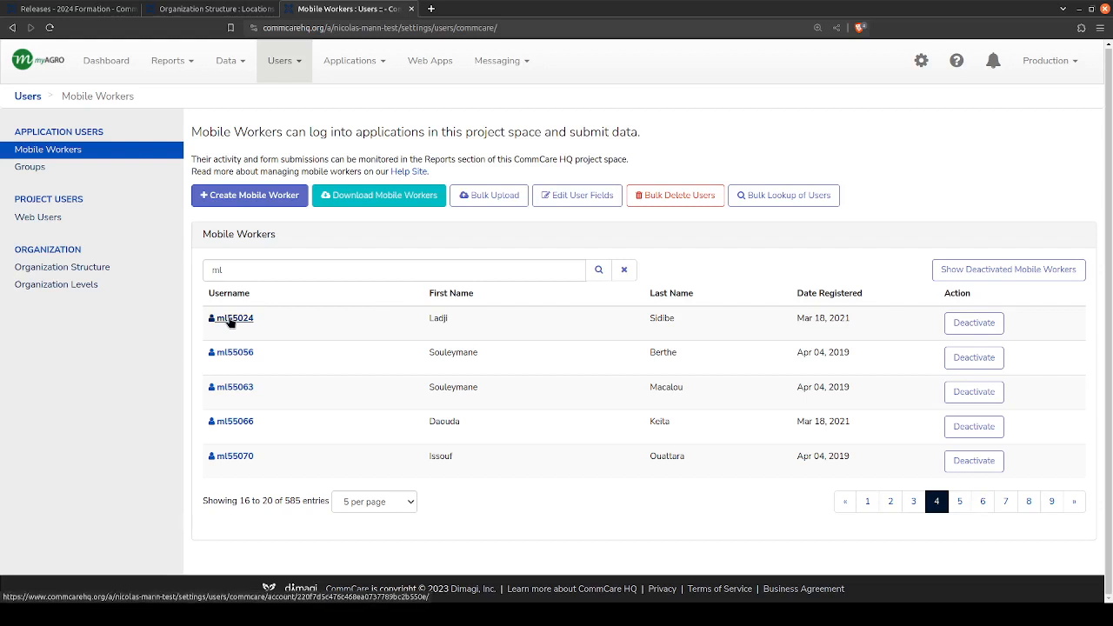
click(230, 320)
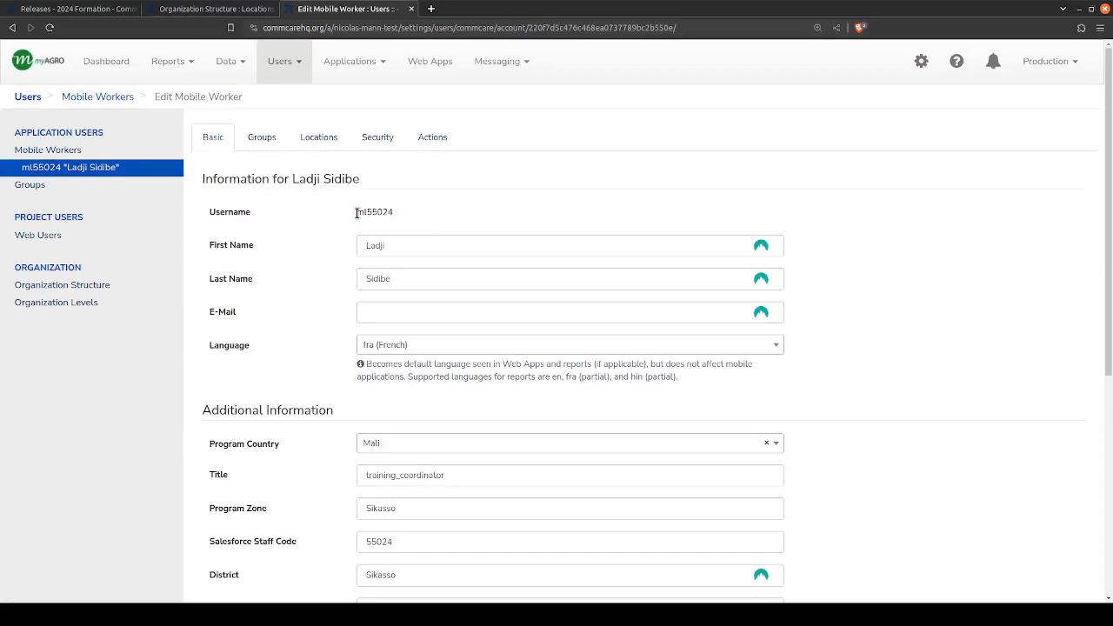
- Examine the username in the mobile worker's basic information
drag(356, 213, 419, 214)
click(394, 211)
drag(393, 211, 357, 216)
double_click(365, 211)
click(391, 216)
scroll(336, 310, down, 3)
scroll(368, 218, up, 3)
triple_click(325, 206)
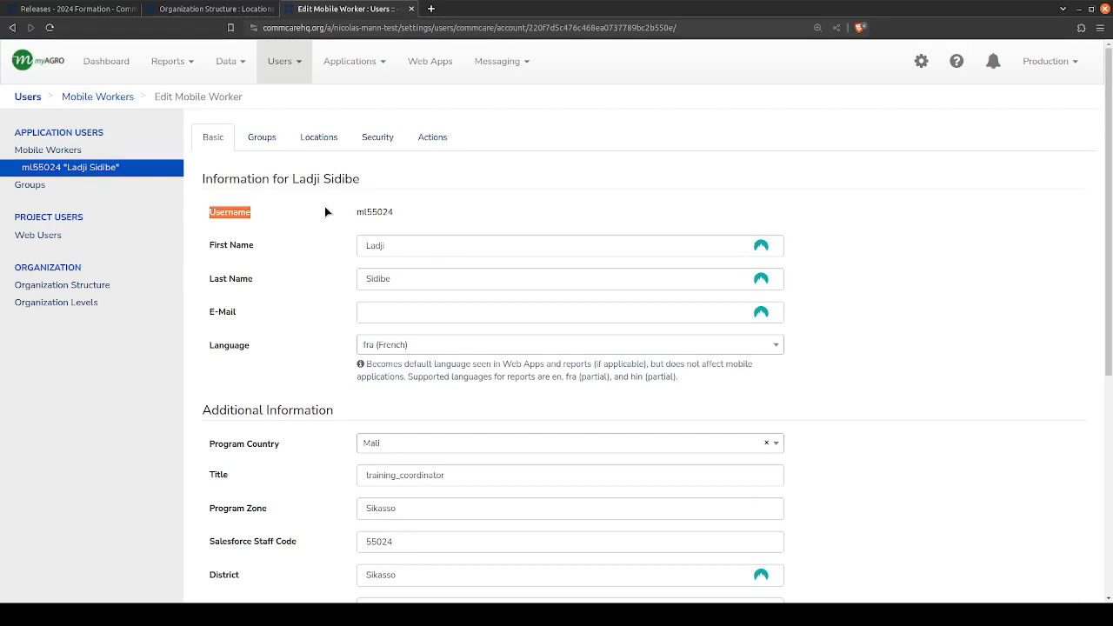
click(393, 210)
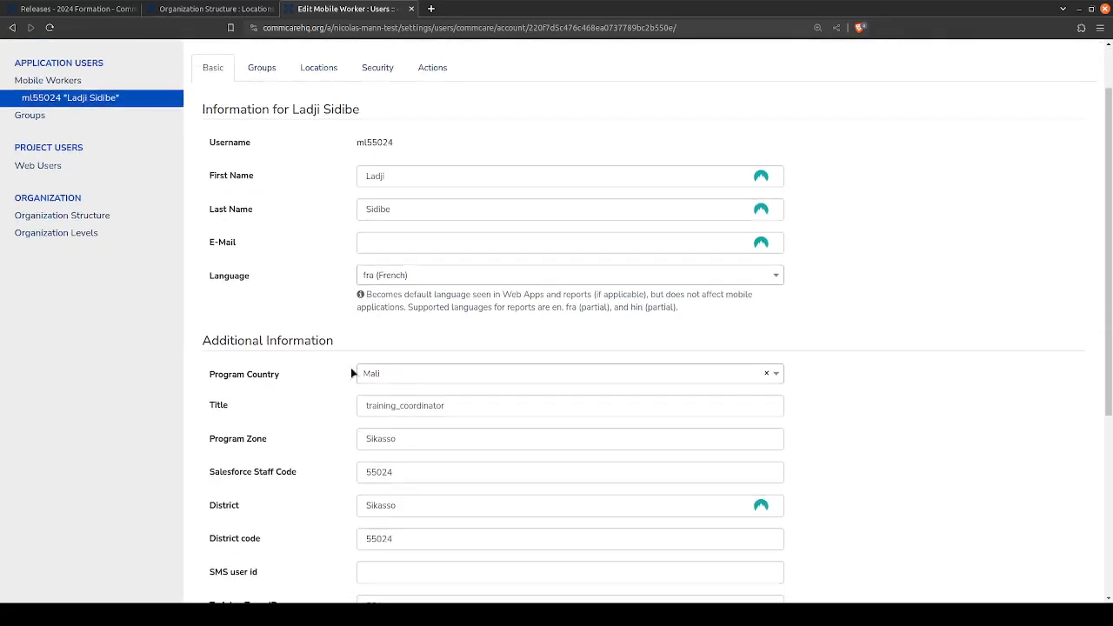
- Examine the worker's Additional Information fields, highlighting the value in the Title field
scroll(579, 270, down, 3)
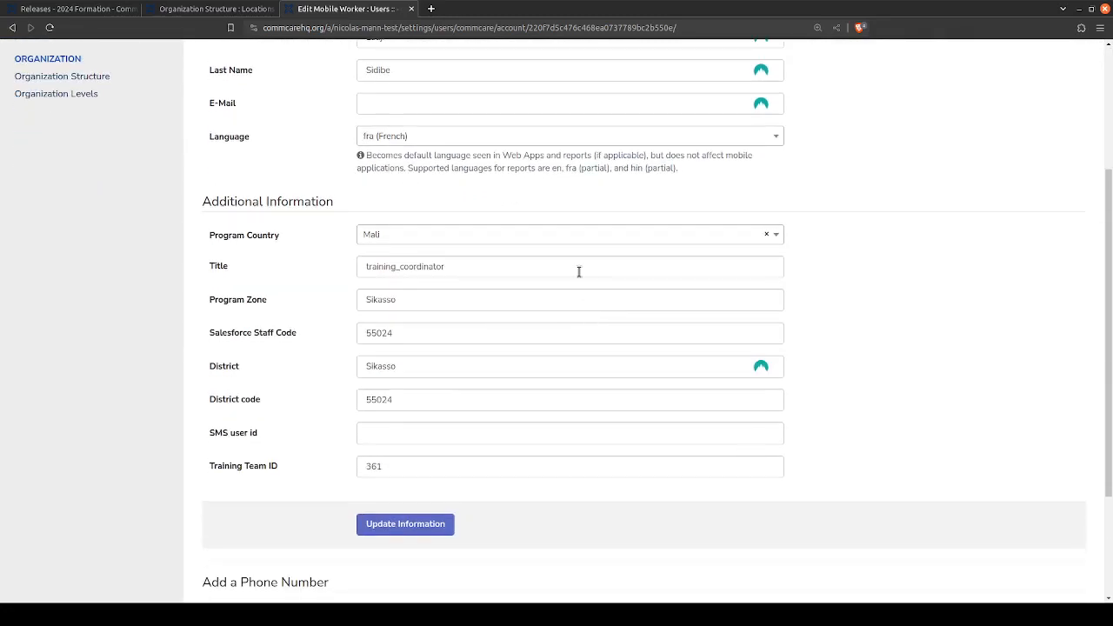
click(413, 267)
double_click(413, 267)
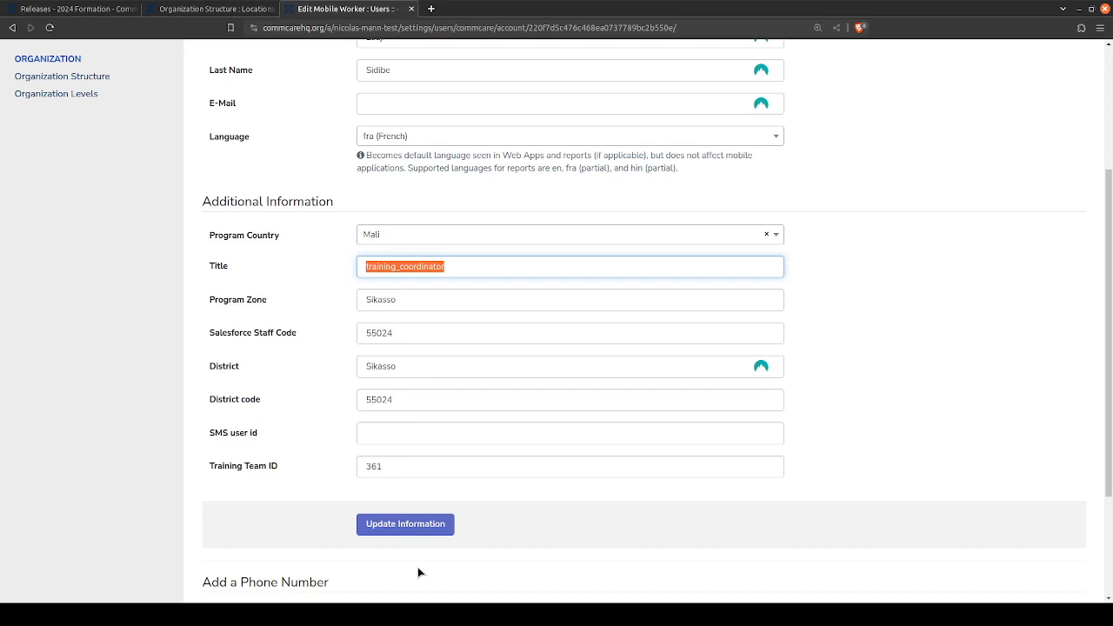
scroll(259, 367, up, 3)
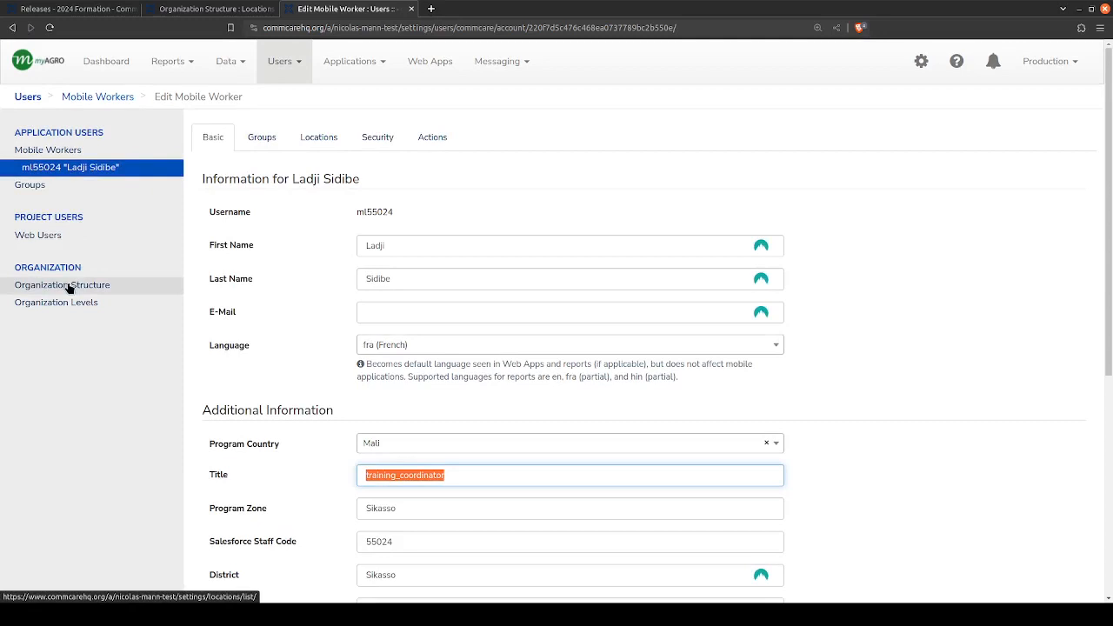
- Return to the 2024 Formation release page, highlight the active worker's username in the phone preview and start the app
click(111, 8)
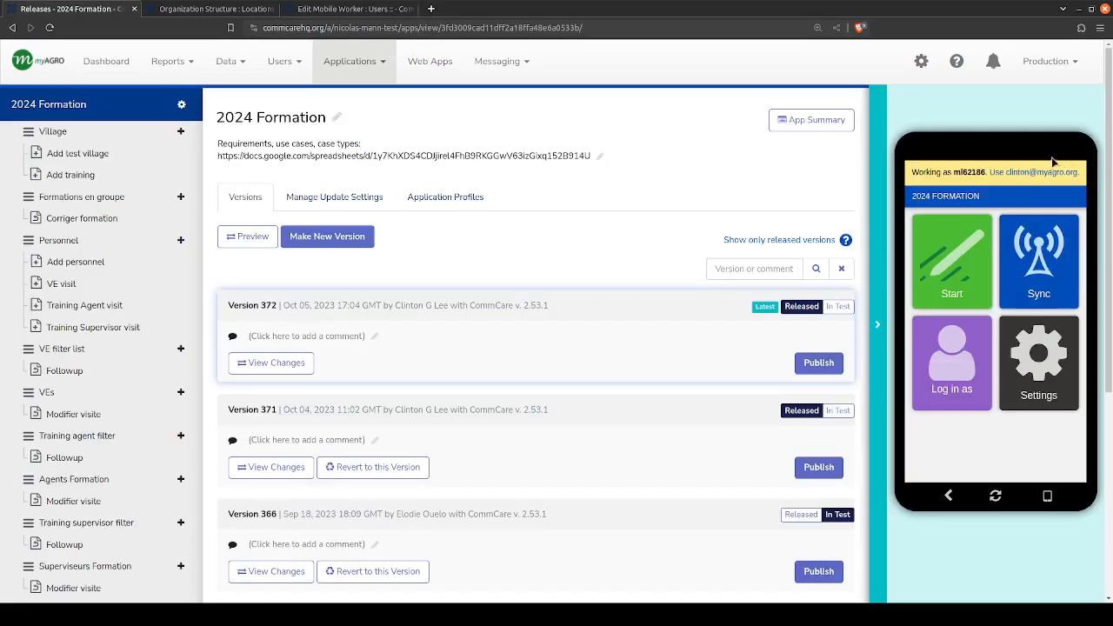
double_click(965, 173)
click(954, 269)
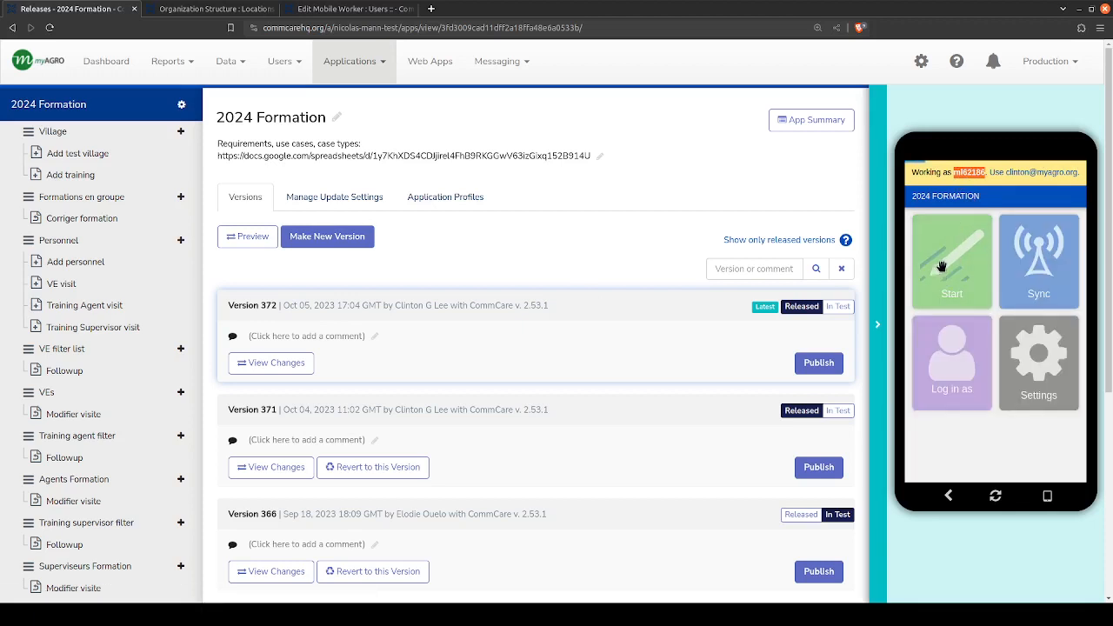
- Revisit the open mobile worker record and highlight its Additional Information heading
click(326, 8)
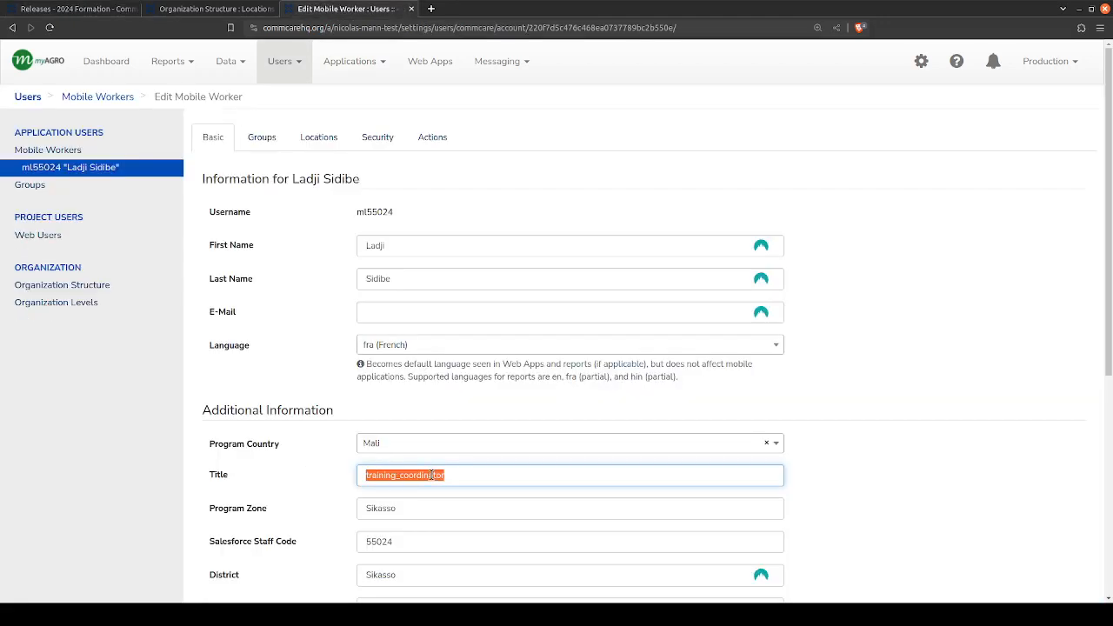
scroll(466, 410, down, 1)
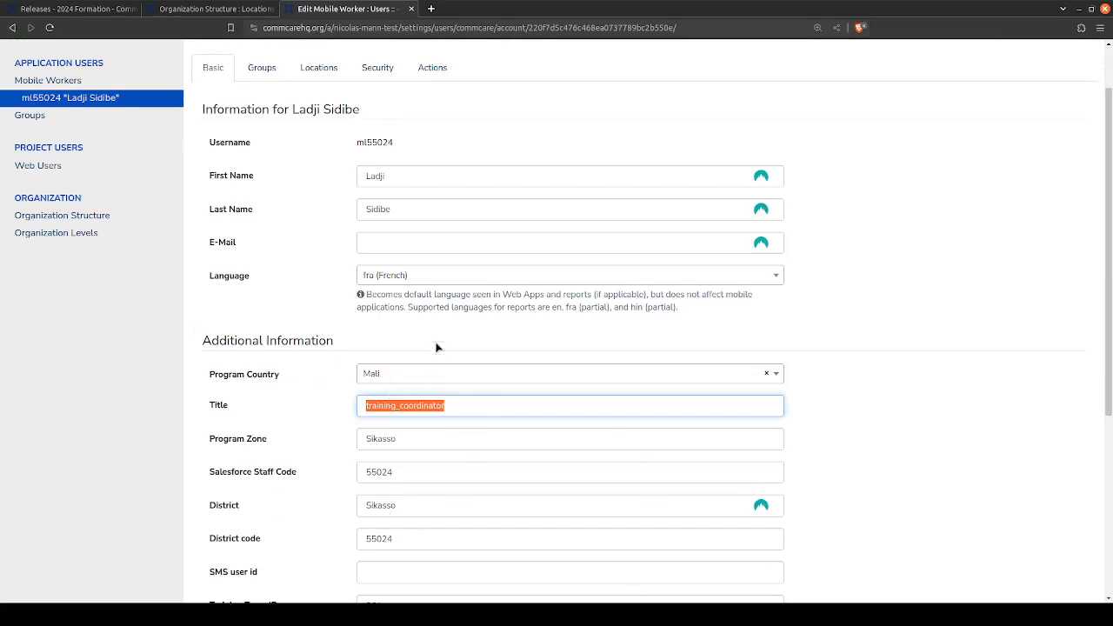
drag(206, 334, 335, 336)
click(335, 337)
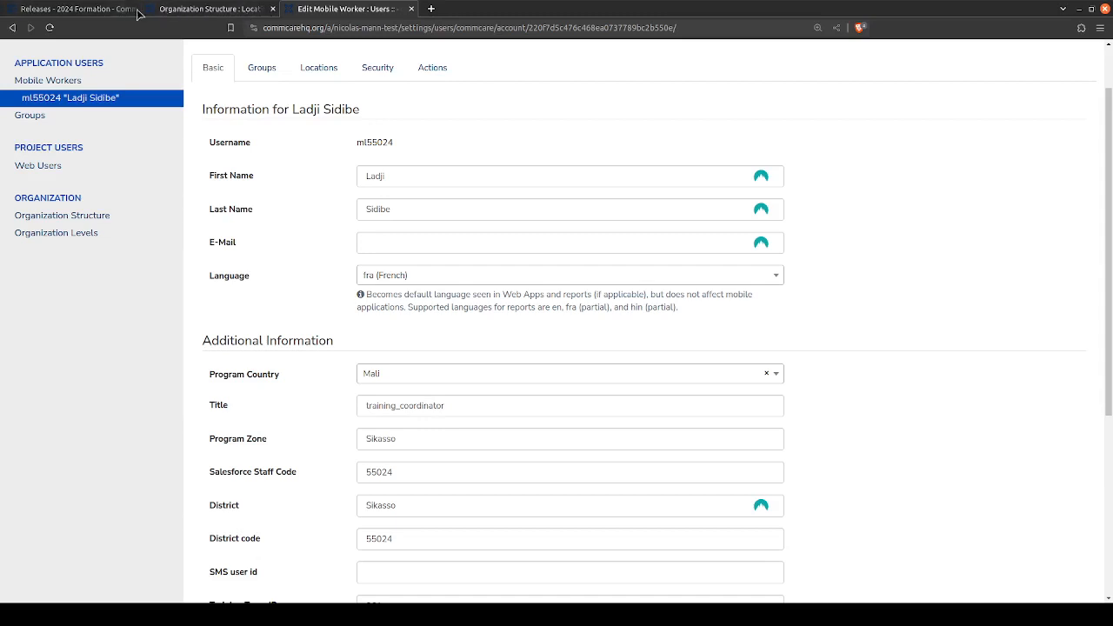
- Go back to the 2024 Formation release page and check which worker the phone preview is working as
click(186, 6)
click(84, 6)
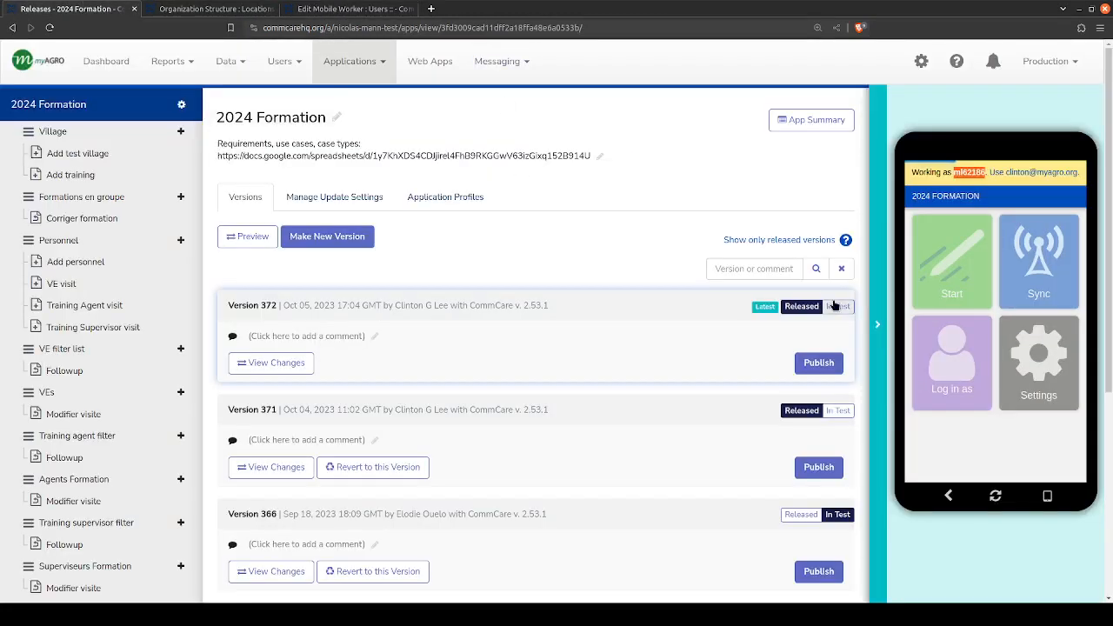
click(972, 173)
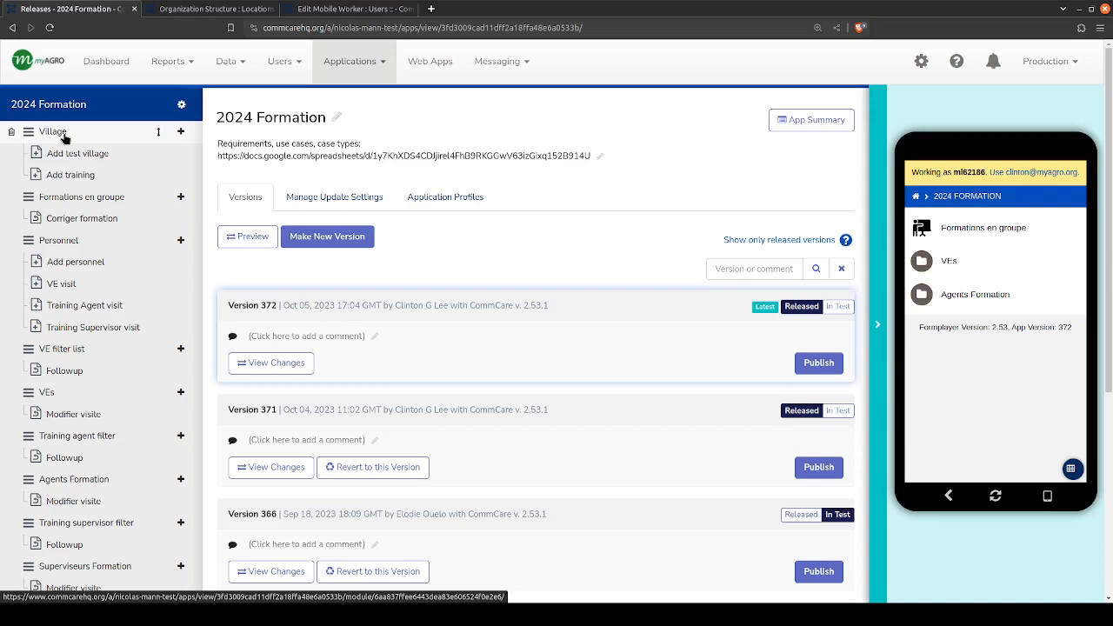
- Open Google Sheets in a new browser tab and create a blank spreadsheet
click(433, 8)
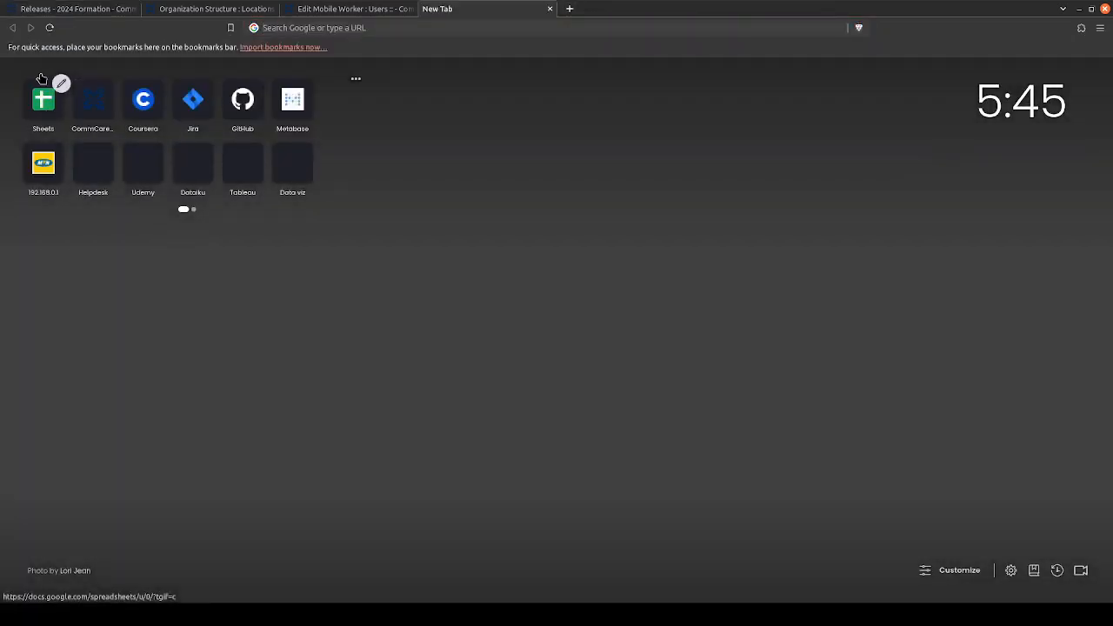
click(41, 79)
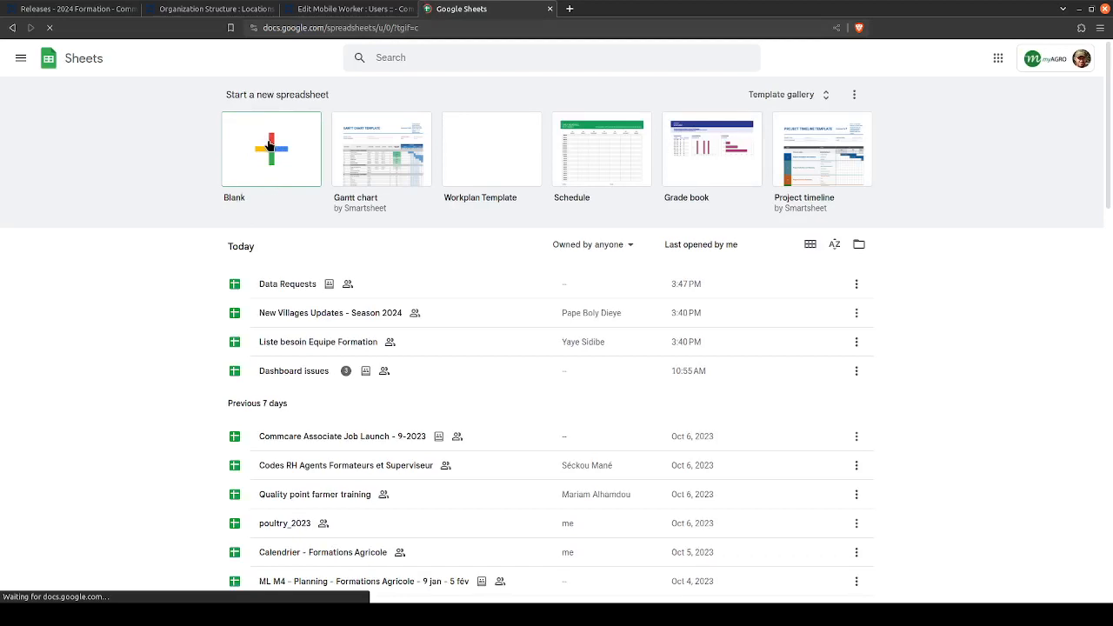
click(270, 145)
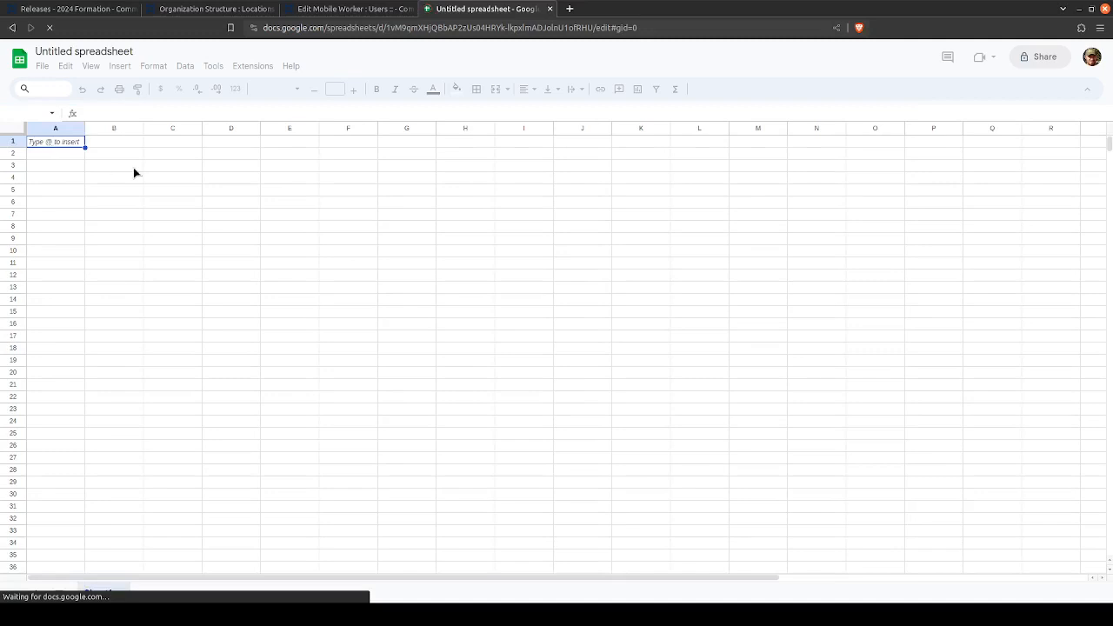
- Enter the column headers case_id and name in cells A1 and B1
text(case)
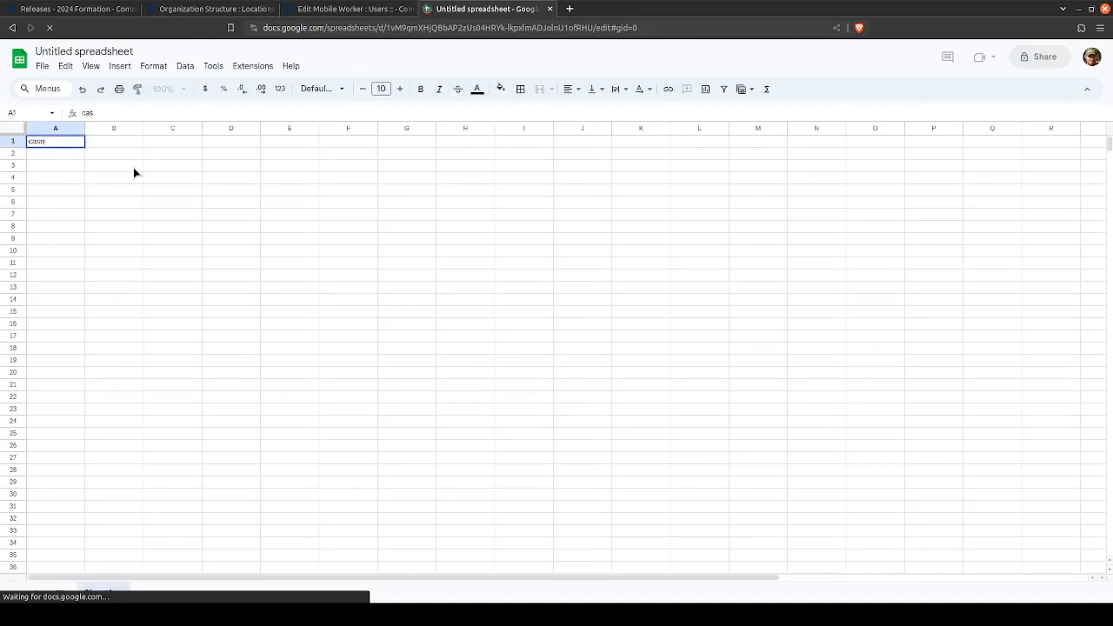
text(_id)
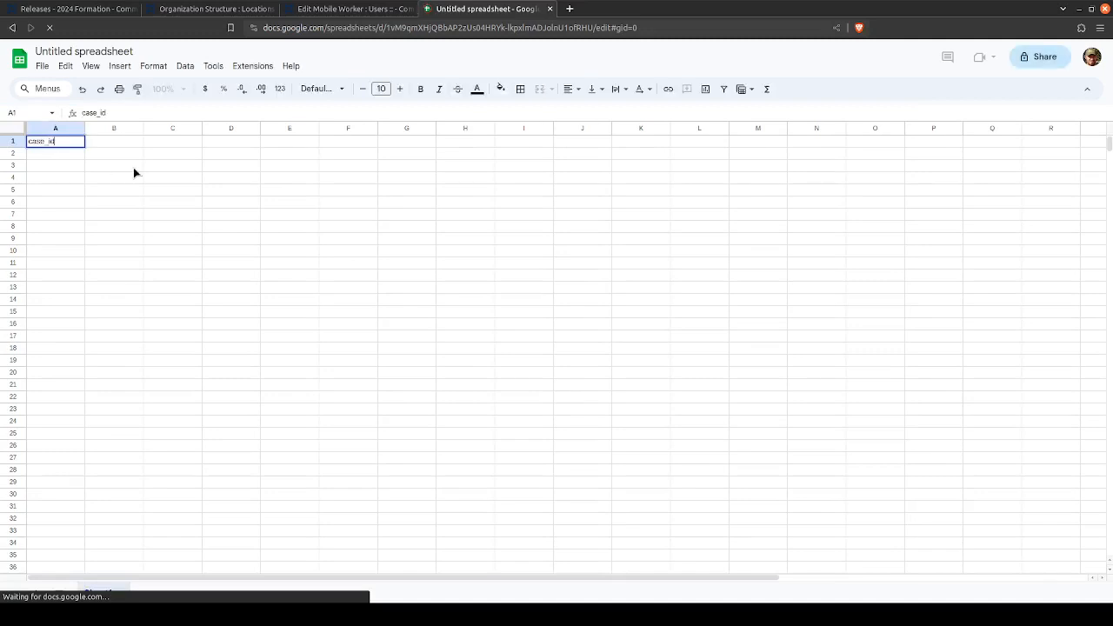
key(Tab)
text(name)
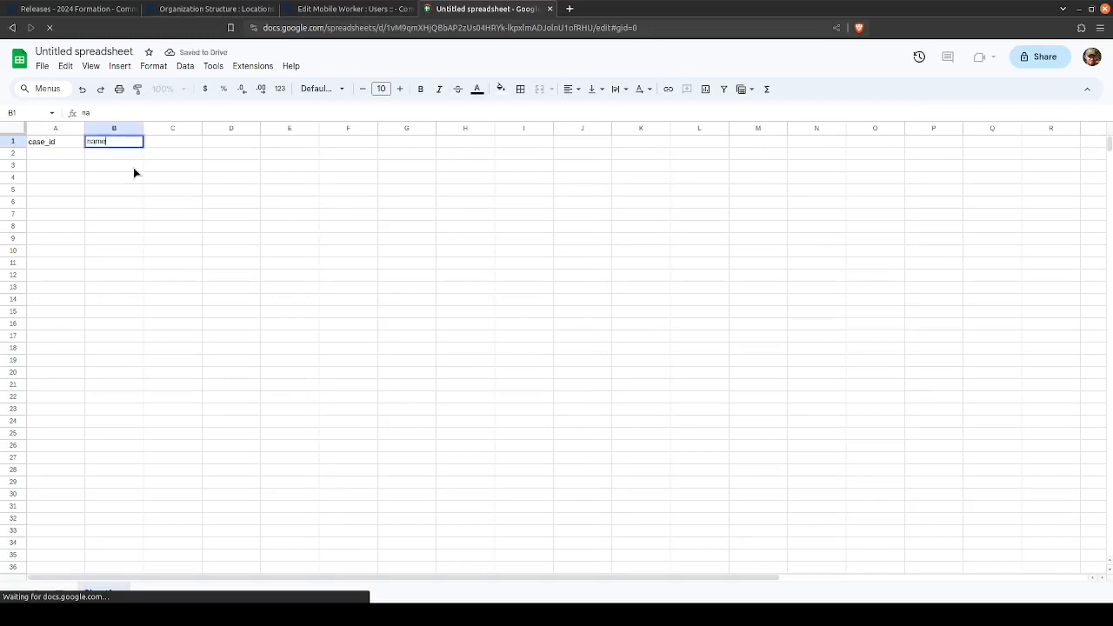
key(Tab)
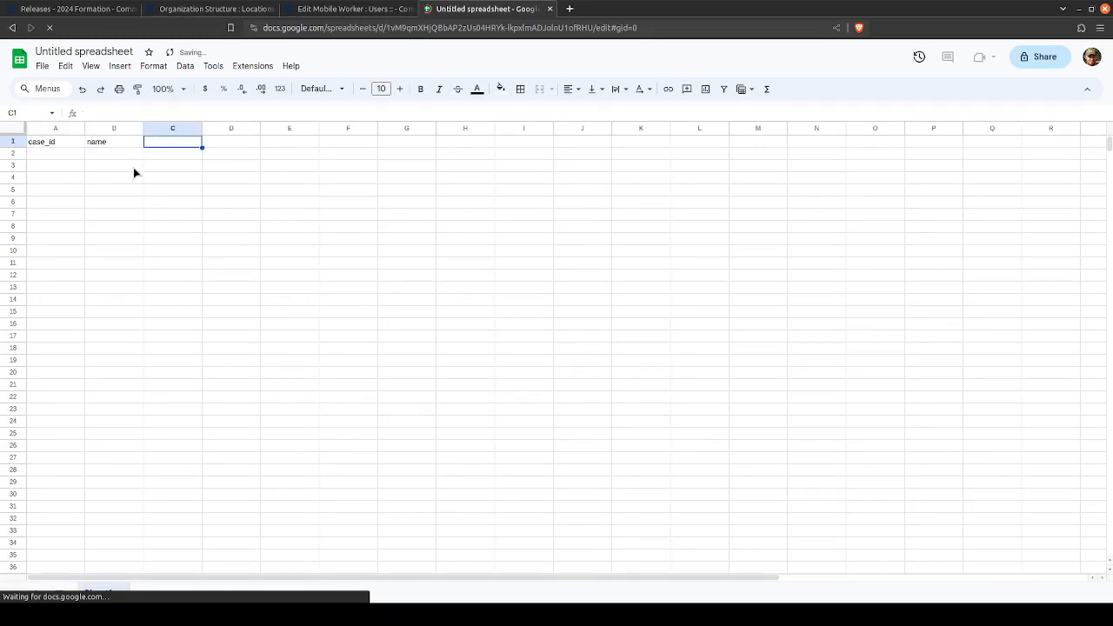
- Add the column headers country and zone in cells C1 and D1
text(p)
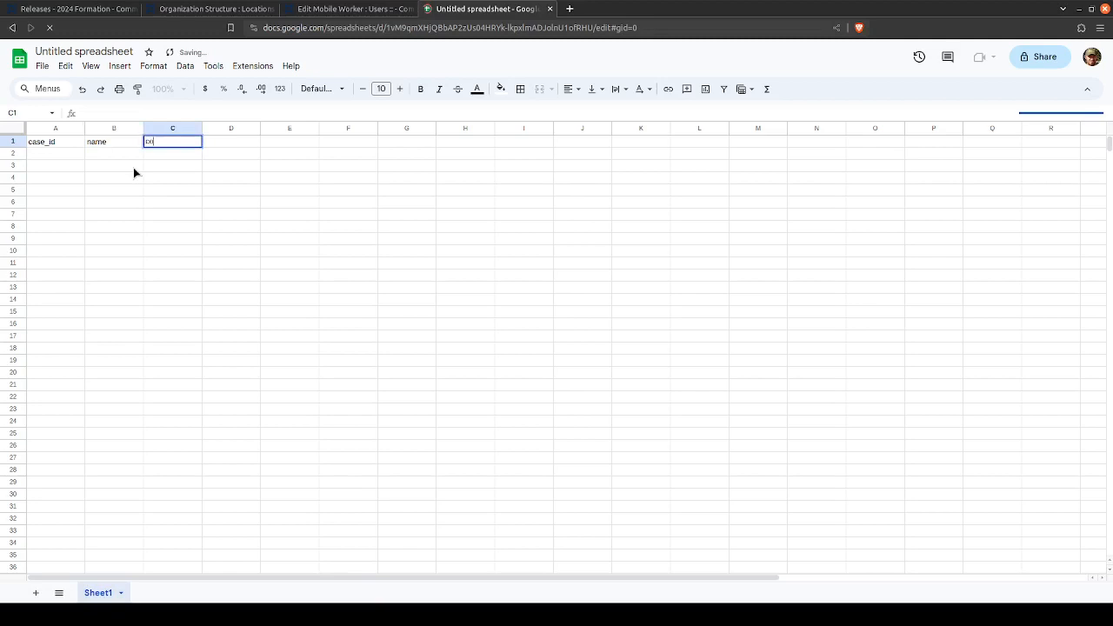
text(ountry)
text(case)
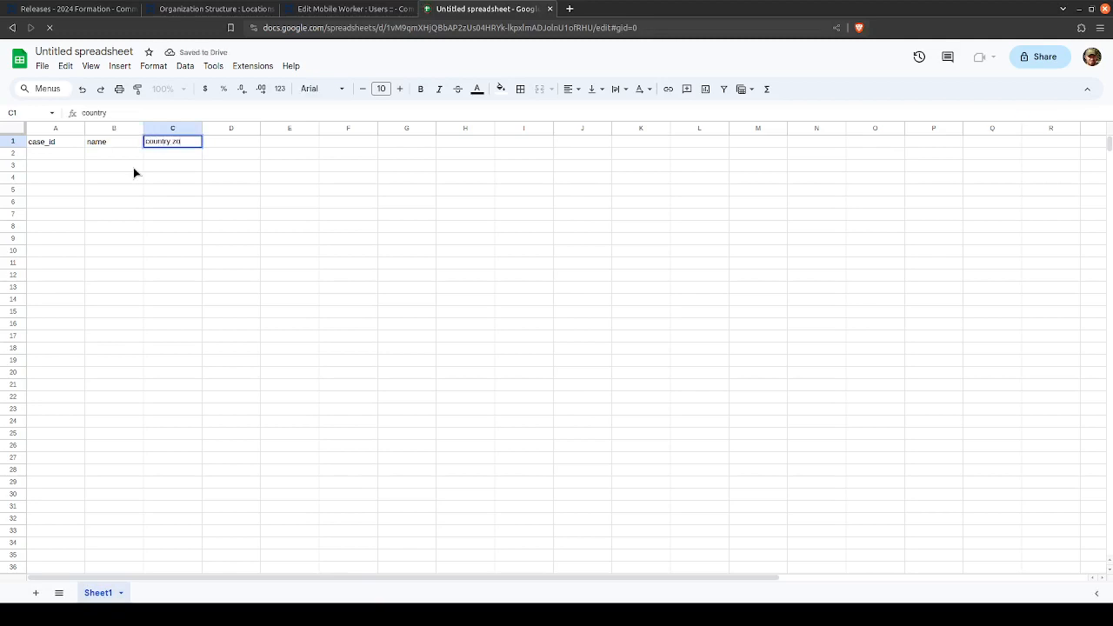
key(BackSpace)
key(BackSpace)
key(BackSpace)
key(BackSpace)
key(BackSpace)
key(BackSpace)
text(y)
key(Tab)
text(zone)
key(Tab)
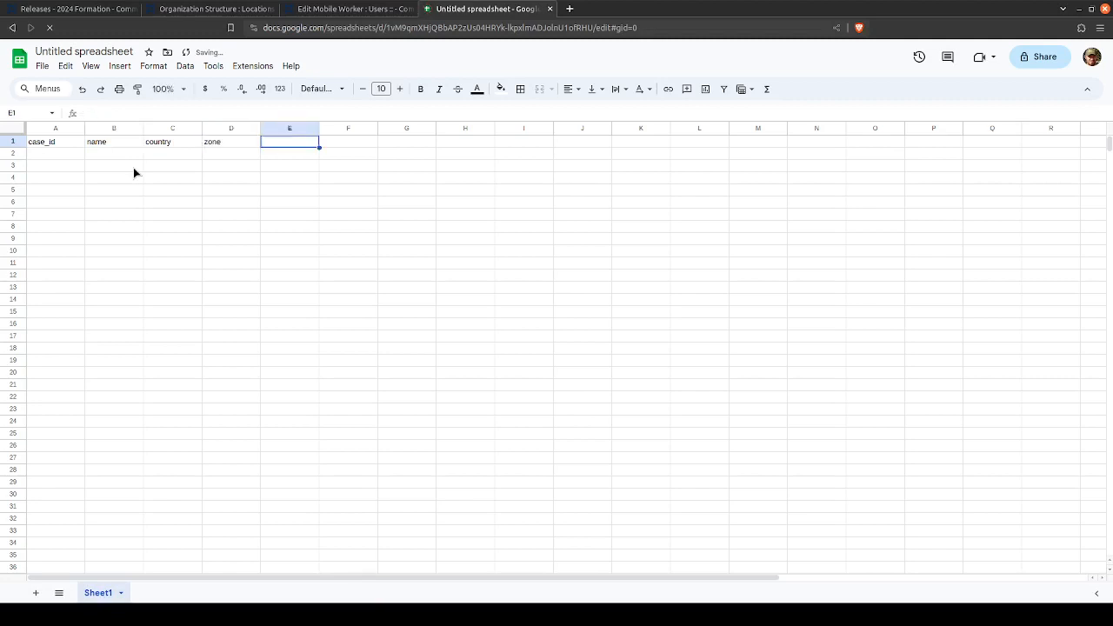
- Add the column headers village, owner_id and owner_name in cells E1 to G1
text(village)
key(Tab)
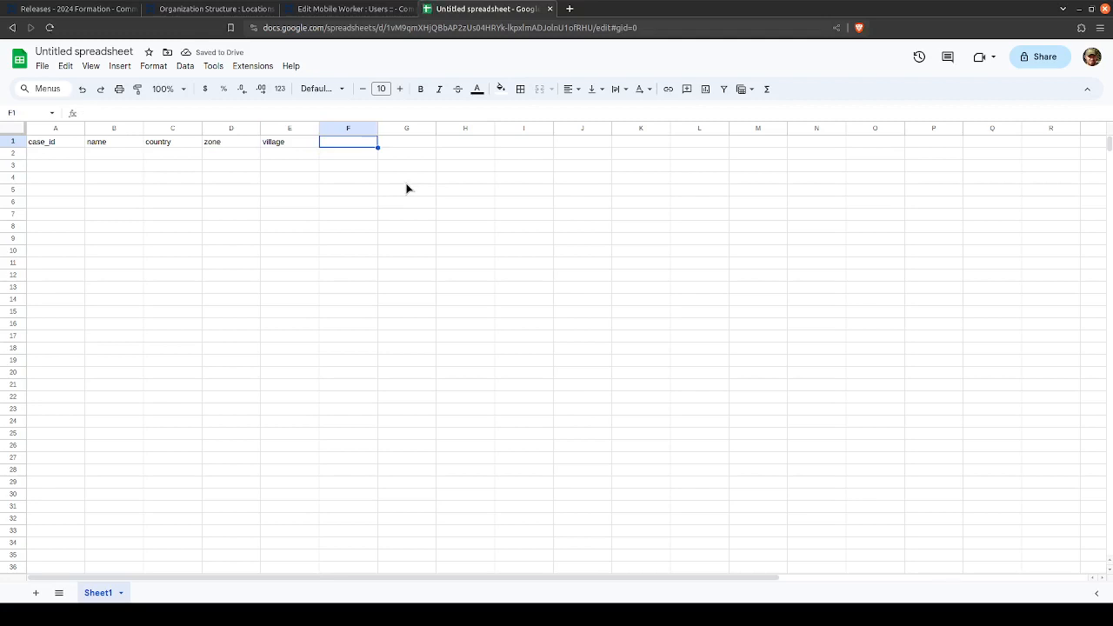
text(owner_)
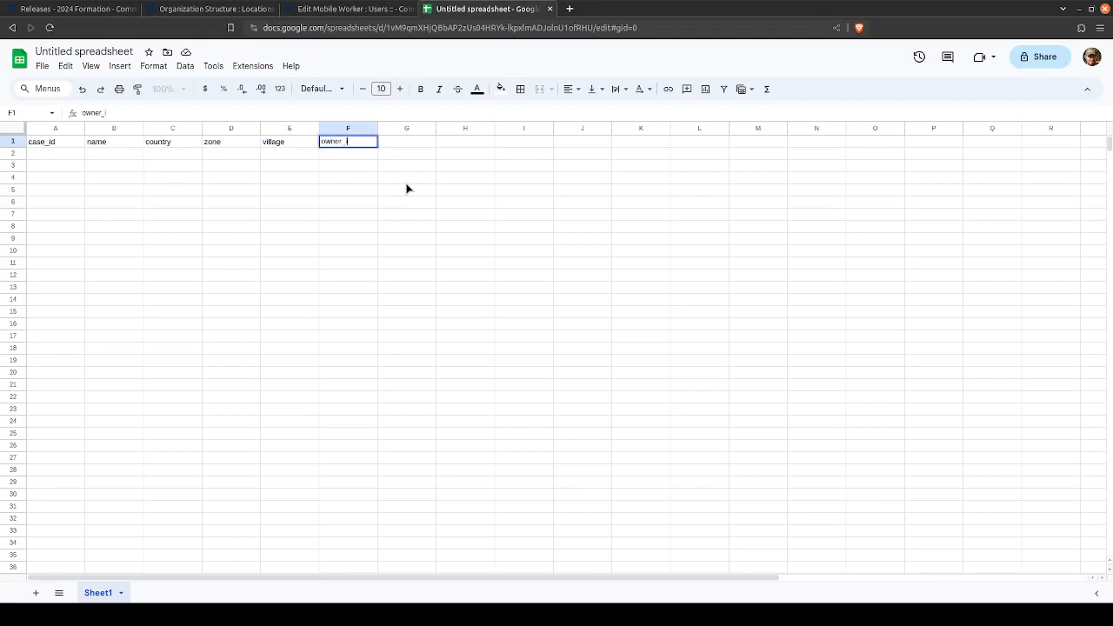
text(id)
key(Tab)
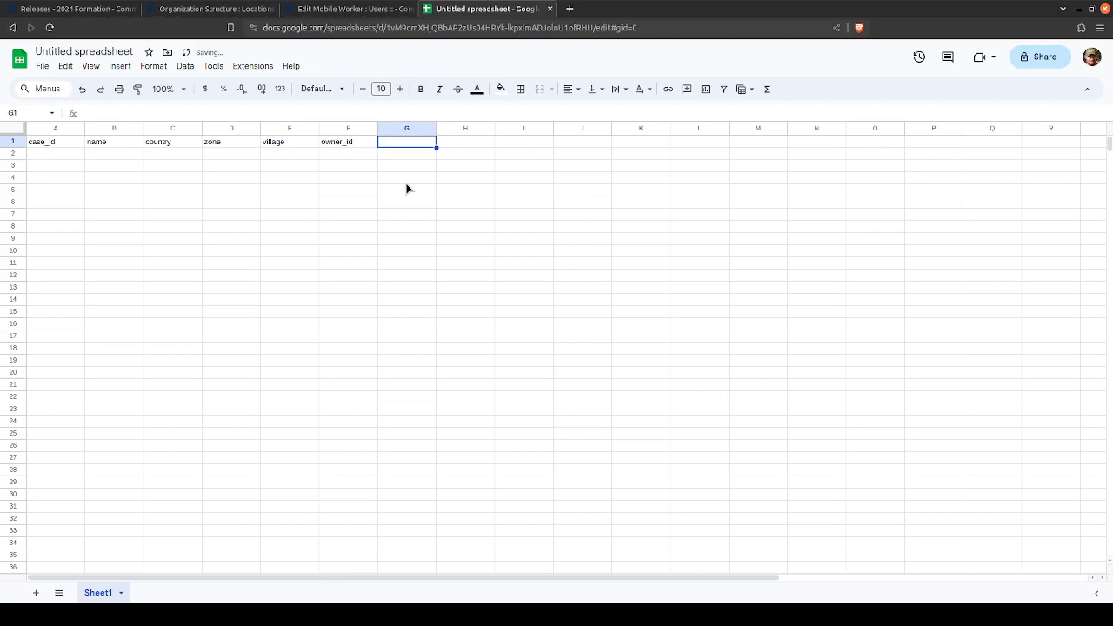
text(owner_n)
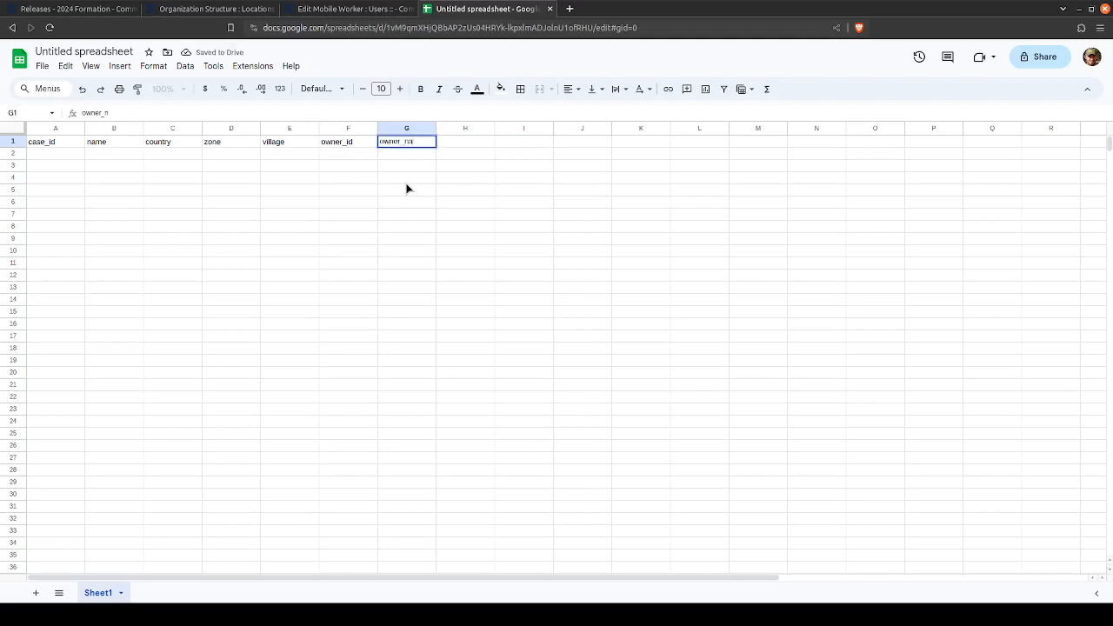
text(ame)
key(Return)
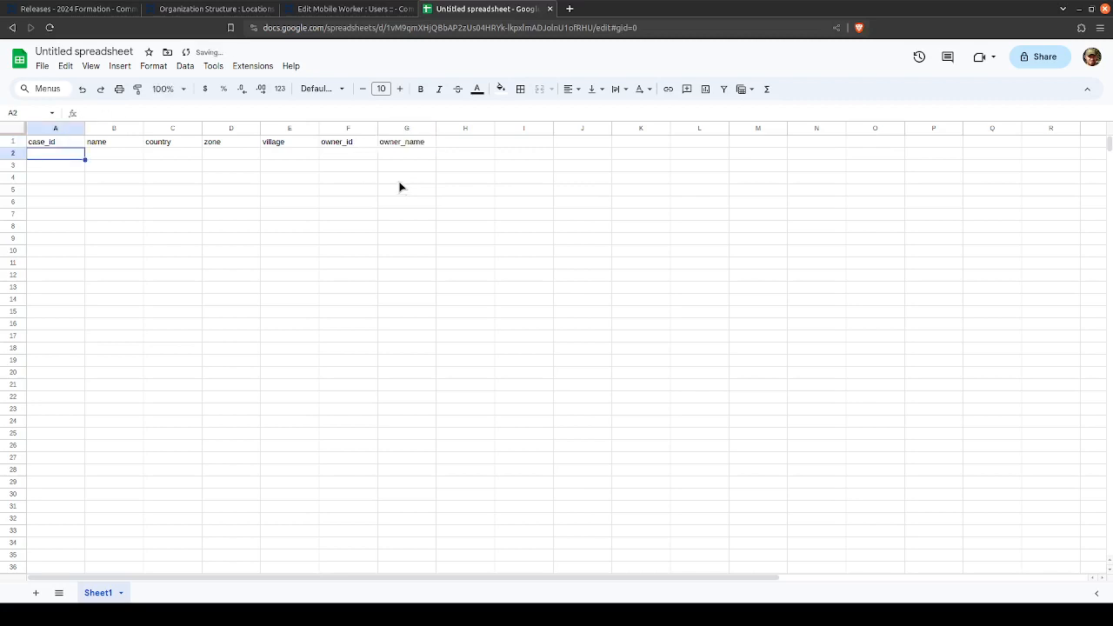
- Examine the case_id column and the name column as the case's identifier and property fields
click(57, 130)
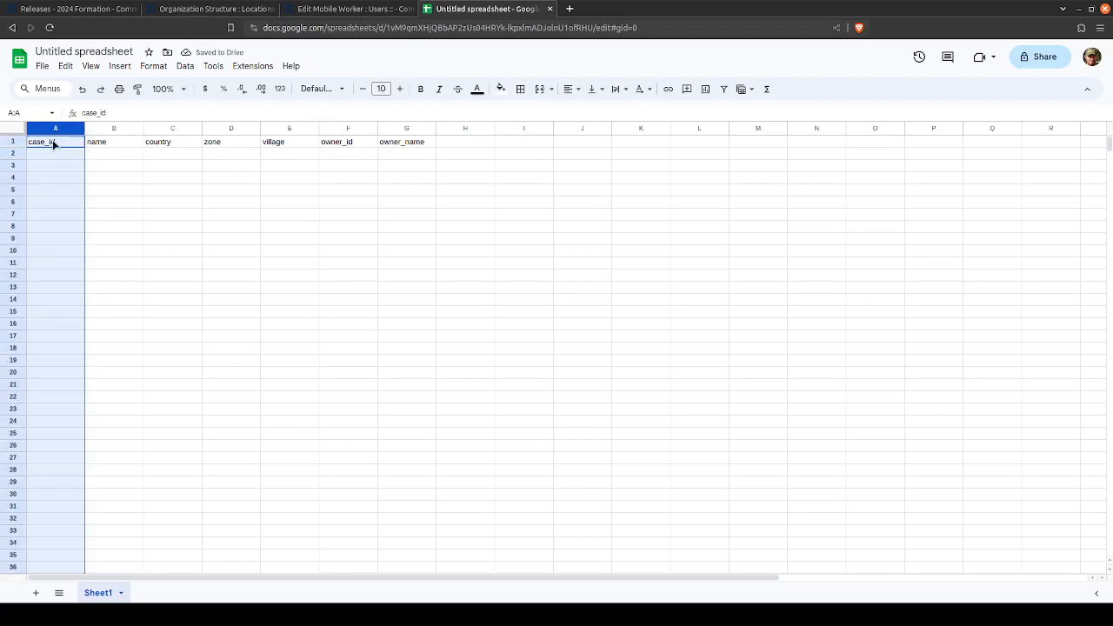
click(52, 141)
click(55, 129)
click(96, 145)
drag(100, 130, 293, 127)
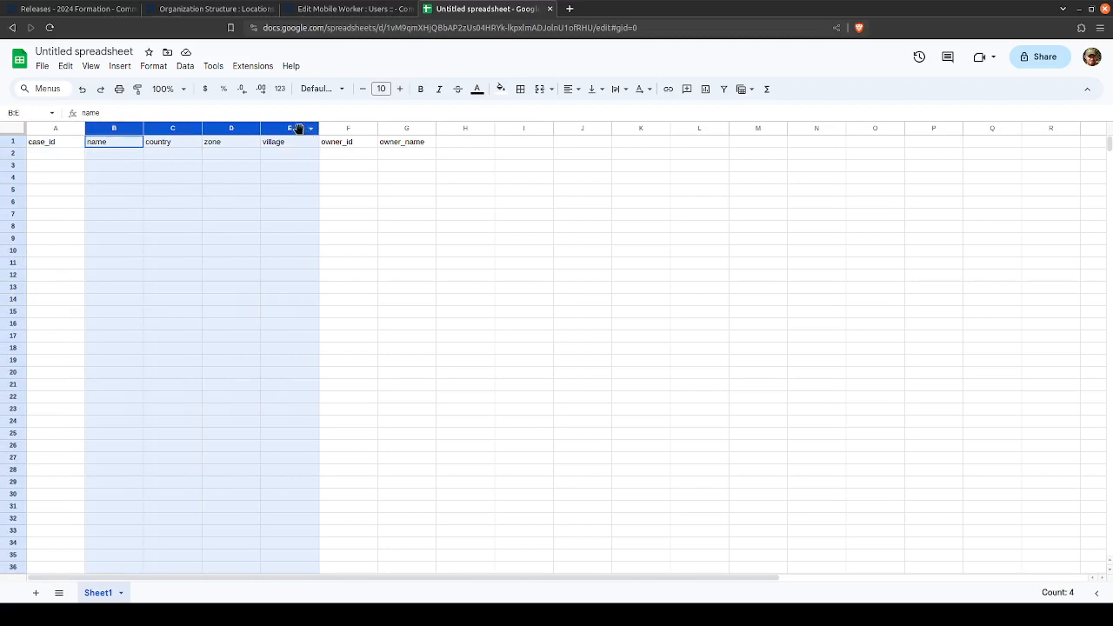
click(180, 144)
click(107, 129)
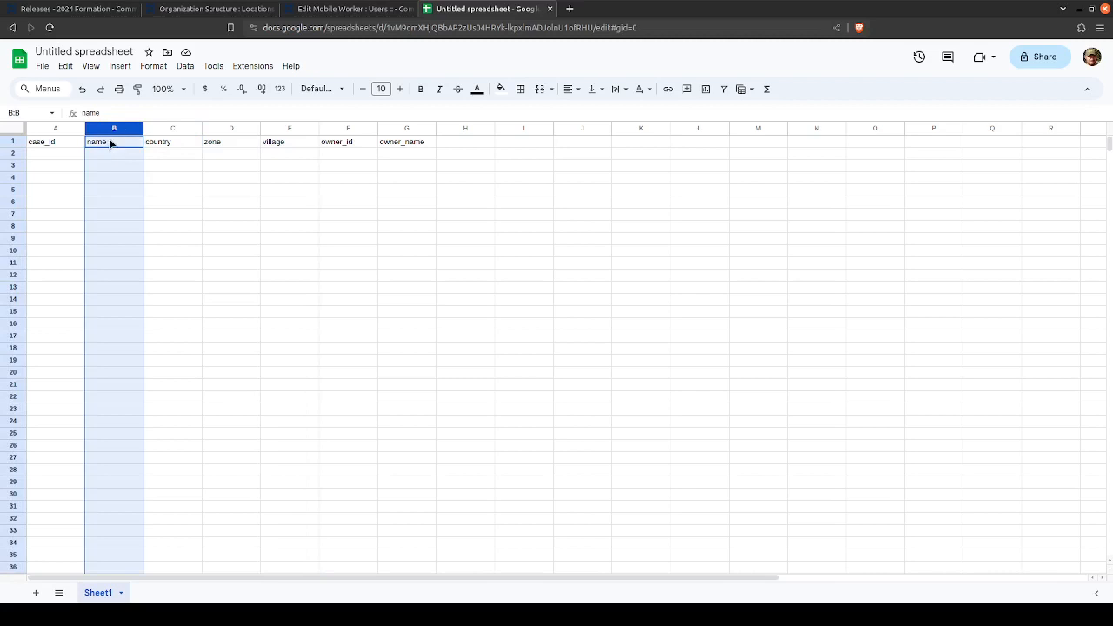
click(109, 141)
click(110, 130)
click(111, 141)
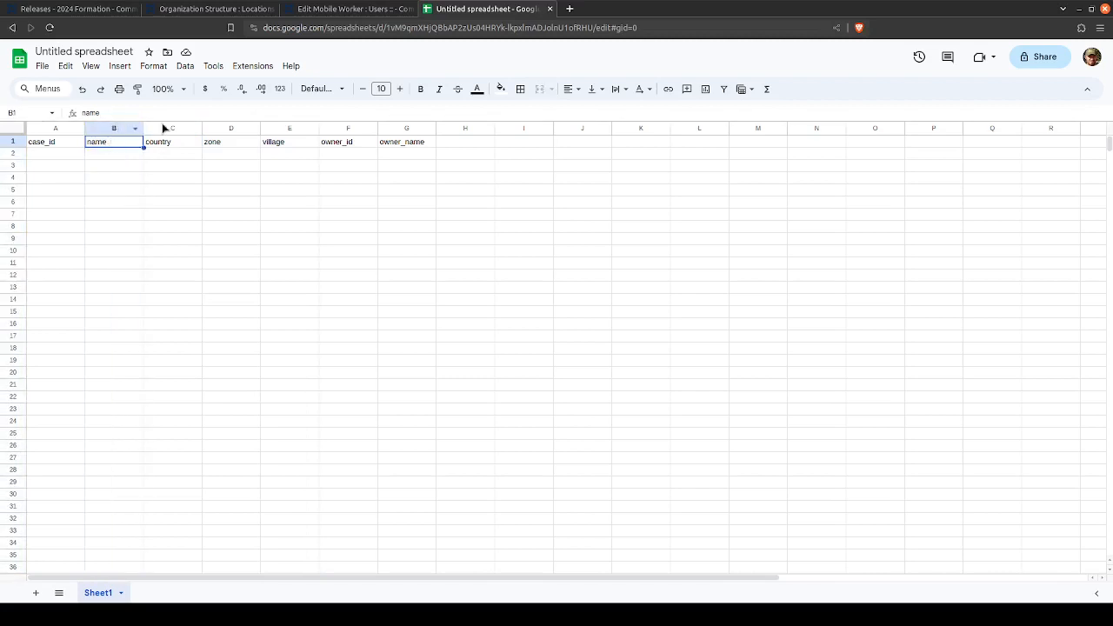
- Review the country, zone and village columns, as well as the owner_id and owner_name columns
drag(169, 128, 291, 129)
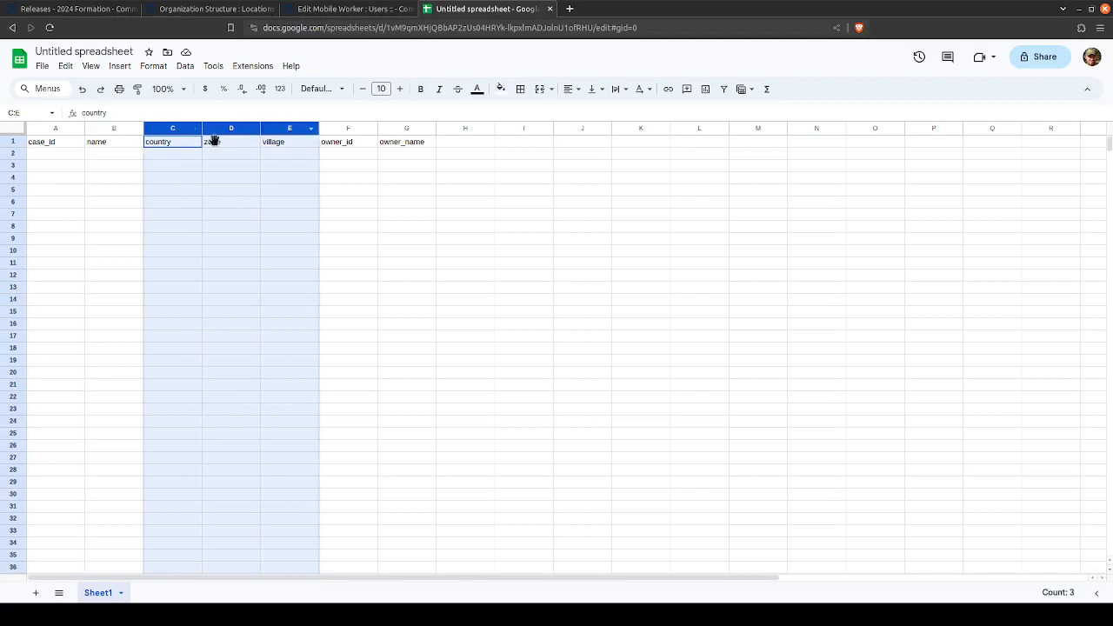
click(166, 144)
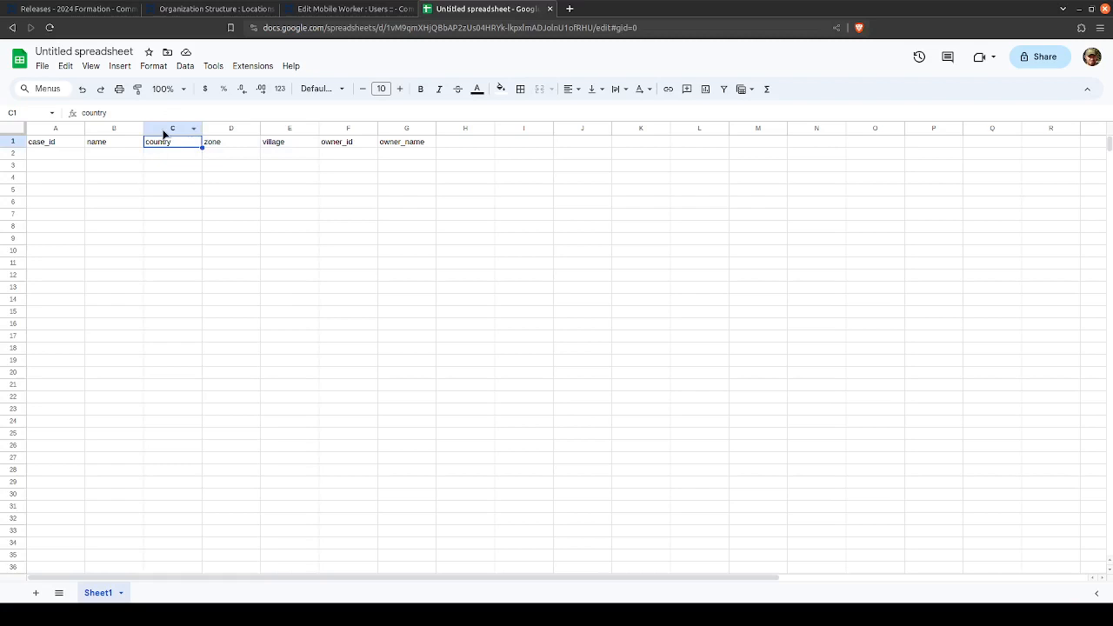
click(163, 130)
click(236, 130)
click(296, 130)
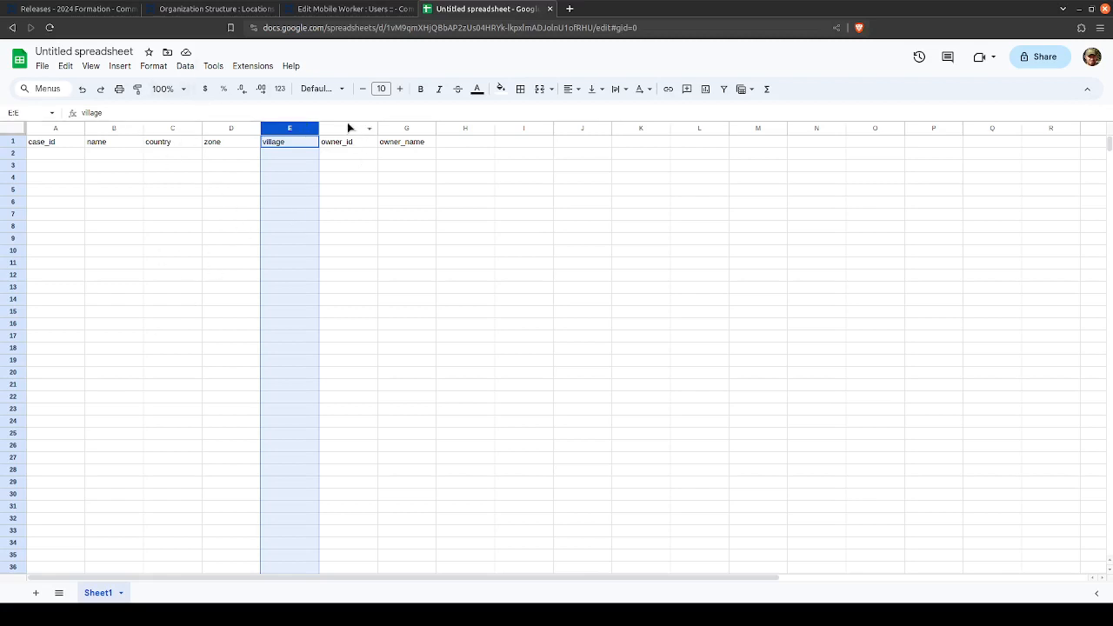
drag(347, 128, 403, 128)
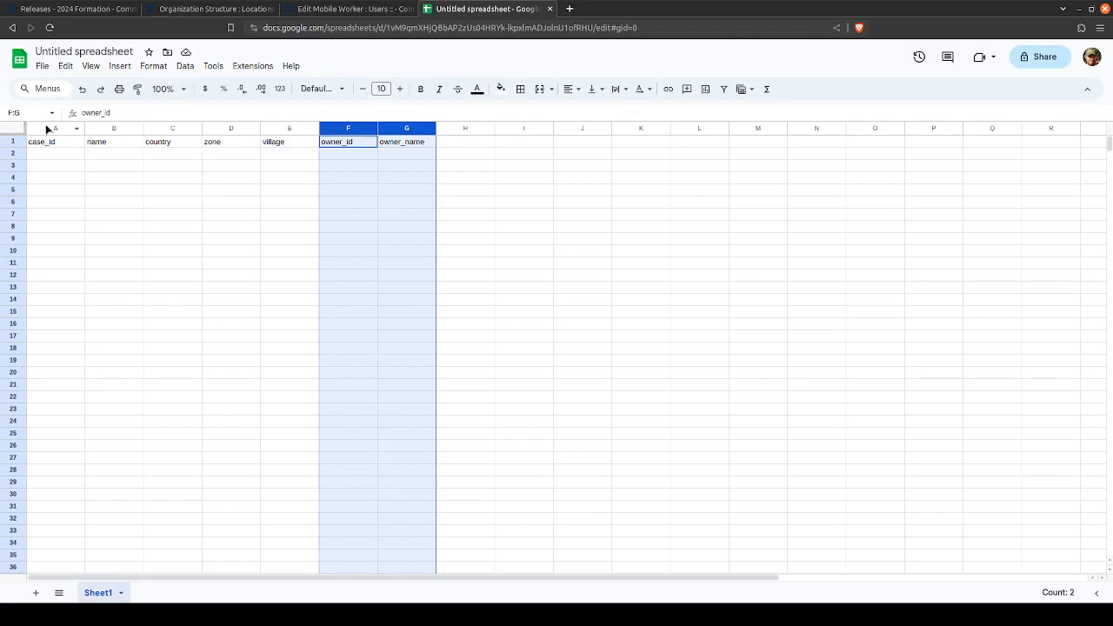
click(352, 142)
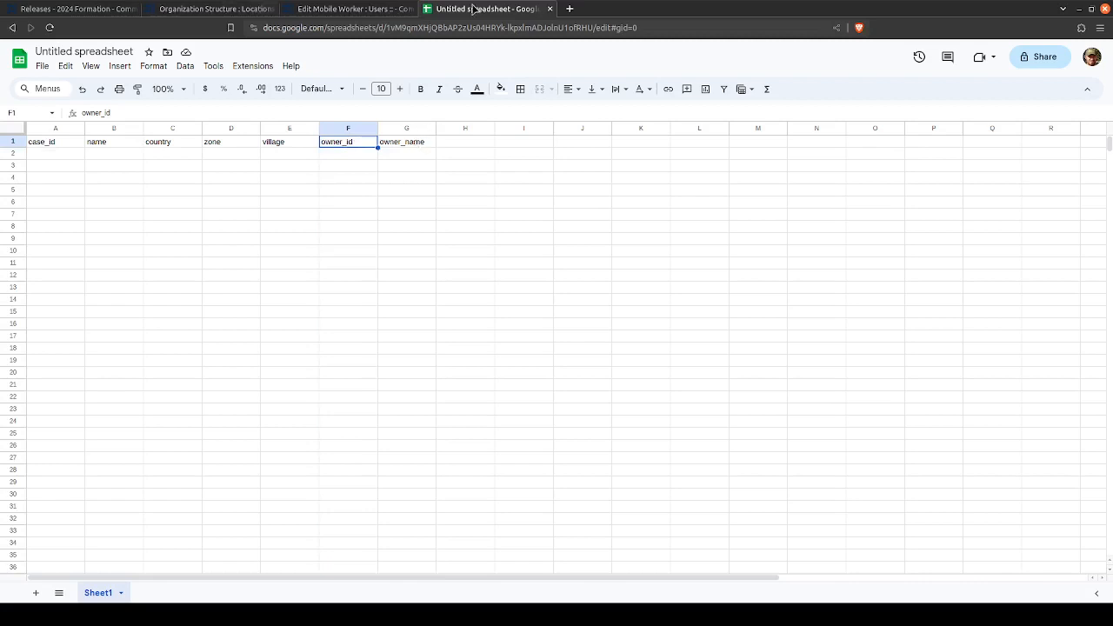
- Check the open CommCare HQ mobile worker, organization structure and 2024 Formation pages against the spreadsheet's owner_id and owner_name columns
click(359, 9)
click(223, 7)
click(78, 9)
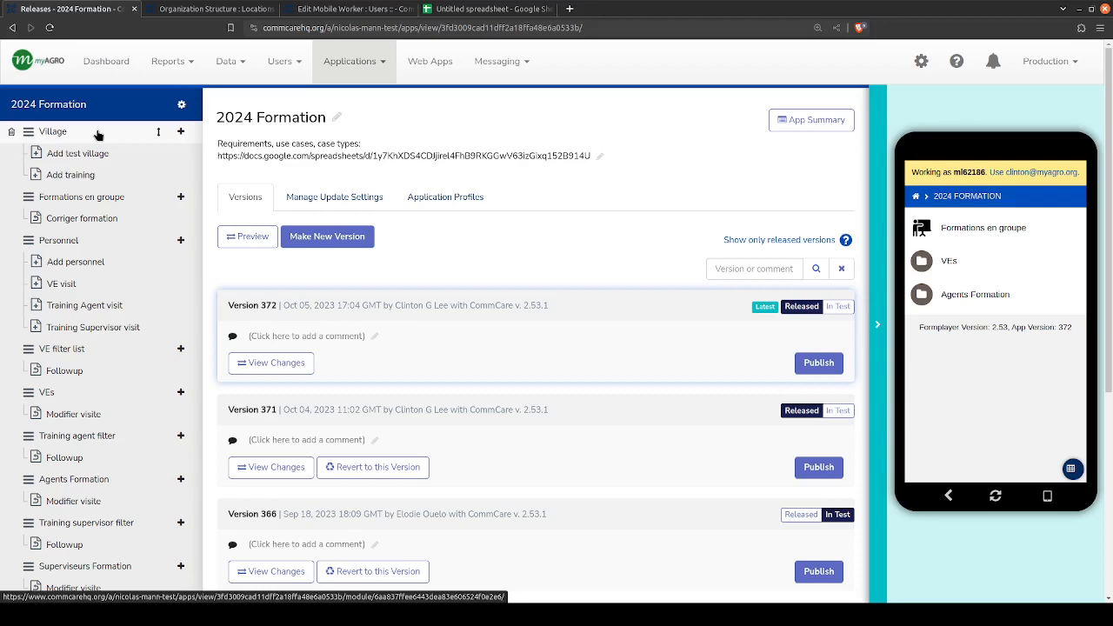
click(487, 9)
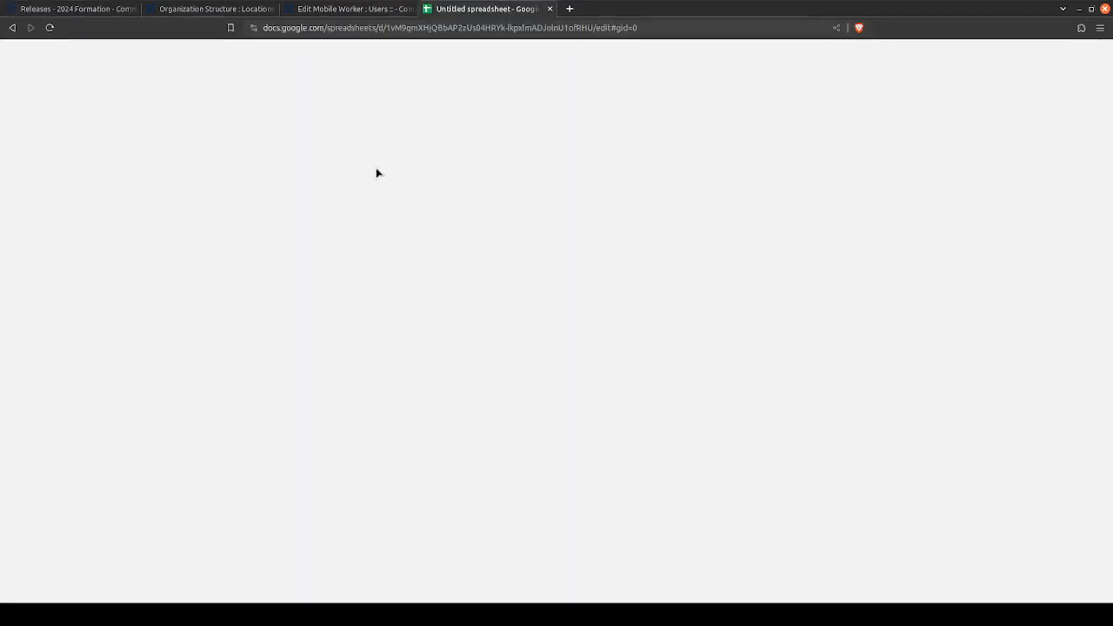
click(401, 142)
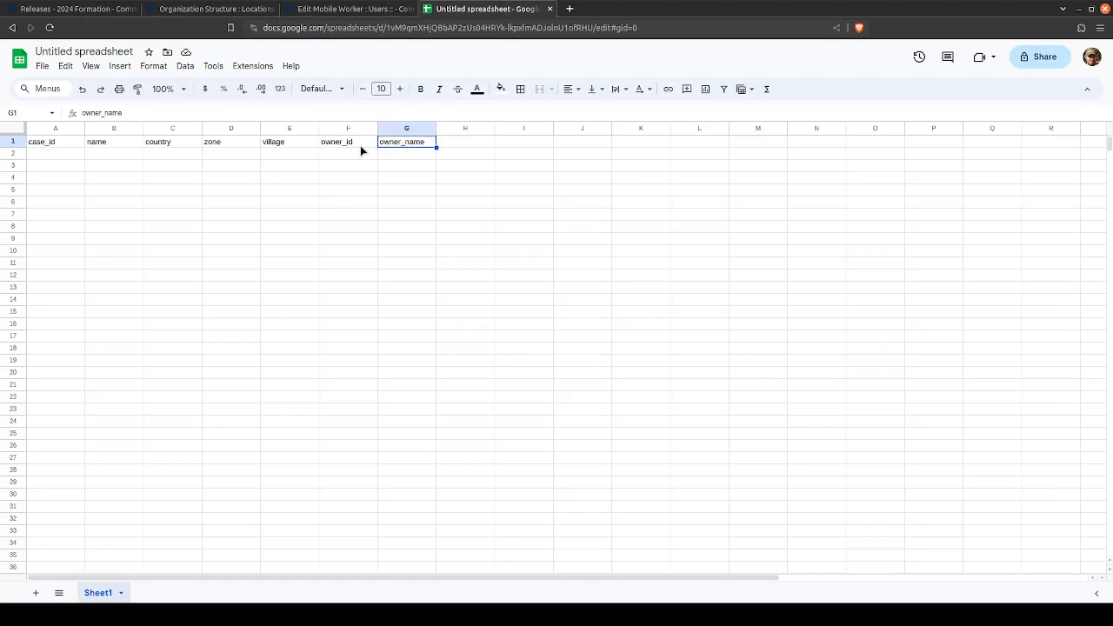
click(359, 144)
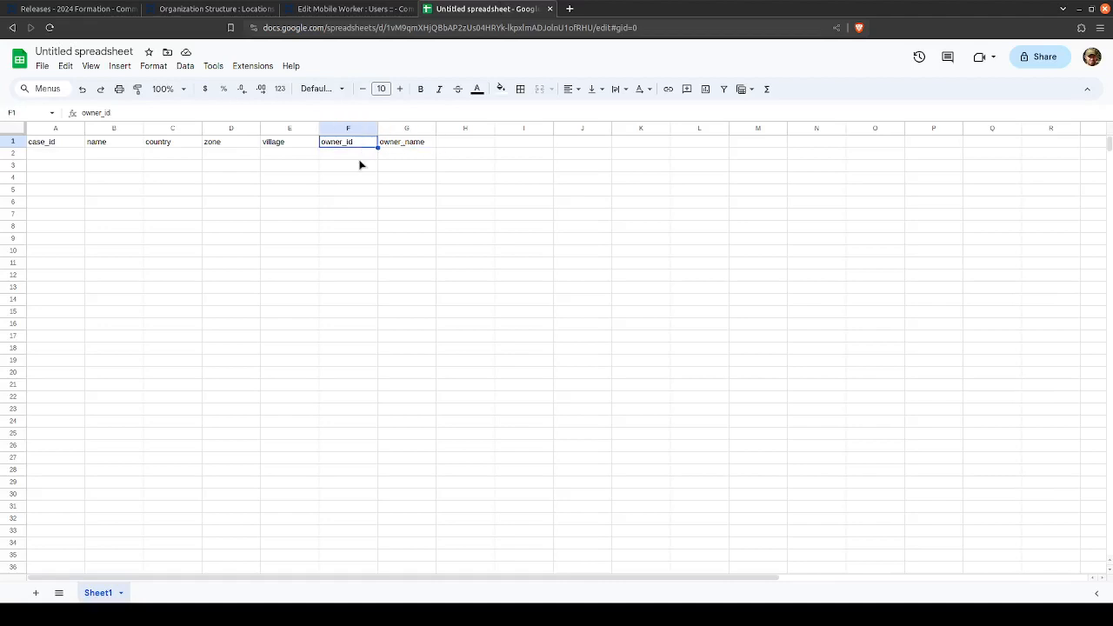
click(400, 144)
click(406, 155)
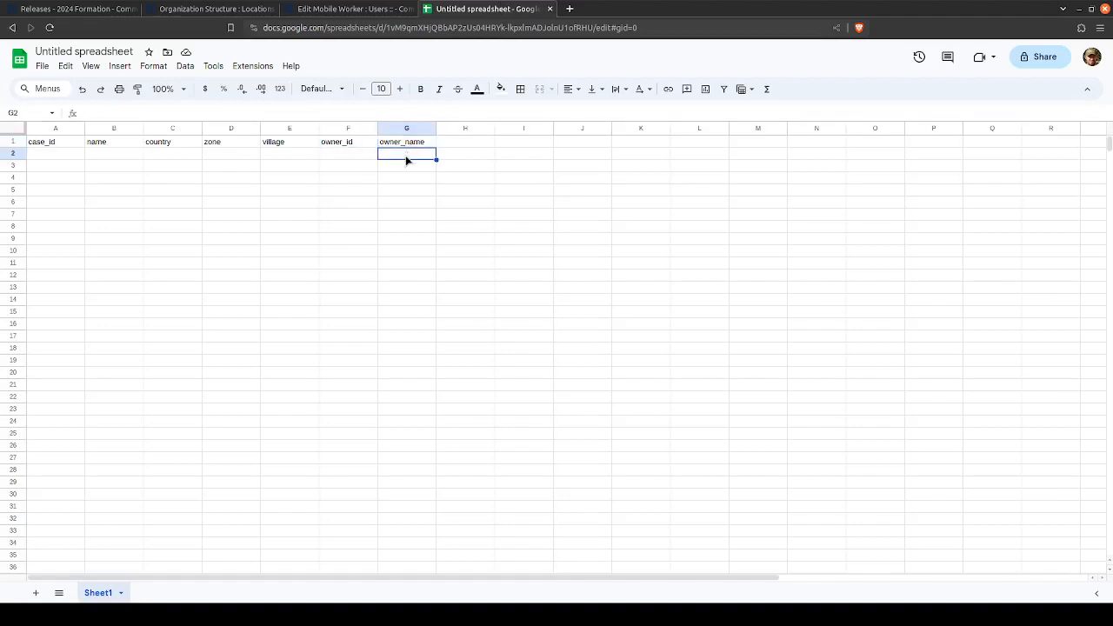
- Fill row 2 with sample case data: name sdfasdf, country sdfasd, zone sadfasd and village asdf
click(113, 158)
text(sdf)
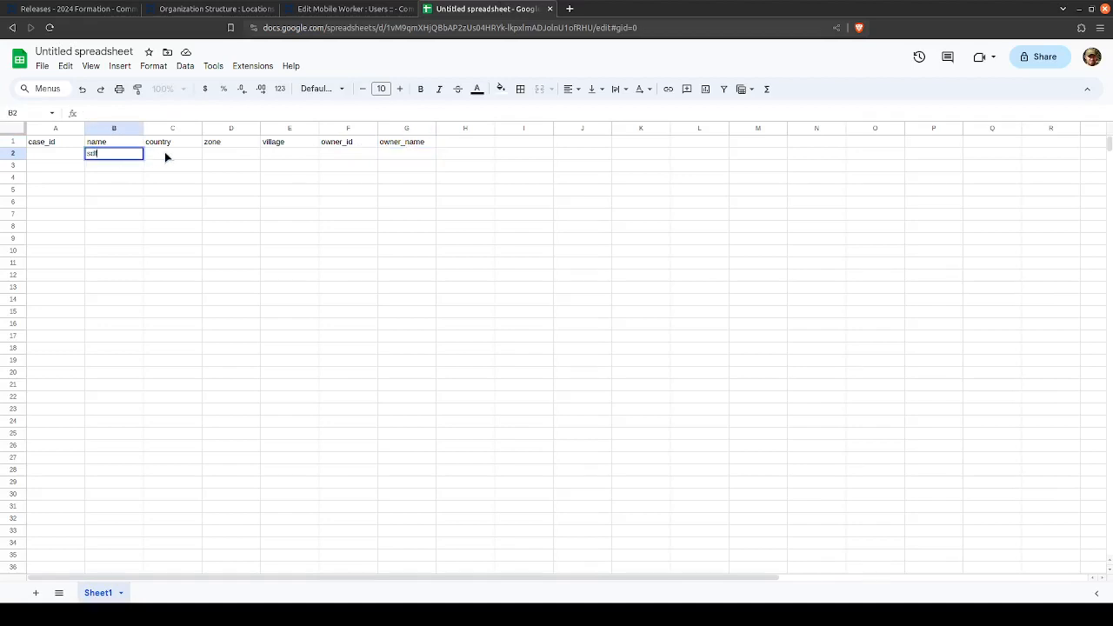
text(asdf)
click(174, 157)
text(sdfasd)
click(213, 156)
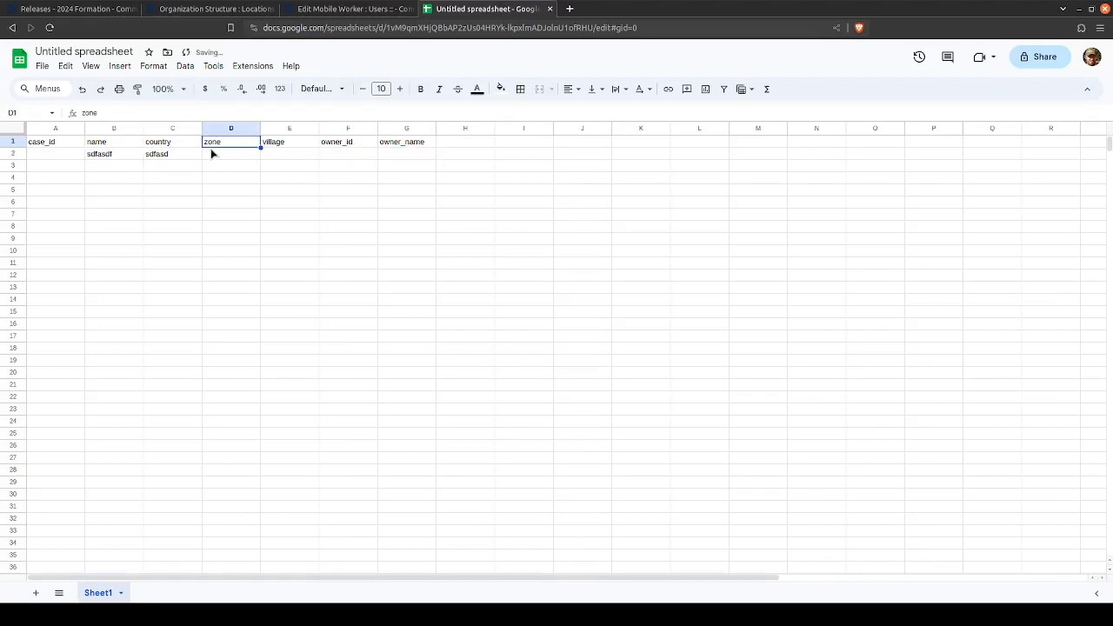
text(sadfasd)
click(268, 157)
text(asdf)
- Fill row 3 with sample case data: name sadf, country asdf, zone dsfafa and village asdfad
click(119, 169)
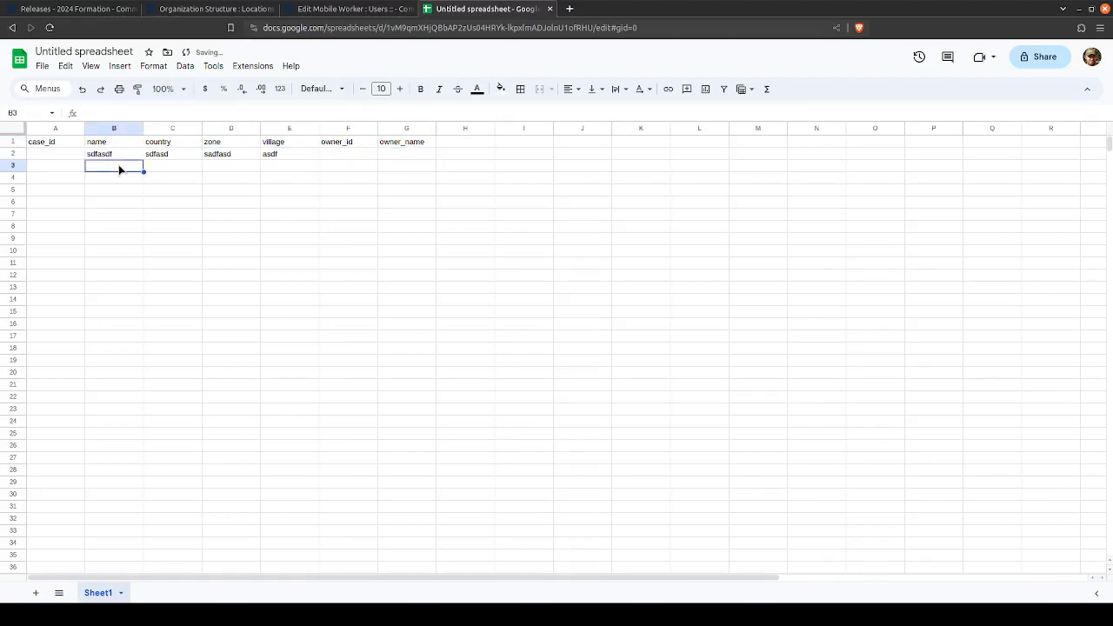
text(sadf)
click(170, 167)
text(asdf)
click(213, 169)
text(dsfafa)
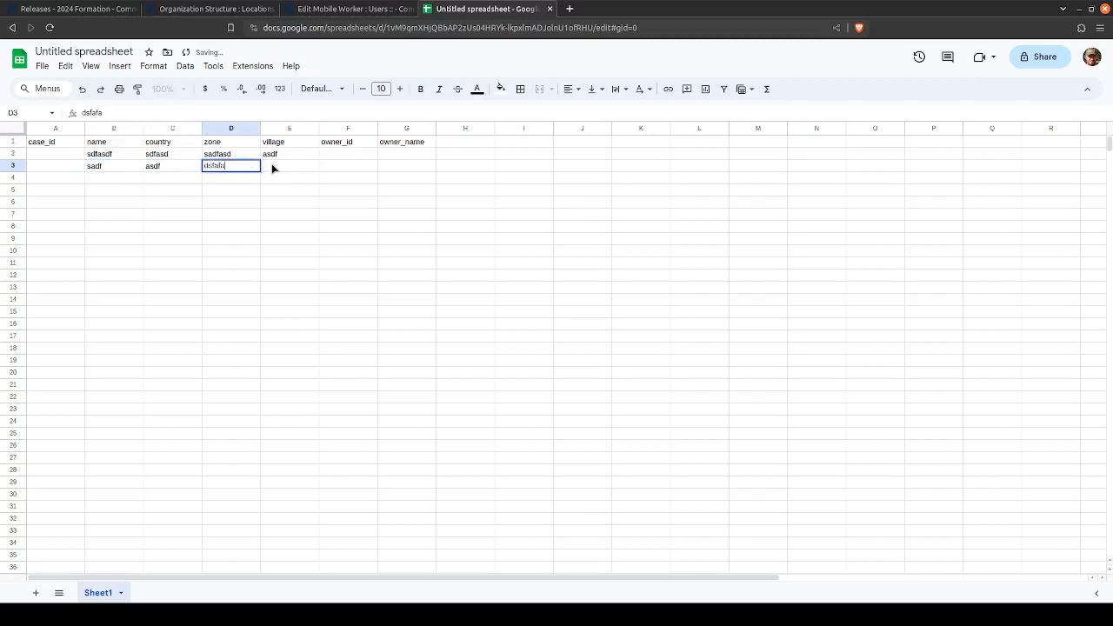
click(273, 168)
text(asdfad)
- Enter a different mobile worker username as the owner_name of each sample case, in cells G2 and G3
click(406, 165)
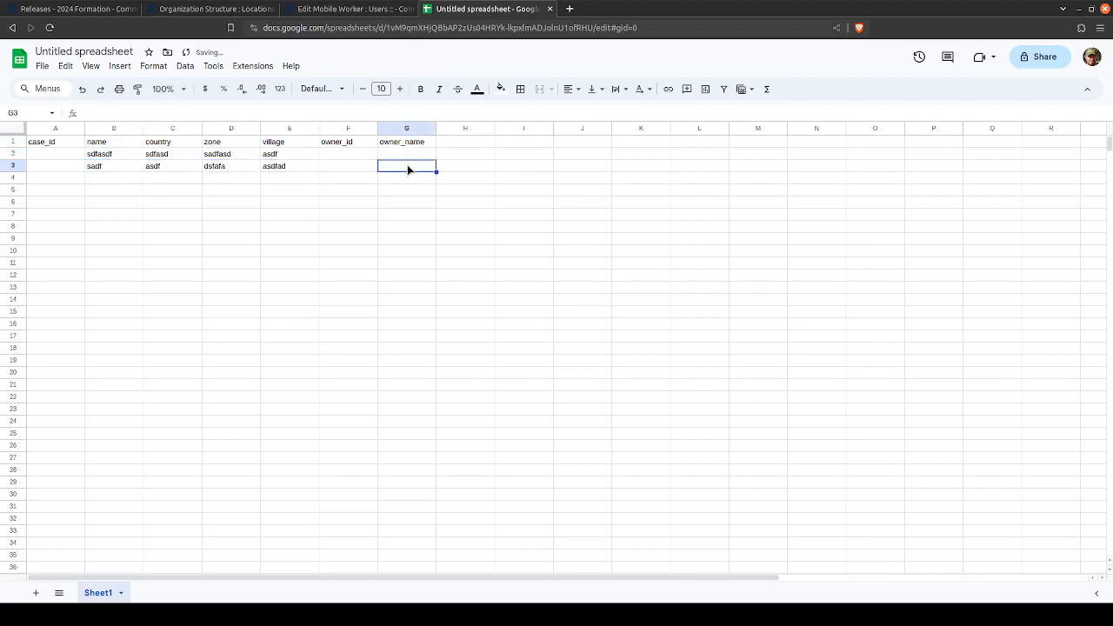
click(409, 159)
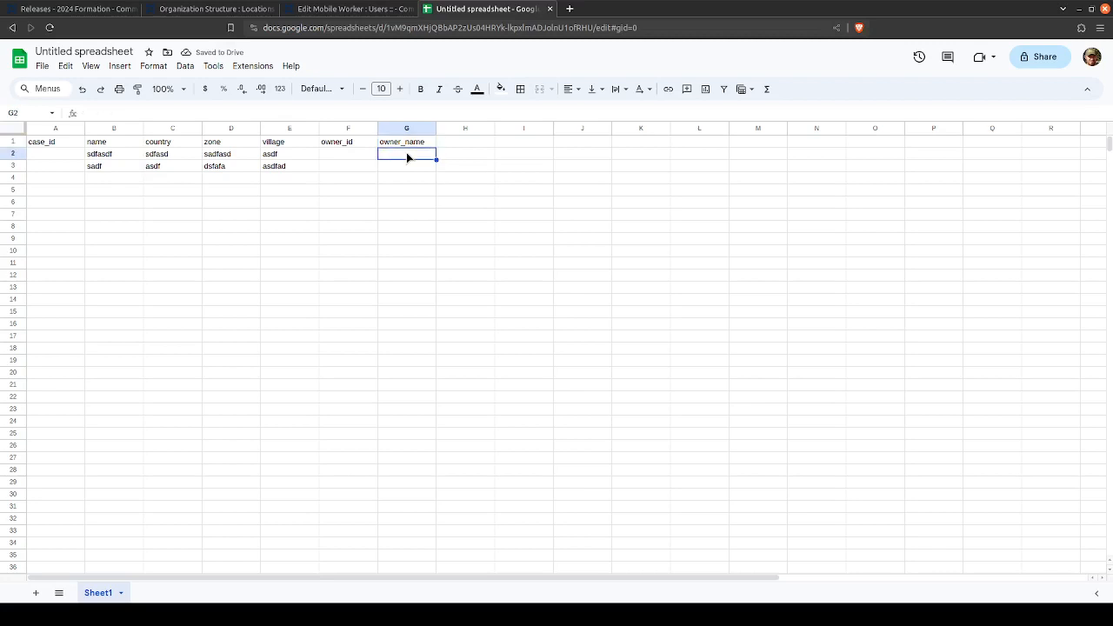
text(ml55468)
key(Return)
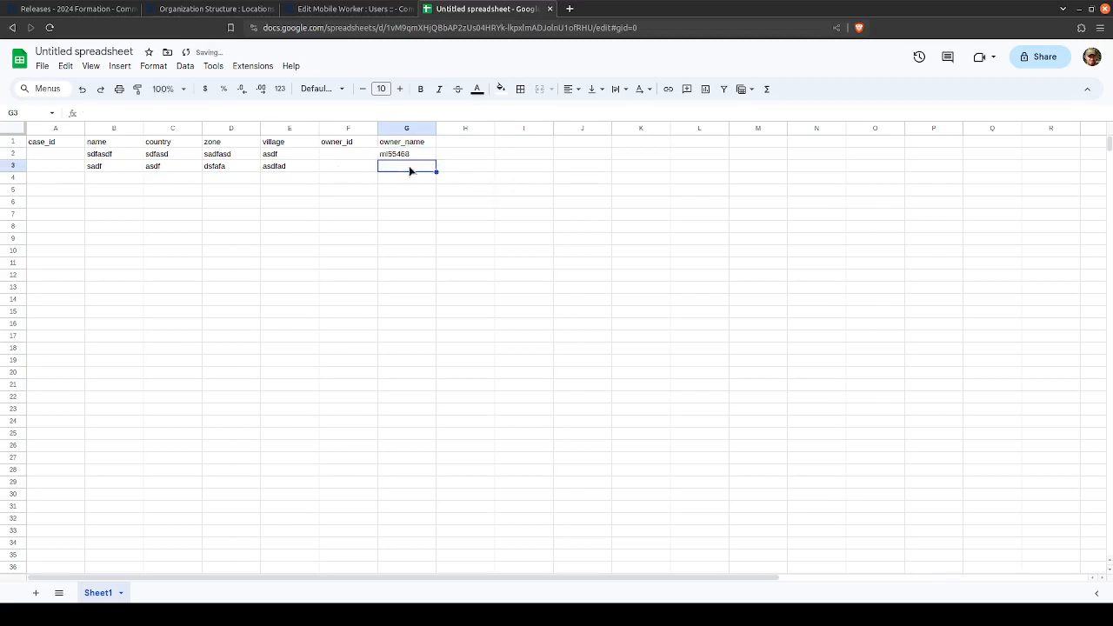
text(ml)
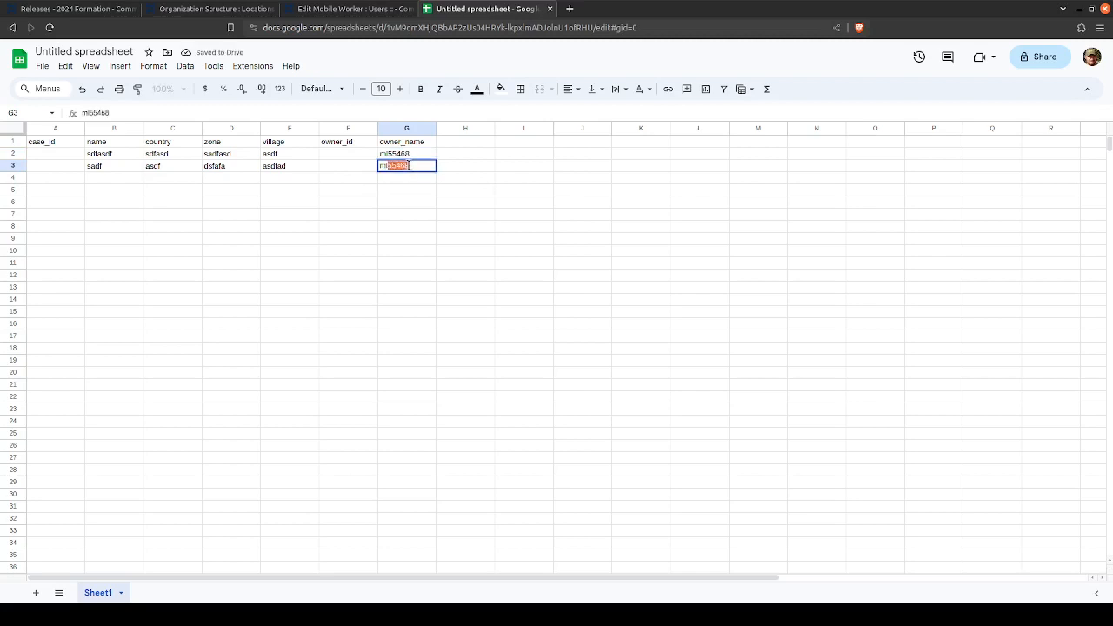
text(526354)
key(Return)
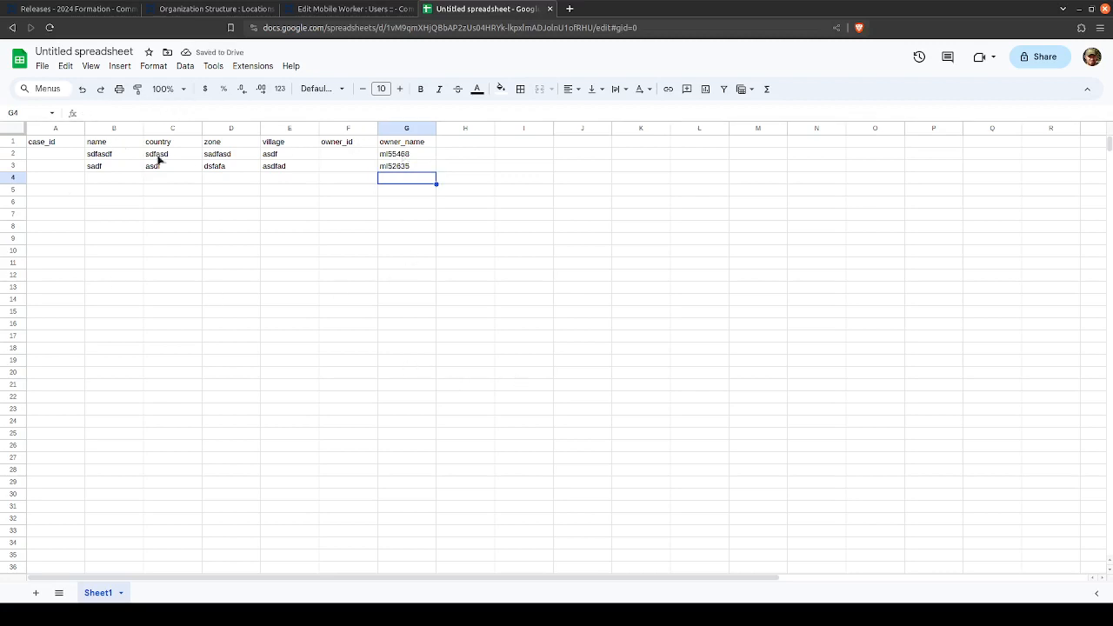
- Compare the two sample case rows with their owner_name values to see which mobile worker owns each case
click(410, 157)
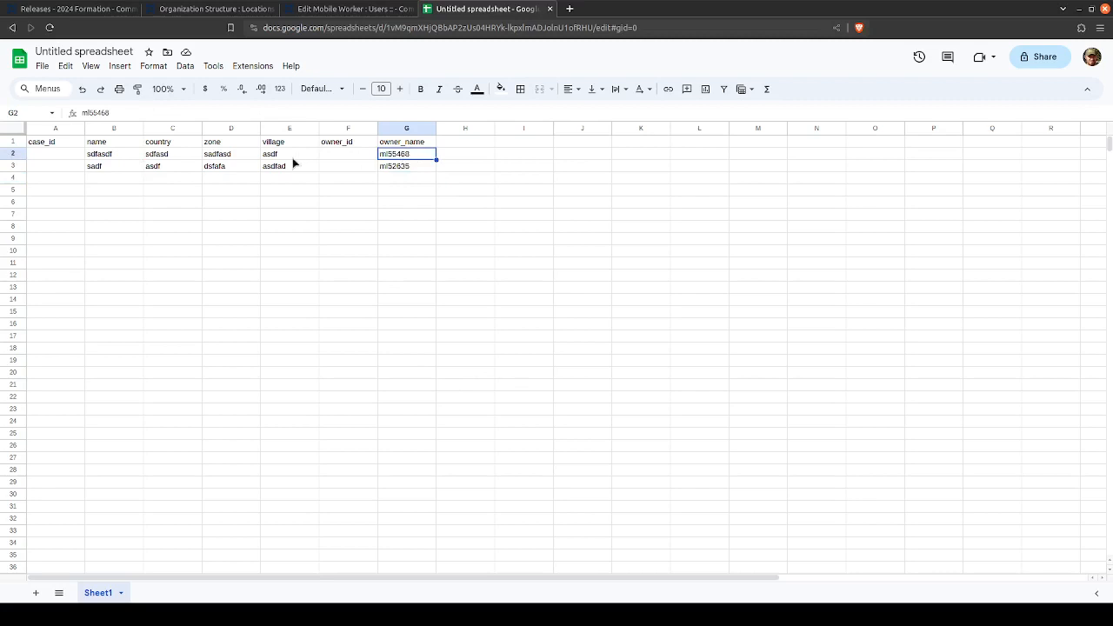
click(10, 154)
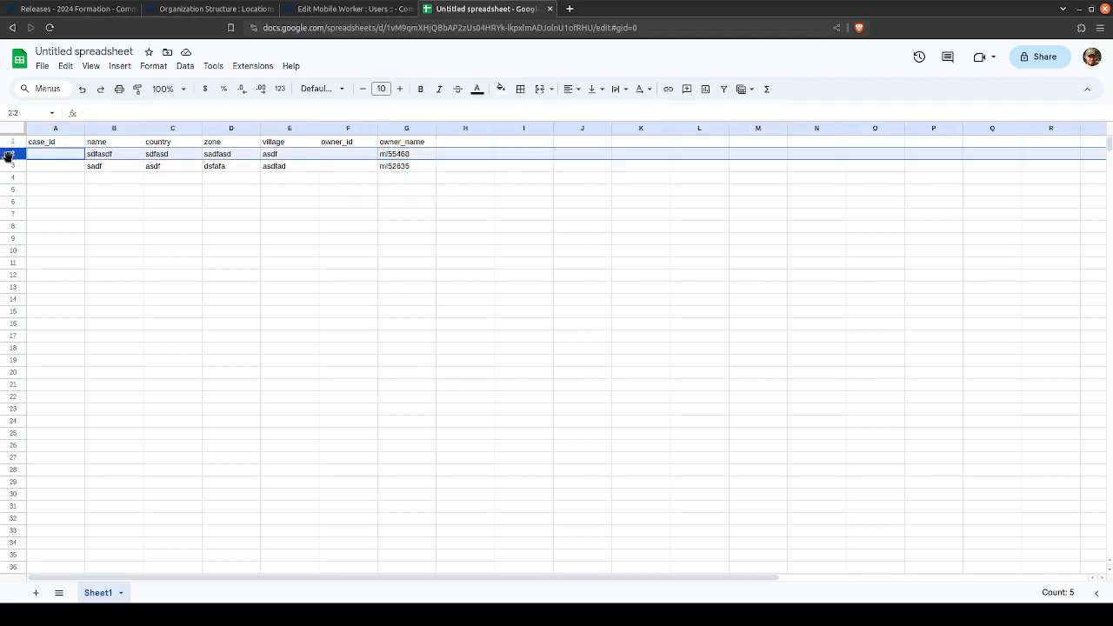
click(9, 166)
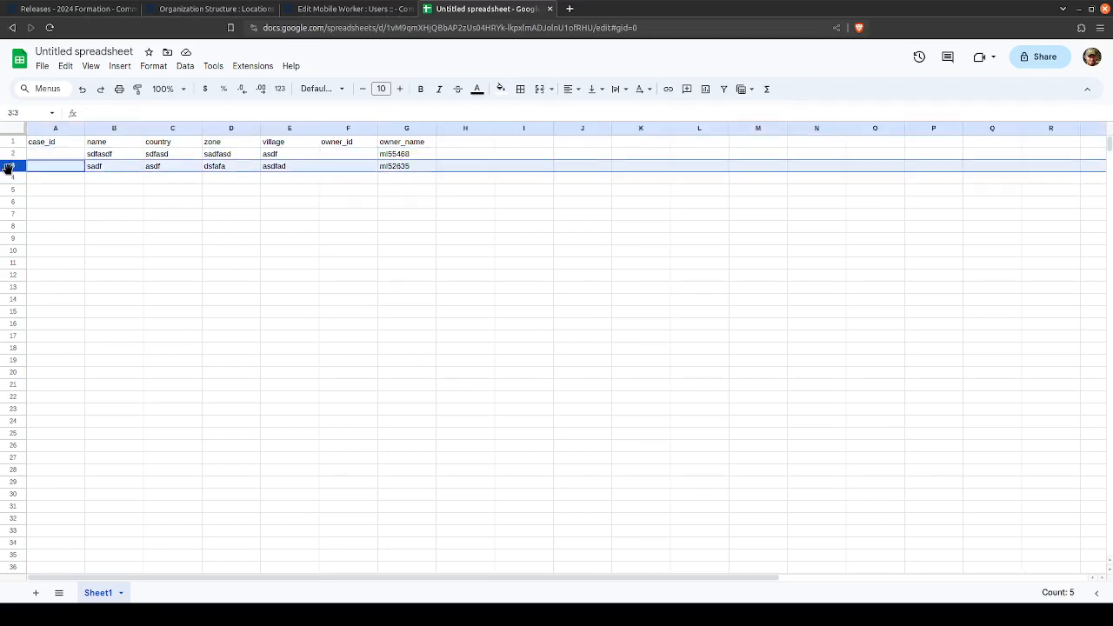
click(392, 154)
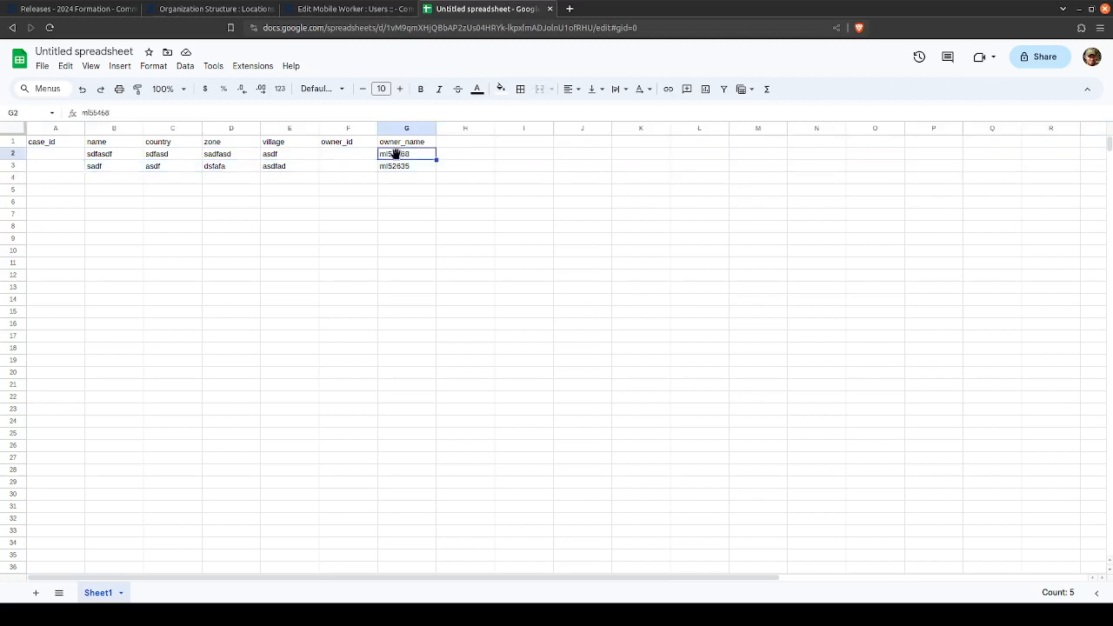
click(18, 154)
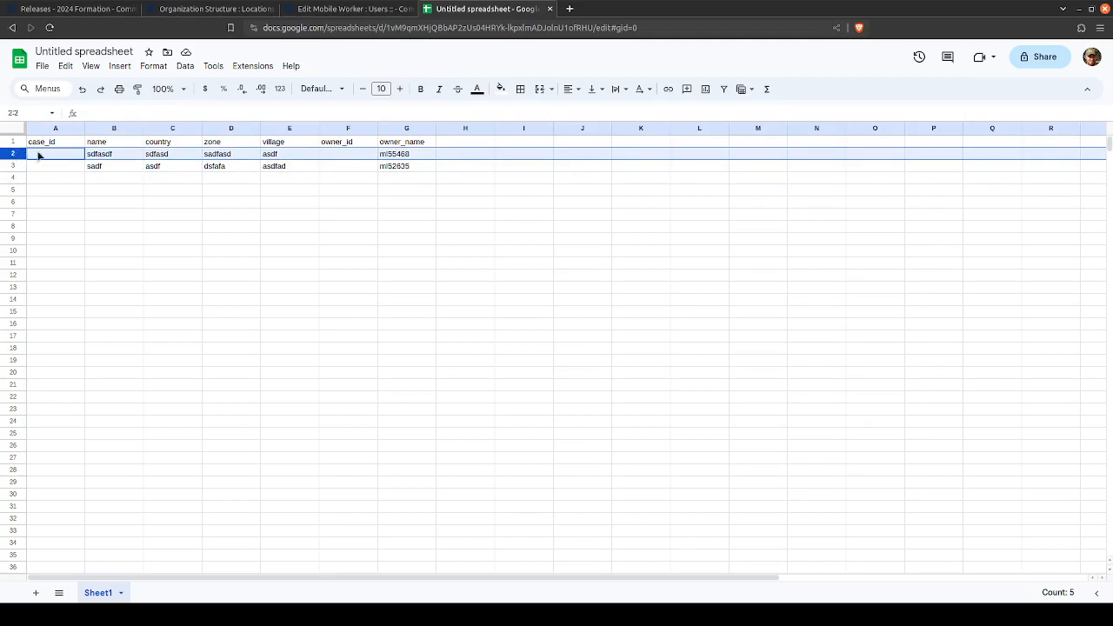
click(392, 154)
click(395, 167)
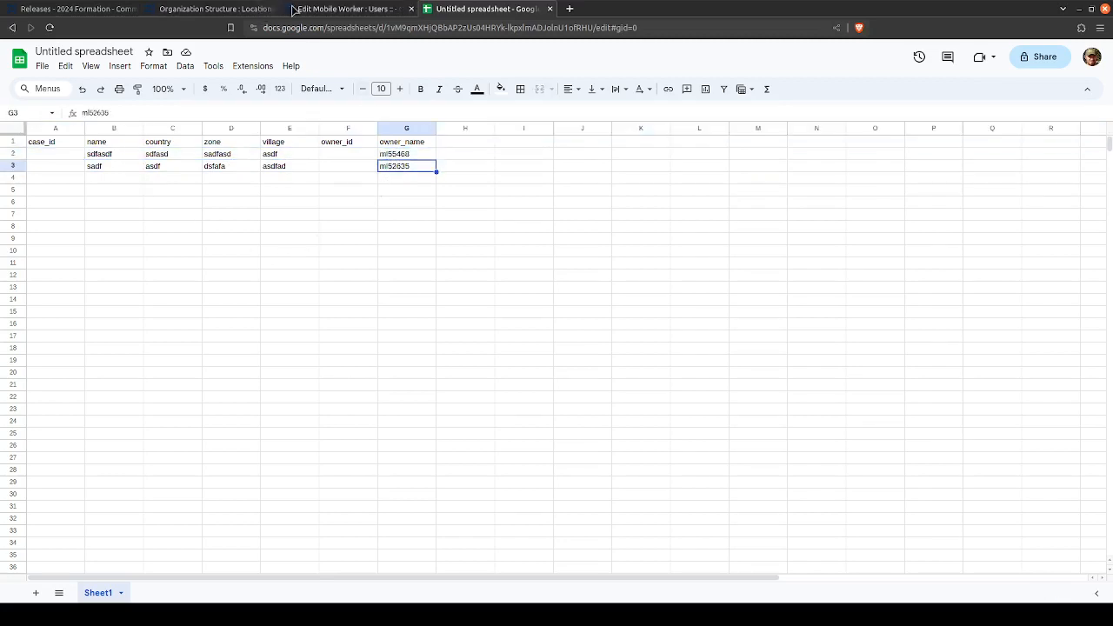
key(Up)
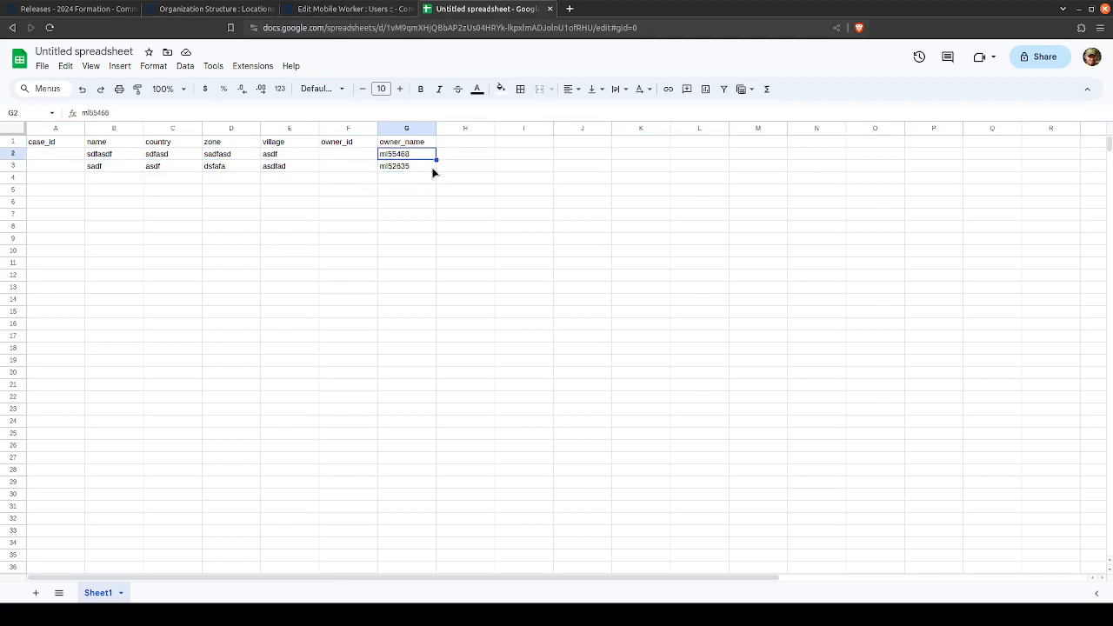
key(Down)
key(Up)
click(12, 157)
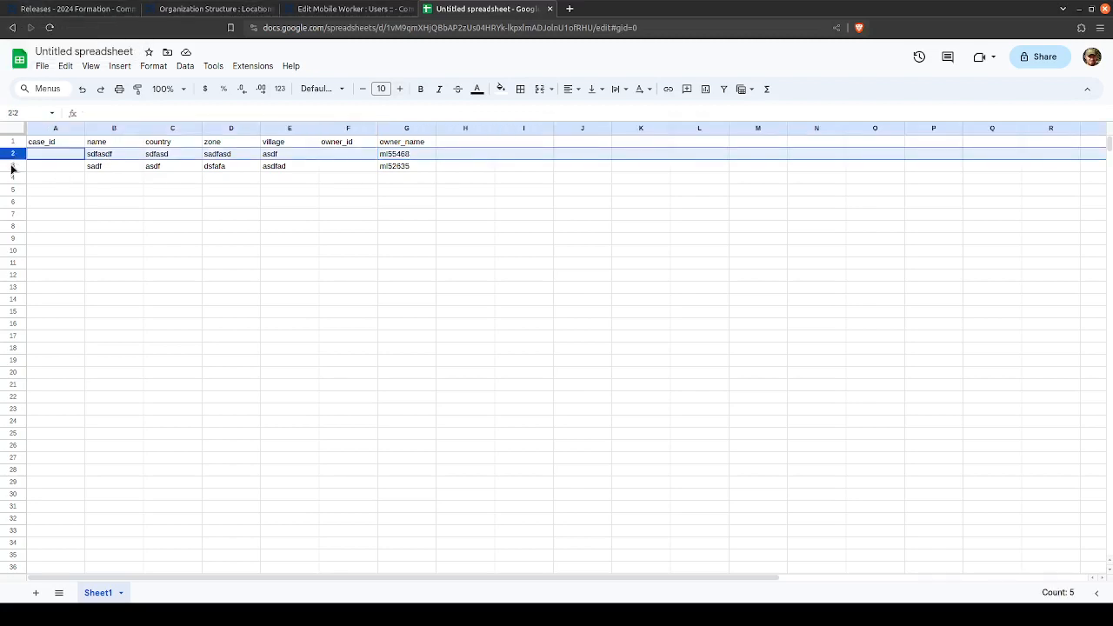
click(12, 167)
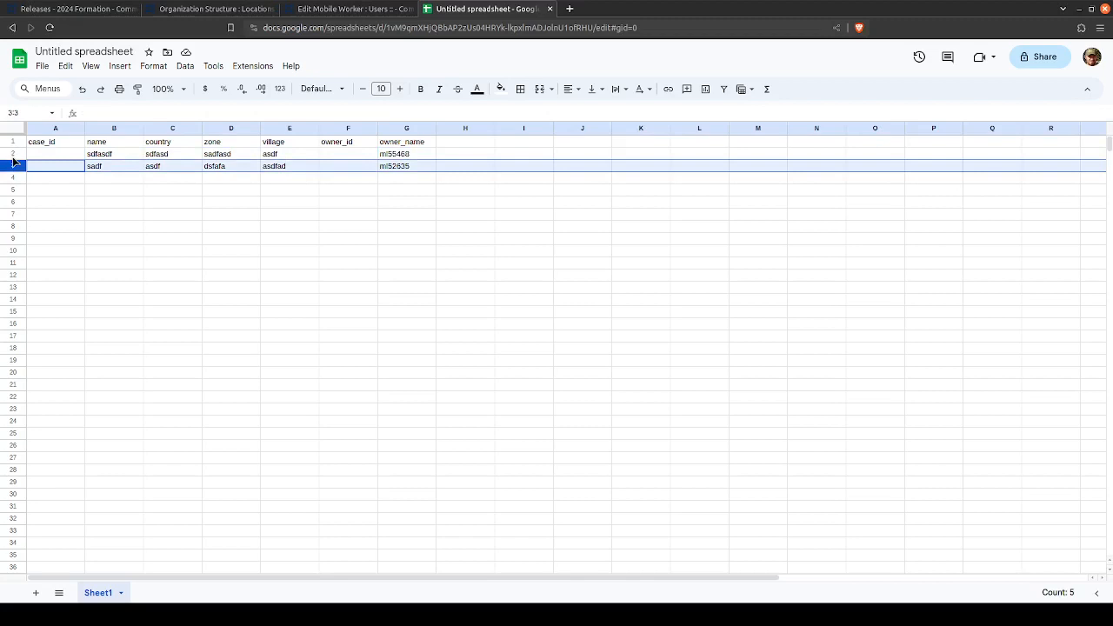
click(397, 154)
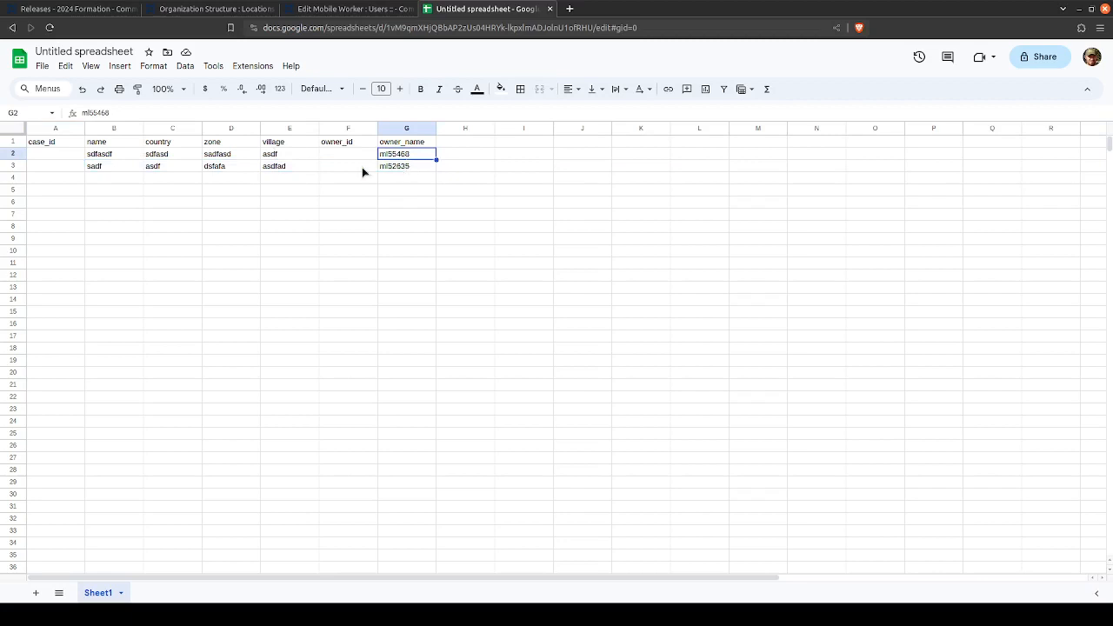
click(14, 155)
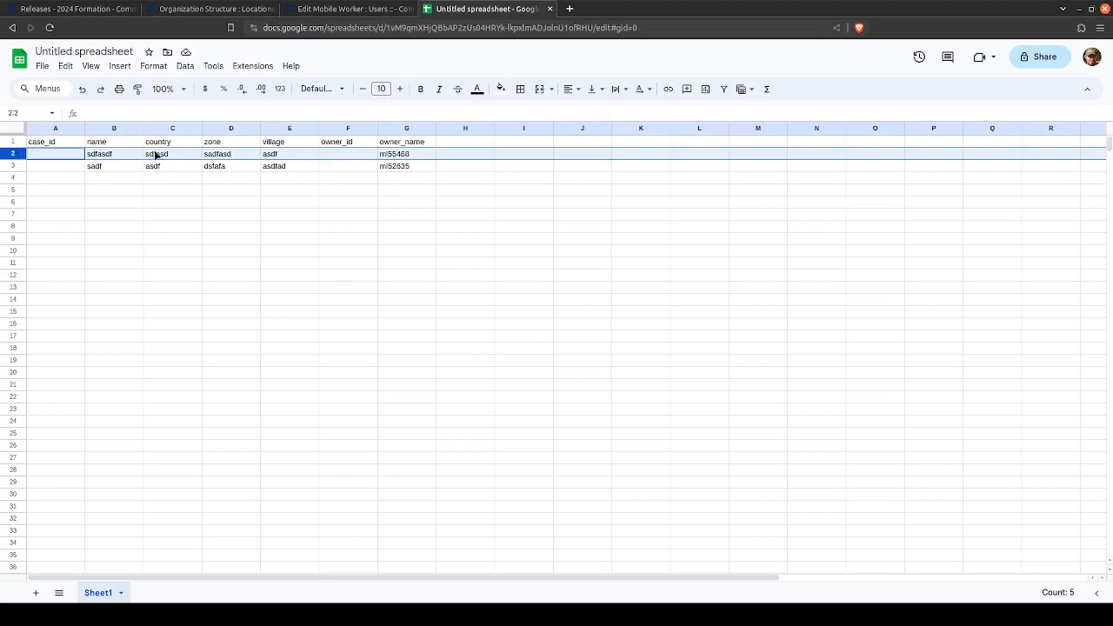
click(399, 156)
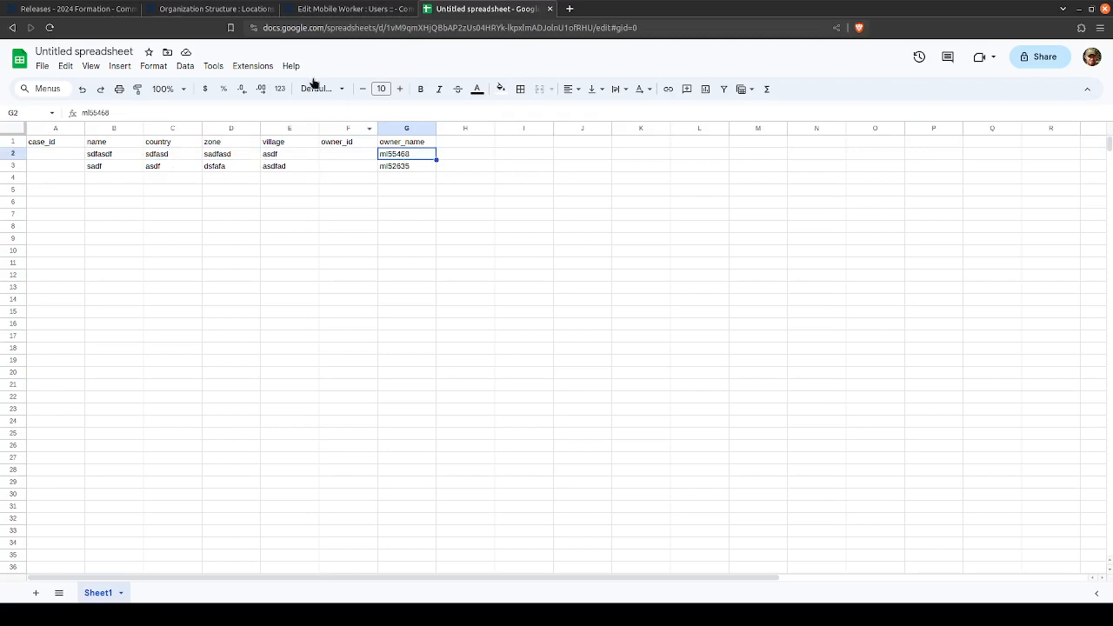
- Review the 2024 Formation app, the mobile worker profile and the organization structure, and return to the sample case spreadsheet
click(231, 10)
click(80, 10)
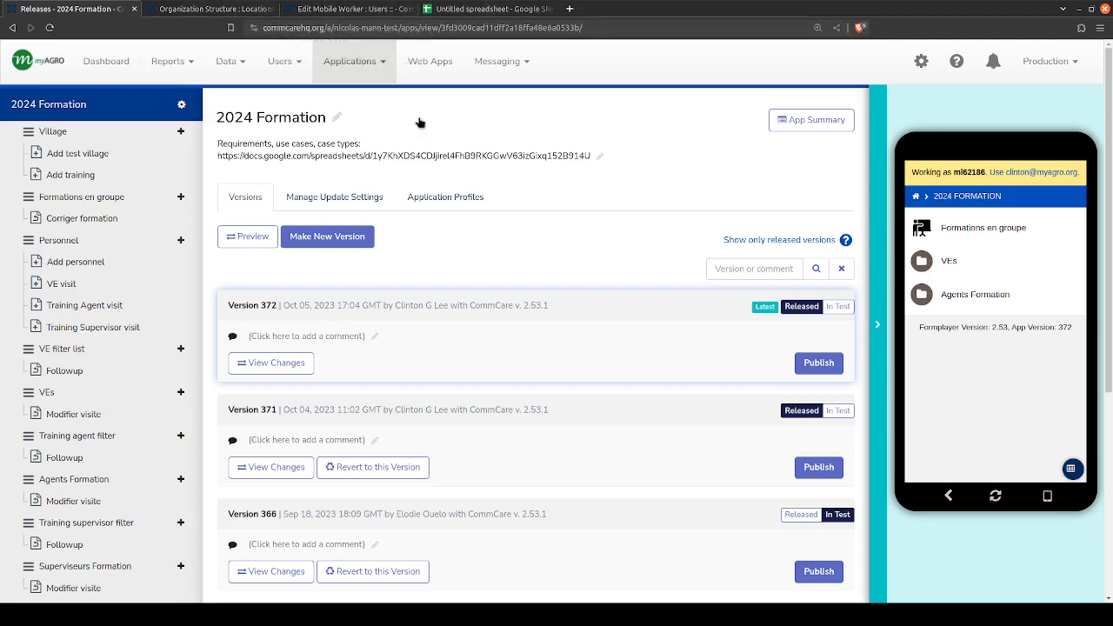
click(477, 8)
click(347, 9)
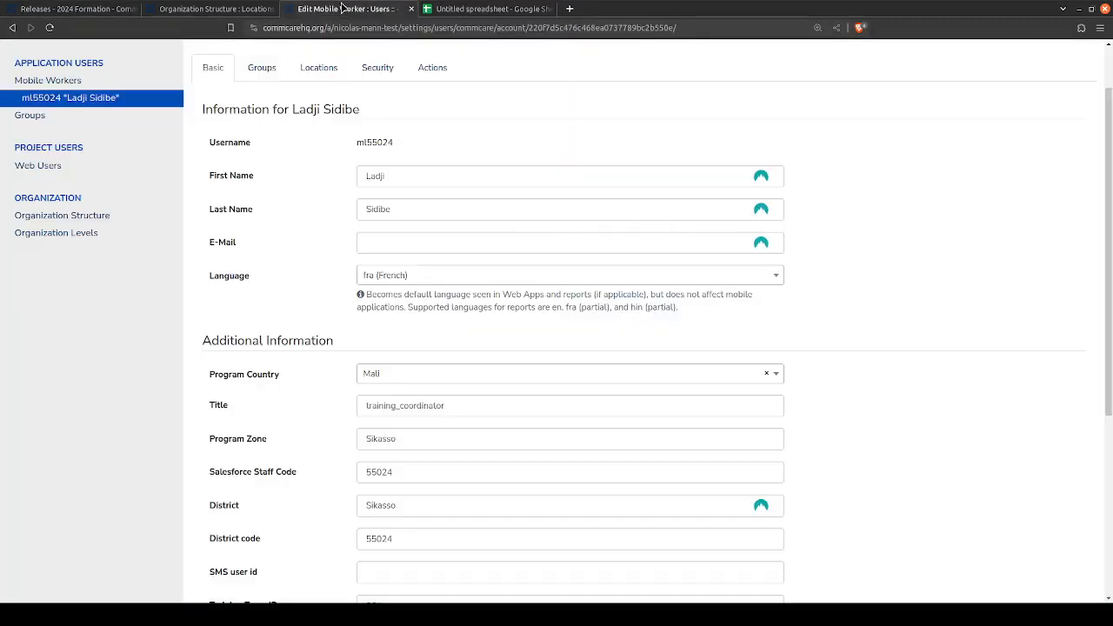
click(243, 9)
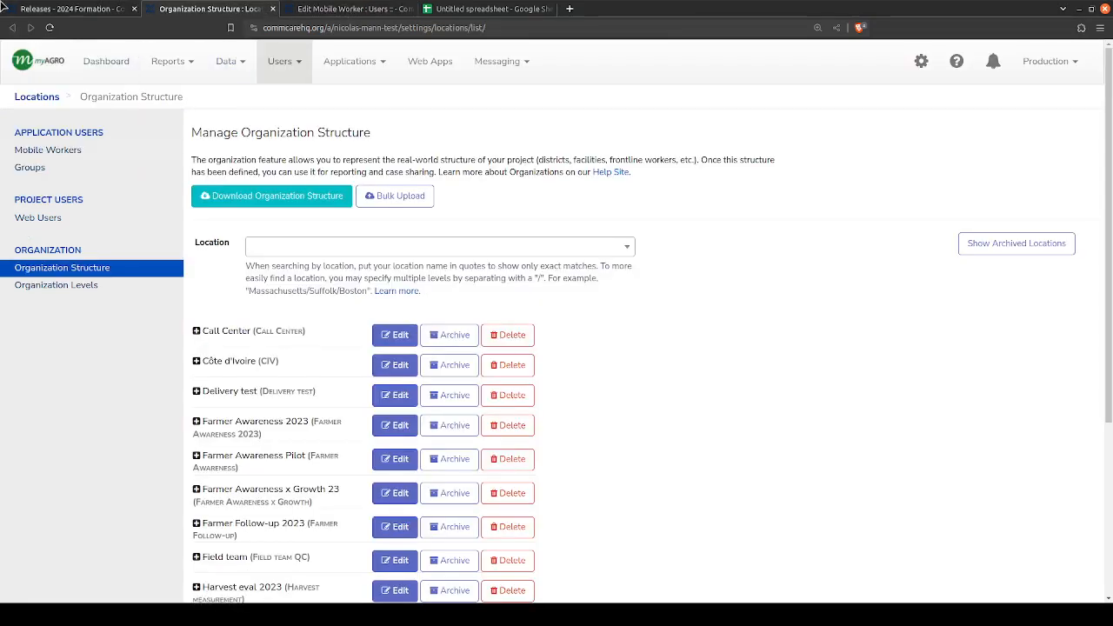
click(49, 9)
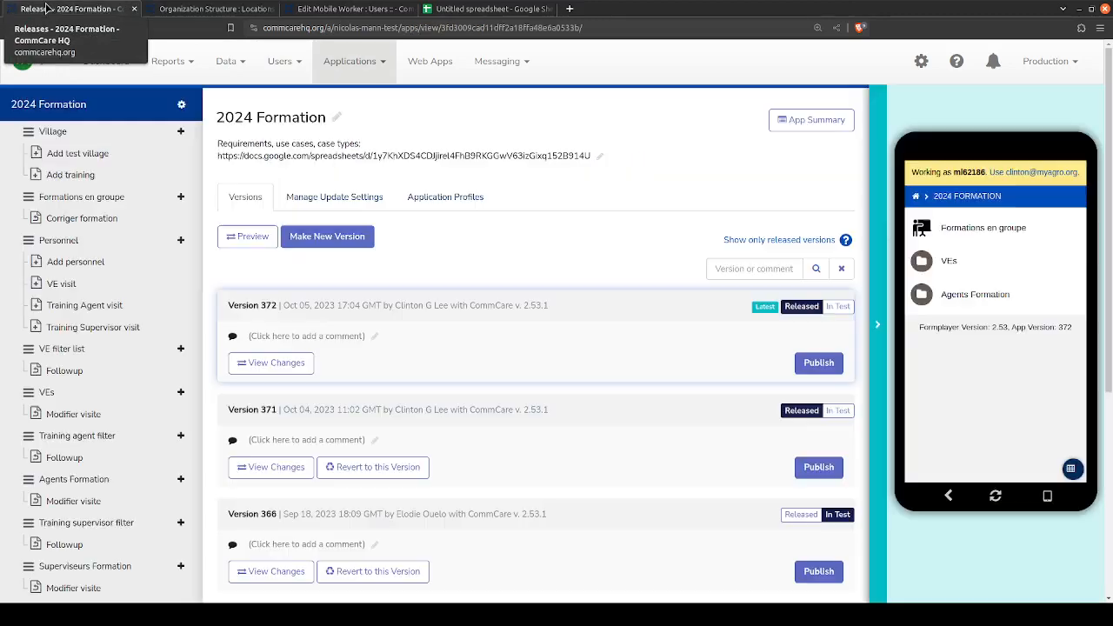
click(487, 8)
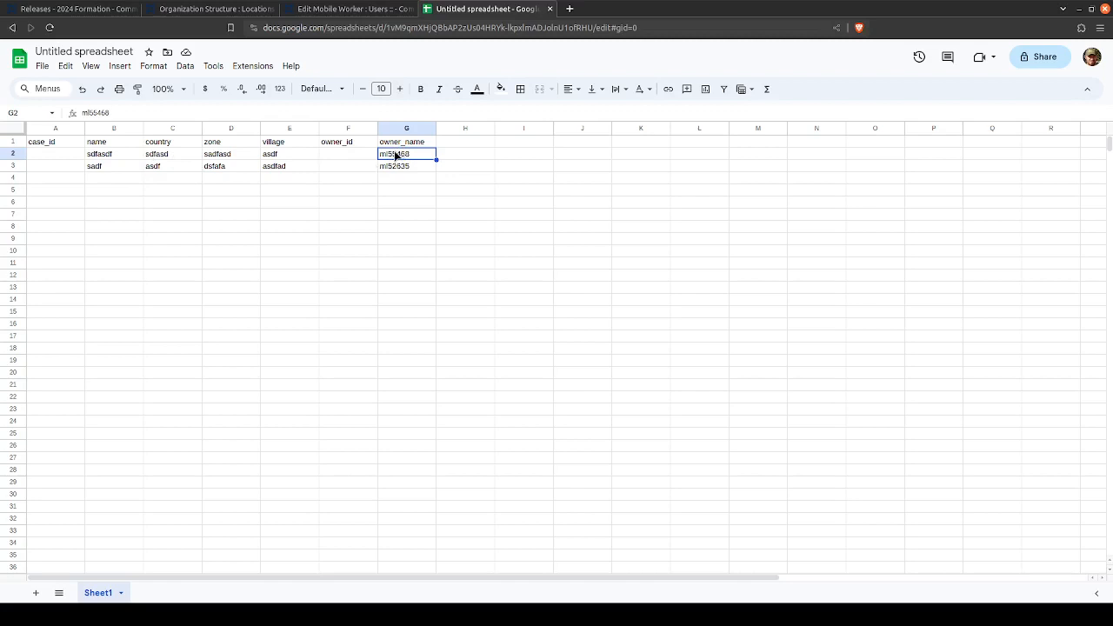
- Enter 783hsdfh37 as the owner_id of the first sample case, in cell F2
click(15, 155)
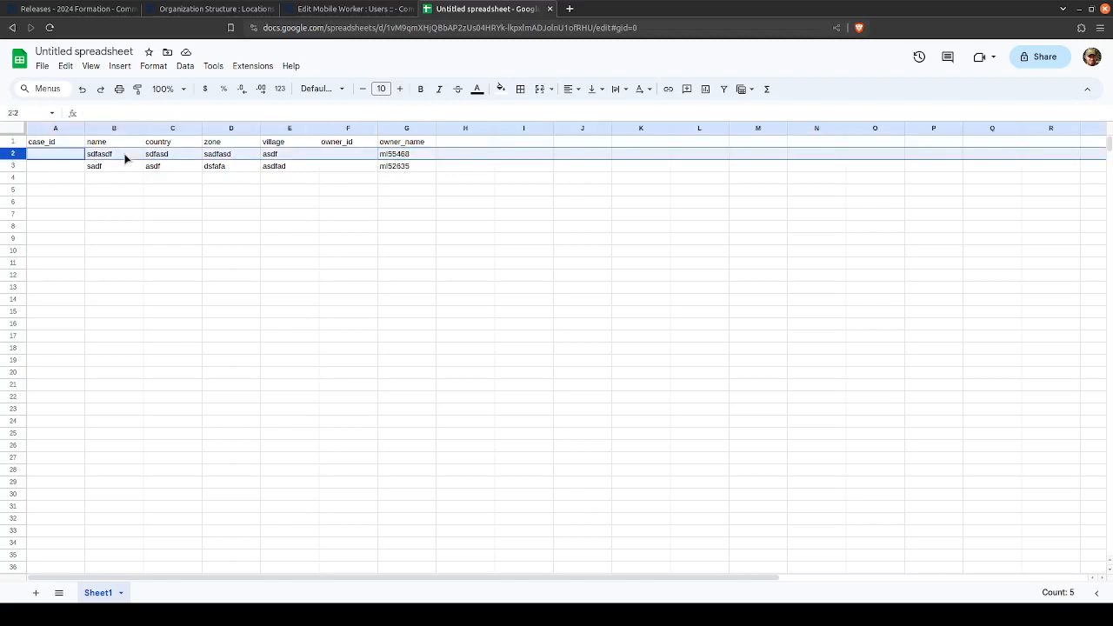
click(337, 154)
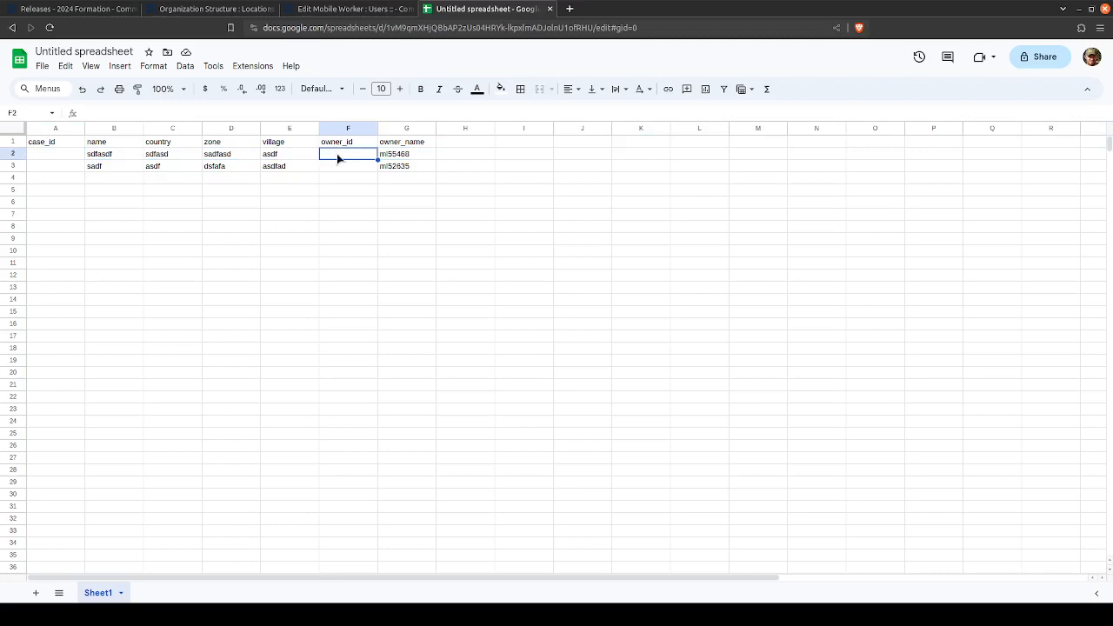
click(403, 154)
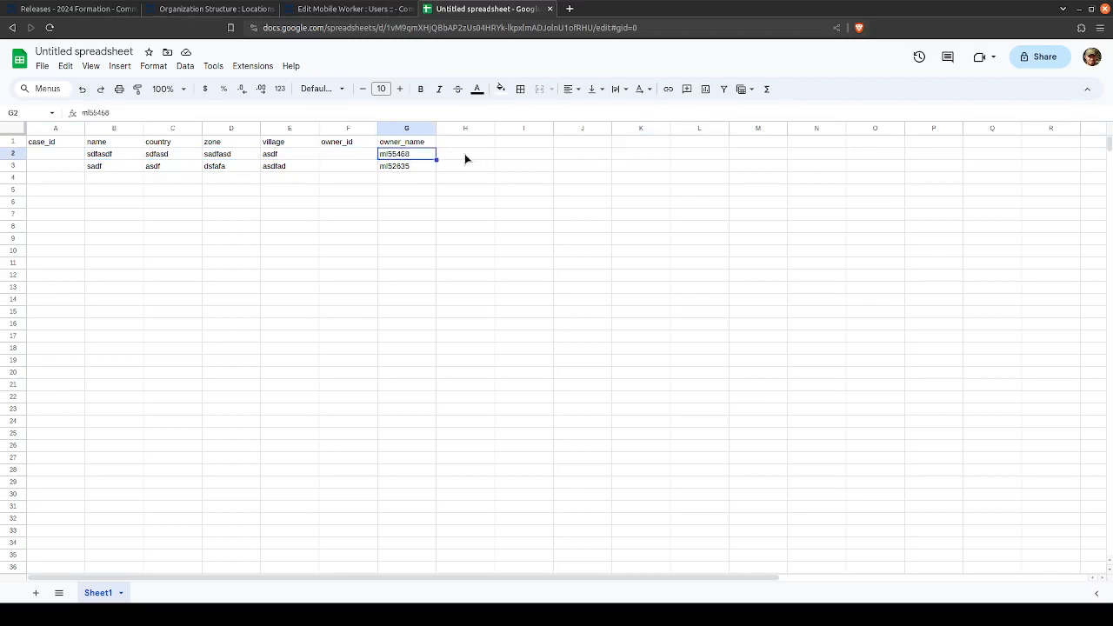
click(341, 157)
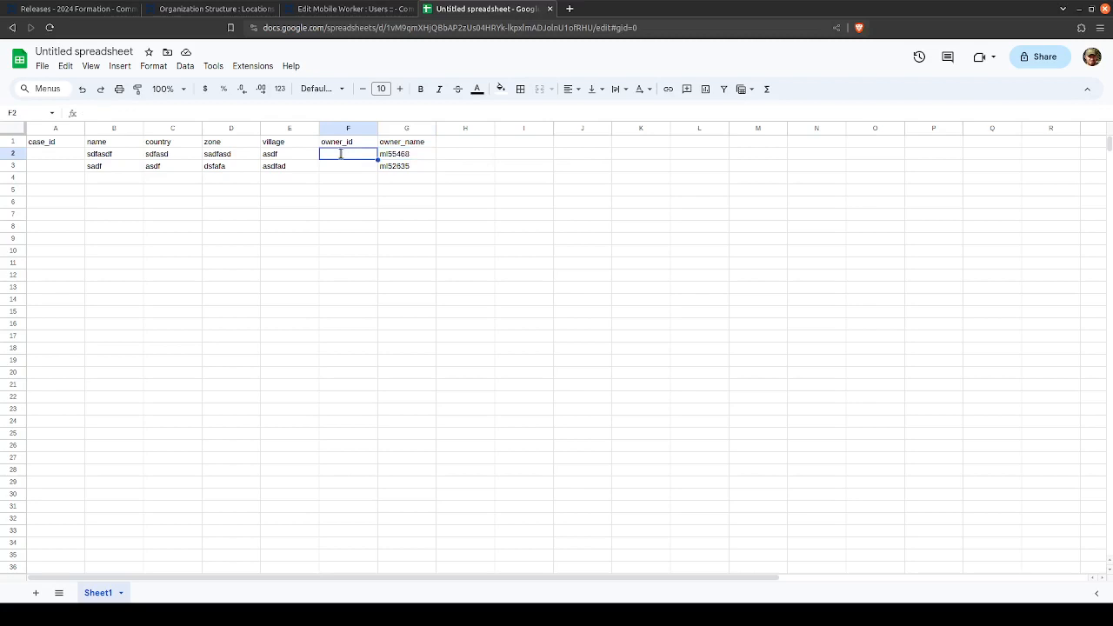
text(783hsdfh37)
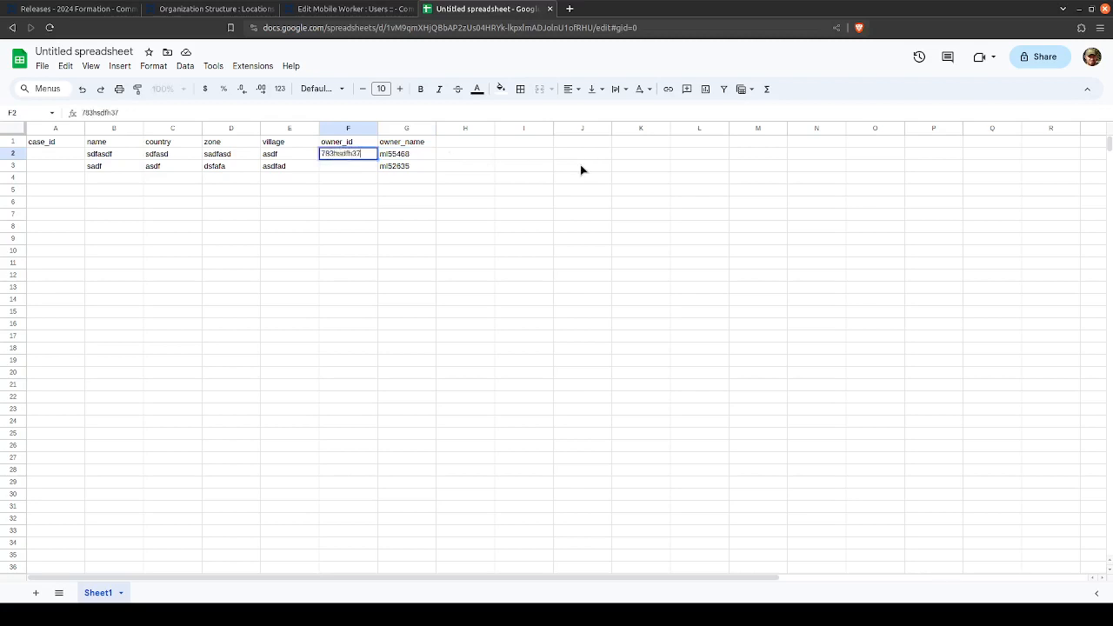
- Clear the owner_name values of both sample cases in cells G2 and G3
click(422, 158)
drag(94, 156, 291, 156)
click(386, 154)
key(Delete)
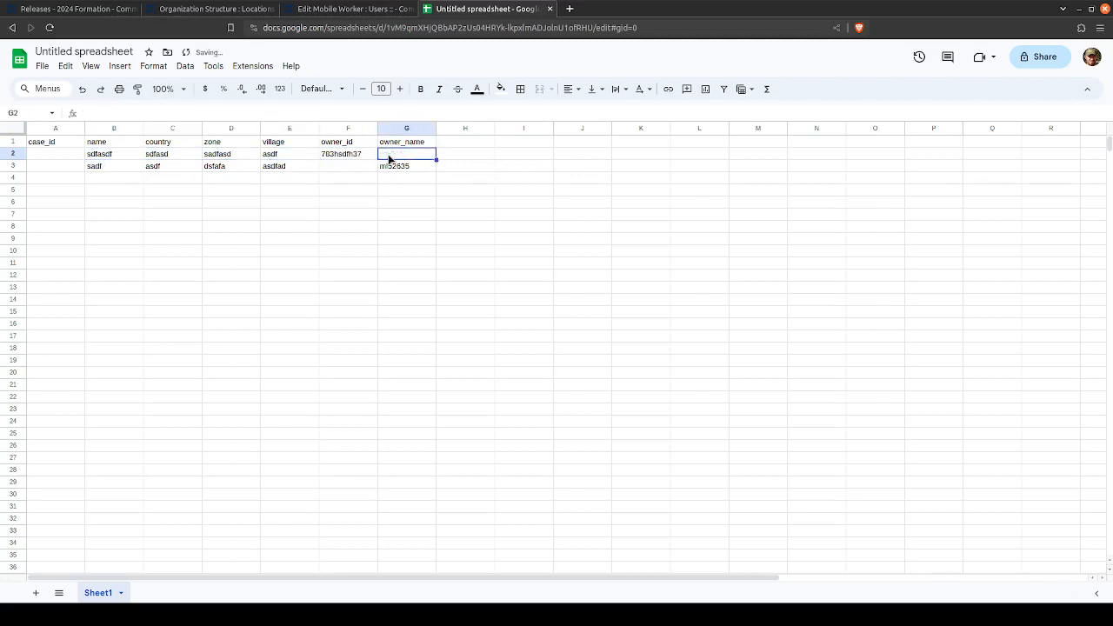
key(Down)
key(Delete)
click(339, 155)
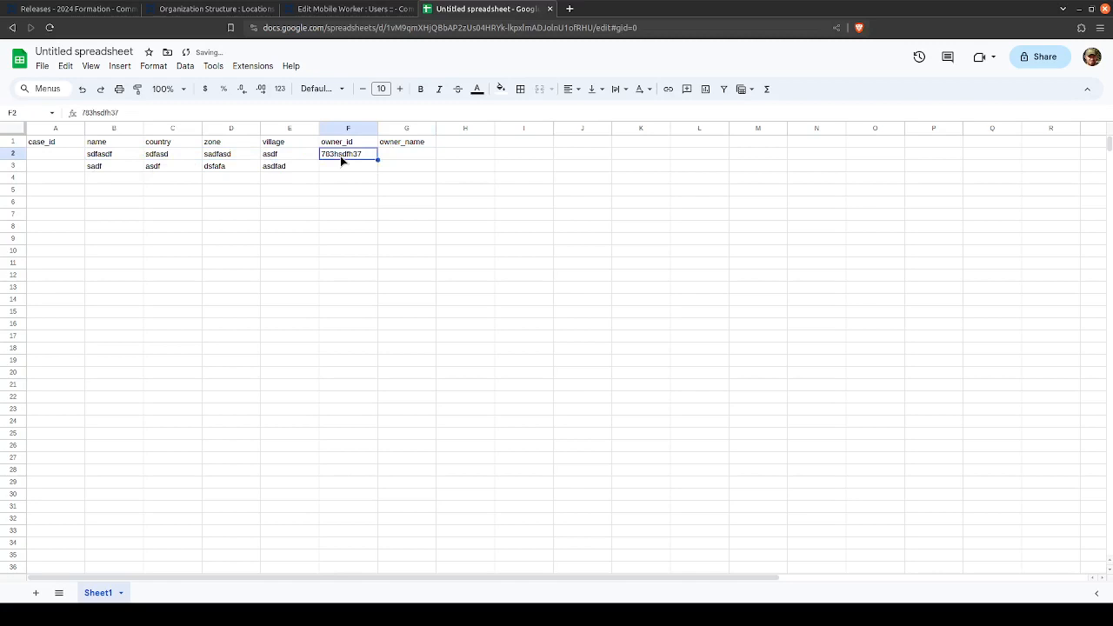
- Check the mobile worker's basic information in CommCare HQ against the owner_name column, and return to the spreadsheet
click(419, 143)
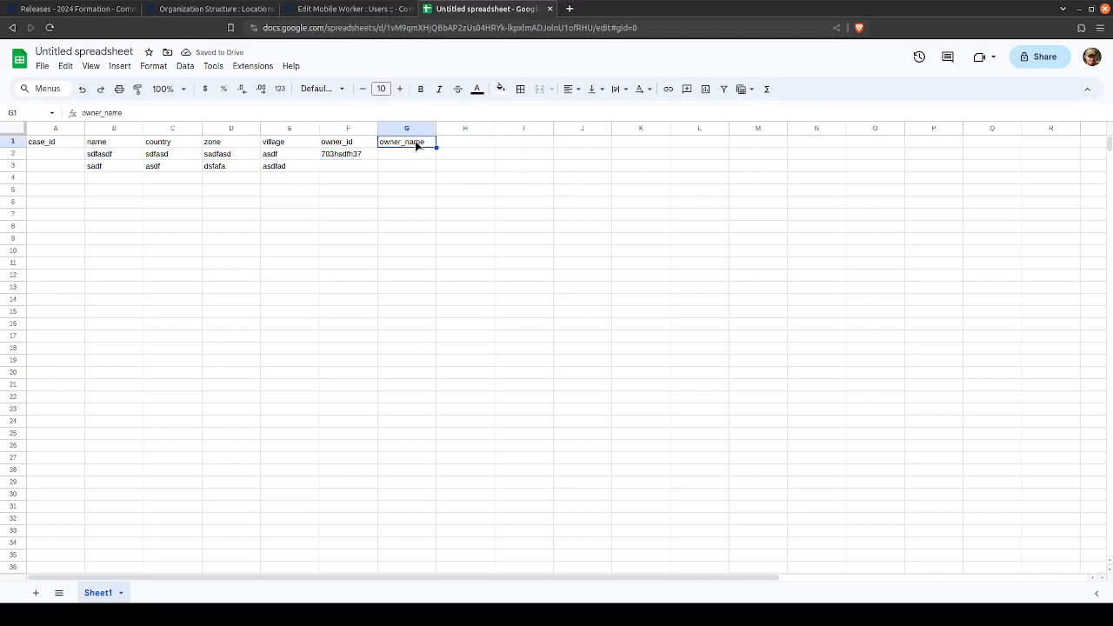
click(352, 9)
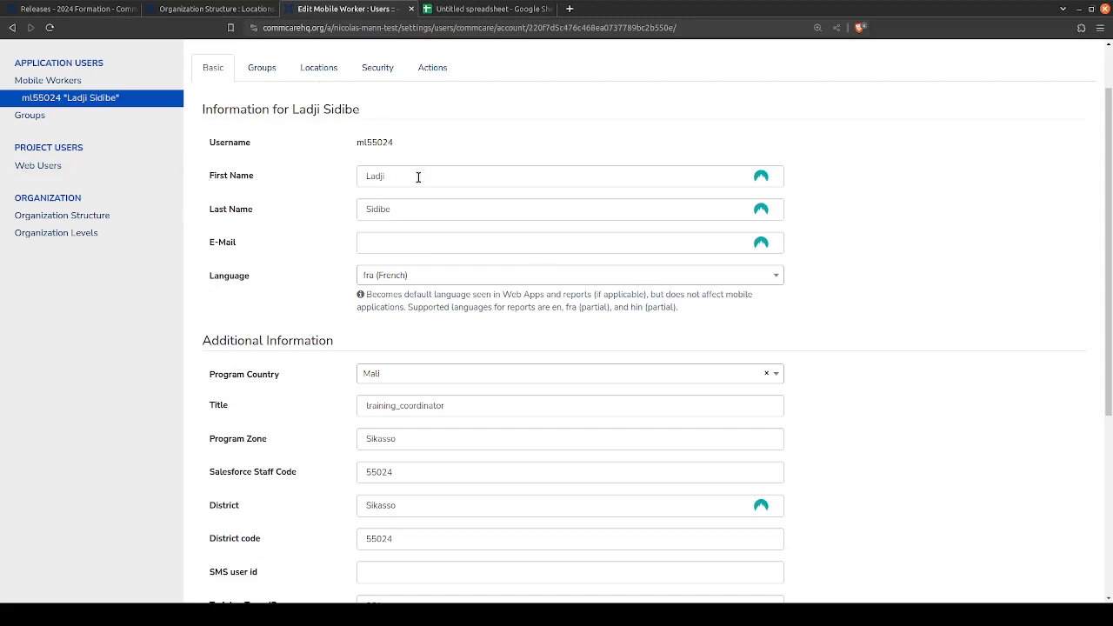
click(491, 9)
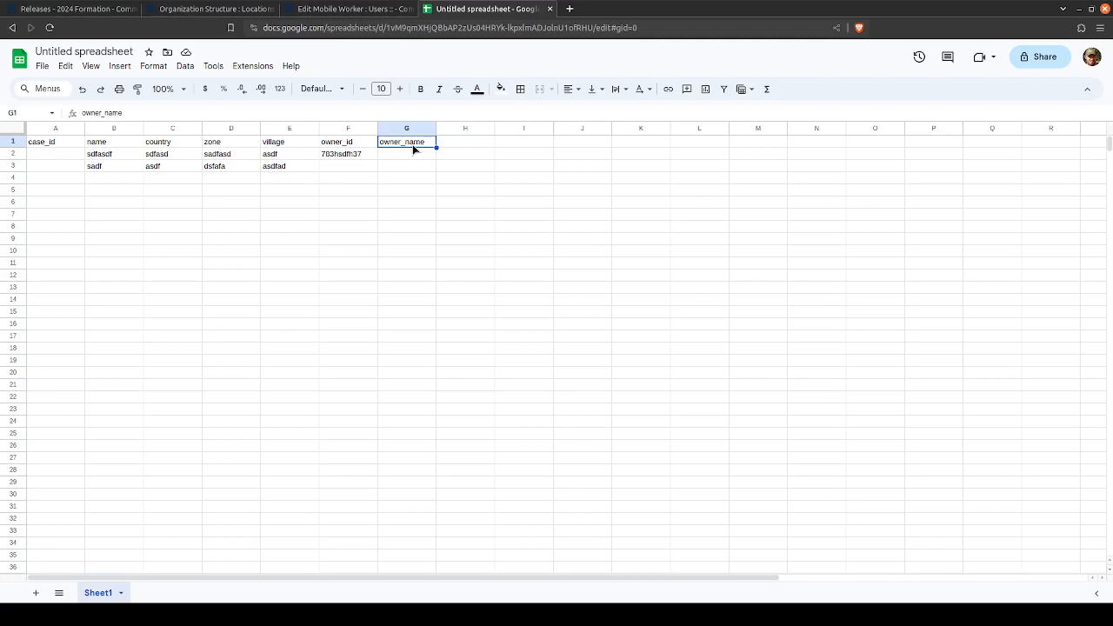
- Go through the first sample case's fields in row 2, from name to village, alongside its owner columns
click(599, 301)
click(595, 216)
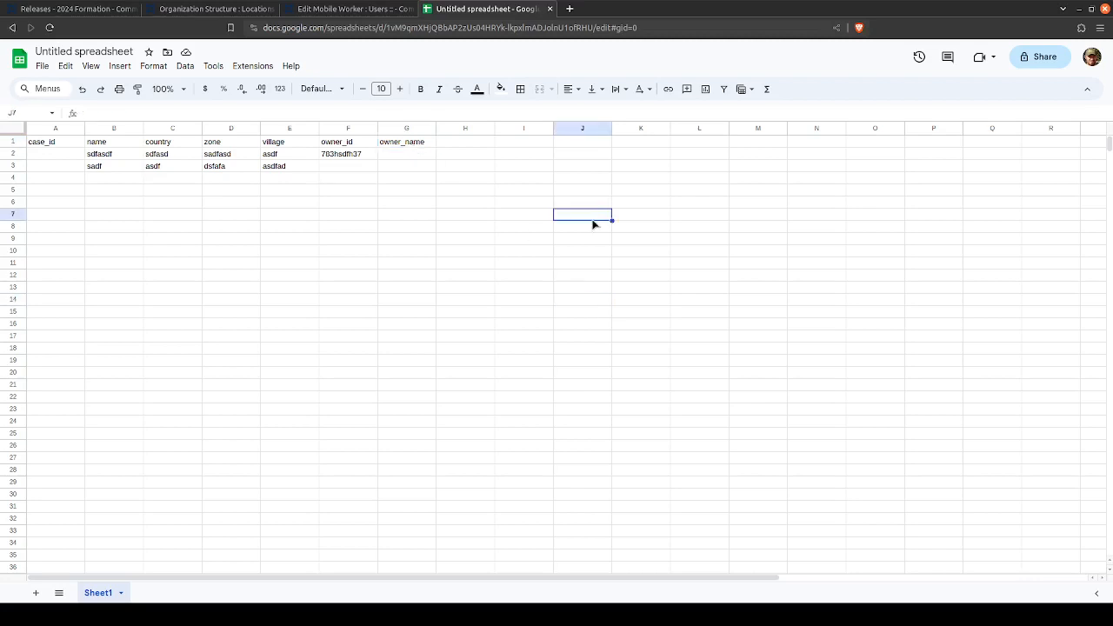
click(422, 157)
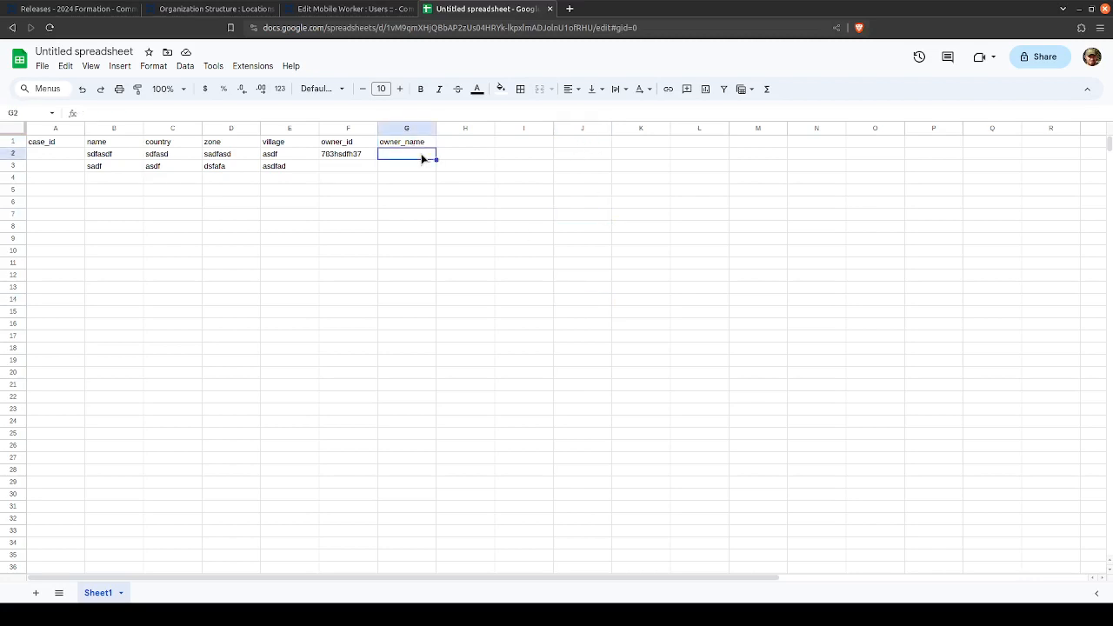
key(Left)
key(Left)
key(Left)
key(Left)
key(Left)
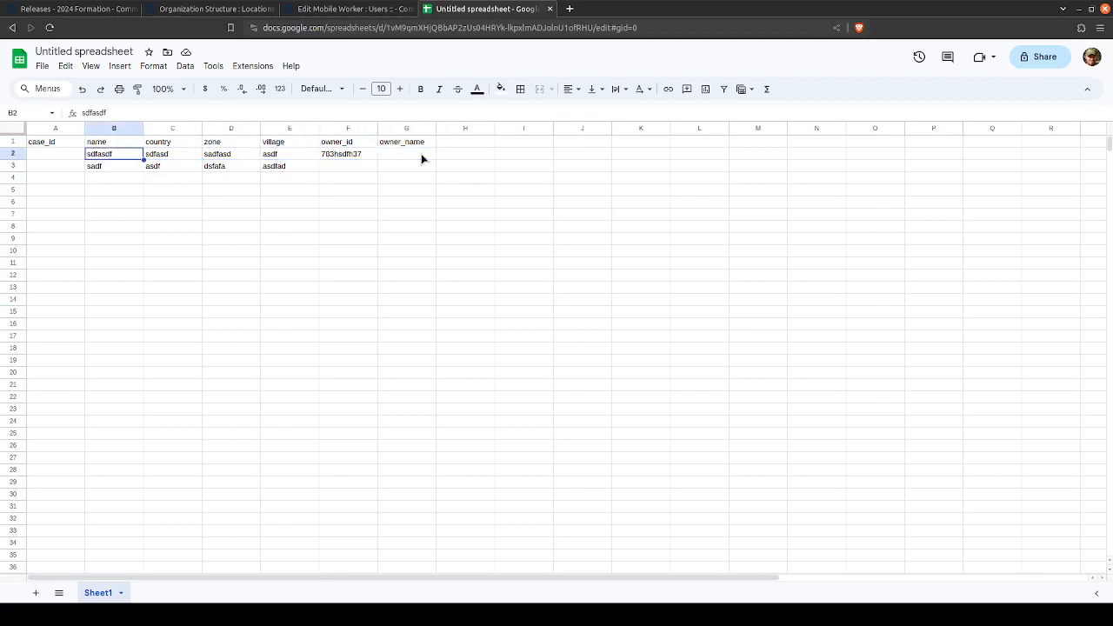
key(Right)
key(Right)
key(Right)
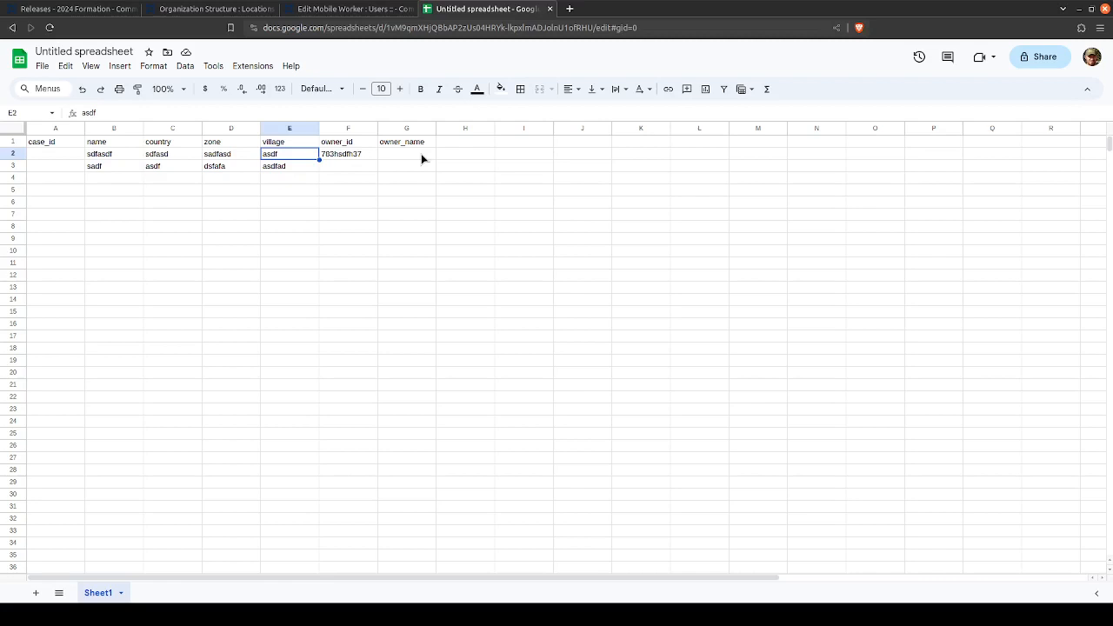
key(Left)
key(Left)
key(Left)
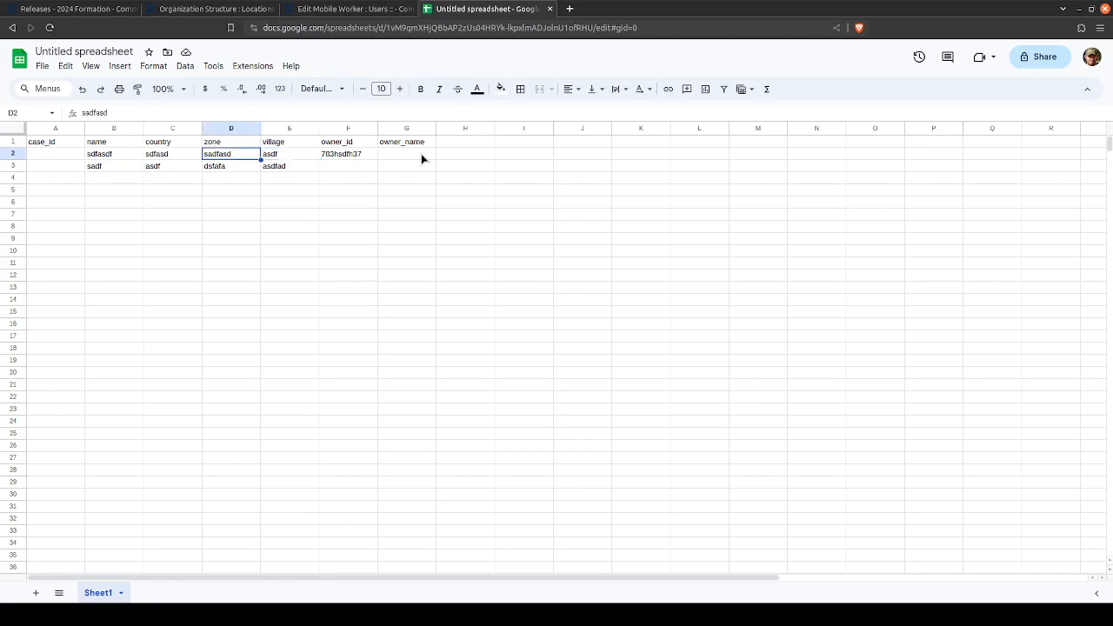
key(Right)
key(Right)
key(Right)
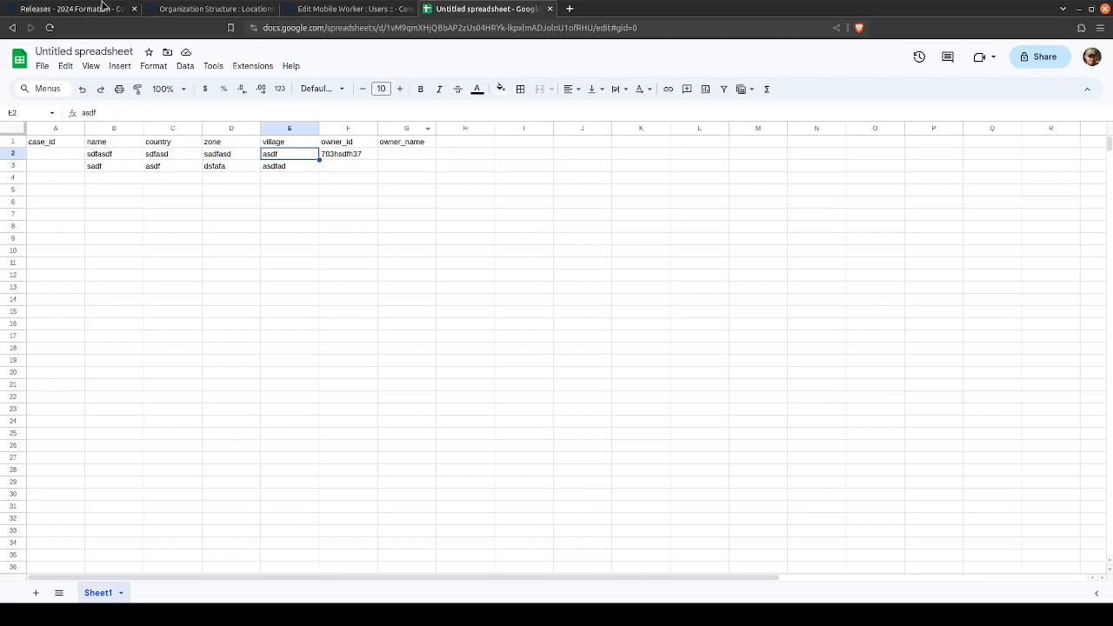
- Open the mobile worker's group membership in CommCare HQ to see which groups the worker belongs to
click(52, 8)
click(293, 8)
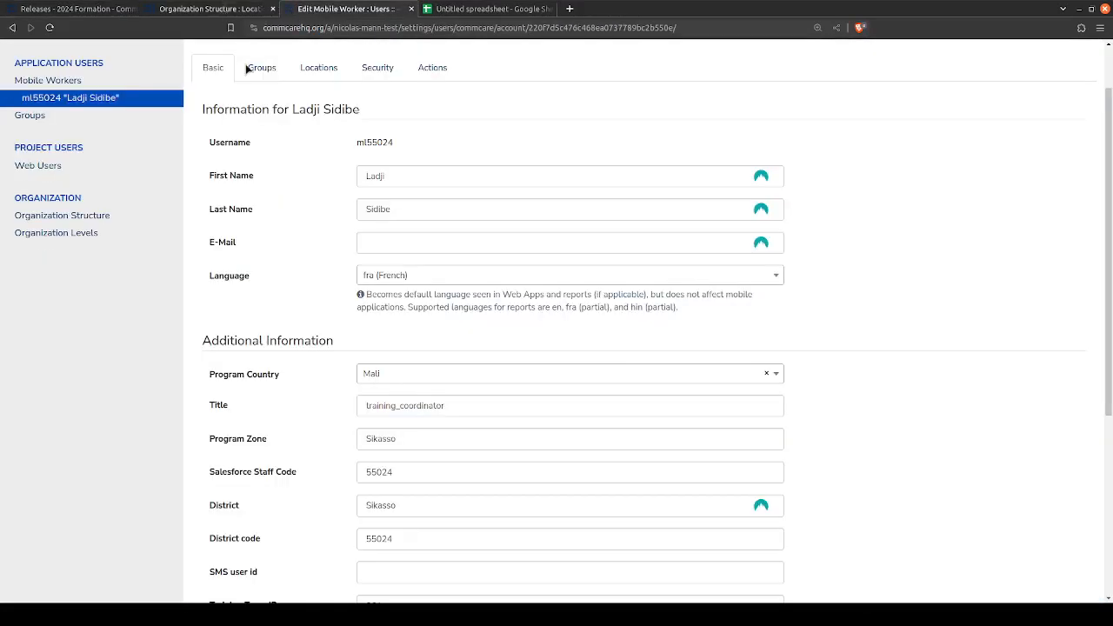
scroll(274, 113, up, 1)
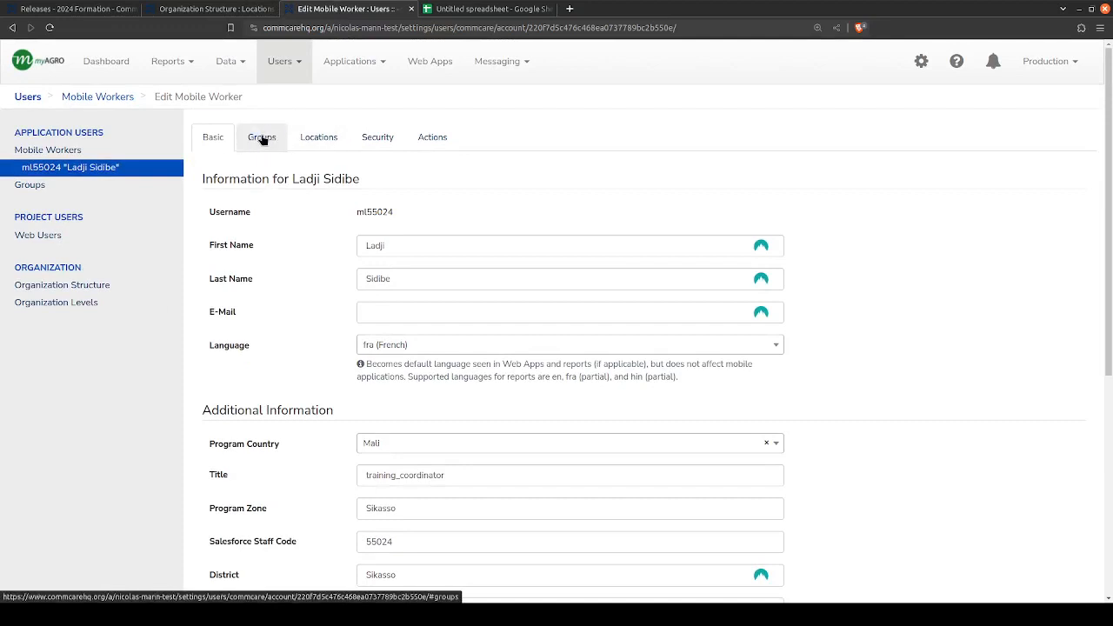
click(263, 140)
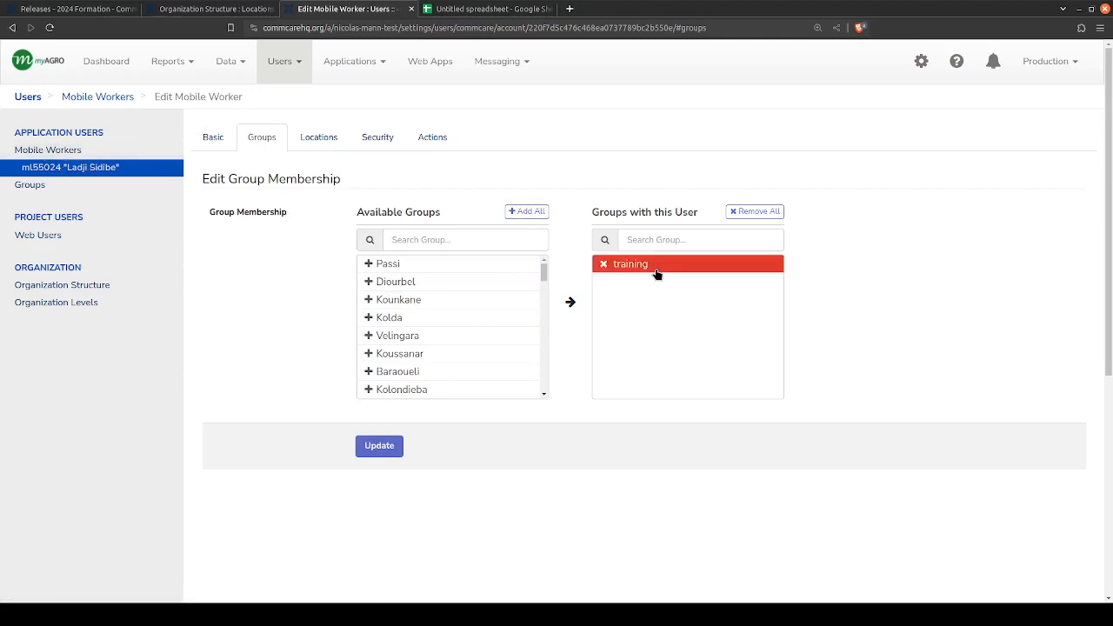
- Open the project's Groups list and examine which groups are marked as case sharing groups
click(23, 185)
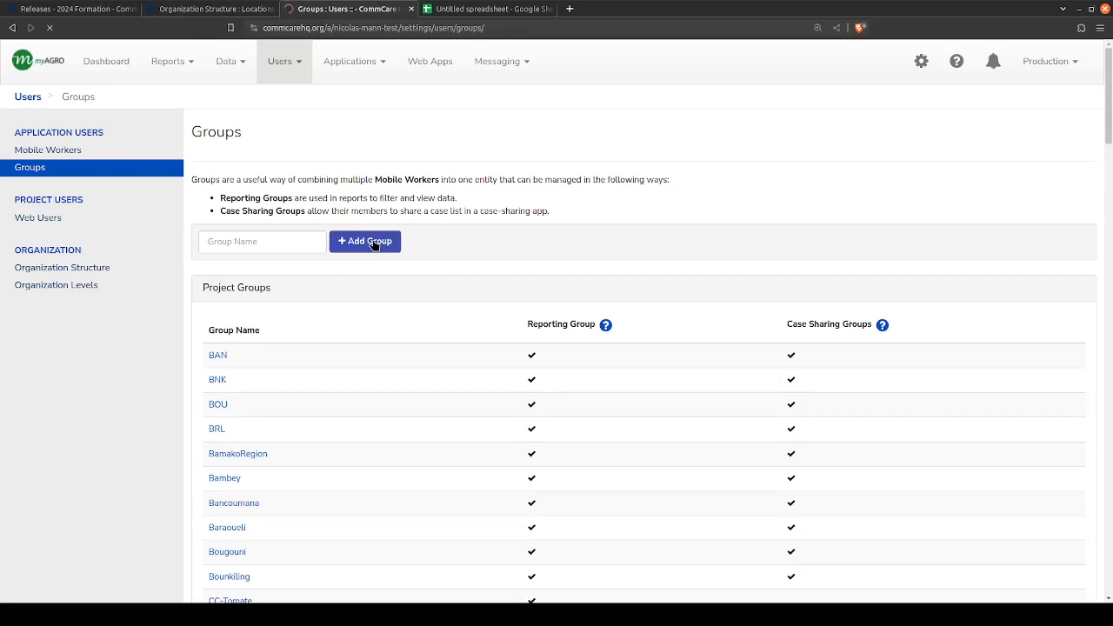
drag(788, 324, 873, 323)
click(881, 324)
scroll(827, 209, down, 3)
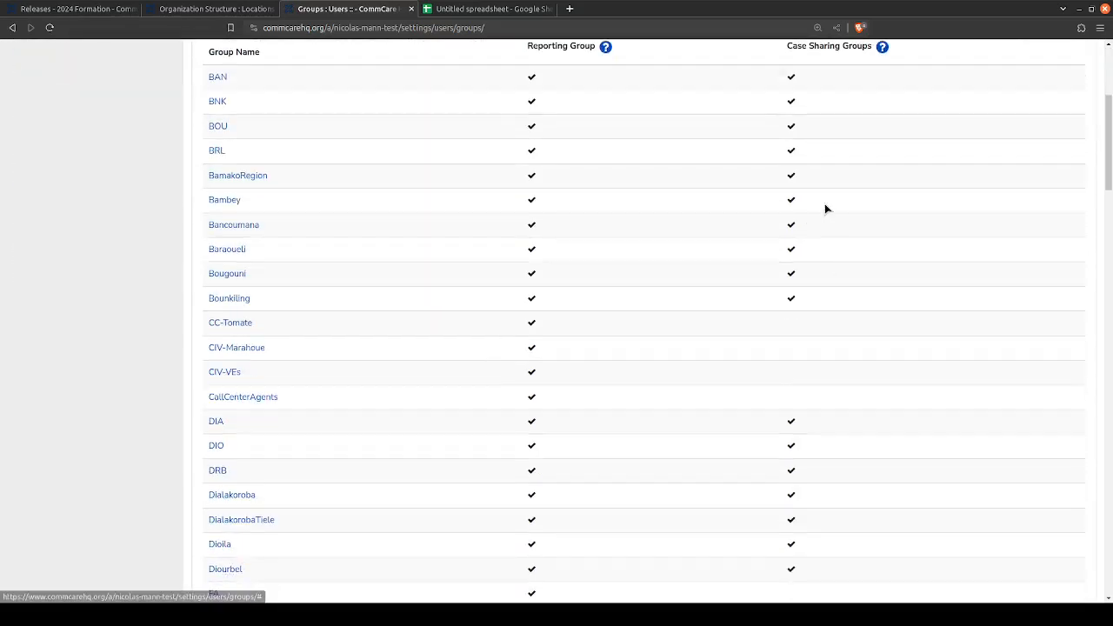
scroll(810, 308, up, 2)
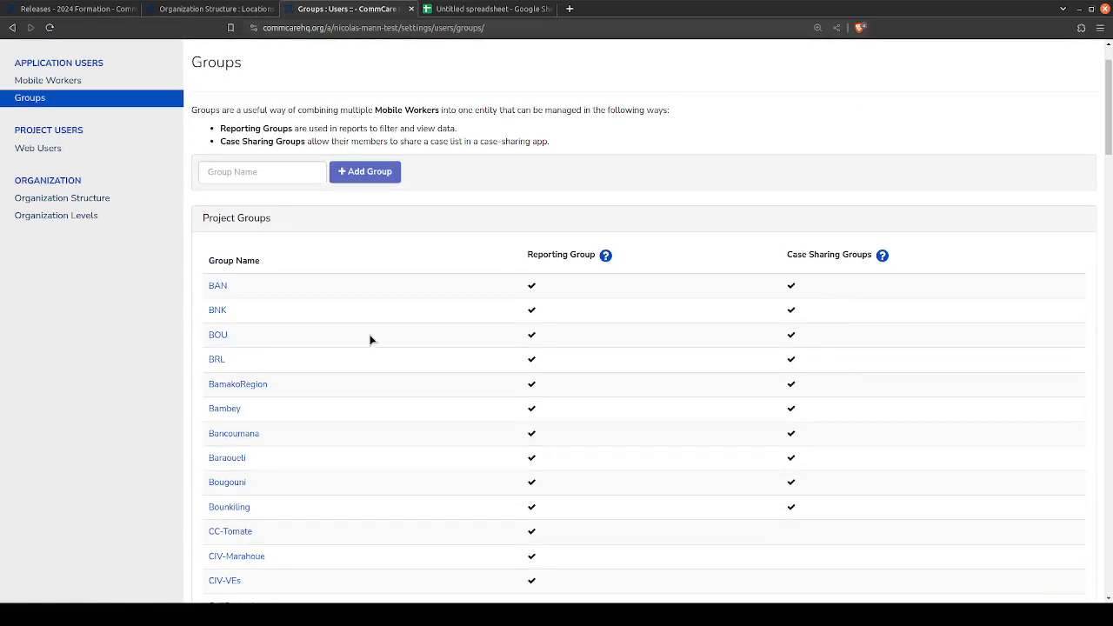
scroll(370, 339, down, 15)
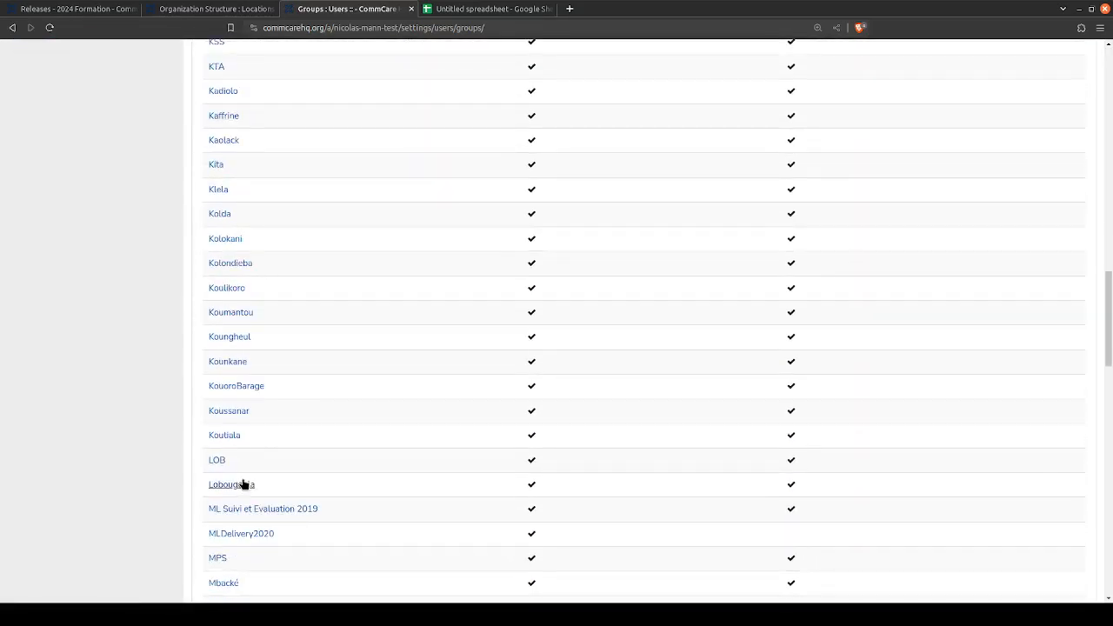
- Open the Tamba group, copy its ID from the page address, and paste it as the first case's owner_id in cell F2
scroll(244, 484, down, 12)
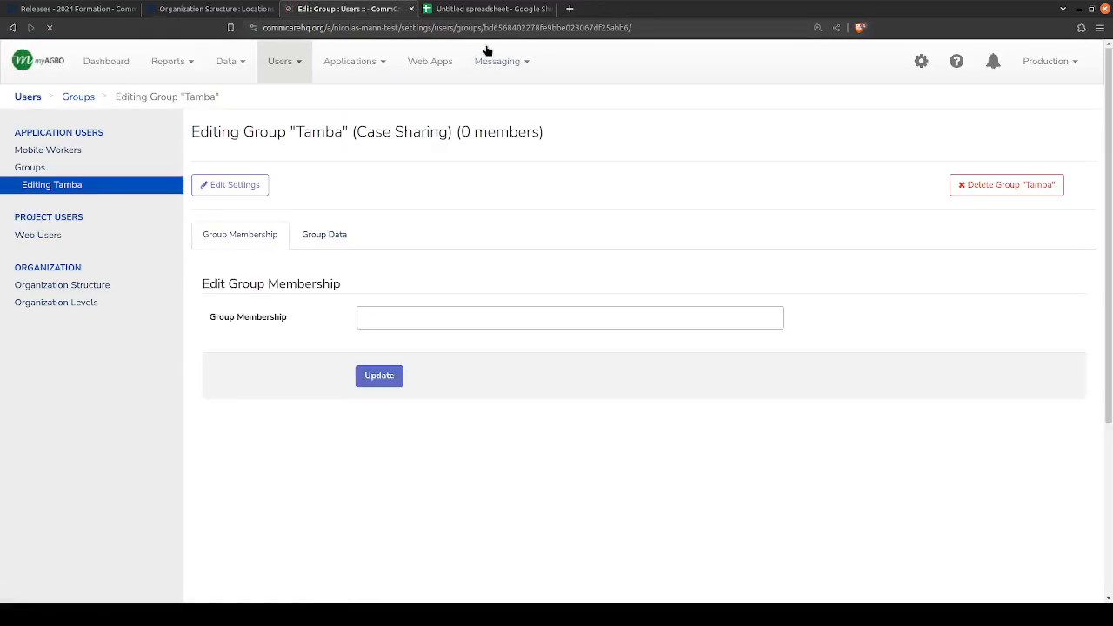
double_click(319, 132)
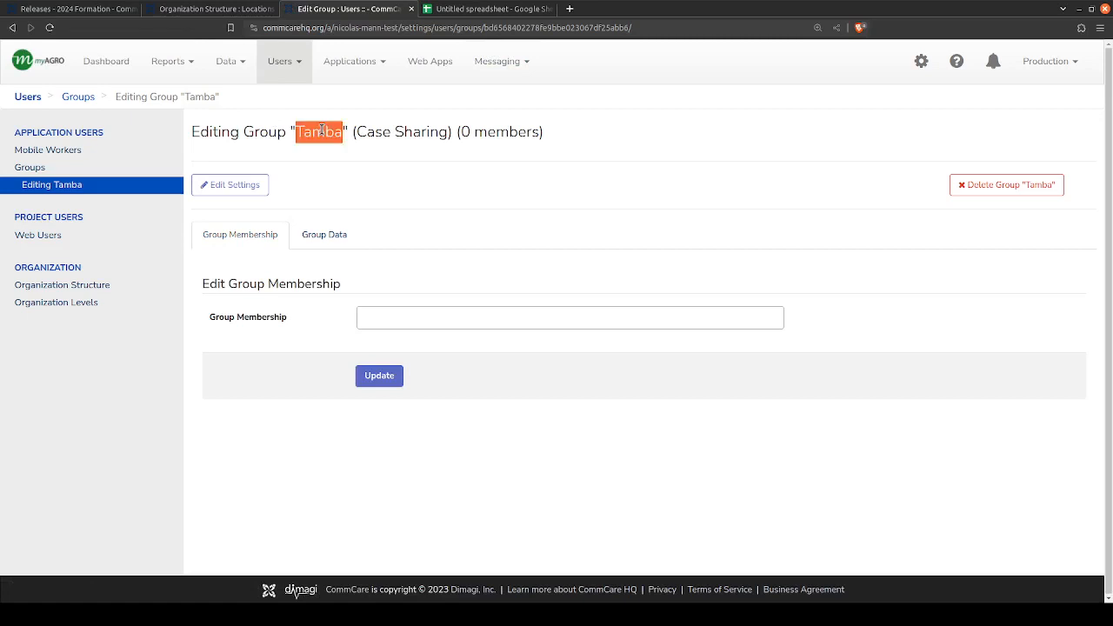
double_click(562, 28)
key(ctrl+c)
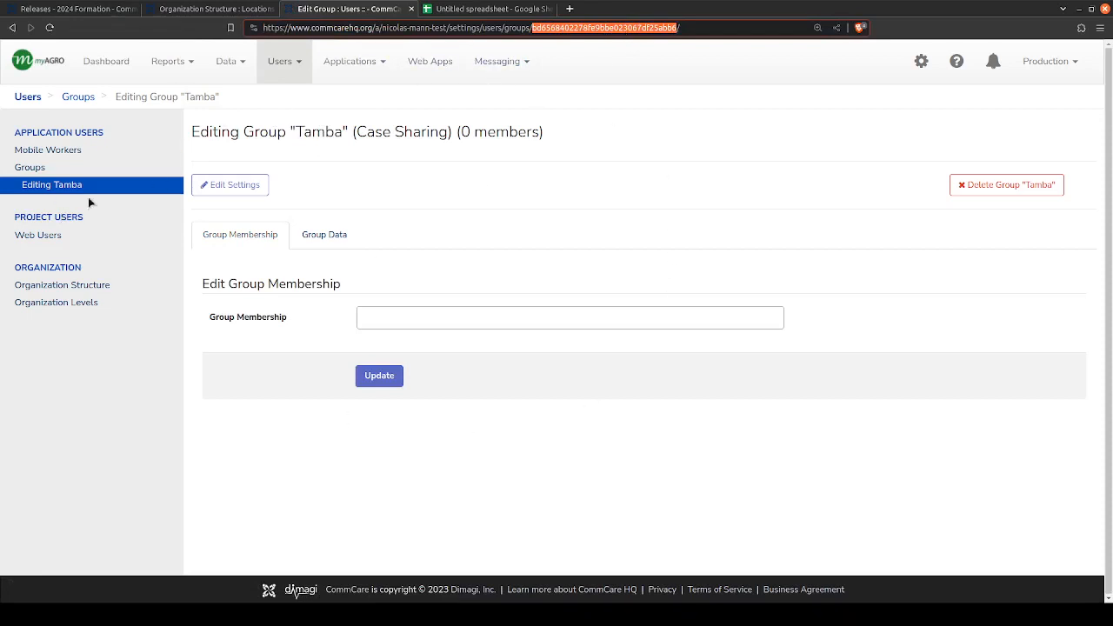
click(486, 9)
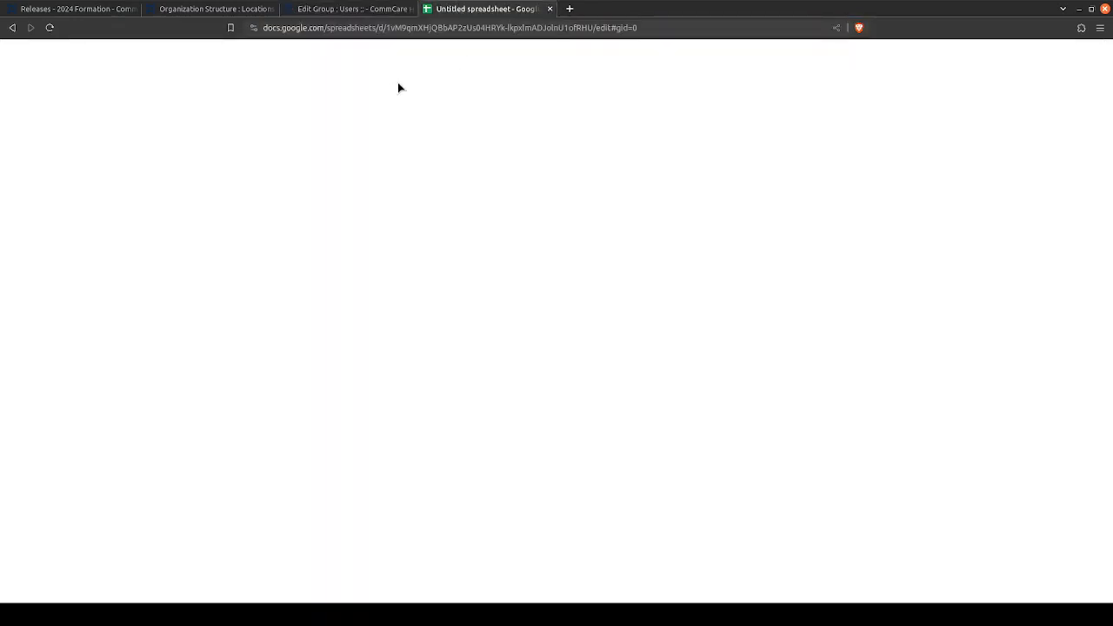
click(348, 153)
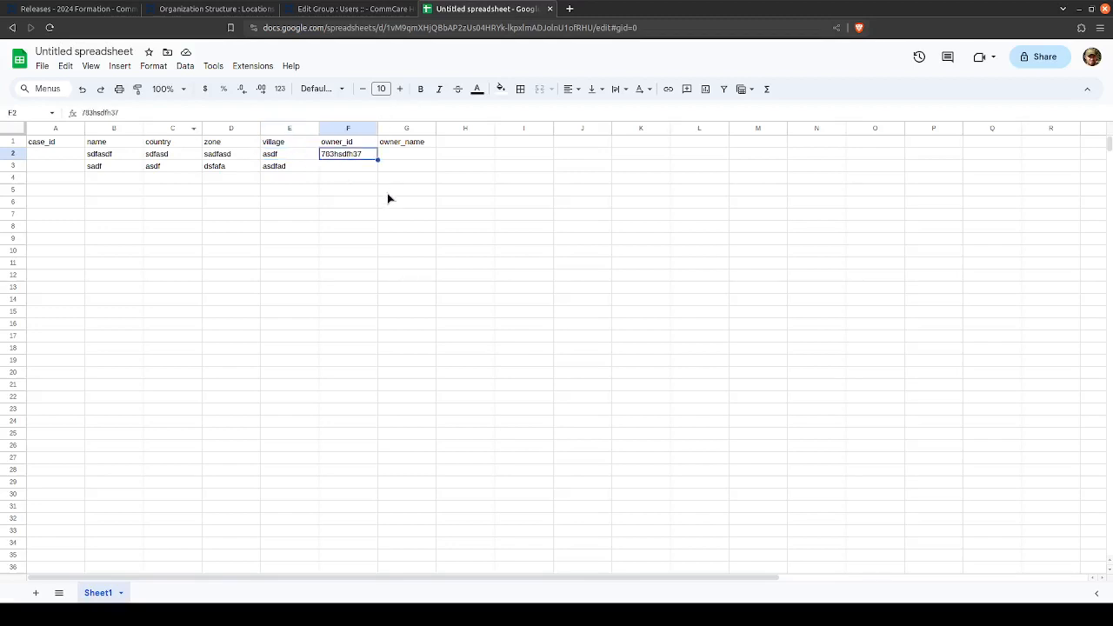
key(ctrl+v)
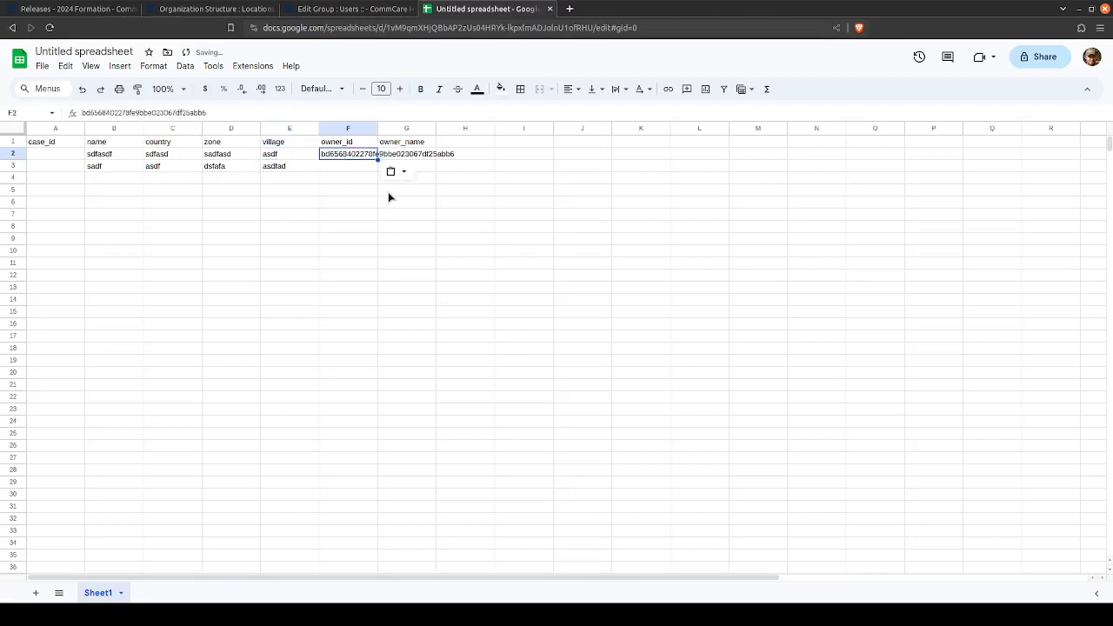
- Clear the owner_name header in cell G1 and return to the first case's owner_id value
click(340, 153)
click(365, 145)
click(362, 154)
click(398, 144)
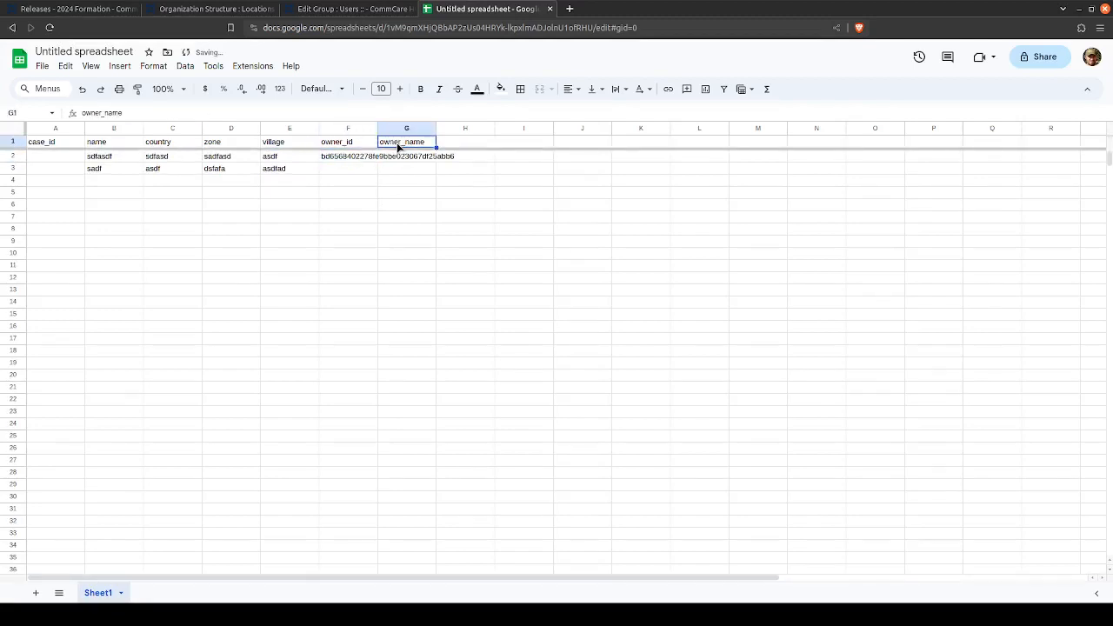
key(Delete)
key(Down)
key(Left)
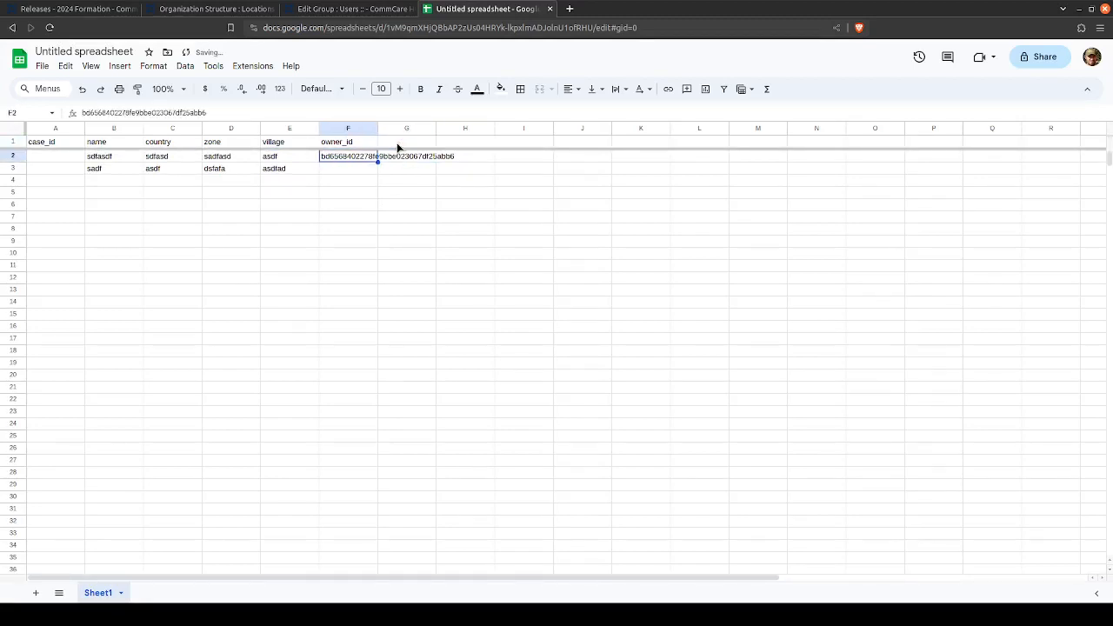
- Unfreeze the spreadsheet's header row and compare the first case's owner_id with the ID in the Tamba group's page address
drag(398, 148, 399, 122)
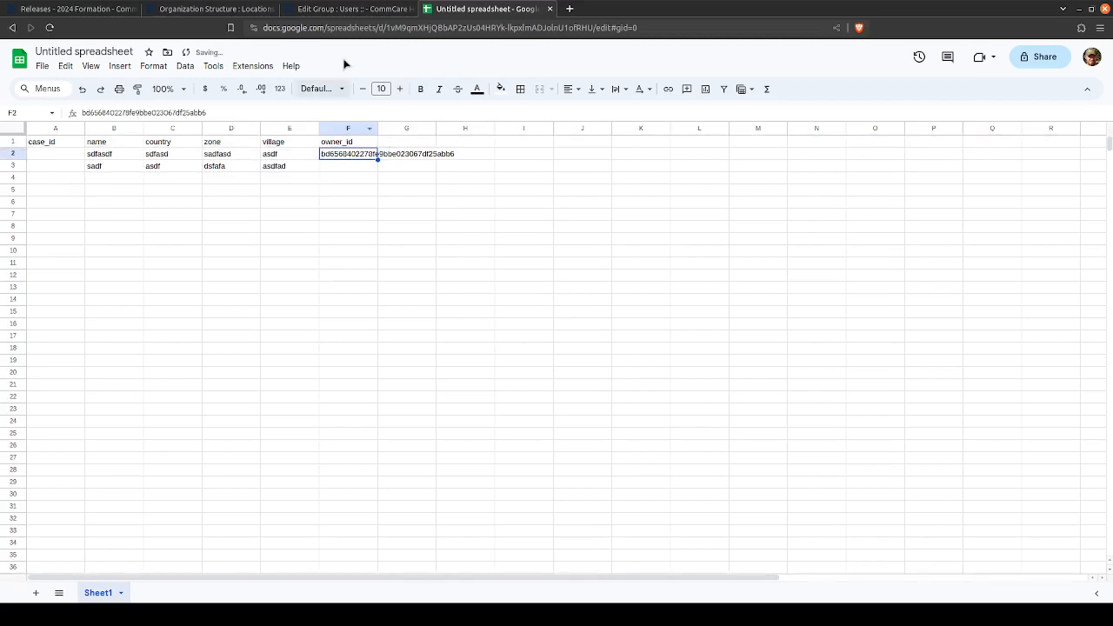
click(366, 9)
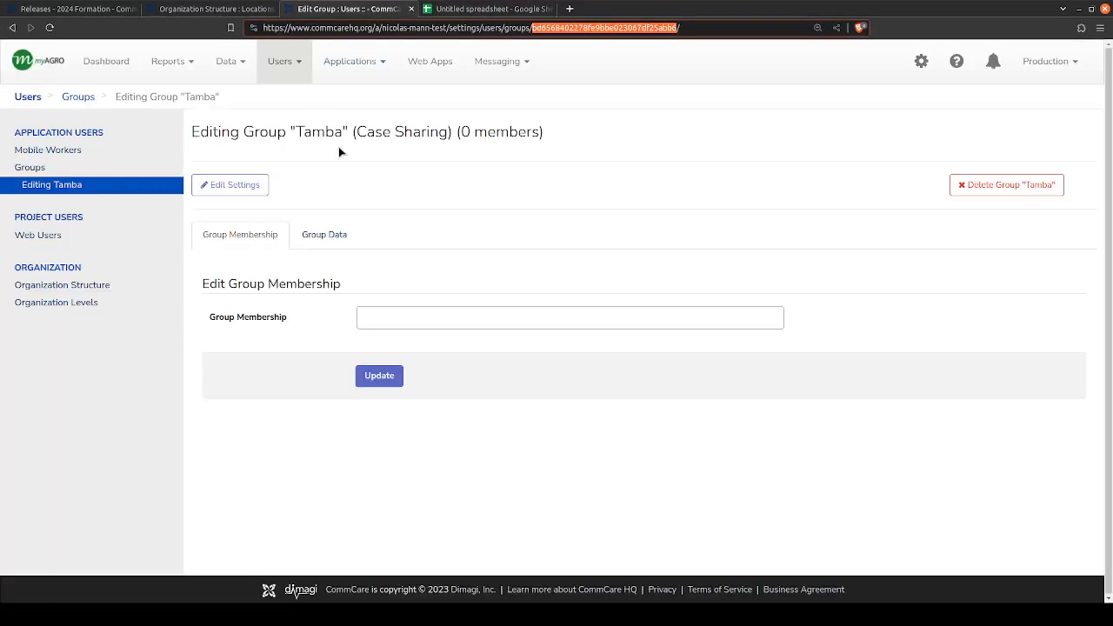
click(569, 32)
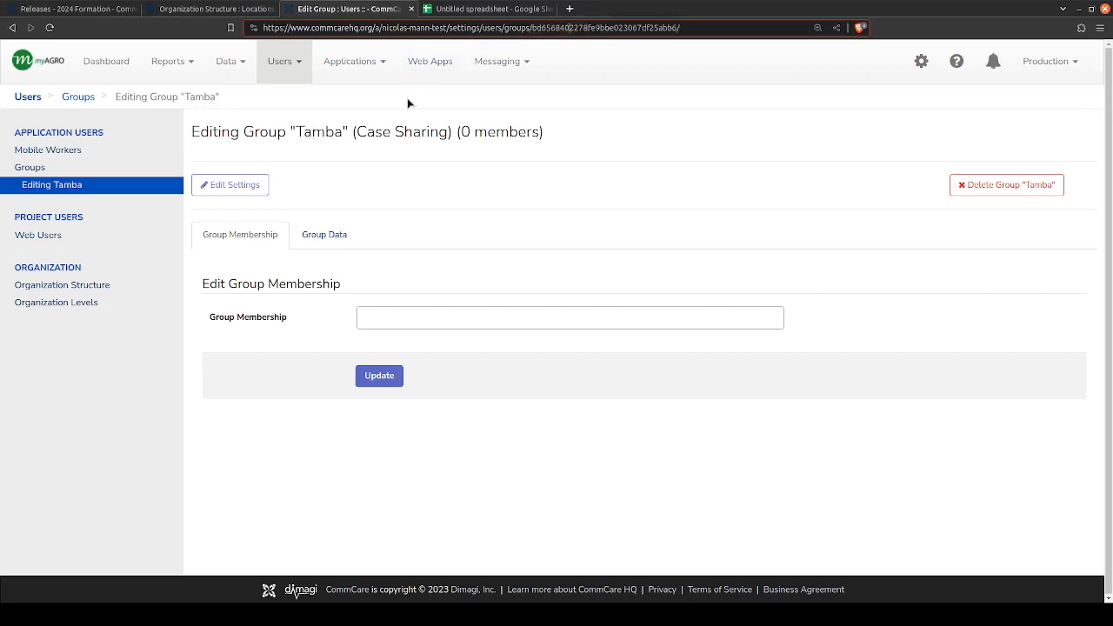
click(524, 7)
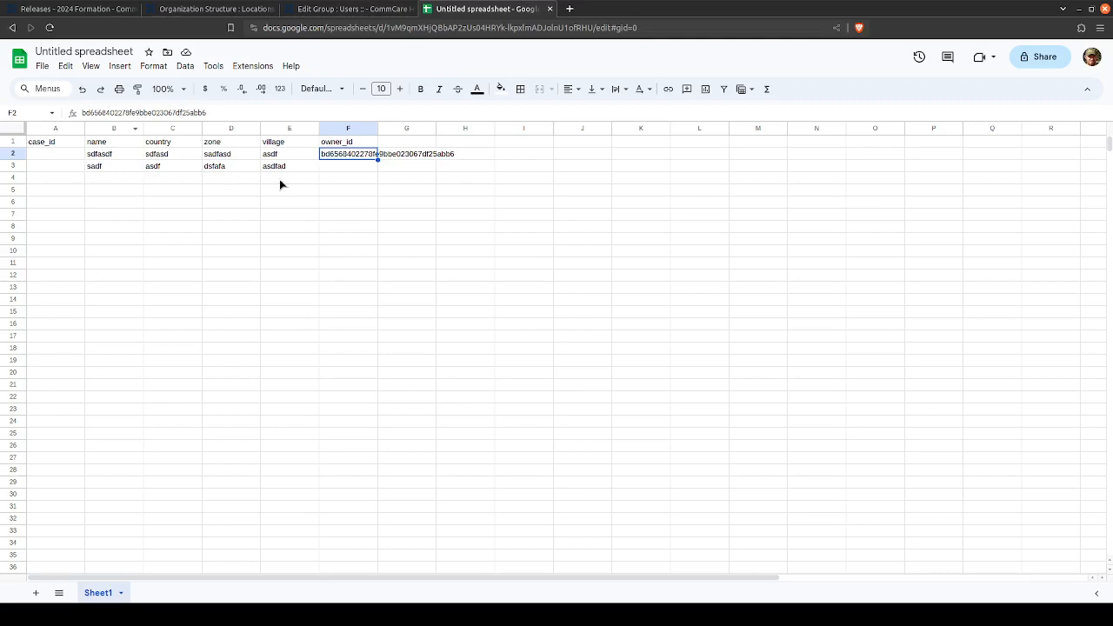
click(348, 8)
- Try adding two mobile workers to the Tamba group's membership, finding the first by name and picking the second from the list
click(410, 317)
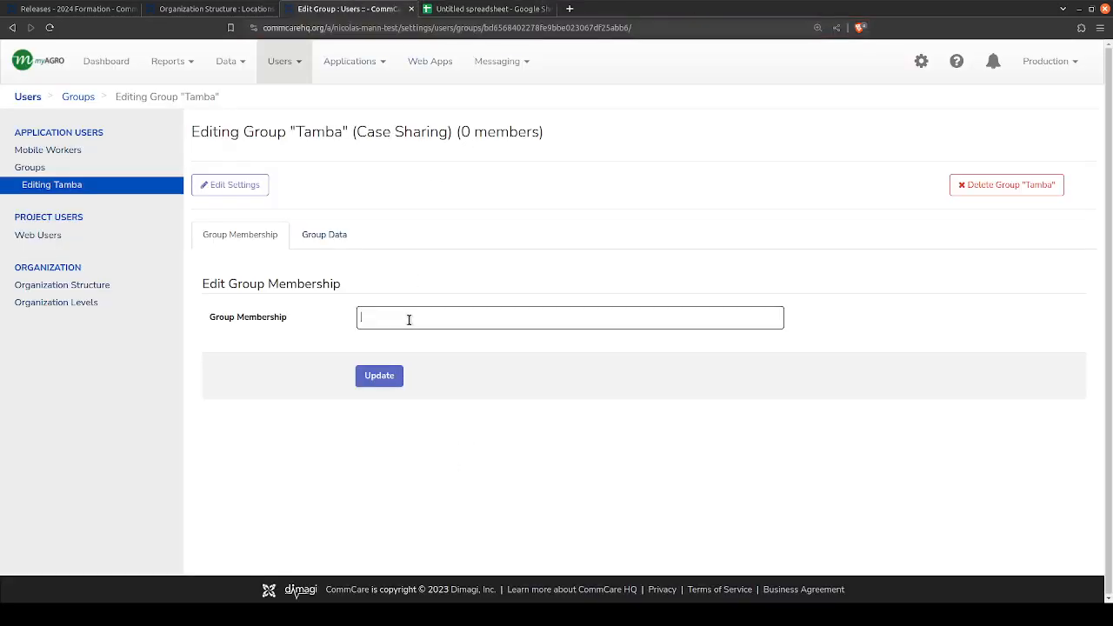
text(ml)
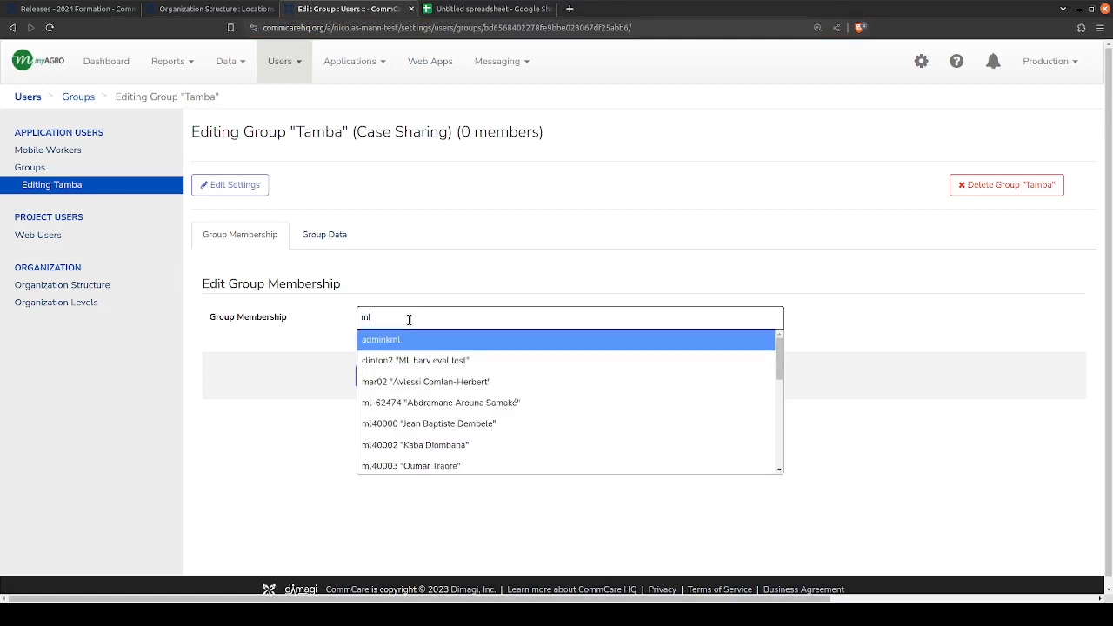
key(BackSpace)
key(BackSpace)
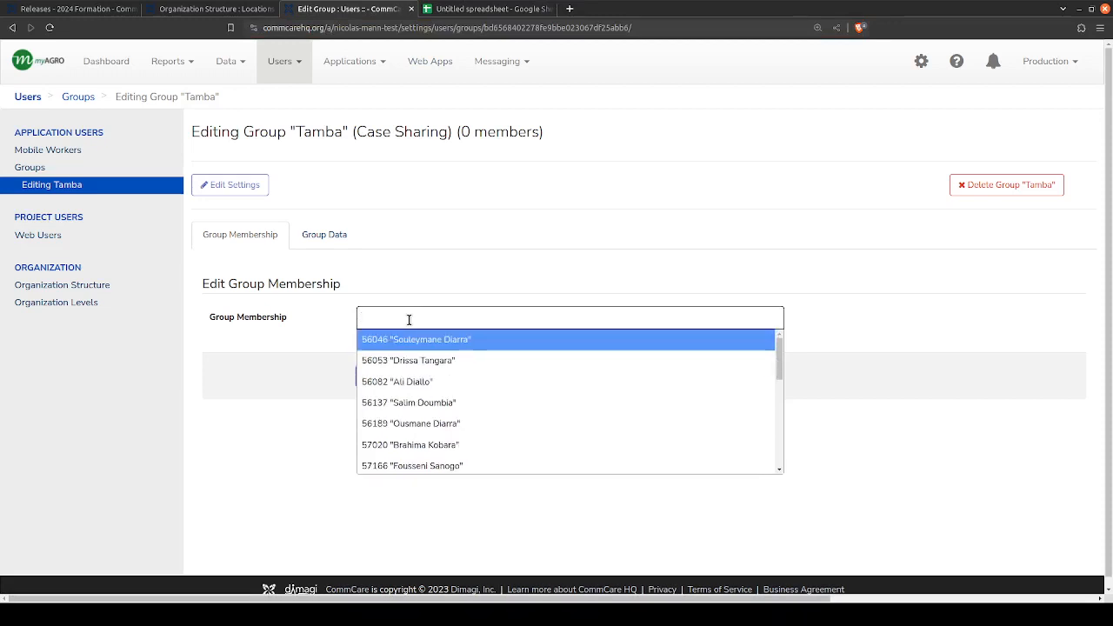
text(ladji)
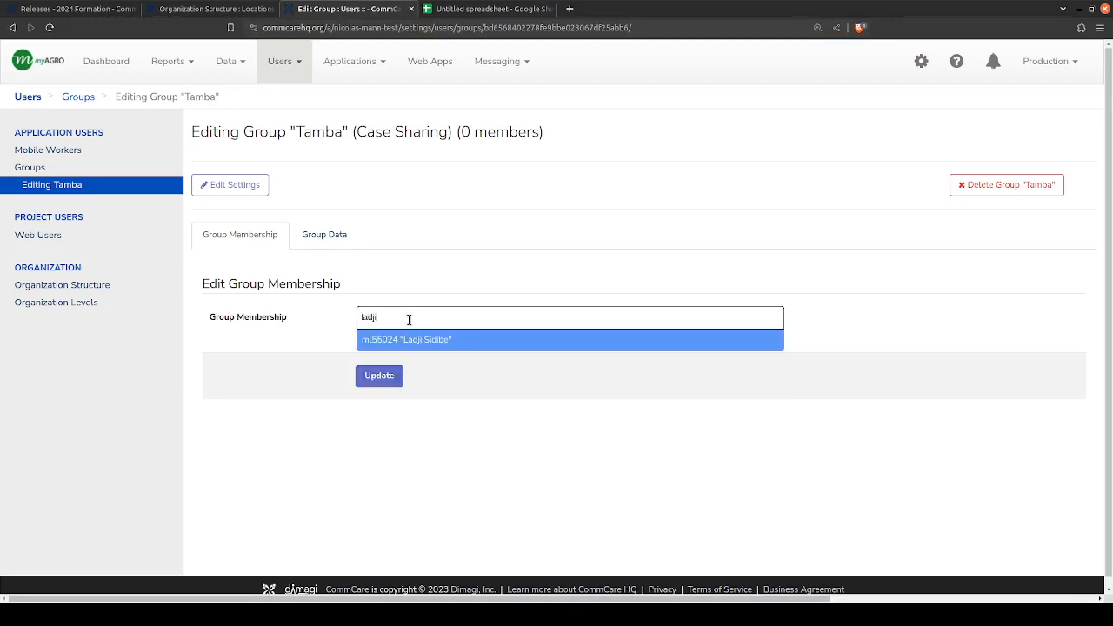
click(411, 339)
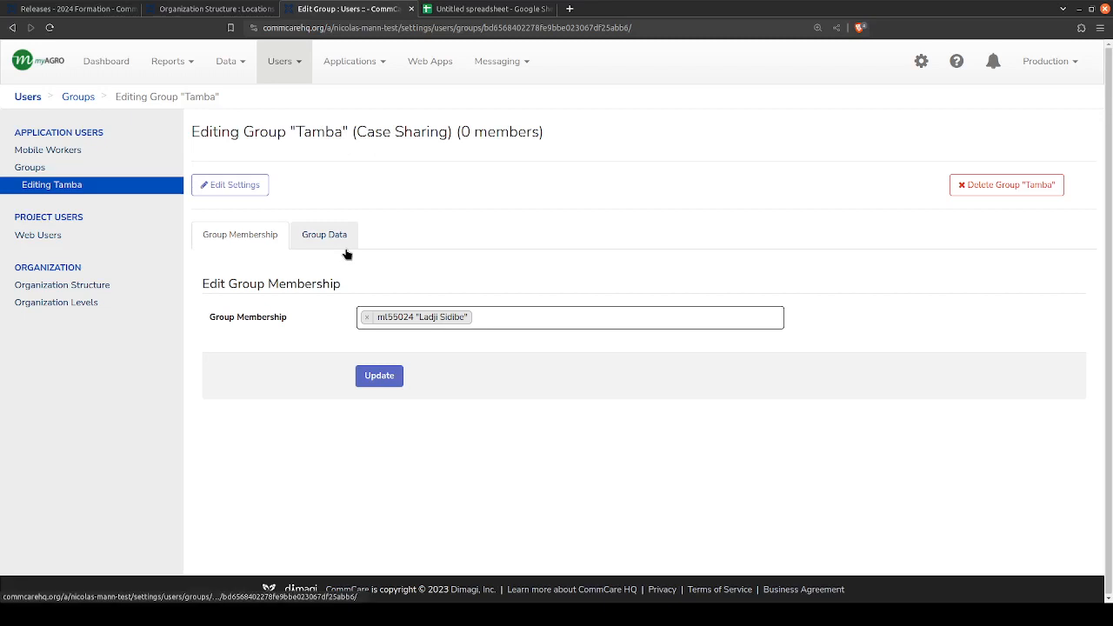
click(486, 317)
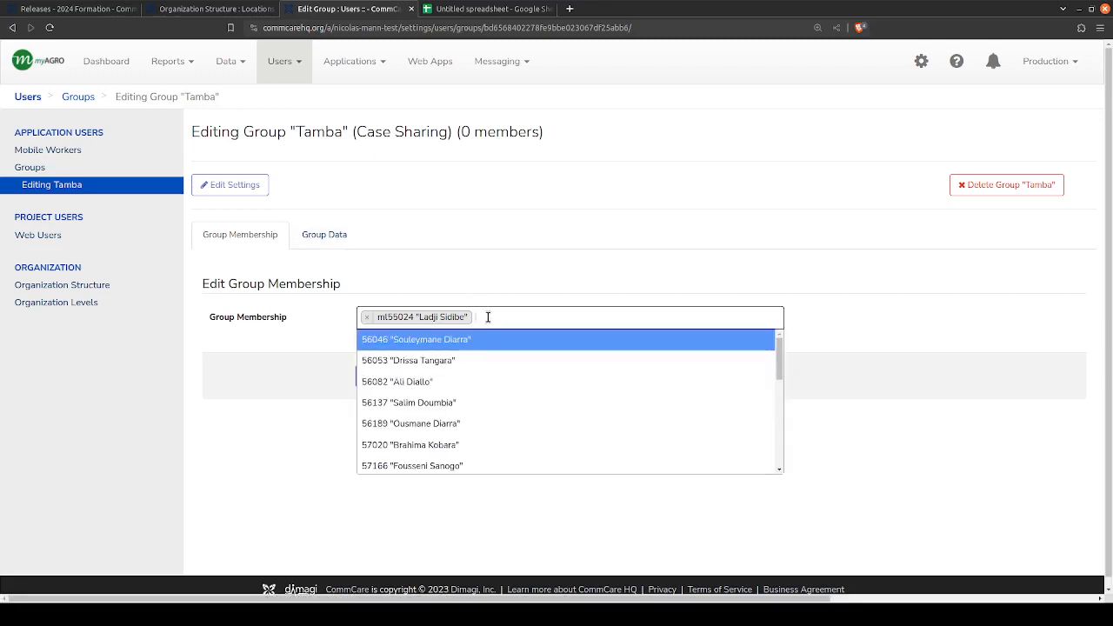
click(452, 361)
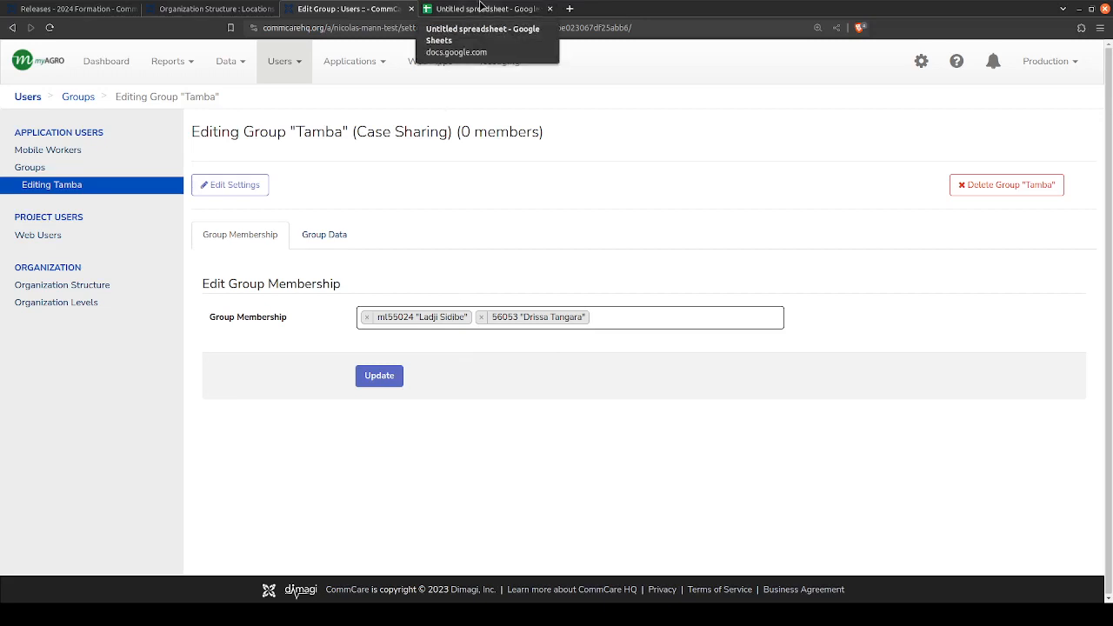
- Switch to the sample spreadsheet and clear the first case's owner_id in cell F2
click(482, 8)
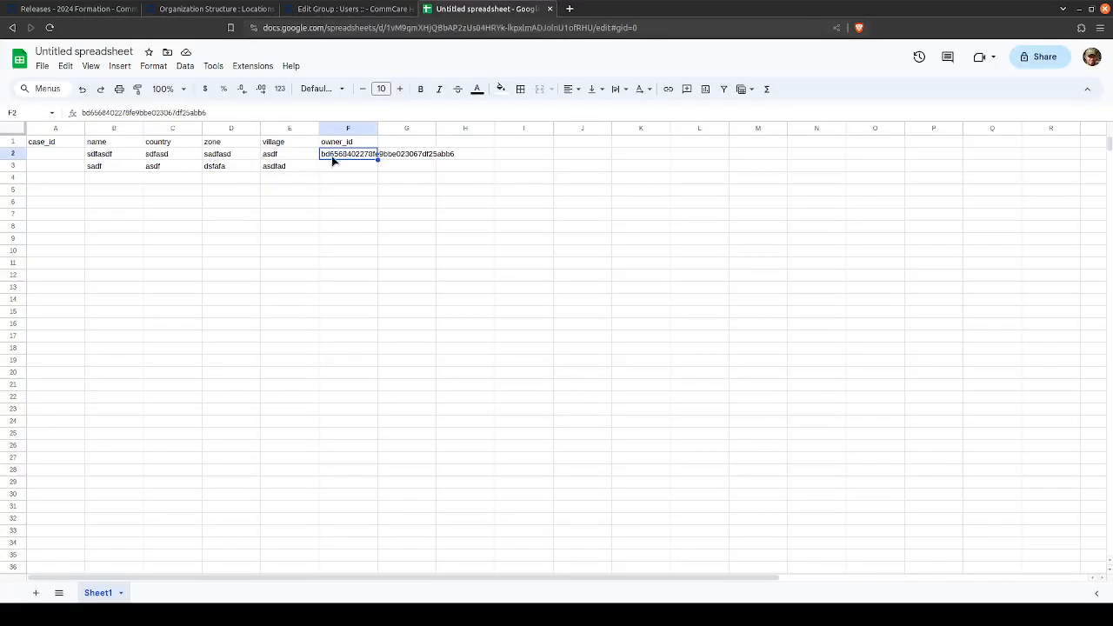
key(Delete)
key(Down)
key(Up)
key(Left)
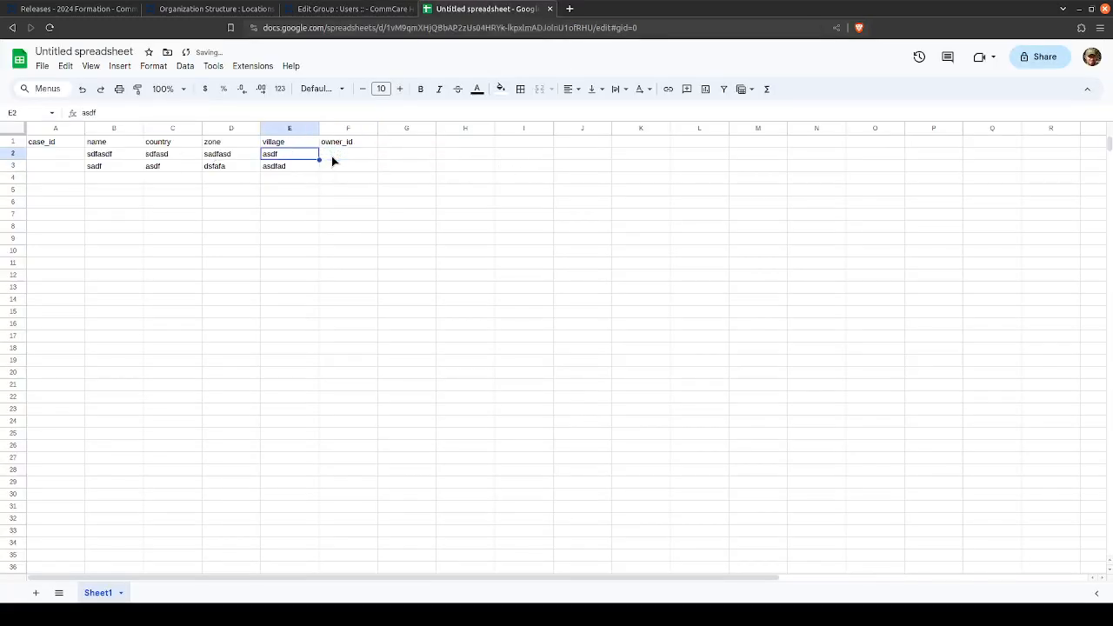
key(Left)
key(Left)
key(Left)
key(Left)
key(Right)
key(Right)
key(Right)
key(Right)
key(Right)
key(Down)
- Return to the Tamba group in CommCare HQ and remove both mobile workers from its membership field
click(265, 6)
click(317, 5)
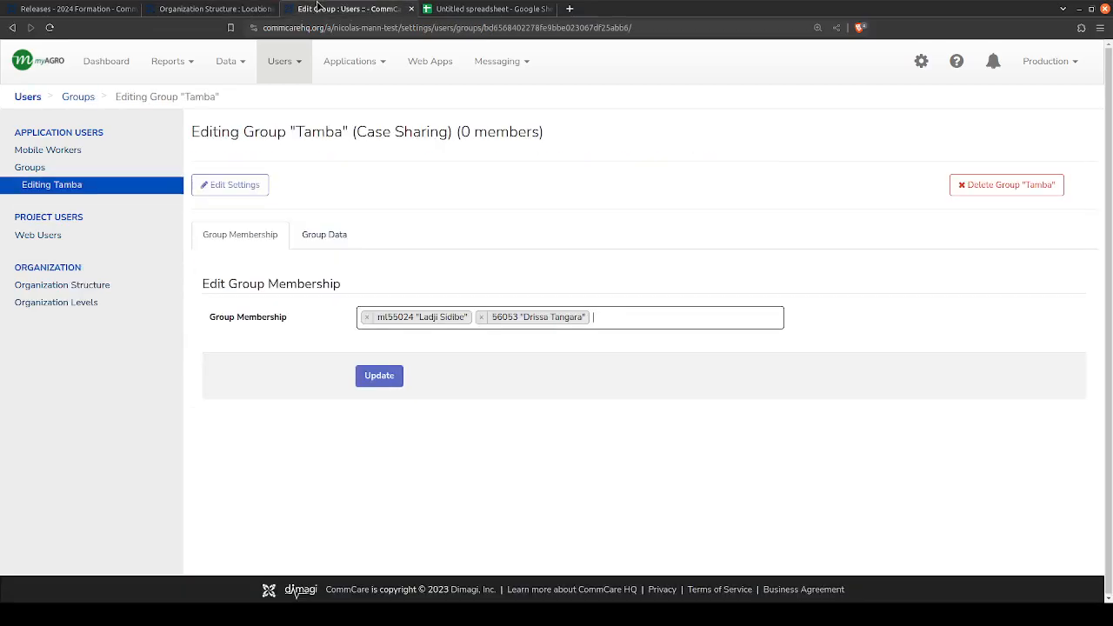
click(481, 316)
click(367, 317)
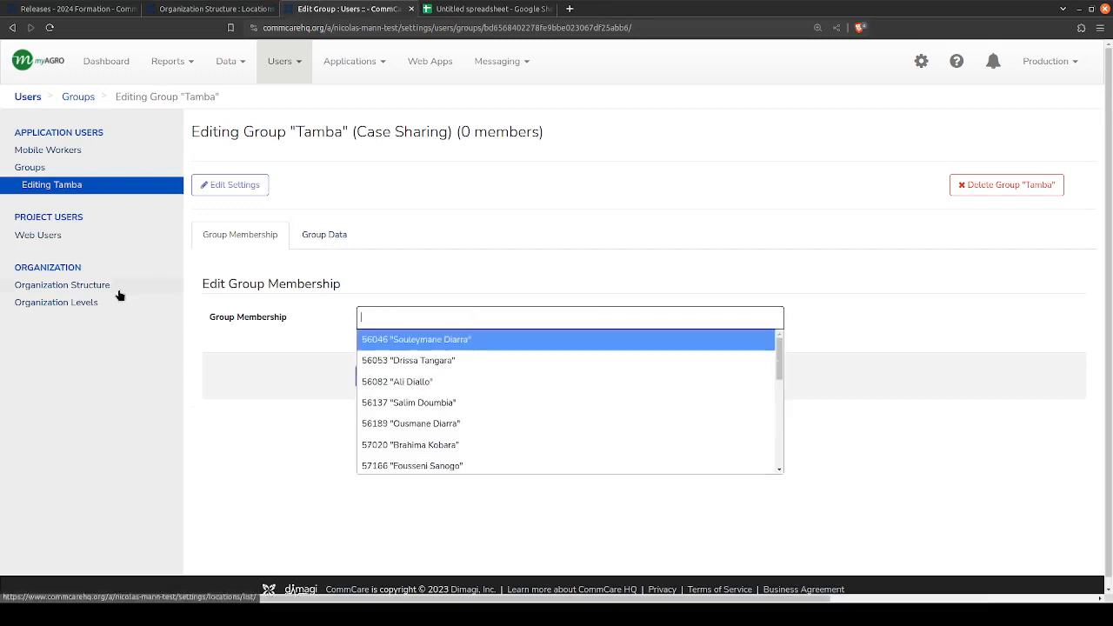
click(128, 325)
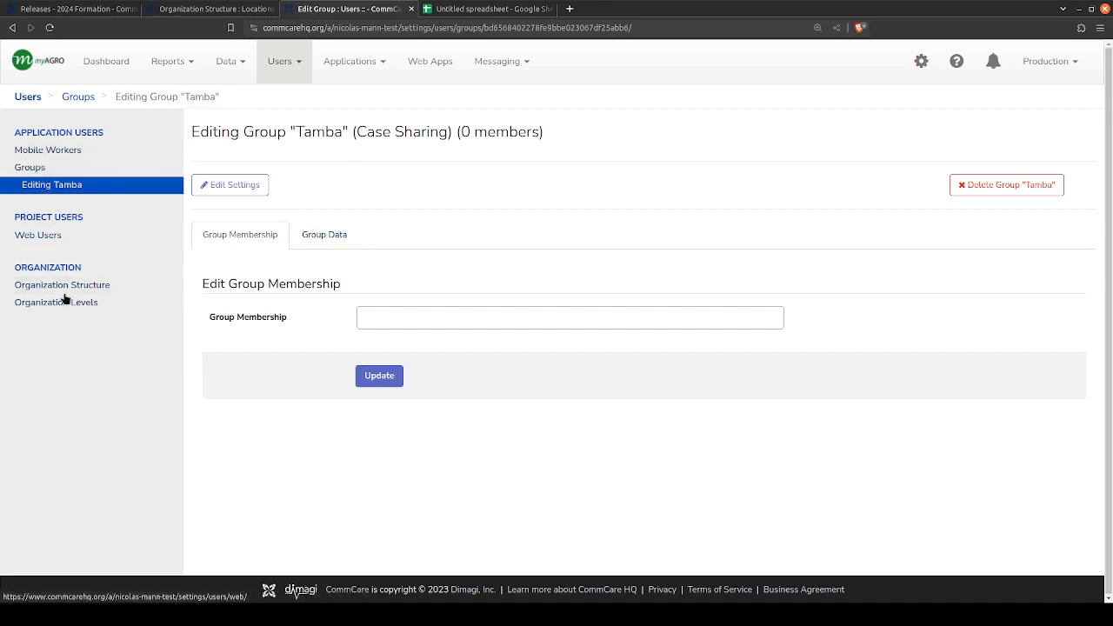
drag(356, 131, 449, 130)
click(390, 155)
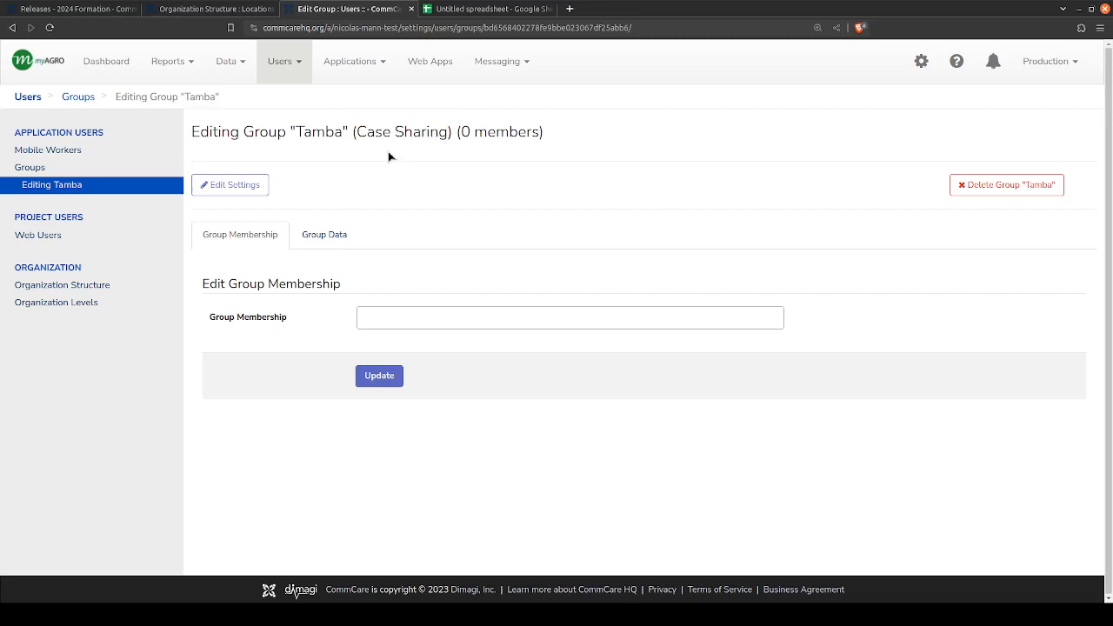
- Open the Organization Structure page, leaving the group page without saving, and close the duplicate Organization Structure browser tab
click(40, 289)
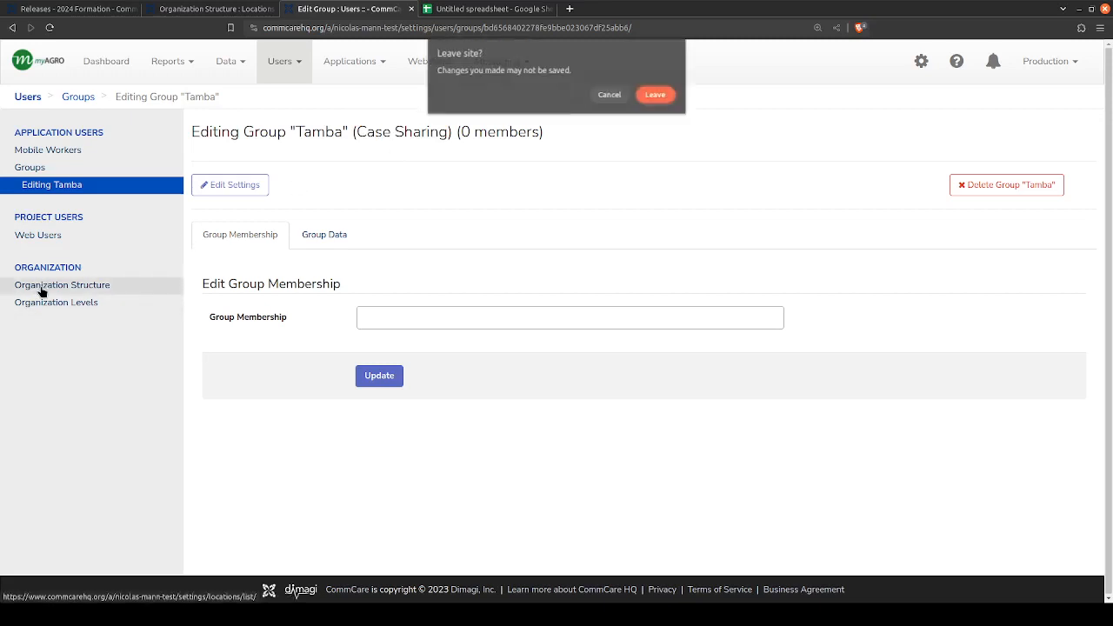
click(645, 97)
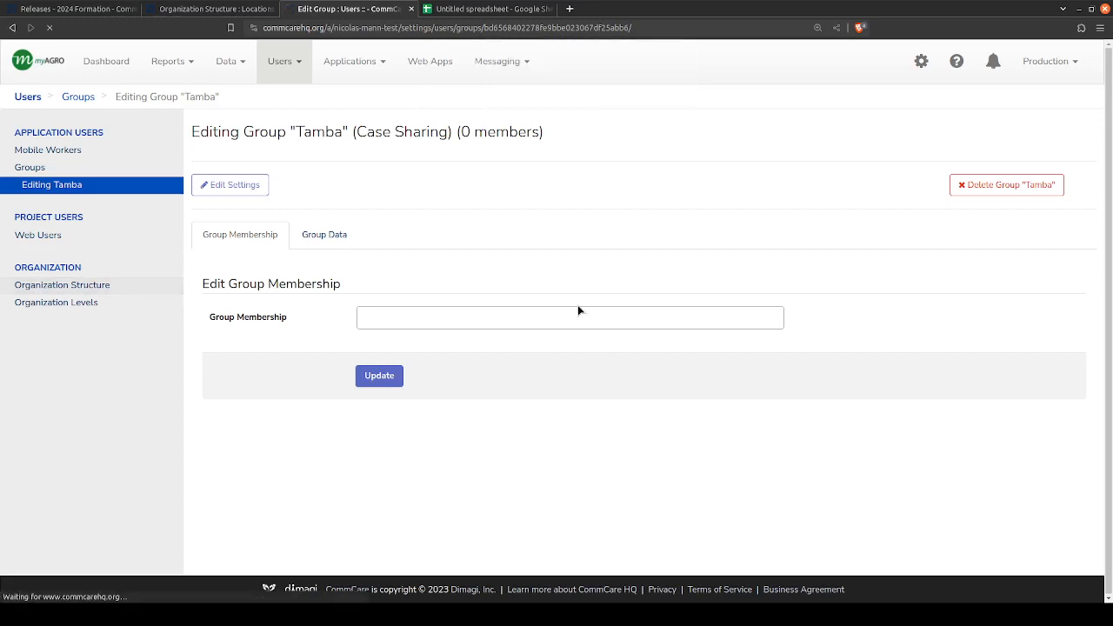
click(273, 9)
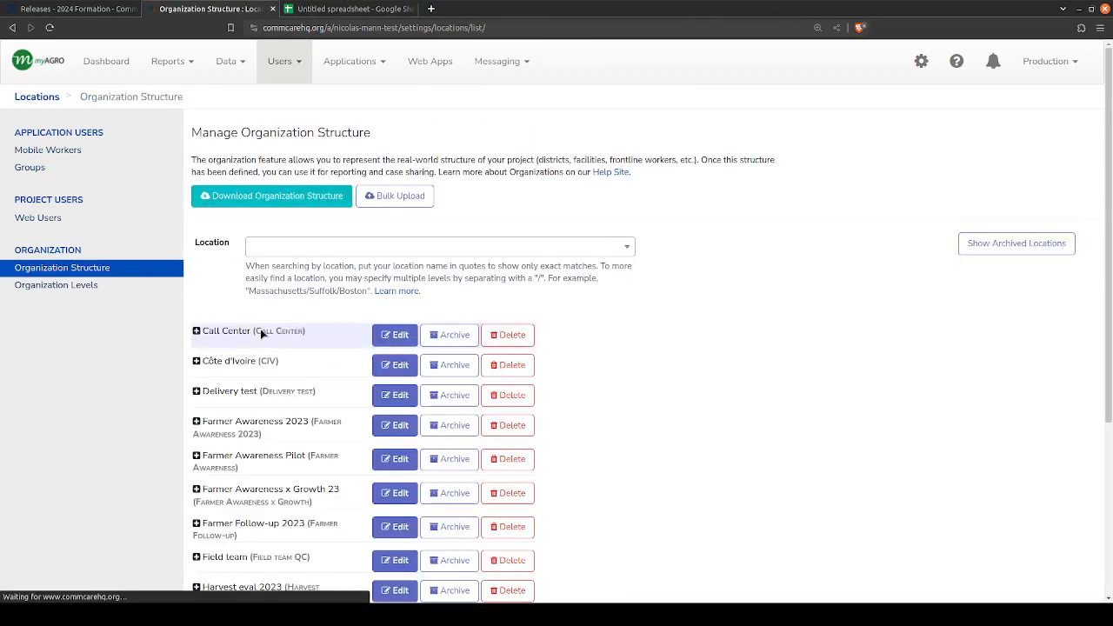
- Expand Training 2024, Senegal, the first coordinator and that coordinator's first supervisor to show the trainer locations underneath
scroll(233, 347, down, 3)
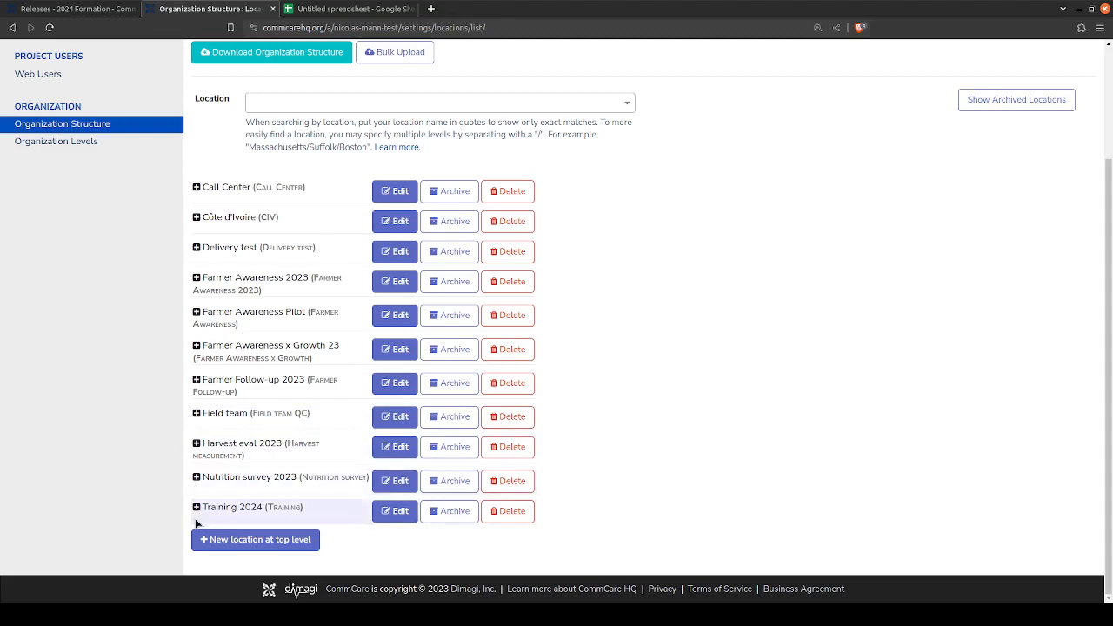
click(197, 507)
scroll(202, 486, down, 2)
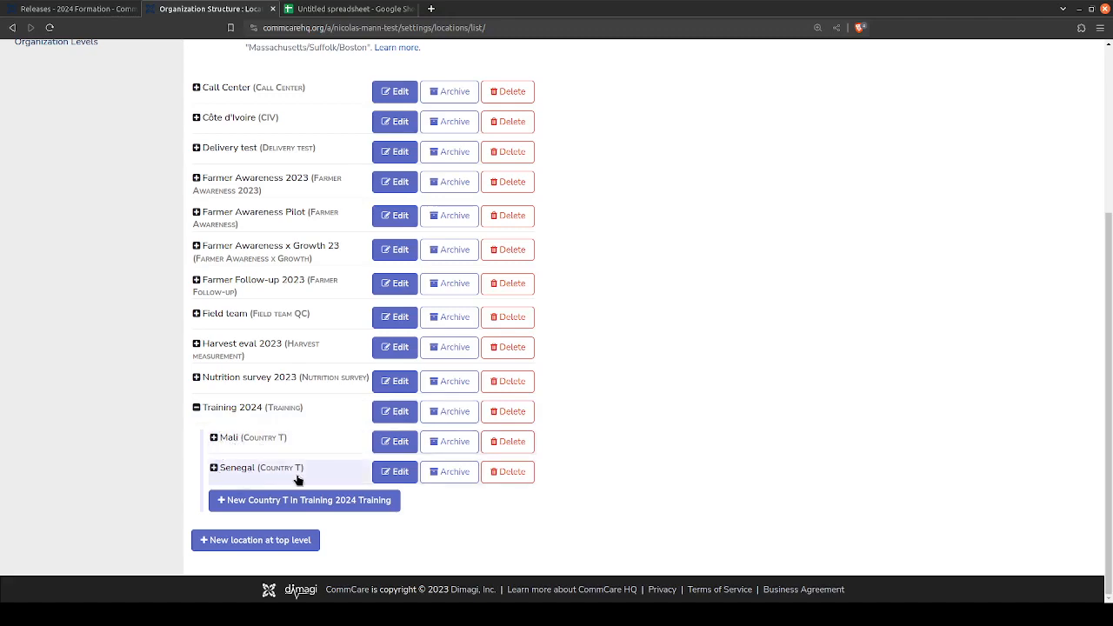
click(214, 468)
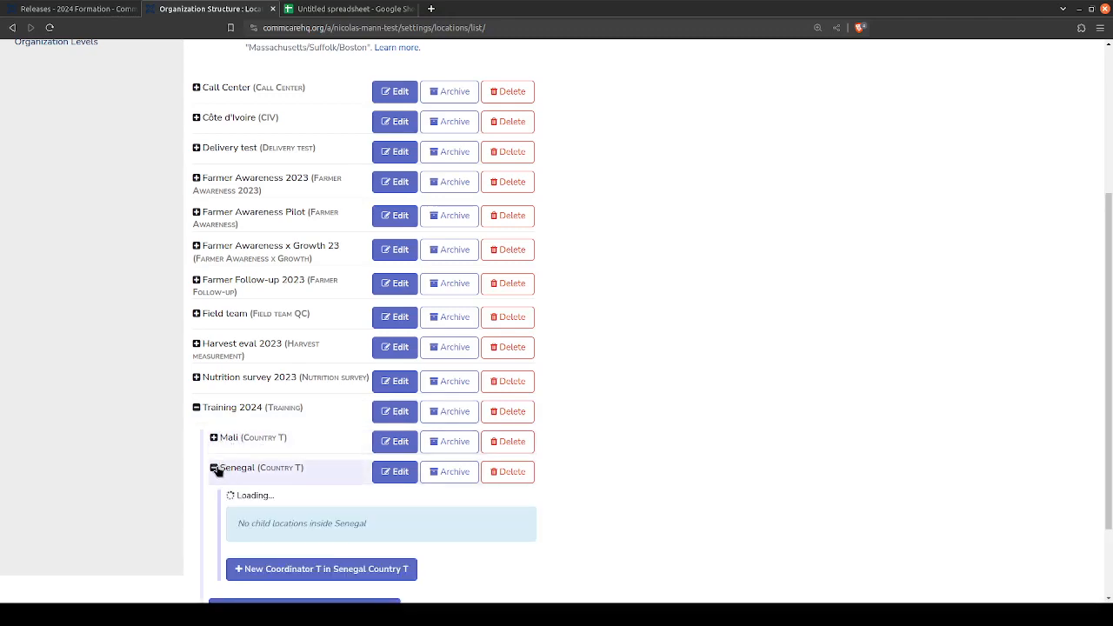
scroll(239, 426, down, 3)
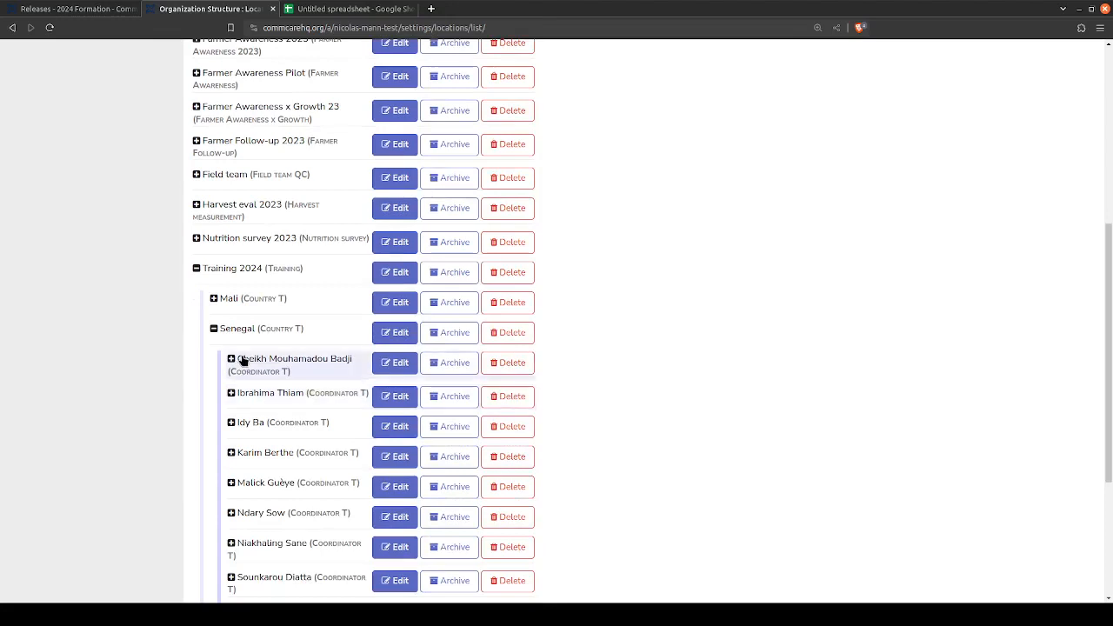
scroll(241, 422, down, 3)
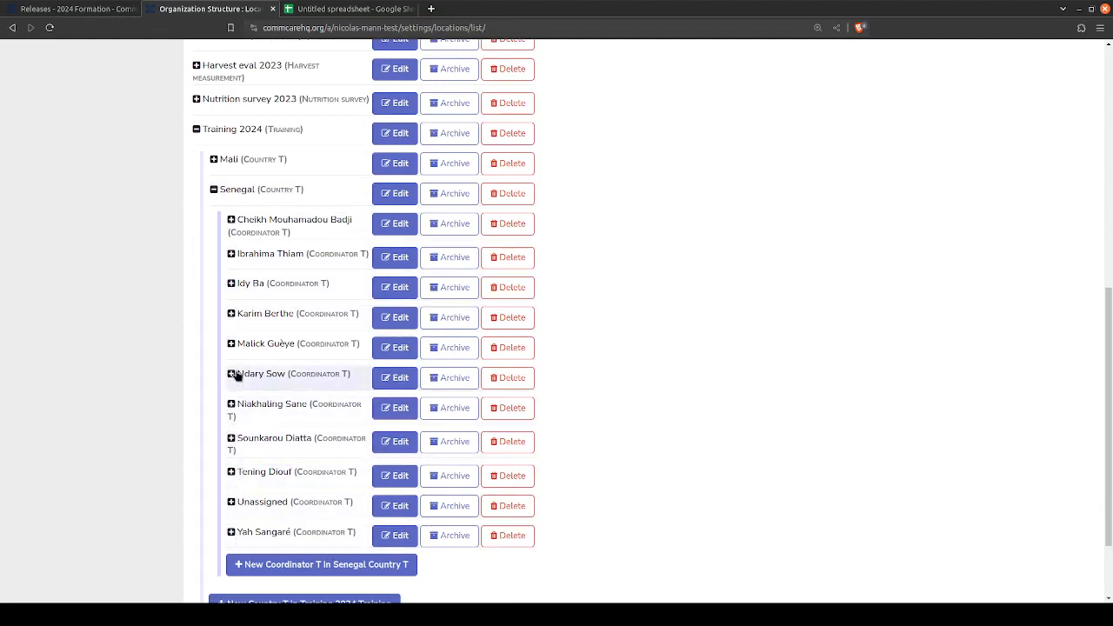
click(230, 220)
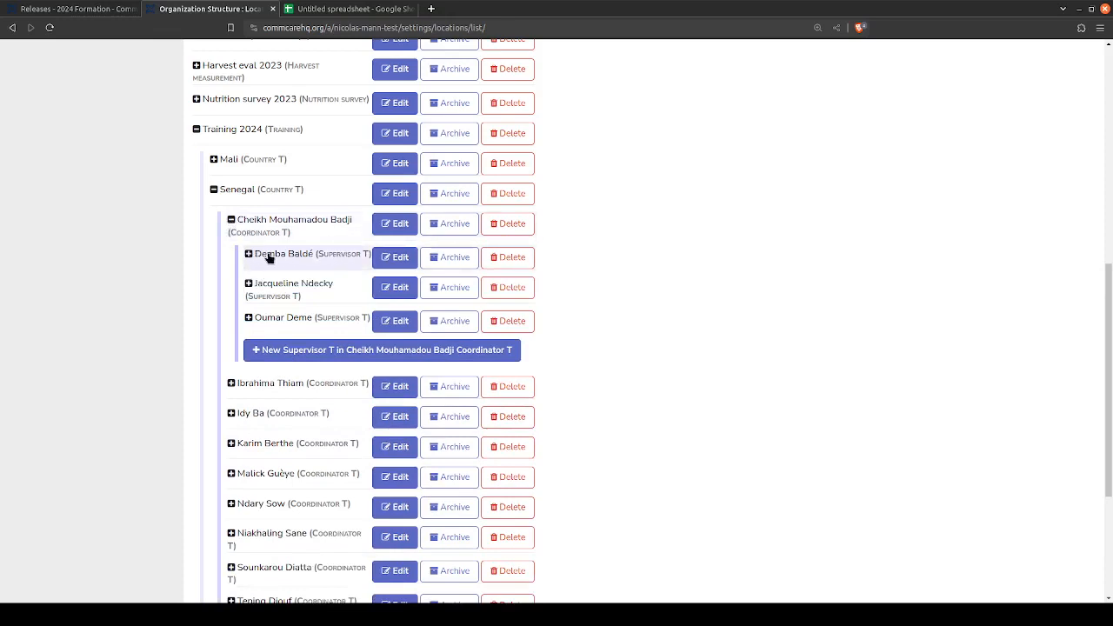
click(249, 255)
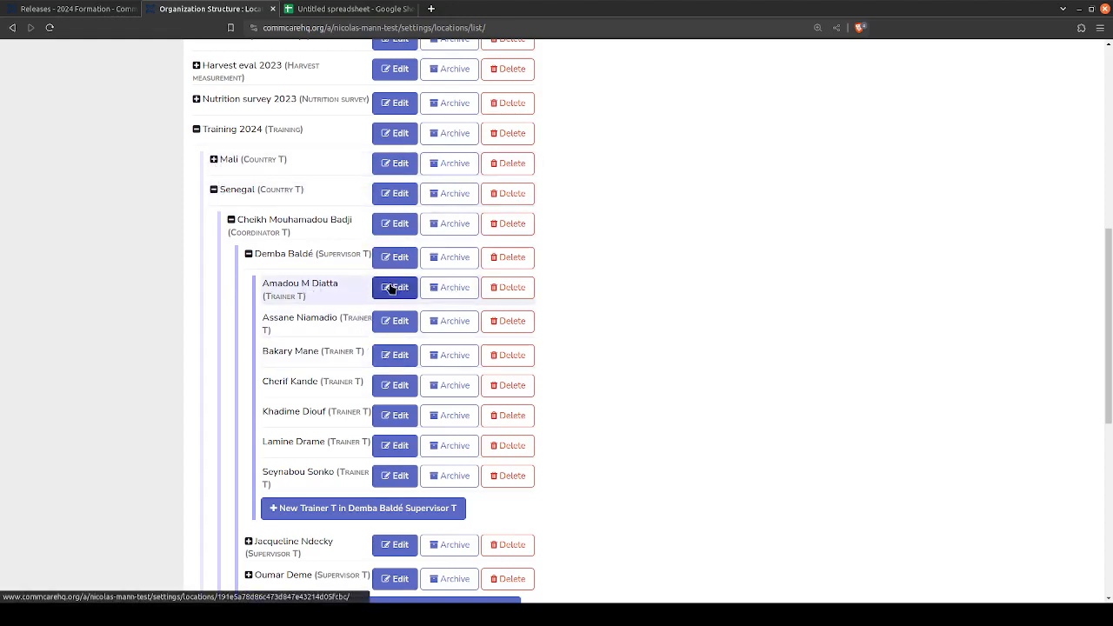
- Open the first trainer location for editing and examine the name and organization level in its heading
click(392, 288)
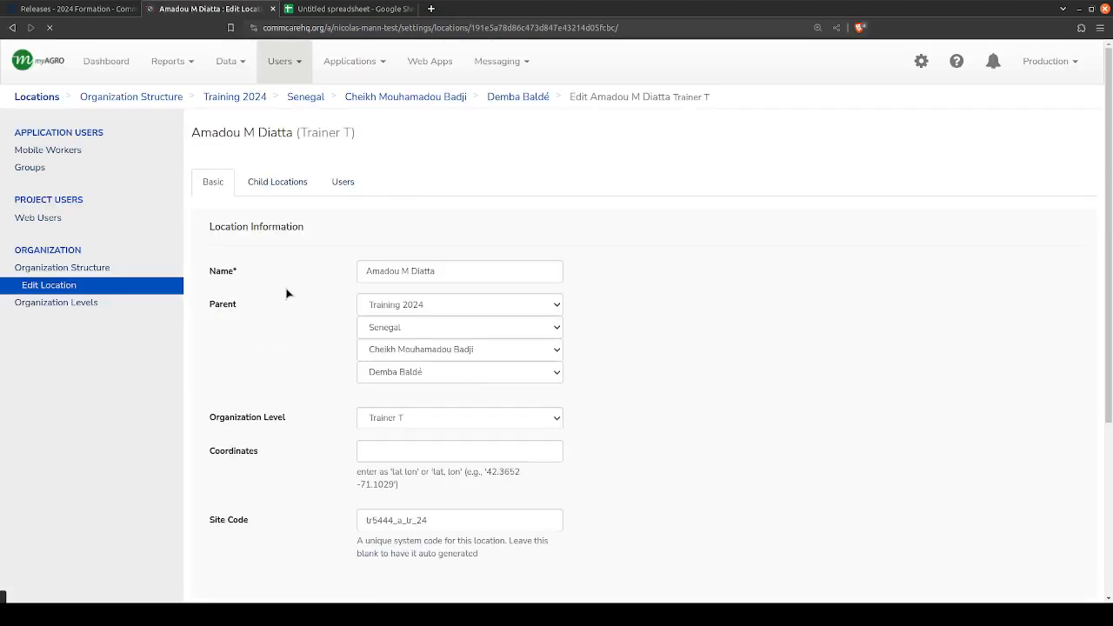
drag(192, 128, 397, 142)
click(372, 135)
click(191, 133)
click(363, 144)
click(192, 132)
click(398, 142)
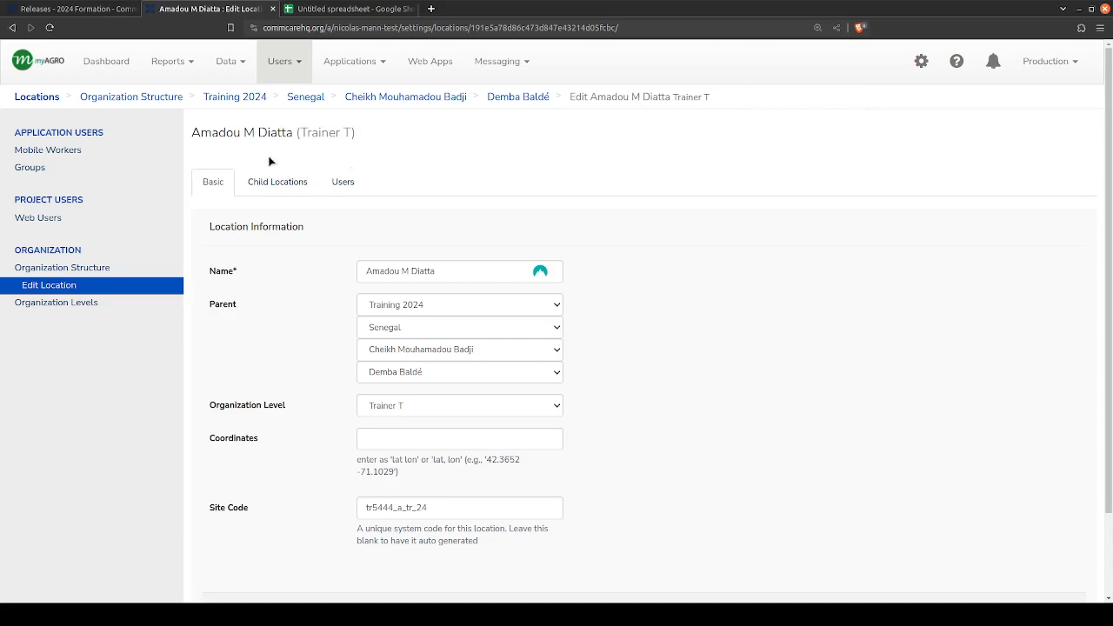
- Trace the trainer location's hierarchy in the breadcrumb, from the coordinator and supervisor down to the trainer
drag(572, 96, 790, 99)
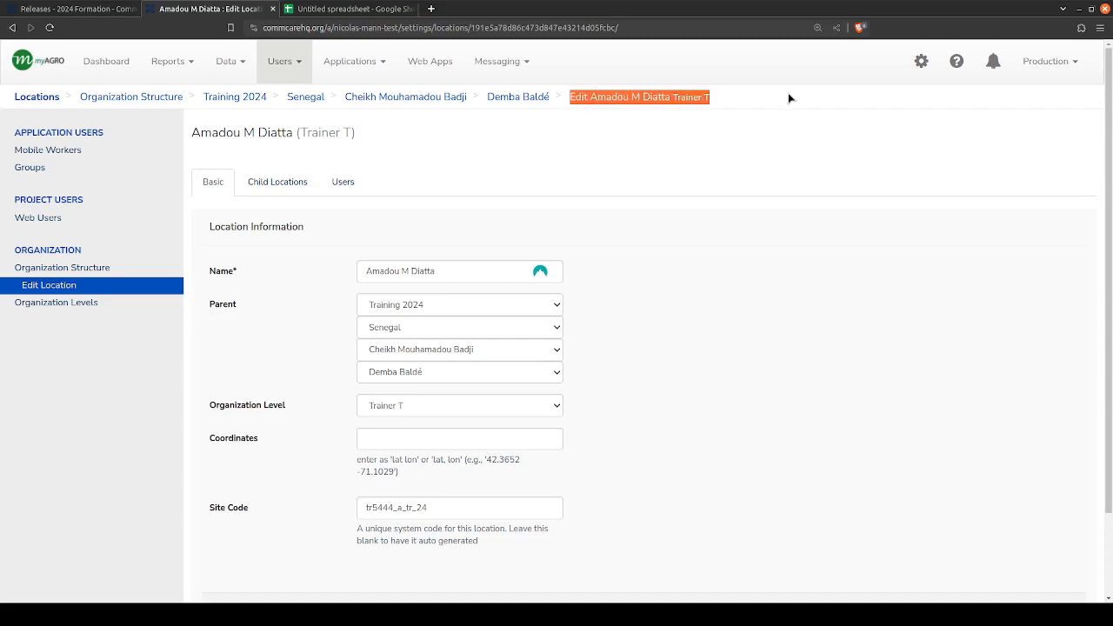
click(791, 99)
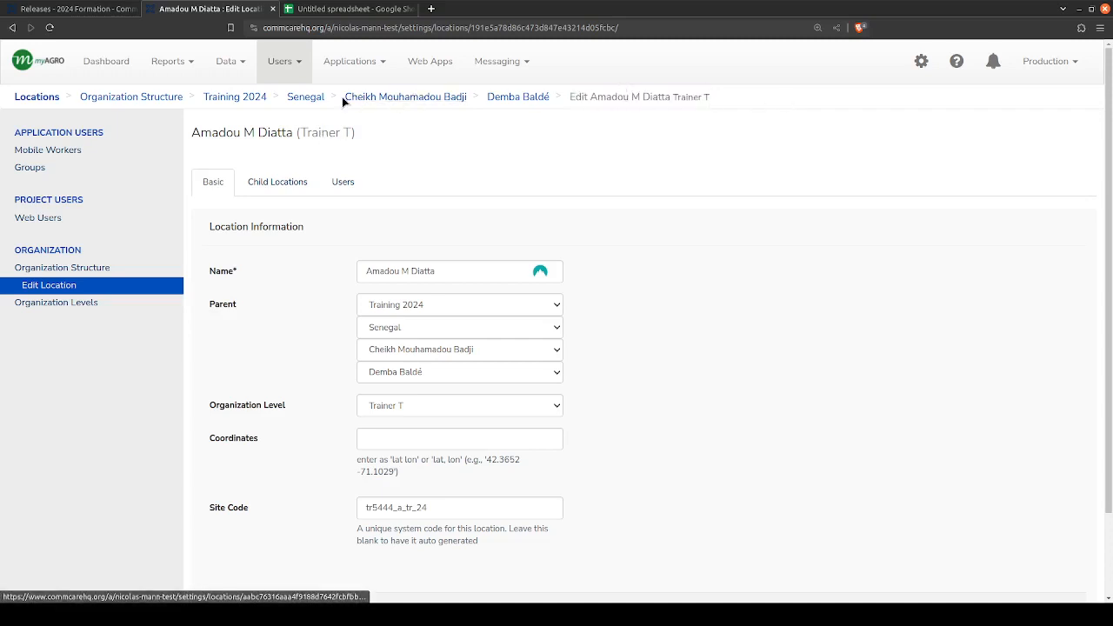
drag(342, 97, 780, 105)
click(780, 106)
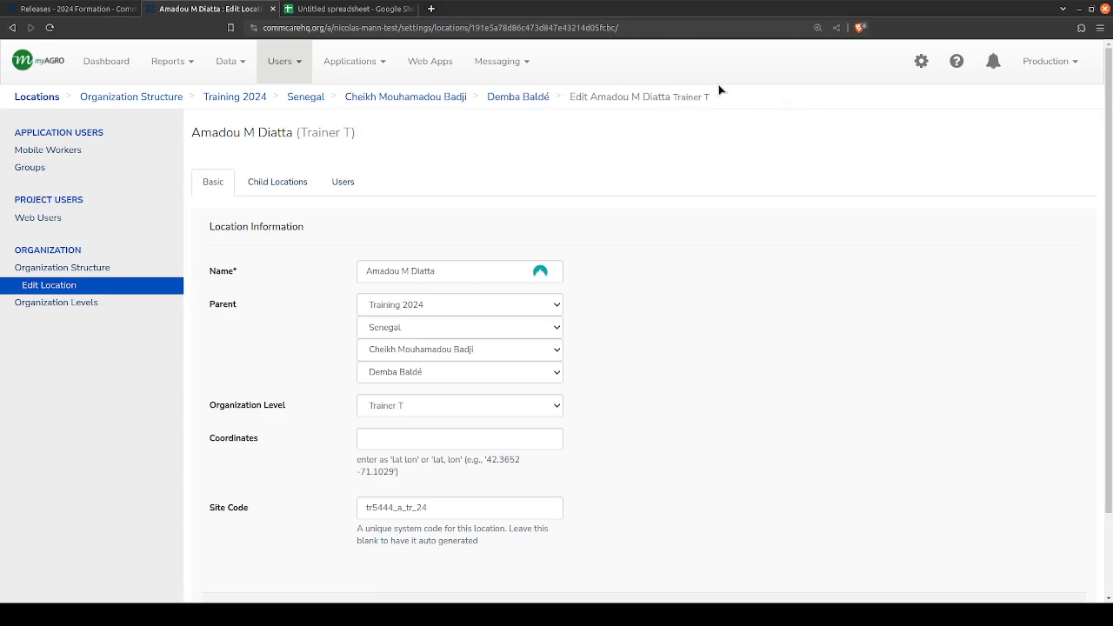
drag(718, 101, 563, 103)
click(568, 92)
- Return to the 2024 Formation app's releases page to review its list of menus and forms
click(98, 12)
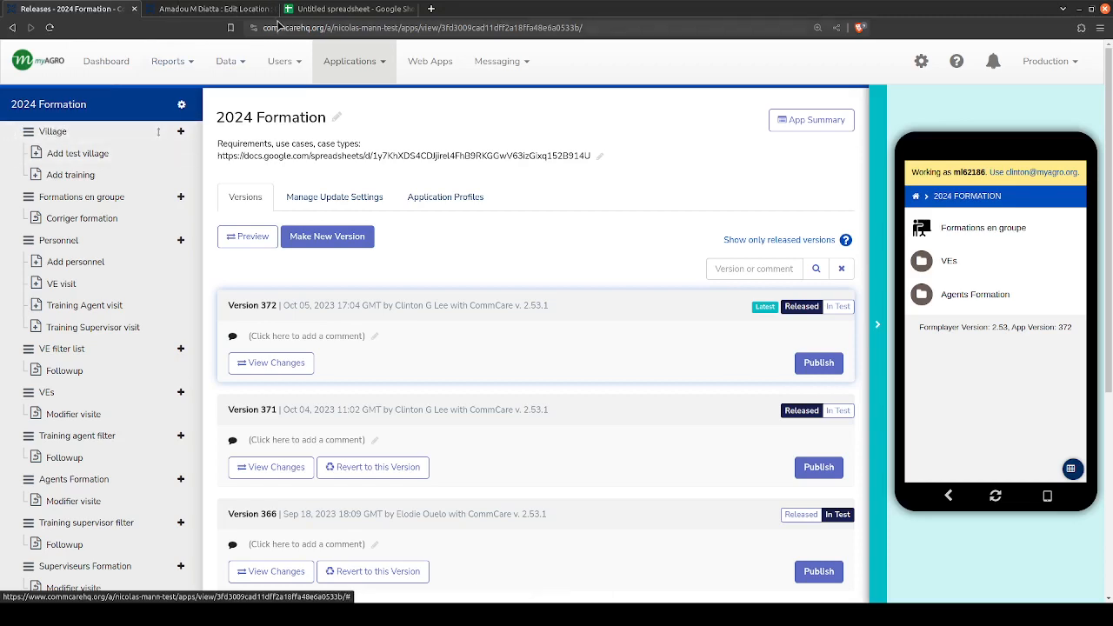
click(313, 7)
click(178, 8)
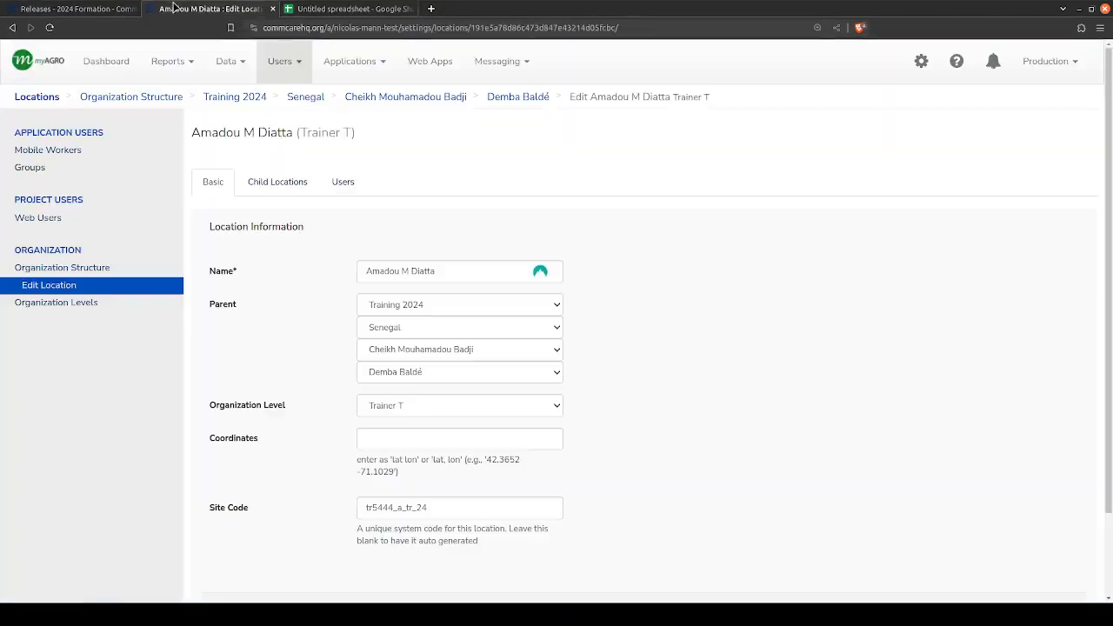
click(56, 7)
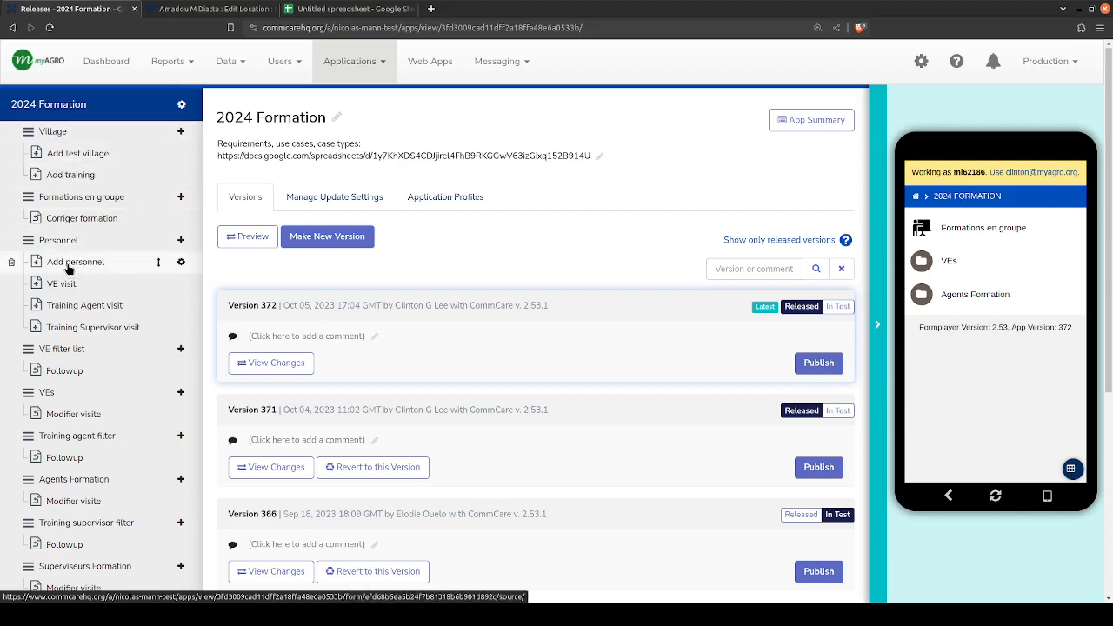
- Open the Personnel menu's Add personnel form in a separate tab and review its list of questions
middle_click(70, 266)
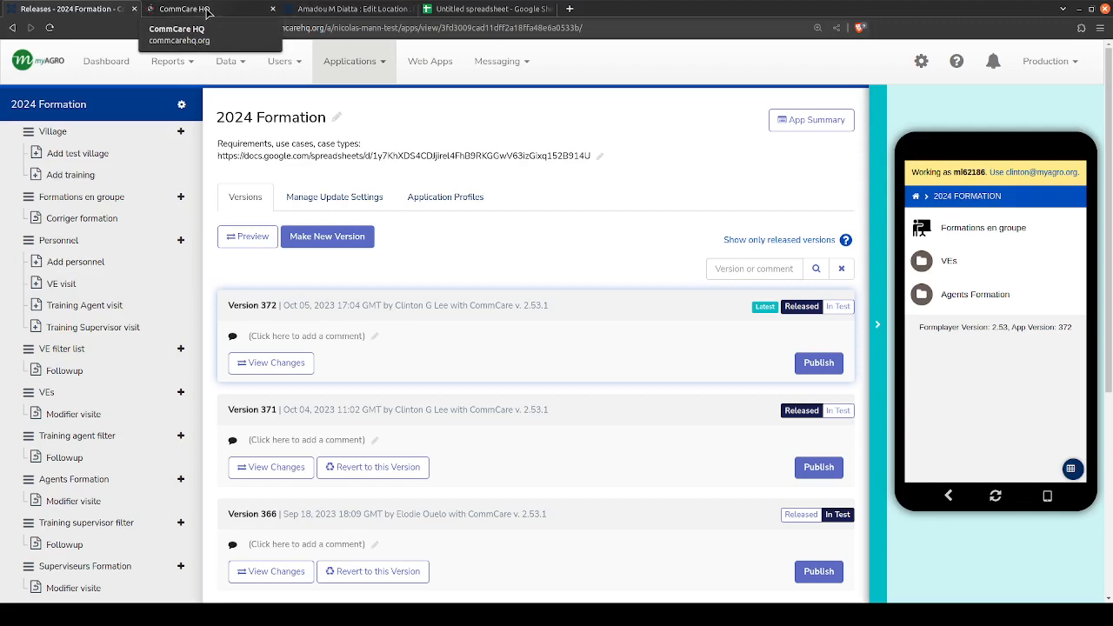
click(207, 12)
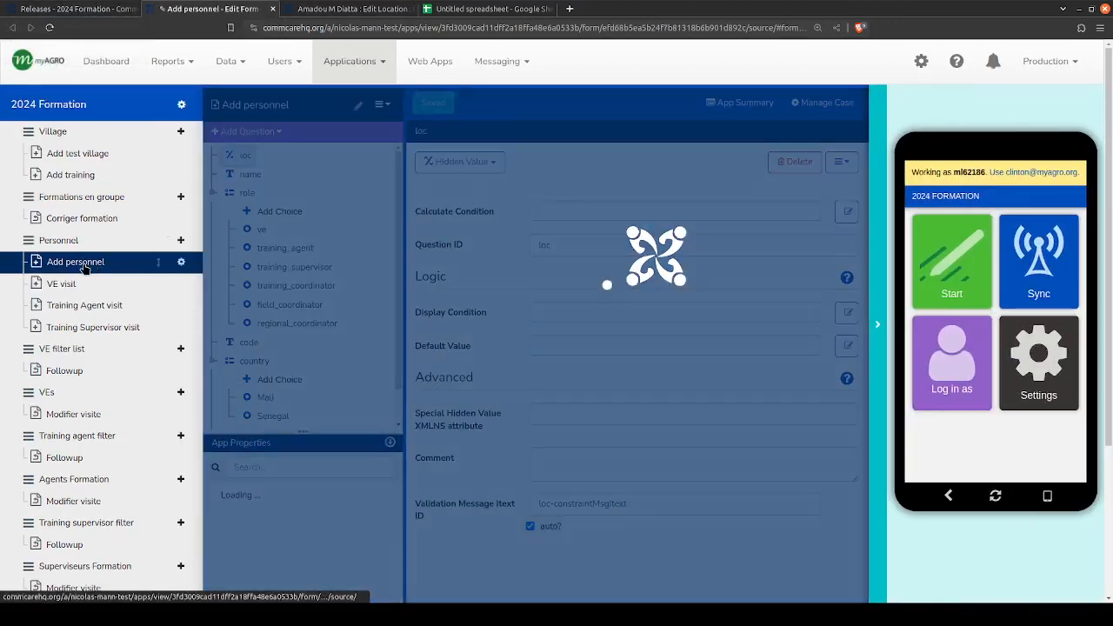
scroll(256, 239, down, 2)
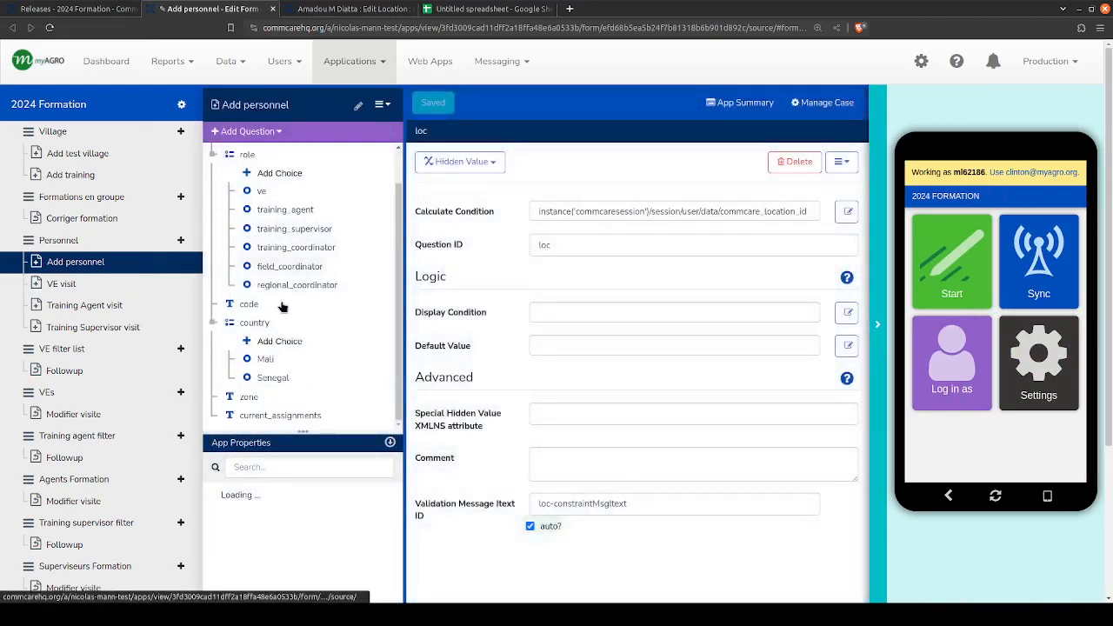
scroll(282, 307, up, 2)
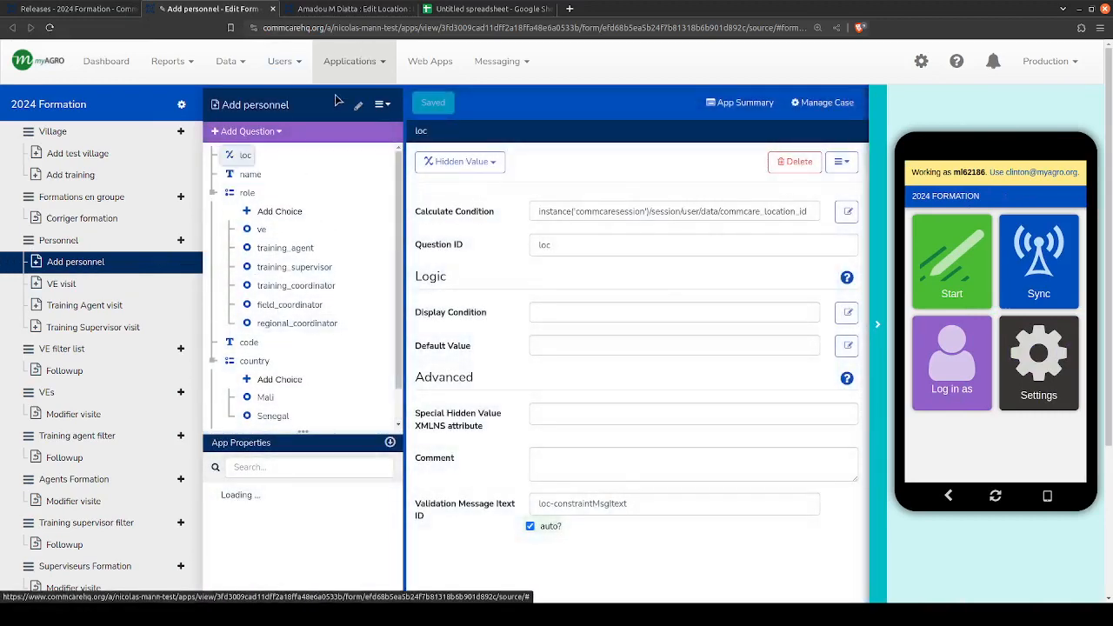
- Switch to the Google Sheets spreadsheet and clear the sample headers and data in B1:F3, keeping the case_id header
click(487, 9)
click(108, 144)
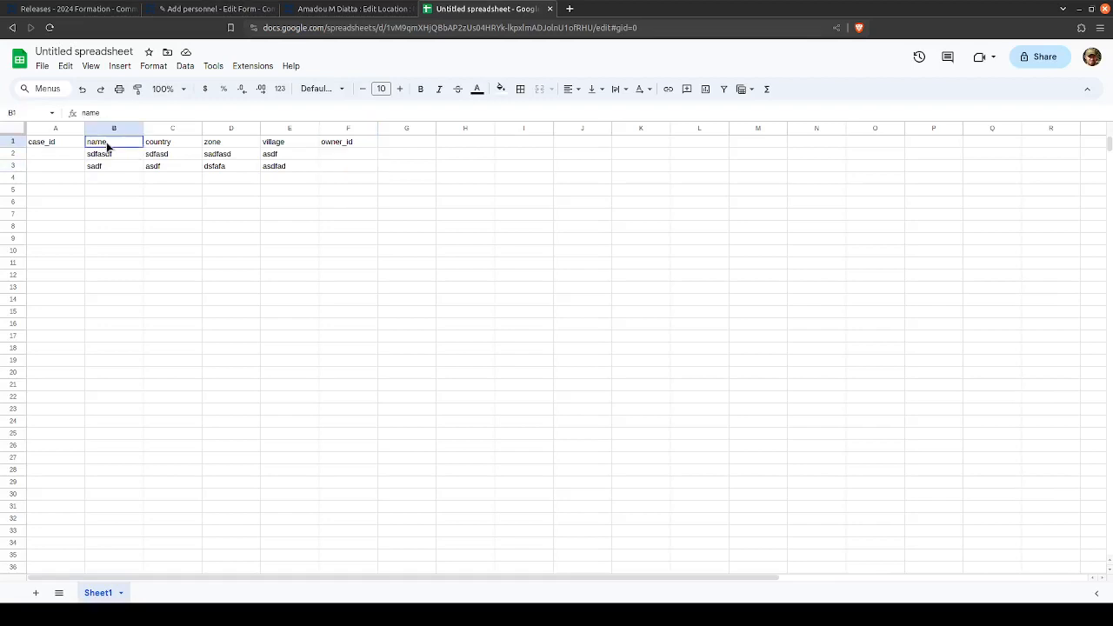
key(ctrl+shift+Right)
key(ctrl+shift+Down)
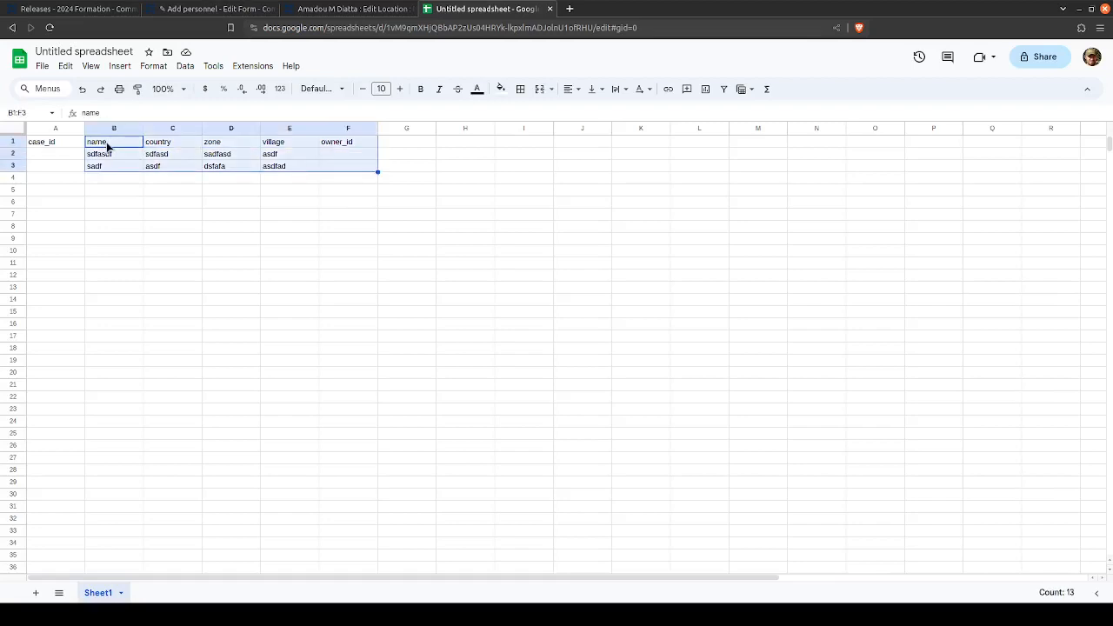
key(Delete)
- Copy the case type from the Personnel menu's settings in CommCare HQ and rename the spreadsheet personnel_tr_2024
click(77, 8)
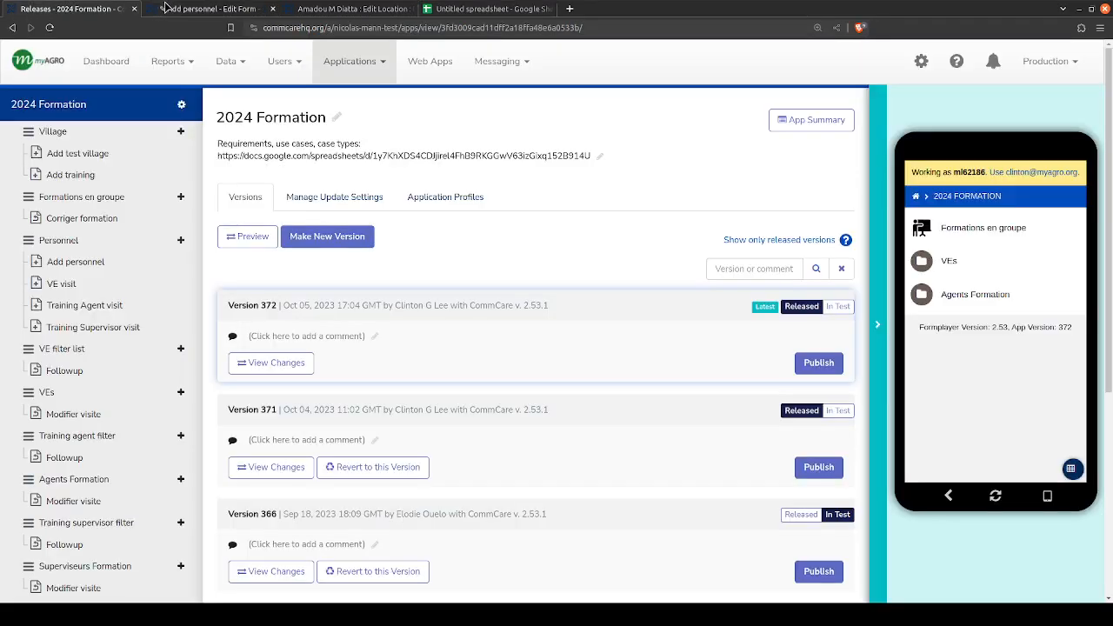
click(235, 7)
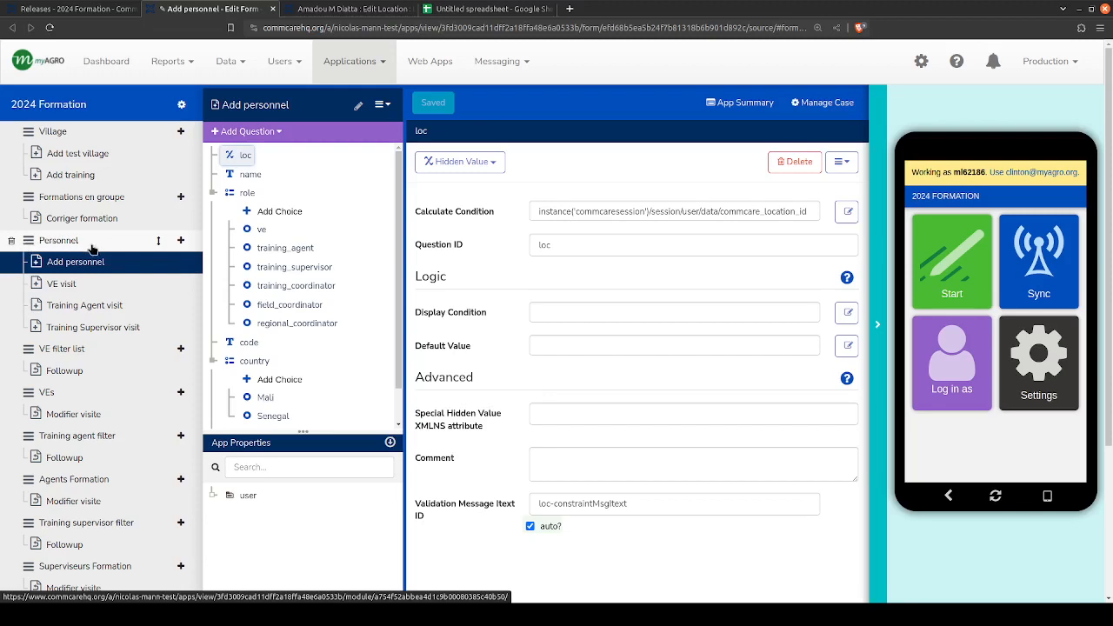
click(59, 242)
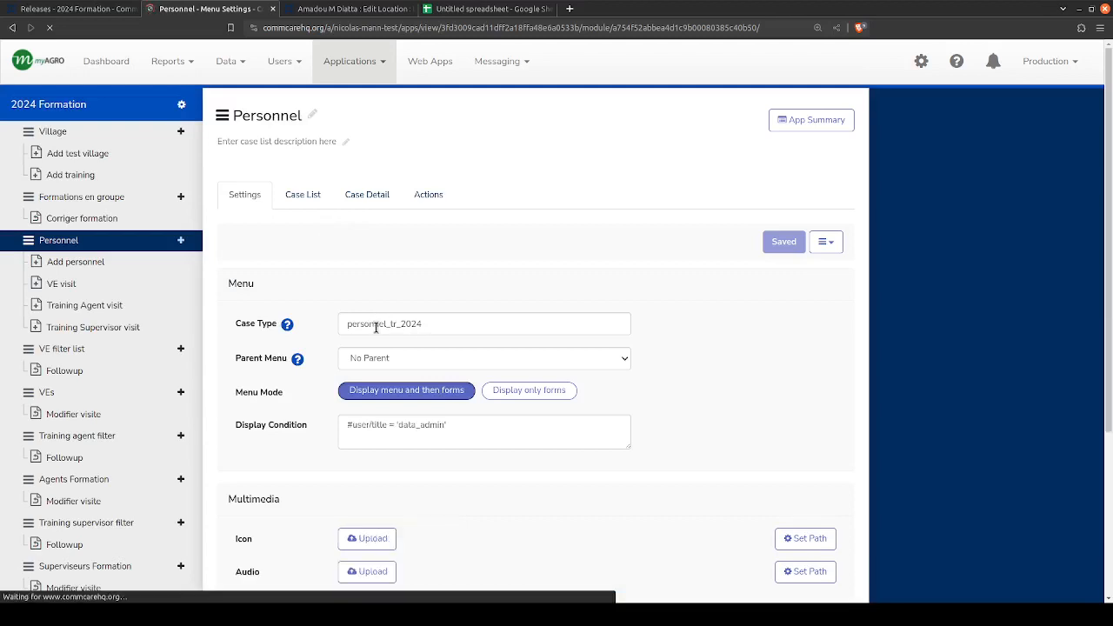
double_click(375, 326)
key(ctrl+c)
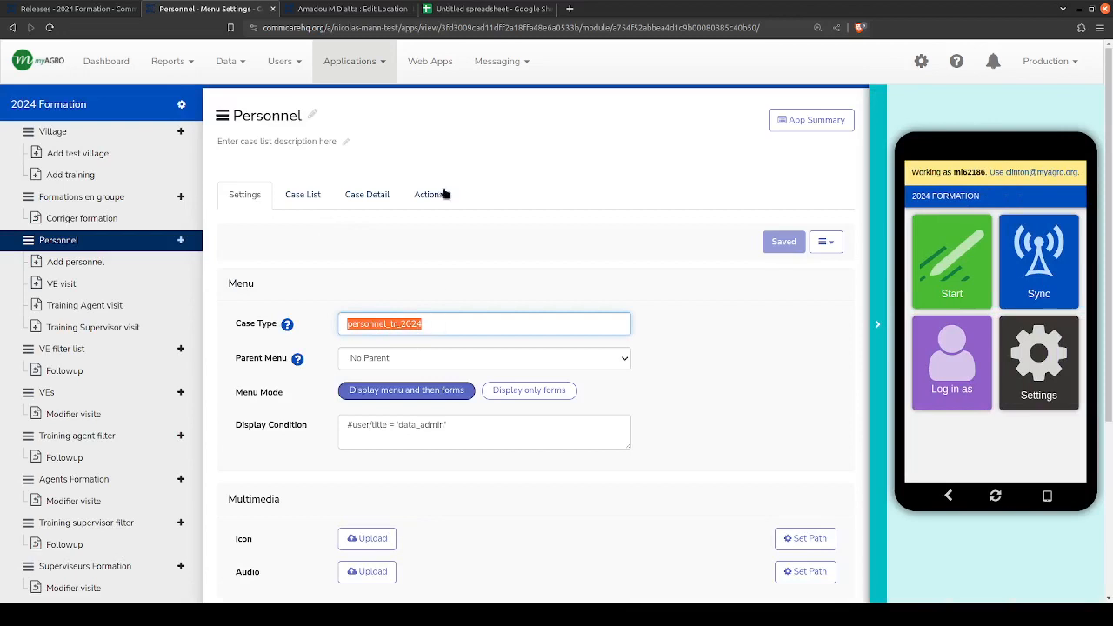
click(451, 12)
click(59, 51)
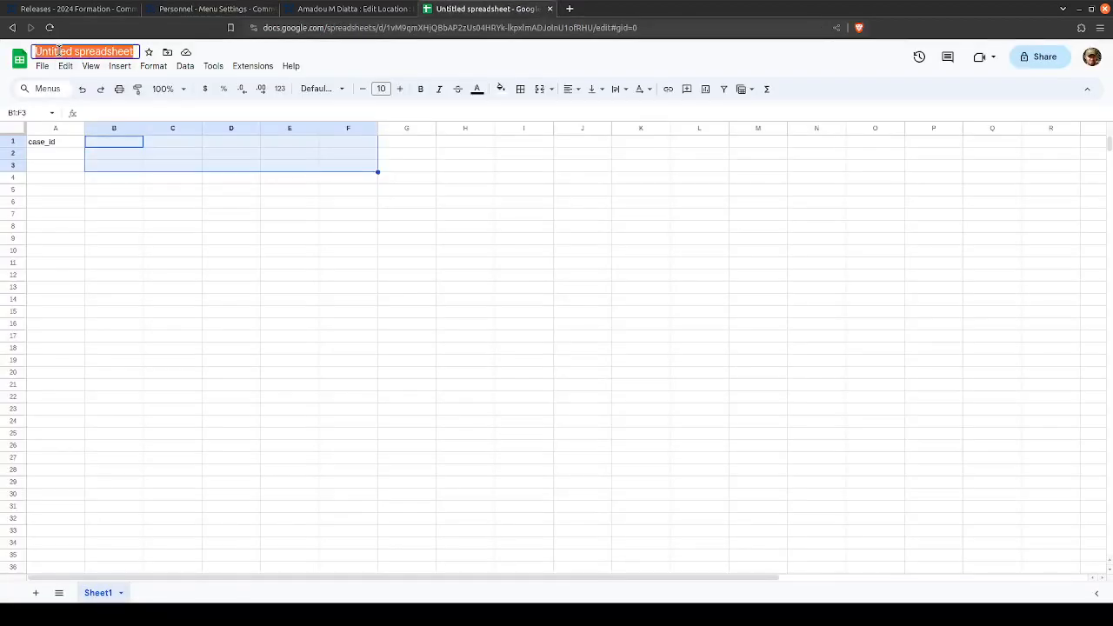
key(ctrl+v)
click(111, 154)
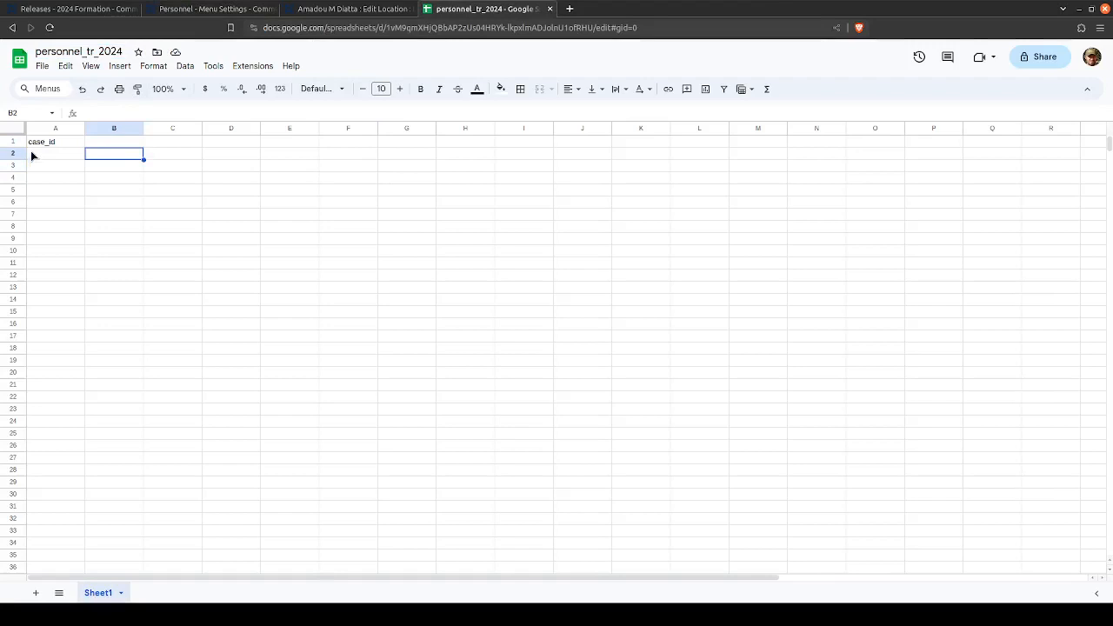
click(96, 144)
- Return to the Personnel menu settings in CommCare HQ, enlarge the page and show the form types available to add
click(189, 8)
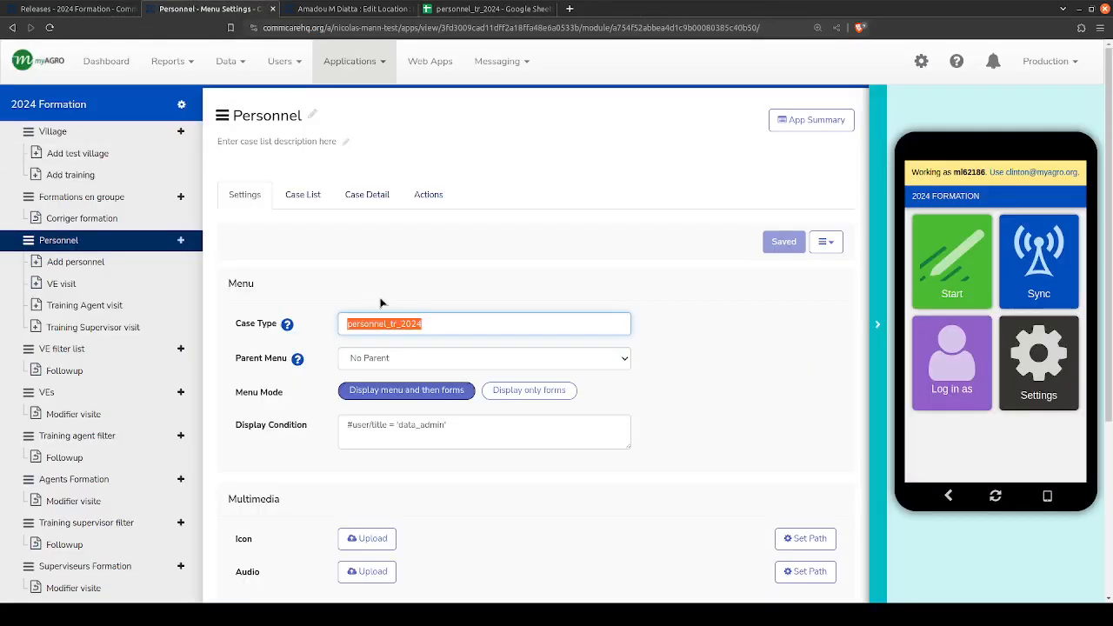
click(254, 273)
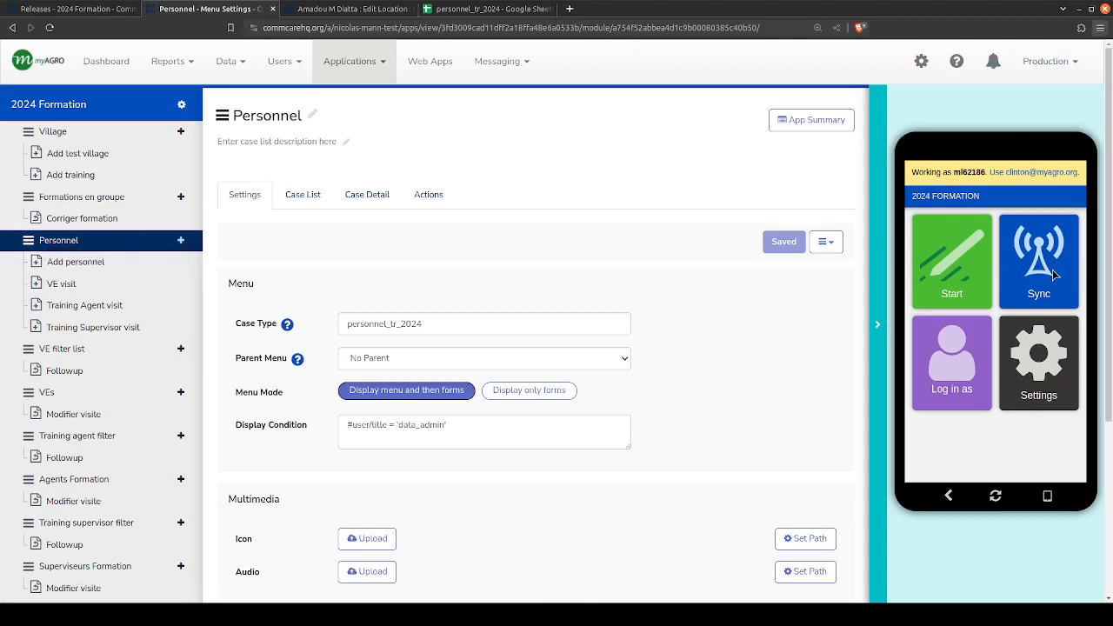
key(ctrl+plus)
key(ctrl+plus)
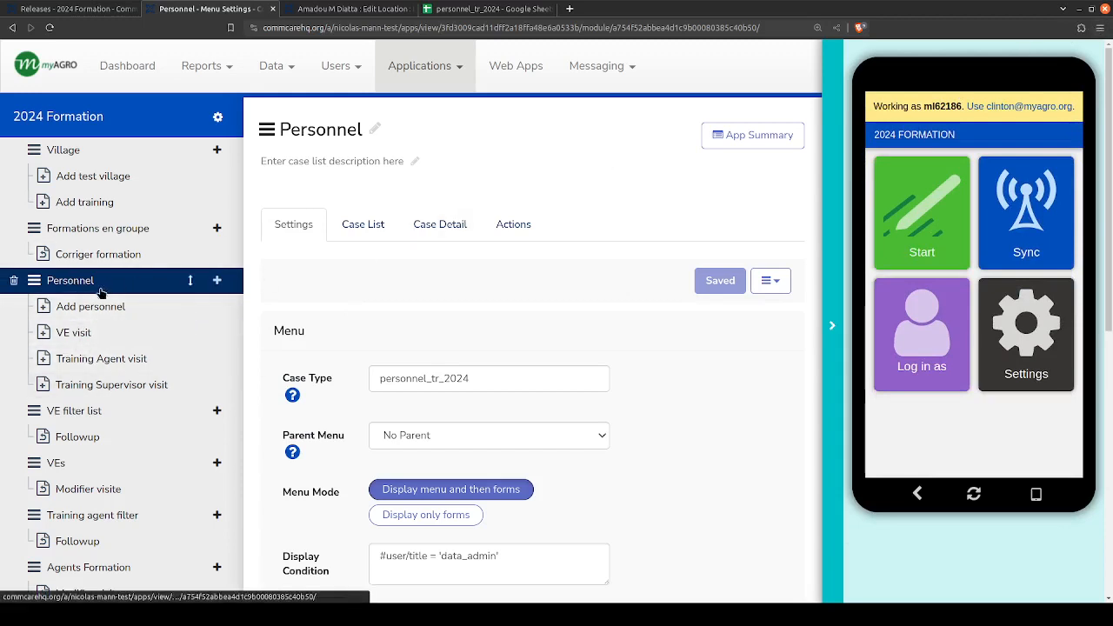
click(217, 281)
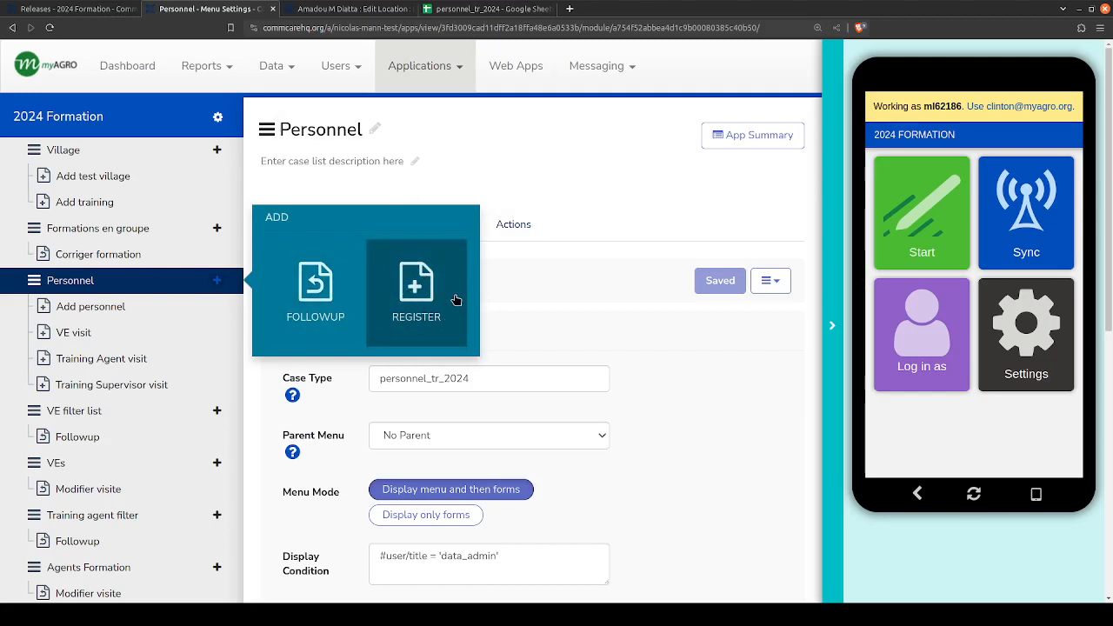
- Revisit the spreadsheet and the trainer's location page, and open the Add personnel form in CommCare HQ
click(486, 8)
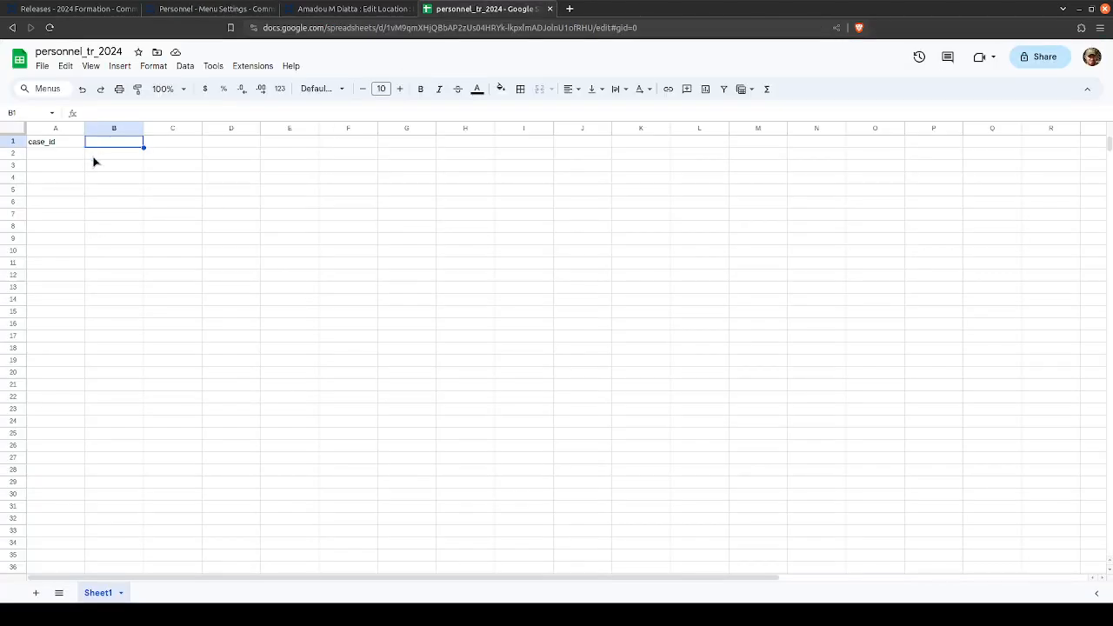
click(93, 157)
click(331, 9)
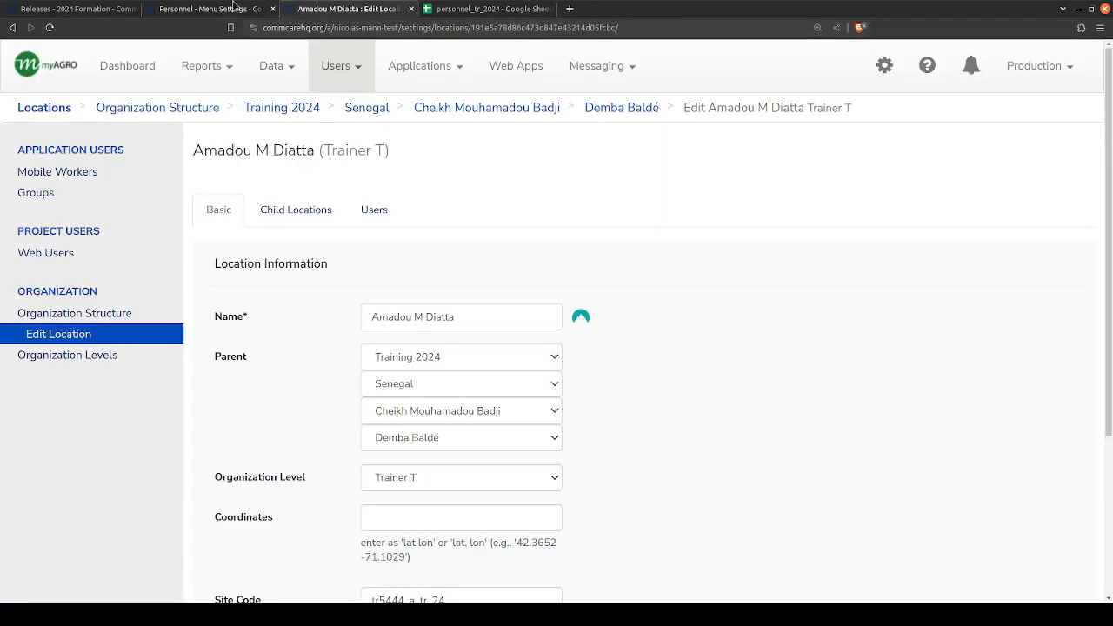
click(218, 9)
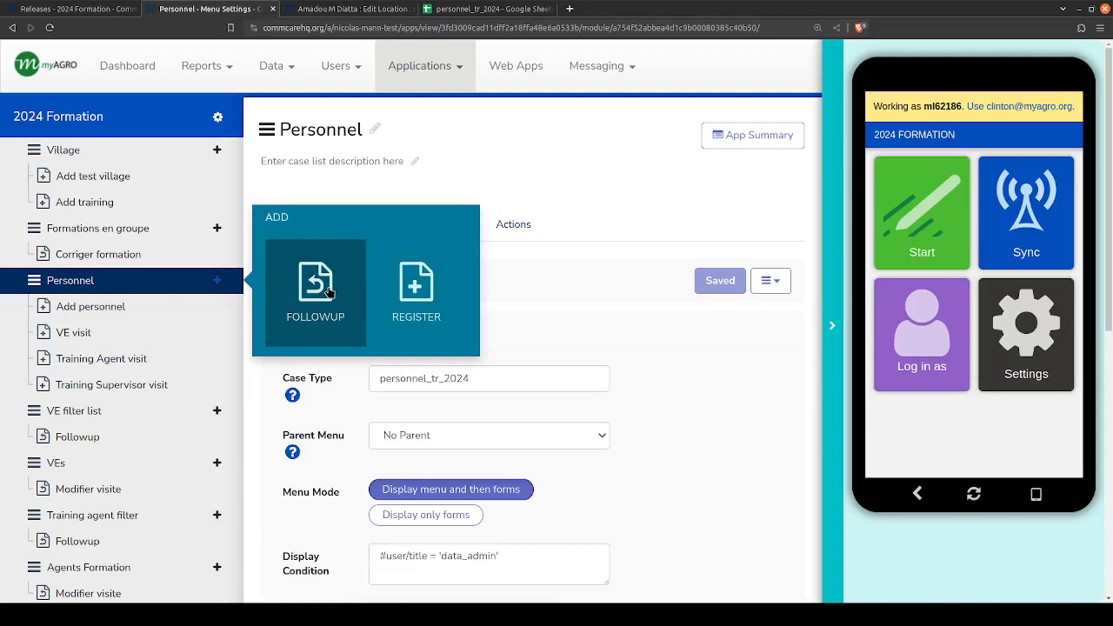
click(217, 309)
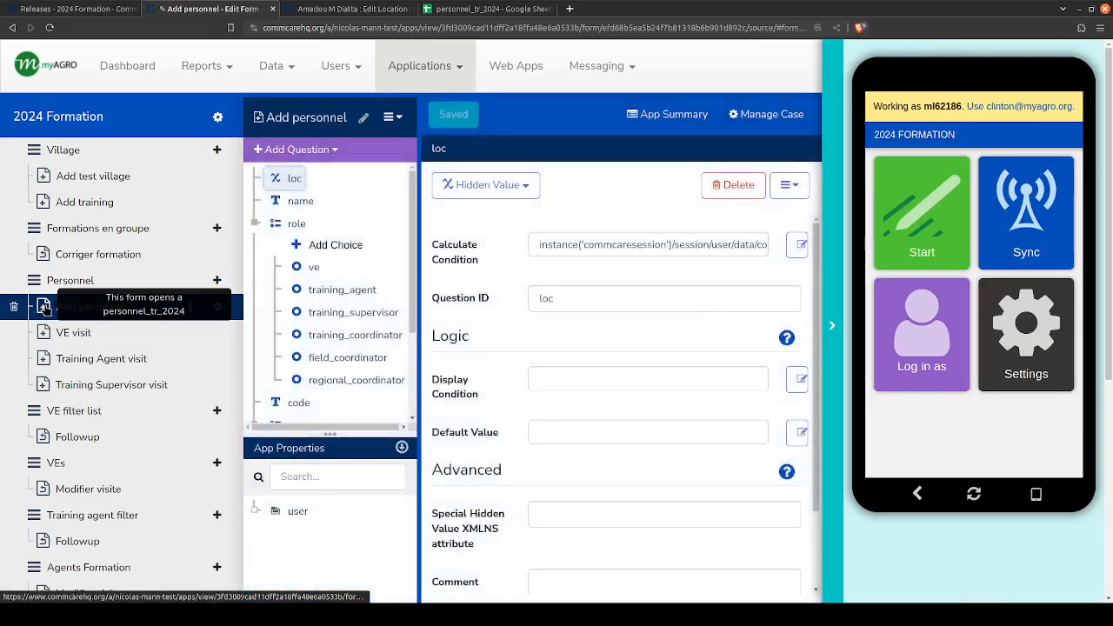
- Add a new registration form to the Personnel menu
click(217, 280)
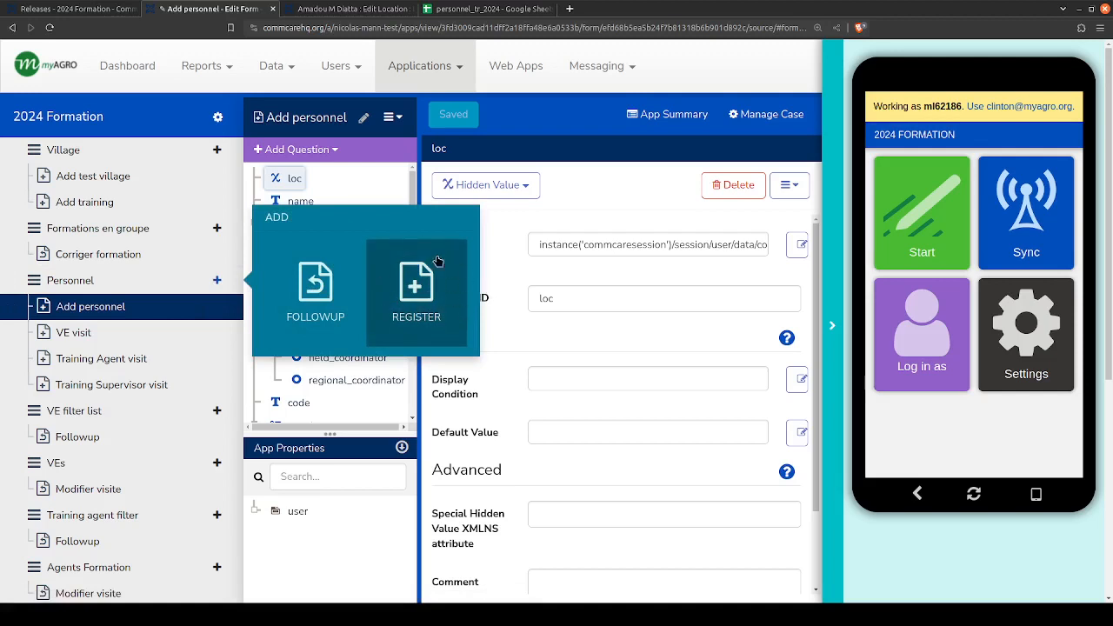
click(399, 289)
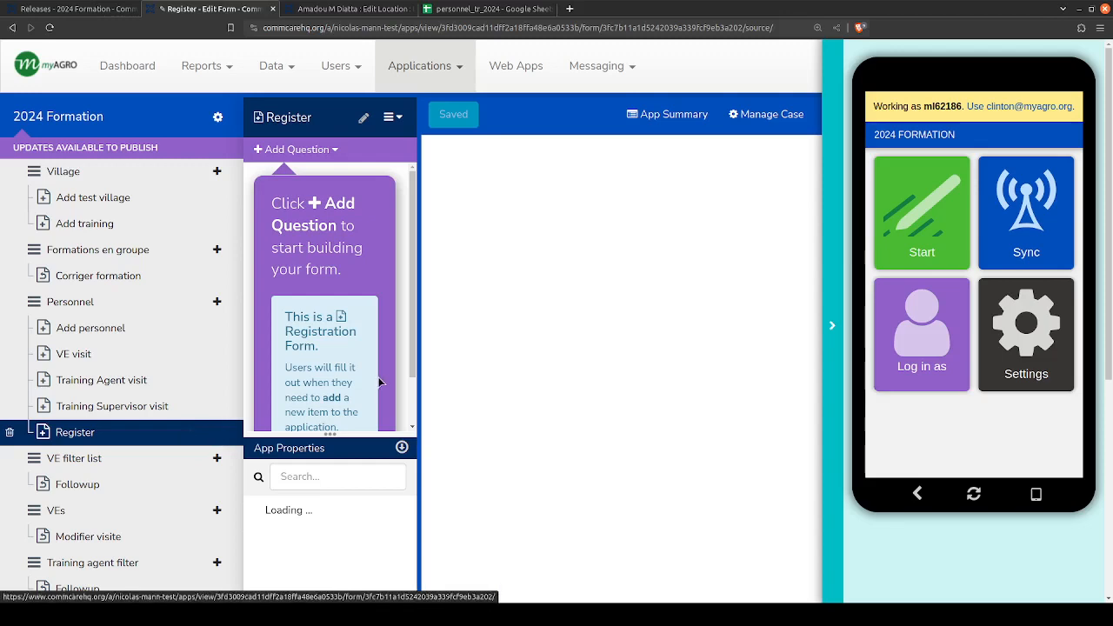
drag(418, 346, 519, 295)
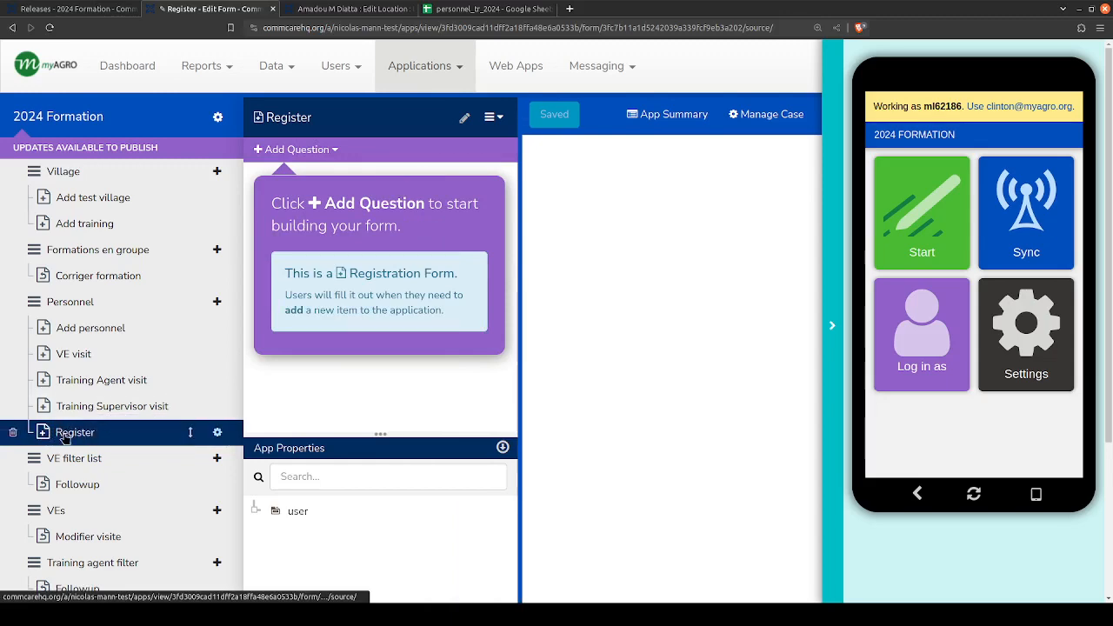
- Delete the new, empty Register form from the Personnel menu
click(511, 7)
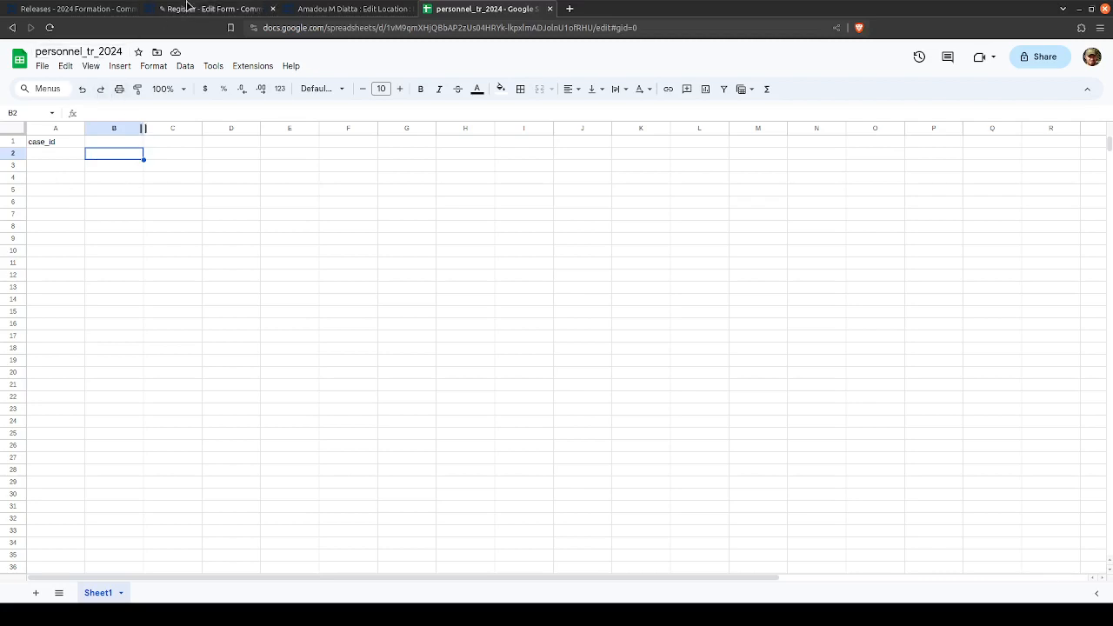
click(91, 8)
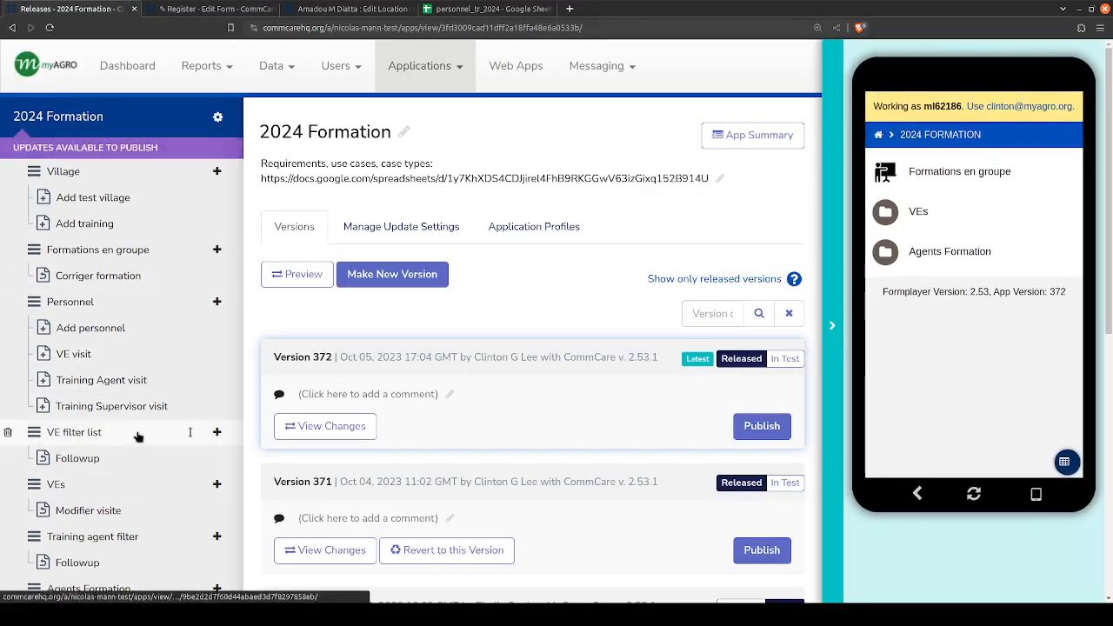
click(315, 8)
click(204, 7)
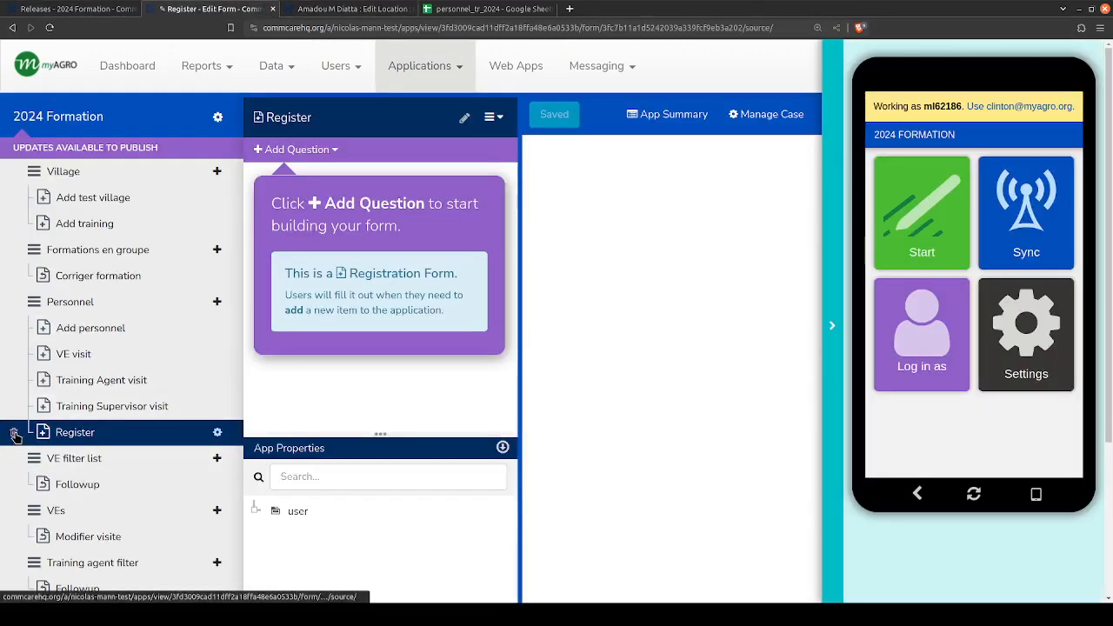
click(14, 433)
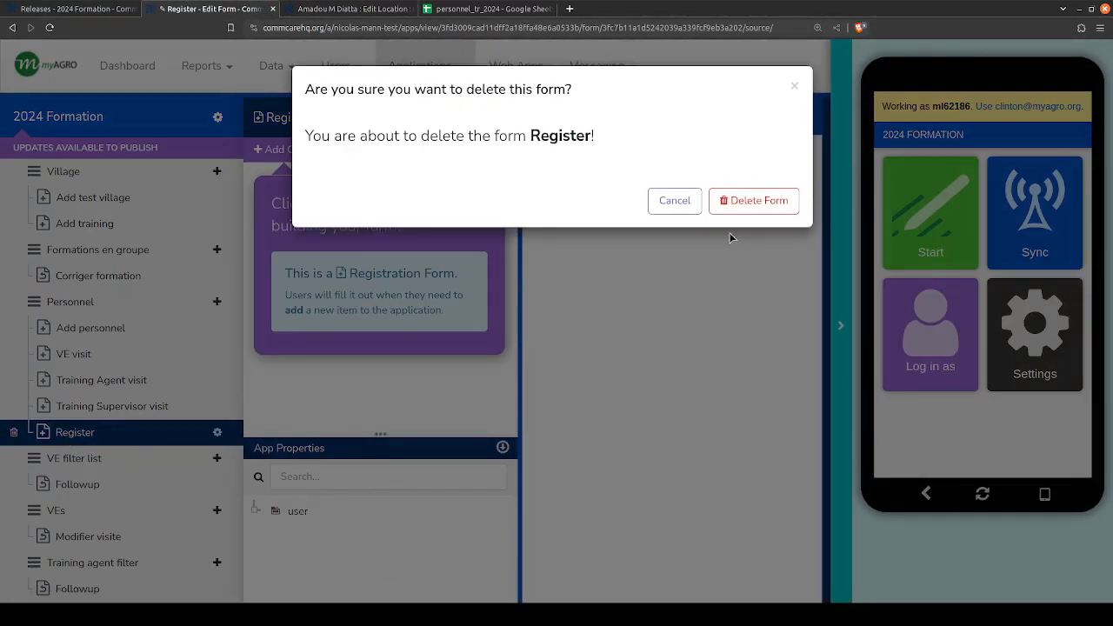
click(746, 201)
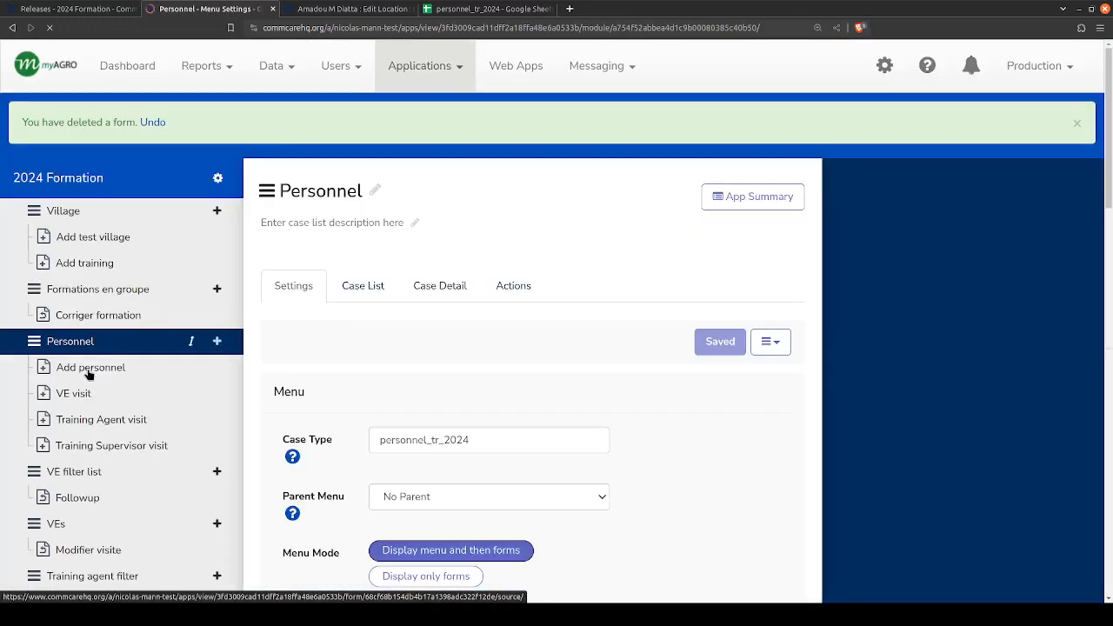
- Open the Add personnel form and try the form name Register in its details, without saving
click(88, 368)
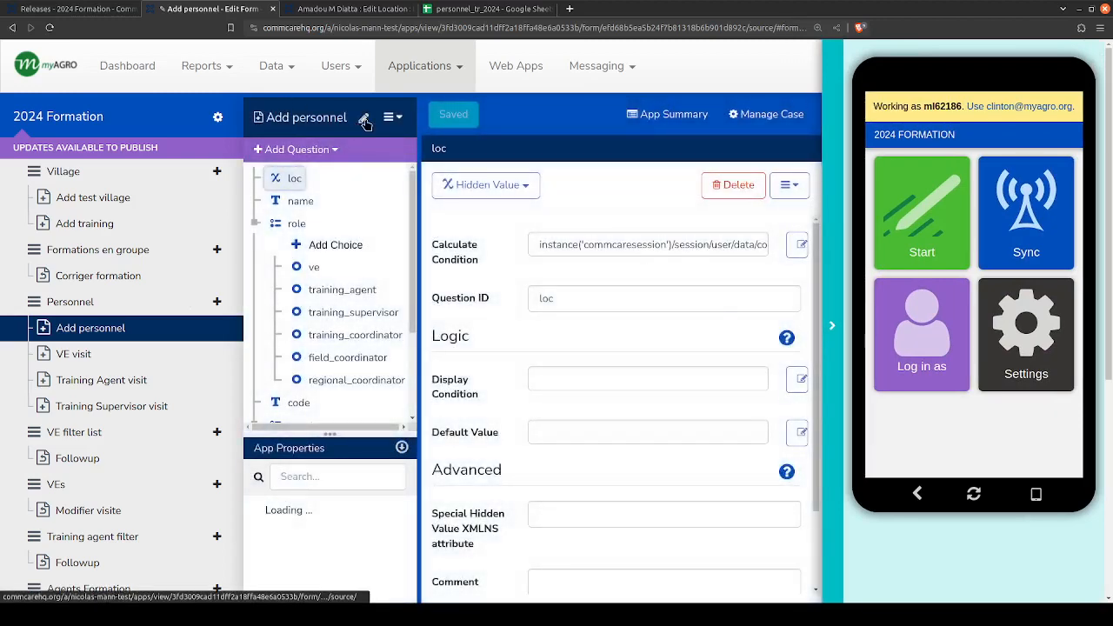
click(364, 121)
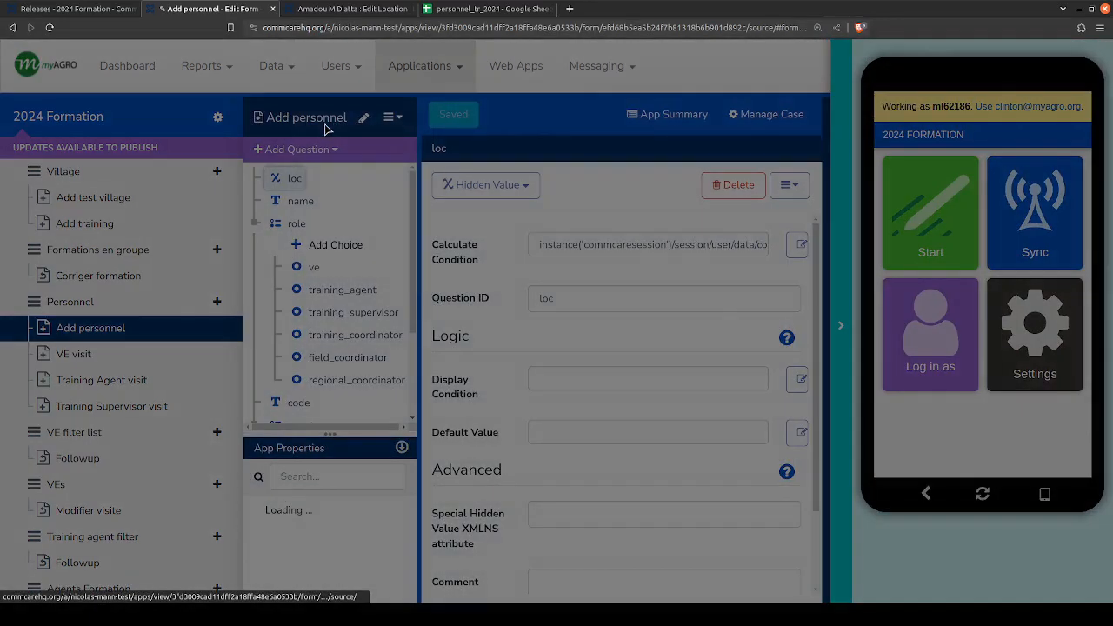
triple_click(437, 138)
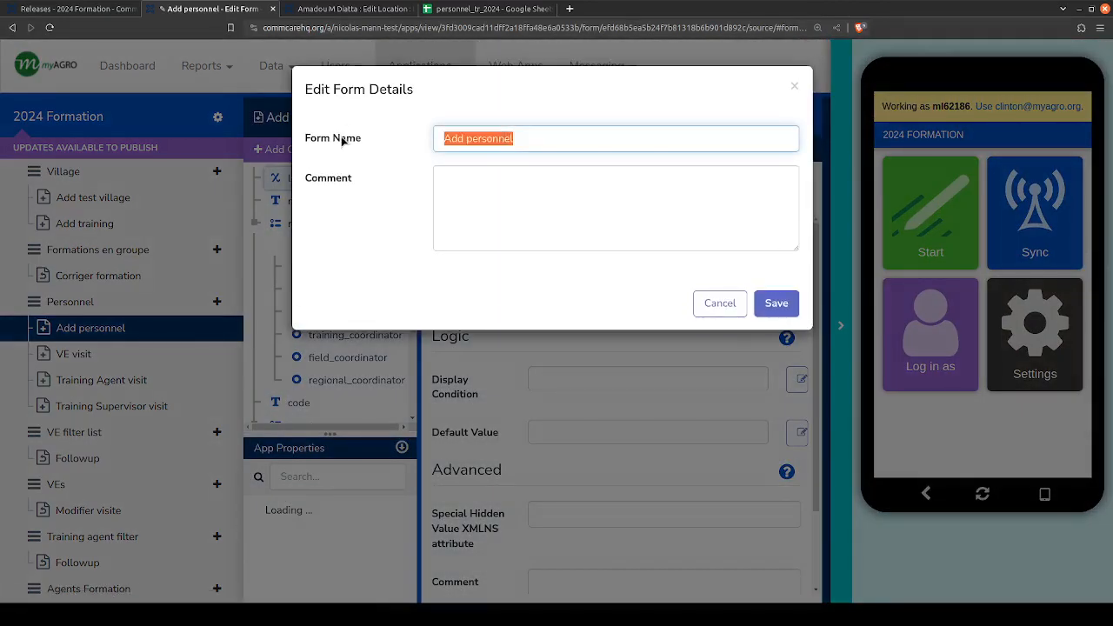
text(Register)
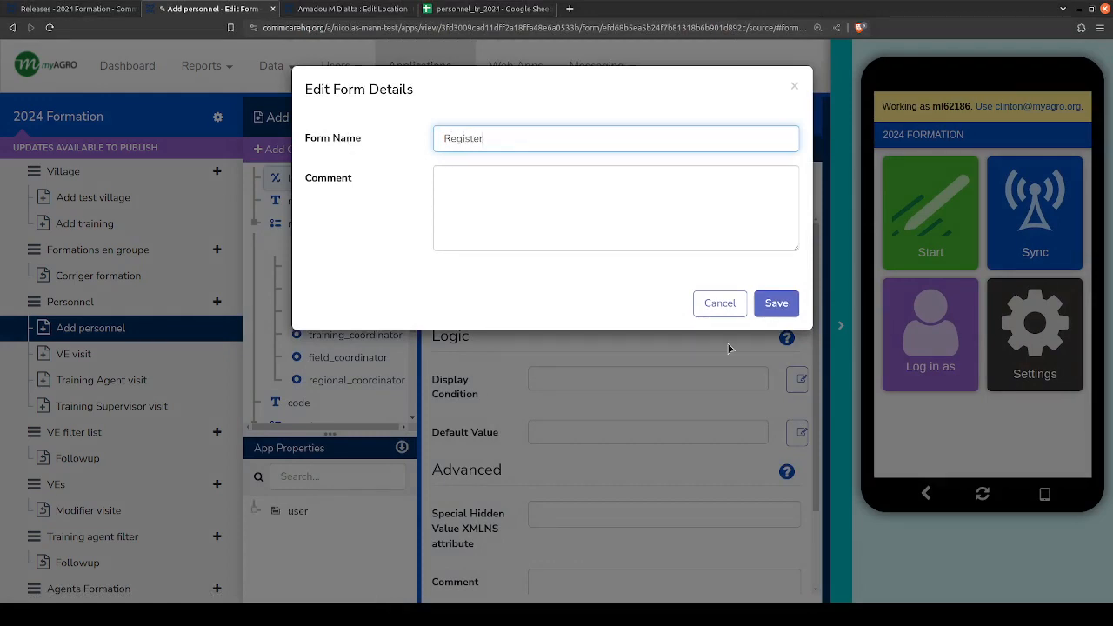
click(728, 311)
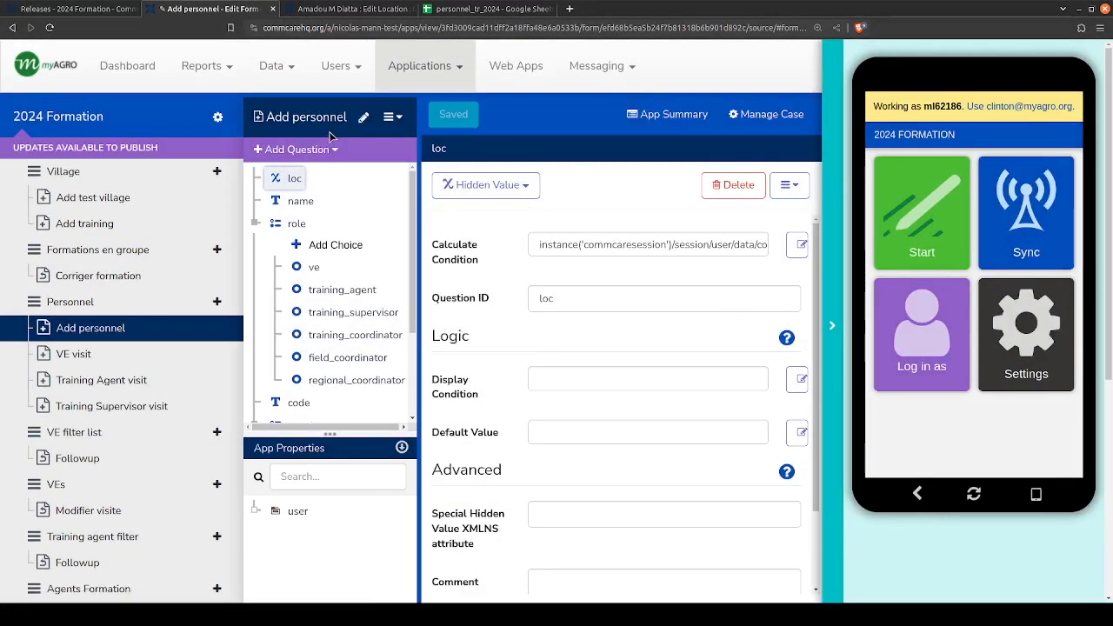
- Widen the Add personnel form's question list, and examine the name and role questions and the available question types
drag(418, 221, 547, 221)
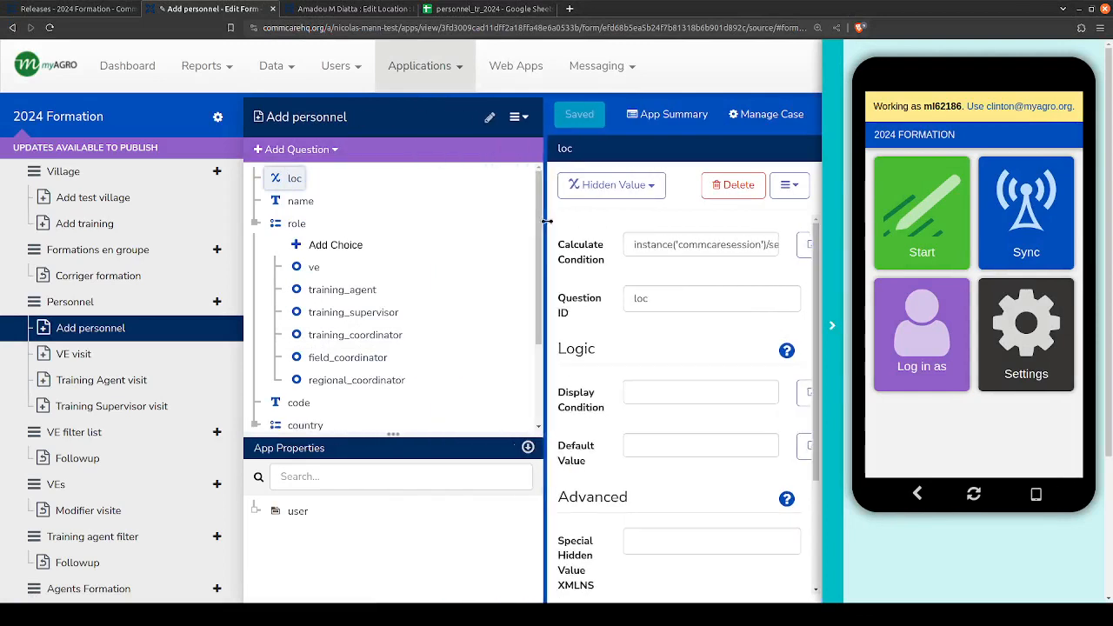
click(304, 202)
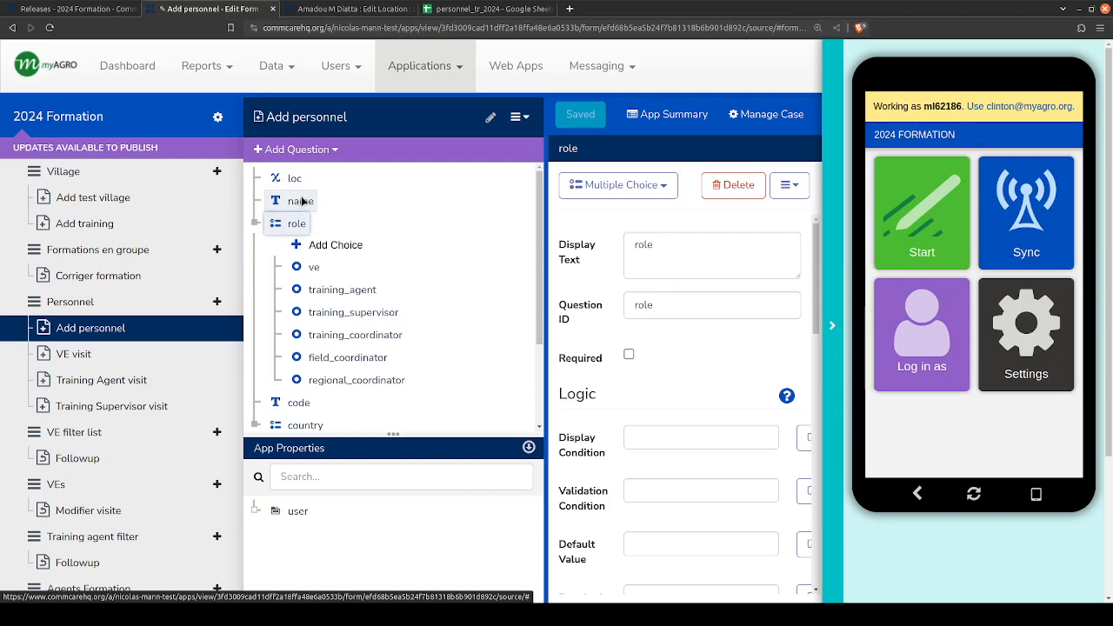
click(301, 201)
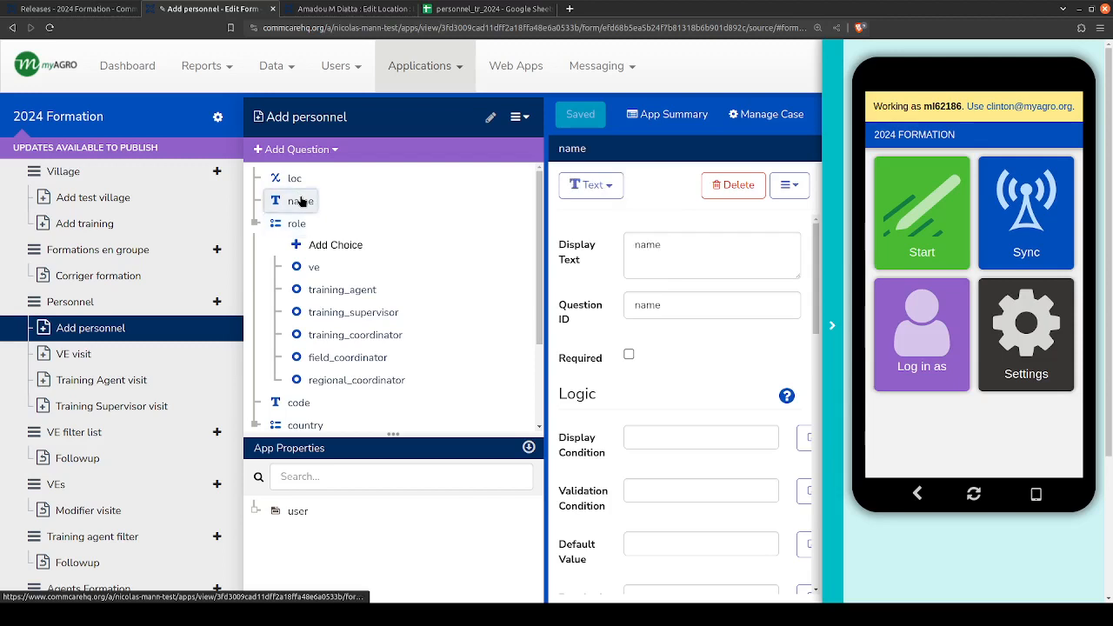
click(275, 224)
click(300, 202)
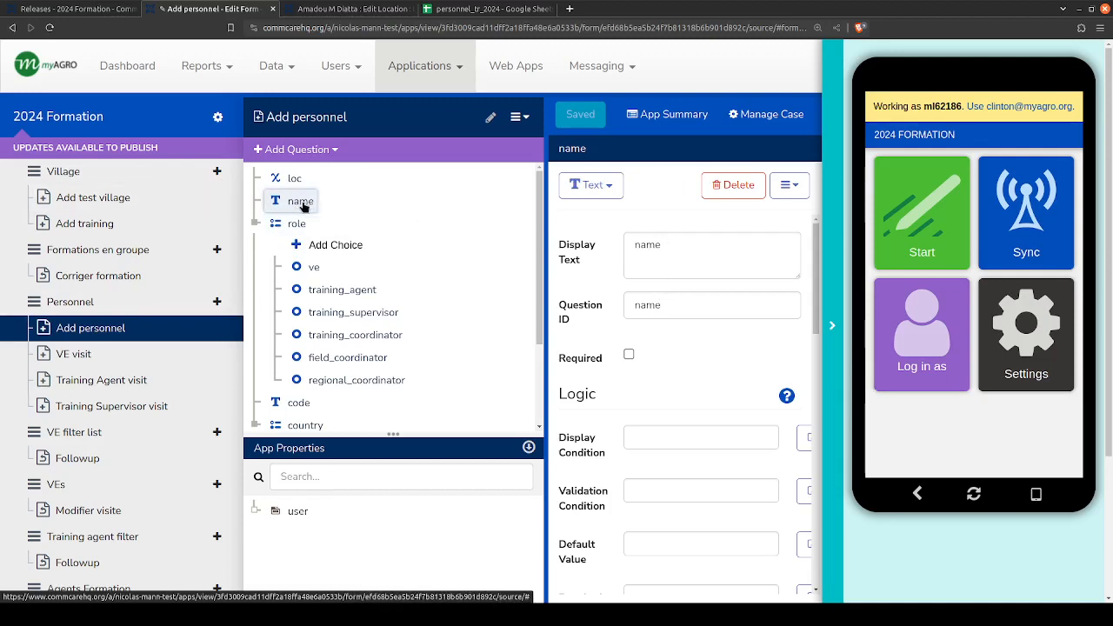
click(296, 148)
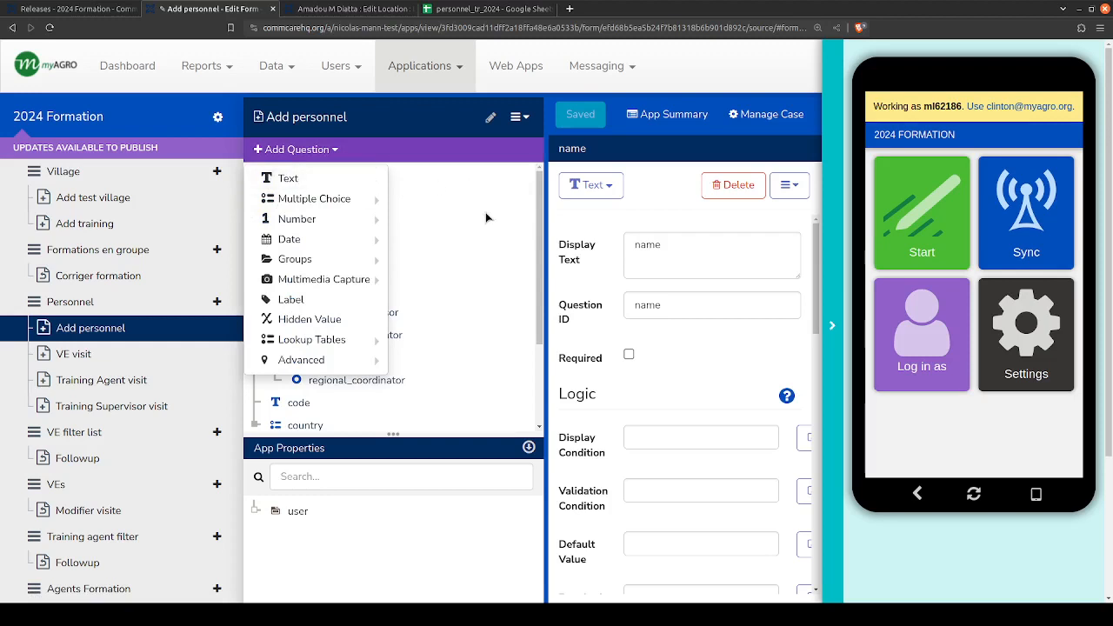
click(482, 215)
click(298, 224)
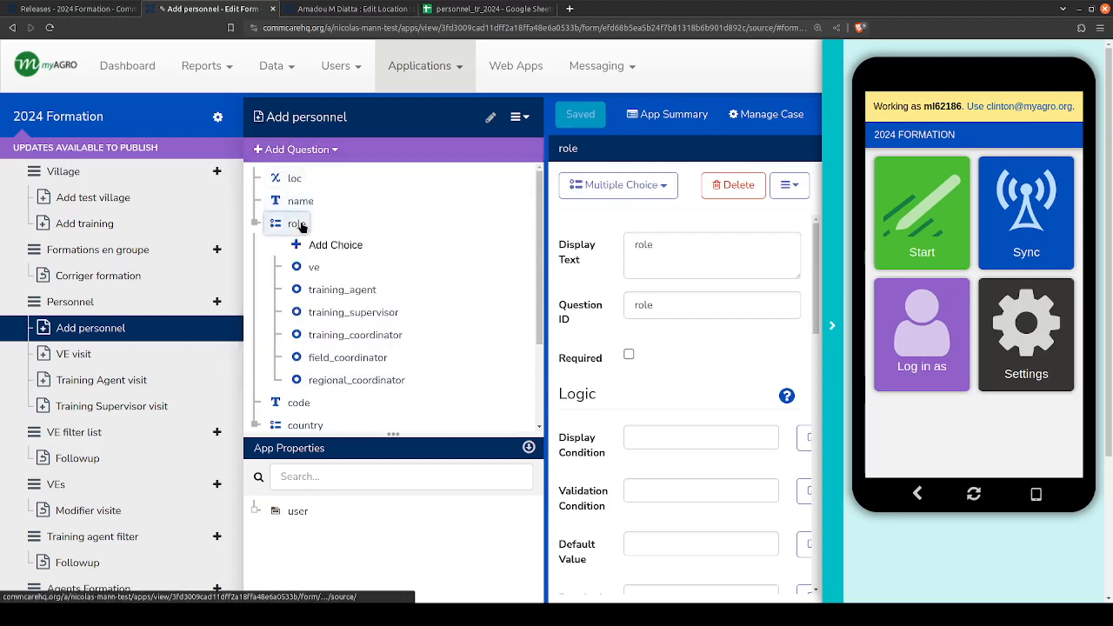
double_click(684, 243)
key(Tab)
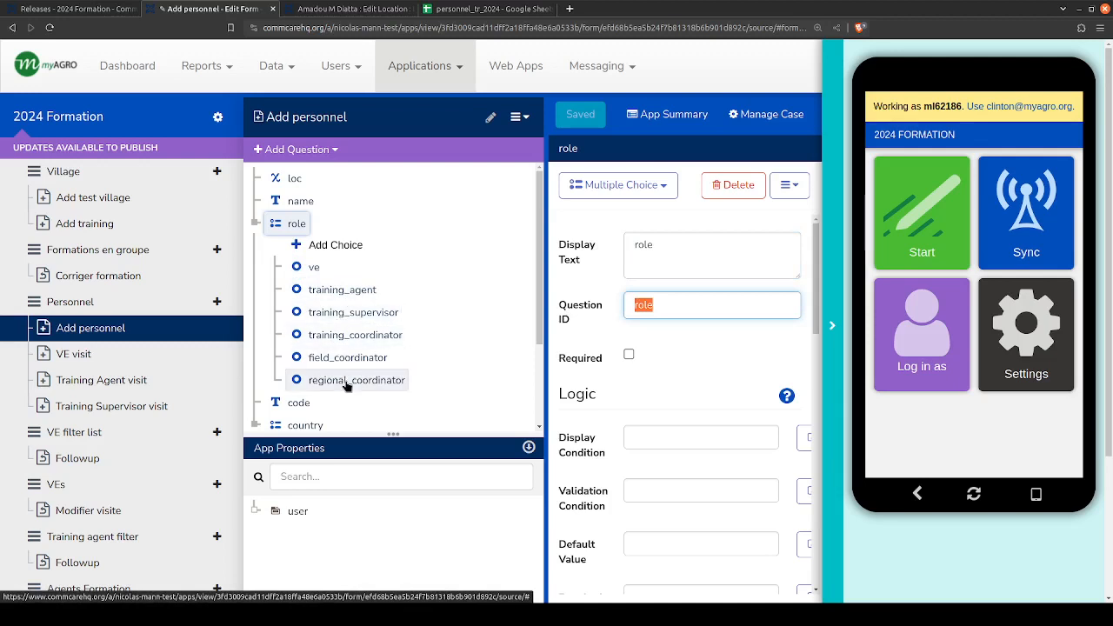
- Examine the code, country, zone and current_assignments questions of the Add personnel form
scroll(326, 365, down, 1)
scroll(318, 313, down, 1)
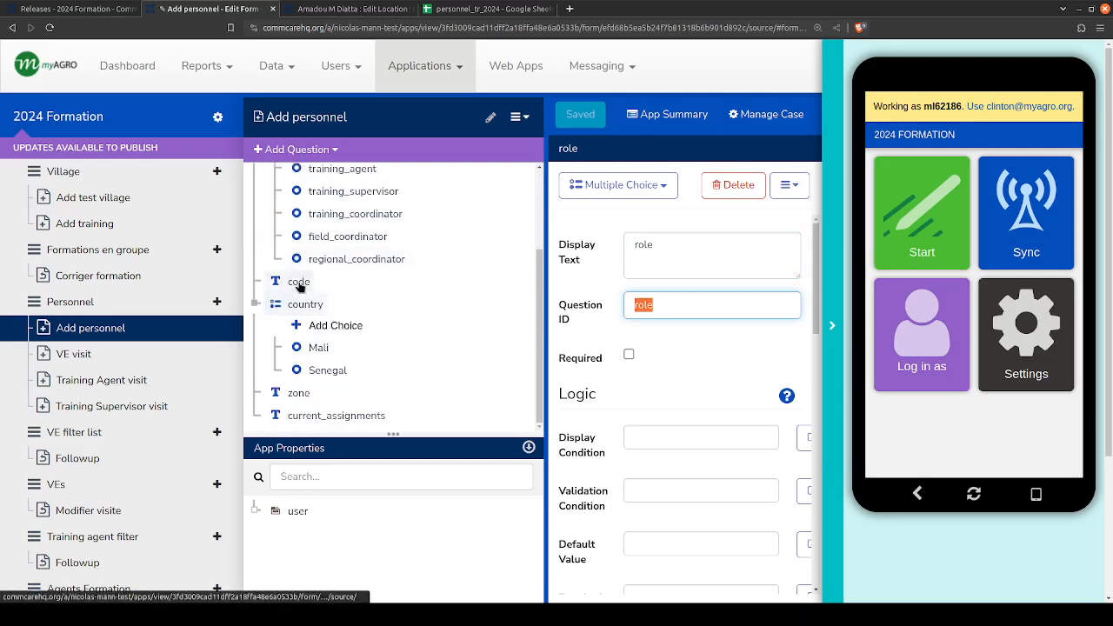
click(298, 284)
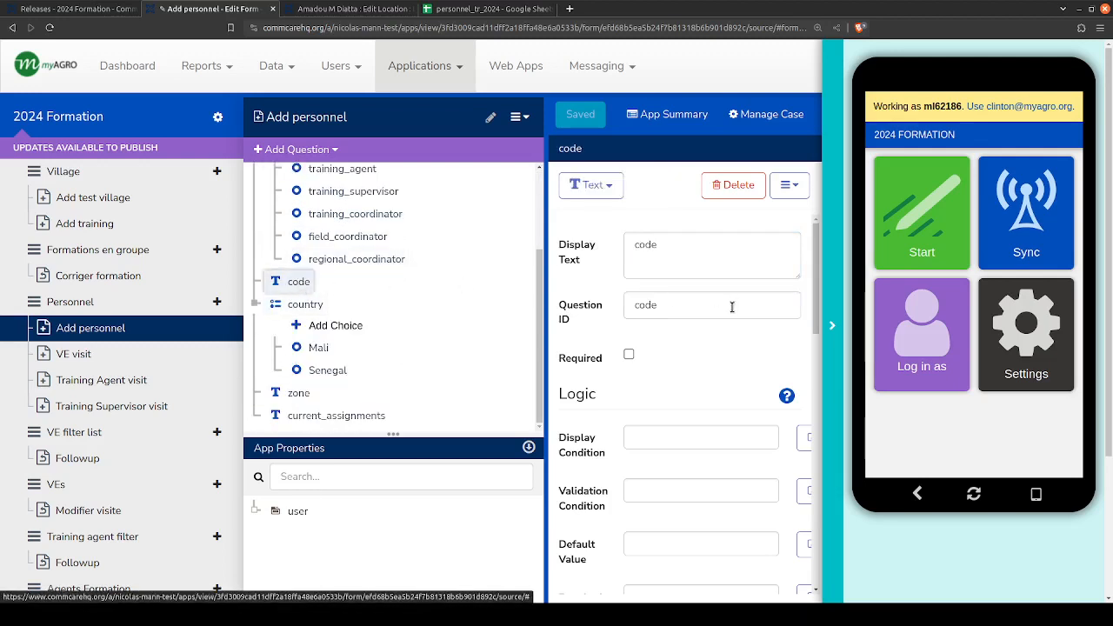
double_click(669, 306)
scroll(300, 252, up, 1)
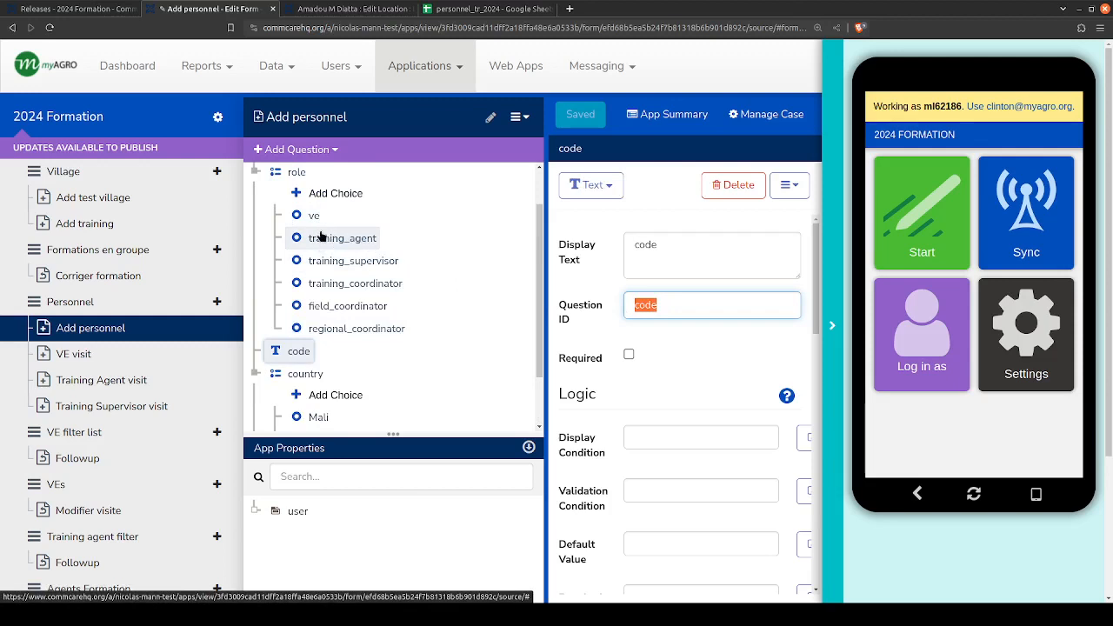
scroll(331, 313, down, 1)
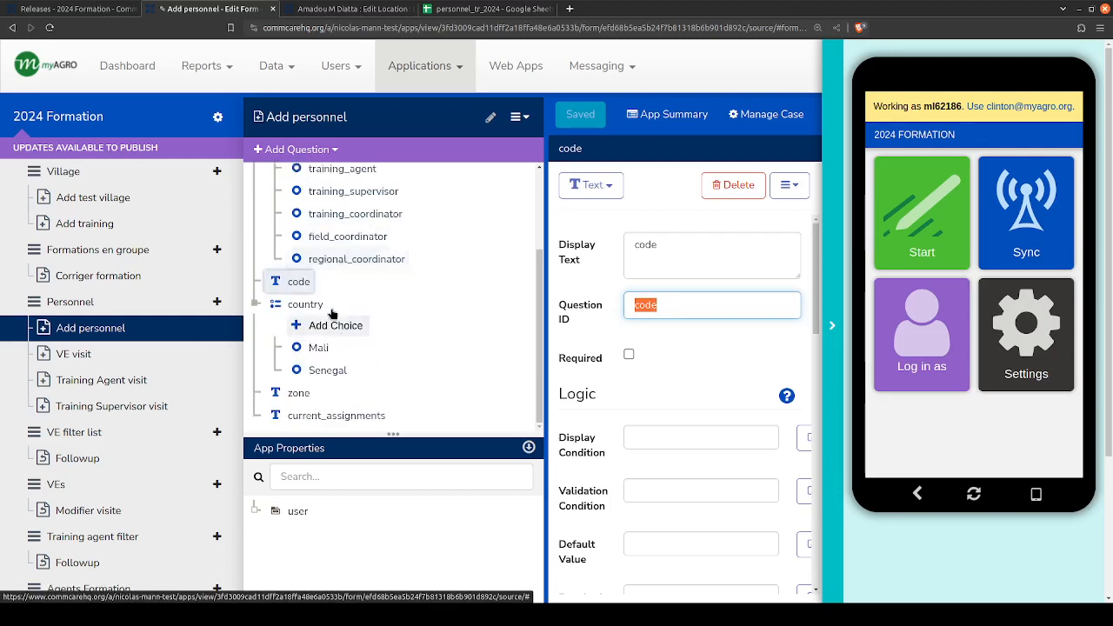
click(313, 310)
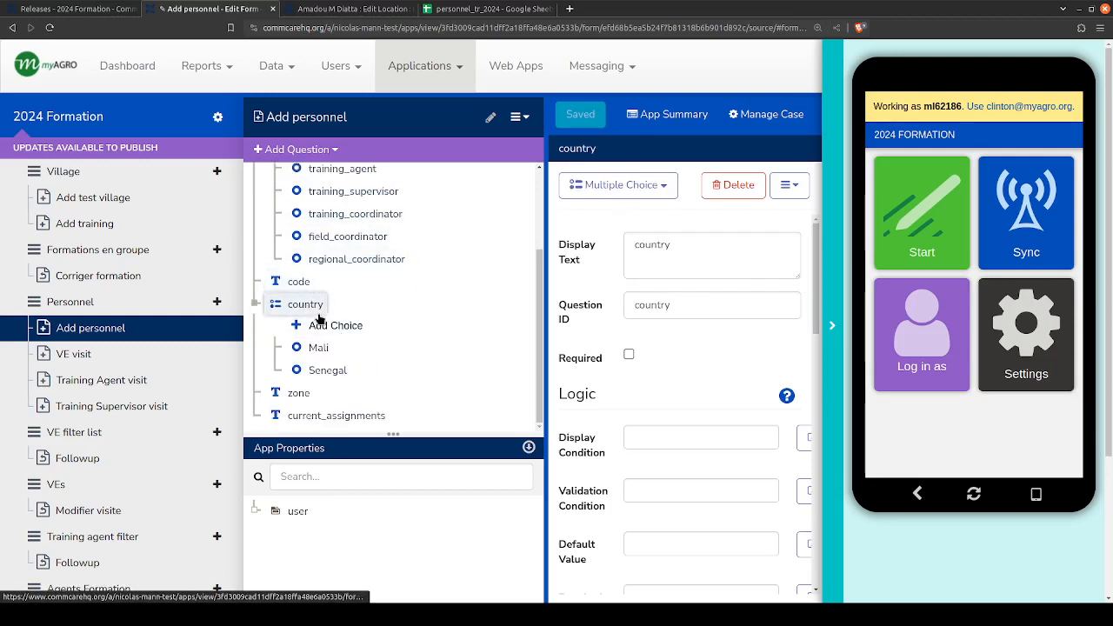
click(298, 396)
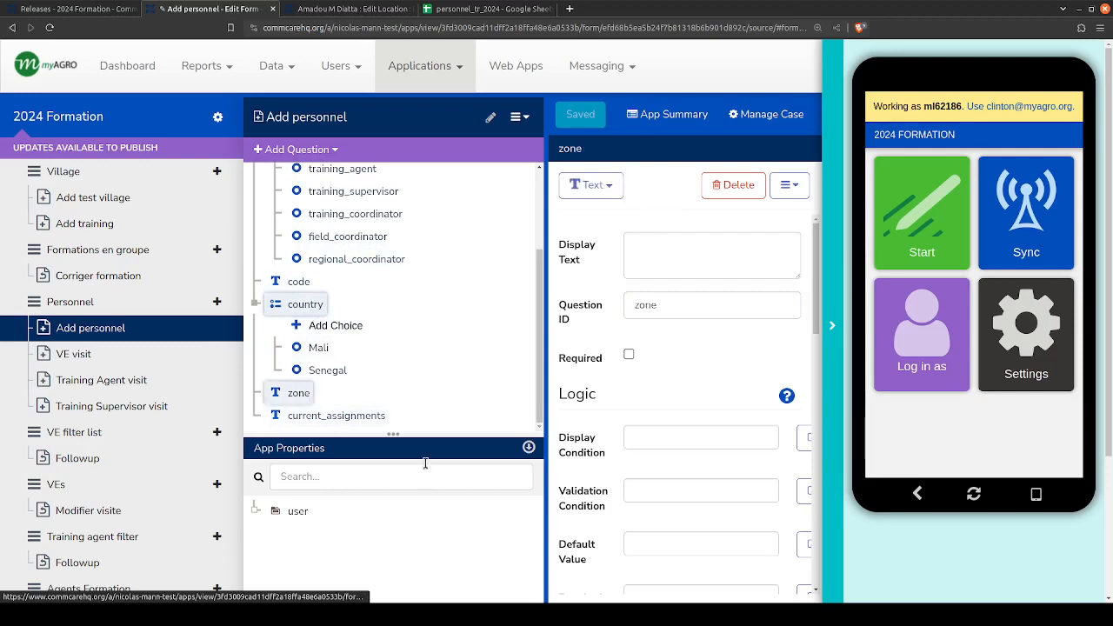
click(337, 418)
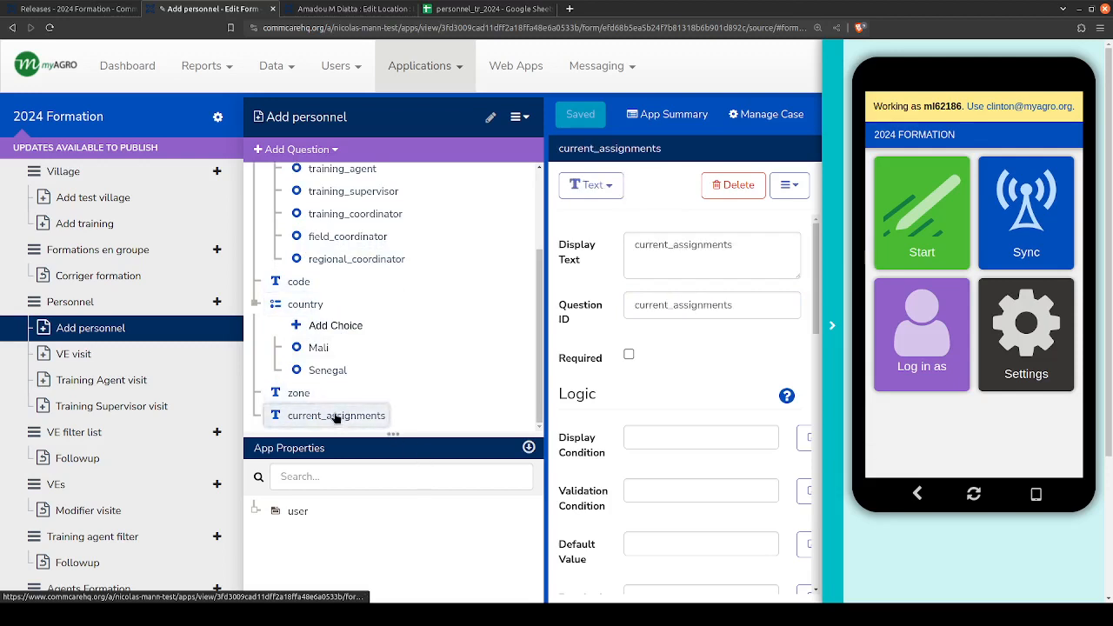
- Copy the name question's ID from the form into cell B1 of the personnel_tr_2024 Google Sheet
scroll(330, 323, up, 3)
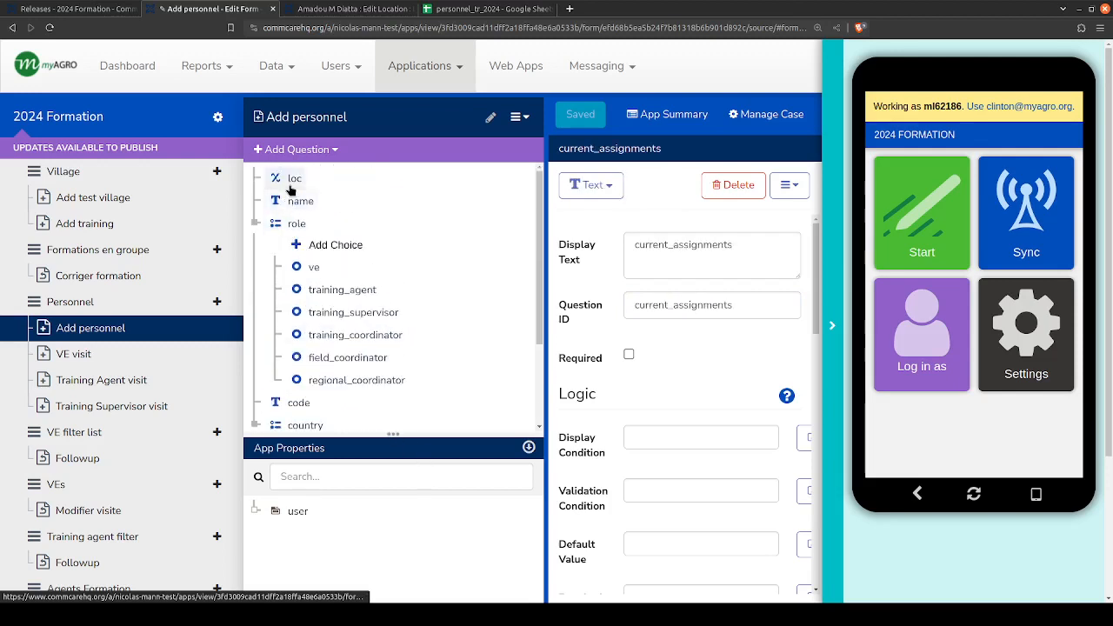
click(301, 201)
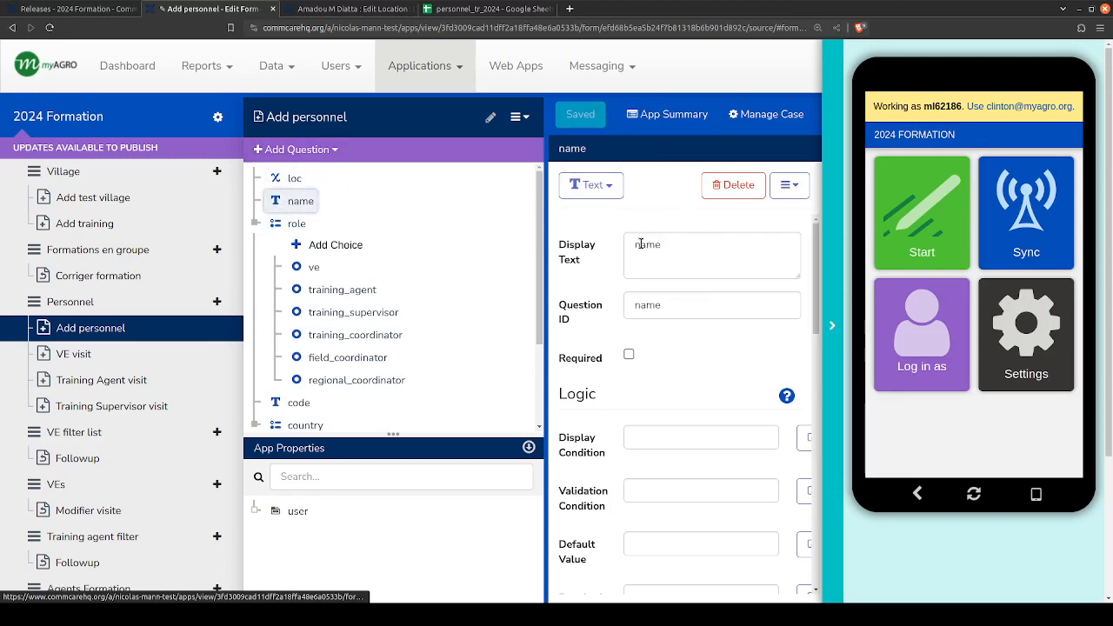
double_click(646, 305)
key(ctrl+c)
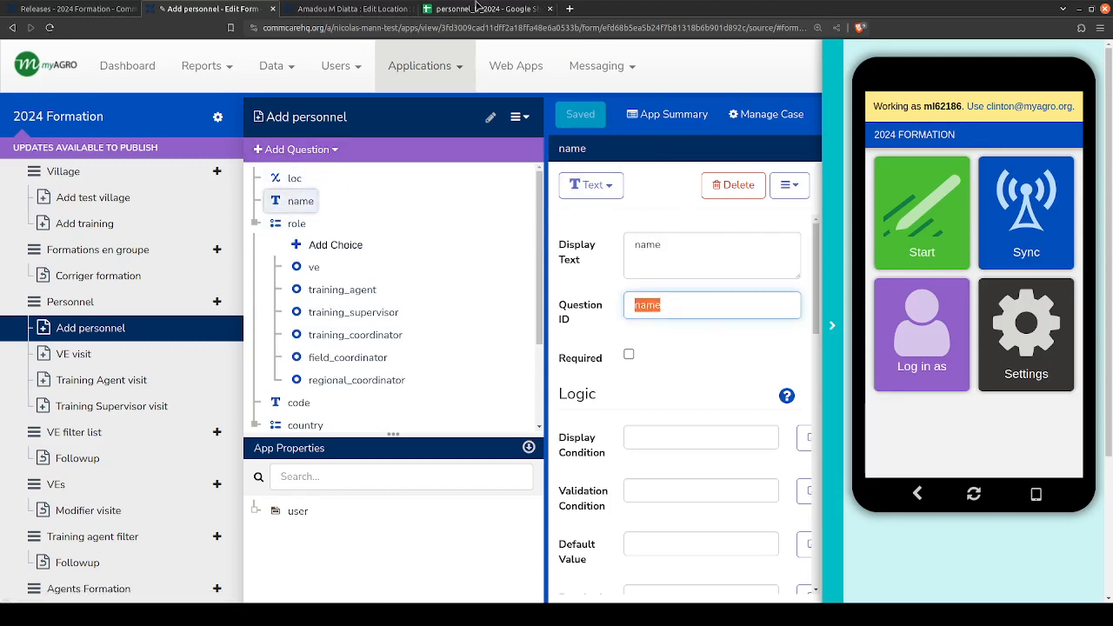
click(452, 8)
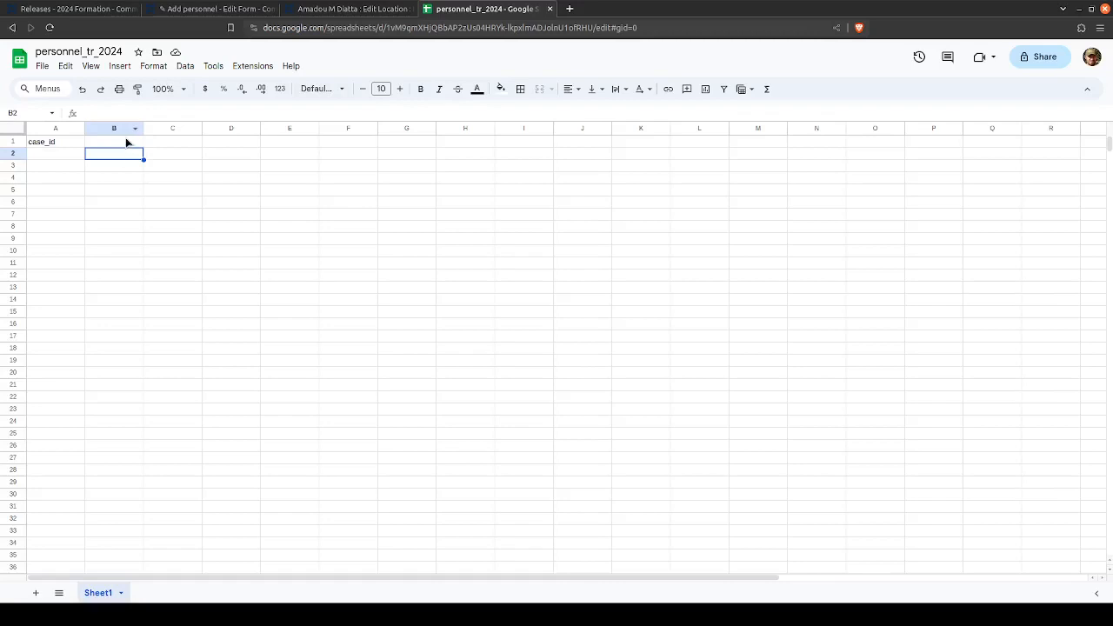
click(126, 141)
key(ctrl+v)
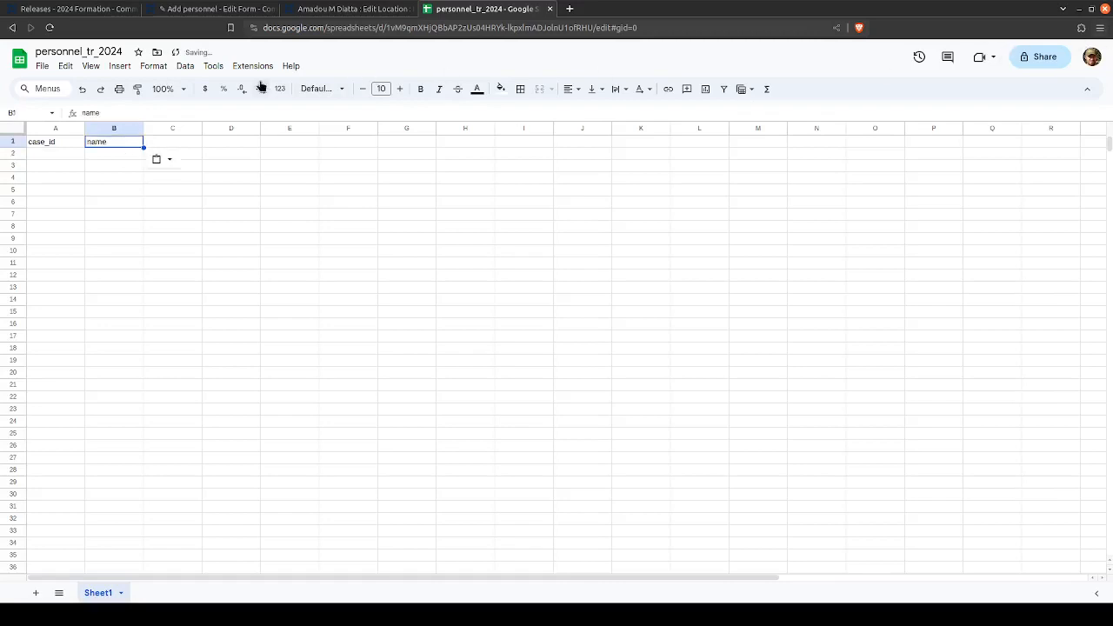
- Set the spreadsheet's zoom to 150%
click(181, 88)
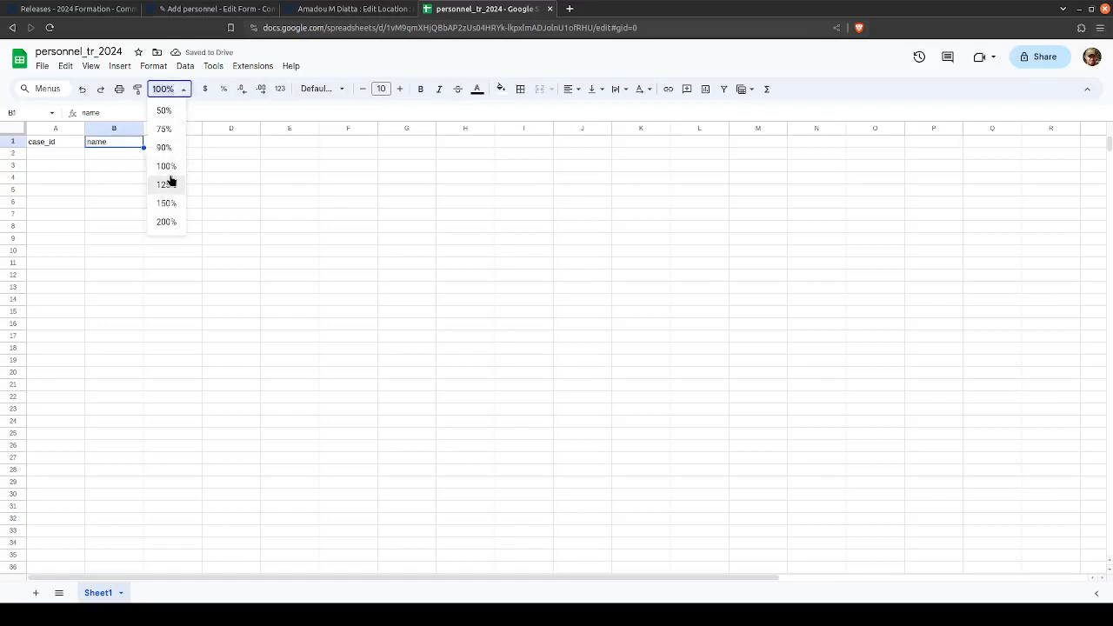
click(167, 184)
click(74, 9)
click(451, 11)
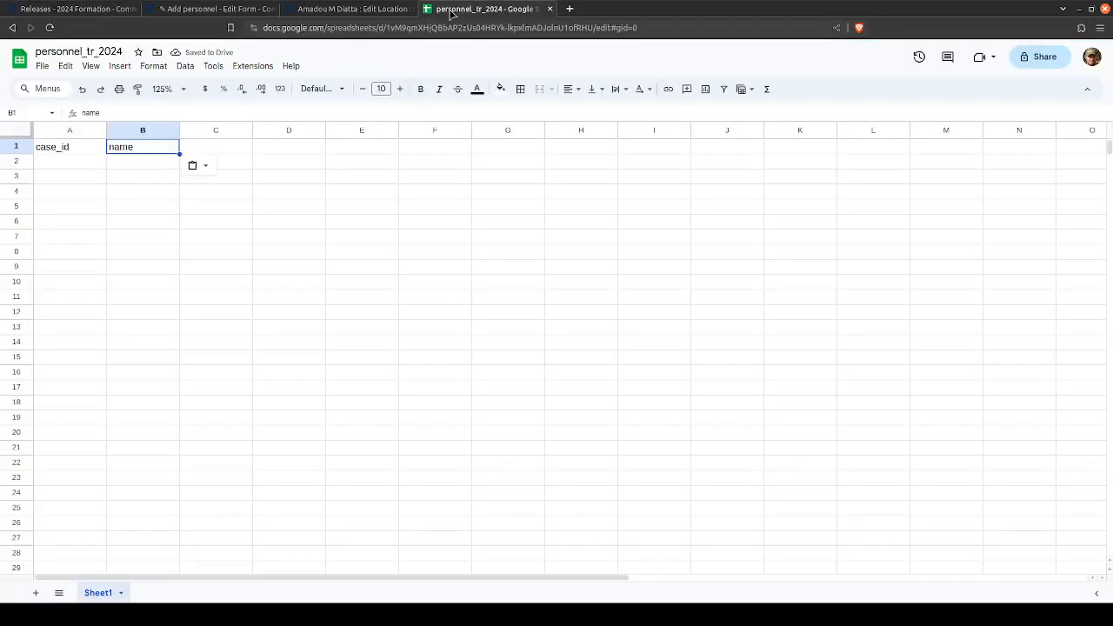
click(184, 90)
click(168, 202)
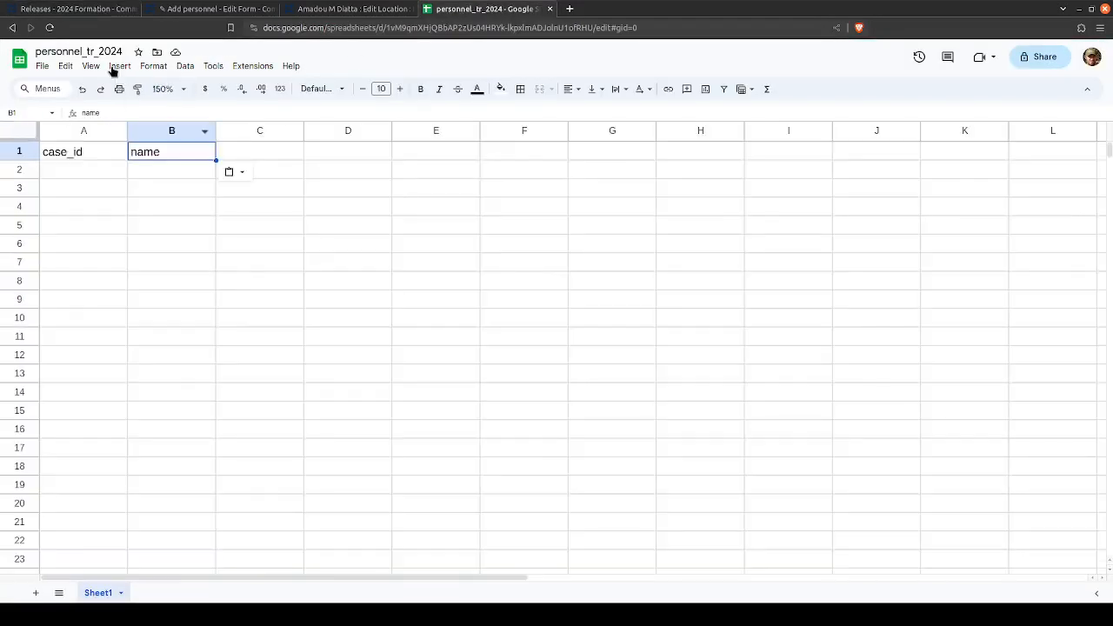
- Copy the role question's ID from the Add personnel form in CommCare HQ into cell C1 of the spreadsheet
click(57, 8)
click(209, 9)
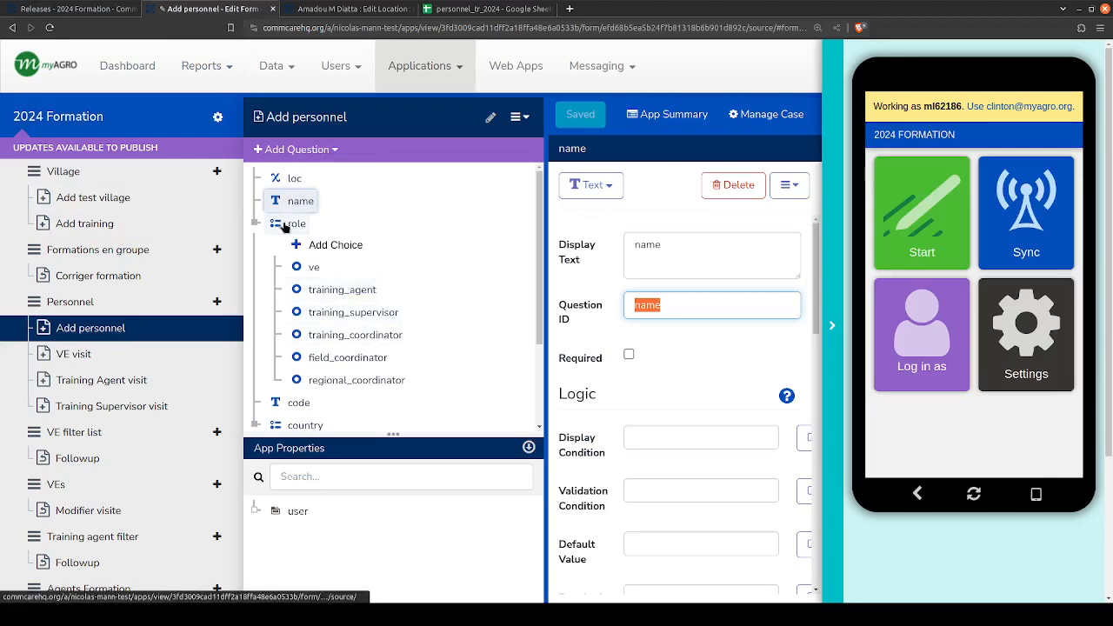
double_click(642, 303)
key(ctrl+c)
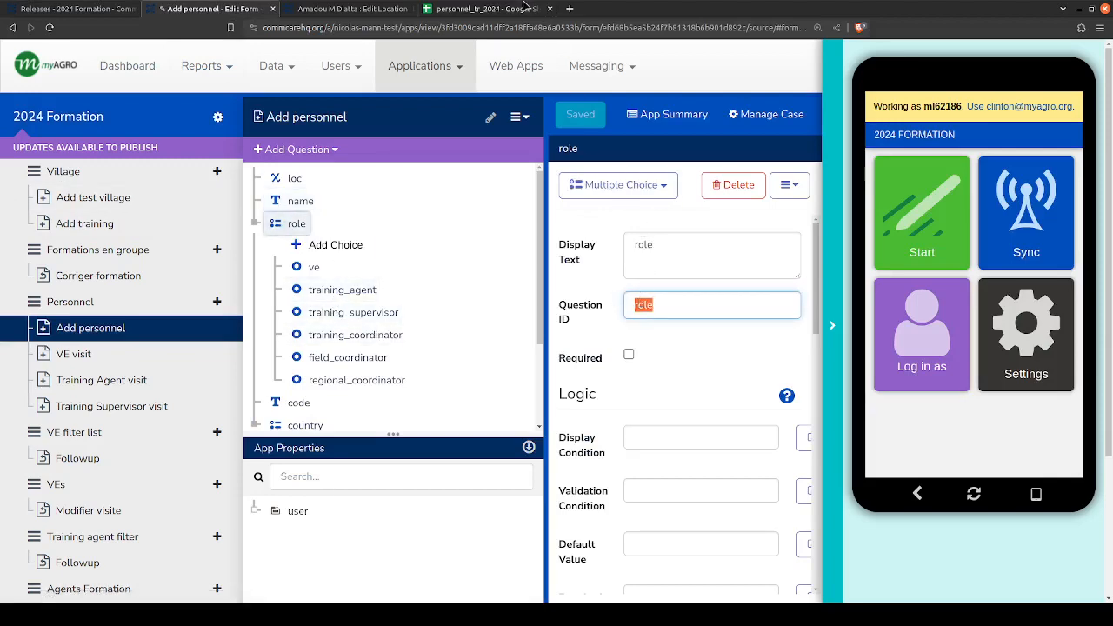
click(522, 8)
click(231, 154)
key(ctrl+v)
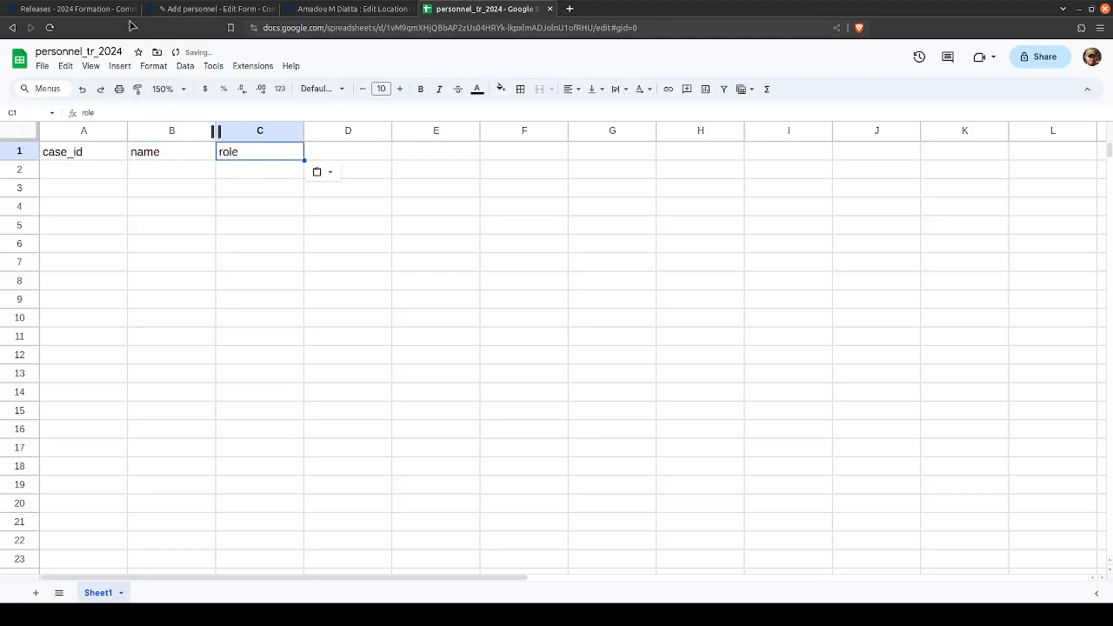
- Copy the code question's ID from the Add personnel form into cell D1 of the spreadsheet
click(81, 10)
click(213, 8)
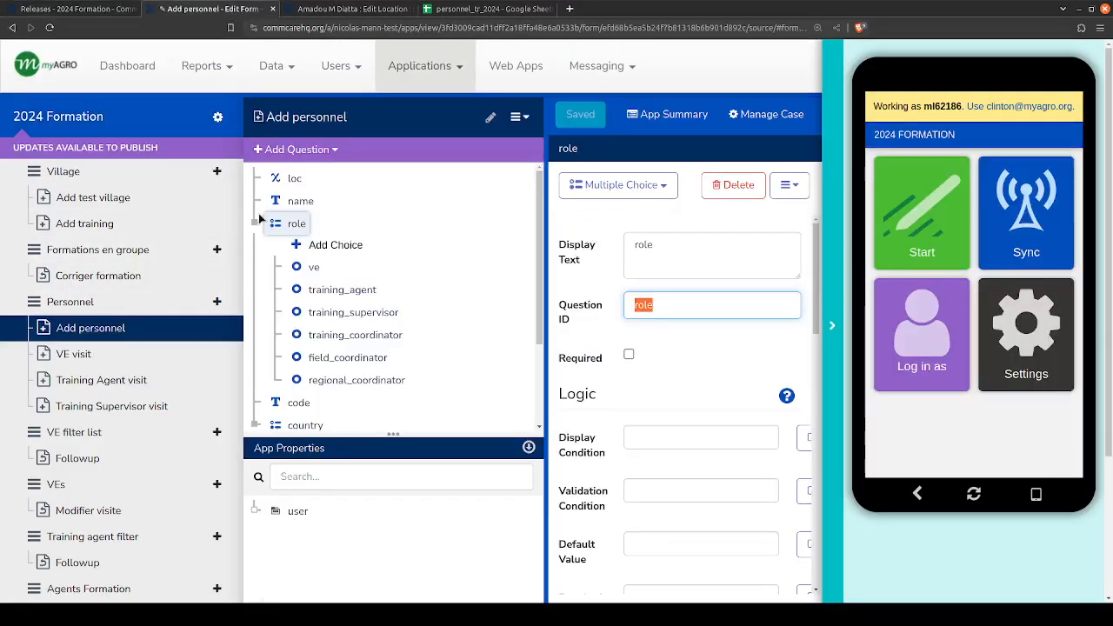
scroll(283, 339, down, 1)
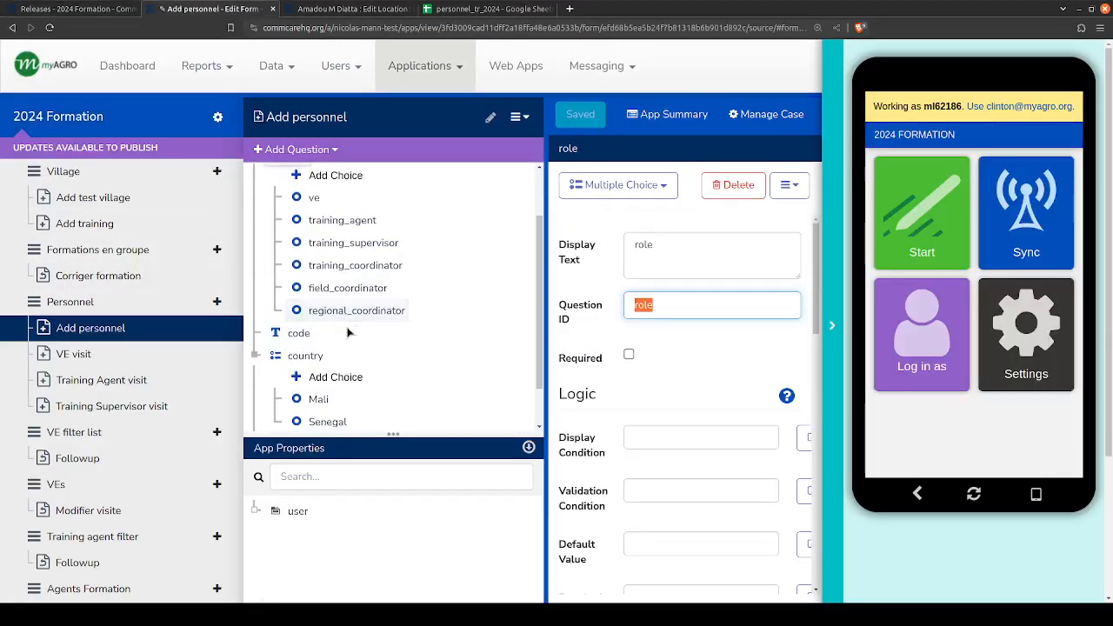
click(643, 306)
click(298, 333)
double_click(643, 305)
key(ctrl+c)
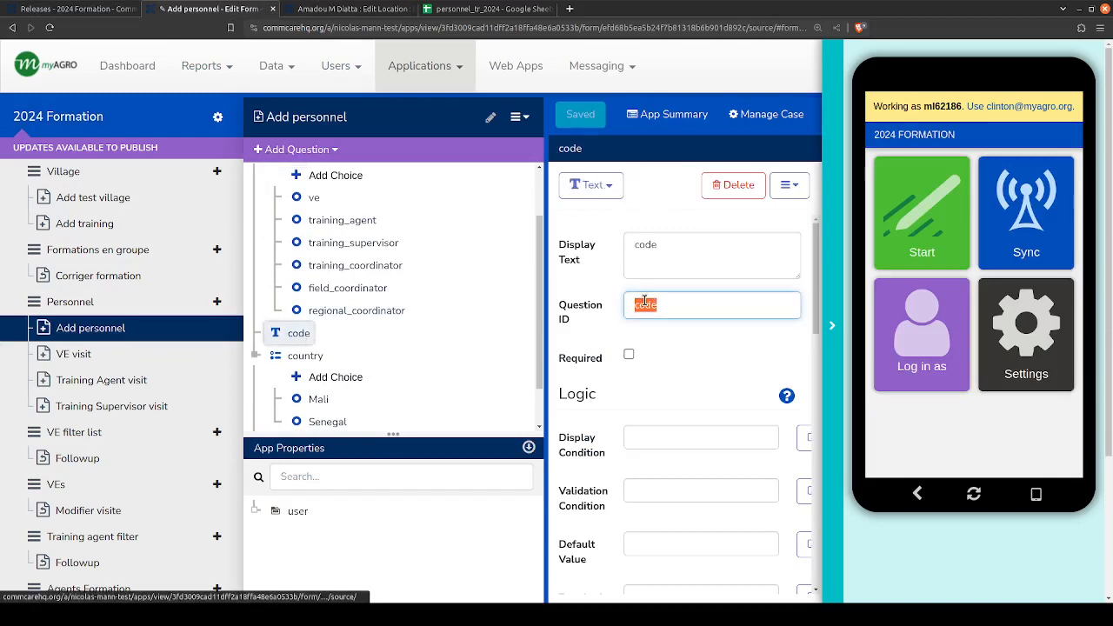
click(491, 9)
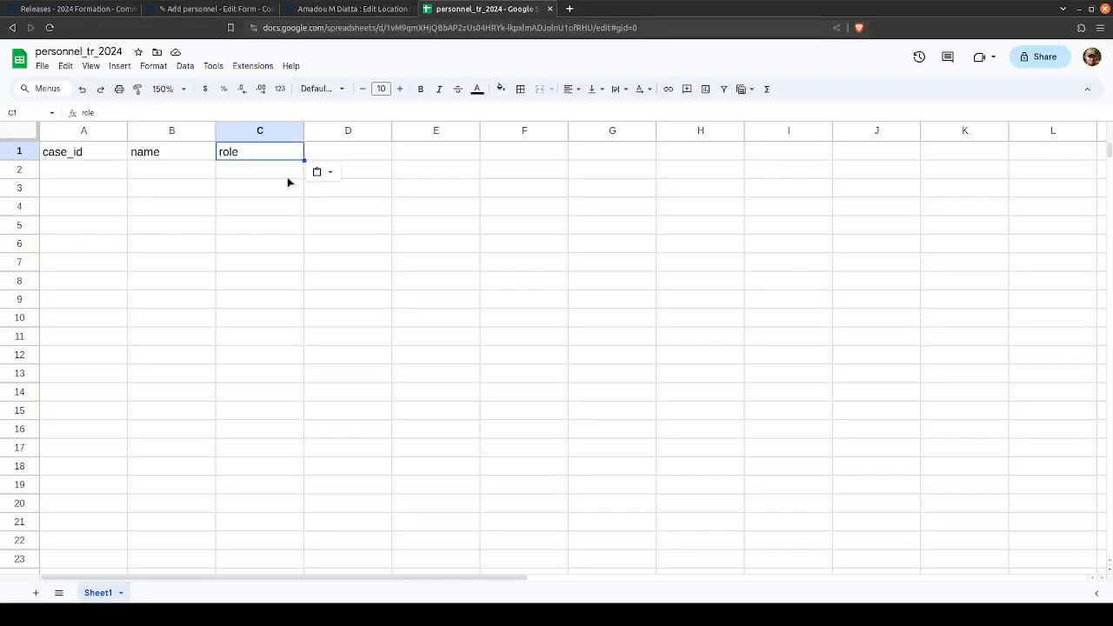
click(332, 160)
key(ctrl+v)
- Copy the country question's ID from the Add personnel form into cell E1 of the spreadsheet
click(209, 9)
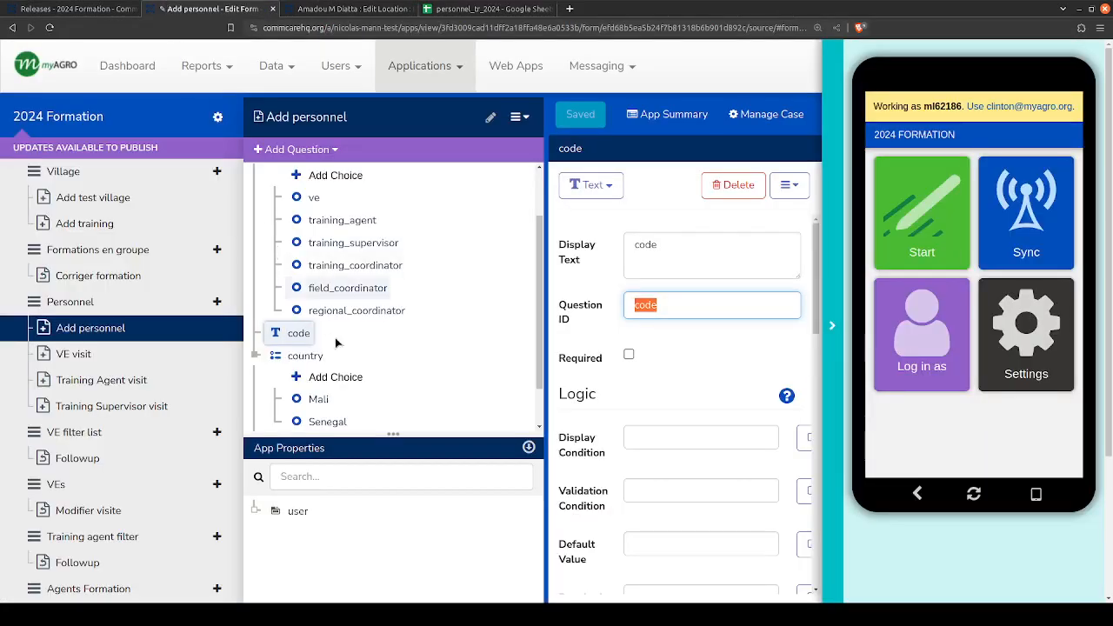
scroll(300, 306, down, 1)
click(300, 304)
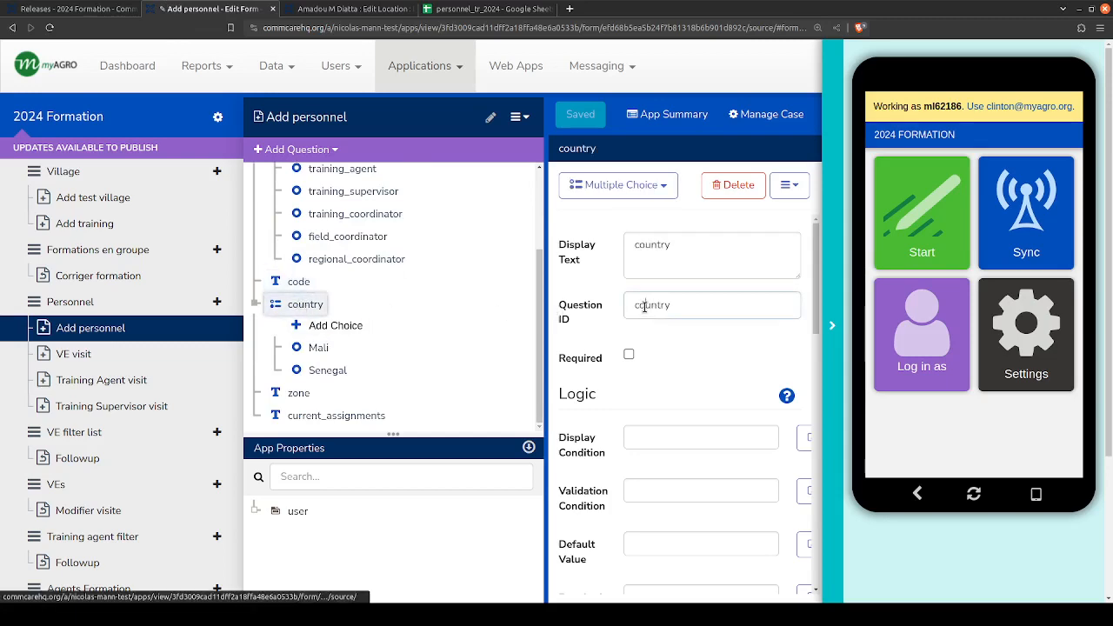
double_click(651, 305)
key(ctrl+c)
click(491, 9)
click(429, 157)
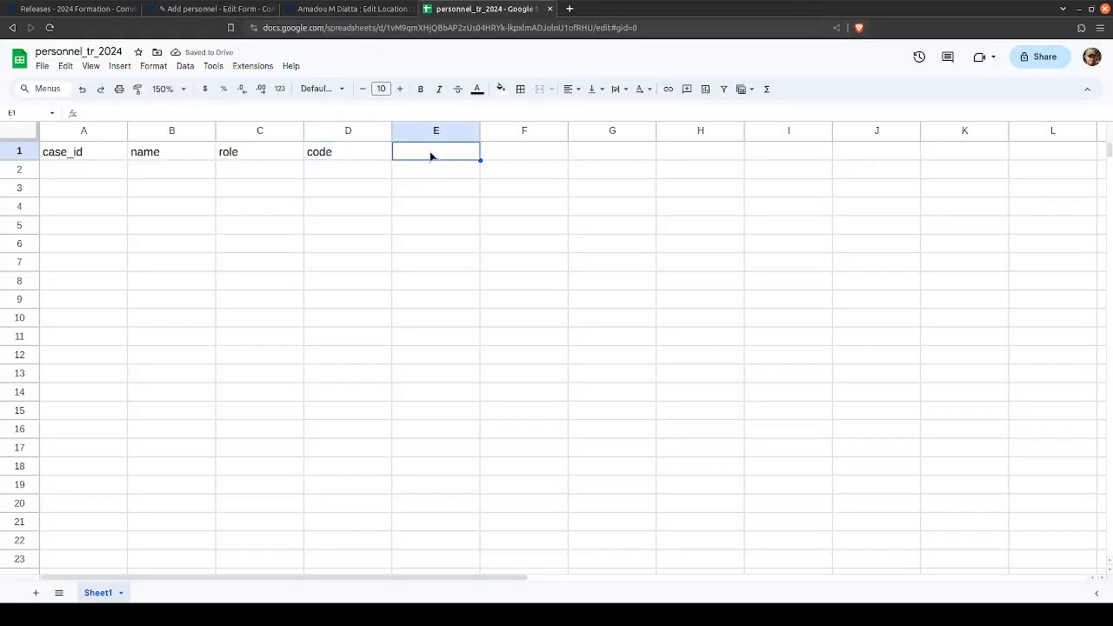
key(ctrl+v)
- Copy the zone question's ID from the Add personnel form into cell F1 of the spreadsheet
click(209, 9)
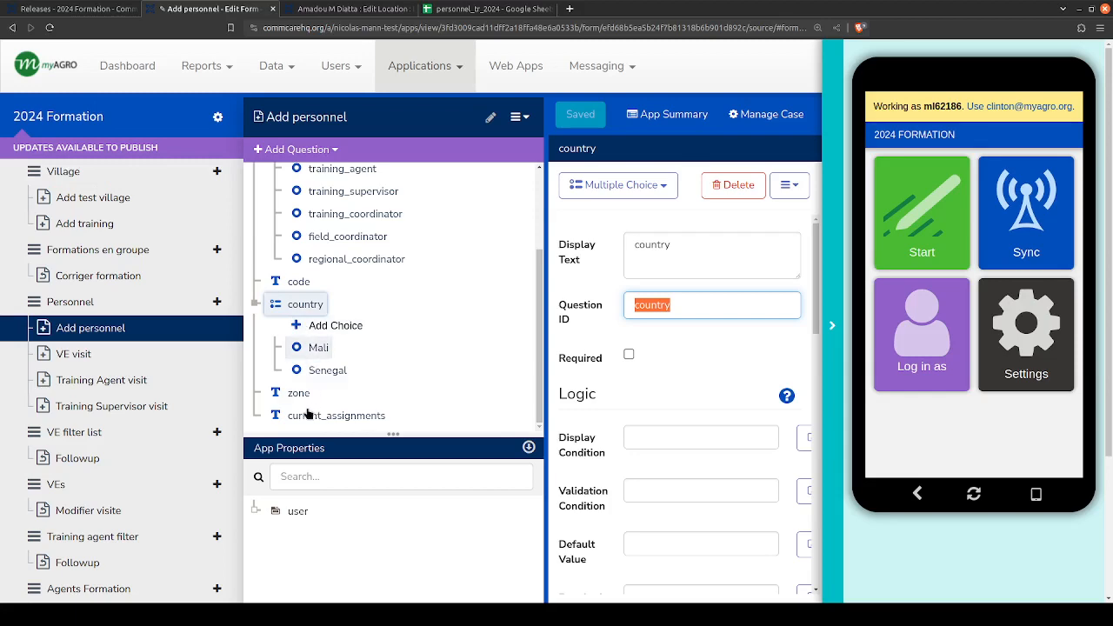
click(296, 392)
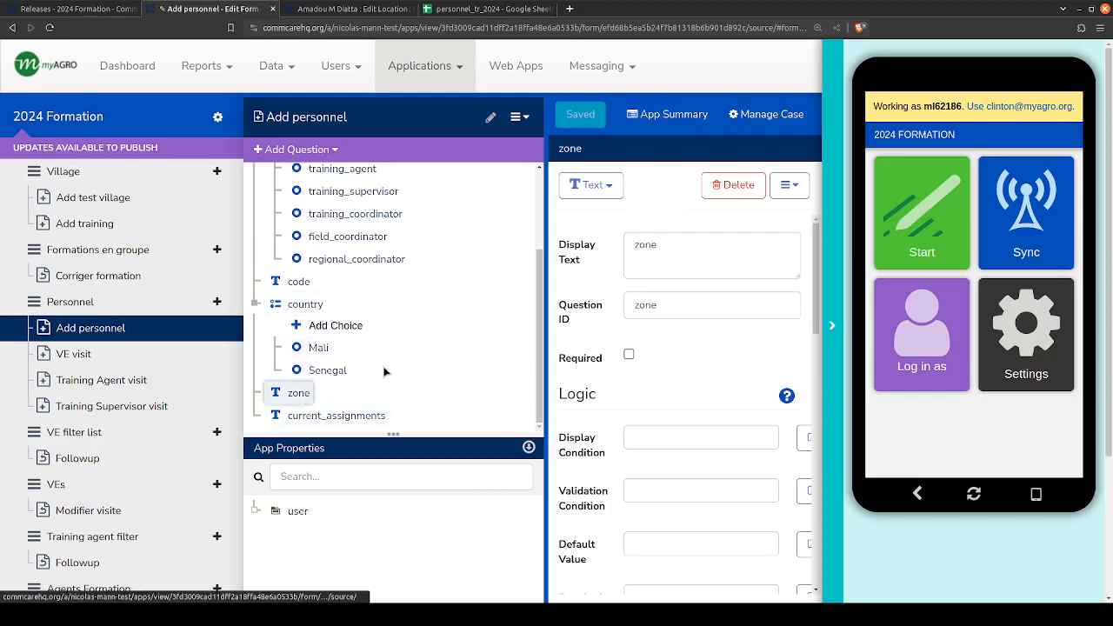
double_click(645, 307)
key(ctrl+c)
click(456, 9)
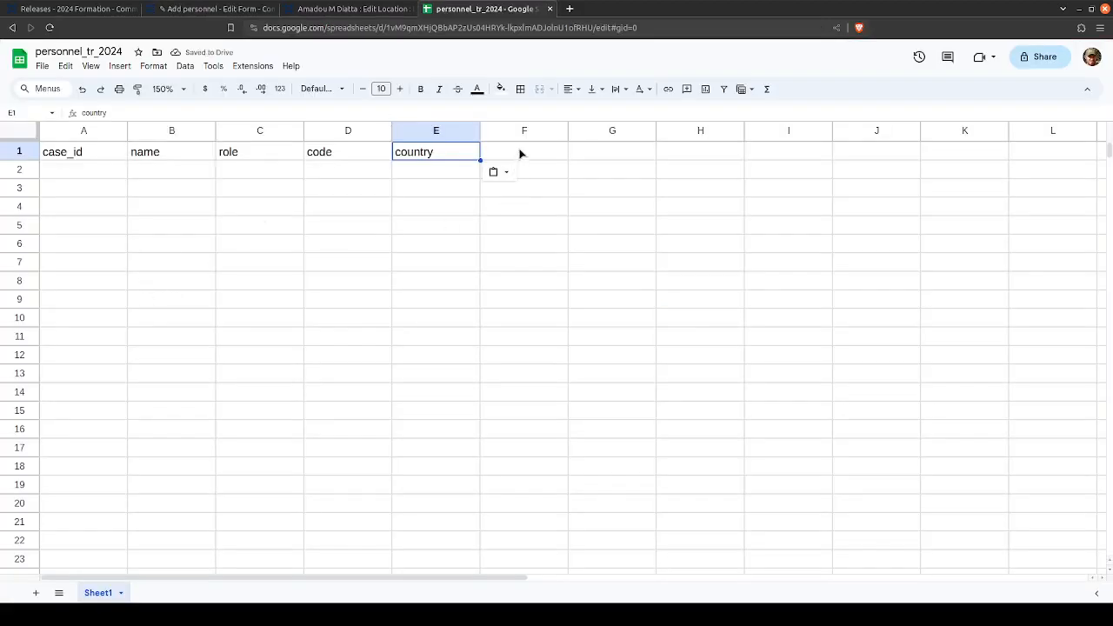
click(519, 152)
key(ctrl+v)
- Copy the current_assignments question's ID from the Add personnel form into cell G1 of the spreadsheet
click(213, 9)
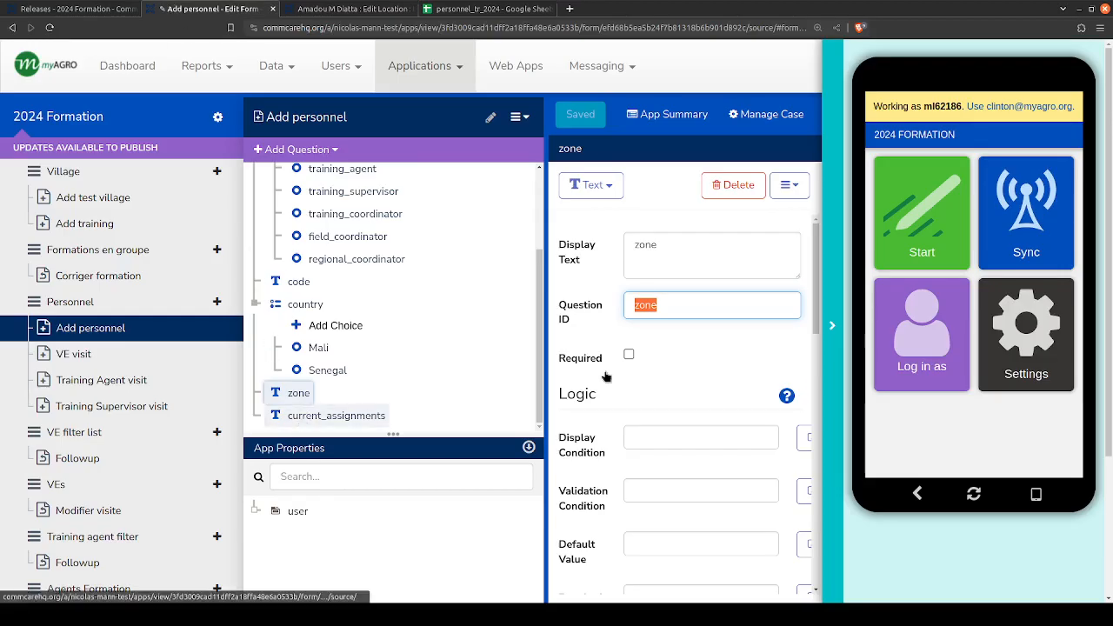
click(356, 416)
double_click(643, 305)
key(ctrl+c)
click(516, 9)
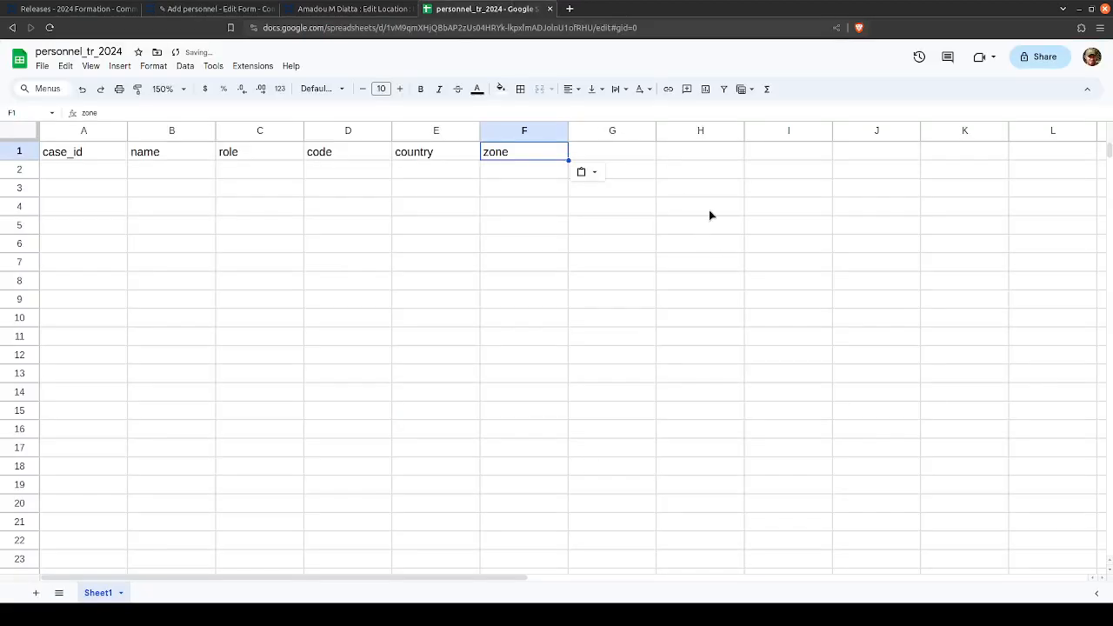
click(609, 152)
key(ctrl+v)
- Compare the spreadsheet's column headers with the Add personnel form's question list, from loc down to current_assignments
click(213, 9)
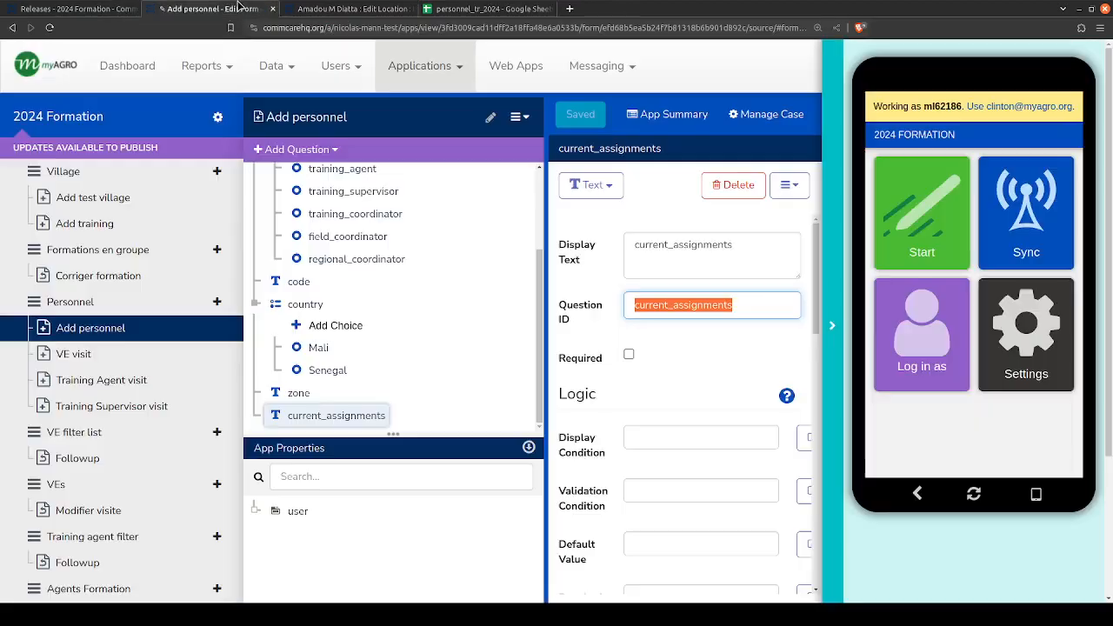
click(469, 9)
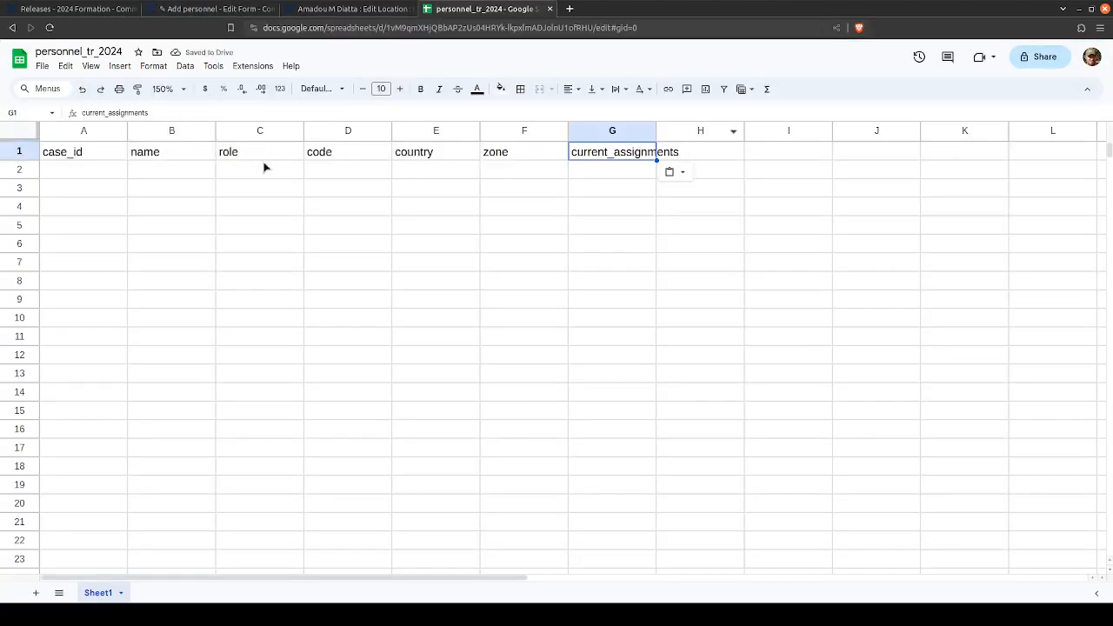
click(208, 9)
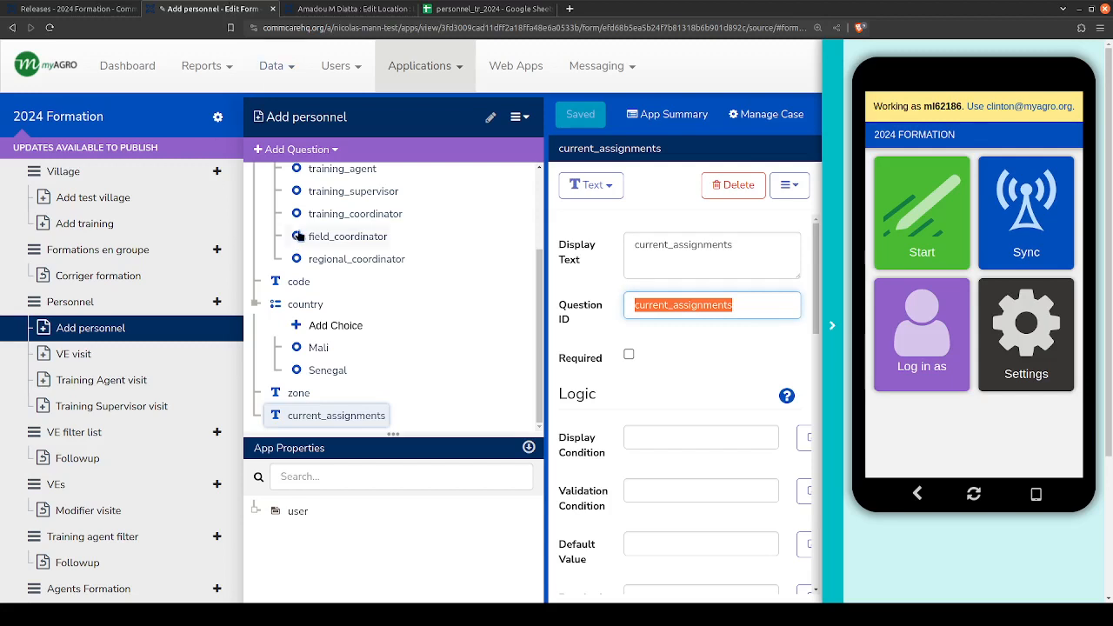
scroll(402, 357, up, 3)
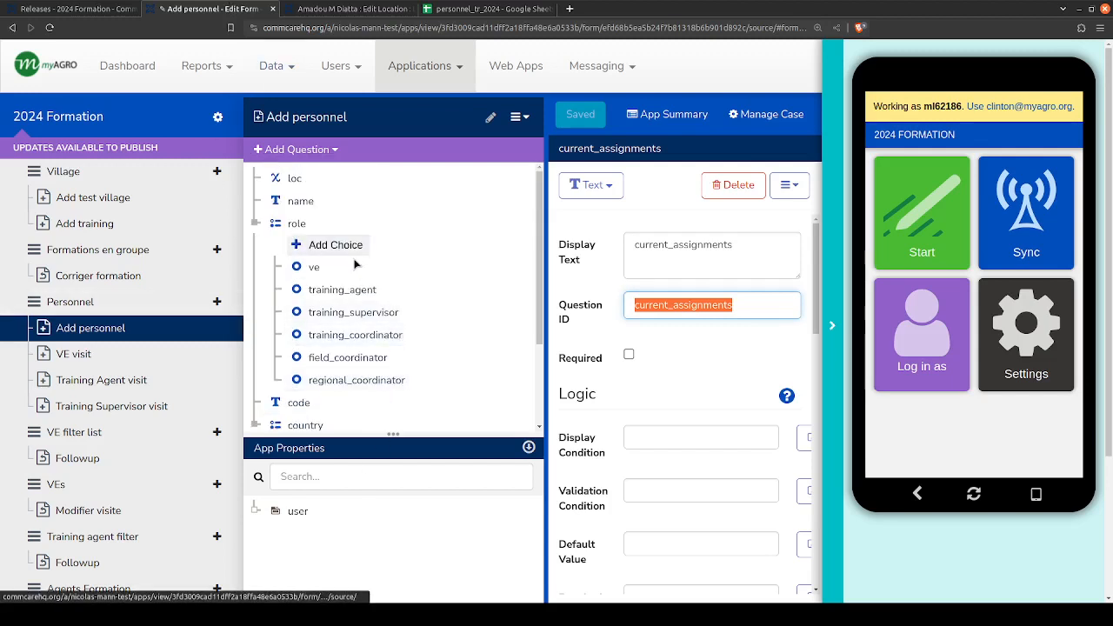
scroll(374, 334, down, 3)
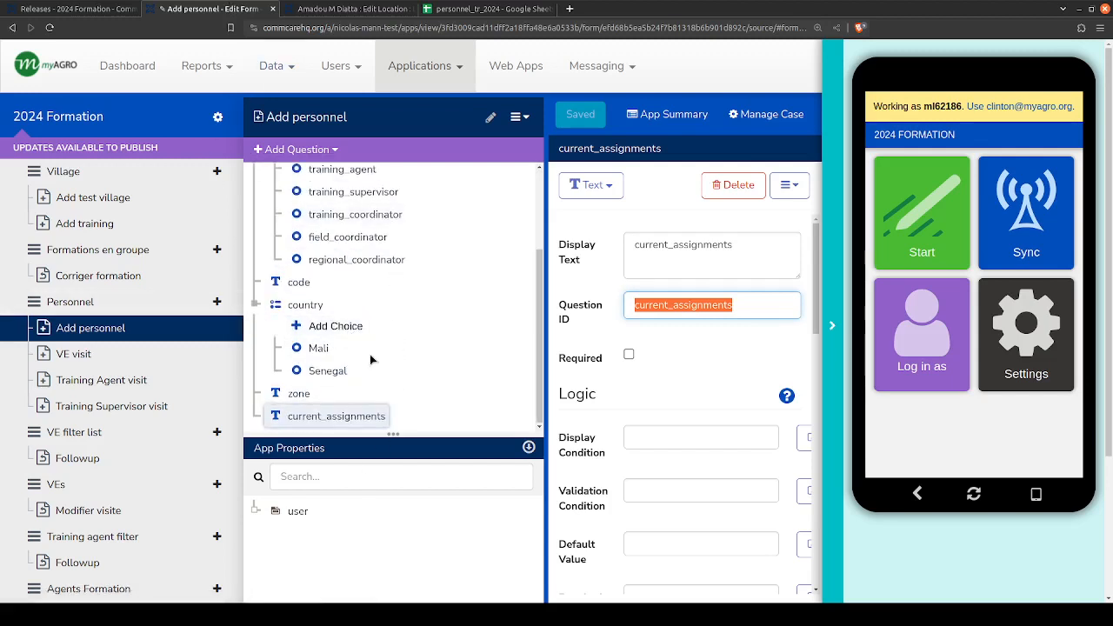
scroll(369, 354, up, 3)
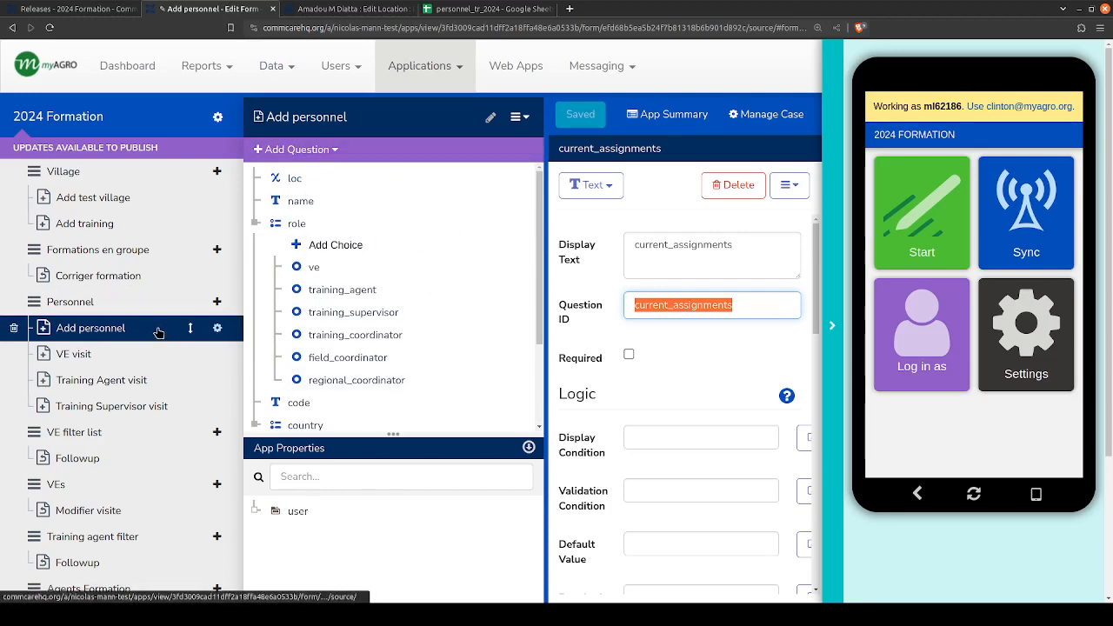
scroll(339, 393, down, 3)
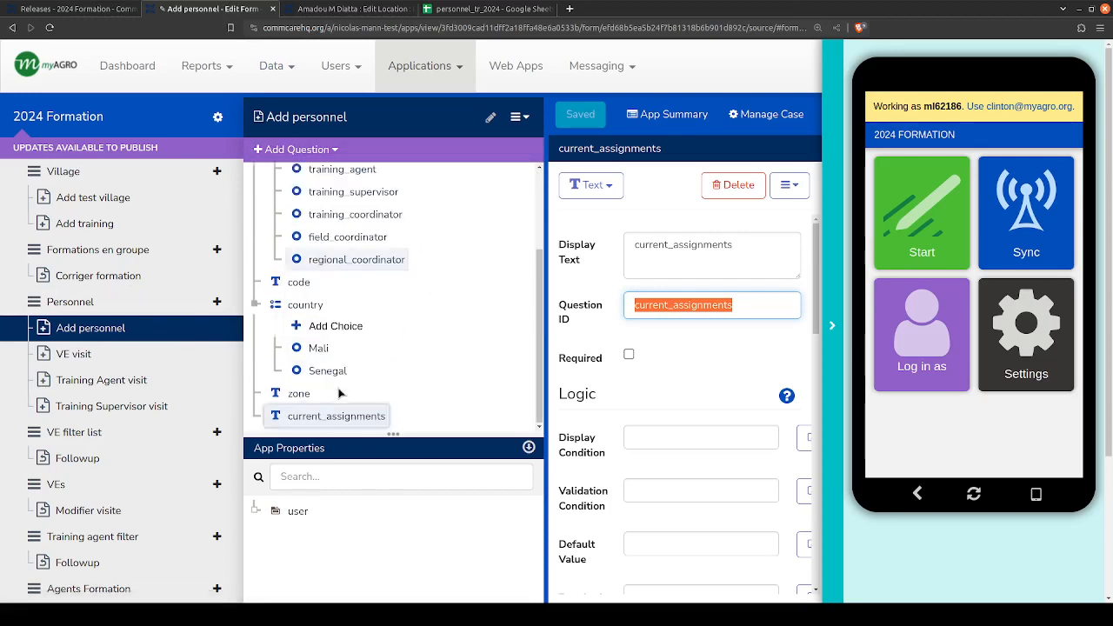
scroll(335, 383, up, 3)
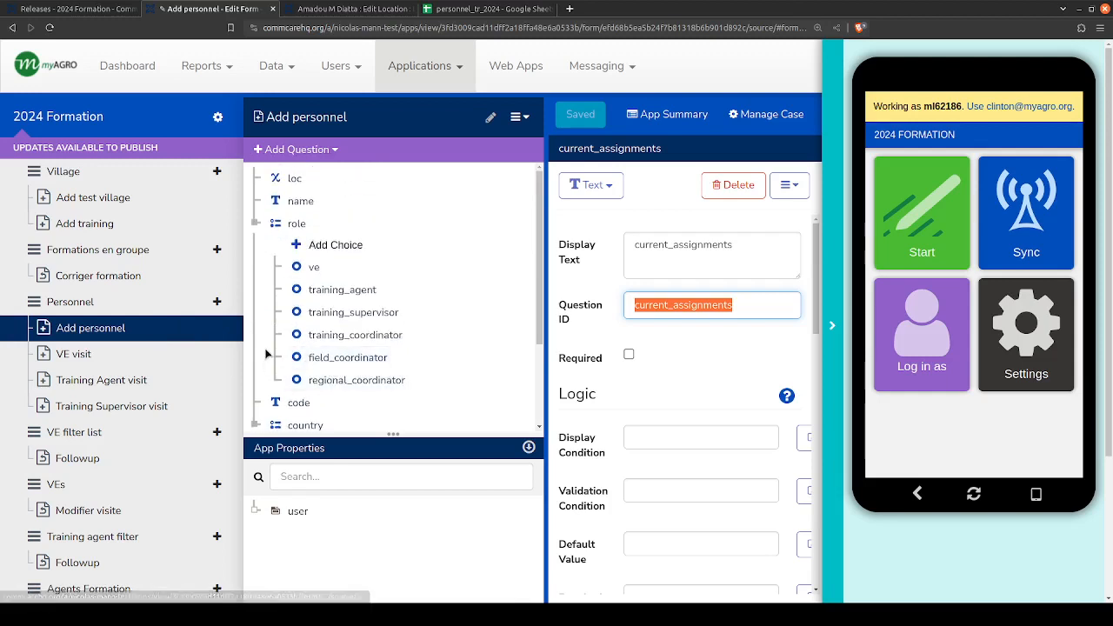
click(672, 305)
scroll(418, 357, down, 2)
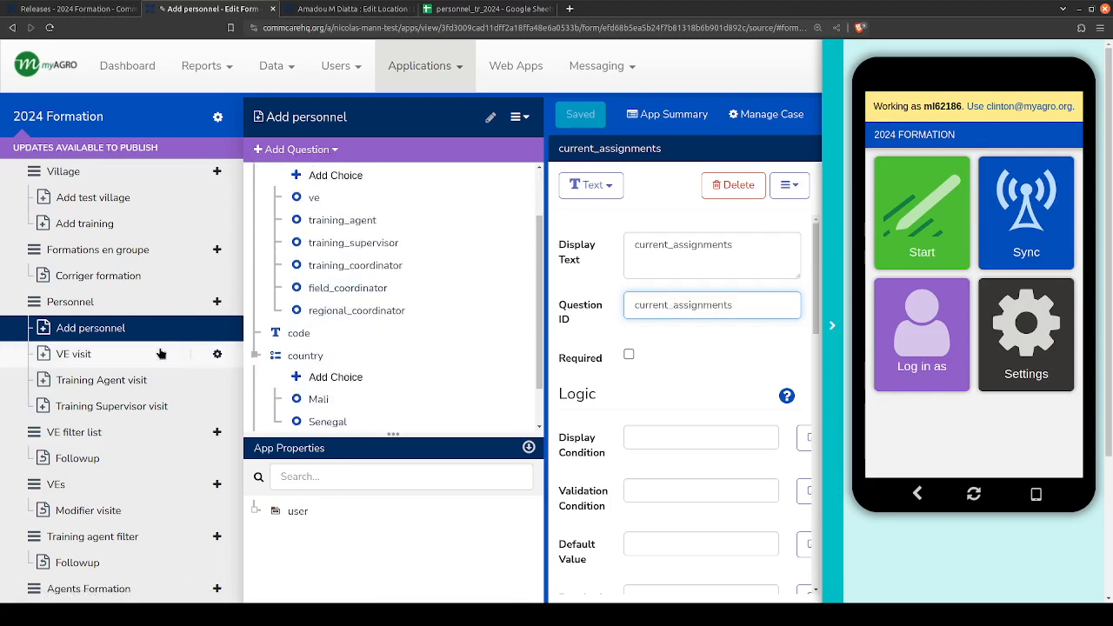
- Open the settings of the Add personnel form
click(218, 330)
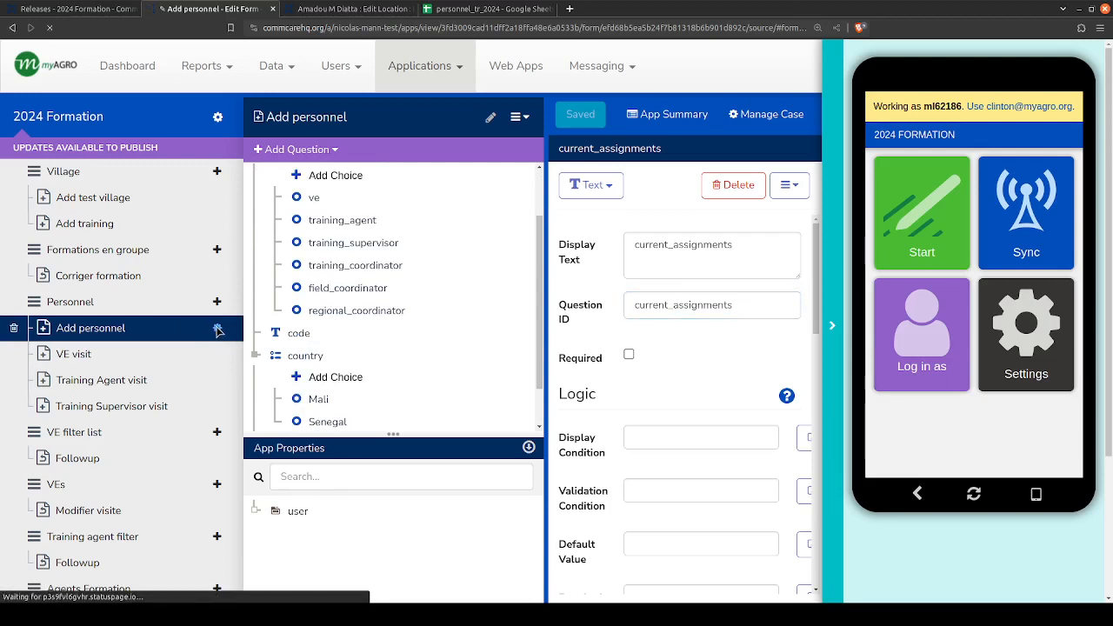
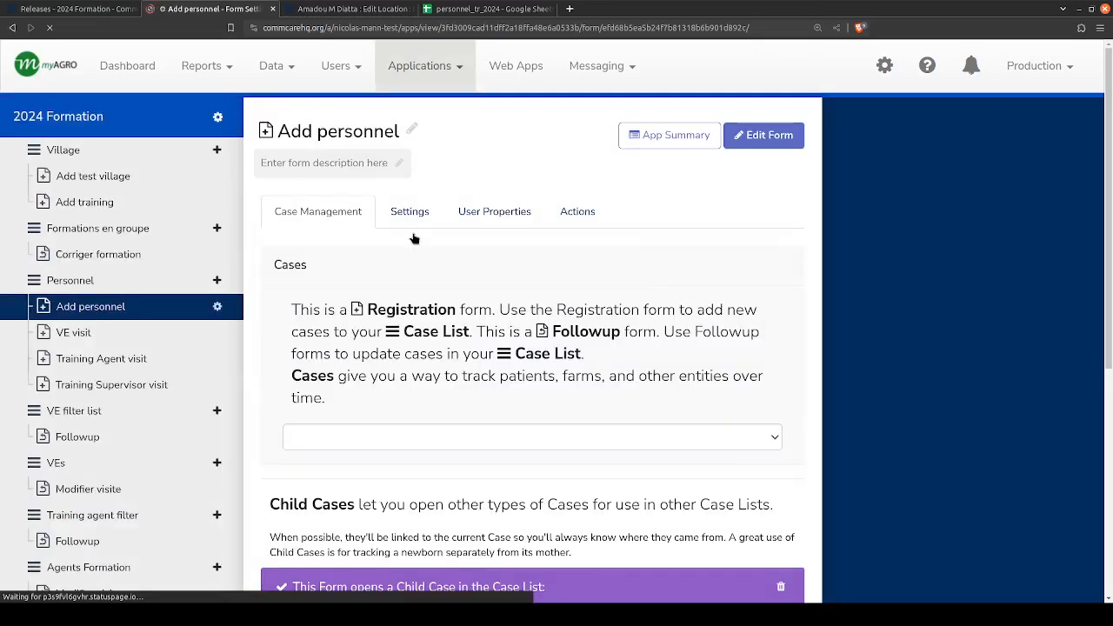
- Review the Cases section of the Add personnel form's settings, including the registration option for opening a new case
scroll(556, 321, down, 2)
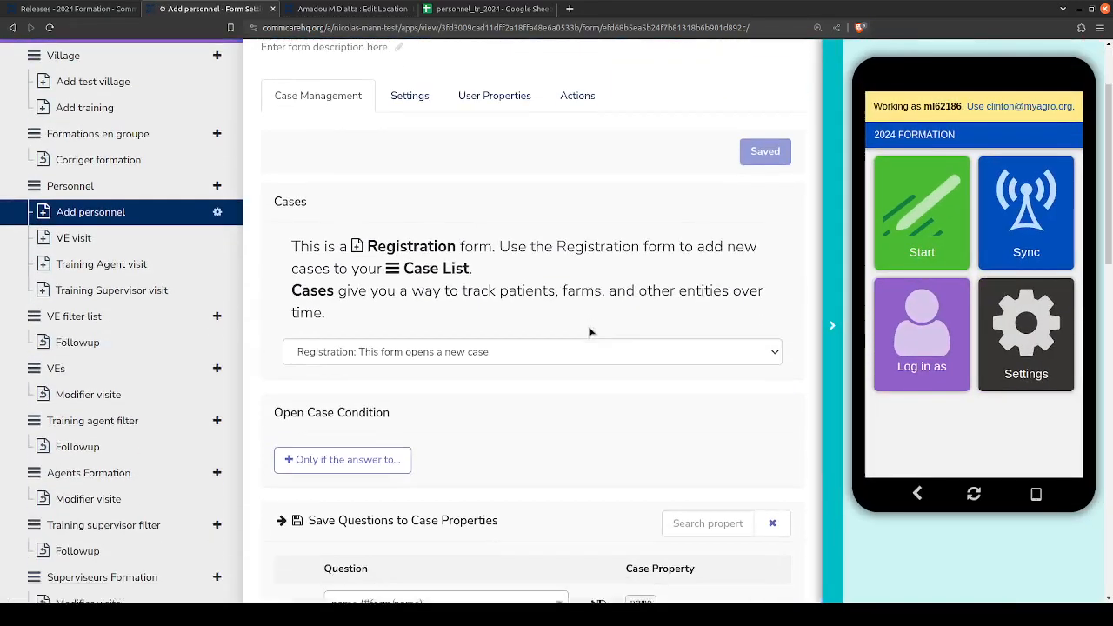
scroll(600, 248, down, 2)
scroll(604, 269, up, 4)
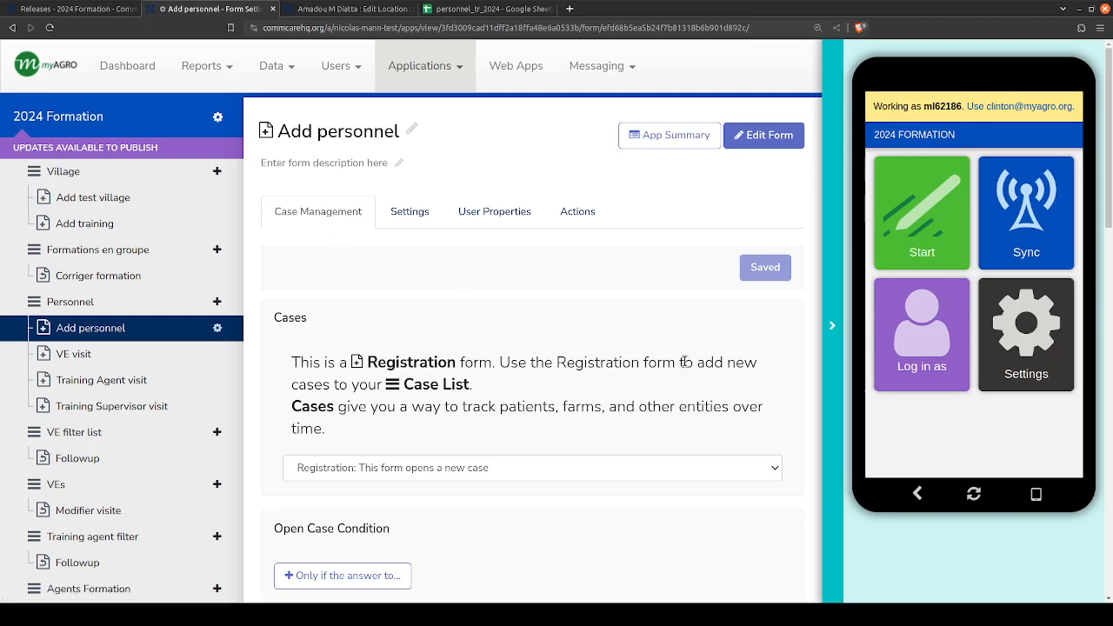
drag(274, 311, 362, 381)
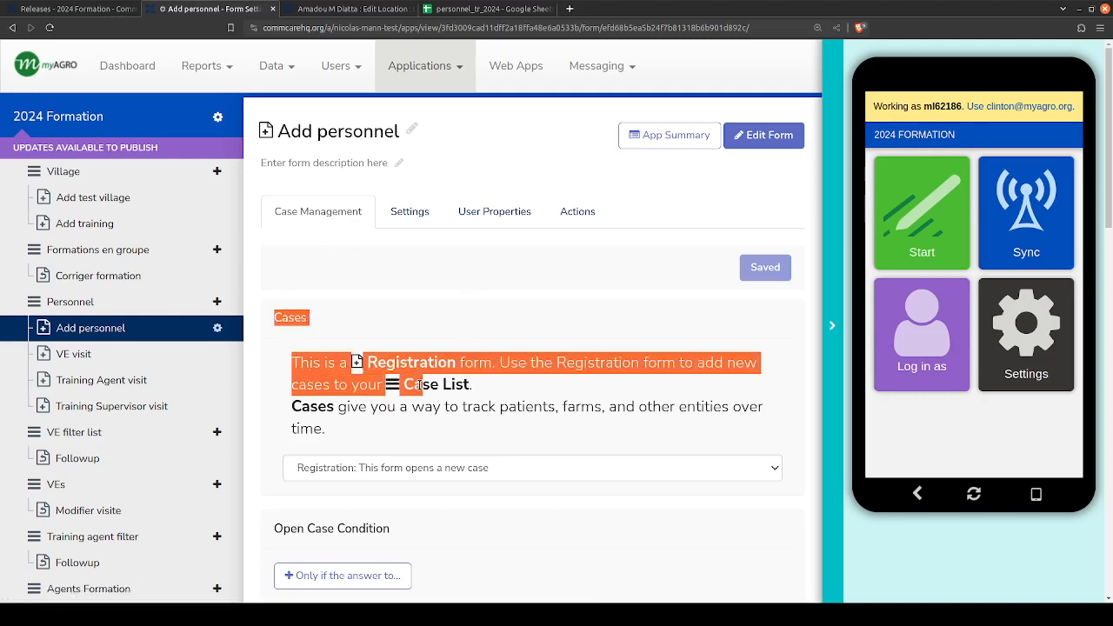
click(363, 390)
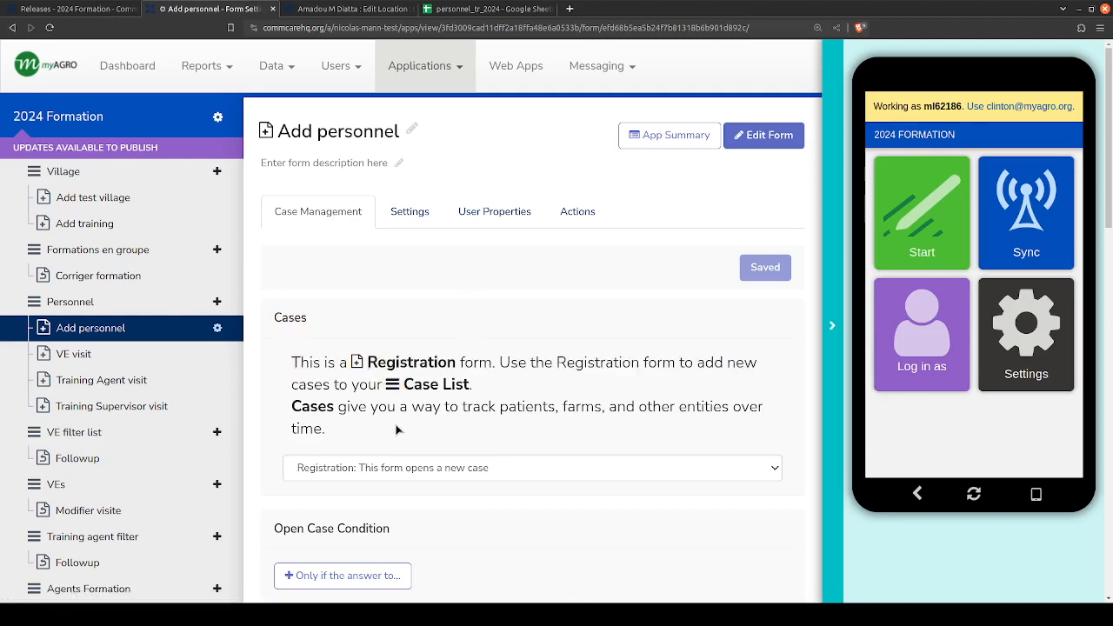
drag(396, 428, 472, 442)
click(275, 358)
click(471, 439)
- Examine how the form's questions are saved to case properties, checking the name question against its name case property
scroll(614, 351, down, 3)
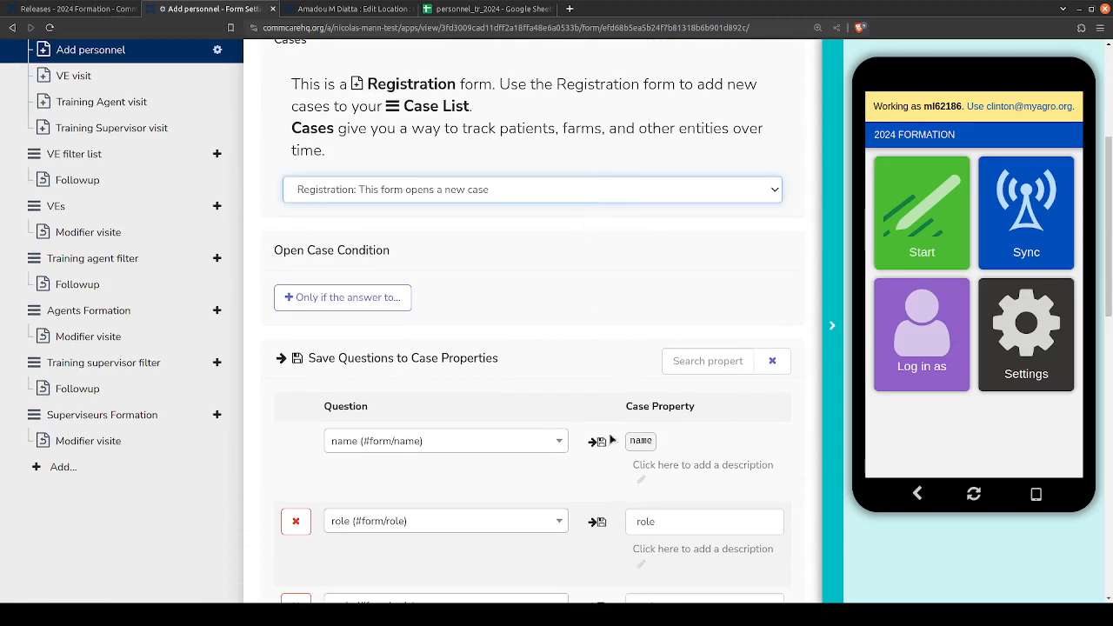
scroll(604, 266, down, 3)
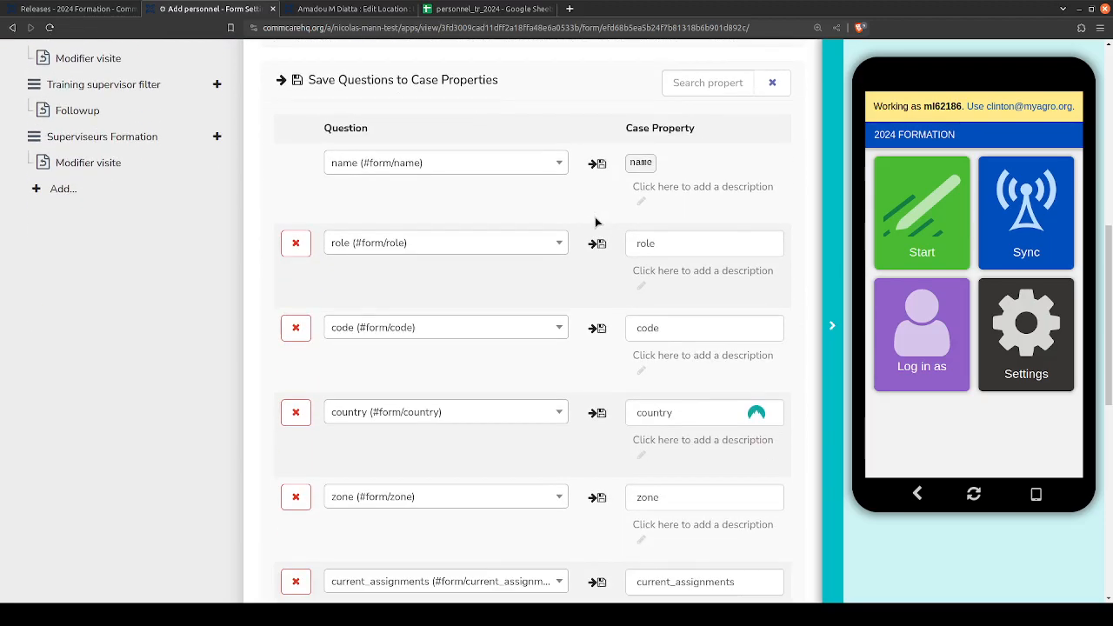
scroll(596, 261, up, 2)
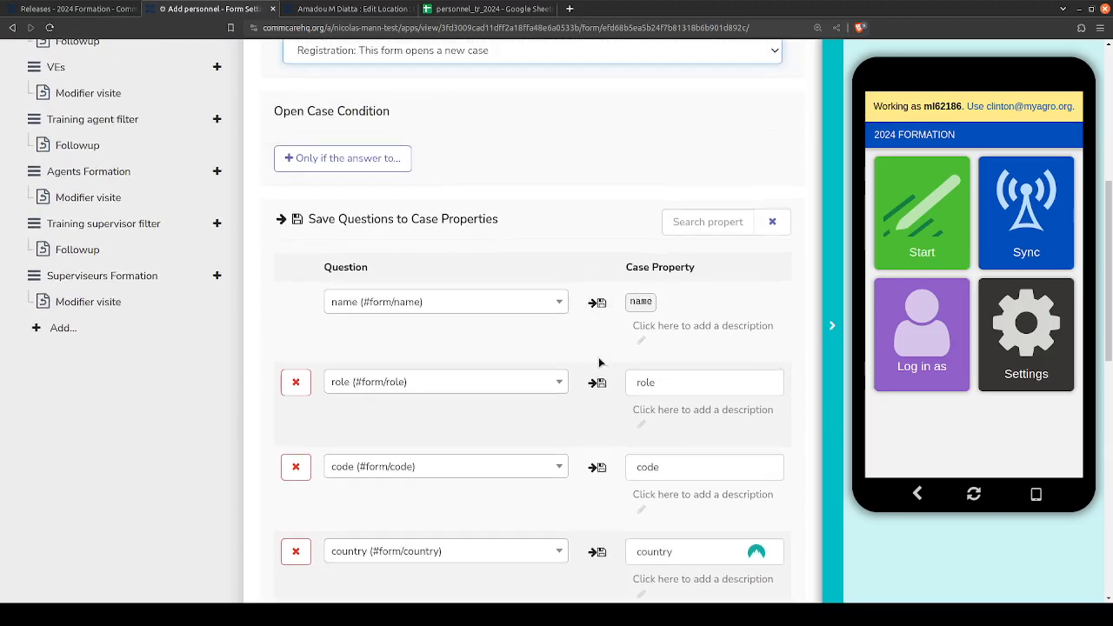
click(452, 302)
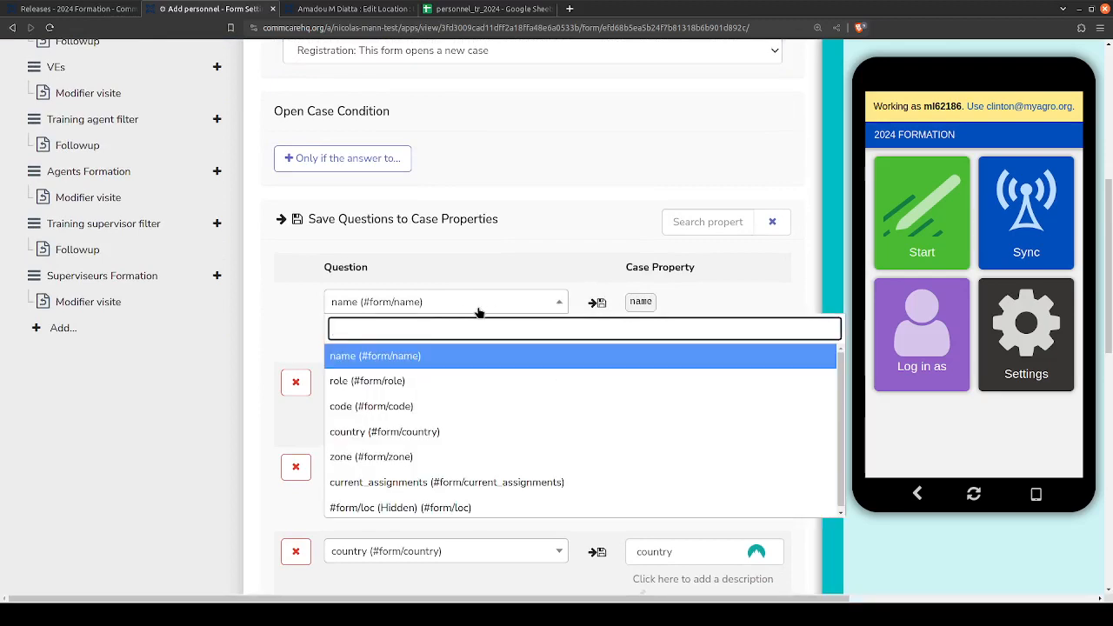
click(360, 300)
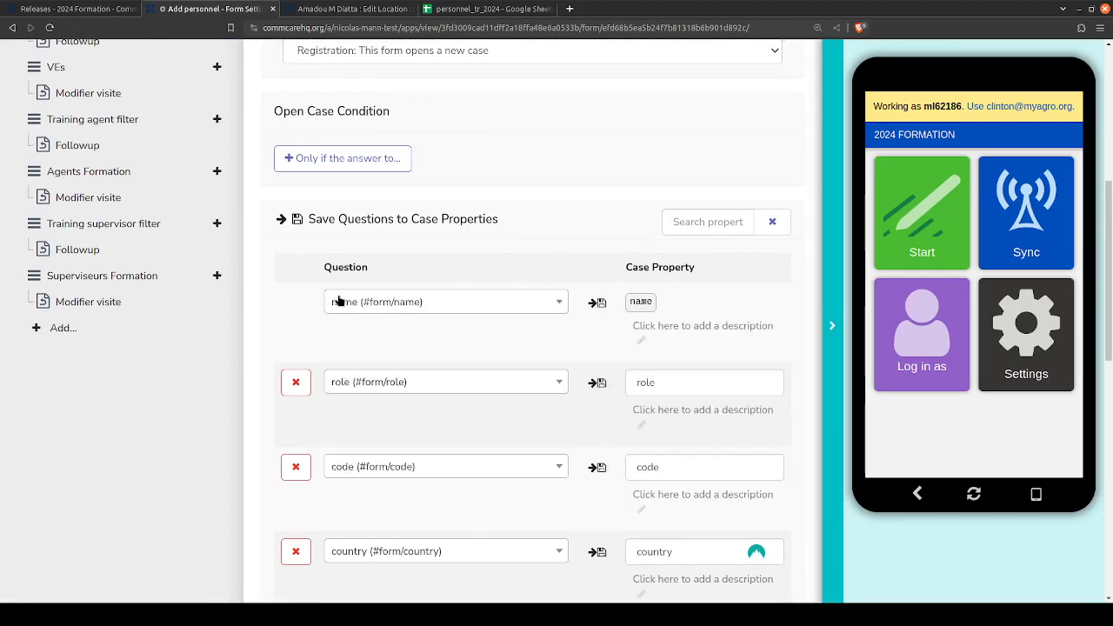
double_click(646, 298)
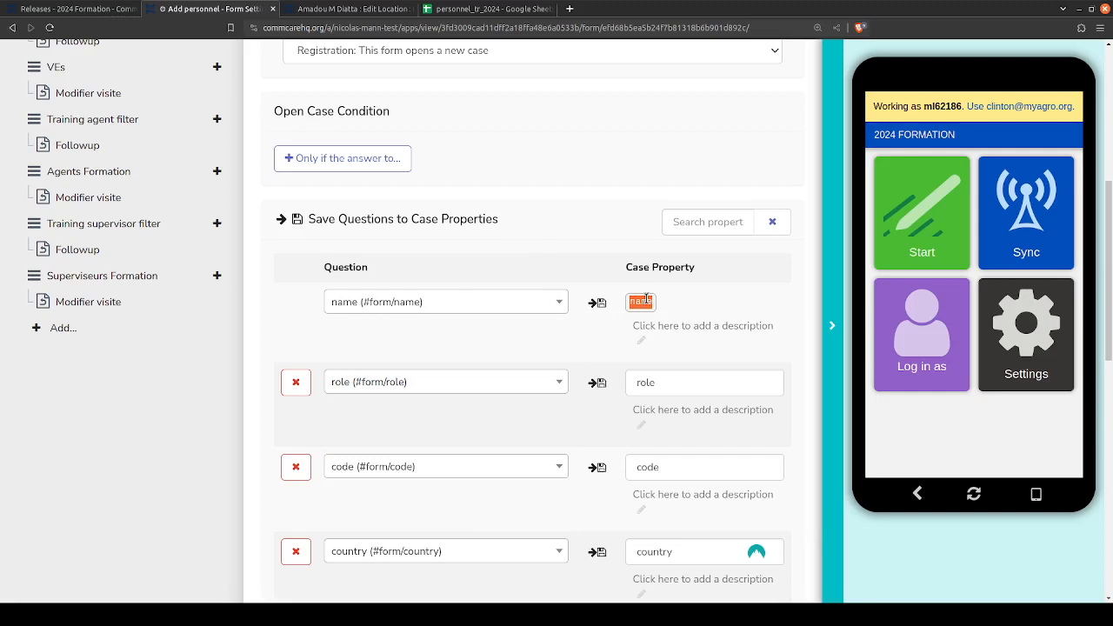
- Compare the name case property with the name column in the personnel_tr_2024 spreadsheet, and return to the form settings
click(492, 9)
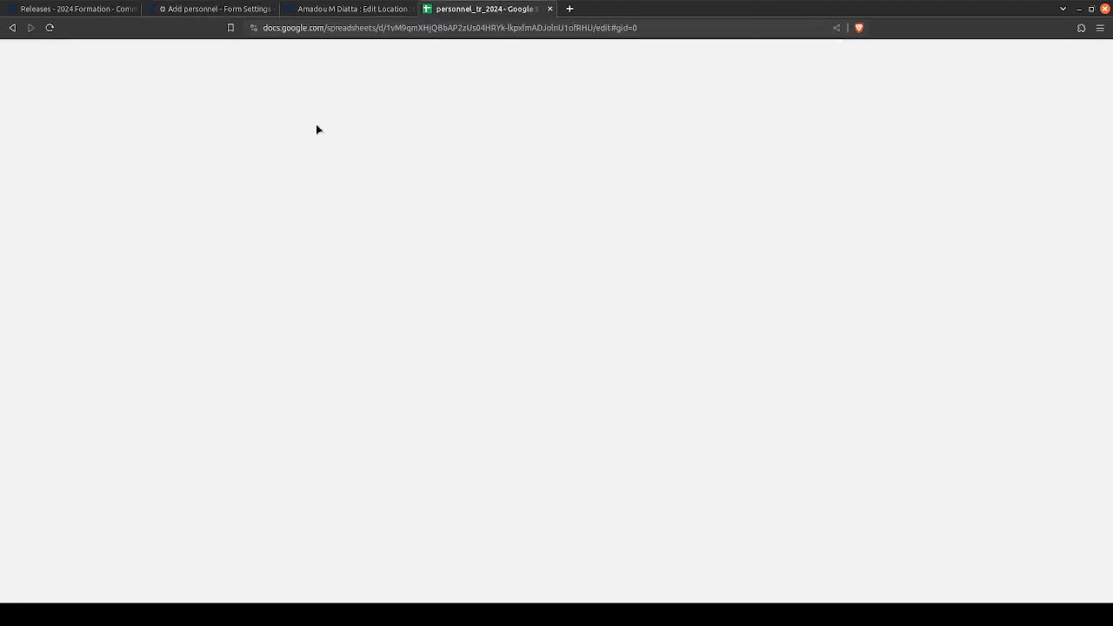
click(161, 174)
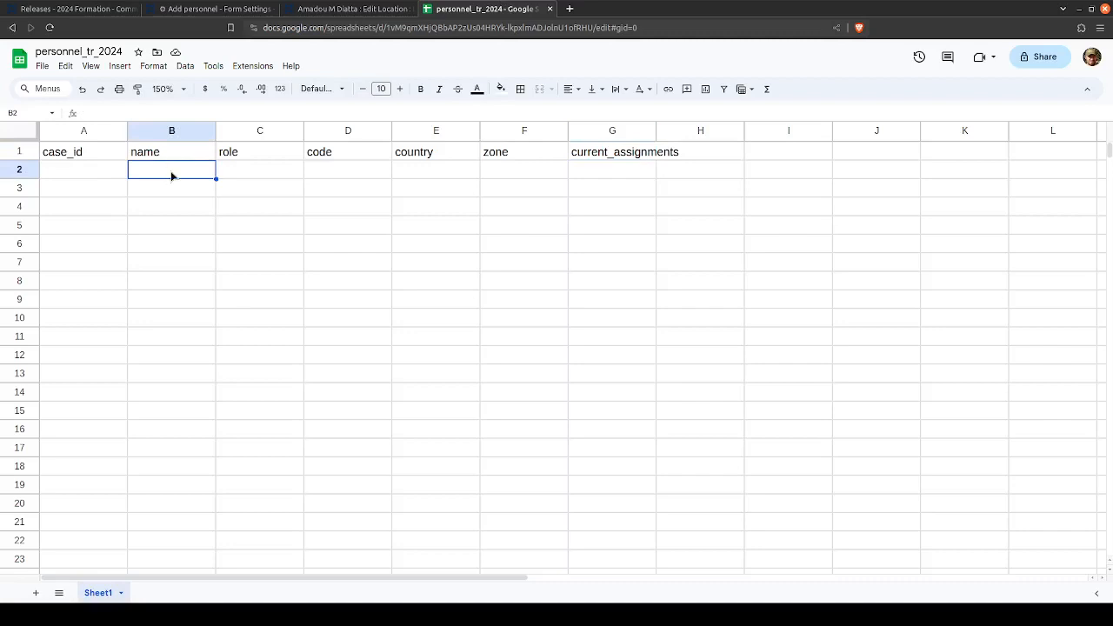
click(79, 9)
click(213, 8)
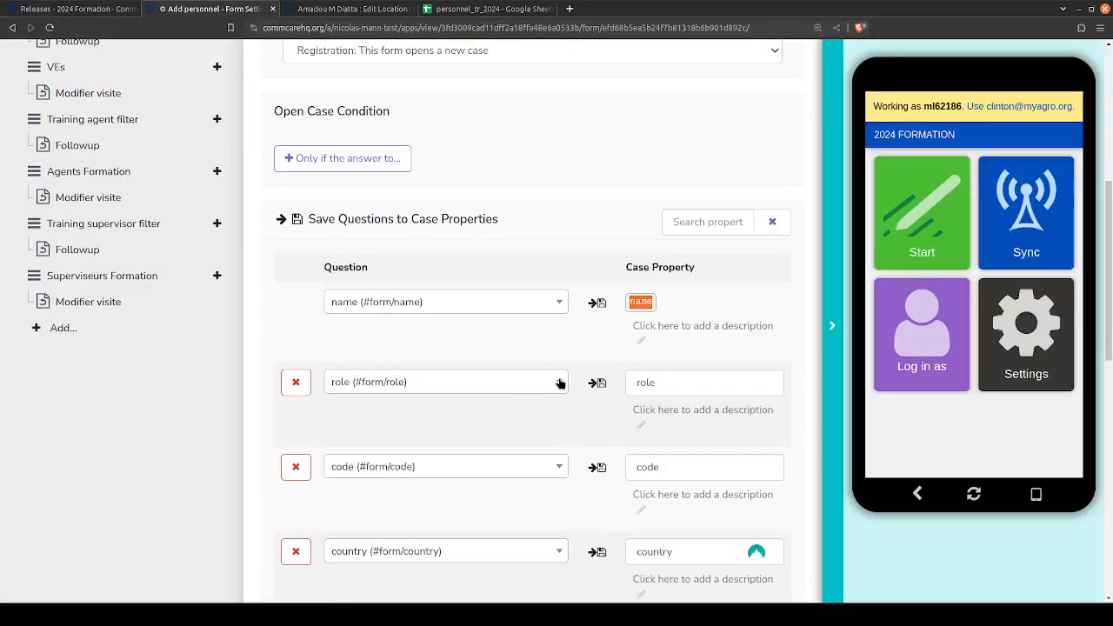
- Review the remaining question-to-property mappings from role down to owner_id, and check the question options available for role
double_click(646, 380)
scroll(645, 383, down, 4)
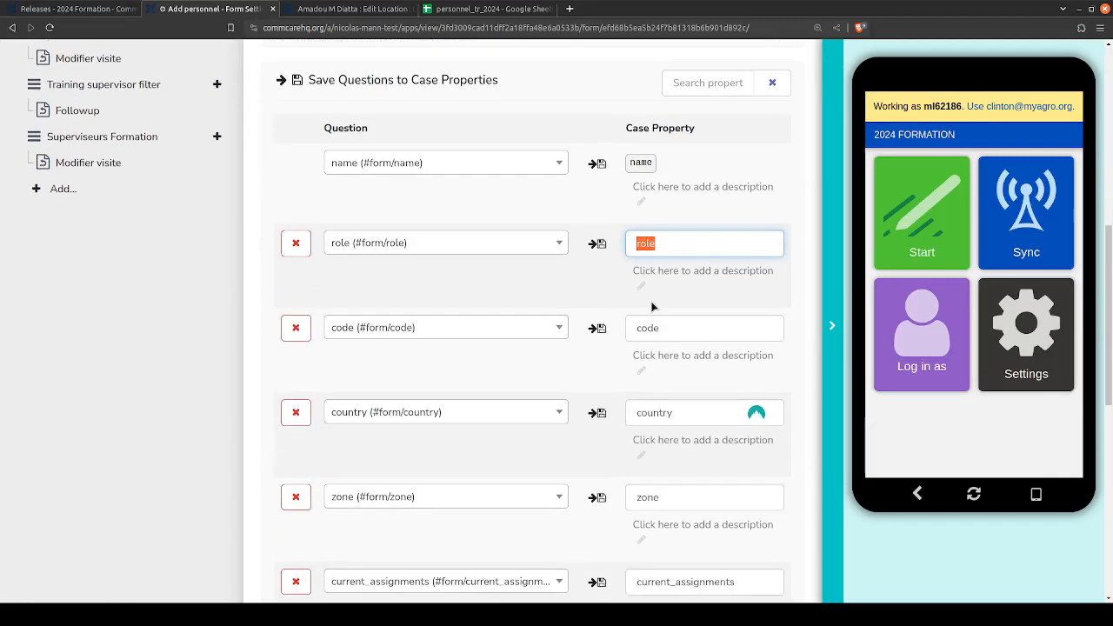
scroll(651, 478, down, 2)
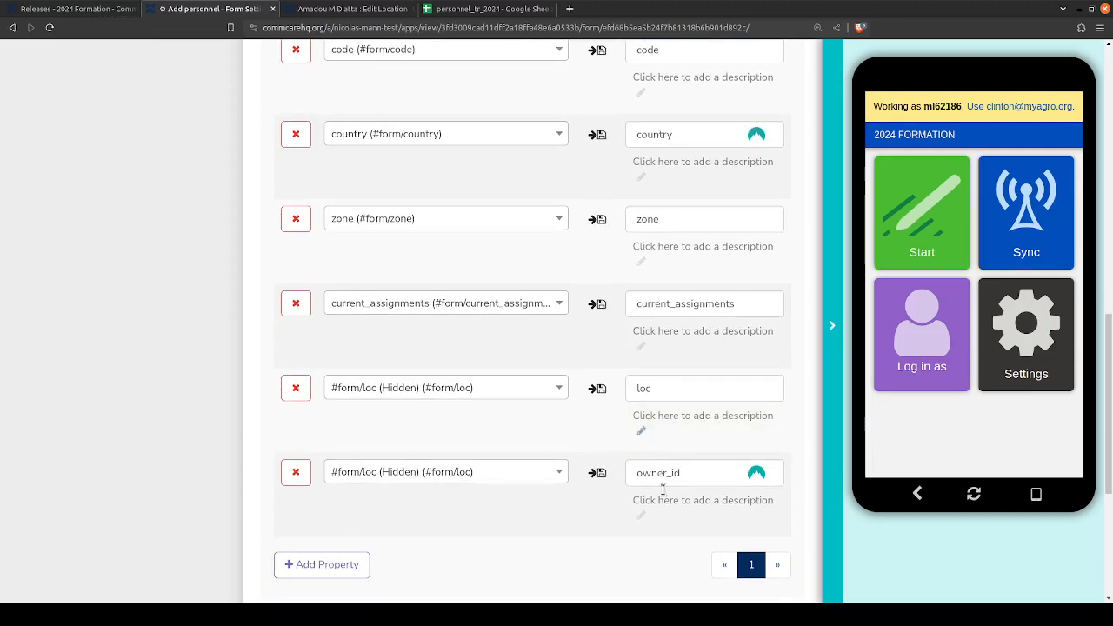
scroll(675, 392, up, 3)
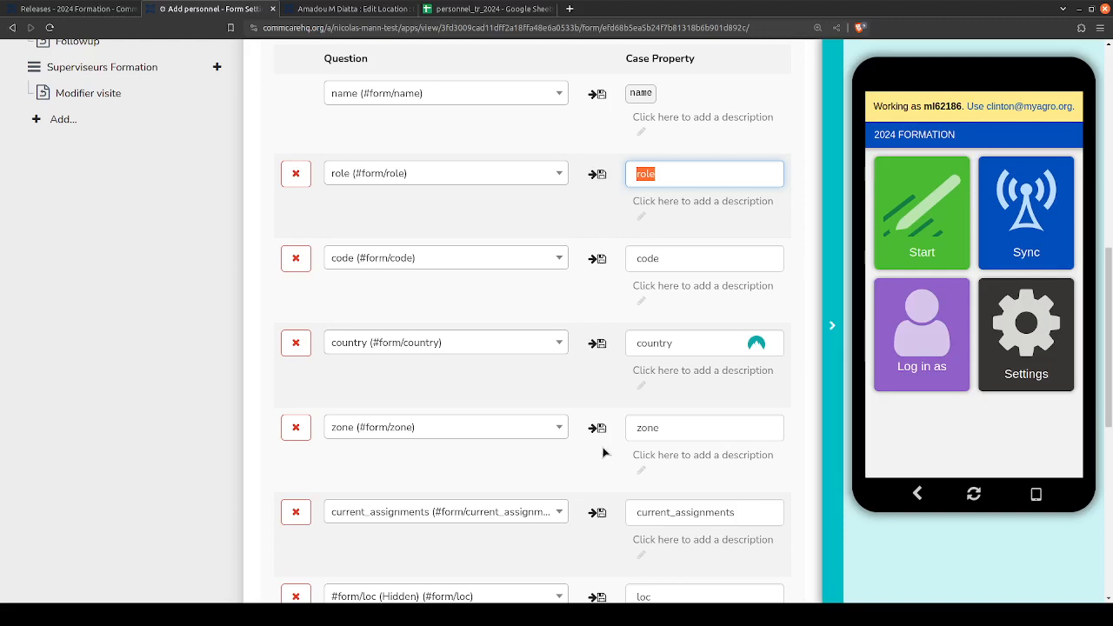
click(437, 179)
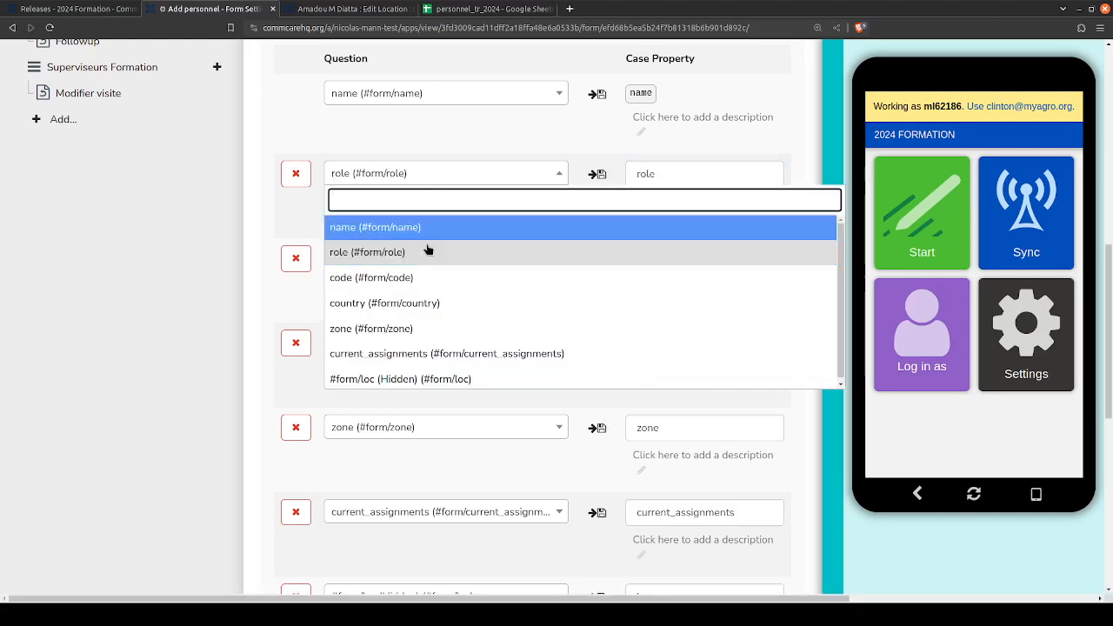
click(725, 171)
scroll(595, 304, up, 1)
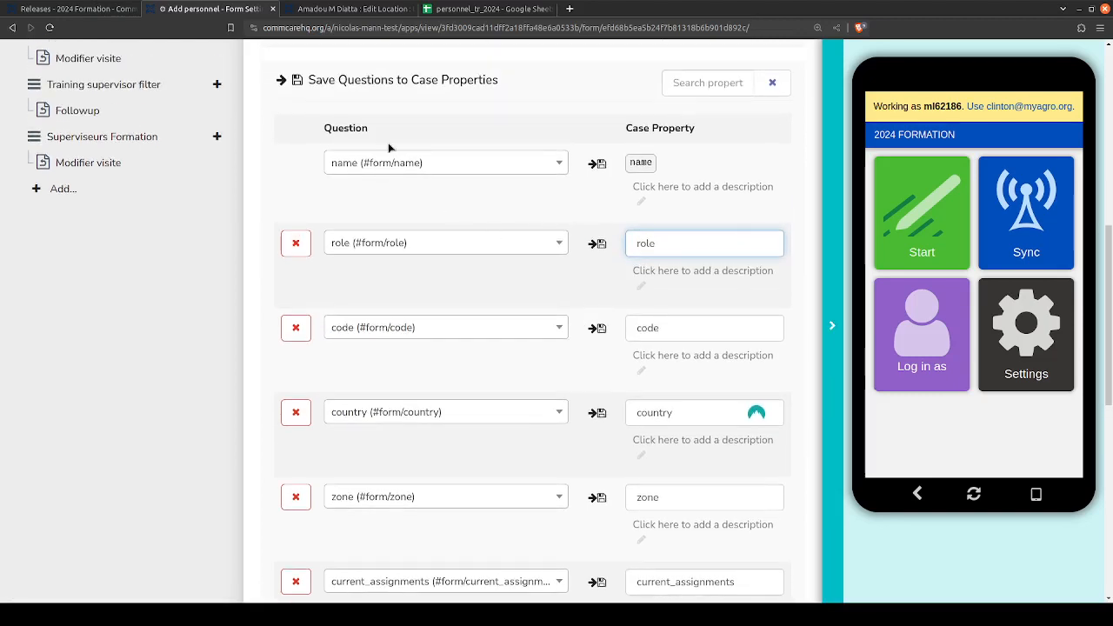
- Point out the Question column heading and the Save Questions to Case Properties title in the form settings
drag(325, 129, 389, 135)
click(388, 135)
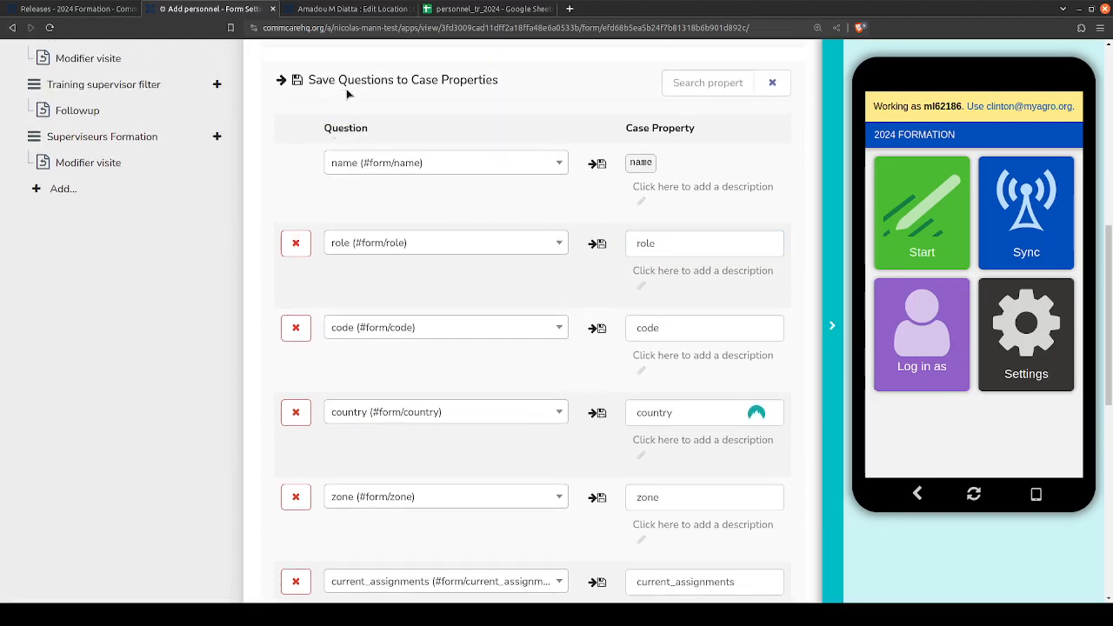
drag(302, 80, 388, 84)
drag(394, 81, 508, 85)
click(508, 84)
- Go through the name, role, code, country and zone columns in the personnel_tr_2024 spreadsheet one by one
click(469, 9)
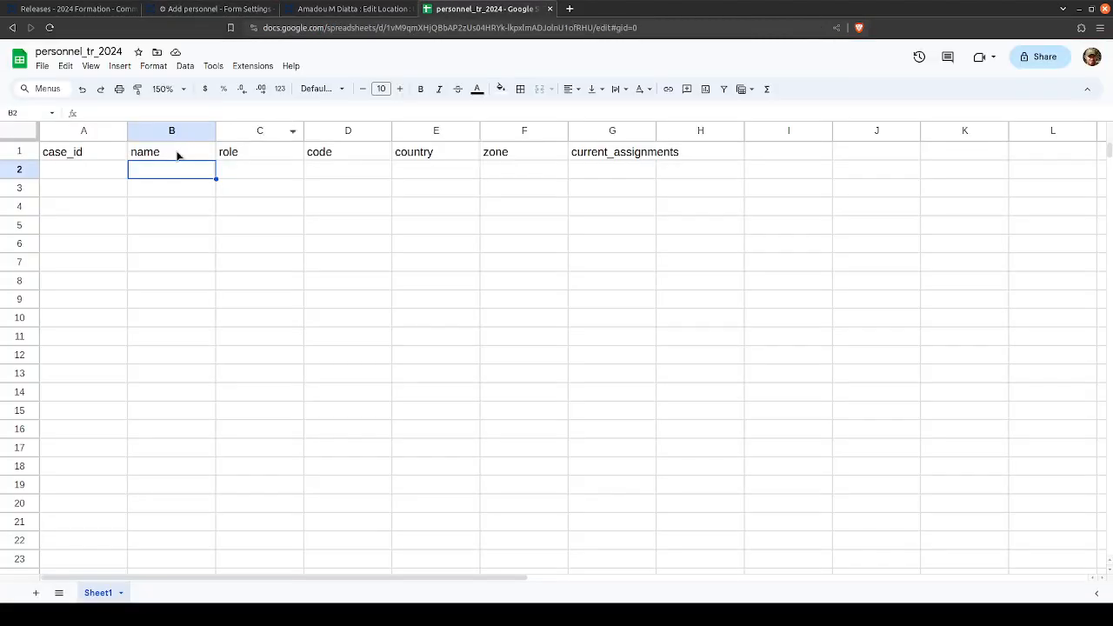
click(173, 131)
click(260, 130)
click(348, 129)
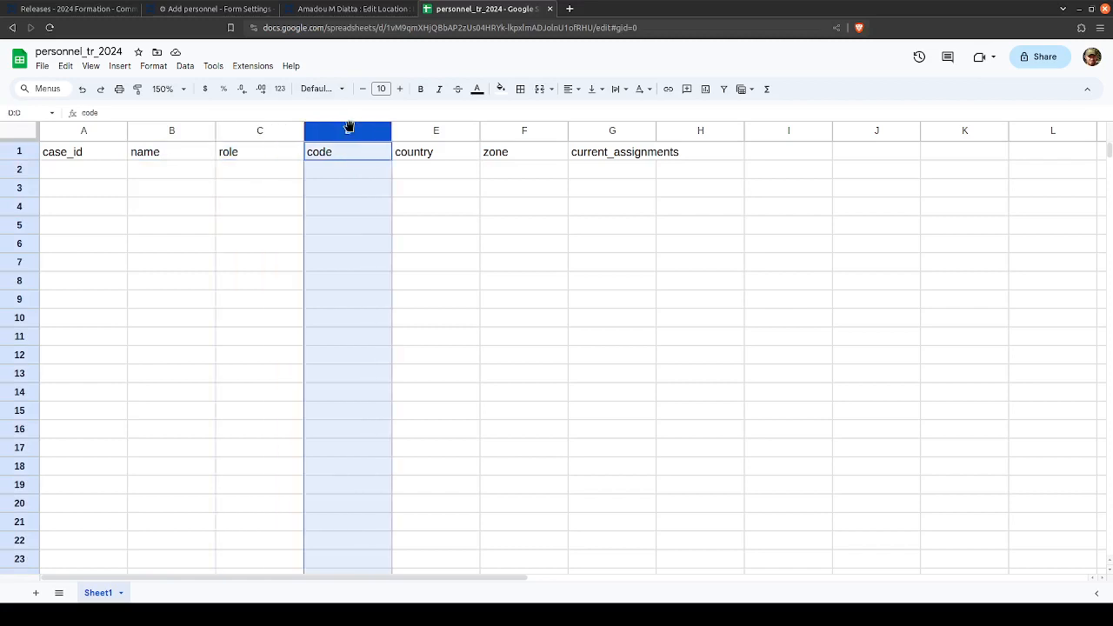
click(436, 130)
click(491, 131)
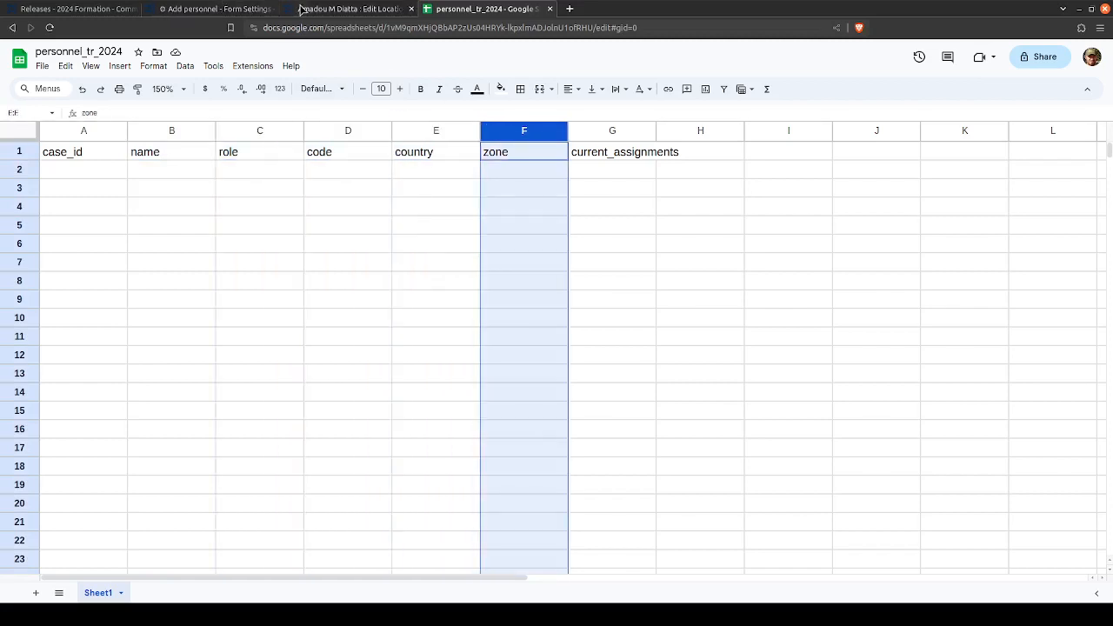
- Recheck the Add personnel form's case type and property mappings, and view the 2024 Formation releases page
click(217, 9)
scroll(173, 139, up, 4)
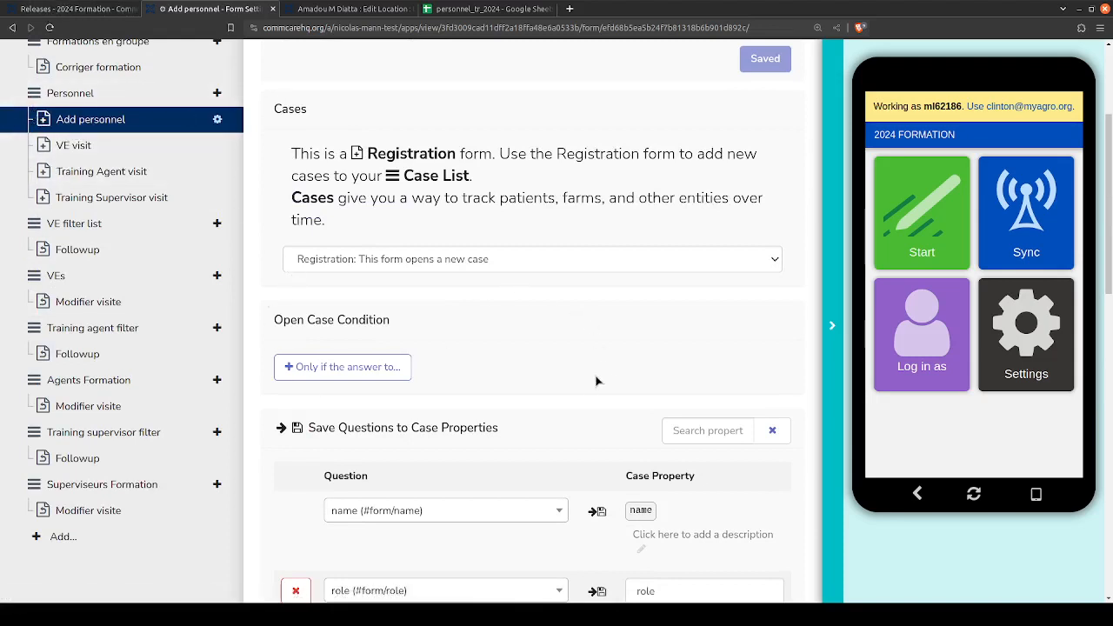
scroll(596, 379, down, 2)
scroll(600, 372, down, 2)
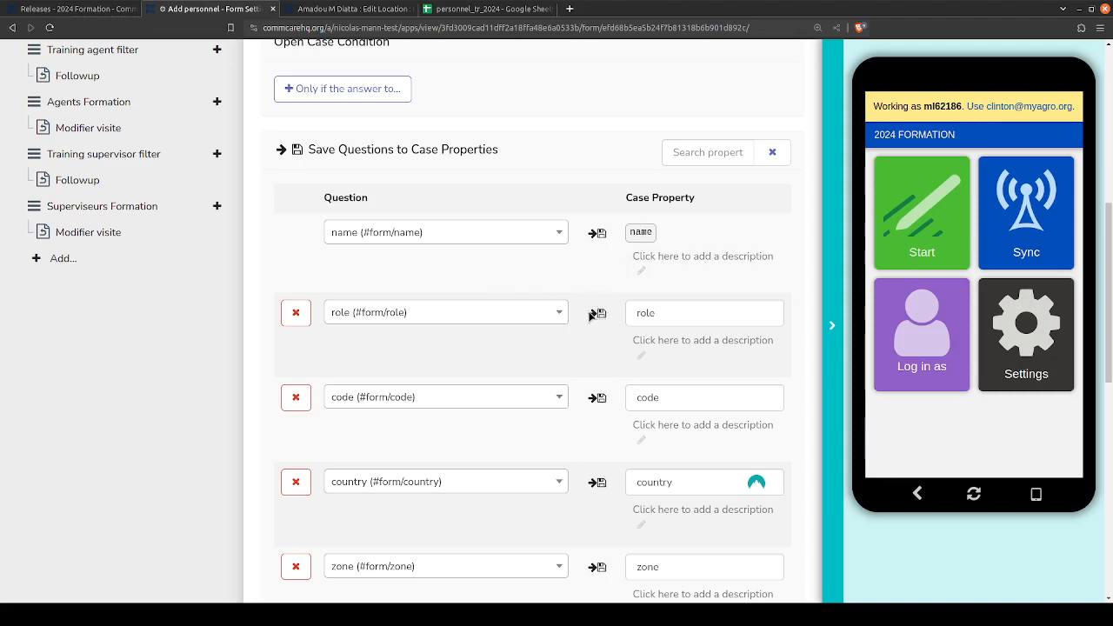
scroll(590, 327, up, 6)
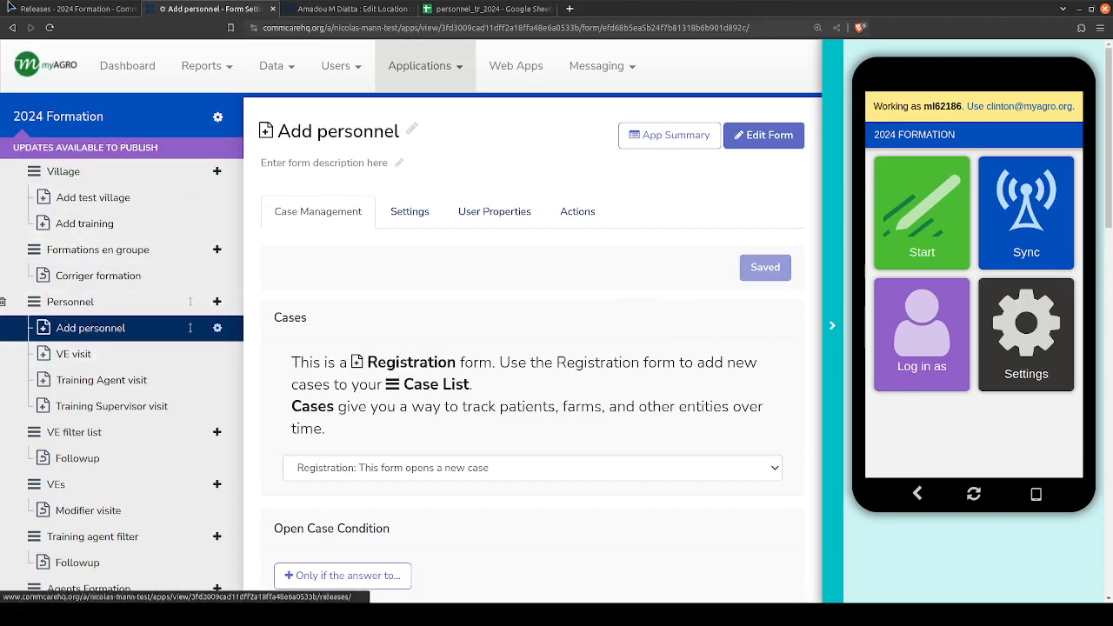
click(63, 8)
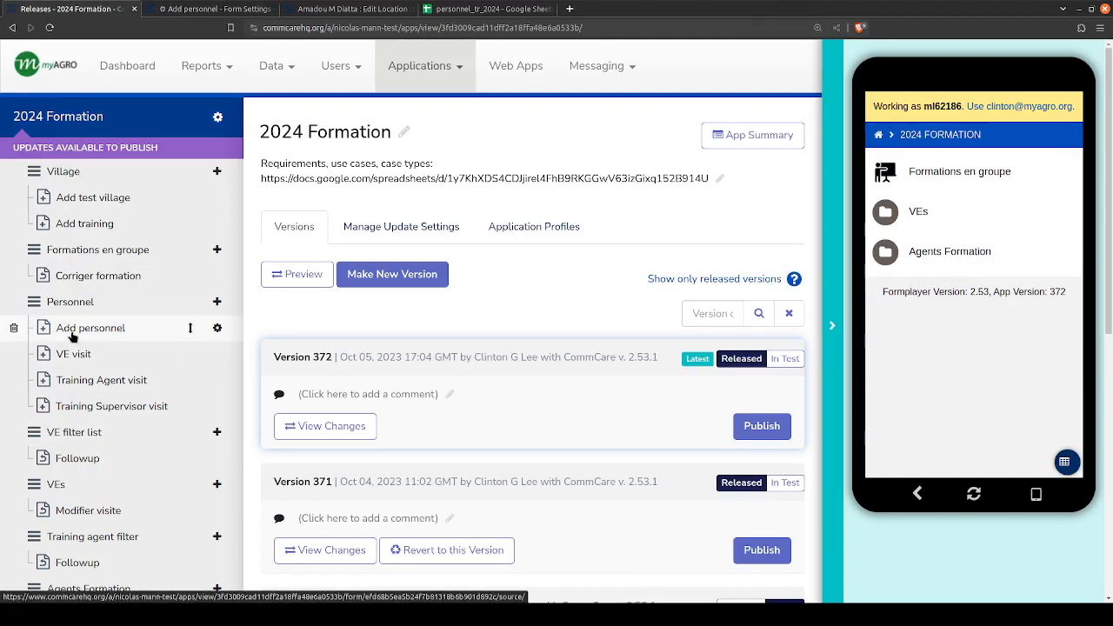
- Insert a column before current_assignments in the personnel_tr_2024 spreadsheet and enter salary as its header in G1
click(475, 8)
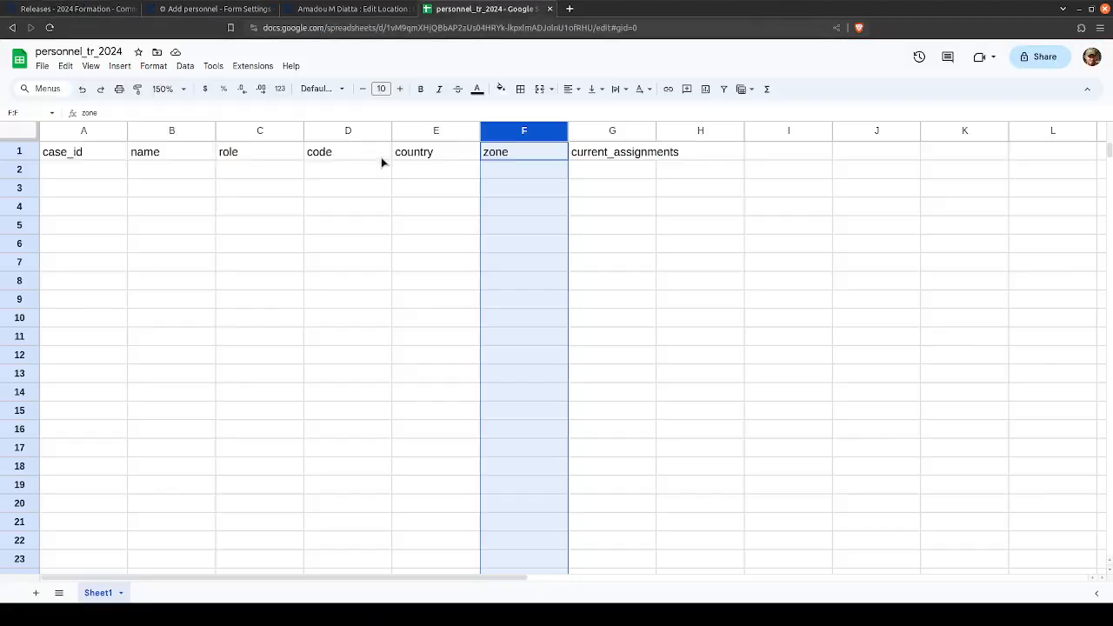
click(609, 130)
right_click(609, 130)
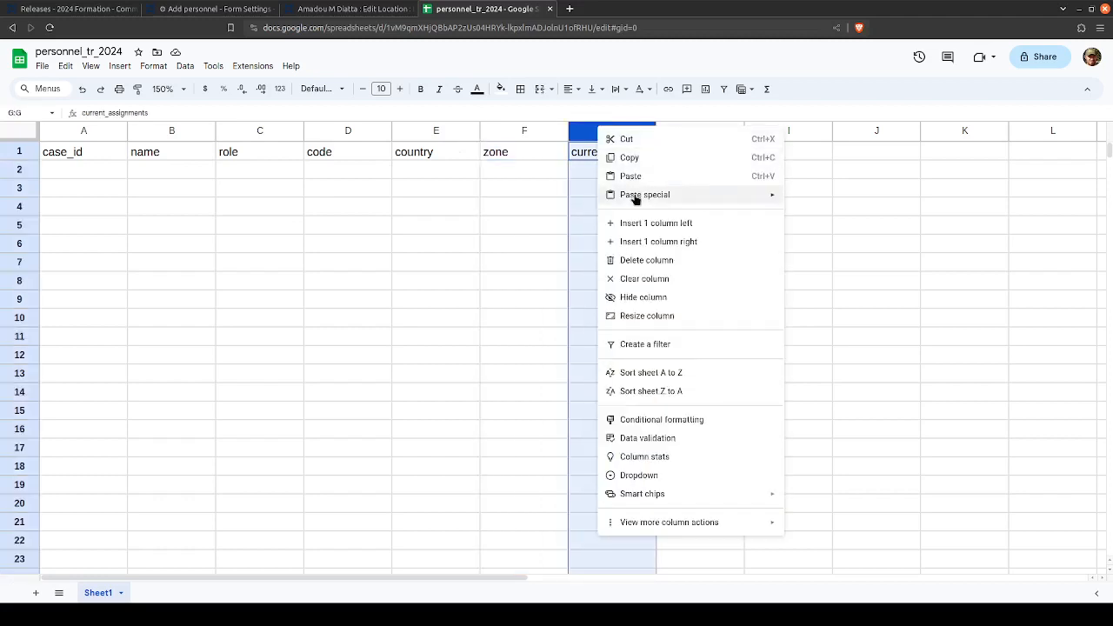
click(629, 221)
click(593, 159)
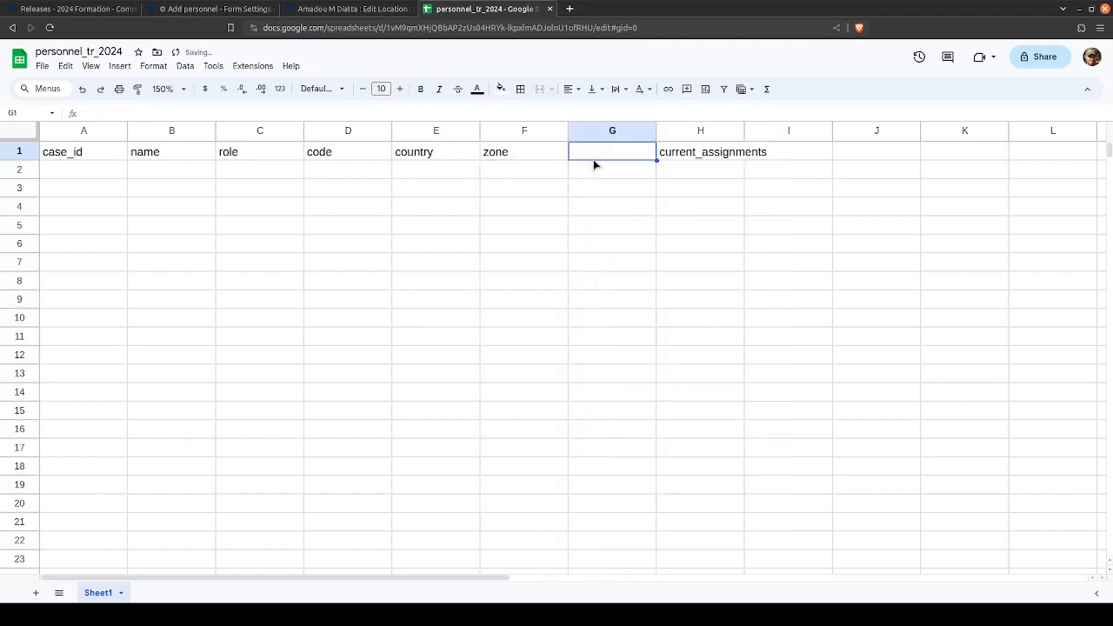
text(salary)
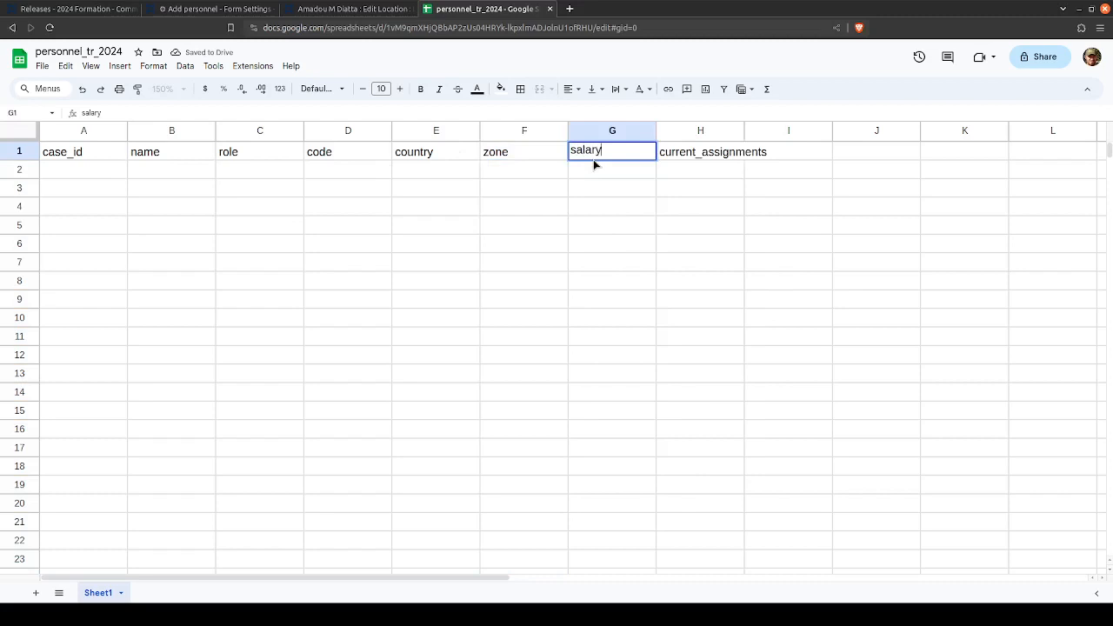
key(Return)
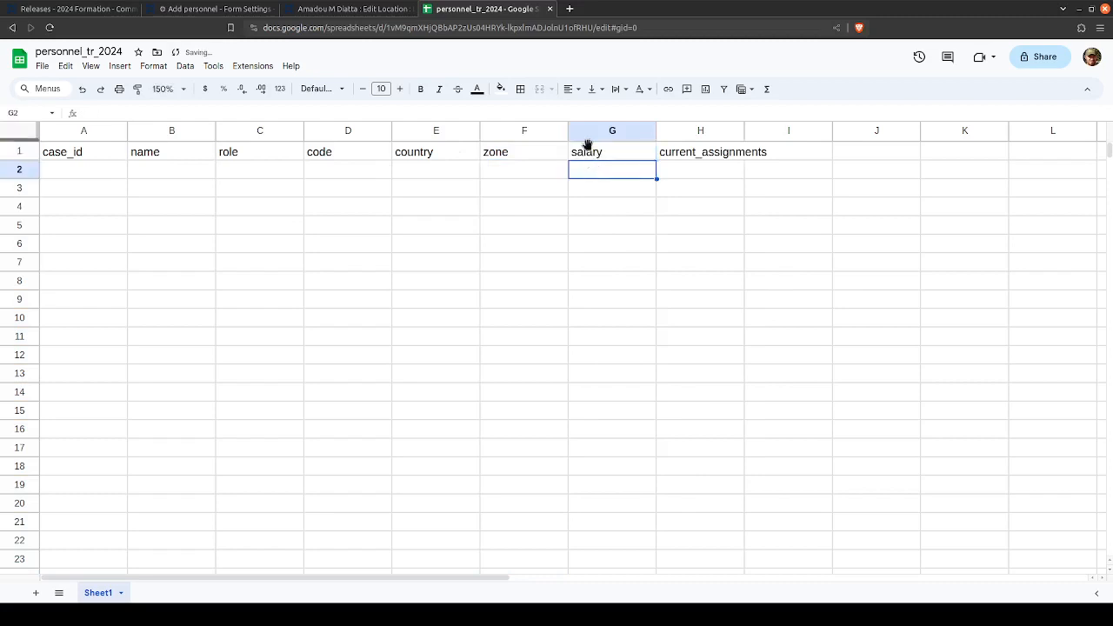
click(621, 157)
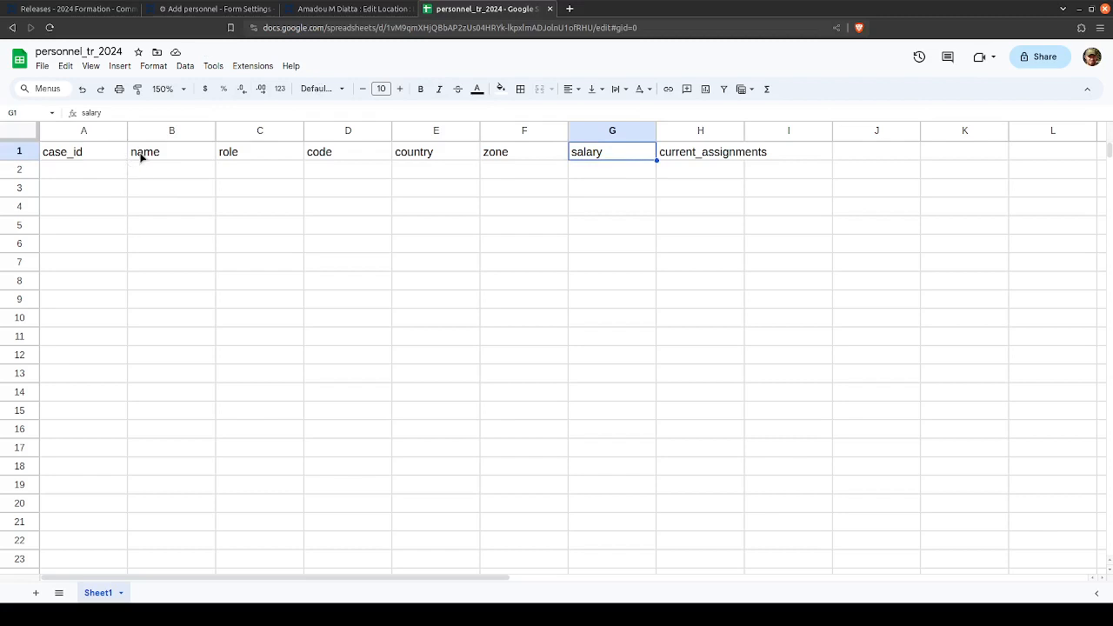
- Open the Add personnel form for editing and add an Integer question after the loc question
click(205, 9)
click(91, 336)
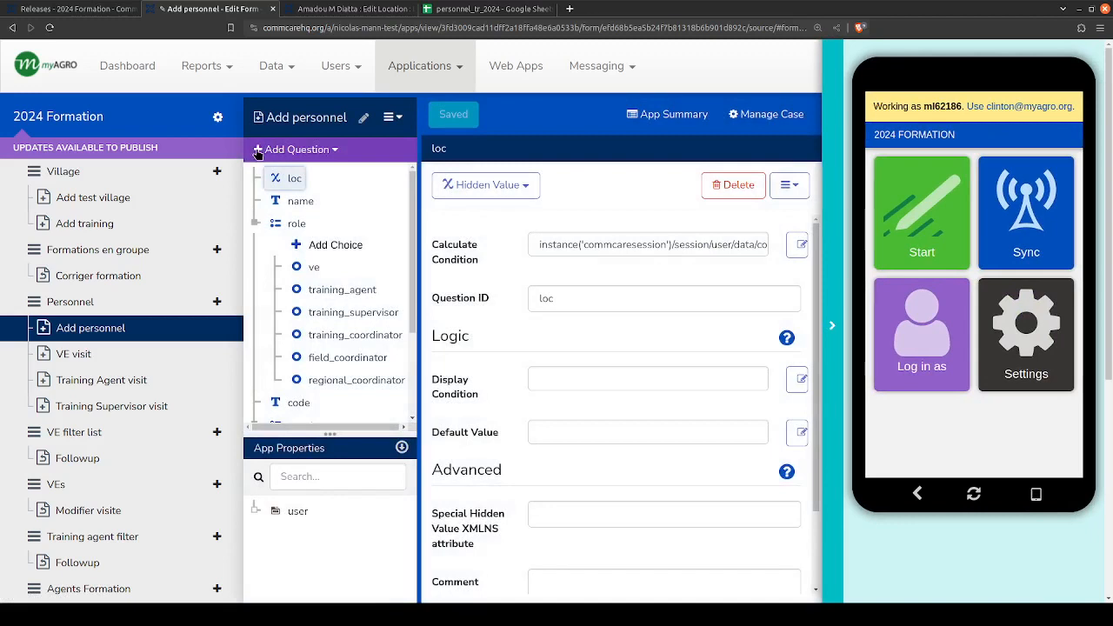
click(300, 150)
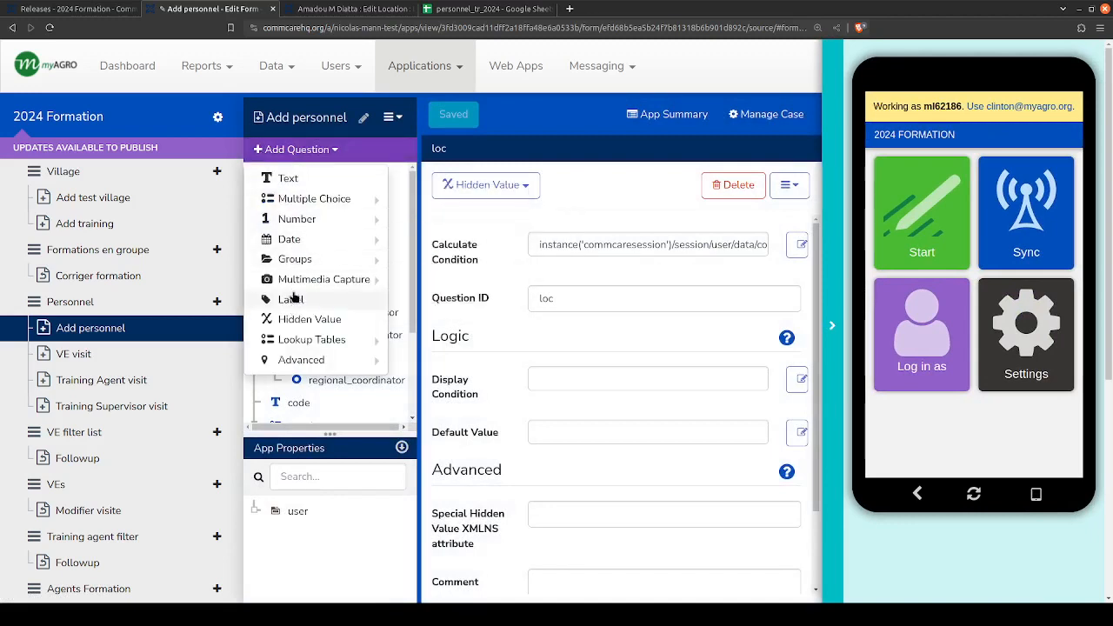
mouse_move(290, 222)
click(448, 218)
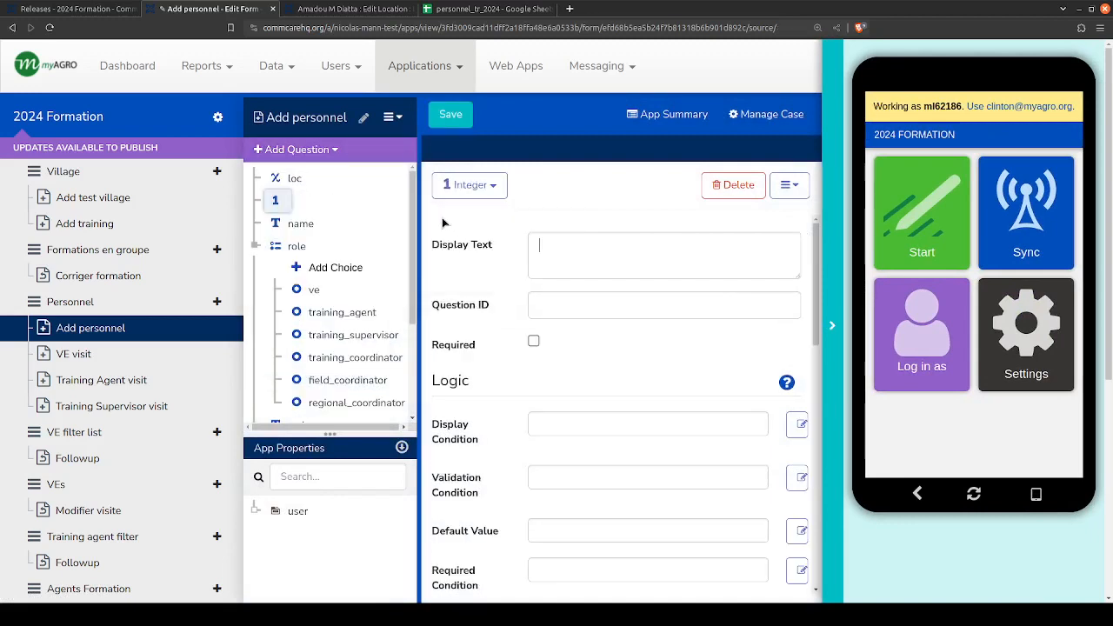
- Set the new Integer question's display text to "How many years have they been working?"
click(604, 243)
text(H)
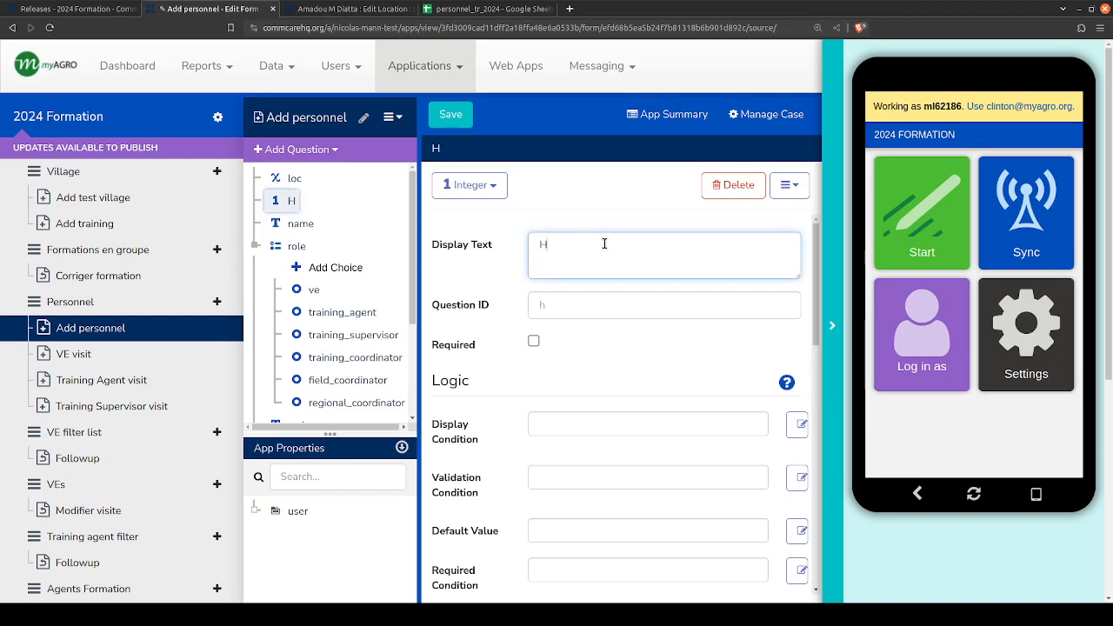
text(ow)
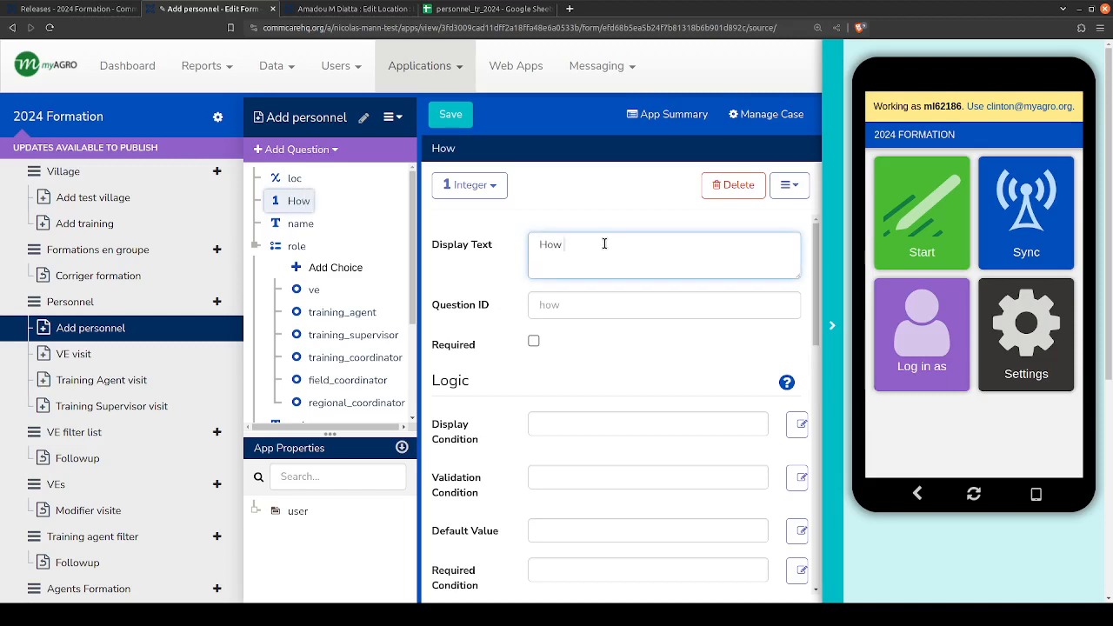
text( many year)
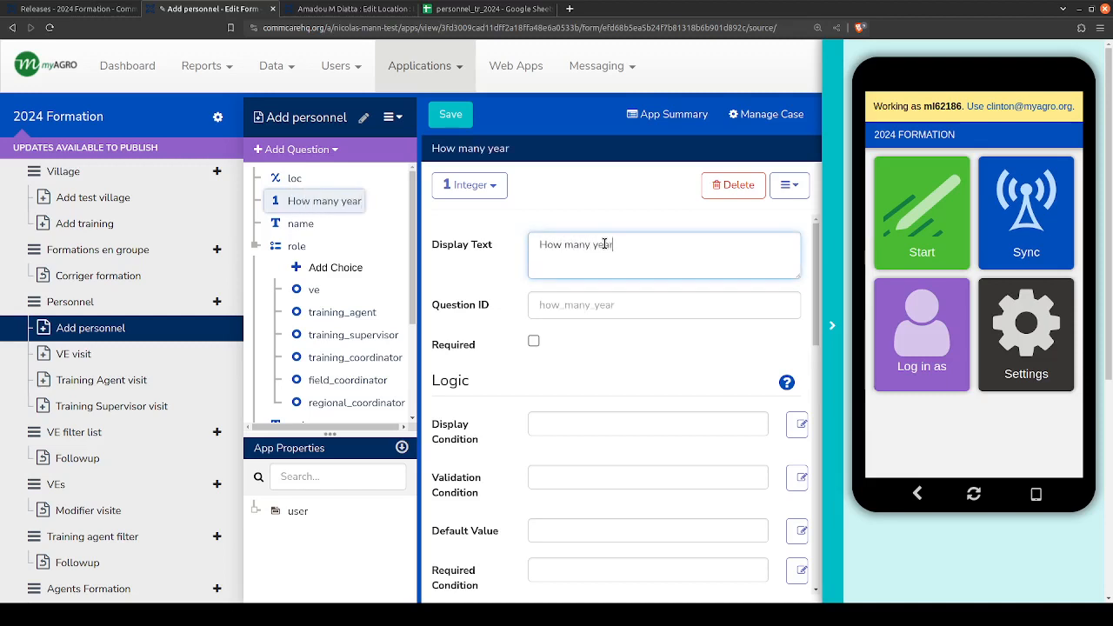
text(s have they w)
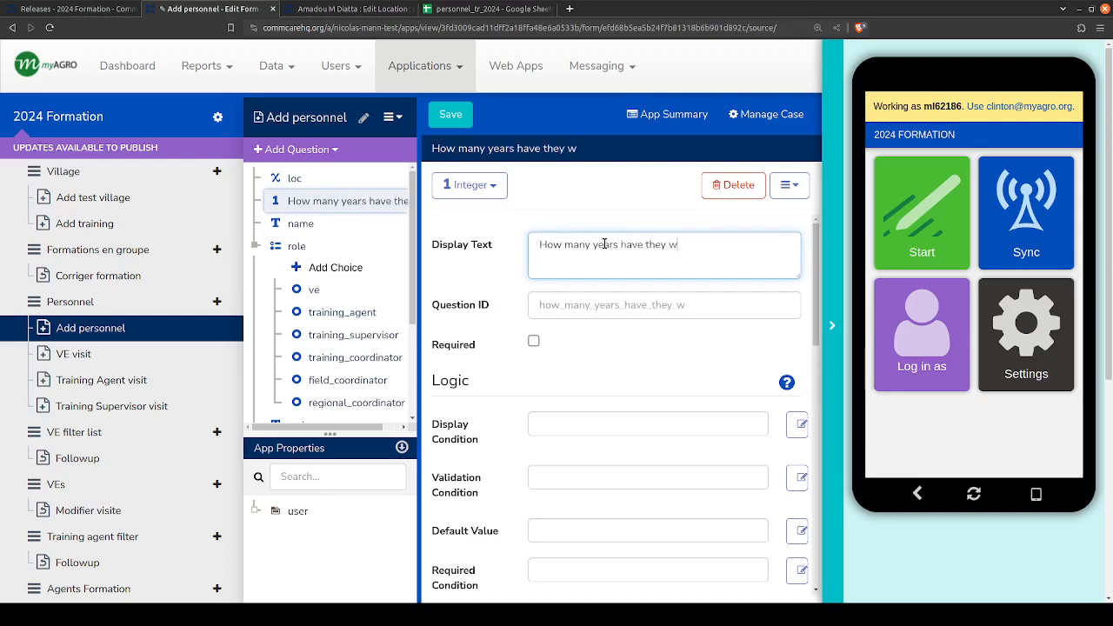
key(BackSpace)
text(been working?)
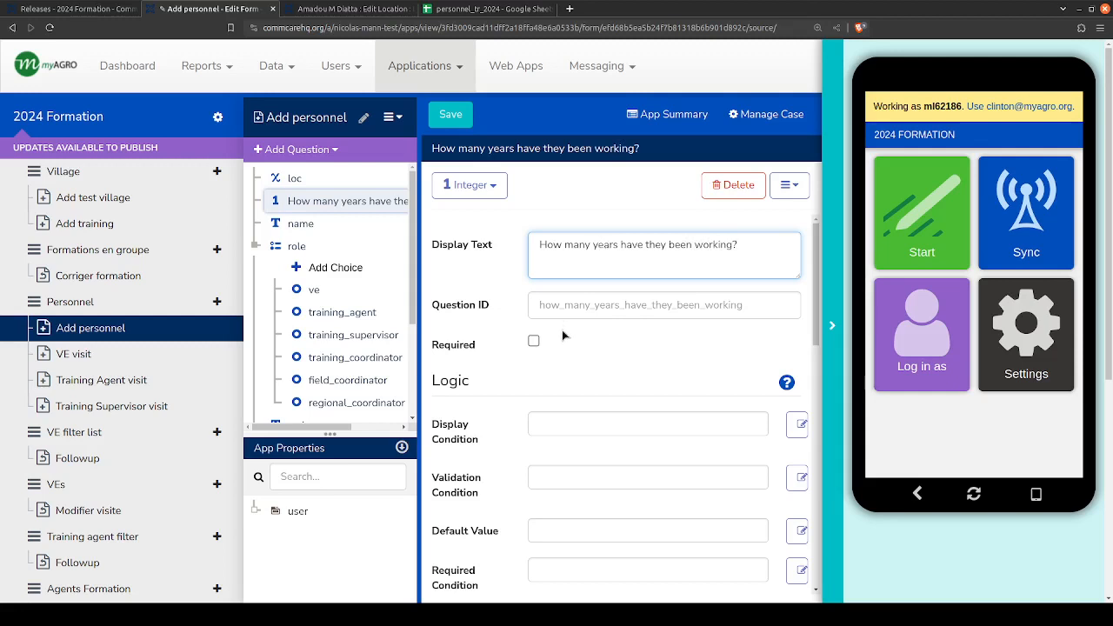
- Add a second Integer question with the display text "What's their age"
click(287, 149)
mouse_move(300, 222)
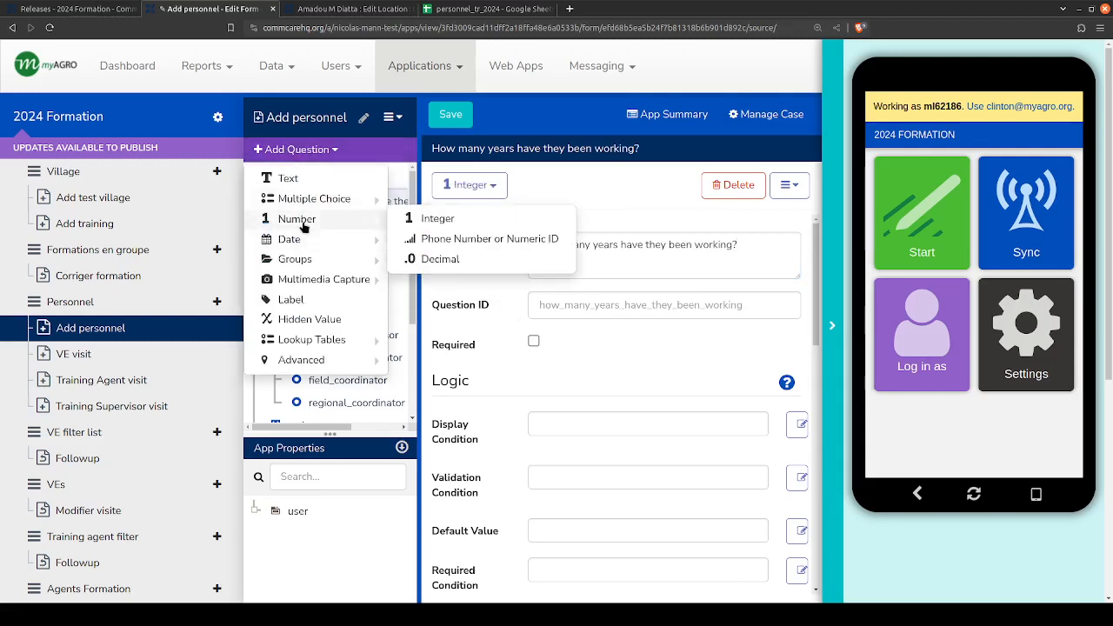
click(431, 218)
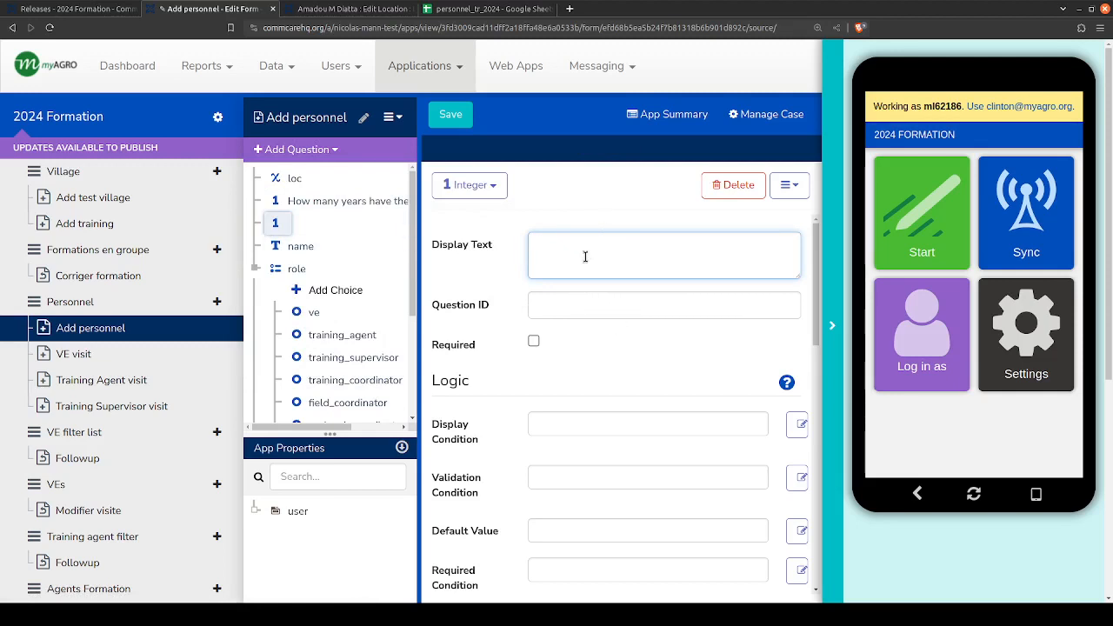
text(What's thi)
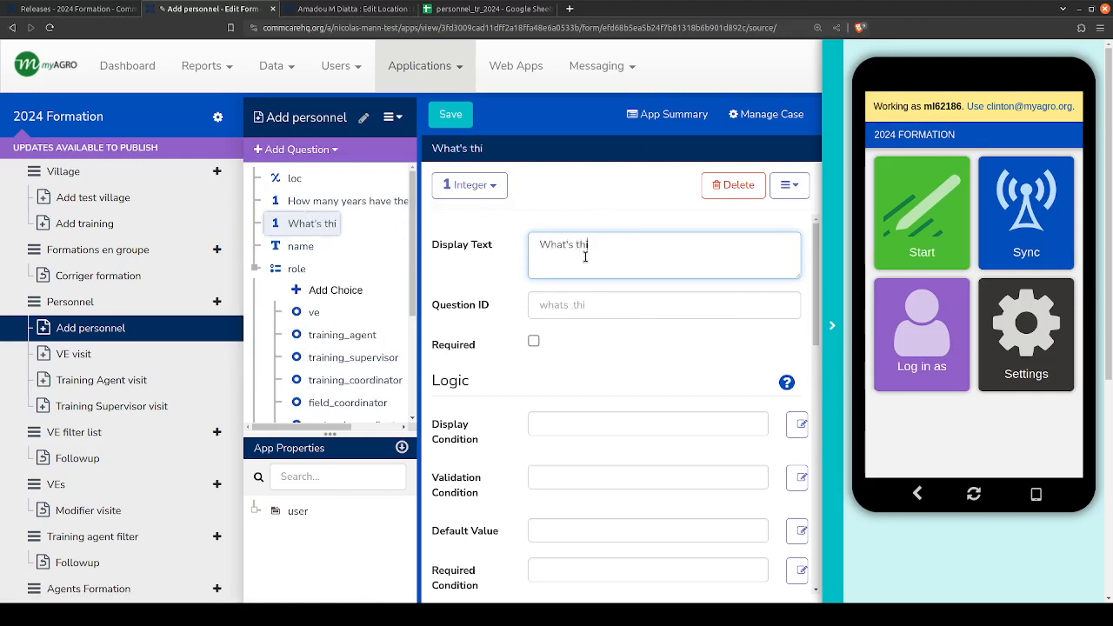
key(BackSpace)
text(eir age)
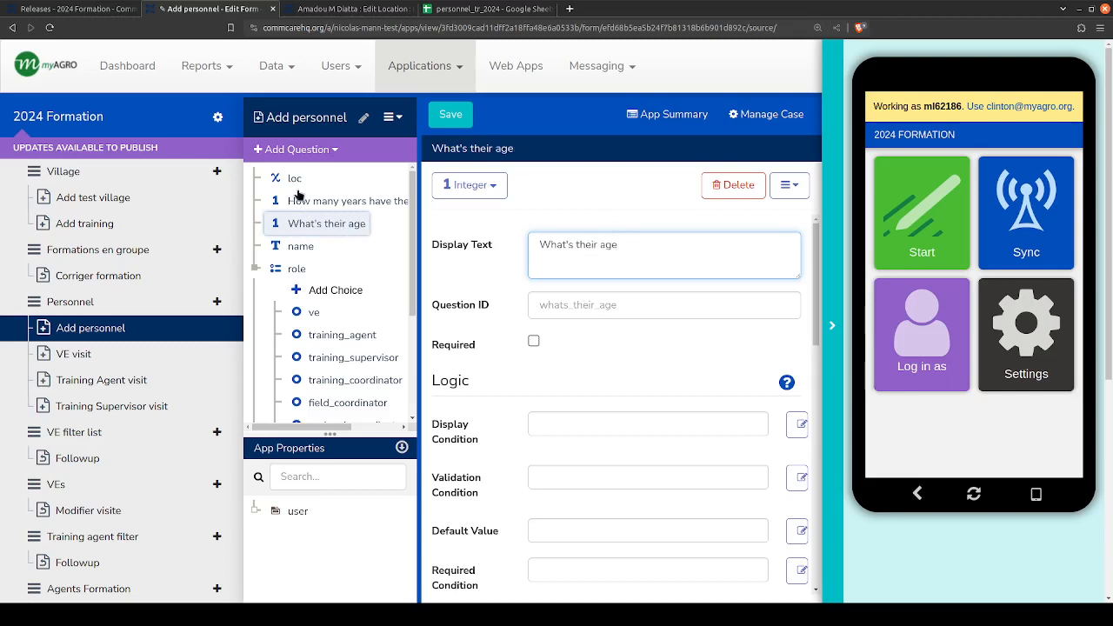
- Add a Hidden Value question after the age question and set its question ID to salary
click(295, 148)
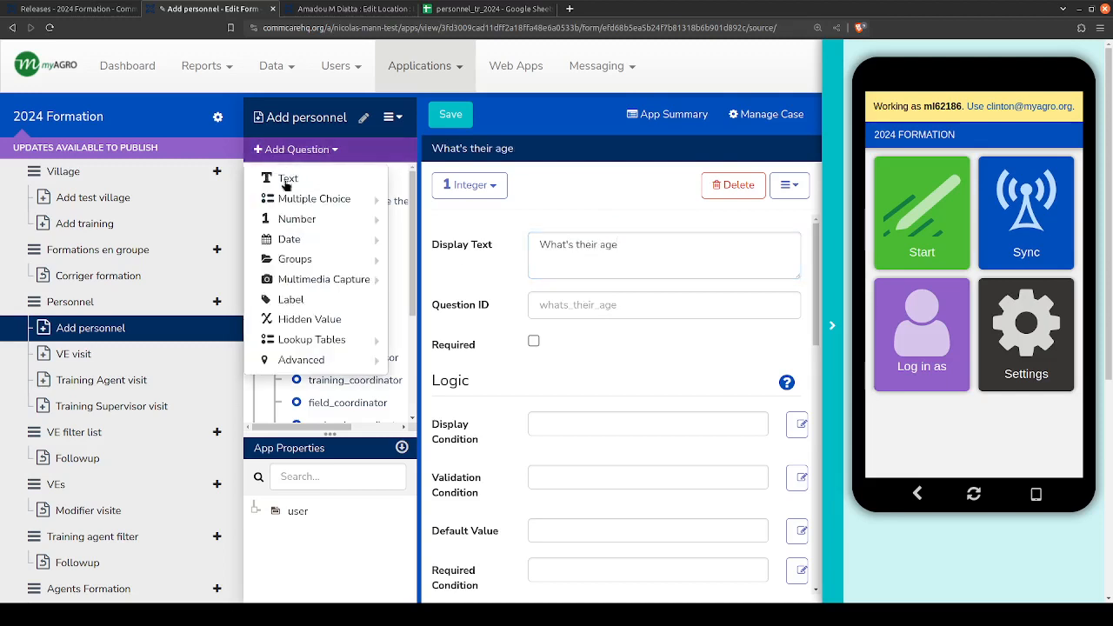
click(296, 321)
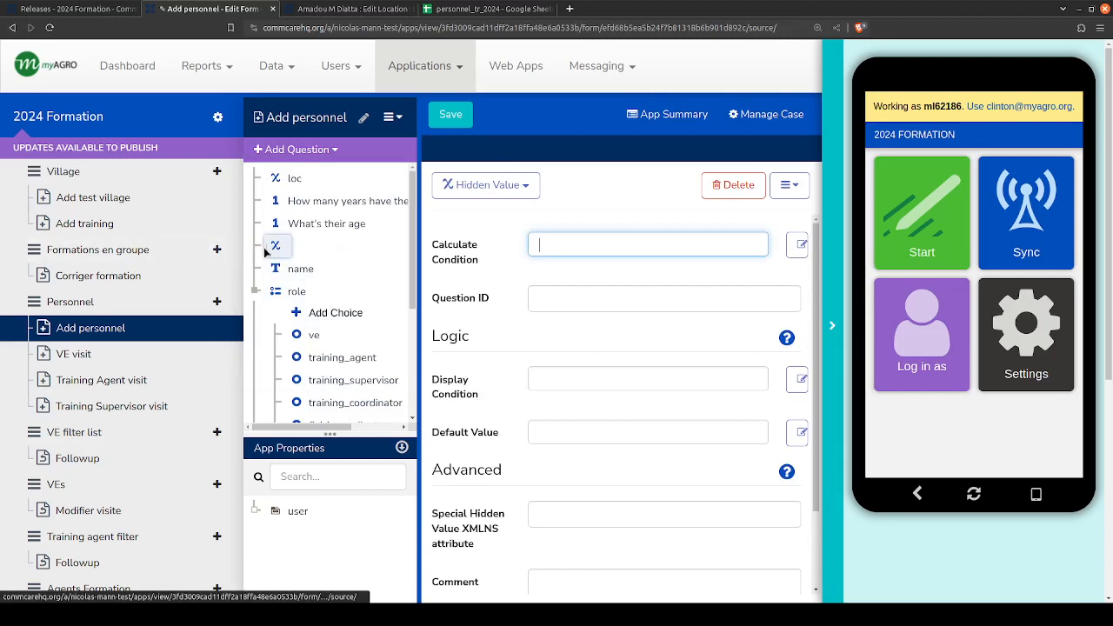
click(579, 294)
text(salary)
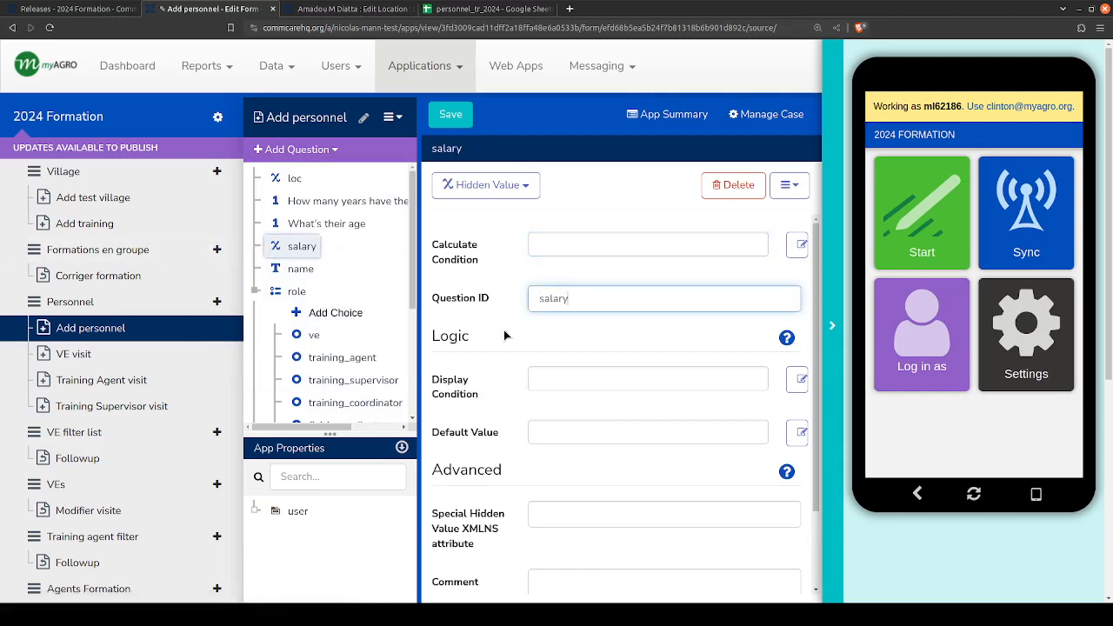
- Set salary's calculate condition to (50 * how_many_years_have_they_been_working) + (100 * whats_their_age), referencing the two Integer questions
click(619, 243)
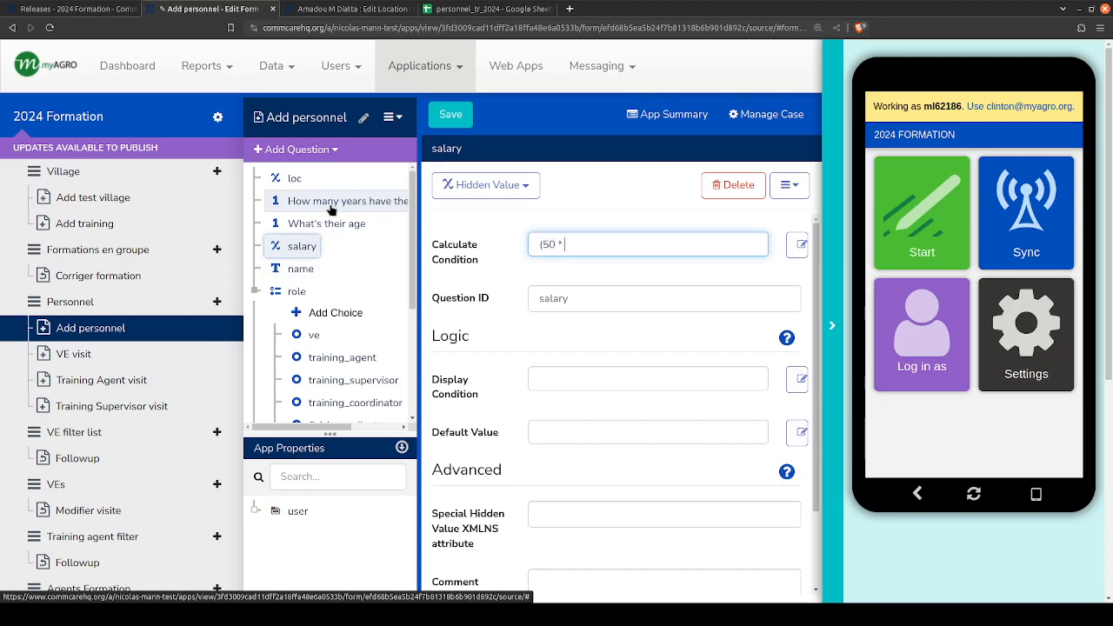
drag(330, 210, 587, 246)
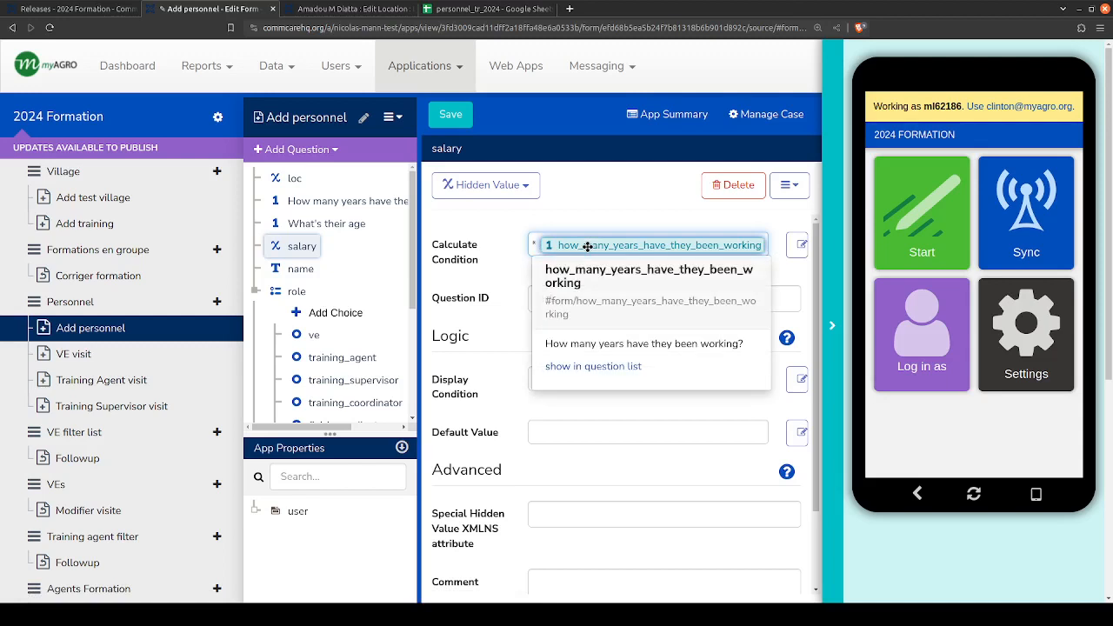
text() +)
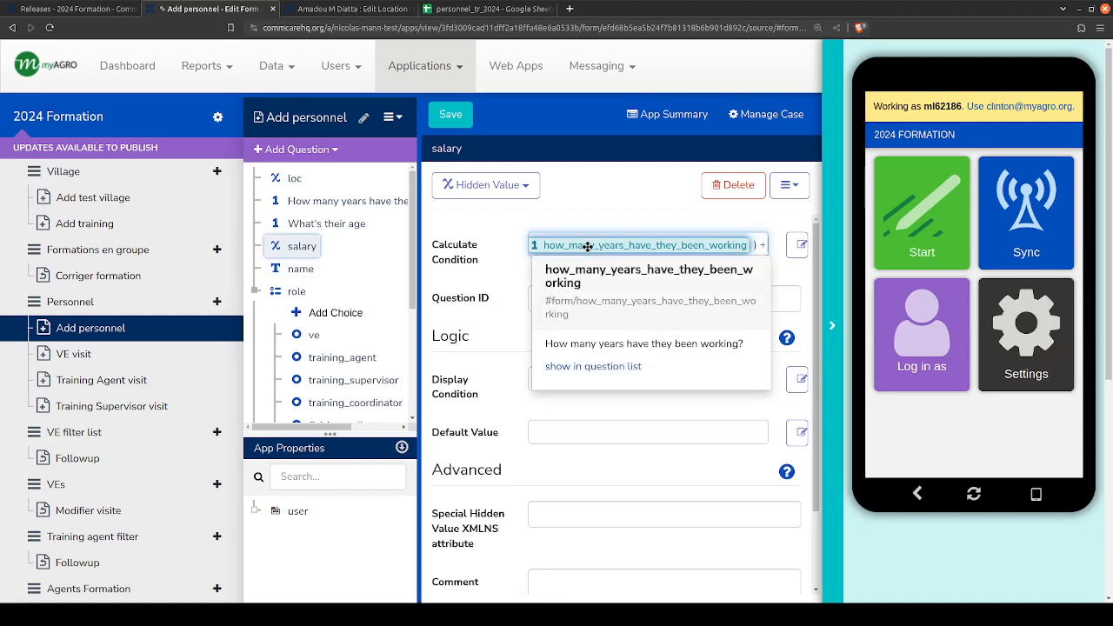
text( (100)
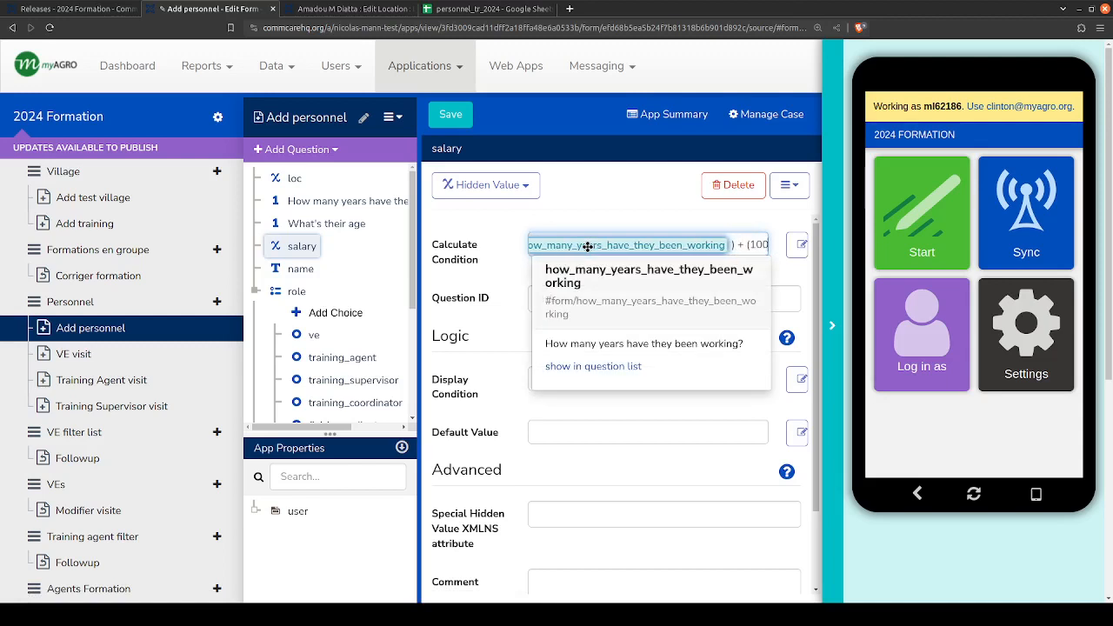
text( *)
drag(296, 223, 778, 261)
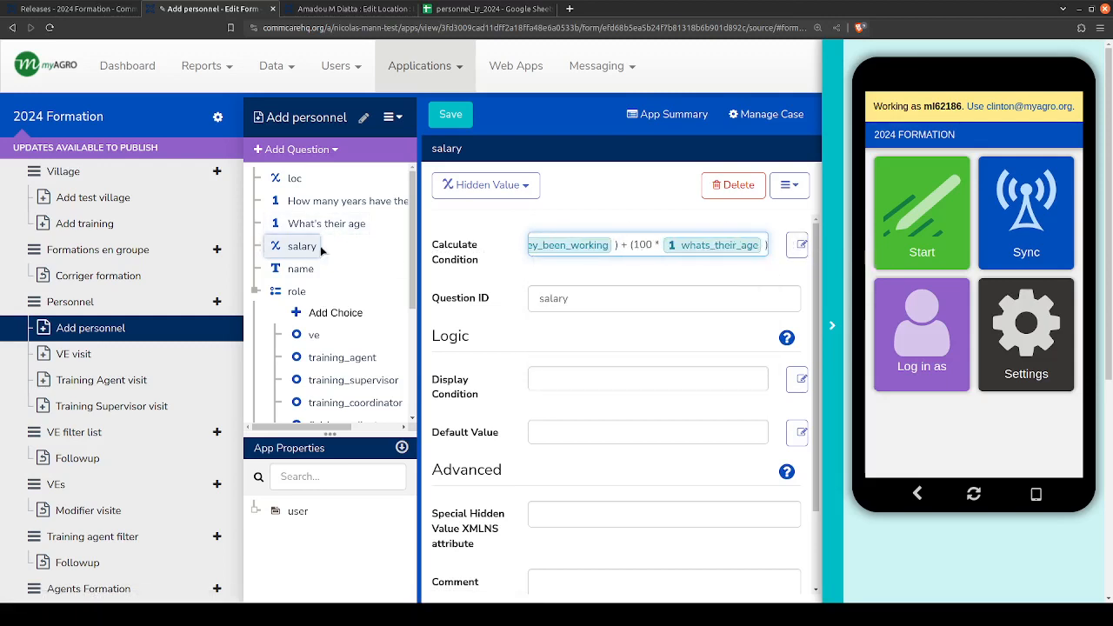
- Review the age and salary questions and compare them with the salary column in the personnel_tr_2024 spreadsheet
click(300, 224)
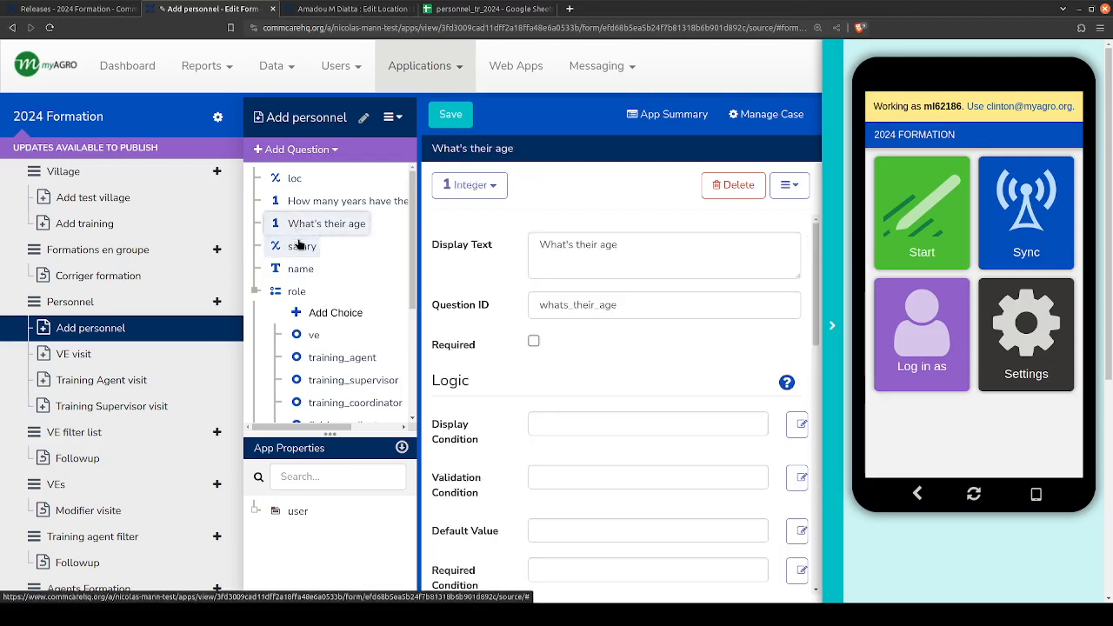
click(299, 246)
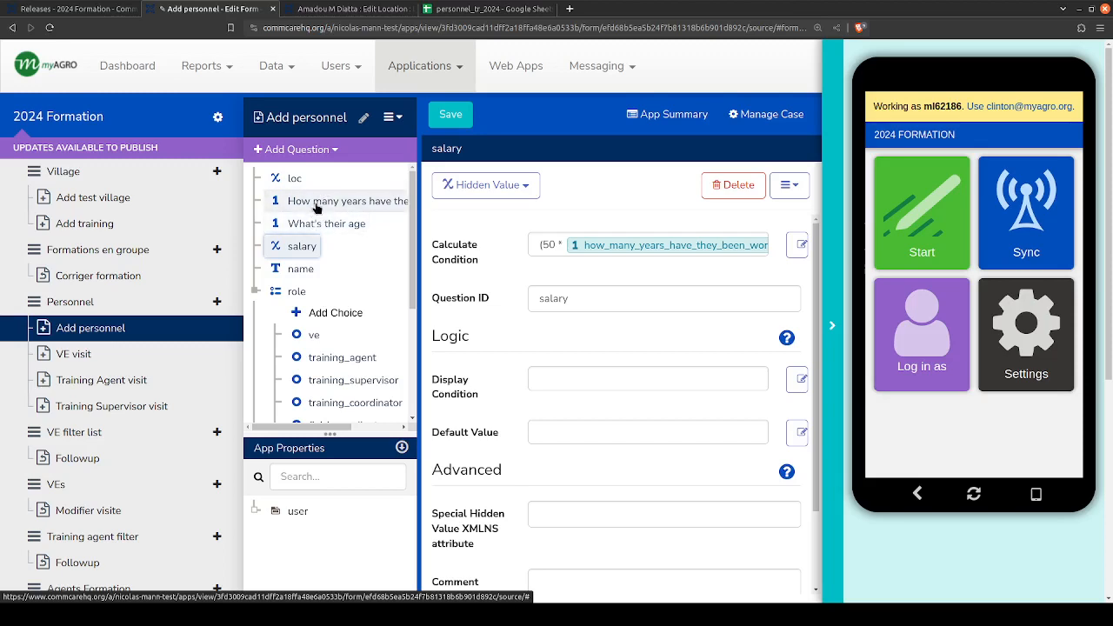
click(475, 9)
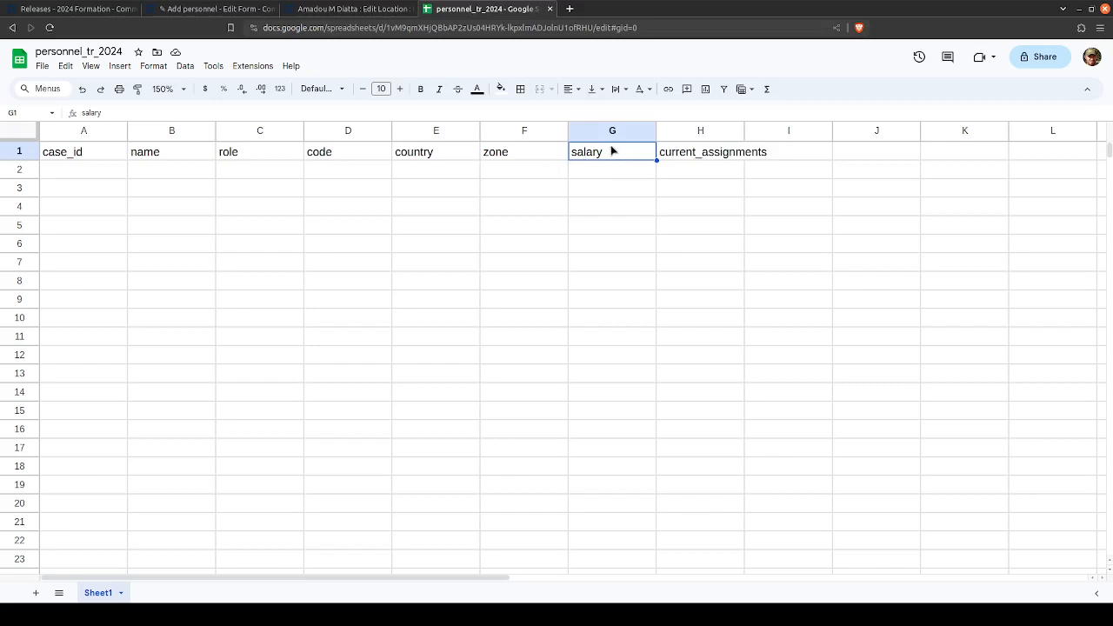
click(200, 9)
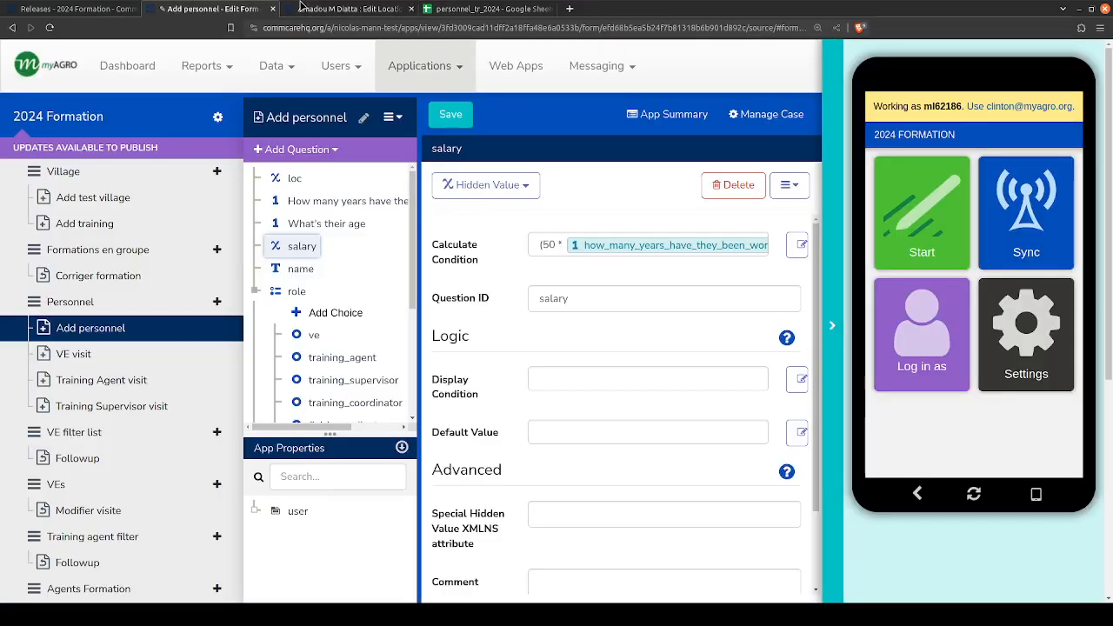
- Delete the years-working, age and salary questions together and leave the form editor without saving
shift+click(315, 203)
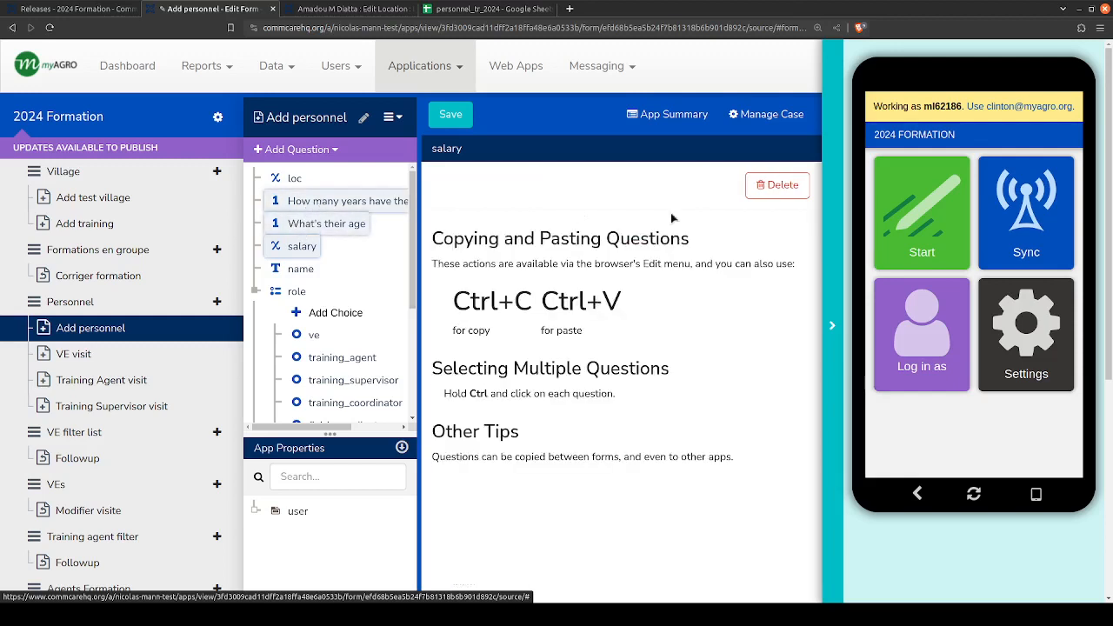
click(735, 185)
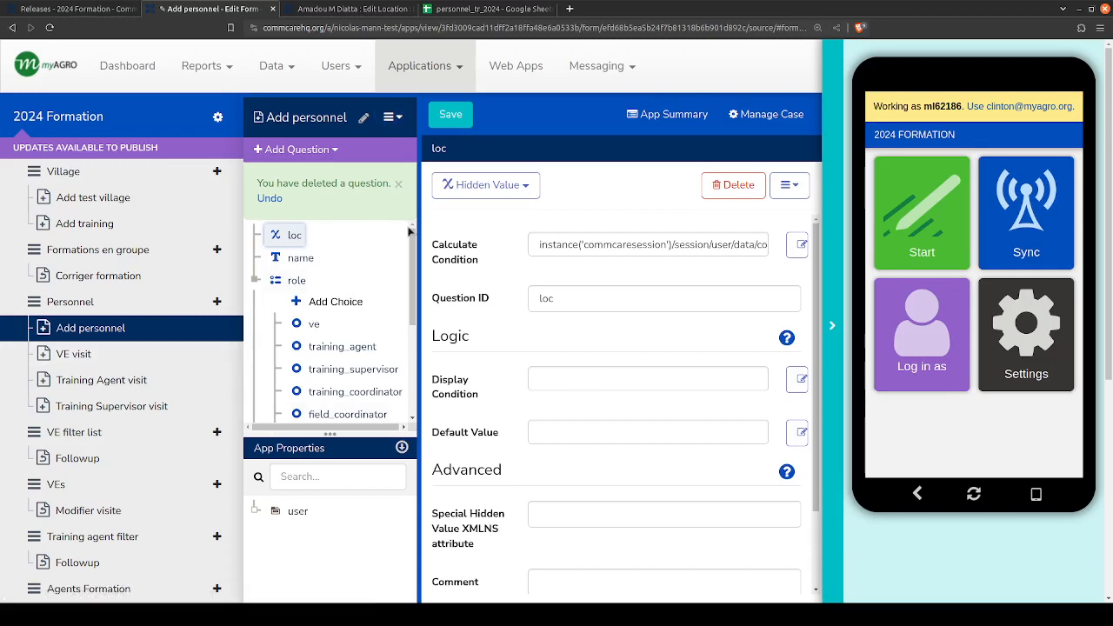
click(91, 328)
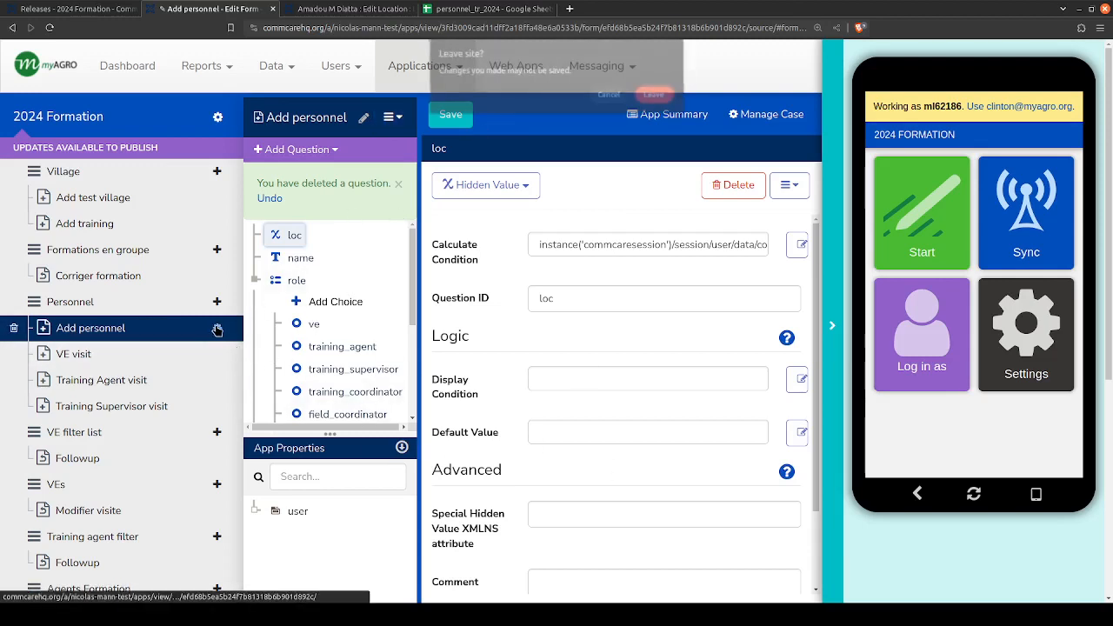
click(656, 93)
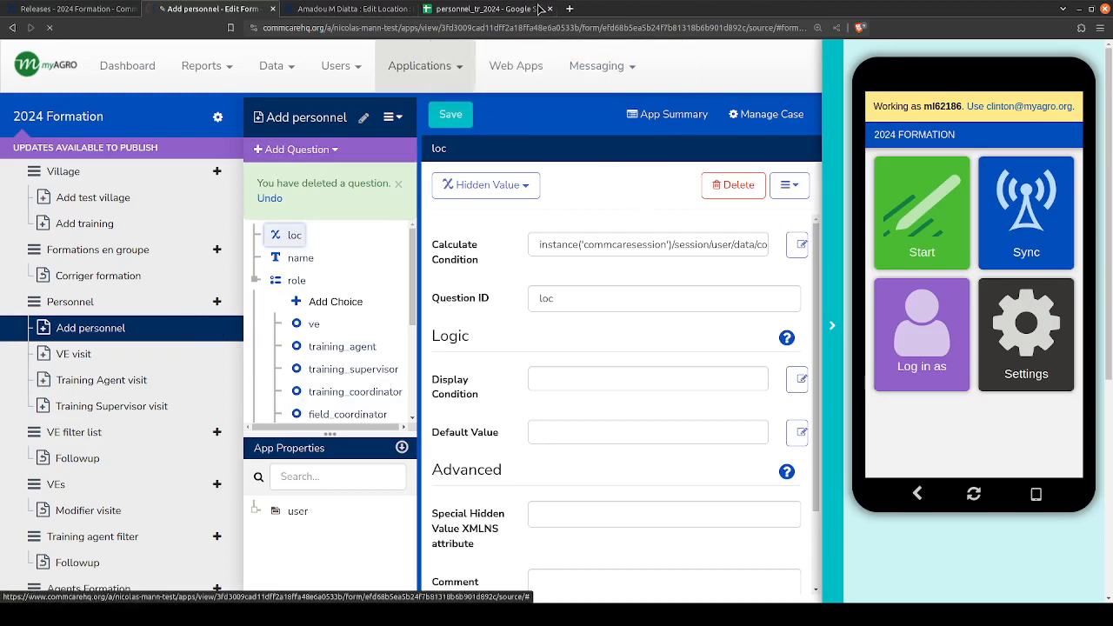
- Check the personnel_tr_2024 spreadsheet and look through the Add personnel form's case management settings and property mappings
click(487, 8)
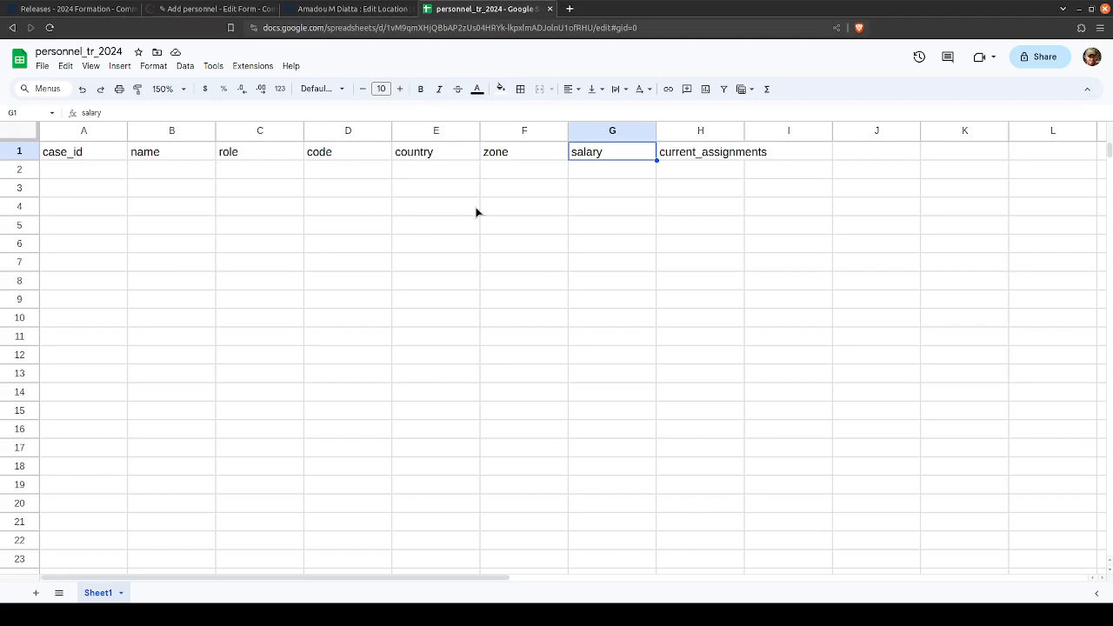
click(201, 9)
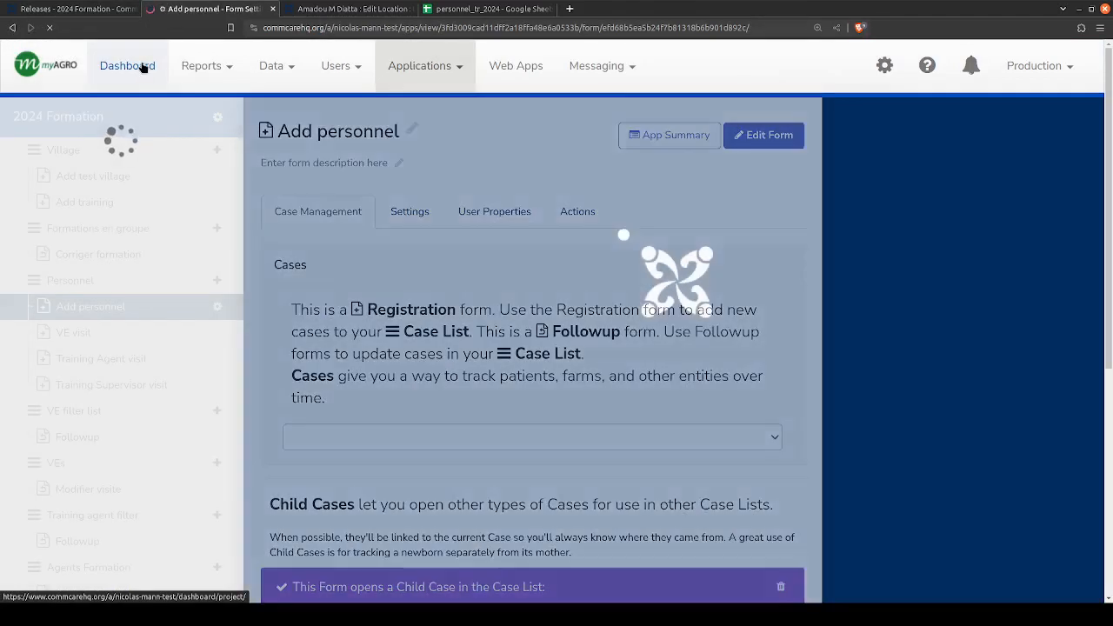
scroll(557, 383, down, 8)
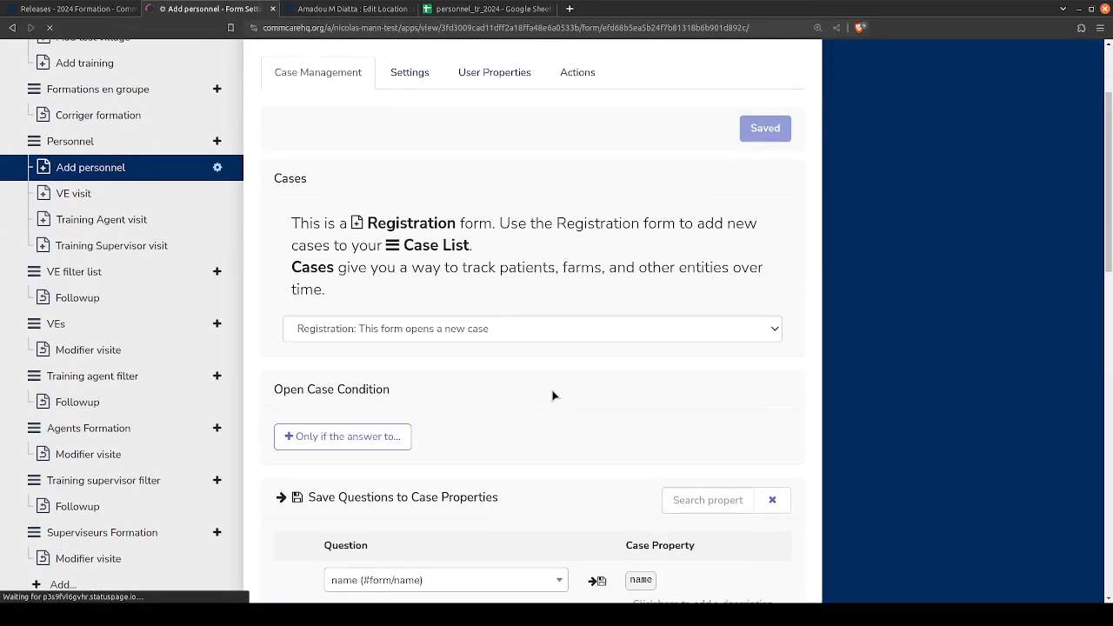
scroll(602, 380, down, 5)
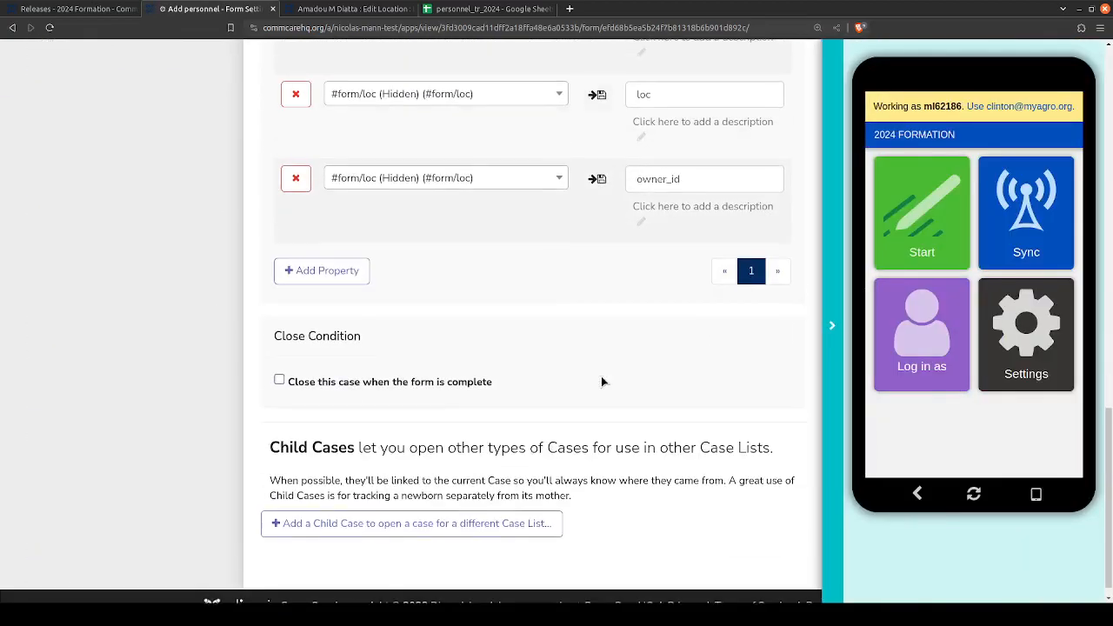
scroll(602, 380, up, 15)
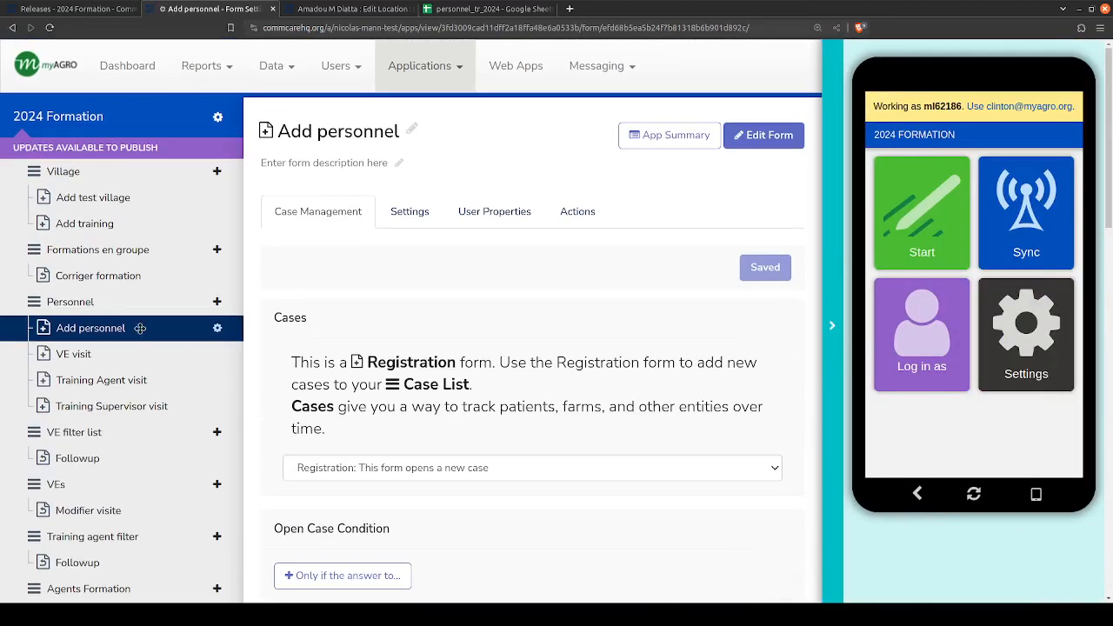
- Highlight the headers from name to current_assignments (B1:H1) in the personnel_tr_2024 spreadsheet and point out its file name
click(509, 8)
drag(168, 149, 712, 156)
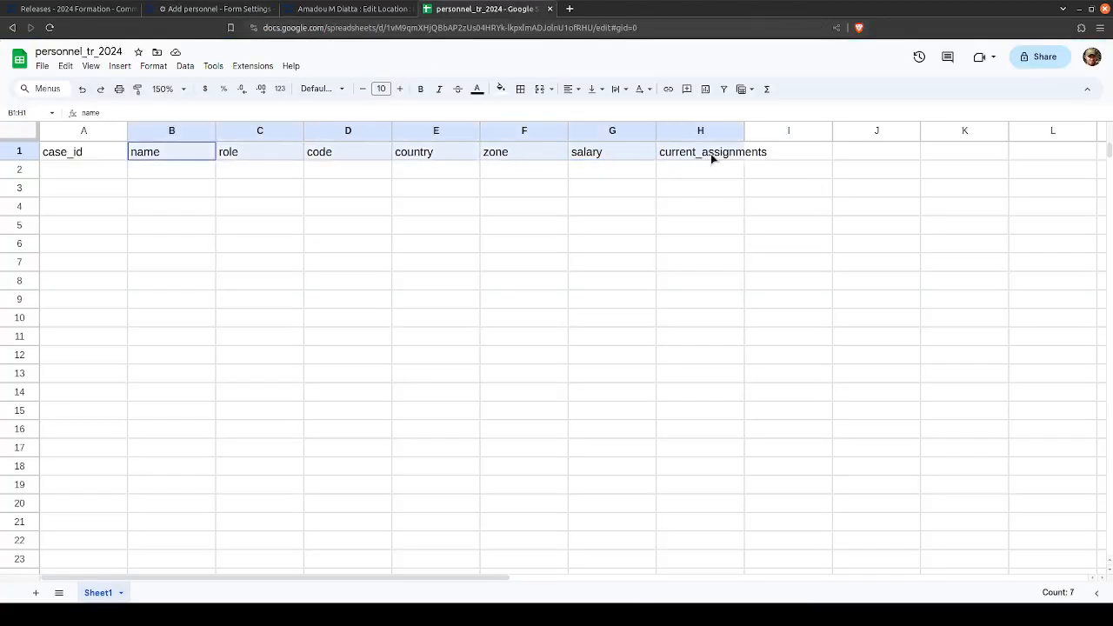
click(711, 155)
shift+click(158, 155)
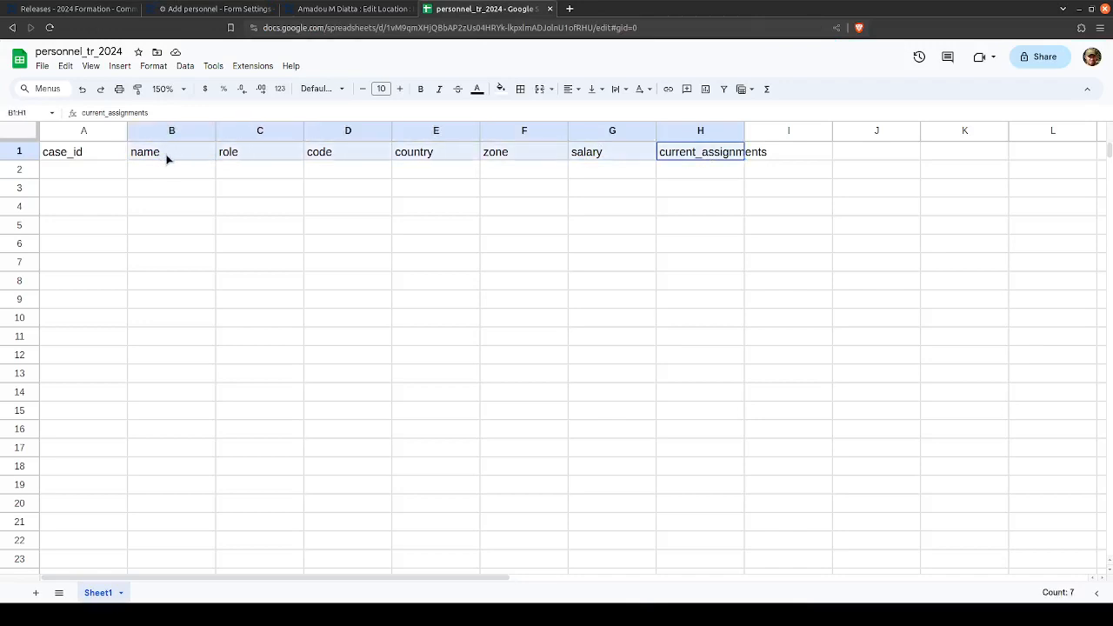
click(170, 152)
shift+click(711, 154)
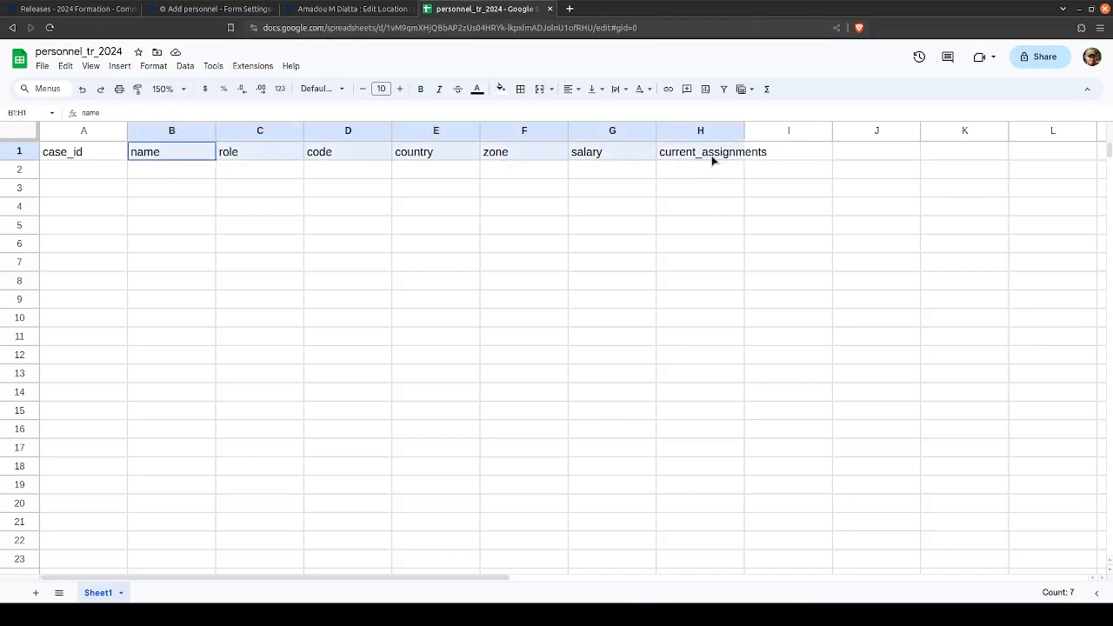
click(57, 52)
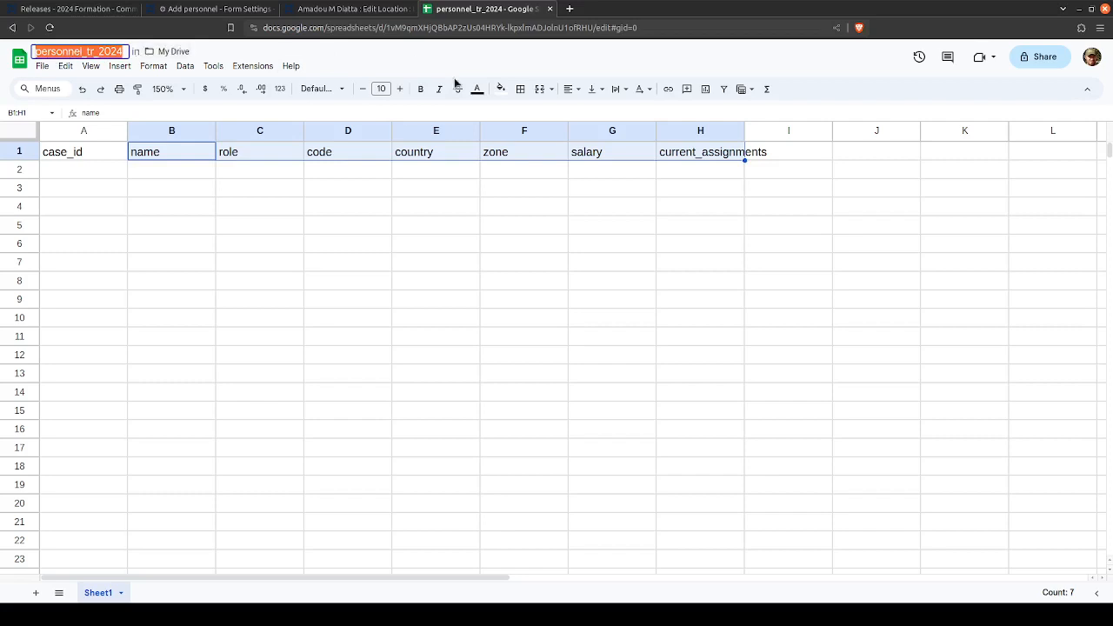
drag(195, 157, 709, 159)
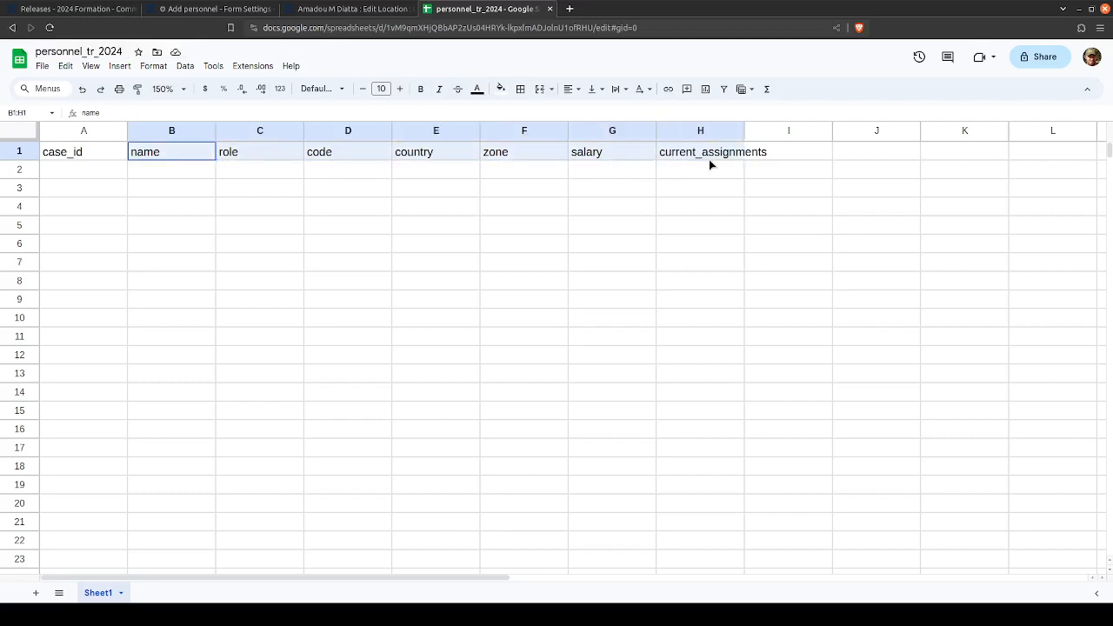
- Return to the Add personnel form, start the 2024 Formation app in the preview and point out the user it is working as
click(708, 163)
click(217, 9)
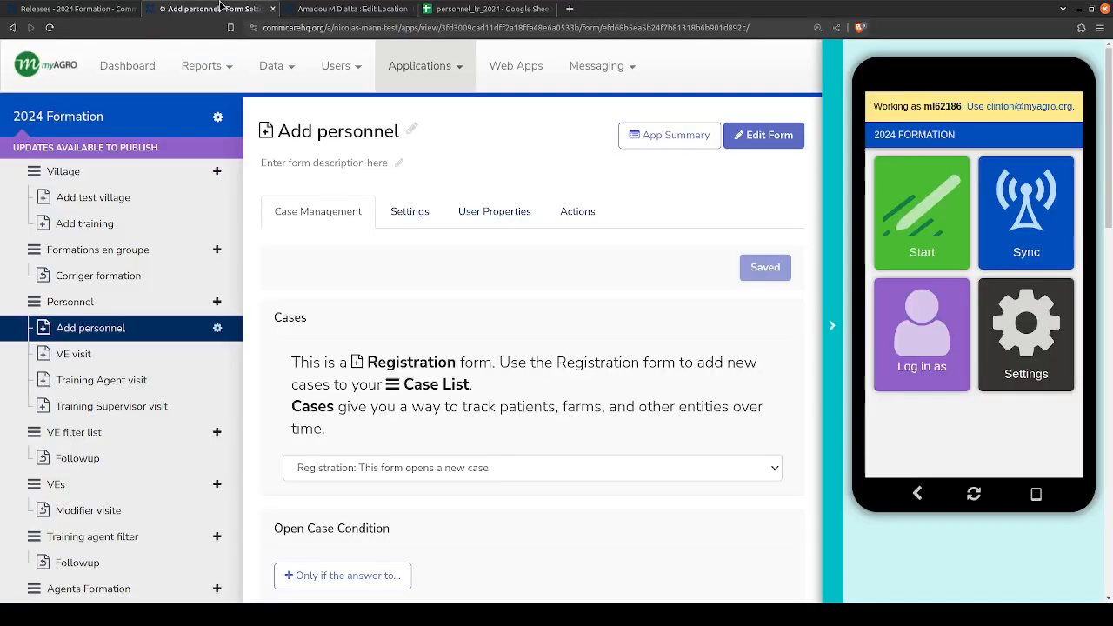
scroll(146, 347, down, 1)
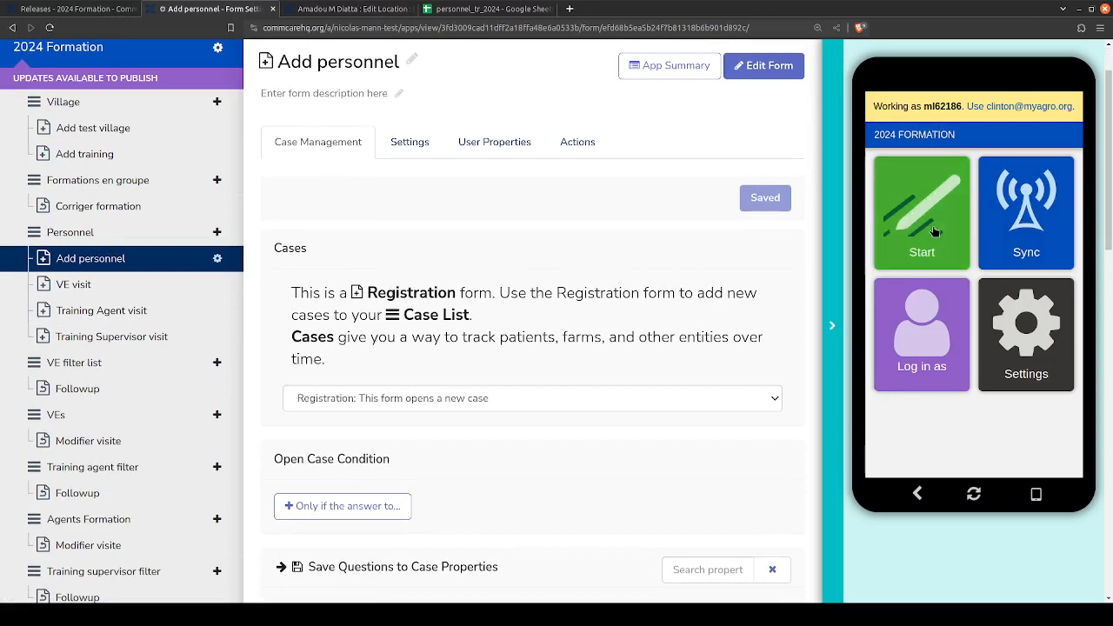
double_click(943, 106)
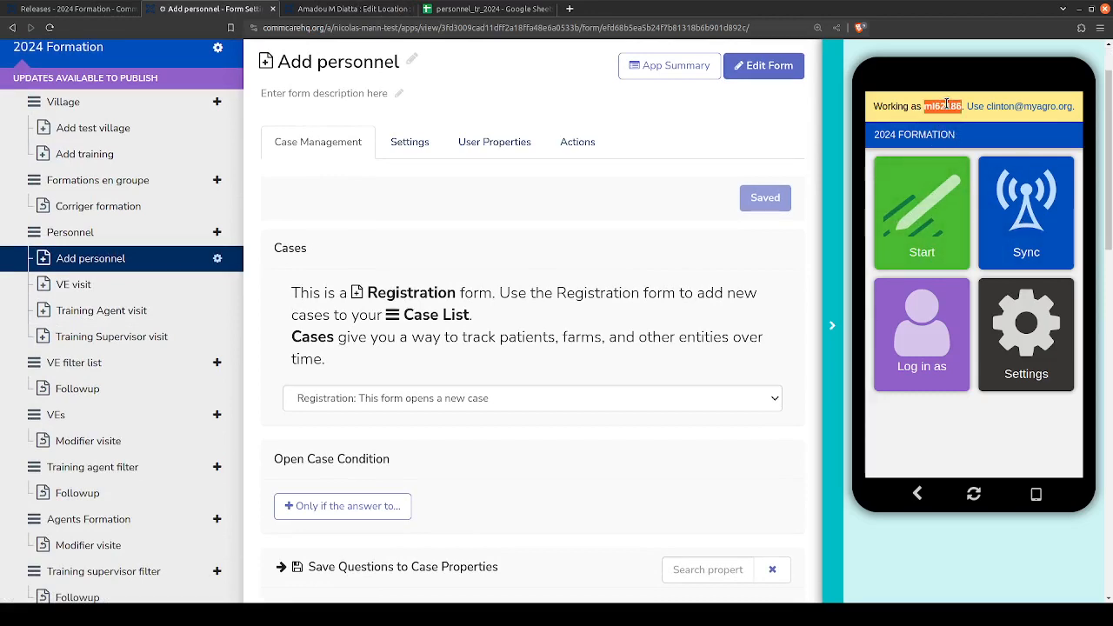
click(927, 225)
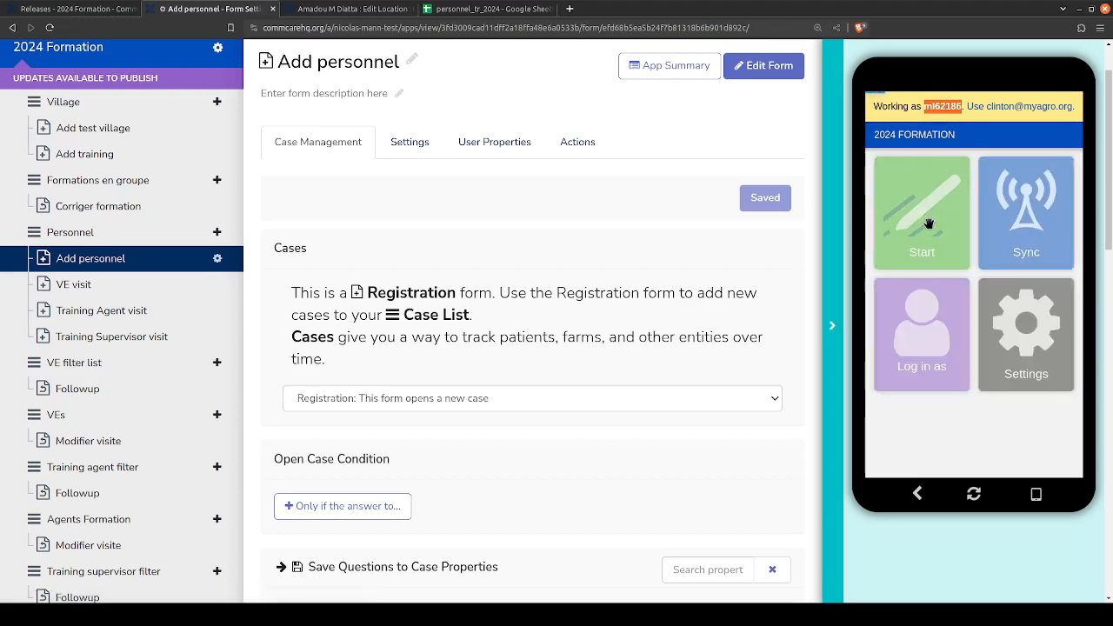
click(923, 106)
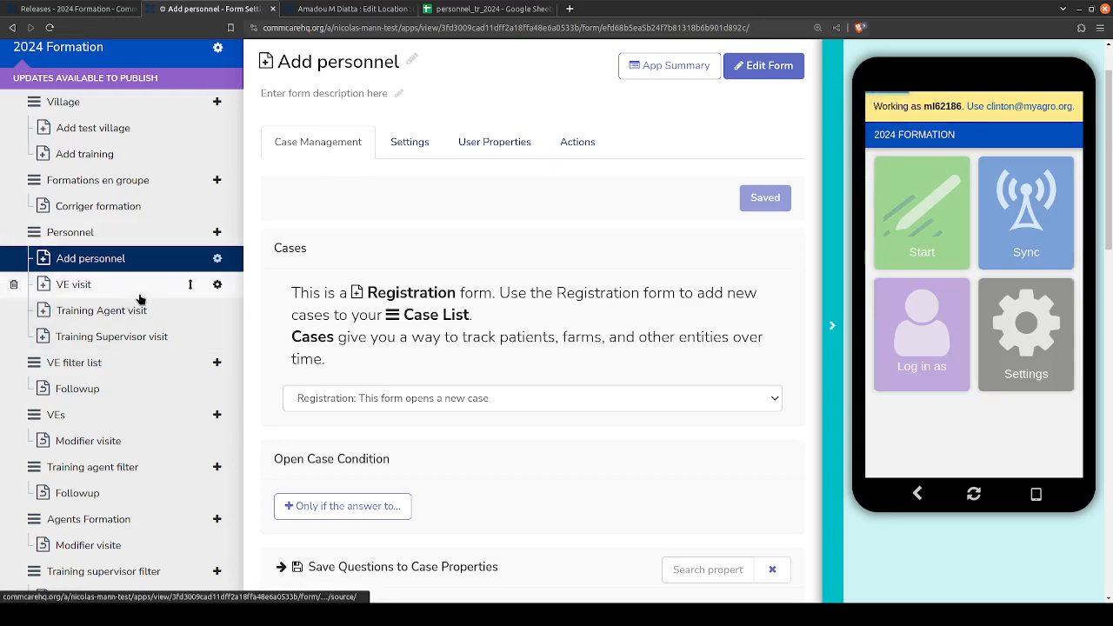
double_click(944, 105)
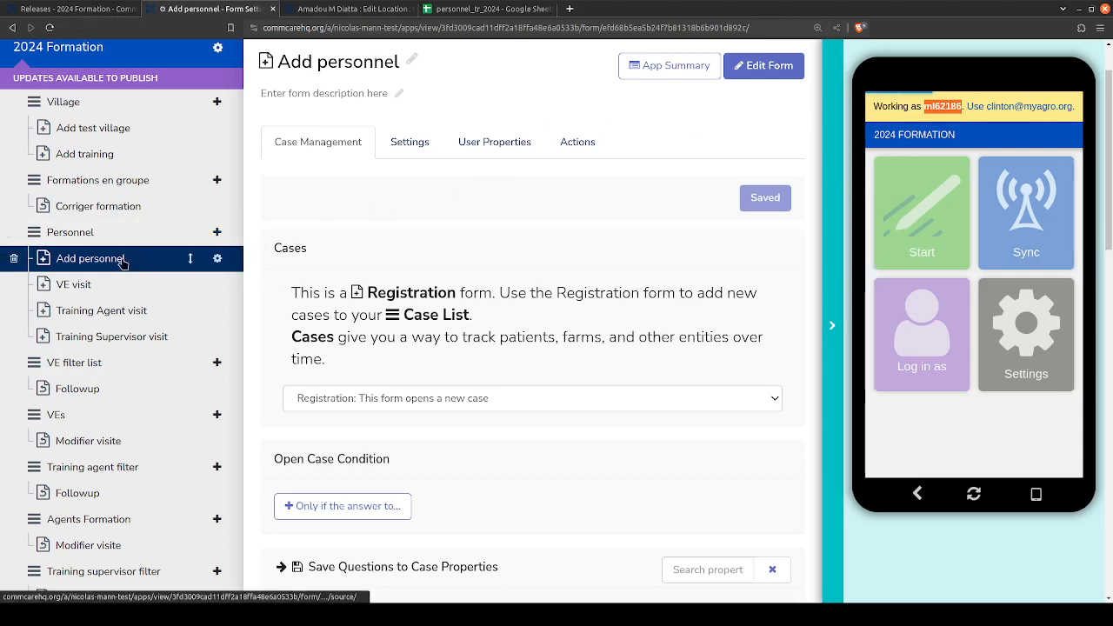
click(408, 146)
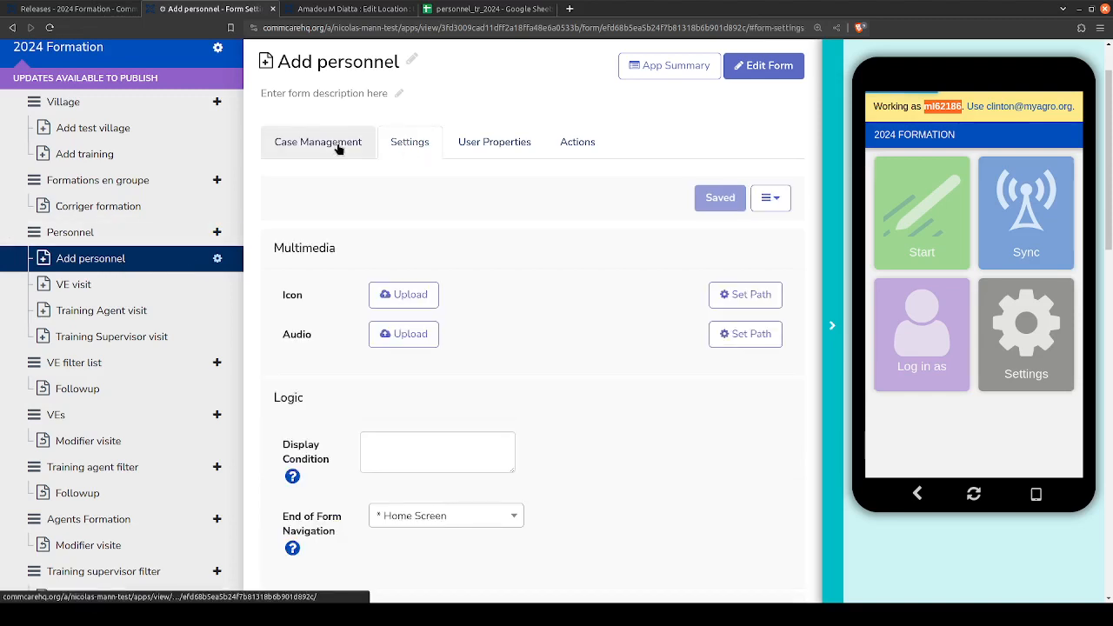
click(513, 141)
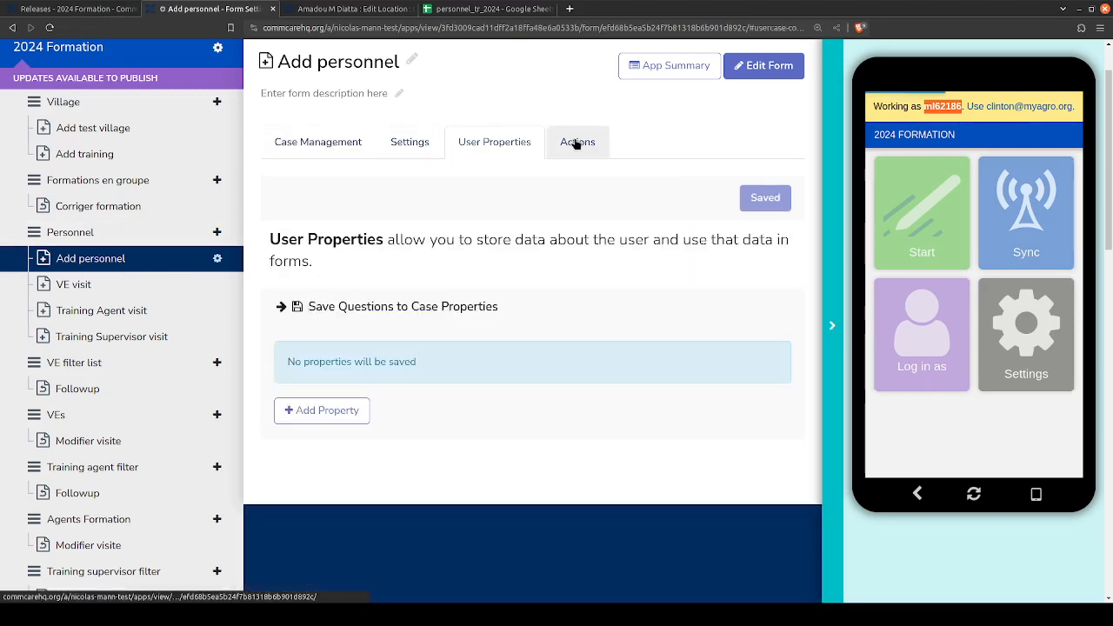
click(575, 139)
click(391, 148)
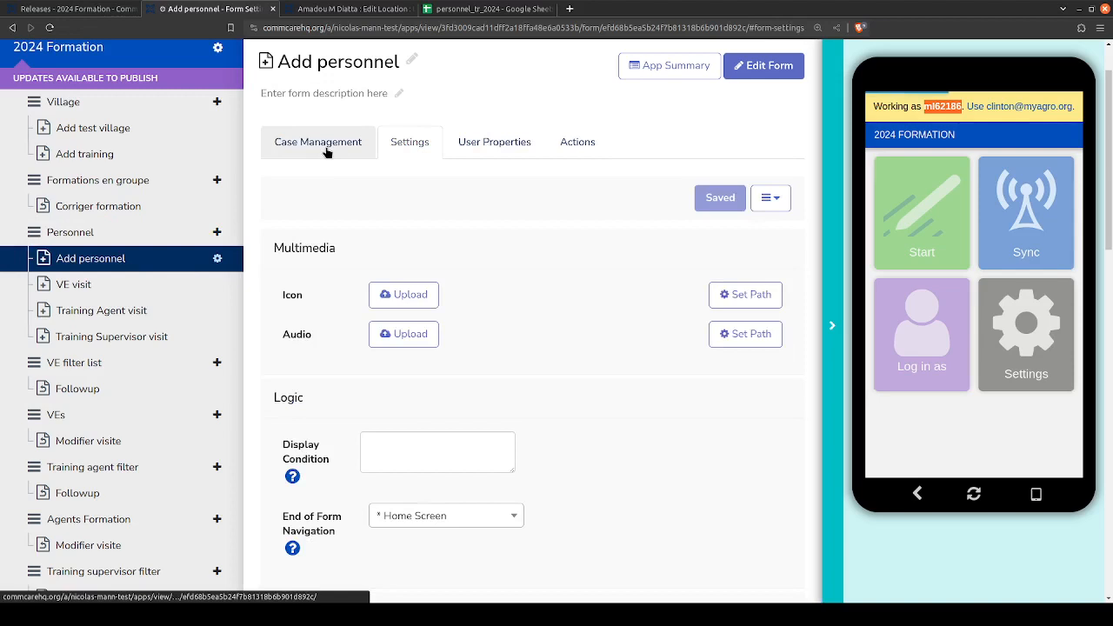
click(326, 145)
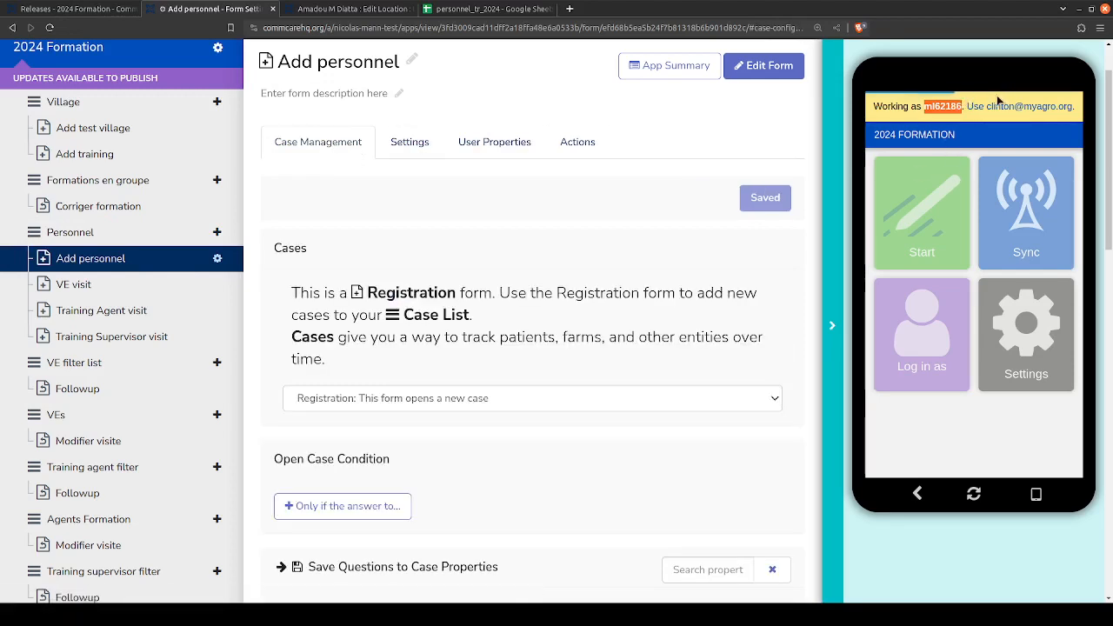
scroll(359, 102, up, 1)
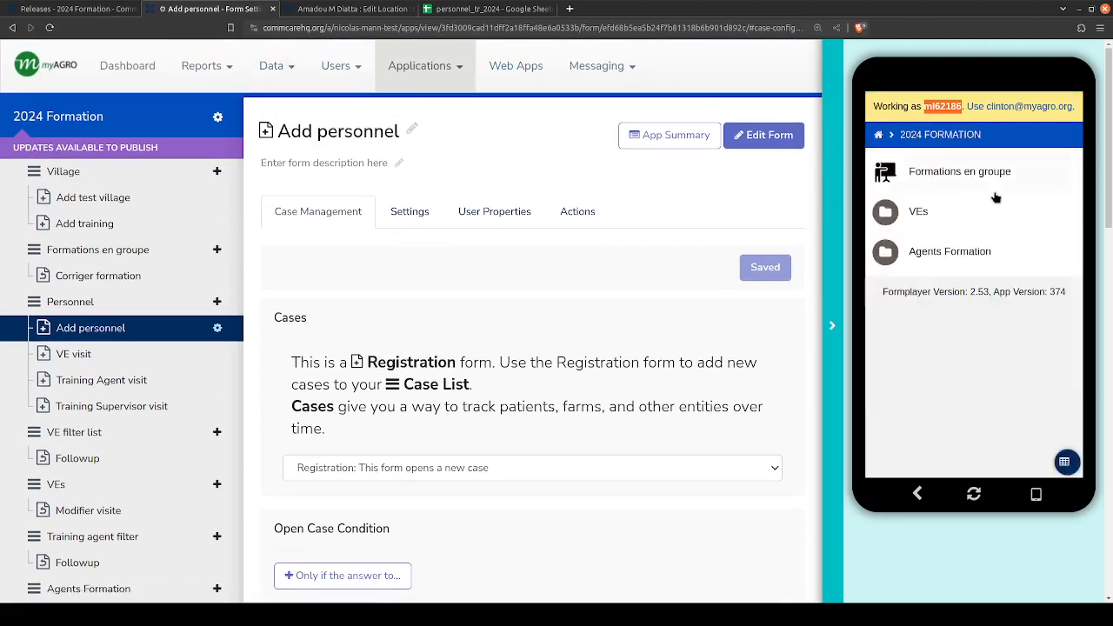
- Open the VEs menu settings in a separate browser tab, check them and return to the Add personnel form
scroll(741, 189, down, 1)
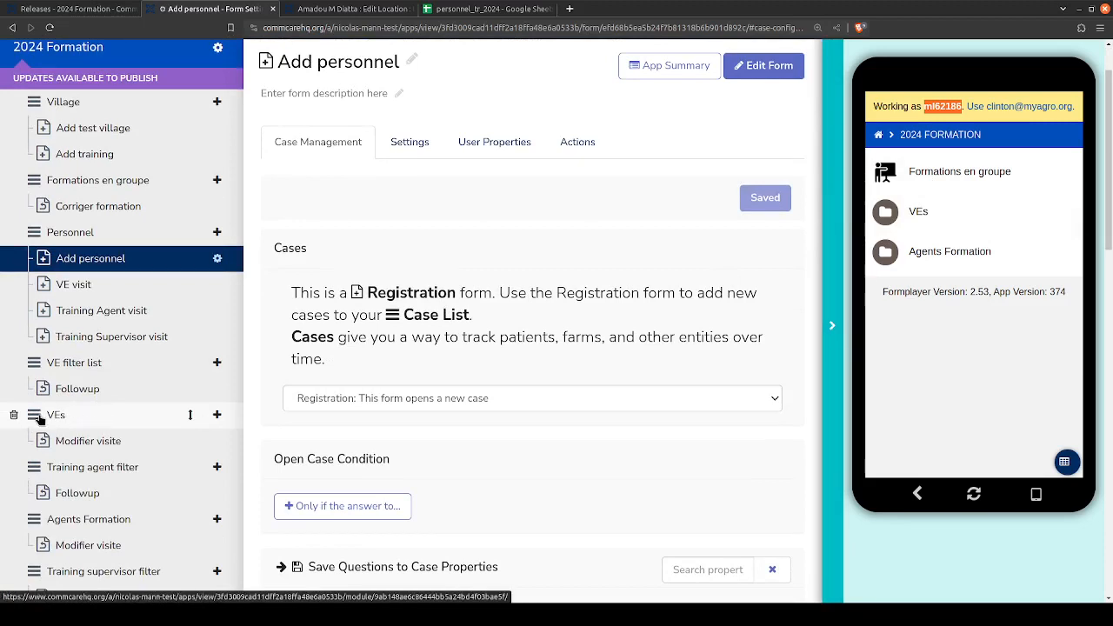
middle_click(99, 426)
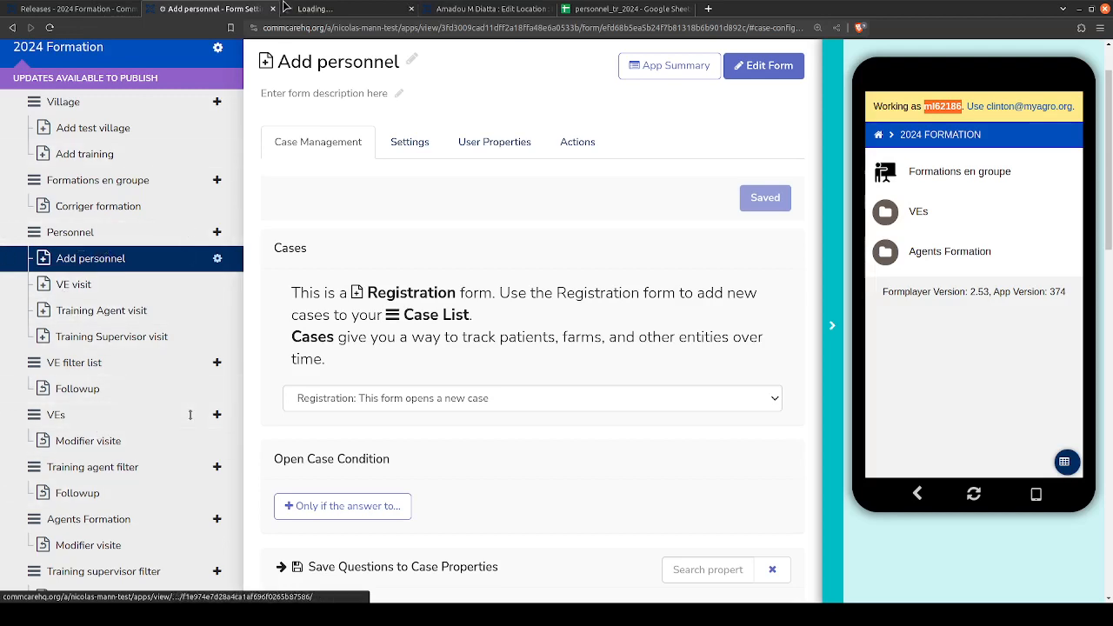
click(355, 9)
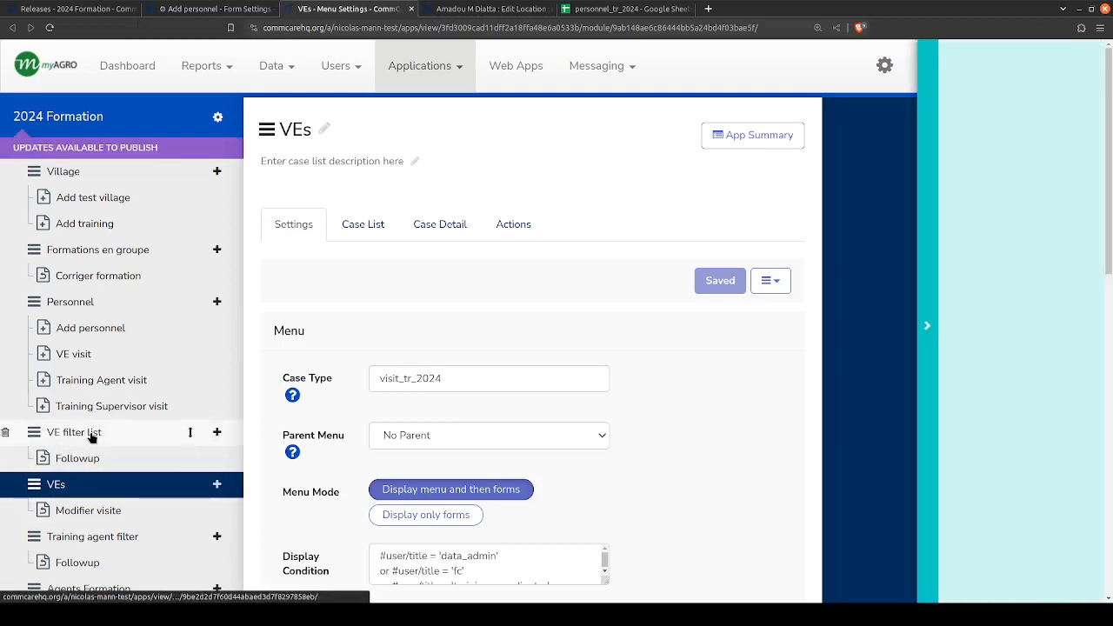
click(206, 8)
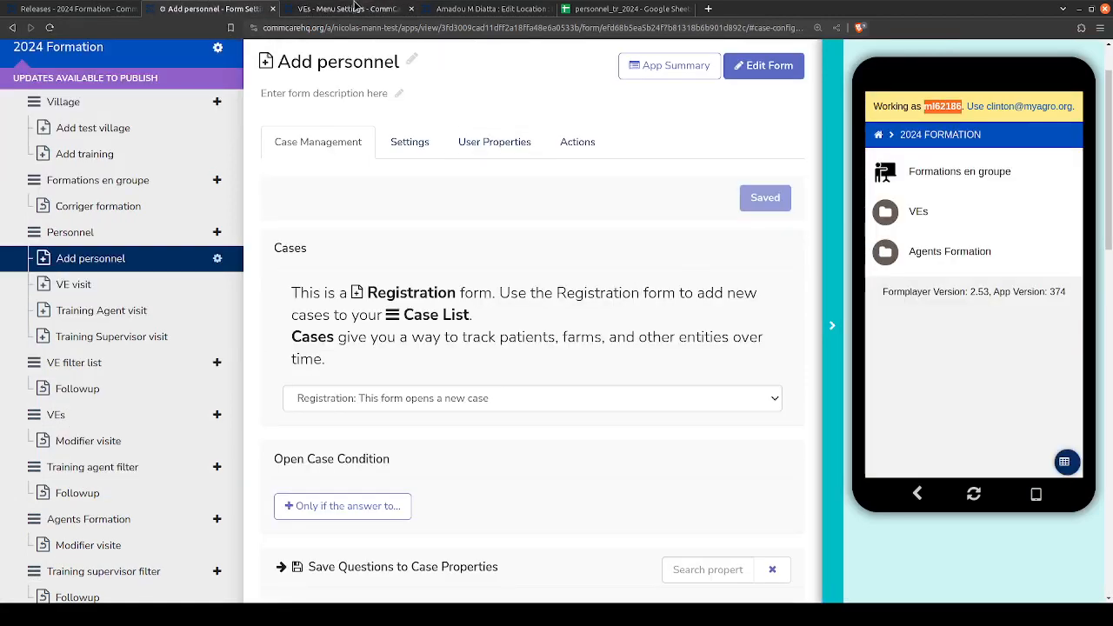
- Open the VEs case list in the app preview and close the separate VEs settings page
click(915, 217)
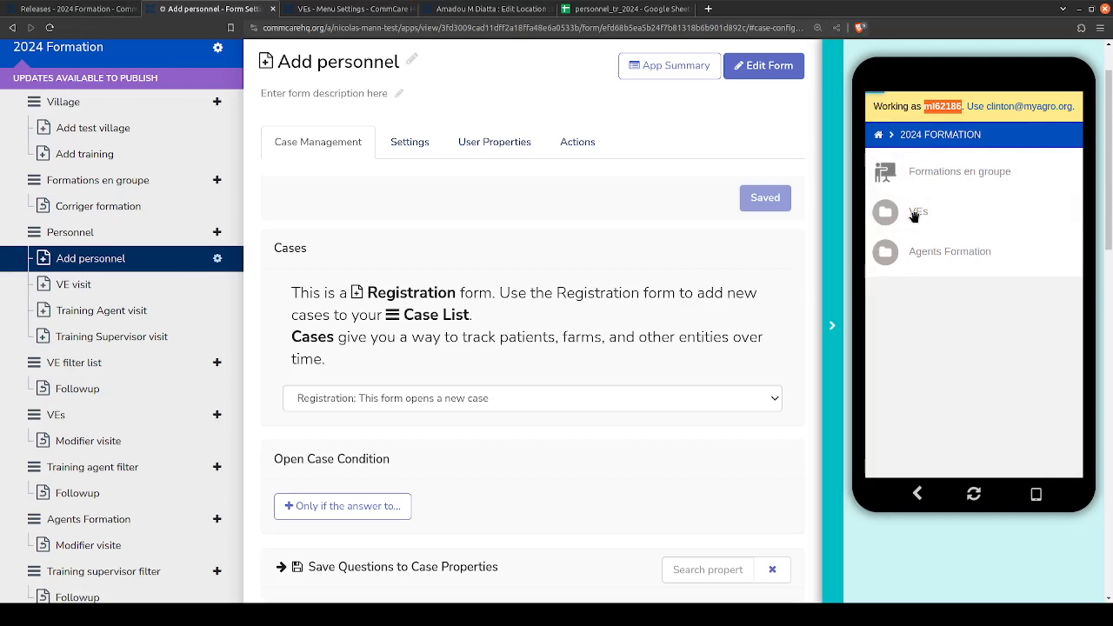
click(943, 104)
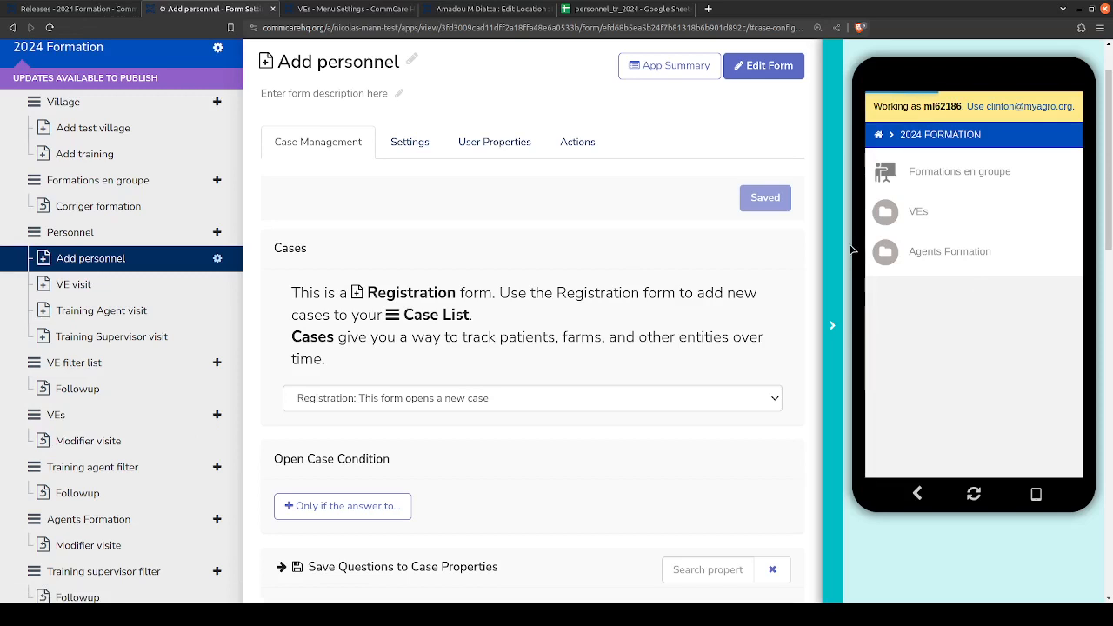
click(485, 8)
click(354, 8)
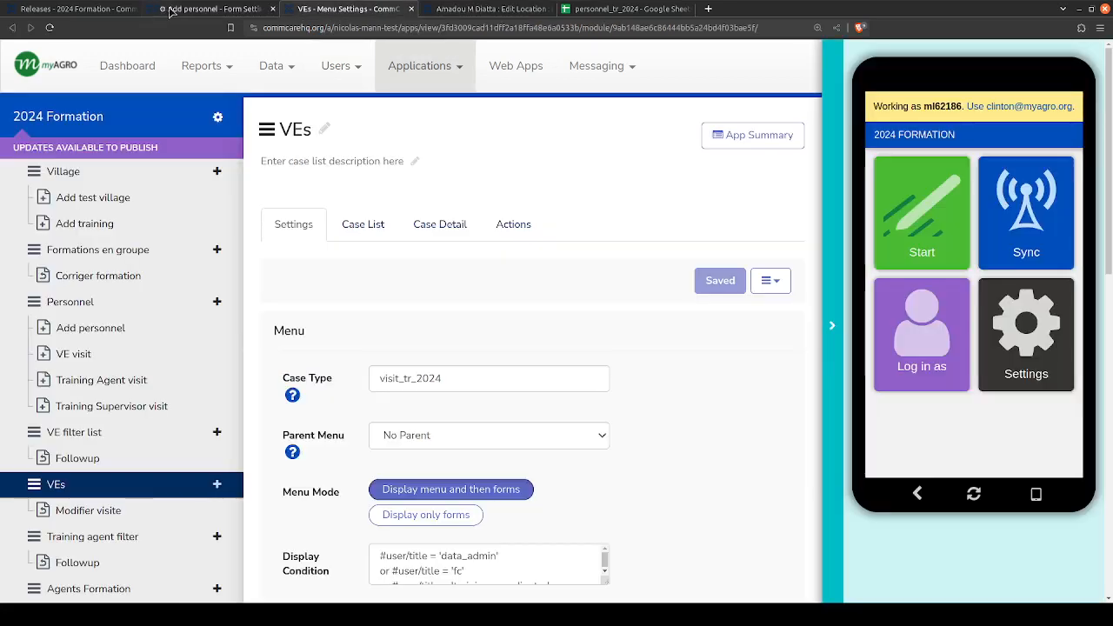
click(200, 9)
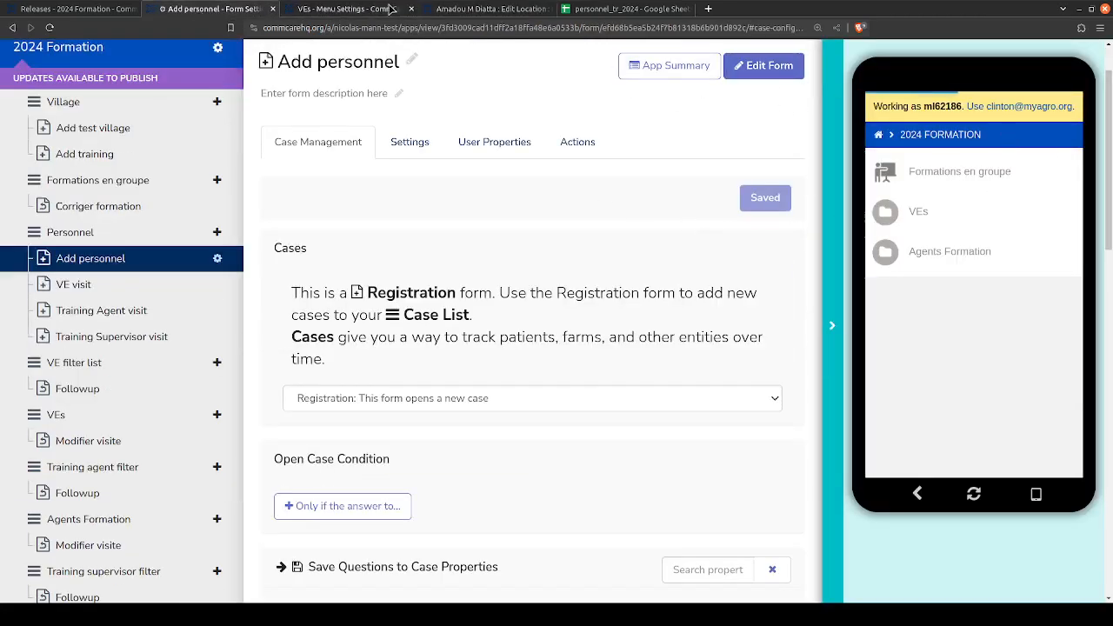
click(352, 8)
click(411, 9)
click(248, 9)
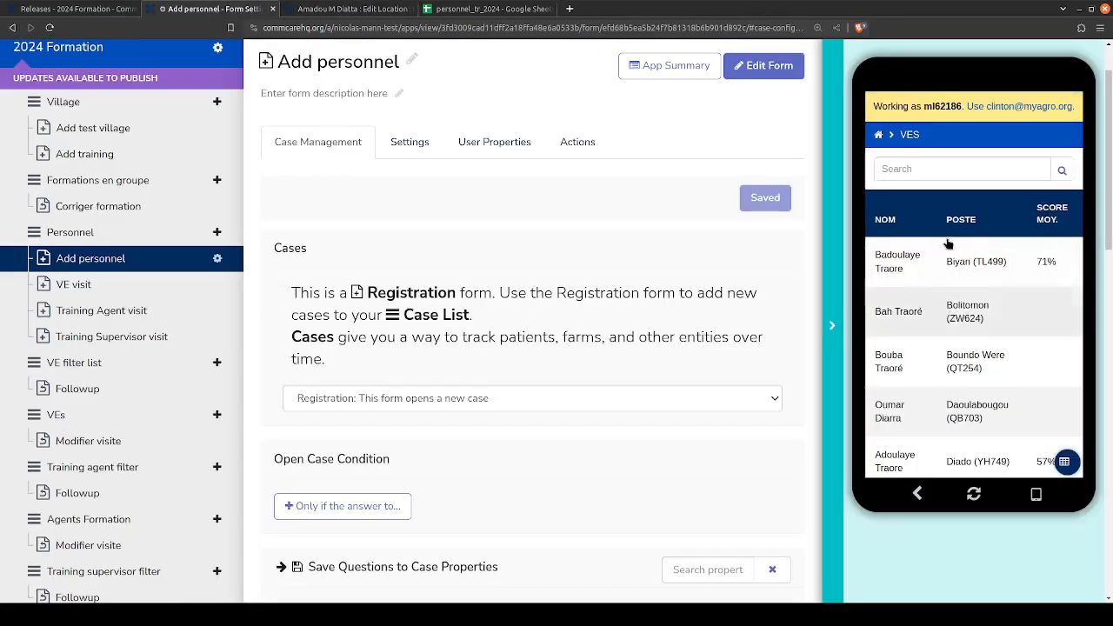
- Look through the VEs list's name, post and average score columns, then view one VE's visit list and return to the VEs list
scroll(960, 322, down, 1)
scroll(959, 330, down, 2)
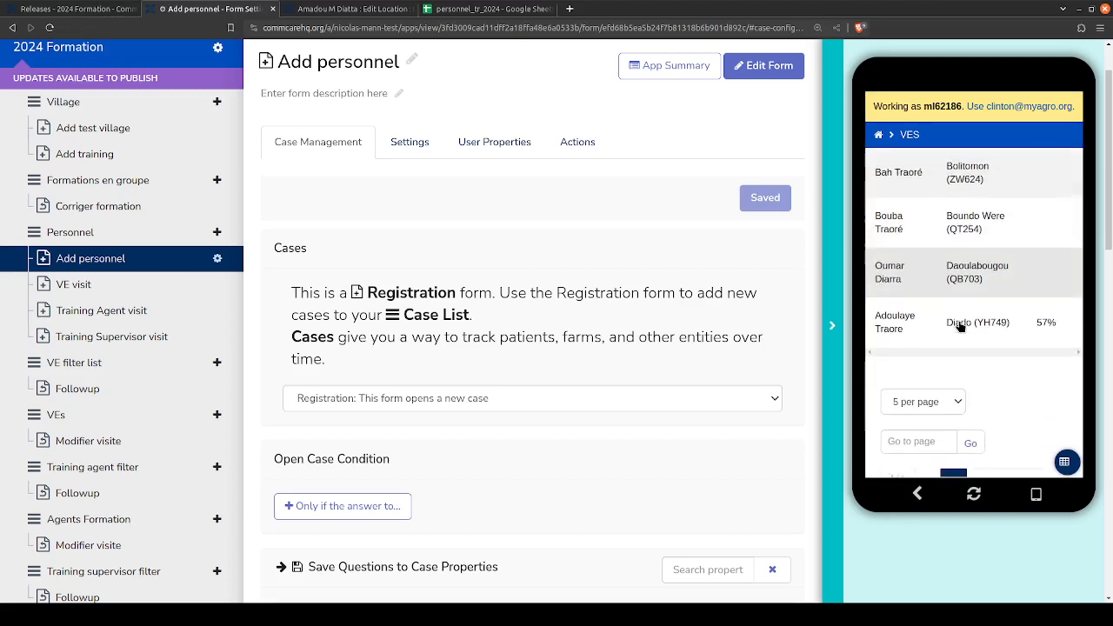
scroll(959, 319, up, 3)
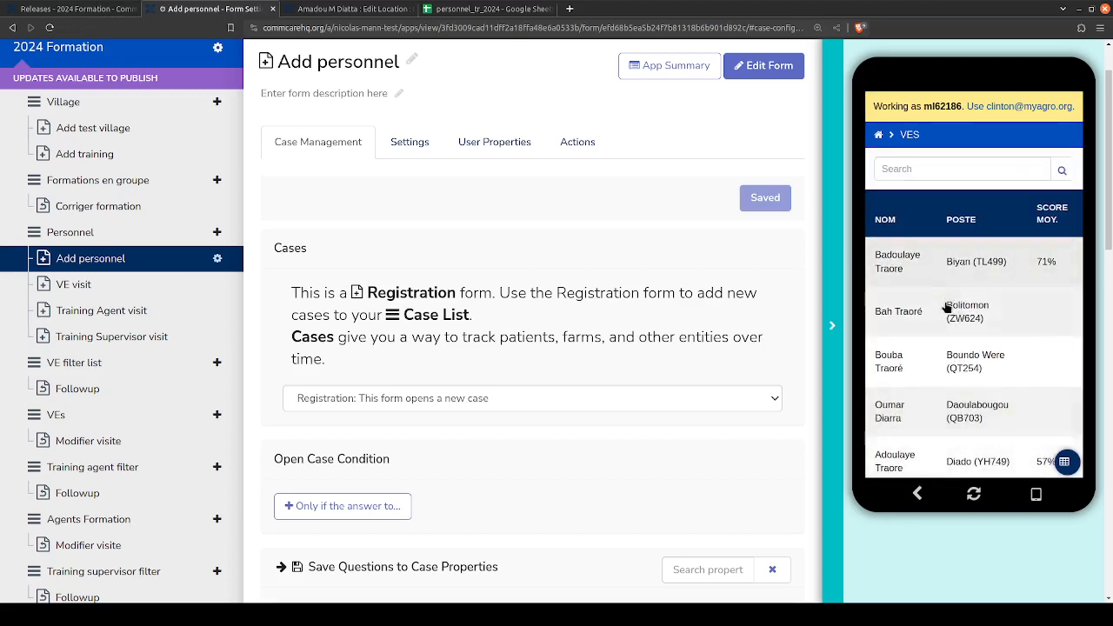
scroll(955, 320, down, 1)
scroll(957, 323, down, 3)
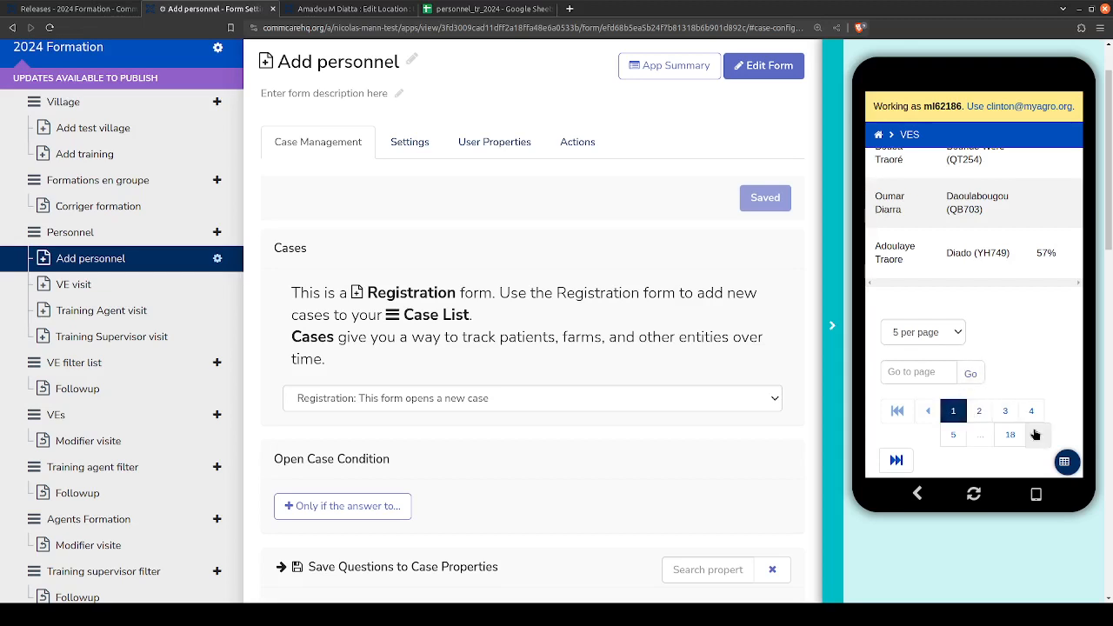
scroll(913, 248, up, 3)
scroll(927, 286, up, 1)
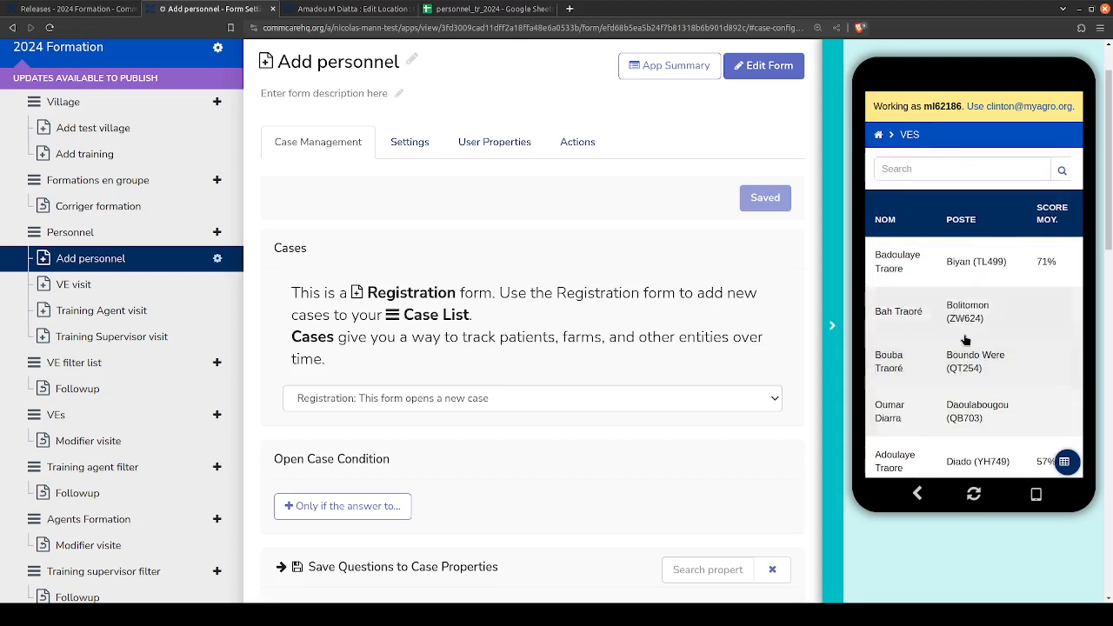
scroll(965, 332, down, 1)
scroll(972, 239, down, 3)
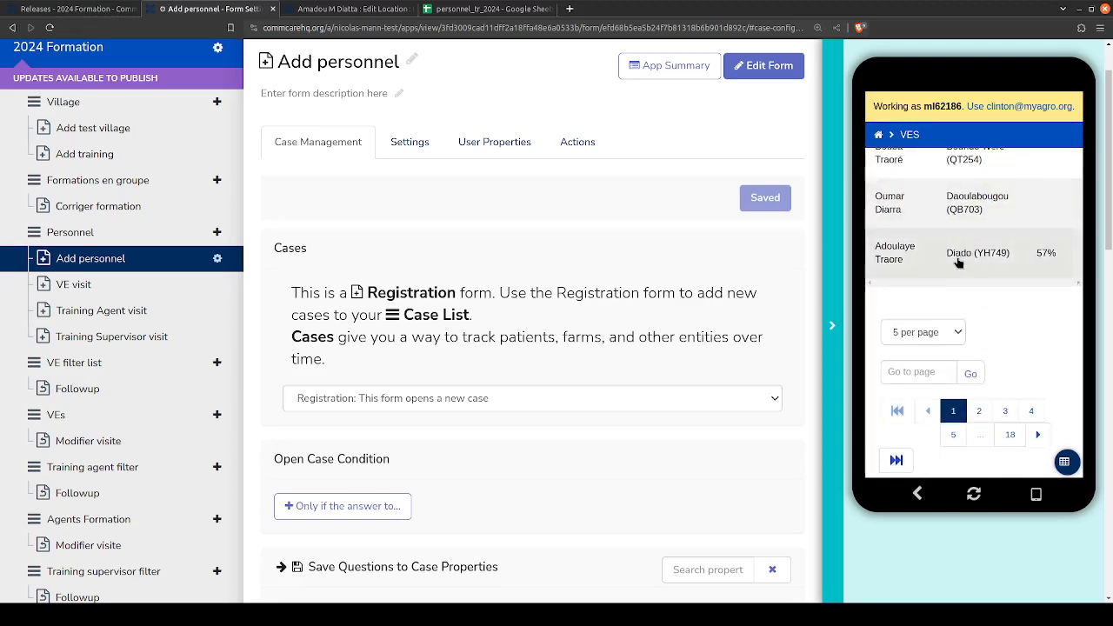
scroll(958, 262, up, 3)
click(939, 251)
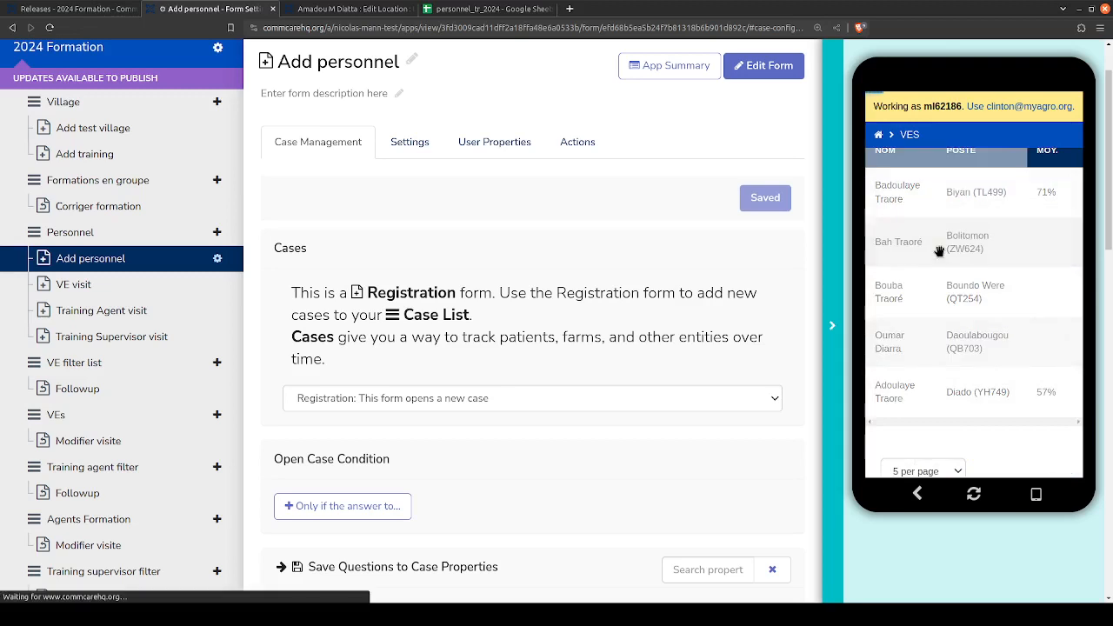
click(916, 495)
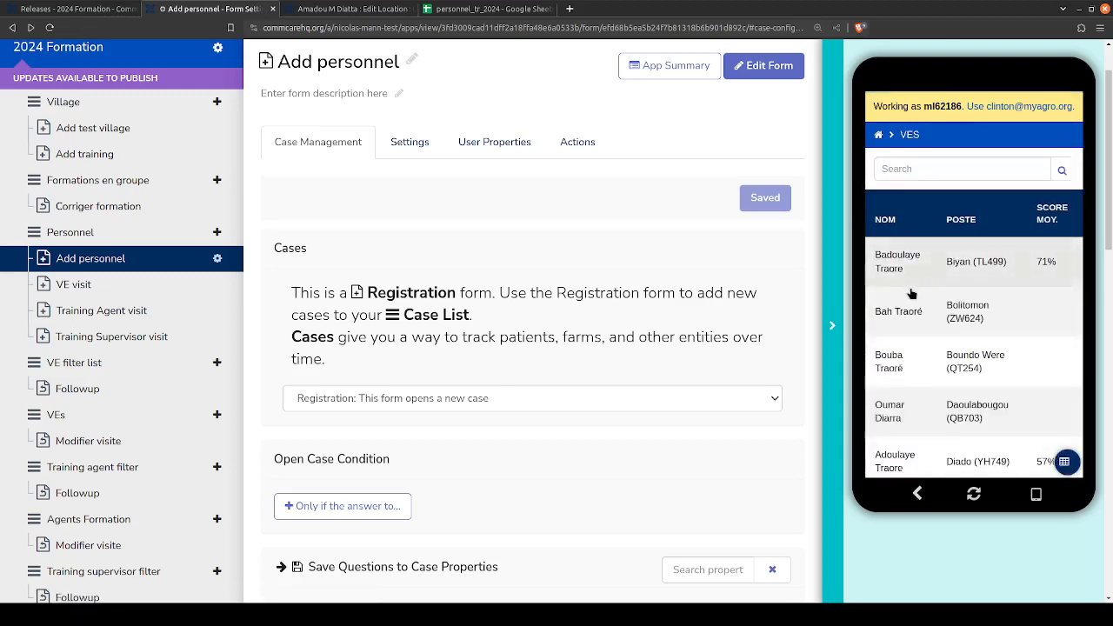
- Check the personnel_tr_2024 spreadsheet, then display the child locations of Training 2024 in the organization structure
click(487, 9)
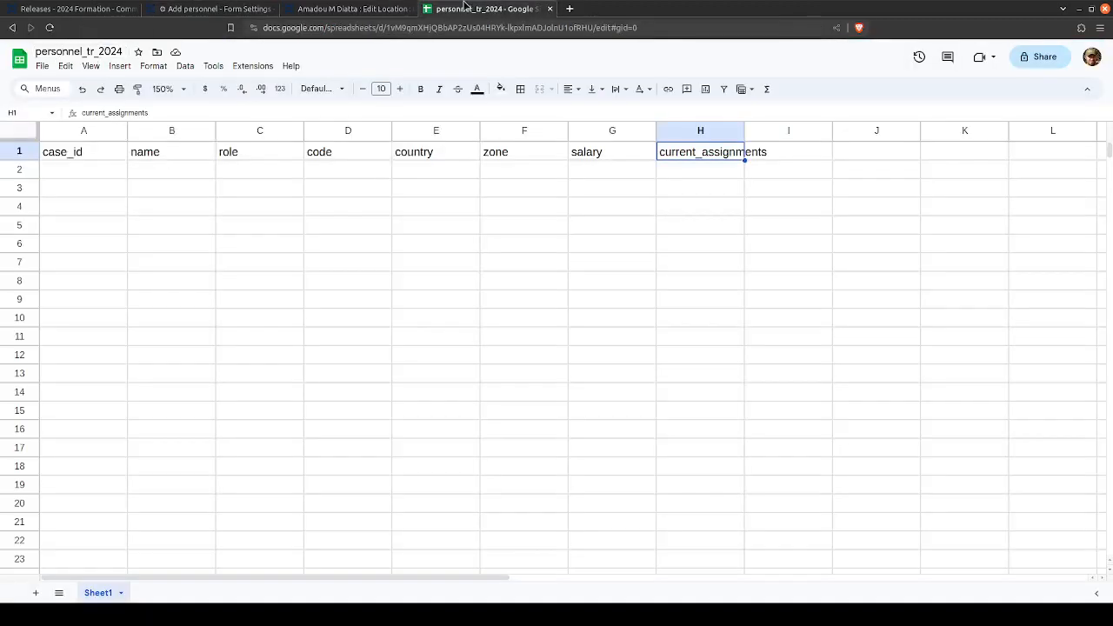
click(346, 8)
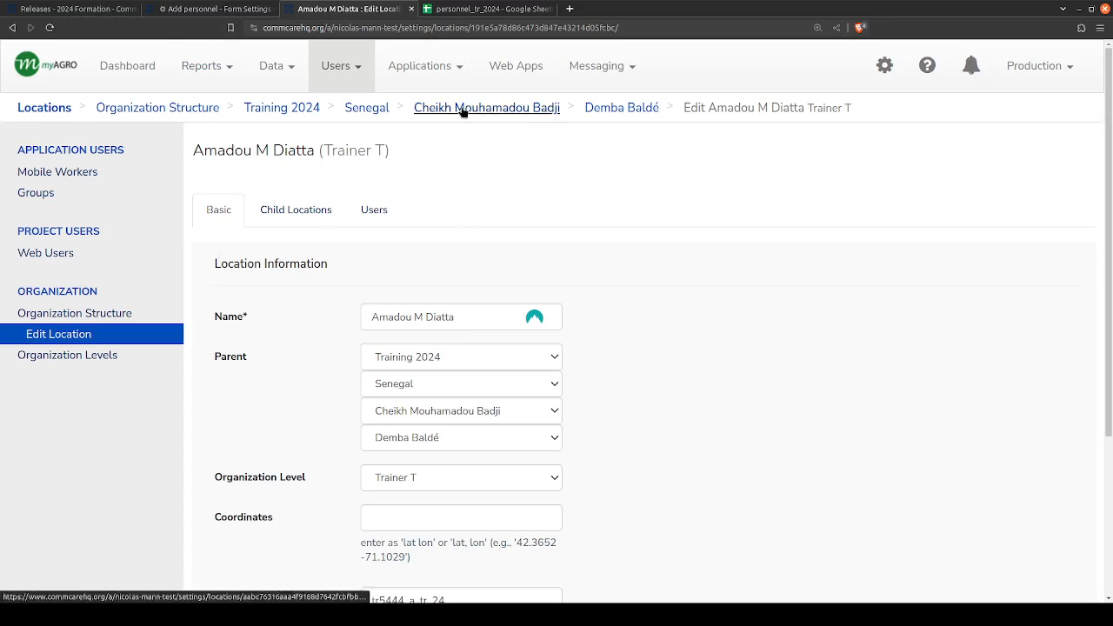
click(290, 110)
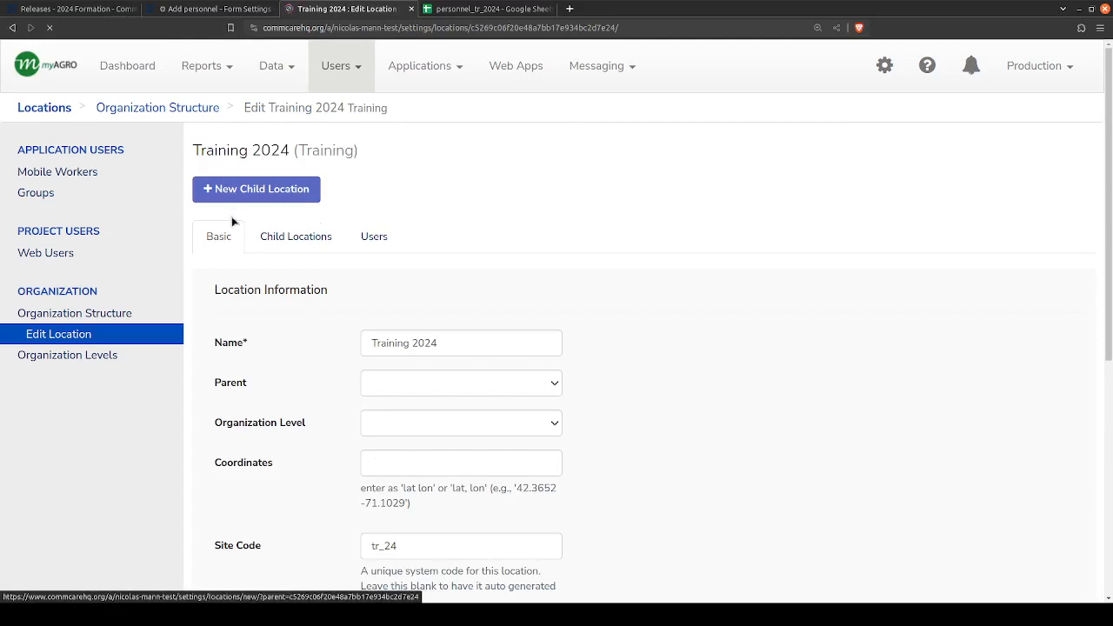
click(280, 238)
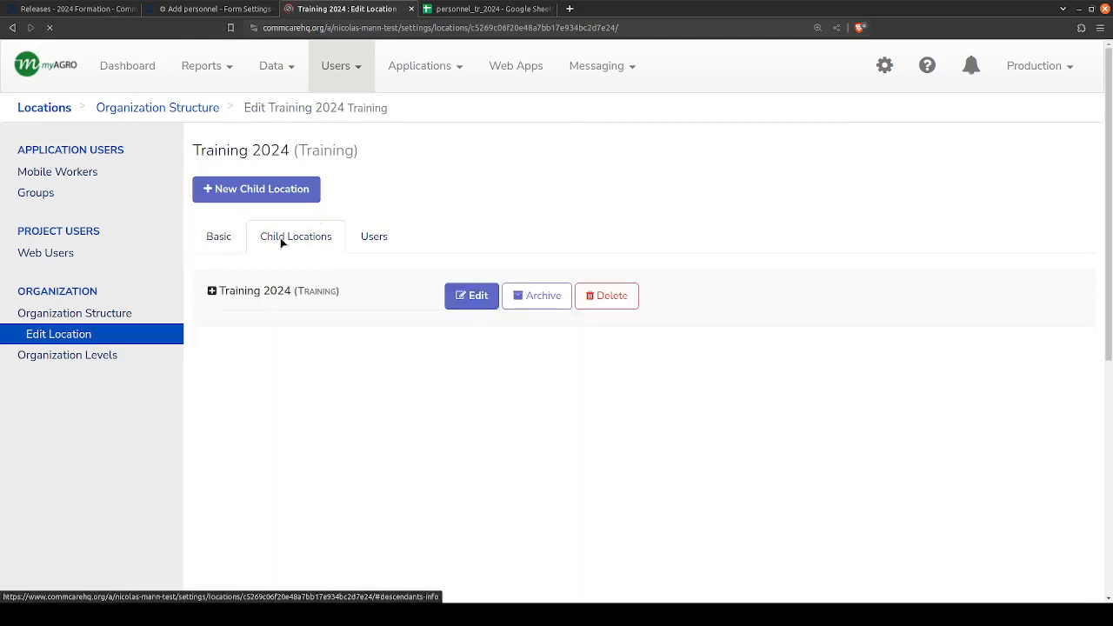
- Expand Training 2024 through Mali, a coordinator and a supervisor to show the trainers beneath
click(215, 291)
click(232, 327)
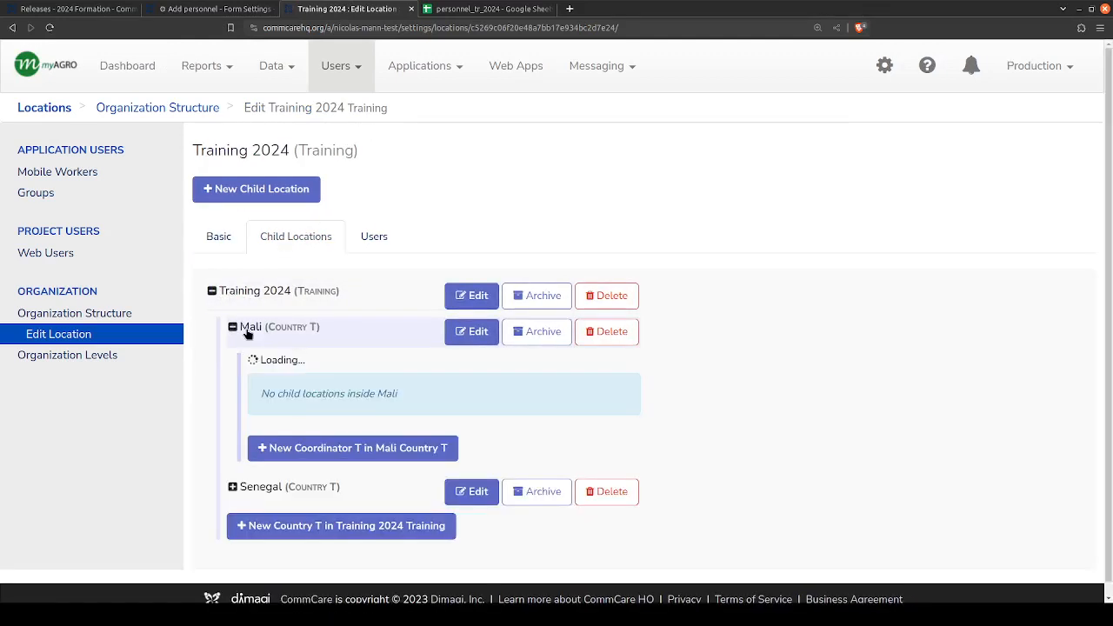
scroll(316, 404, down, 3)
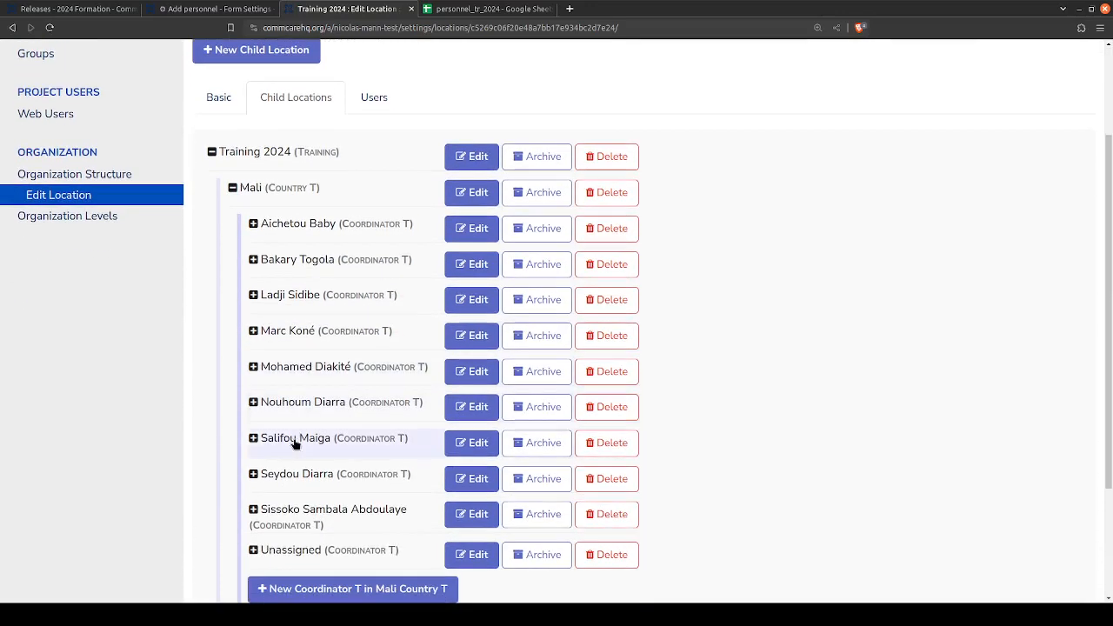
click(272, 440)
scroll(272, 442, down, 3)
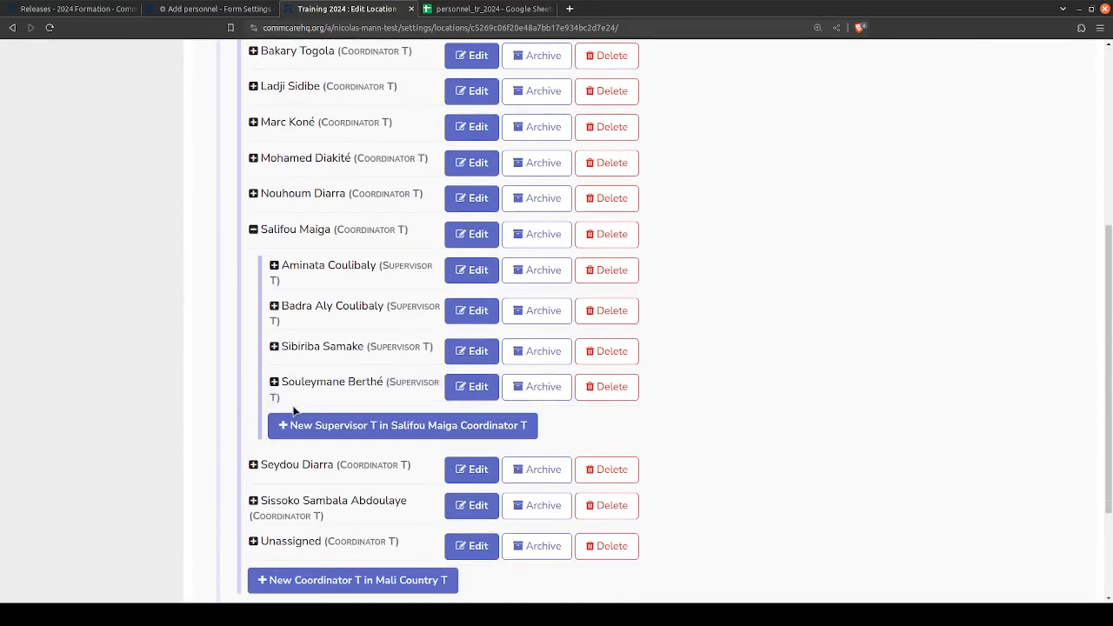
click(275, 384)
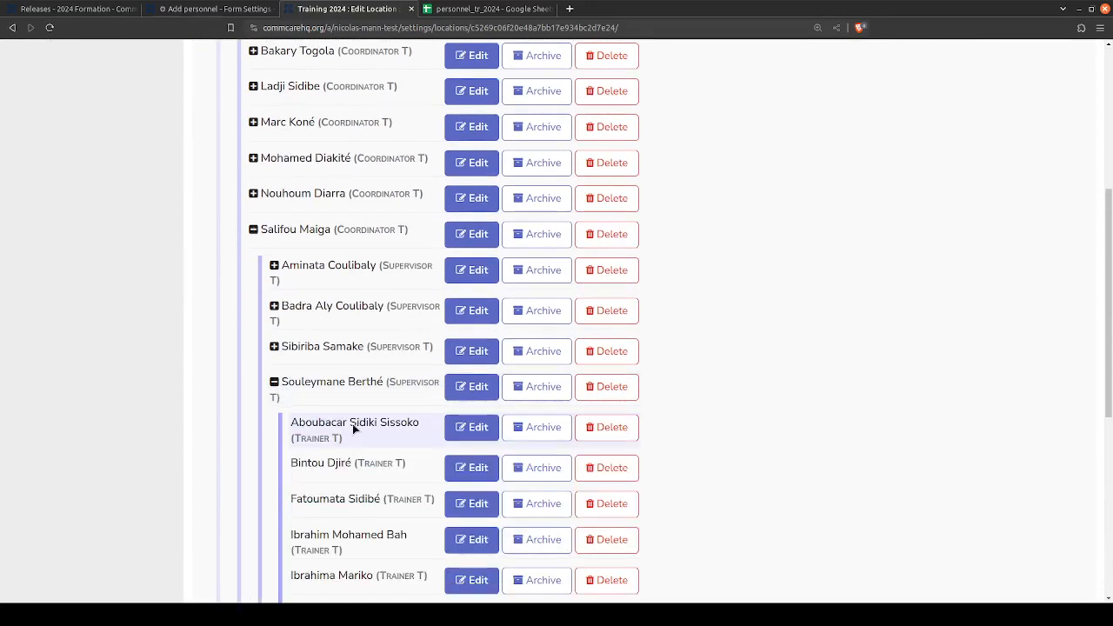
- Compare the supervisor's trainer locations with the personnel_tr_2024 spreadsheet and the Add personnel form's VEs list preview
scroll(352, 424, down, 1)
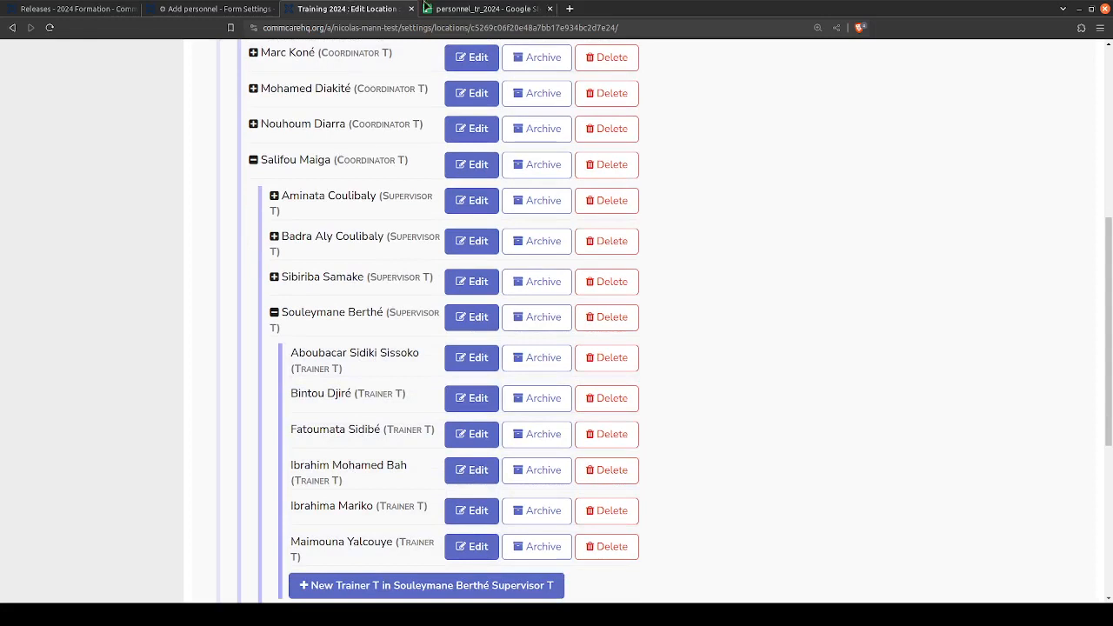
click(450, 8)
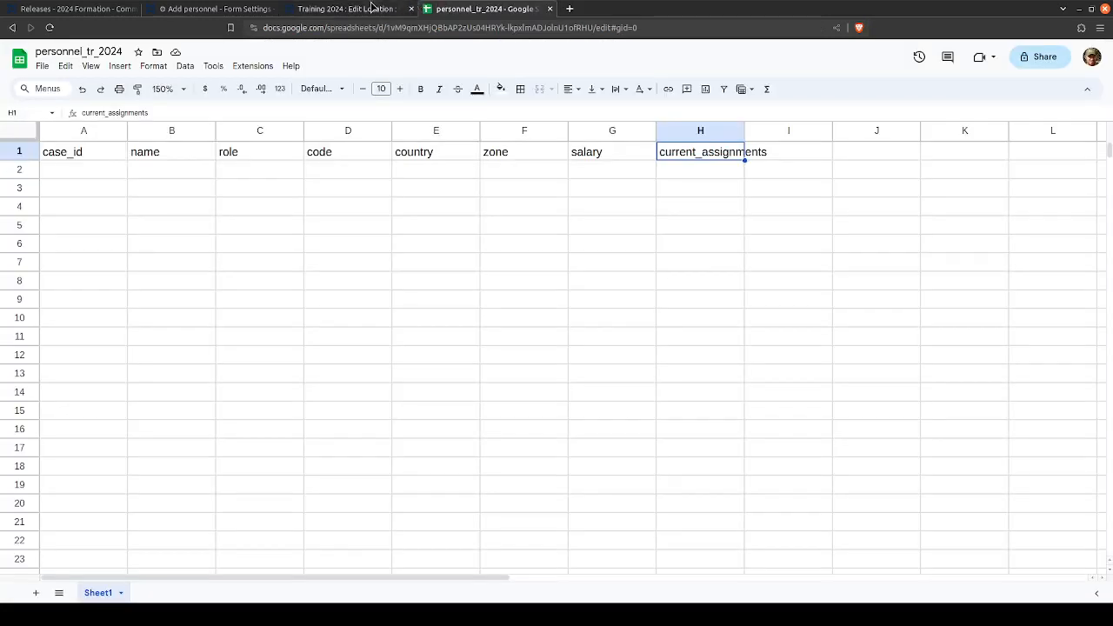
click(200, 10)
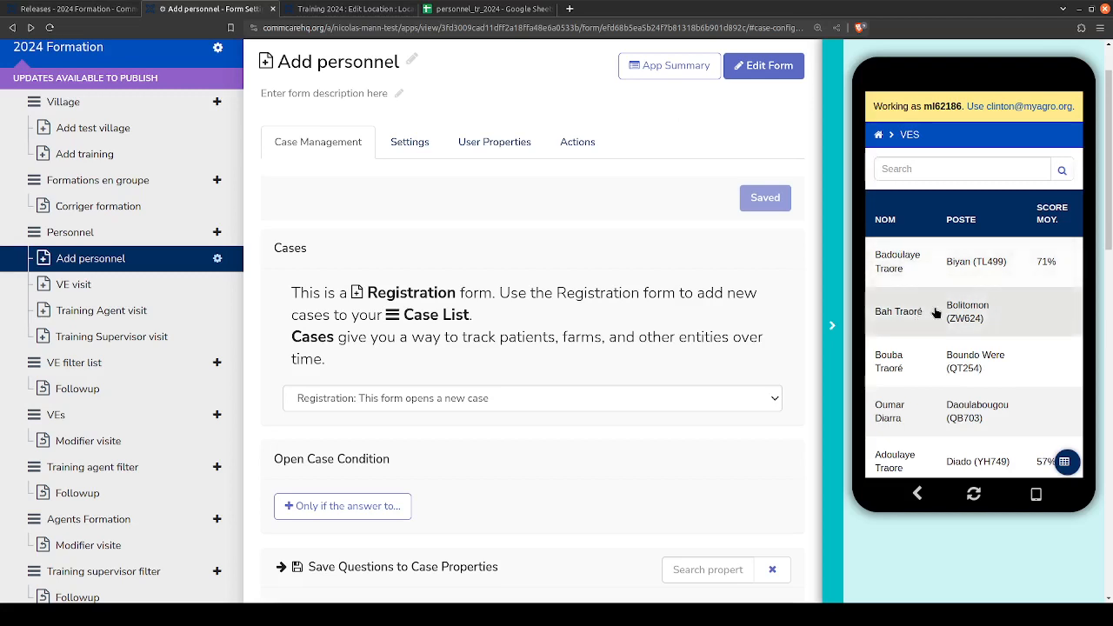
scroll(934, 305, down, 3)
scroll(956, 252, up, 3)
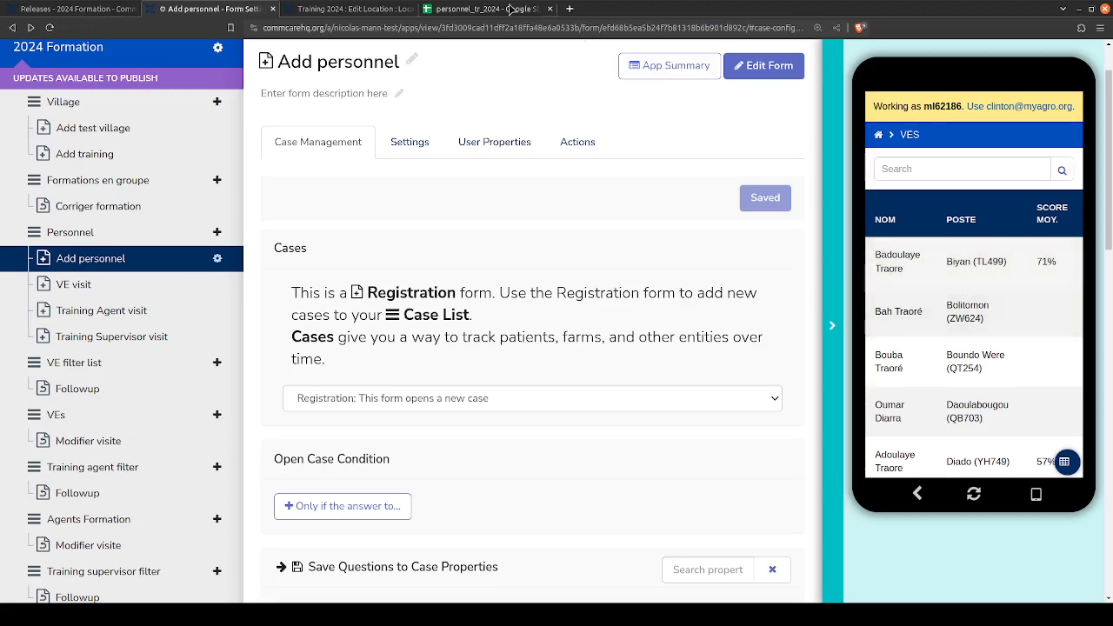
click(364, 7)
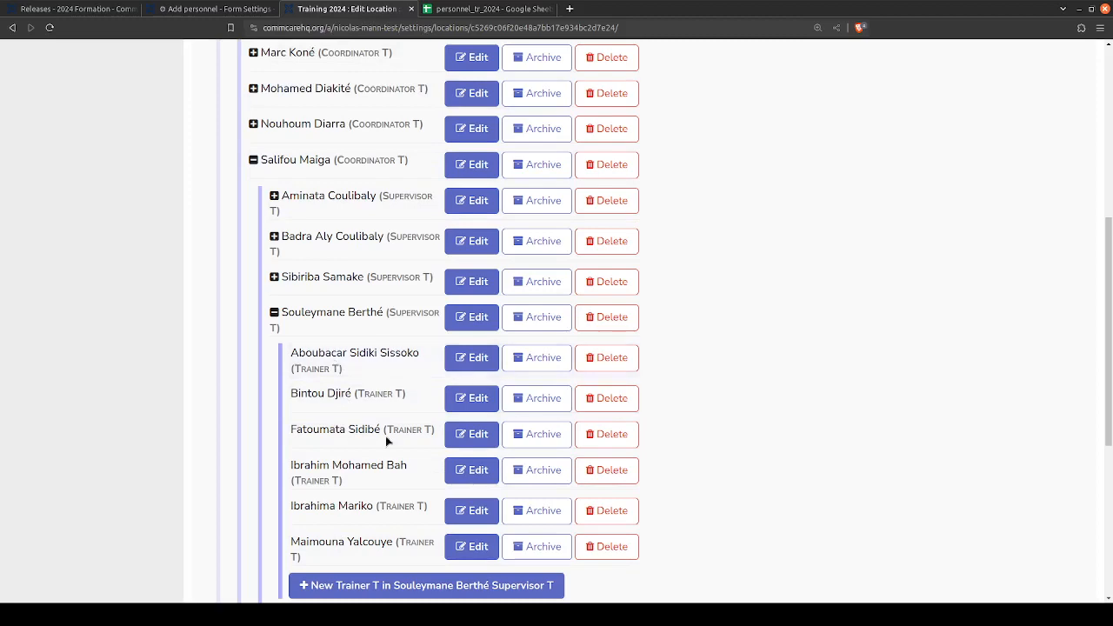
click(213, 9)
click(364, 8)
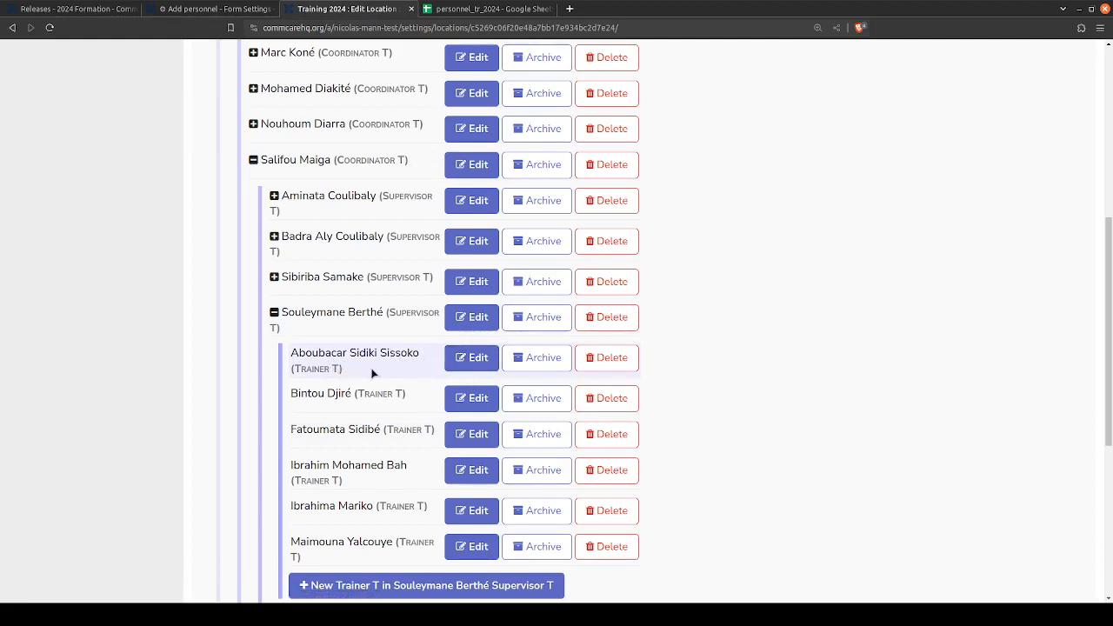
- Open the details of the first trainer location under the expanded supervisor and review its name and parent locations
click(466, 365)
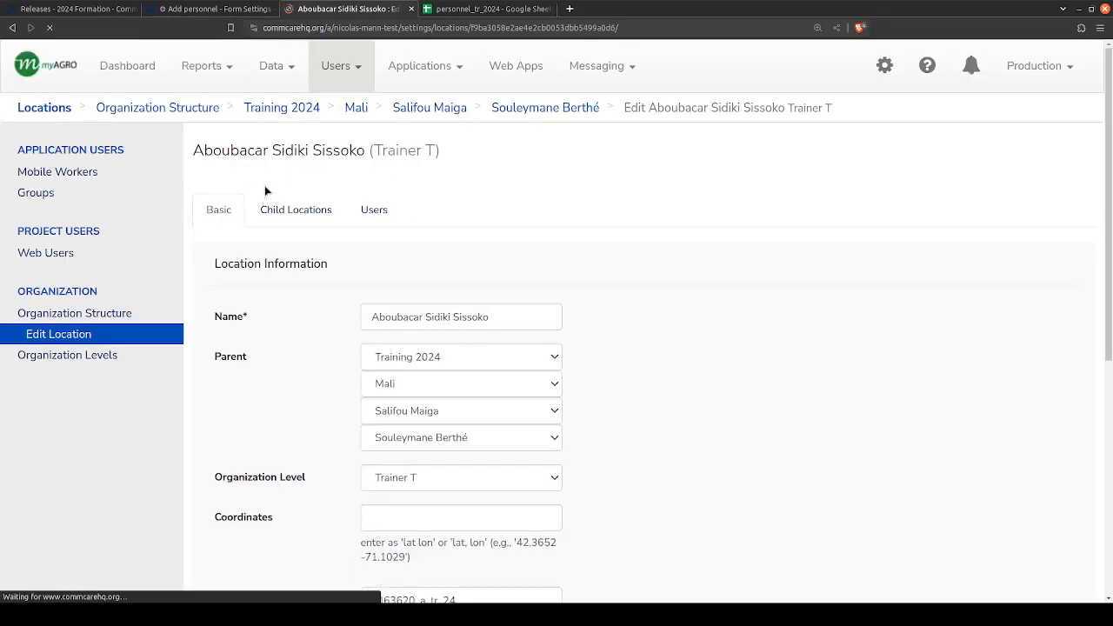
double_click(218, 263)
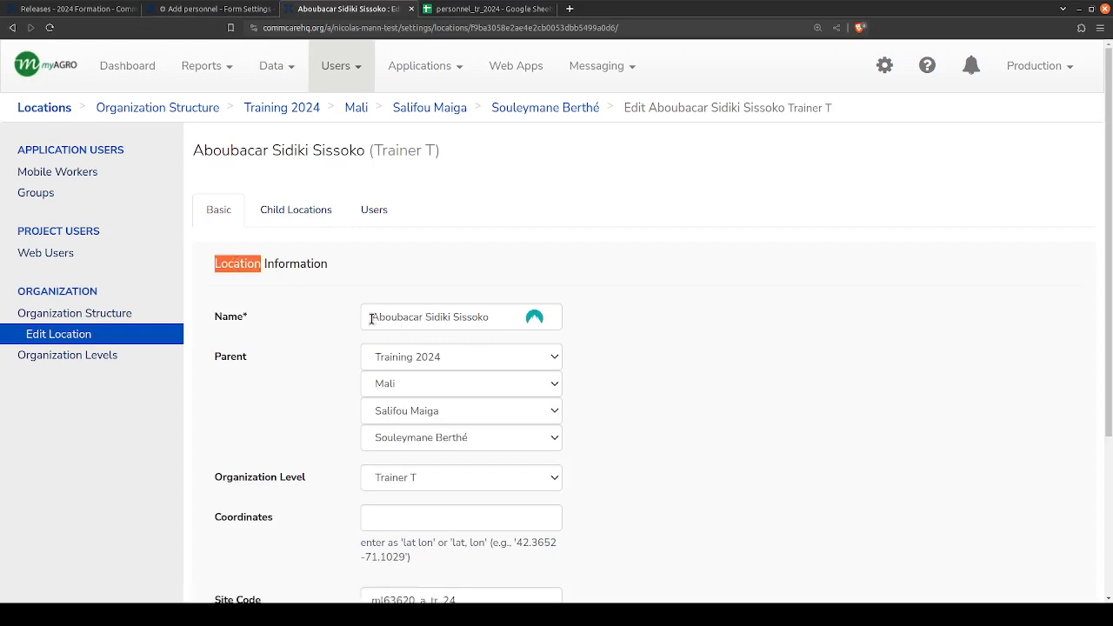
mouse_move(371, 318)
mouse_down()
mouse_move(525, 323)
mouse_move(371, 324)
mouse_up()
click(319, 362)
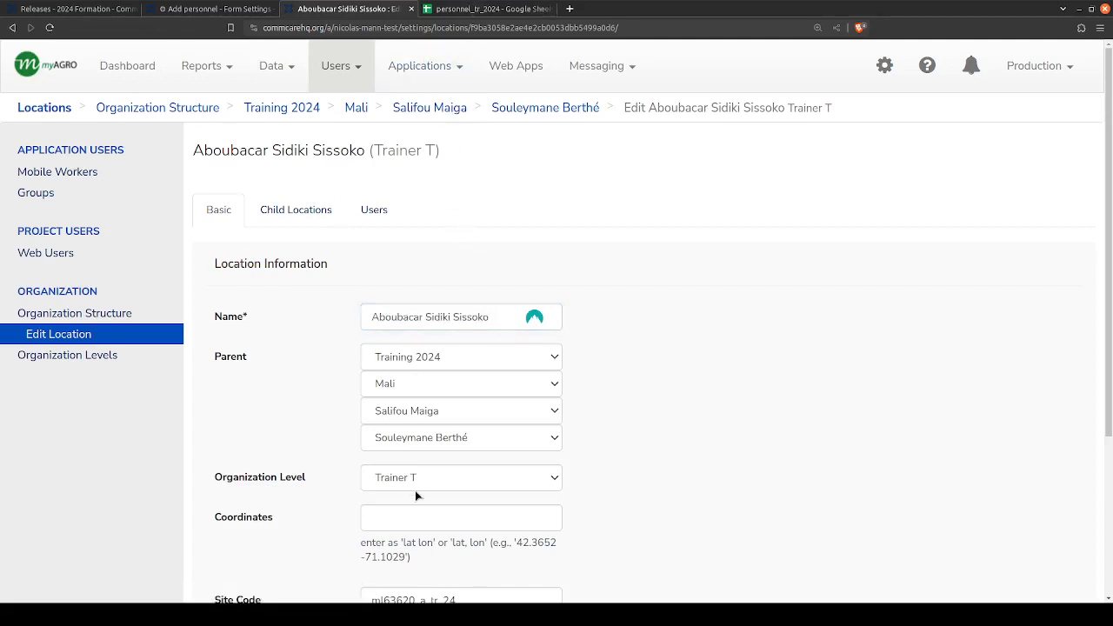
- Examine the trainer location's site code part by part, from the user code through the role and year suffixes
scroll(529, 342, down, 2)
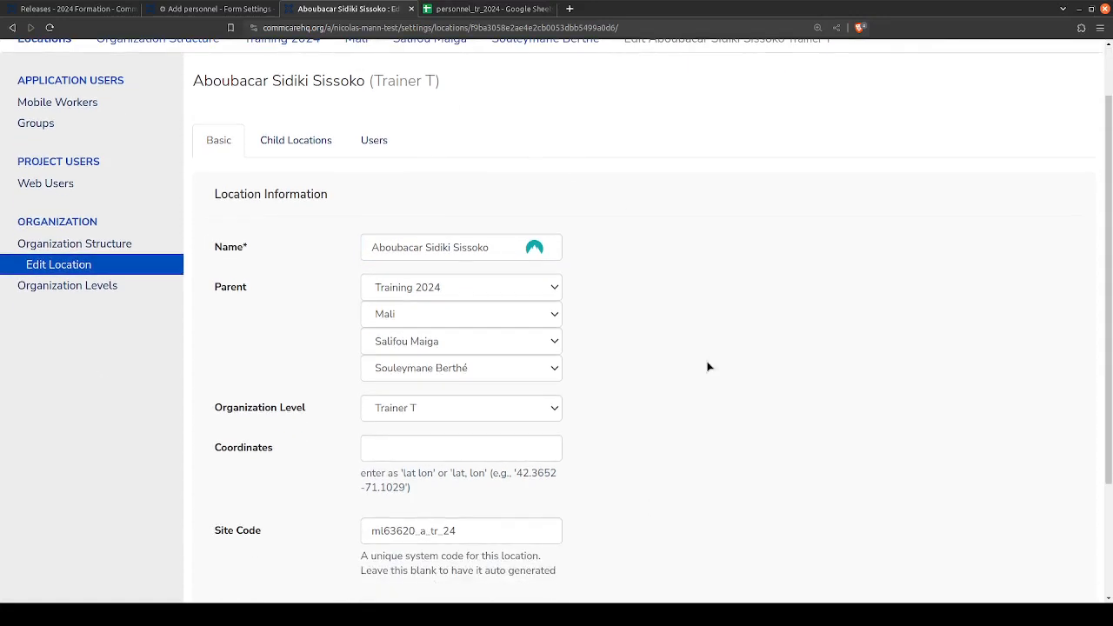
drag(474, 531, 358, 534)
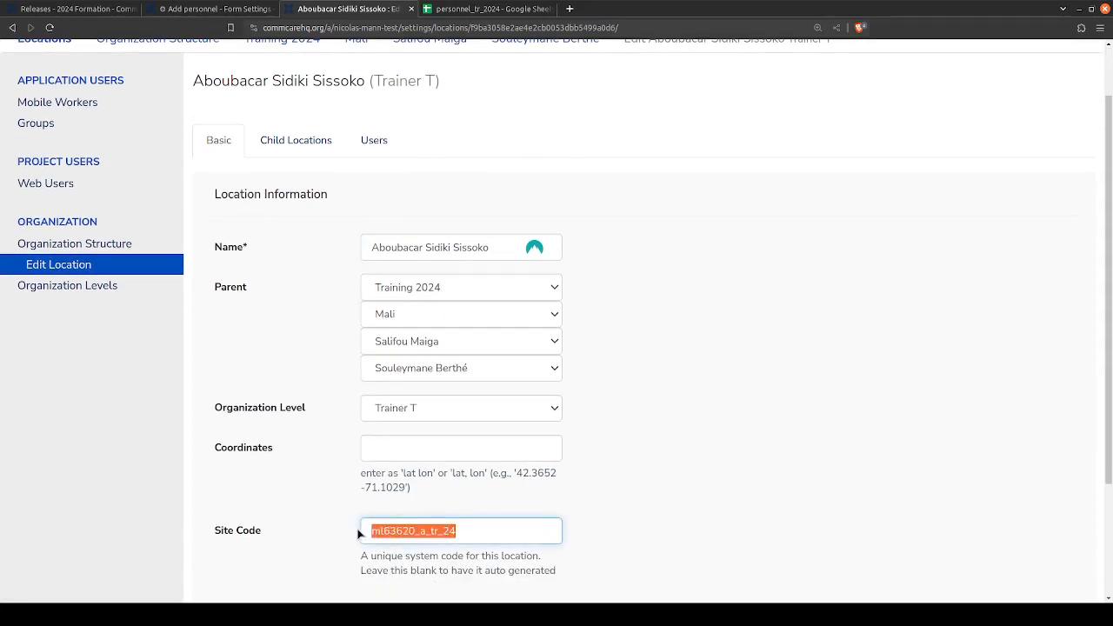
double_click(379, 533)
drag(416, 533, 370, 533)
click(417, 532)
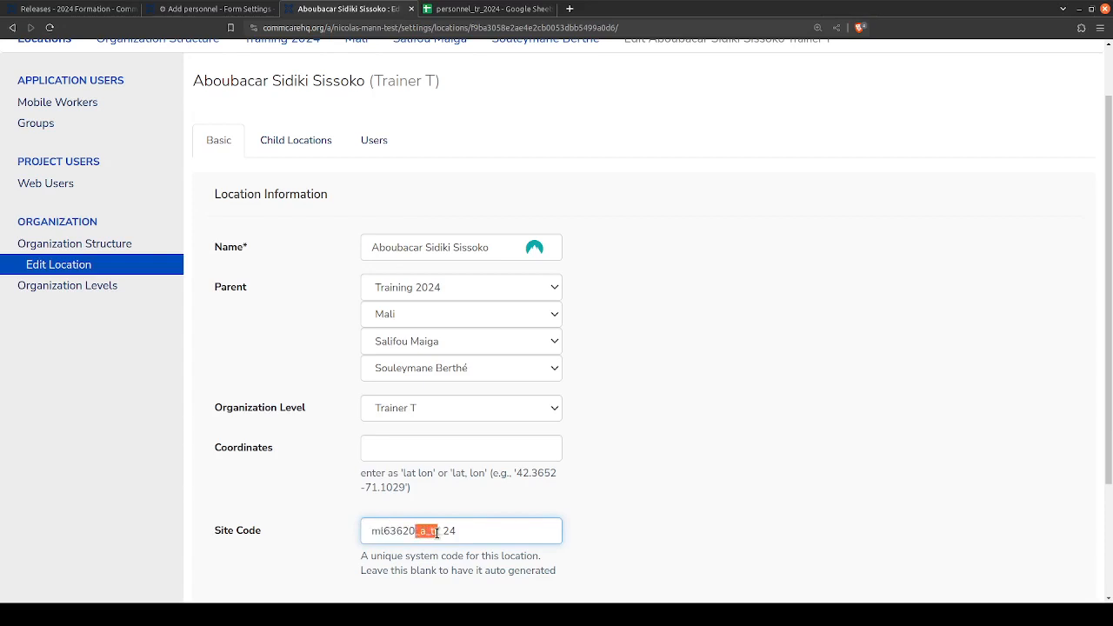
drag(437, 533, 465, 533)
click(470, 532)
scroll(407, 155, down, 1)
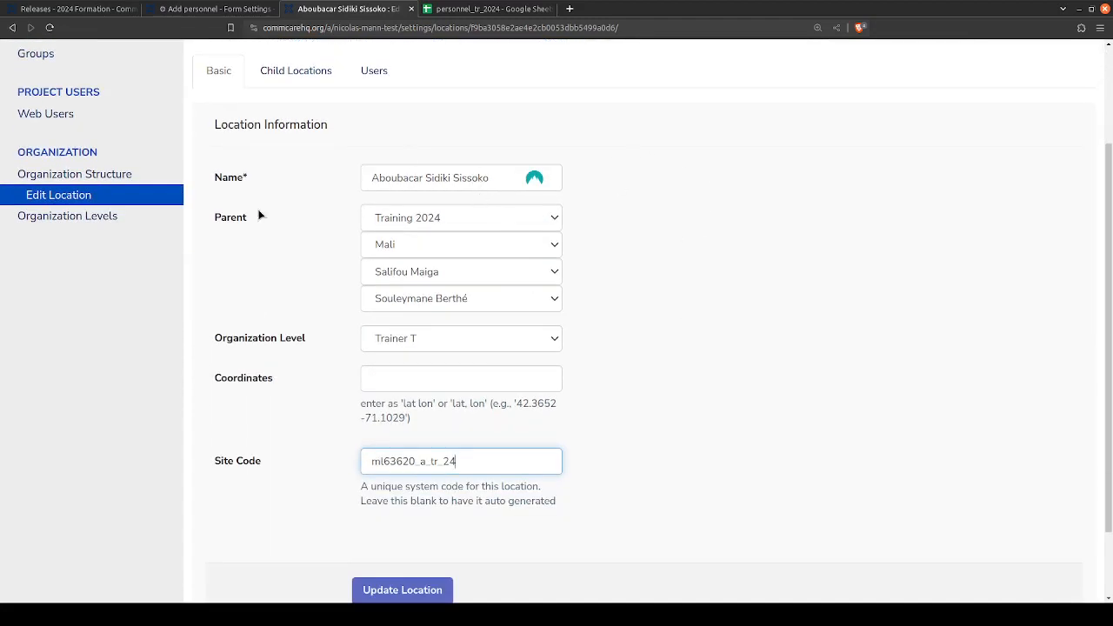
- Display the workers assigned to the trainer's location and compare them with the VEs list preview and the location's breadcrumb name
scroll(532, 159, up, 2)
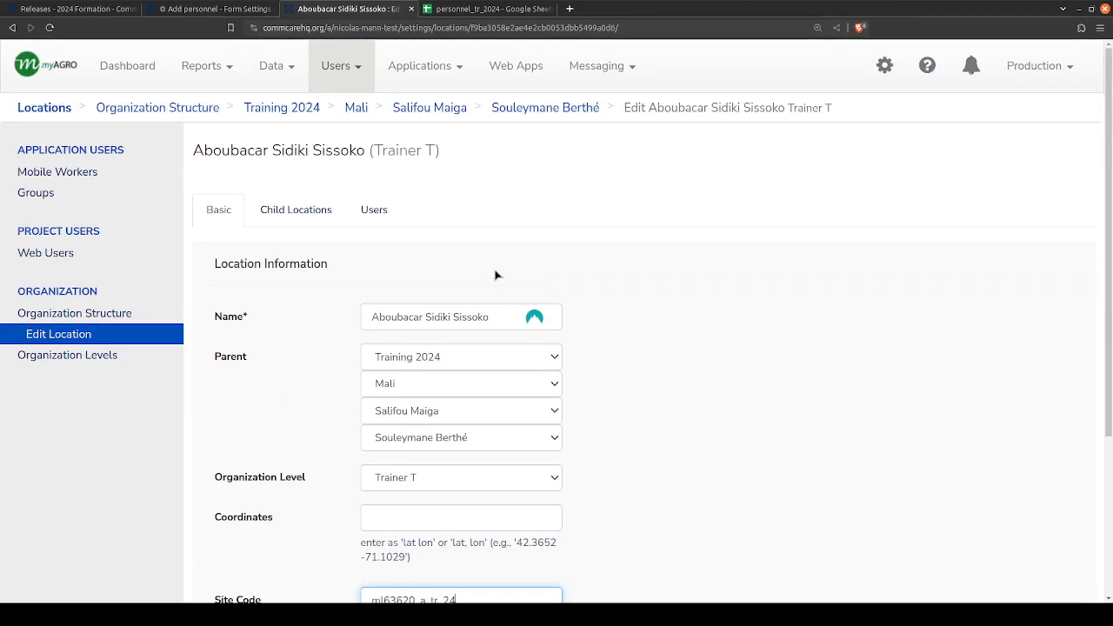
click(375, 211)
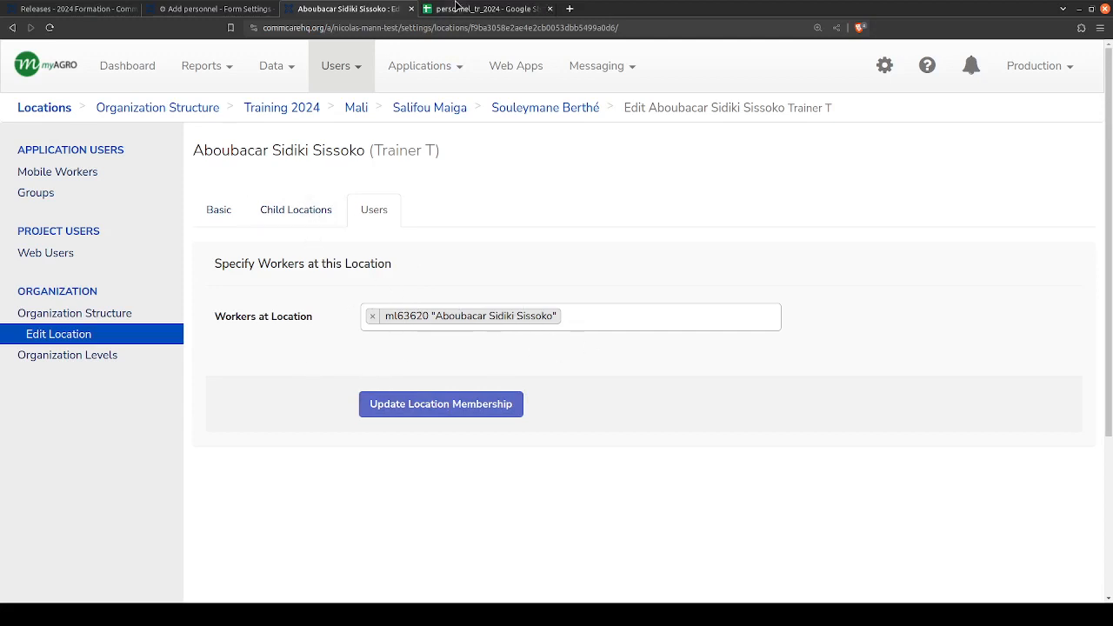
click(212, 11)
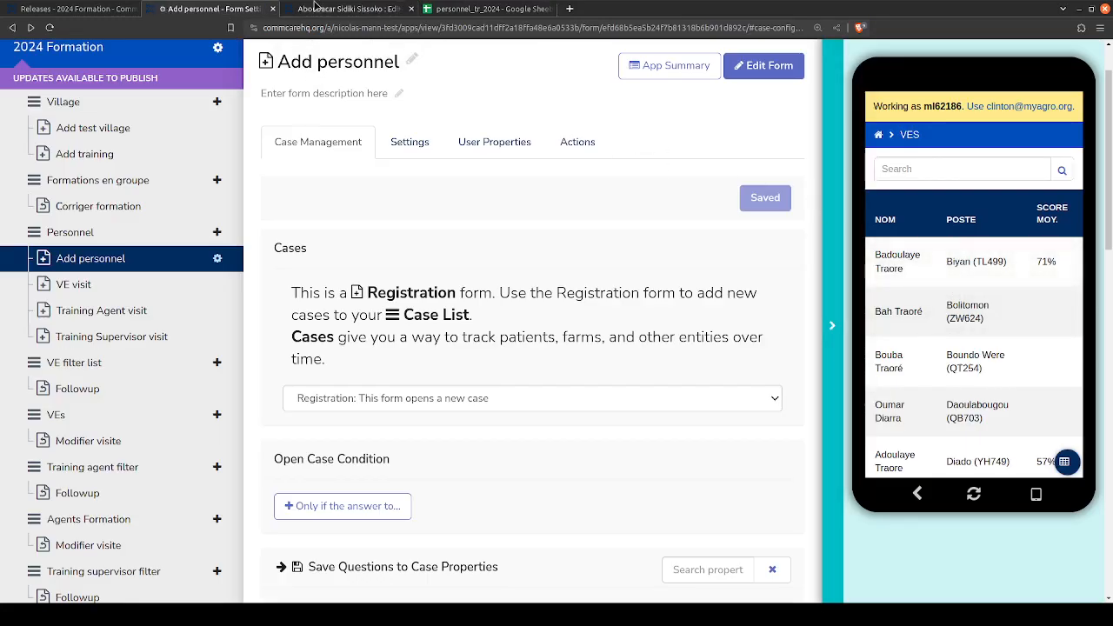
click(316, 8)
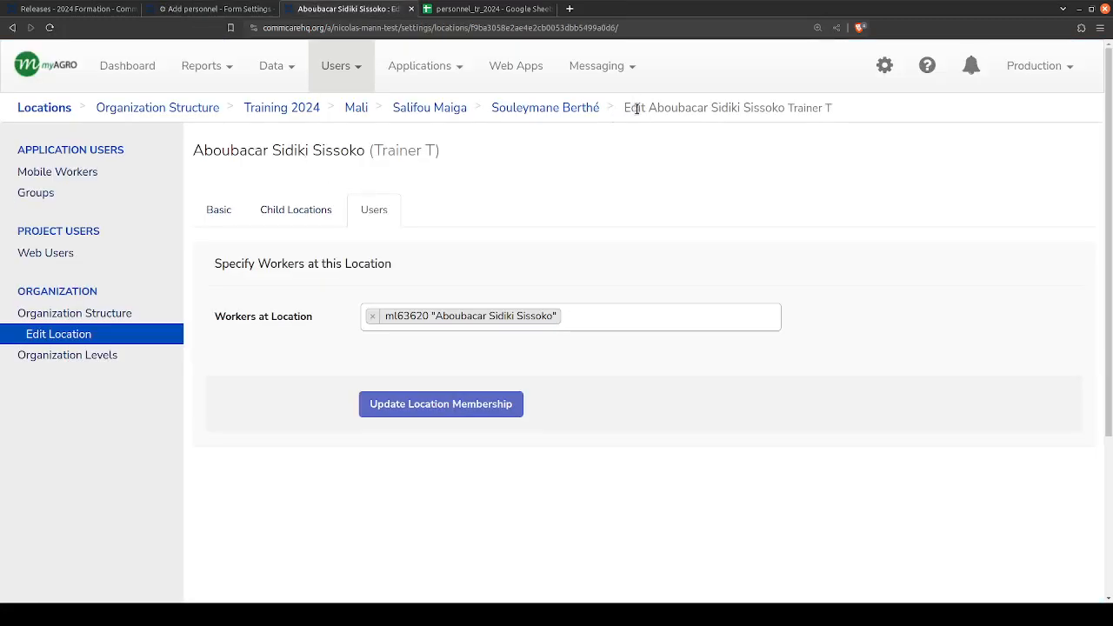
double_click(681, 108)
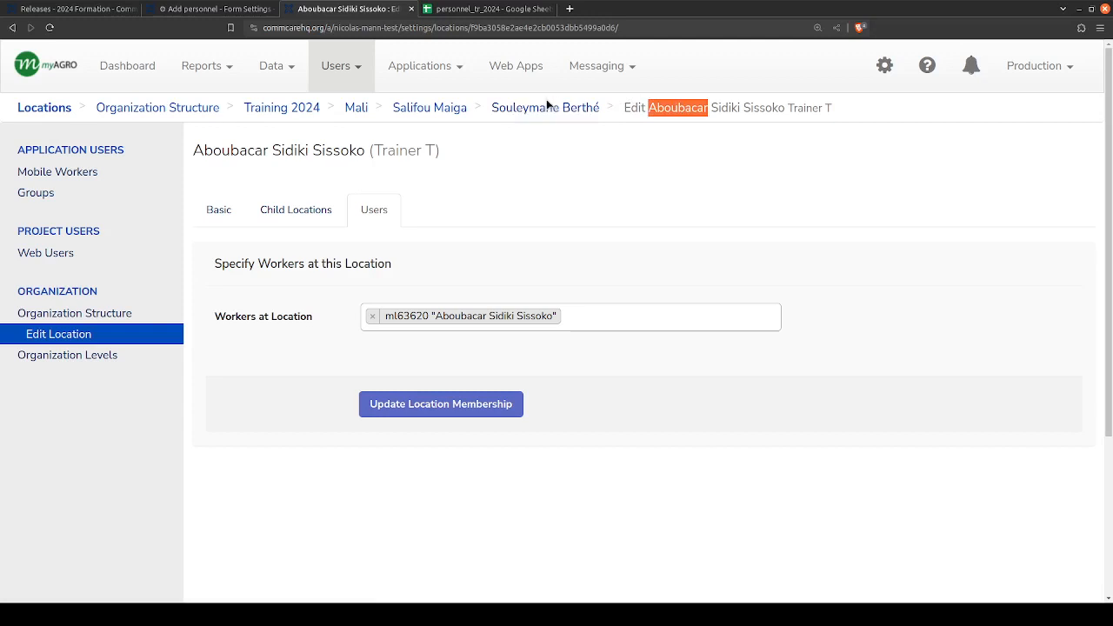
click(703, 109)
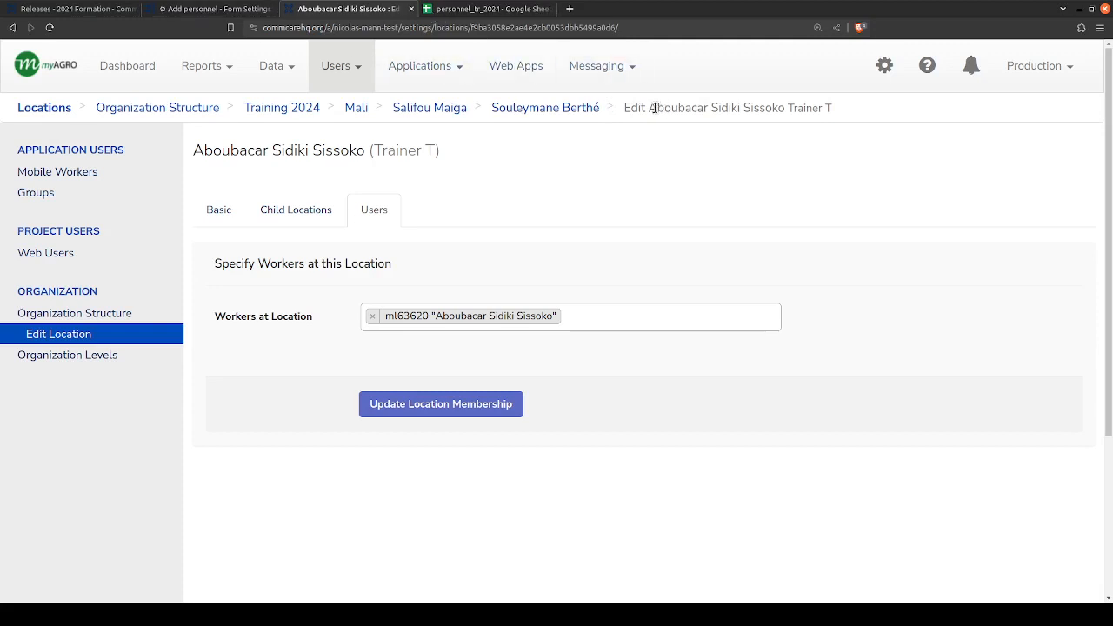
mouse_move(651, 109)
mouse_down()
mouse_move(785, 109)
mouse_move(648, 109)
mouse_up()
click(783, 105)
click(651, 105)
- Start a VE visit for the Bolitomon VE in the app preview, accepting the prefilled visit date and GPS coordinates
click(240, 11)
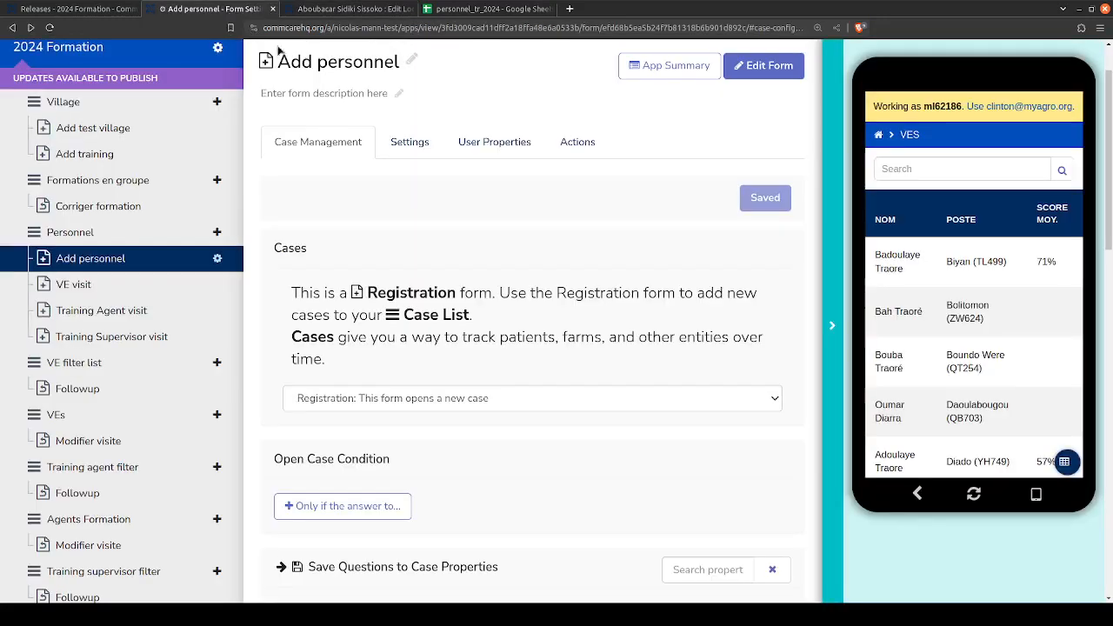
click(981, 313)
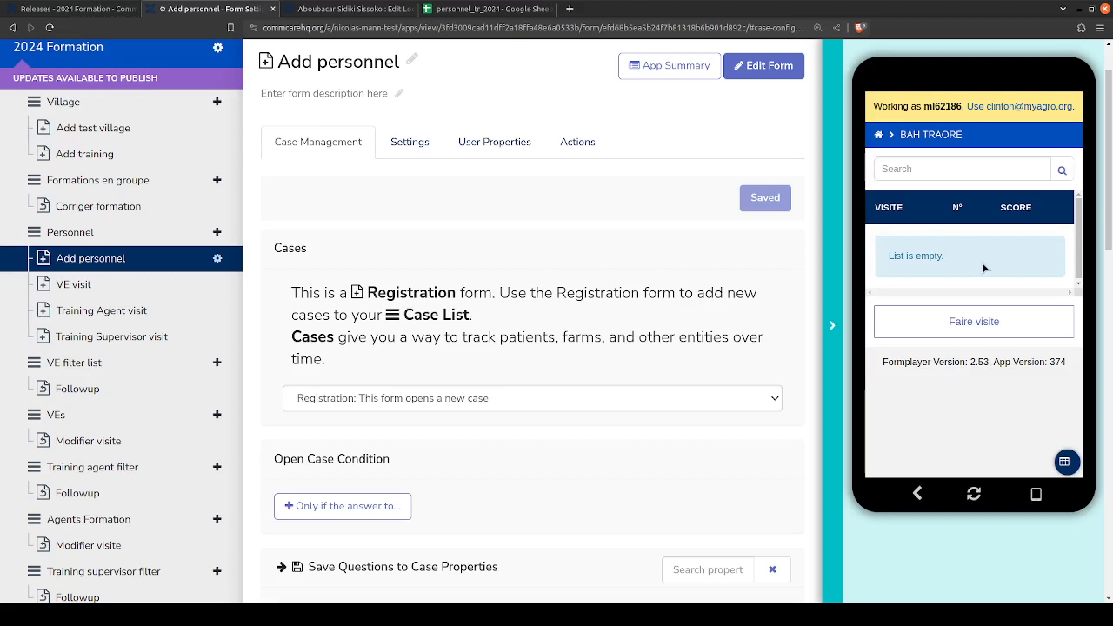
click(971, 328)
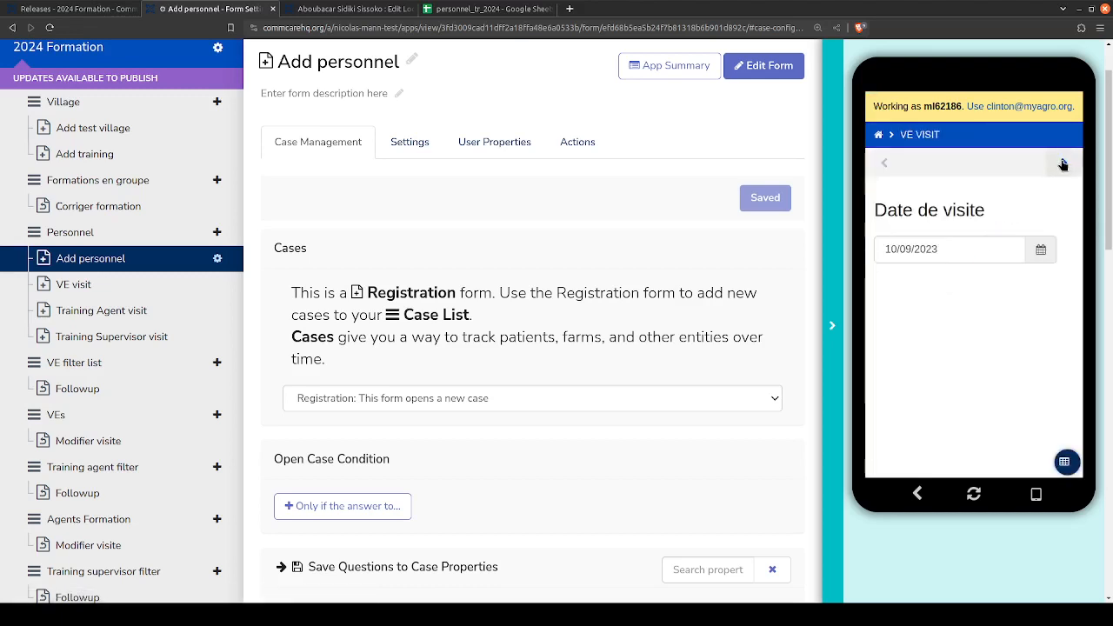
click(1063, 164)
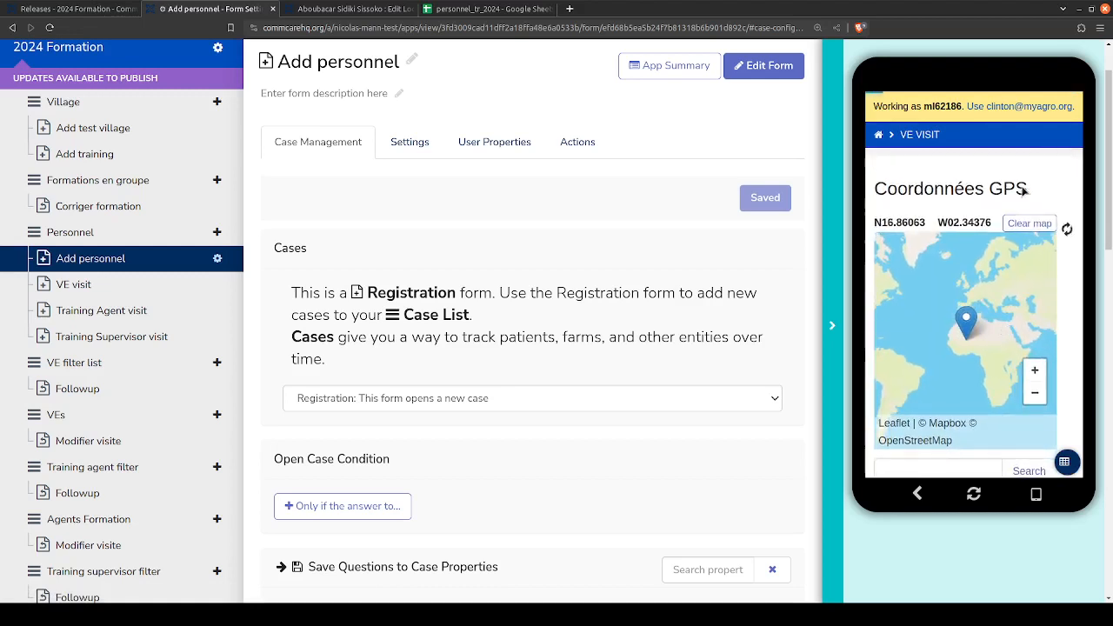
click(1065, 169)
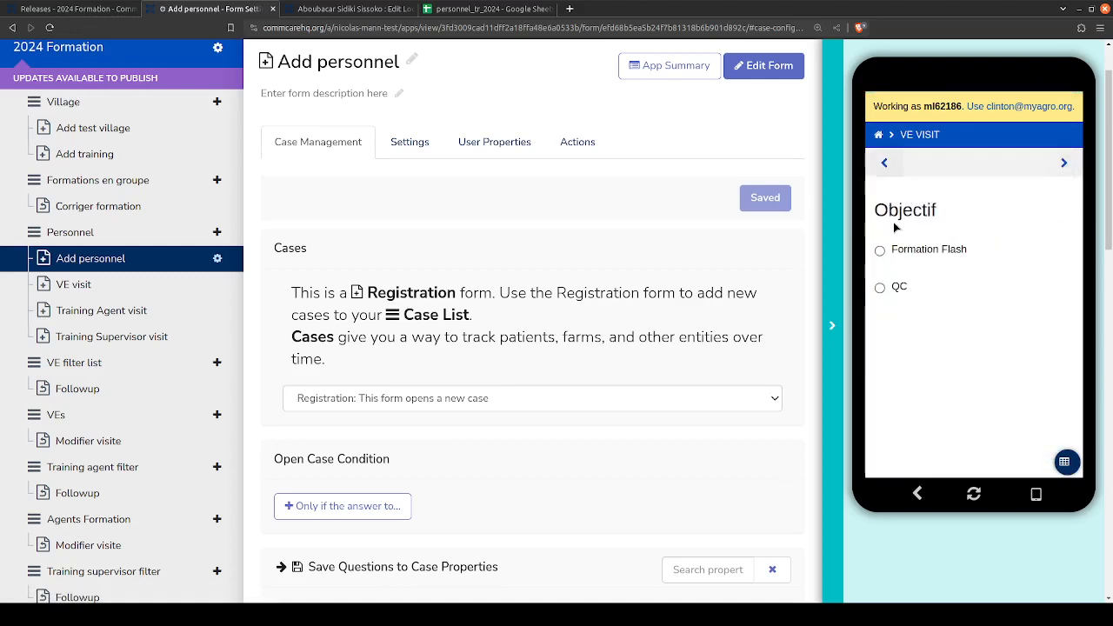
- Set the visit's objective to QC and its activity type to Recensement, and continue to the quality points
click(894, 254)
click(889, 286)
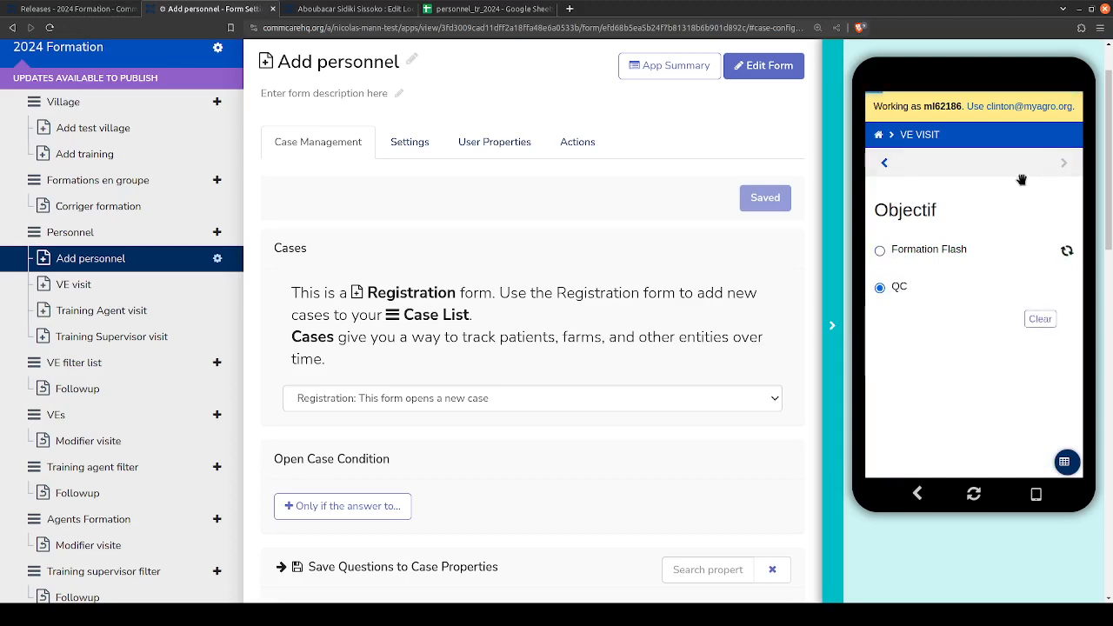
click(1063, 164)
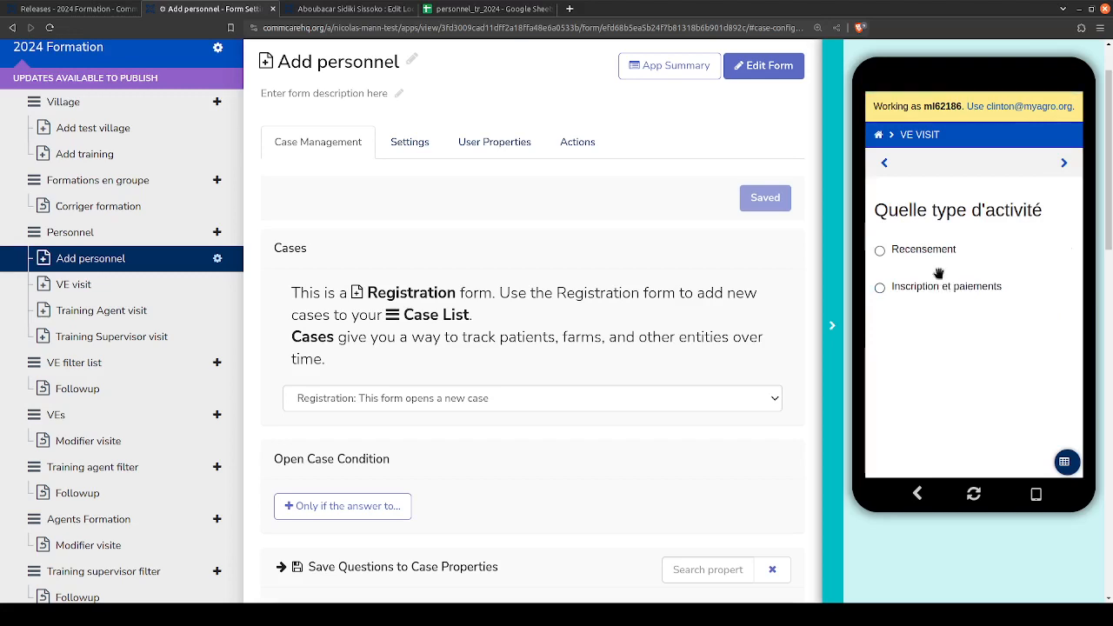
click(880, 287)
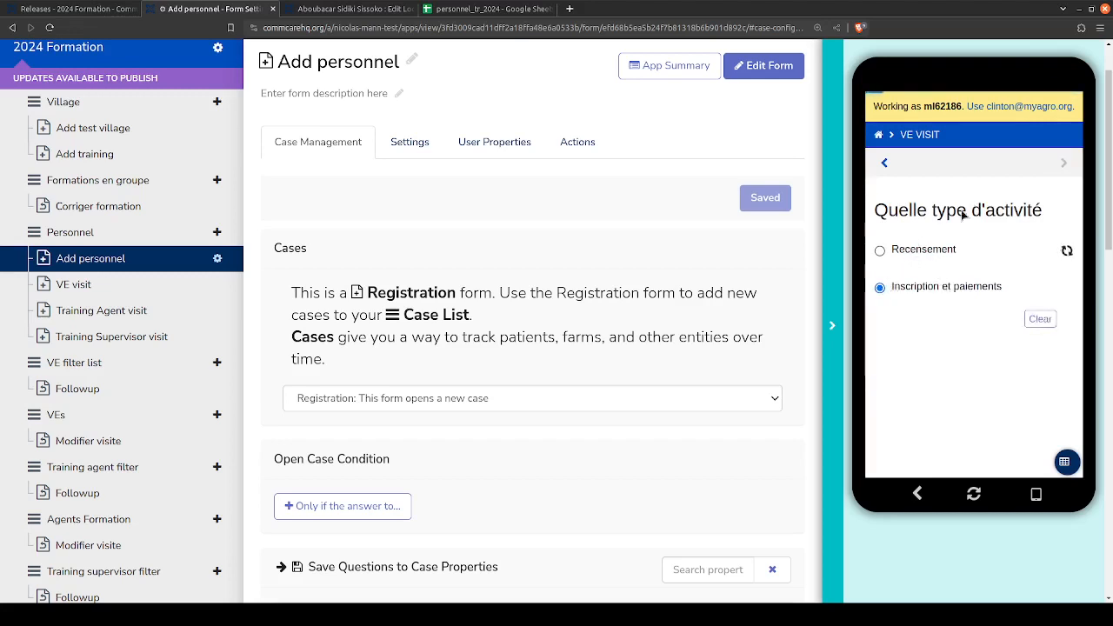
click(880, 251)
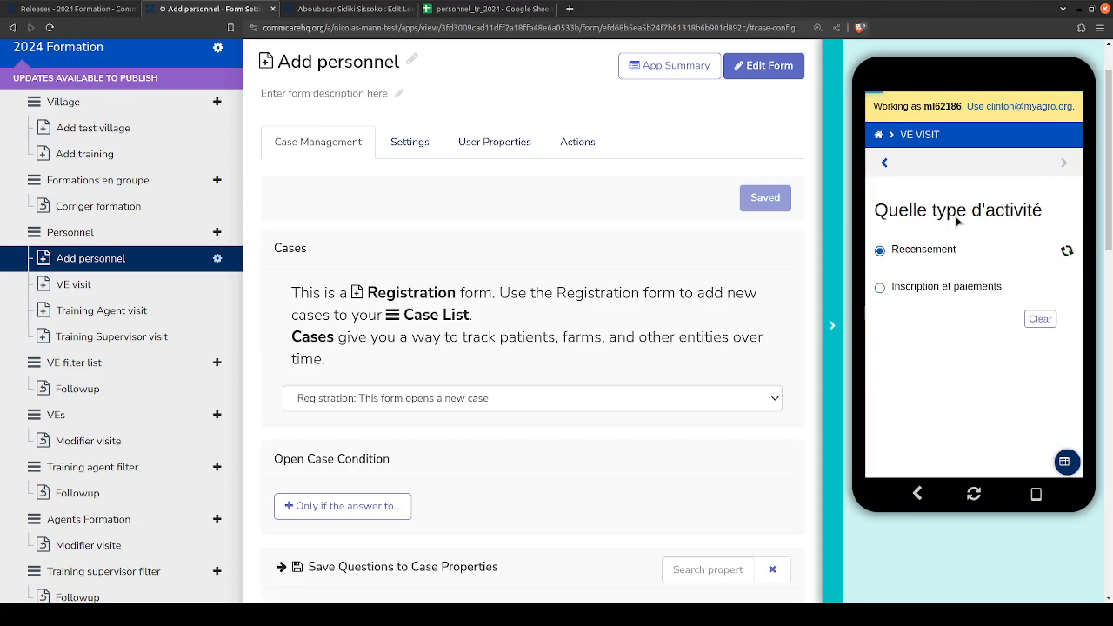
click(1061, 168)
- Check quality points 1, 2, 3, 4 and 7 as respected for the VE, and continue to the advice questions
scroll(996, 316, down, 2)
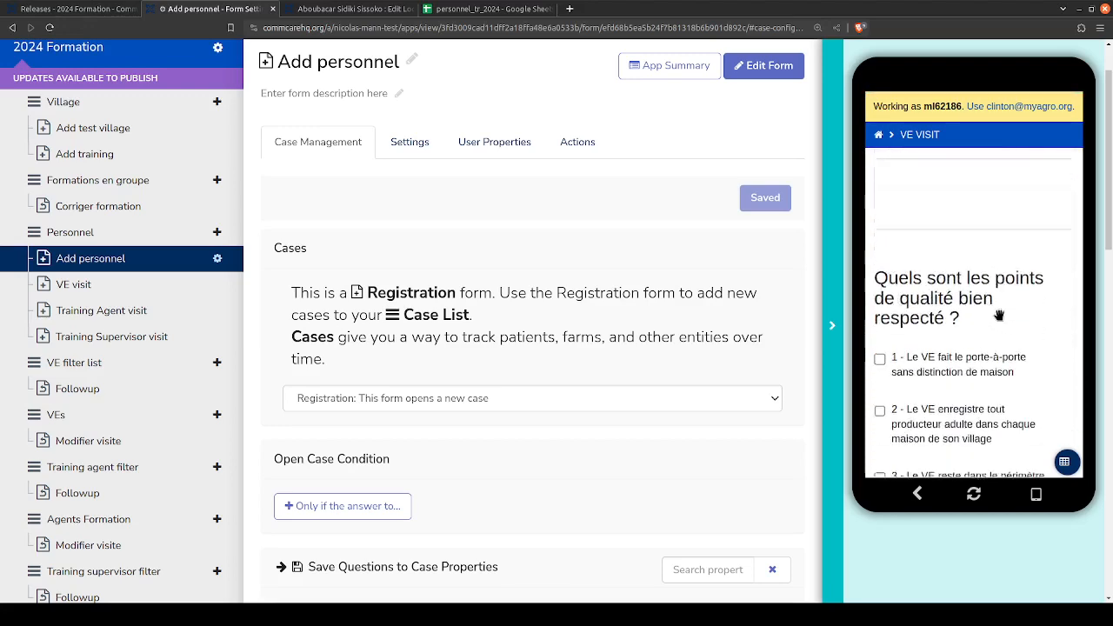
scroll(931, 245, up, 3)
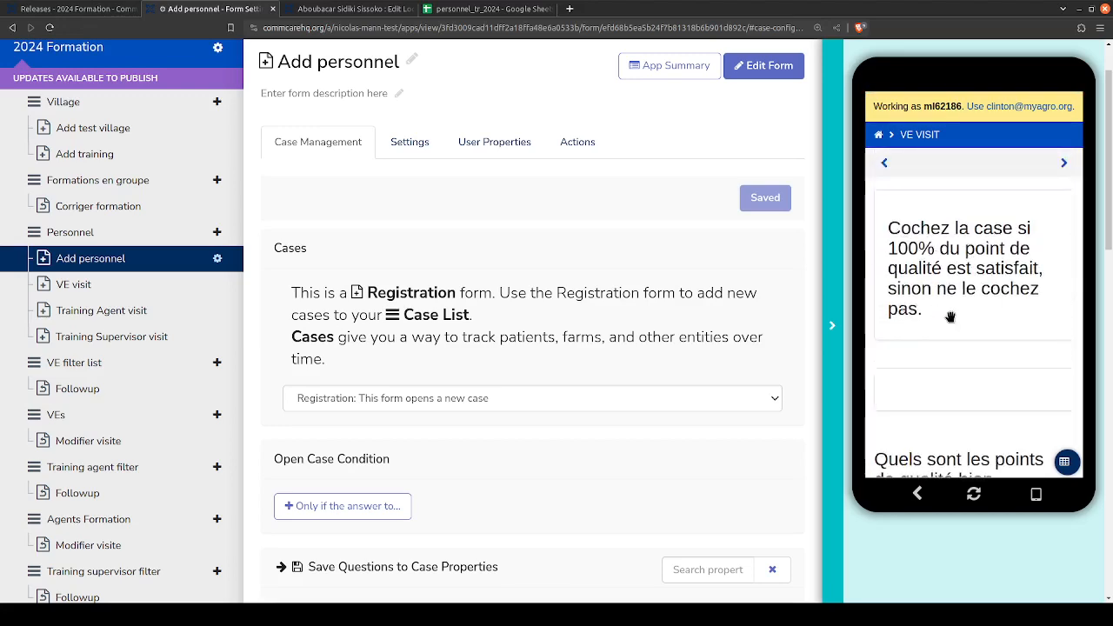
scroll(950, 313, down, 1)
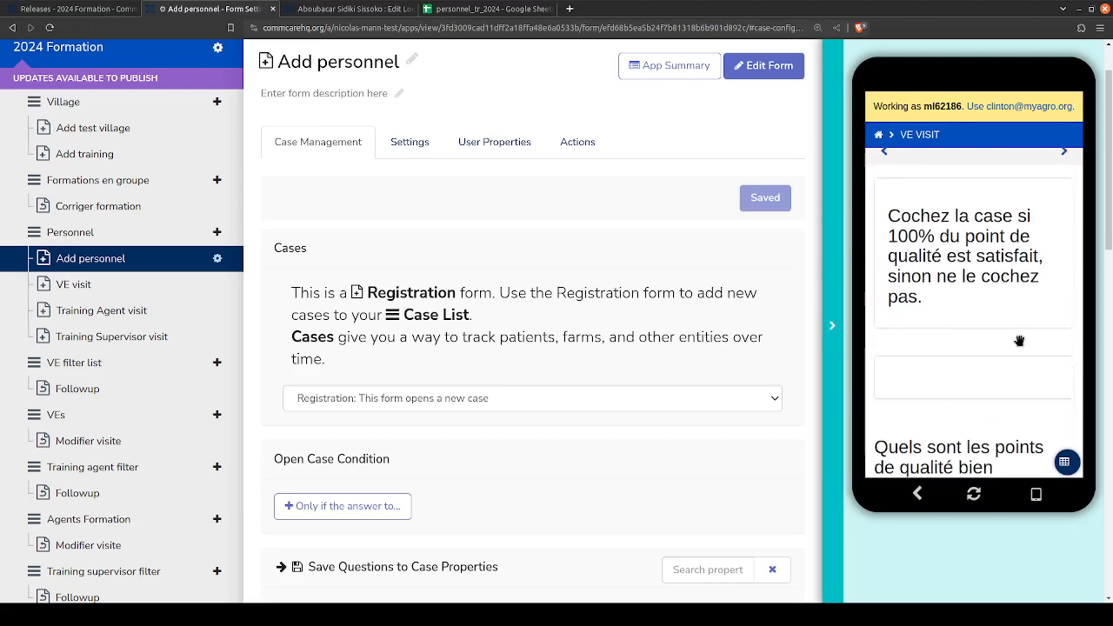
scroll(1019, 341, down, 4)
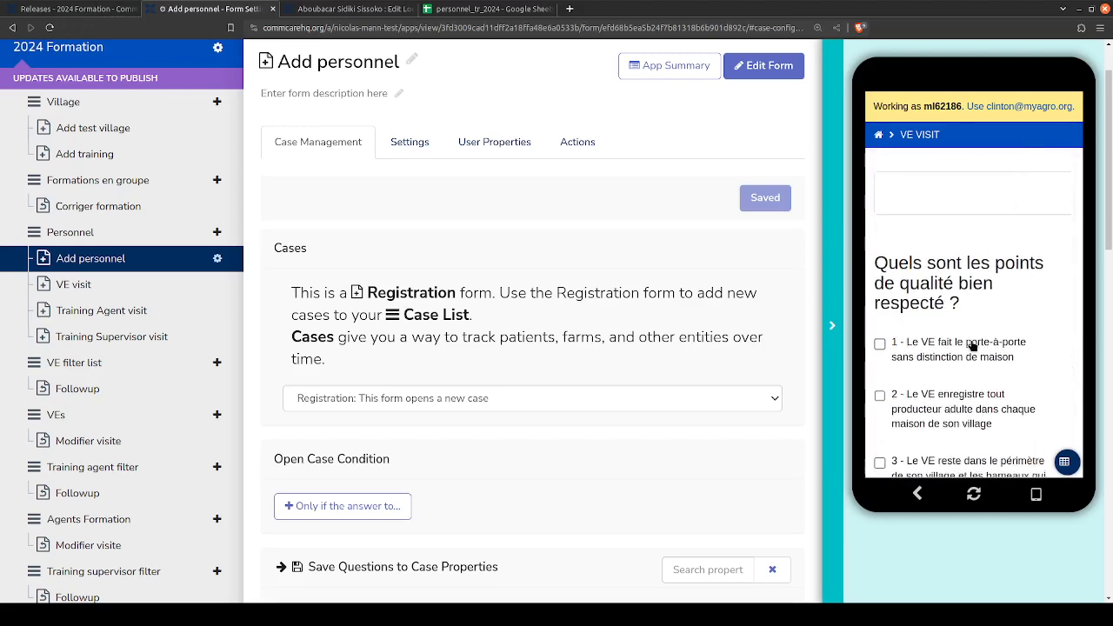
scroll(957, 343, down, 1)
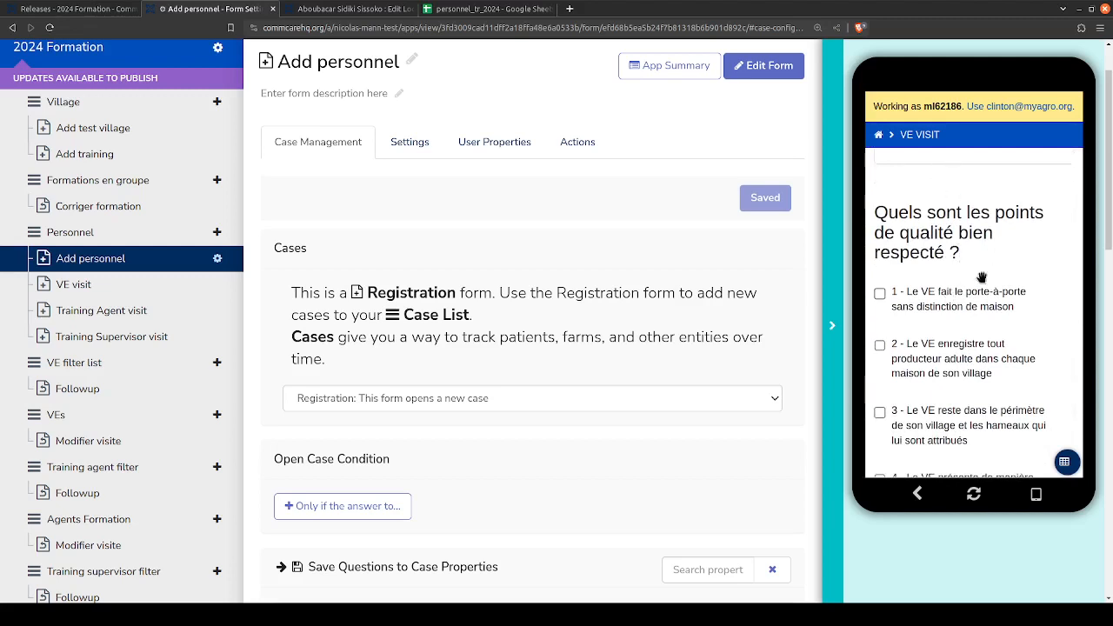
scroll(971, 229, down, 1)
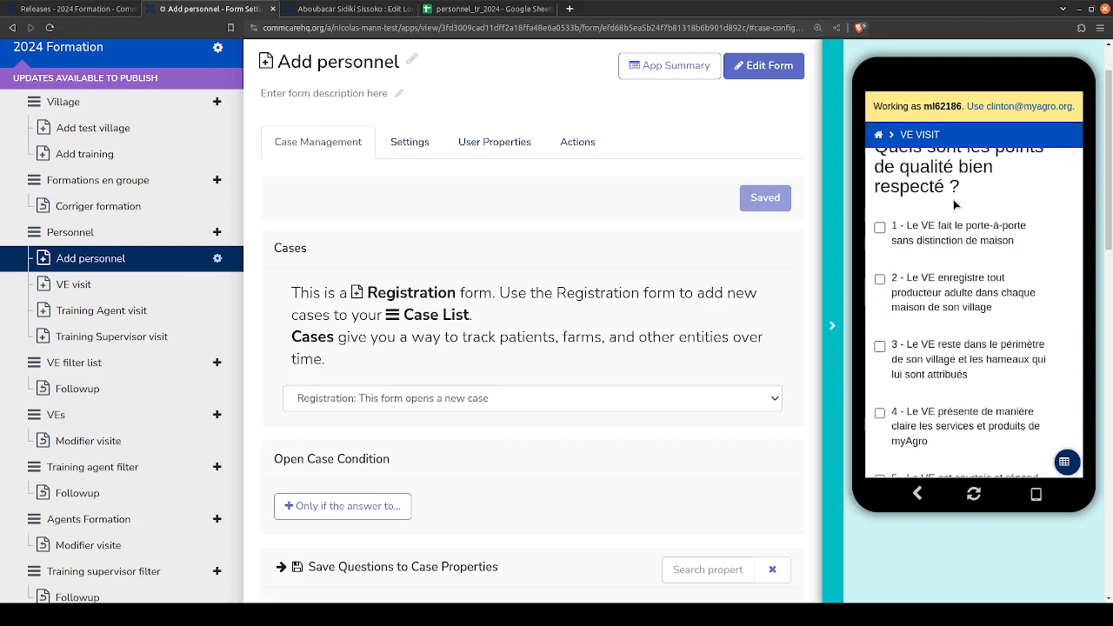
click(937, 238)
click(931, 307)
click(924, 374)
click(922, 425)
scroll(922, 424, down, 3)
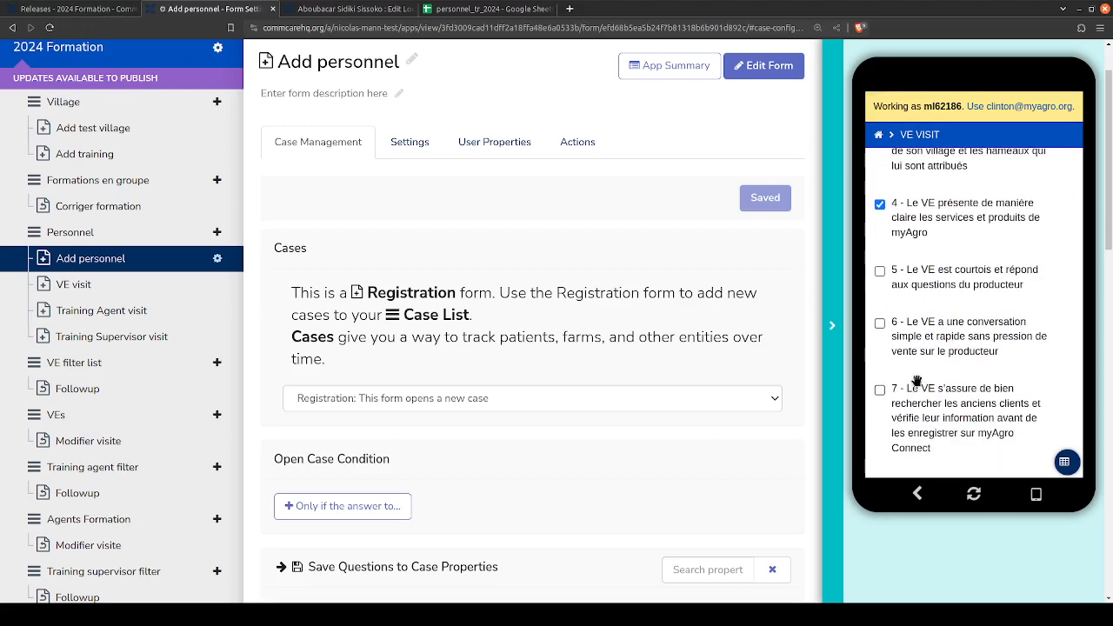
click(901, 449)
scroll(906, 337, up, 2)
scroll(981, 291, up, 5)
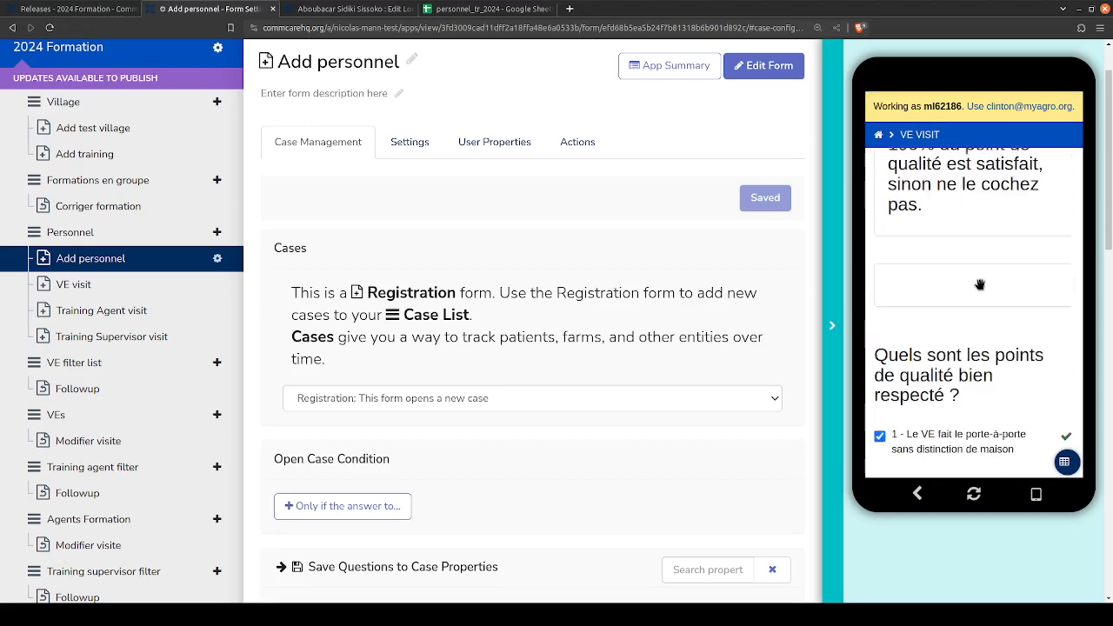
click(1063, 164)
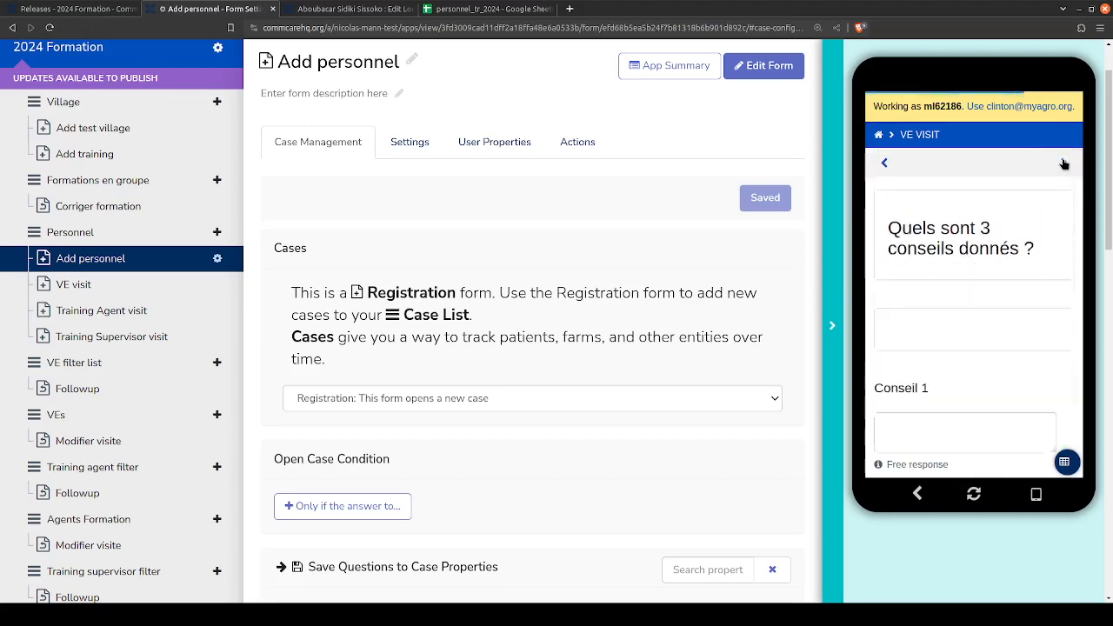
- Fill in the three advice fields with "fgdfg", "dfgsdf" and "dfg", and continue to the visit score page
scroll(944, 417, up, 1)
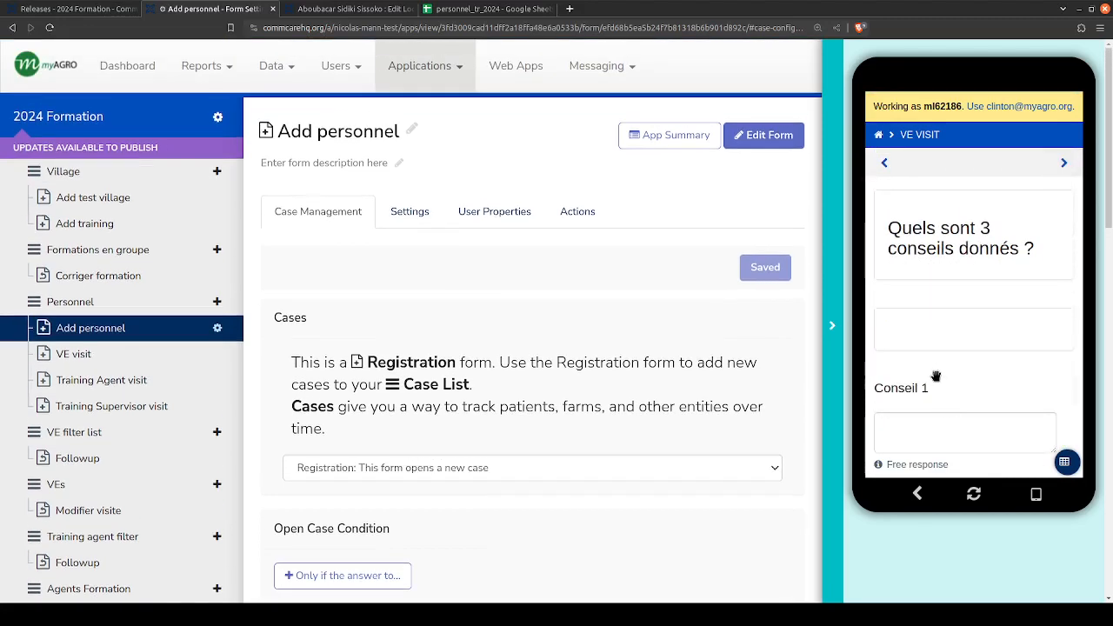
scroll(939, 350, down, 2)
click(943, 292)
text(fgdfg)
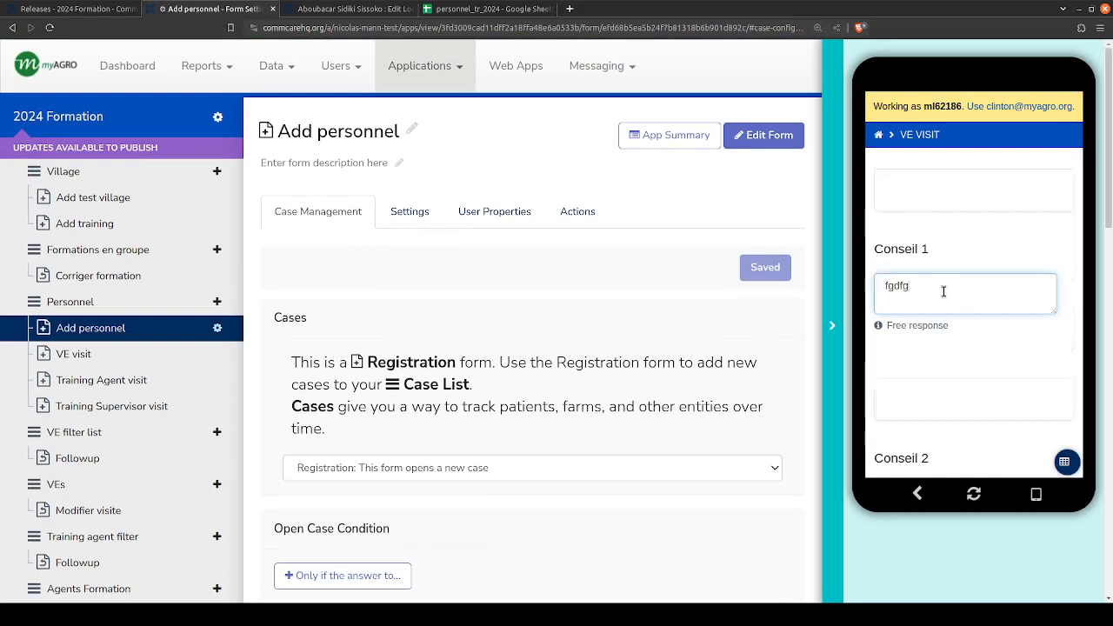
scroll(945, 330, down, 2)
click(944, 281)
text(dfgsdf)
scroll(937, 374, down, 1)
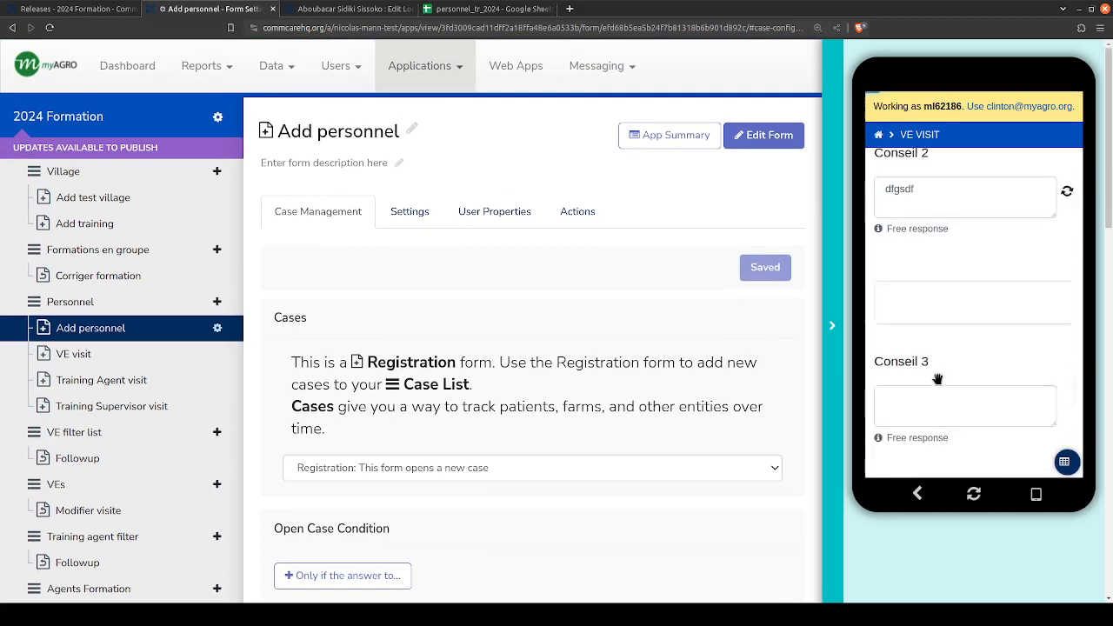
click(939, 399)
text(dfg)
scroll(950, 329, up, 5)
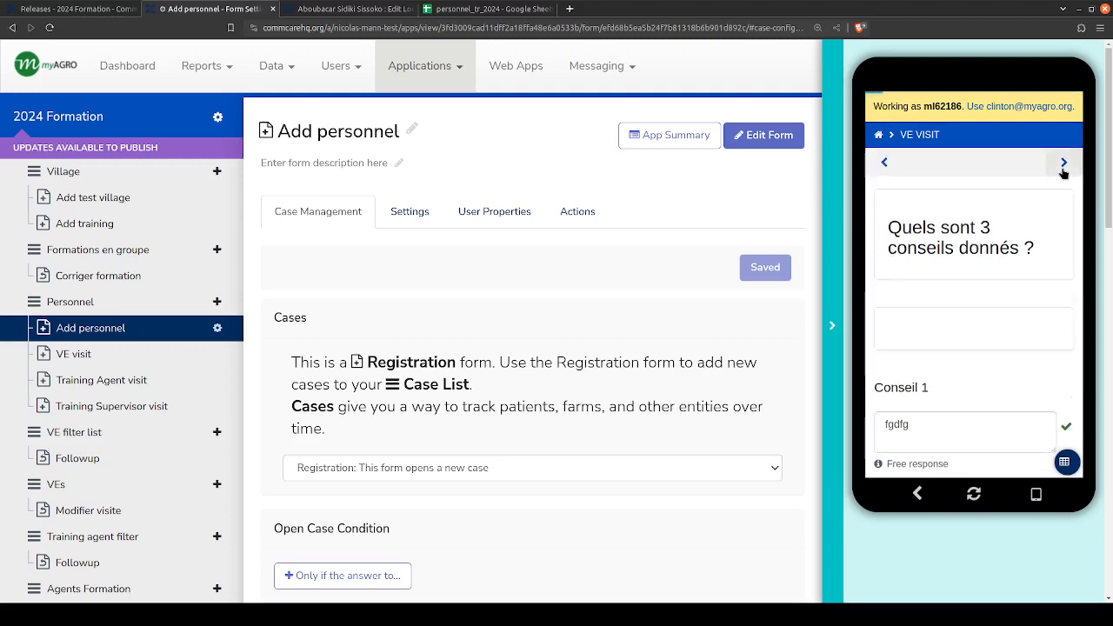
click(1061, 168)
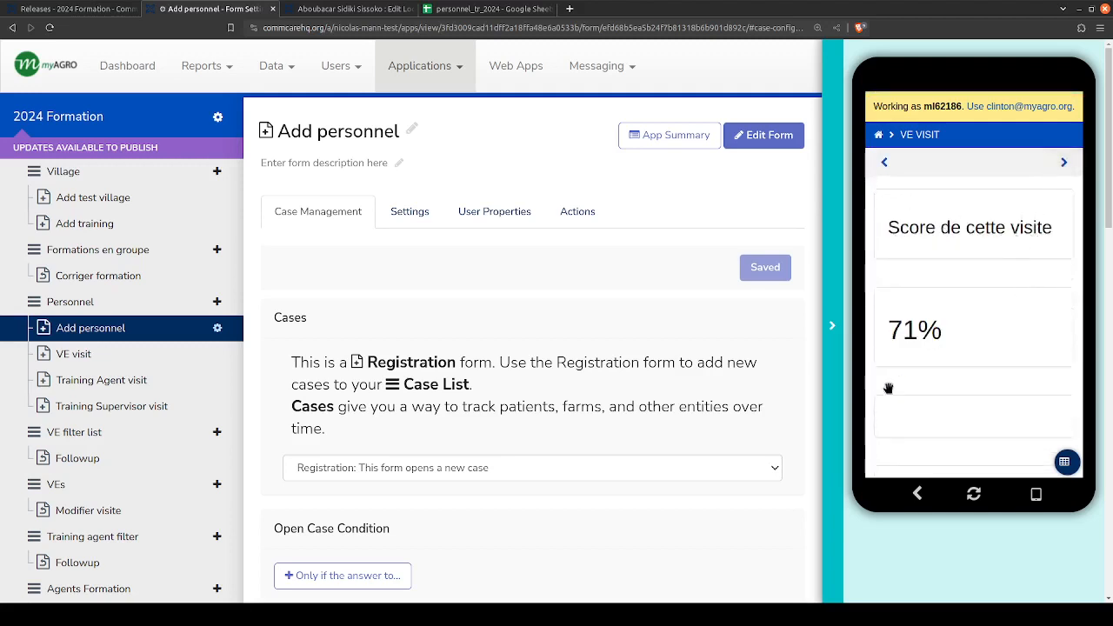
- Examine the score of this visit and the total number of visits made
scroll(931, 353, down, 2)
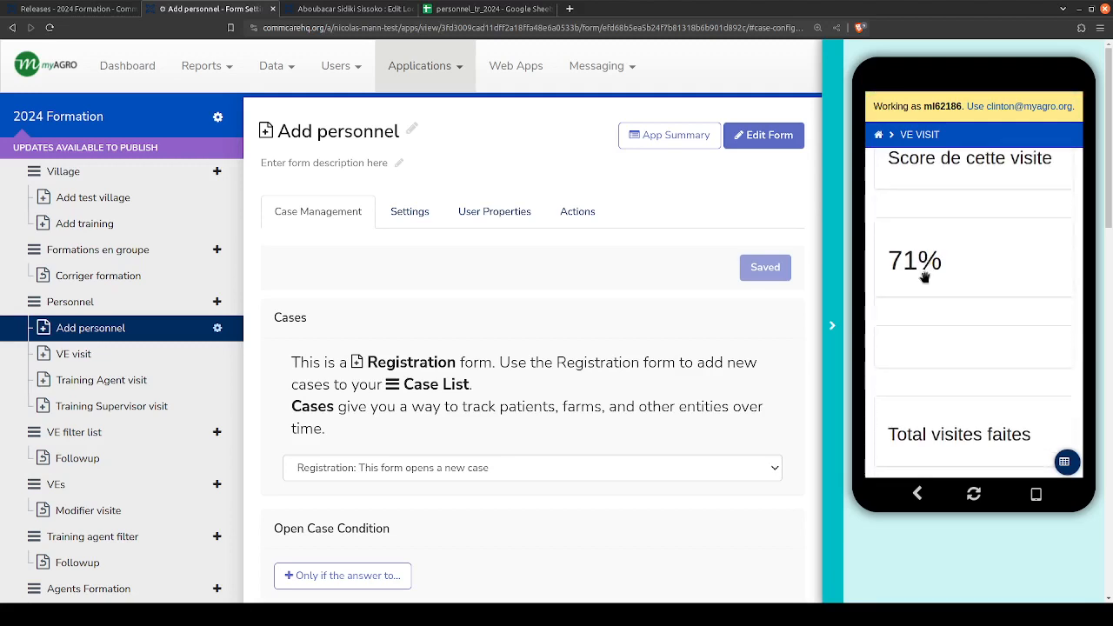
scroll(924, 276, up, 2)
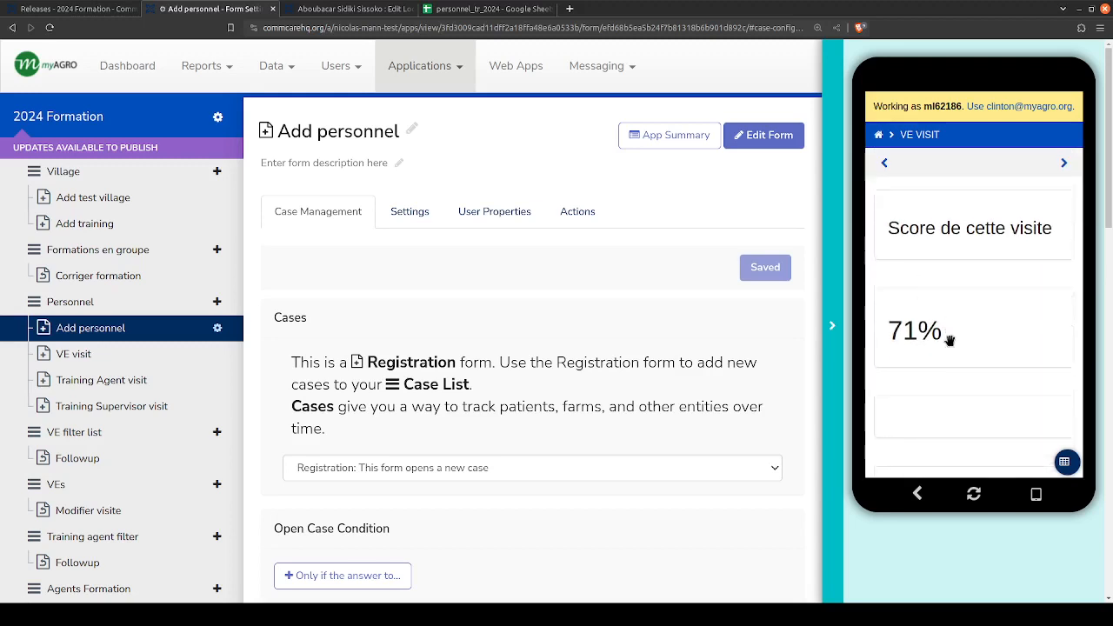
scroll(952, 353, down, 2)
drag(992, 435, 1015, 154)
drag(974, 256, 967, 384)
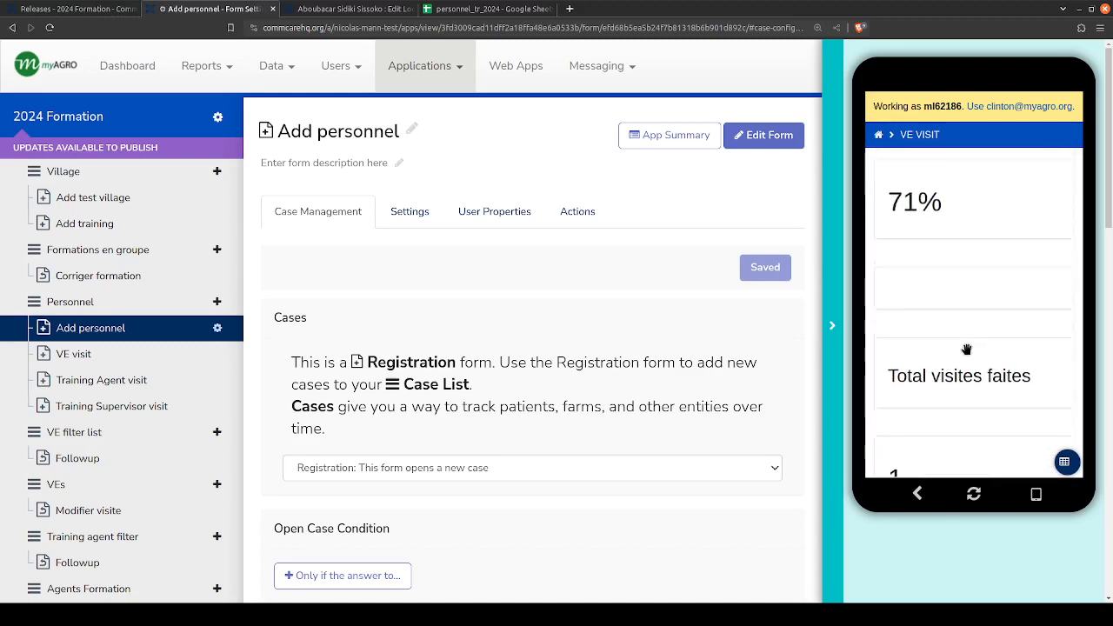
mouse_move(980, 208)
mouse_down()
mouse_move(986, 333)
mouse_move(984, 195)
mouse_up()
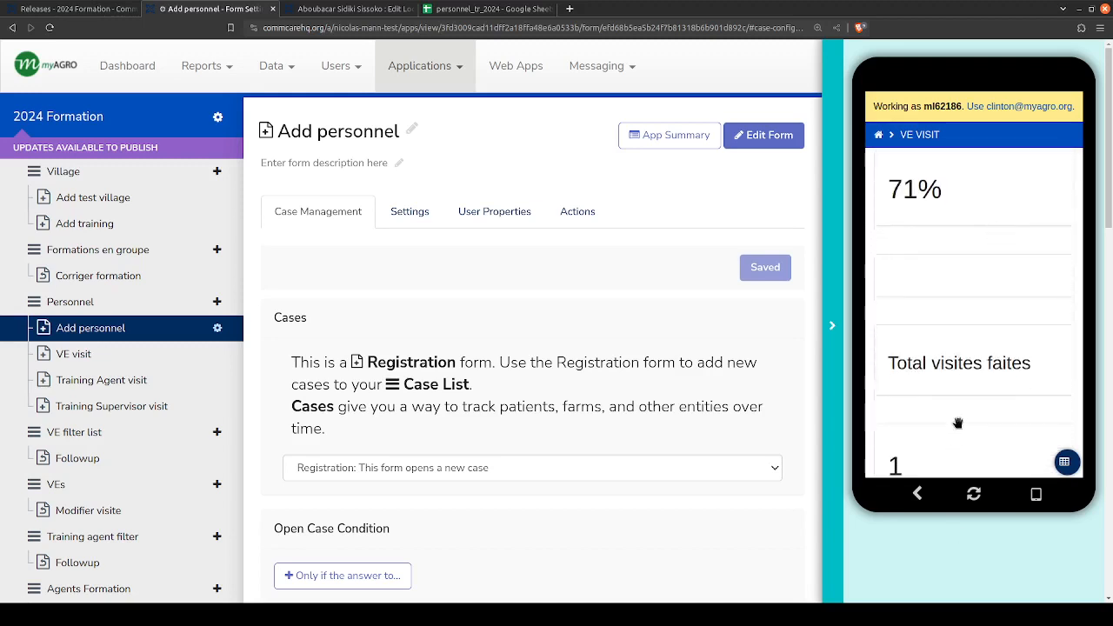
drag(956, 425, 956, 278)
mouse_move(969, 389)
mouse_down()
mouse_move(986, 194)
mouse_move(972, 395)
mouse_up()
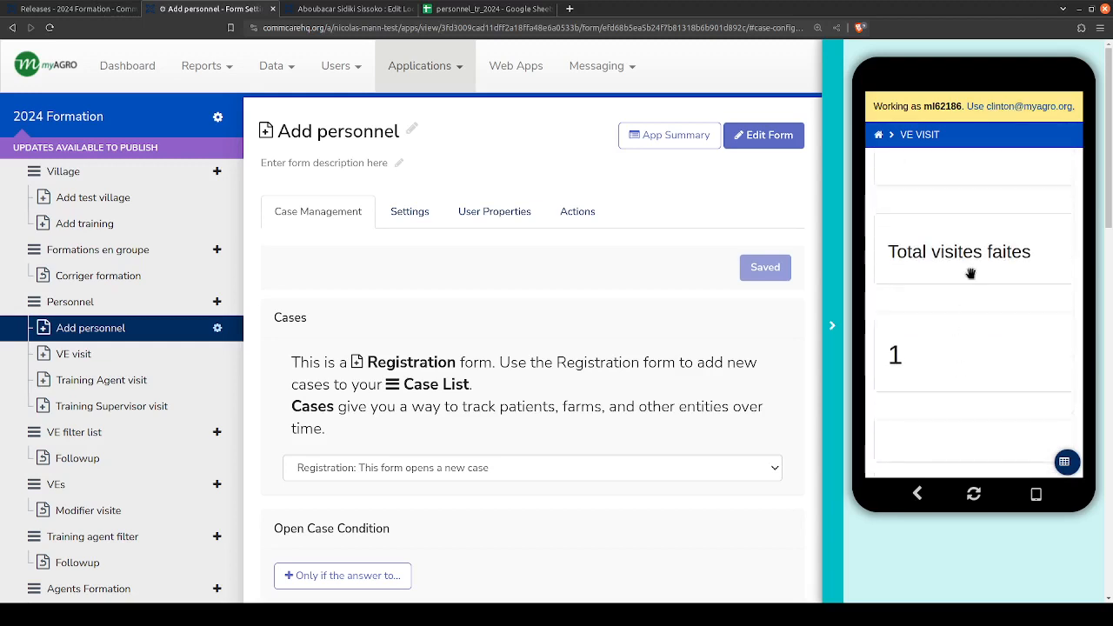
drag(973, 249, 979, 464)
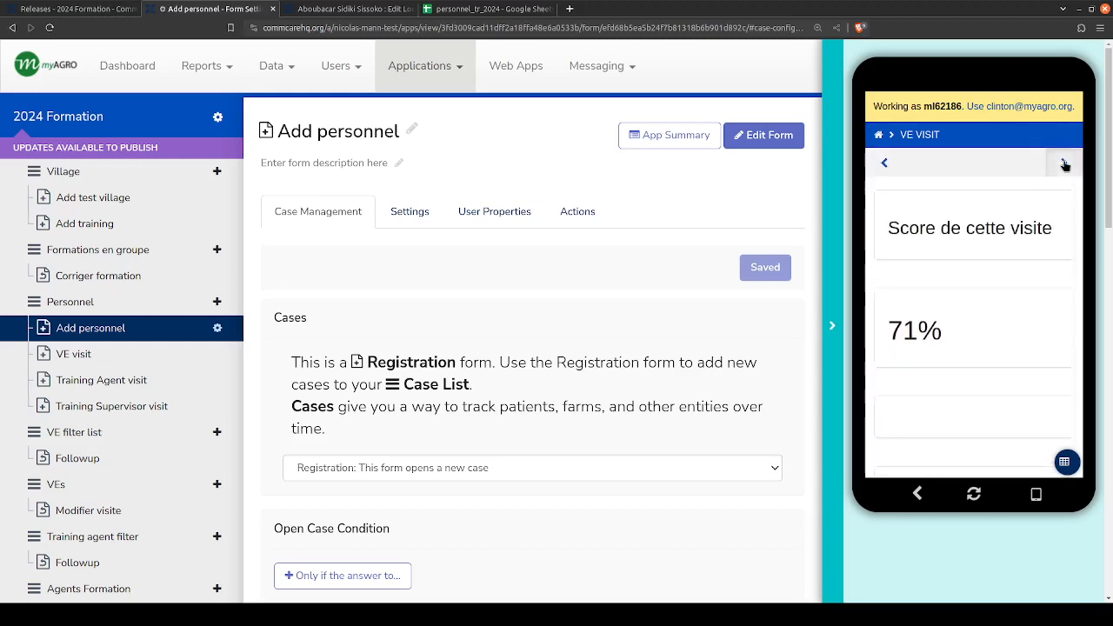
- Page back from the comments to the visit date and leave the VE visit form unsubmitted, returning to the app's home screen
click(1064, 162)
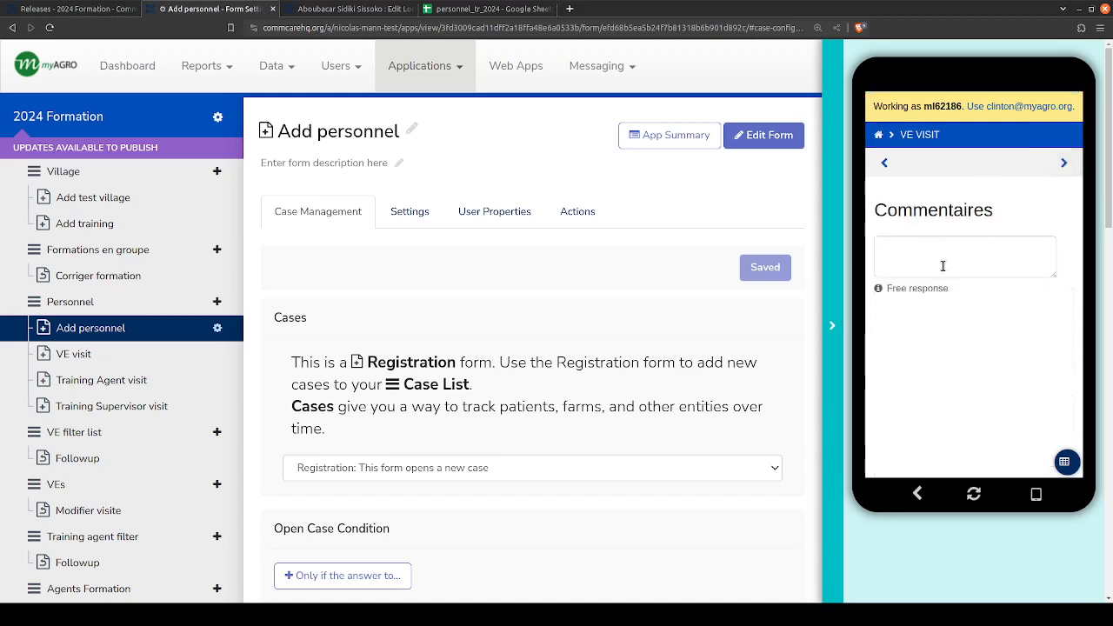
click(1063, 165)
click(883, 162)
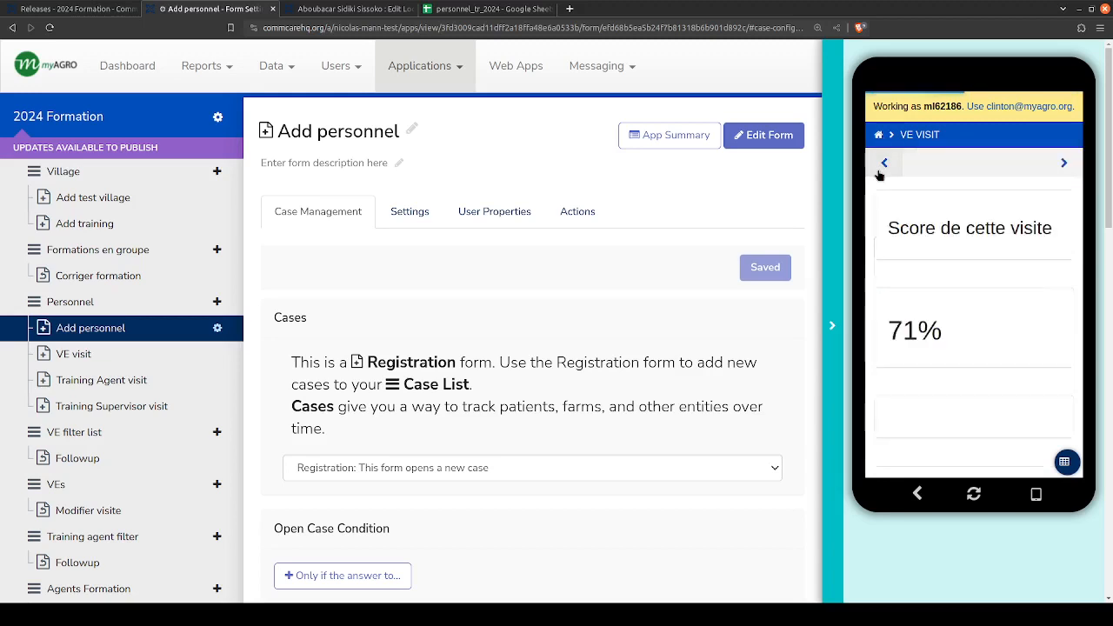
click(880, 167)
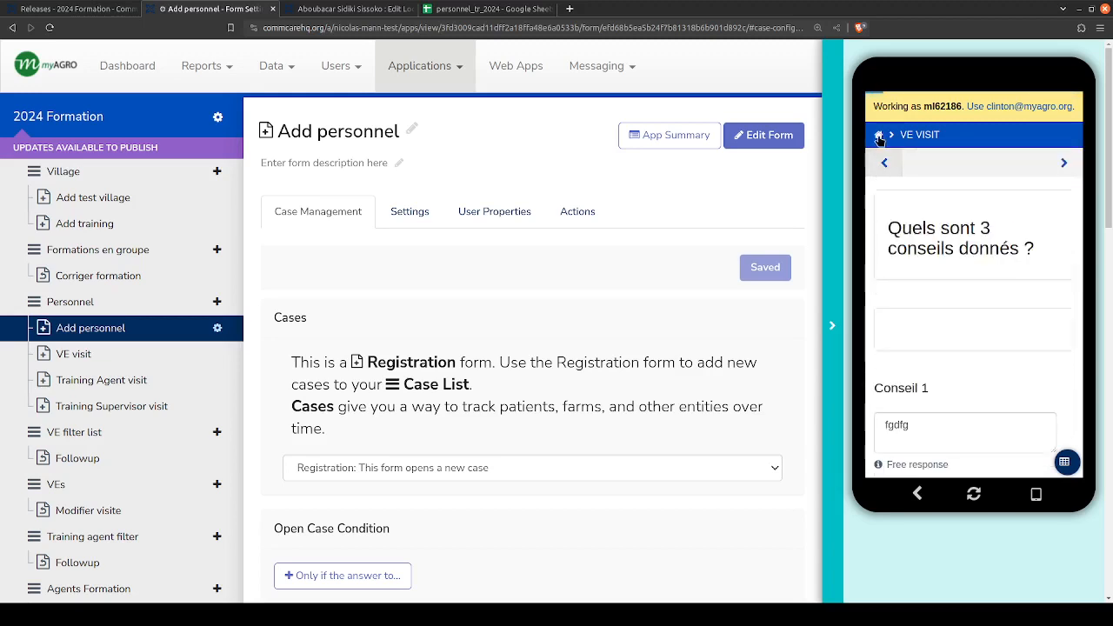
click(880, 167)
click(881, 167)
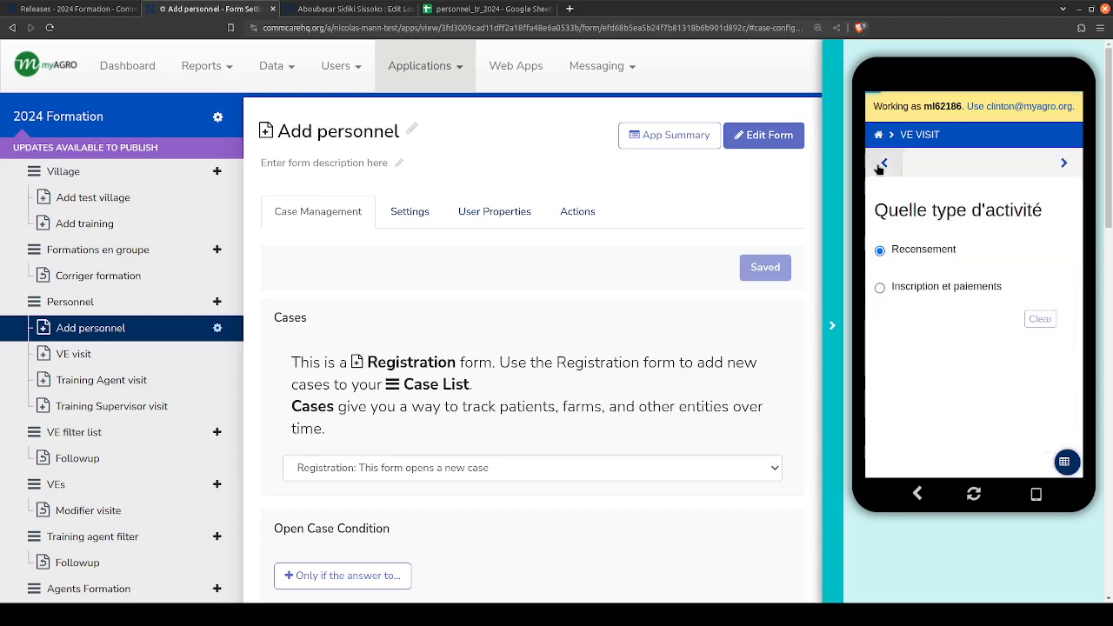
click(881, 167)
click(881, 167)
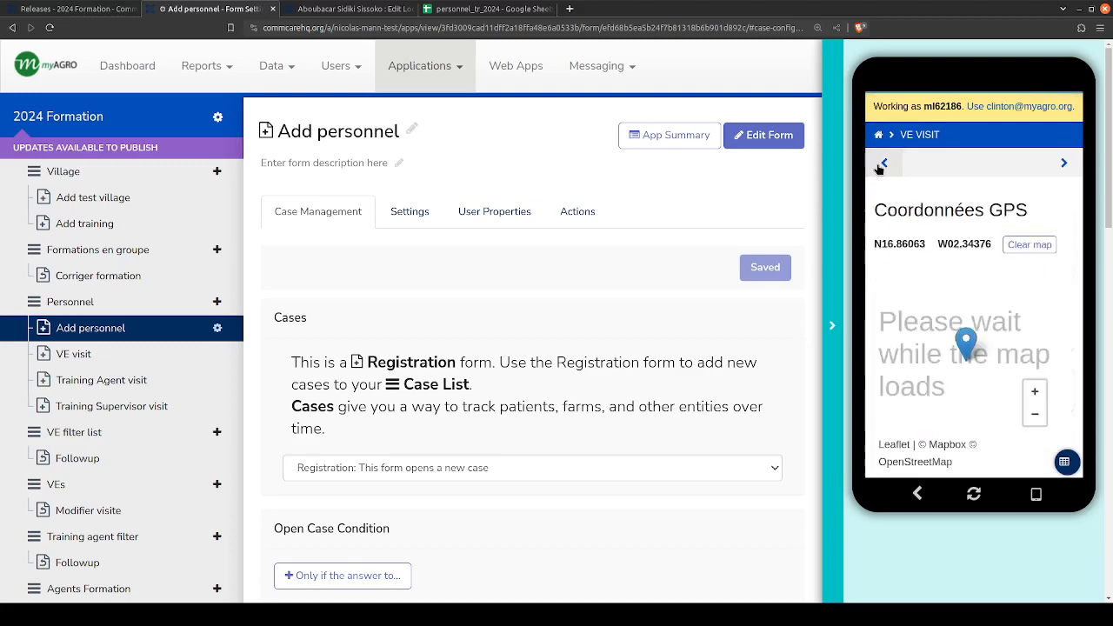
click(881, 167)
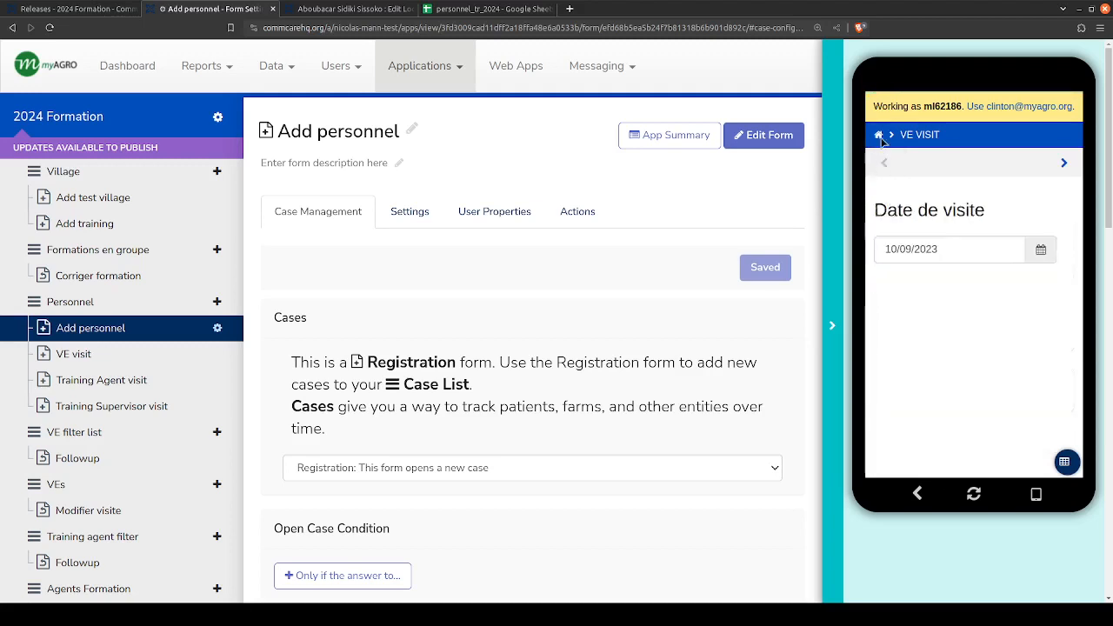
click(878, 136)
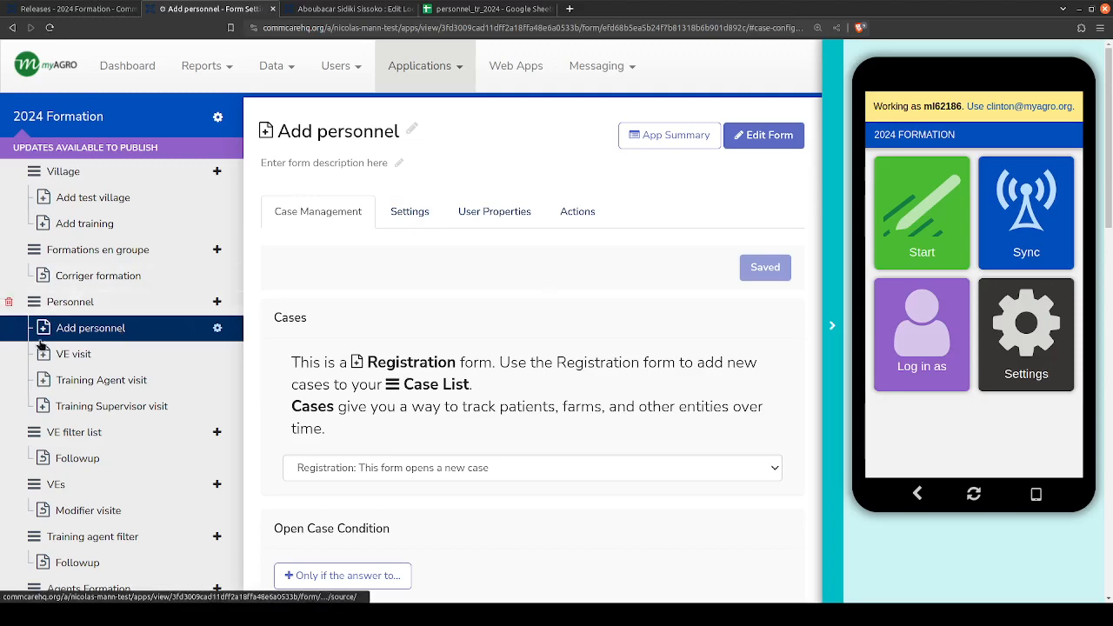
- Switch to the personnel_tr_2024 spreadsheet in Google Sheets and rename Sheet1 as personnel_tr_2024
scroll(109, 303, down, 2)
click(519, 8)
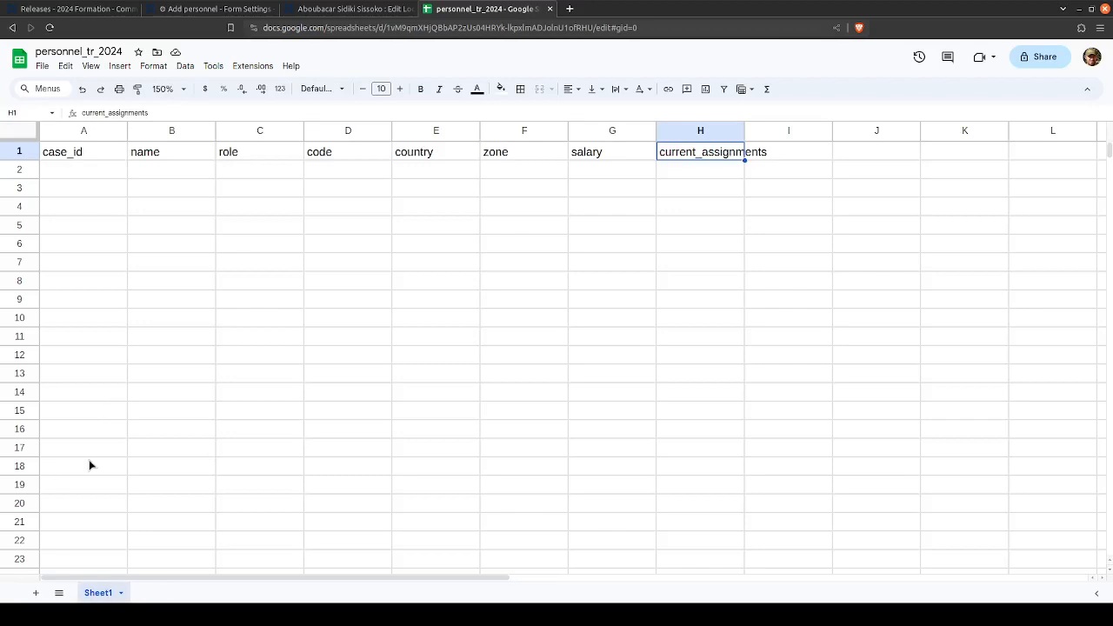
click(79, 51)
key(ctrl+c)
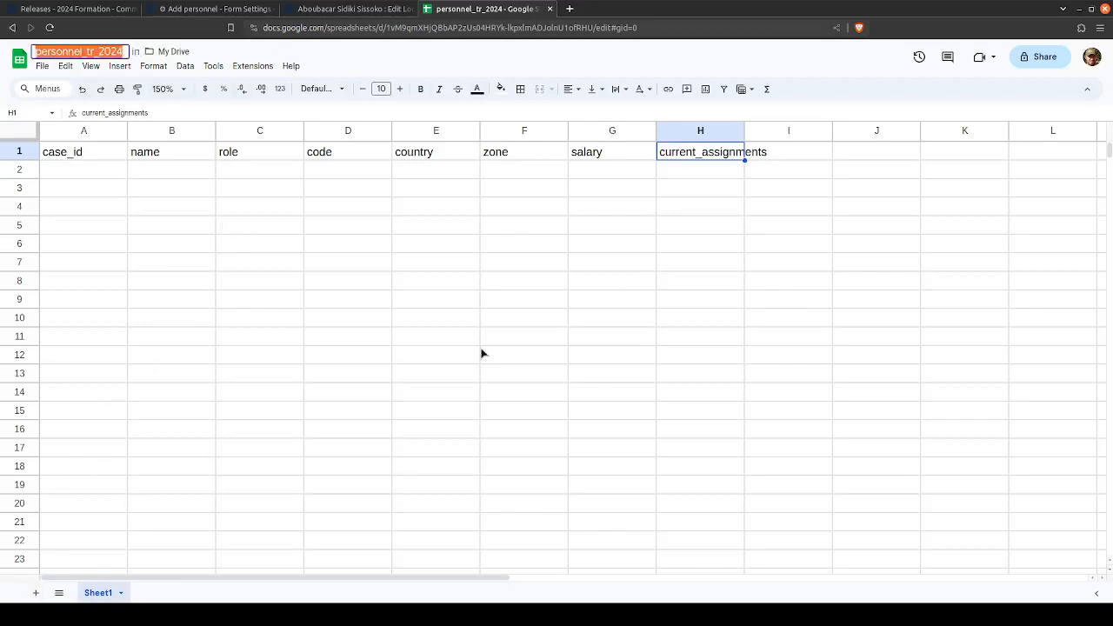
double_click(98, 593)
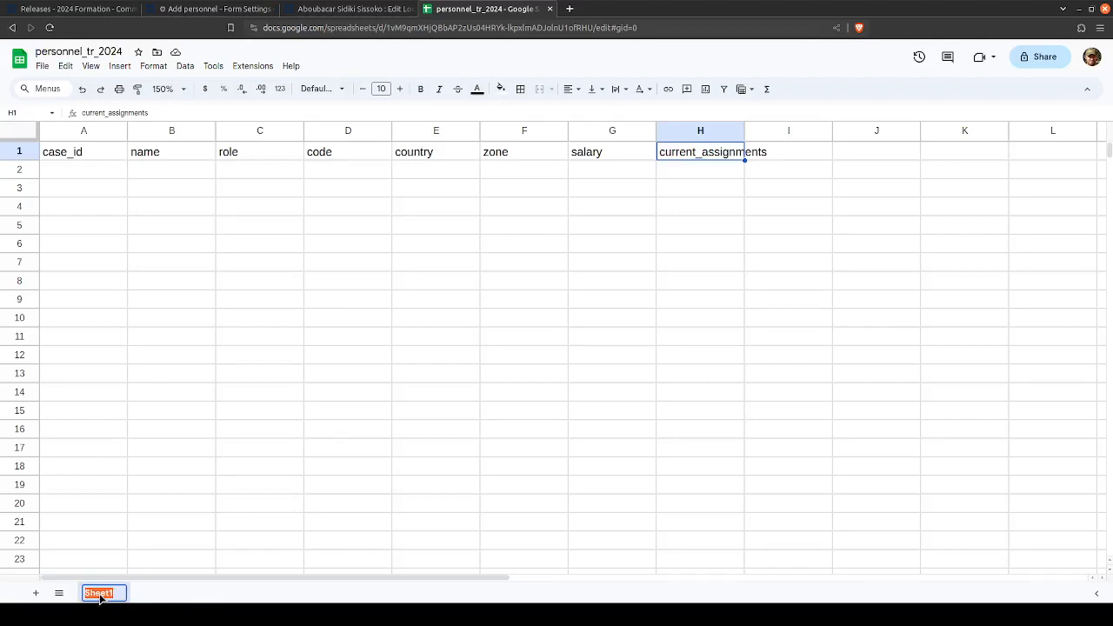
key(ctrl+v)
click(182, 430)
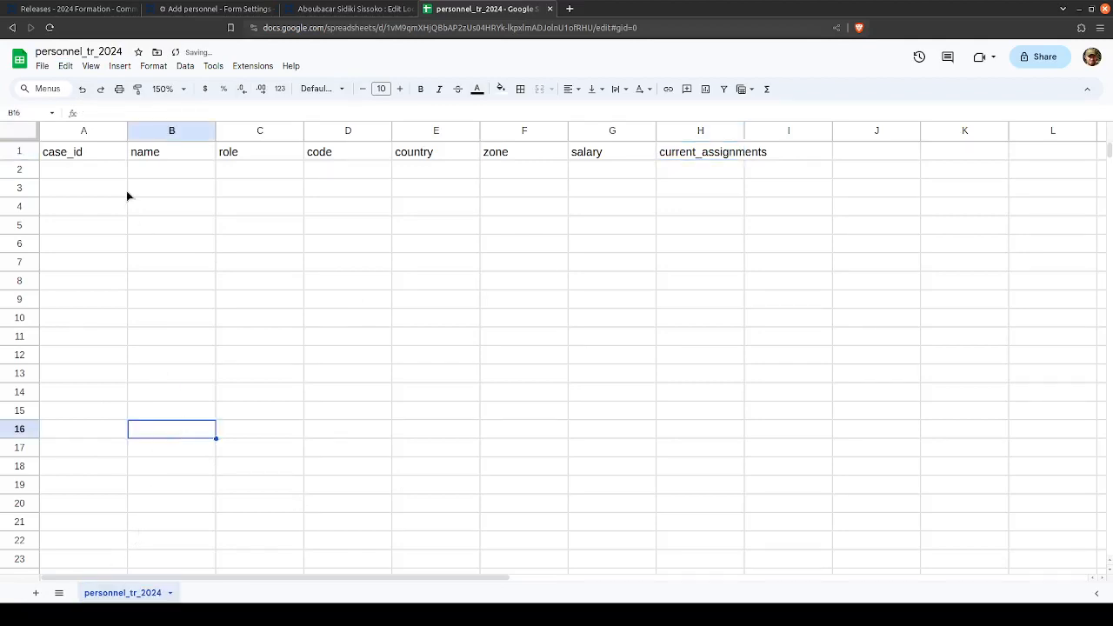
click(166, 173)
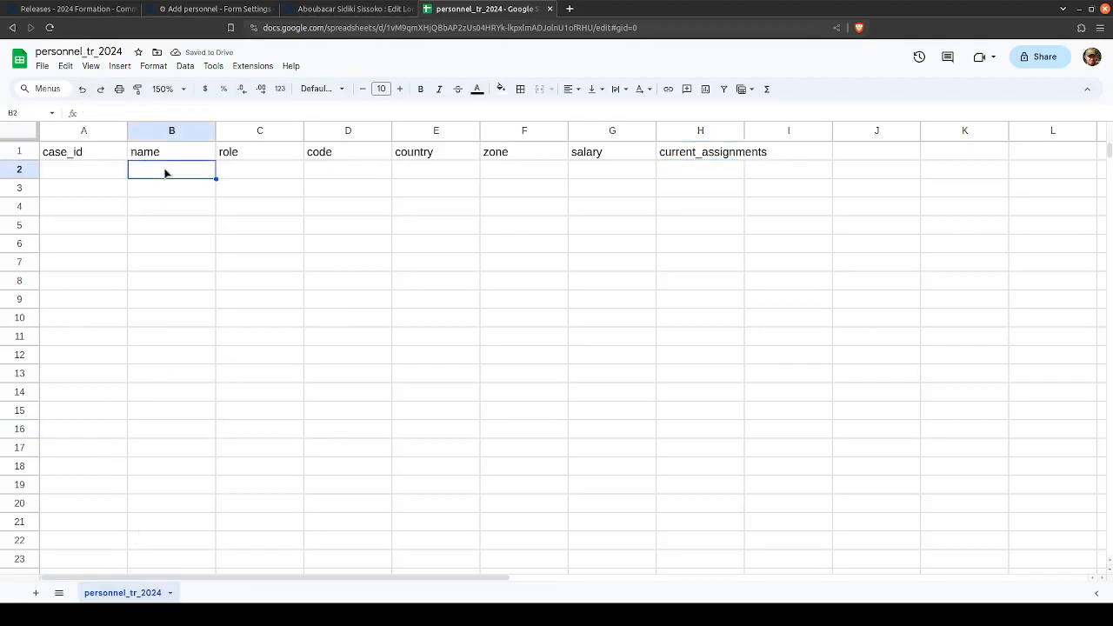
double_click(109, 594)
click(333, 398)
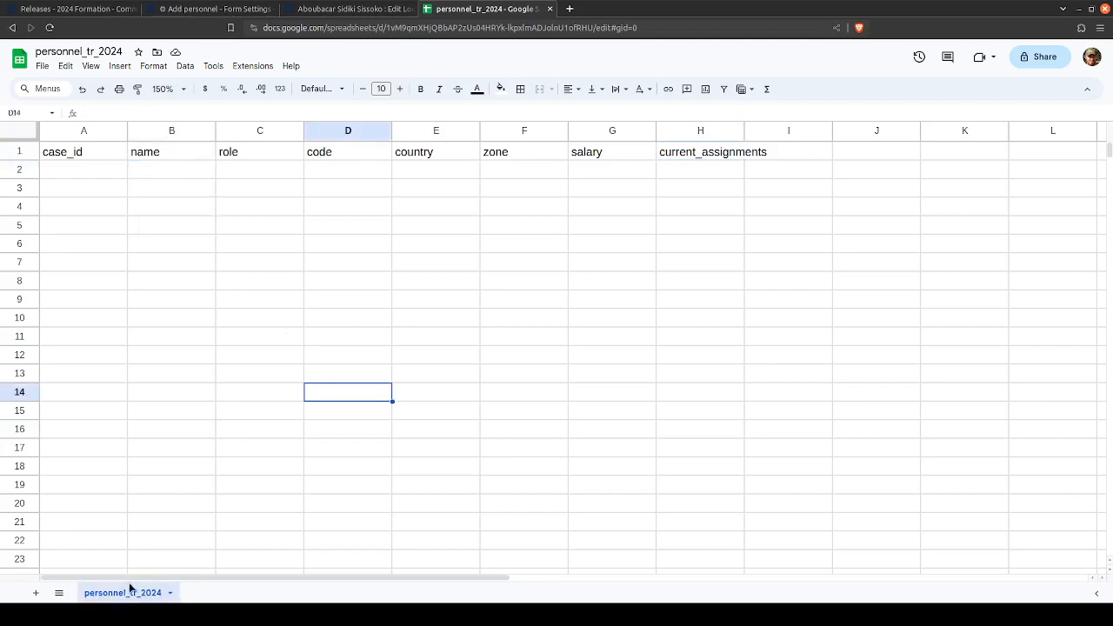
click(160, 170)
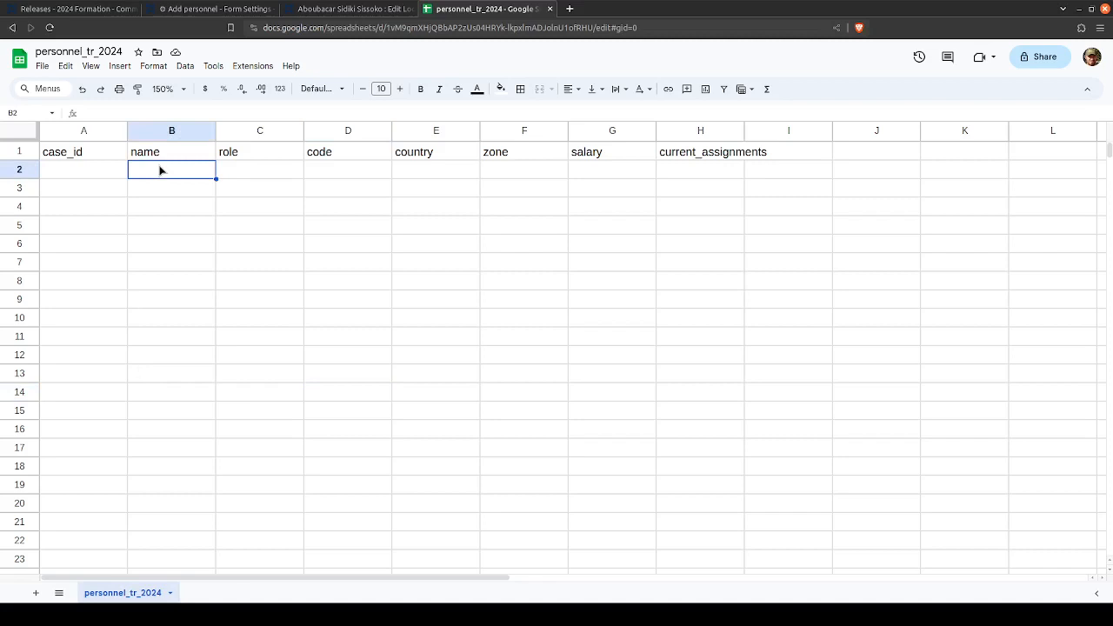
key(Tab)
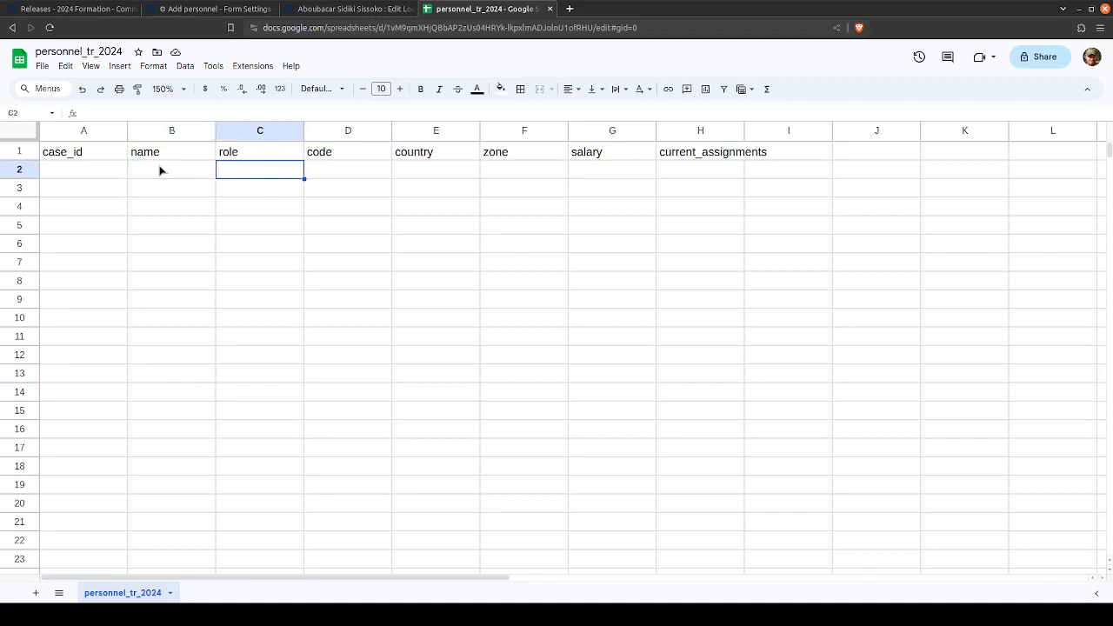
key(Down)
key(Down)
key(Down)
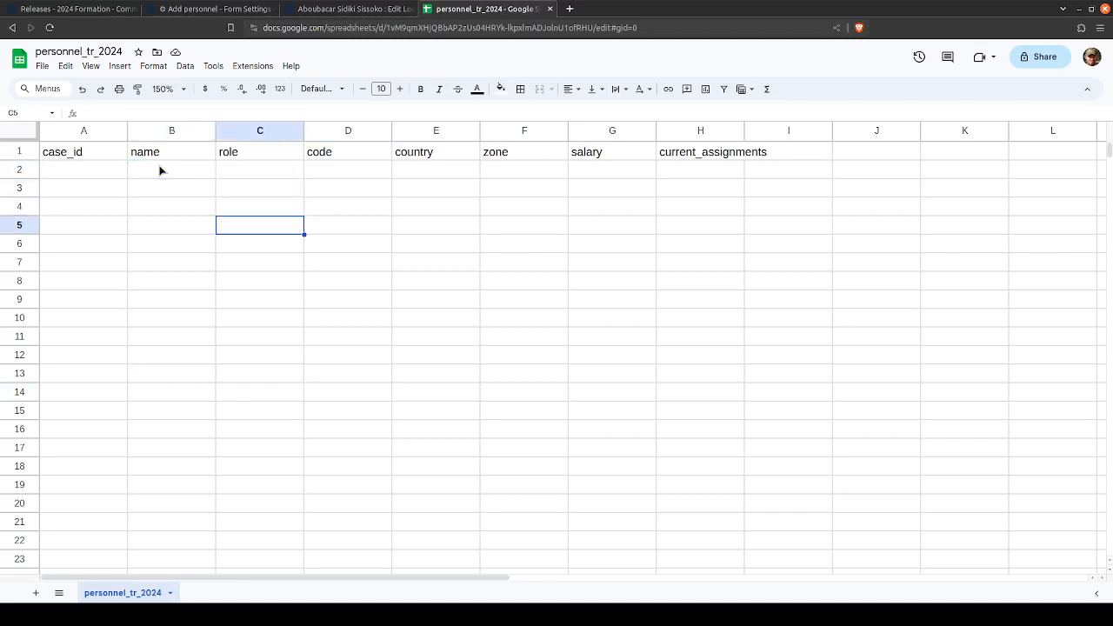
key(Up)
key(Down)
click(159, 176)
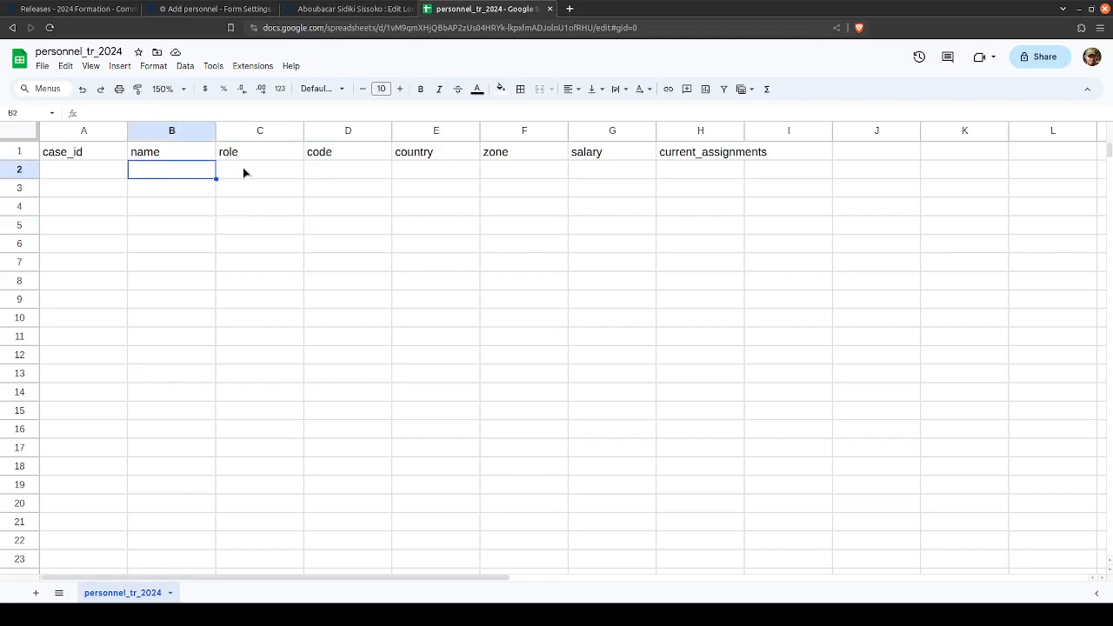
drag(243, 167, 224, 348)
click(228, 348)
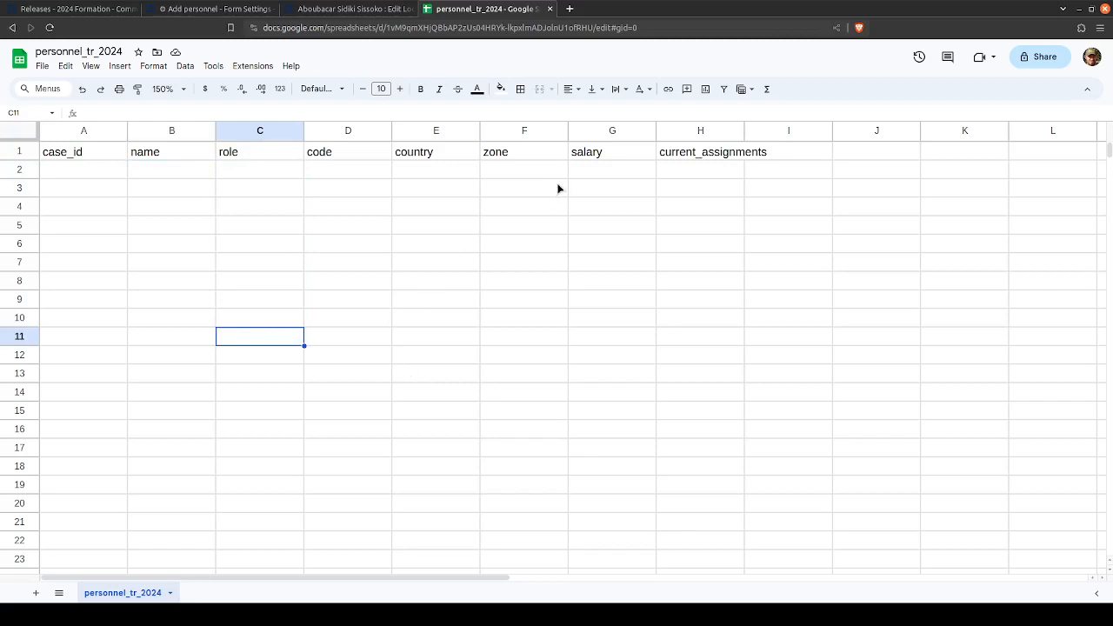
- Delete the salary column from the personnel_tr_2024 sheet
click(581, 130)
right_click(587, 131)
click(647, 264)
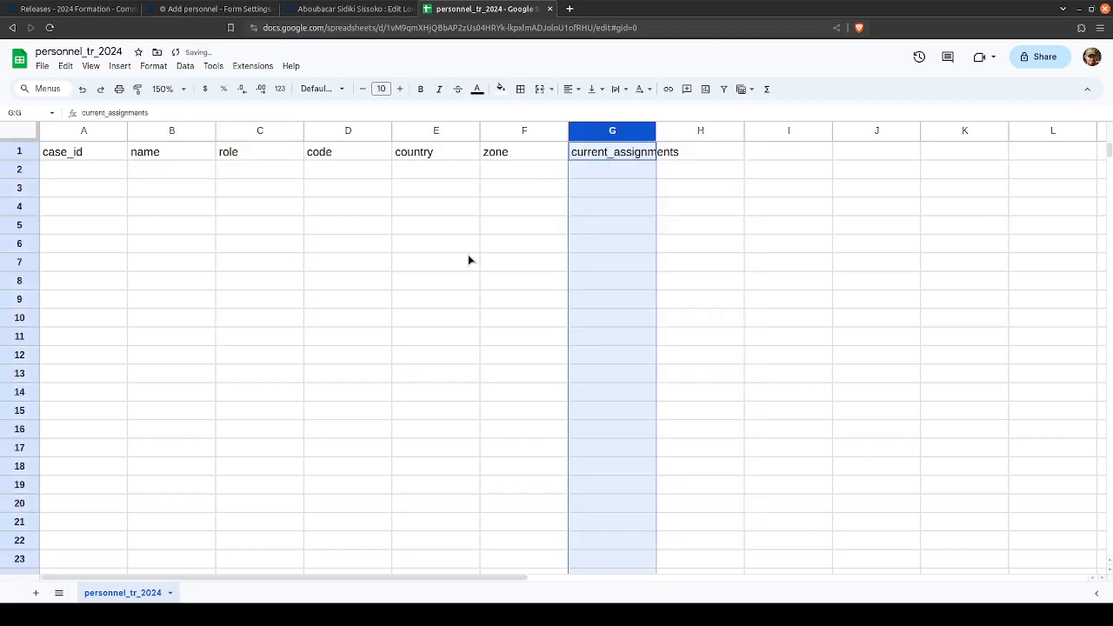
click(468, 260)
click(252, 180)
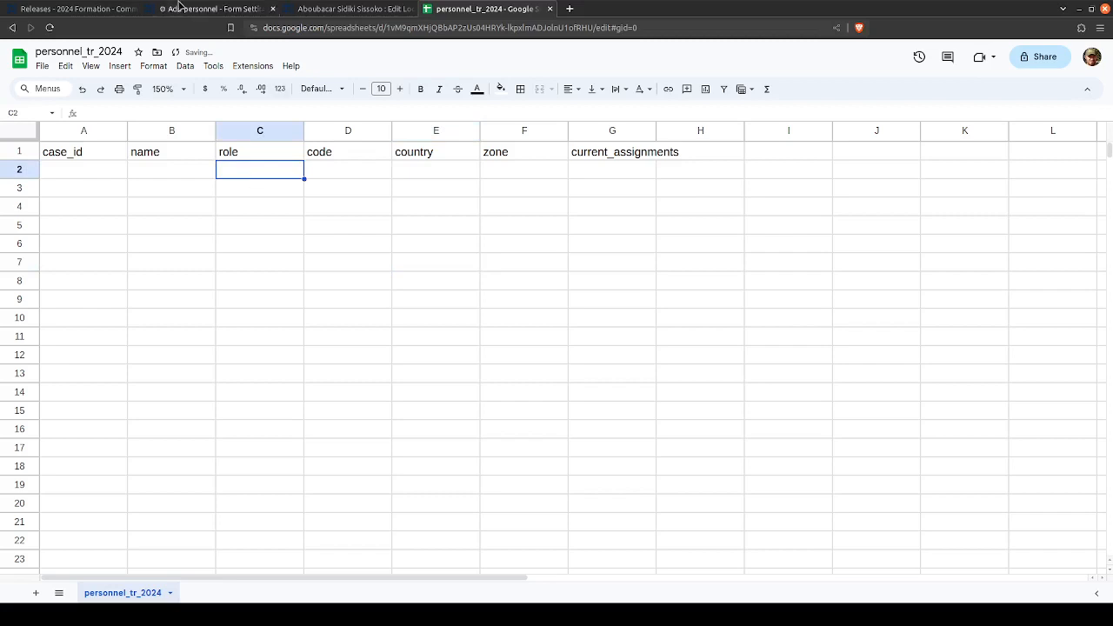
- Add a second sheet to the spreadsheet and name it visit_tr_2024
click(36, 592)
double_click(199, 593)
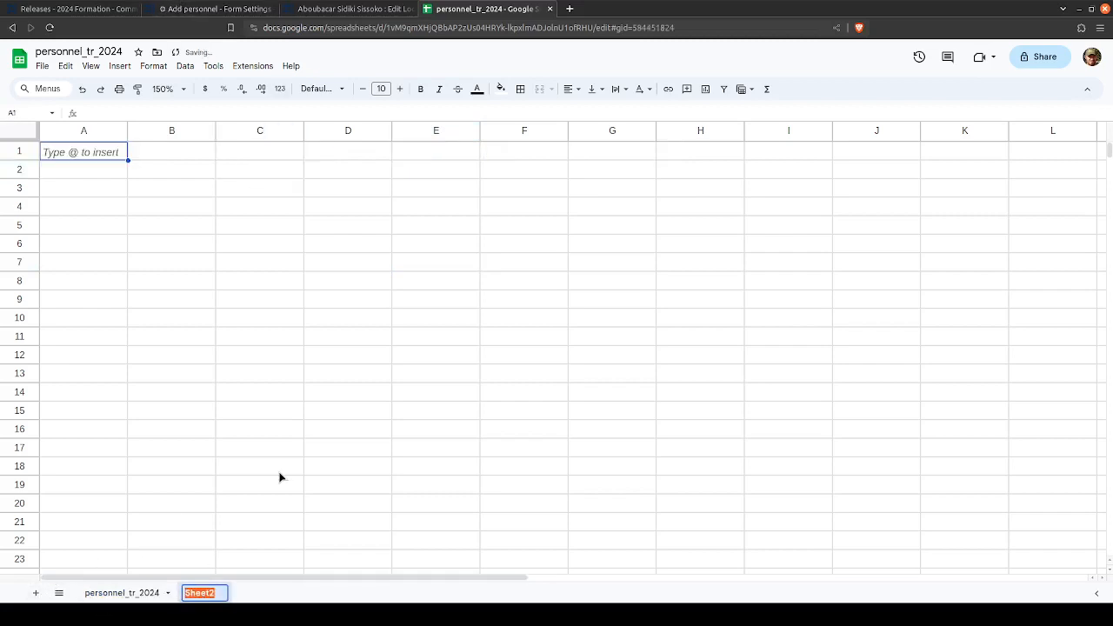
text(visit)
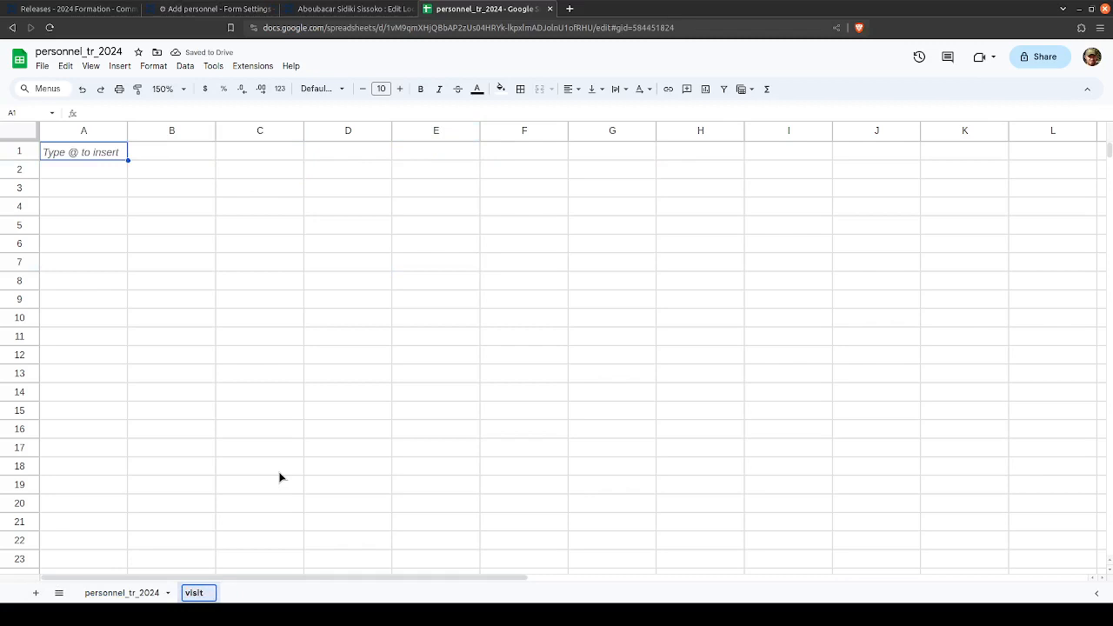
text(_tr_2024)
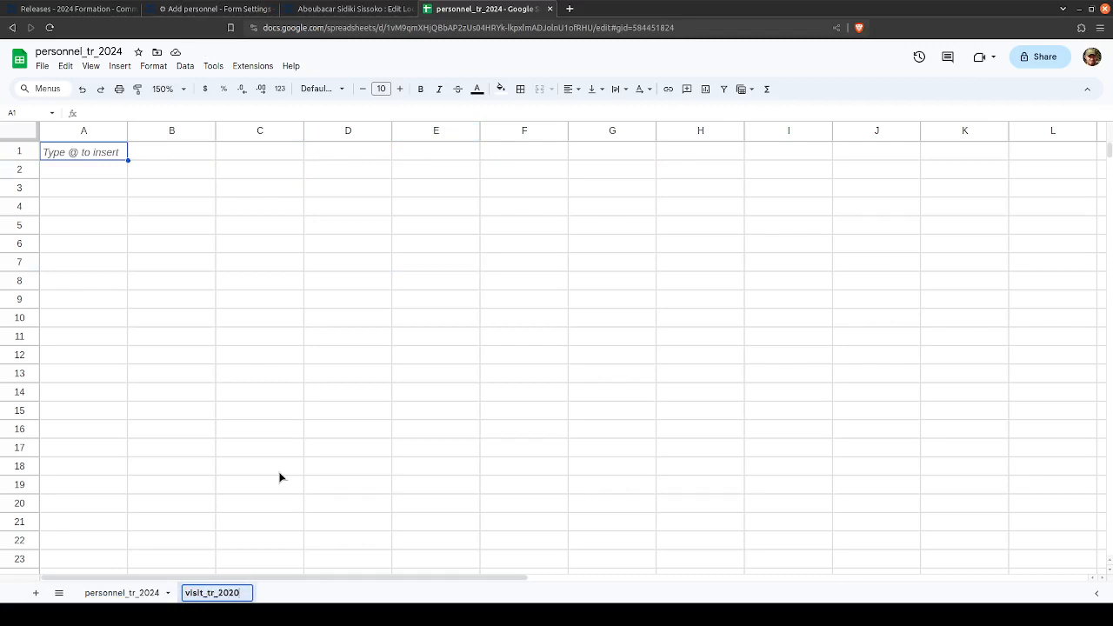
key(Return)
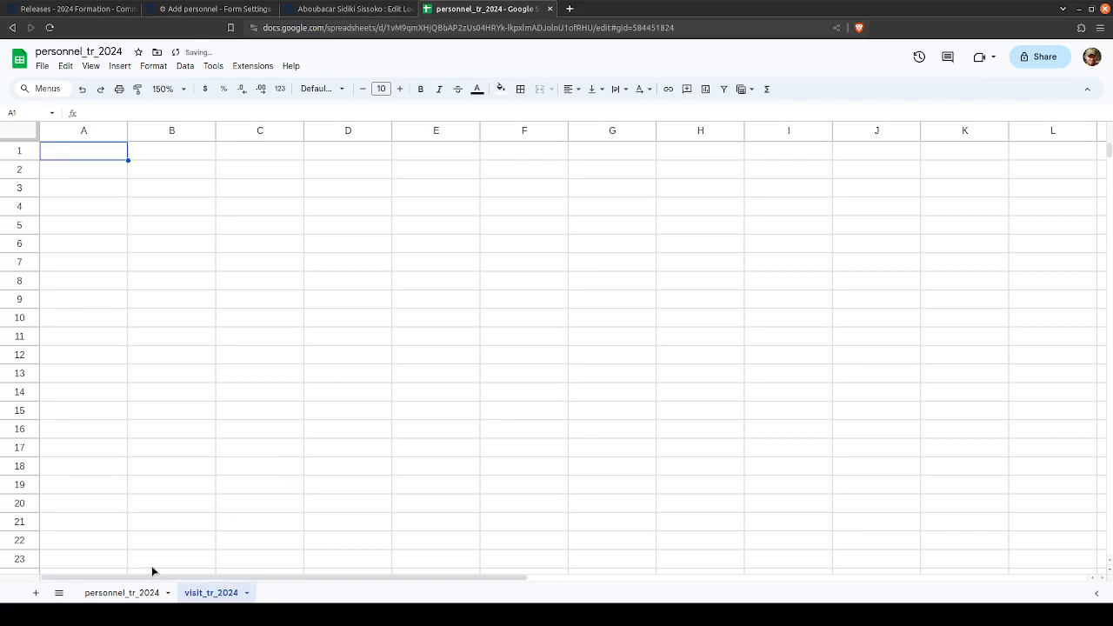
- Copy the header row A1:G1 of personnel_tr_2024 into the first row of the visit_tr_2024 sheet
click(131, 592)
drag(74, 153, 597, 154)
key(ctrl+c)
click(196, 600)
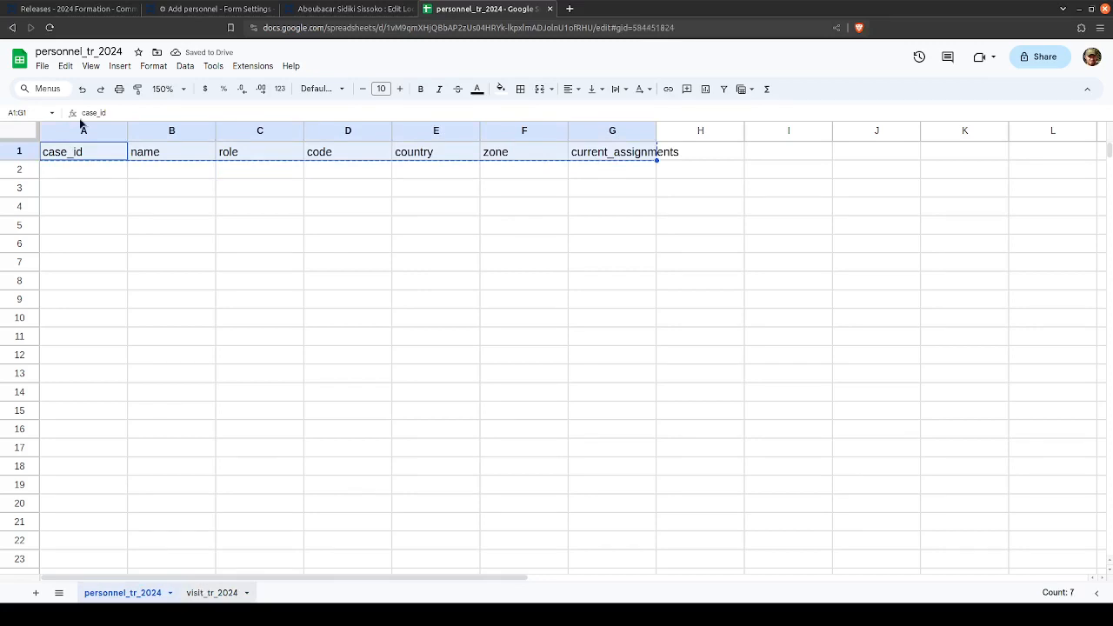
key(ctrl+v)
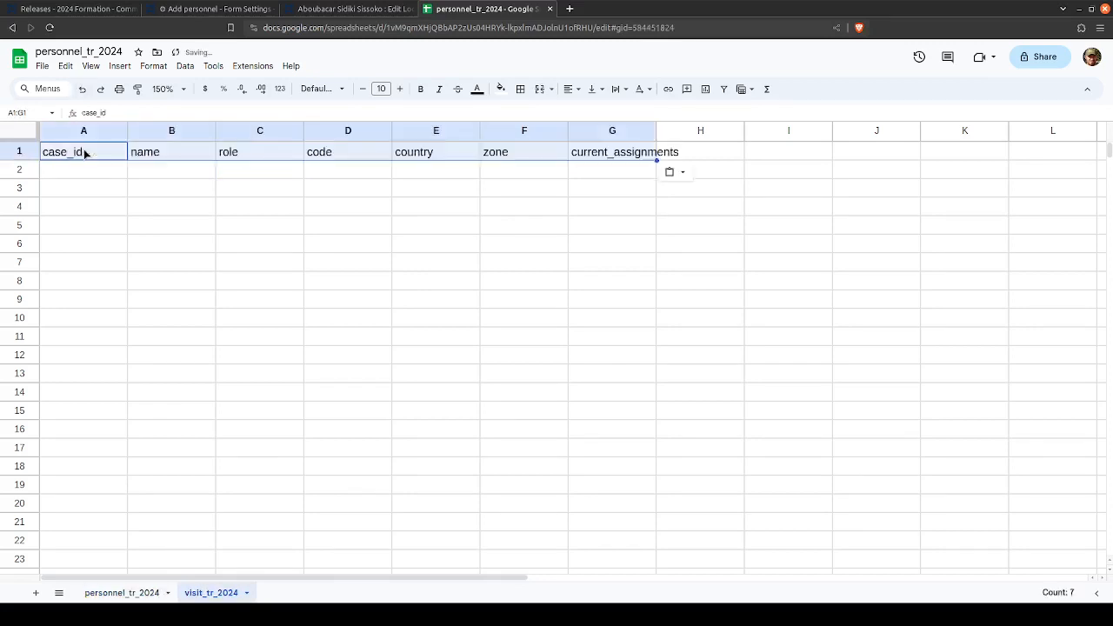
- Clear the headers in C1:G1 of visit_tr_2024, keeping only case_id and name
click(150, 153)
drag(294, 157, 611, 161)
key(Delete)
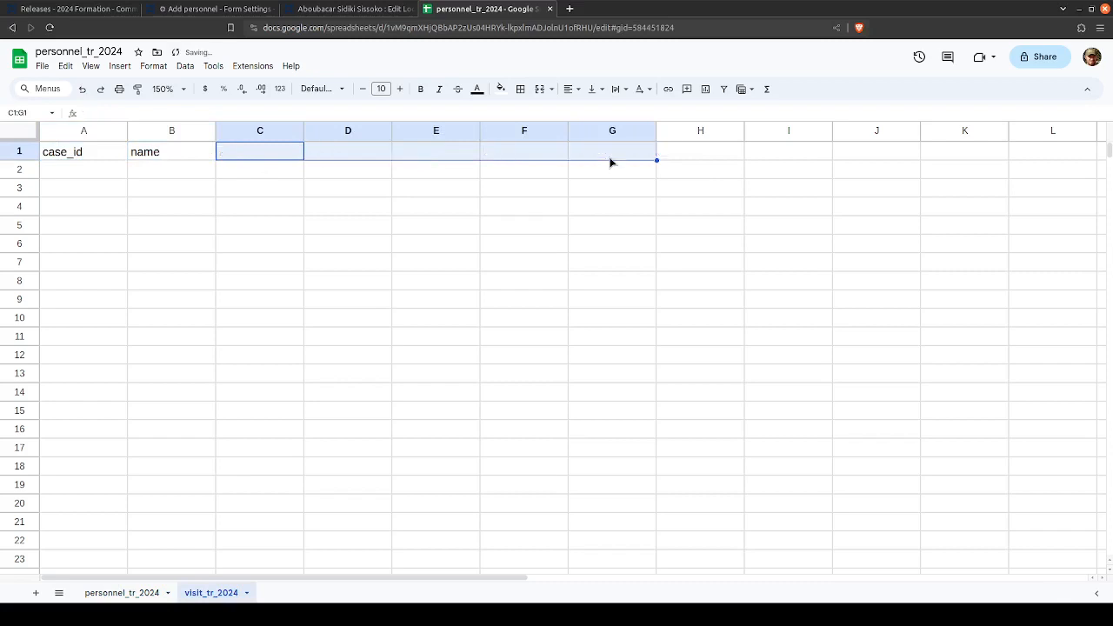
click(500, 249)
- Rename the spreadsheet file as "training cases"
click(65, 66)
click(71, 50)
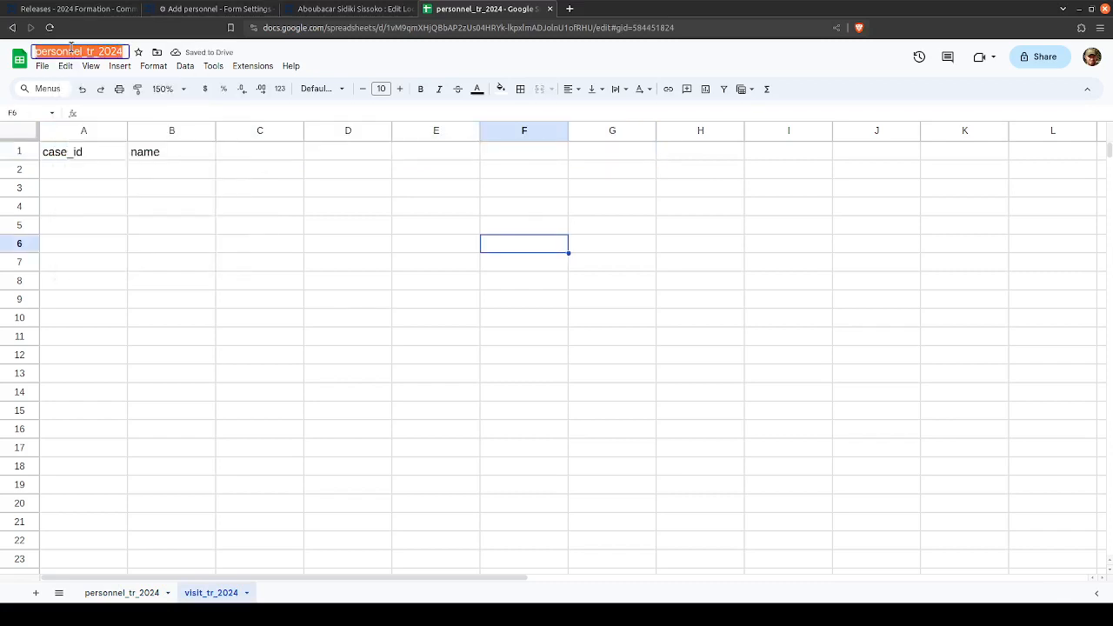
text(training)
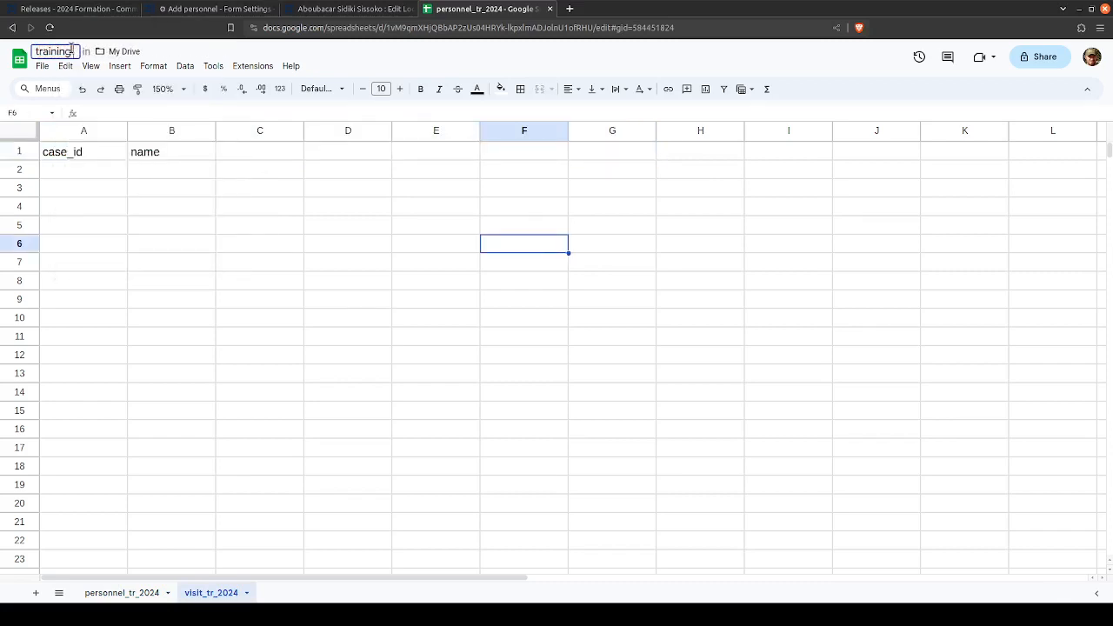
text( cases)
key(Return)
- Switch to the 2024 Formation app in CommCare HQ, open the VE visit form's settings and start the app preview
click(212, 9)
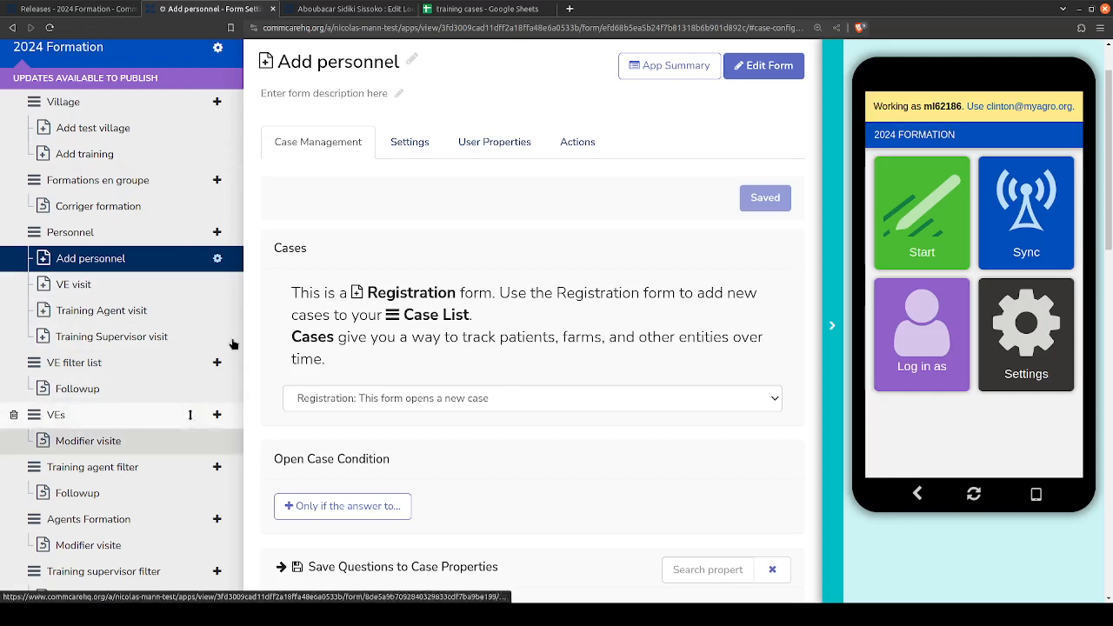
click(217, 286)
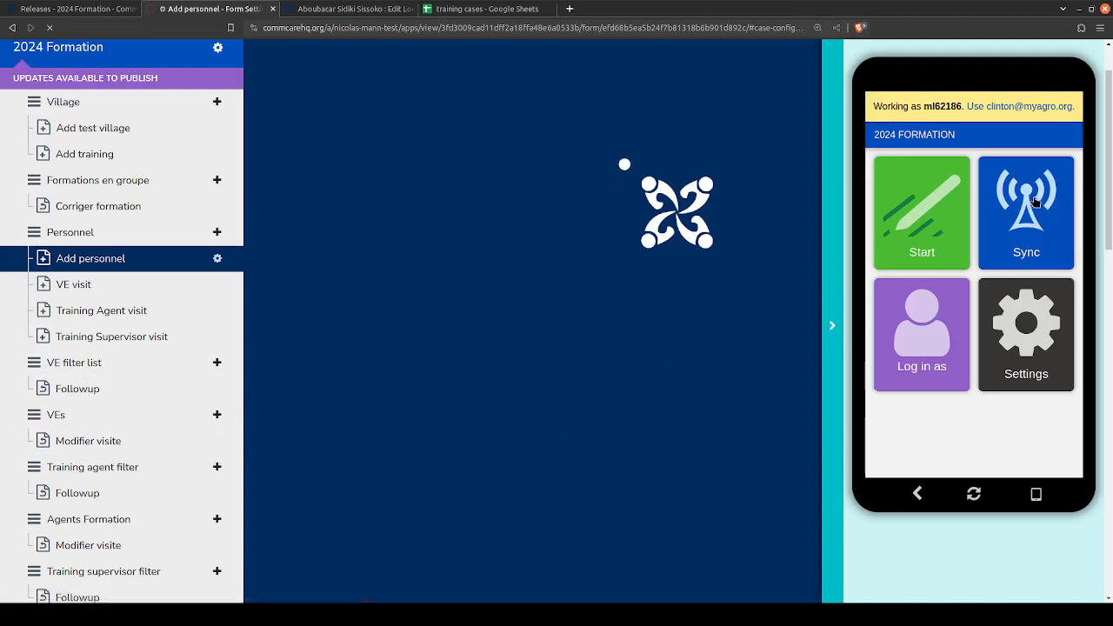
click(917, 208)
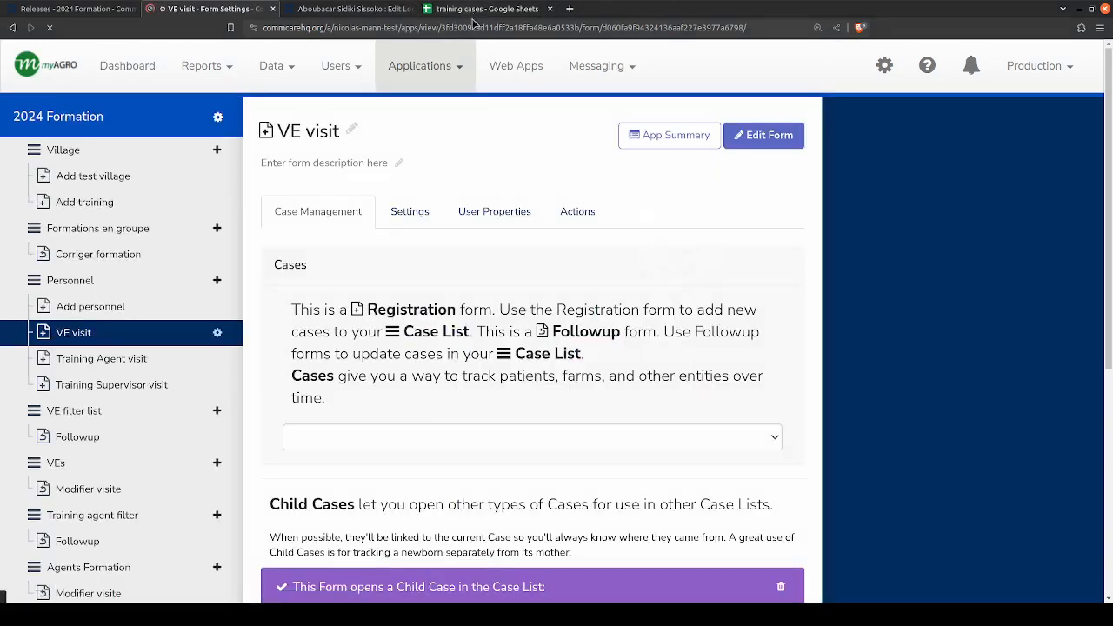
scroll(516, 391, down, 3)
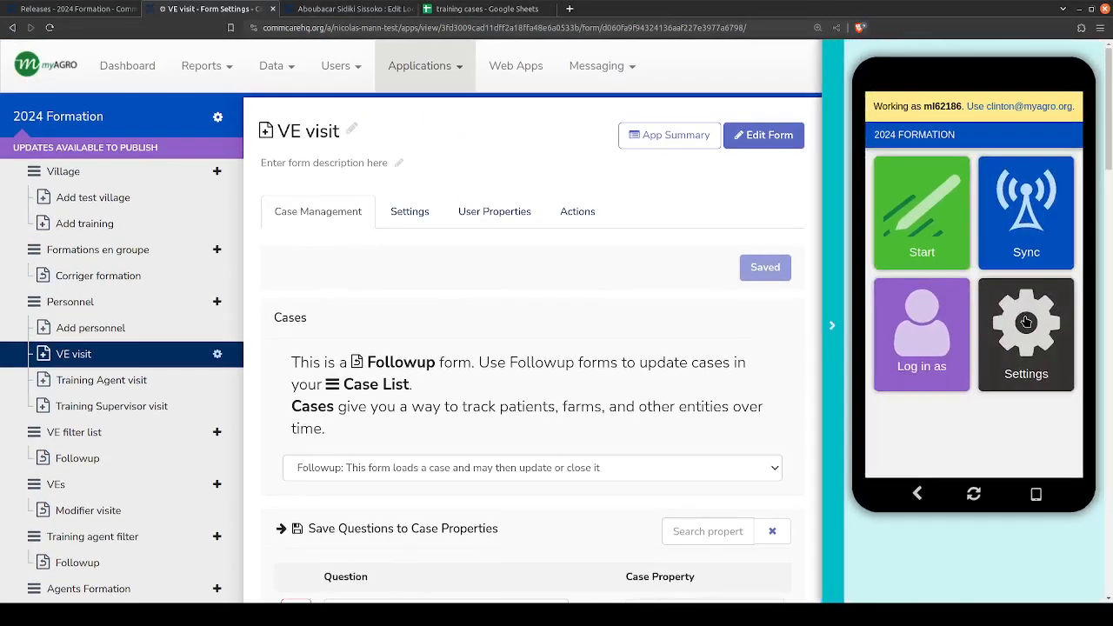
click(931, 210)
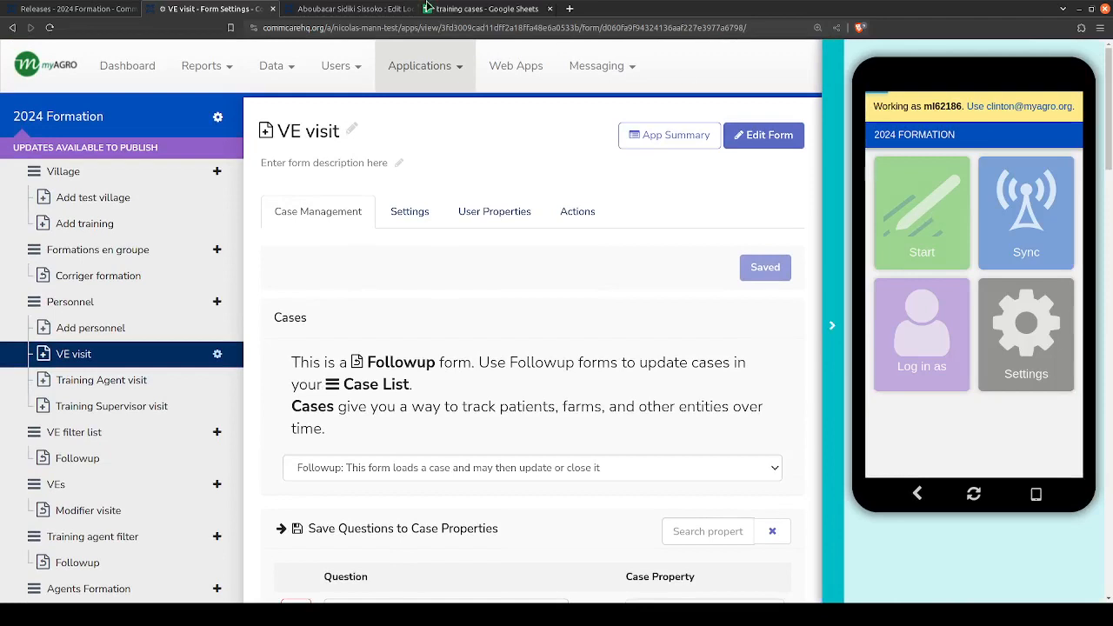
- Examine which questions the VE visit form saves to case properties, comparing them with the visit_tr_2024 sheet's columns
click(496, 9)
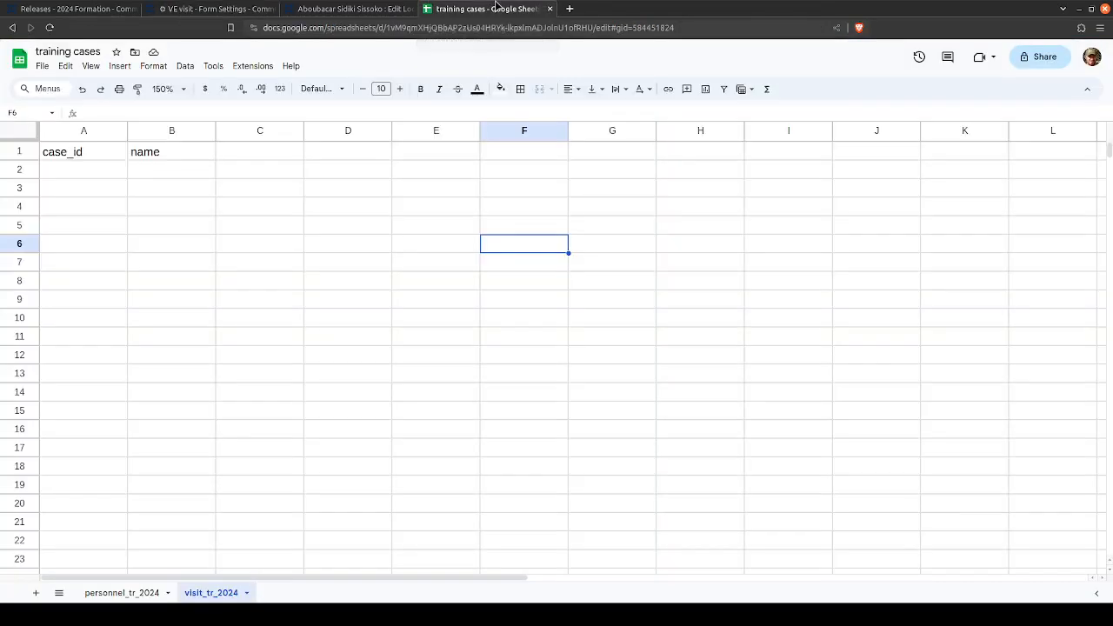
click(223, 9)
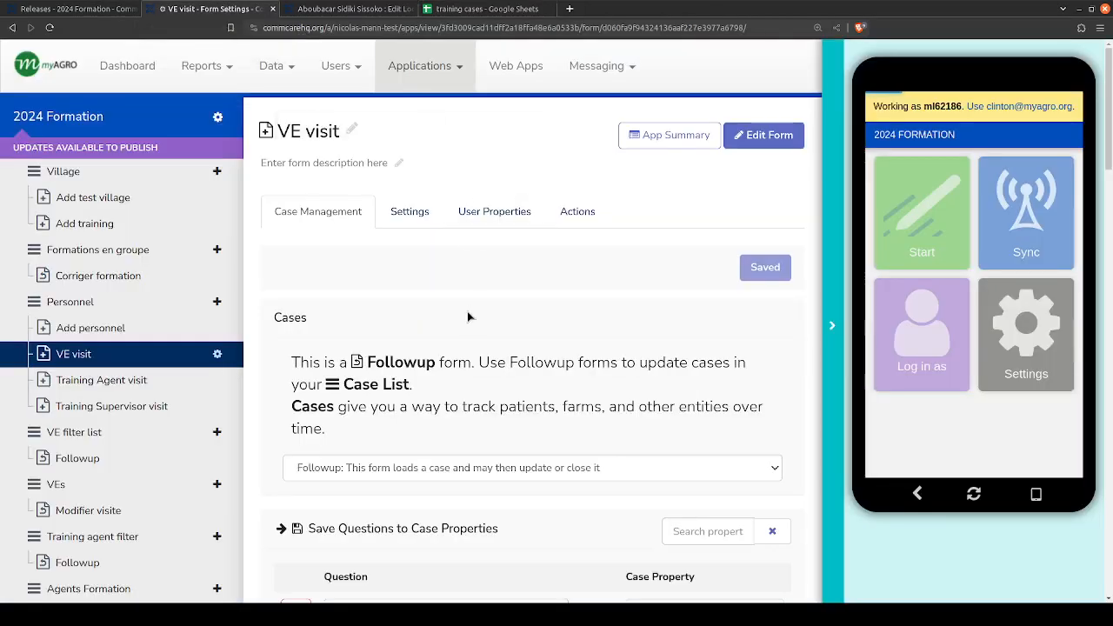
scroll(521, 356, down, 3)
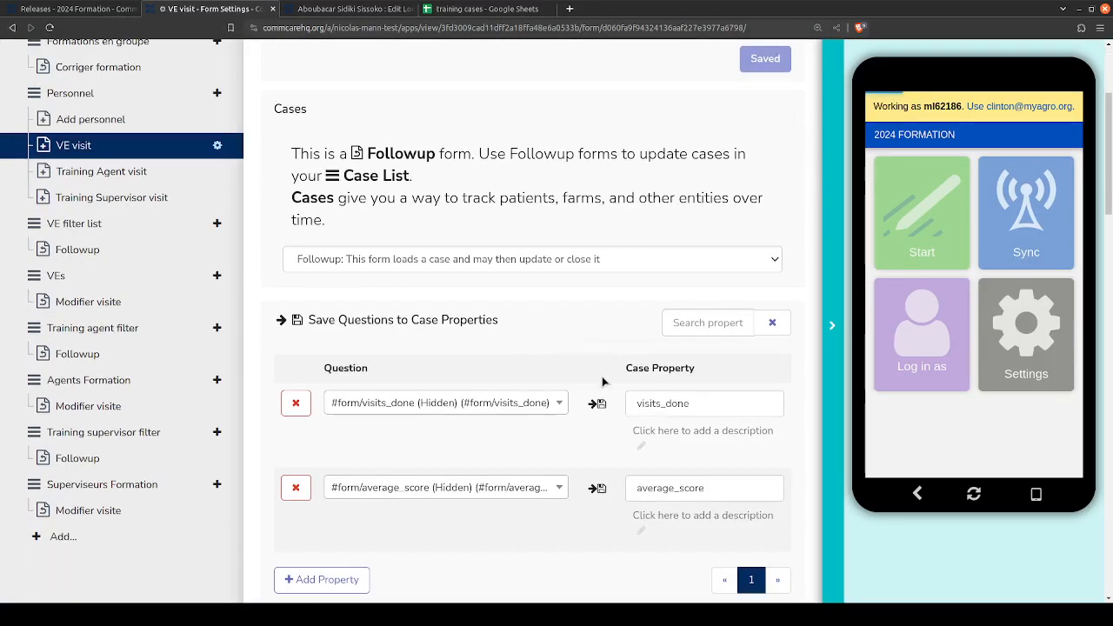
scroll(595, 404, down, 2)
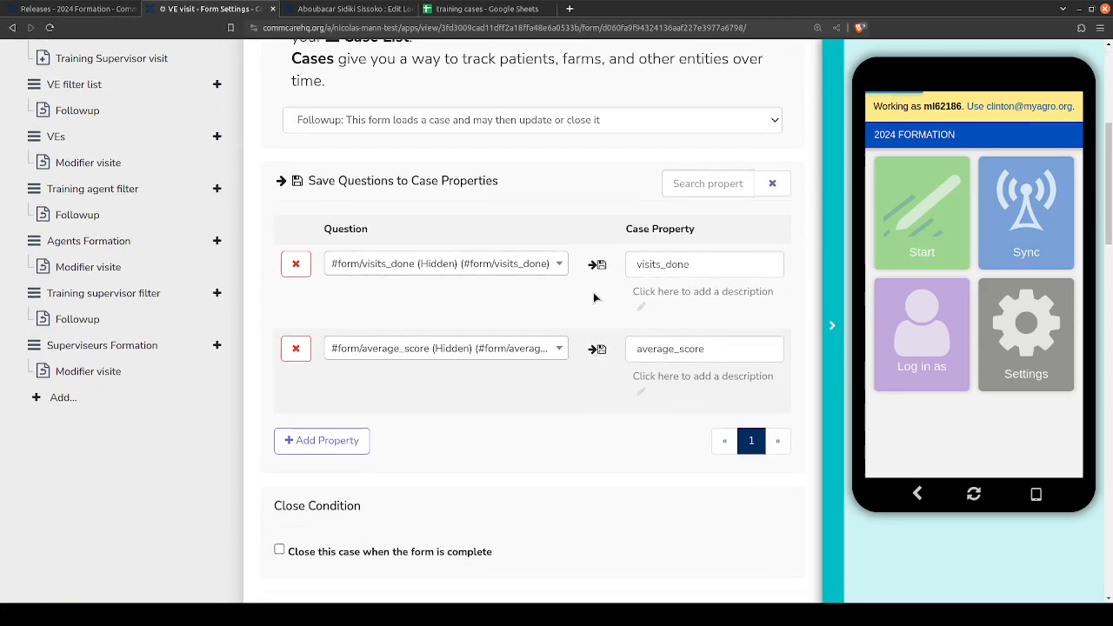
scroll(509, 359, up, 3)
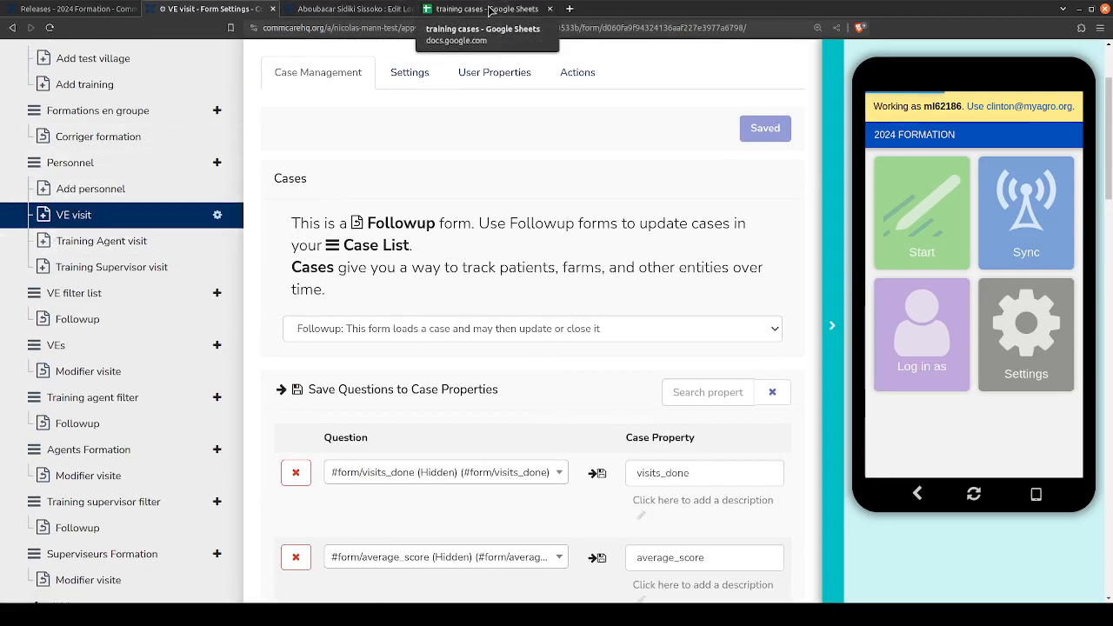
click(490, 10)
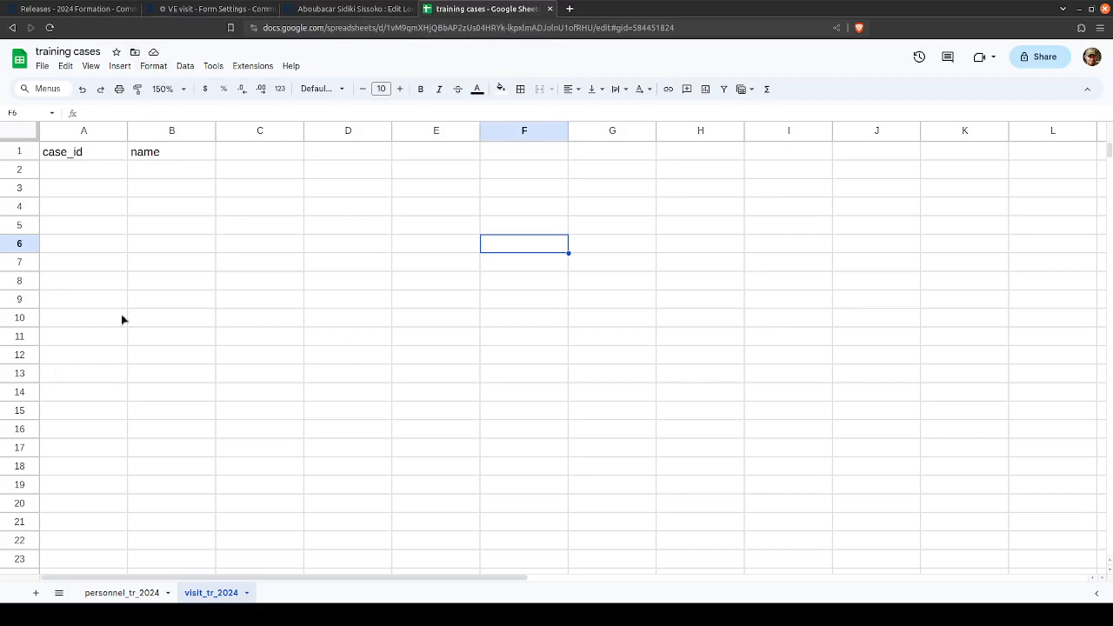
click(193, 9)
scroll(585, 380, down, 2)
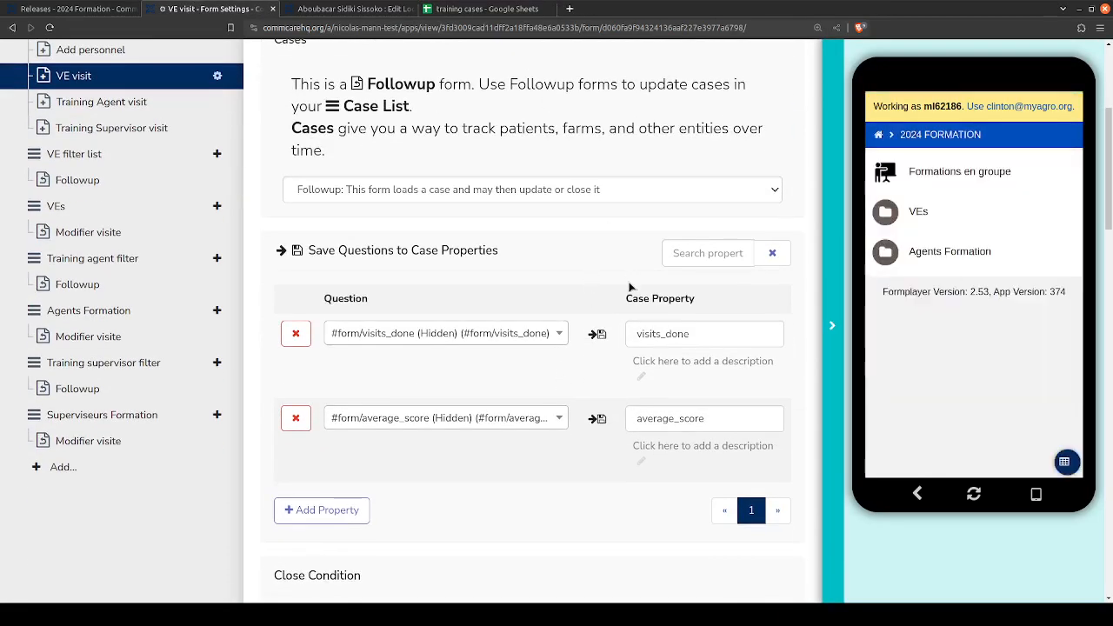
- Open the VEs list in the app preview and view the visit list of the VE posted at Bolitomon
click(938, 212)
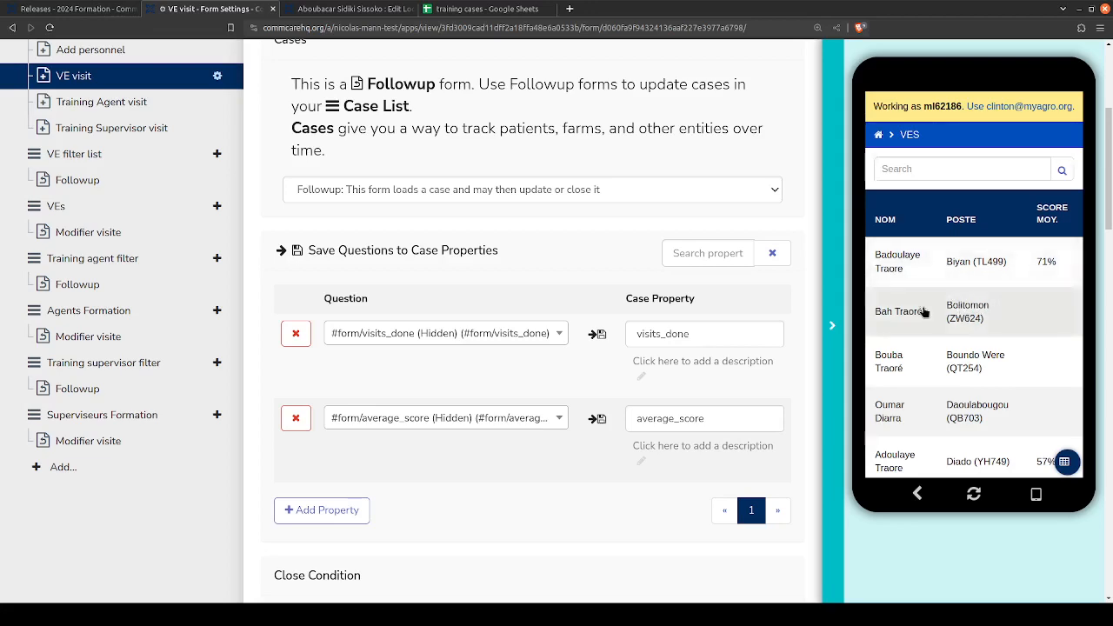
scroll(980, 348, up, 2)
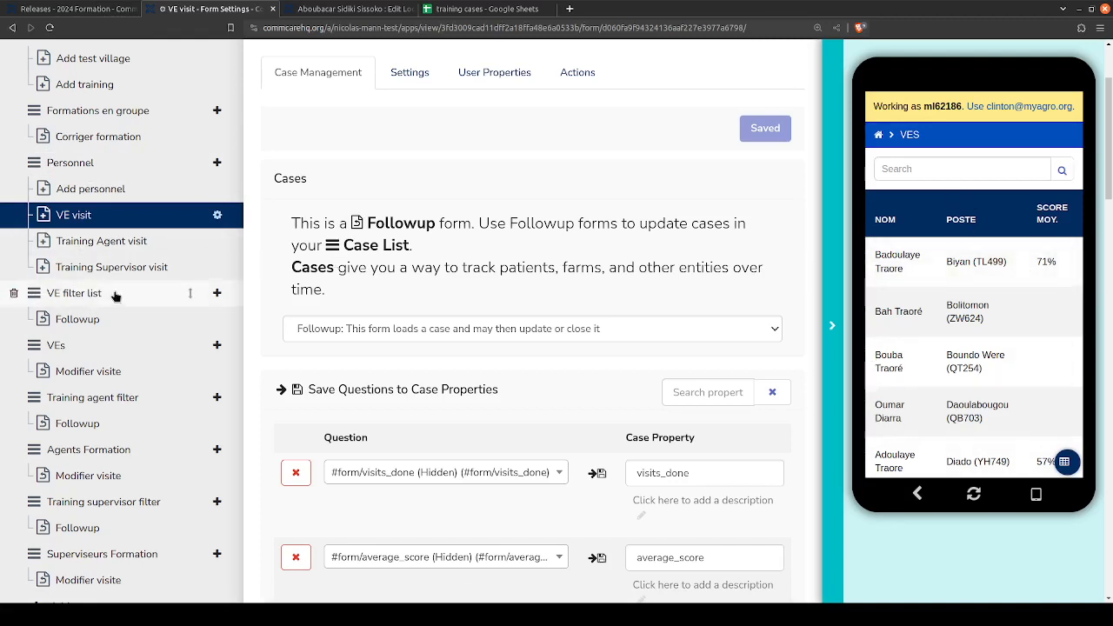
click(983, 313)
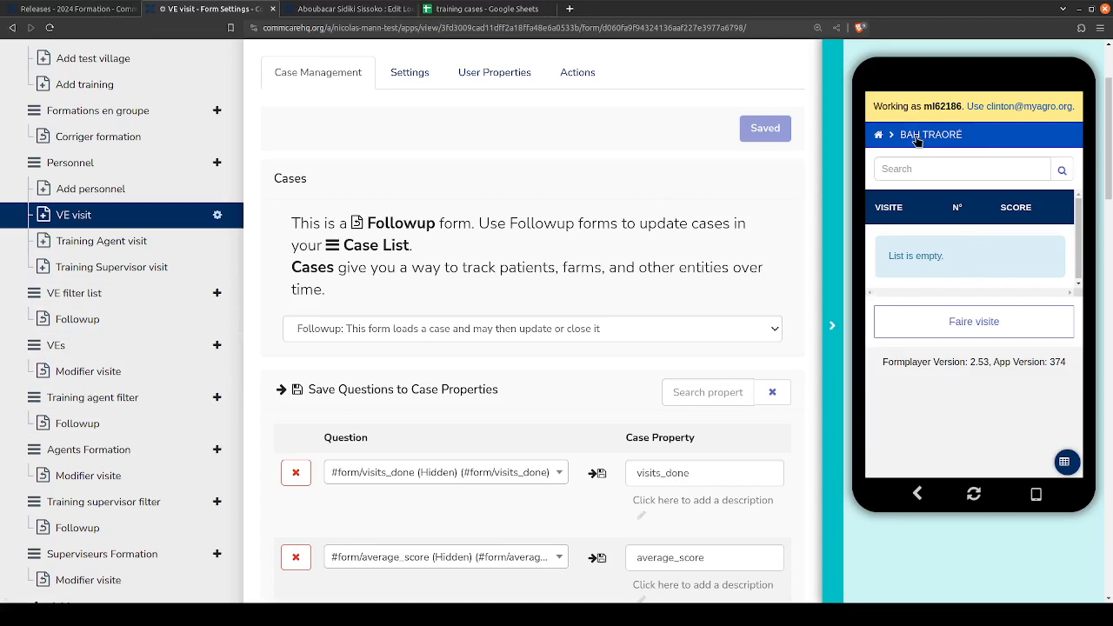
- Switch back to the training cases spreadsheet in Google Sheets and open the personnel_tr_2024 sheet
click(450, 9)
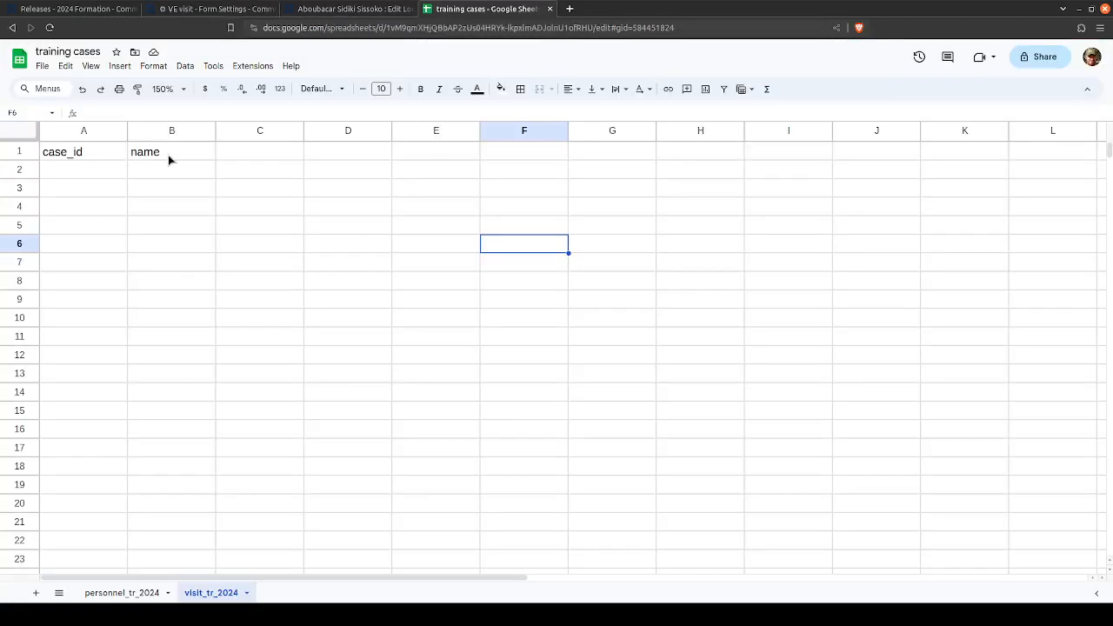
click(122, 592)
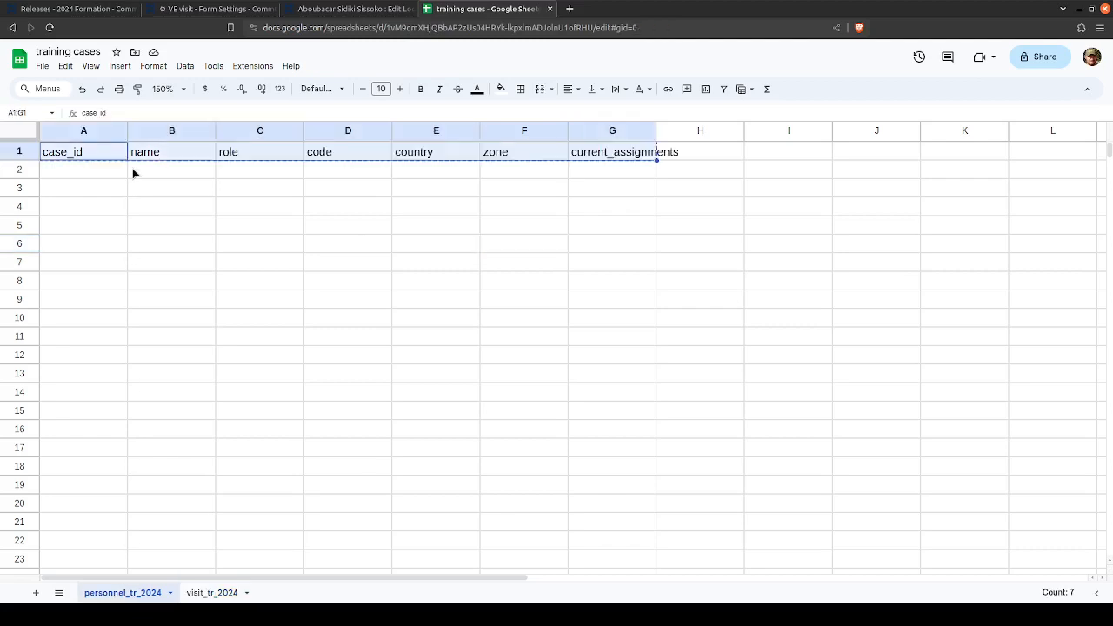
- Check the selected VE in the app preview and enter that person's name in row 2 of the personnel_tr_2024 sheet
click(207, 173)
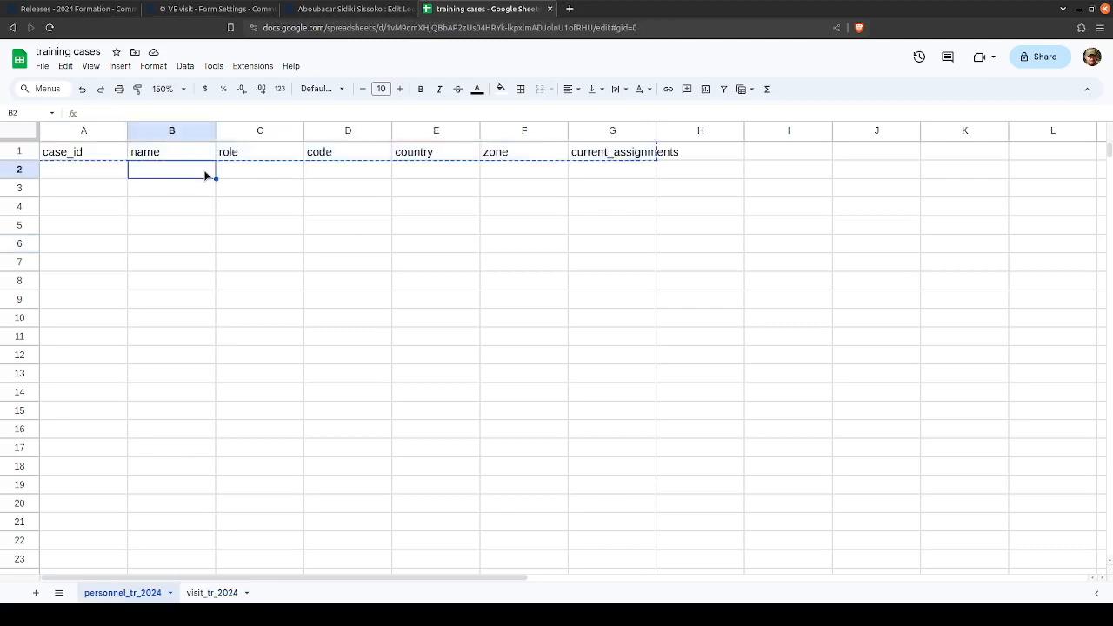
click(327, 9)
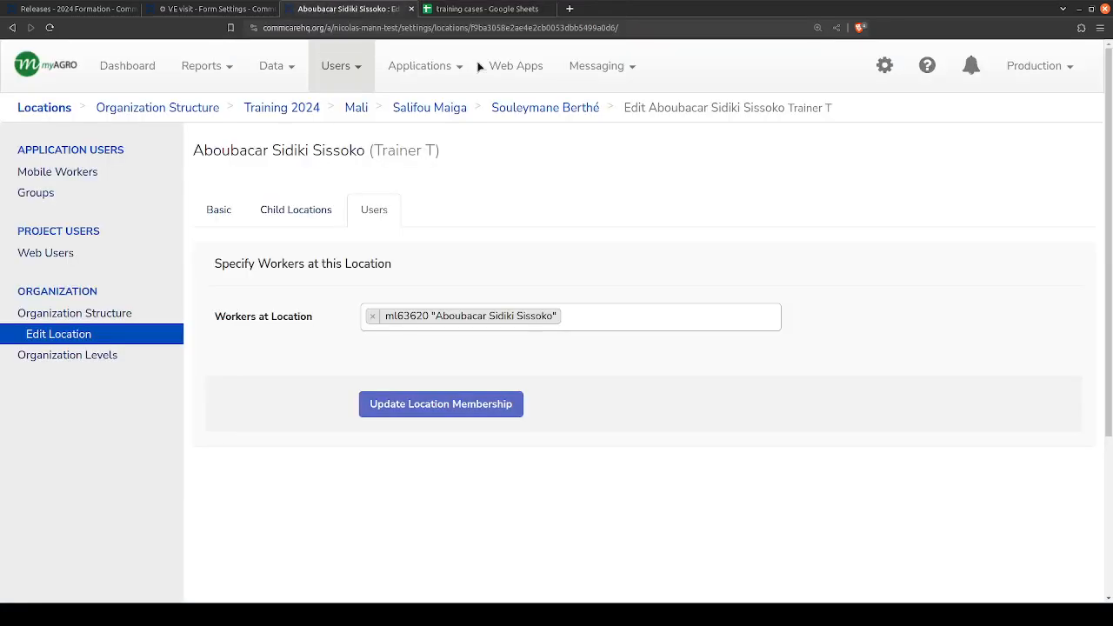
click(261, 10)
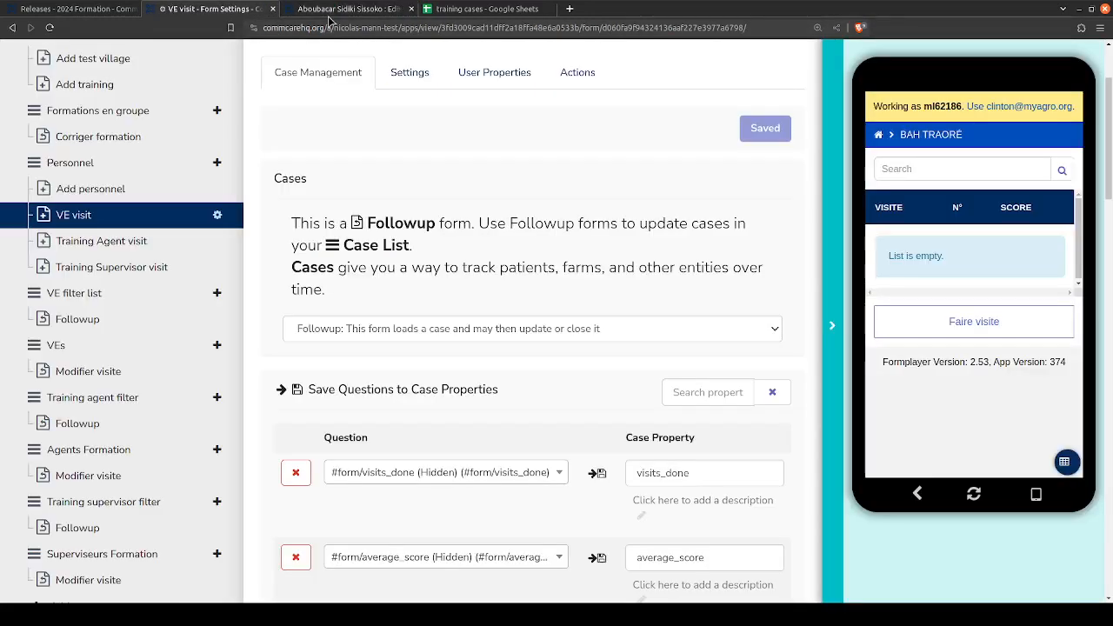
click(520, 9)
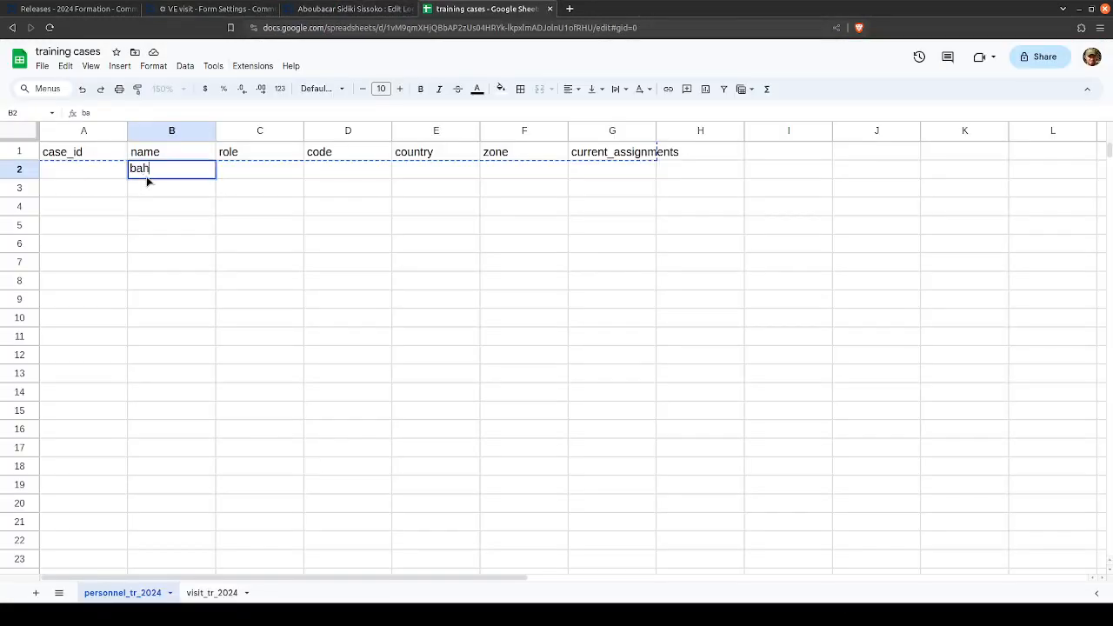
key(Tab)
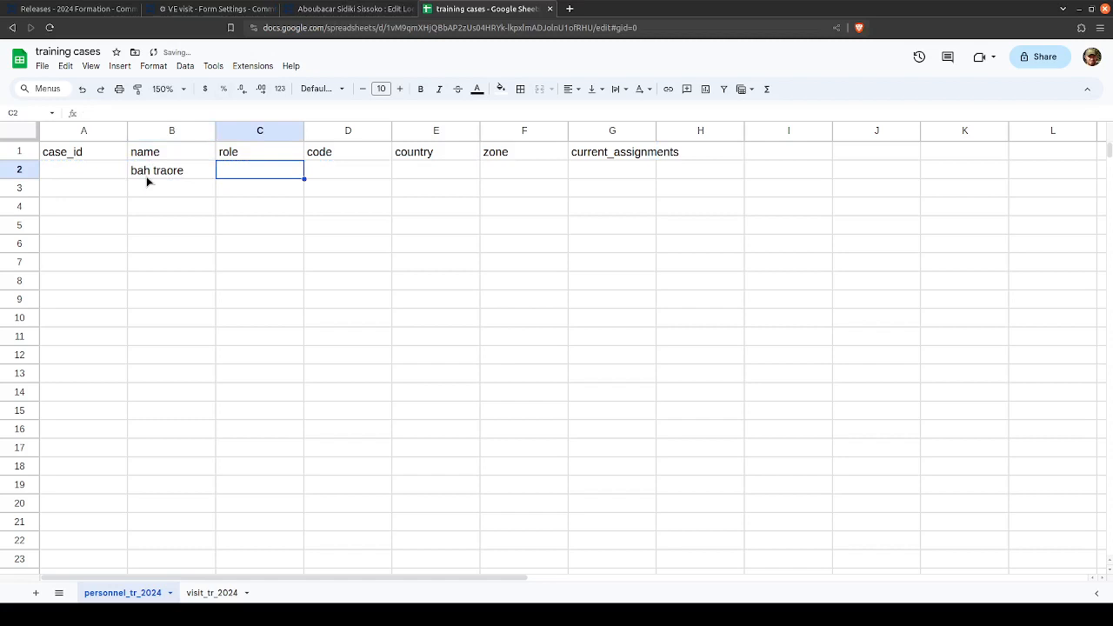
- Fill in row 2 with role ve, code fsdf, country mali and zone sdfsd
text(ve)
key(Tab)
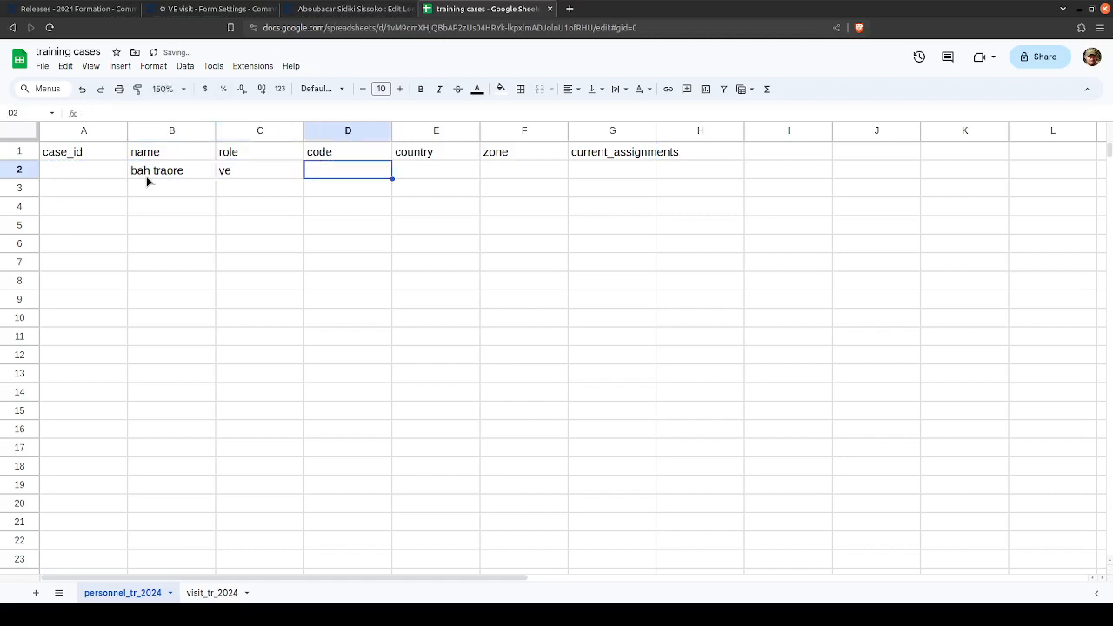
text(fsdf)
key(Tab)
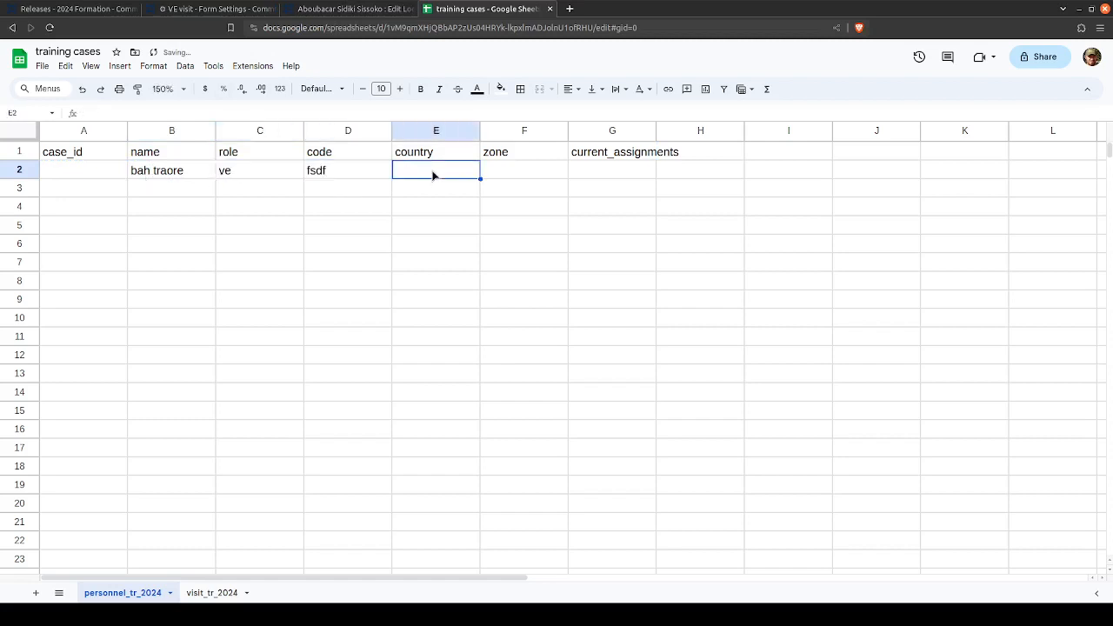
text(mali)
key(Tab)
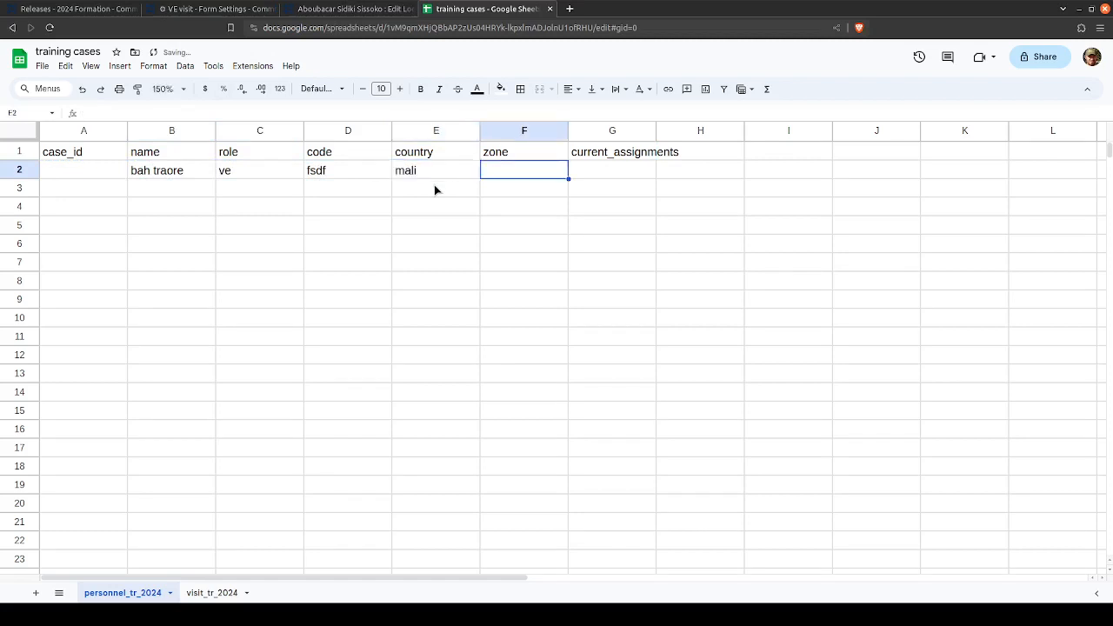
text(sdfsd)
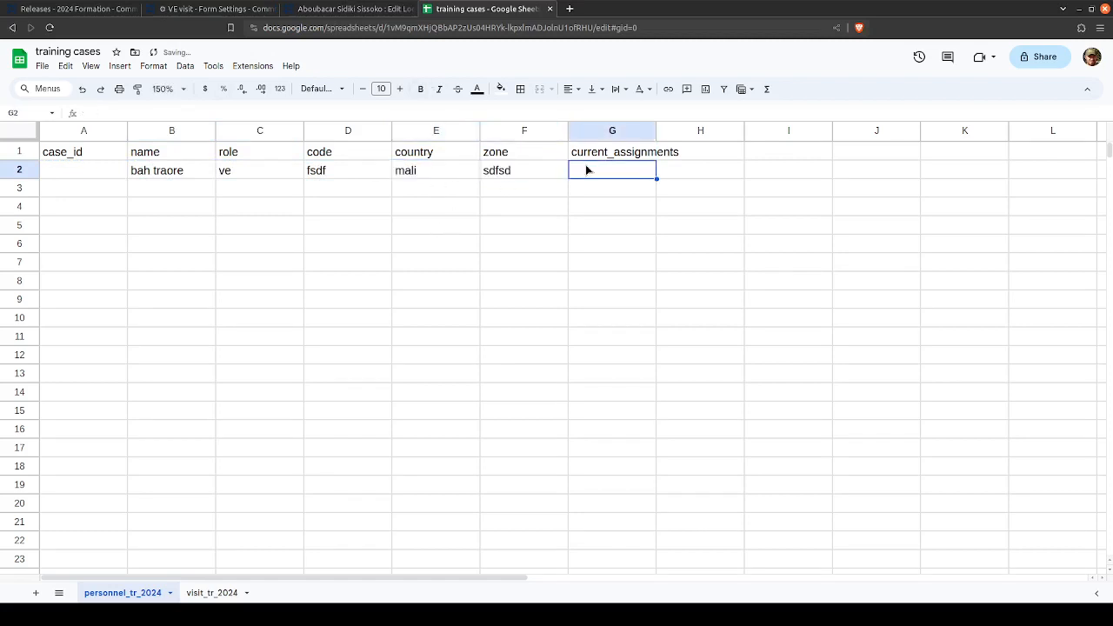
click(205, 8)
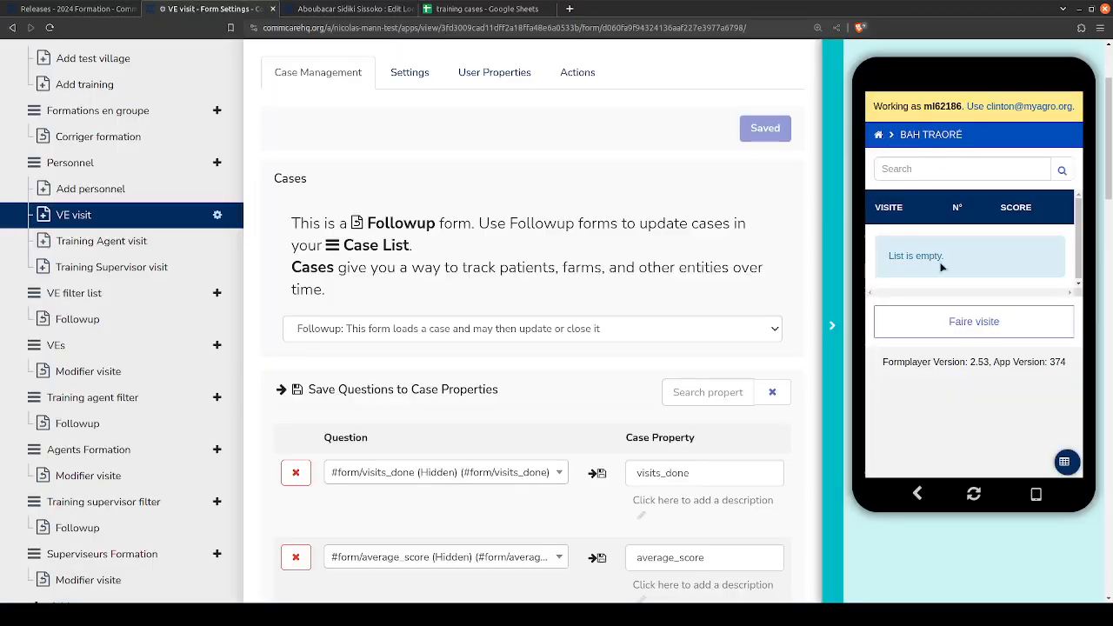
click(919, 497)
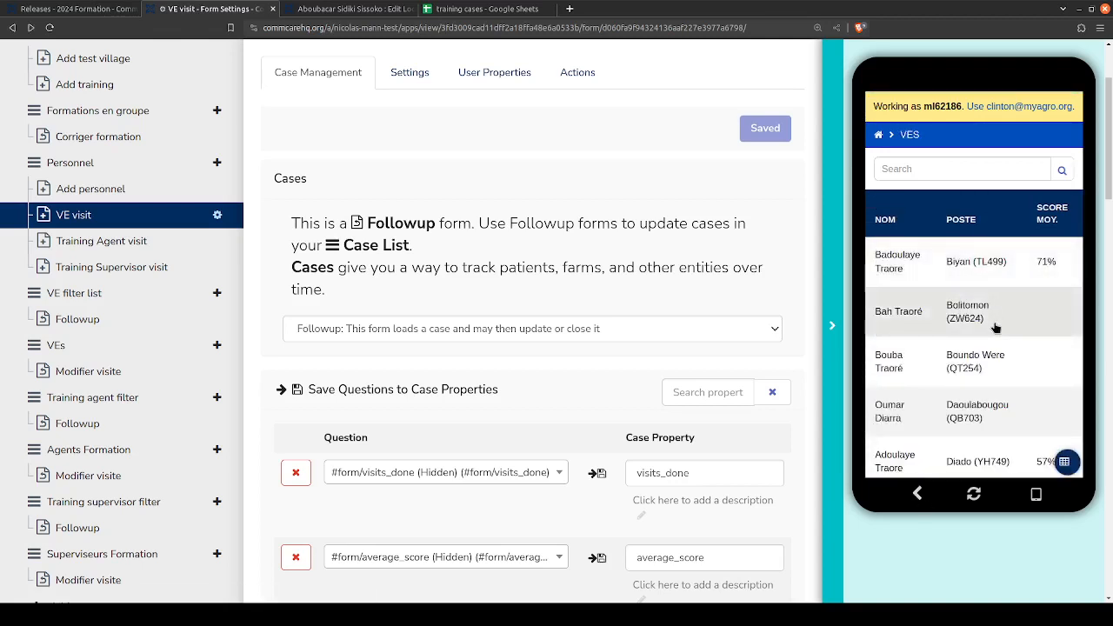
click(480, 8)
text(boli)
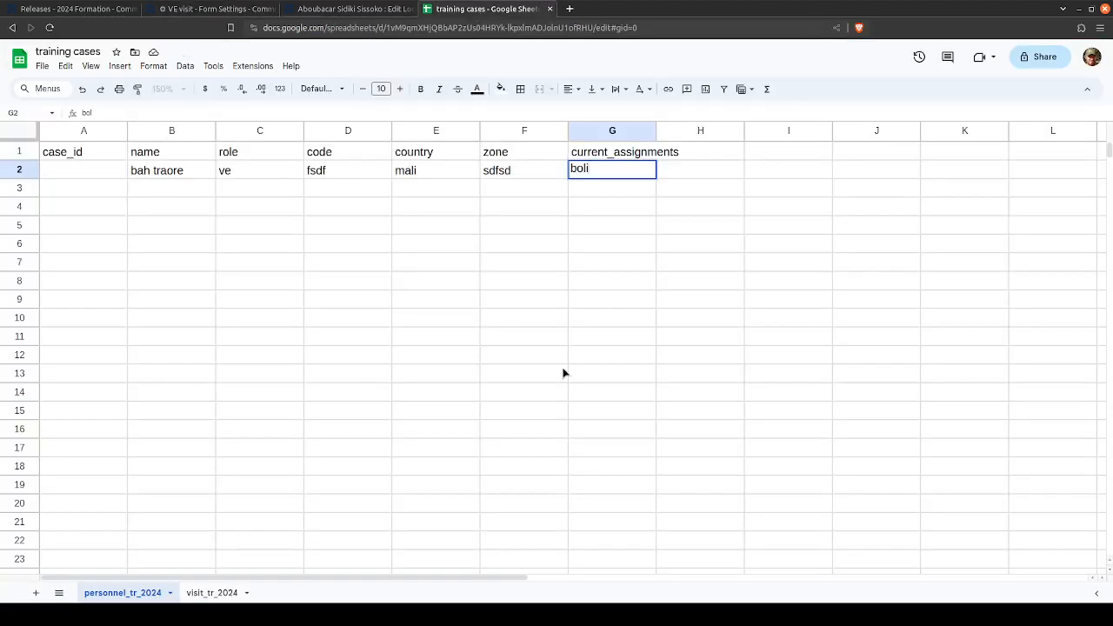
text(tomon)
- Enter ijfd8j2349ejk2390r as the personnel record's case_id and fit column A to its contents
key(Left)
key(Left)
key(Left)
key(Left)
key(Left)
key(Left)
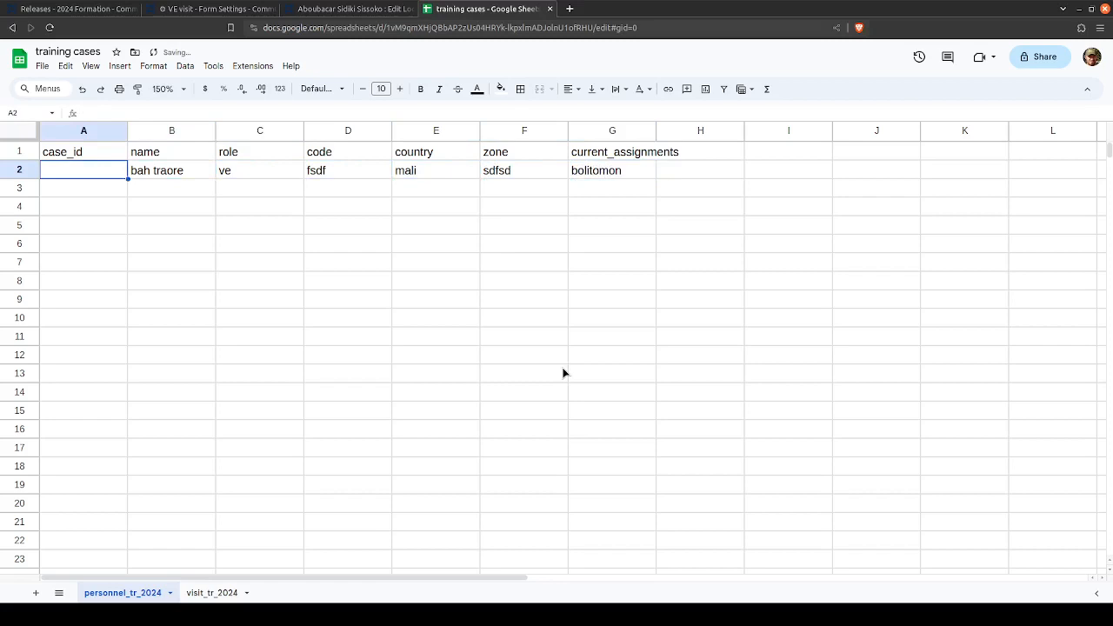
text(ijfd8j2349ejk2390r)
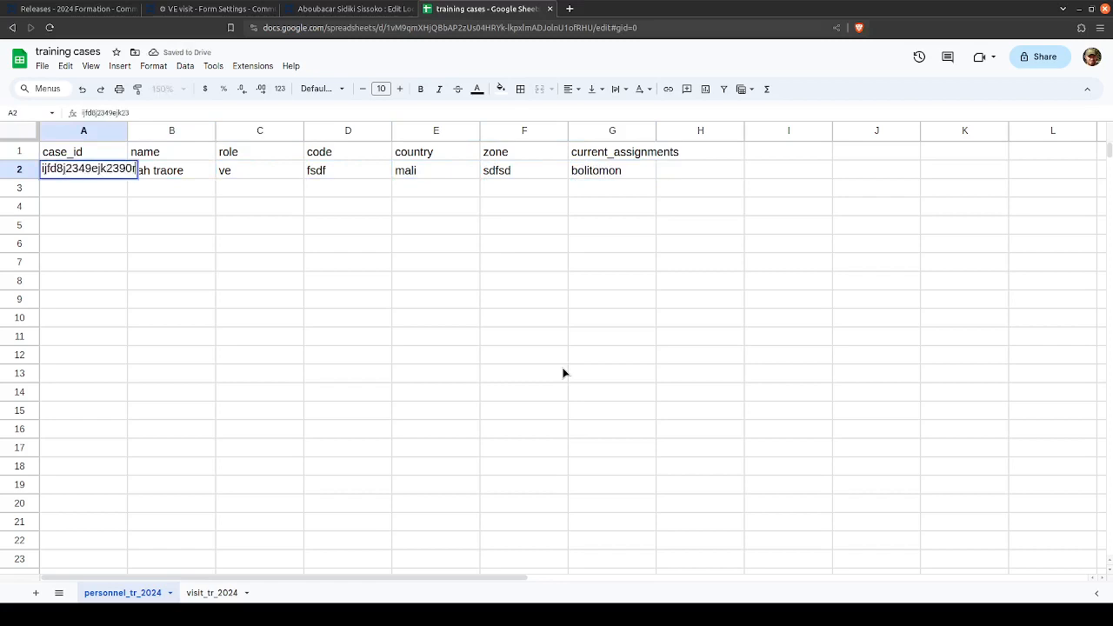
key(Return)
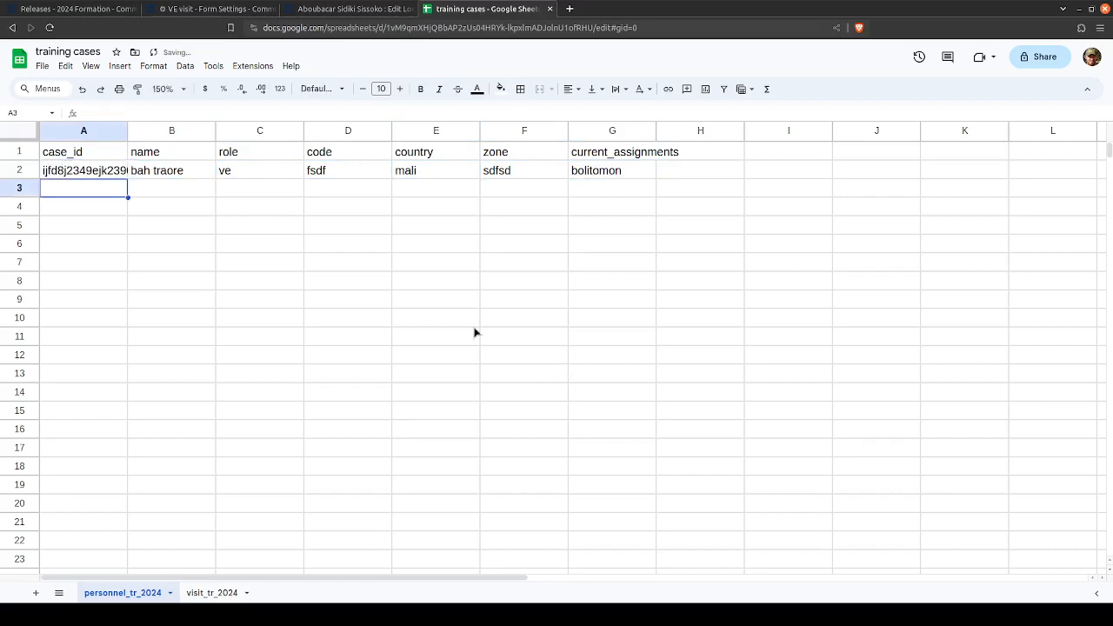
double_click(127, 130)
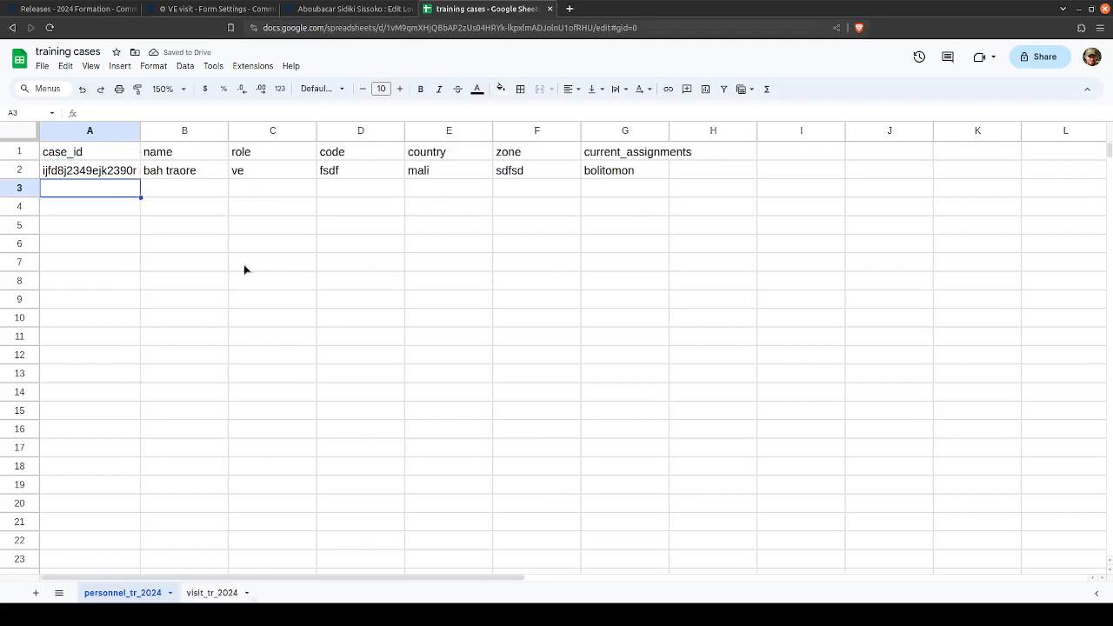
- View the visit list of the VE posted at Bolitomon in the app preview and return to the training cases spreadsheet
click(211, 8)
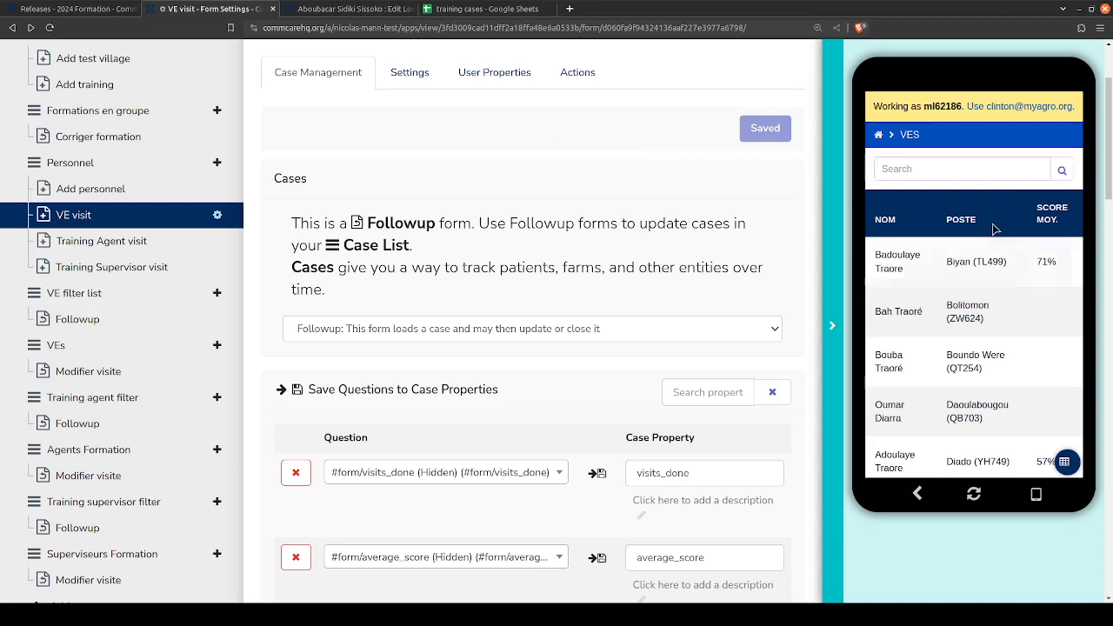
click(927, 308)
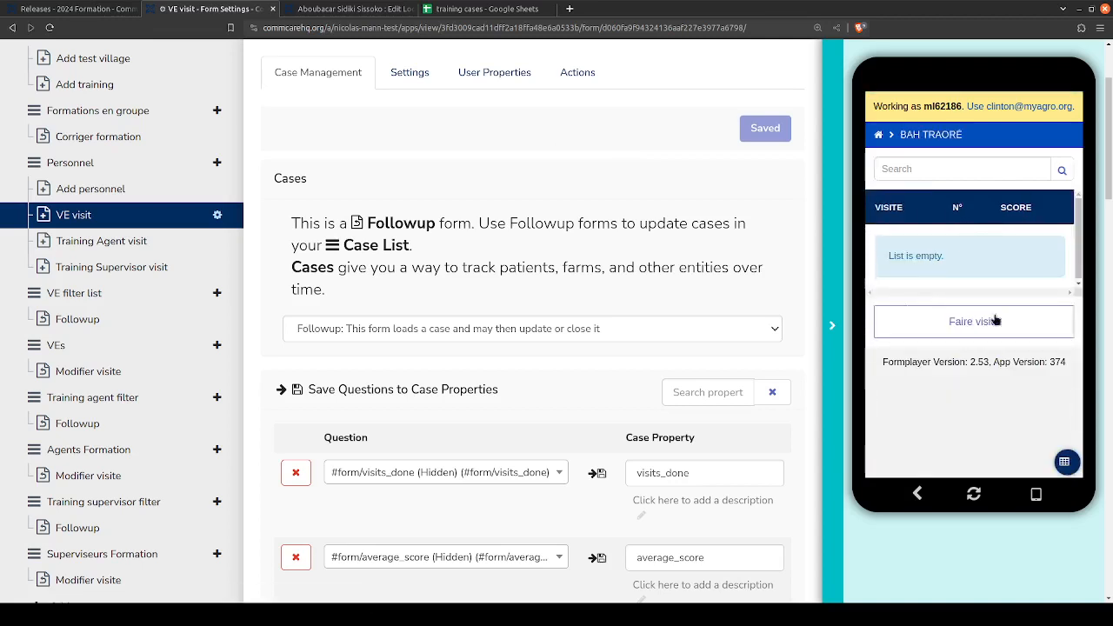
click(486, 9)
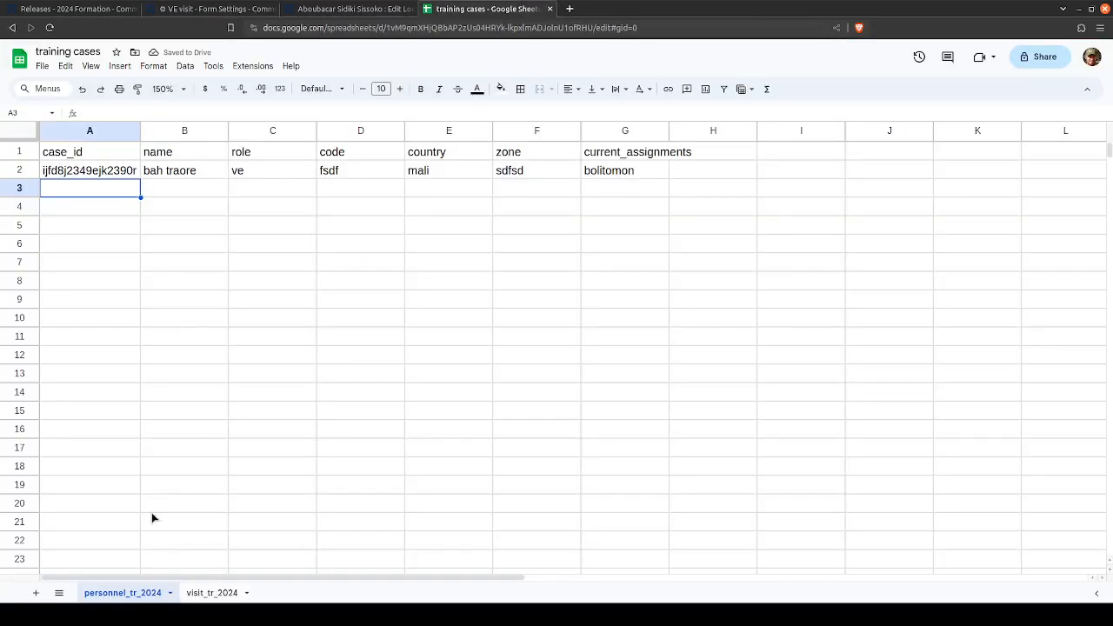
- On the visit_tr_2024 sheet, move the name header from B1 to C1
click(214, 593)
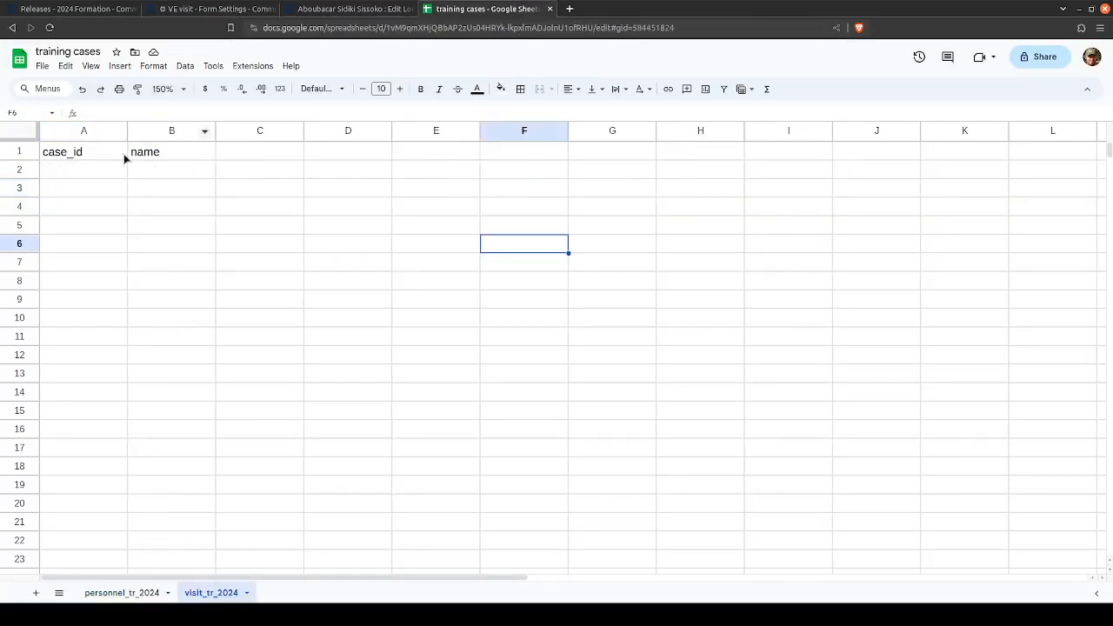
click(124, 158)
click(197, 171)
click(243, 158)
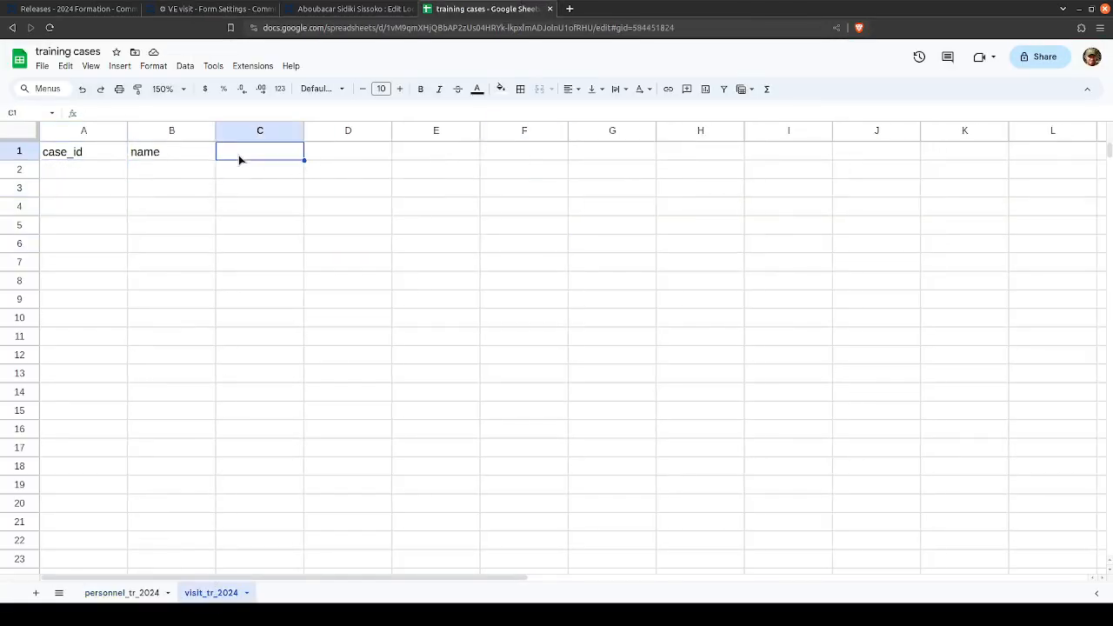
click(171, 133)
key(ctrl+c)
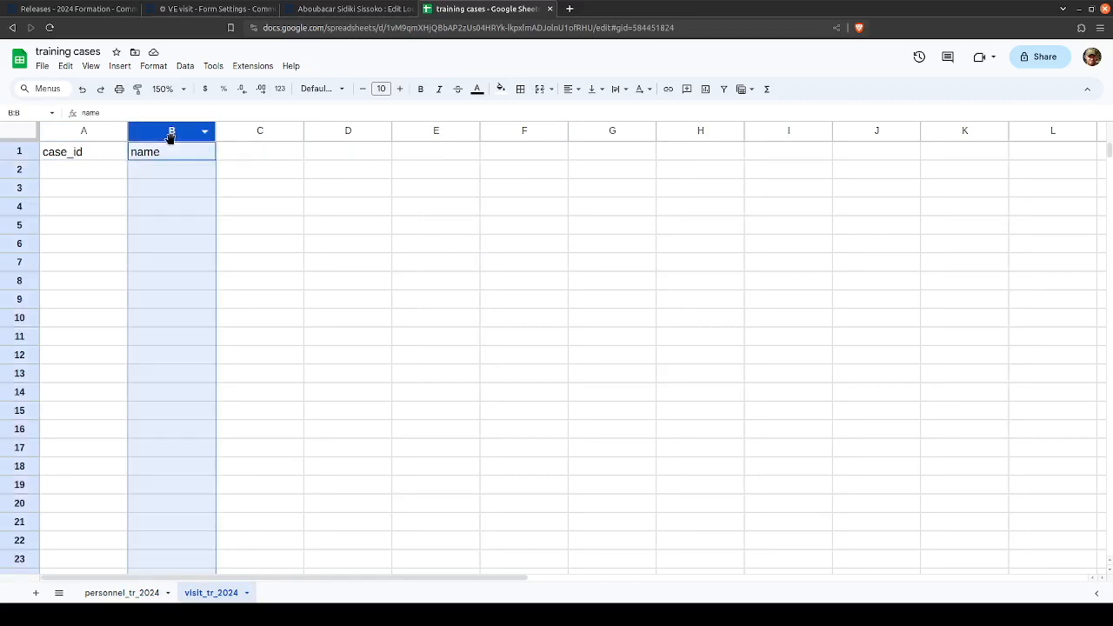
key(Down)
key(Up)
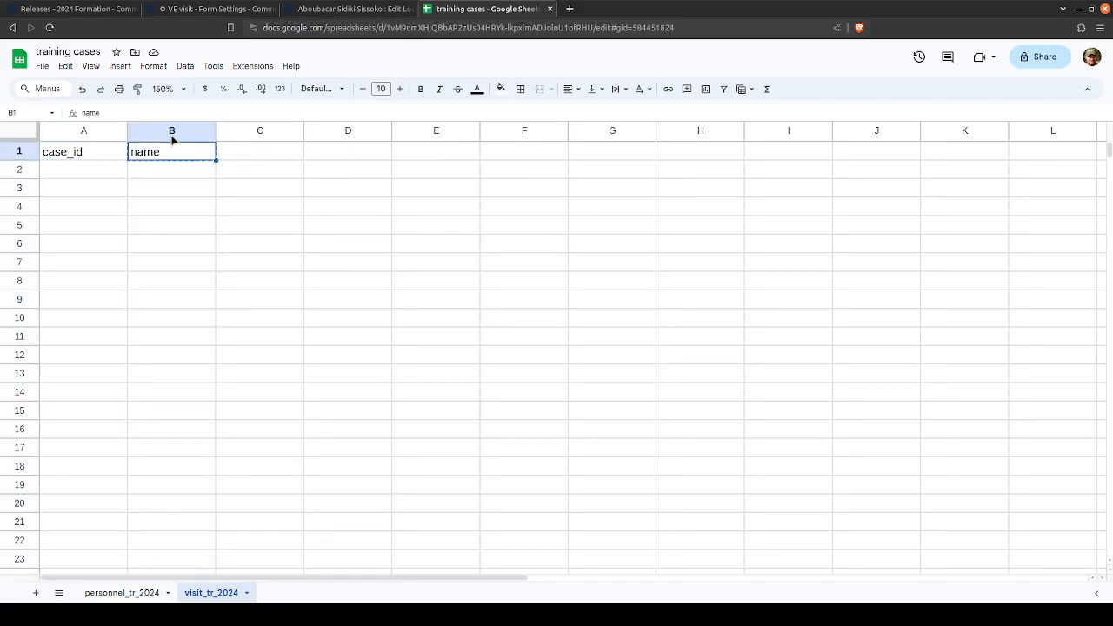
key(Right)
key(ctrl+v)
- Enter 3jdf8934riodf8934 as the case_id of the first visit record in A2
key(Left)
key(Left)
key(Down)
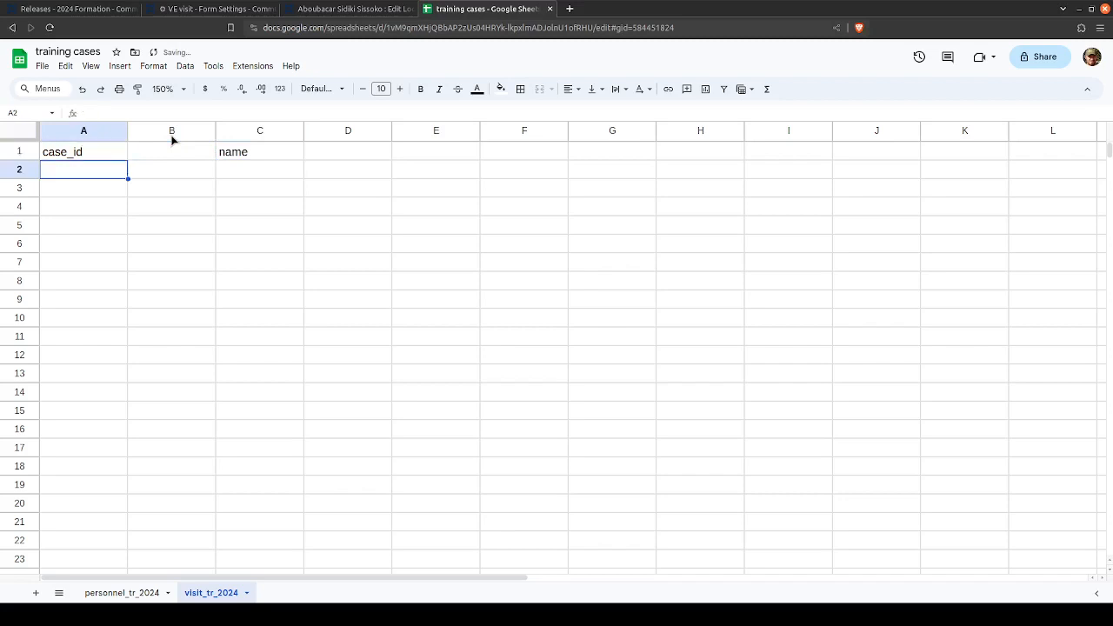
text(3jdf8934riodf8934)
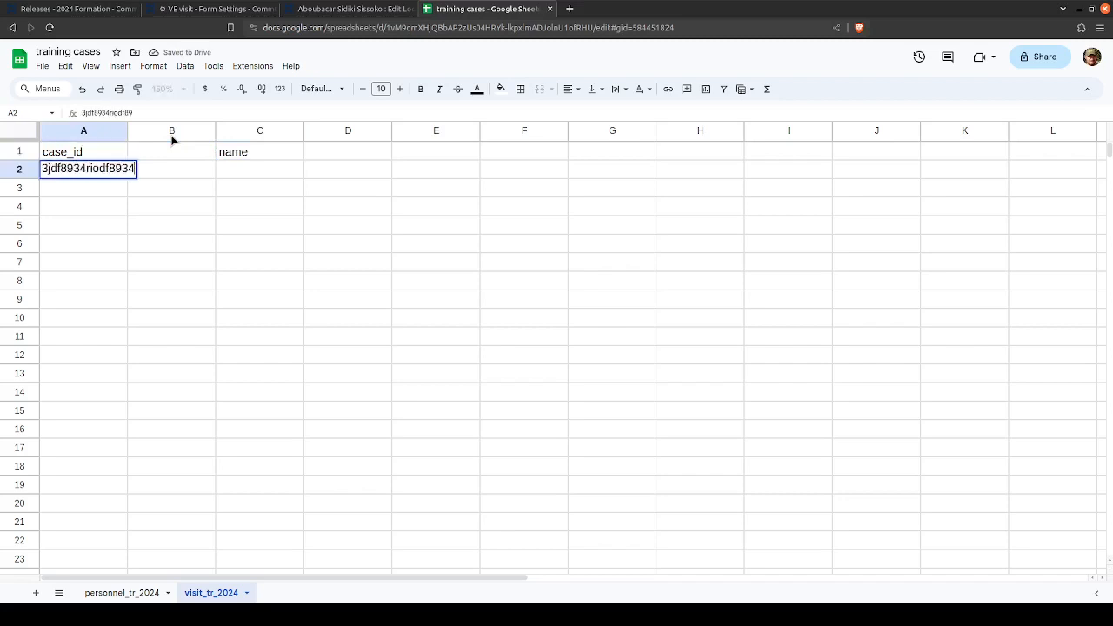
key(Tab)
- Add the header parent_case_id in B1 of the visit_tr_2024 sheet
key(Up)
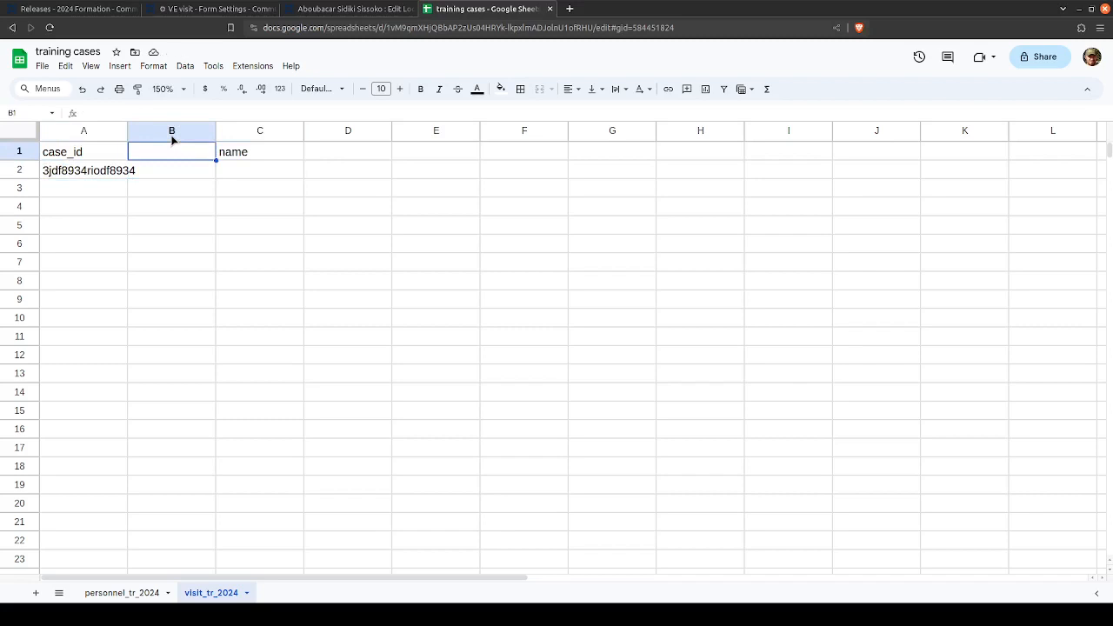
text(parent_case_)
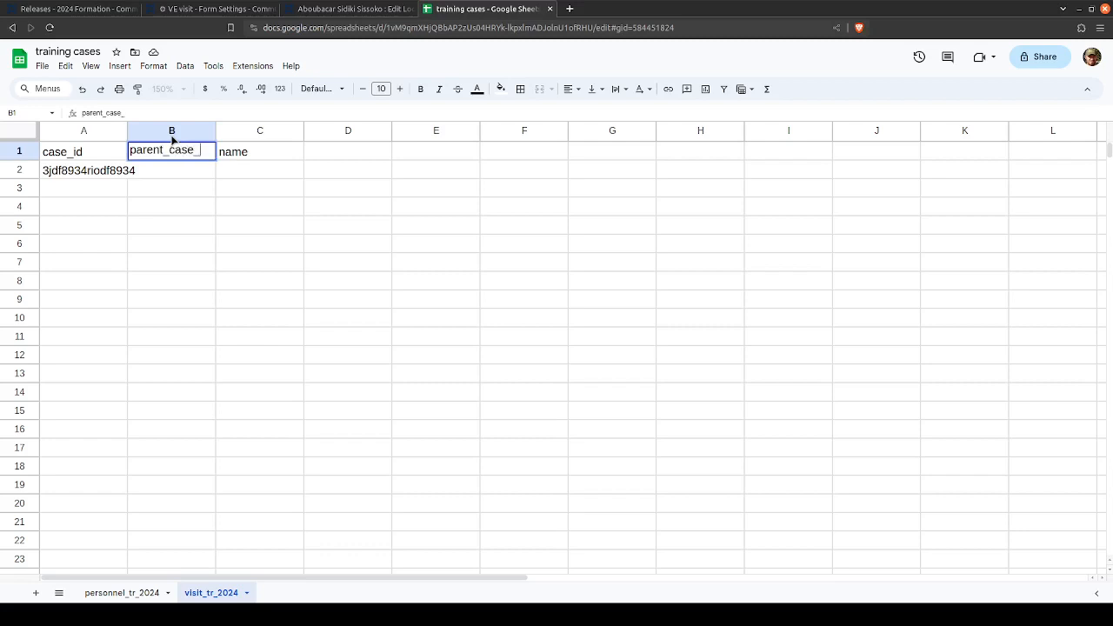
text(id)
key(Tab)
key(Down)
key(Left)
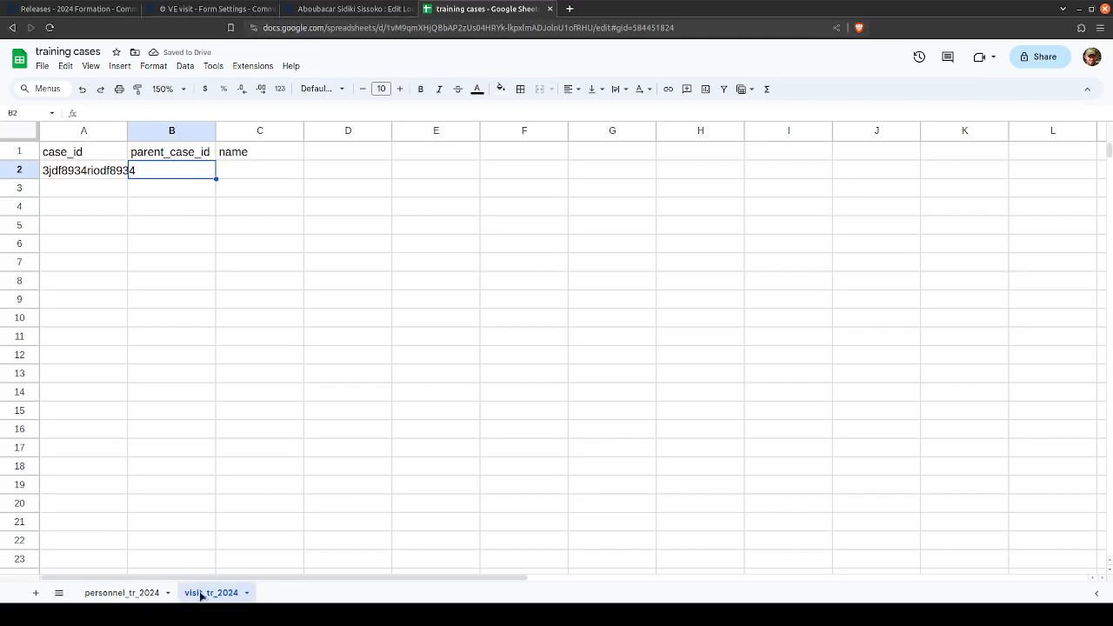
- Copy the personnel record's case_id from personnel_tr_2024 into the visit record's parent_case_id cell
click(121, 592)
click(85, 173)
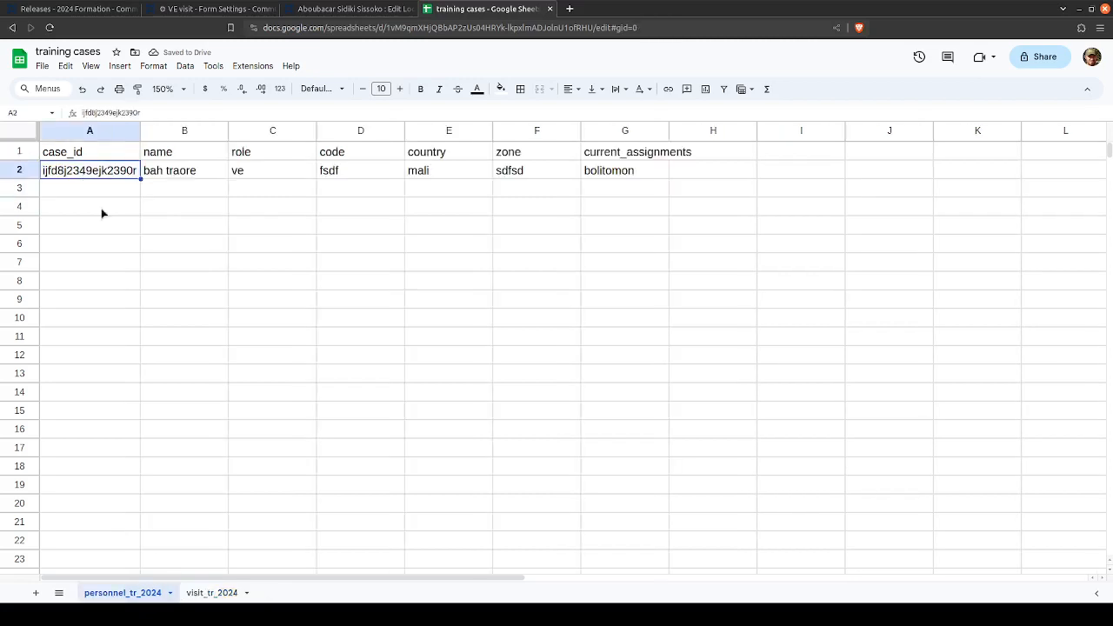
click(202, 593)
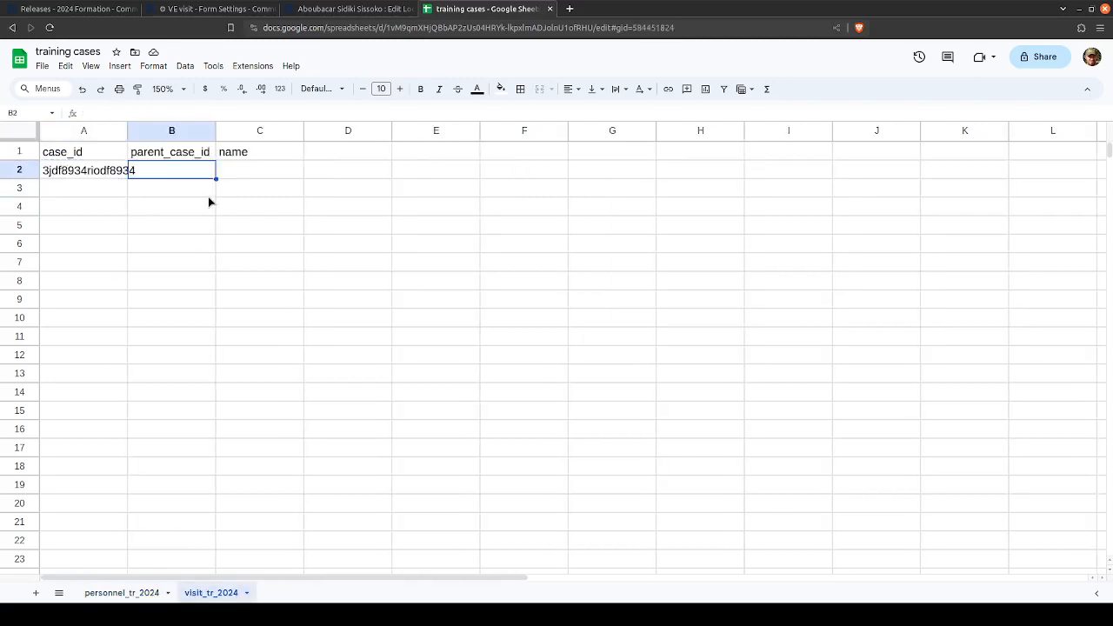
text(ijfd8j2349ejk2390r)
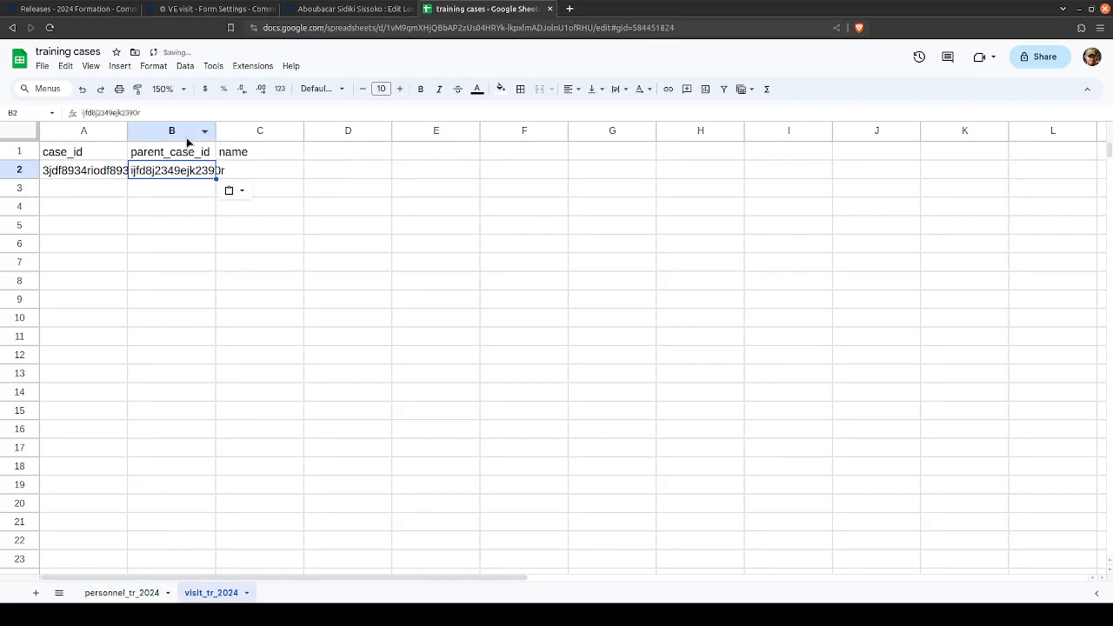
- Insert a column between parent_case_id and name and give it the header parent_case_type
click(184, 136)
right_click(187, 136)
click(249, 244)
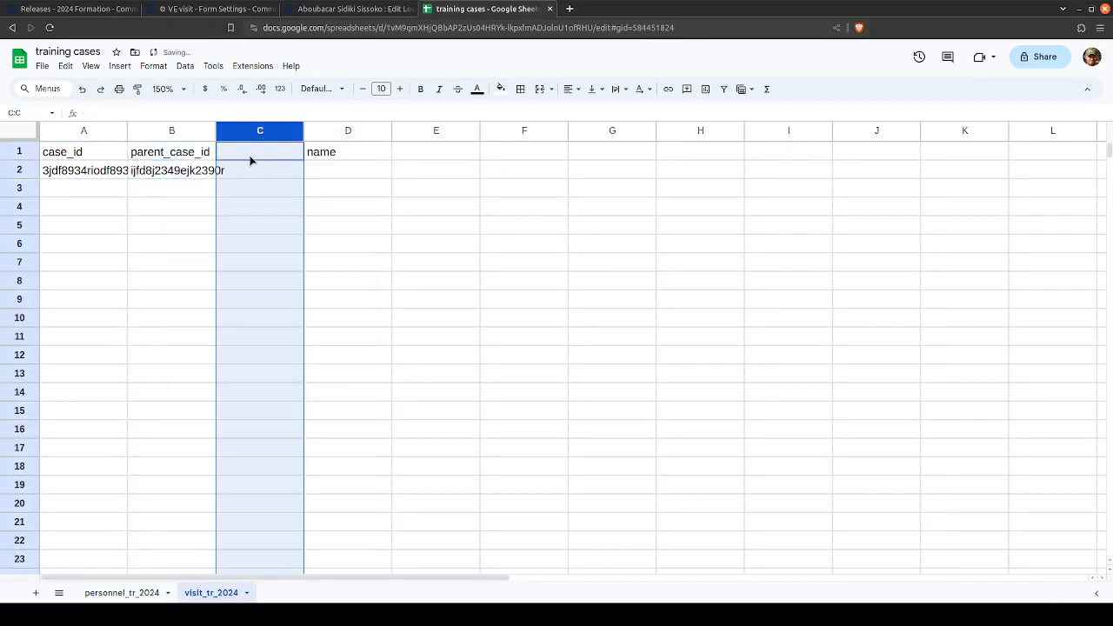
click(251, 159)
text(parent)
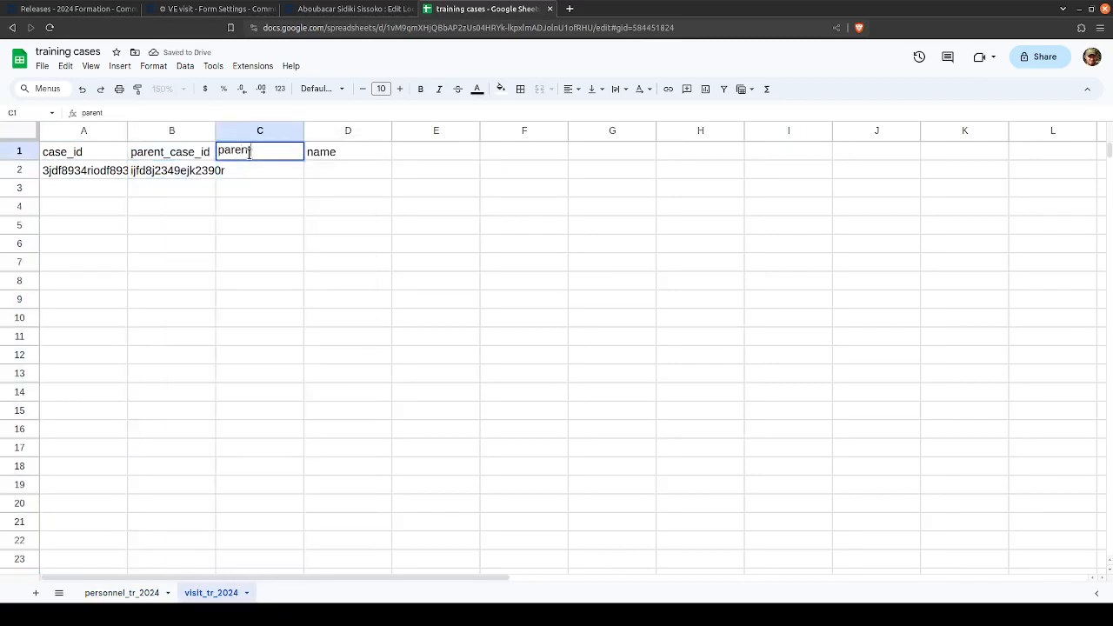
text(_case_type)
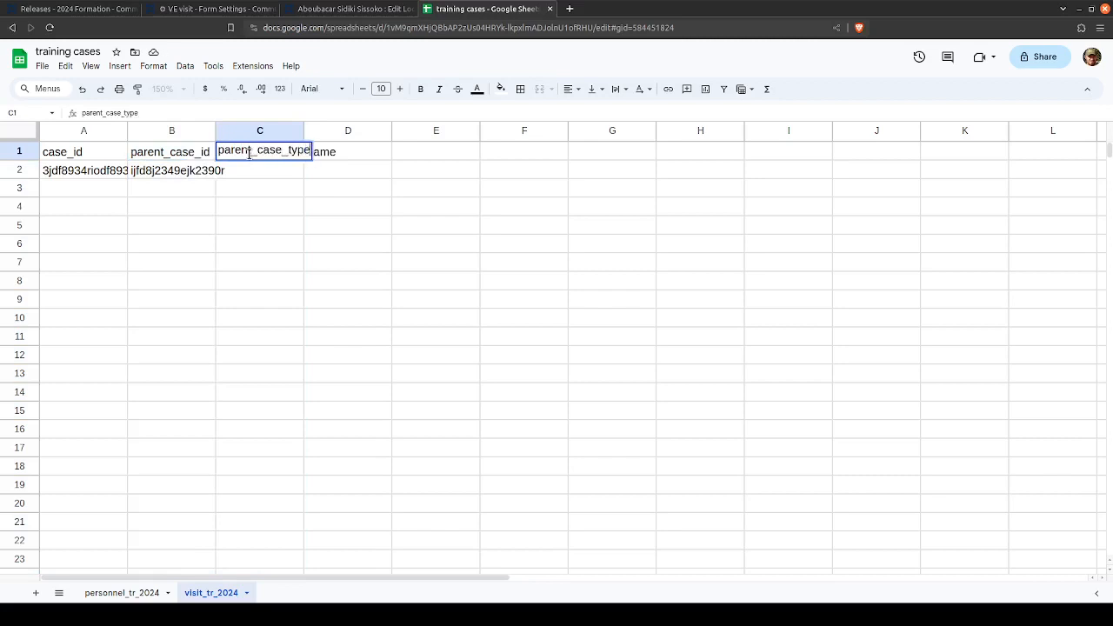
key(Return)
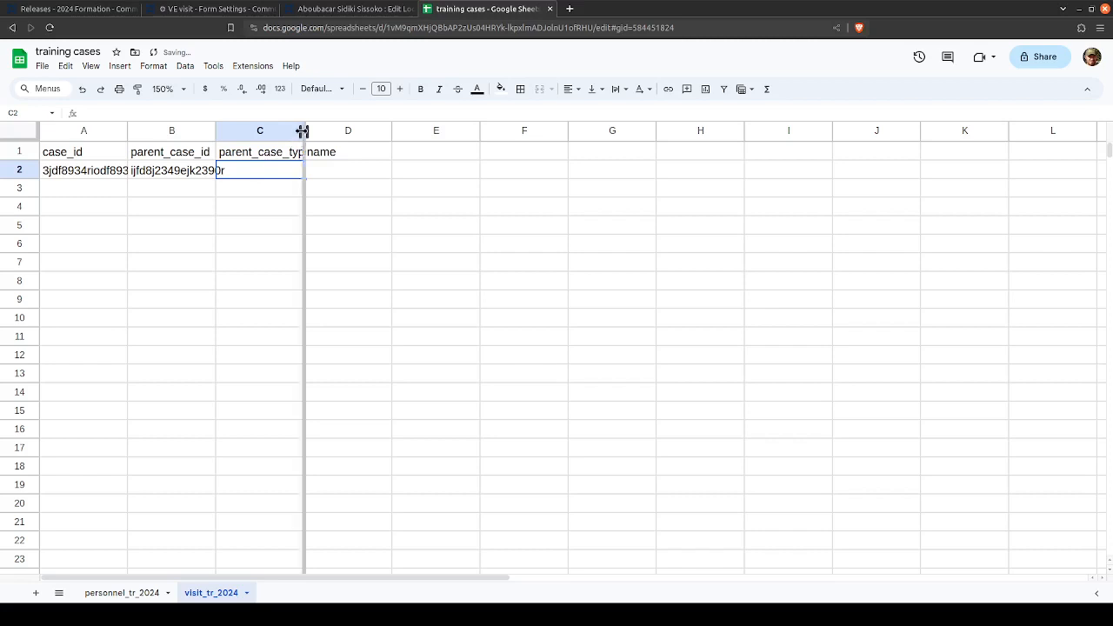
- Fit the case_id, parent_case_id and parent_case_type columns of visit_tr_2024 to the width of their contents
double_click(303, 133)
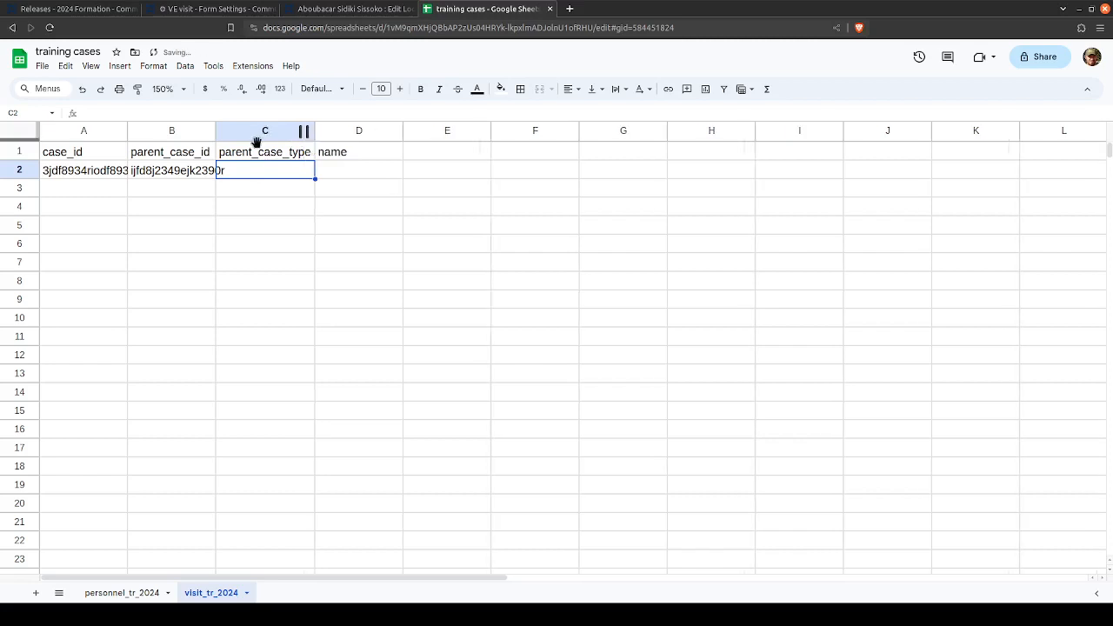
click(208, 131)
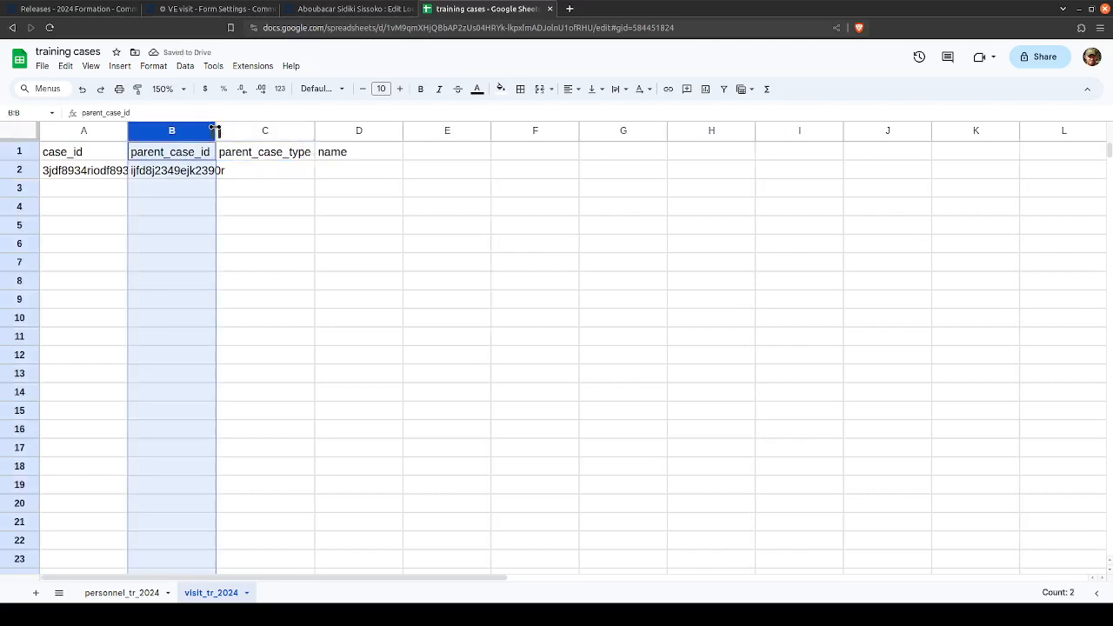
double_click(215, 130)
click(292, 171)
click(124, 130)
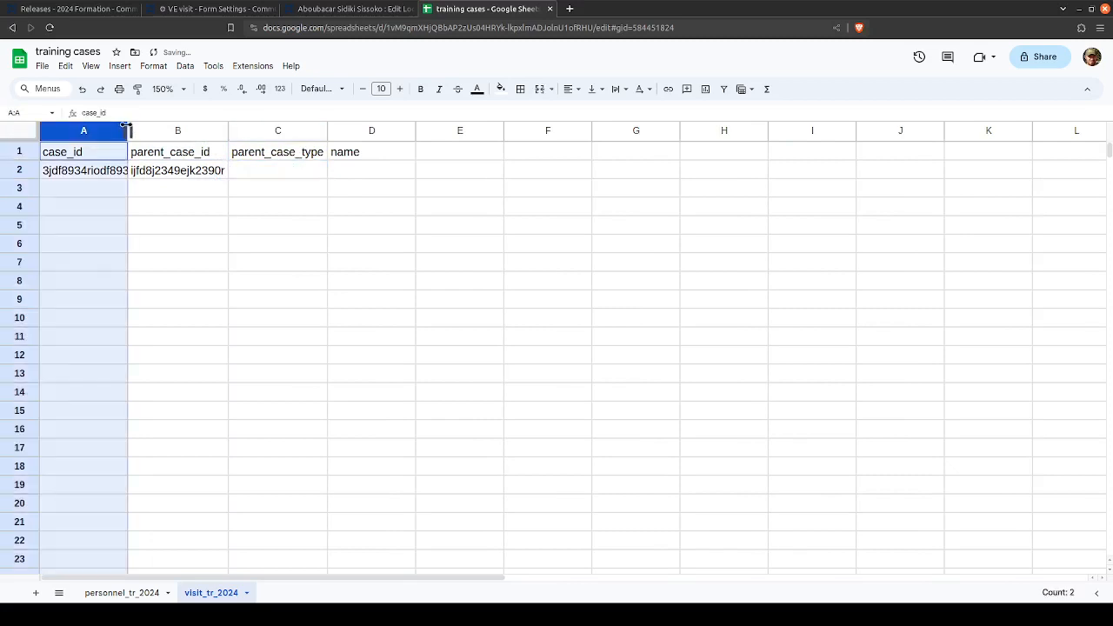
double_click(128, 131)
click(256, 171)
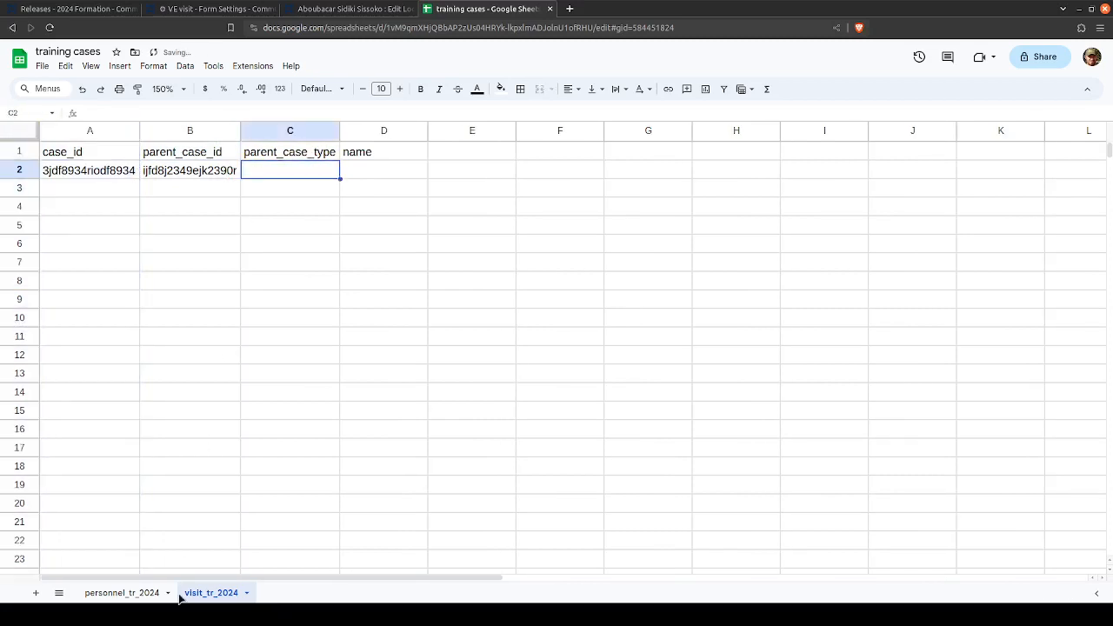
- Copy the sheet name personnel_tr_2024 into the visit record's parent_case_type cell C2, keeping values only
click(126, 594)
double_click(127, 594)
key(ctrl+c)
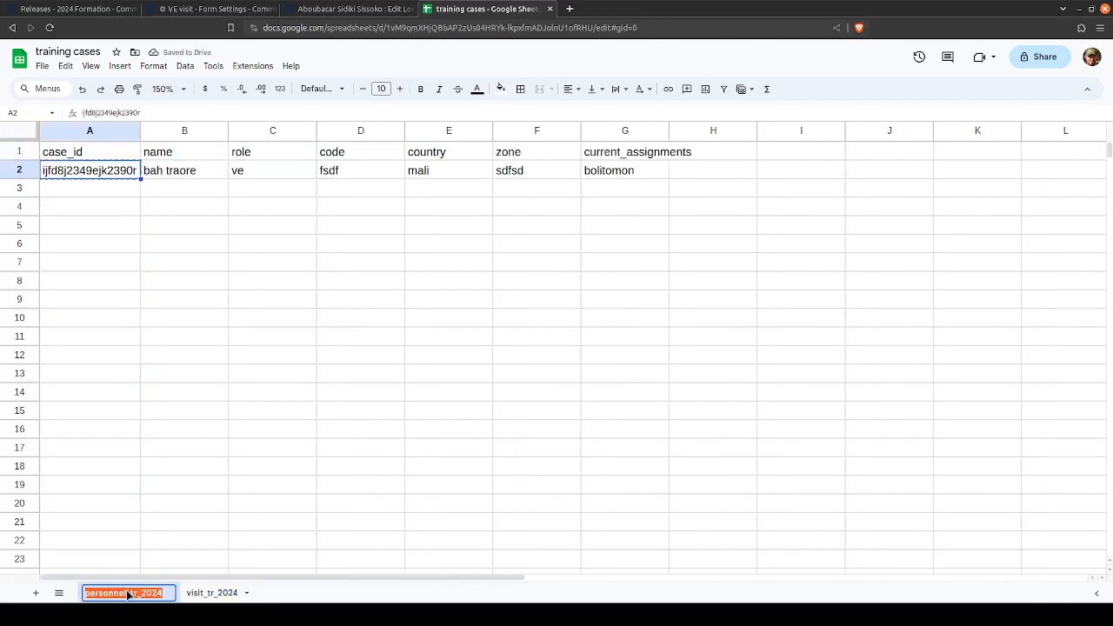
click(202, 598)
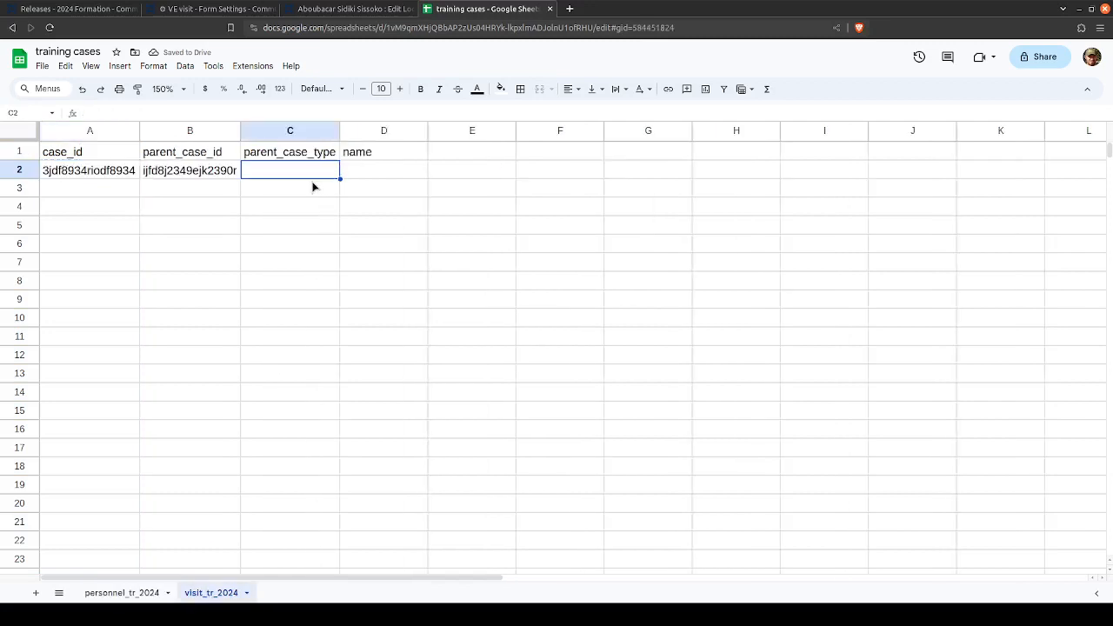
key(ctrl+v)
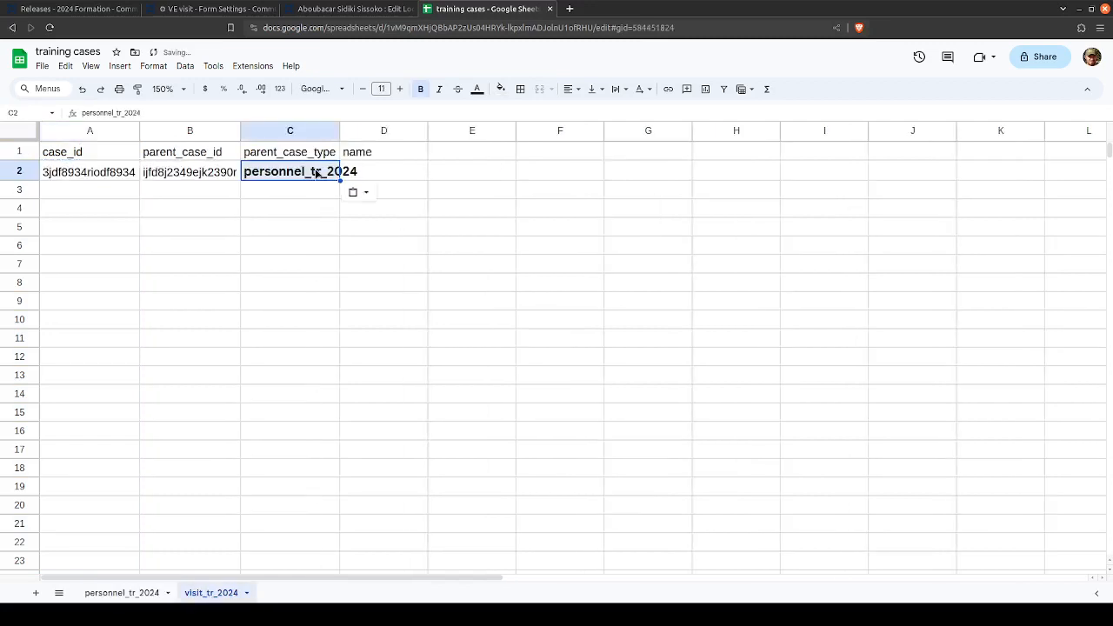
key(ctrl+z)
text(ijfd8j2349ejk2390r)
click(298, 171)
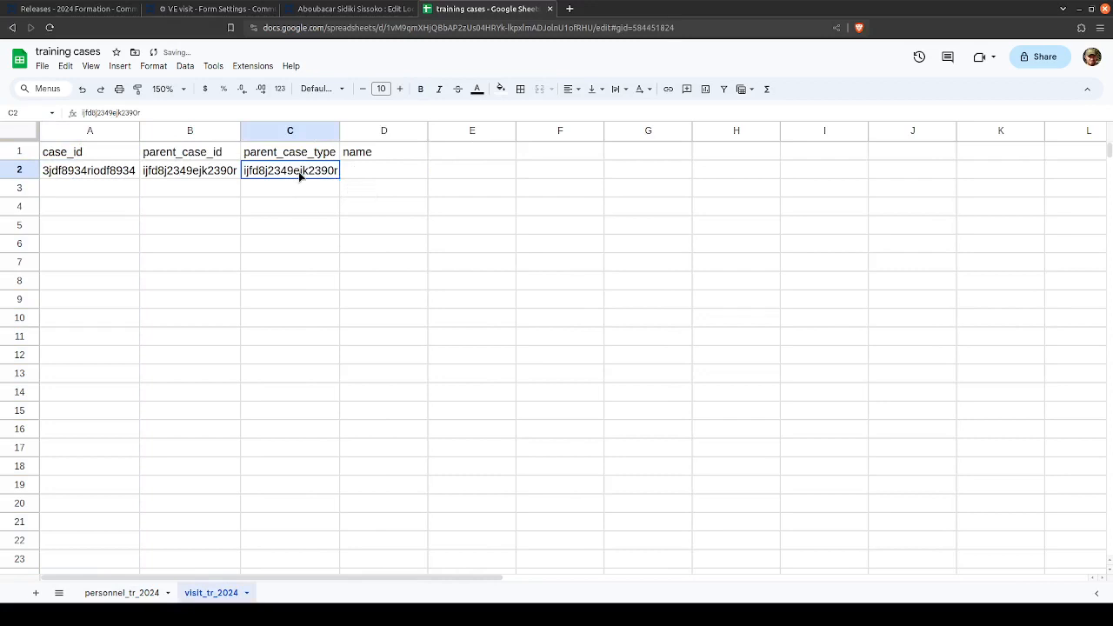
key(ctrl+v)
click(353, 192)
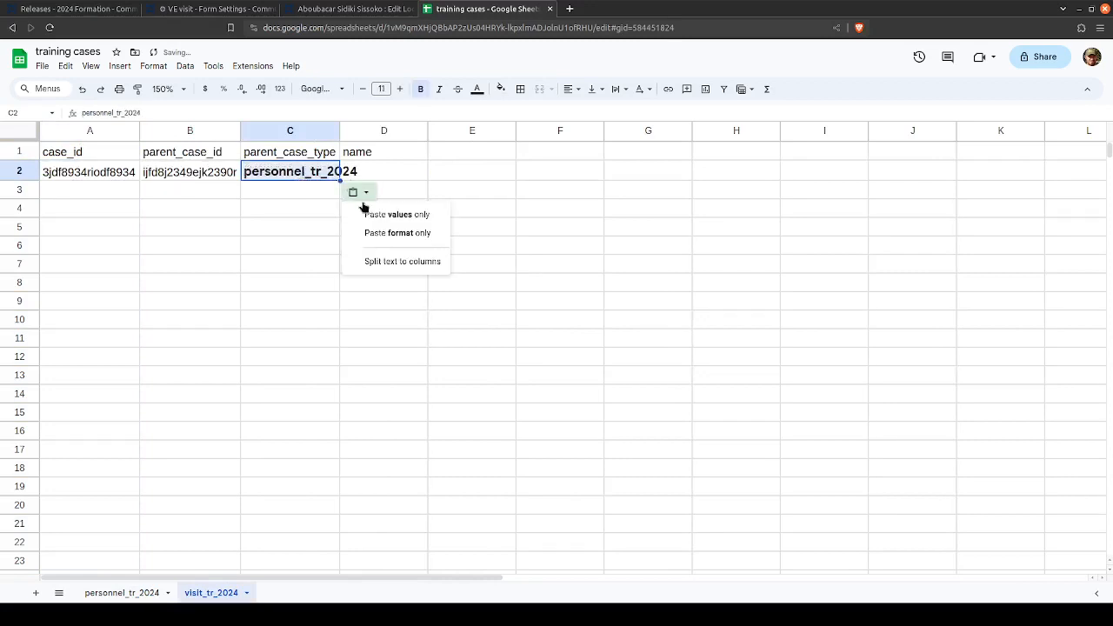
click(360, 213)
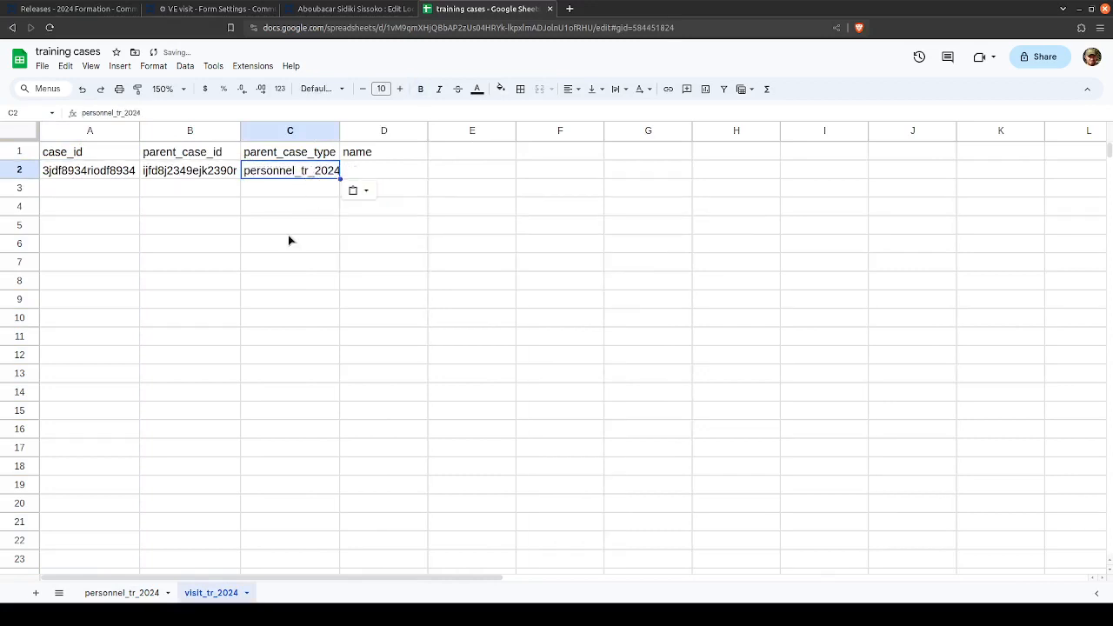
- Compare the visit record's parent_case_id with the case_id of the record in personnel_tr_2024
click(179, 172)
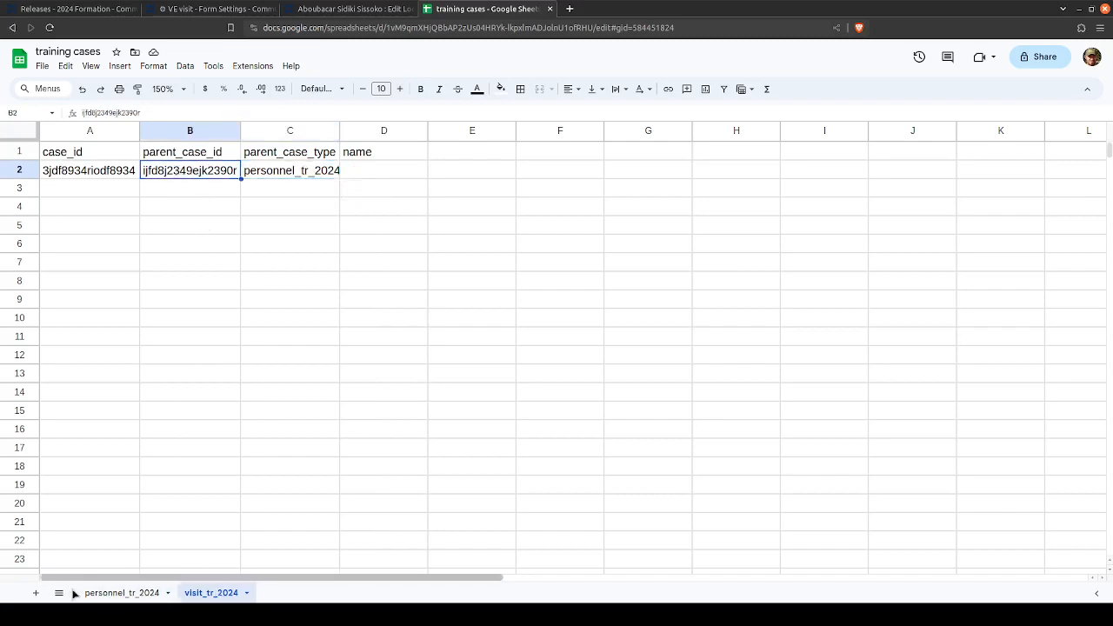
click(104, 593)
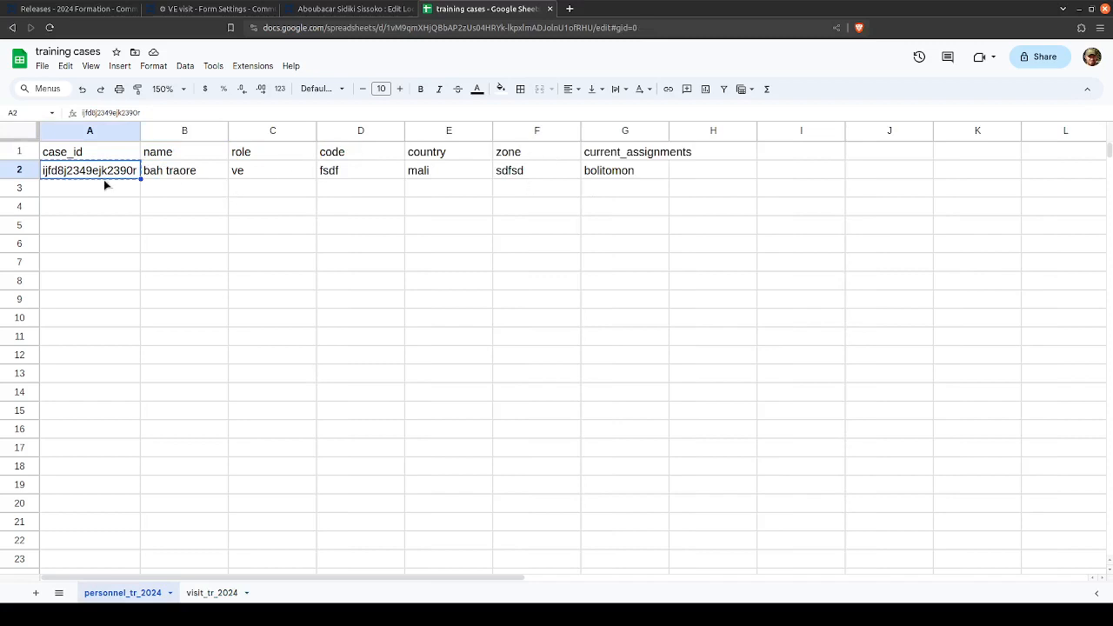
click(146, 173)
click(219, 593)
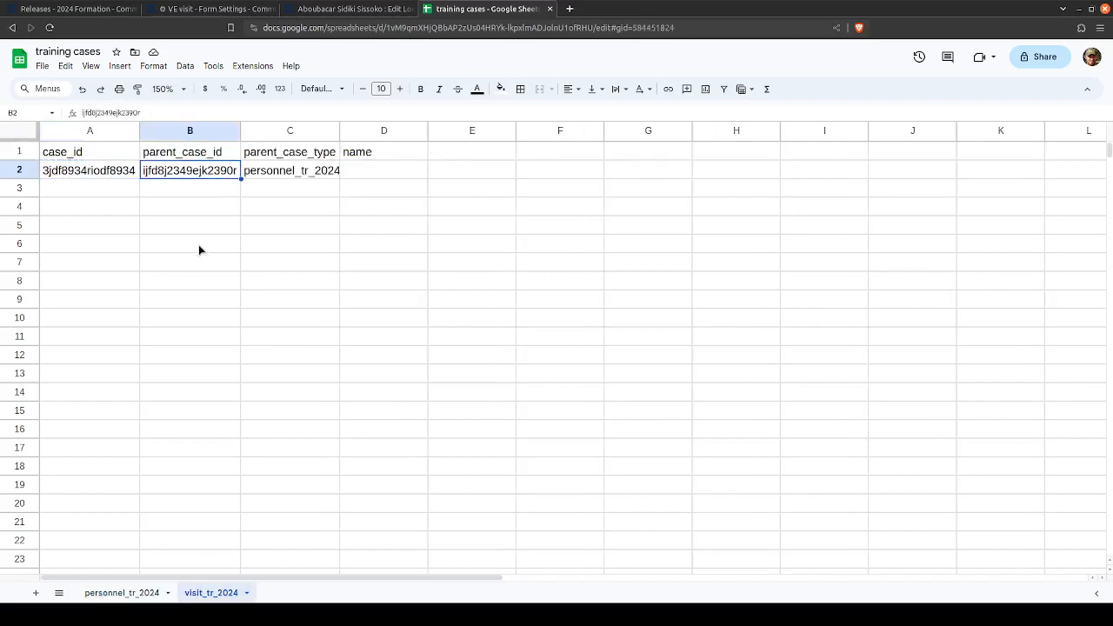
- Duplicate the visit record's case_id, parent_case_id and parent_case_type cells into rows 3 to 5
click(109, 173)
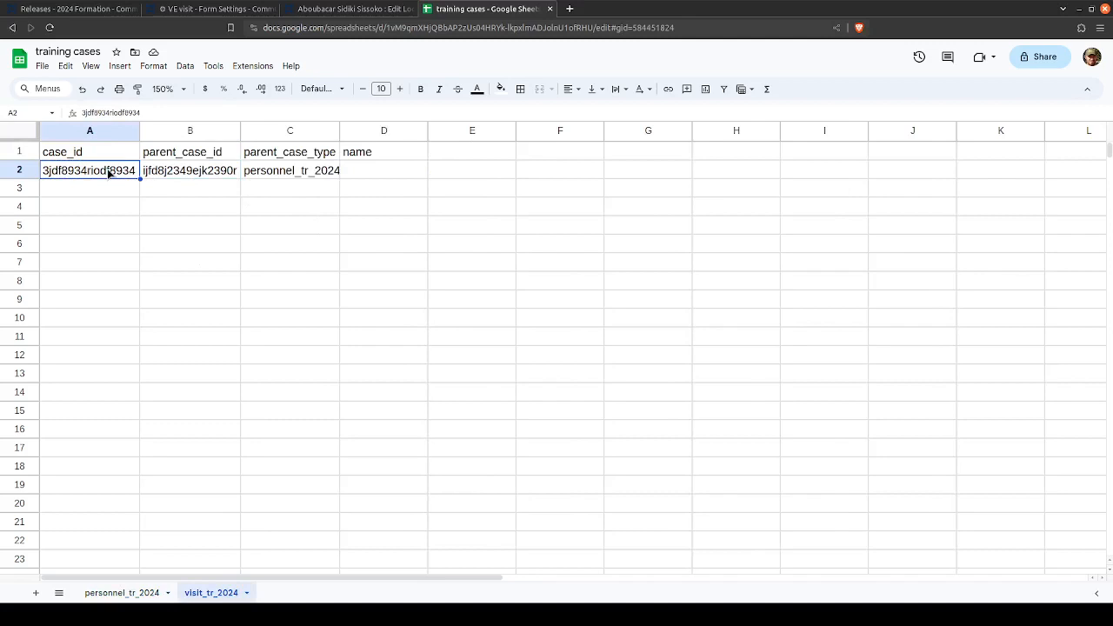
key(shift+Right)
key(shift+Right)
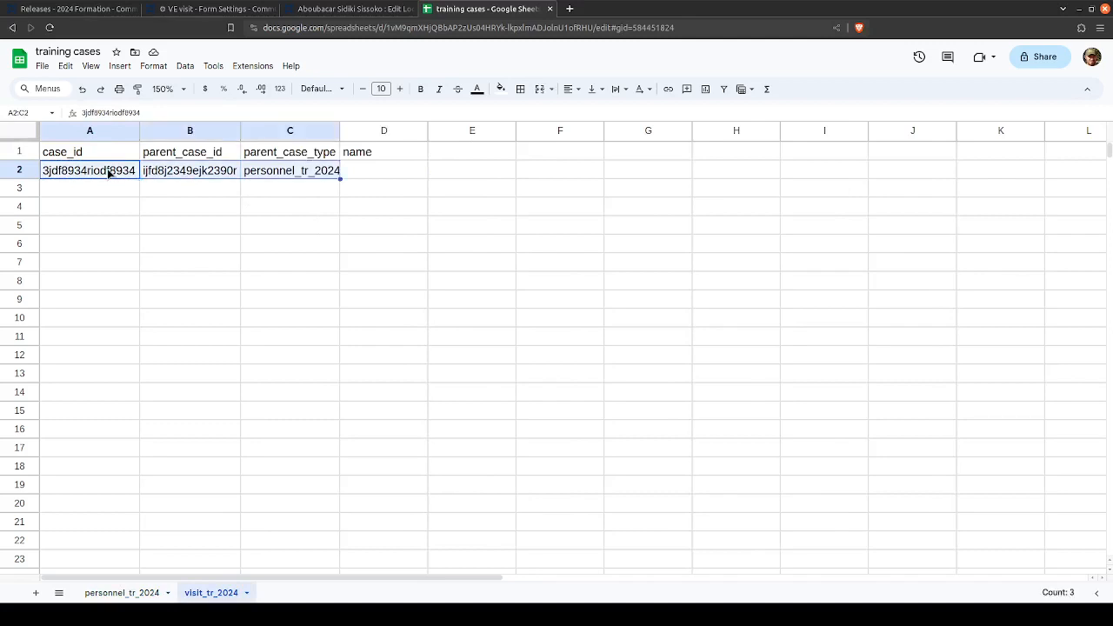
key(ctrl+c)
key(Down)
key(ctrl+v)
key(Down)
key(ctrl+v)
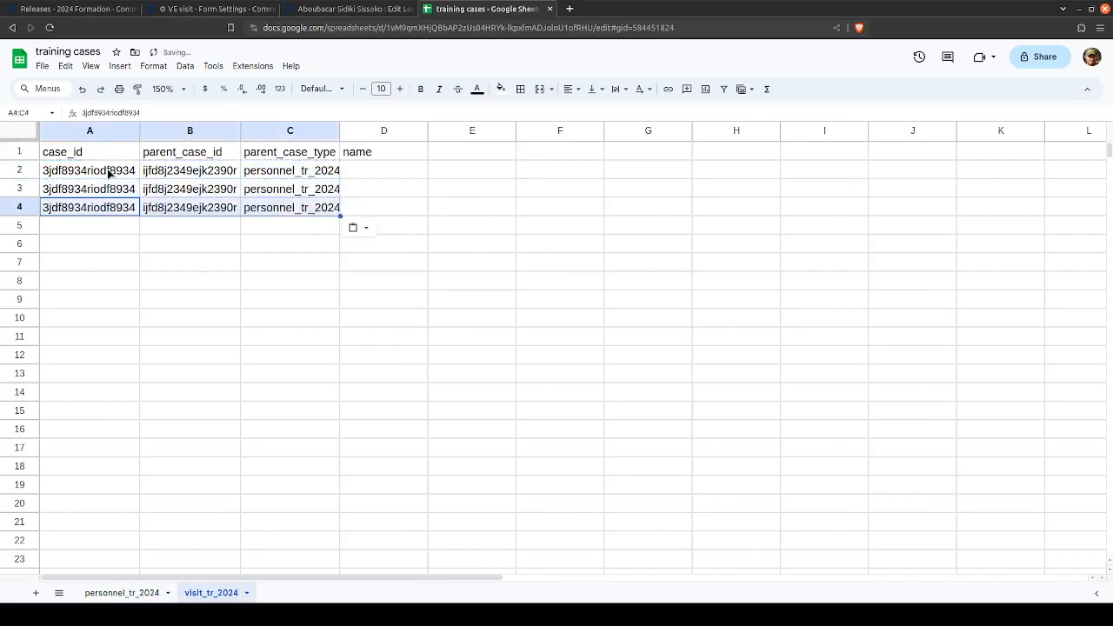
key(Down)
key(ctrl+v)
- Replace the case_id values in A3 to A5 with 45d89u39dhgr43t, 345tgfr5235t and 45yg5424t45sw456
key(Up)
key(Up)
text(45)
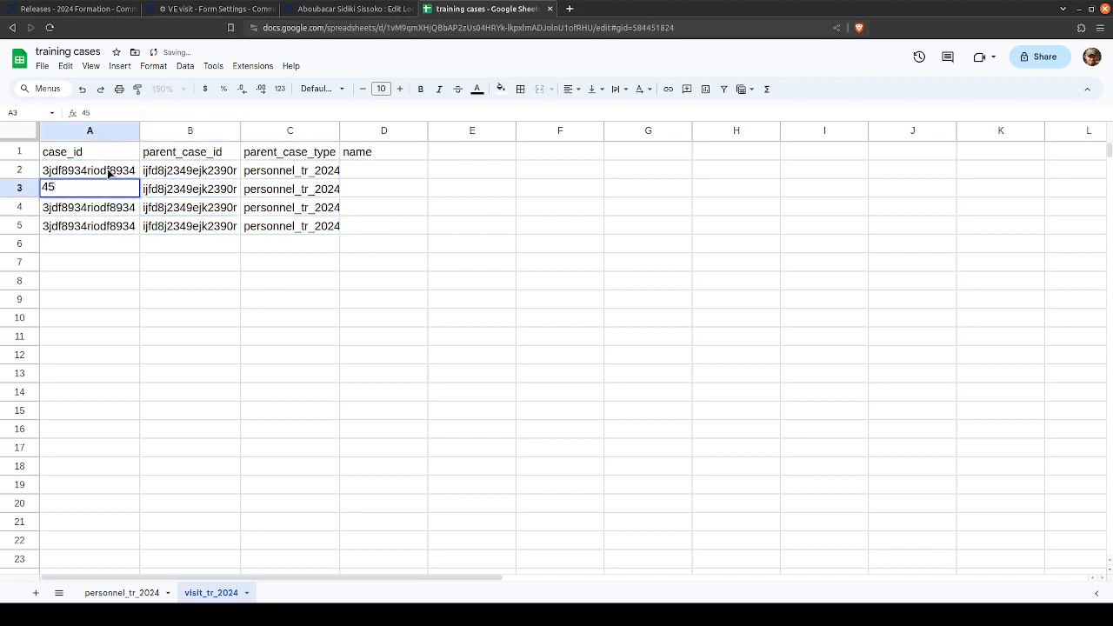
text(d89u39dhgr43t)
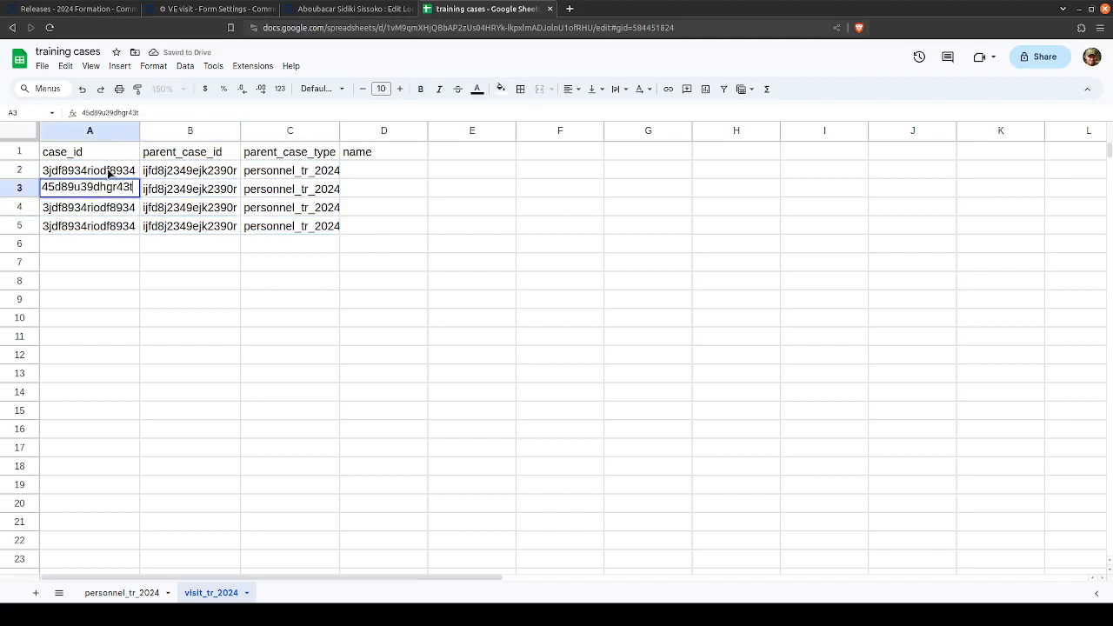
key(Return)
text(345tgfr5235t)
key(Return)
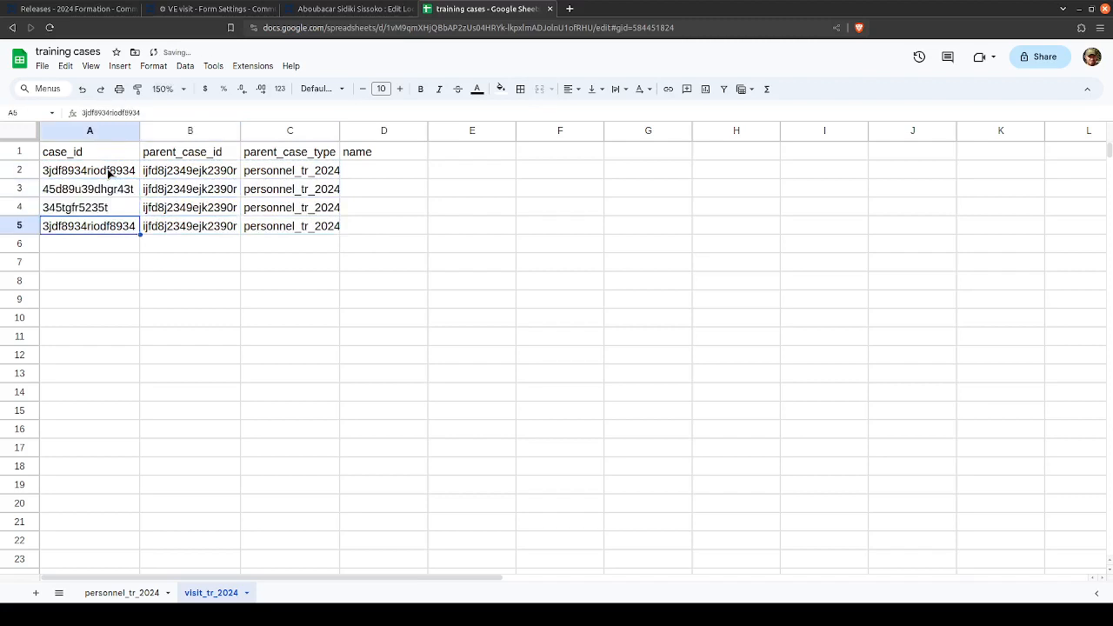
text(45yg5424t45sw456)
key(Return)
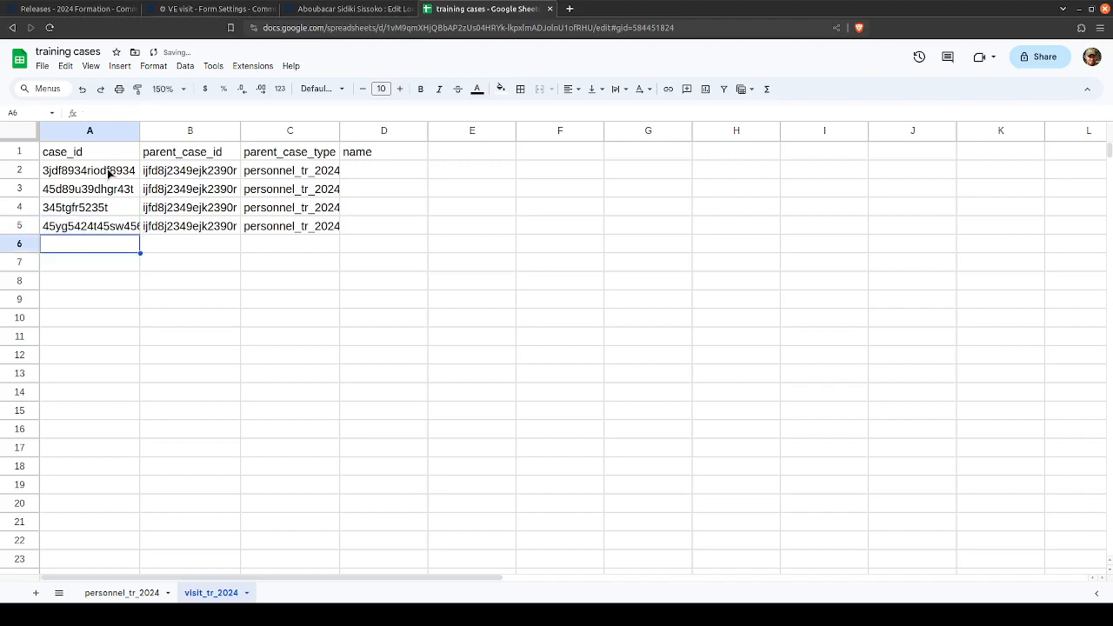
- Examine how the four visit records' parent_case_id values relate to the personnel record in personnel_tr_2024
drag(169, 172, 172, 231)
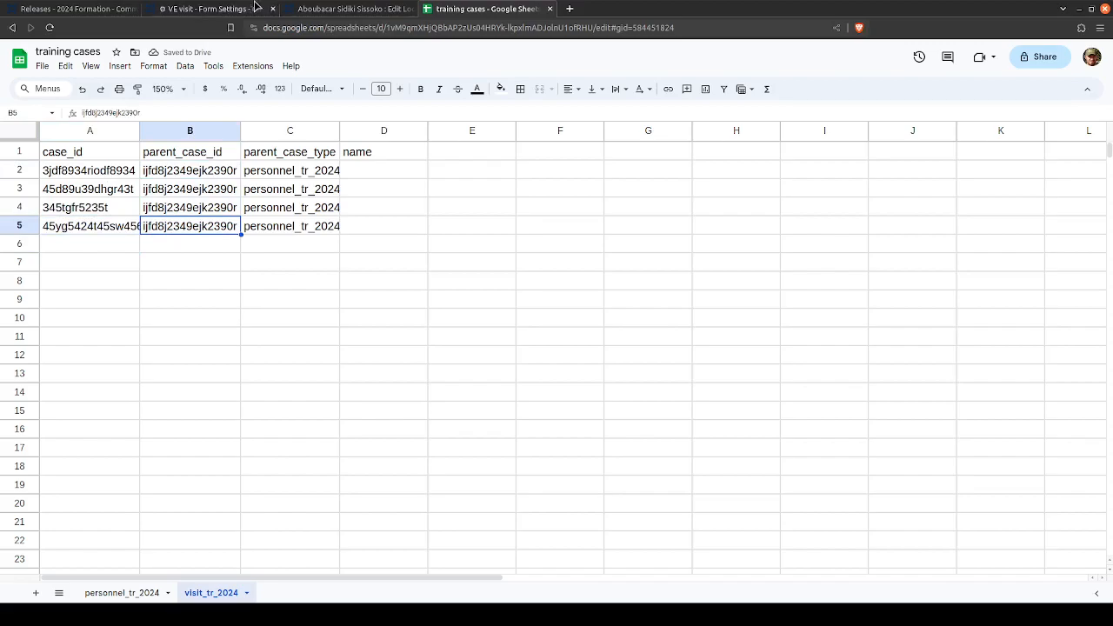
click(214, 8)
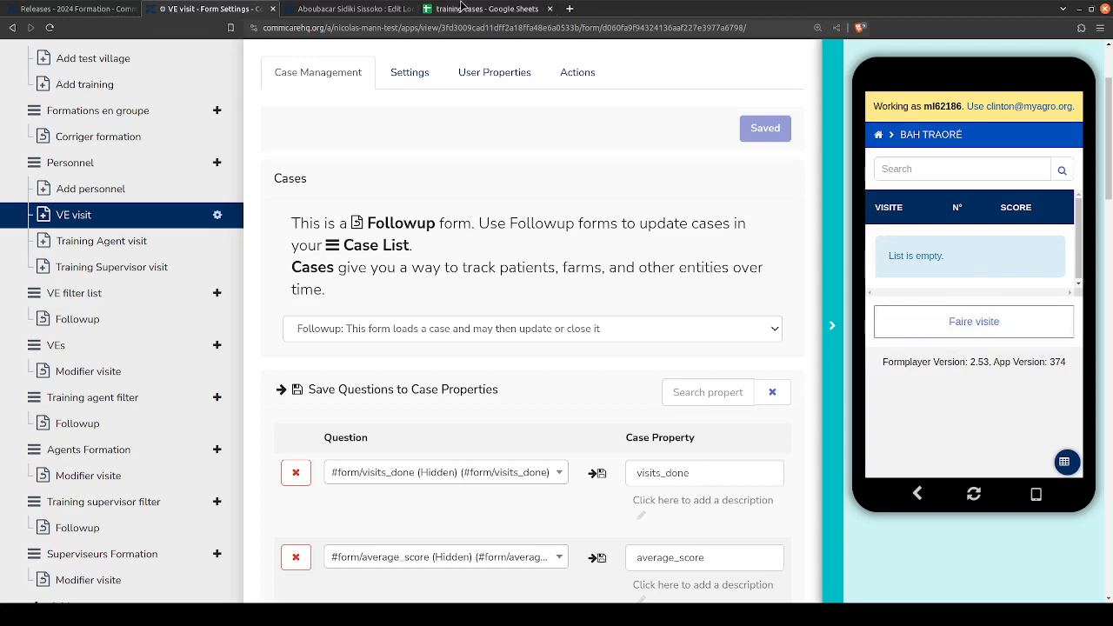
click(487, 8)
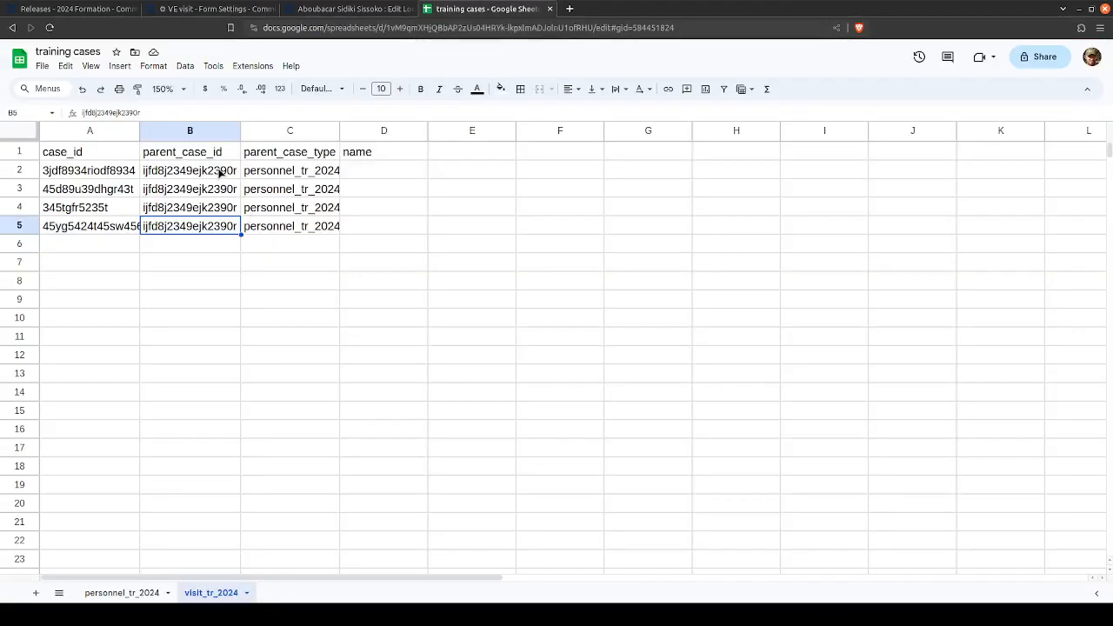
drag(102, 171, 100, 227)
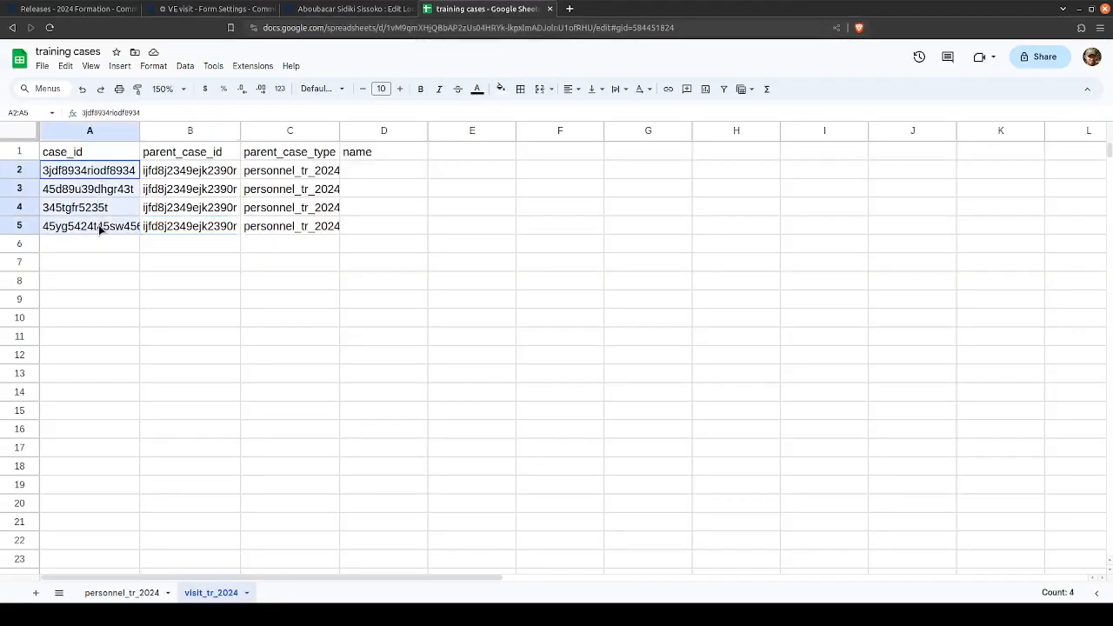
click(100, 228)
drag(185, 170, 191, 228)
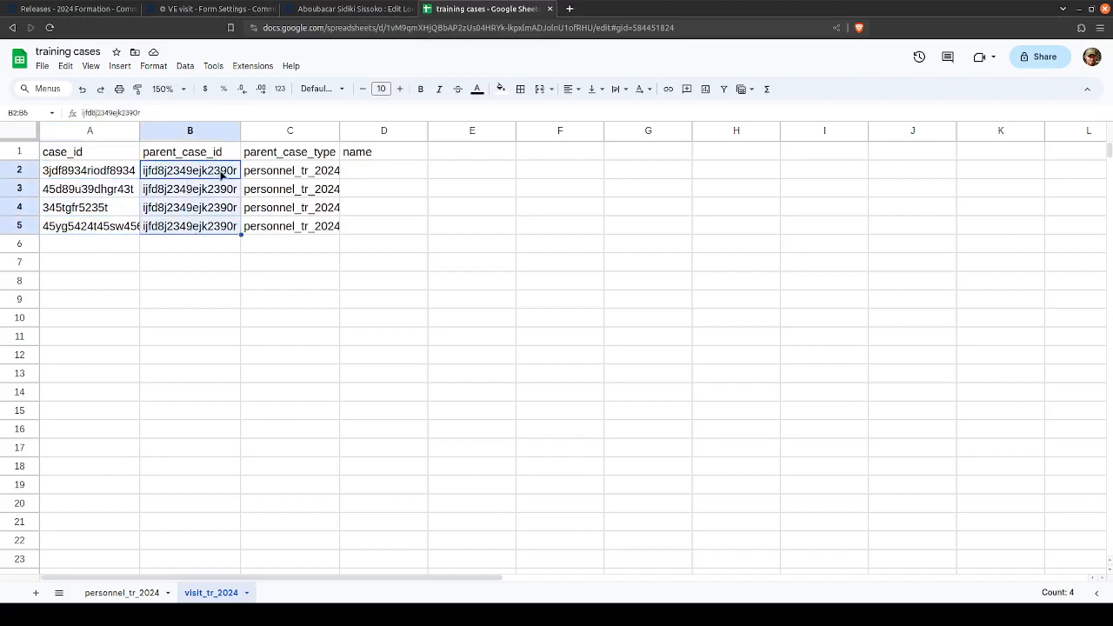
click(94, 594)
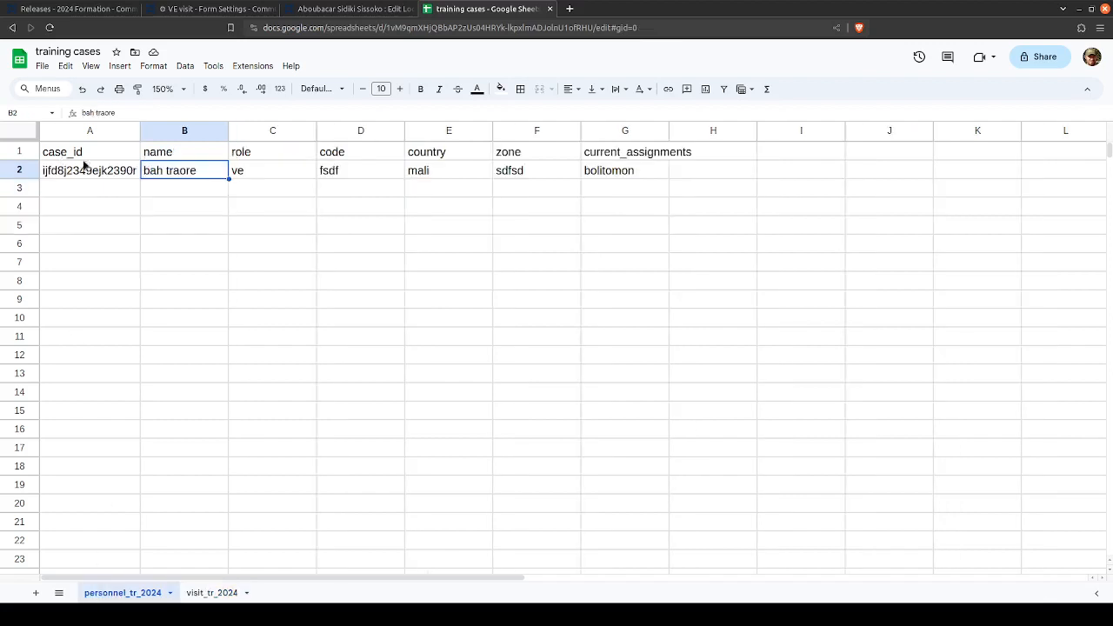
click(77, 174)
click(29, 172)
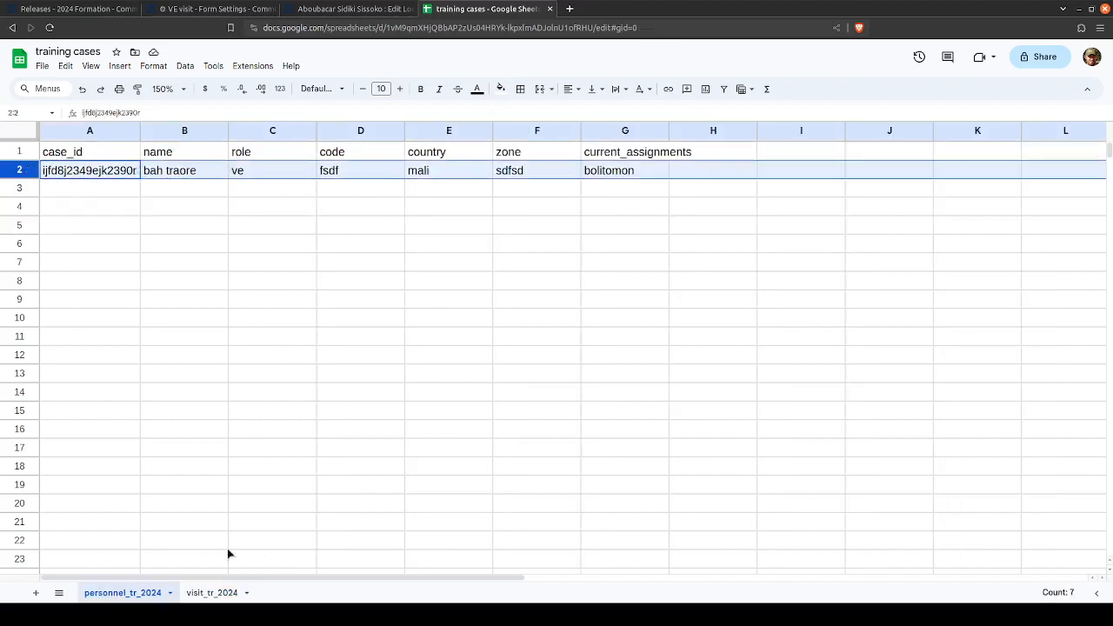
click(197, 594)
click(412, 170)
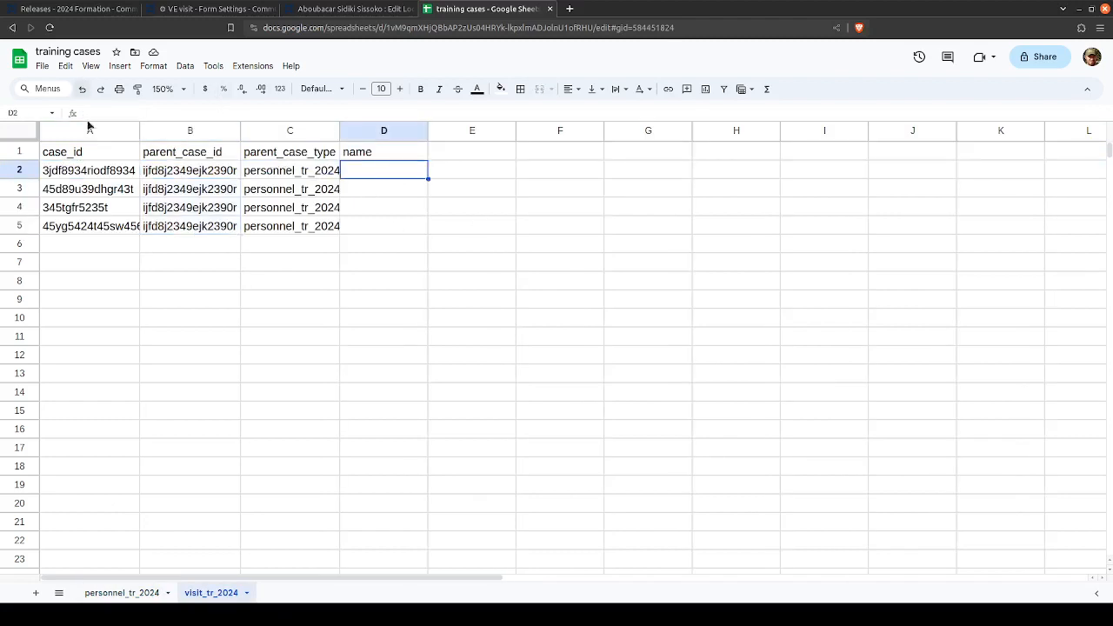
double_click(228, 599)
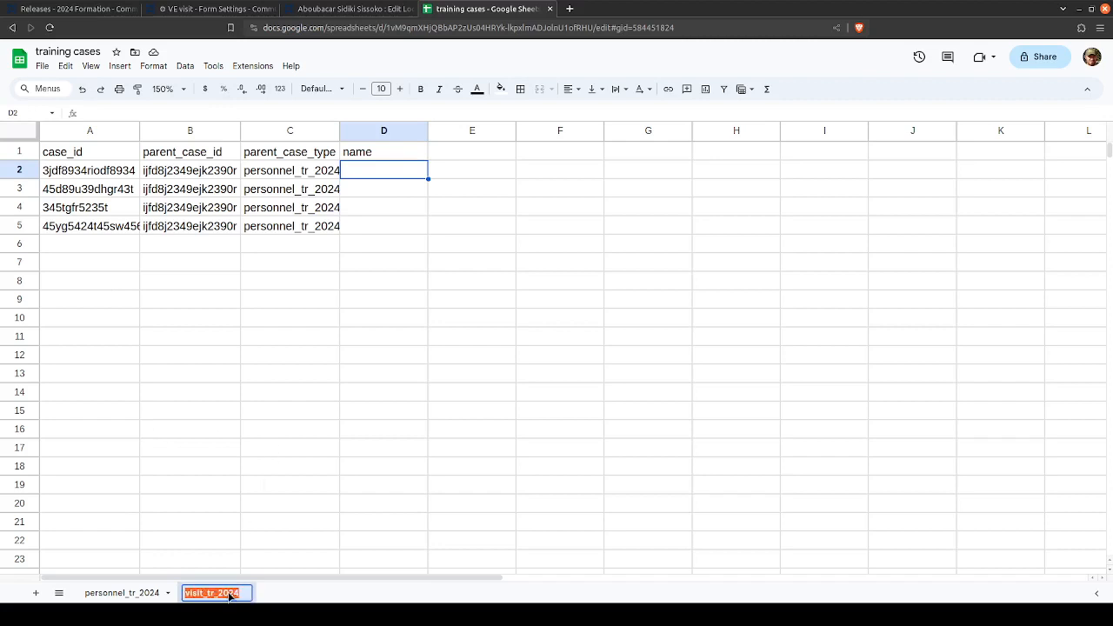
click(229, 597)
- Switch to CommCare HQ and review the VE visit form's Followup case type and its saved case properties
click(163, 7)
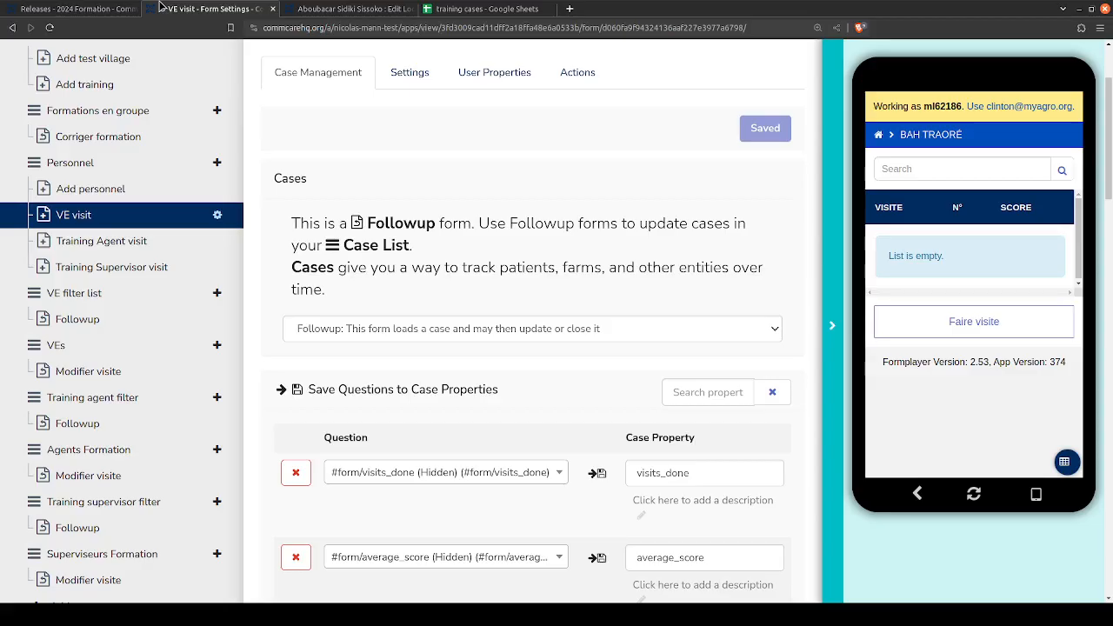
scroll(569, 288, down, 3)
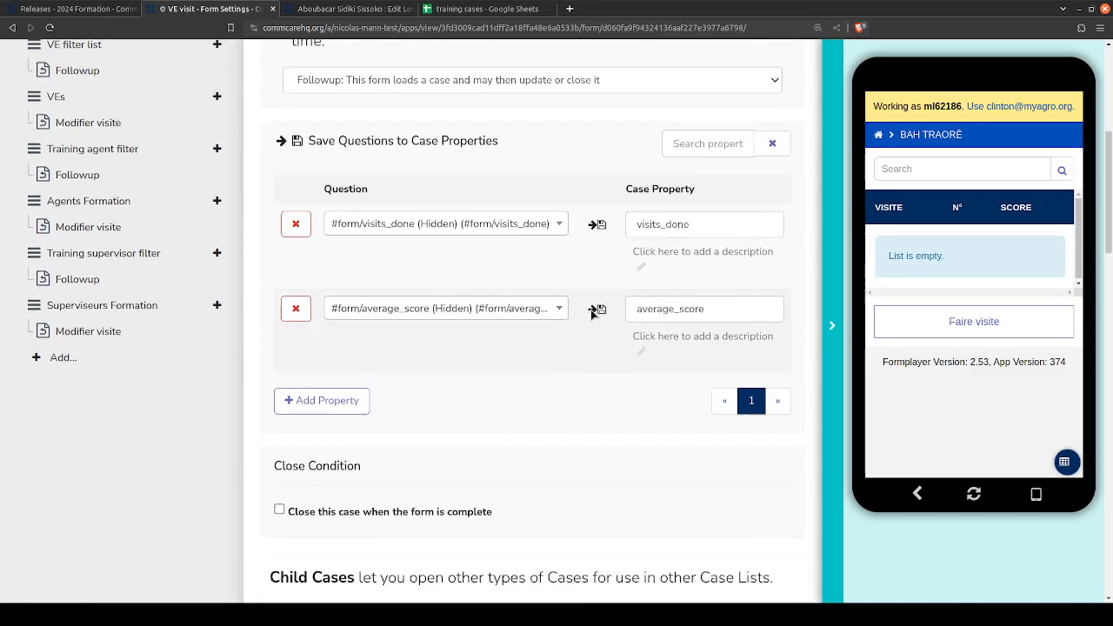
scroll(570, 288, up, 2)
scroll(570, 288, up, 3)
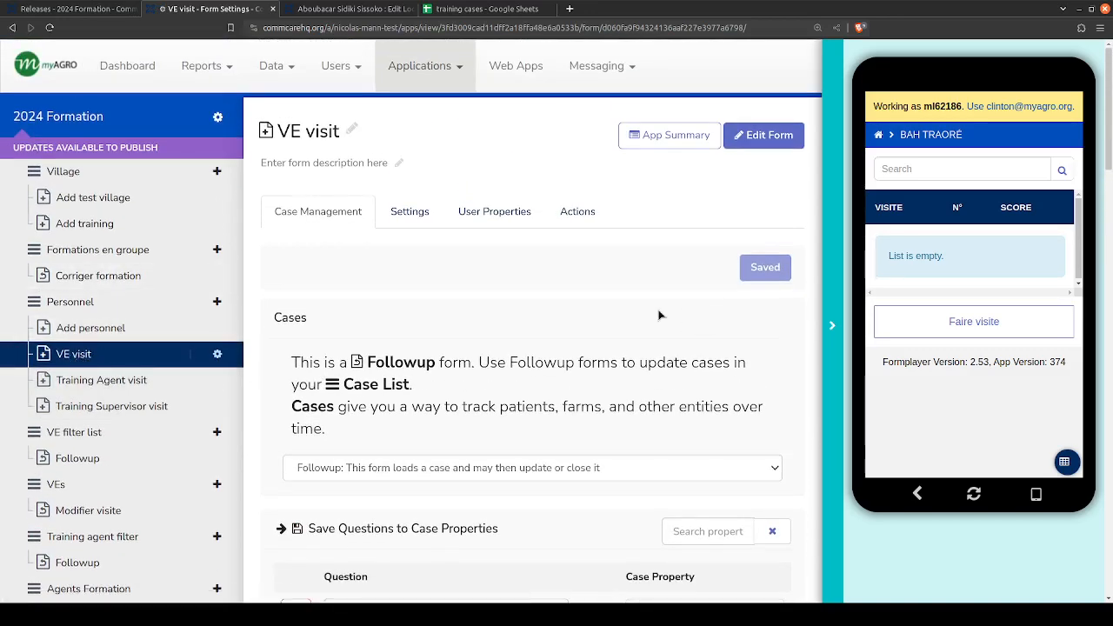
scroll(658, 313, down, 1)
scroll(623, 279, down, 3)
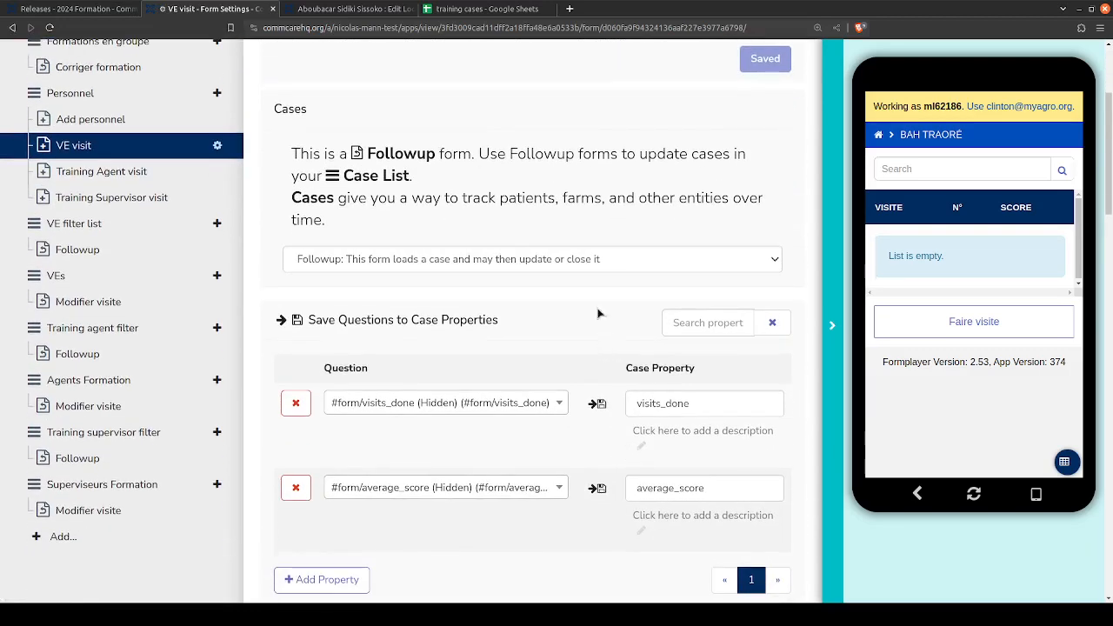
drag(293, 159, 393, 150)
click(427, 157)
click(397, 150)
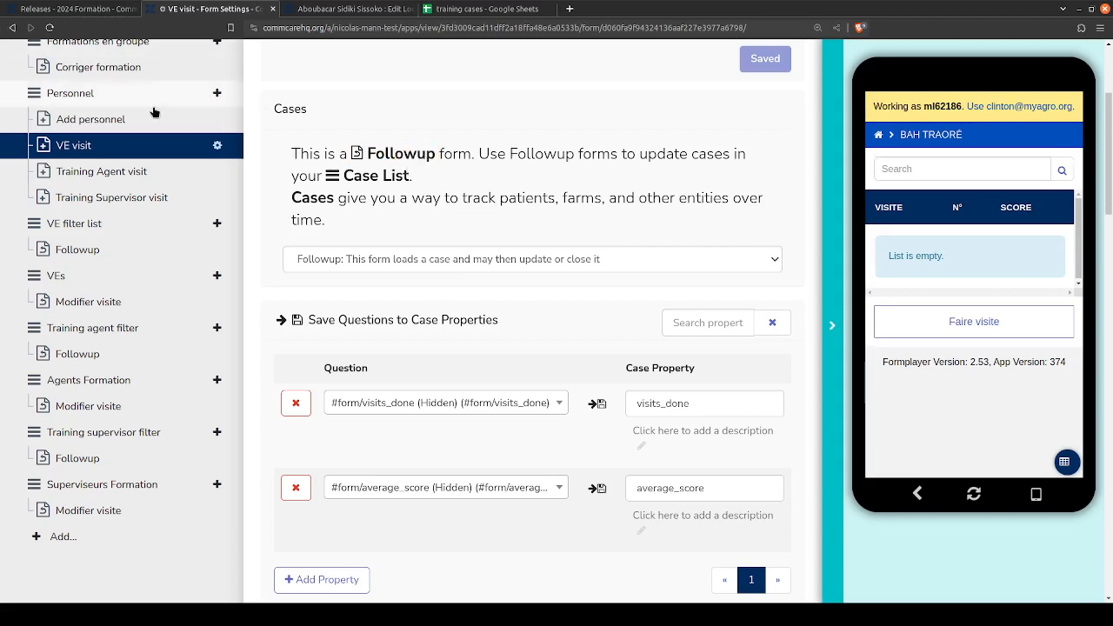
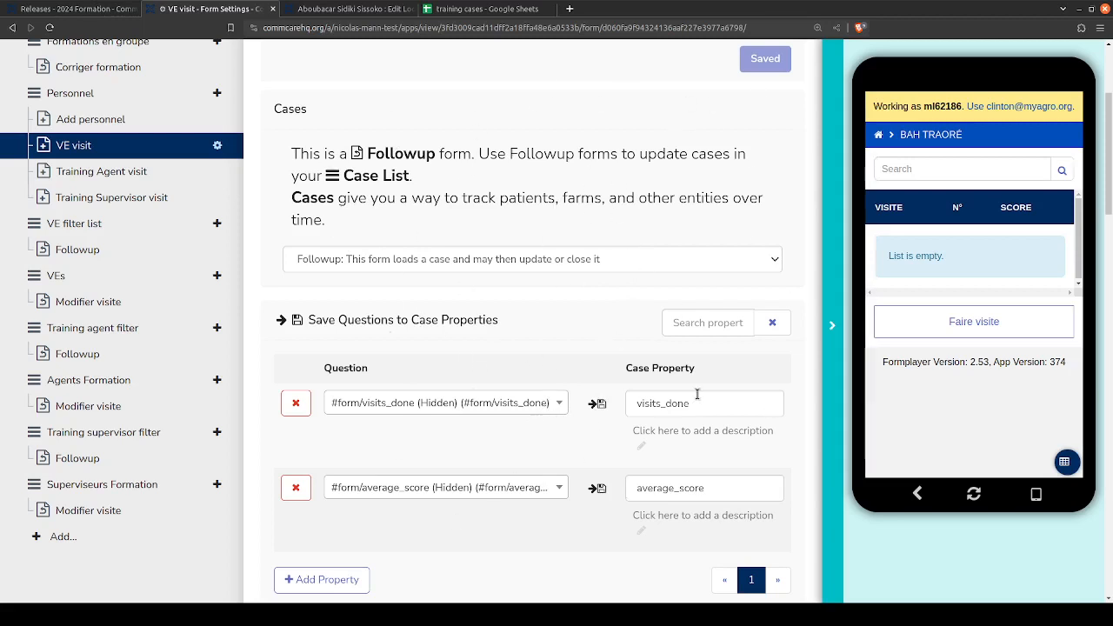
- Copy the visits_done case property name from the VE visit form into H1 of personnel_tr_2024 in the training cases Google Sheet
scroll(596, 416, down, 2)
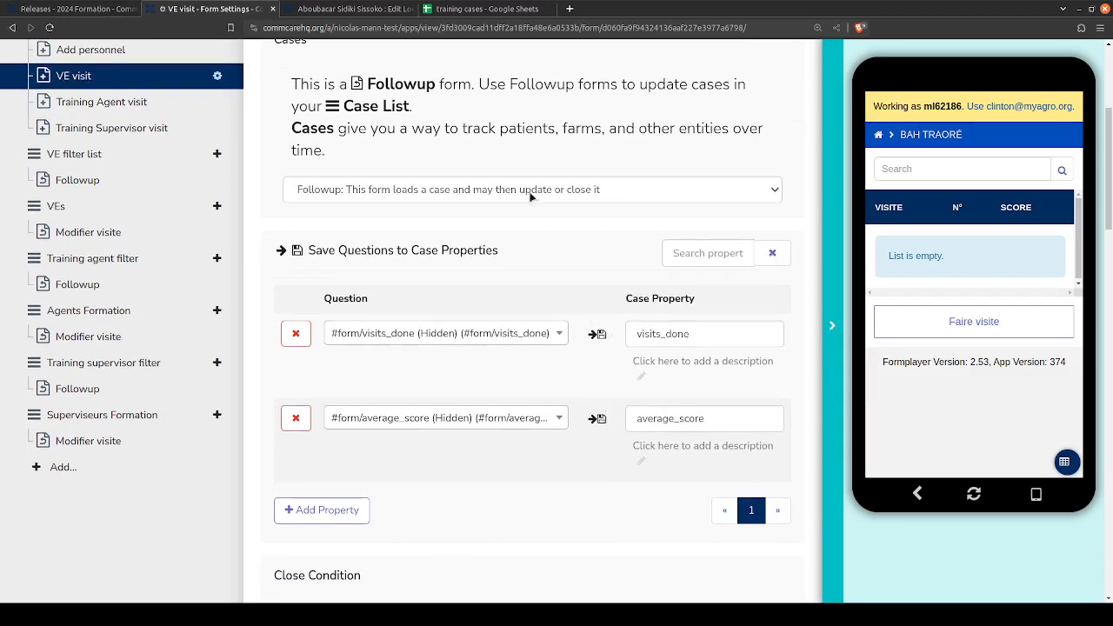
double_click(657, 336)
key(ctrl+c)
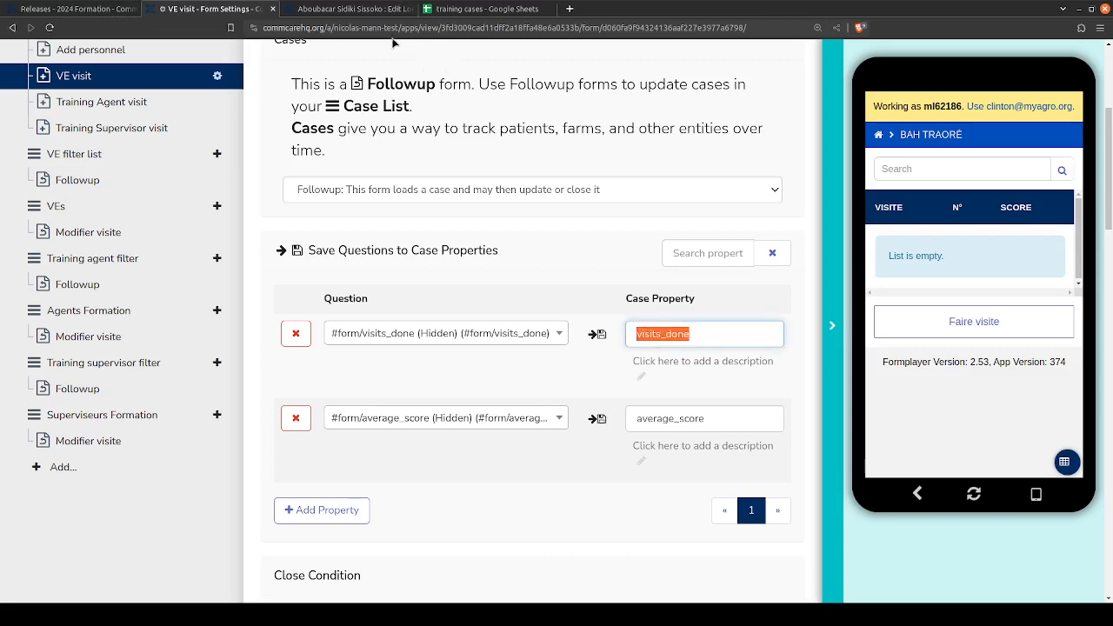
click(502, 10)
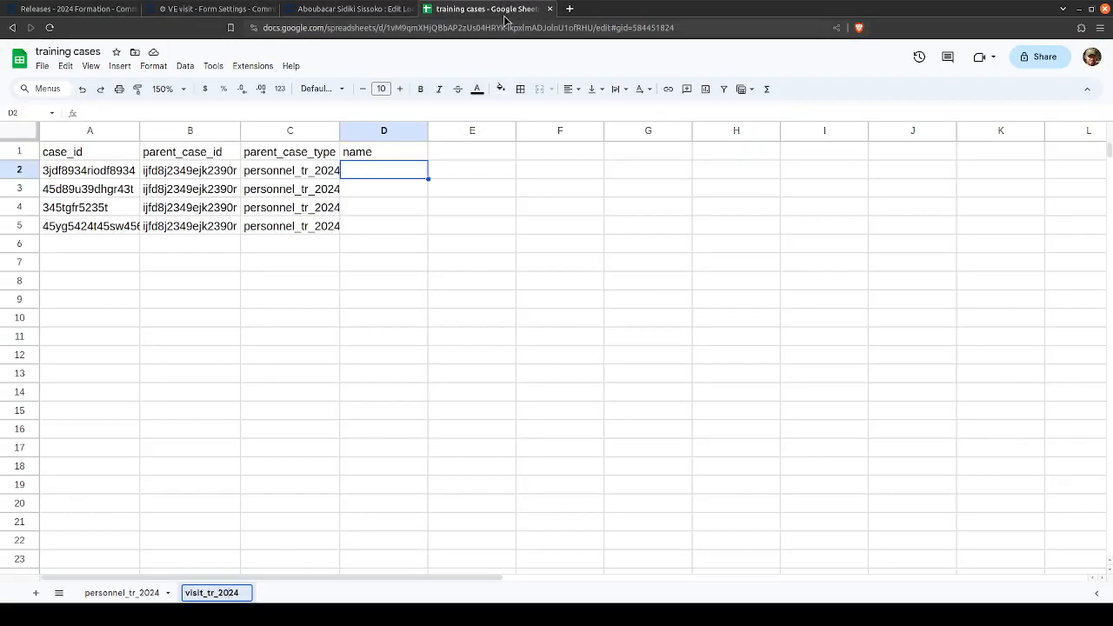
click(148, 592)
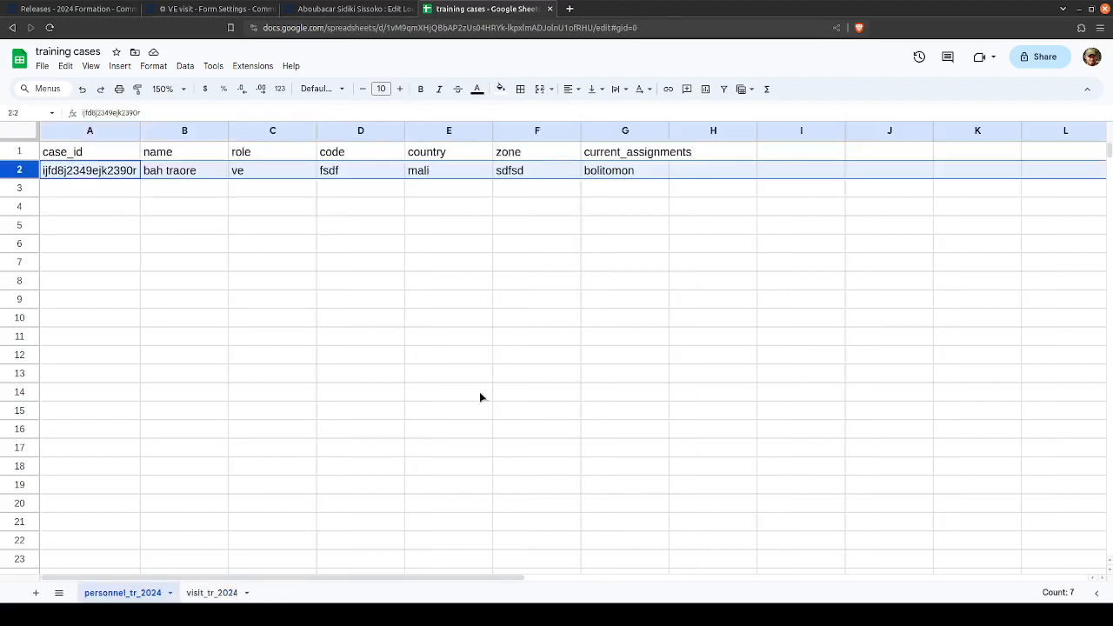
click(708, 153)
key(ctrl+v)
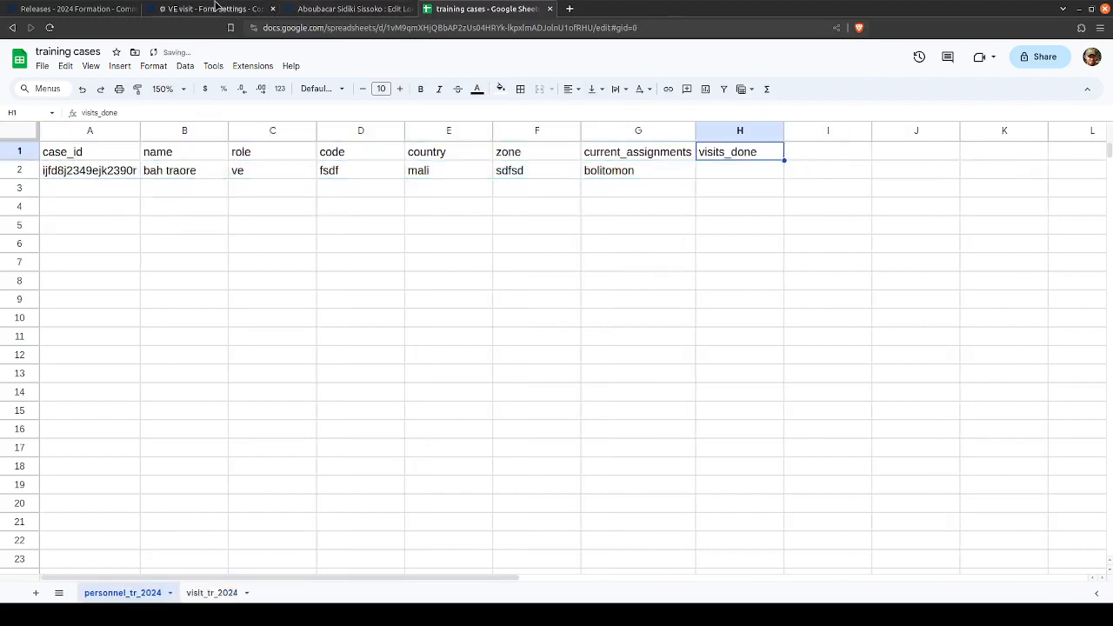
- Copy the average_score case property name from the VE visit form in CommCare HQ into I1 of the personnel_tr_2024 sheet
click(213, 9)
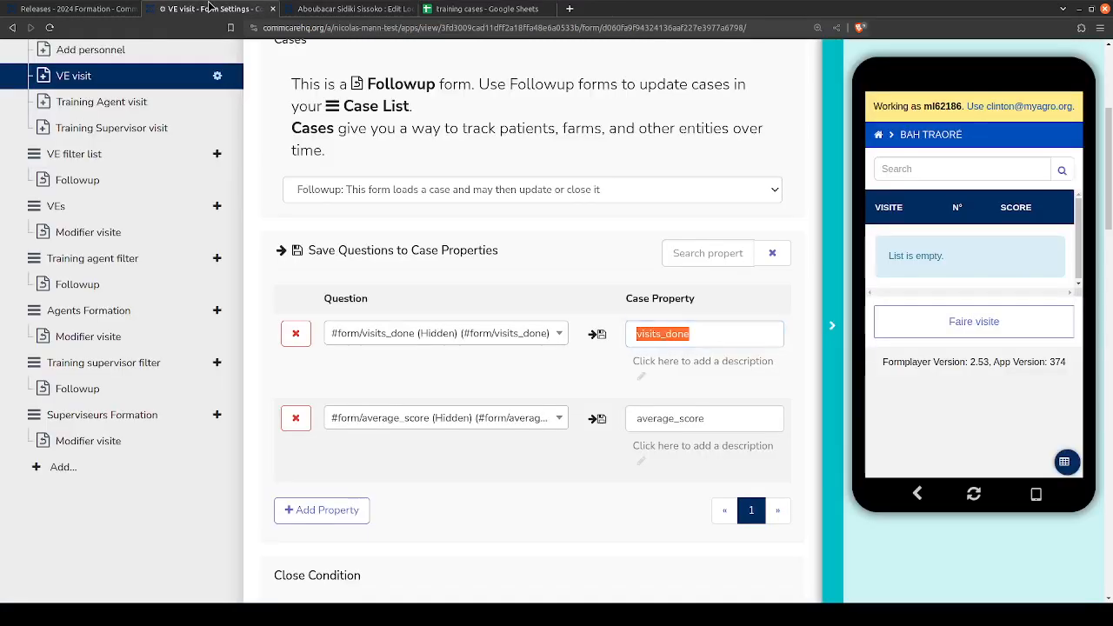
click(657, 420)
double_click(657, 420)
key(ctrl+c)
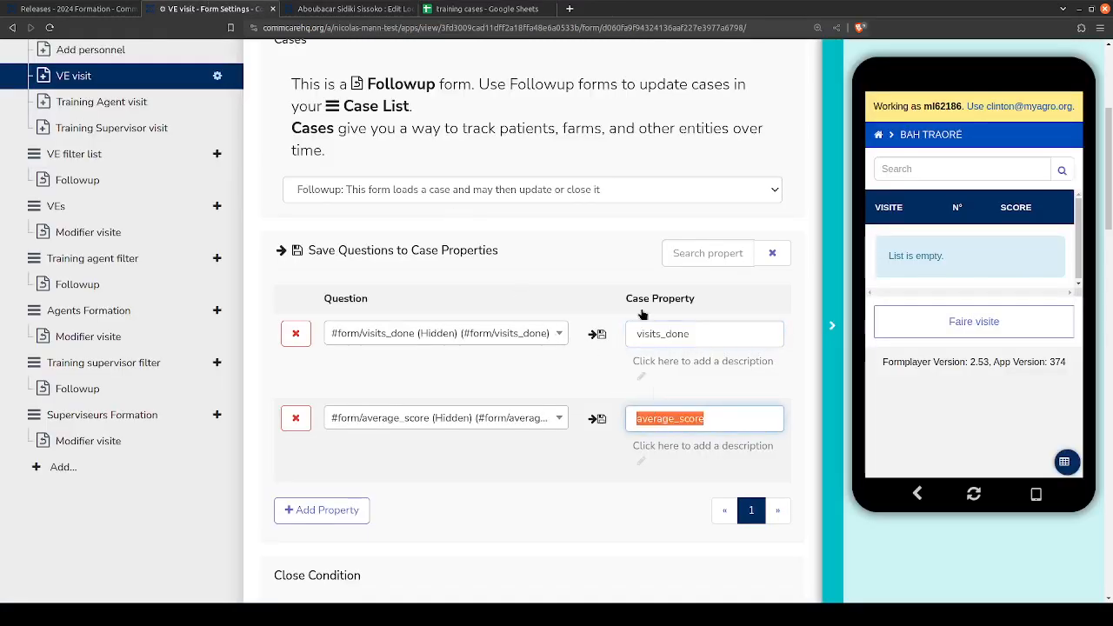
click(487, 8)
click(807, 159)
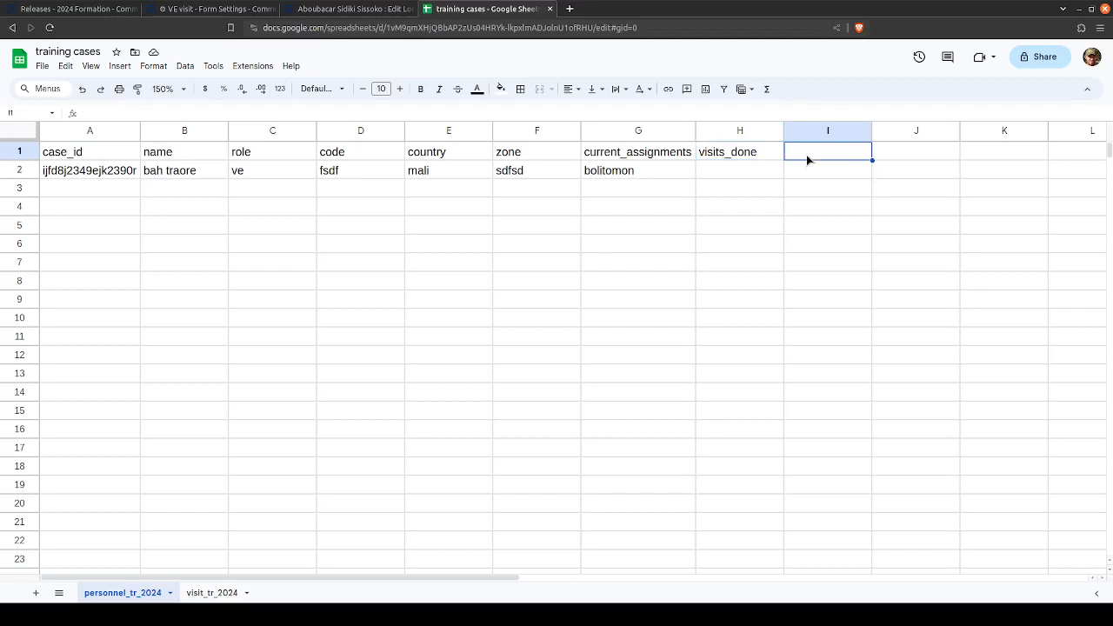
key(ctrl+v)
click(714, 155)
click(868, 155)
click(754, 153)
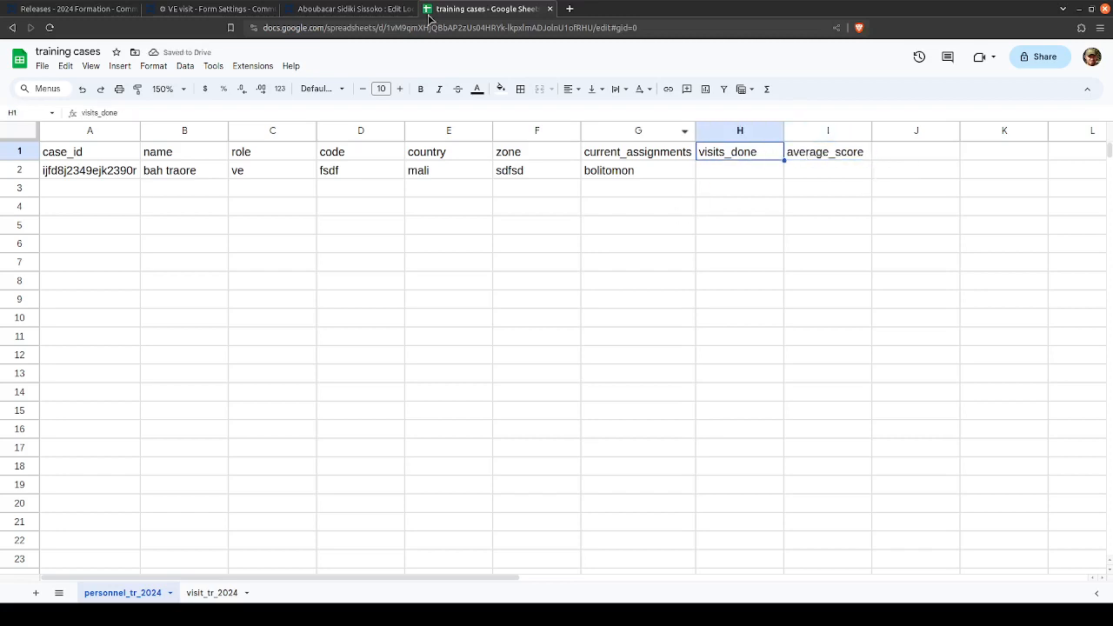
- Switch to CommCare HQ, open the VE visit form for editing and show the visits_done hidden value's settings
click(213, 9)
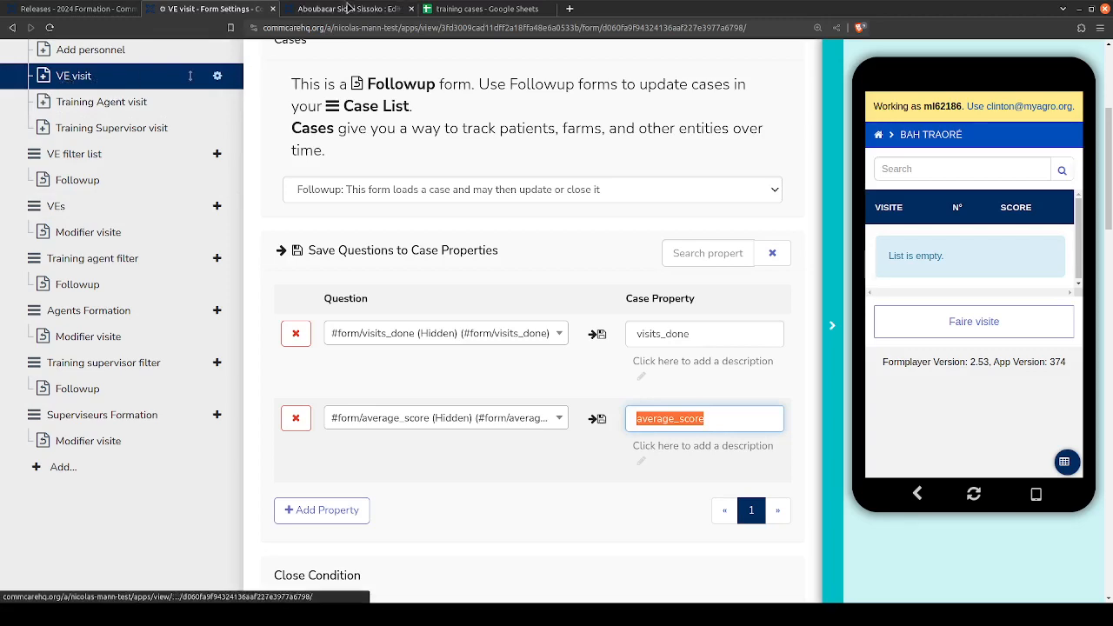
scroll(237, 142, up, 2)
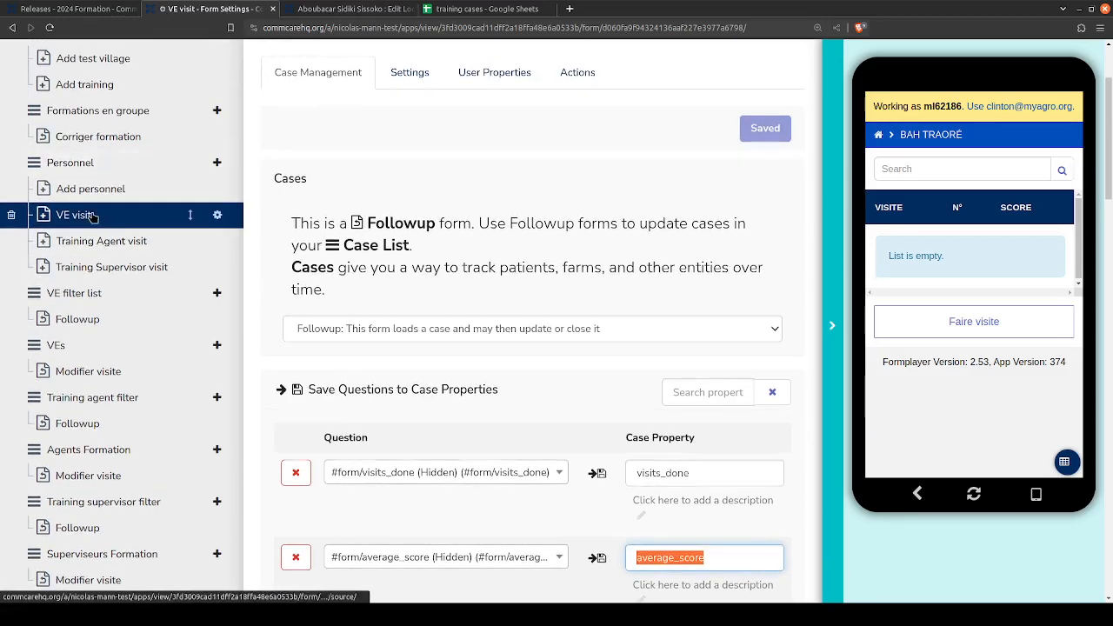
key(ctrl+Page_Up)
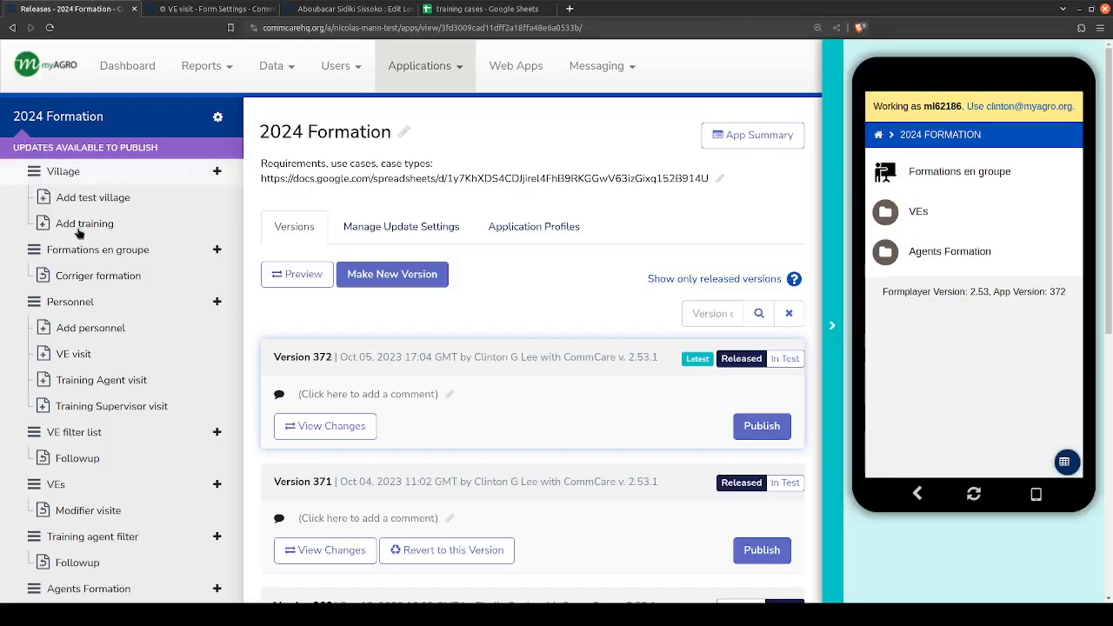
click(81, 353)
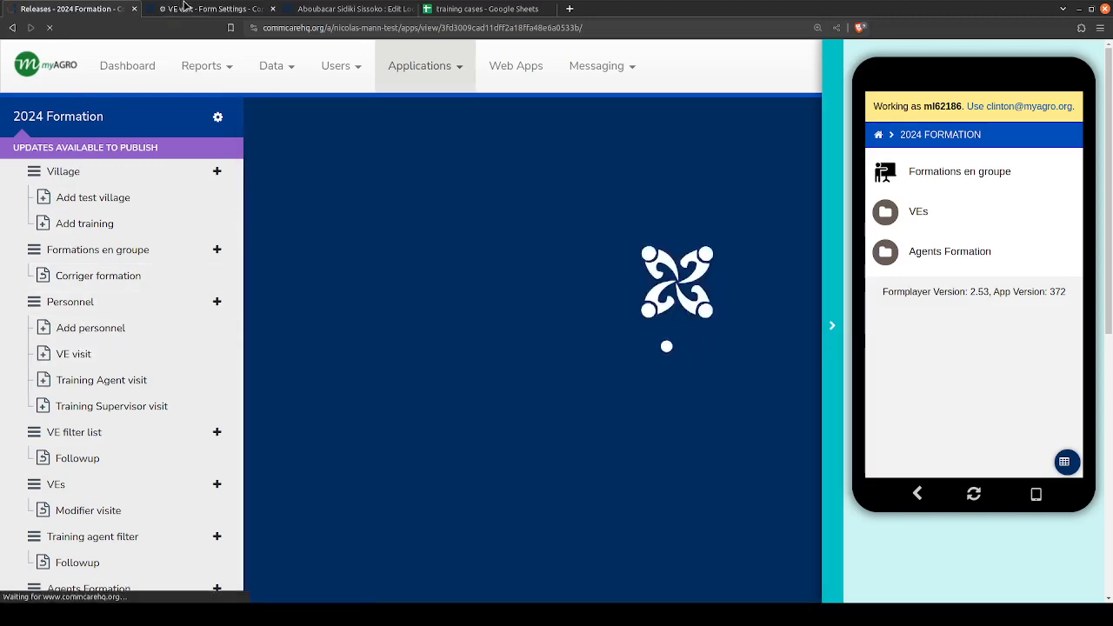
click(185, 11)
click(51, 10)
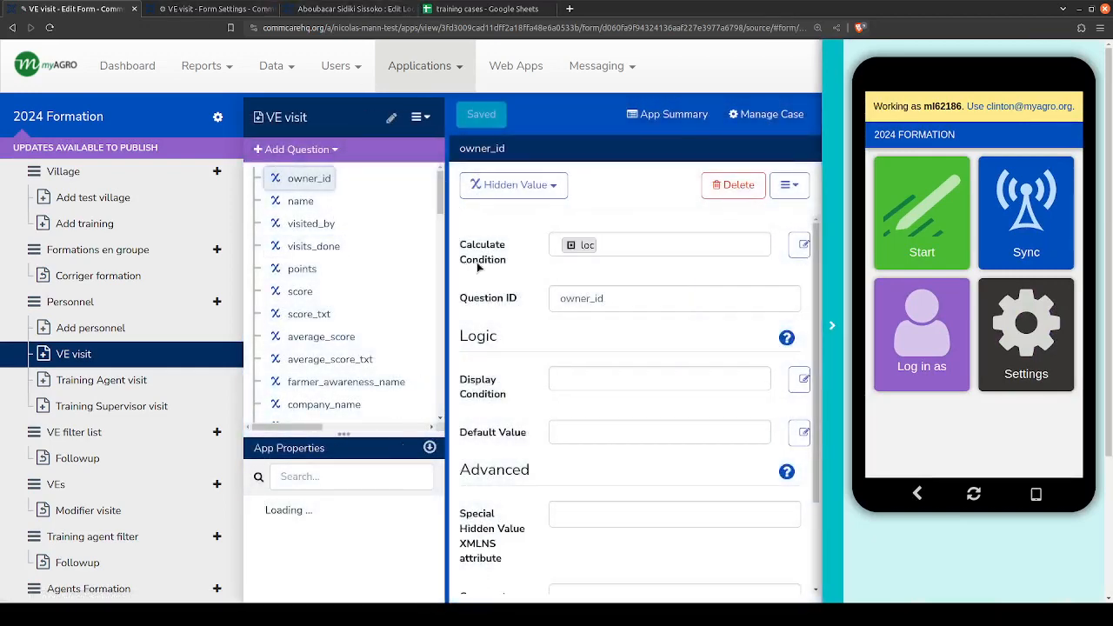
scroll(391, 263, down, 10)
scroll(374, 259, up, 4)
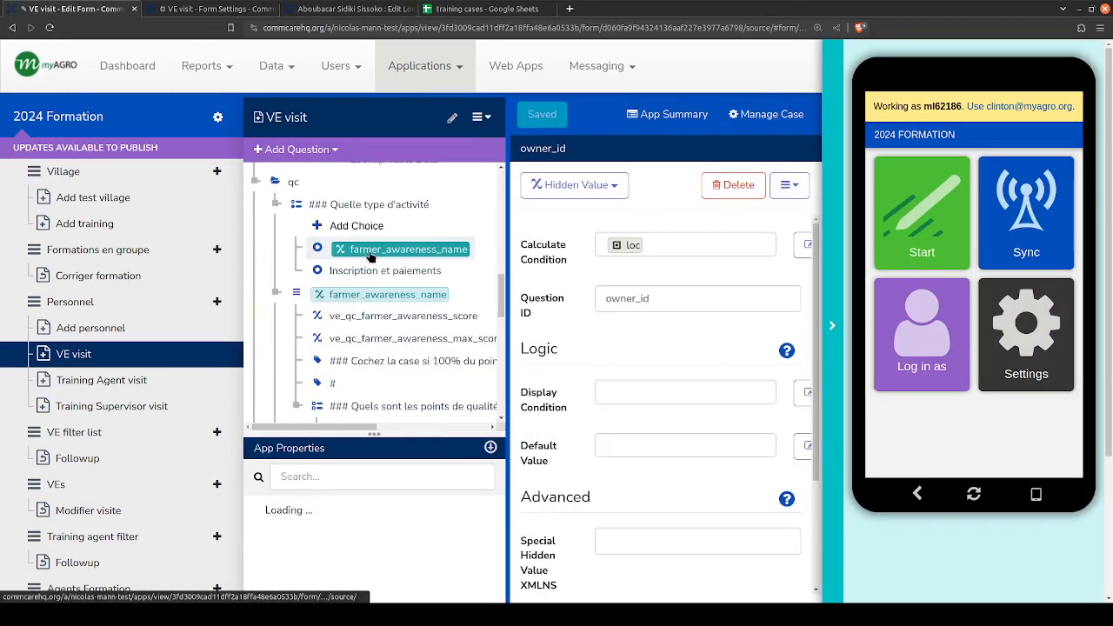
scroll(370, 257, up, 10)
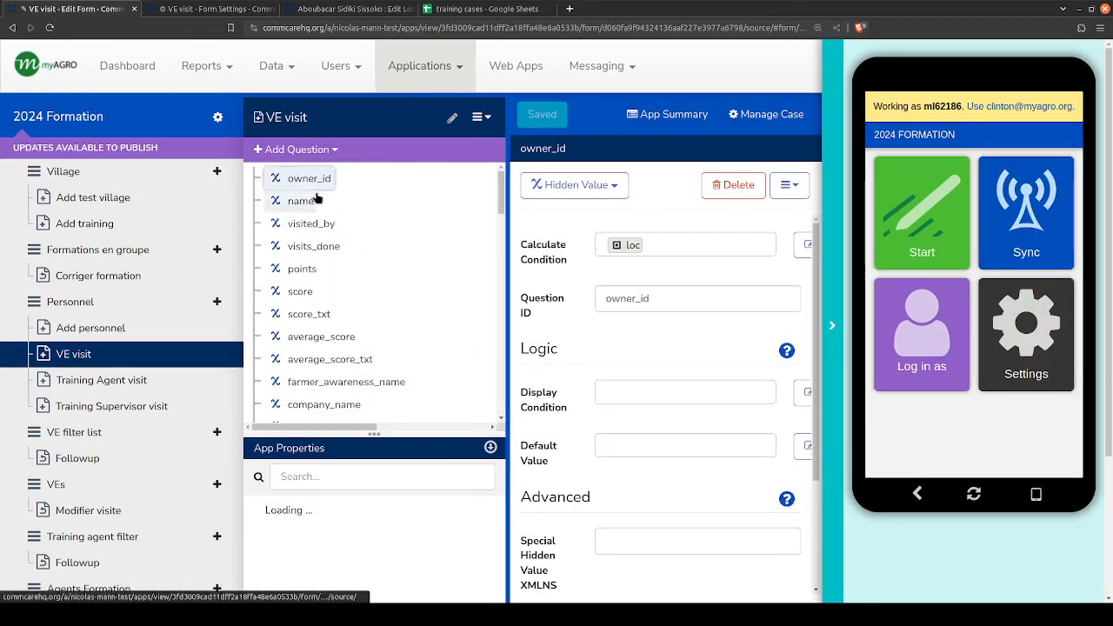
click(300, 249)
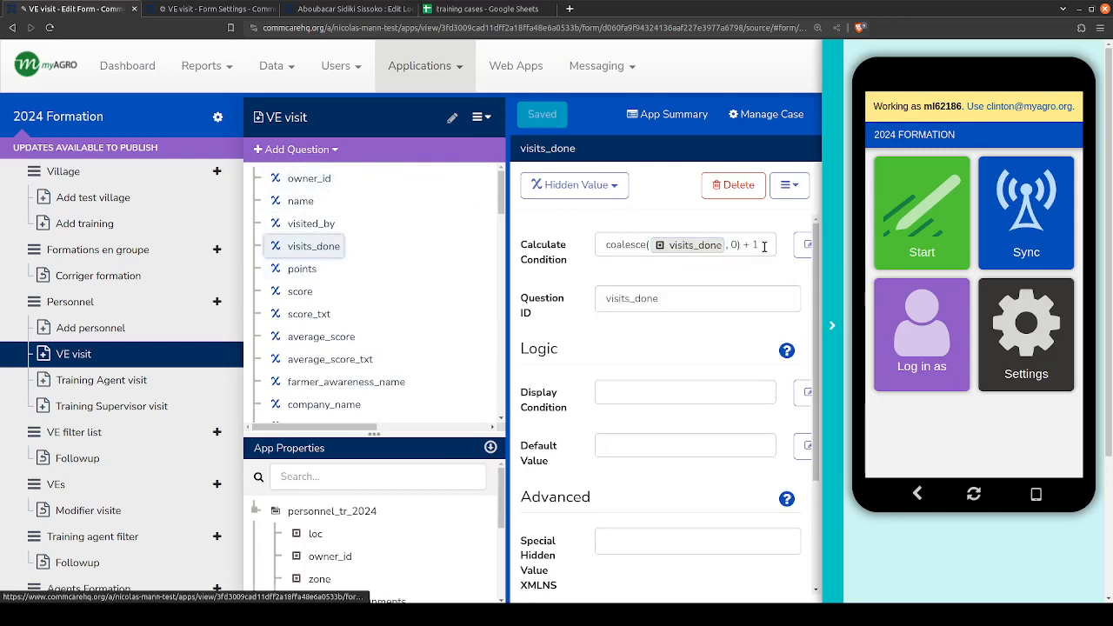
- Examine the visits_done calculate condition, focusing on its coalesce function and the whole expression
drag(764, 246, 591, 251)
click(593, 246)
click(645, 244)
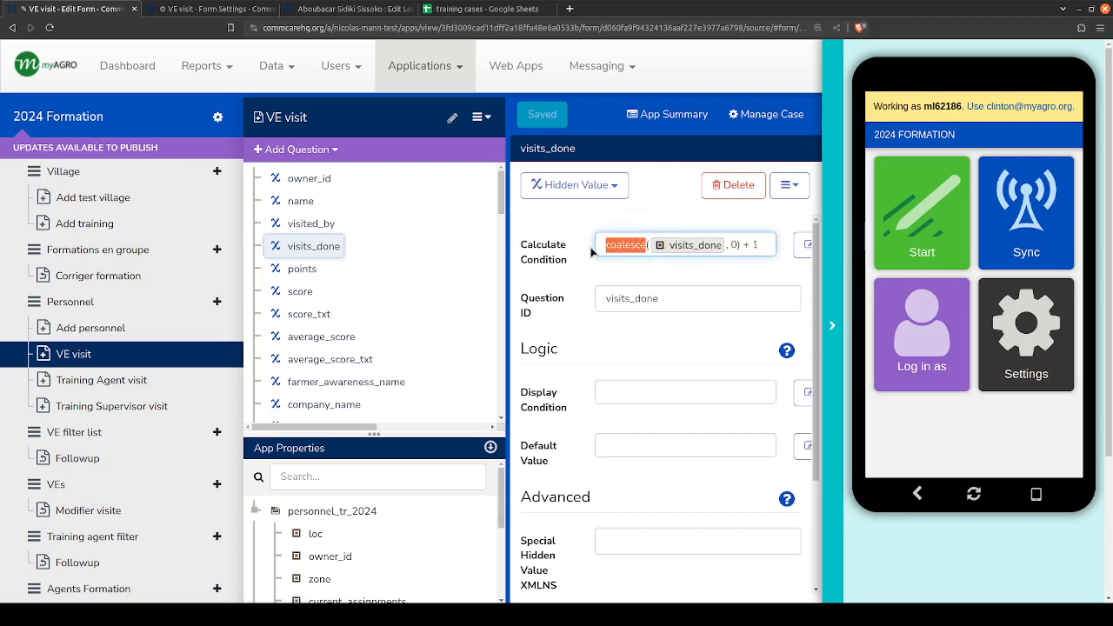
click(602, 244)
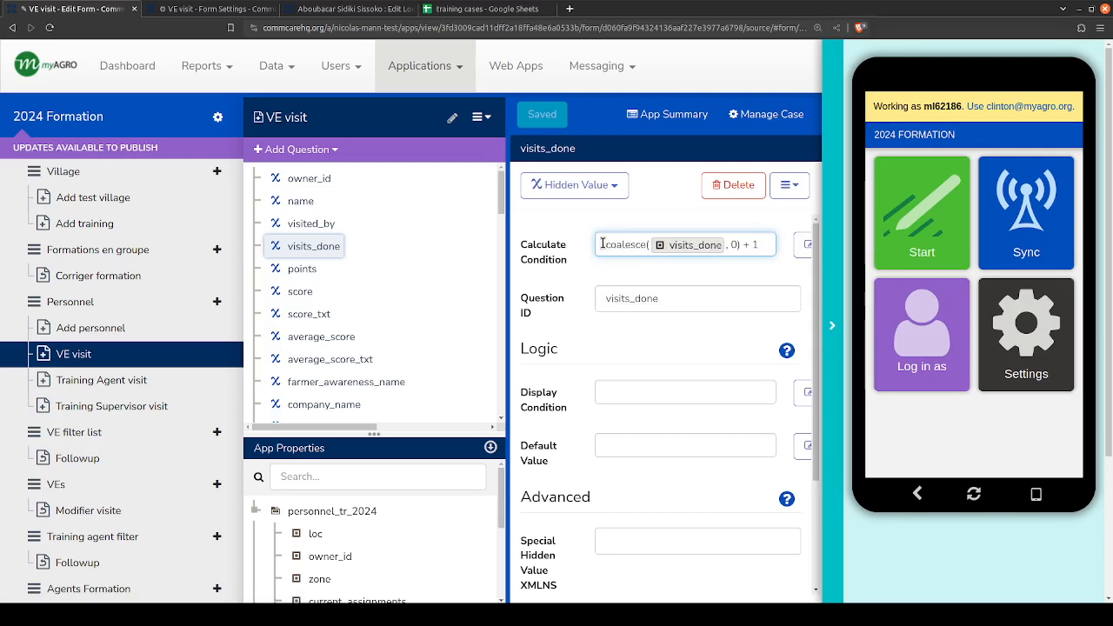
mouse_move(609, 244)
mouse_down()
mouse_move(745, 242)
mouse_move(598, 245)
mouse_up()
click(753, 245)
click(600, 244)
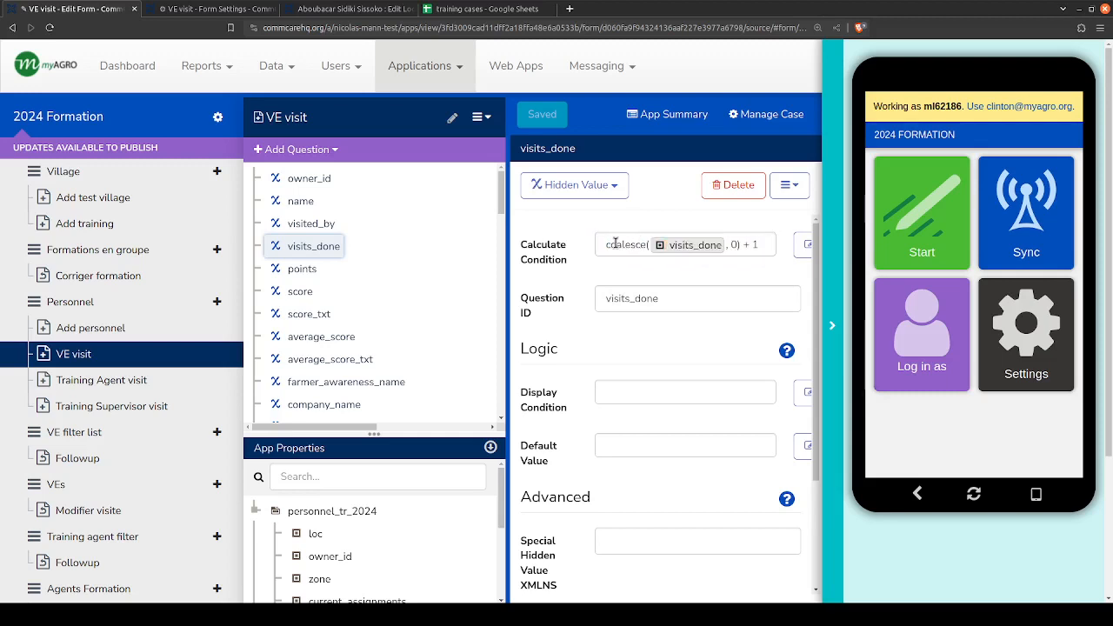
click(637, 245)
double_click(631, 244)
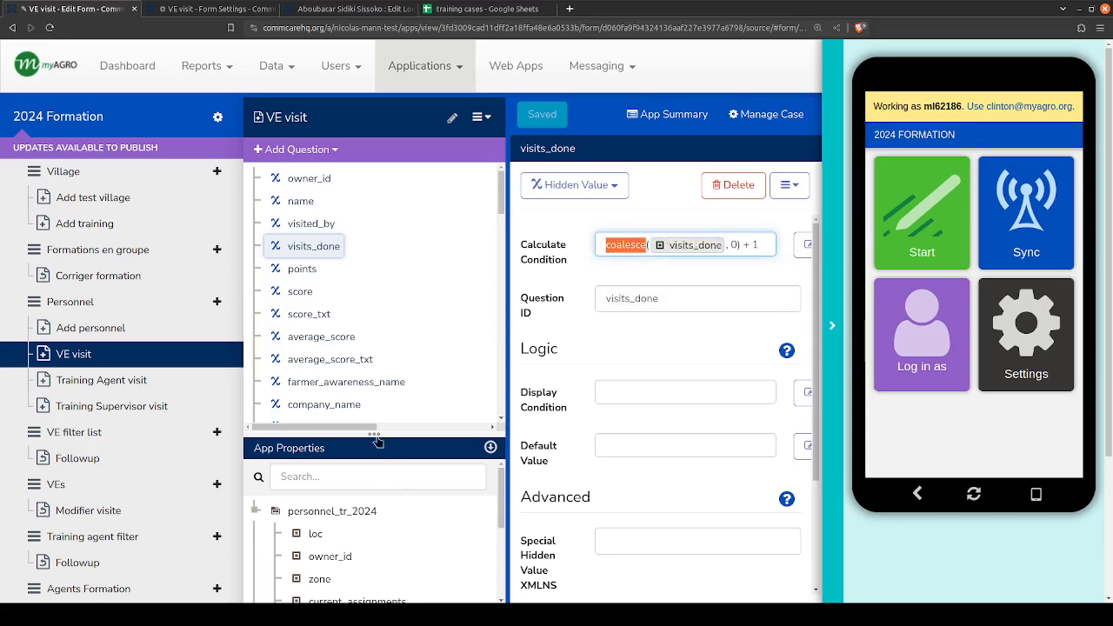
- Examine the case and user properties available to the VE visit form under personnel_tr_2024 and user
drag(376, 434, 376, 313)
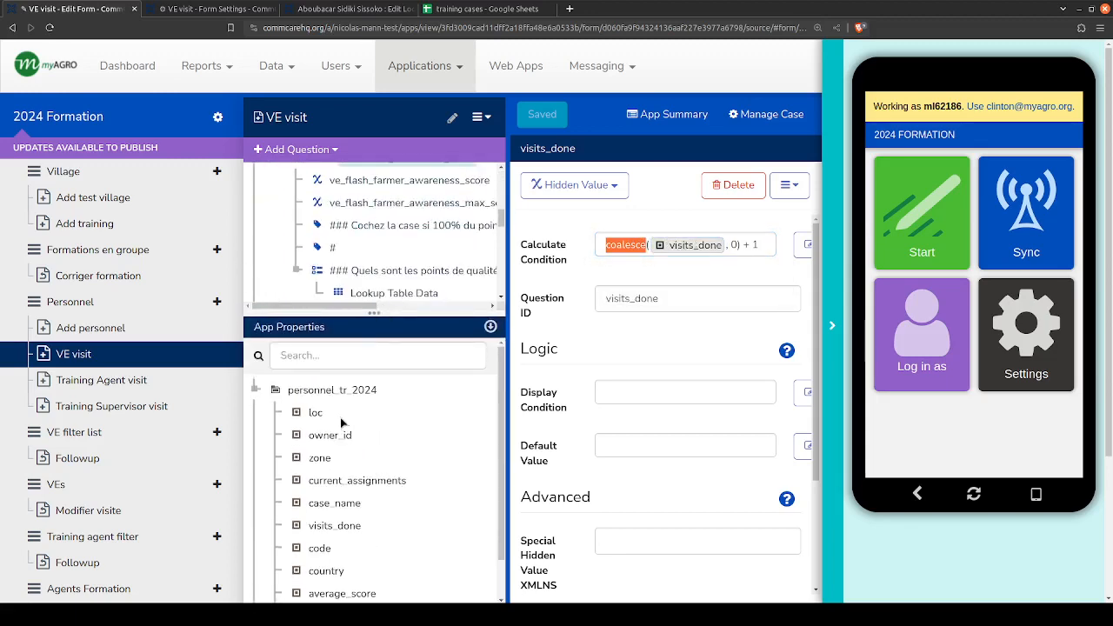
click(255, 390)
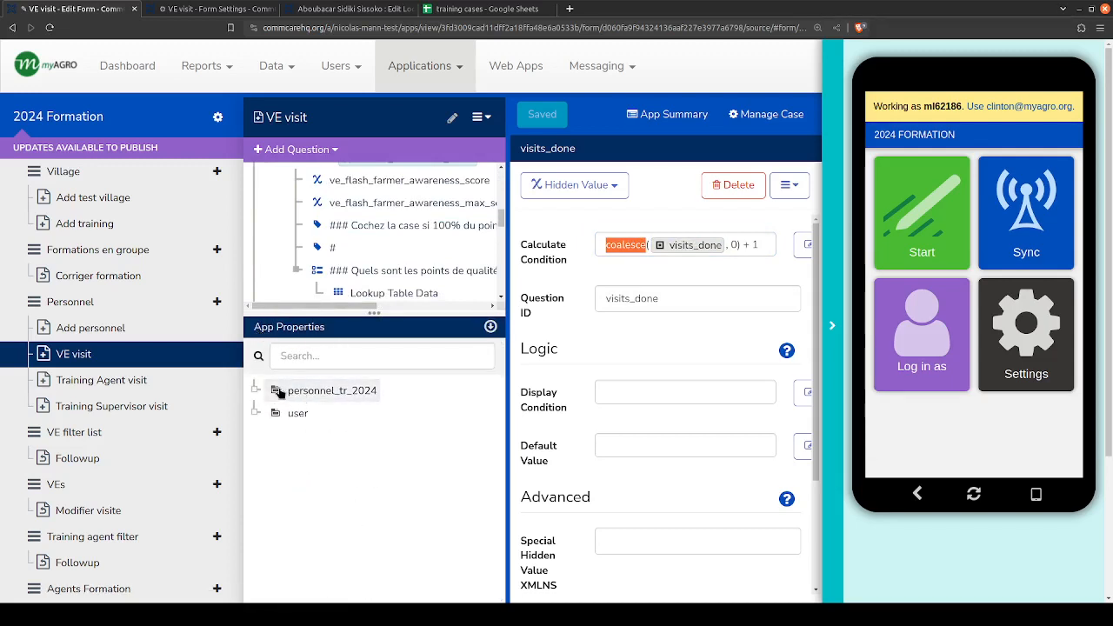
drag(362, 314, 361, 398)
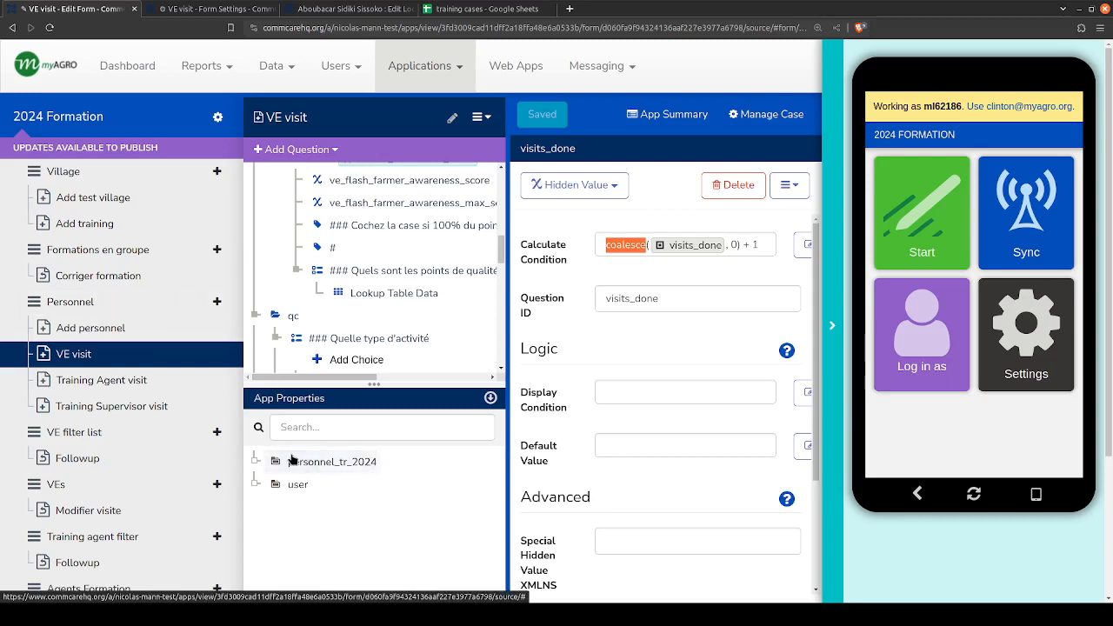
drag(366, 384, 365, 373)
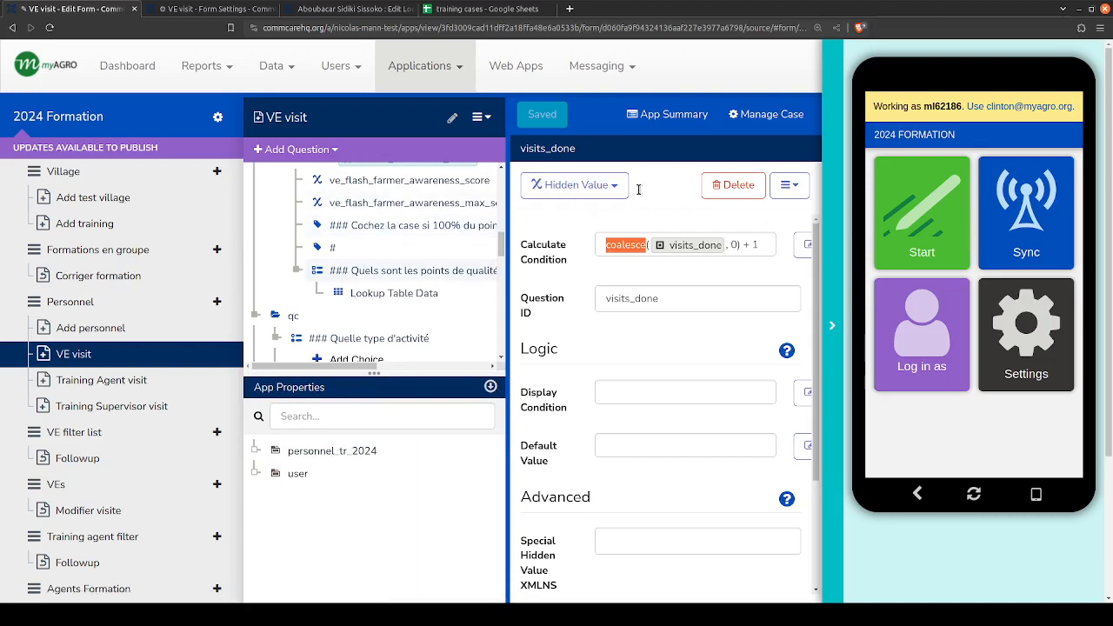
click(254, 450)
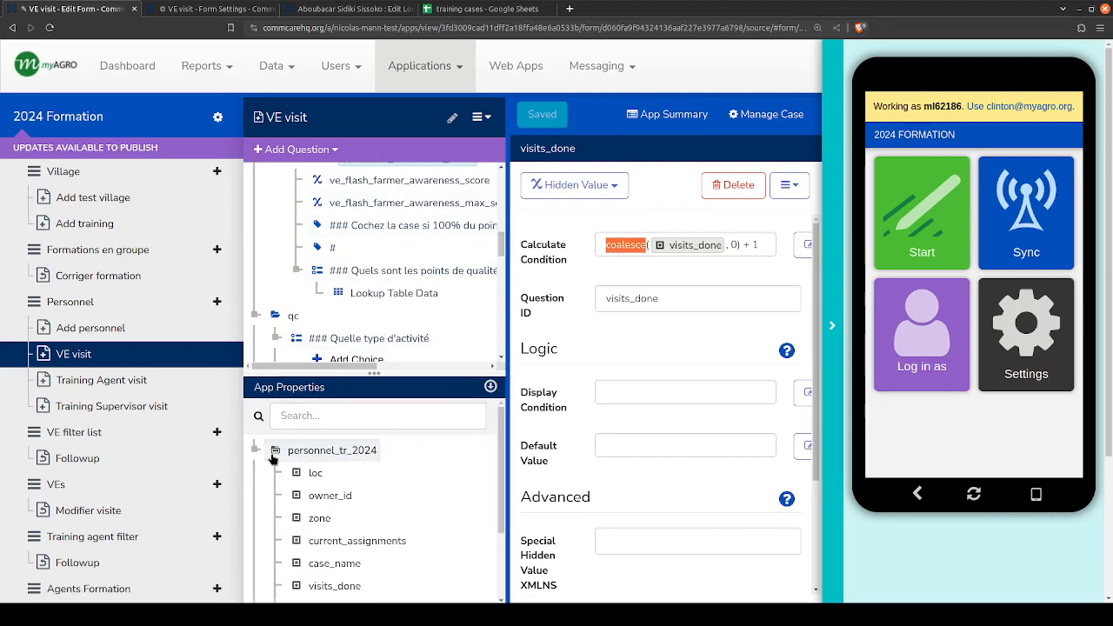
click(254, 450)
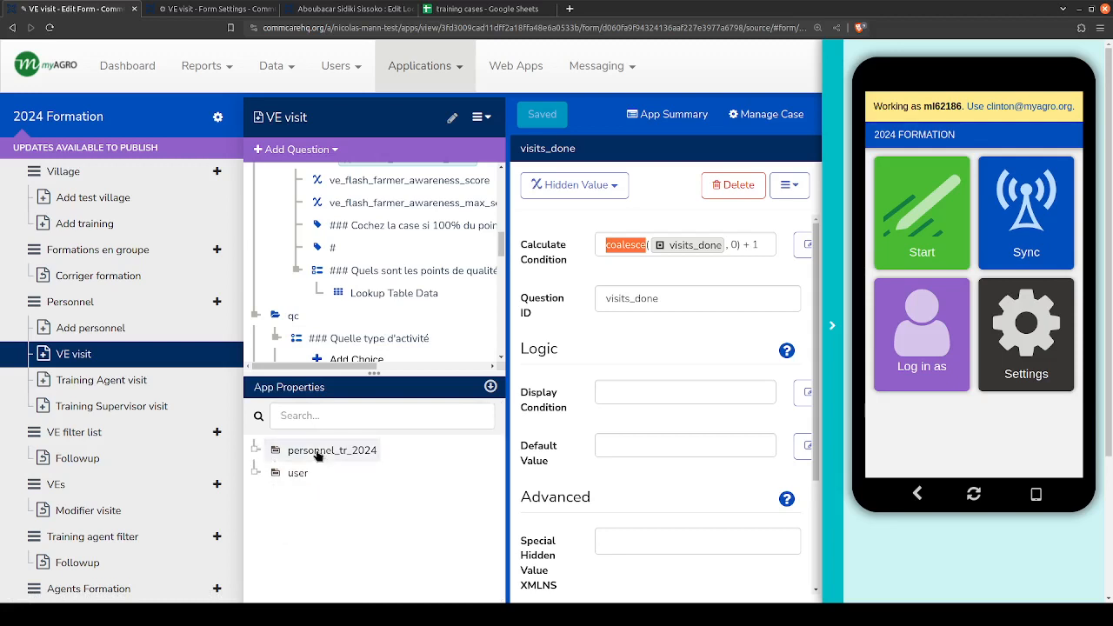
click(275, 475)
scroll(243, 484, down, 3)
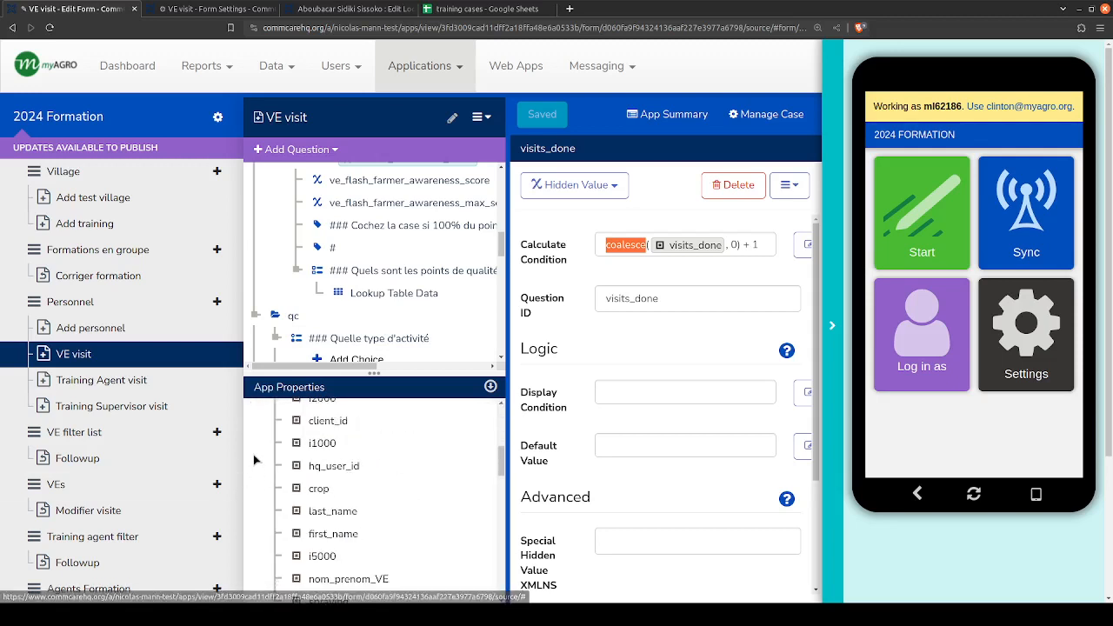
scroll(256, 461, up, 5)
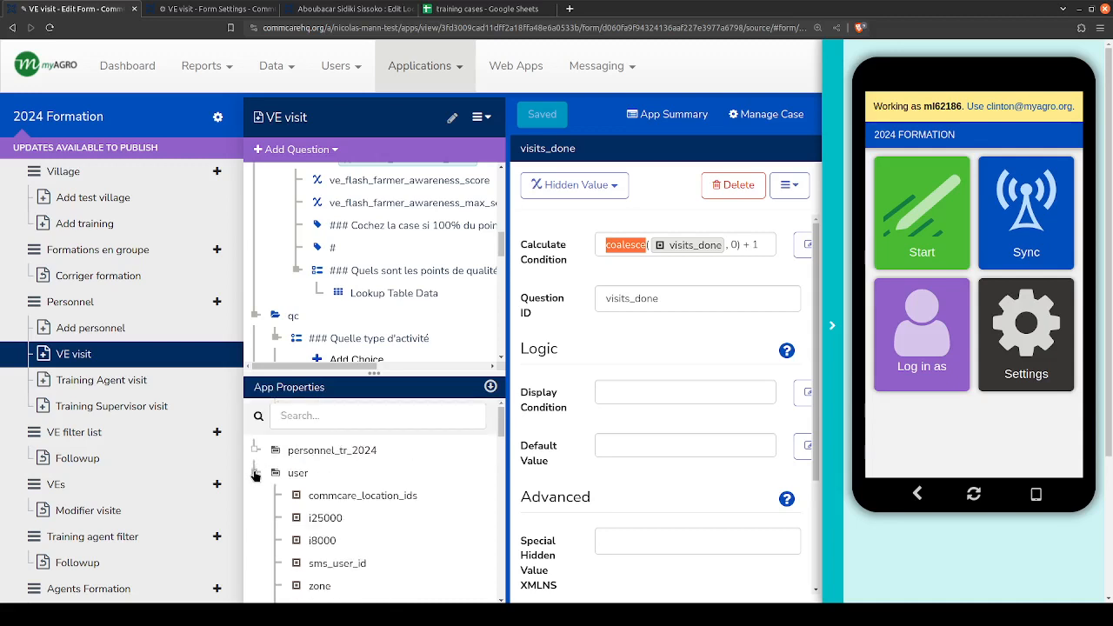
click(254, 473)
click(255, 451)
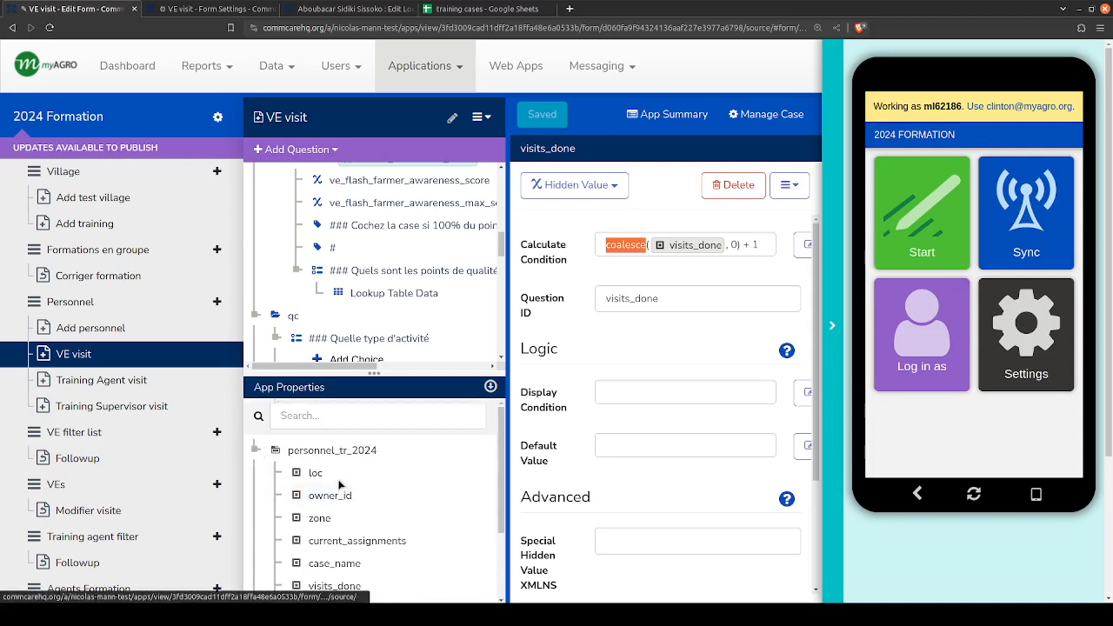
scroll(336, 546, down, 2)
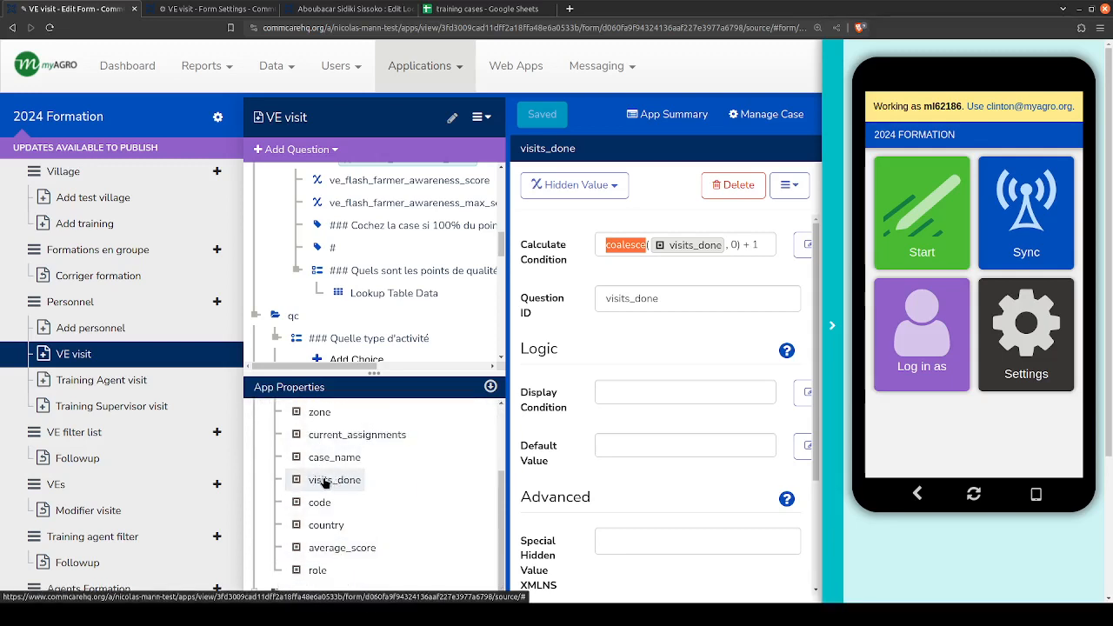
- Switch to the training cases Google Sheet and set the personnel record's visits_done value in H2 to 2
click(484, 8)
click(205, 174)
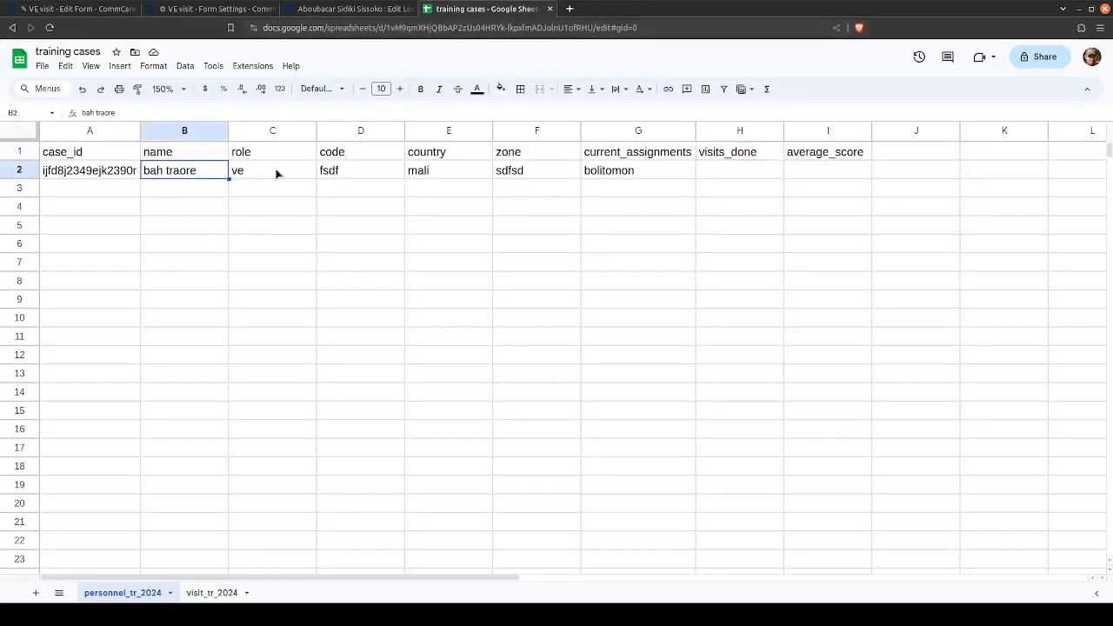
click(725, 179)
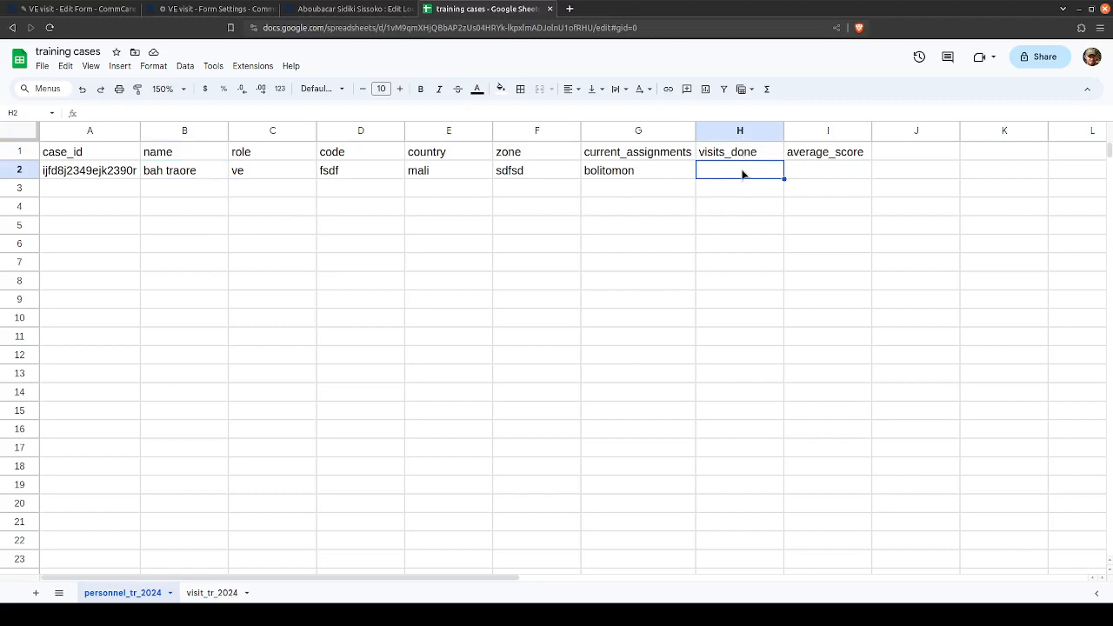
text(2)
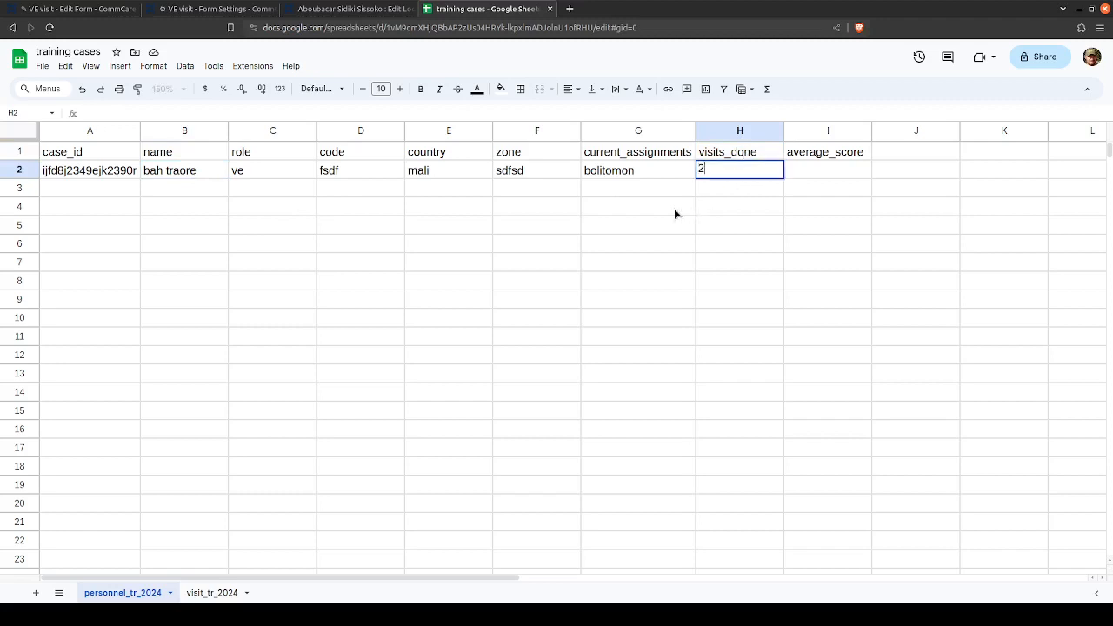
click(736, 204)
click(733, 175)
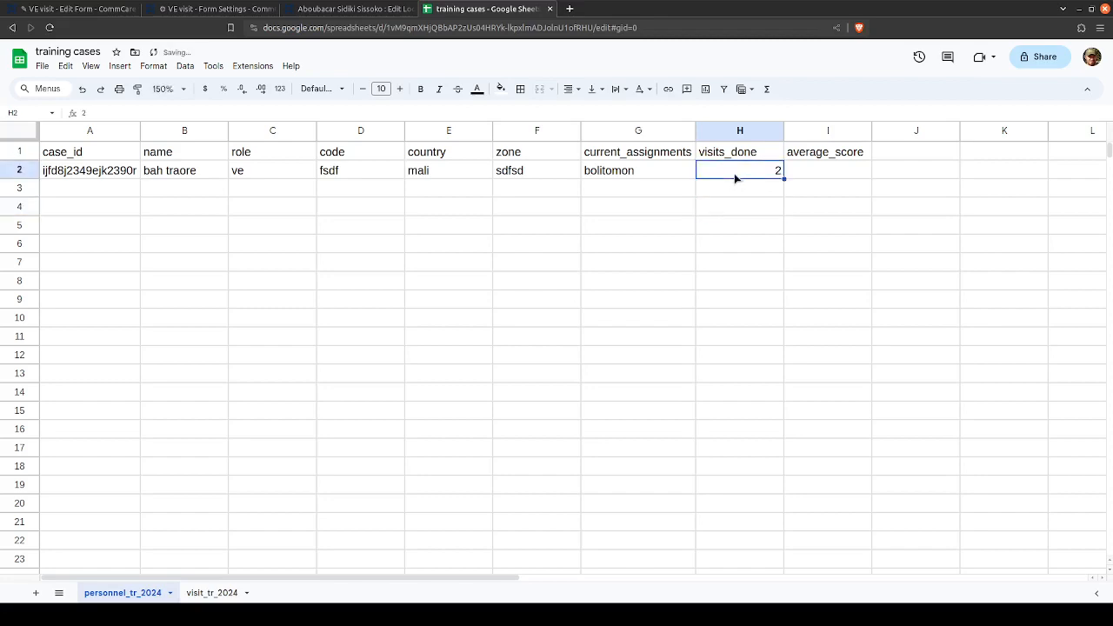
- Switch to the VE visit form editor and replace the coalesce expression in visits_done's calculate condition with 2, keeping the + 1
click(213, 9)
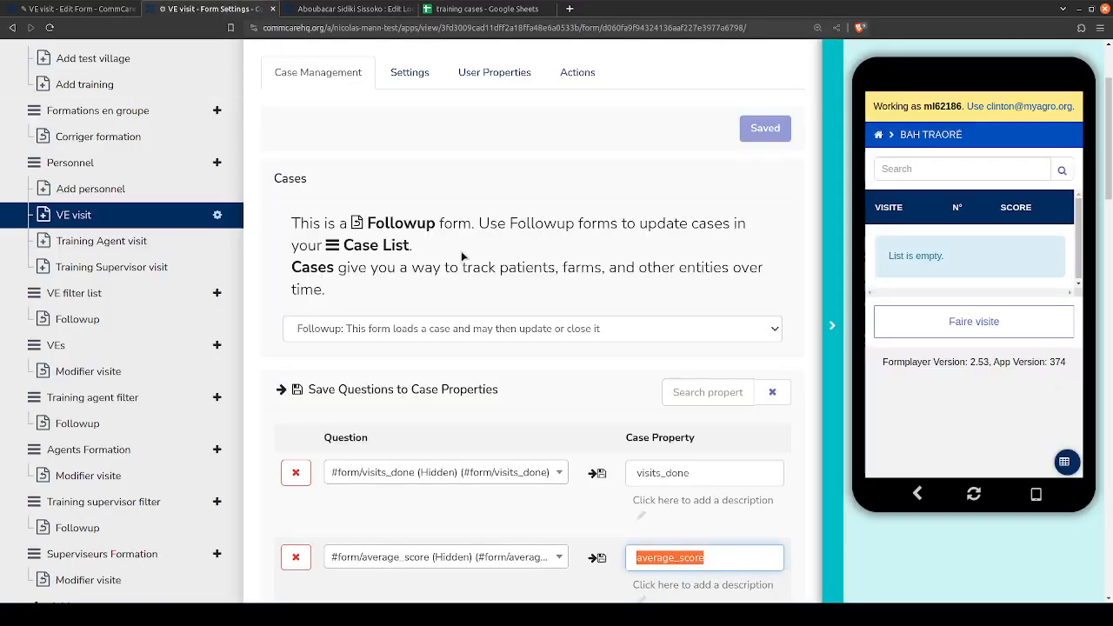
scroll(438, 173, up, 3)
click(64, 7)
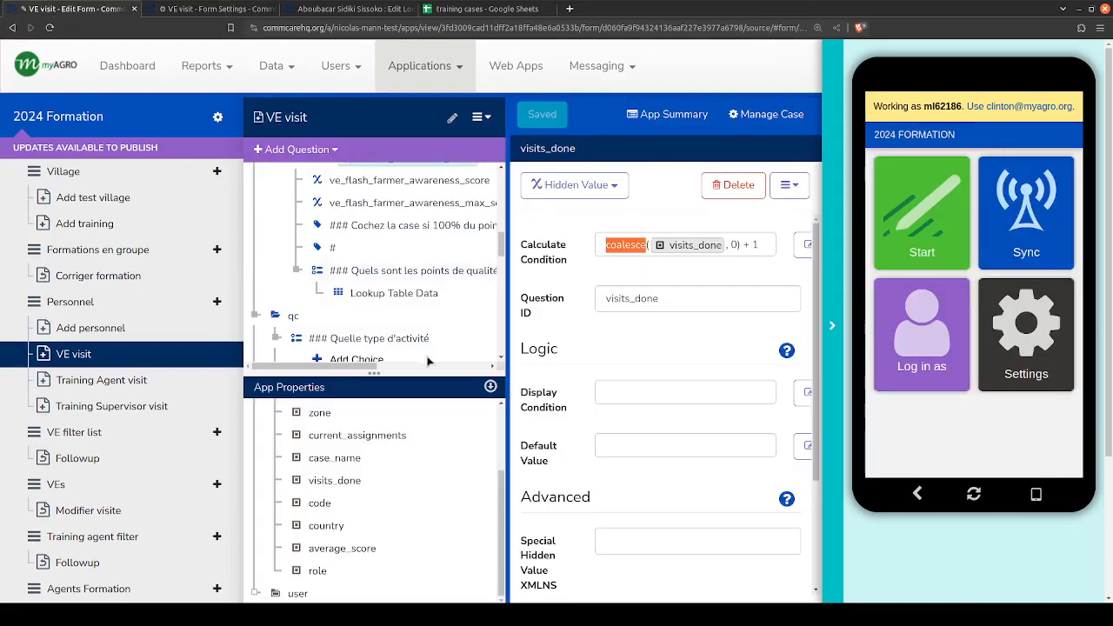
click(624, 242)
double_click(622, 247)
click(630, 245)
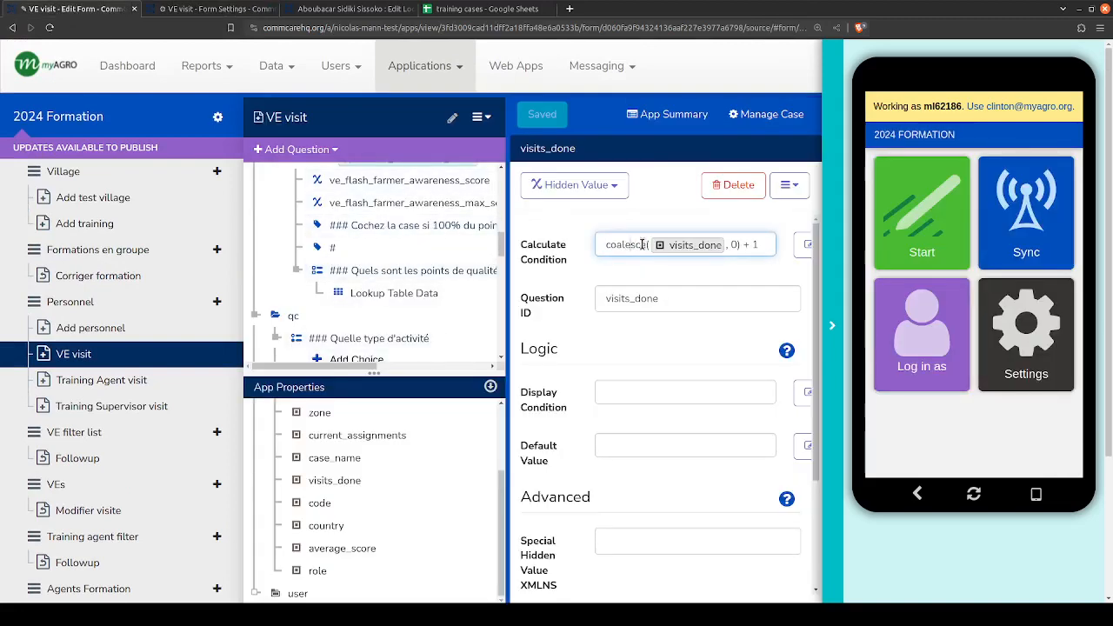
mouse_move(689, 246)
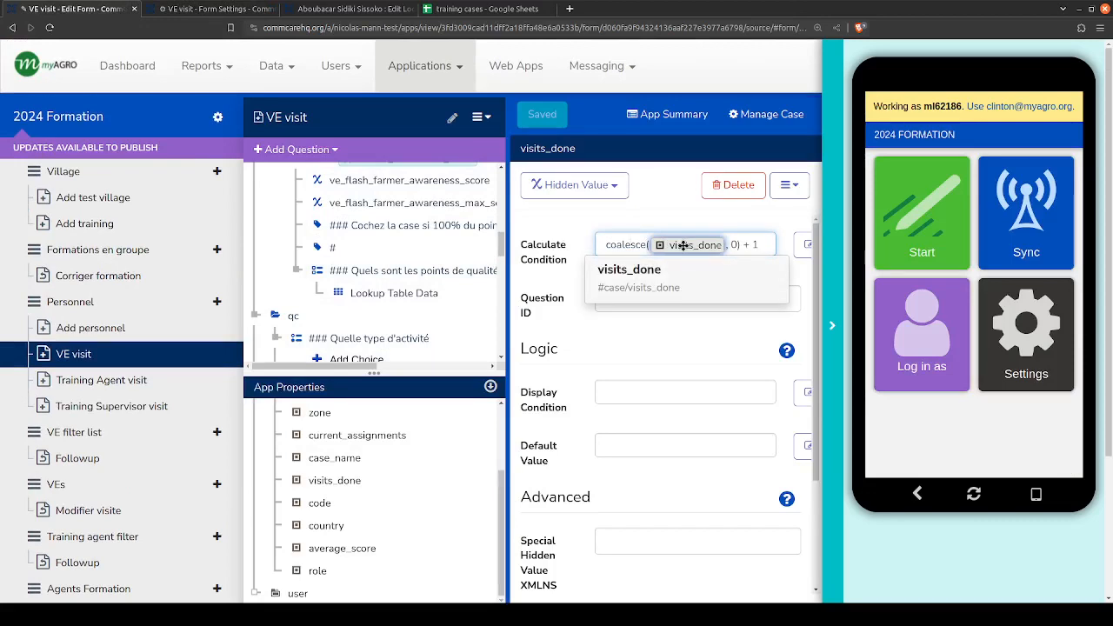
click(738, 244)
drag(738, 245, 587, 251)
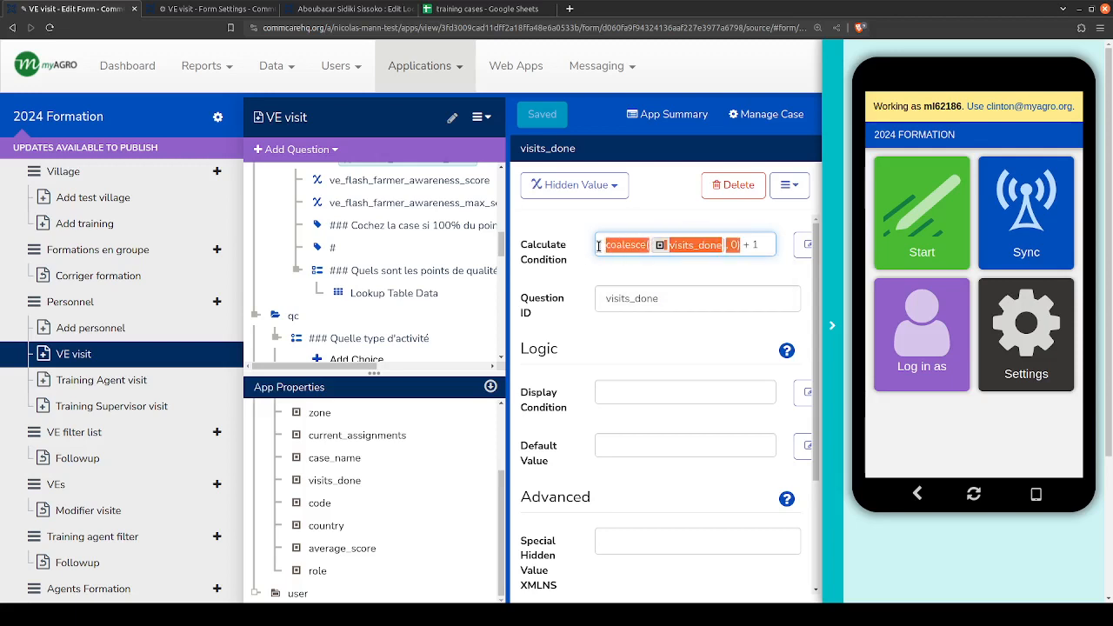
text(2)
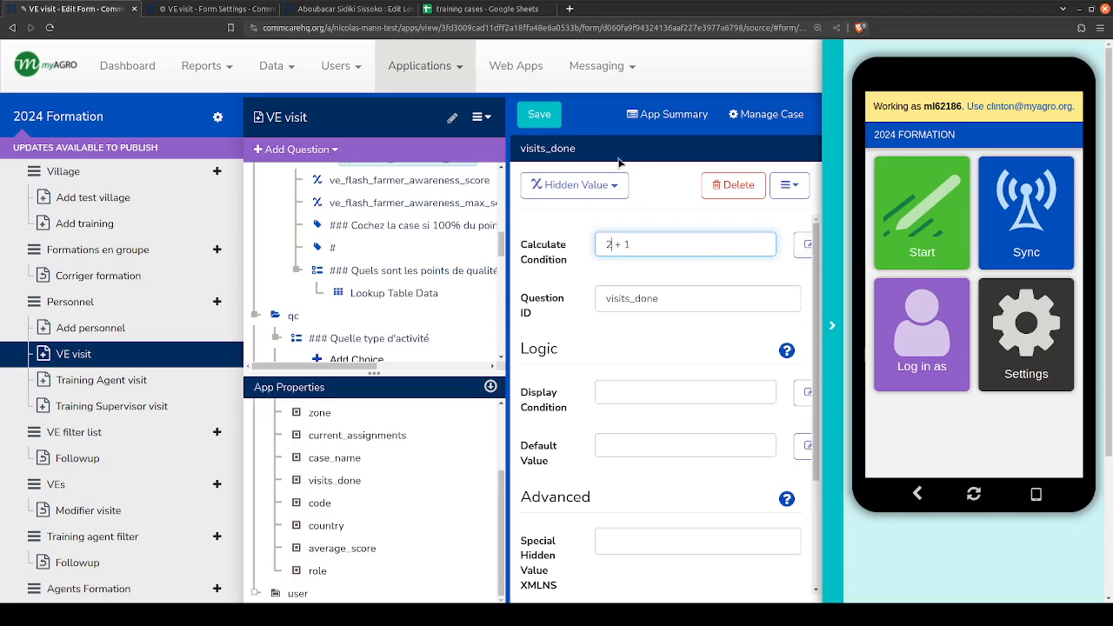
- Compare visits_done in the training cases sheet with the calculate condition and the hidden values in the VE visit form editor
click(474, 9)
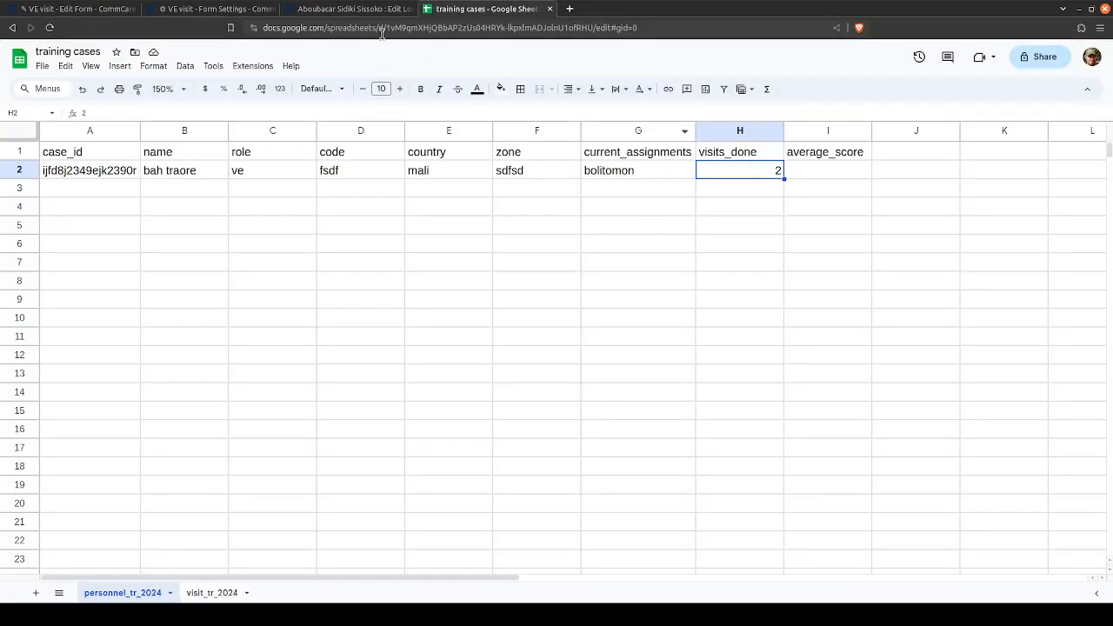
click(83, 9)
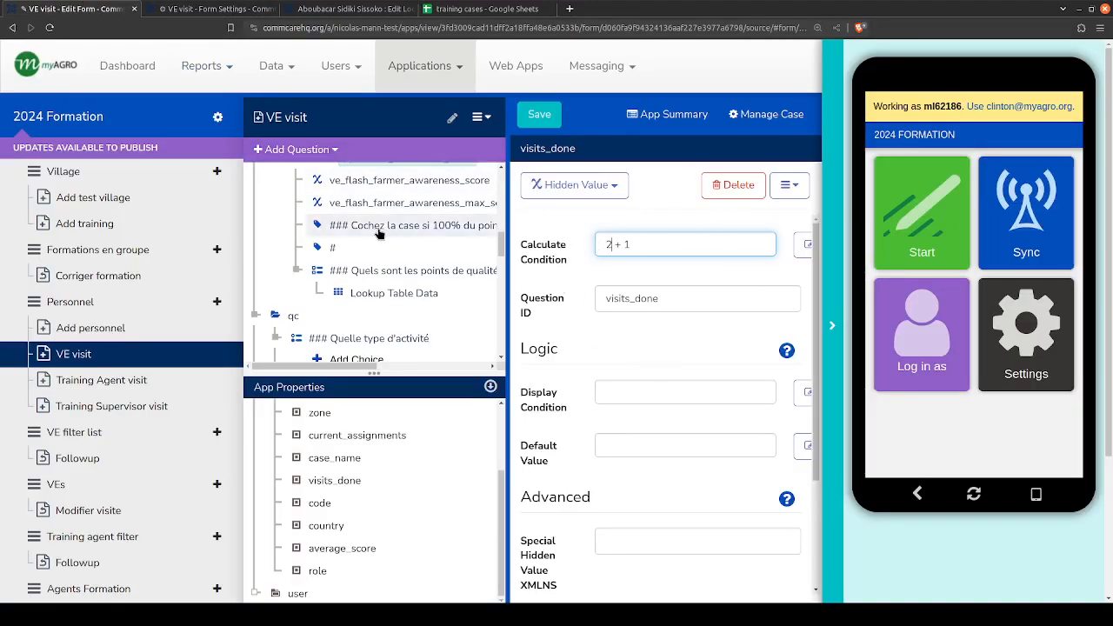
scroll(345, 261, up, 5)
scroll(343, 282, up, 3)
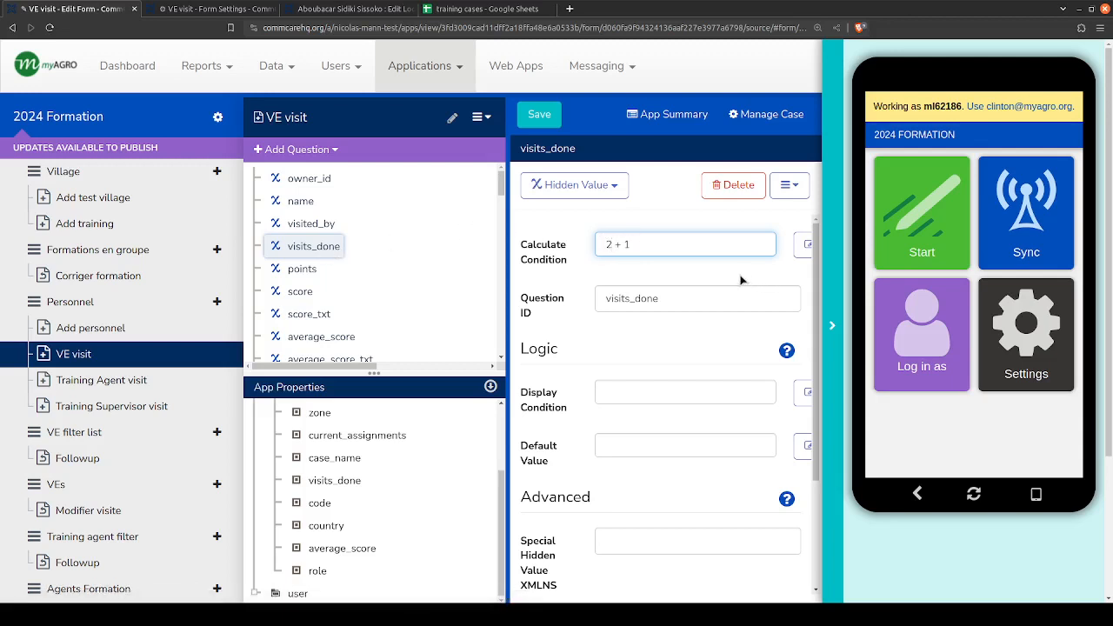
- Undo the replacement in visits_done's calculate condition and inspect the case property referenced inside coalesce
key(ctrl+z)
click(698, 248)
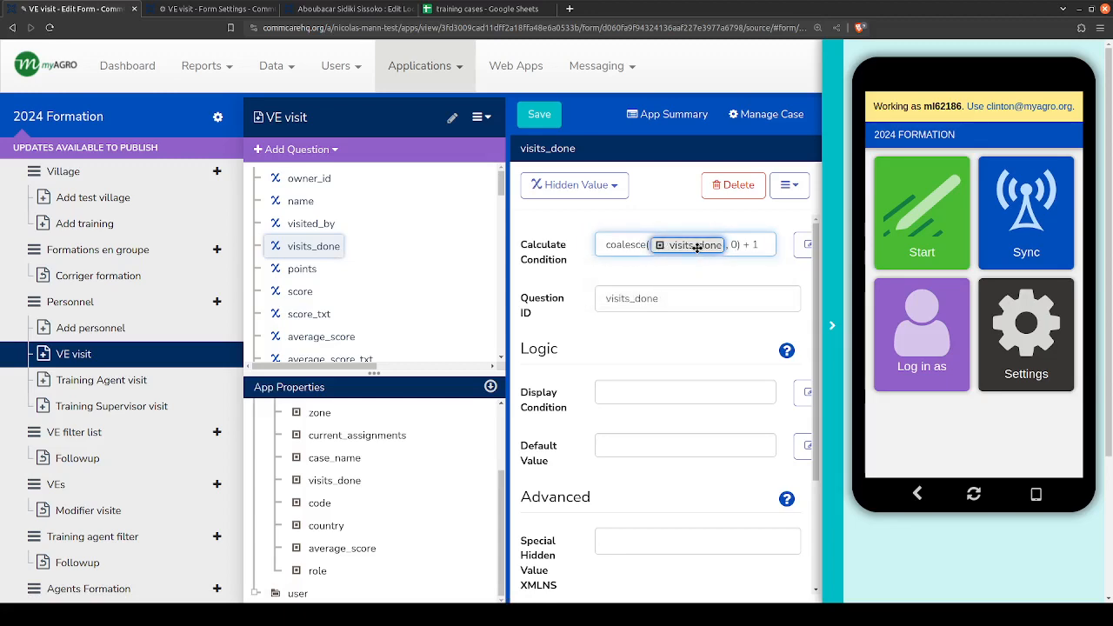
mouse_move(697, 248)
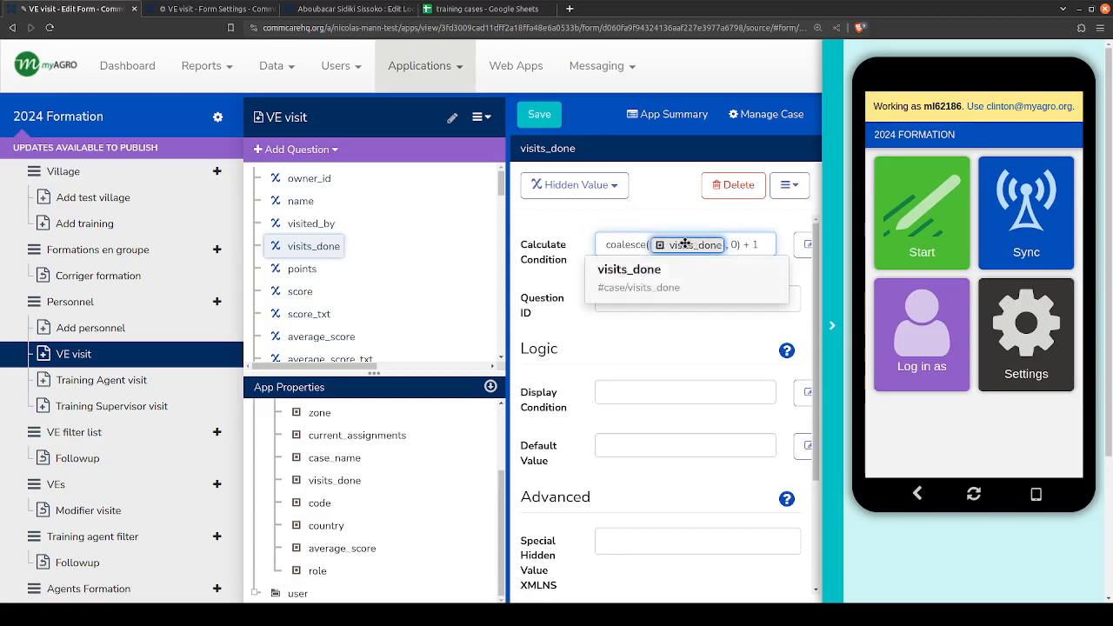
- Switch to the training cases Google Sheet and clear the personnel record's visits_done value in H2
click(487, 8)
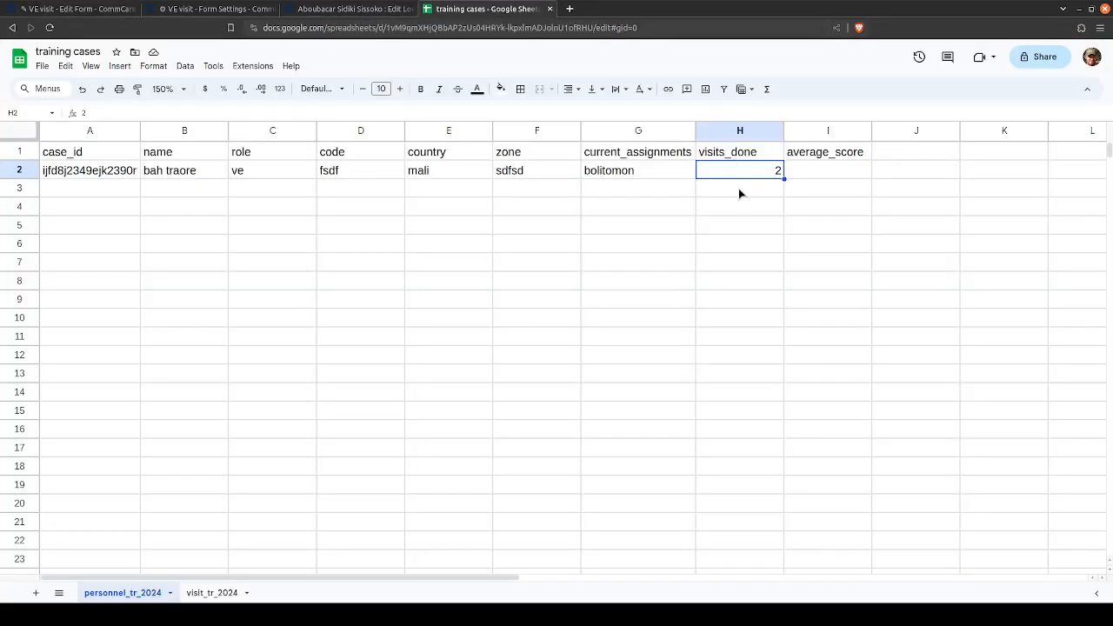
key(Delete)
click(736, 211)
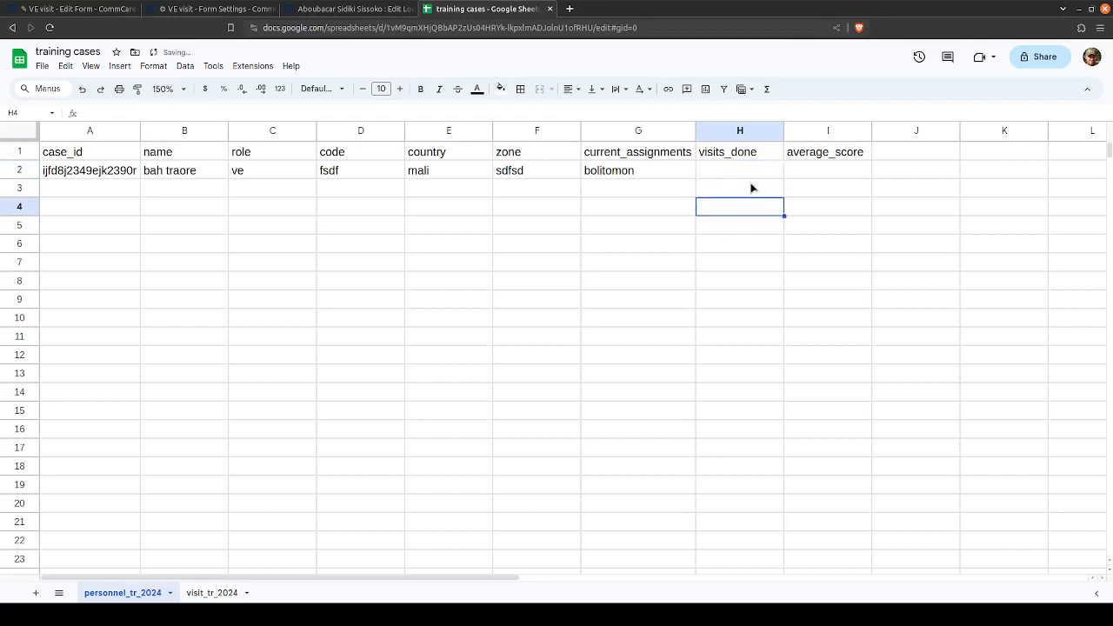
click(758, 172)
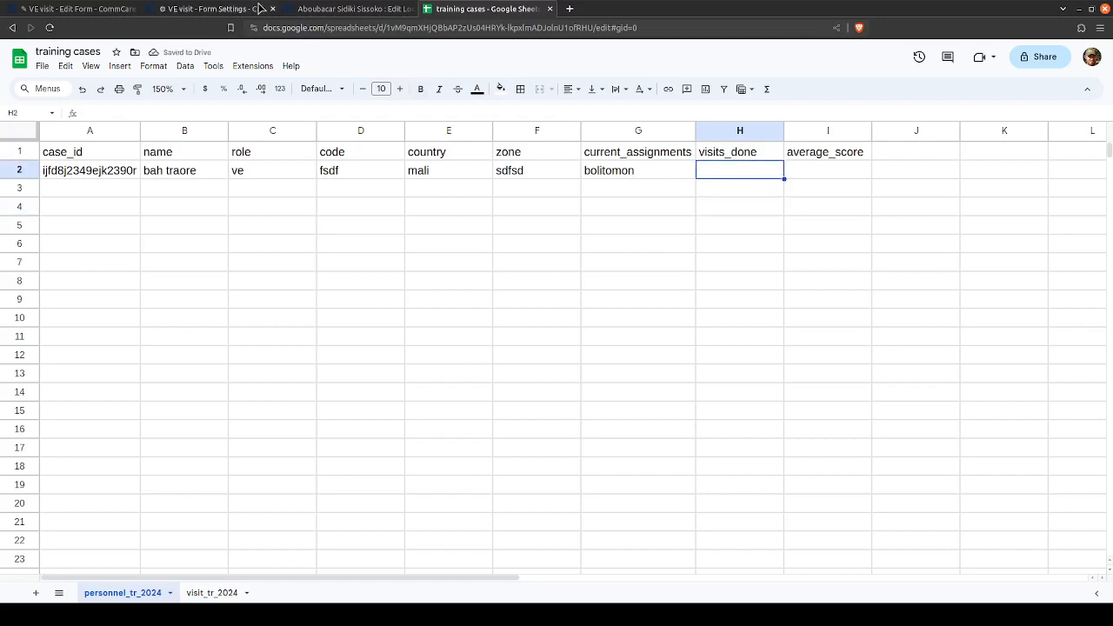
- Switch to the VE visit form editor and replace the coalesce expression in visits_done's calculate condition with 0, keeping the + 1
click(104, 9)
click(668, 244)
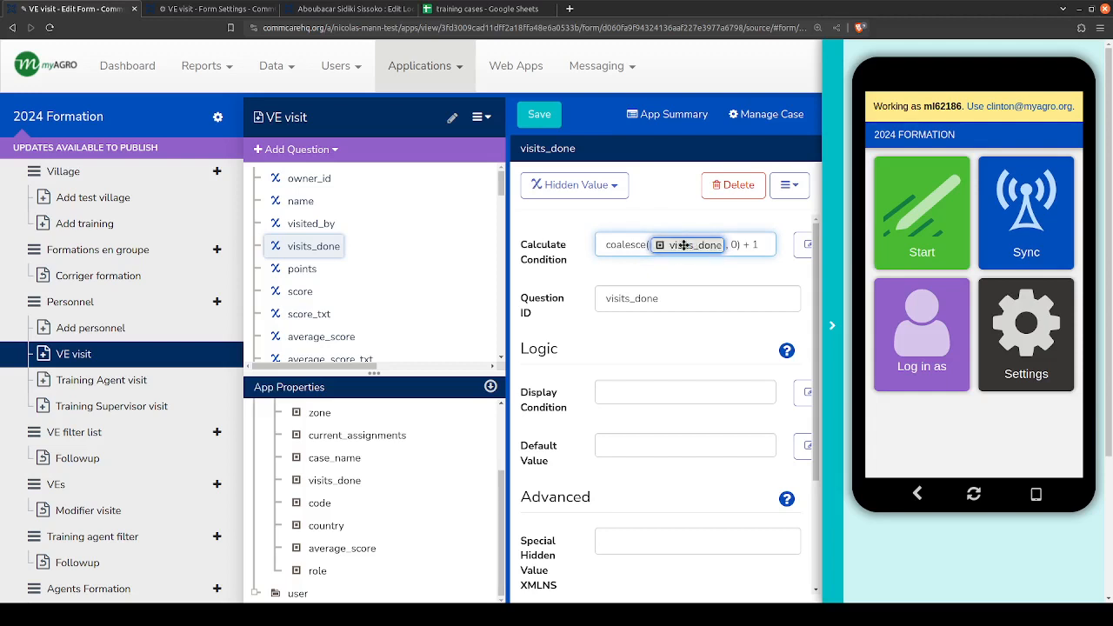
double_click(734, 245)
drag(740, 245, 557, 247)
text(0)
drag(655, 249, 581, 245)
click(662, 272)
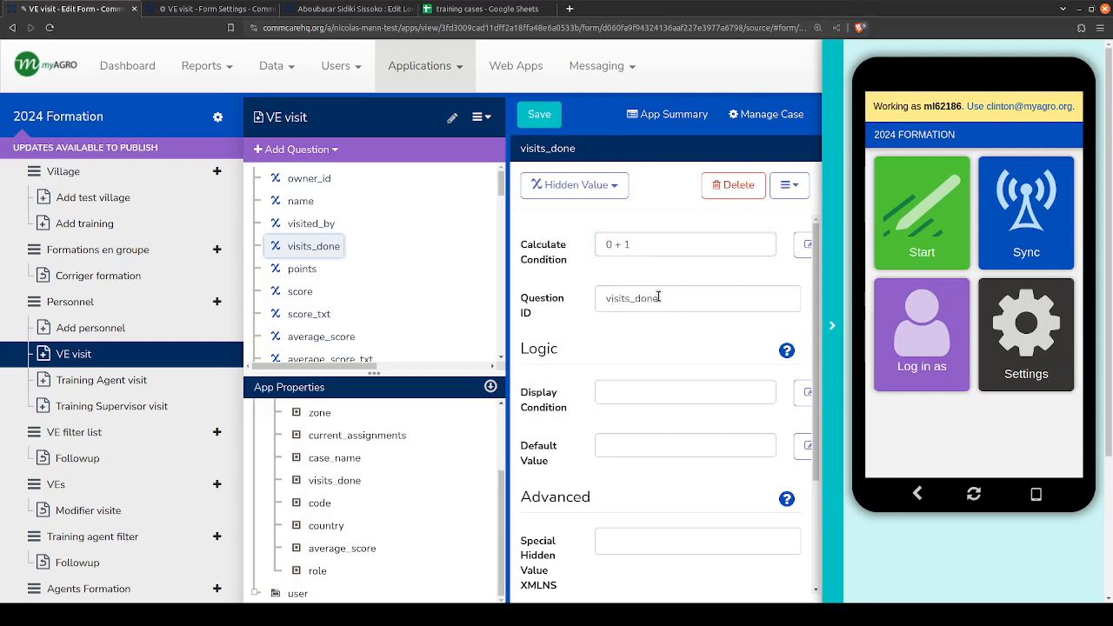
- Replace visits_done's whole calculate condition with 1, and undo the changes back to the original coalesce expression
drag(652, 244, 597, 242)
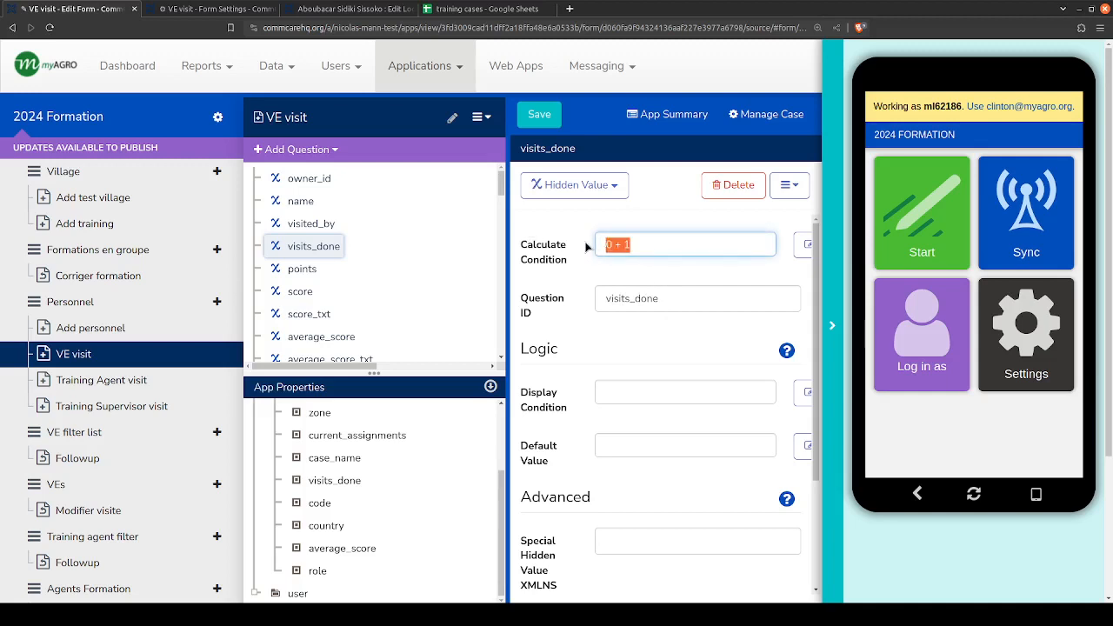
text(1)
key(ctrl+z)
key(ctrl+z)
key(ctrl+z)
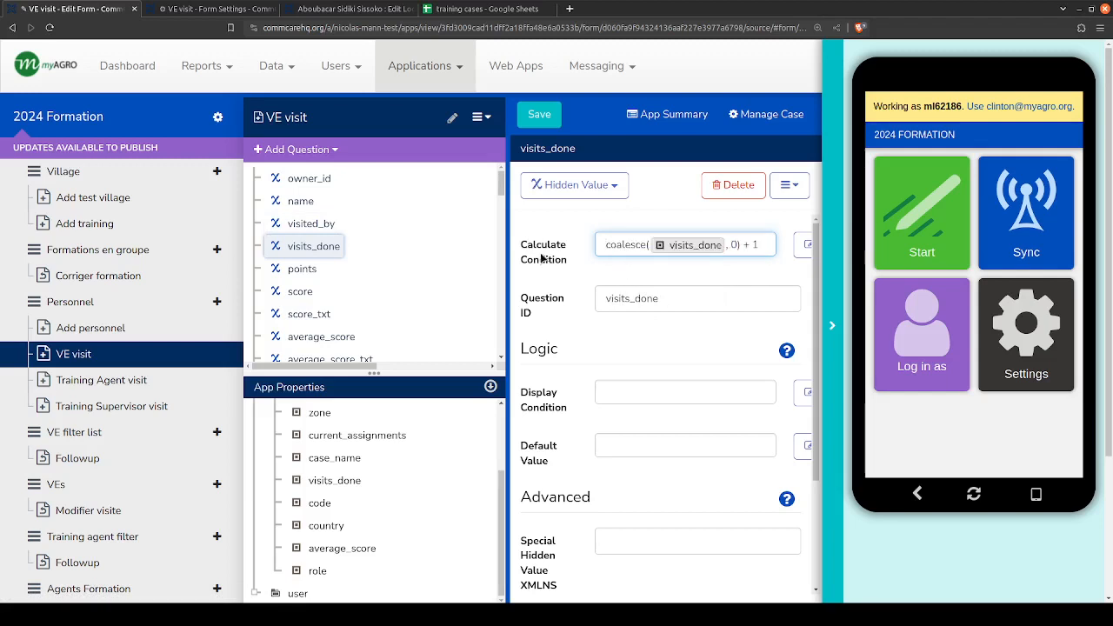
click(540, 256)
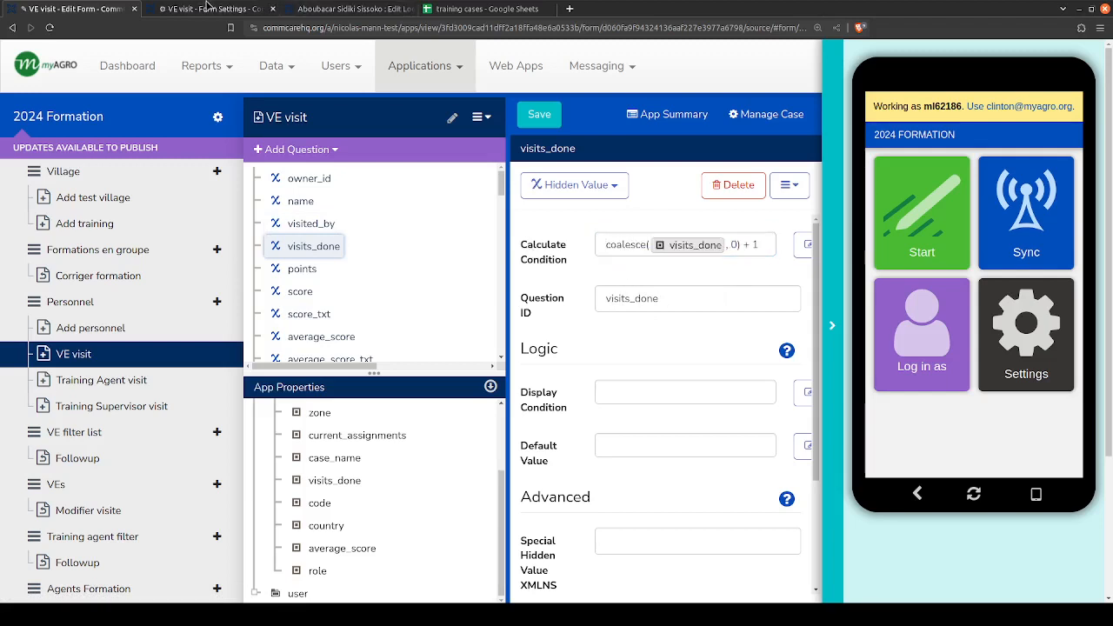
- Switch to the VE visit form settings and examine the visits_done question-to-case-property mapping and the Followup form type
click(236, 9)
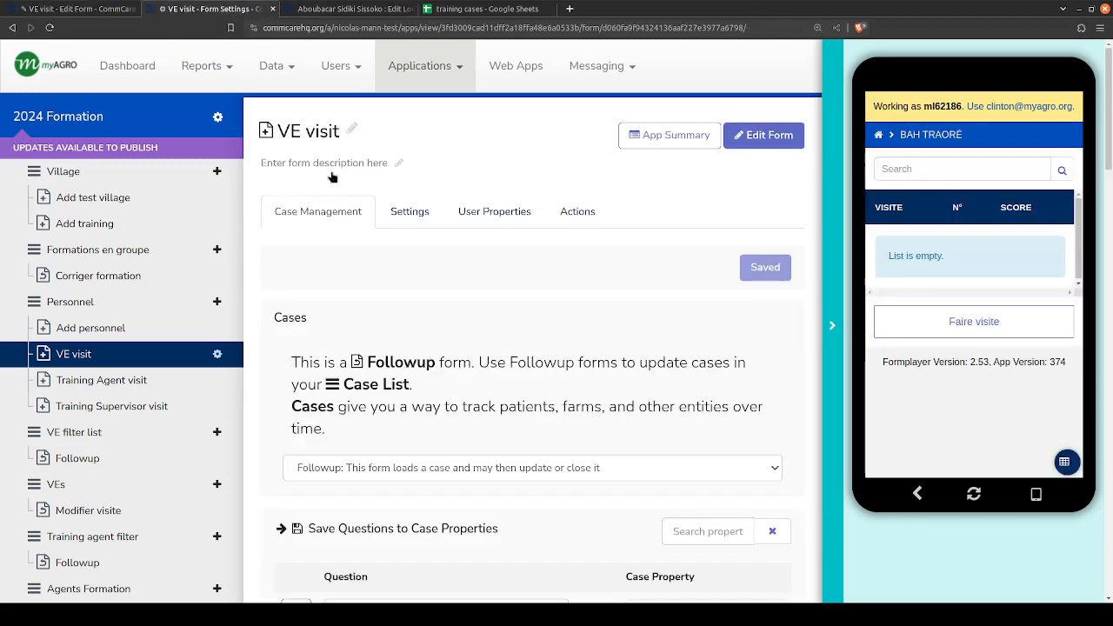
scroll(569, 243, down, 2)
click(606, 425)
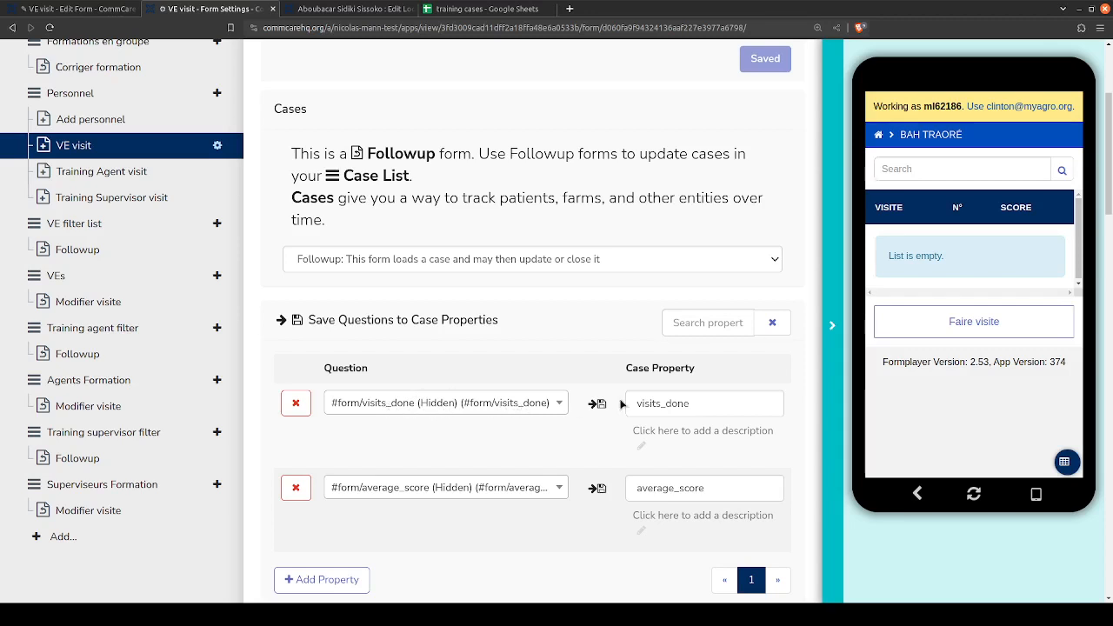
drag(635, 404, 730, 404)
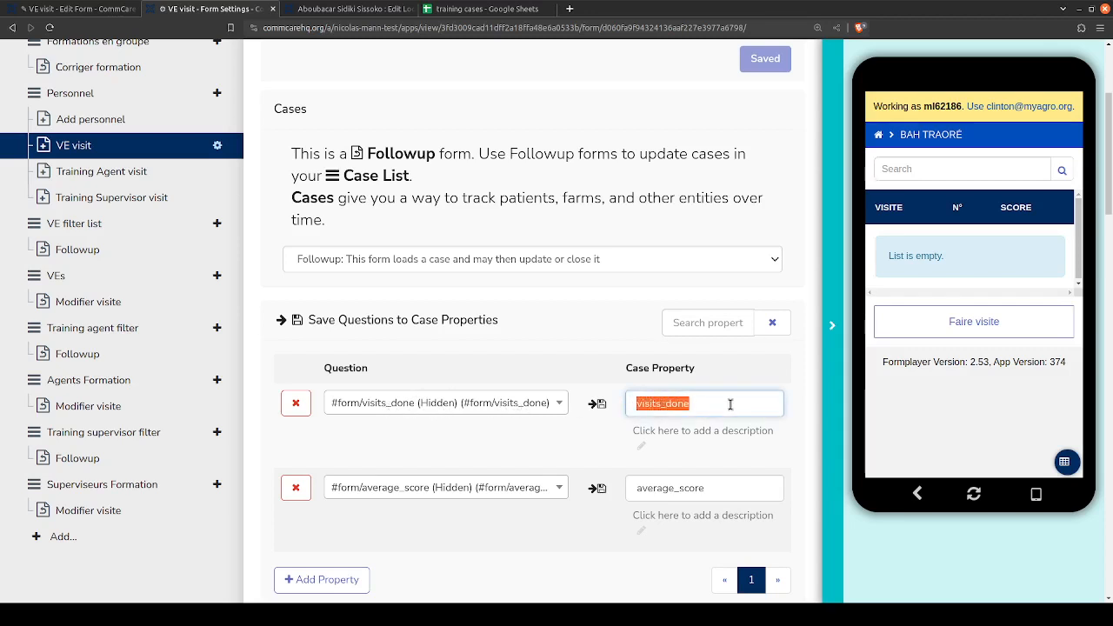
click(730, 404)
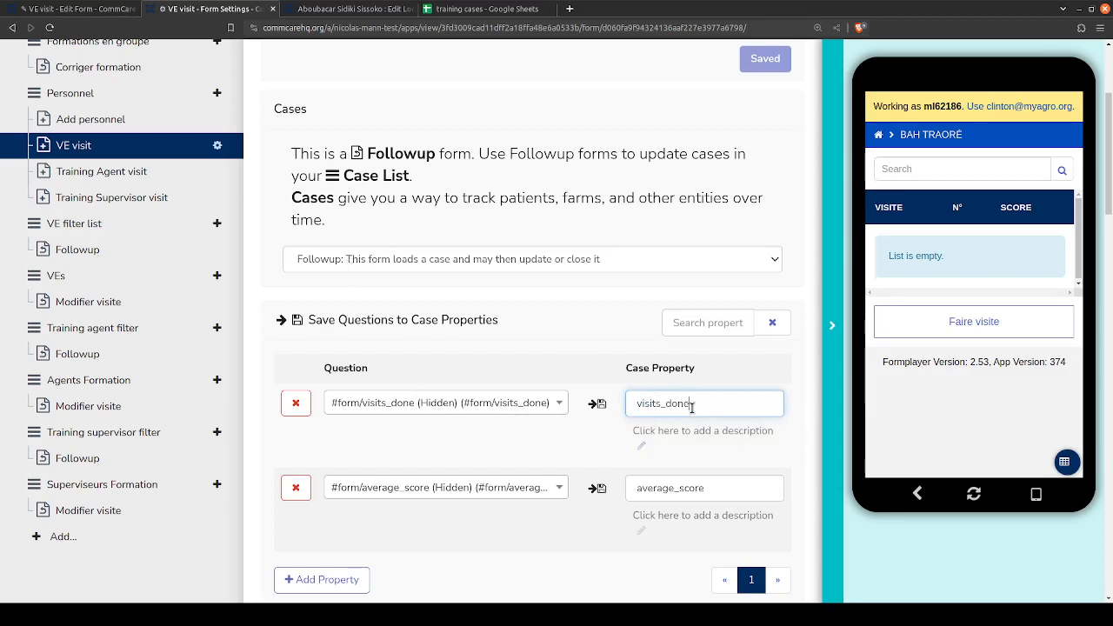
drag(695, 404, 640, 404)
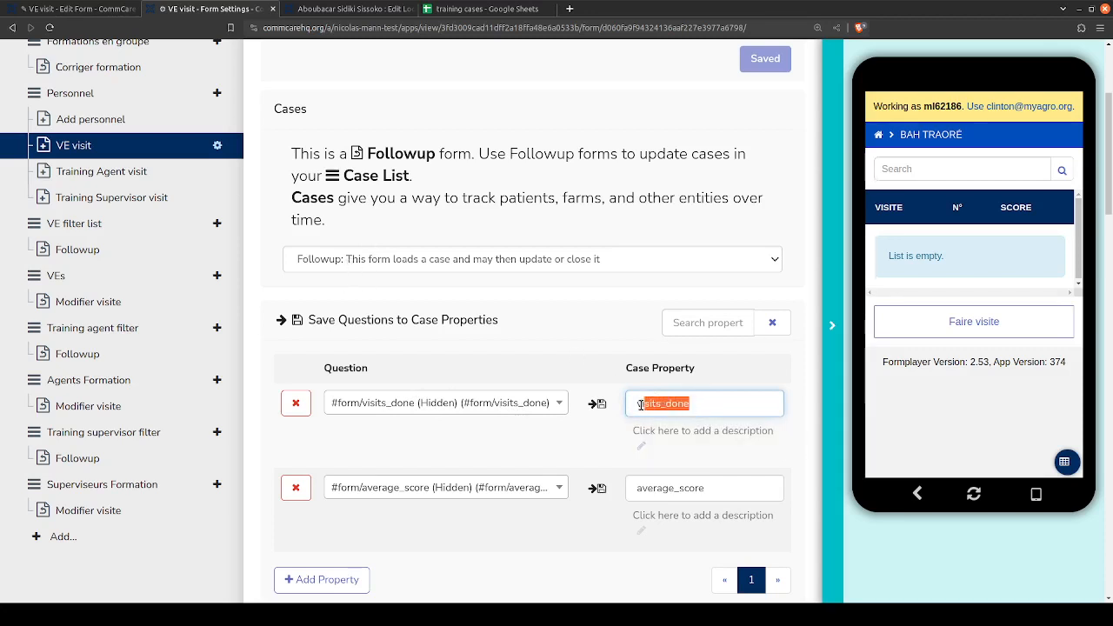
click(624, 411)
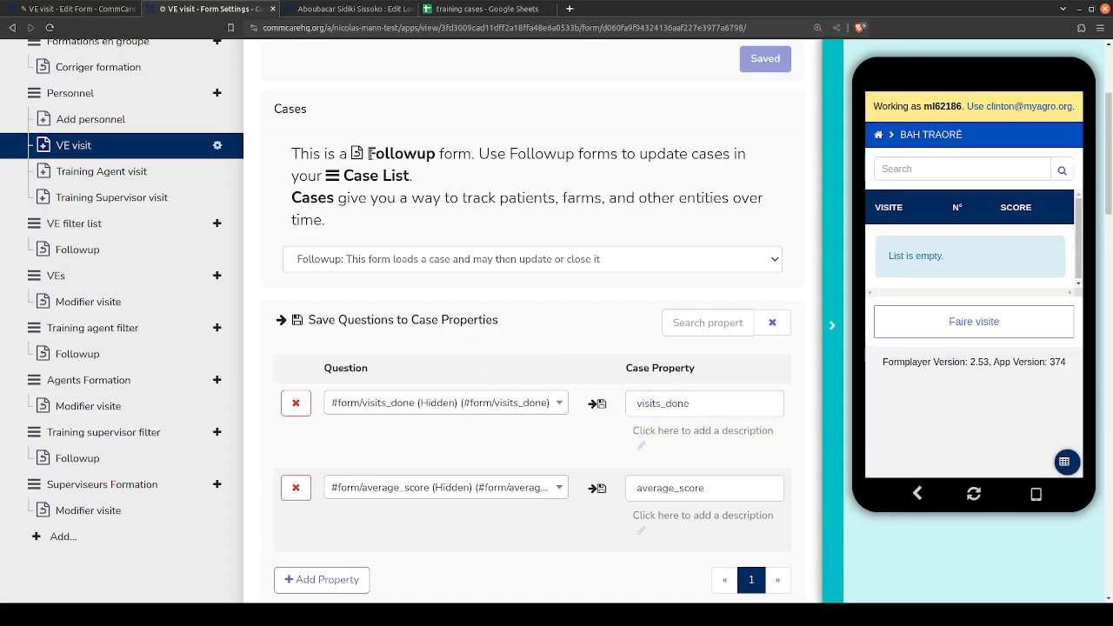
drag(368, 153, 433, 154)
- Switch to the training cases sheet, enter a placeholder name and the role sdfj in row 3, and clear both cells
click(479, 8)
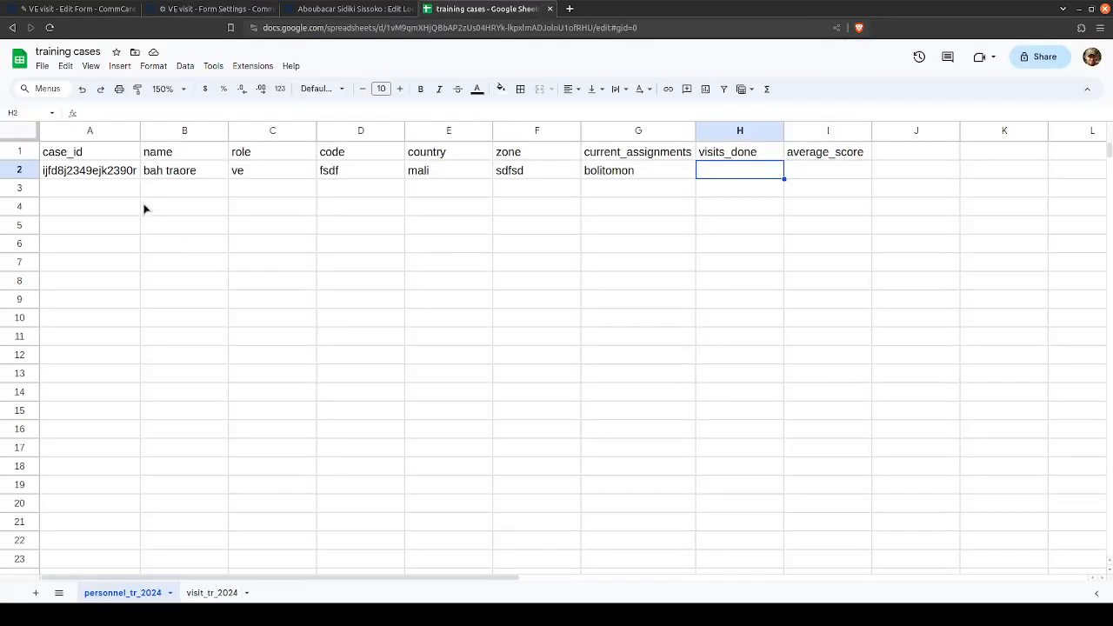
click(165, 190)
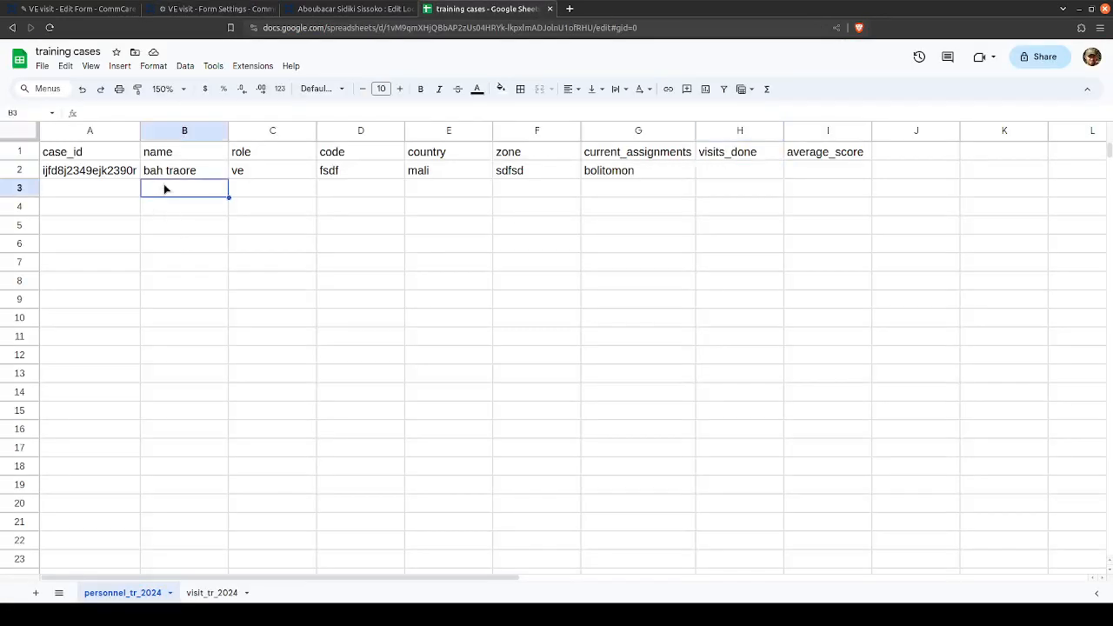
text(hsuihsi)
key(Tab)
text(sdfj)
key(Tab)
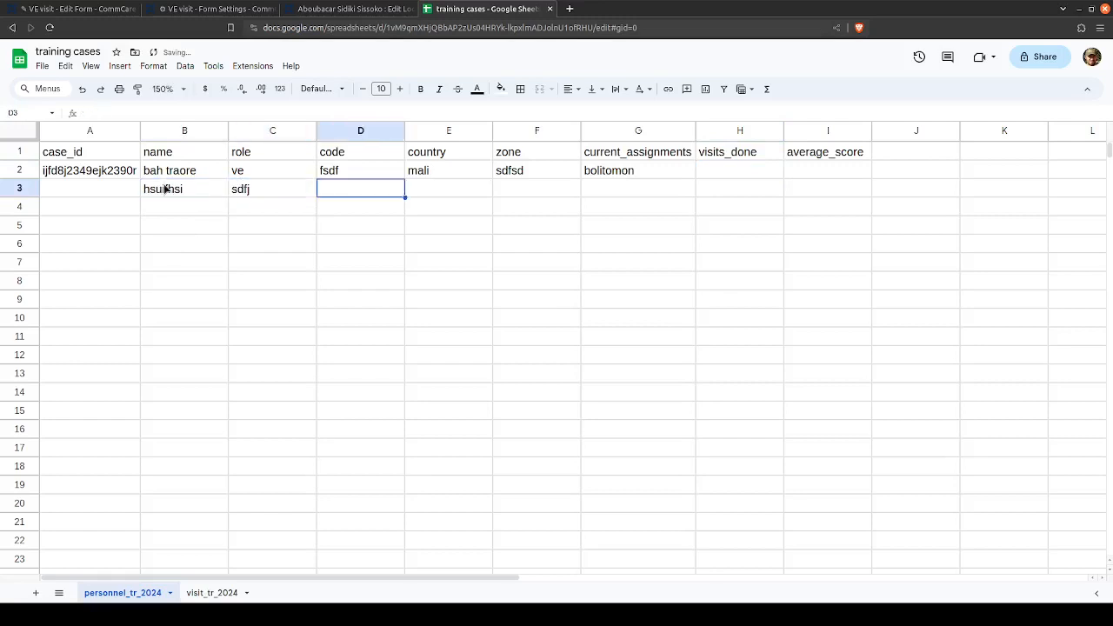
key(Left)
key(Delete)
key(Left)
key(Delete)
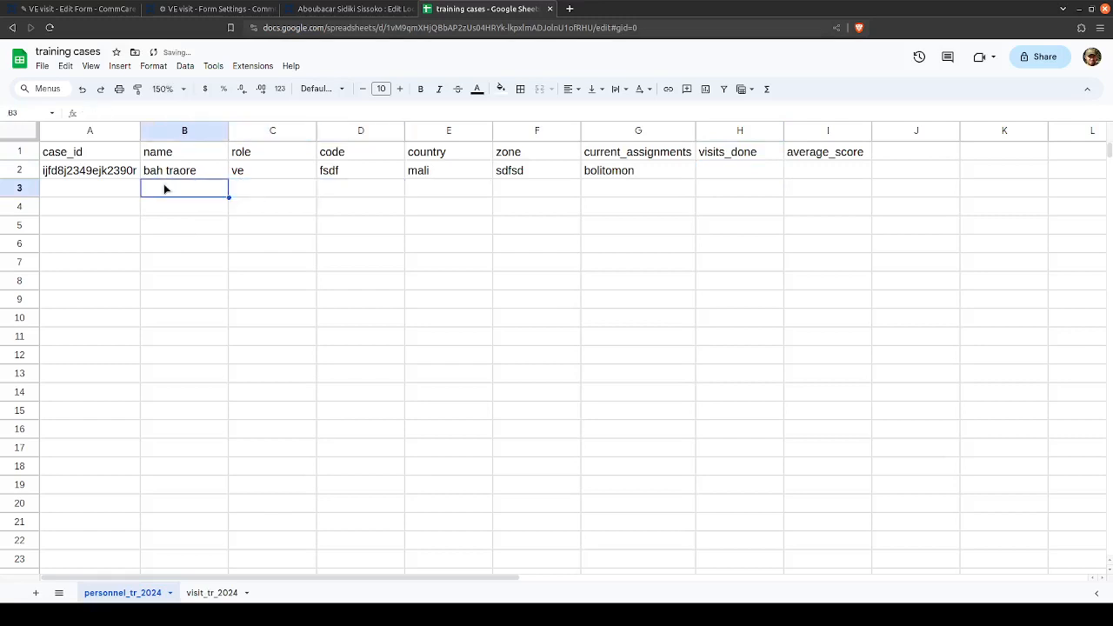
- Examine the existing personnel record's properties across row 2, including role, country, zone, current_assignments, visits_done and average_score
key(Up)
key(Right)
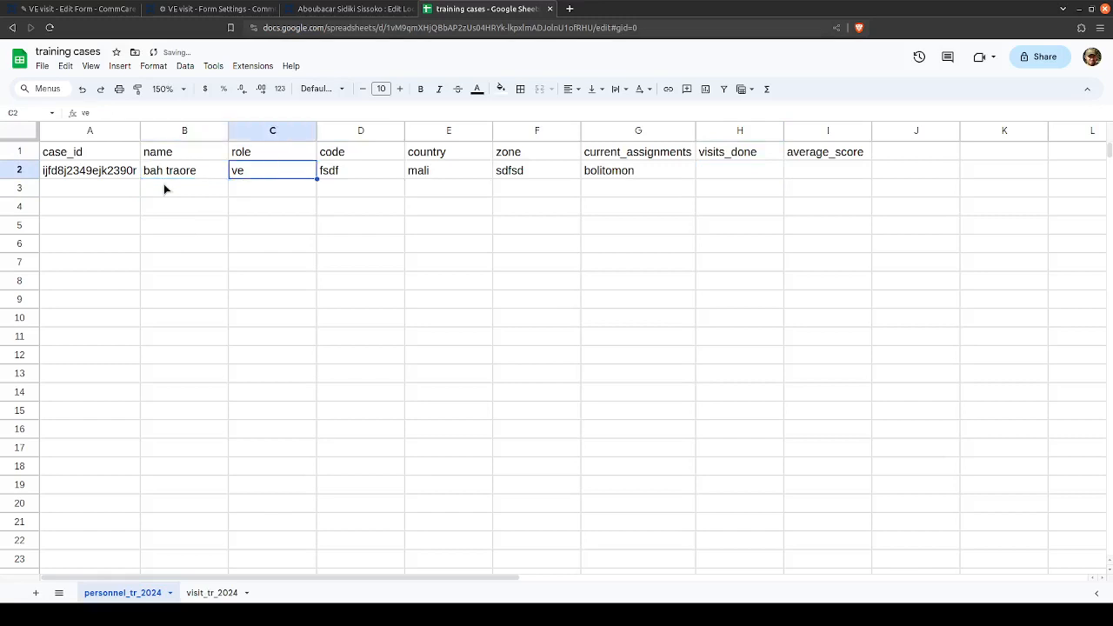
key(Left)
key(Right)
key(Right)
key(Right)
key(Right)
key(Right)
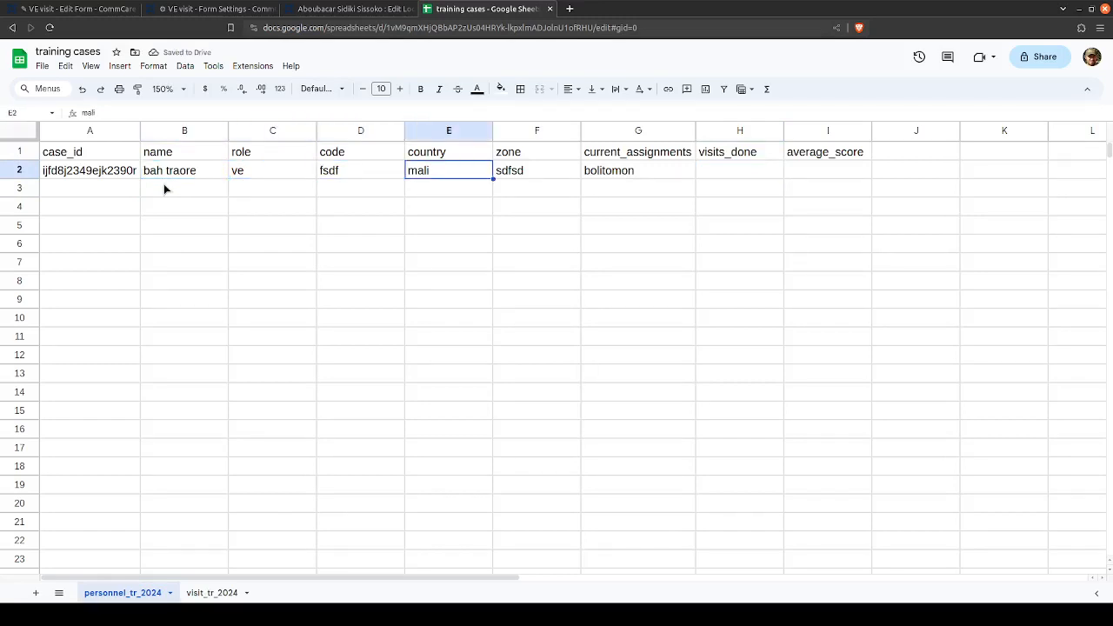
key(Right)
key(Left)
key(Left)
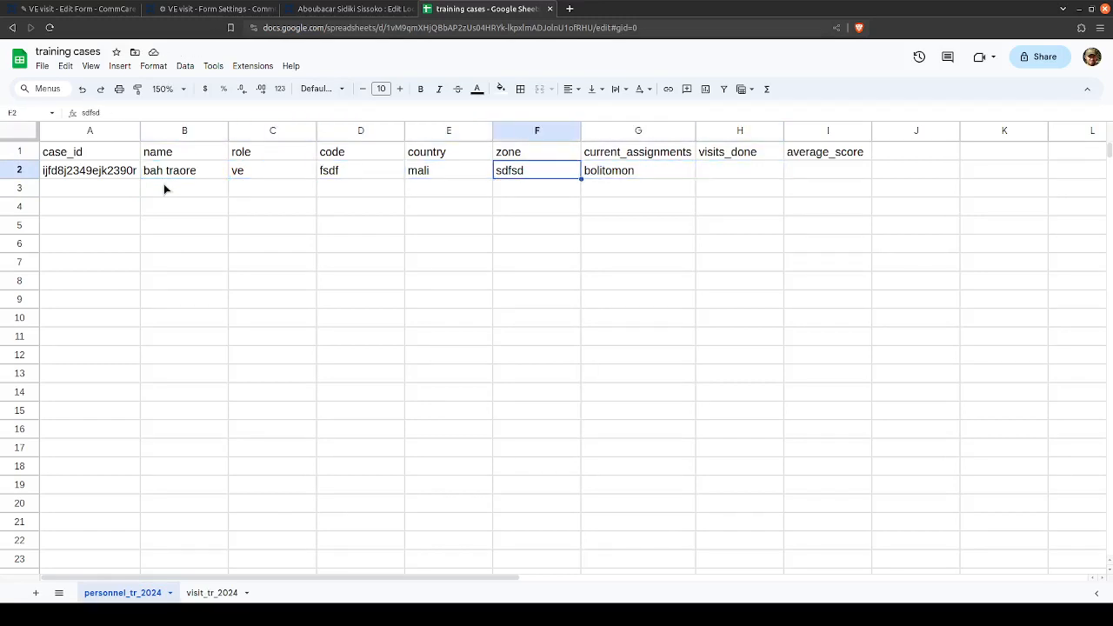
key(Right)
key(Right)
key(Left)
key(Left)
key(Left)
key(Right)
key(Right)
key(Right)
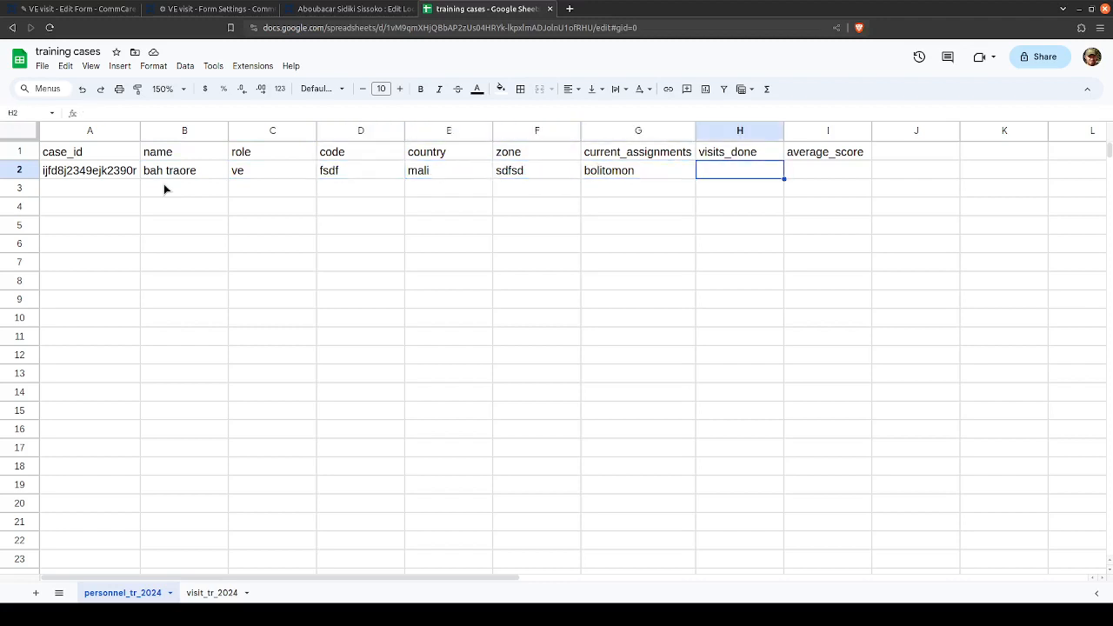
key(Right)
key(Right)
key(Right)
key(Right)
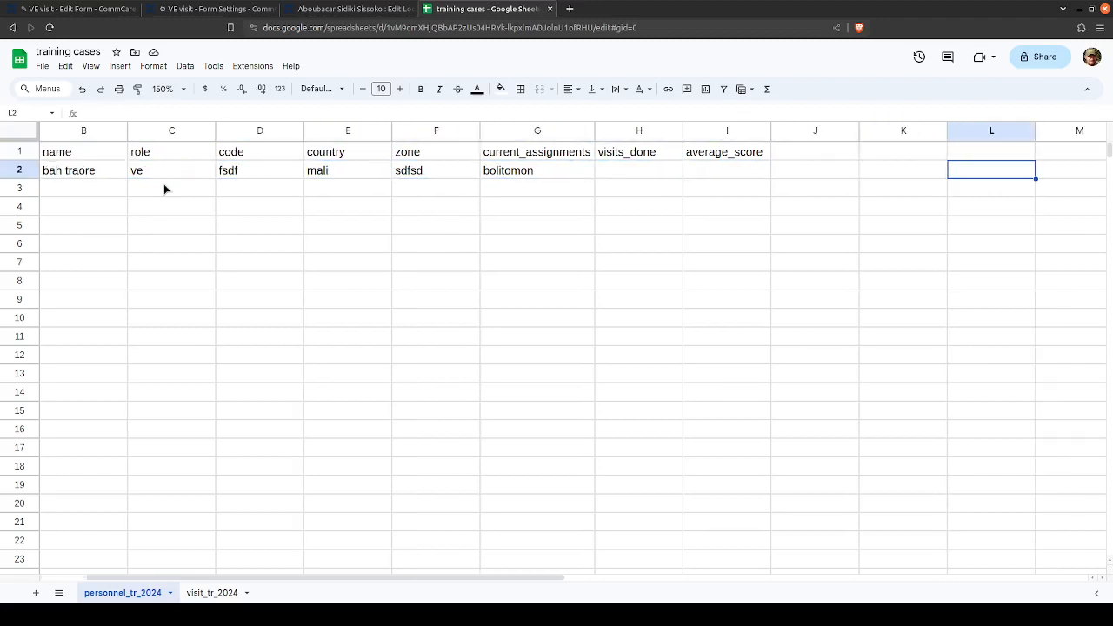
key(Left)
key(Left)
key(Left)
key(Left)
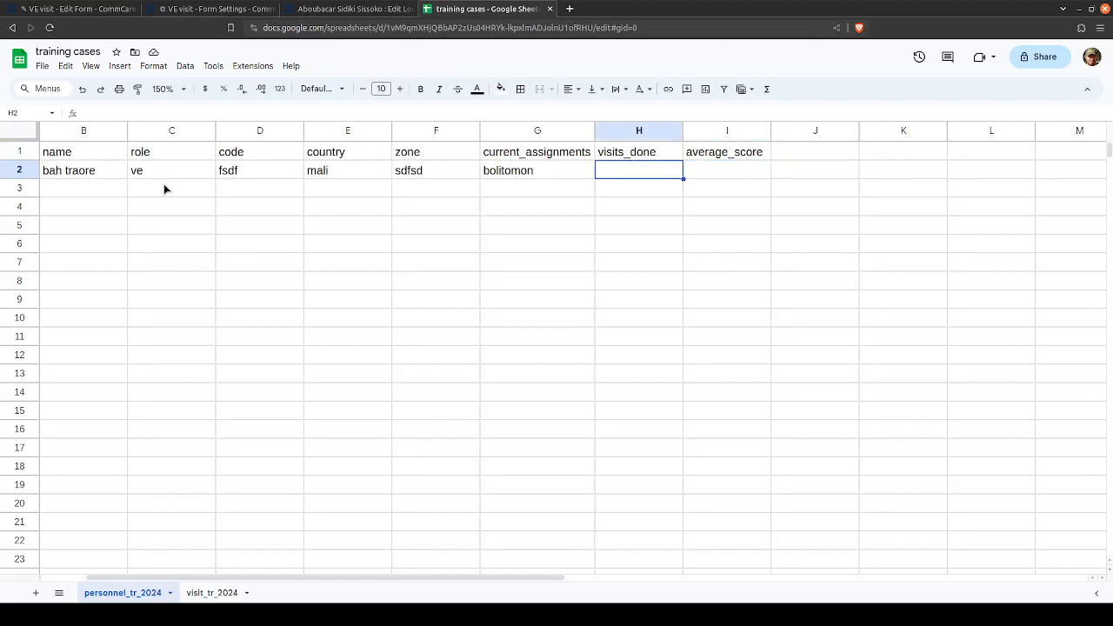
- Enter 1 as the visits_done value in row 2 of the personnel sheet
text(1)
key(Tab)
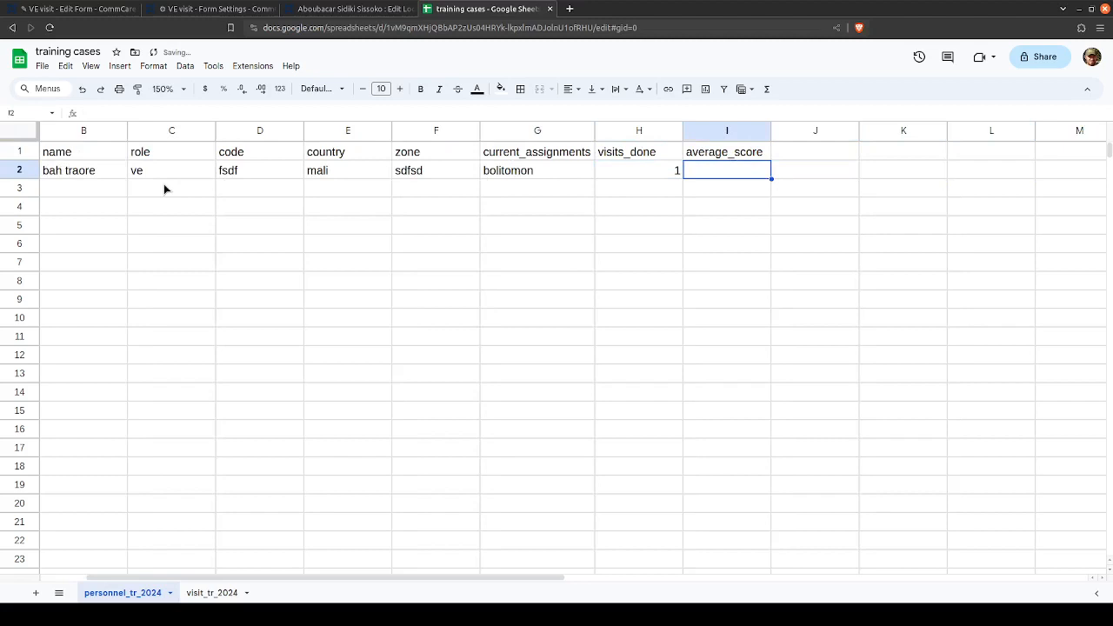
- Switch to the VE visit form settings and examine the Followup form description and the visits_done case property mapping
click(208, 8)
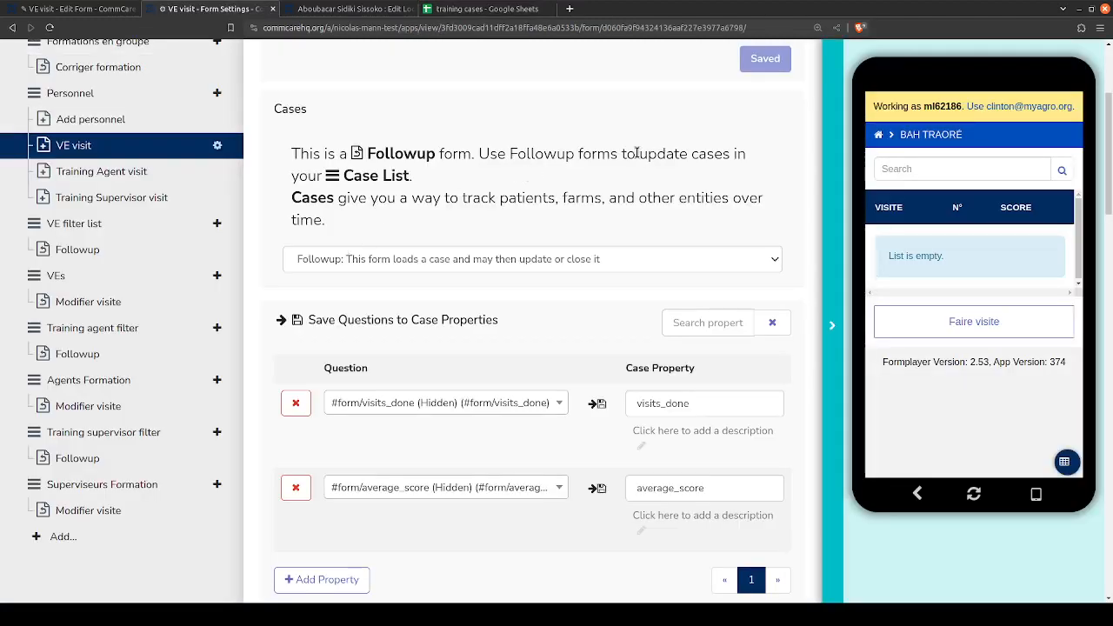
drag(638, 154, 748, 158)
click(605, 157)
click(354, 8)
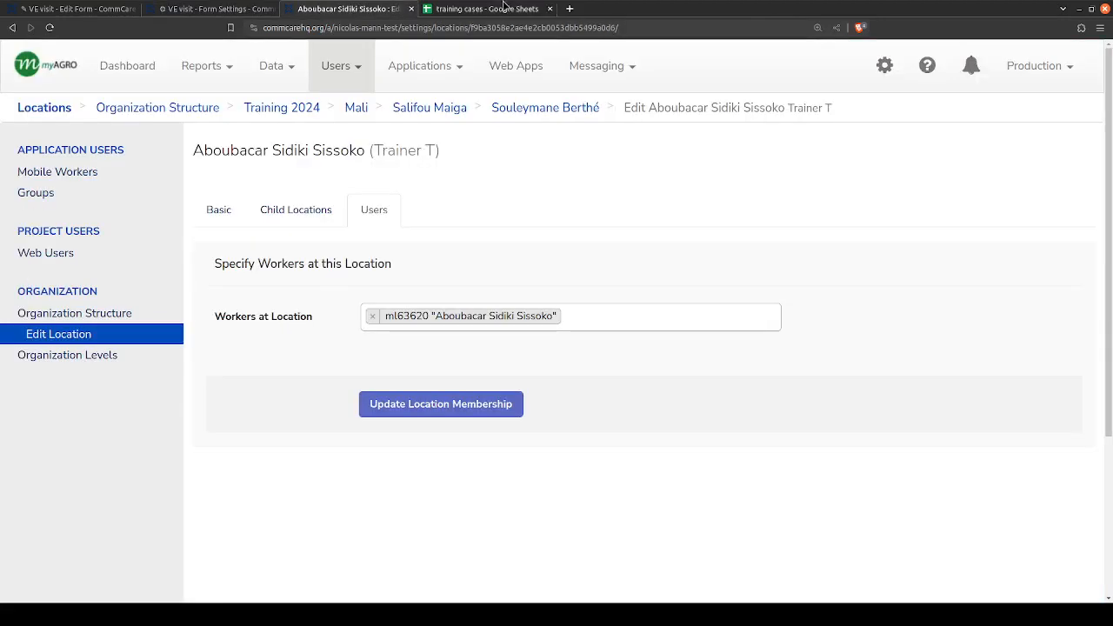
click(507, 8)
click(209, 8)
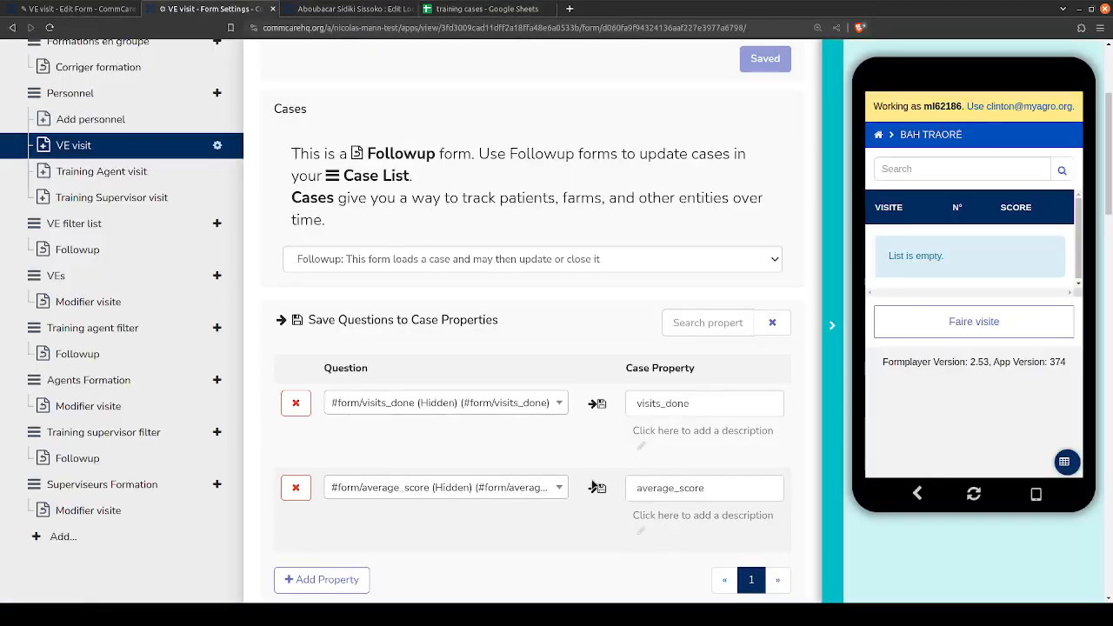
scroll(170, 181, up, 1)
double_click(659, 402)
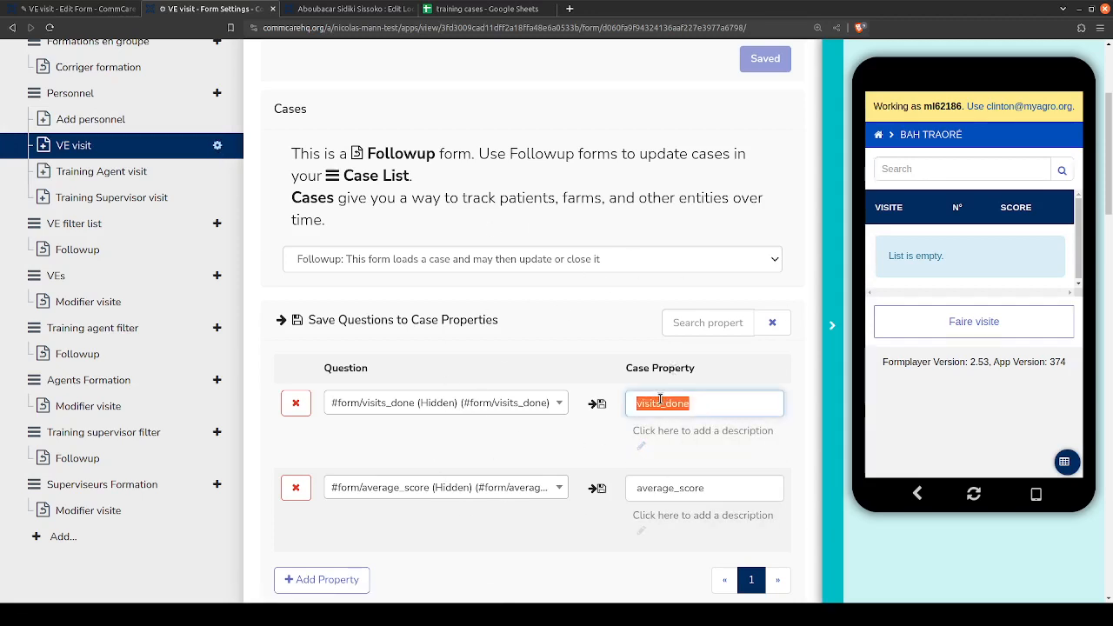
click(659, 402)
double_click(682, 403)
click(661, 406)
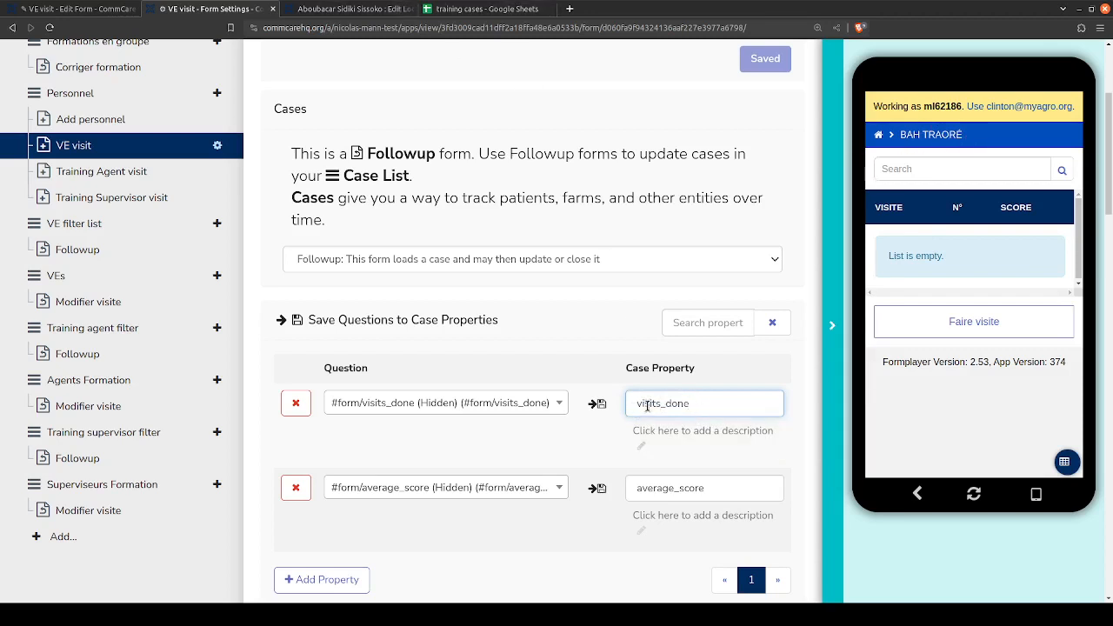
- Switch back to the training cases sheet and clear the visits_done value in row 2
click(487, 9)
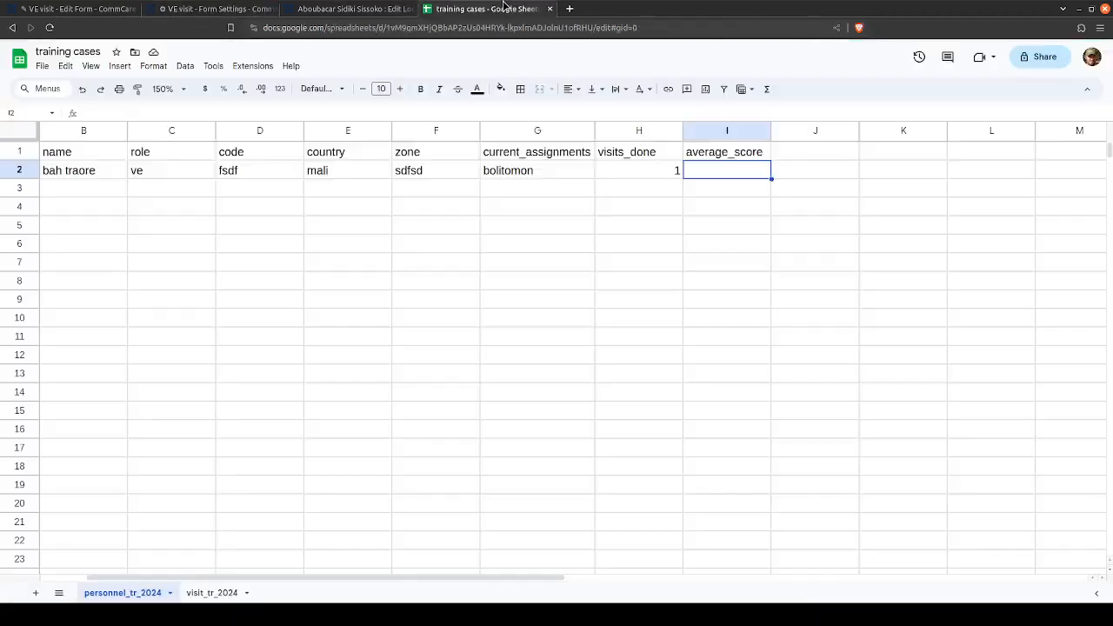
click(639, 177)
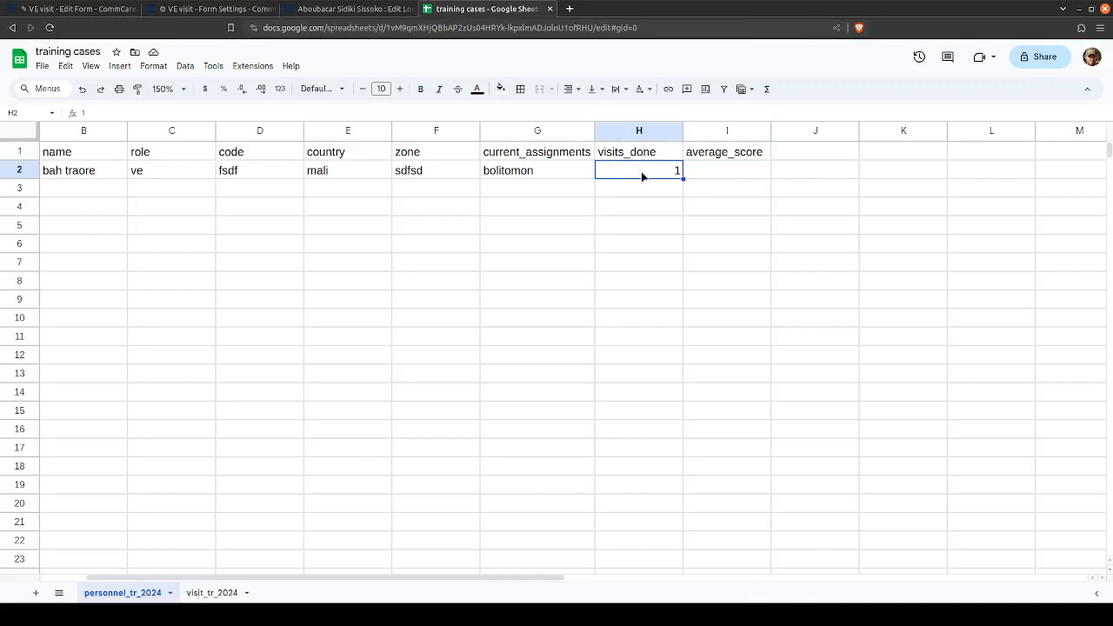
key(Tab)
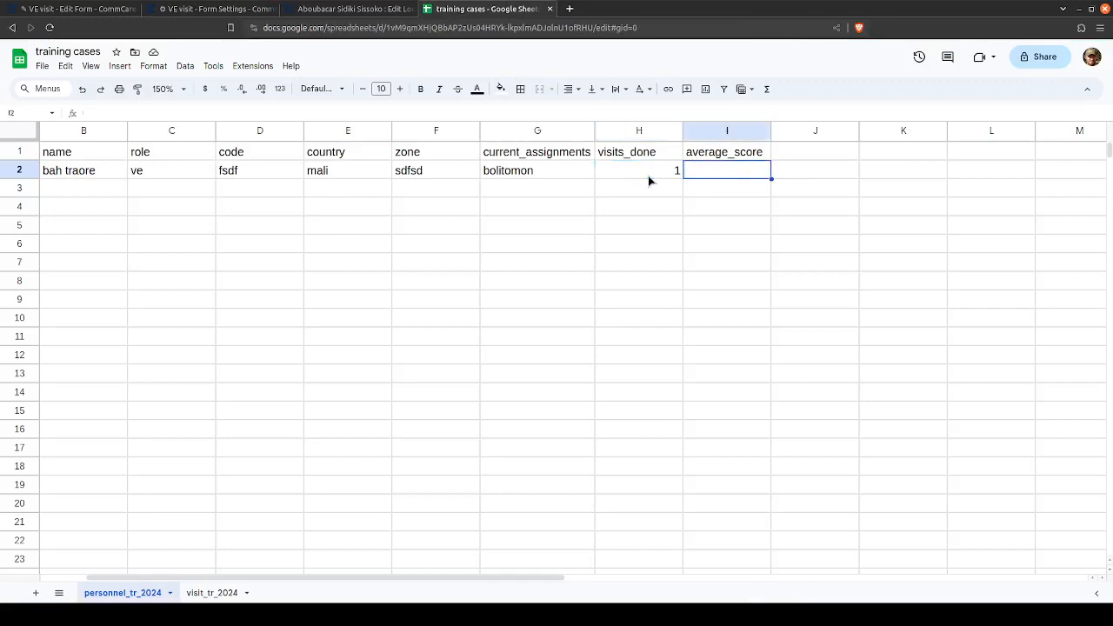
click(648, 180)
key(Delete)
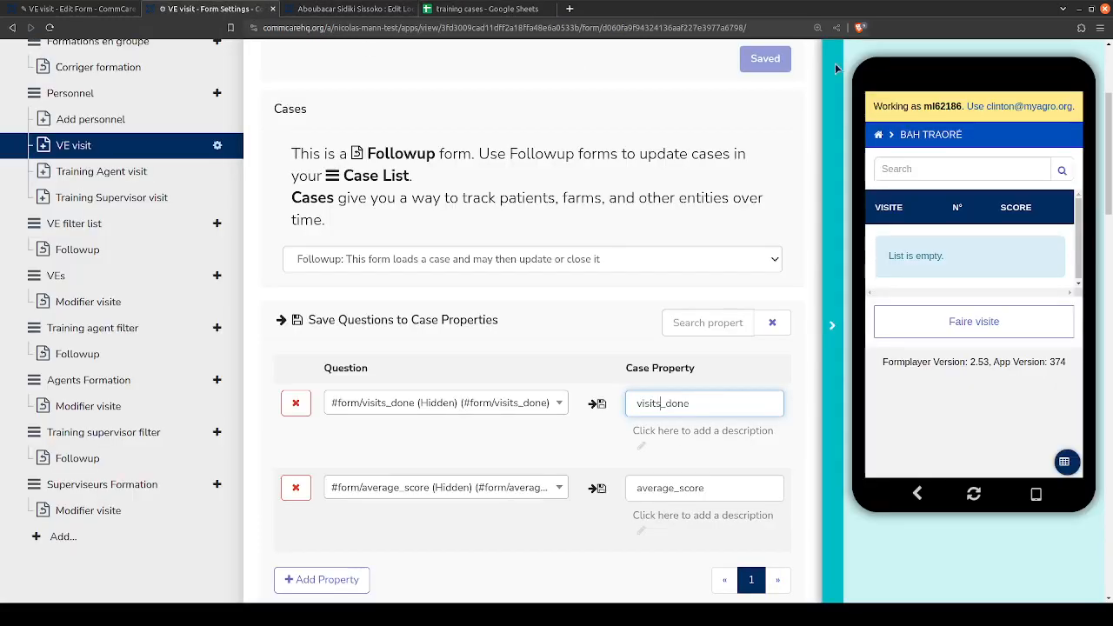
- Switch to the VE visit form settings and check which personnel case is selected in the app preview
click(218, 9)
drag(968, 131, 900, 138)
click(902, 139)
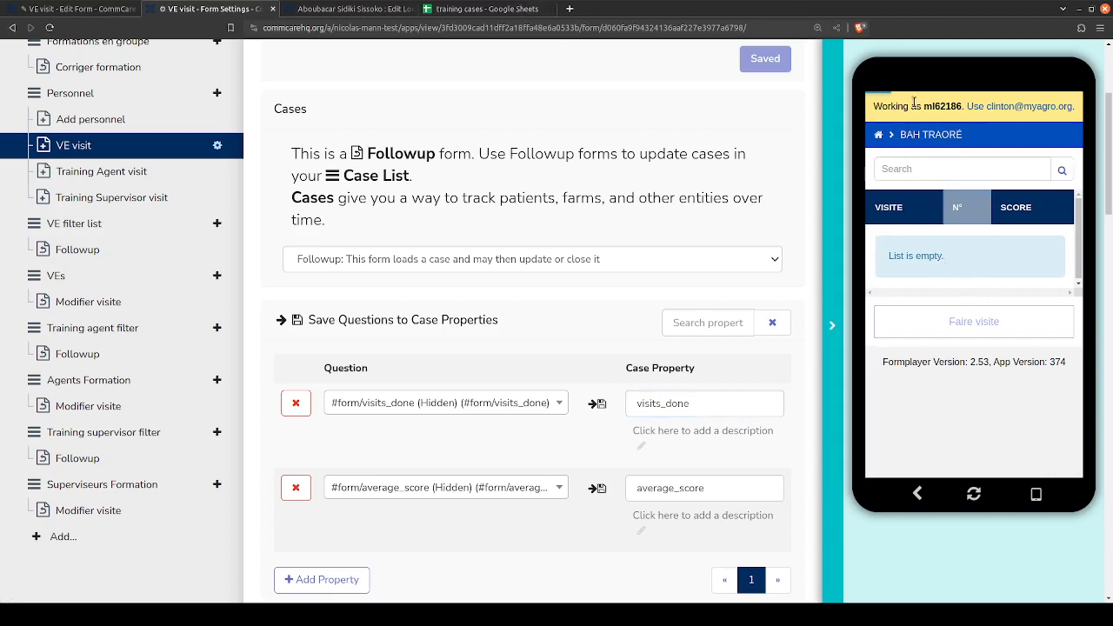
- Return to the training cases sheet and examine the personnel record's row 2 properties from code through average_score
click(500, 9)
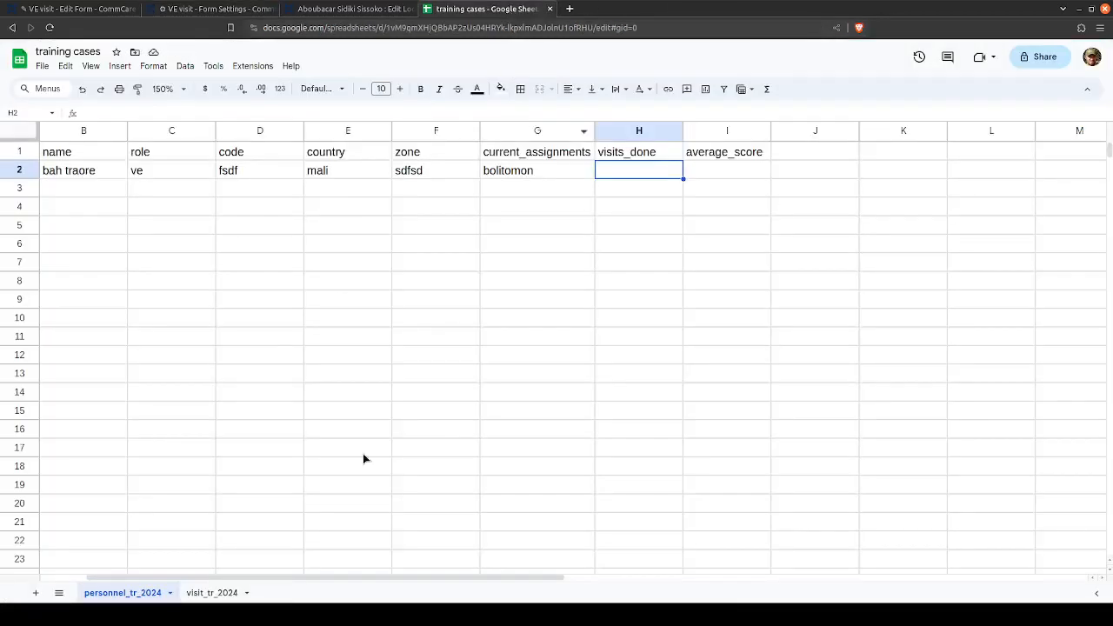
scroll(382, 580, left, 2)
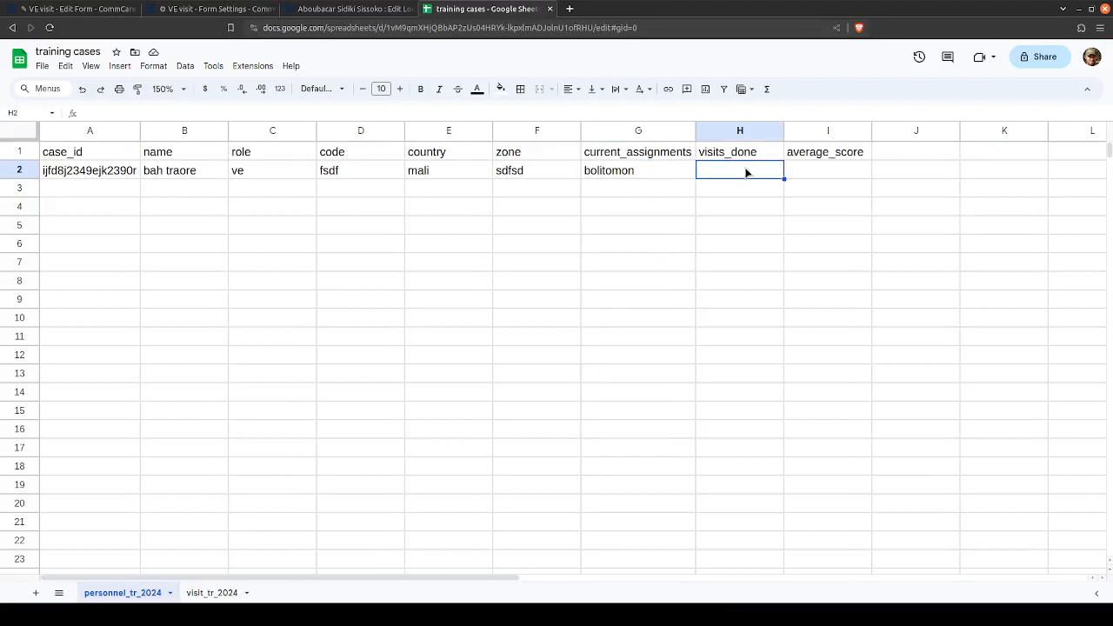
key(Right)
key(Left)
key(Left)
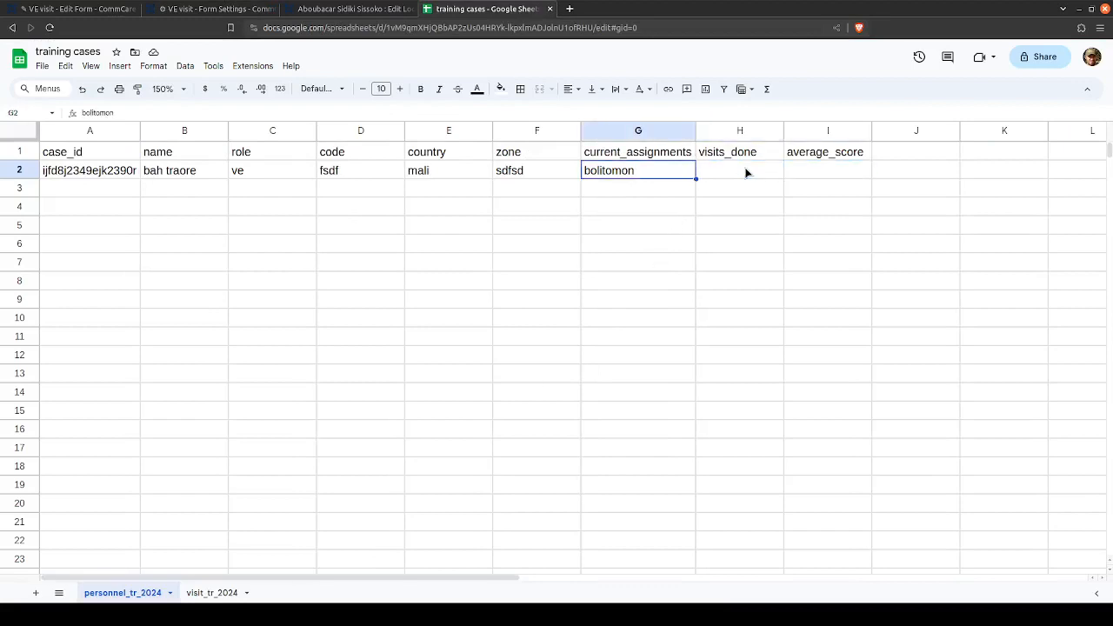
key(Left)
key(Left)
key(Left)
key(Left)
key(Left)
key(Right)
key(Right)
key(Right)
key(Right)
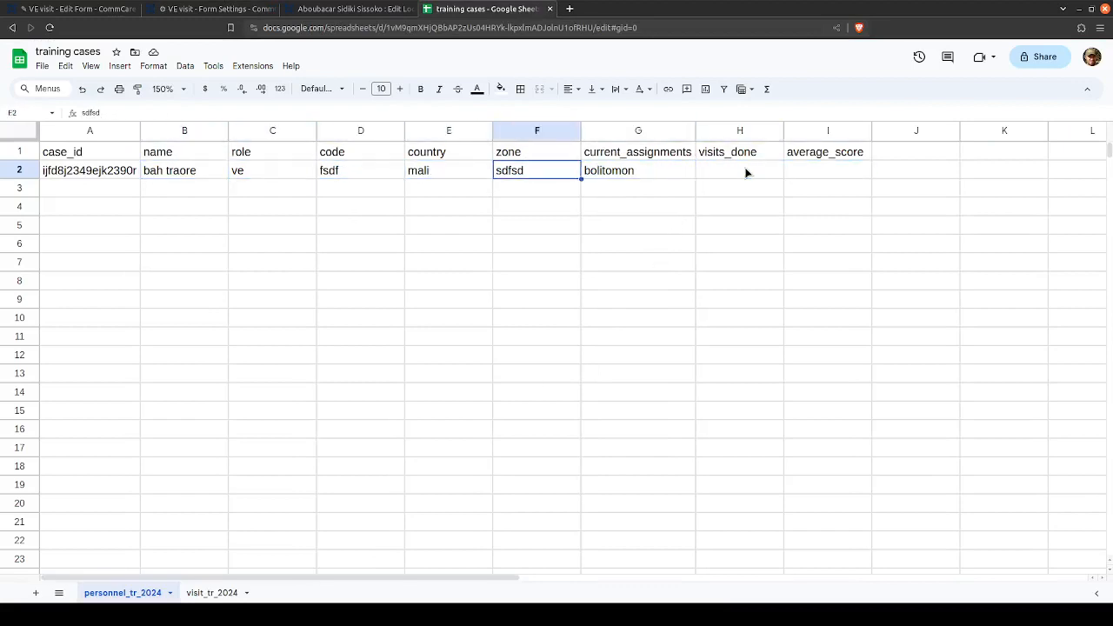
key(Right)
key(Right)
key(Right)
key(Left)
key(Right)
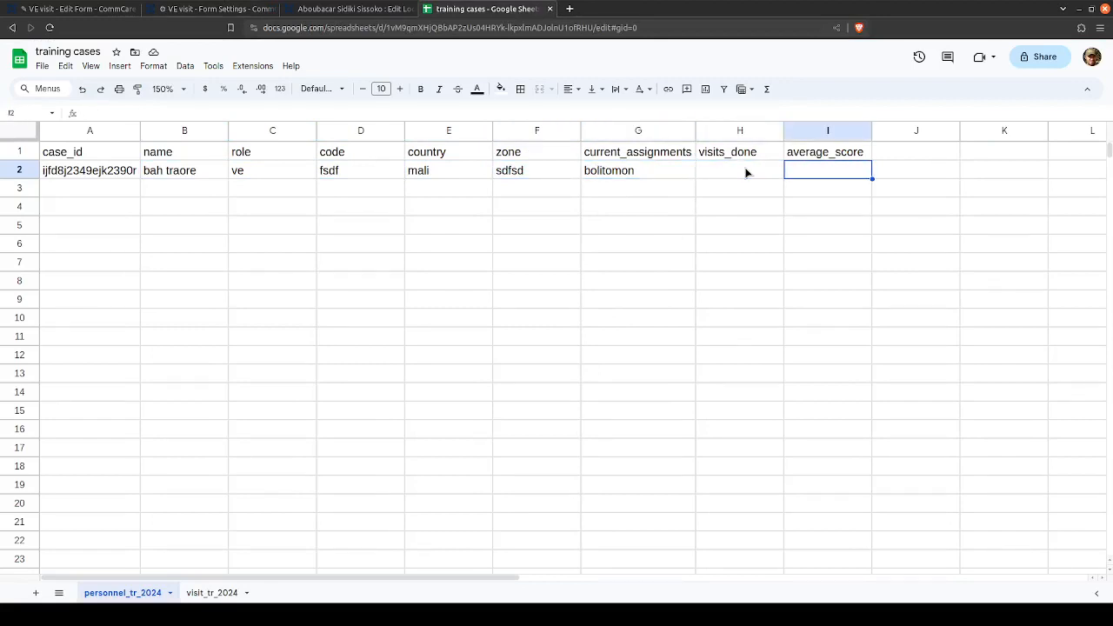
key(Left)
key(Right)
key(Left)
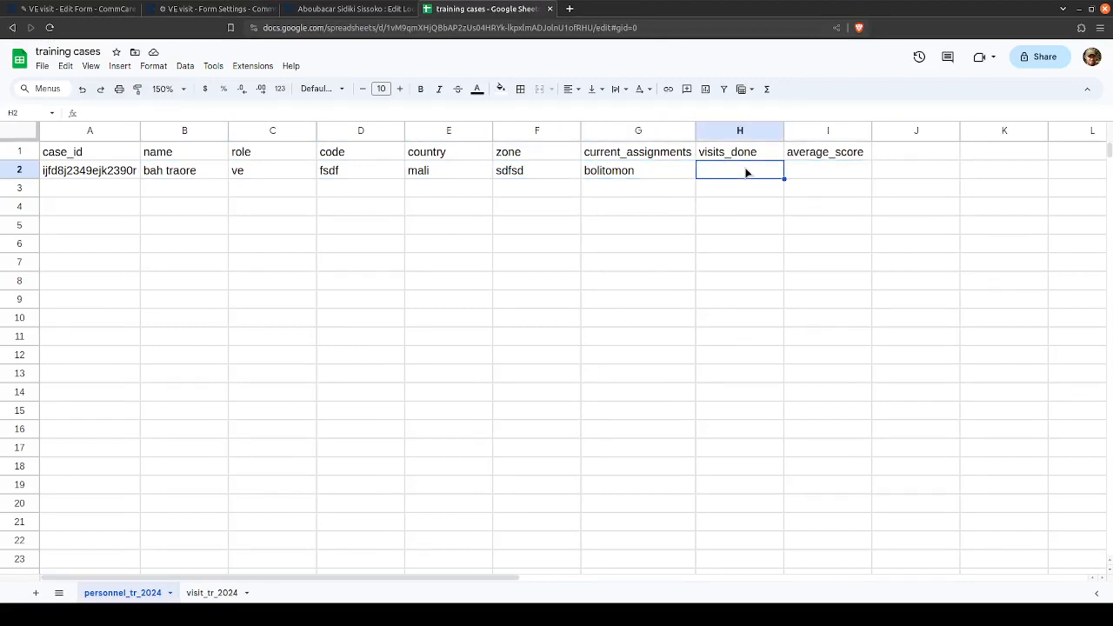
- In row 2 of the personnel sheet, set visits_done to 1 and average_score to 0.71
click(193, 11)
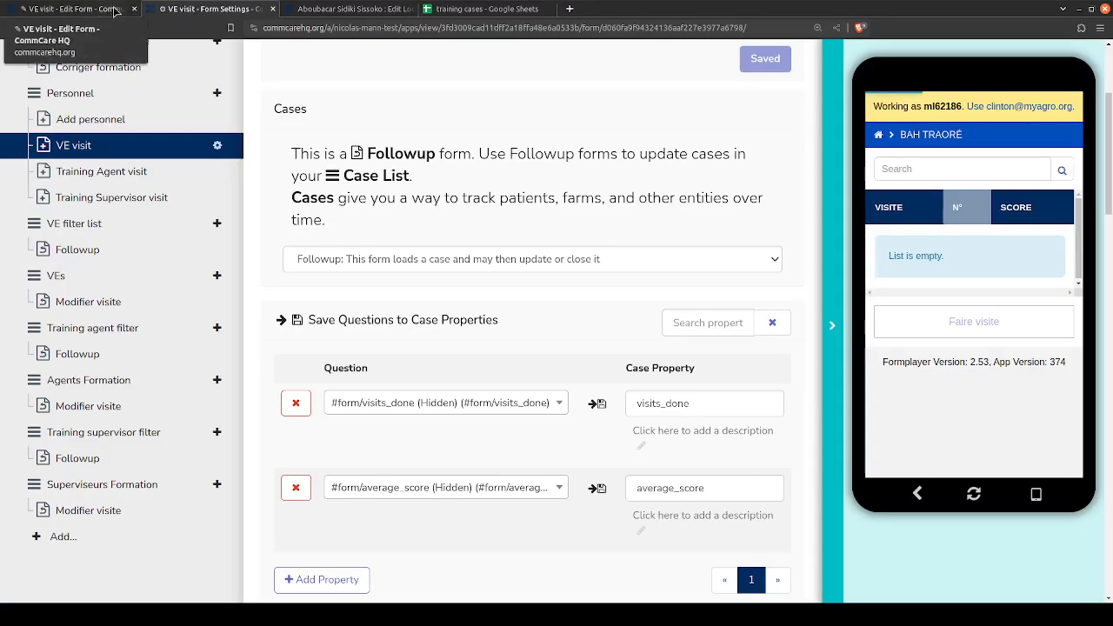
click(483, 11)
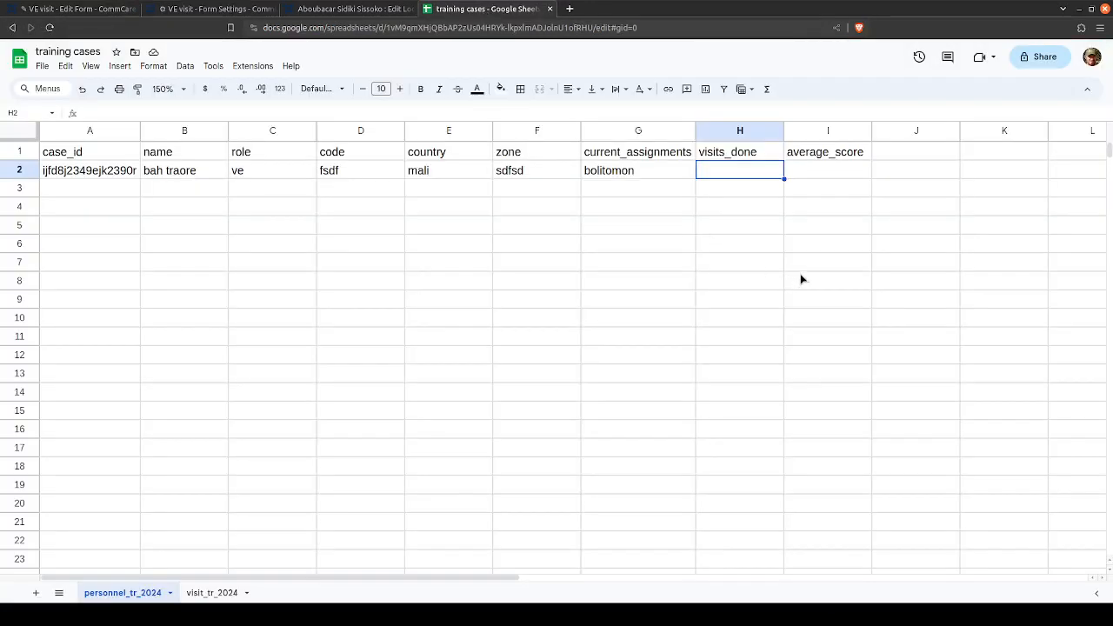
text(1)
key(Tab)
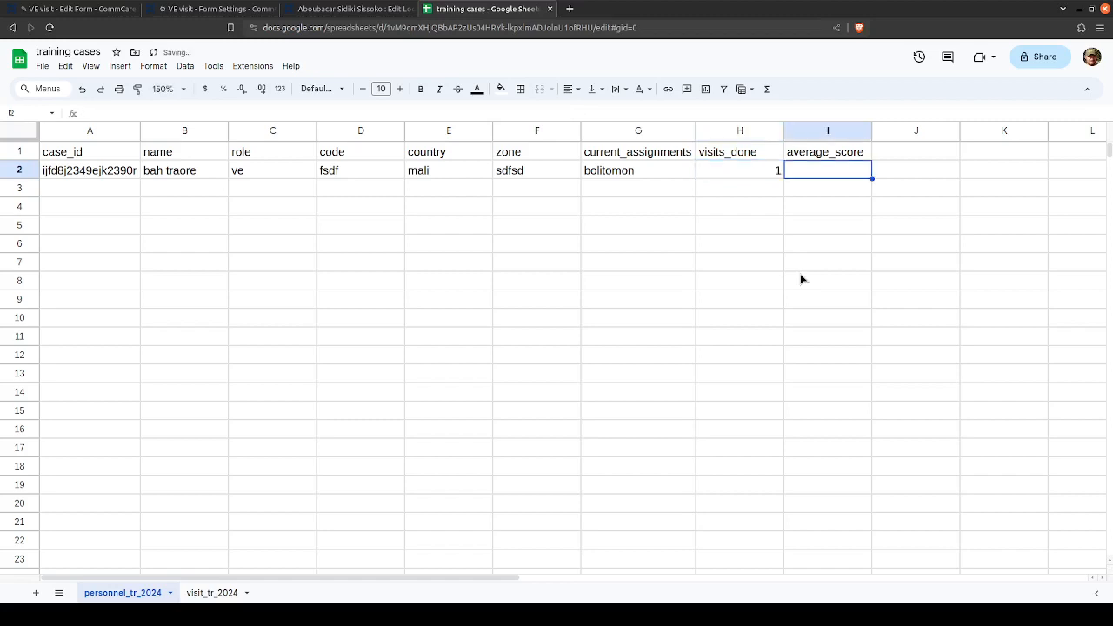
text(0.71)
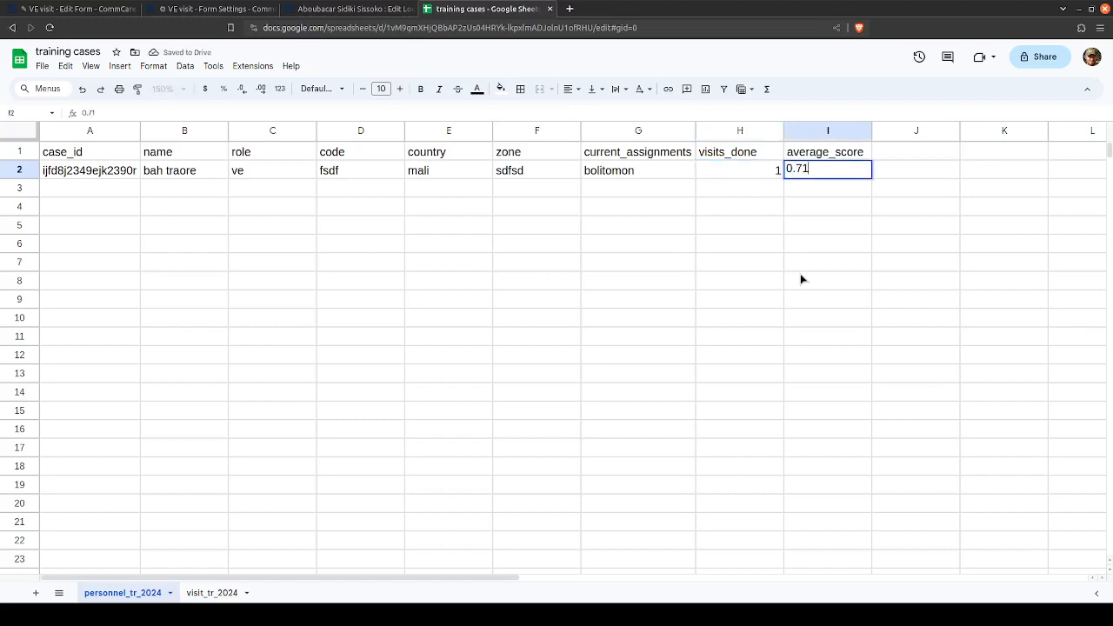
key(Return)
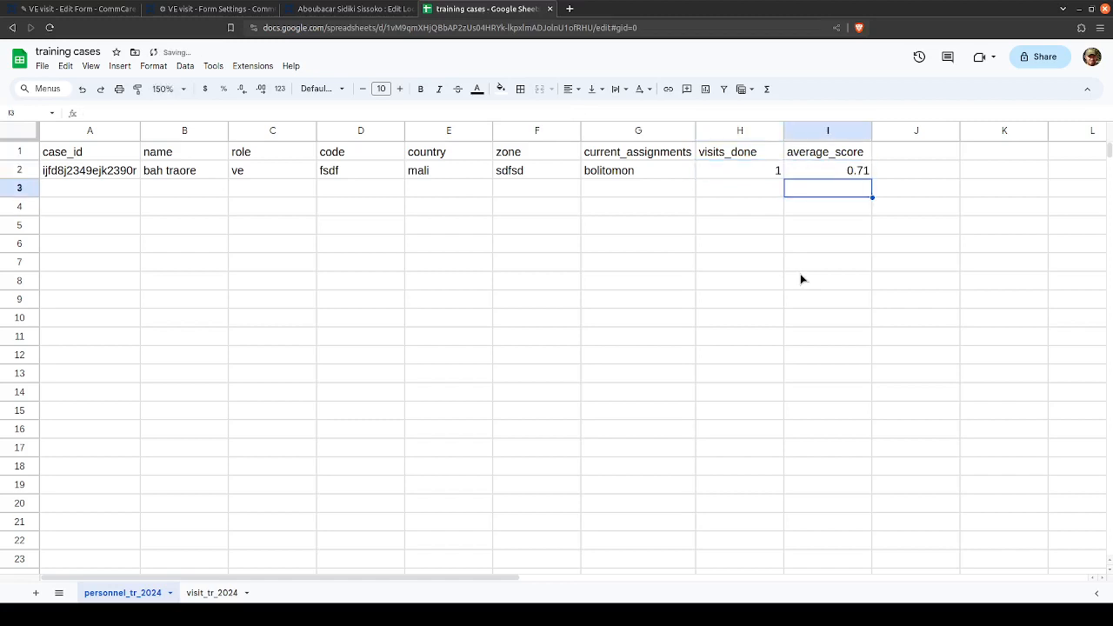
key(Up)
key(Right)
key(Left)
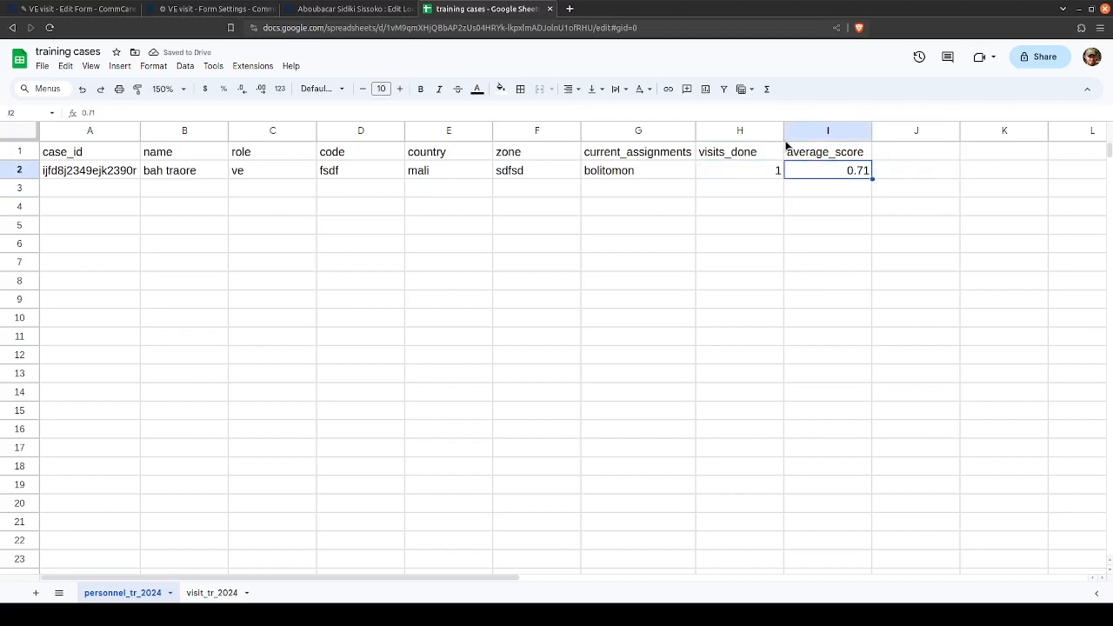
- Return to the VE visit form settings and examine the visits_done and average_score case property mappings
click(87, 7)
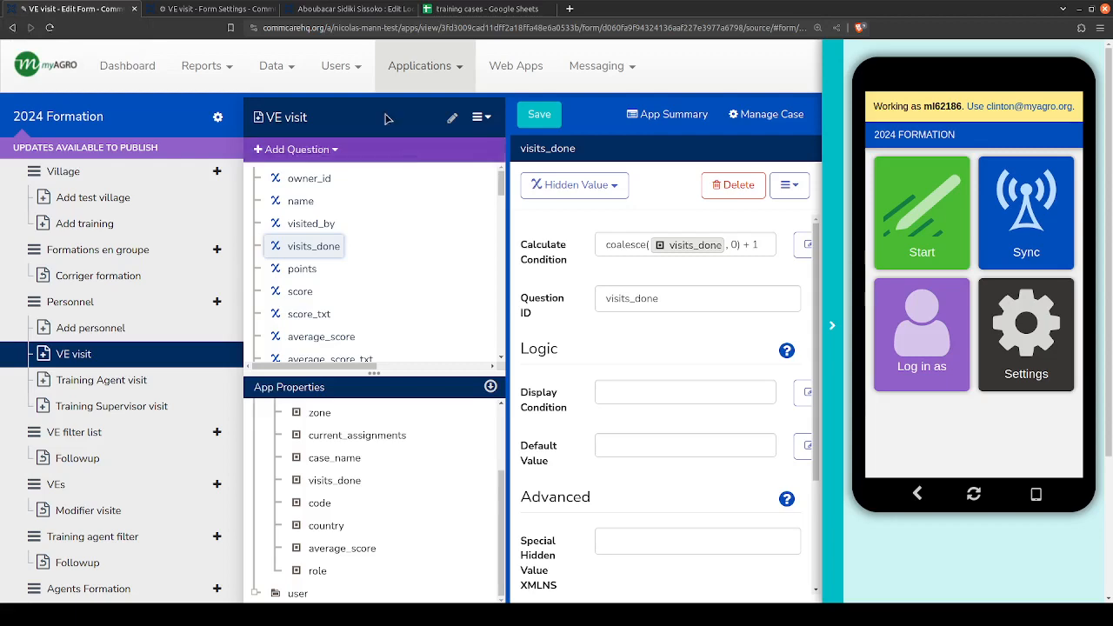
click(232, 7)
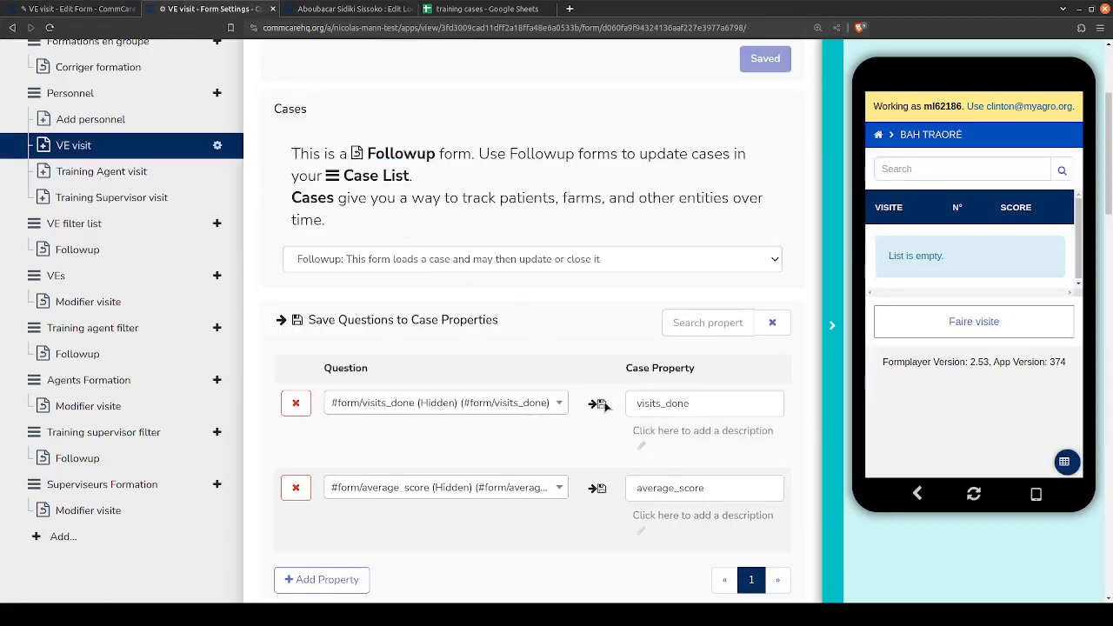
double_click(643, 404)
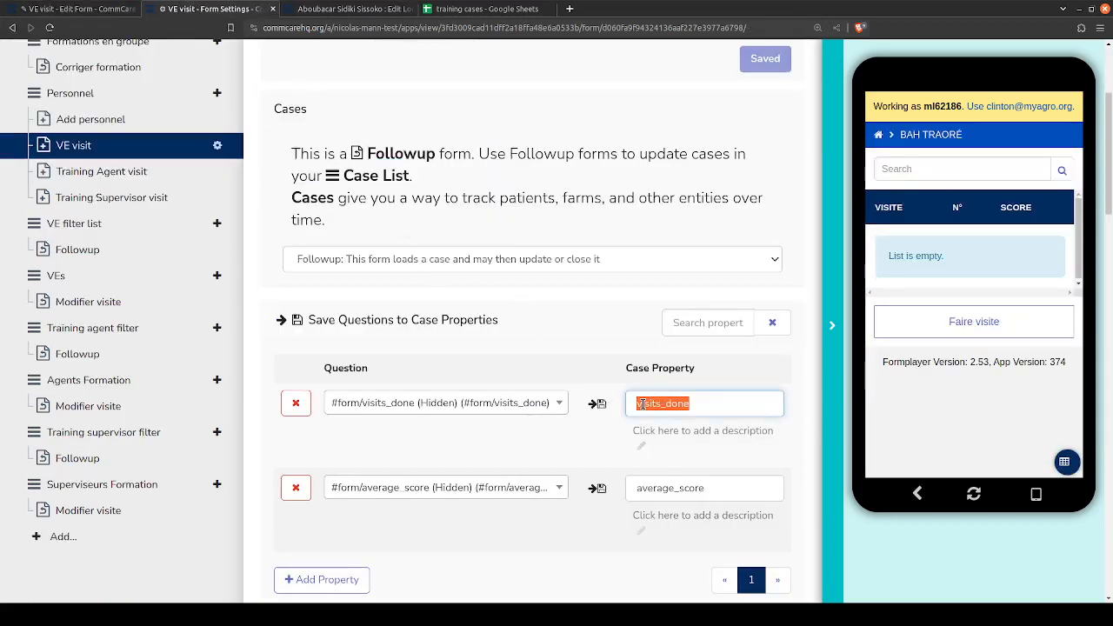
double_click(652, 483)
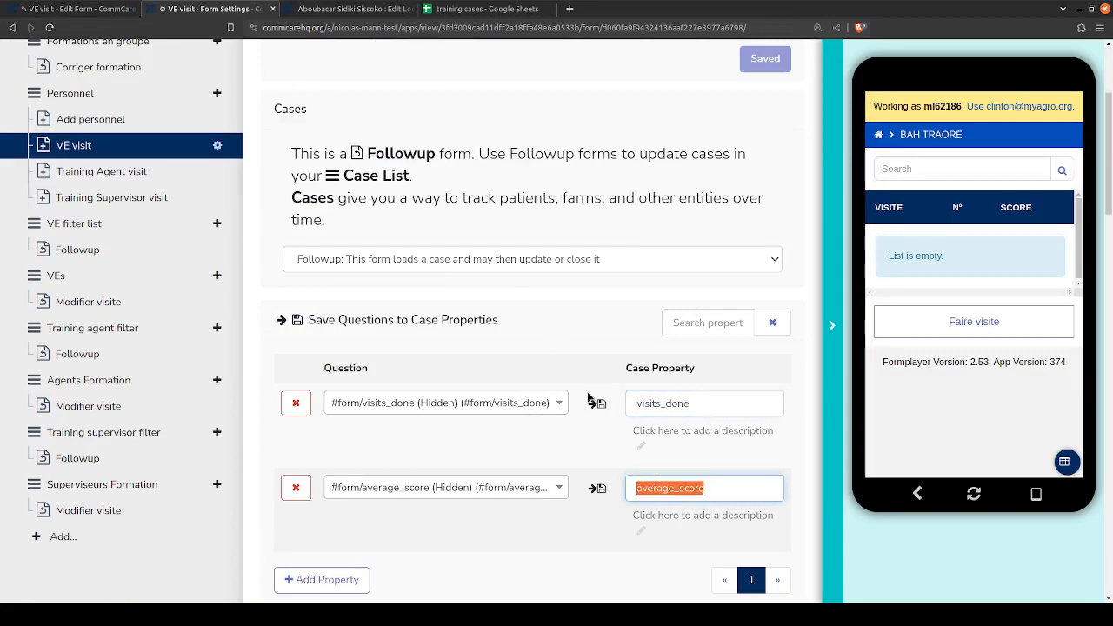
scroll(591, 392, down, 2)
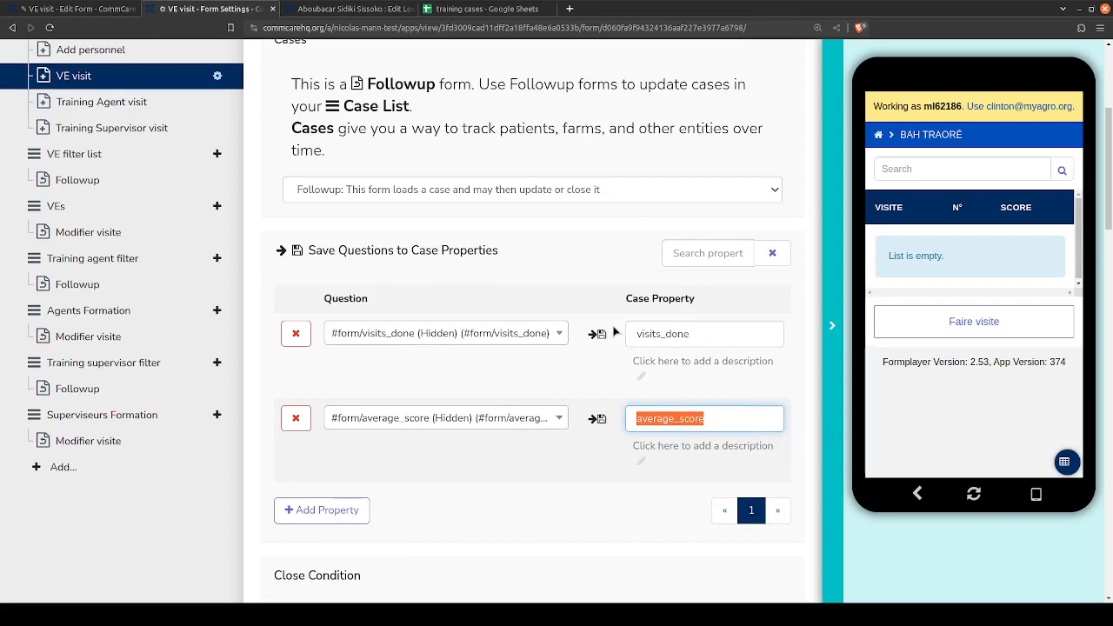
click(672, 334)
double_click(671, 334)
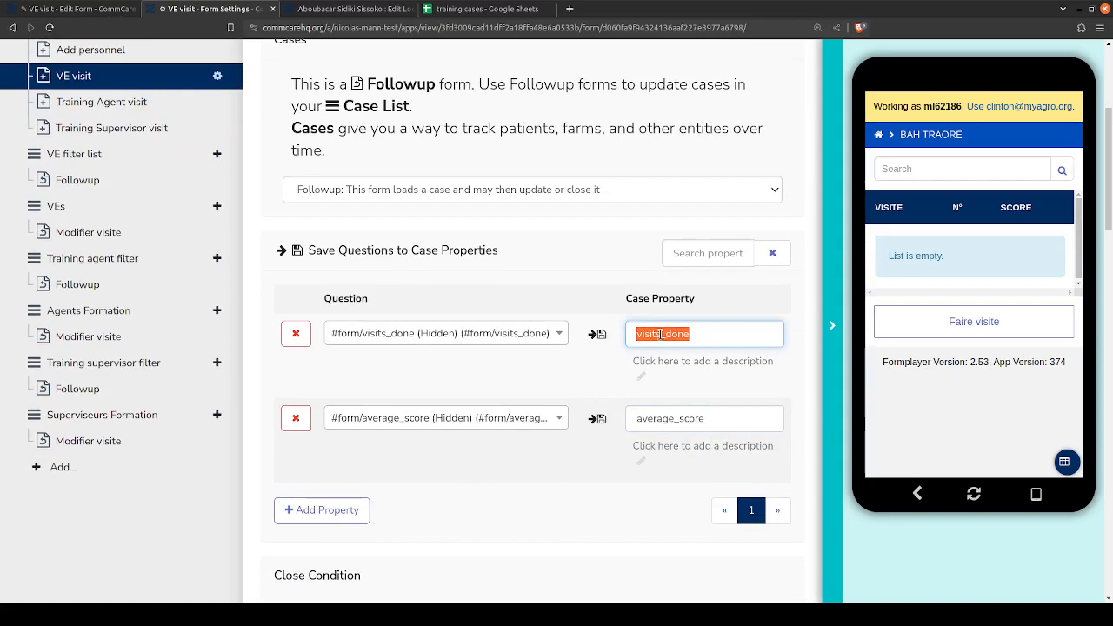
click(663, 334)
- Compare the form's child case configuration for visit_tr_2024 with its Save Questions to Case Properties section for the personnel case
scroll(594, 324, down, 6)
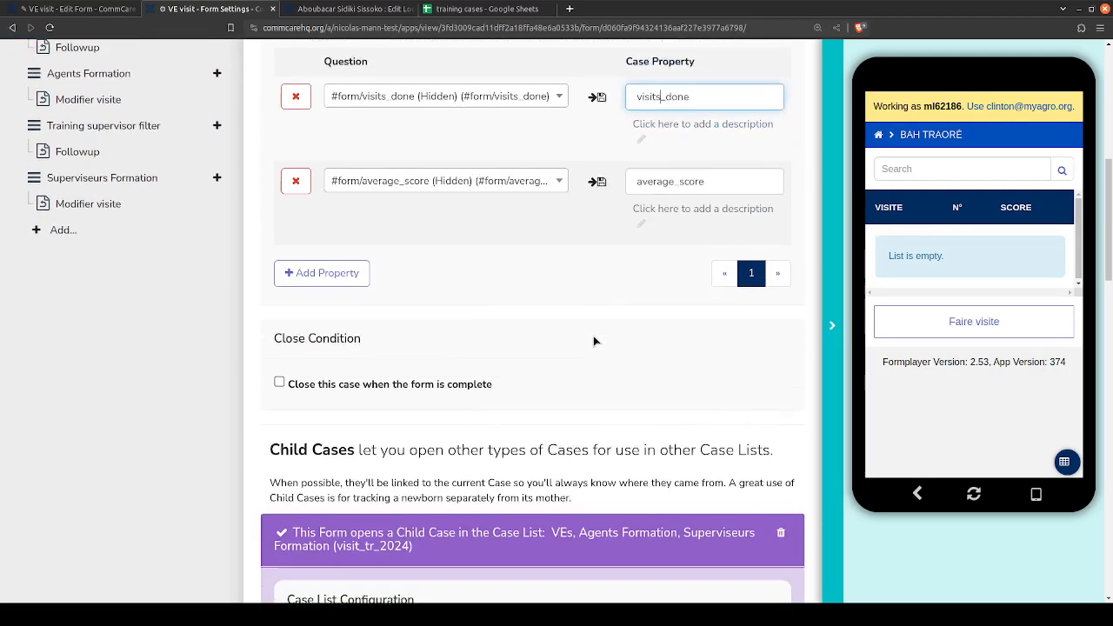
scroll(592, 432, down, 1)
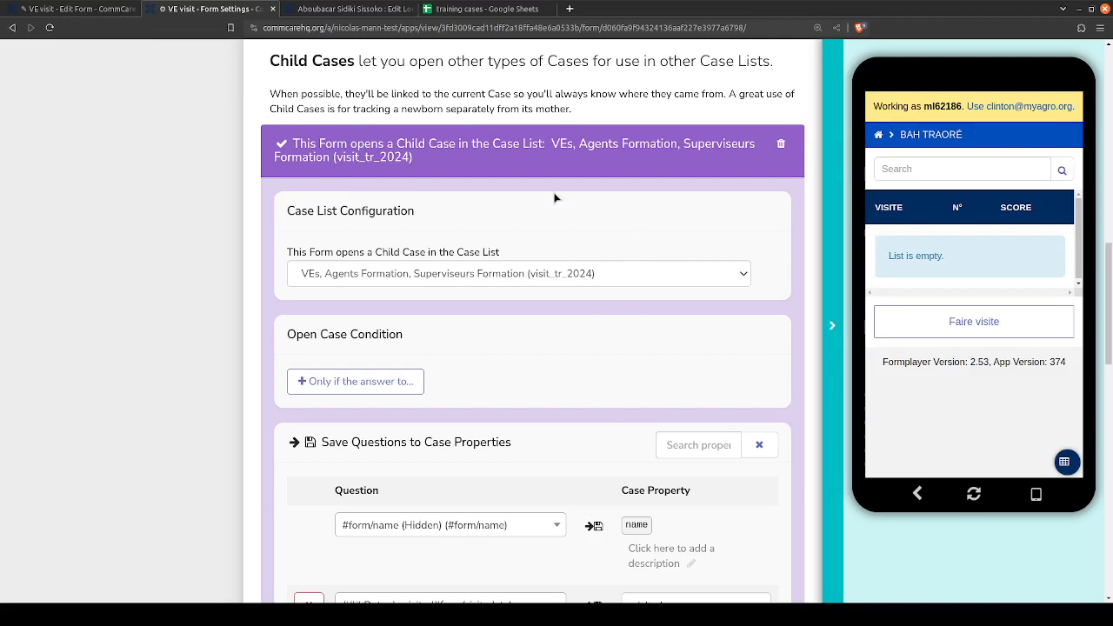
scroll(560, 264, up, 6)
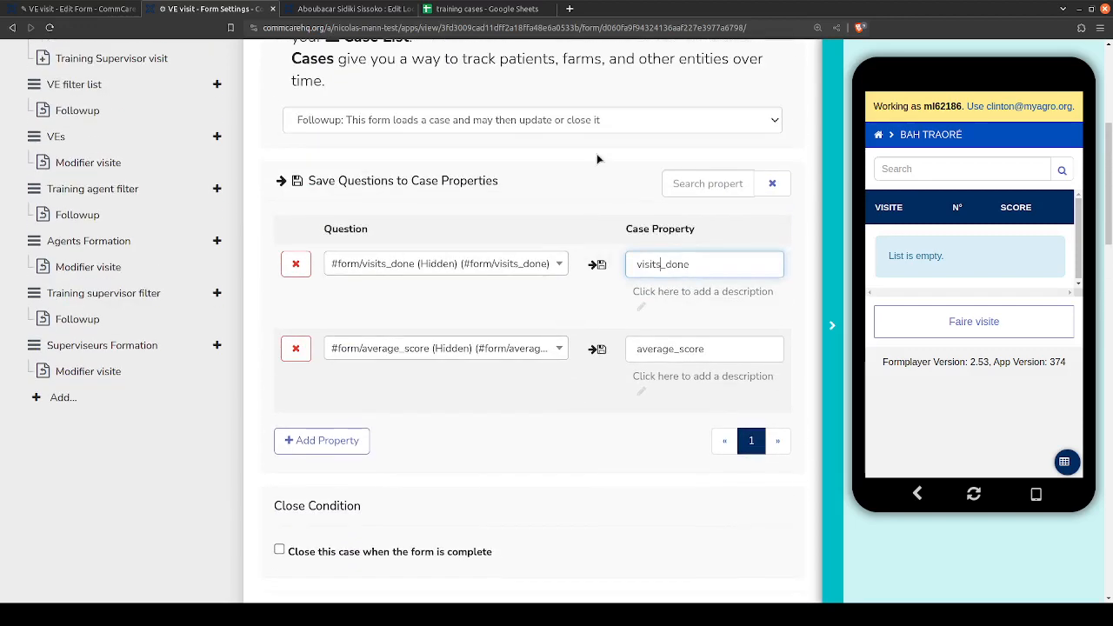
scroll(517, 339, up, 2)
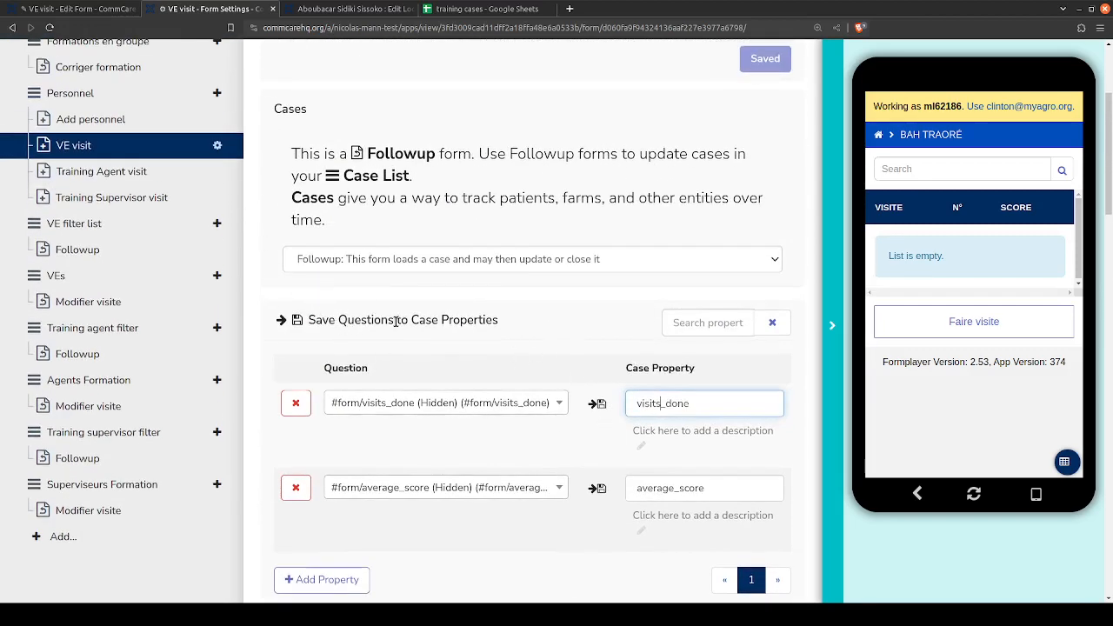
drag(393, 320, 309, 320)
click(309, 320)
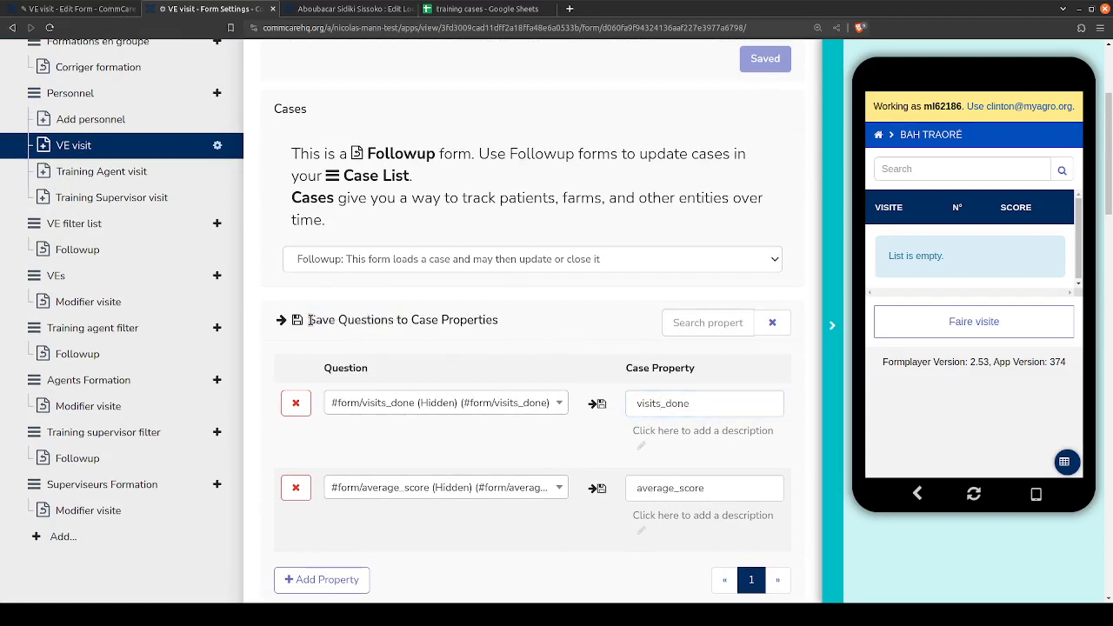
- Compare the form's visits_done and average_score case property mappings with the matching columns in the personnel sheet
double_click(663, 404)
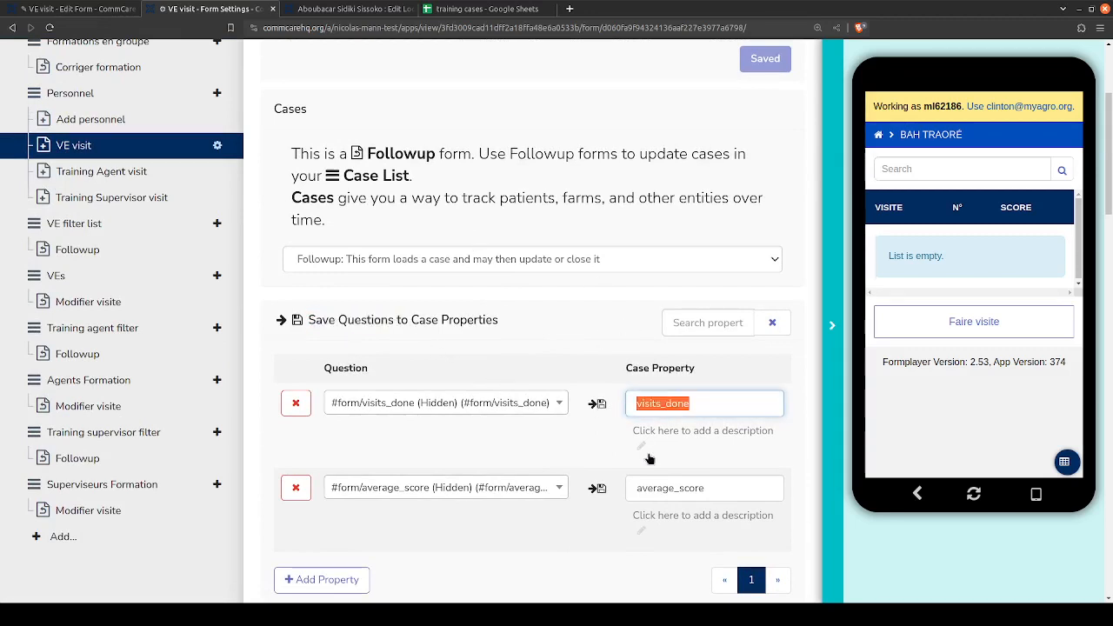
double_click(681, 488)
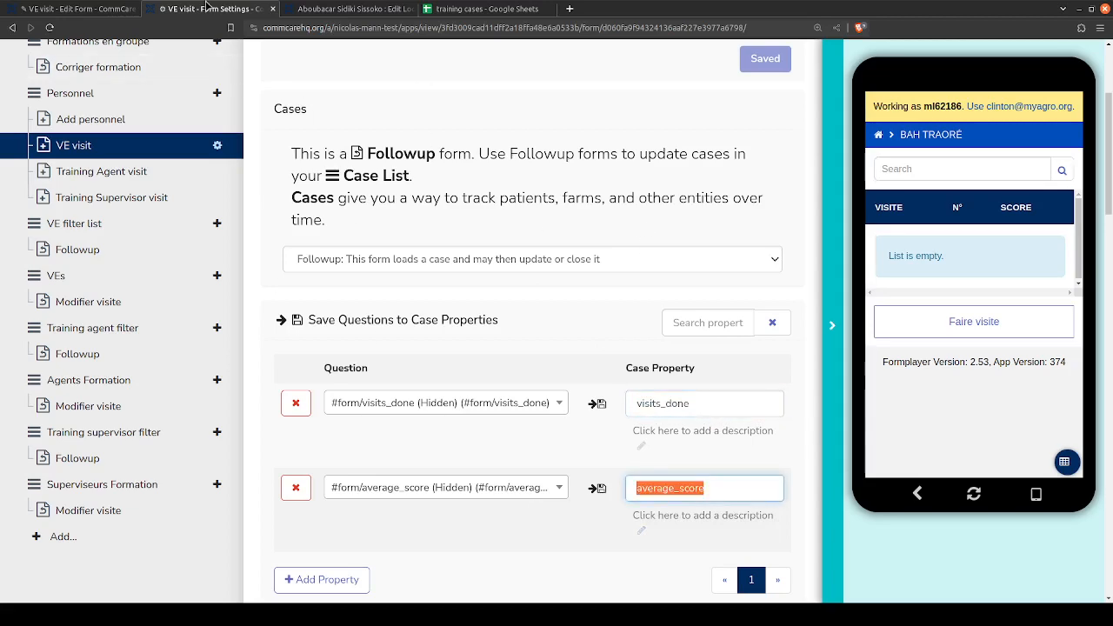
click(486, 9)
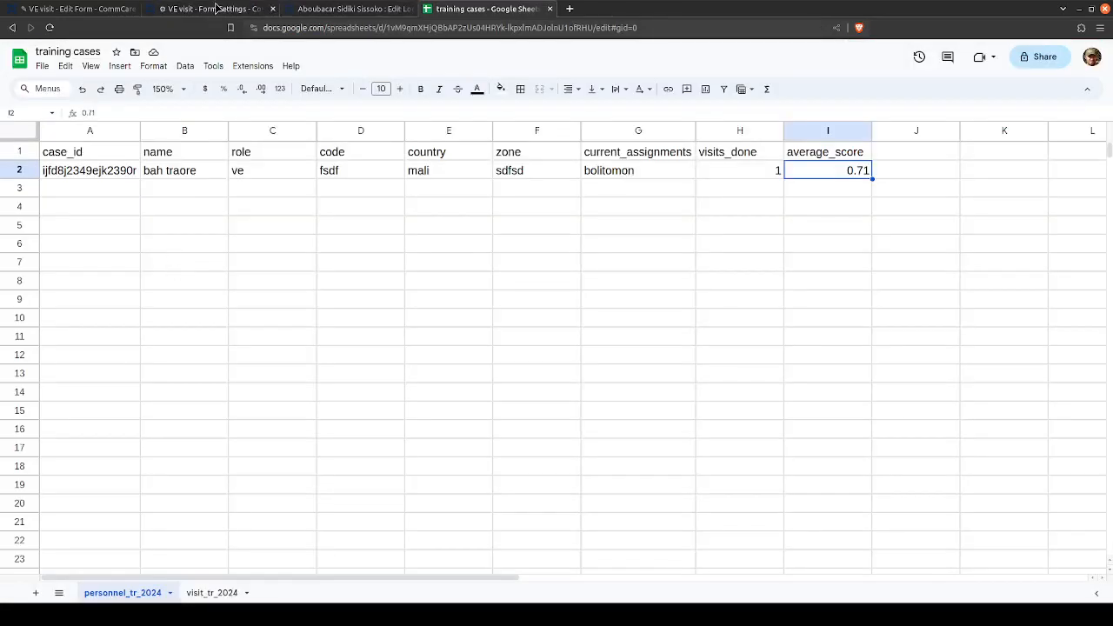
click(216, 9)
scroll(264, 296, up, 1)
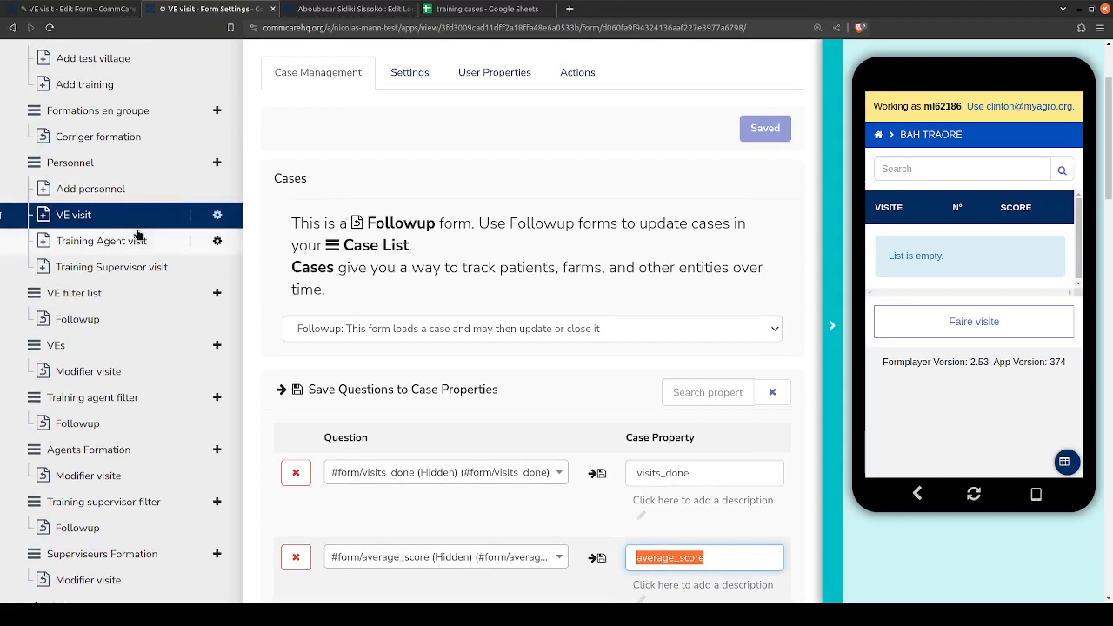
scroll(618, 294, down, 1)
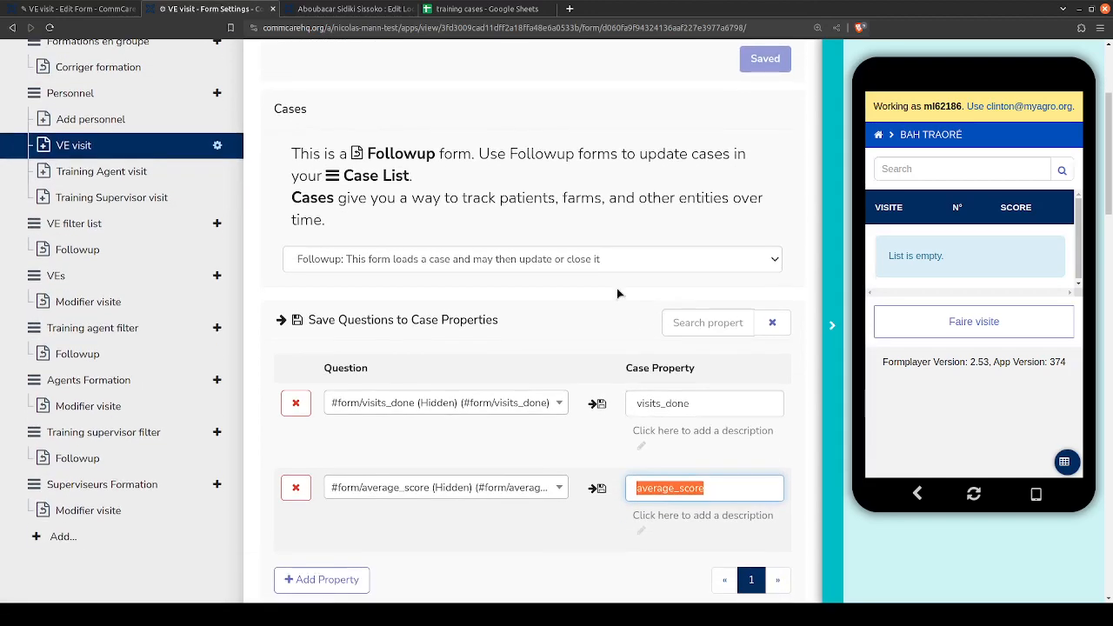
click(665, 403)
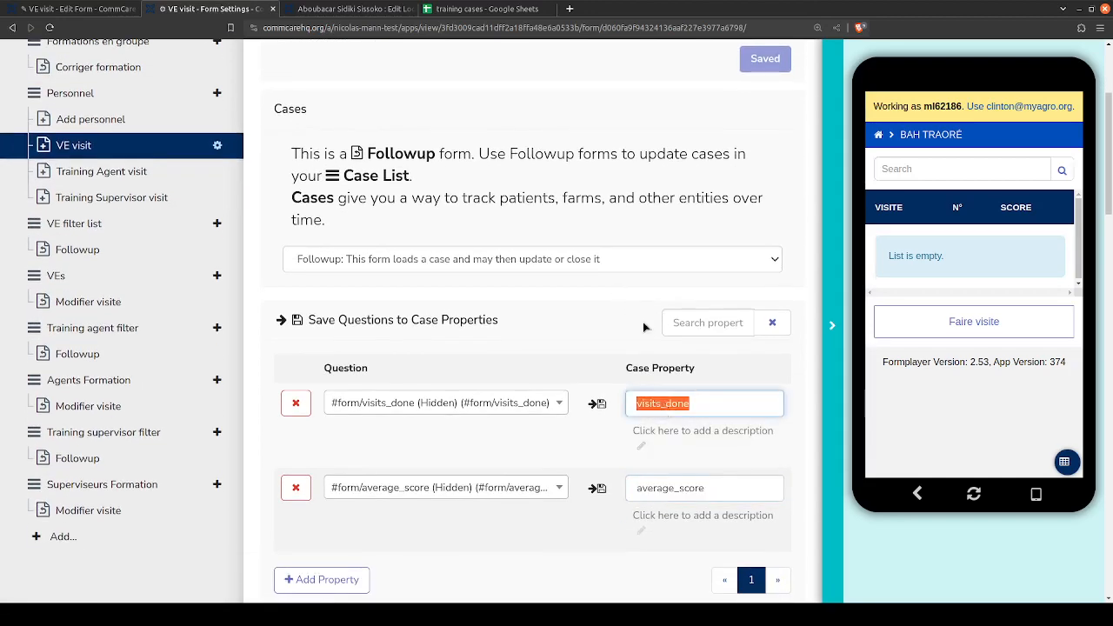
- In row 2 of the training cases personnel sheet, set visits_done to 2
click(485, 9)
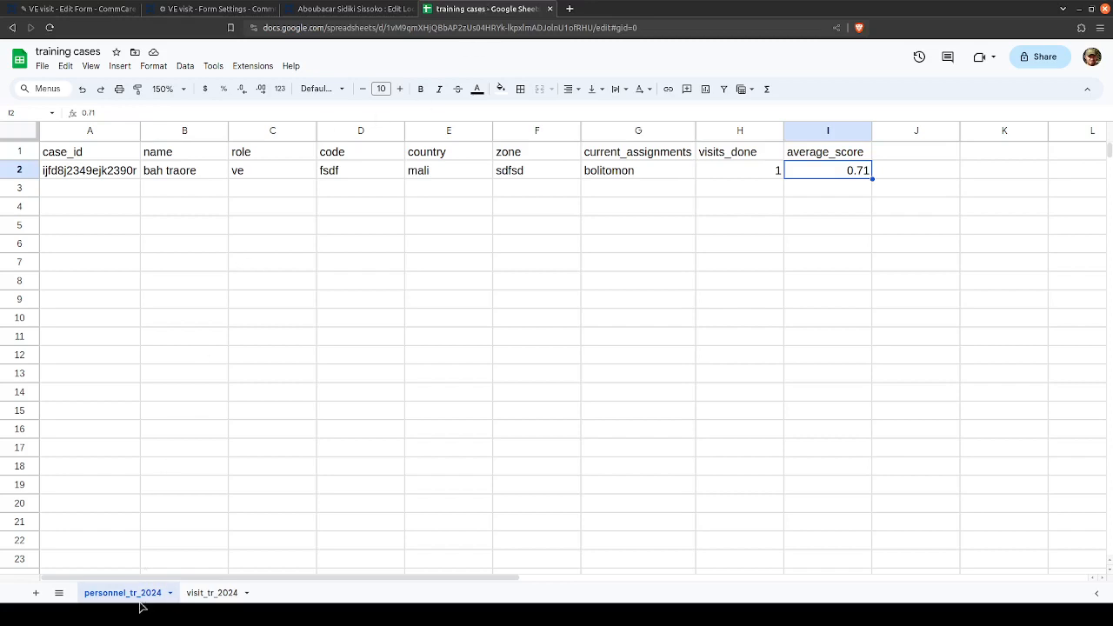
click(730, 179)
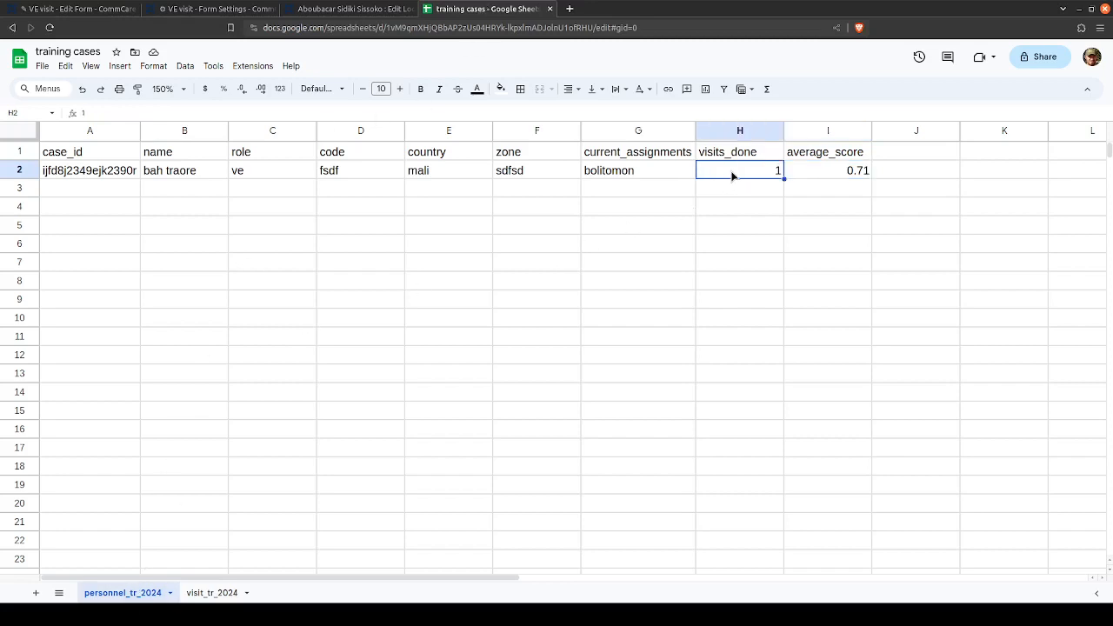
text(2)
key(Tab)
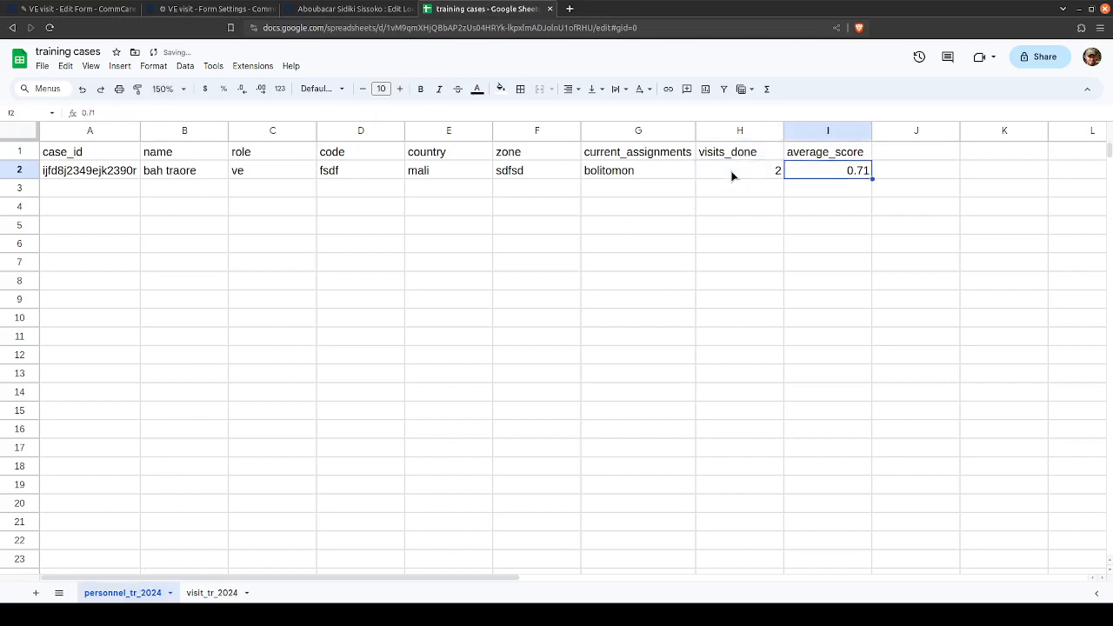
- Try average_score values of 0.5 and -0.75 in row 2 of the personnel sheet
double_click(818, 170)
double_click(865, 169)
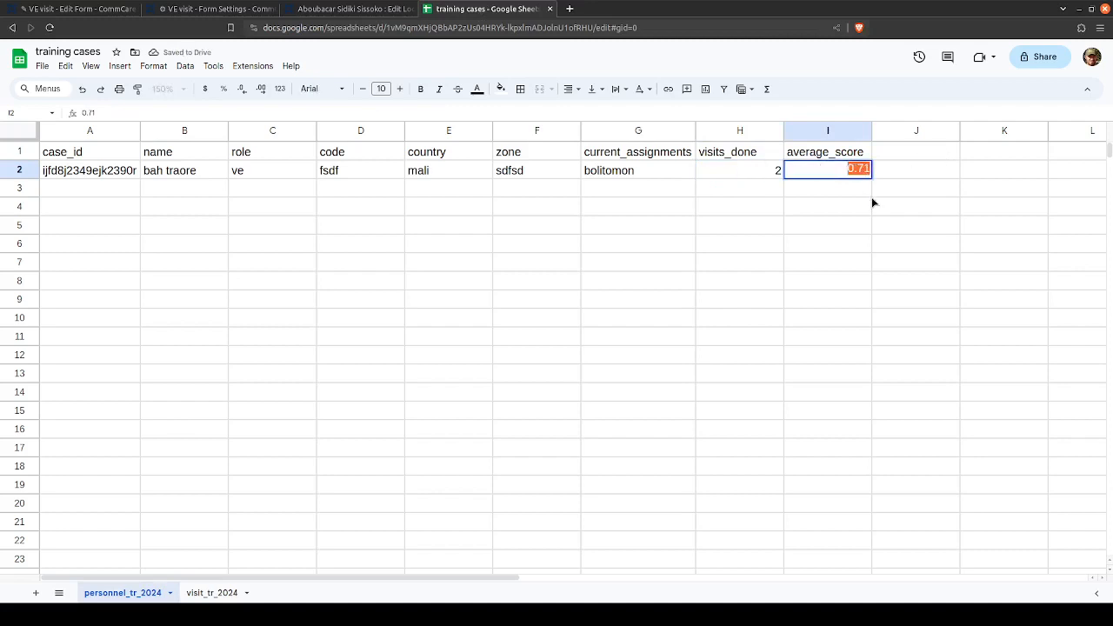
key(BackSpace)
key(Return)
key(Up)
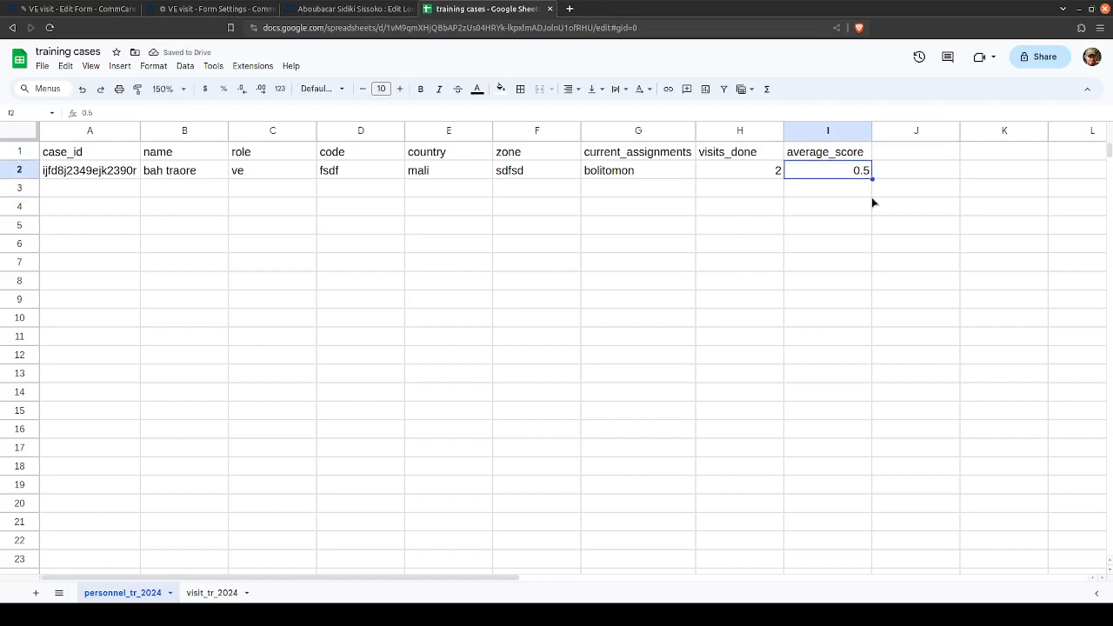
text(-0.75)
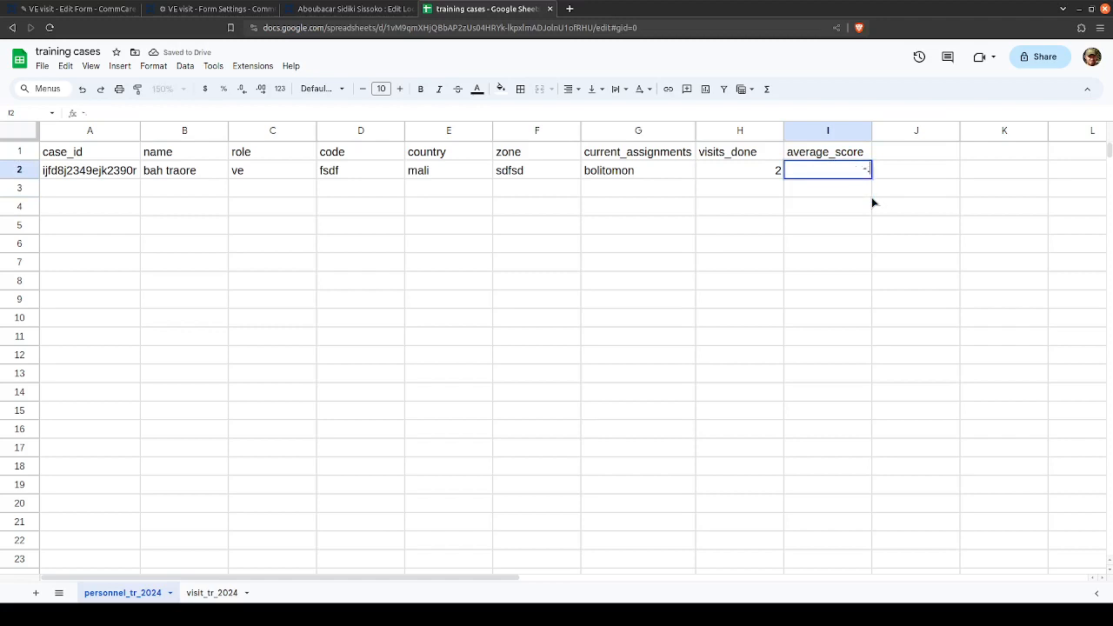
key(Return)
key(Up)
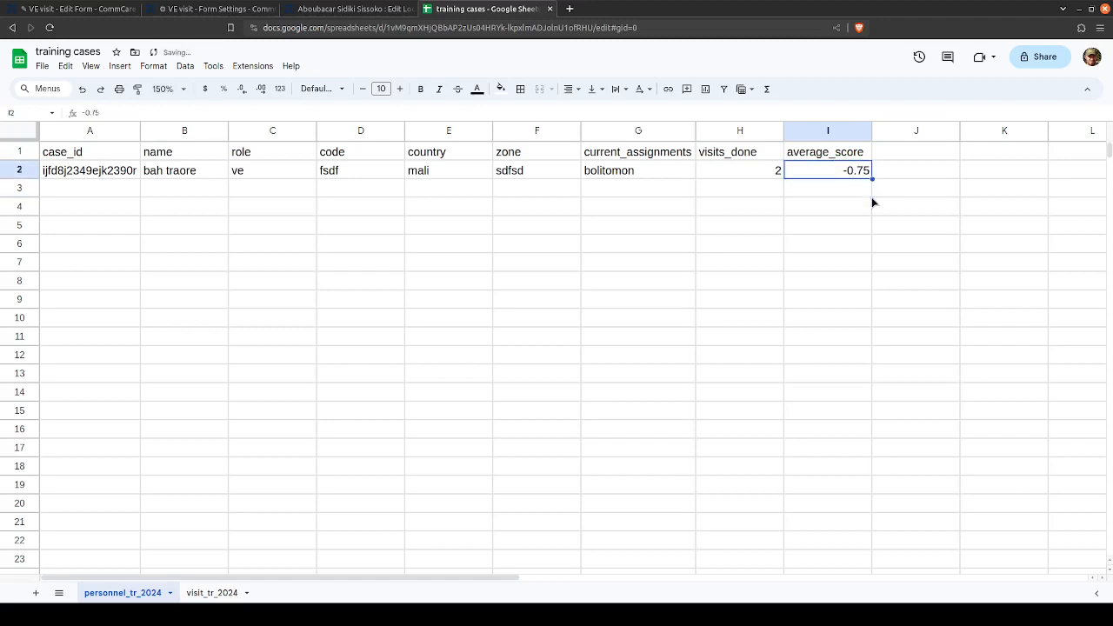
- Set average_score to 0.75 in row 2 of the personnel sheet
text(-)
text(.75)
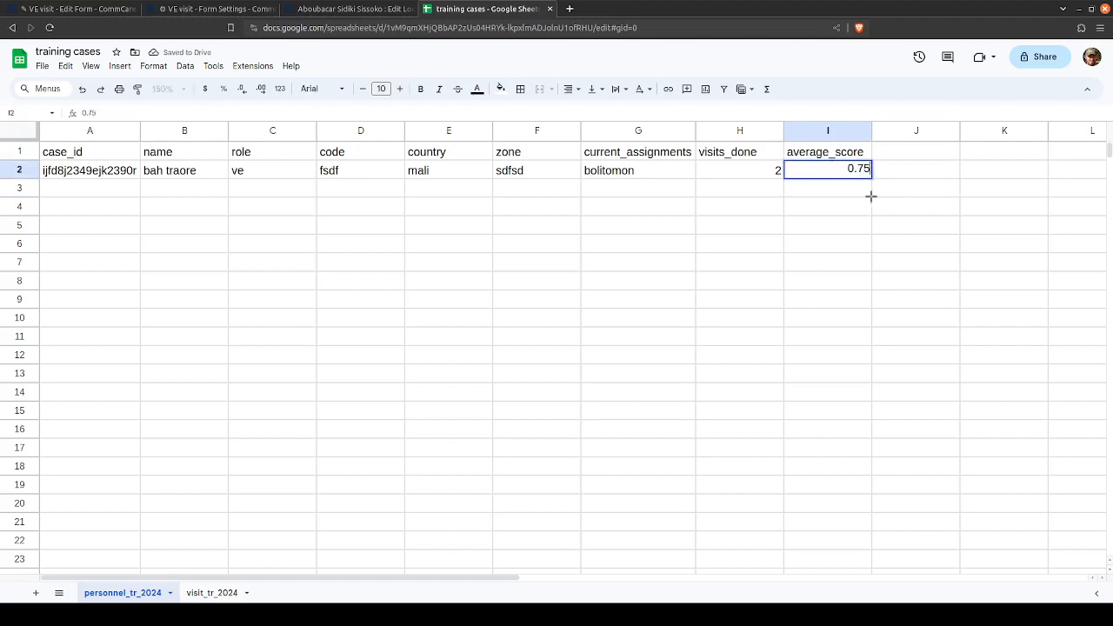
key(Return)
click(830, 173)
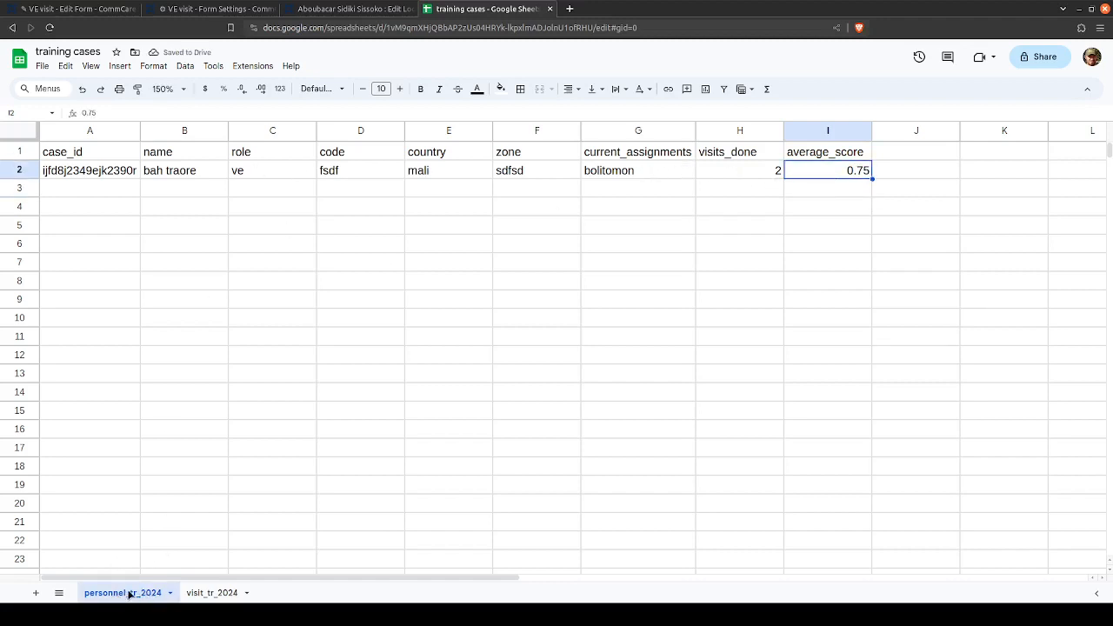
- Return to the VE visit form settings and examine the Child Cases section that opens visit_tr_2024 cases
click(222, 9)
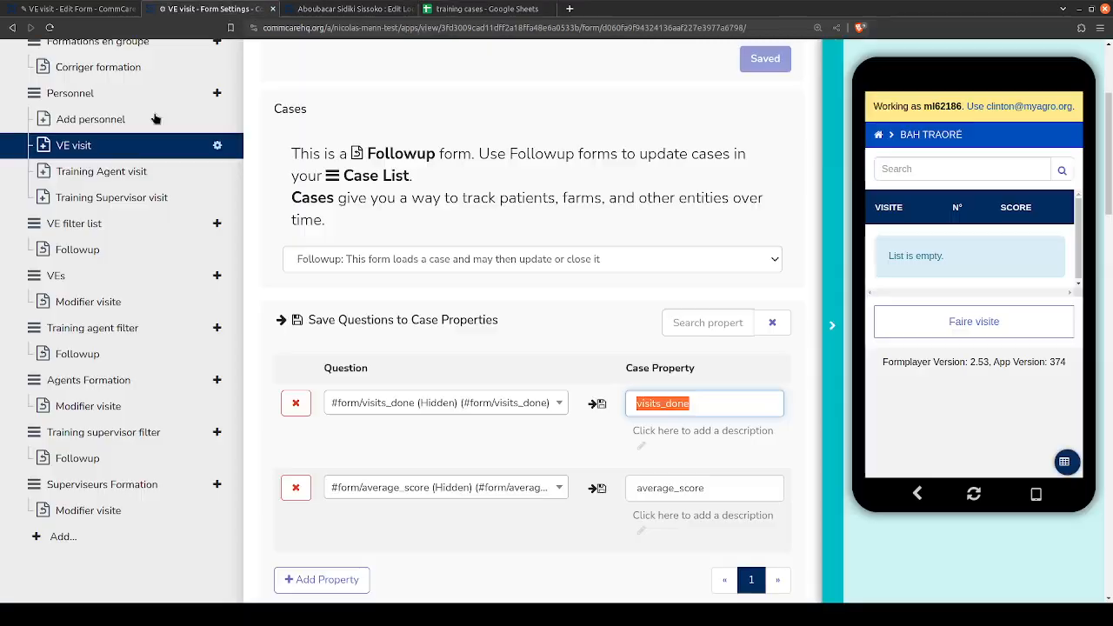
scroll(587, 369, down, 6)
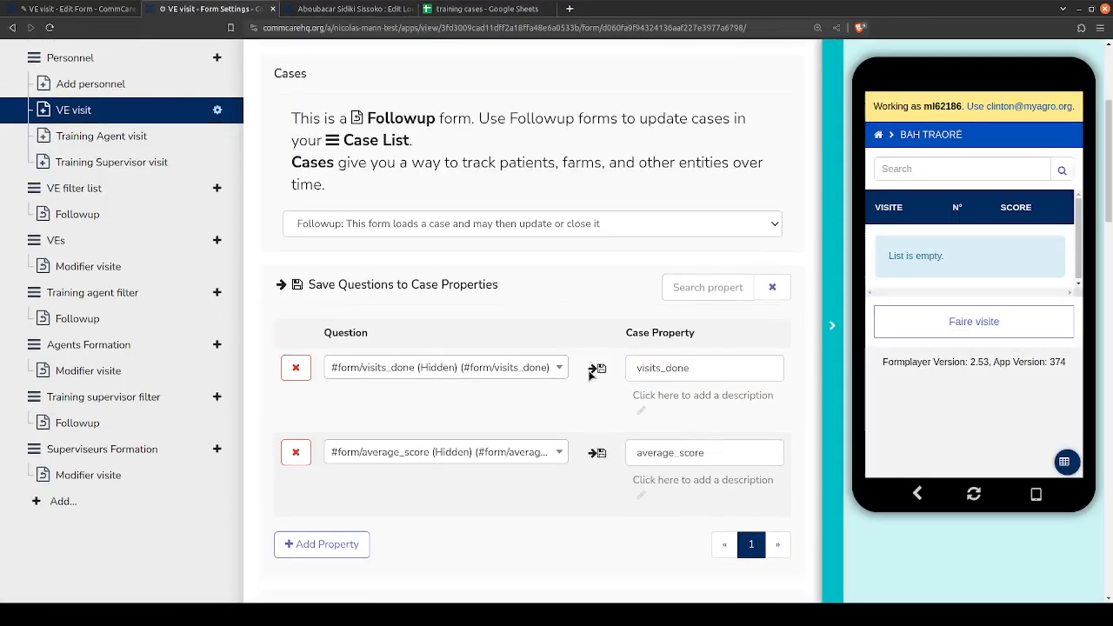
scroll(589, 336, down, 1)
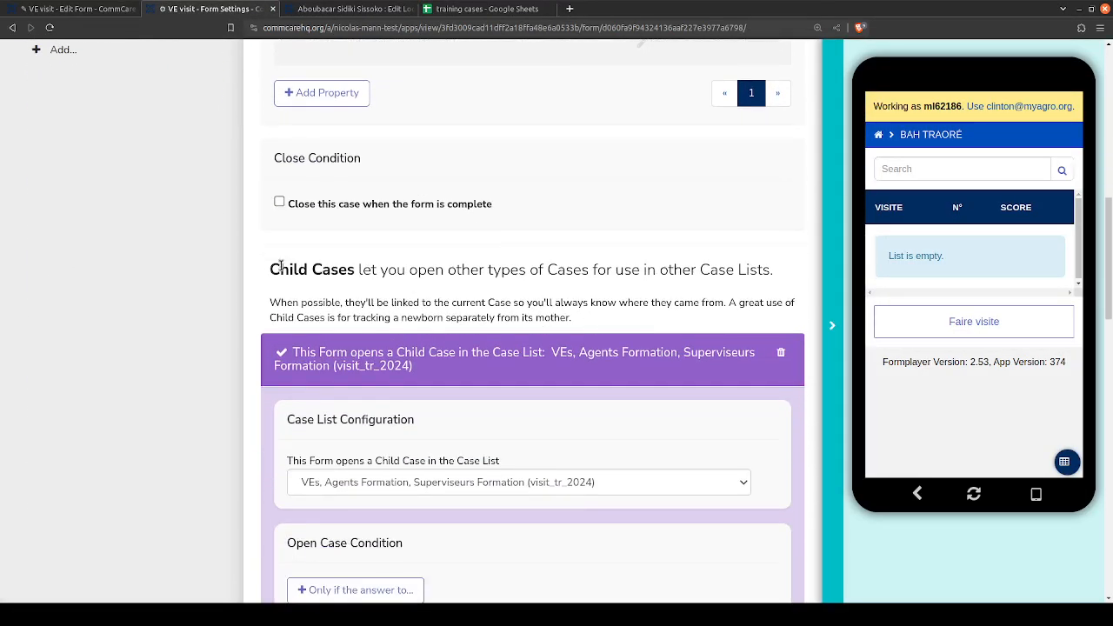
drag(274, 270, 467, 316)
click(372, 355)
drag(283, 360, 432, 374)
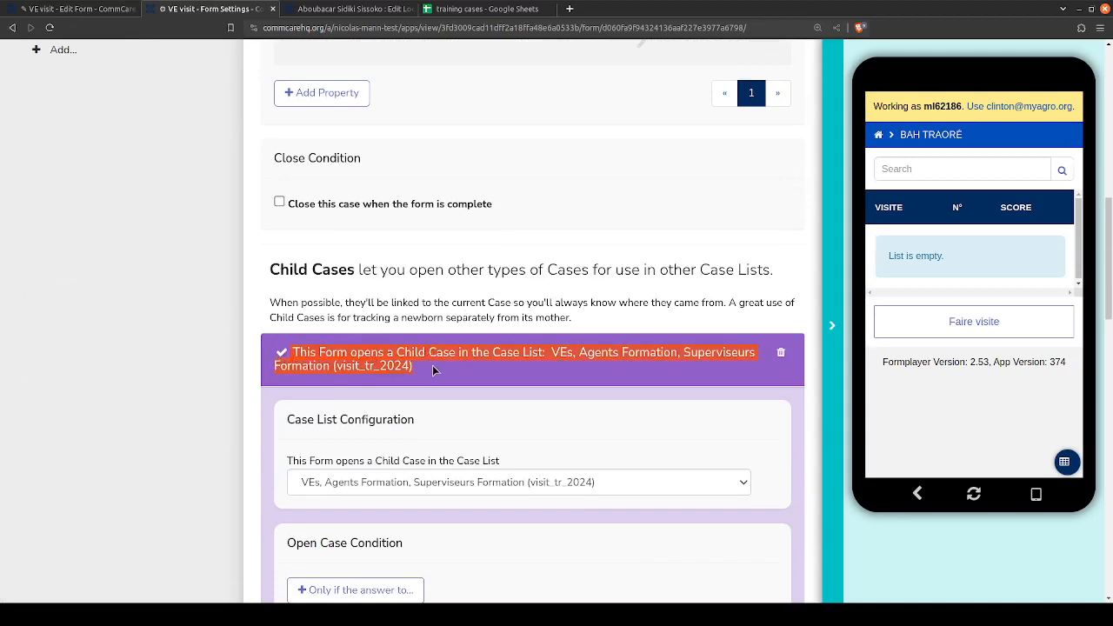
click(464, 385)
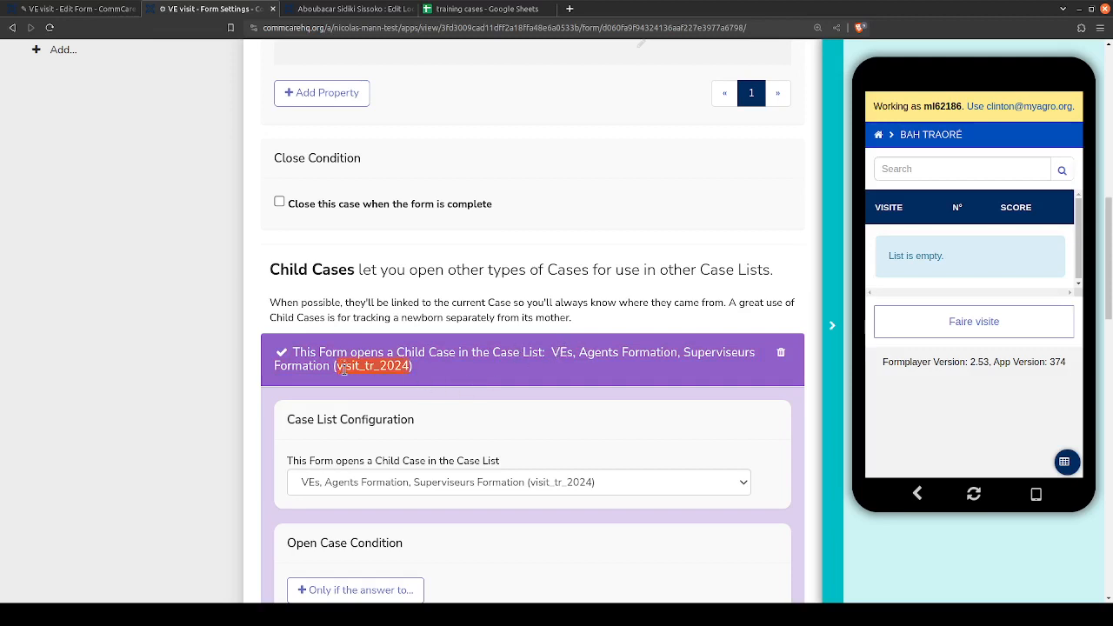
click(396, 367)
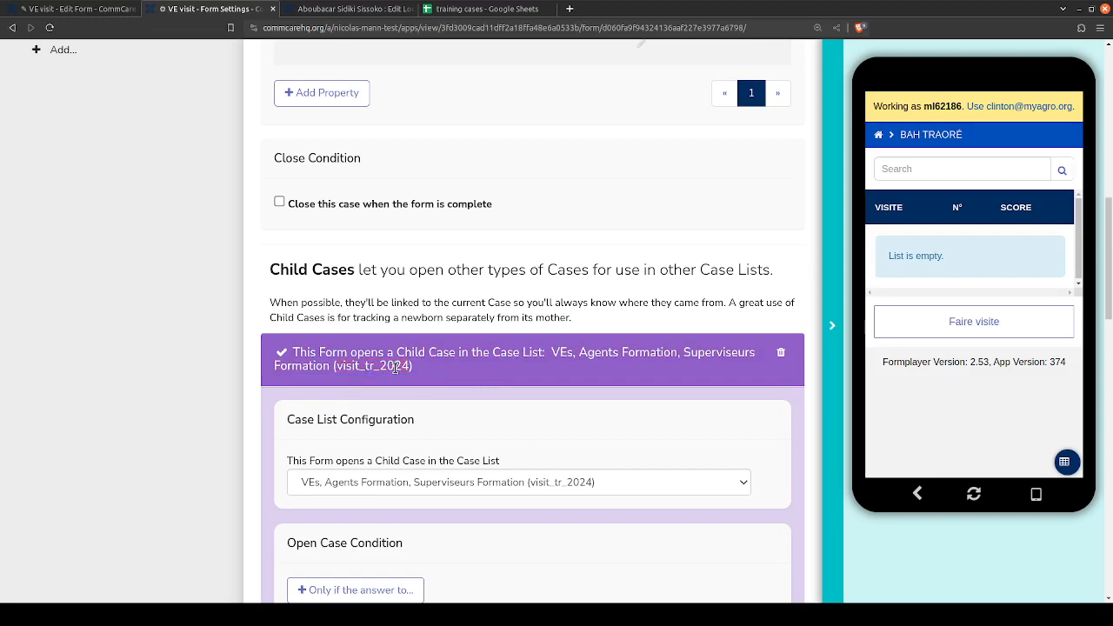
scroll(591, 339, down, 5)
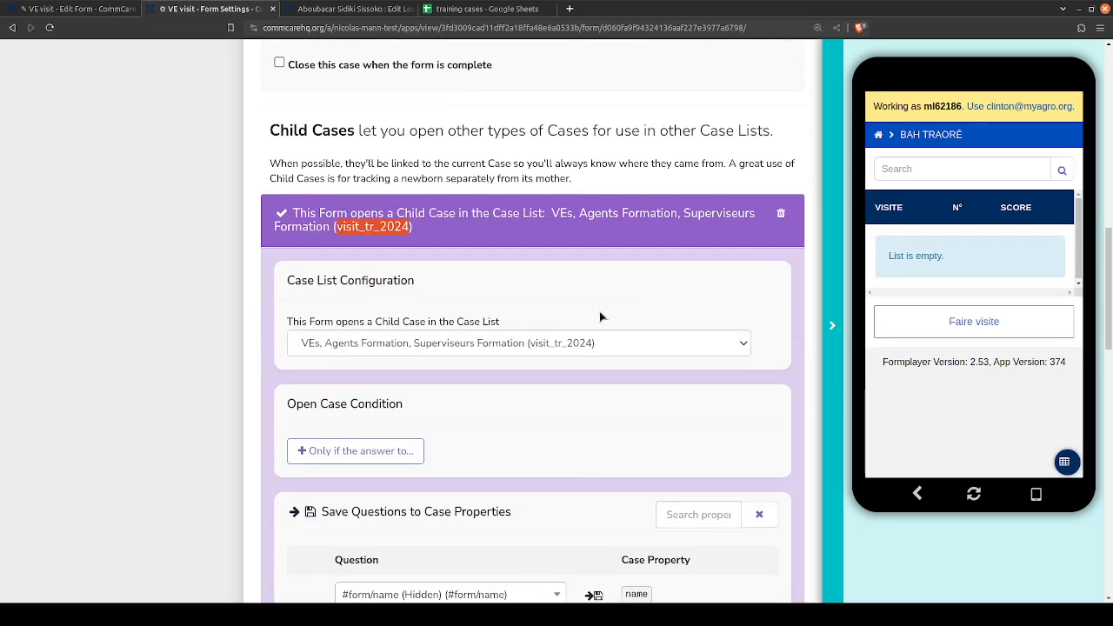
scroll(595, 366, down, 1)
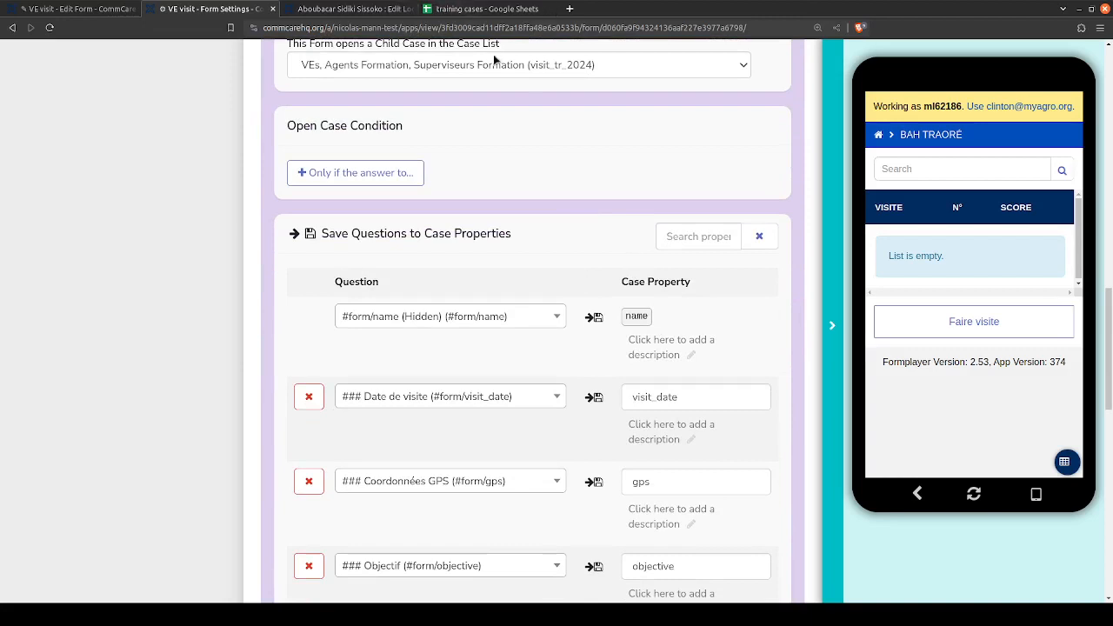
- In the visit_tr_2024 sheet, copy parent_case_id and parent_case_type from row 5 into row 6
click(484, 10)
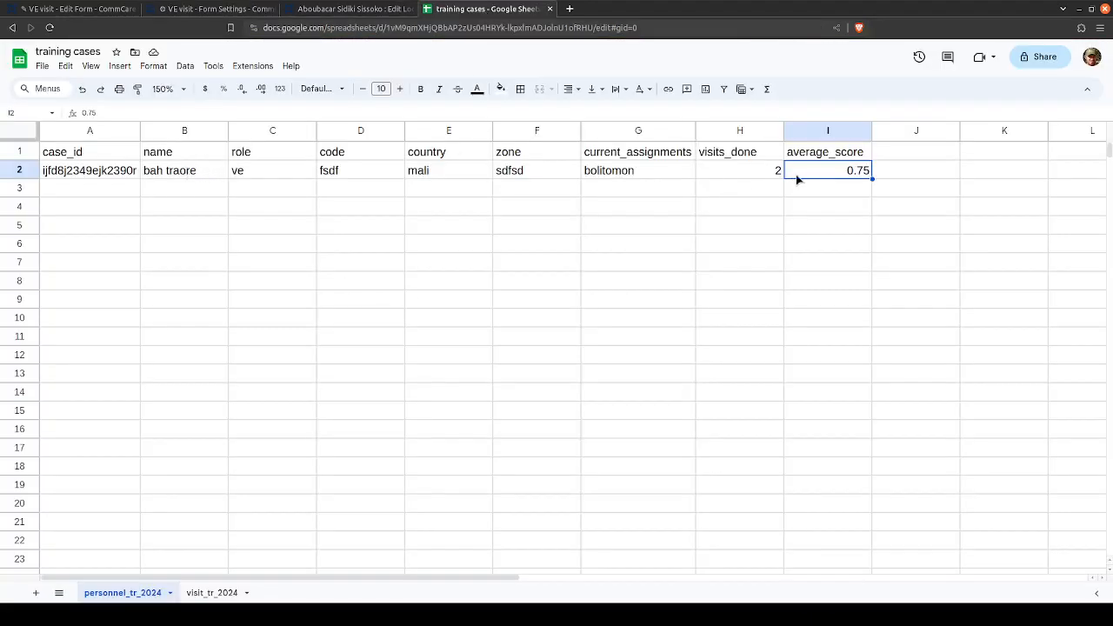
click(212, 593)
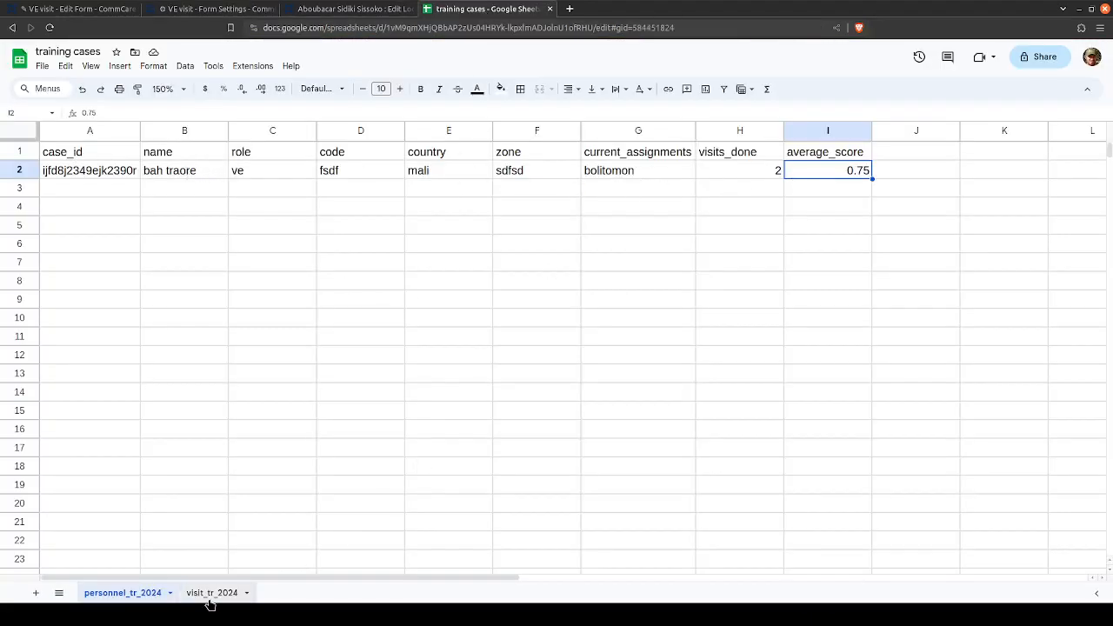
click(222, 245)
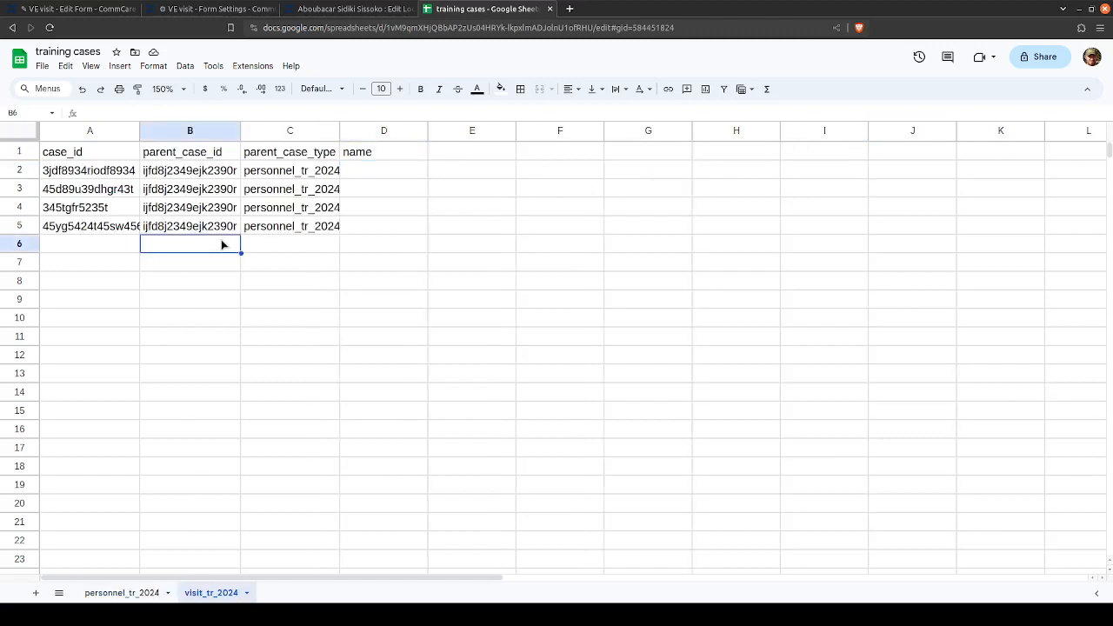
key(Up)
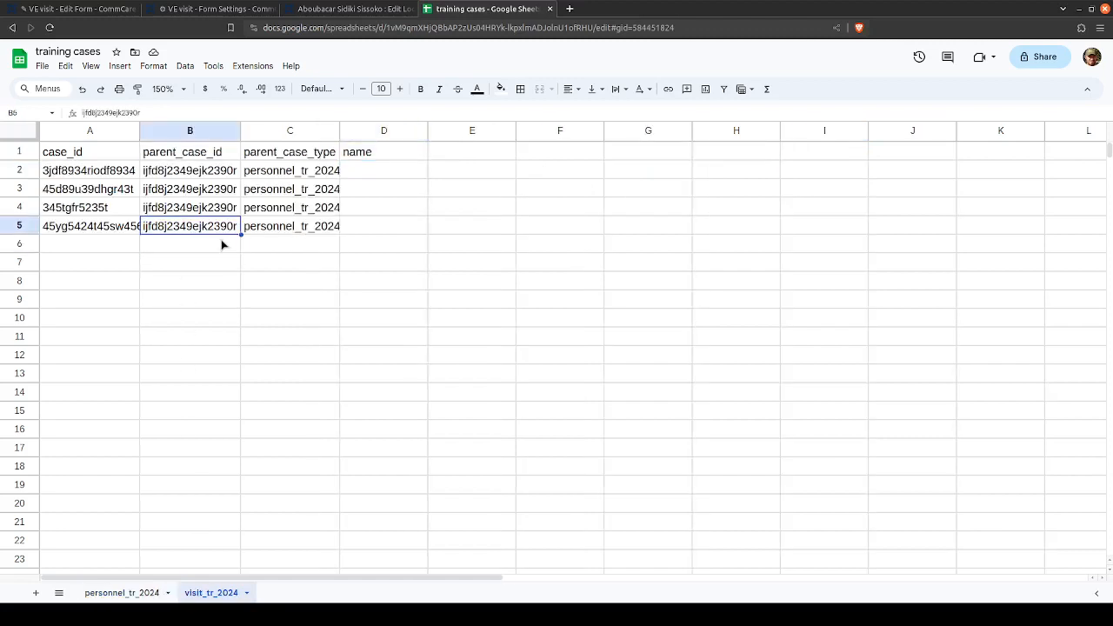
key(shift+Right)
key(ctrl+c)
key(Down)
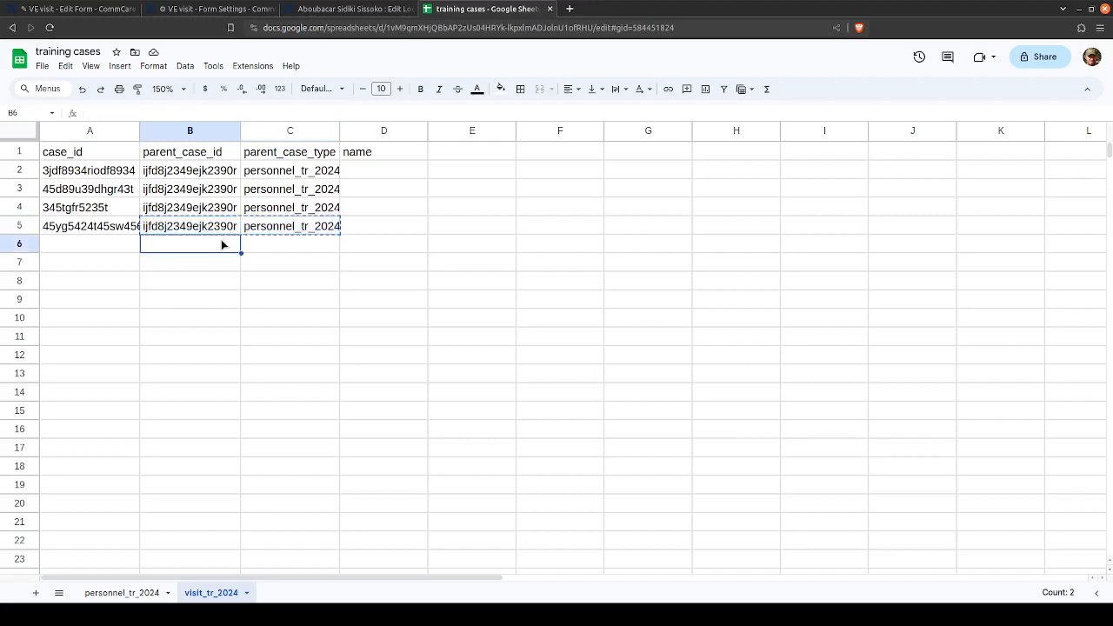
key(ctrl+v)
- Fill cells D6 to F6 with the sample values fsdadf, hkfhfhd` and sdkfusduk
key(Right)
key(Right)
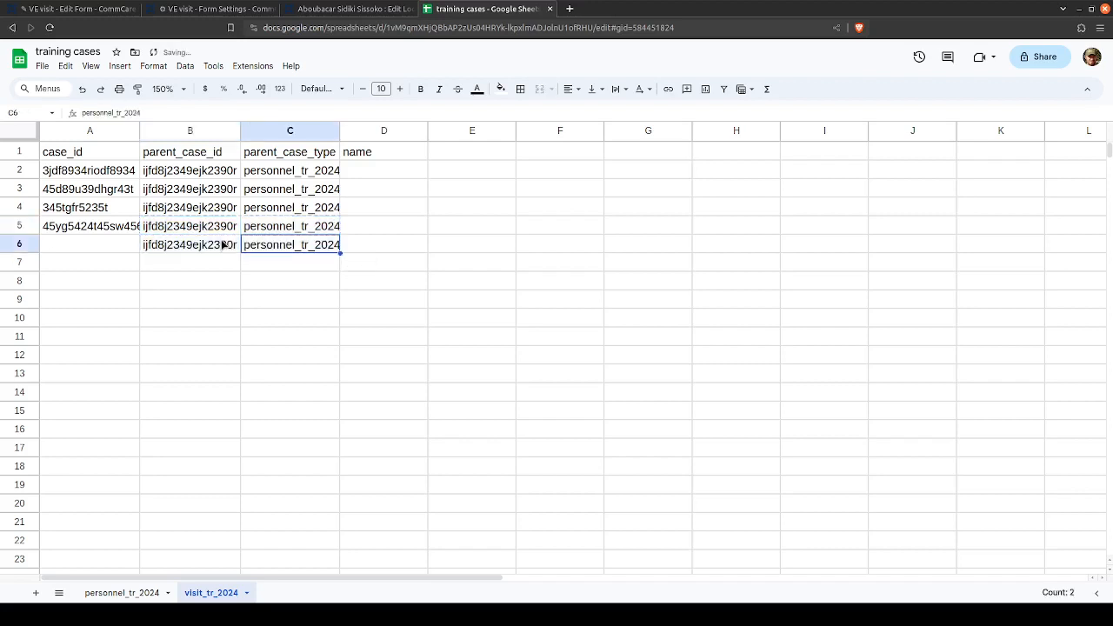
text(fsdadf)
key(Tab)
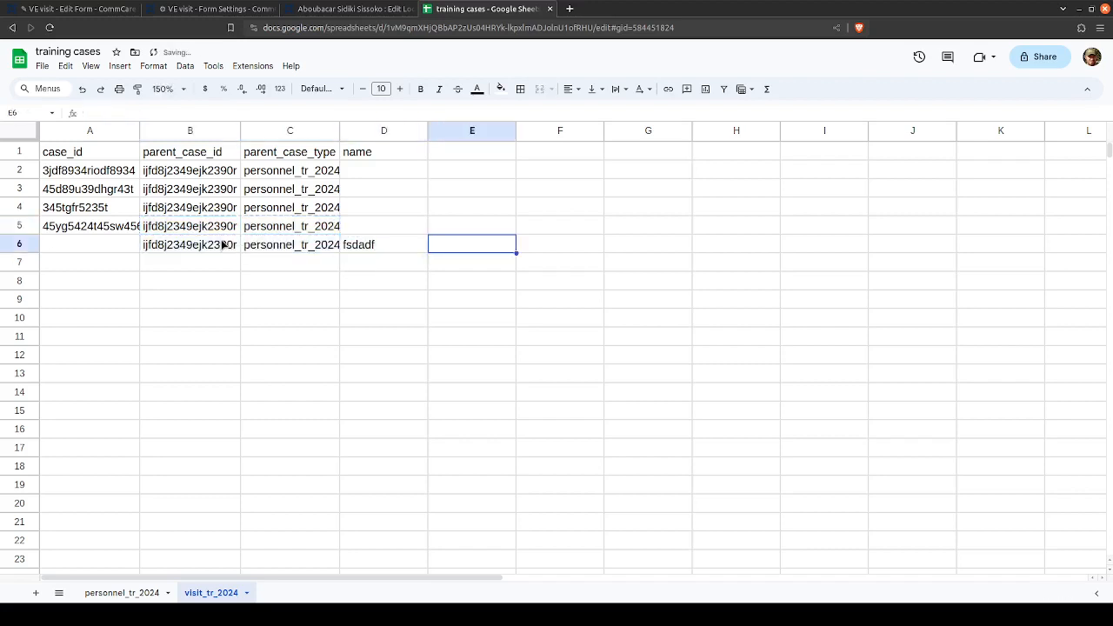
text(hkfhfhd`)
key(Tab)
text(sdkfusduk)
key(Tab)
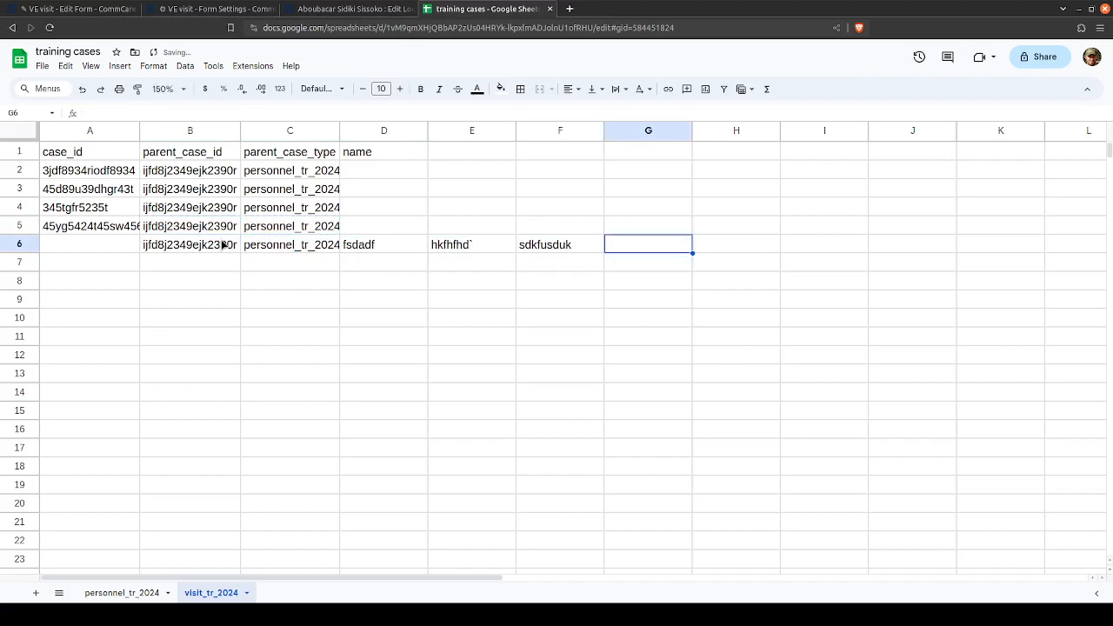
- Return to the VE visit form settings and examine the child case's saved properties, starting with name, against the visit sheet
click(327, 6)
click(205, 10)
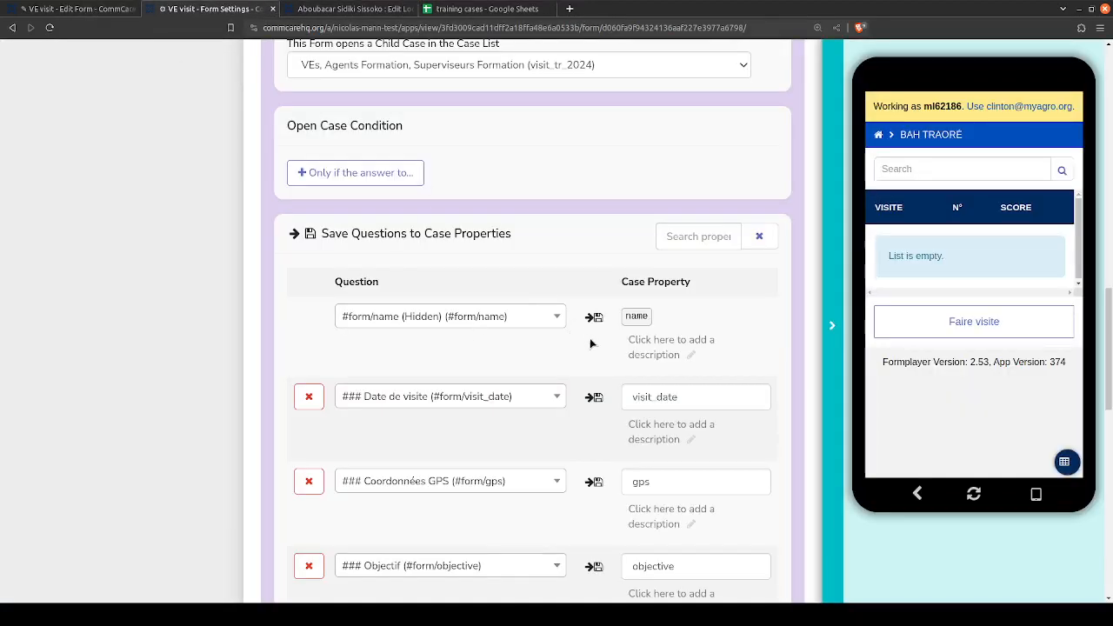
scroll(613, 317, up, 6)
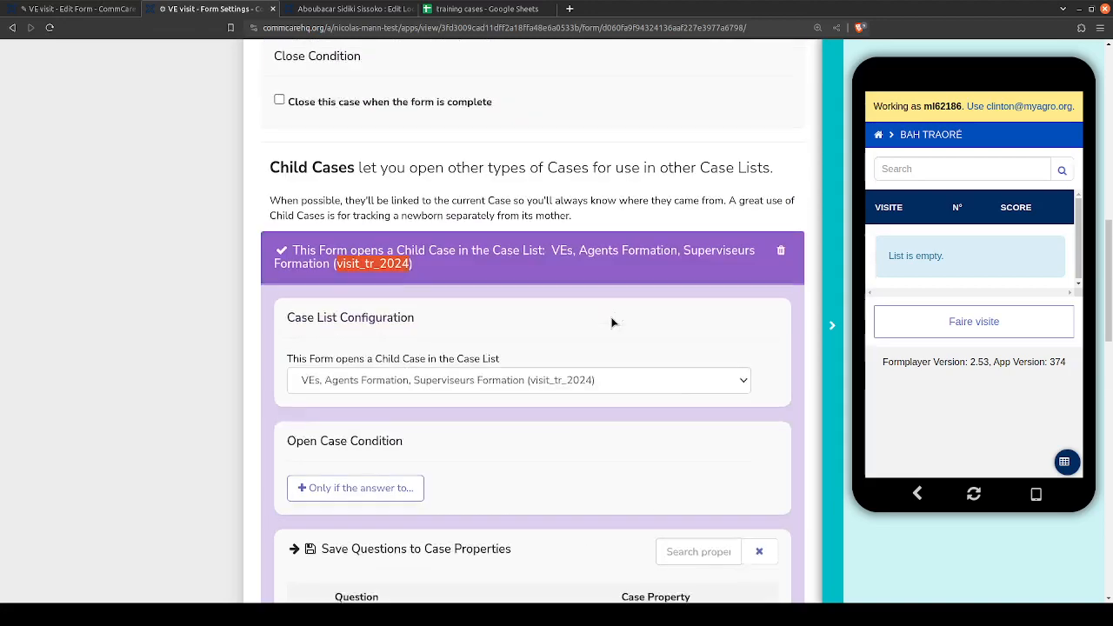
scroll(608, 304, down, 2)
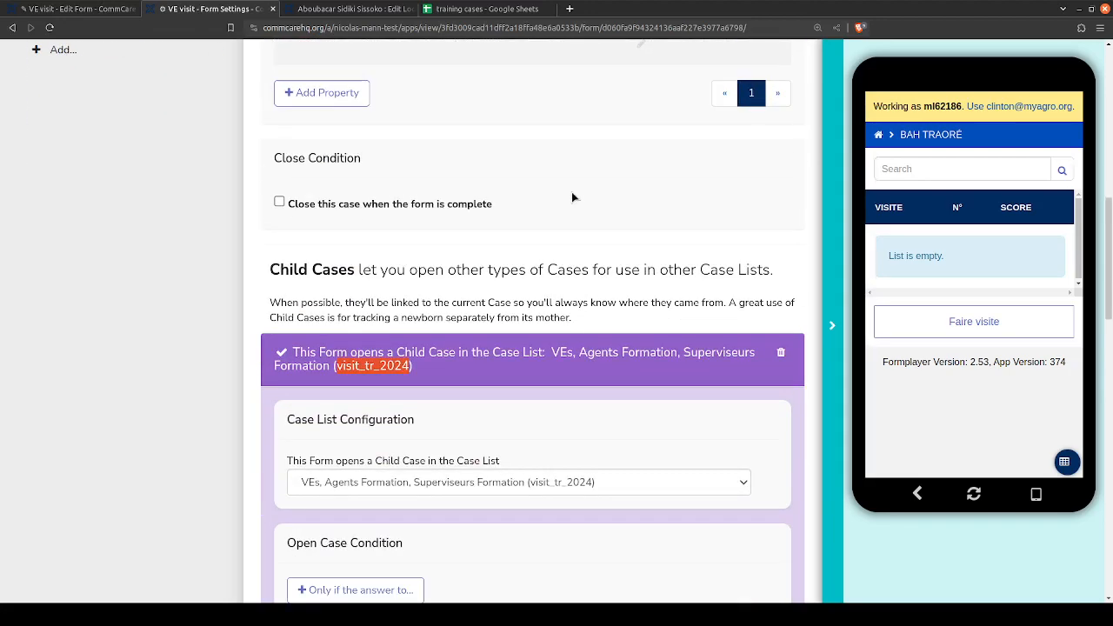
scroll(617, 306, down, 4)
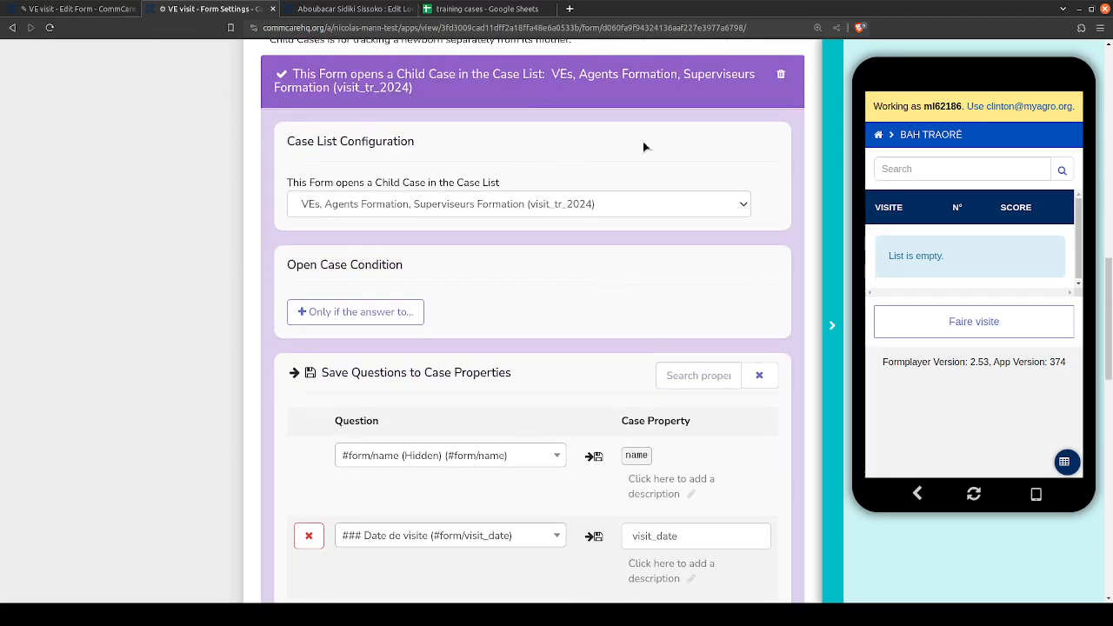
scroll(611, 353, down, 4)
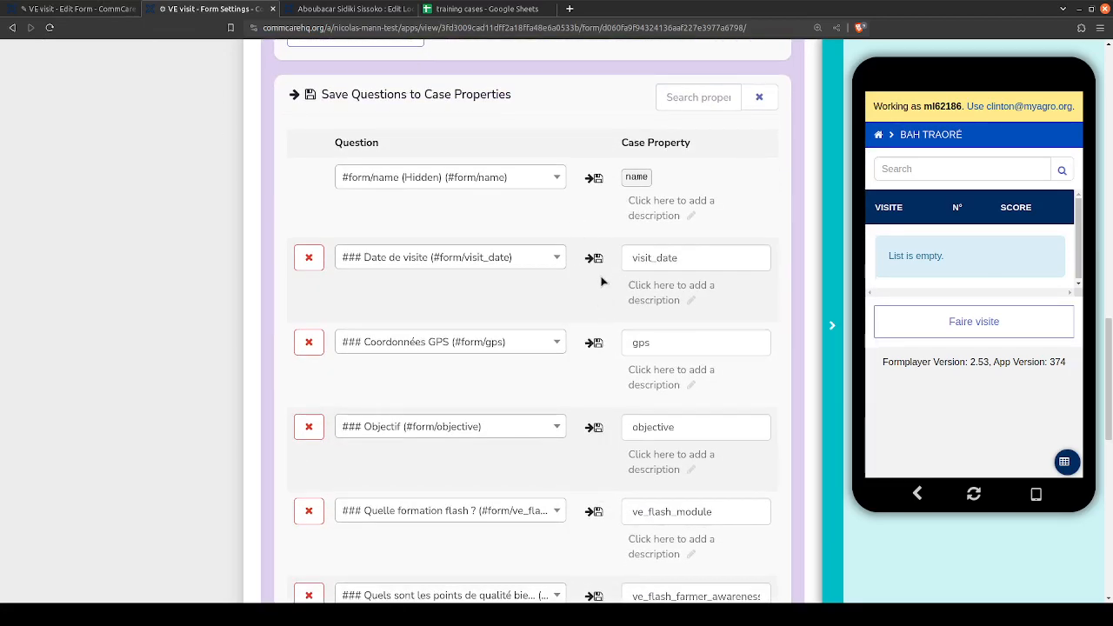
double_click(636, 177)
click(483, 8)
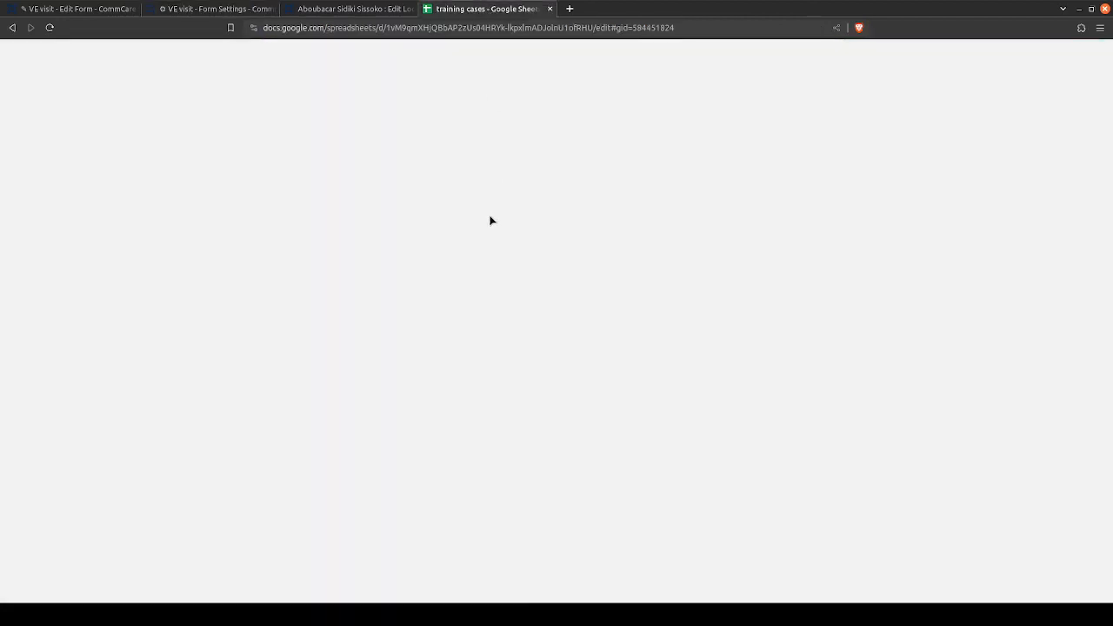
click(208, 9)
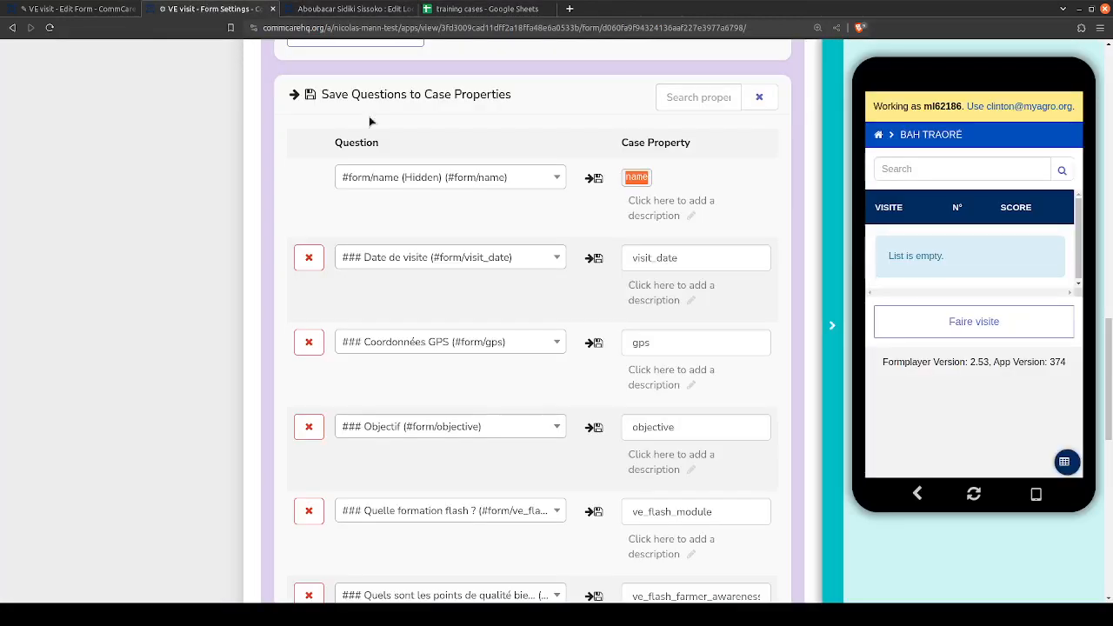
- Copy the case property names visit_date and gps from the form settings into cells E1 and F1 of the visit_tr_2024 sheet
double_click(643, 257)
key(ctrl+c)
click(512, 8)
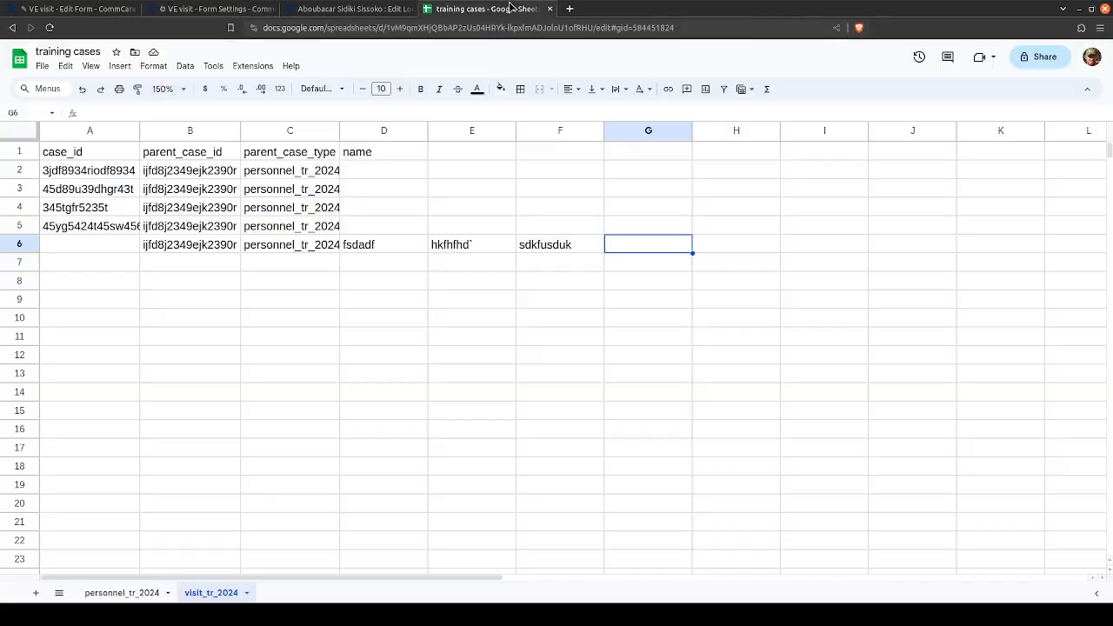
click(459, 155)
key(ctrl+v)
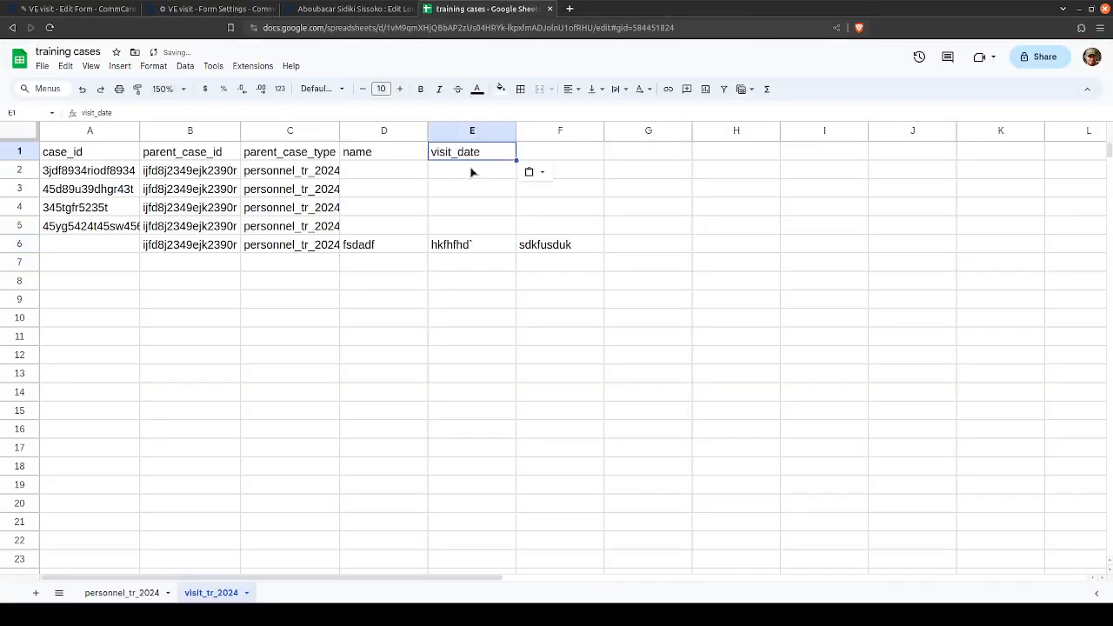
click(209, 8)
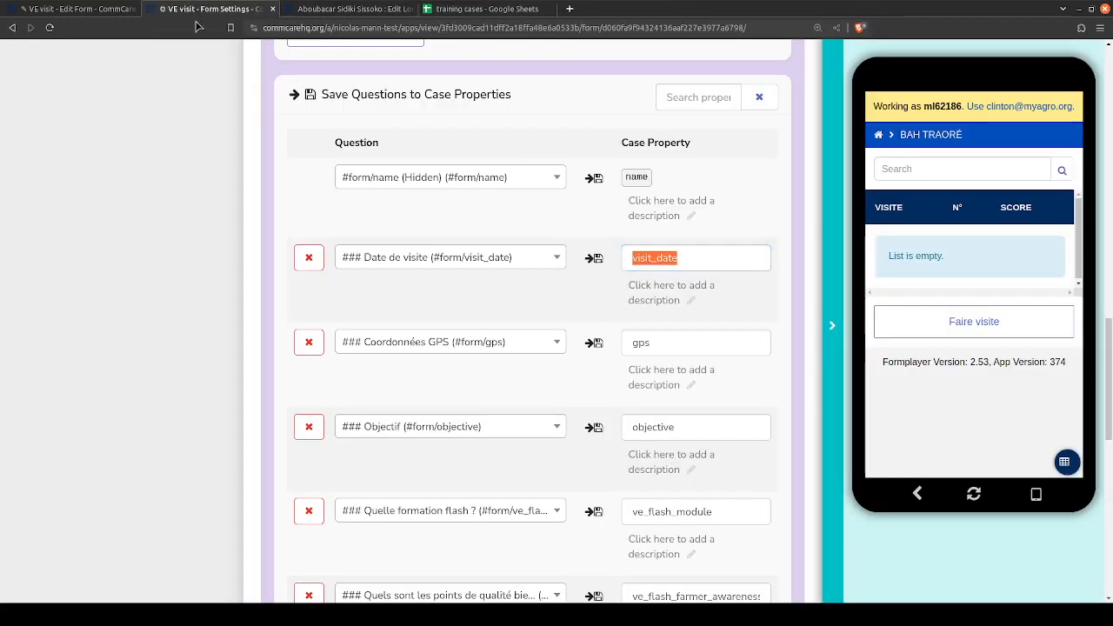
double_click(638, 341)
key(ctrl+c)
click(465, 7)
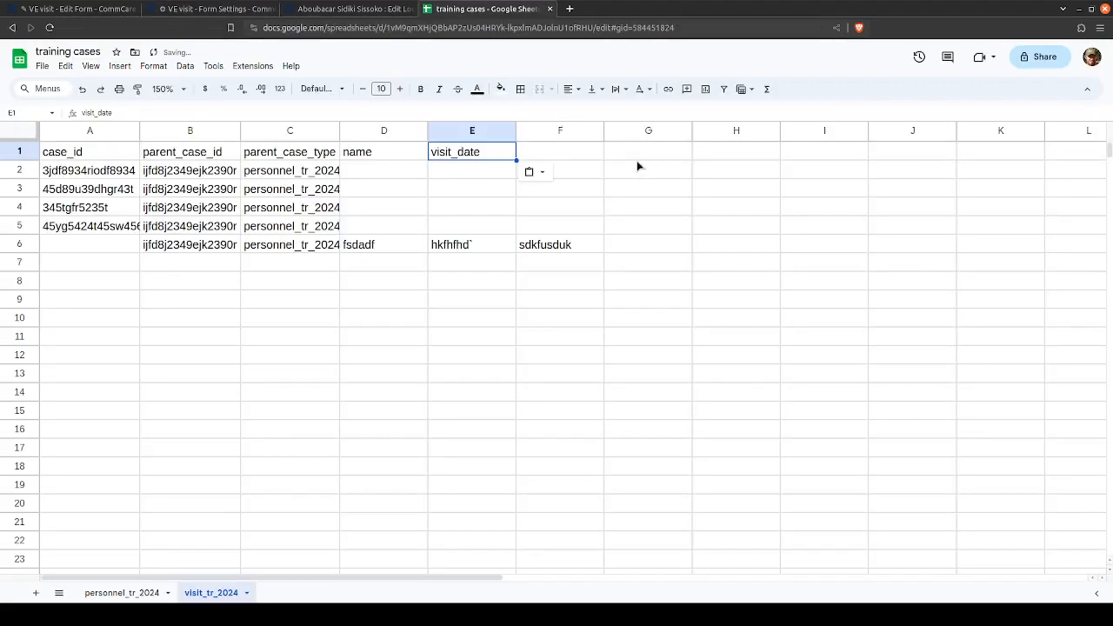
key(Tab)
key(ctrl+v)
- Copy the child case property names objective and ve_flash_module into header cells G1 and H1 of the visit_tr_2024 sheet
click(209, 9)
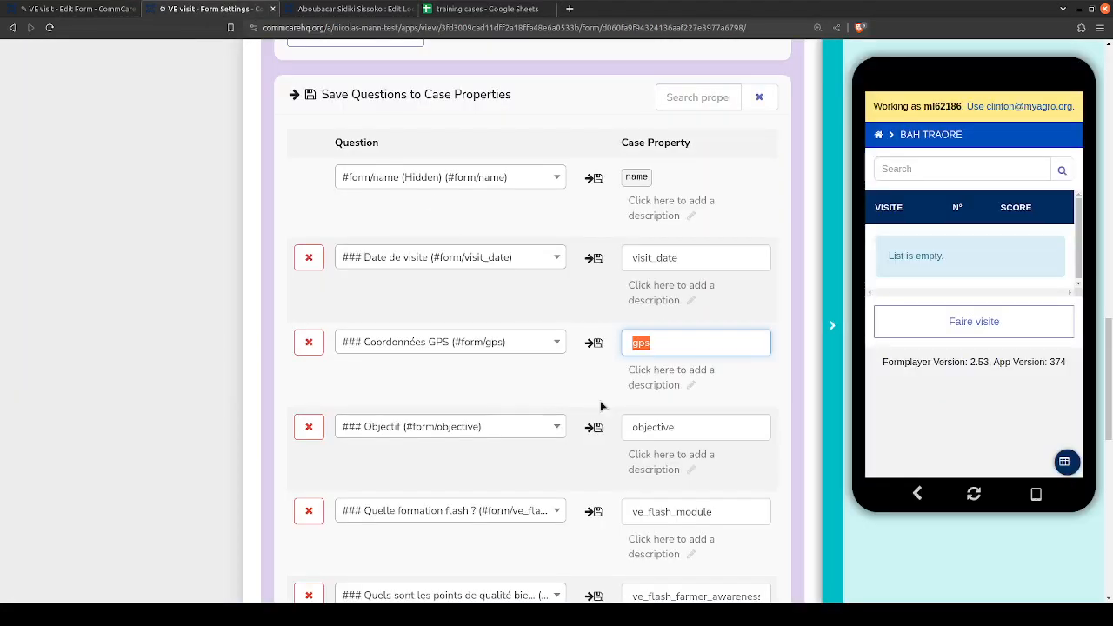
double_click(646, 427)
key(ctrl+c)
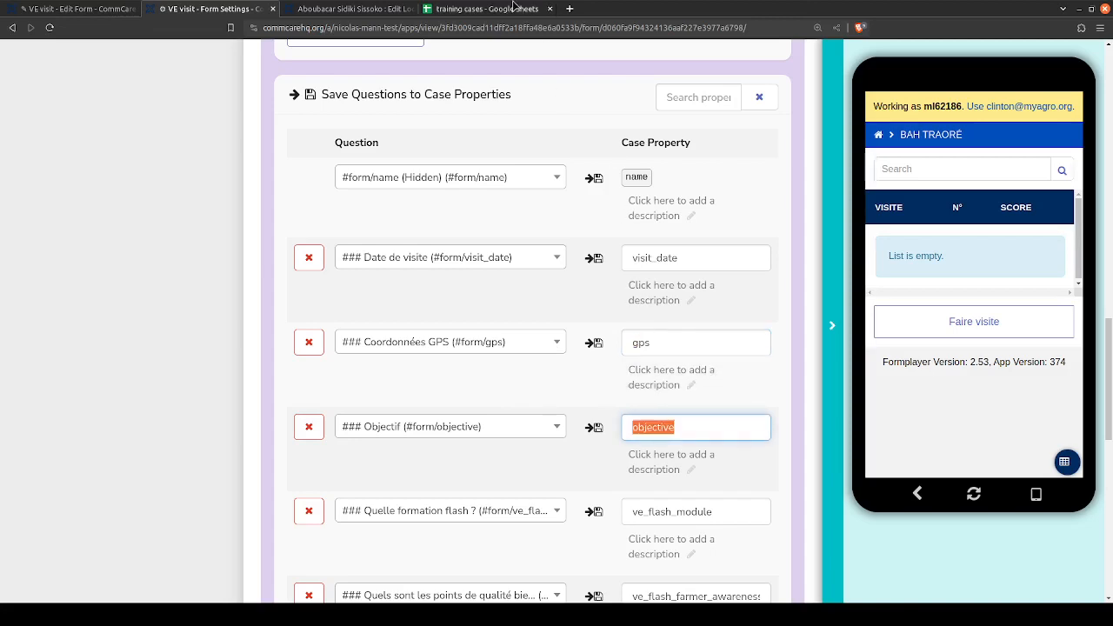
click(487, 9)
key(Tab)
key(ctrl+v)
click(209, 9)
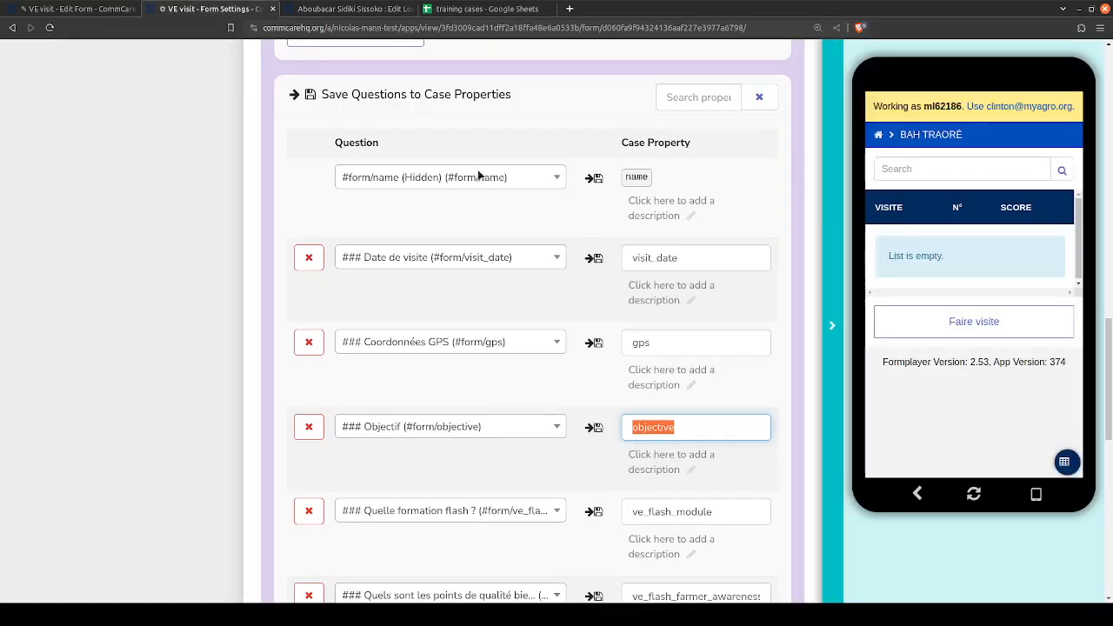
double_click(642, 372)
key(ctrl+c)
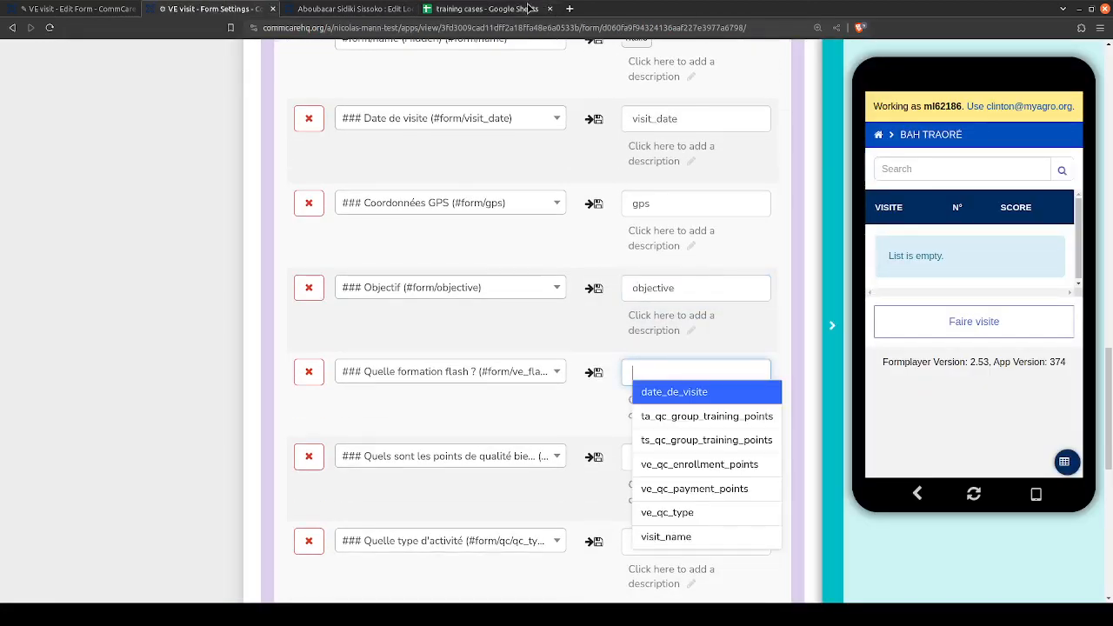
click(532, 8)
key(Tab)
key(ctrl+v)
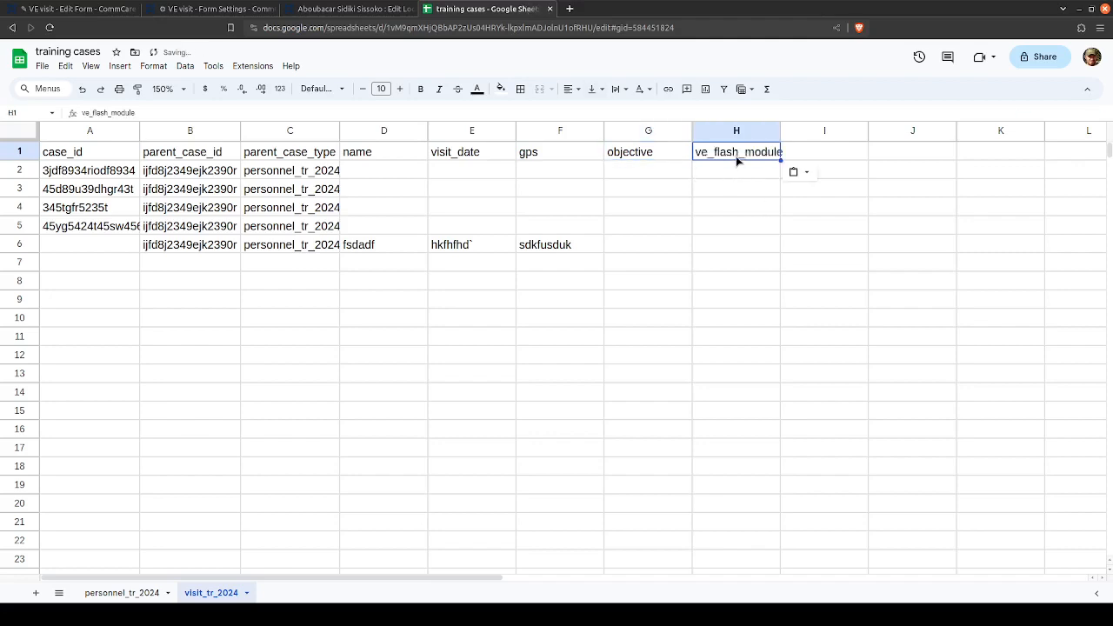
- Copy the property name ve_flash_farmer_awareness_points from the form settings into header cell I1 of the visit_tr_2024 sheet
click(209, 9)
scroll(609, 422, down, 3)
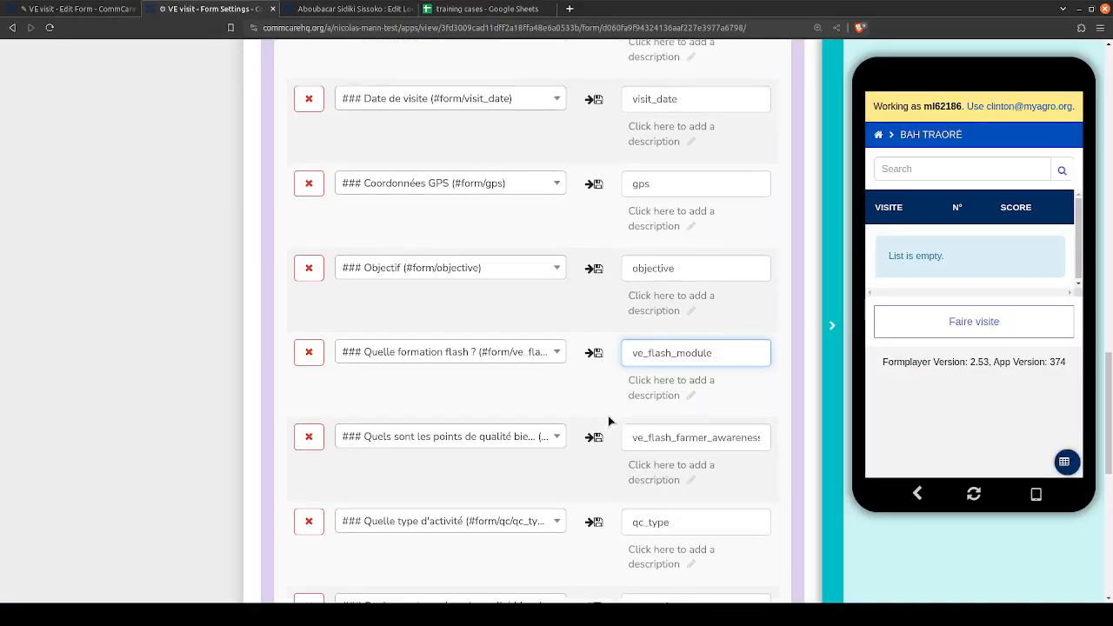
double_click(715, 318)
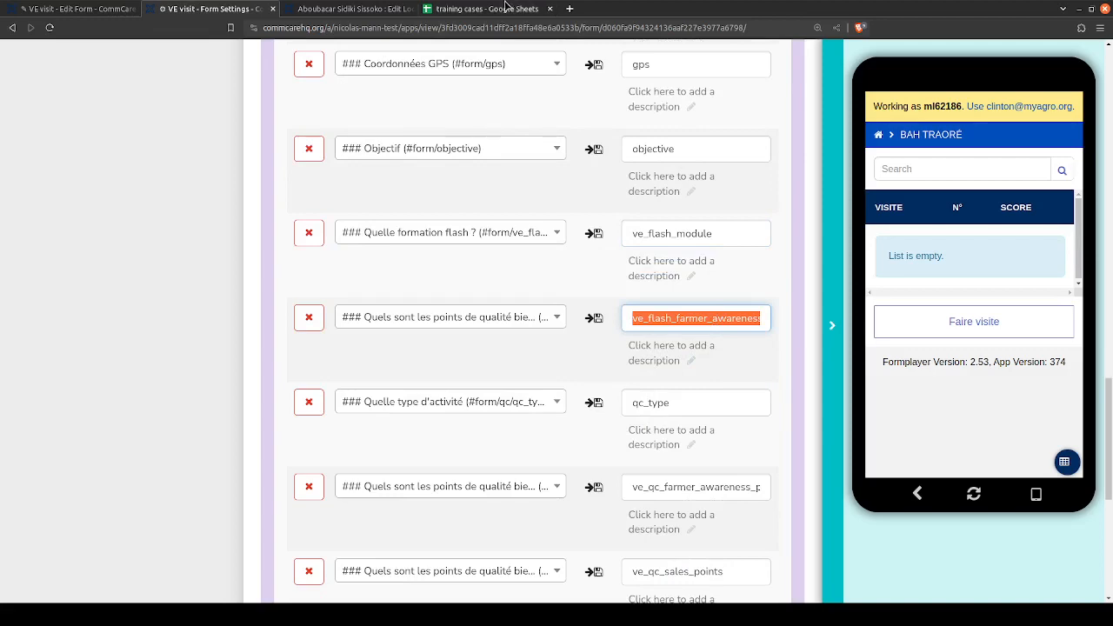
click(487, 9)
key(Tab)
text(ve_flash_farmer_awareness_points)
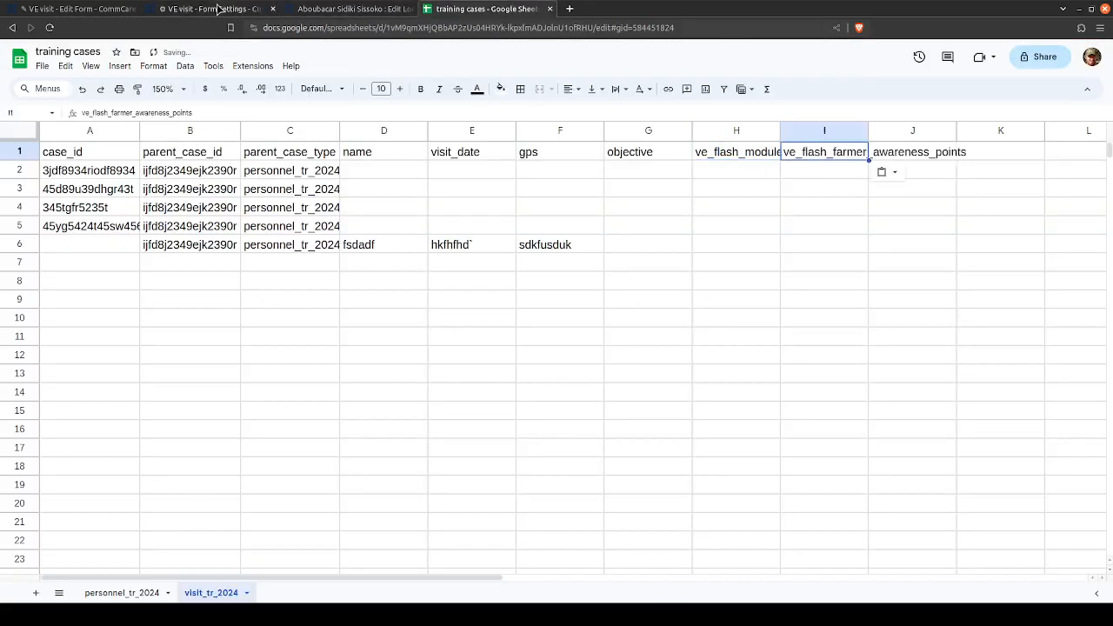
- Copy the property name qc_type from the form settings into header cell J1 of the visit_tr_2024 sheet
click(218, 9)
scroll(631, 365, down, 5)
scroll(633, 367, up, 2)
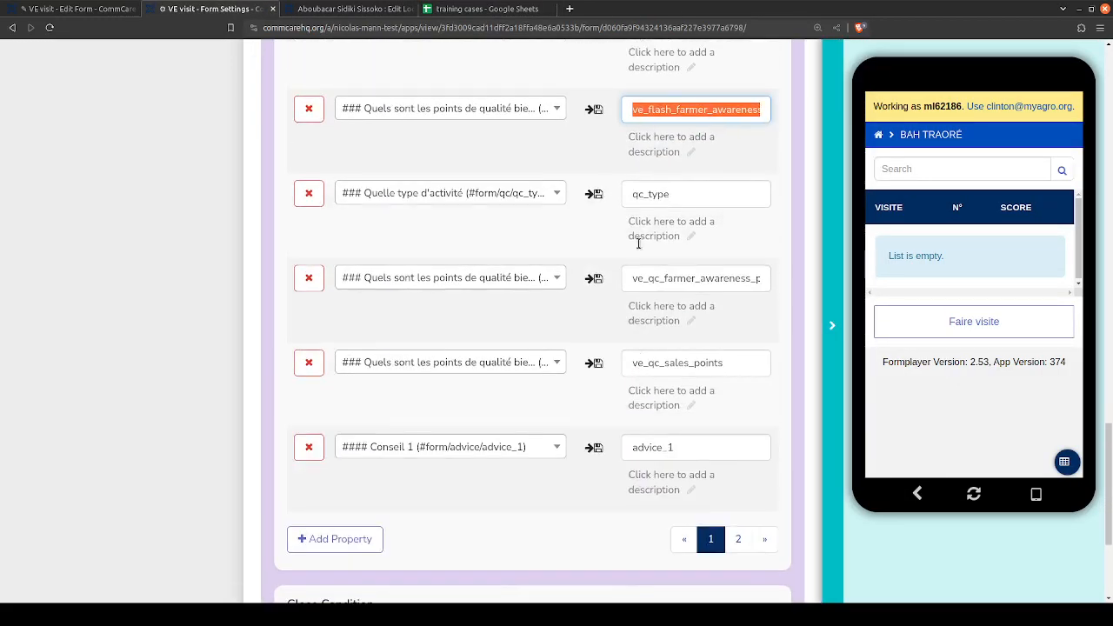
double_click(658, 196)
key(ctrl+c)
click(458, 7)
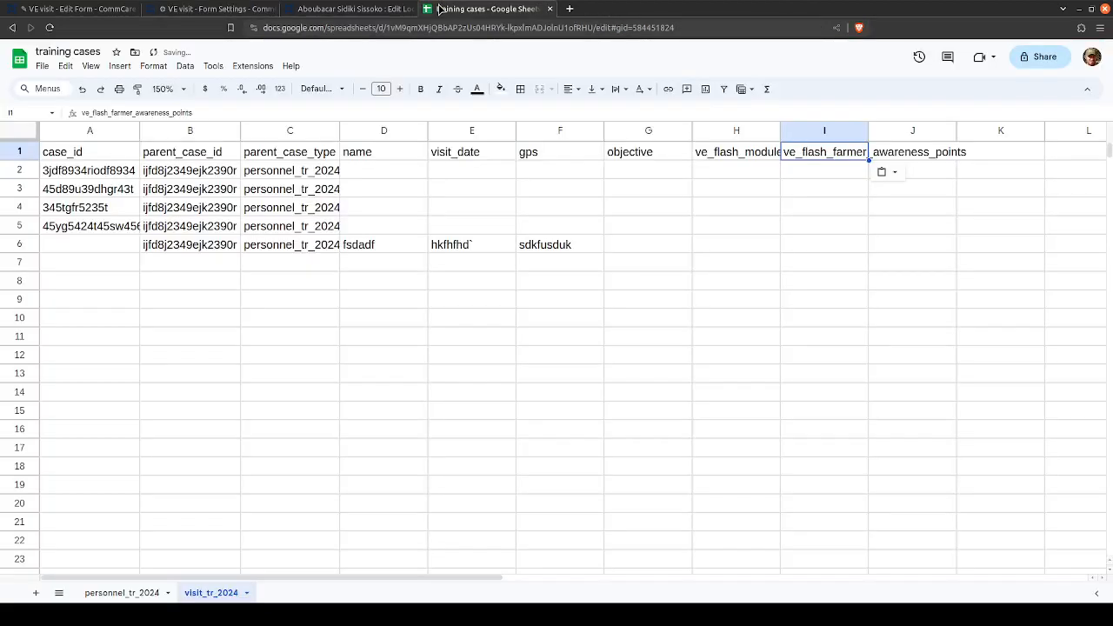
key(Tab)
key(ctrl+v)
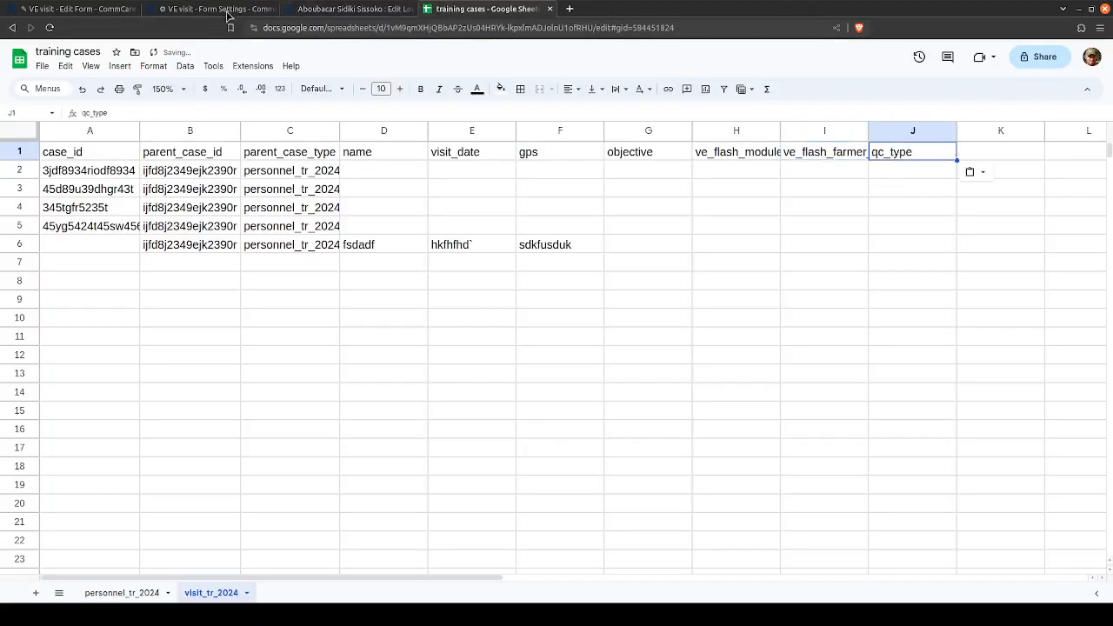
- Copy the property name advice_1 from the form settings into header cell K1 of the visit_tr_2024 sheet
click(217, 9)
scroll(606, 384, down, 1)
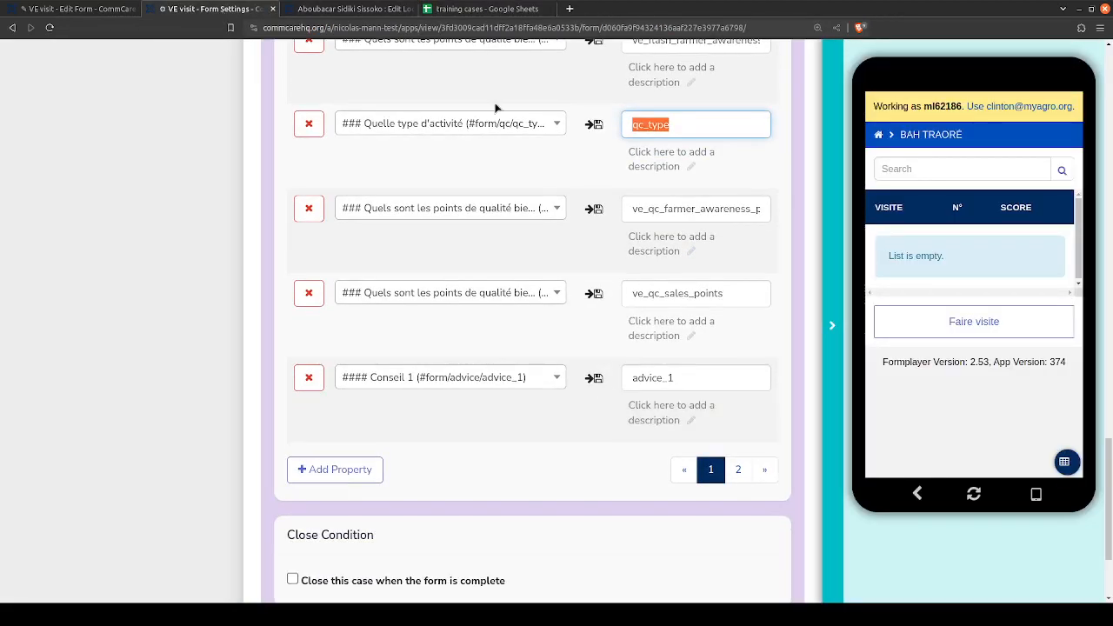
double_click(659, 380)
key(ctrl+c)
click(505, 9)
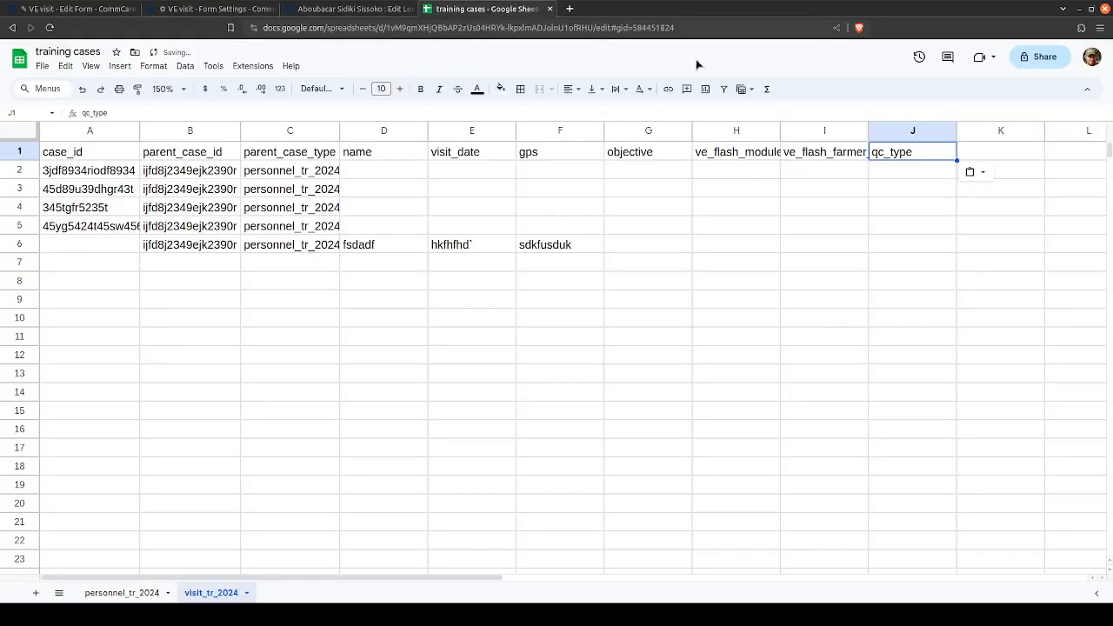
click(978, 157)
key(ctrl+v)
- Return to the VE visit form settings and look over both pages of the child case's saved properties
click(217, 9)
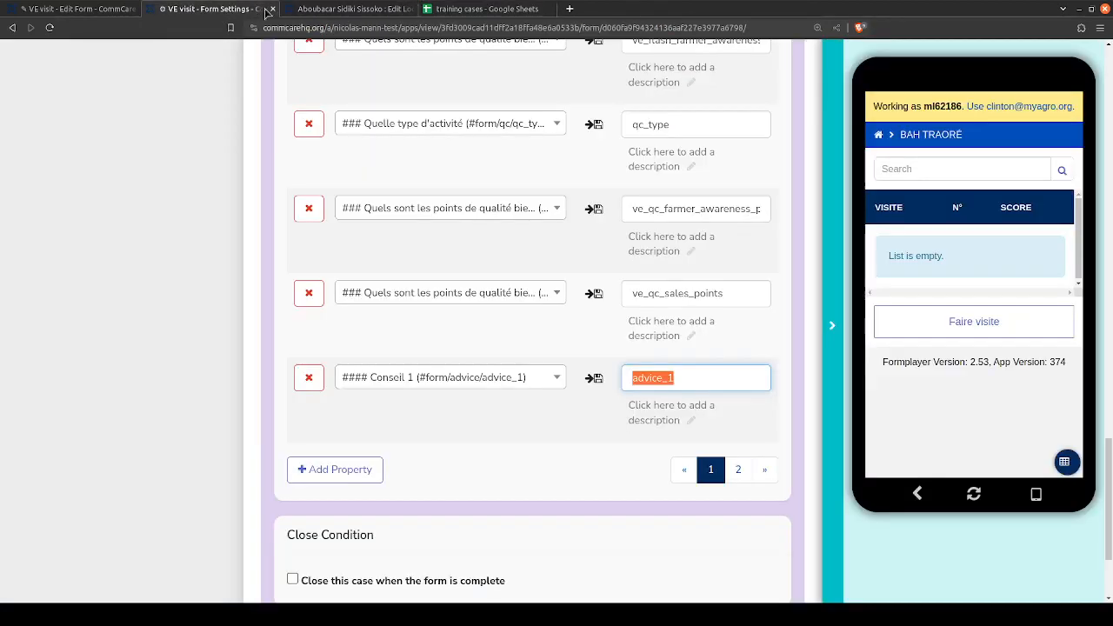
click(739, 473)
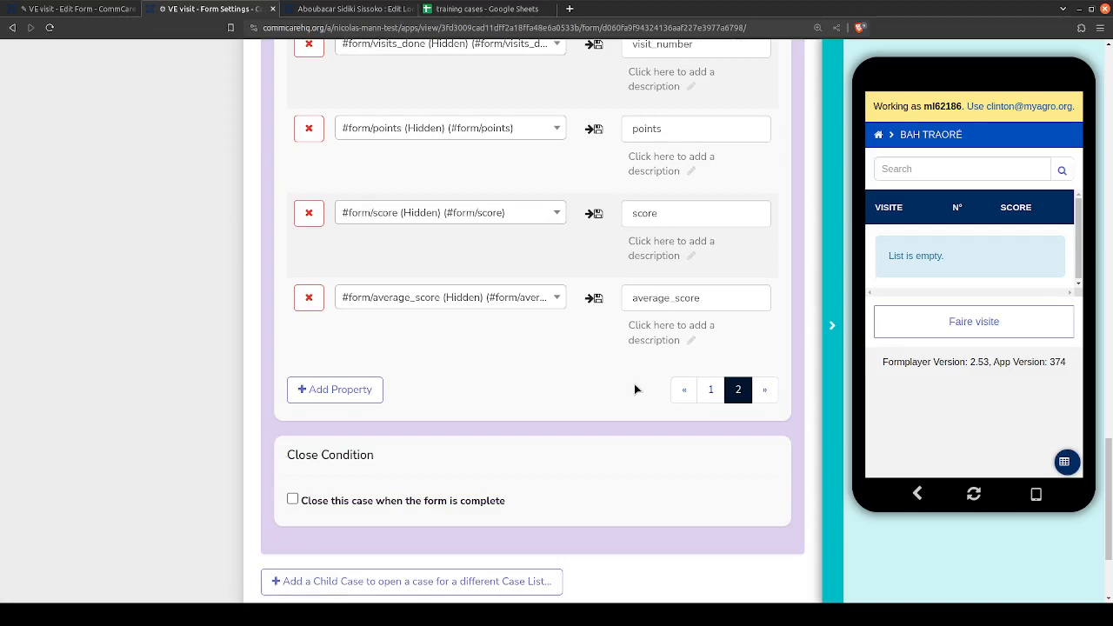
click(711, 391)
scroll(599, 372, up, 5)
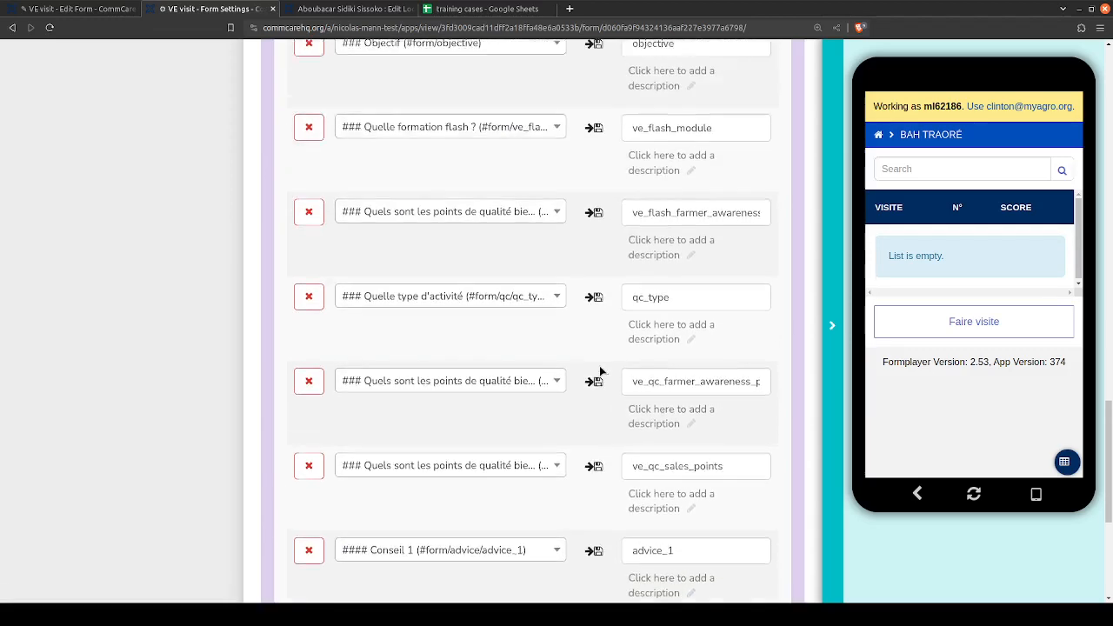
scroll(600, 371, down, 2)
scroll(600, 367, down, 2)
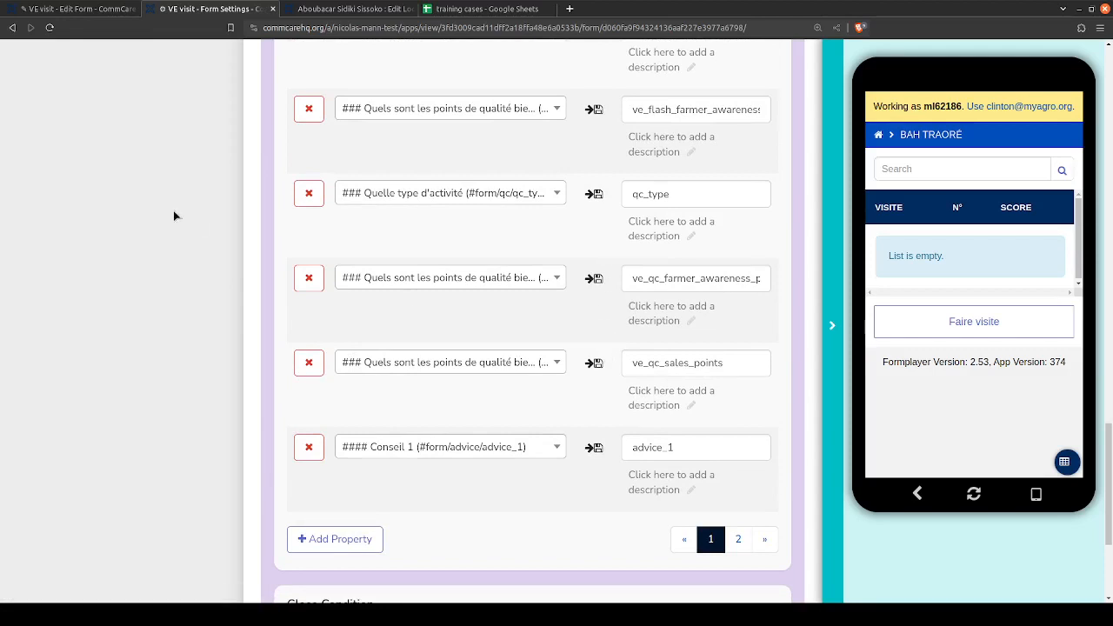
- Open the question choices for the ve_qc_farmer_awareness property and compare the full paths of the identically labelled quality-point questions
click(383, 277)
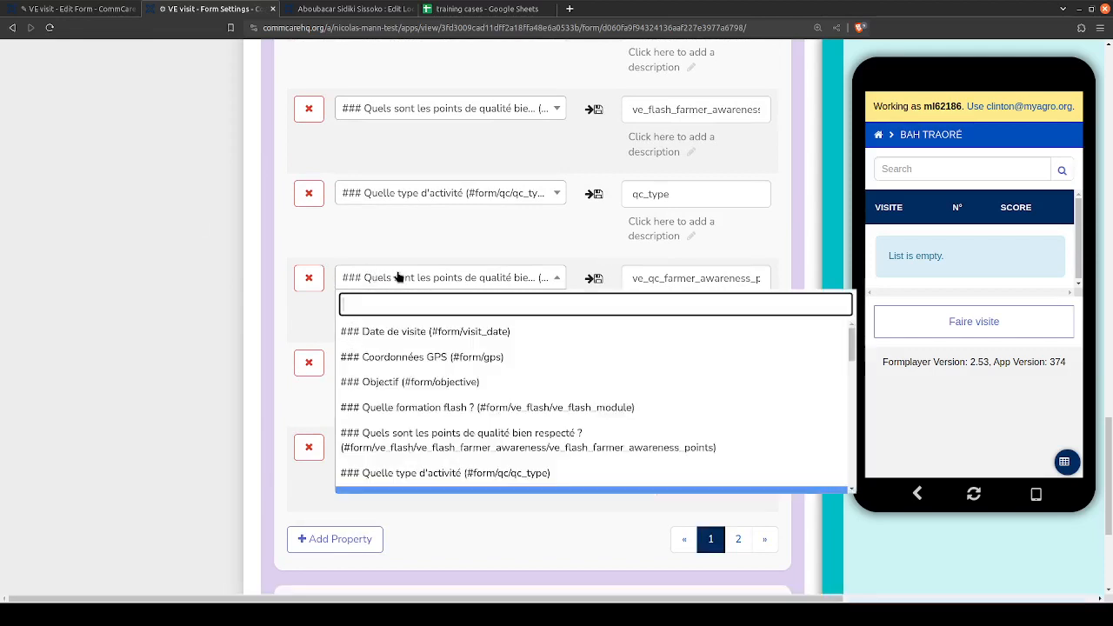
scroll(417, 356, down, 1)
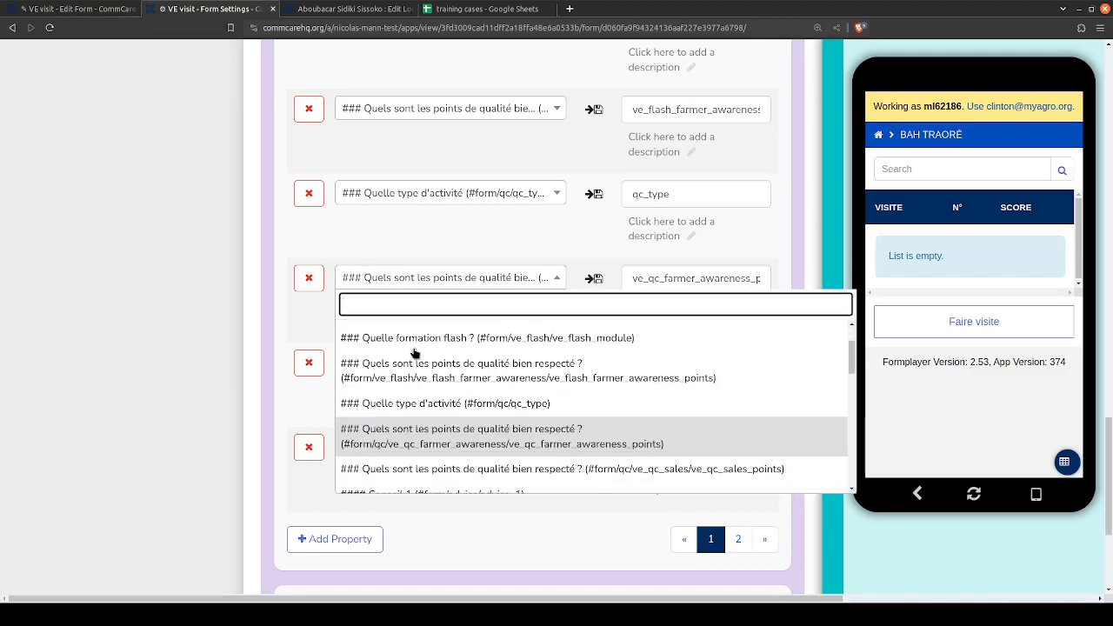
scroll(504, 391, up, 2)
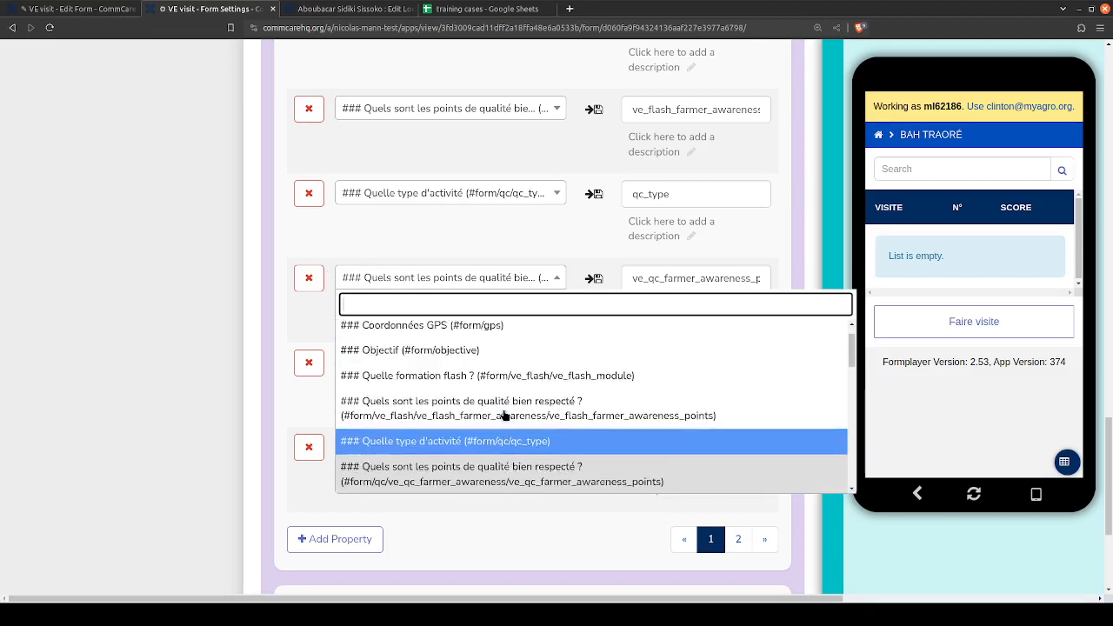
scroll(502, 390, down, 2)
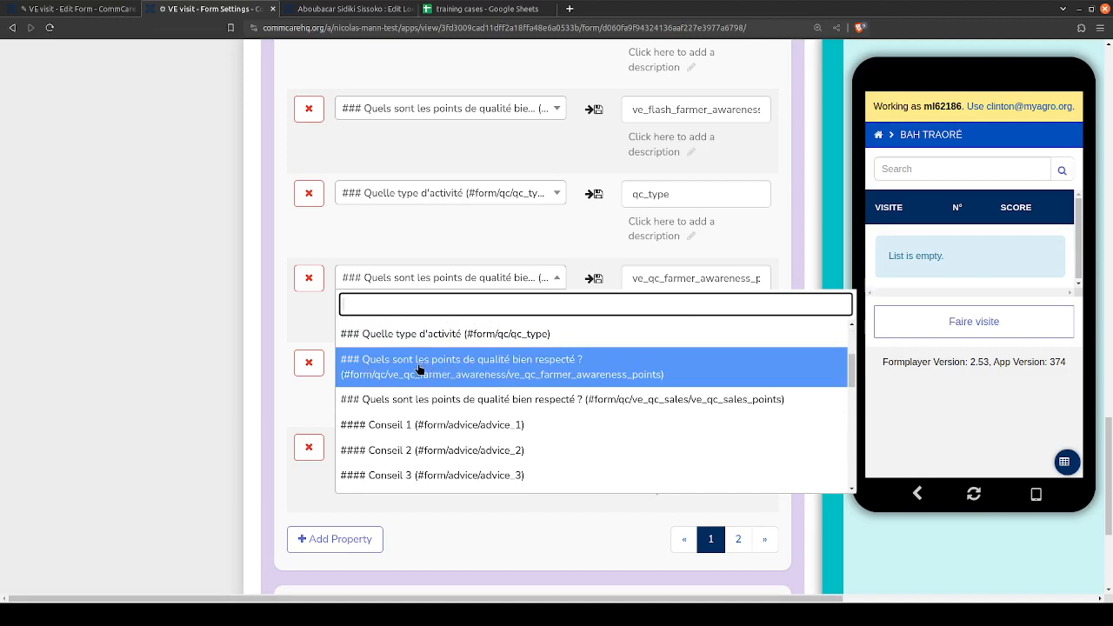
- Switch to the VE visit form editor, widen the question tree and examine the repeated quality-point questions in the flash and qc groups
click(121, 6)
scroll(348, 278, down, 10)
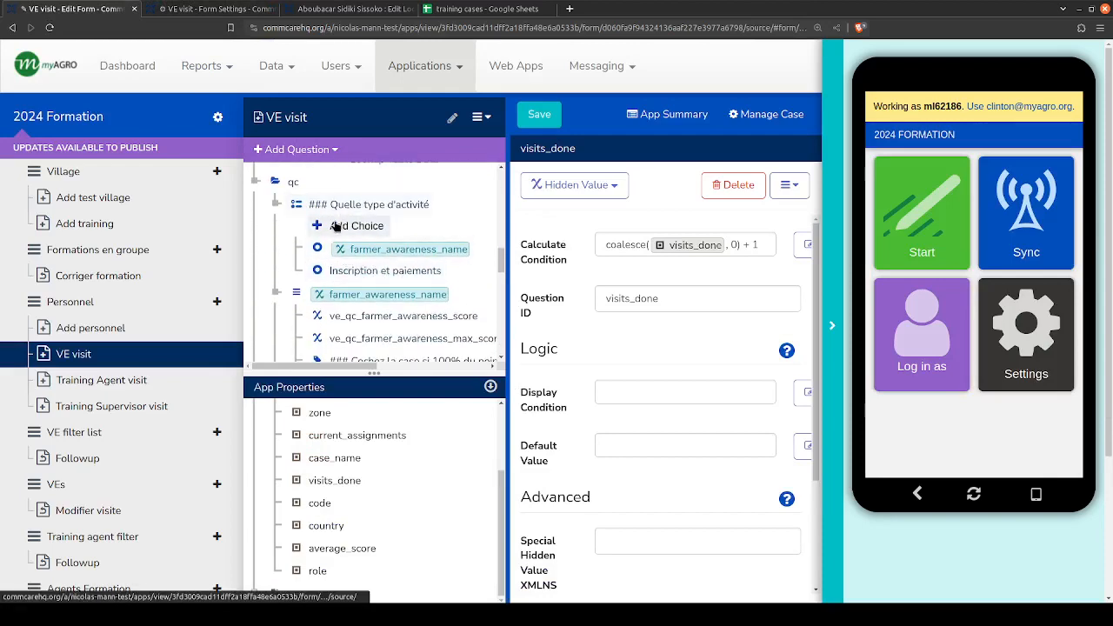
scroll(339, 239, down, 3)
scroll(335, 233, down, 3)
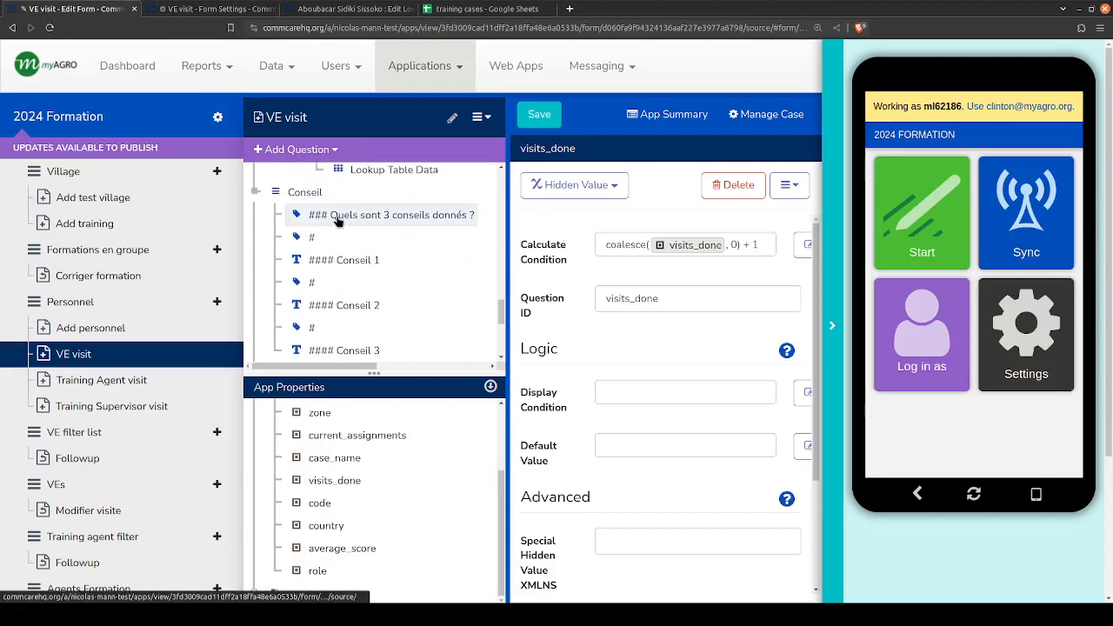
scroll(339, 226, up, 3)
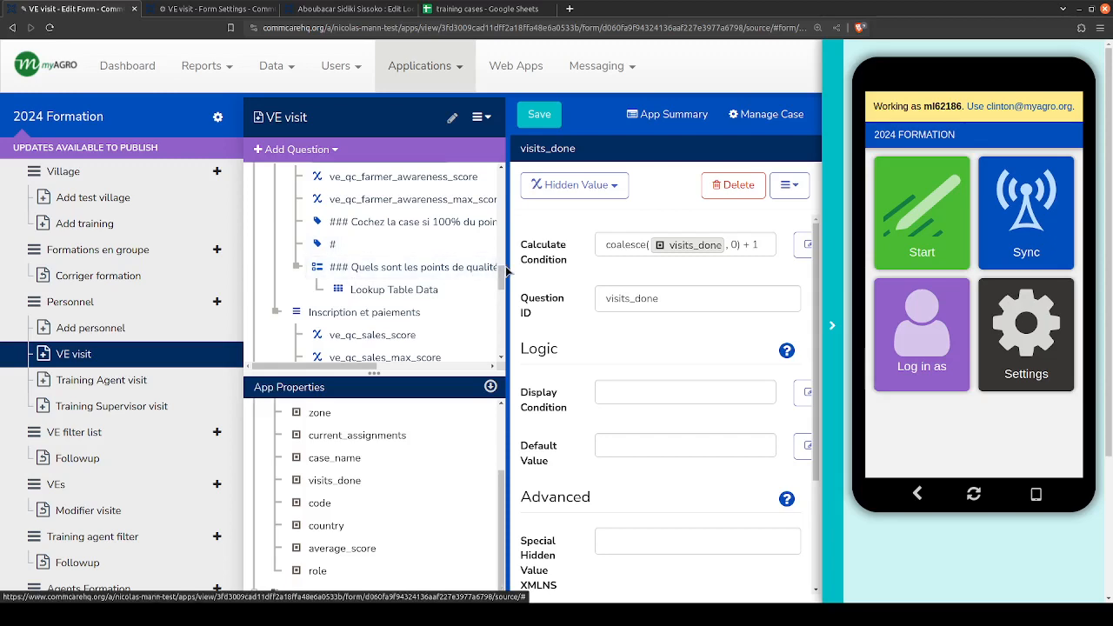
drag(505, 263, 696, 263)
scroll(452, 269, up, 1)
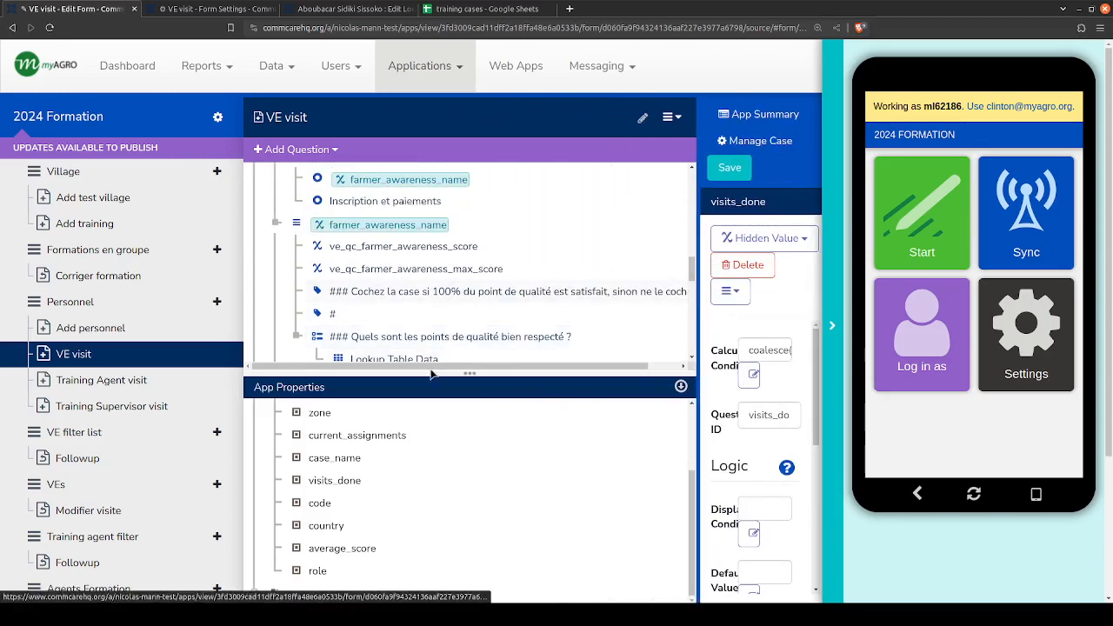
scroll(427, 346, down, 2)
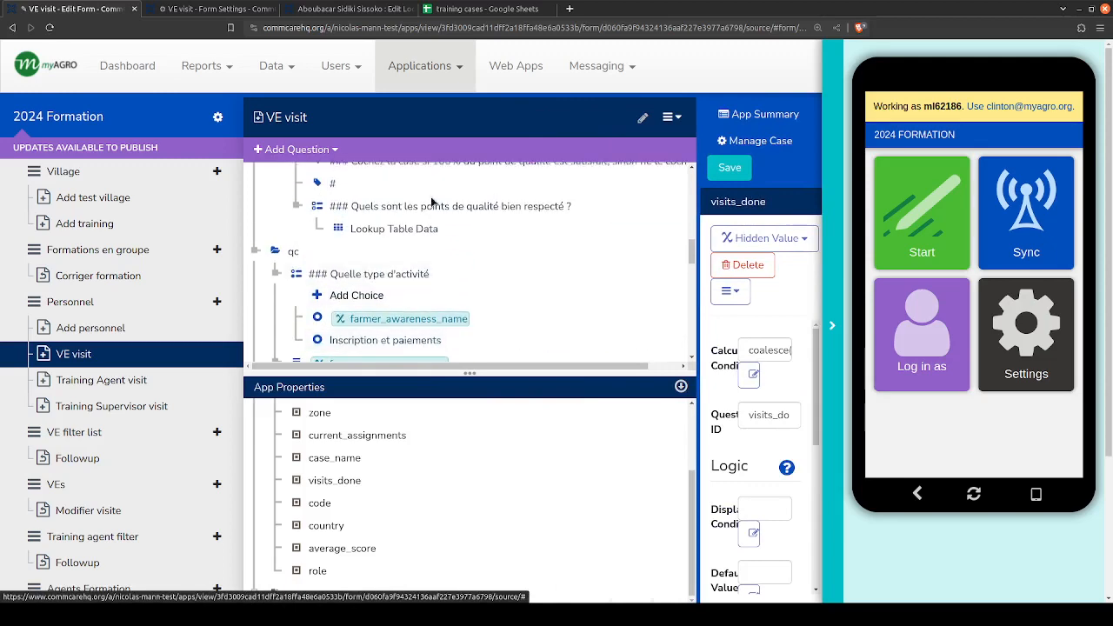
scroll(431, 211, up, 2)
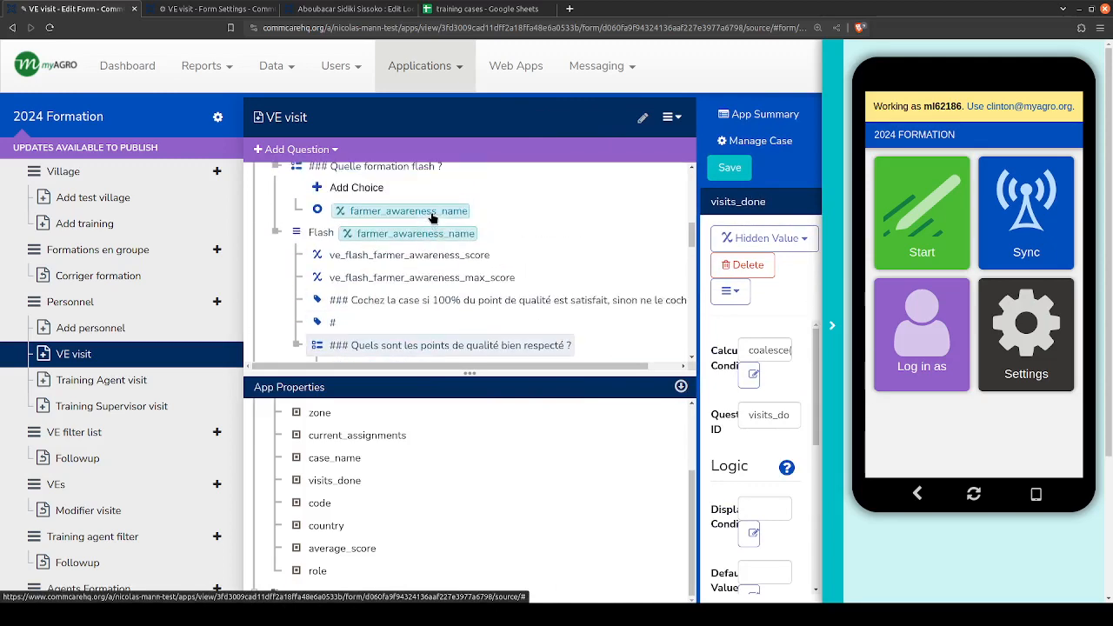
- Return to the form settings, close the question choices and examine the second page of the child case's saved properties
click(244, 10)
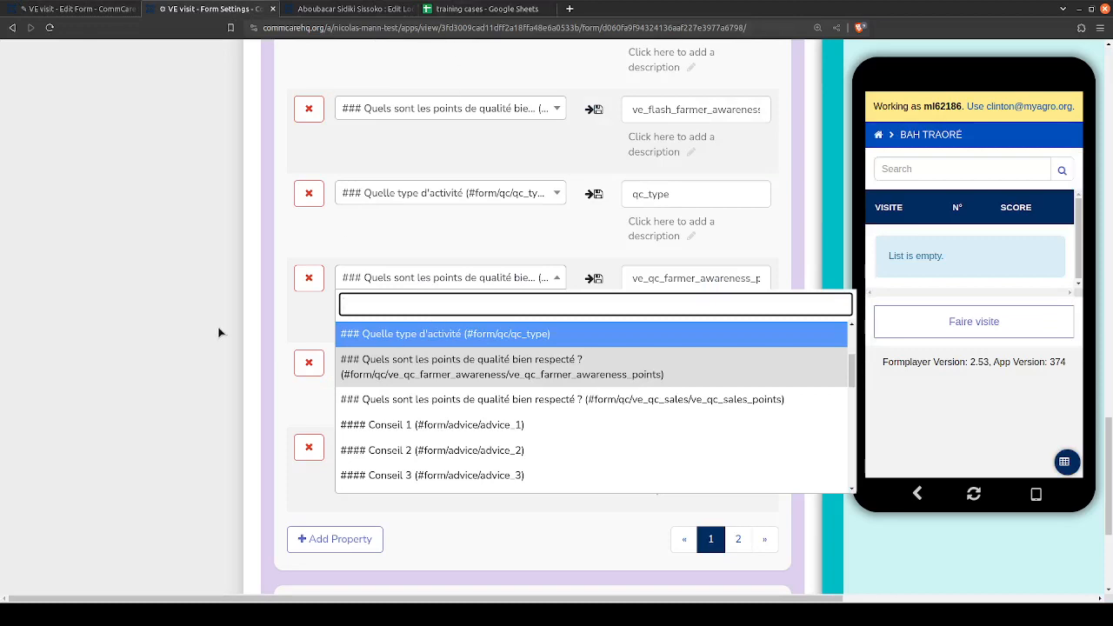
click(183, 343)
scroll(587, 434, down, 1)
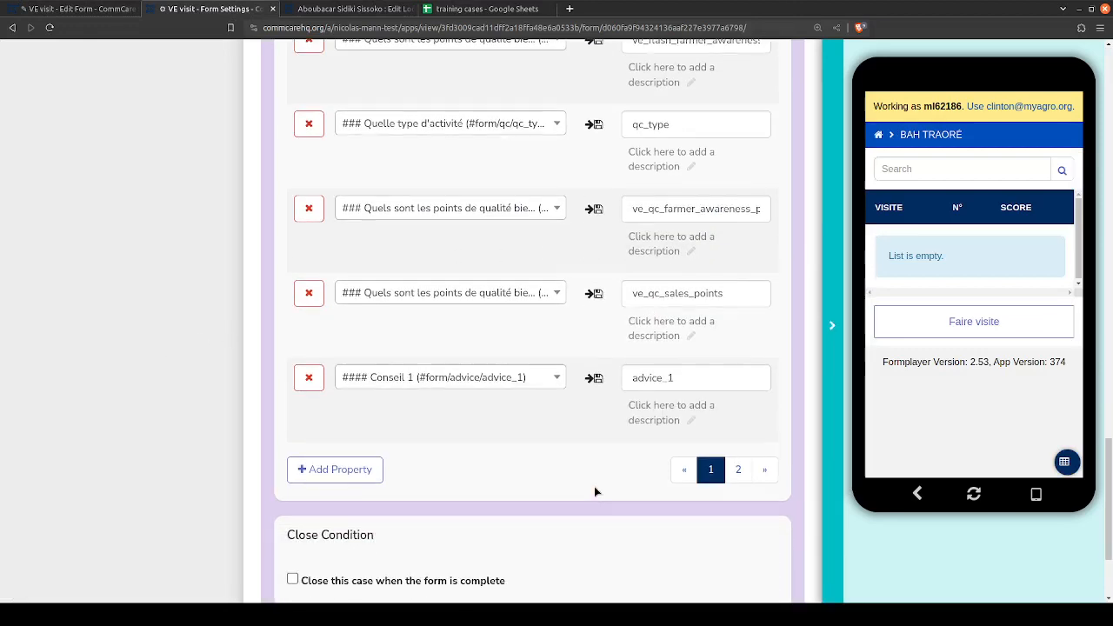
click(742, 471)
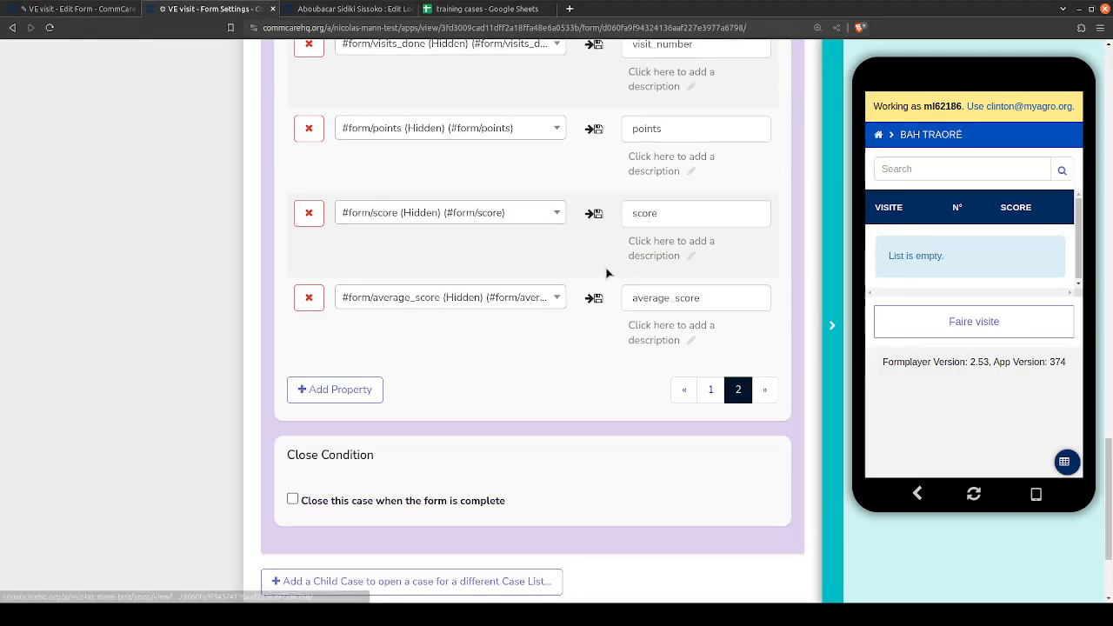
scroll(609, 273, up, 4)
scroll(607, 273, up, 4)
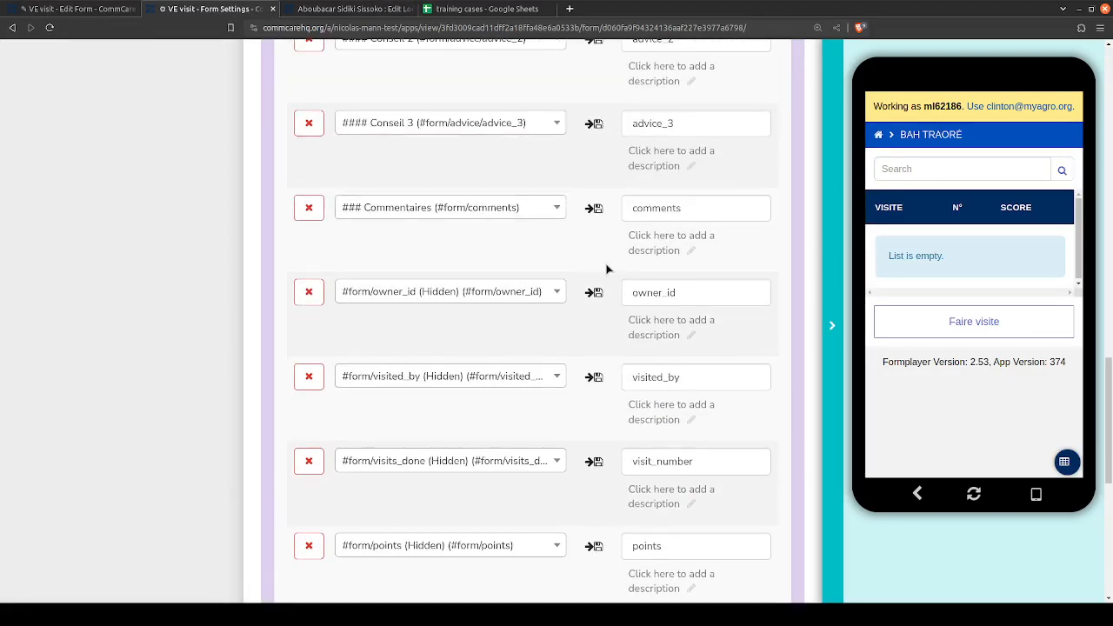
- Go back to the first page of the child case's saved properties and look over the question-to-property list from name onward
scroll(607, 269, down, 8)
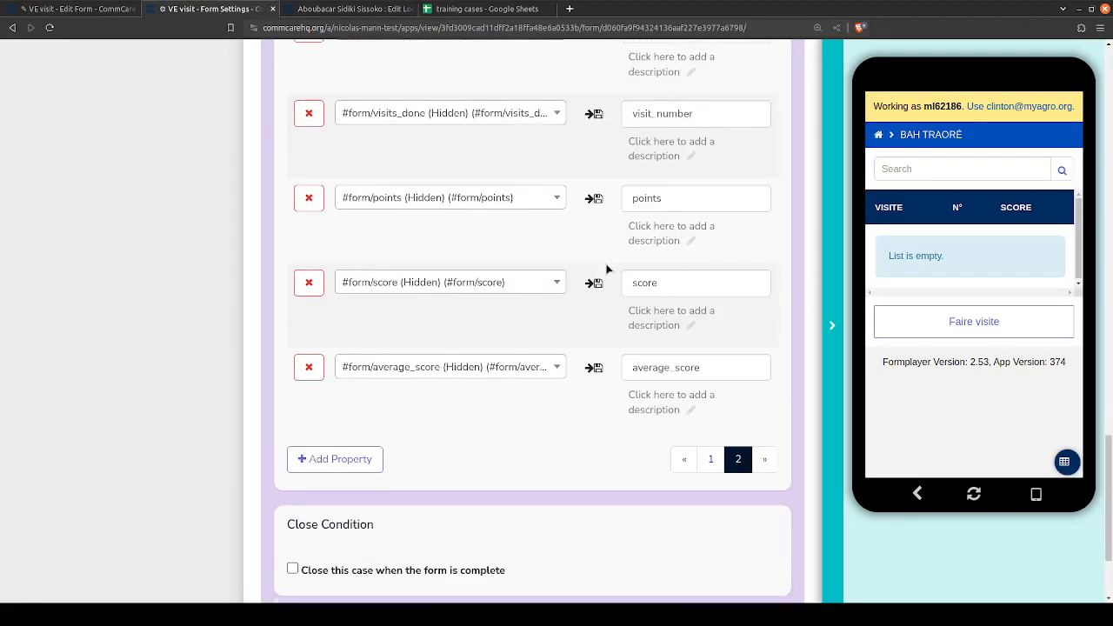
click(711, 396)
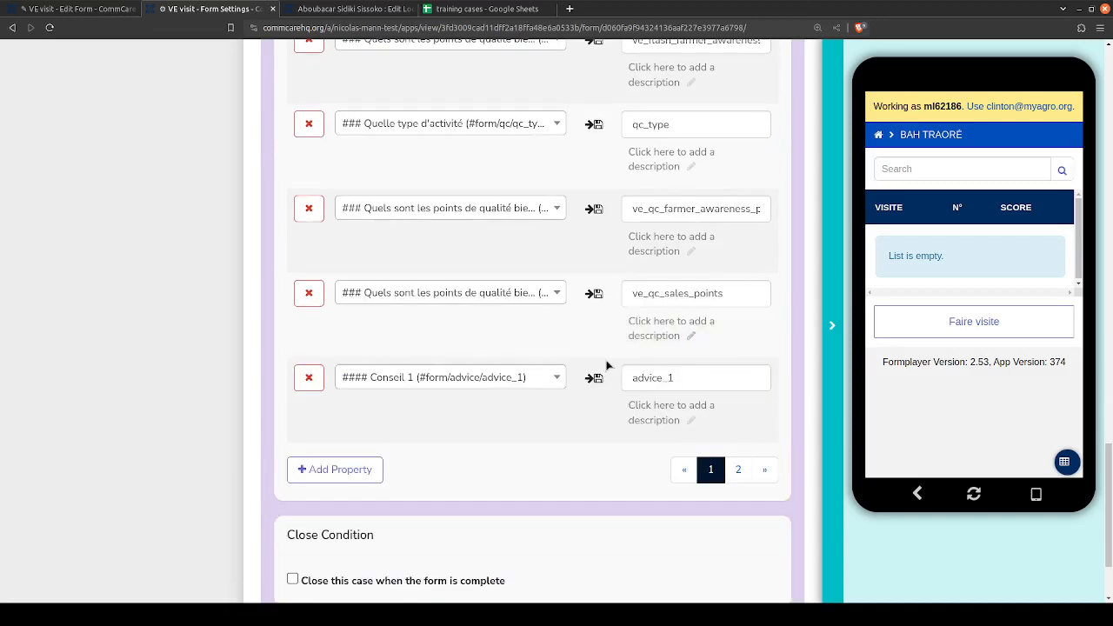
scroll(605, 365, up, 5)
scroll(607, 366, up, 2)
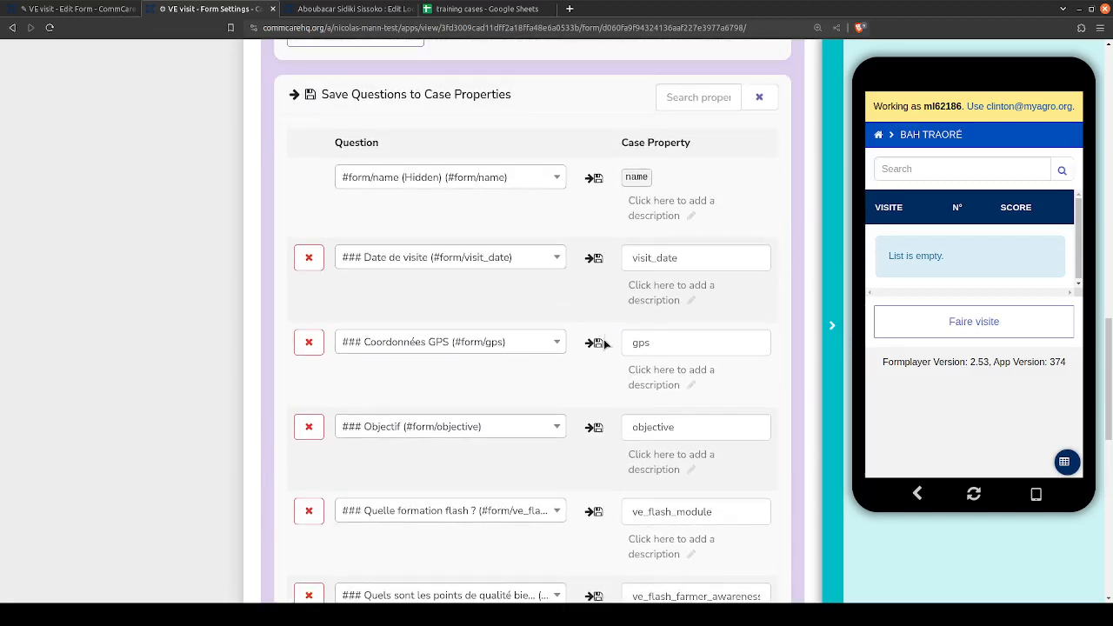
scroll(602, 417, down, 2)
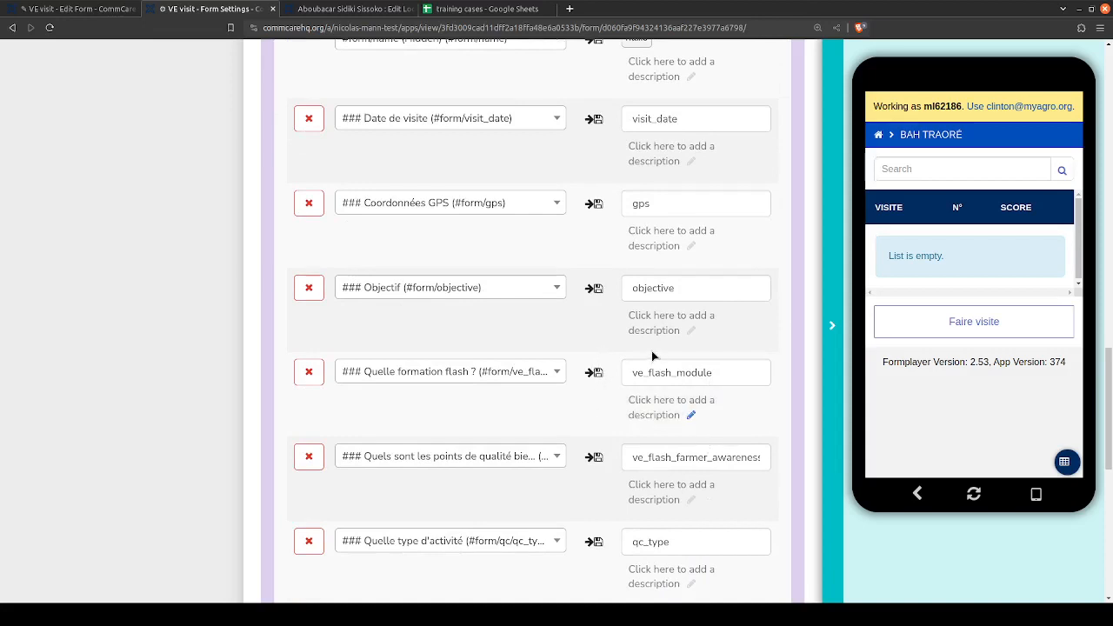
scroll(593, 277, up, 4)
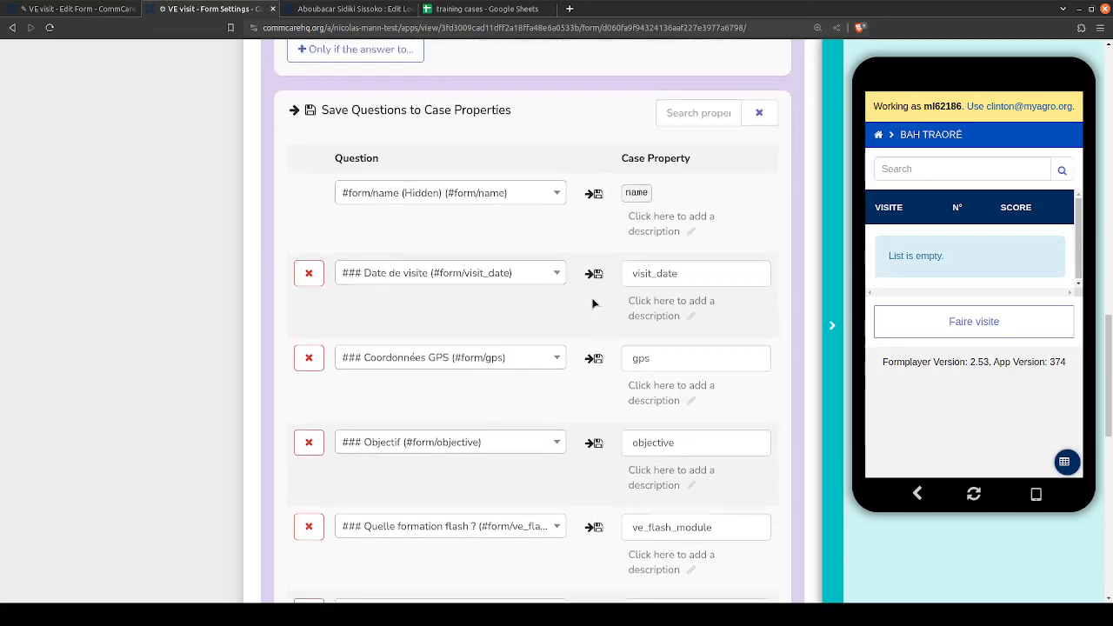
scroll(597, 381, down, 3)
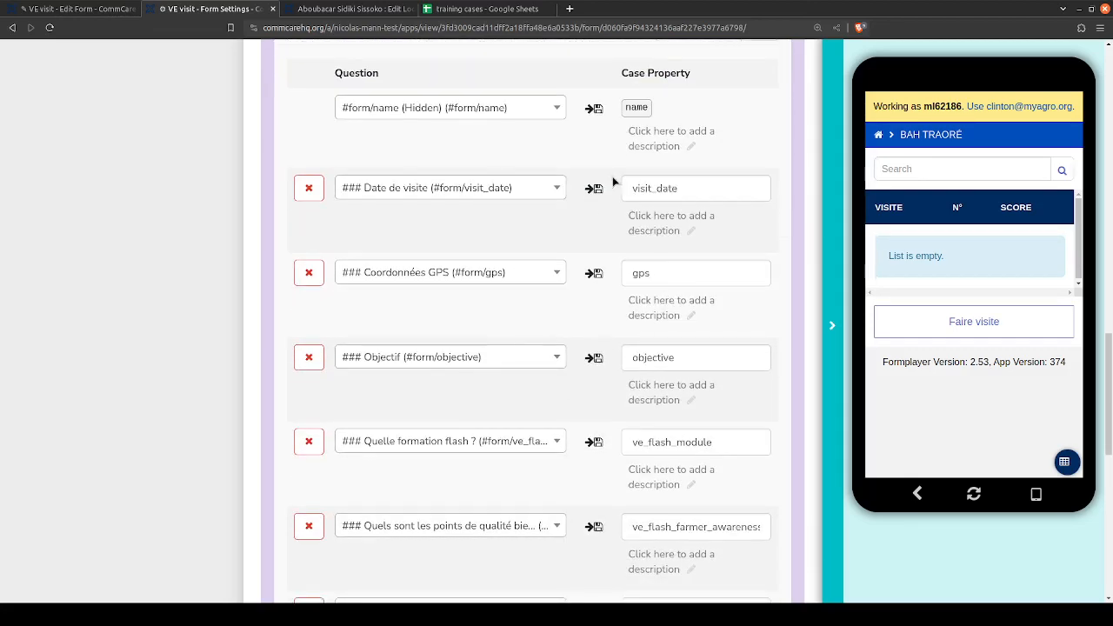
- Switch to the training cases spreadsheet and compare row 5's parent_case_id and parent_case_type on visit_tr_2024 with the personnel_tr_2024 sheet
click(479, 11)
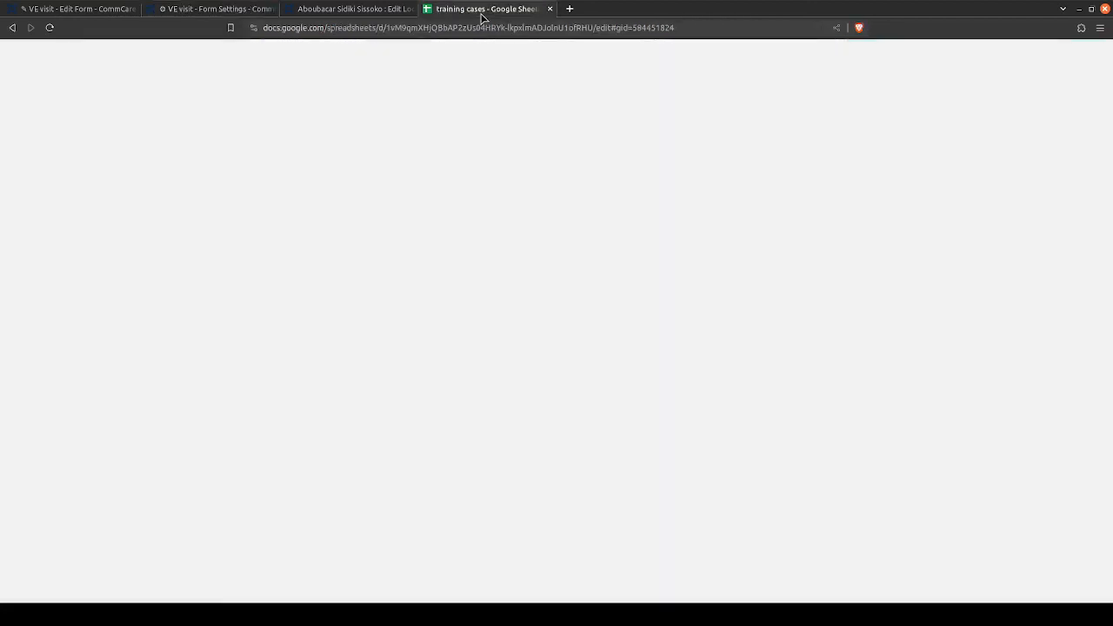
click(207, 228)
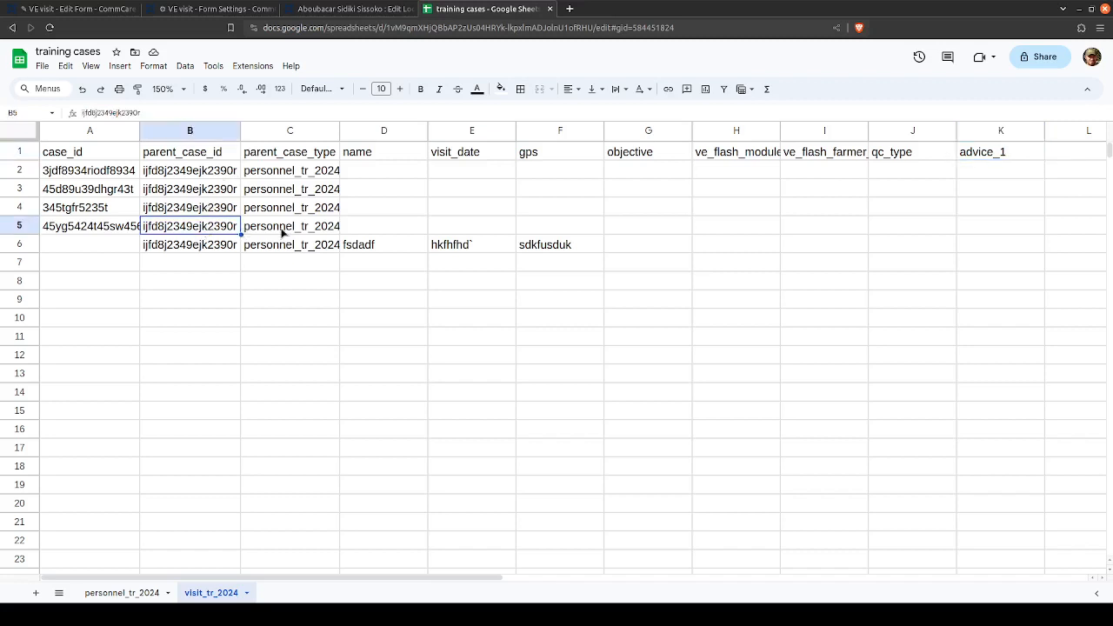
click(267, 231)
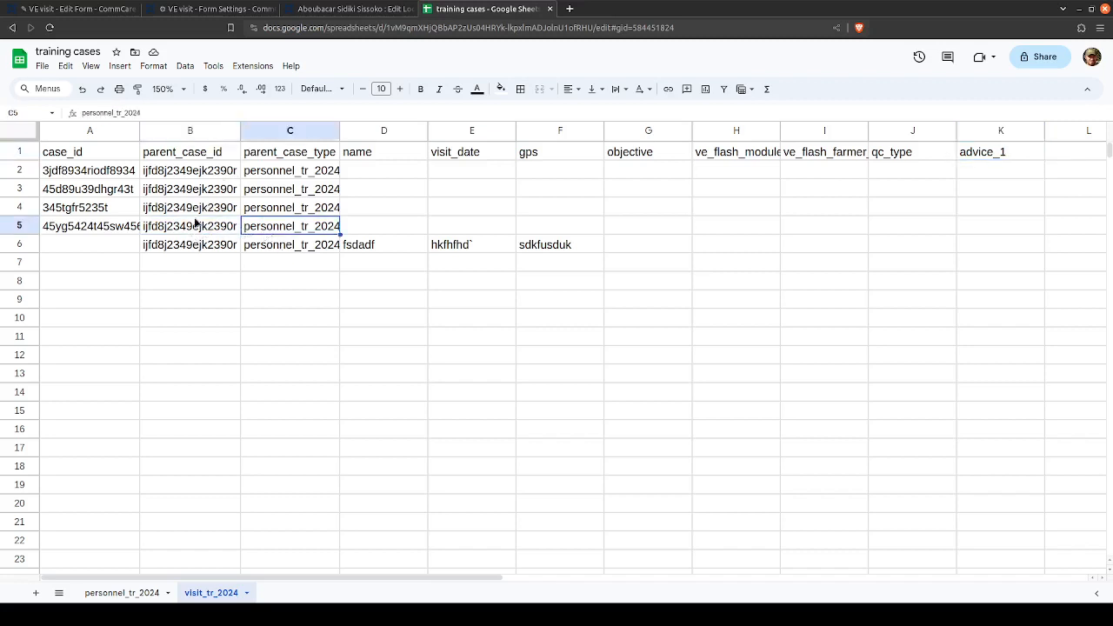
click(199, 228)
click(294, 228)
click(155, 591)
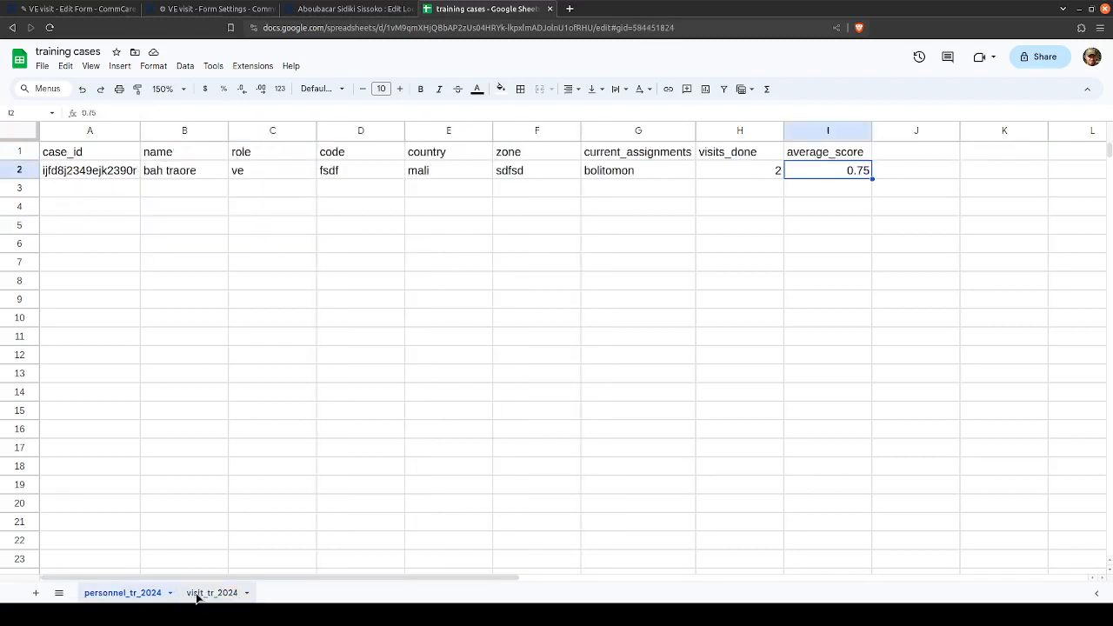
click(199, 595)
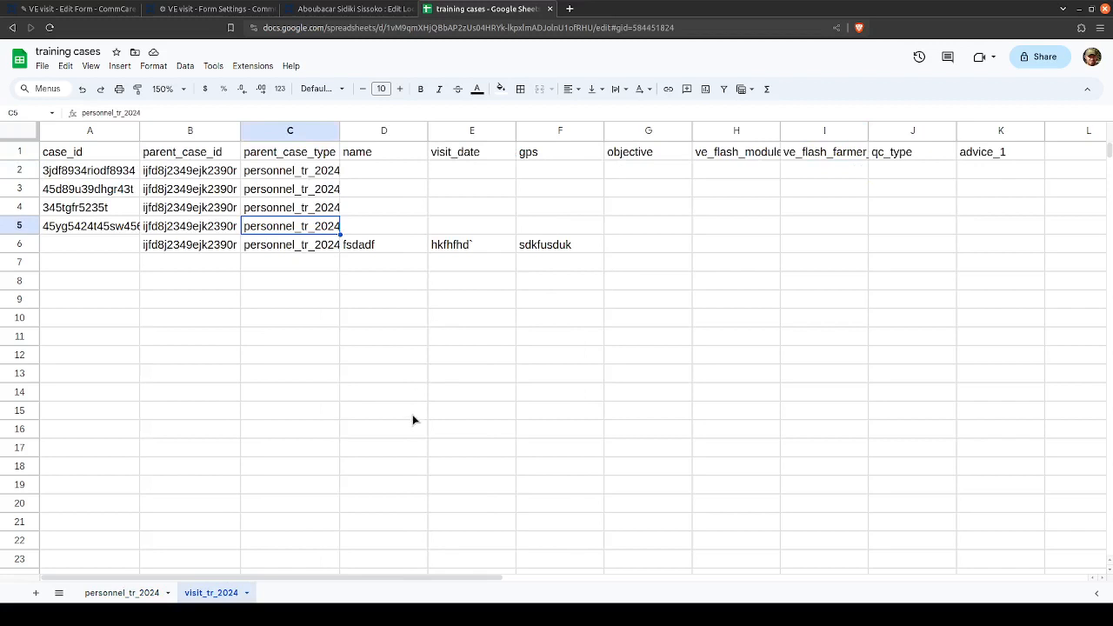
- Return to the VE visit form settings and review the first page of saved properties, from objective through advice_1
click(213, 8)
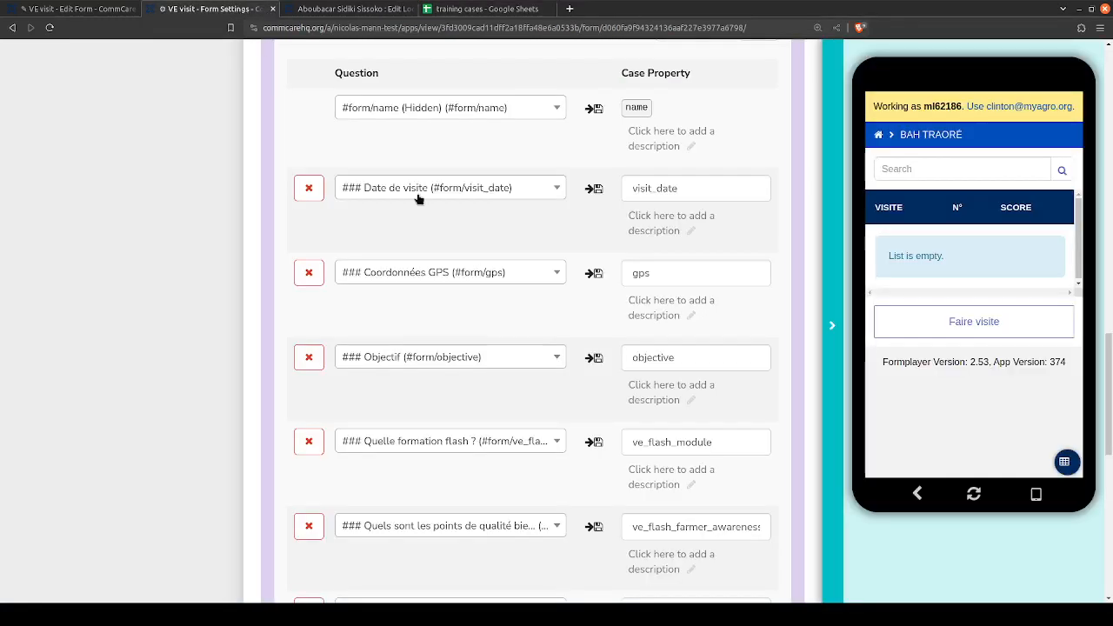
scroll(642, 284, down, 1)
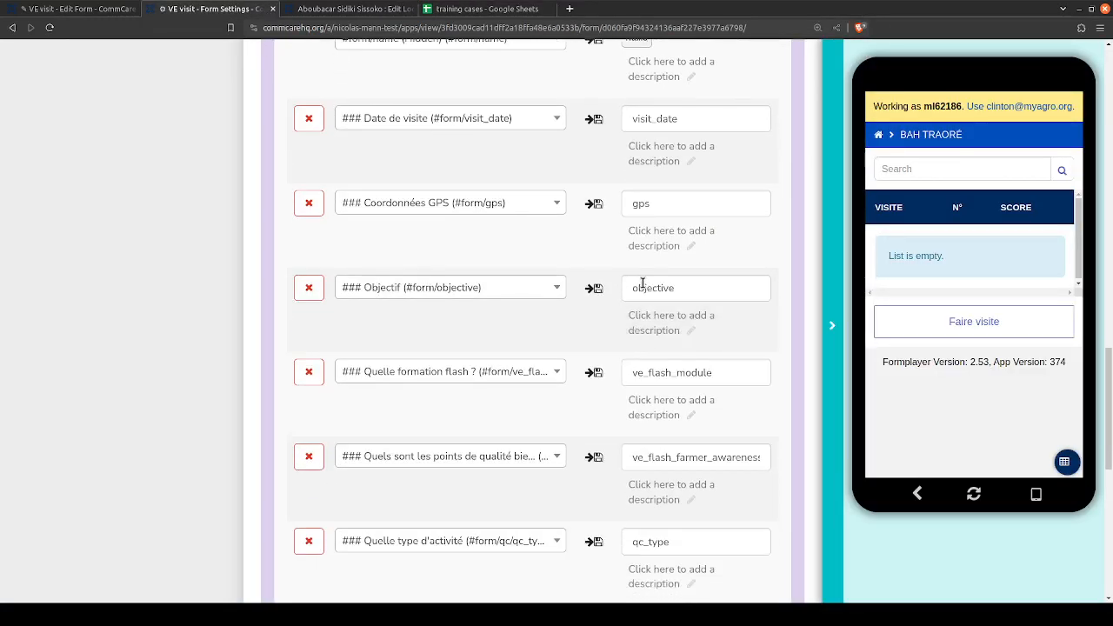
double_click(642, 283)
scroll(616, 380, down, 2)
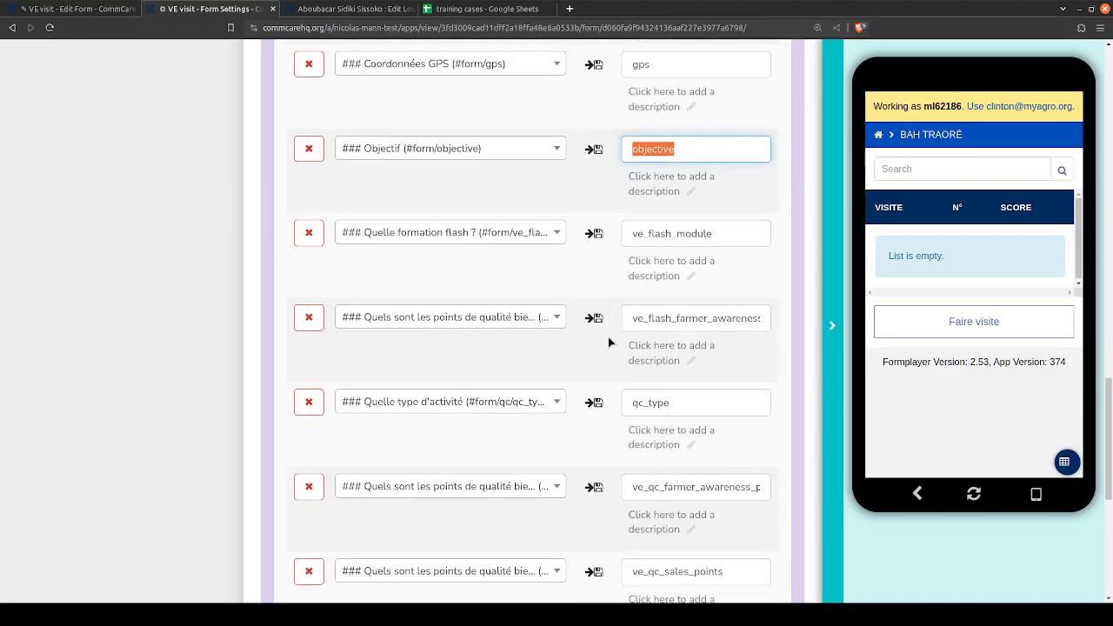
scroll(608, 340, down, 2)
scroll(593, 308, down, 1)
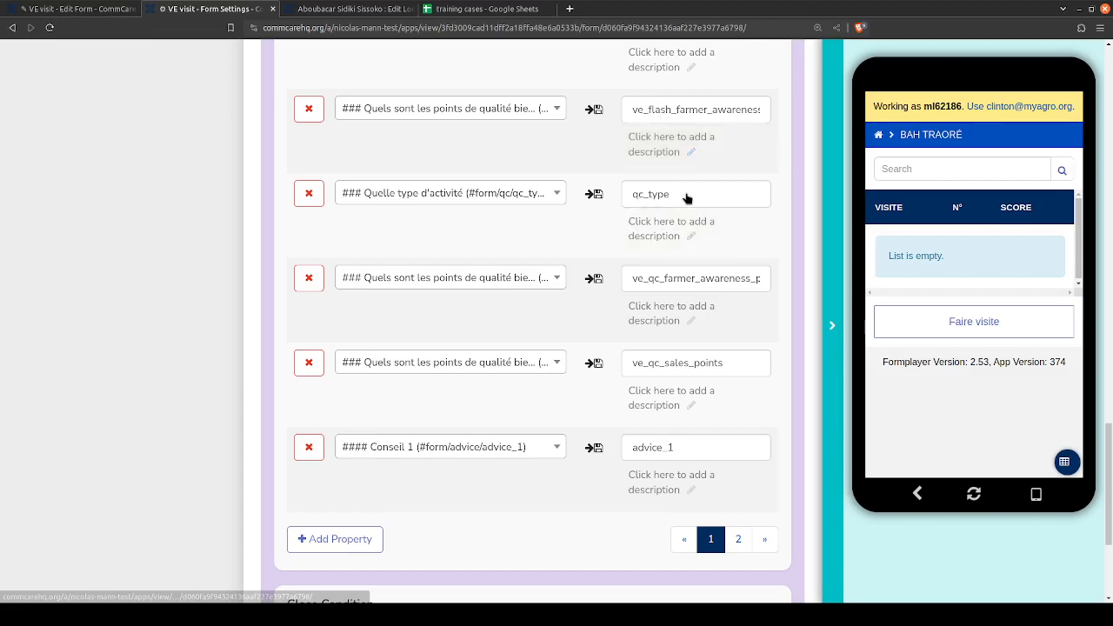
- Examine the score, visit_number and comments properties on the second page, and return to the start of the first page
click(738, 541)
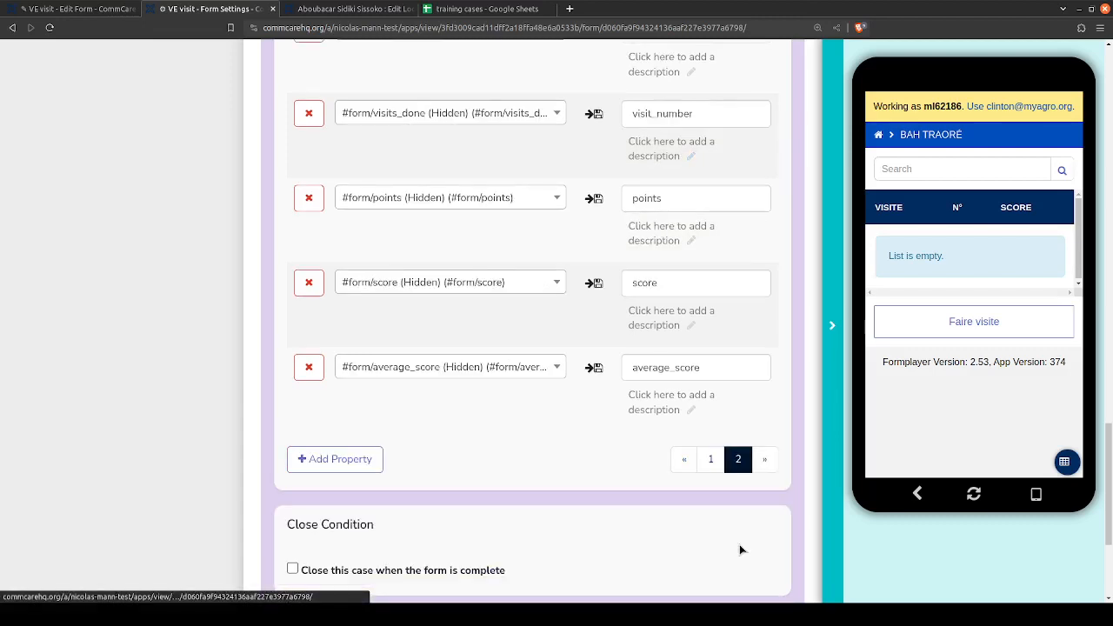
double_click(631, 283)
scroll(631, 283, up, 4)
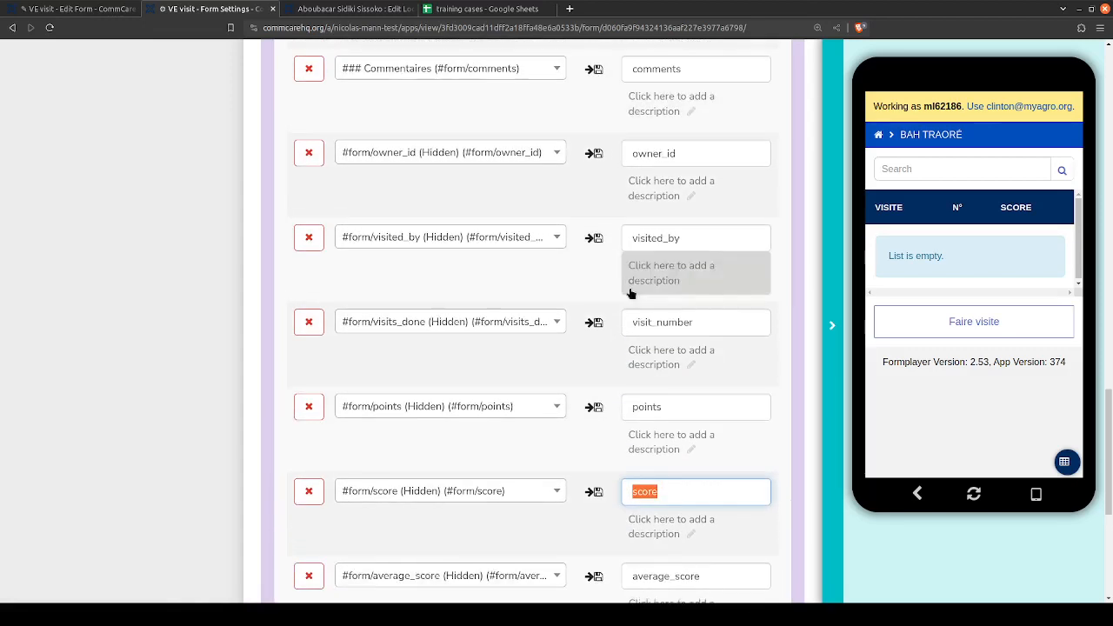
double_click(654, 321)
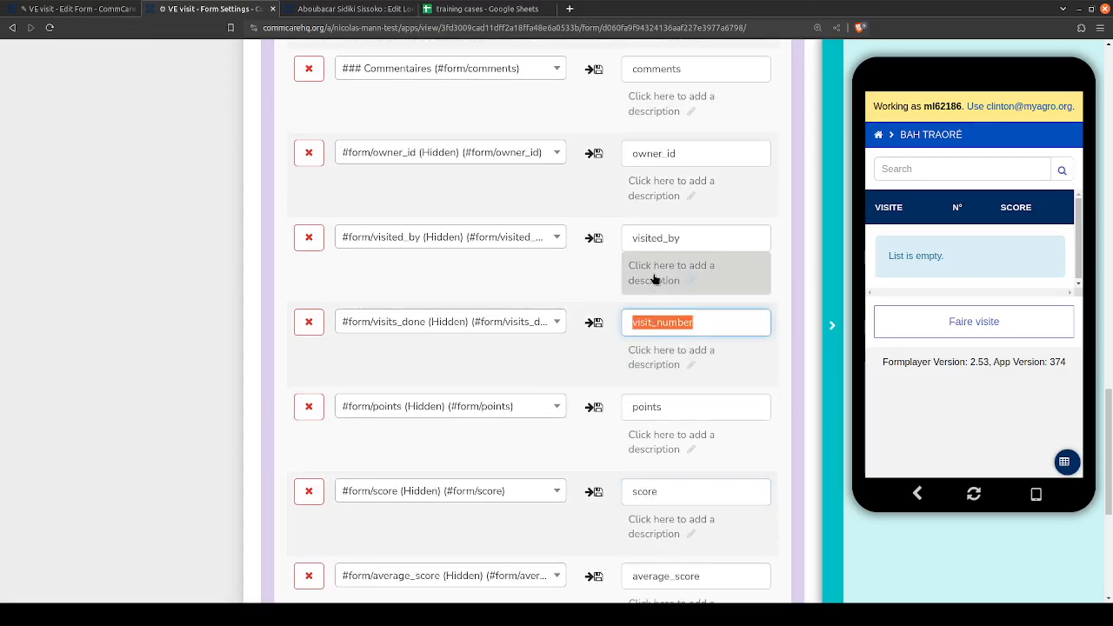
scroll(616, 319, up, 3)
double_click(643, 209)
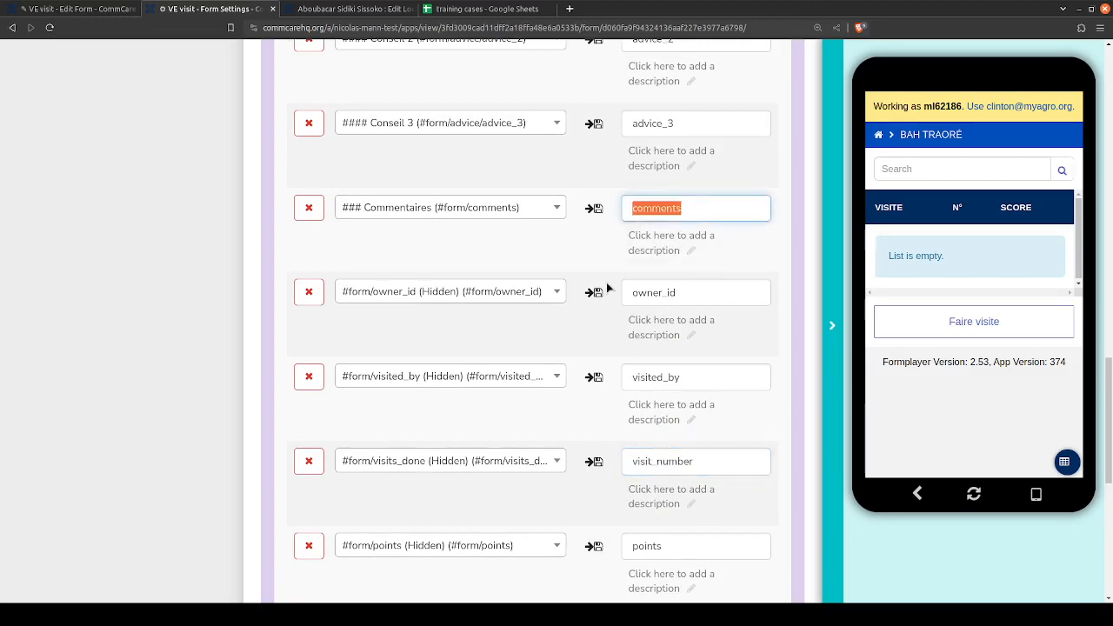
scroll(606, 287, up, 3)
scroll(606, 290, down, 8)
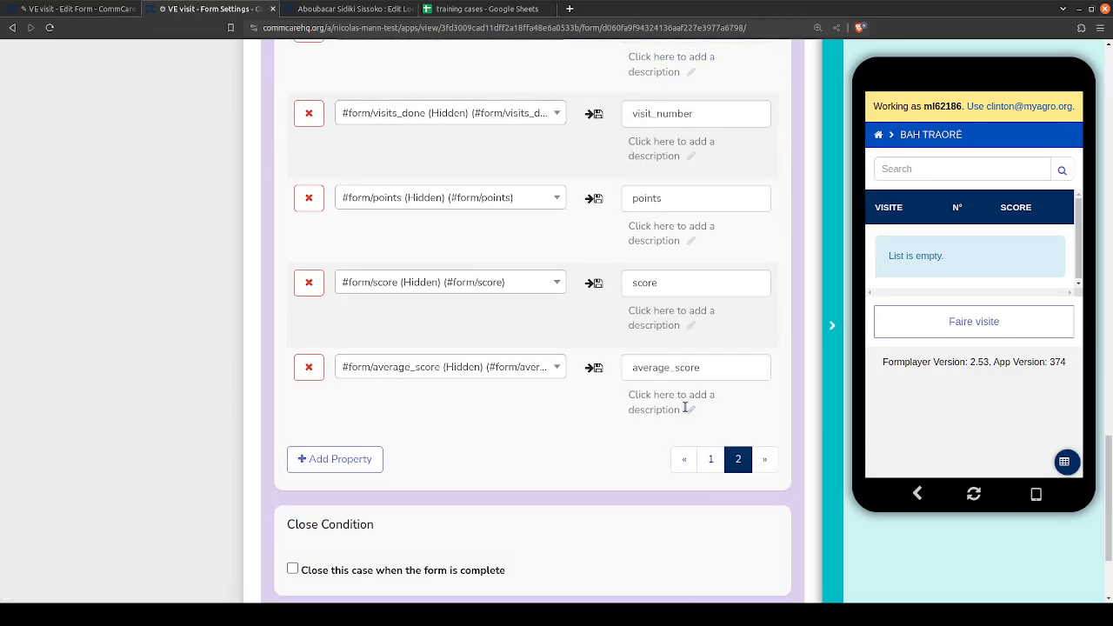
click(710, 459)
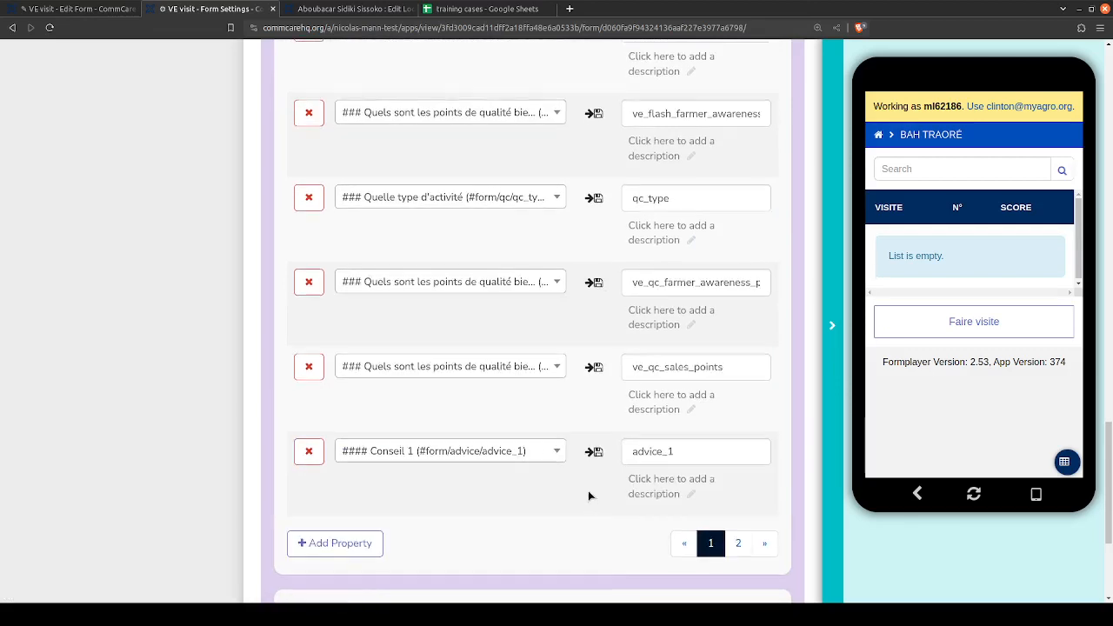
scroll(587, 491, up, 6)
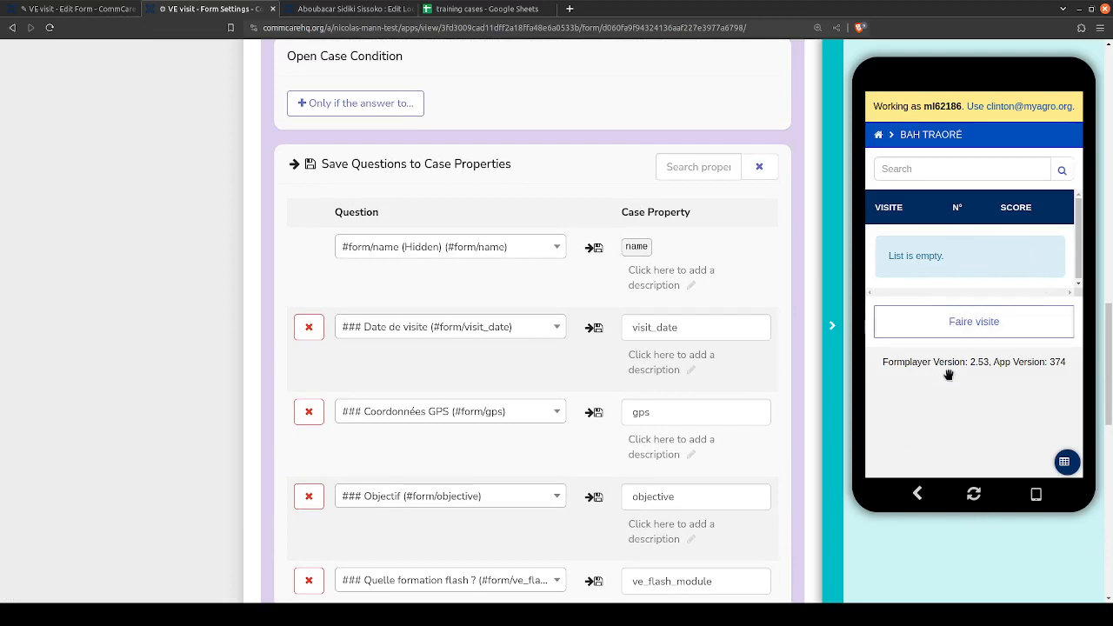
- In the app preview, go back to the VES list and examine the visits recorded for the VEs posted at Biyan and Diado
click(920, 493)
click(916, 493)
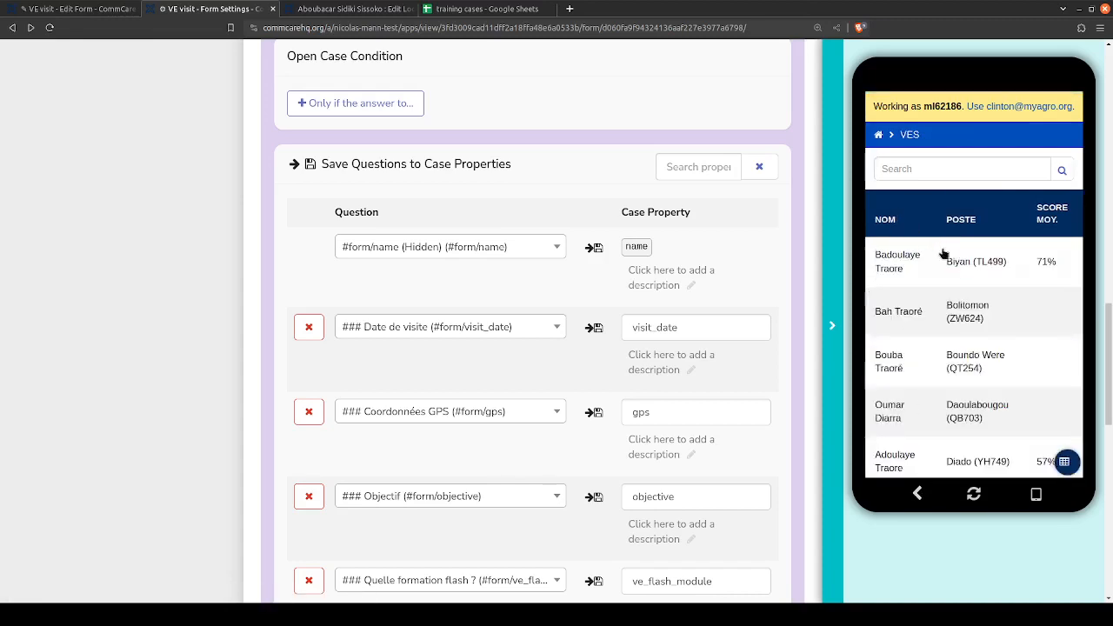
scroll(959, 264, up, 1)
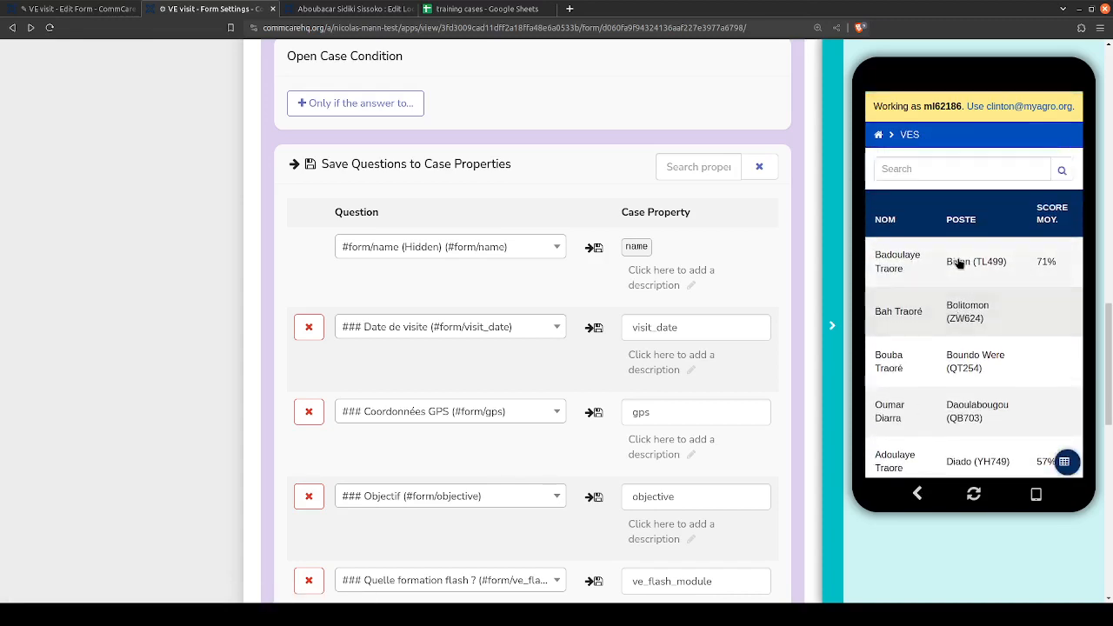
click(959, 259)
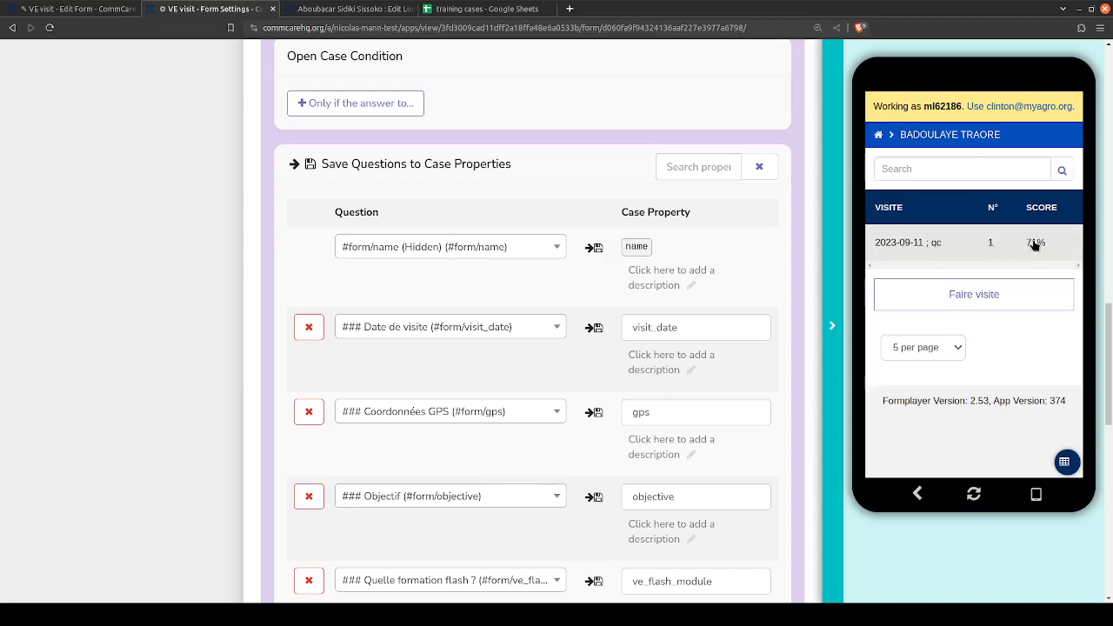
click(918, 497)
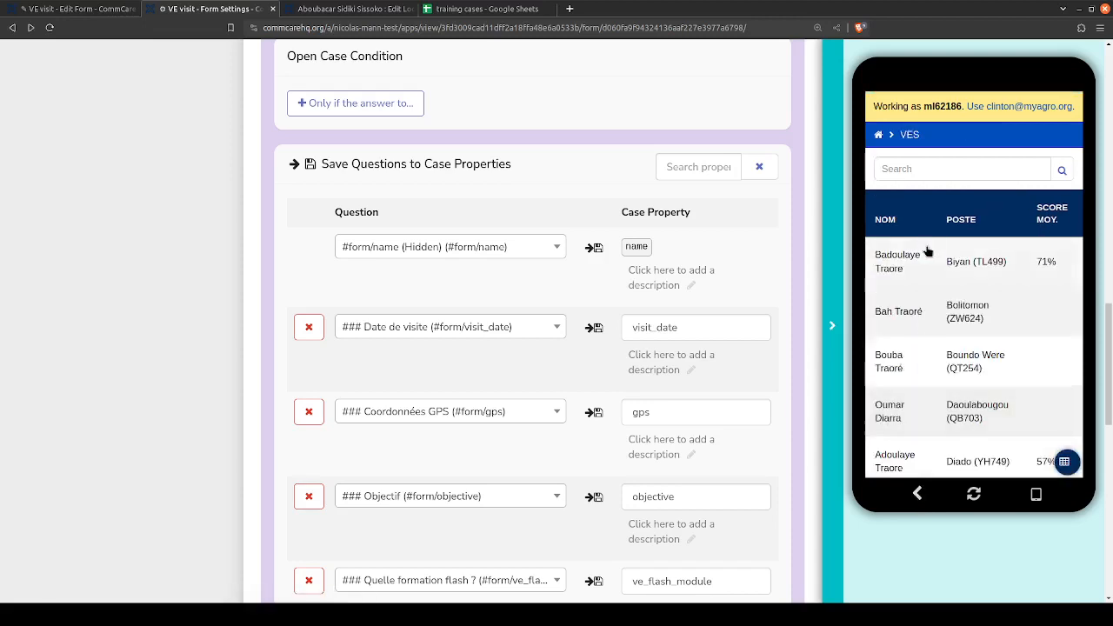
scroll(939, 347, down, 1)
click(950, 396)
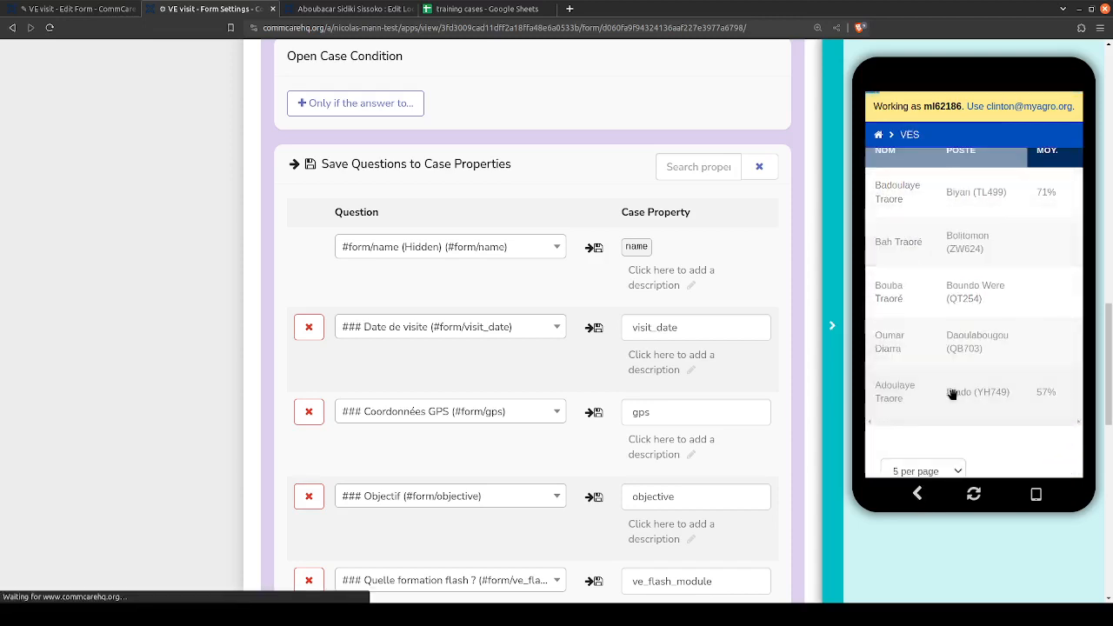
click(918, 493)
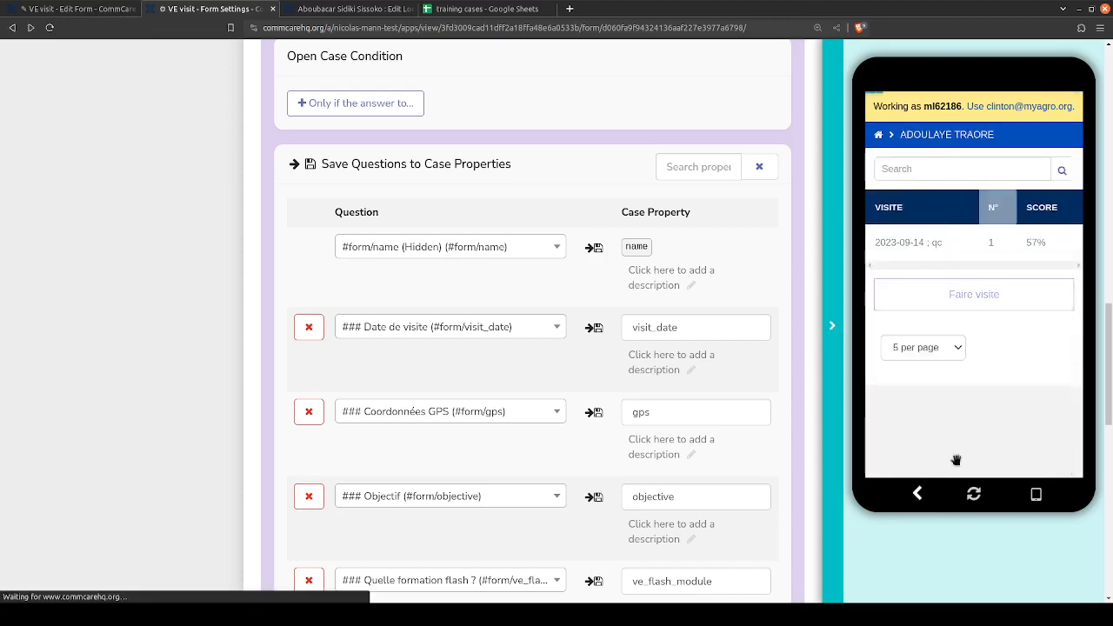
- Go to page 3 of the VES list, examine the visit of the VE posted at Fambougou, and return to the list
scroll(999, 396, down, 3)
click(980, 414)
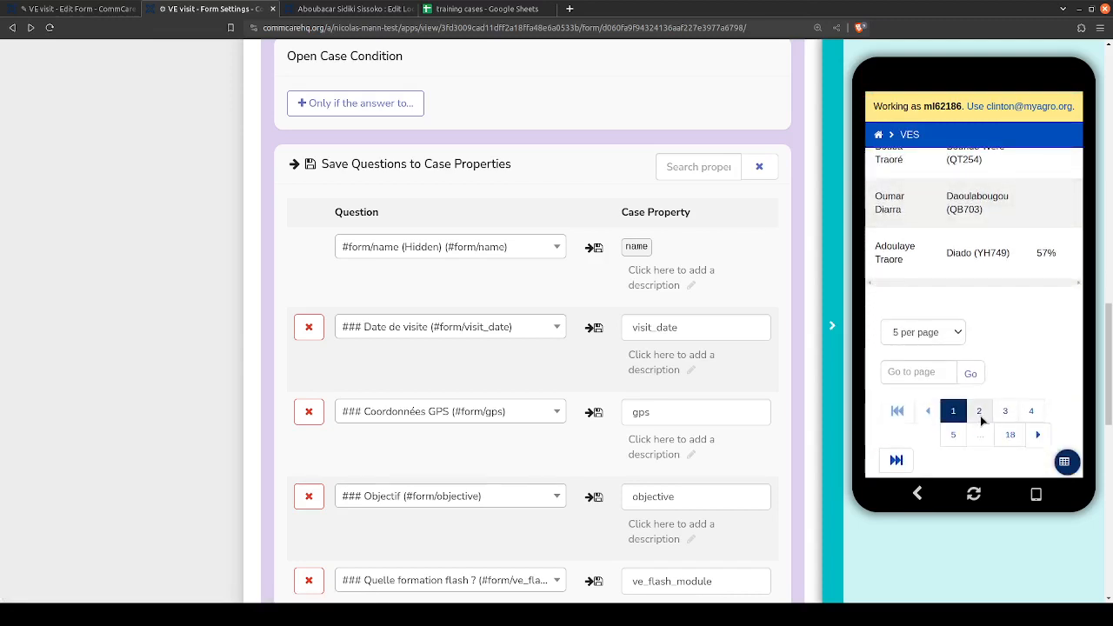
click(1004, 413)
scroll(1018, 339, up, 3)
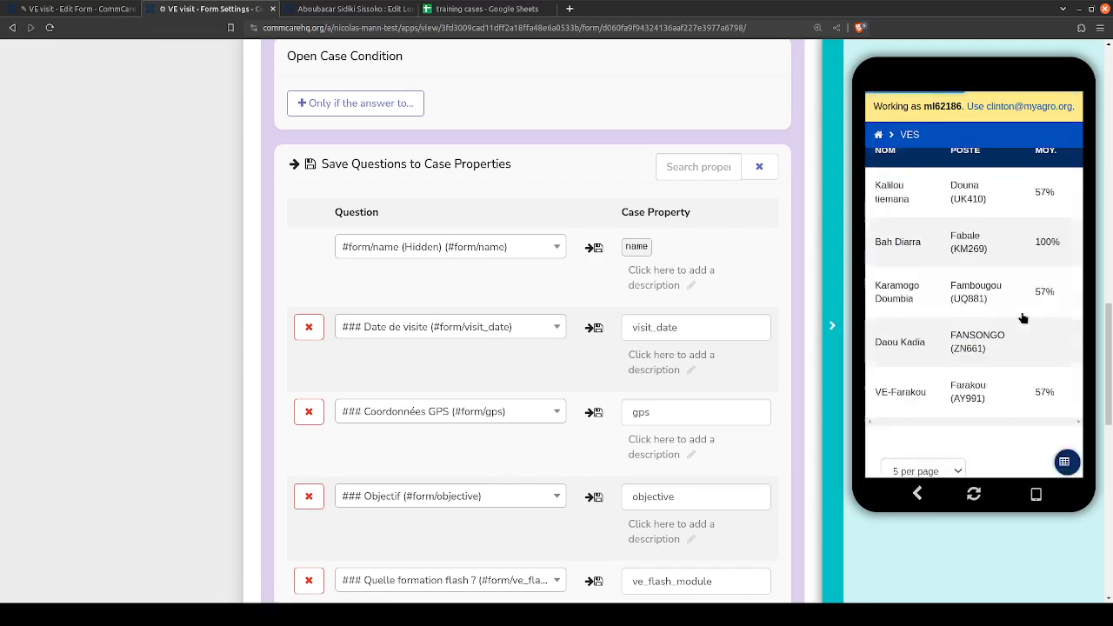
click(924, 293)
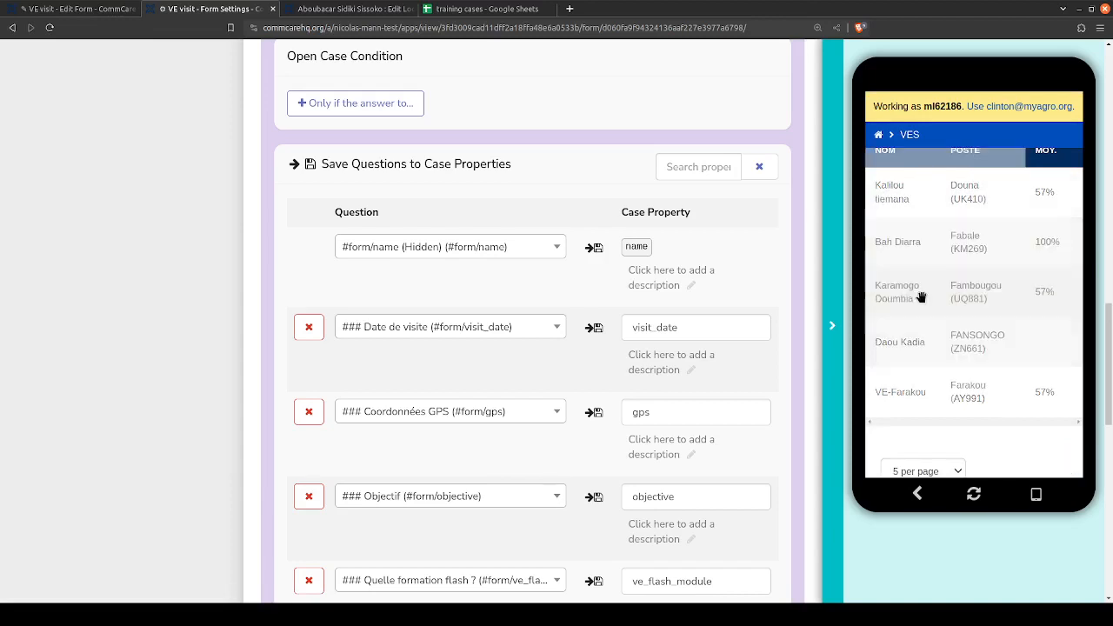
click(916, 493)
scroll(929, 256, down, 5)
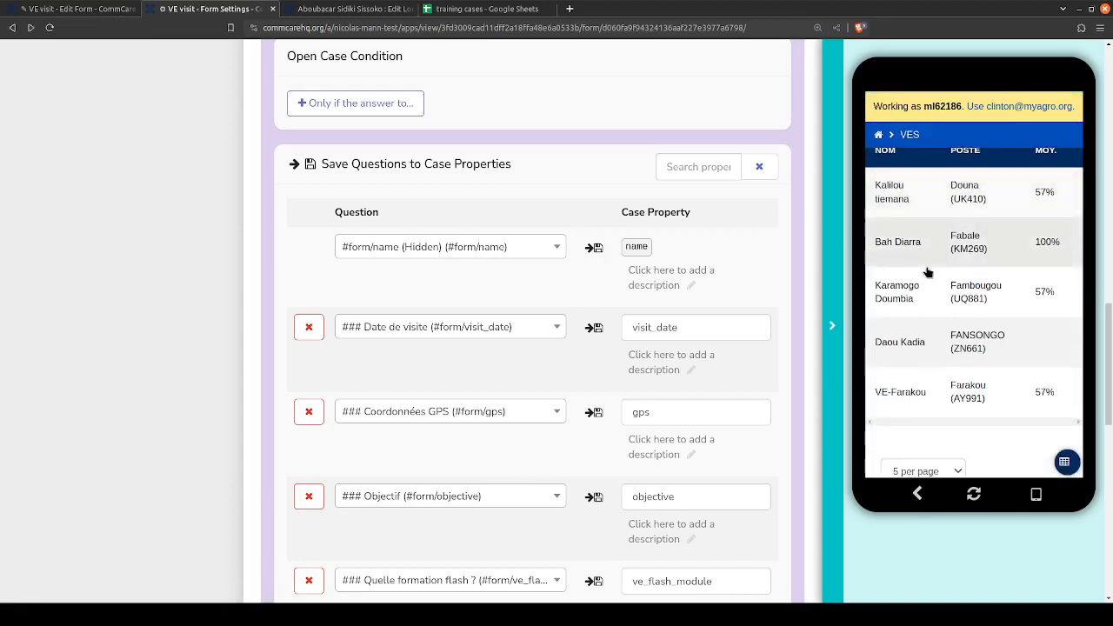
scroll(928, 280, up, 5)
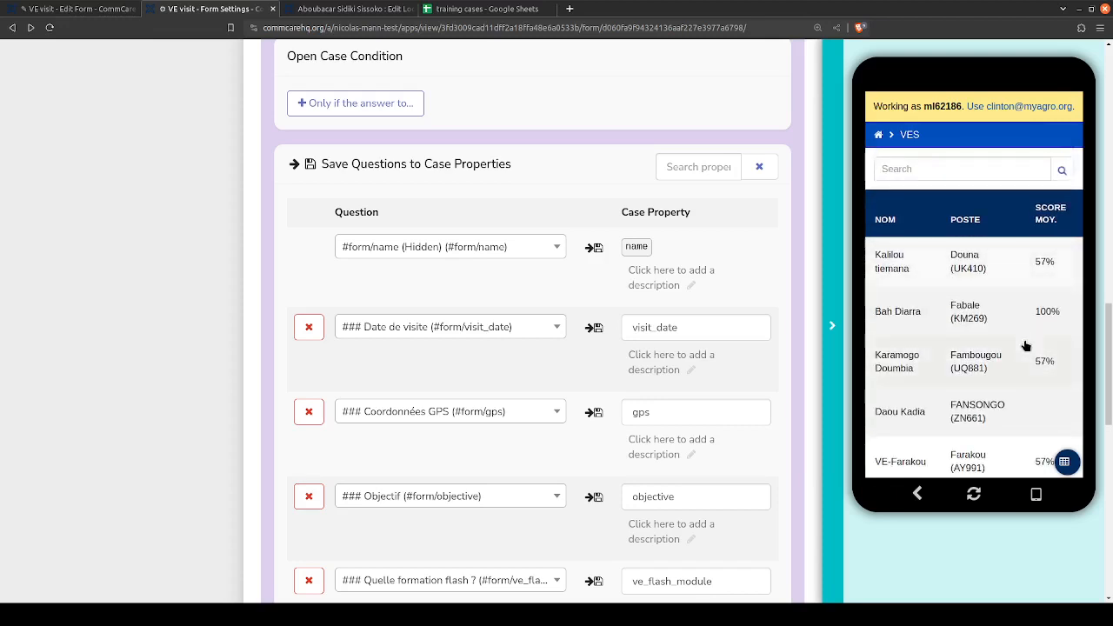
- Switch to the training cases spreadsheet and select the advice_1 cell in row 6 of the visit_tr_2024 sheet
click(492, 8)
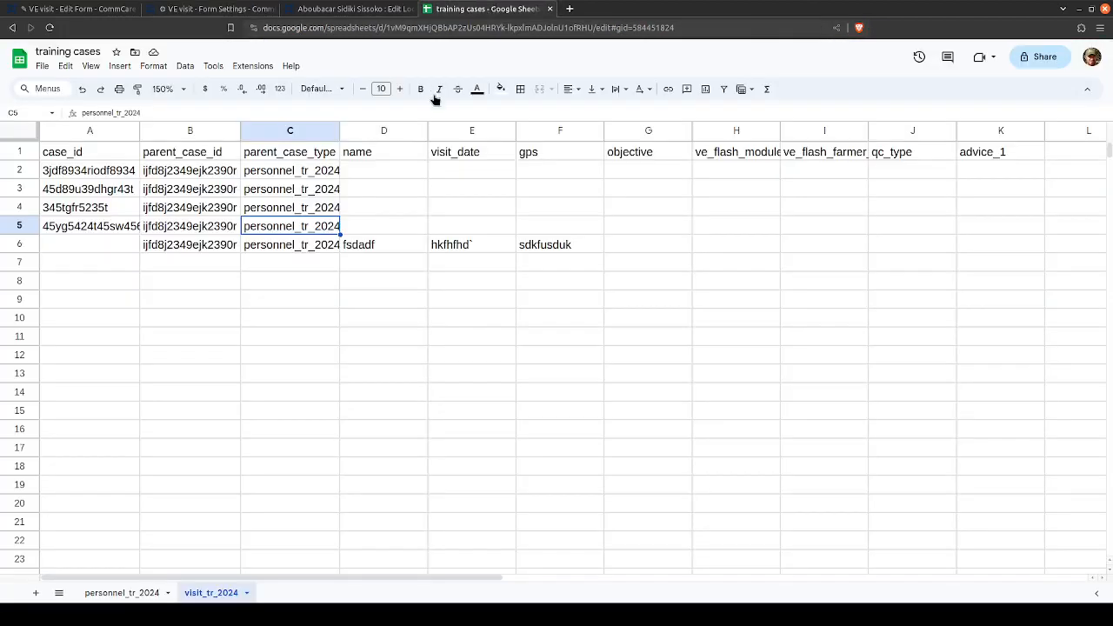
click(1035, 228)
click(976, 245)
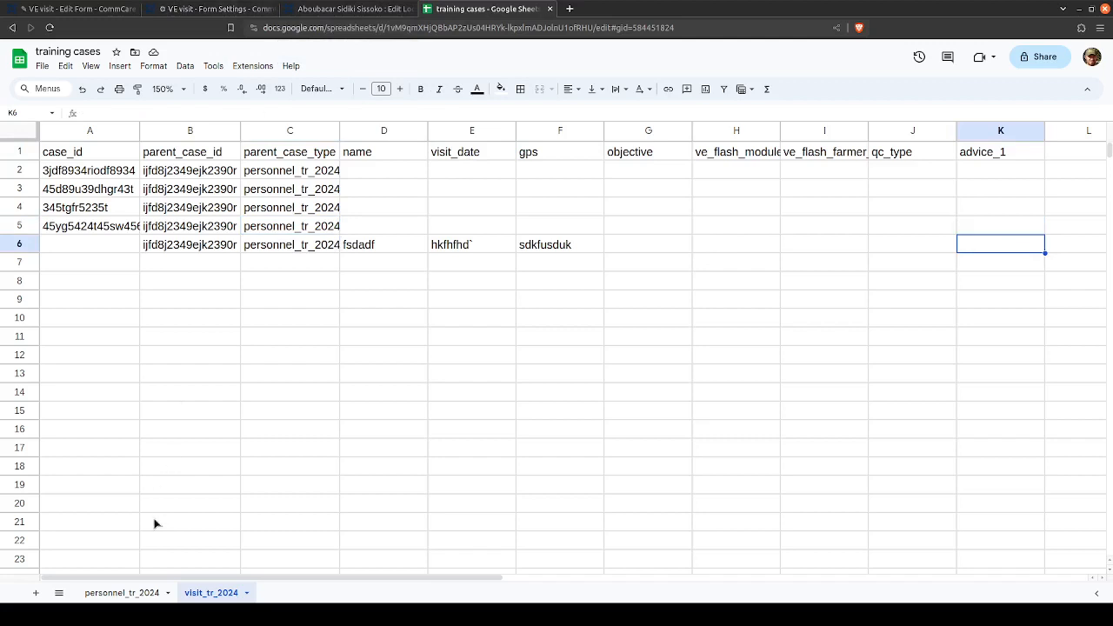
- On the personnel_tr_2024 sheet, enter training_agent as the role in row 3
click(131, 595)
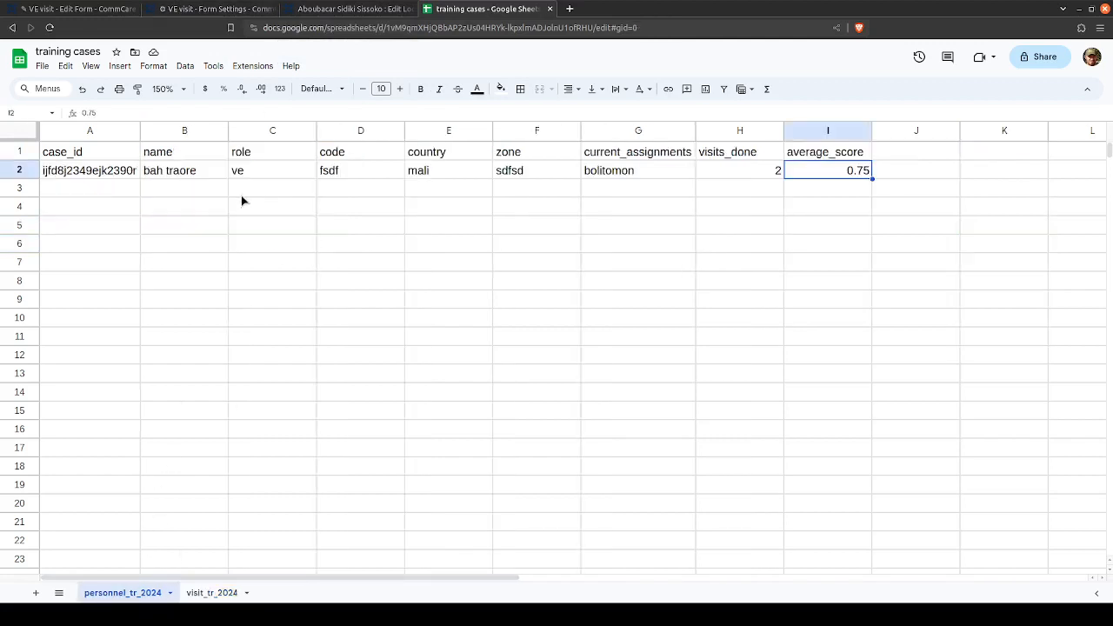
click(243, 191)
text(t)
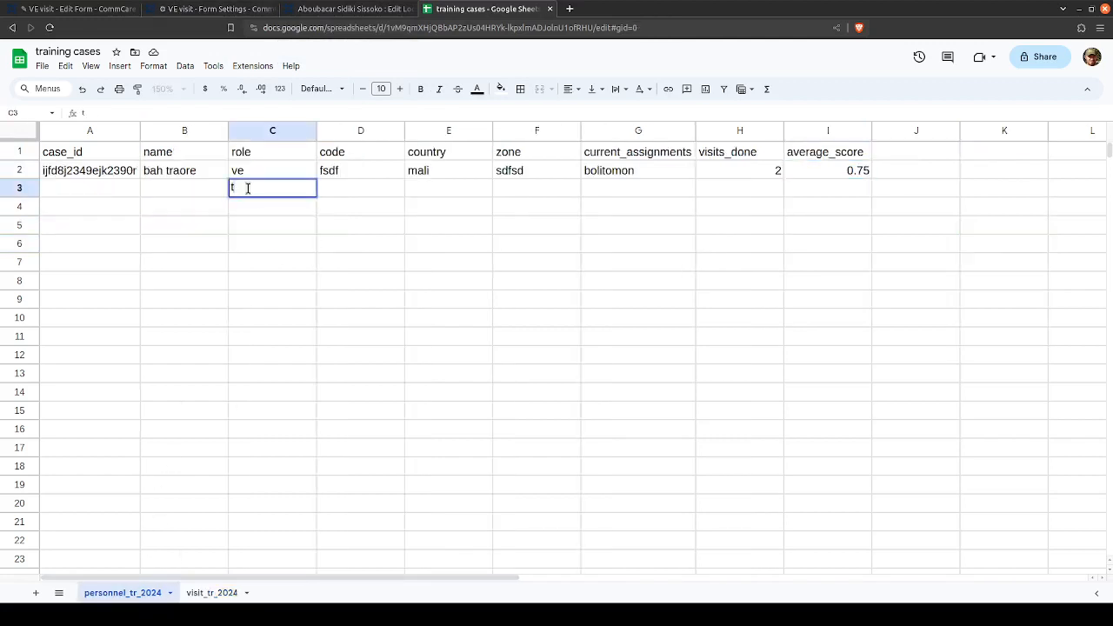
text(raining_agent)
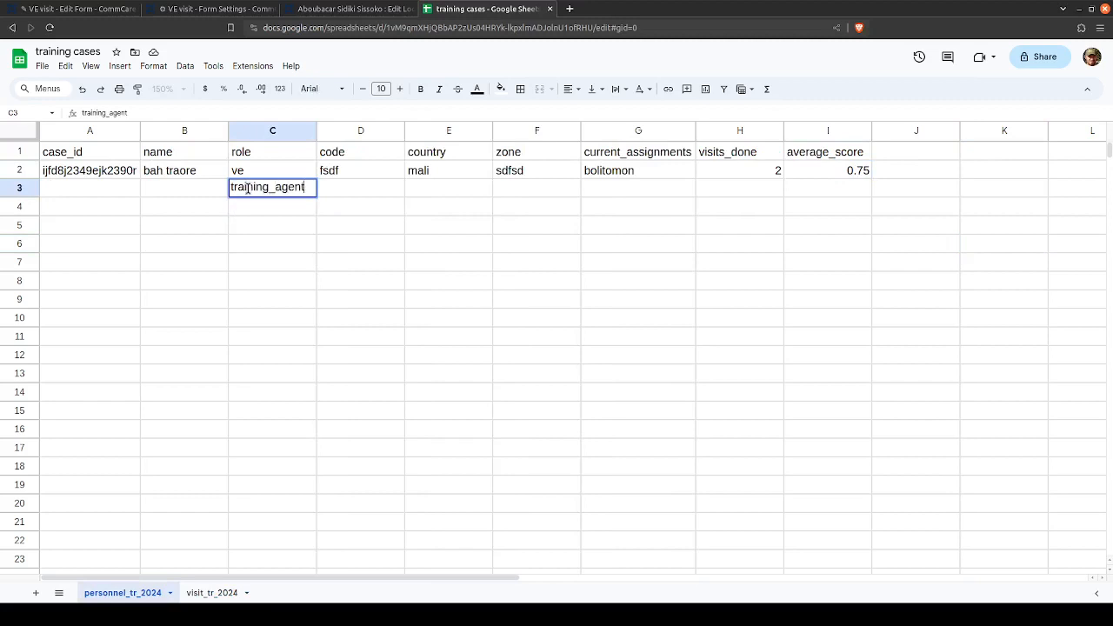
key(Tab)
click(249, 193)
- Enter training_supervisor as the role in row 4, and select the training_agent cell above it
key(Down)
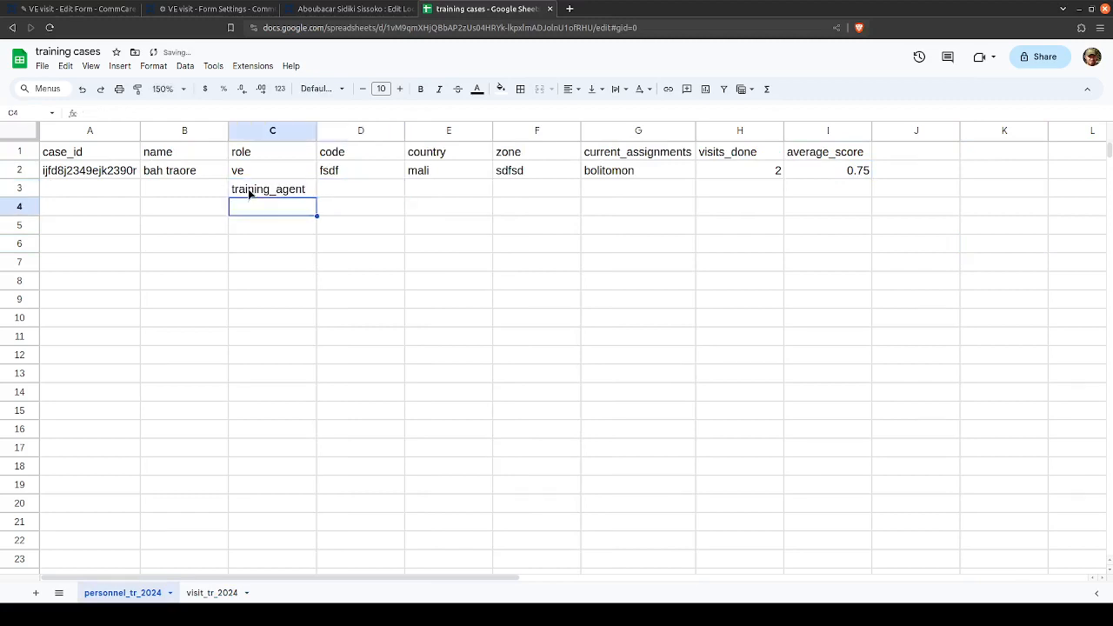
text(trainer=)
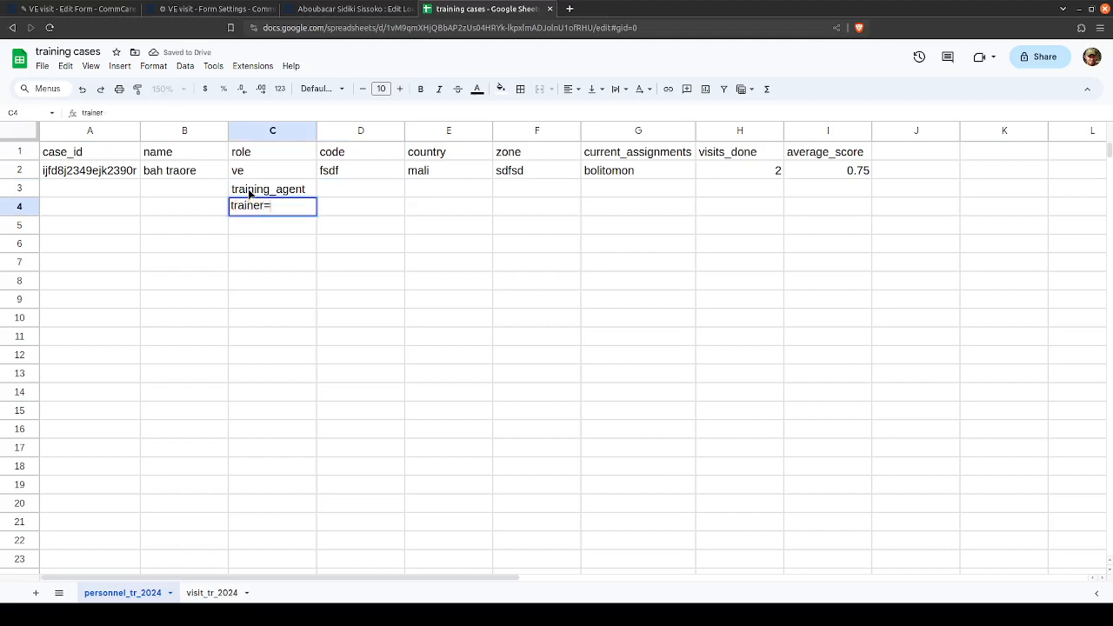
key(BackSpace)
key(BackSpace)
text(ning_sup)
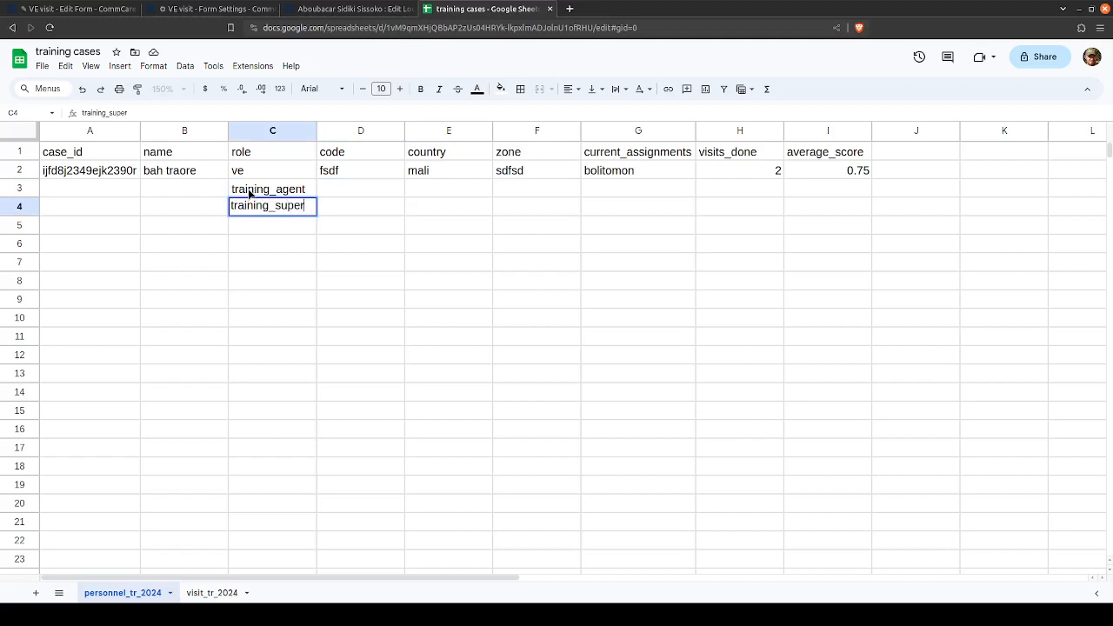
text(ervisor)
key(Tab)
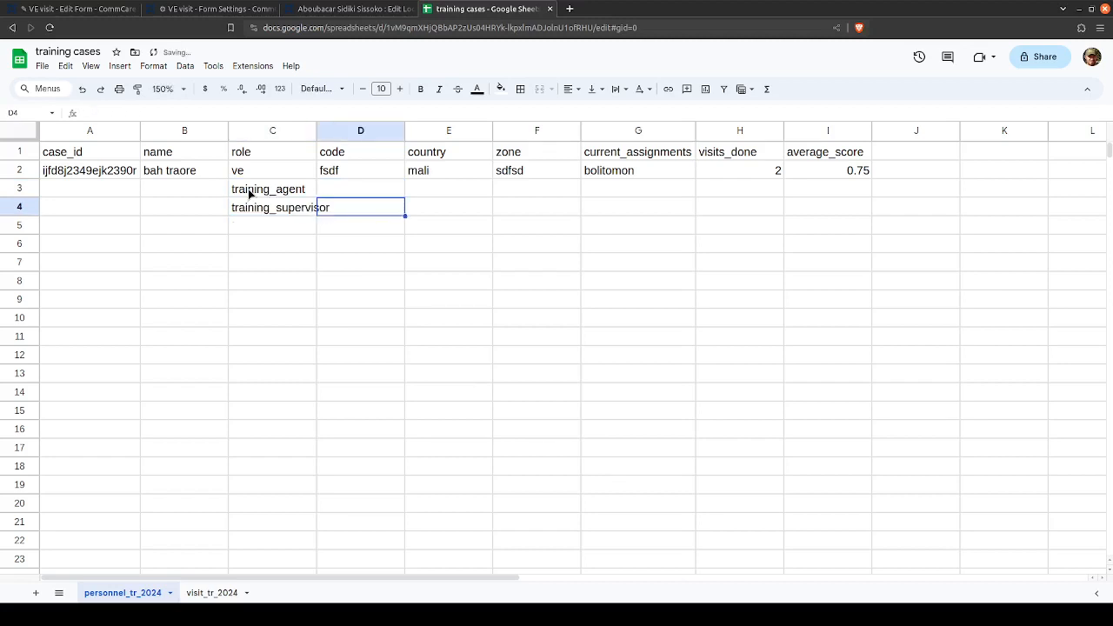
click(249, 212)
click(258, 184)
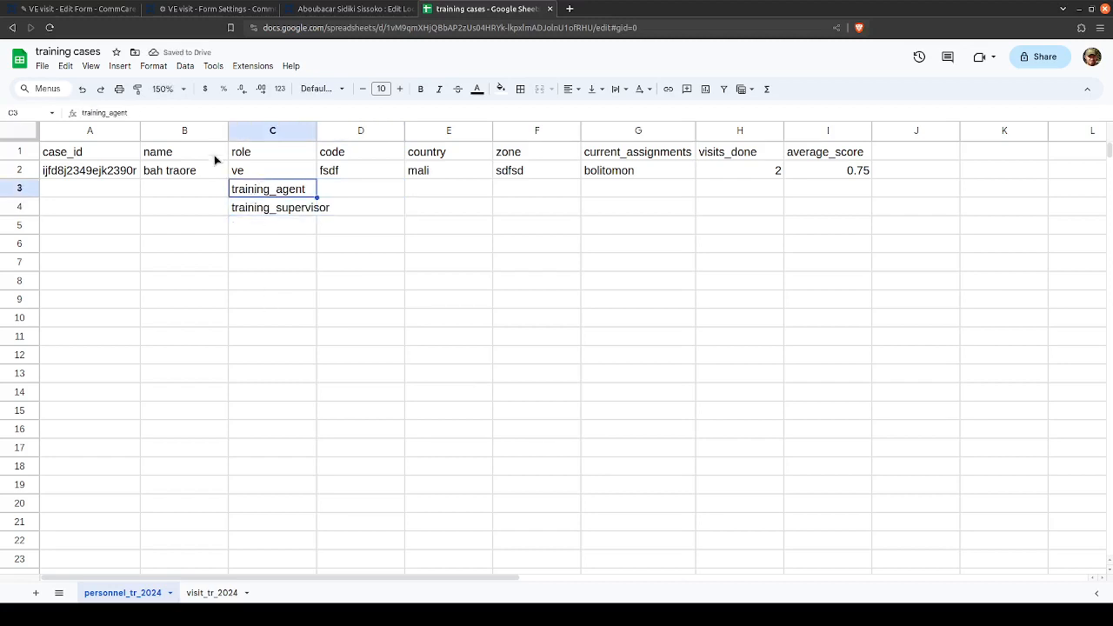
- Switch to the VE visit form settings in CommCare HQ and examine the 2024 Formation app's list of modules and forms
click(383, 9)
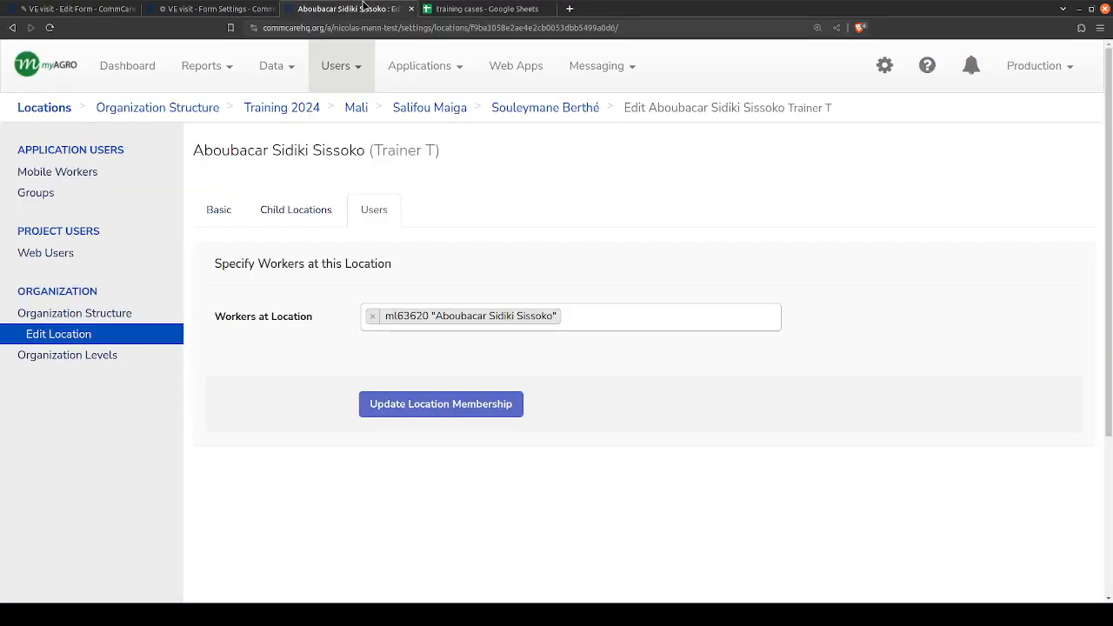
click(195, 6)
scroll(135, 273, up, 15)
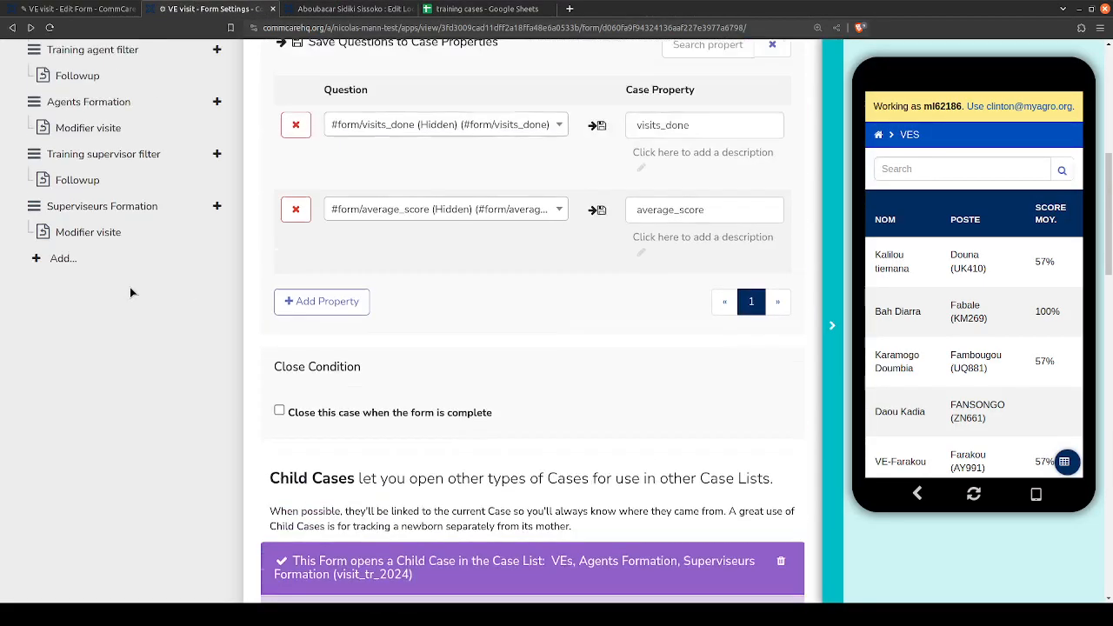
scroll(163, 272, up, 2)
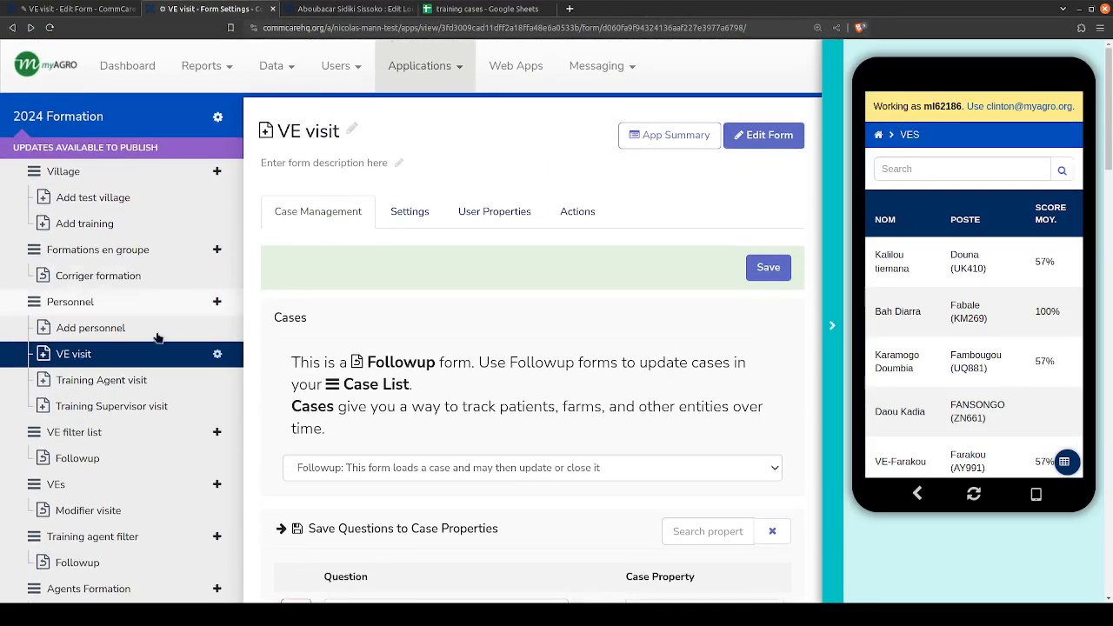
scroll(59, 389, down, 2)
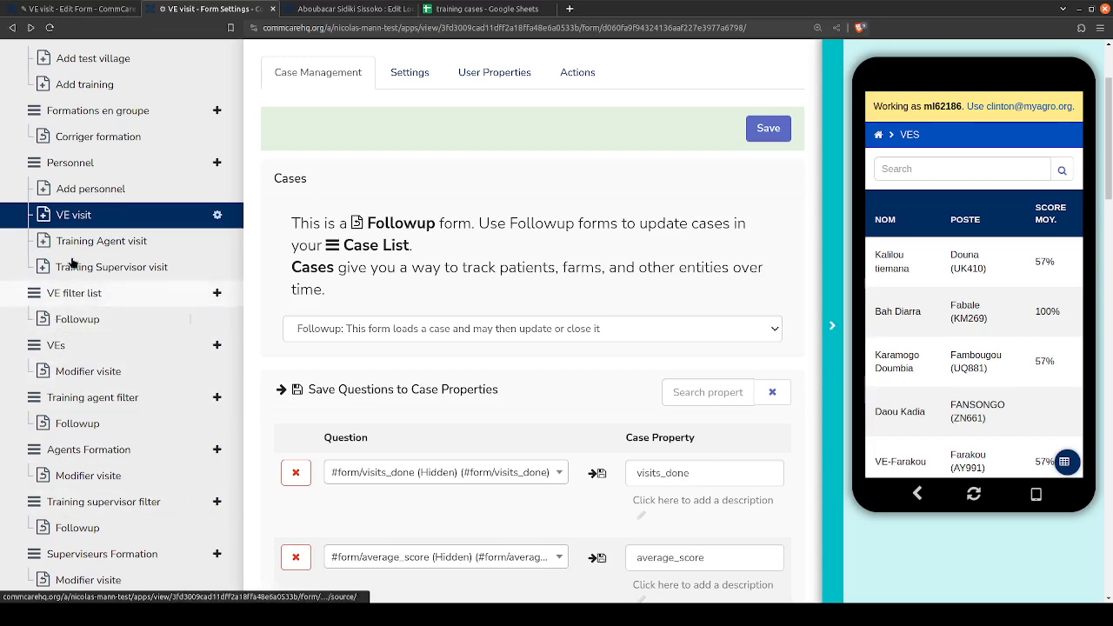
scroll(78, 487, down, 2)
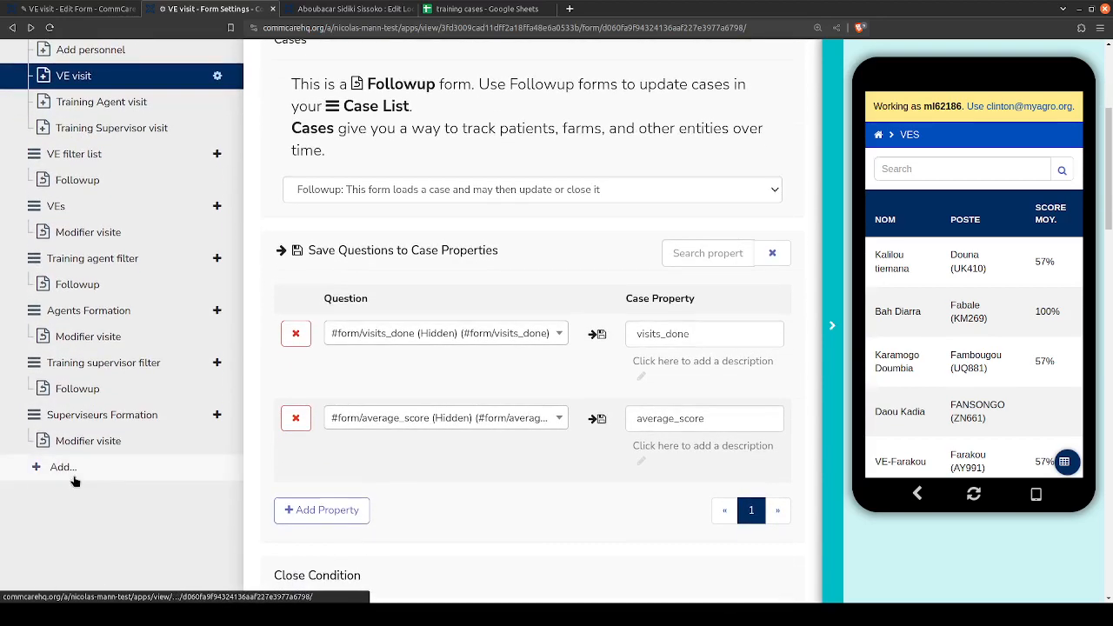
scroll(77, 482, up, 3)
scroll(78, 393, down, 1)
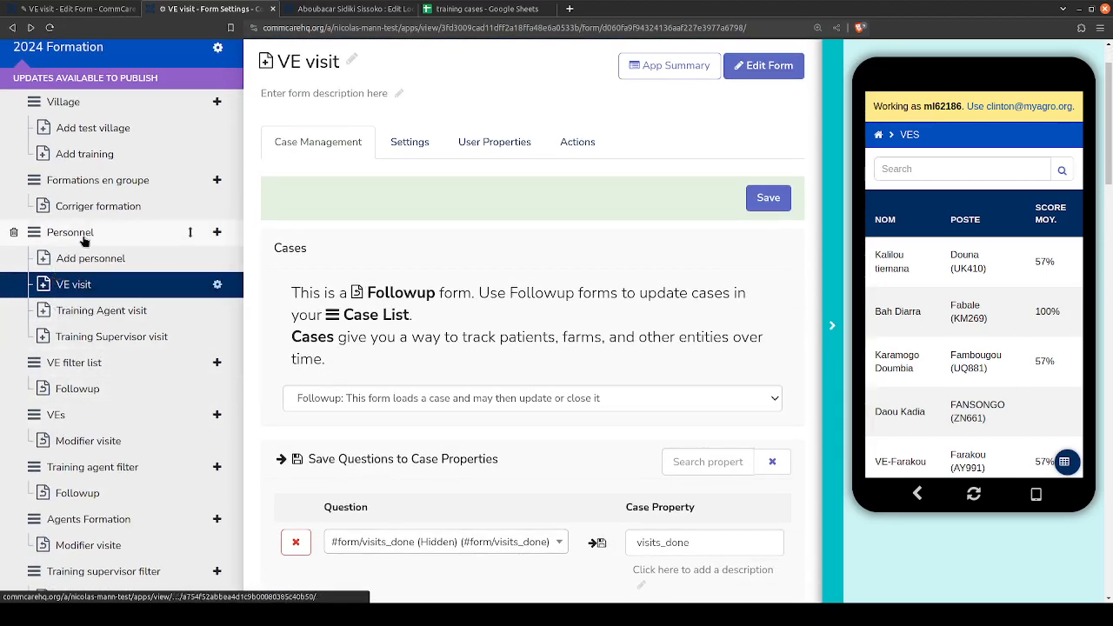
- Return to the training cases spreadsheet and view the personnel_tr_2024 sheet and the visit_tr_2024 sheet in turn
click(483, 8)
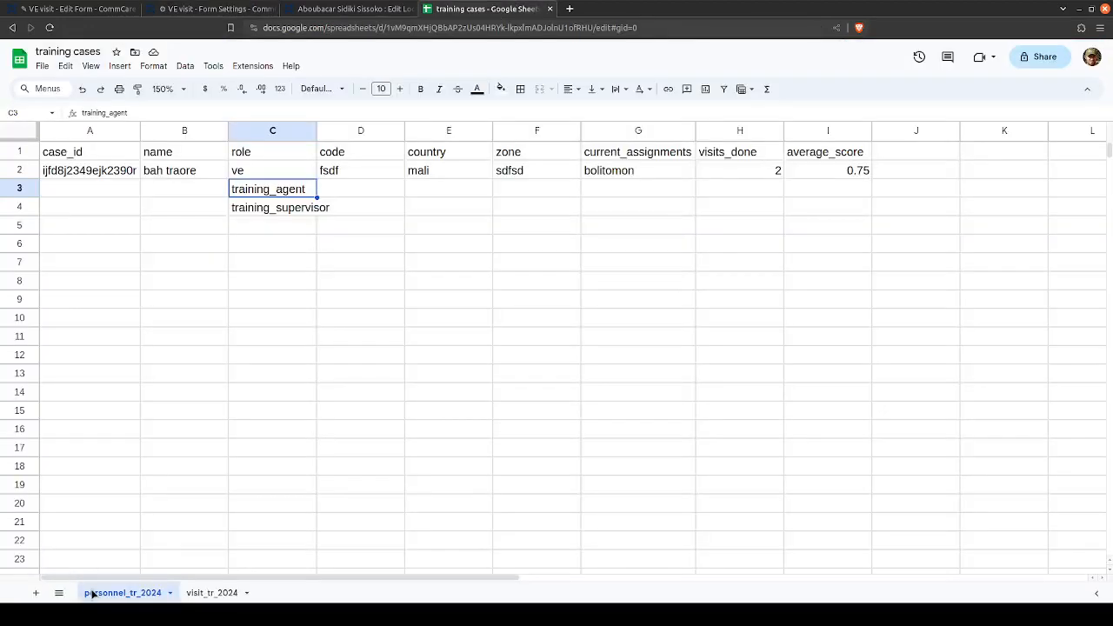
double_click(96, 596)
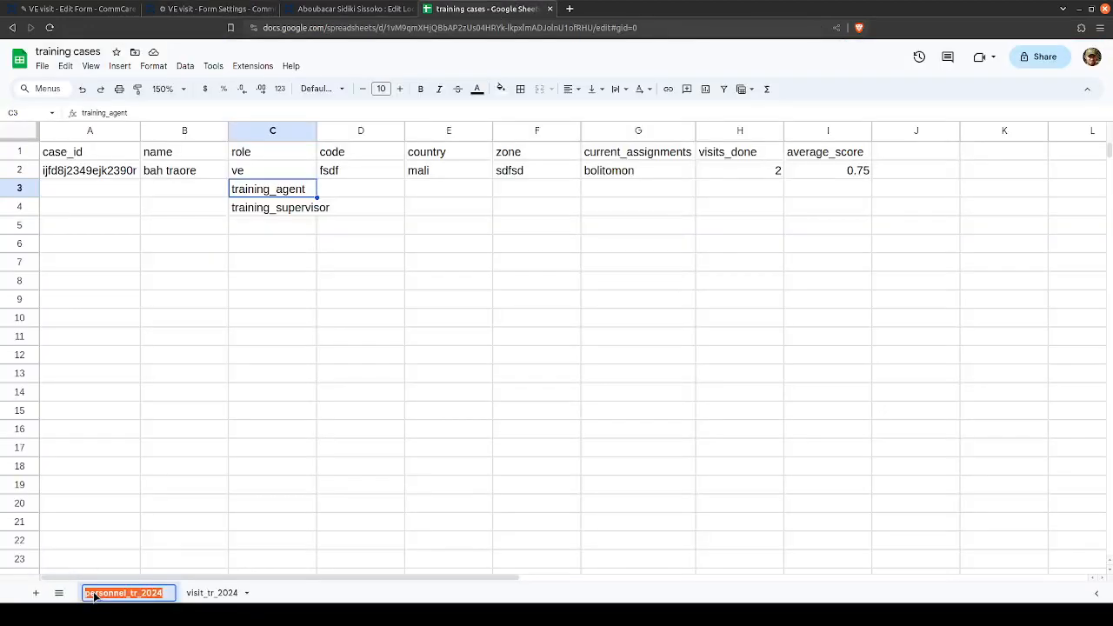
double_click(201, 596)
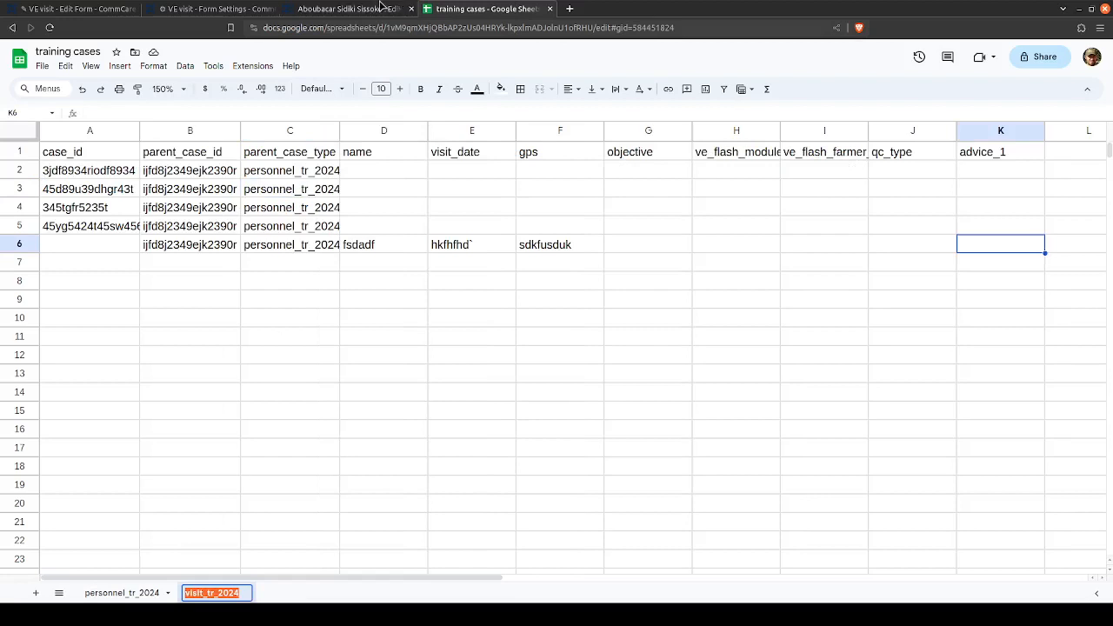
- Switch back to the VE visit form settings and open the VE filter list module, leaving the form without saving changes
click(346, 11)
click(235, 8)
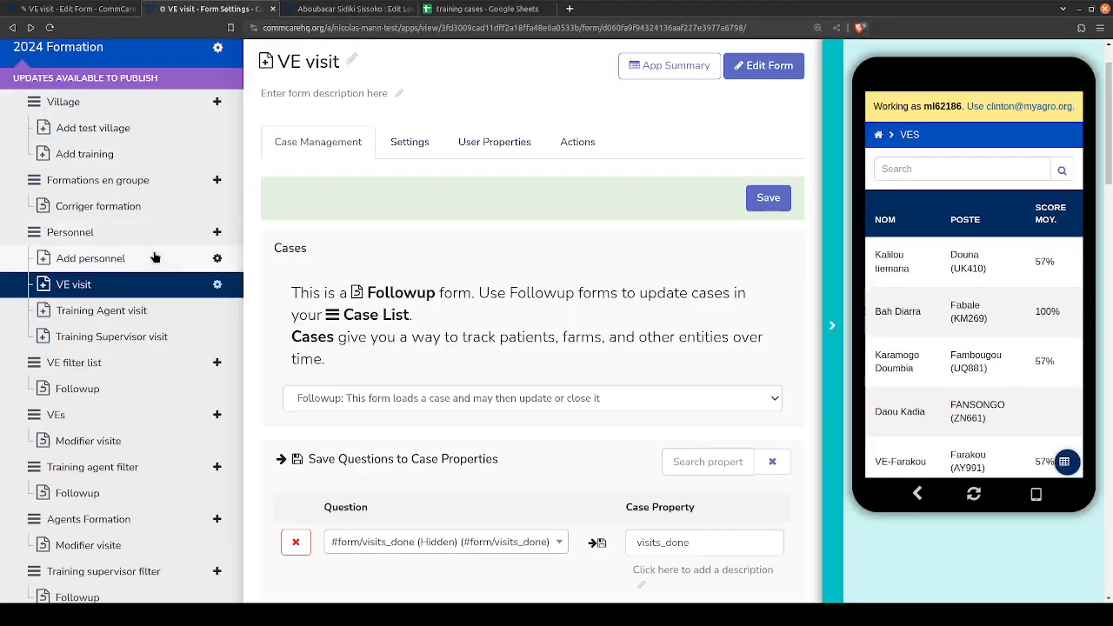
click(76, 366)
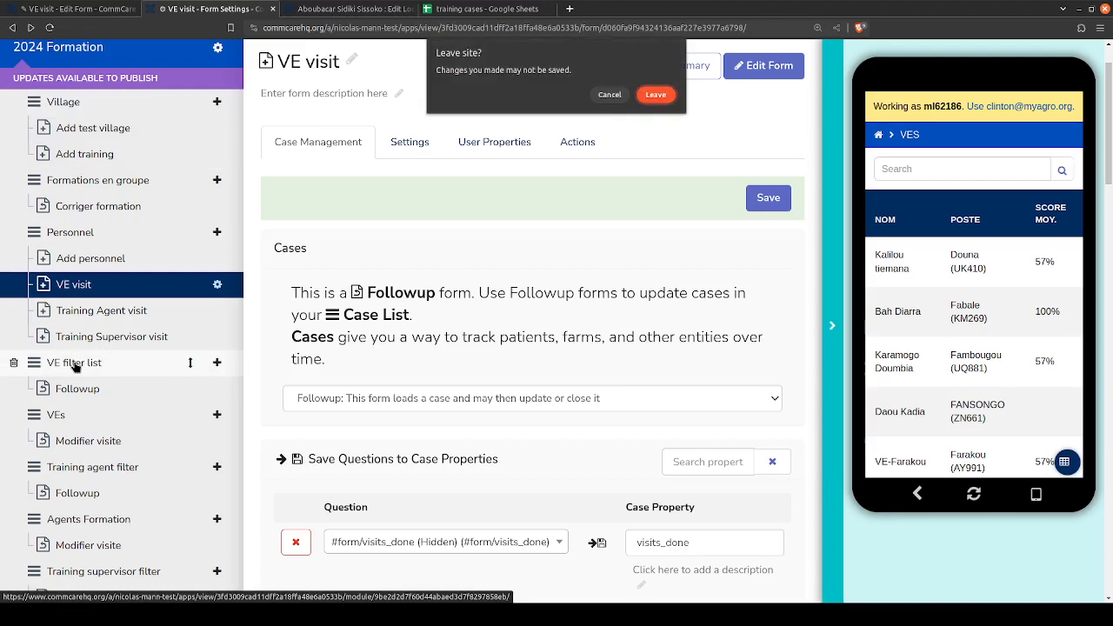
click(654, 93)
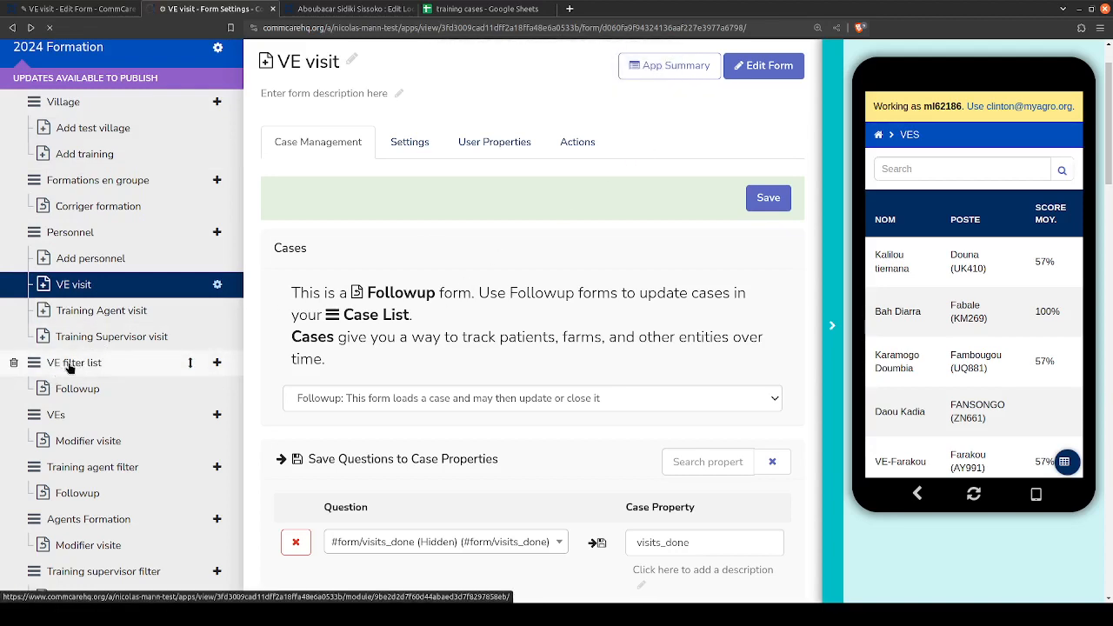
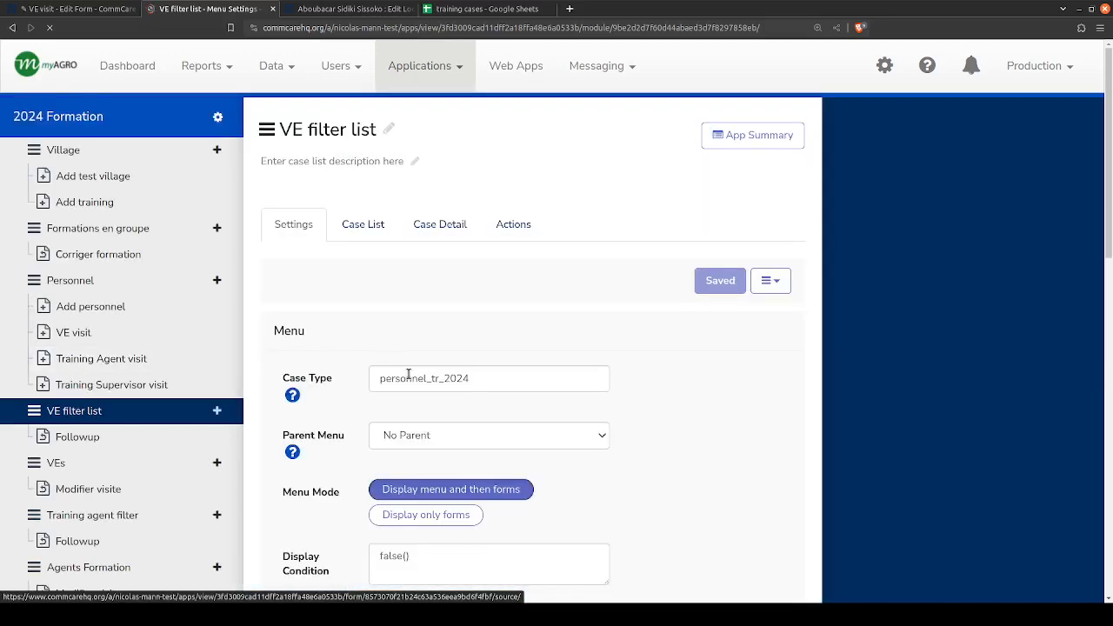
- Check the VE filter list module's case type against the personnel_tr_2024 sheet in the training cases spreadsheet, and review the module's remaining settings
double_click(408, 374)
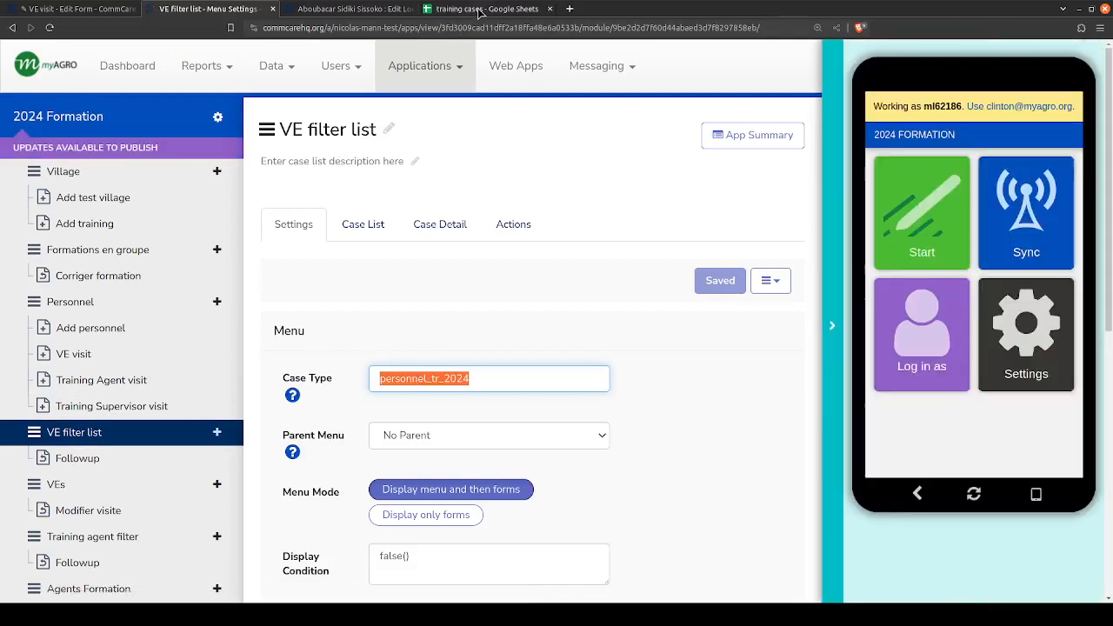
click(480, 11)
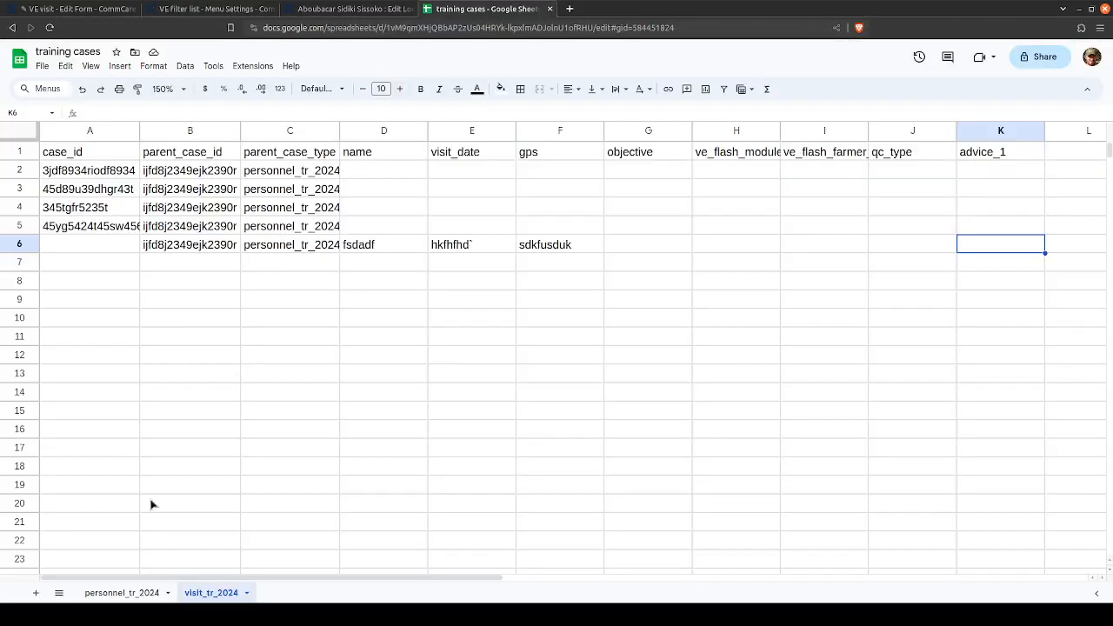
click(121, 595)
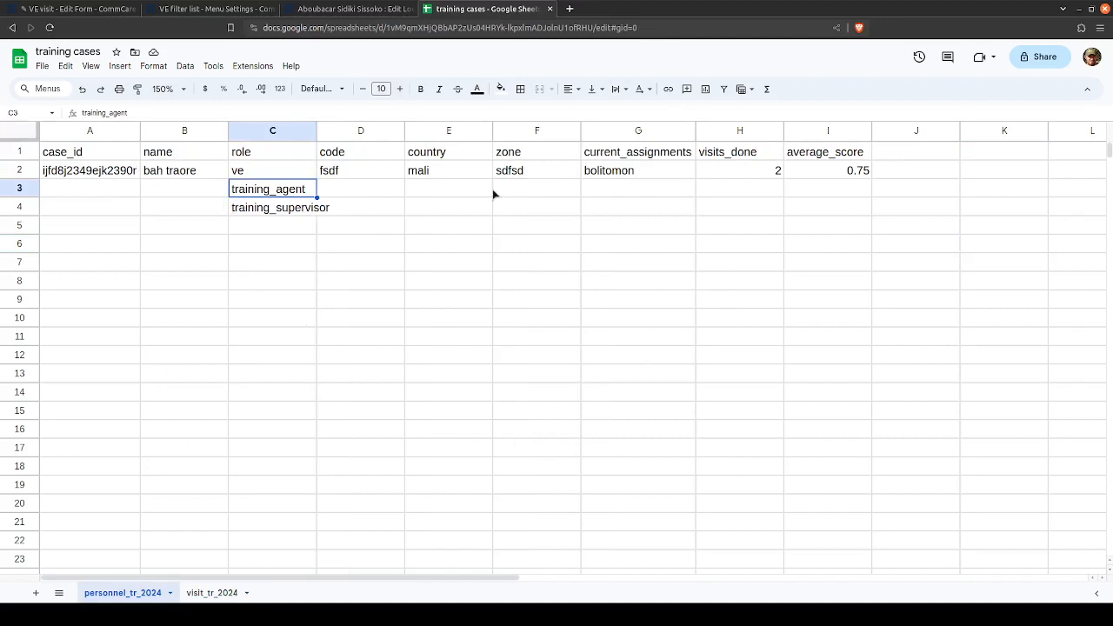
click(208, 9)
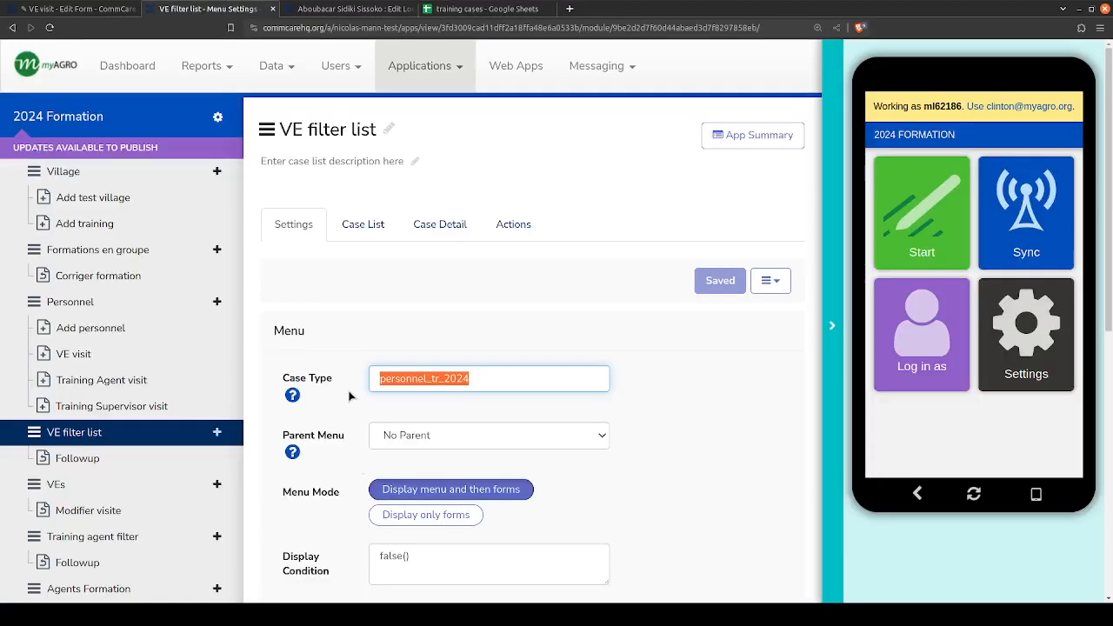
scroll(348, 397, down, 6)
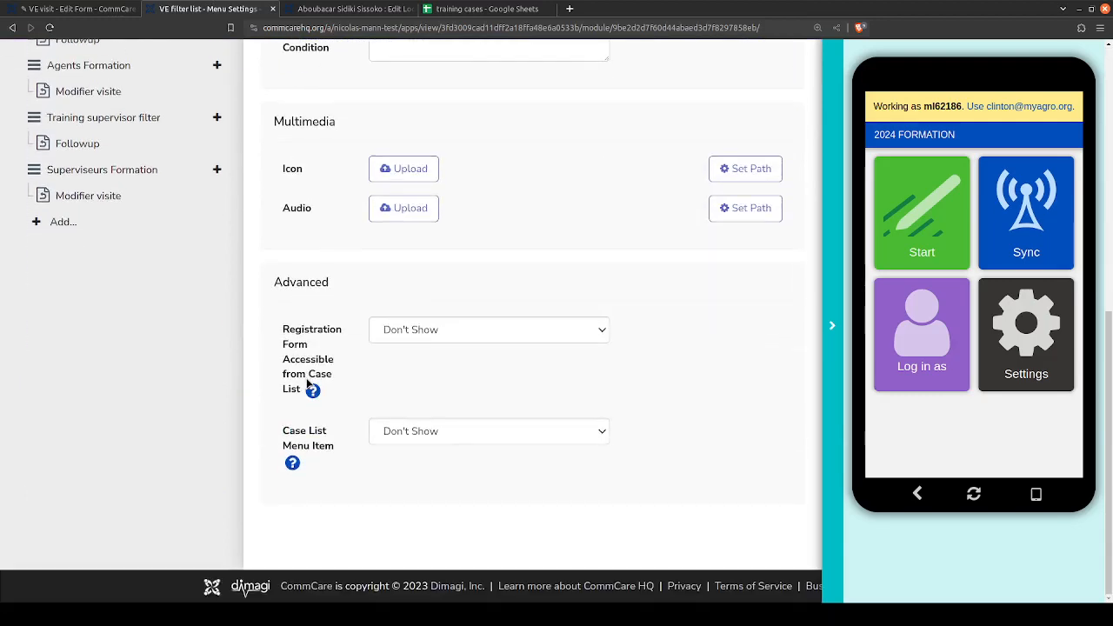
scroll(307, 382, up, 8)
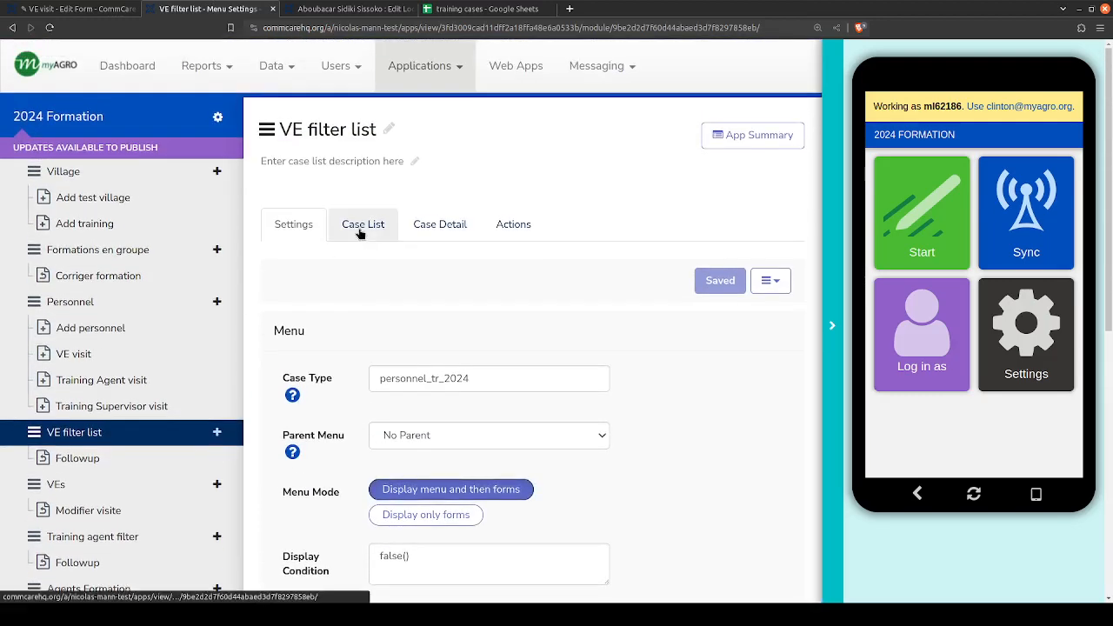
- Open the VE filter list's case list configuration and inspect its display properties, including the calculated average score expression
click(358, 230)
scroll(277, 330, down, 2)
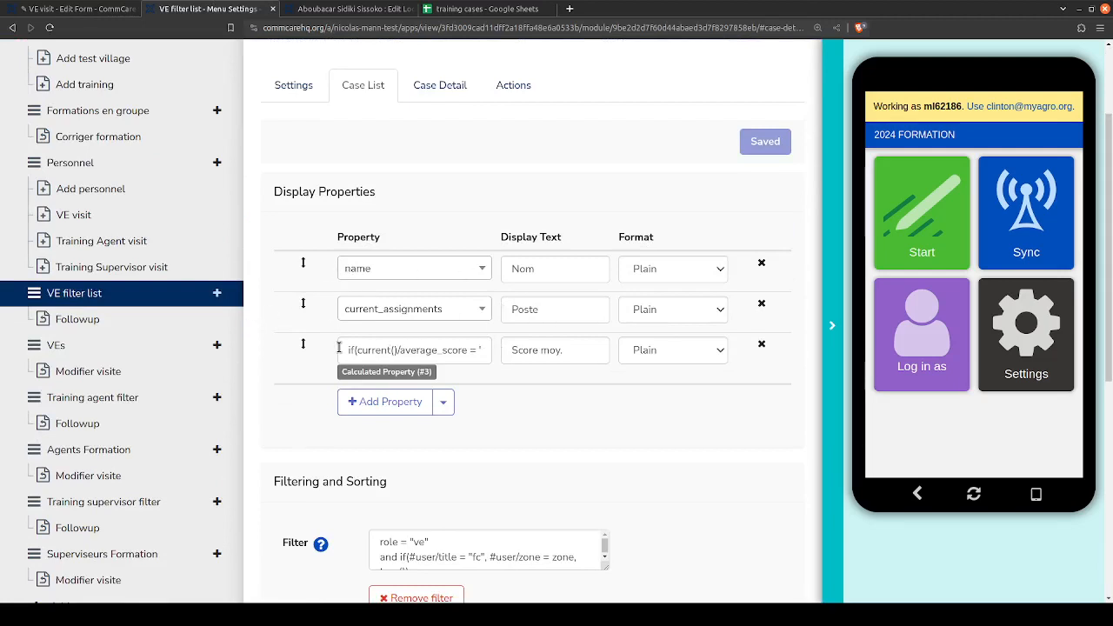
drag(339, 348, 503, 351)
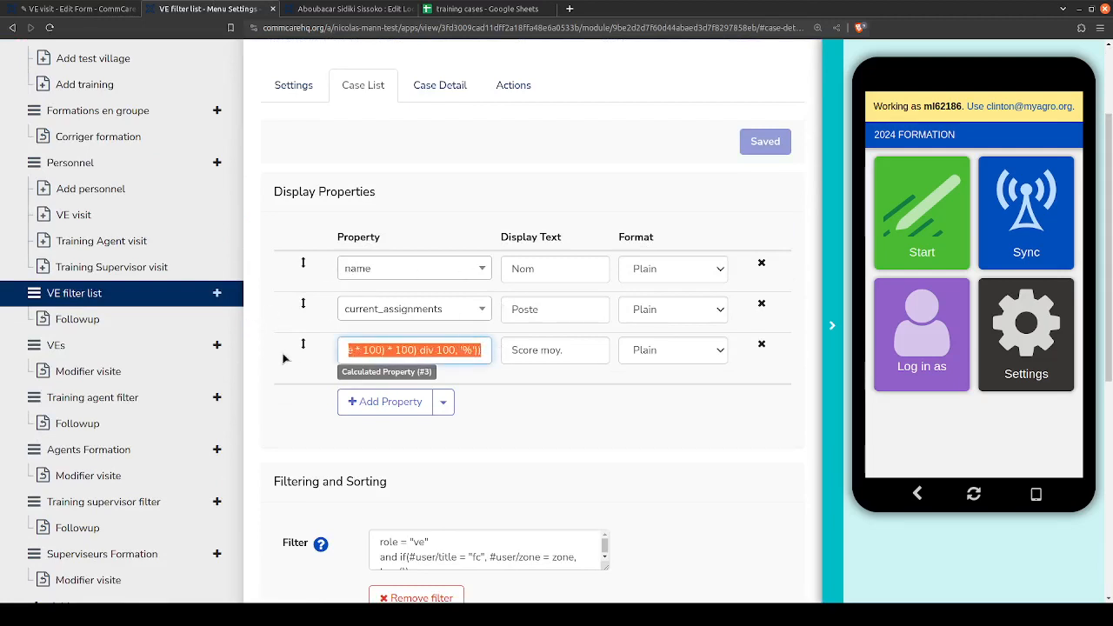
click(282, 358)
- Enlarge the case list's filter expression field and examine the role = "ve" condition
scroll(292, 339, down, 4)
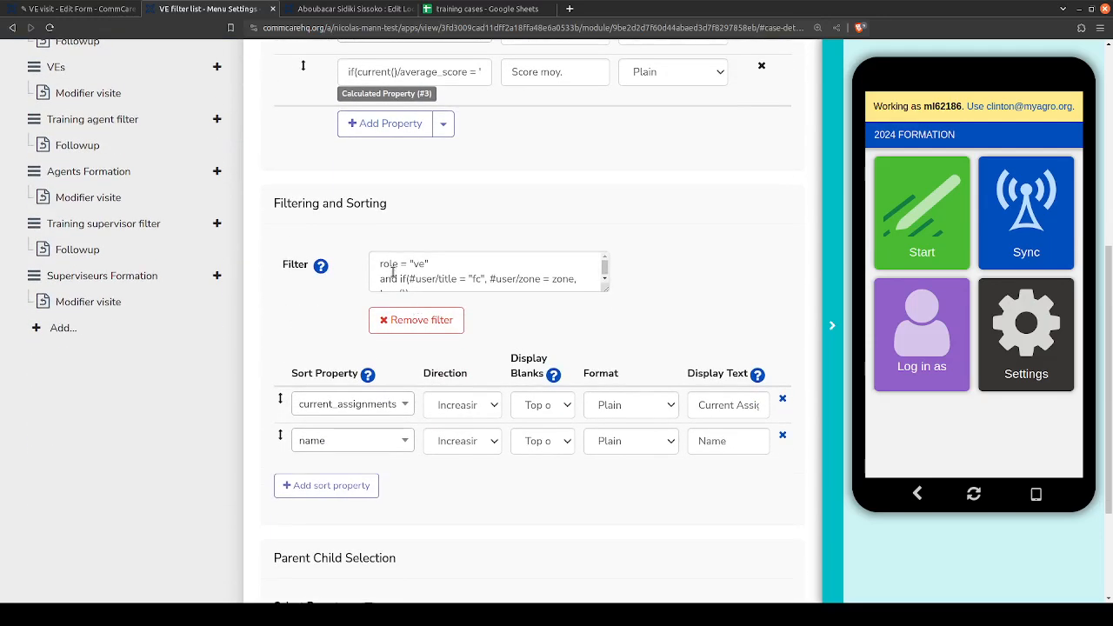
drag(606, 289, 607, 327)
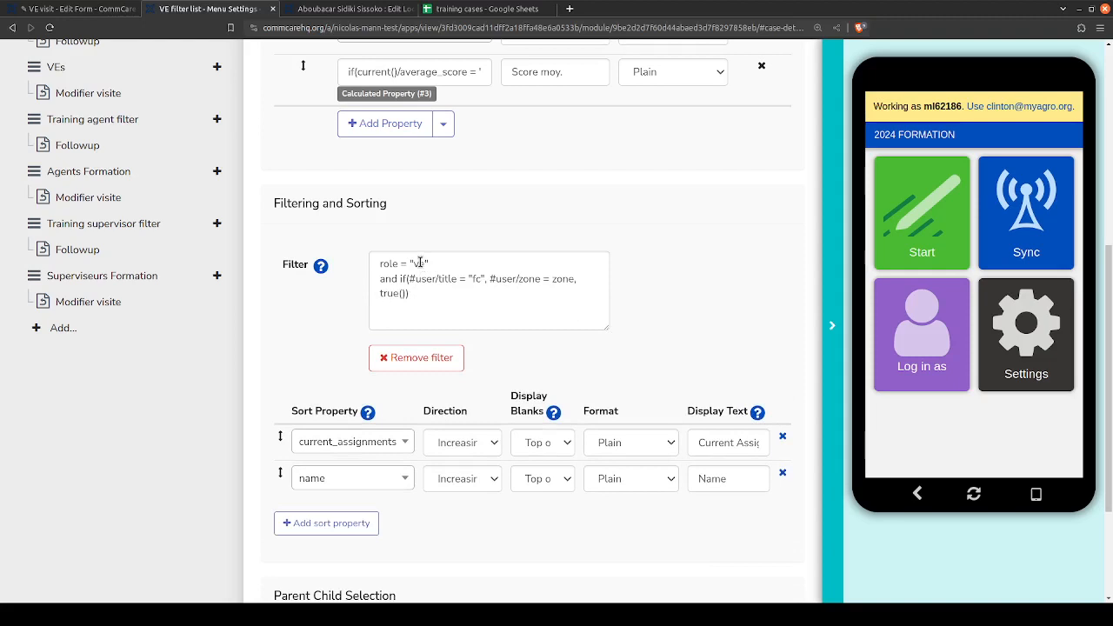
double_click(419, 262)
double_click(392, 262)
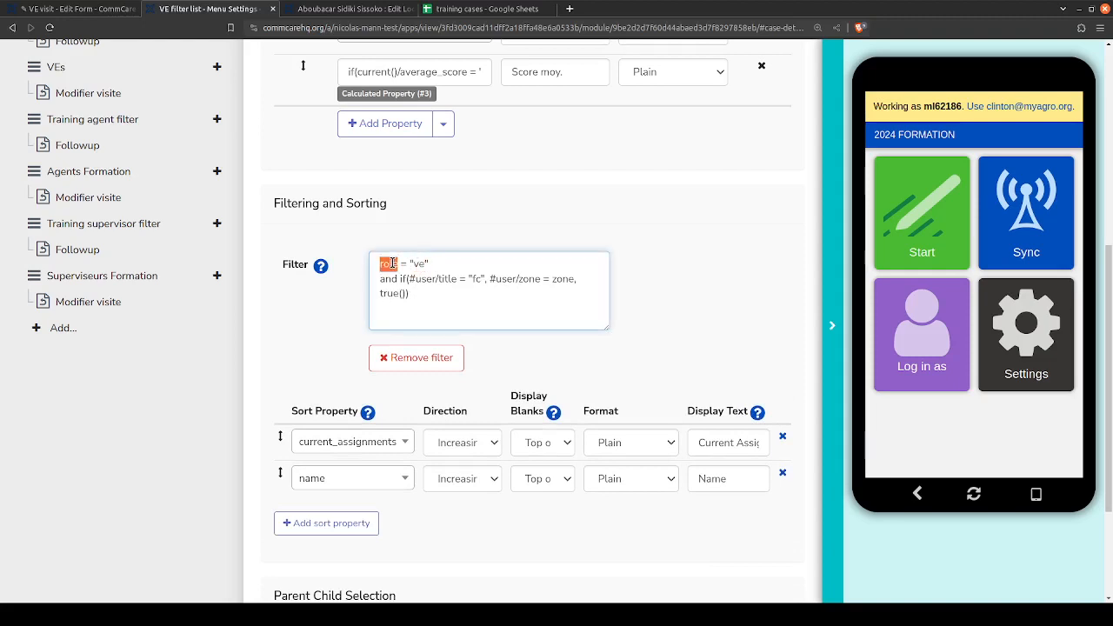
click(419, 264)
- Switch to the training cases spreadsheet, add a filter to the personnel_tr_2024 data, and show only rows whose role is ve
click(468, 8)
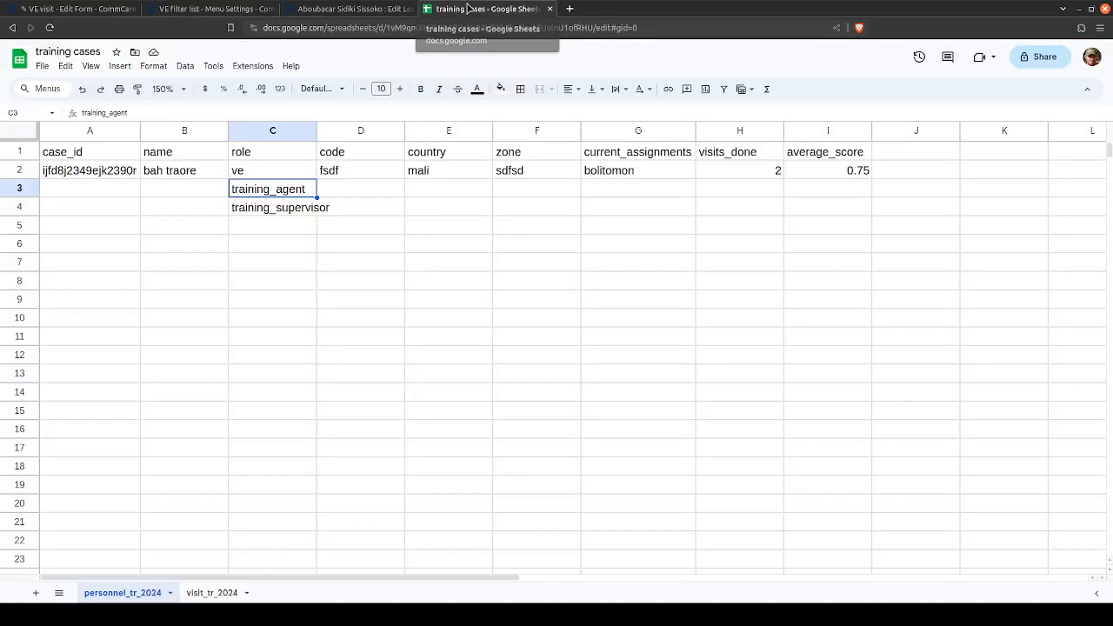
click(267, 159)
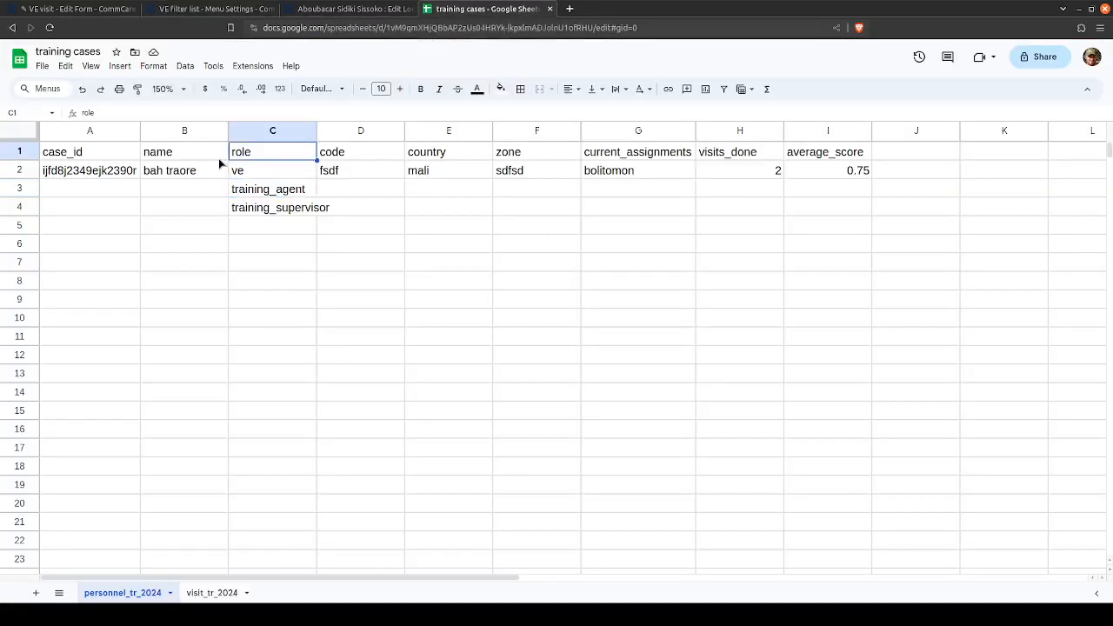
click(723, 89)
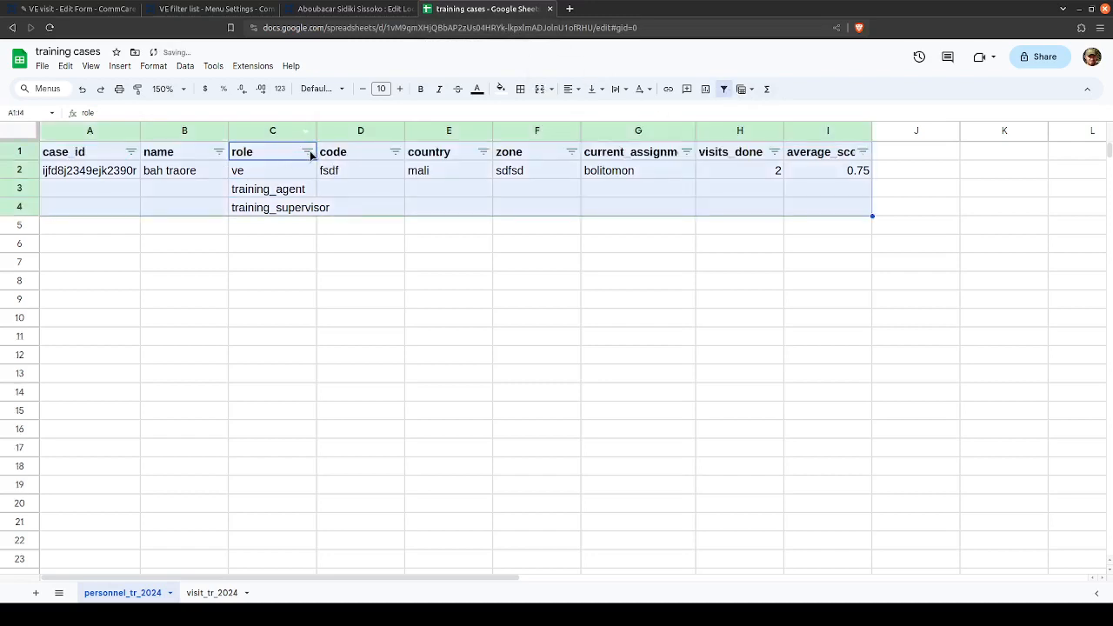
click(306, 154)
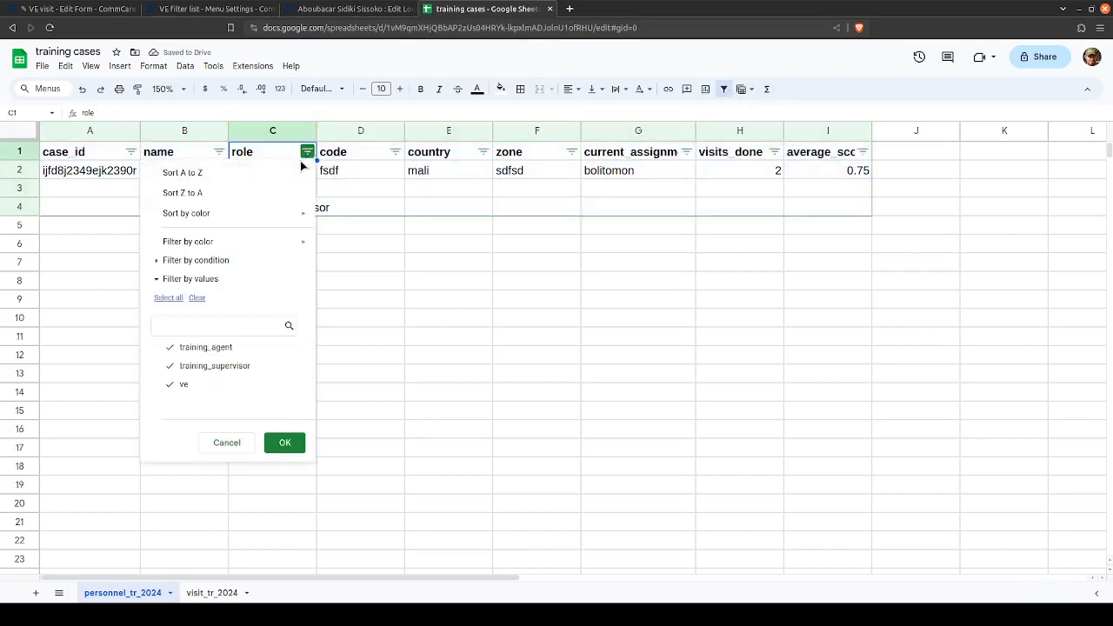
click(208, 348)
click(218, 366)
click(285, 443)
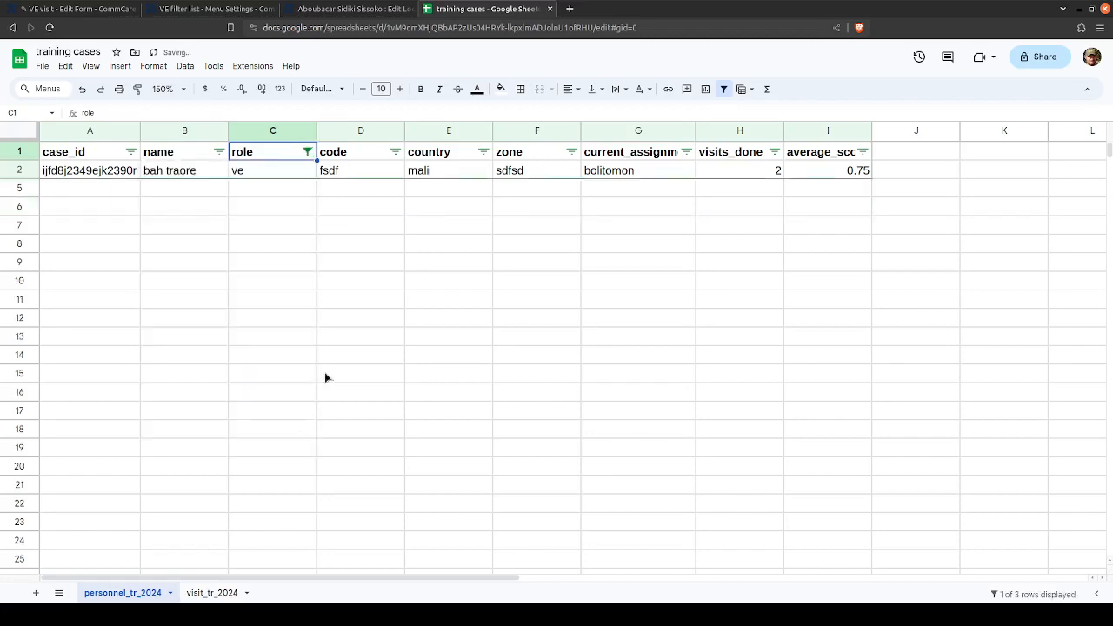
click(461, 175)
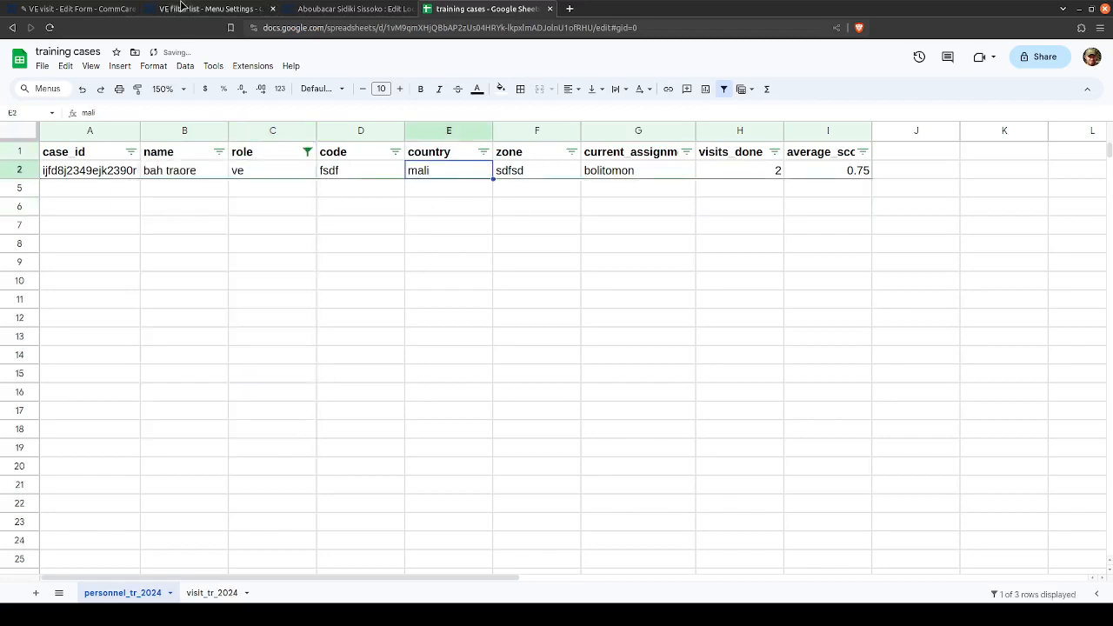
- Return to the VE filter list case list in CommCare HQ and review the complete filter expression
click(183, 9)
scroll(113, 150, up, 3)
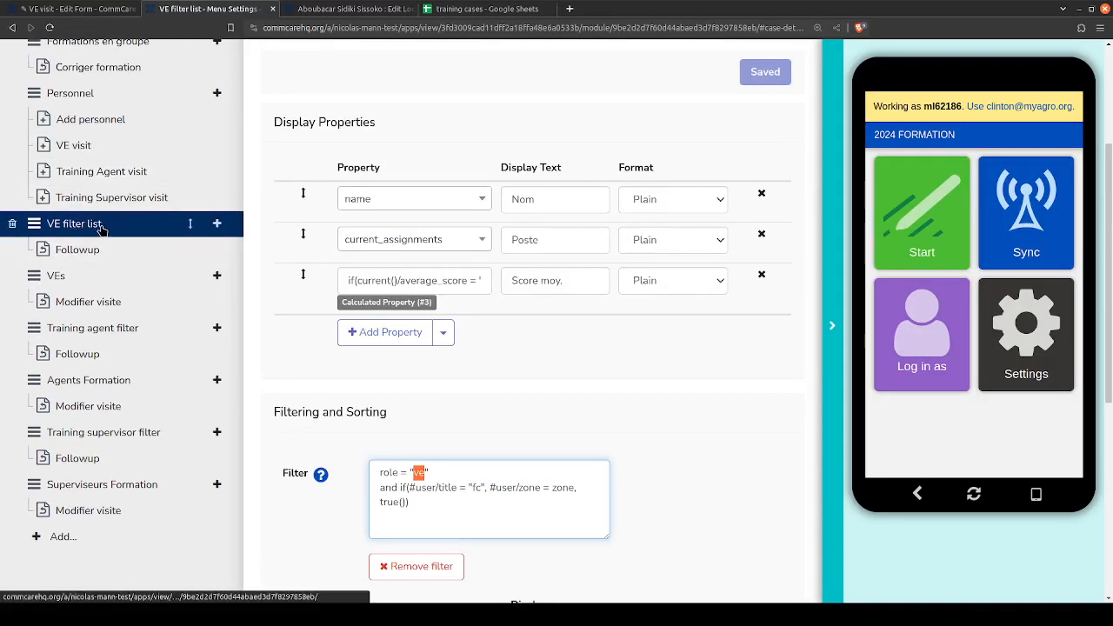
scroll(309, 472, down, 1)
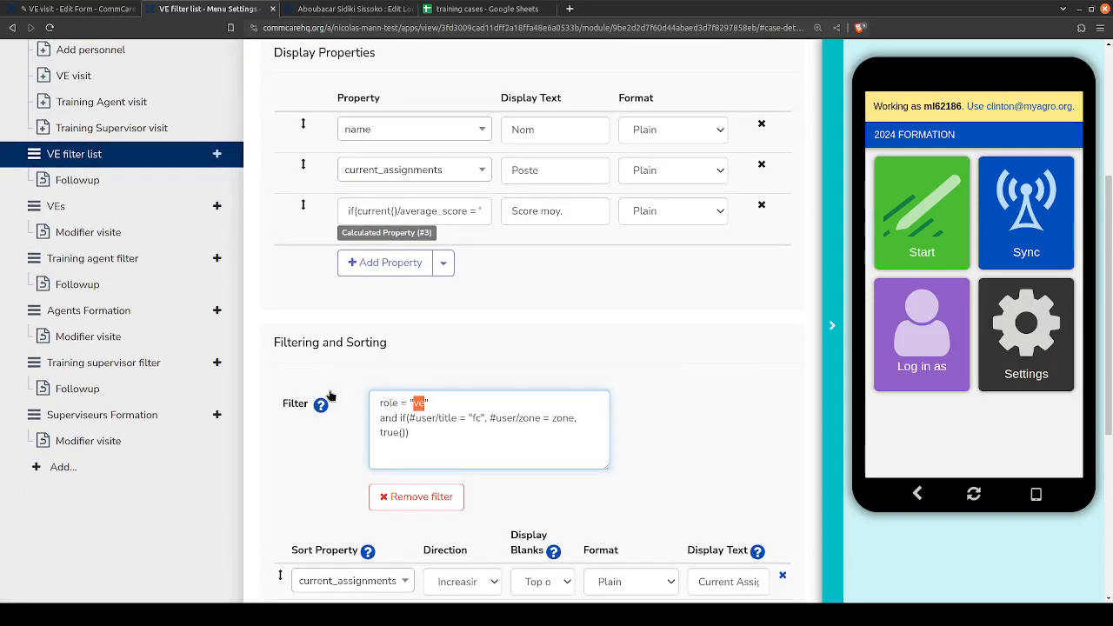
drag(449, 442, 365, 413)
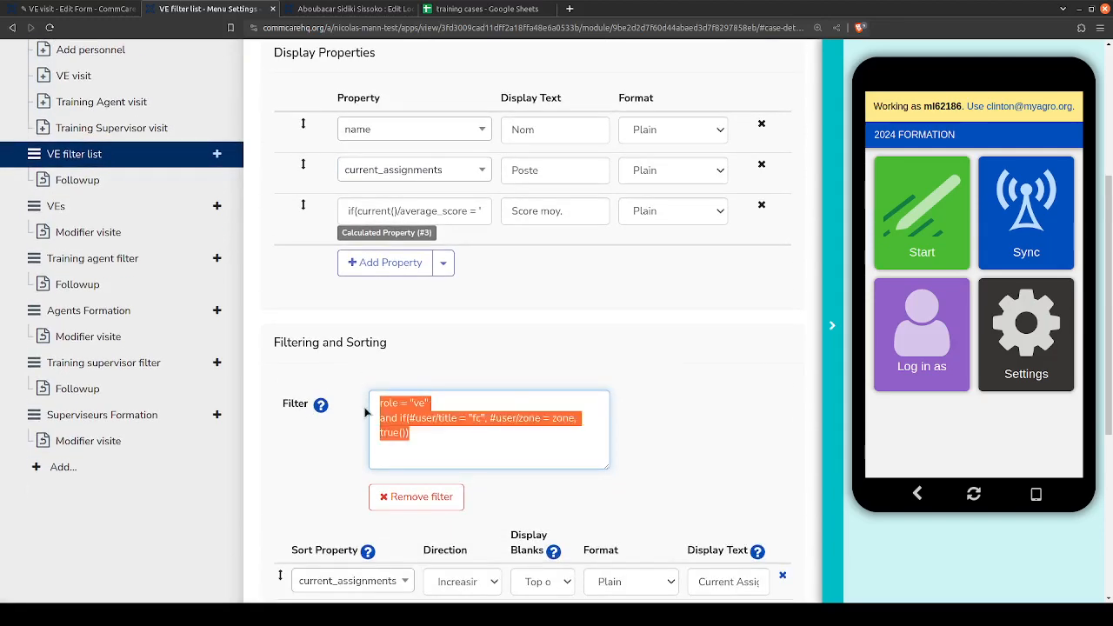
click(441, 437)
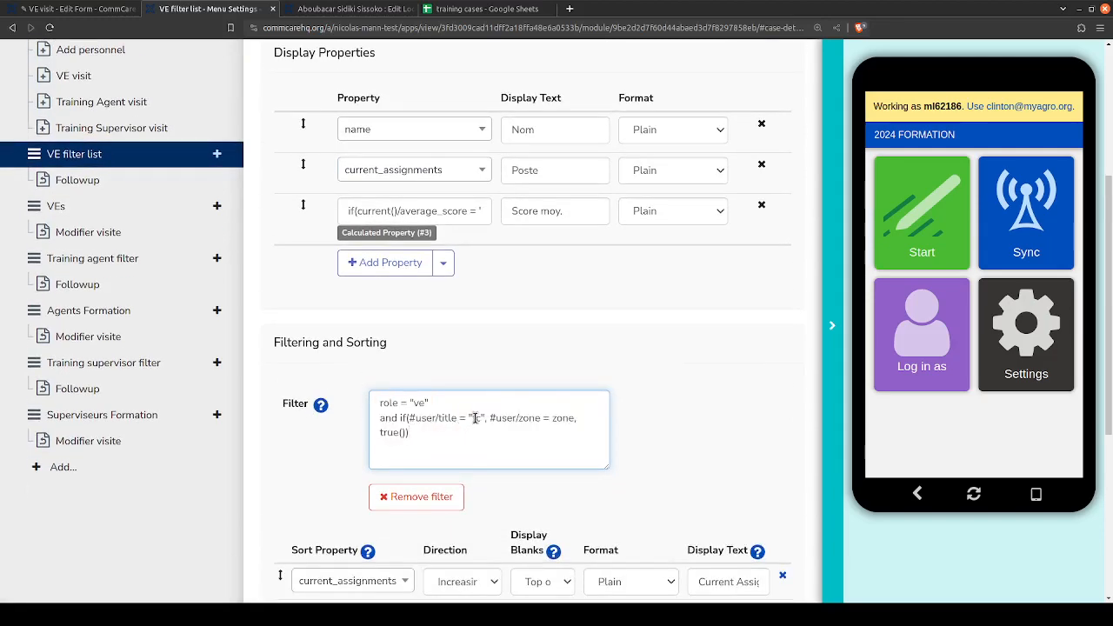
- Examine the filter's if condition, which compares the user's title with "fc" and the user's zone with the case's zone
double_click(474, 418)
drag(491, 420, 575, 419)
click(574, 419)
drag(413, 434, 404, 420)
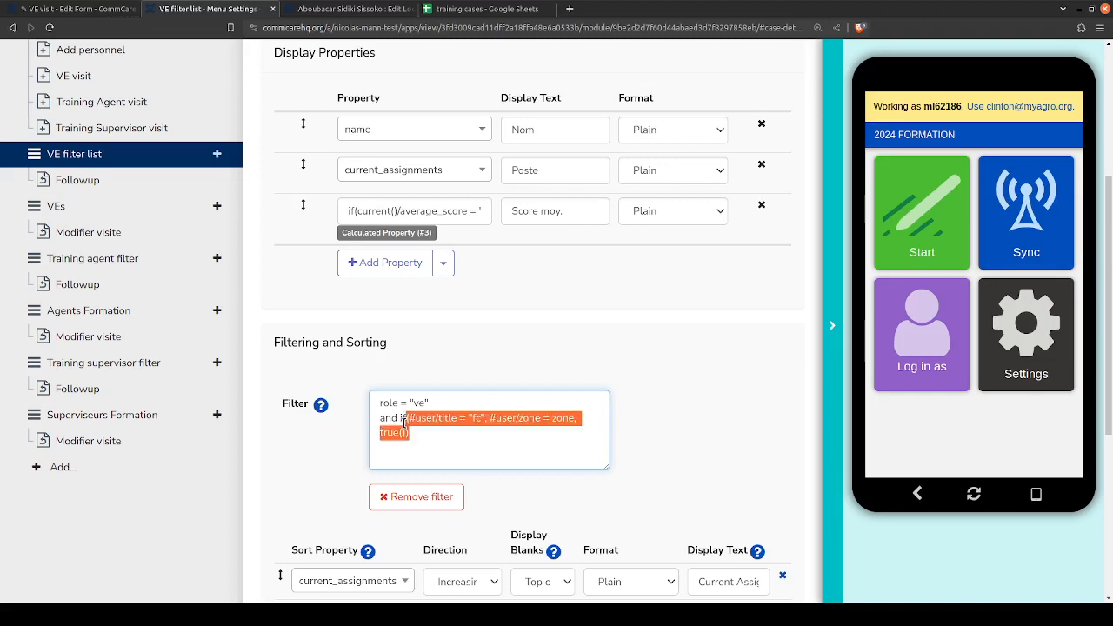
click(401, 417)
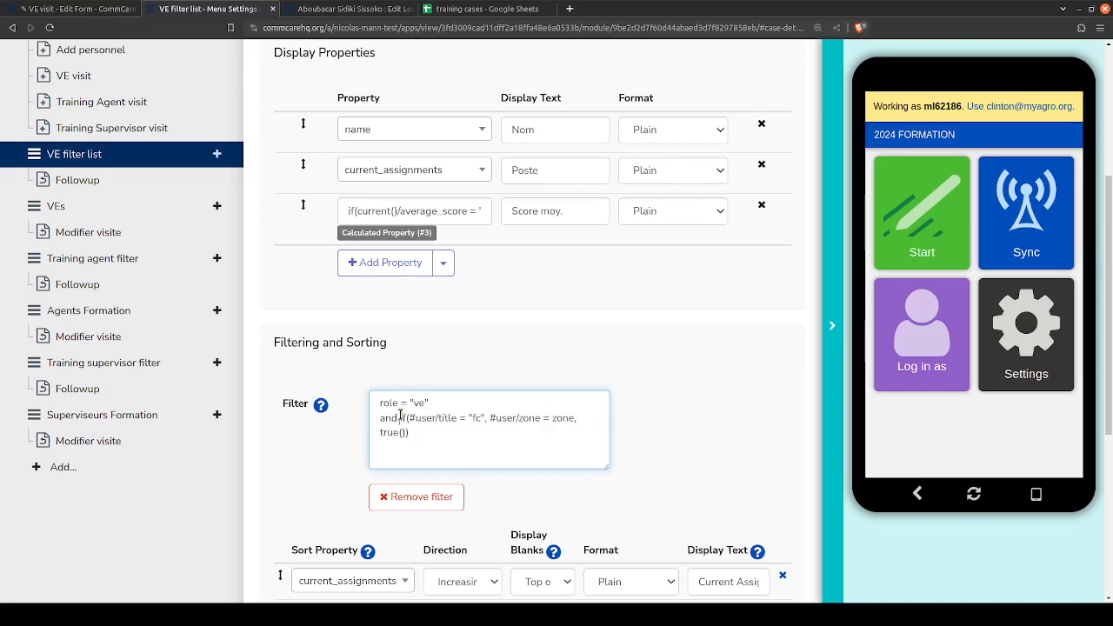
drag(401, 418, 421, 441)
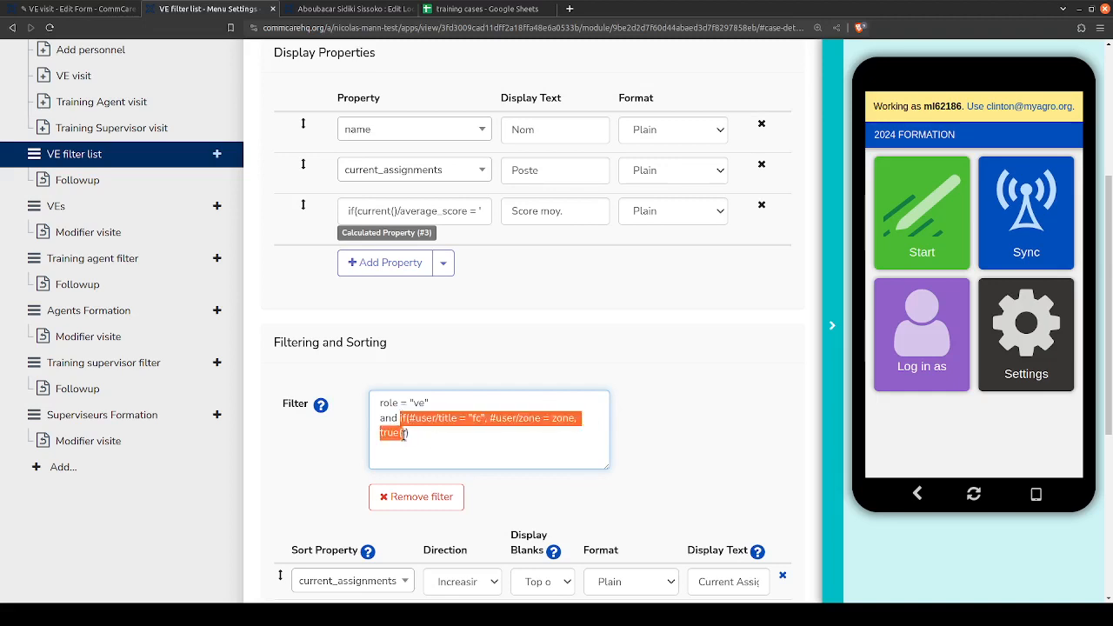
click(472, 441)
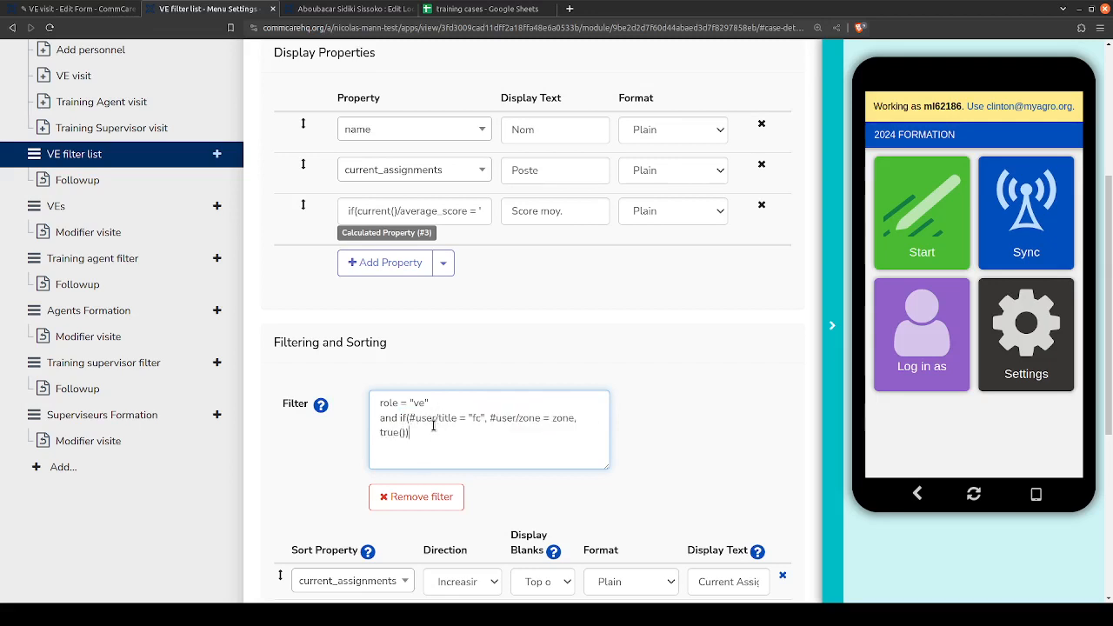
key(BackSpace)
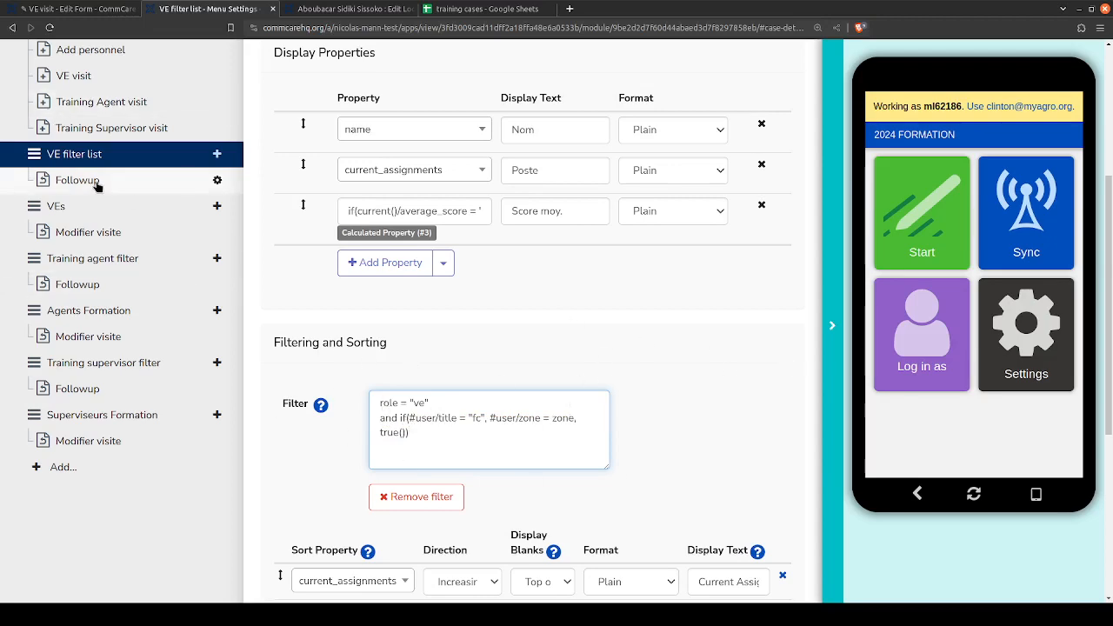
- Open the VEs module, and switch to the training cases spreadsheet to view the visit_tr_2024 sheet
scroll(106, 289, up, 2)
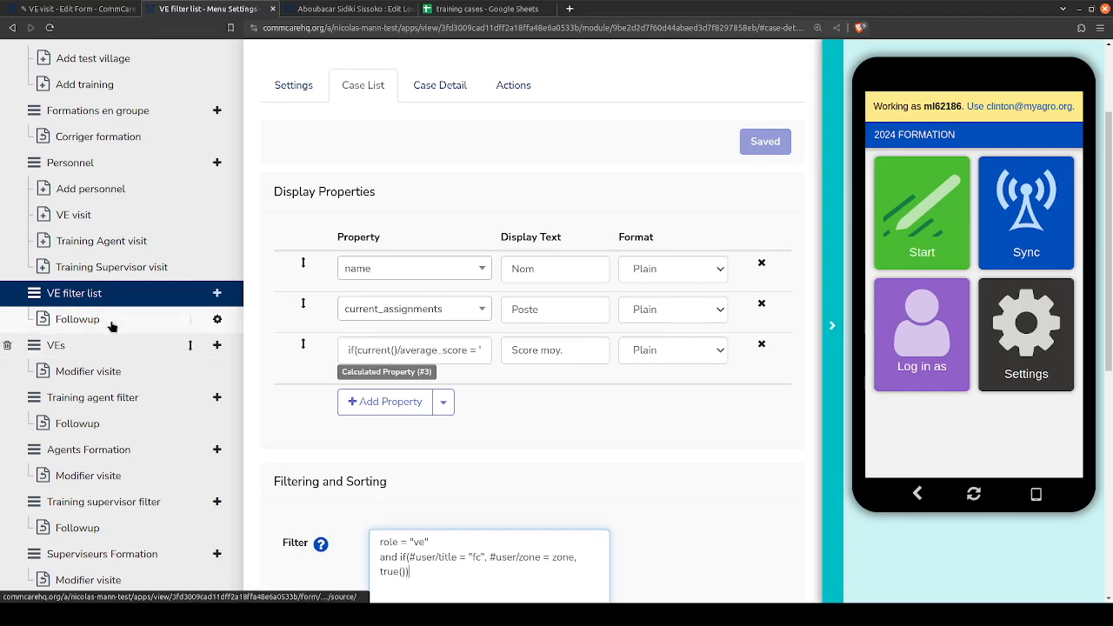
click(108, 347)
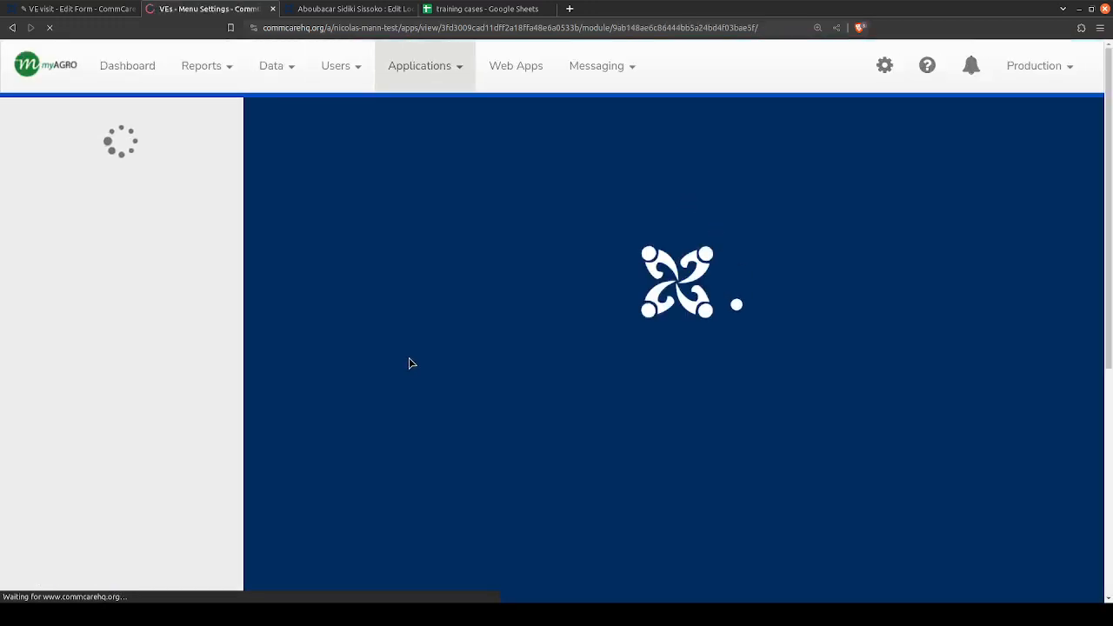
click(485, 7)
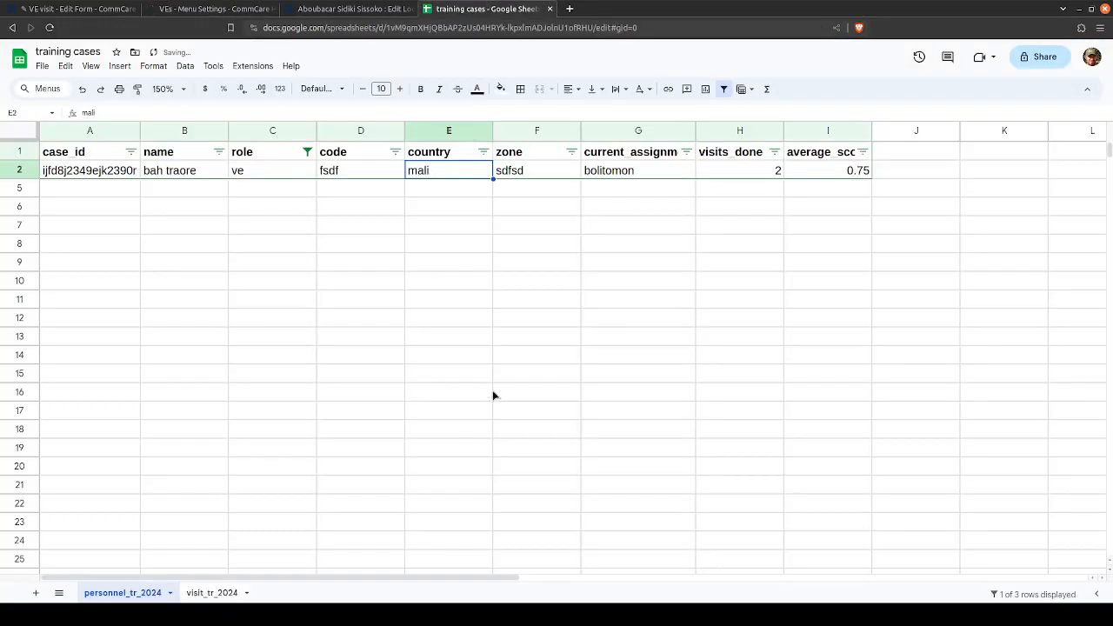
key(ctrl+shift+Page_Down)
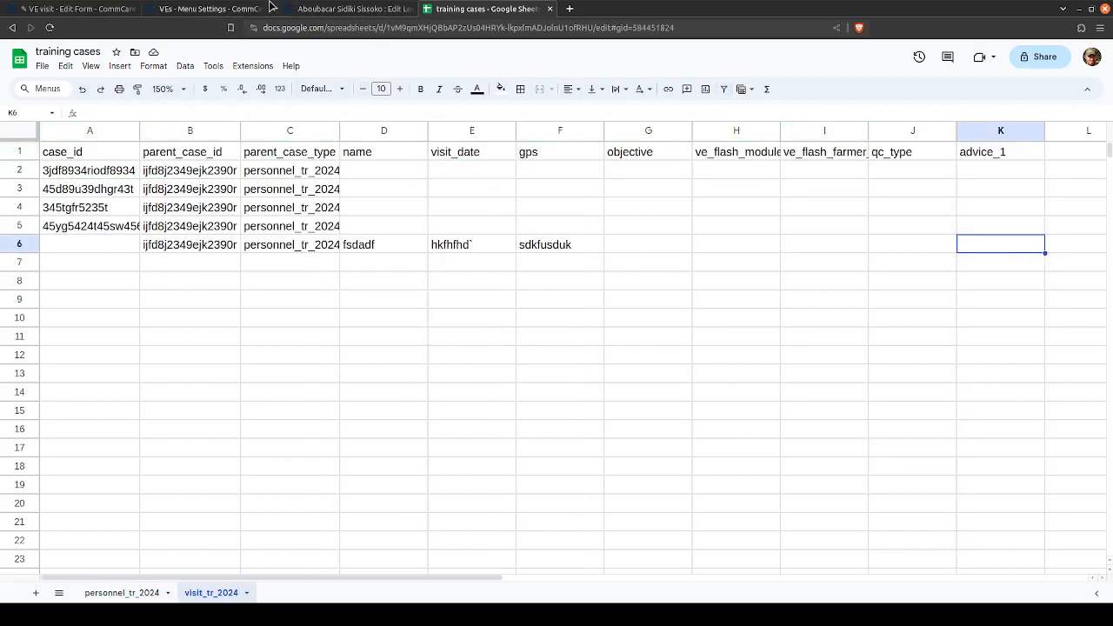
- Return to the VEs module settings and examine its case type, full display condition and registration form option, enlarging the display condition field
click(213, 9)
scroll(409, 281, down, 1)
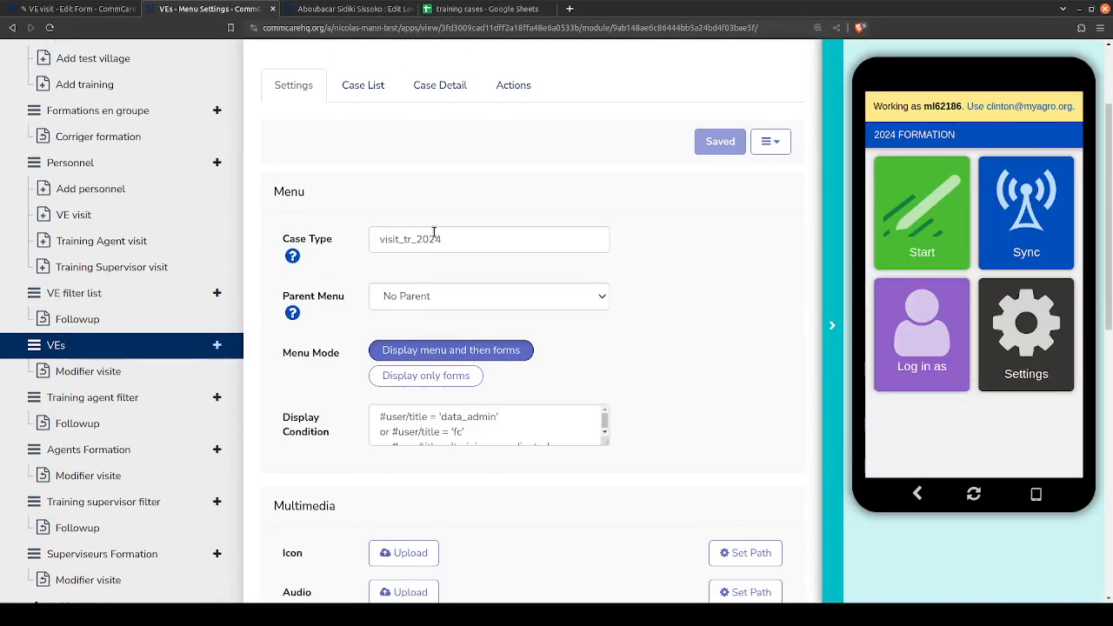
double_click(413, 239)
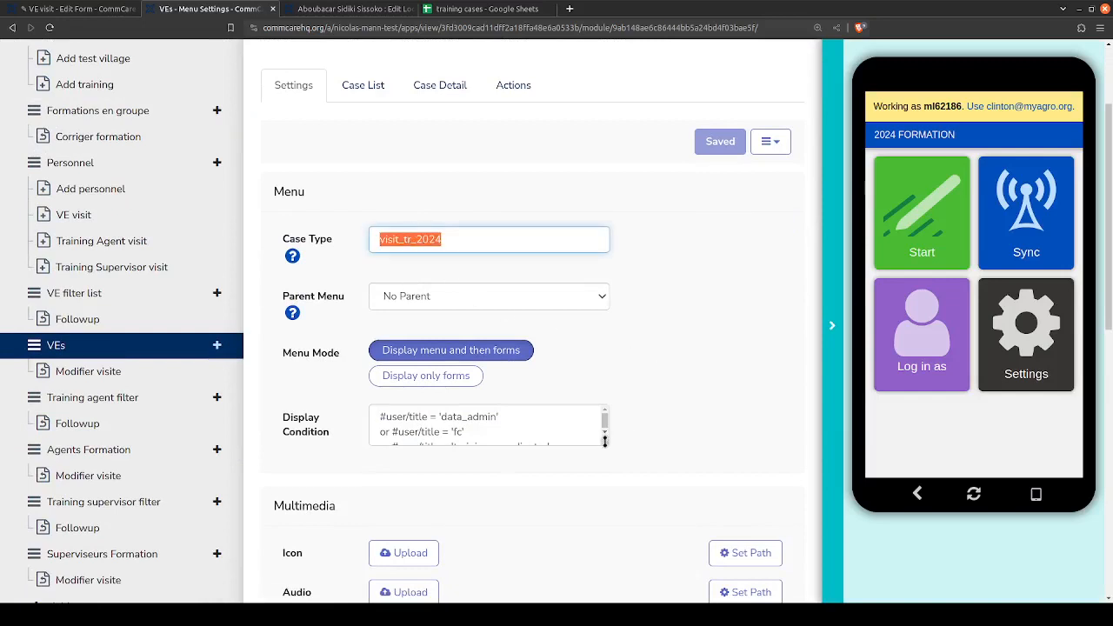
drag(604, 440, 607, 499)
scroll(719, 357, up, 3)
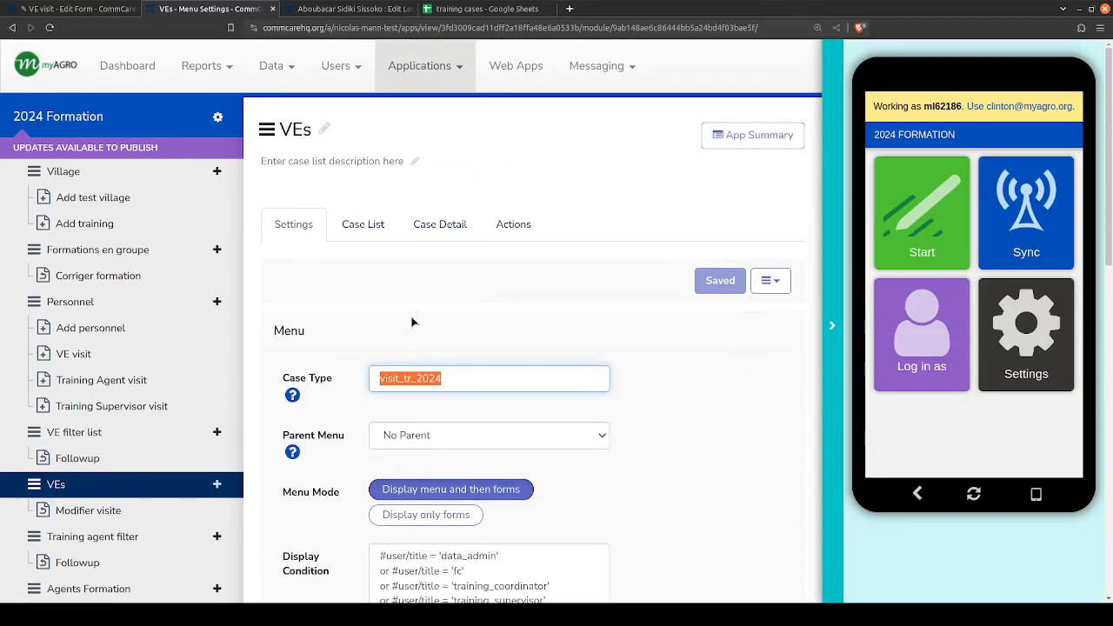
scroll(261, 339, down, 4)
scroll(304, 331, down, 6)
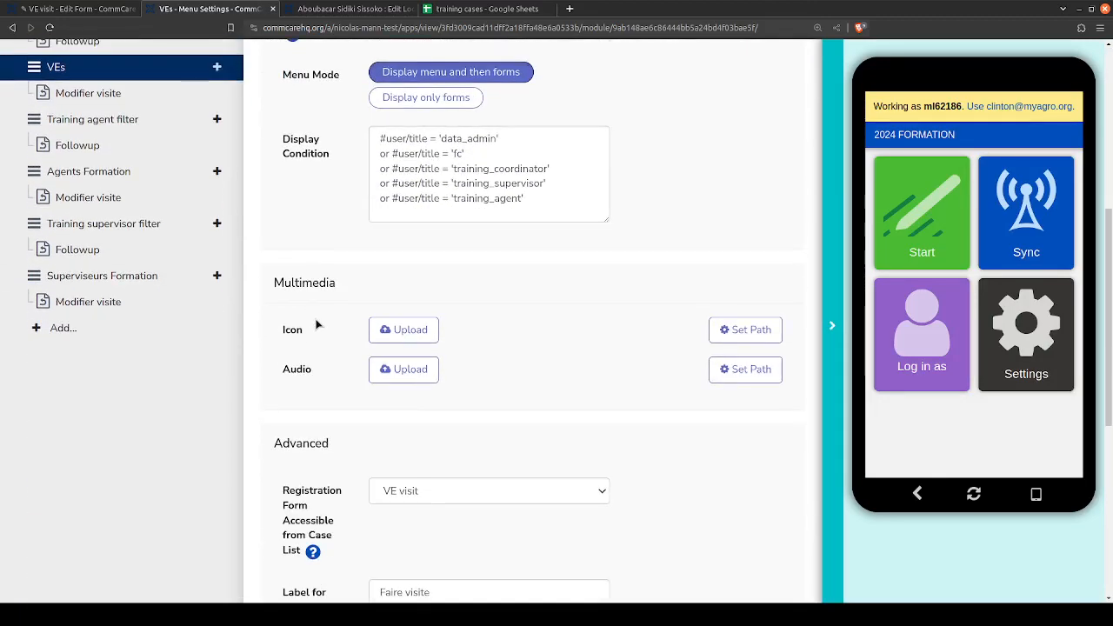
- Open the VEs module's case list configuration and examine its display properties, sorting and parent child selection
scroll(315, 326, up, 5)
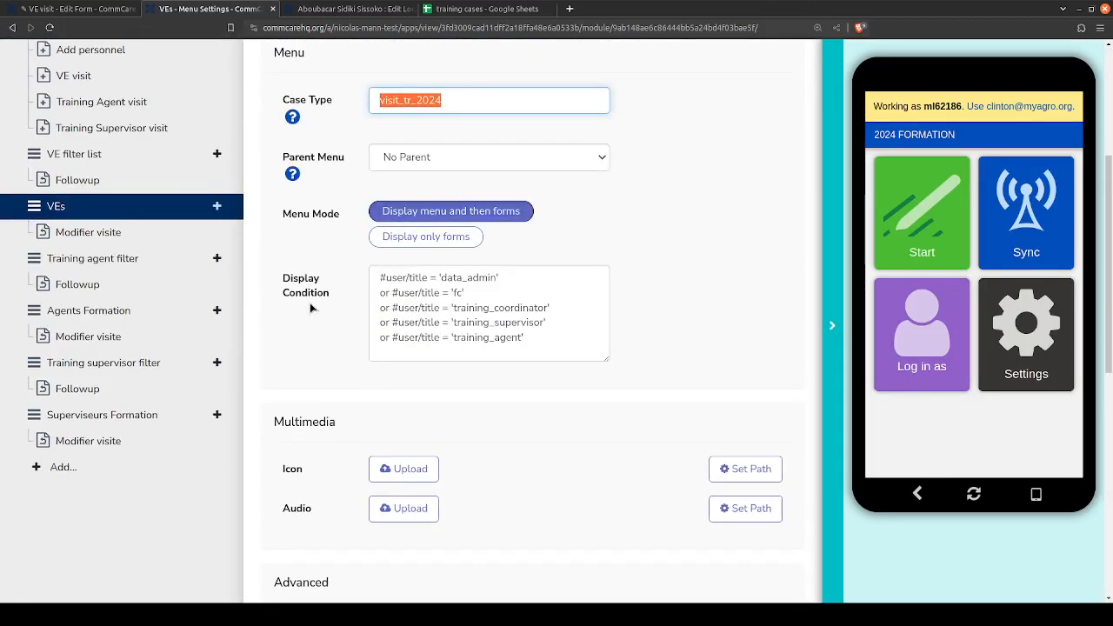
scroll(519, 264, up, 2)
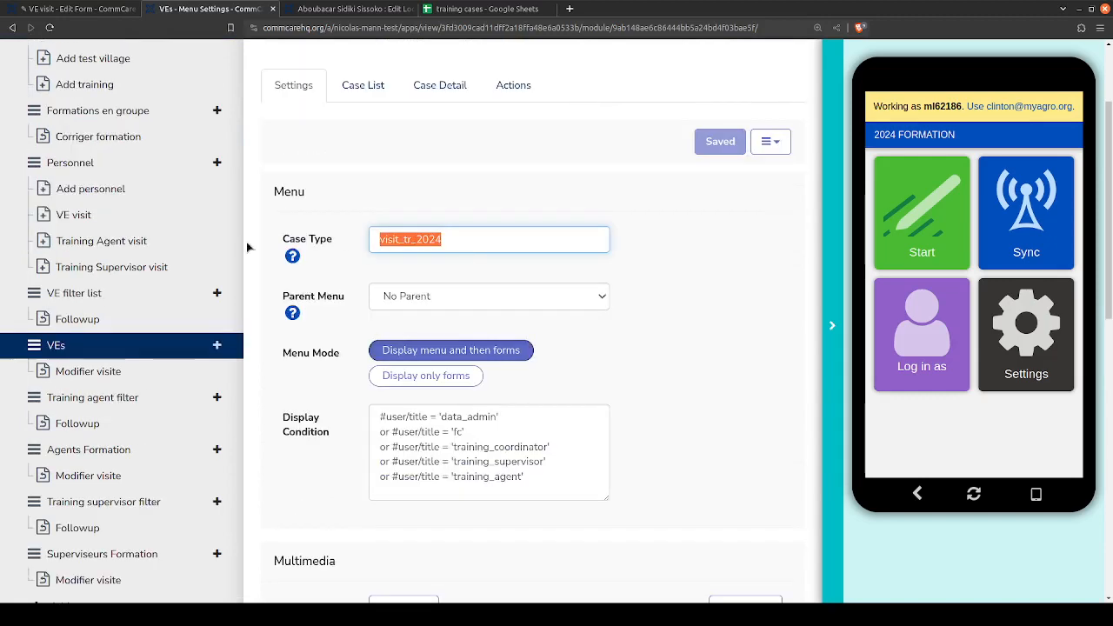
click(366, 87)
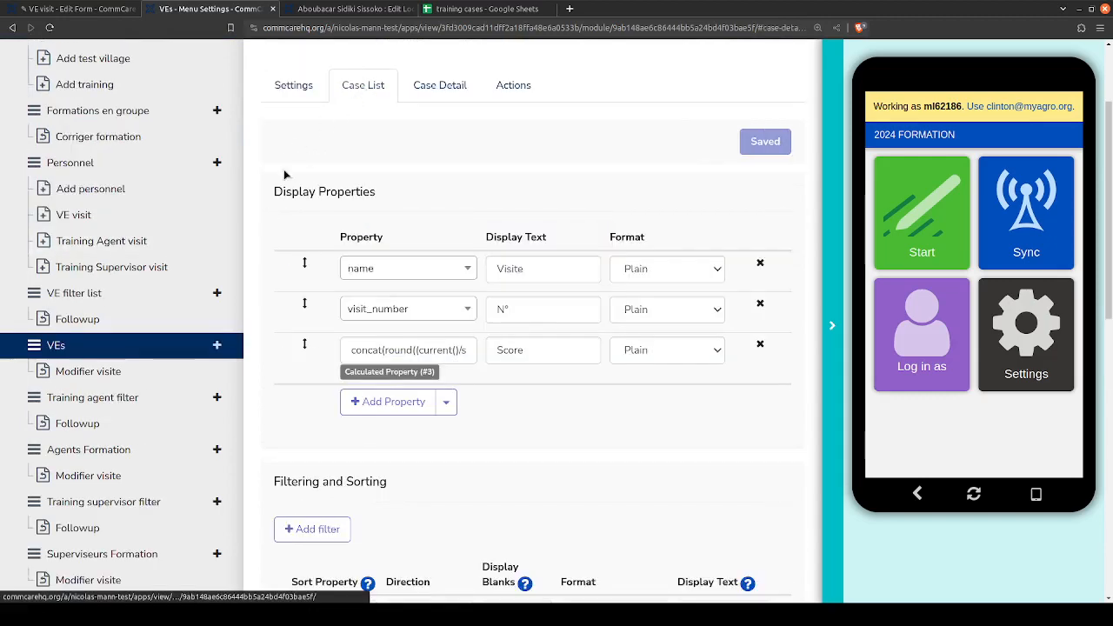
scroll(284, 175, down, 1)
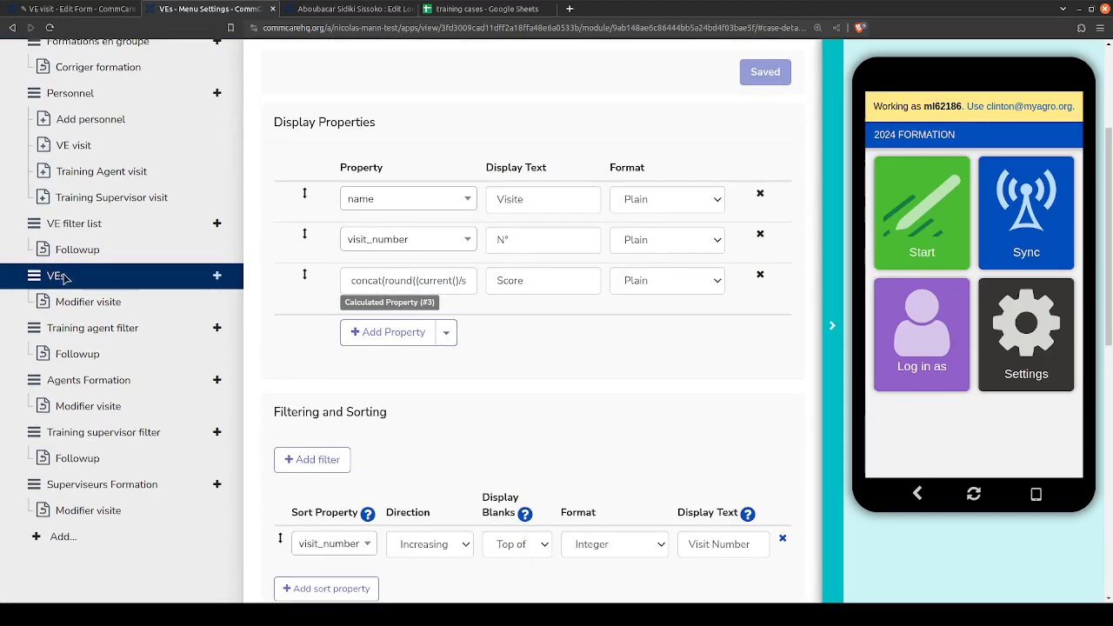
scroll(257, 201, down, 4)
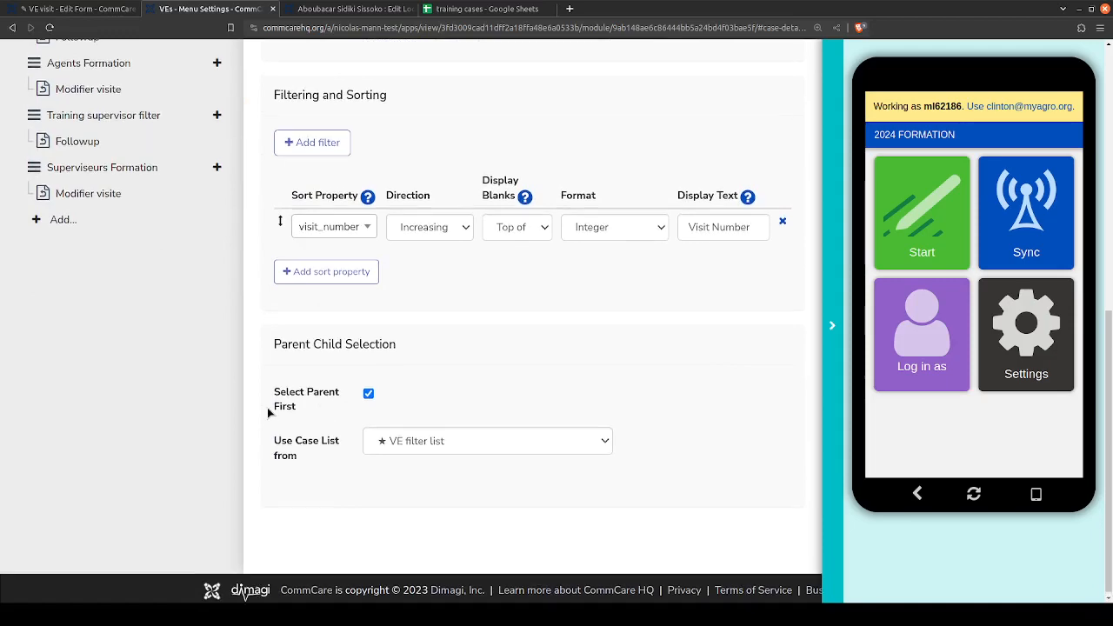
scroll(267, 407, up, 4)
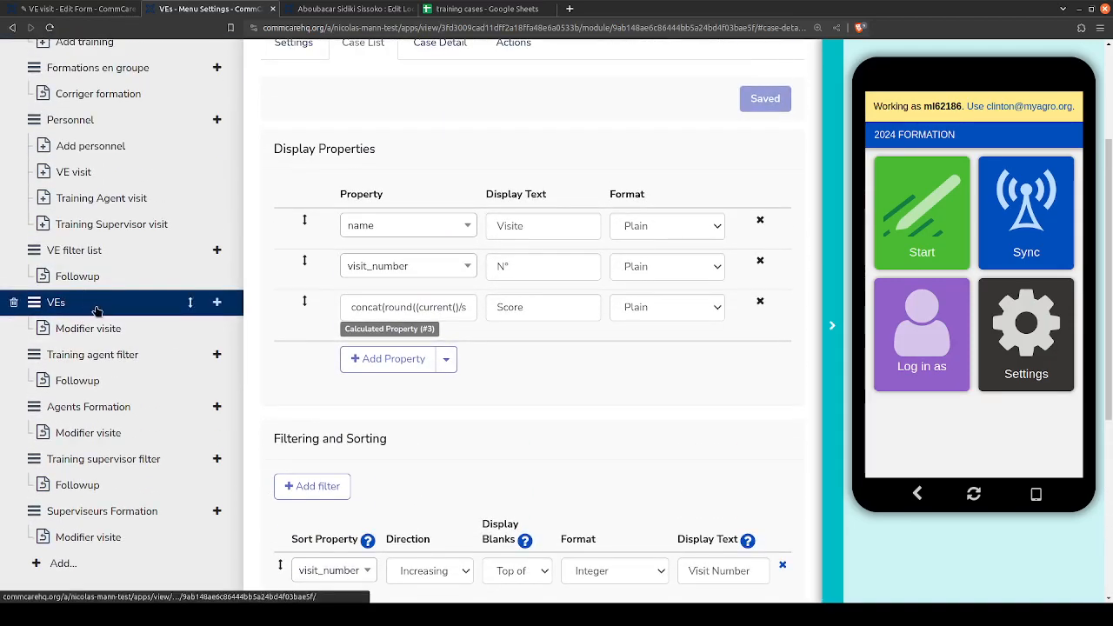
- Switch to the training cases spreadsheet and compare the parent_case_type and parent_case_id columns in visit_tr_2024 with the personnel_tr_2024 record
click(491, 8)
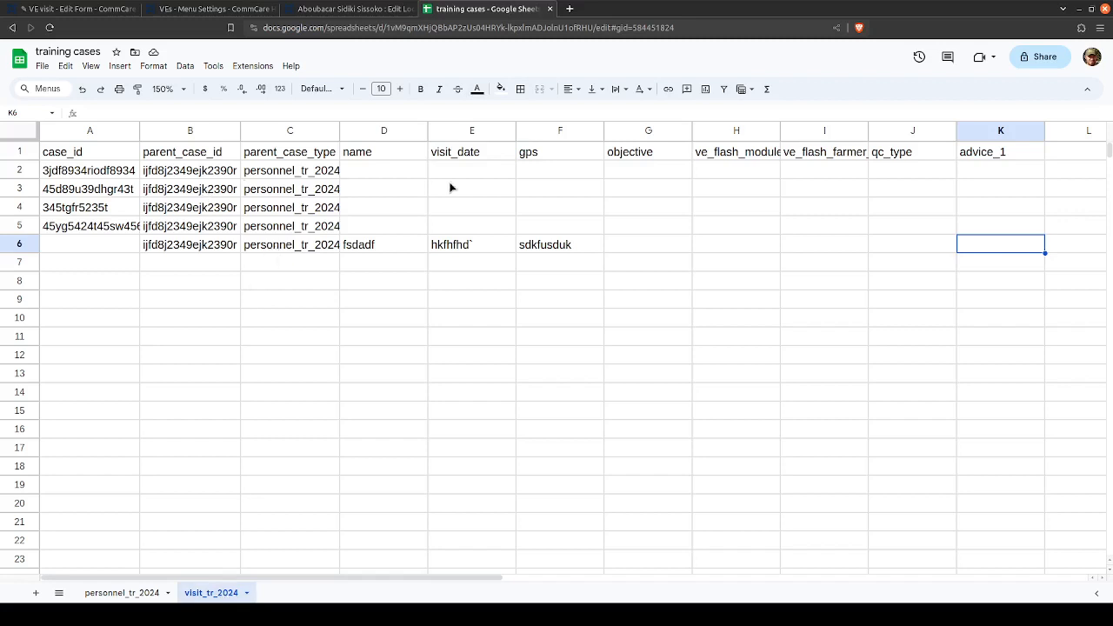
click(260, 175)
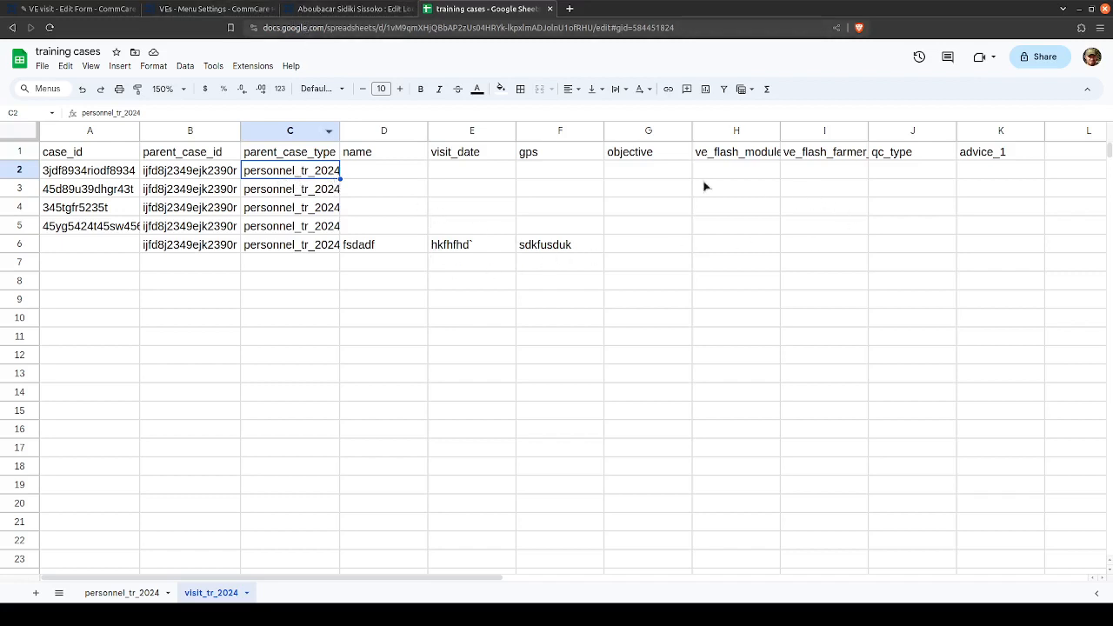
click(143, 595)
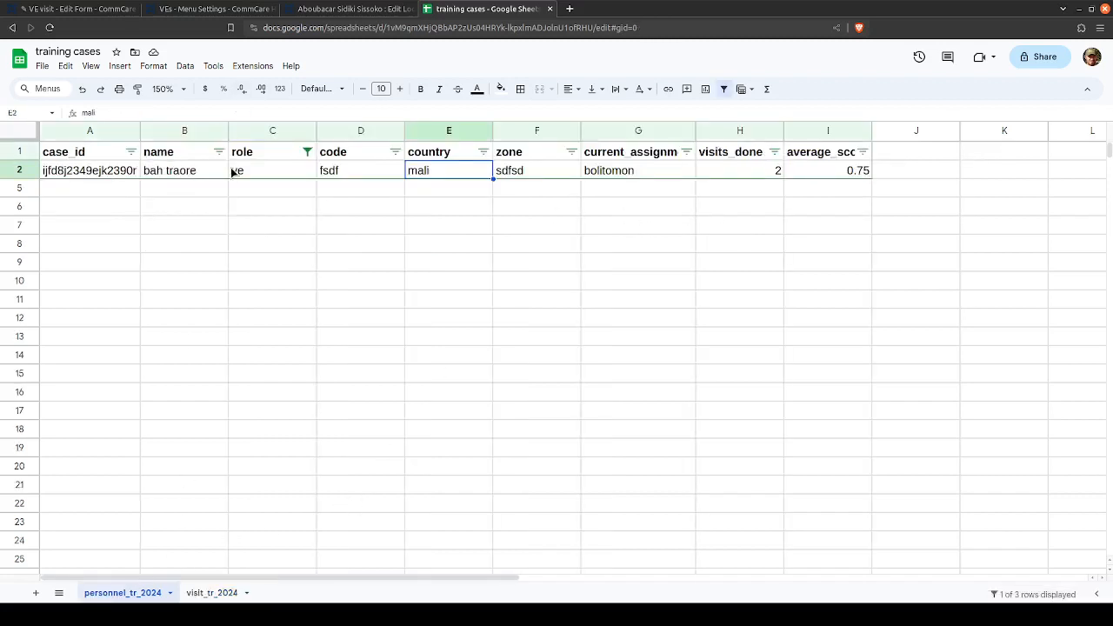
drag(233, 172, 644, 164)
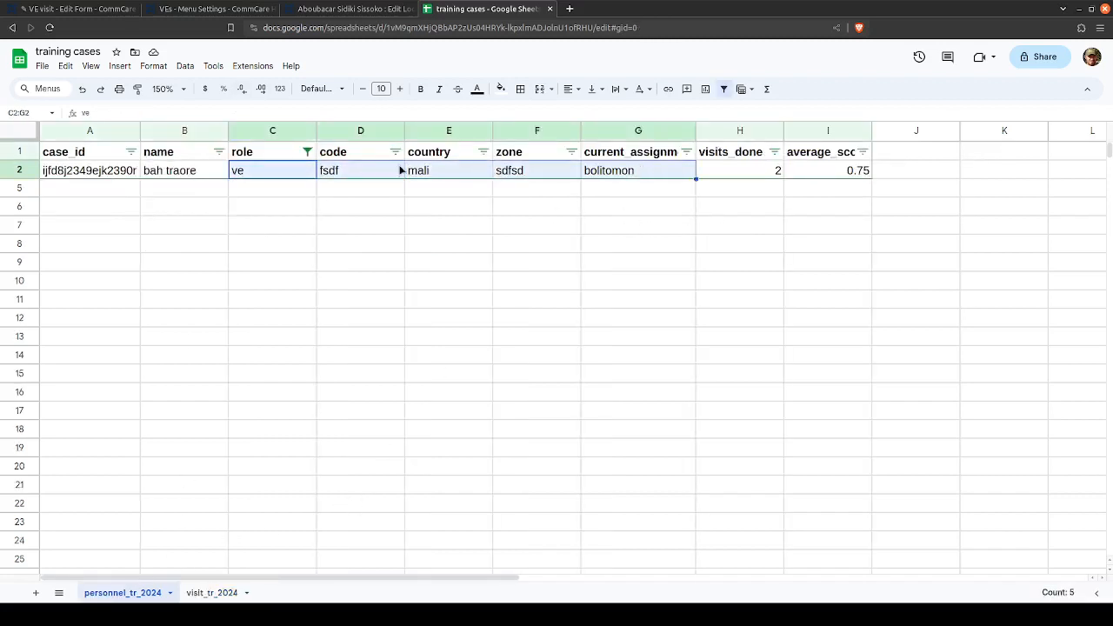
drag(214, 172, 665, 170)
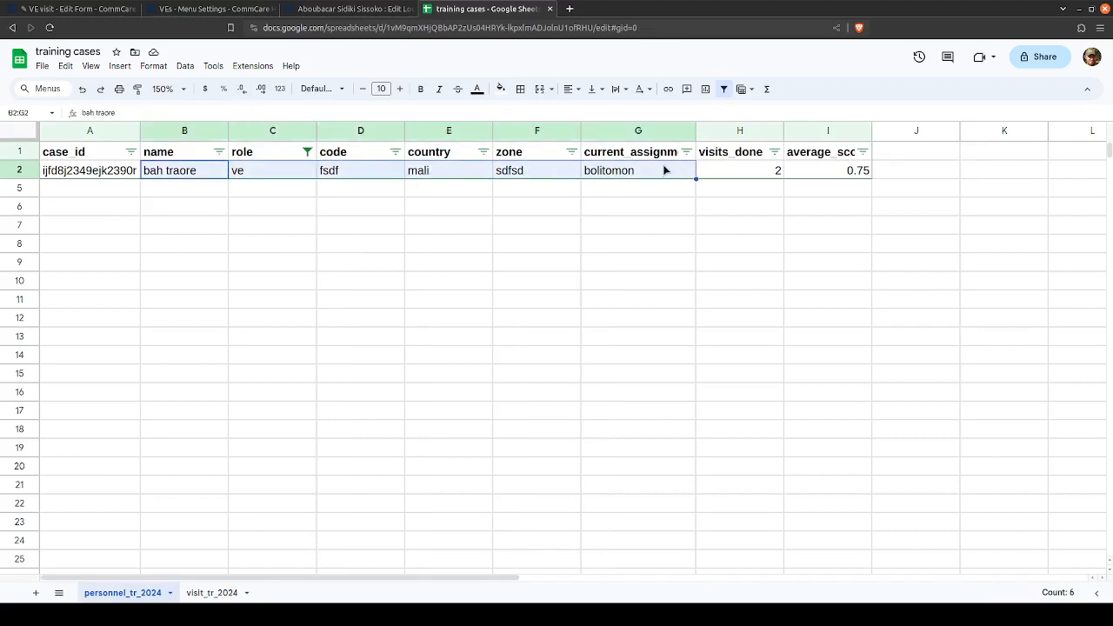
click(665, 171)
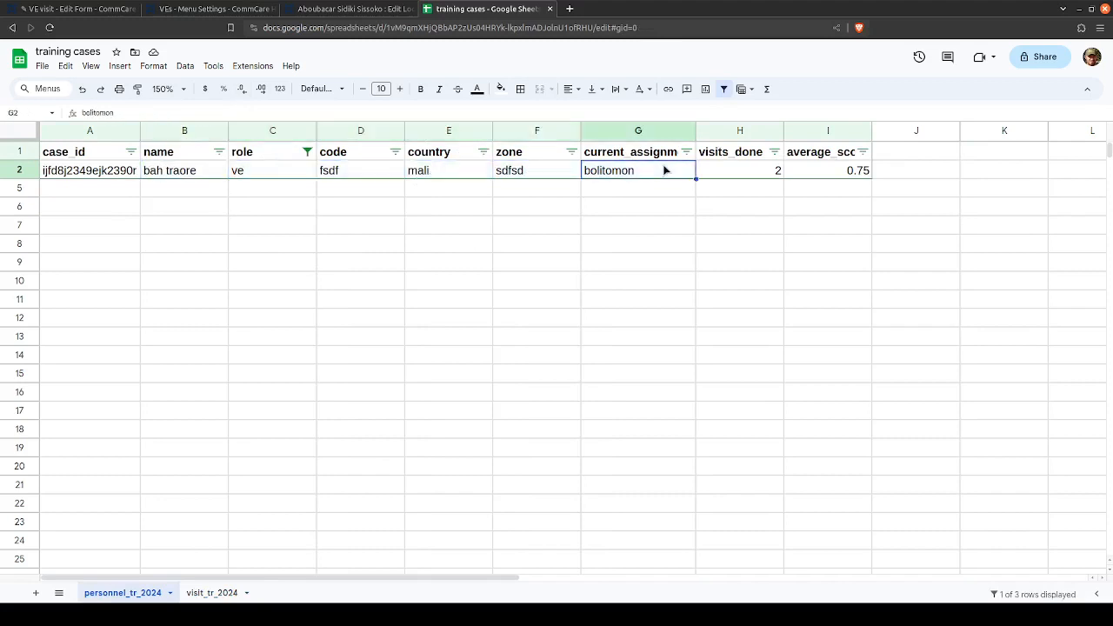
click(211, 592)
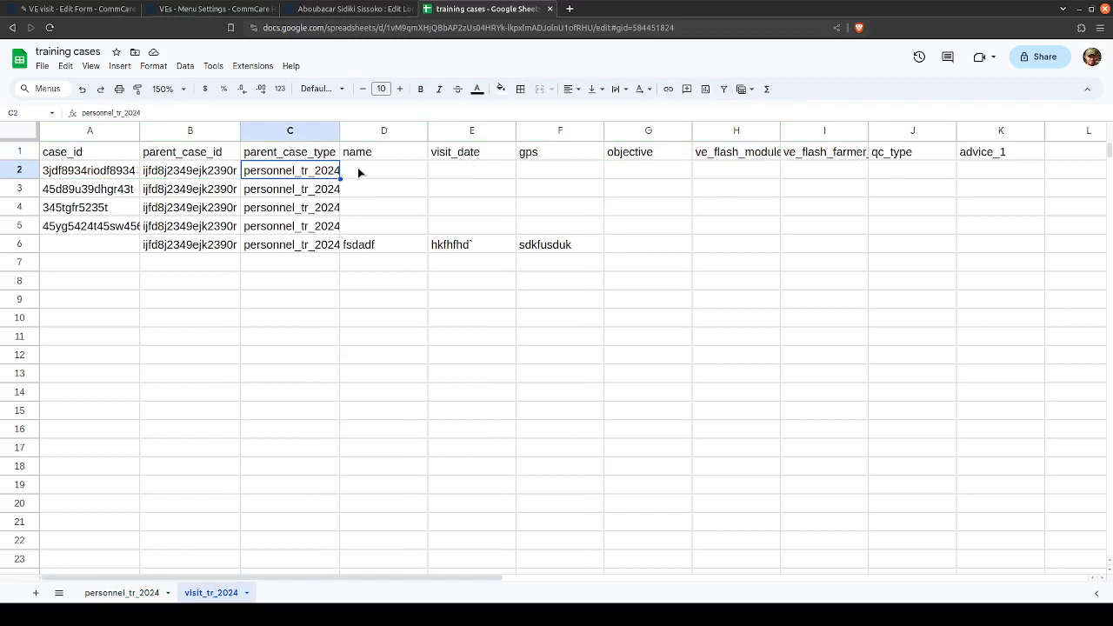
click(172, 178)
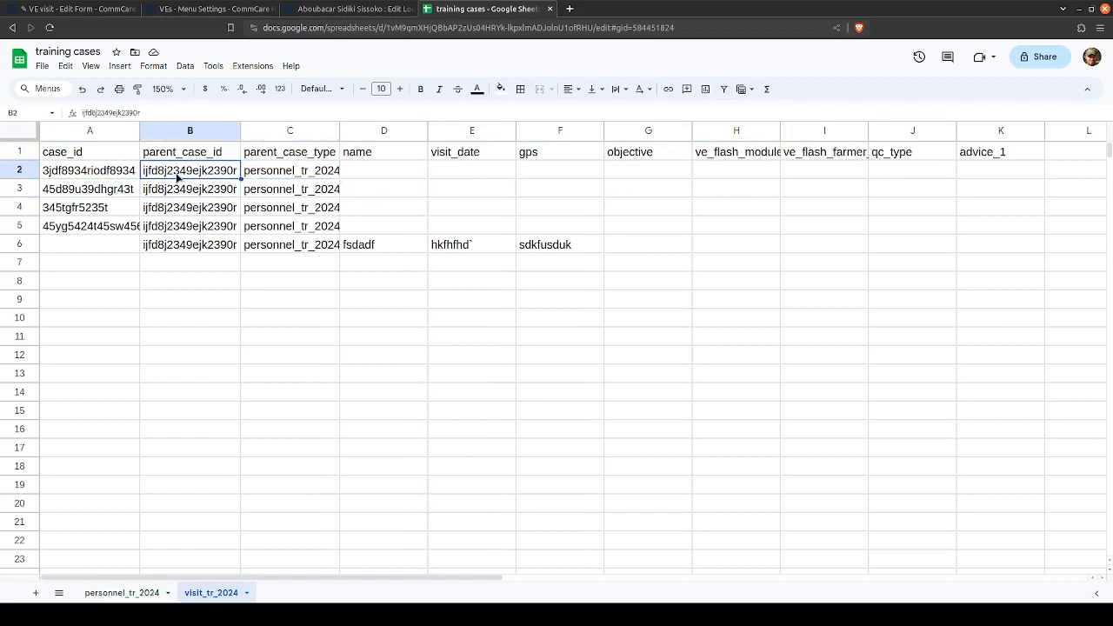
- Return to the VEs case list in CommCare HQ and examine which case list its parent selection uses
click(209, 9)
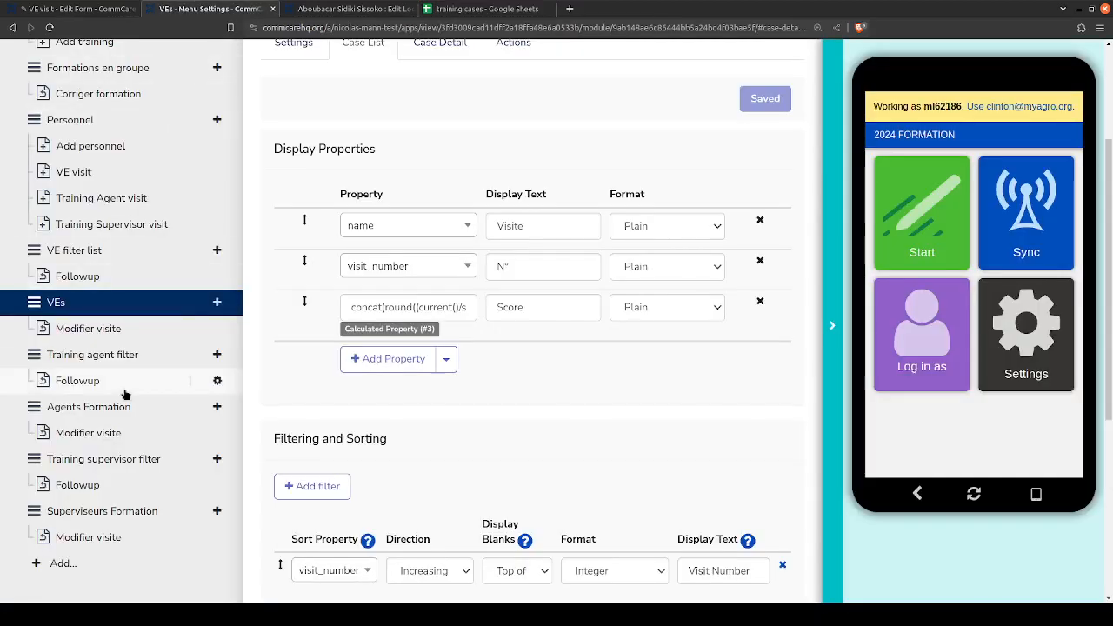
scroll(296, 435, down, 3)
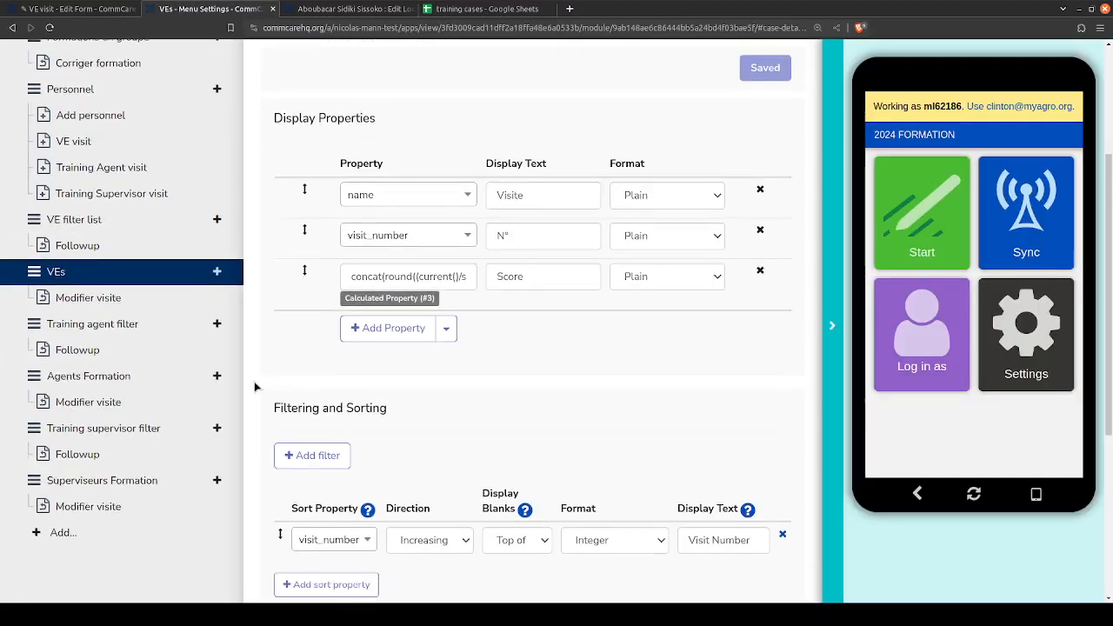
scroll(289, 439, down, 1)
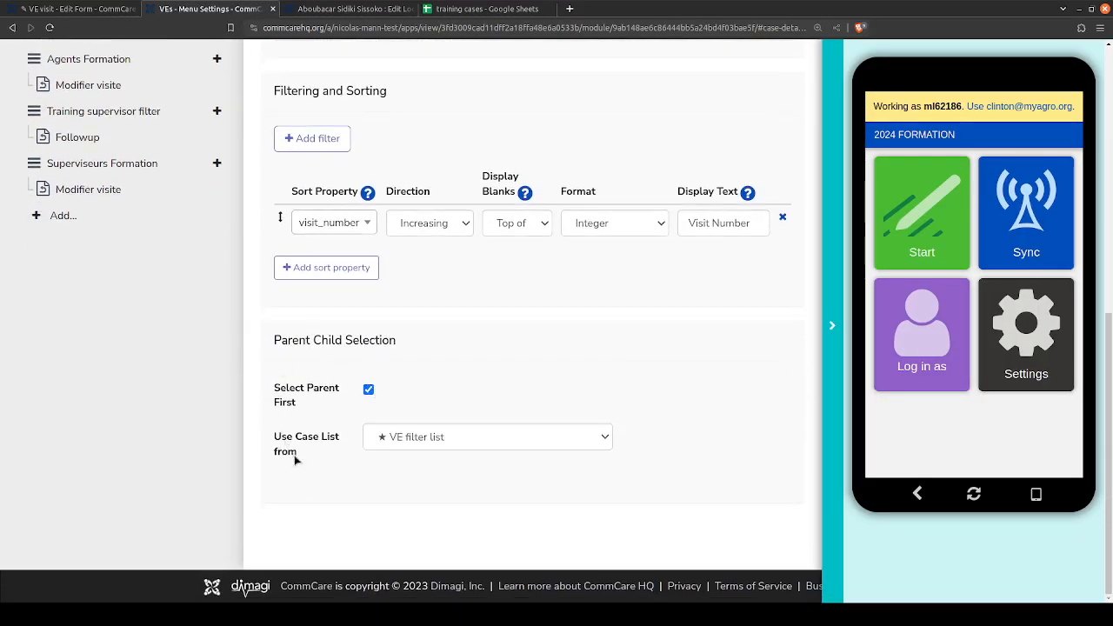
scroll(276, 374, up, 3)
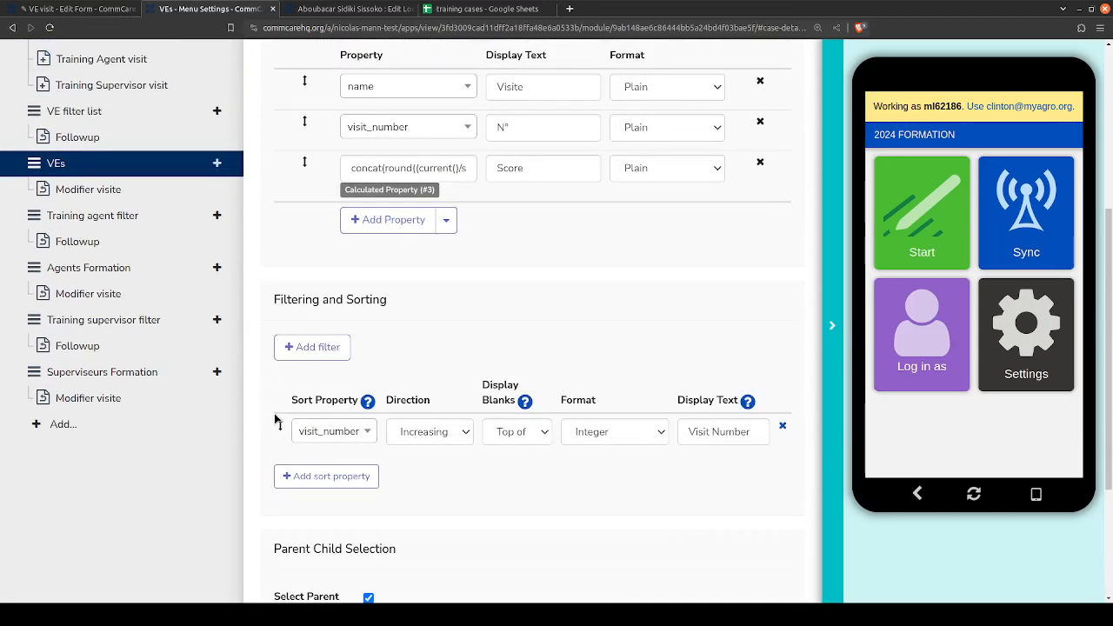
scroll(279, 422, down, 3)
drag(298, 454, 282, 441)
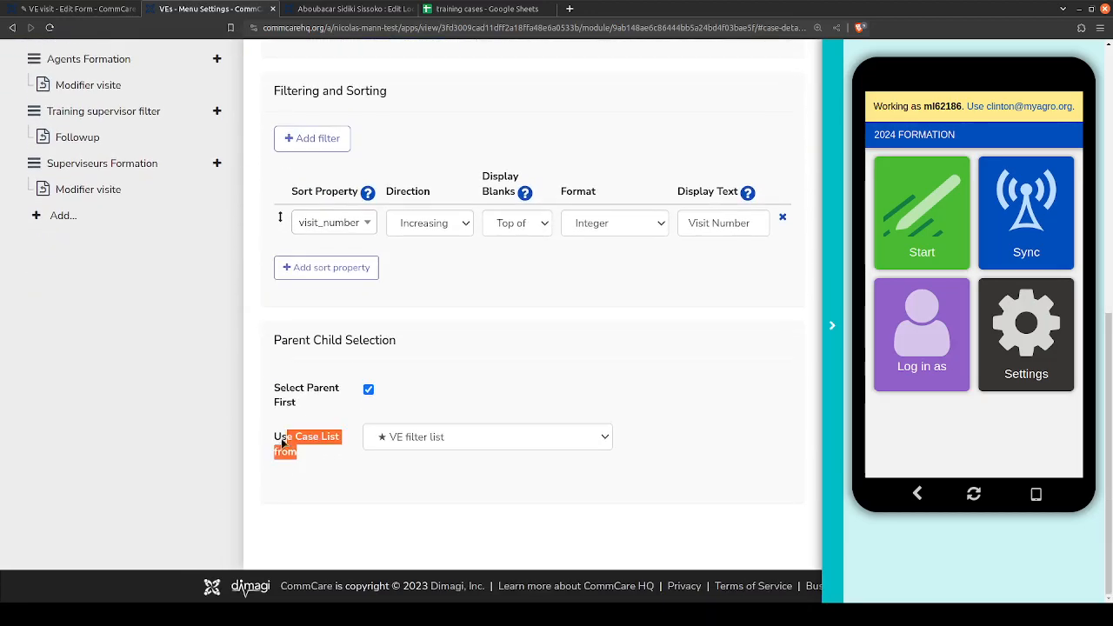
click(418, 442)
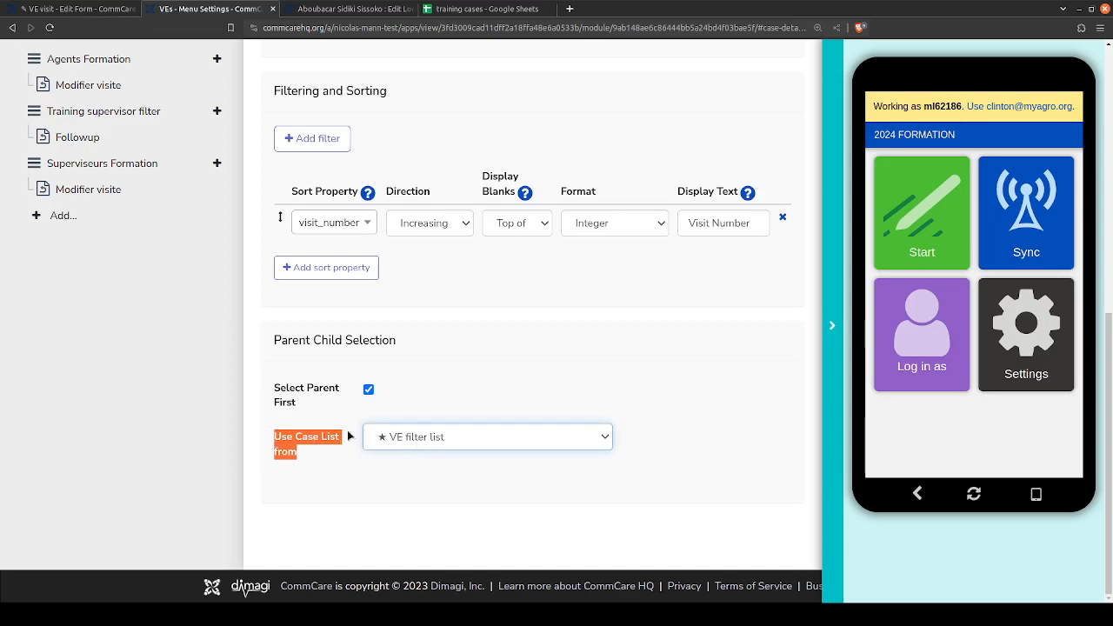
scroll(298, 458, up, 6)
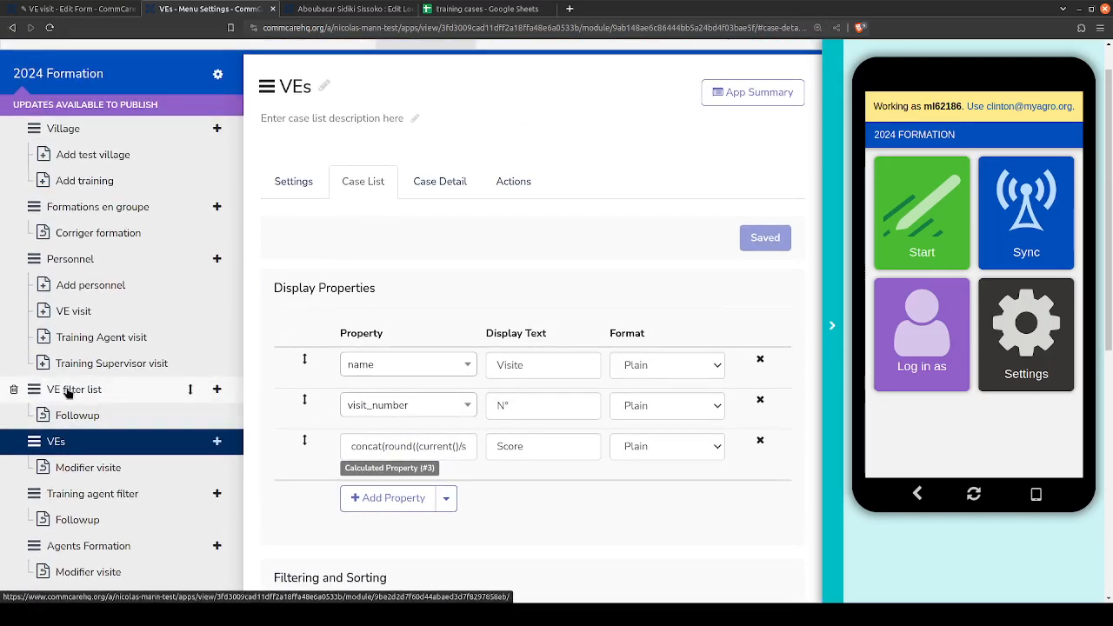
scroll(291, 409, down, 3)
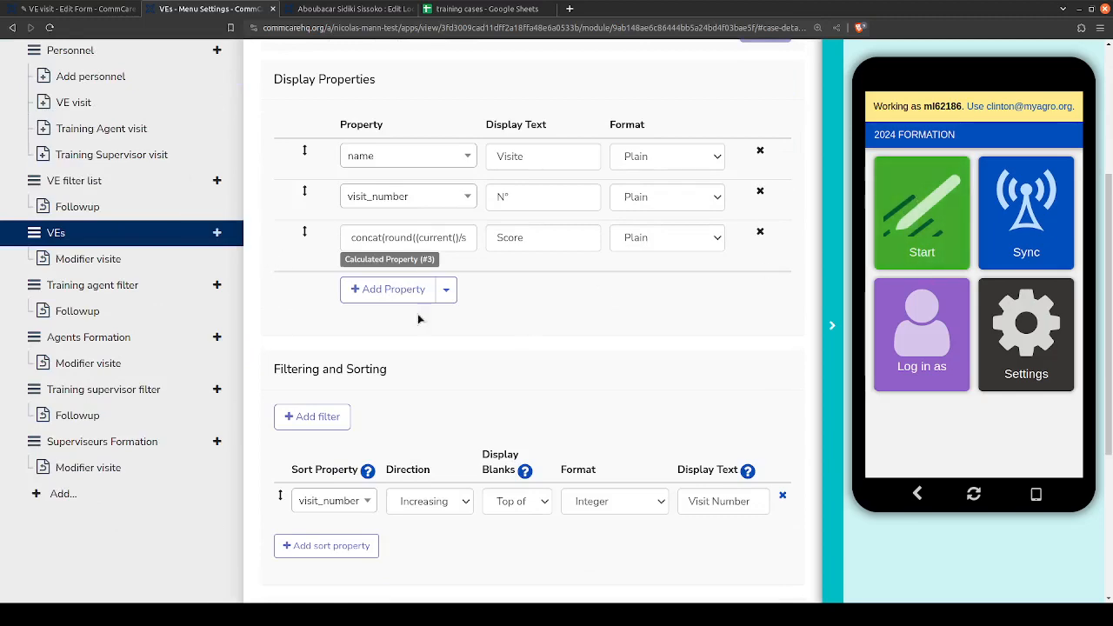
scroll(281, 311, up, 3)
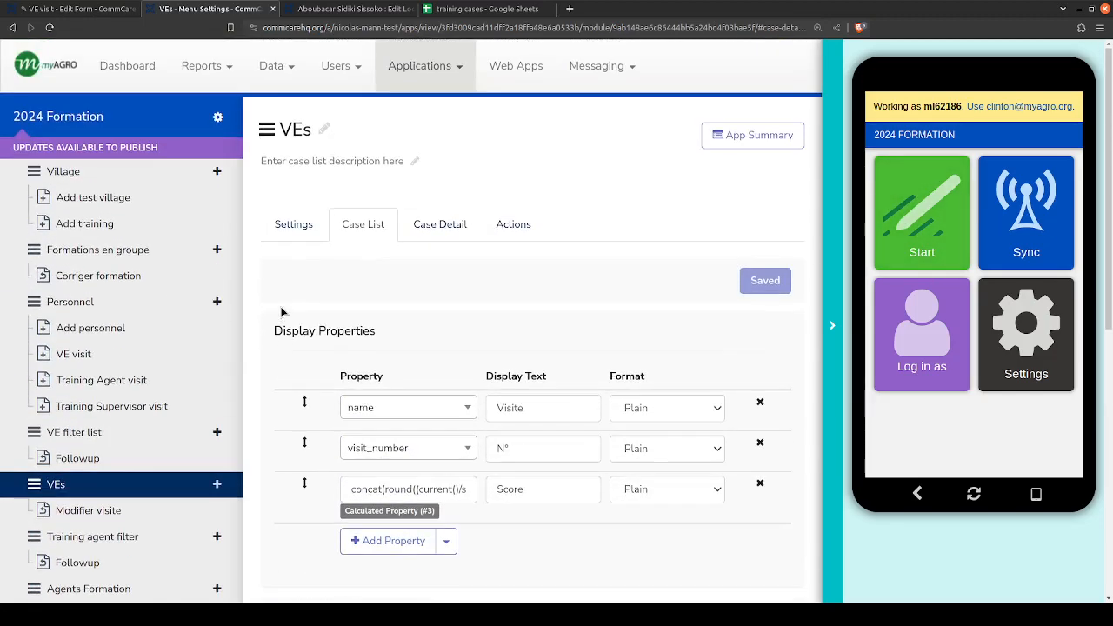
- Reopen the VEs module settings and start the 2024 Formation app in the app preview
click(292, 224)
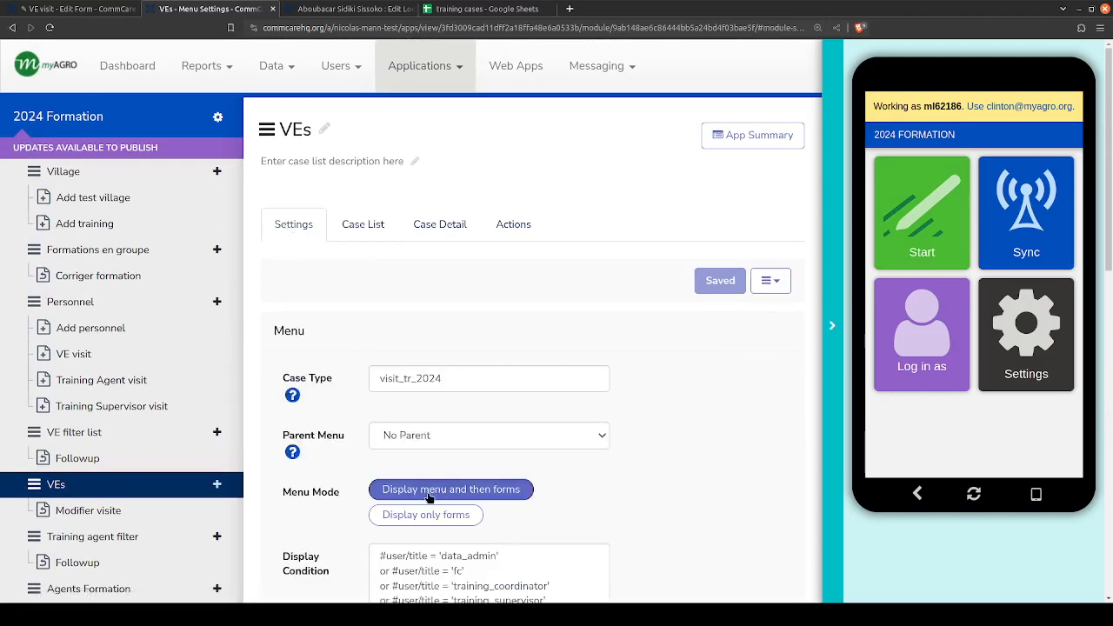
scroll(319, 437, down, 2)
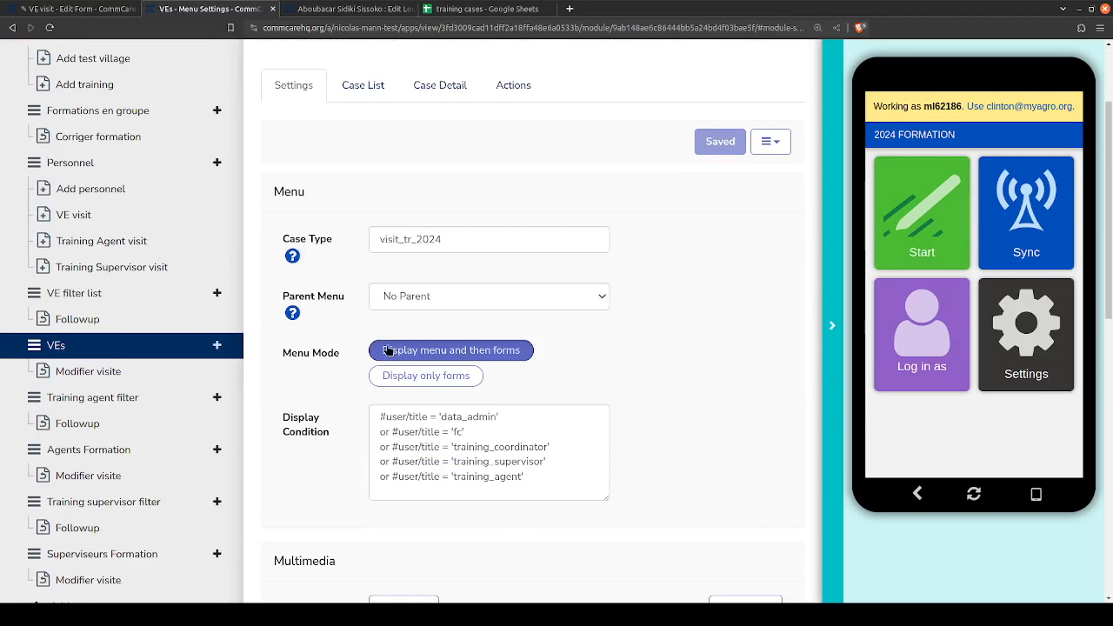
click(925, 208)
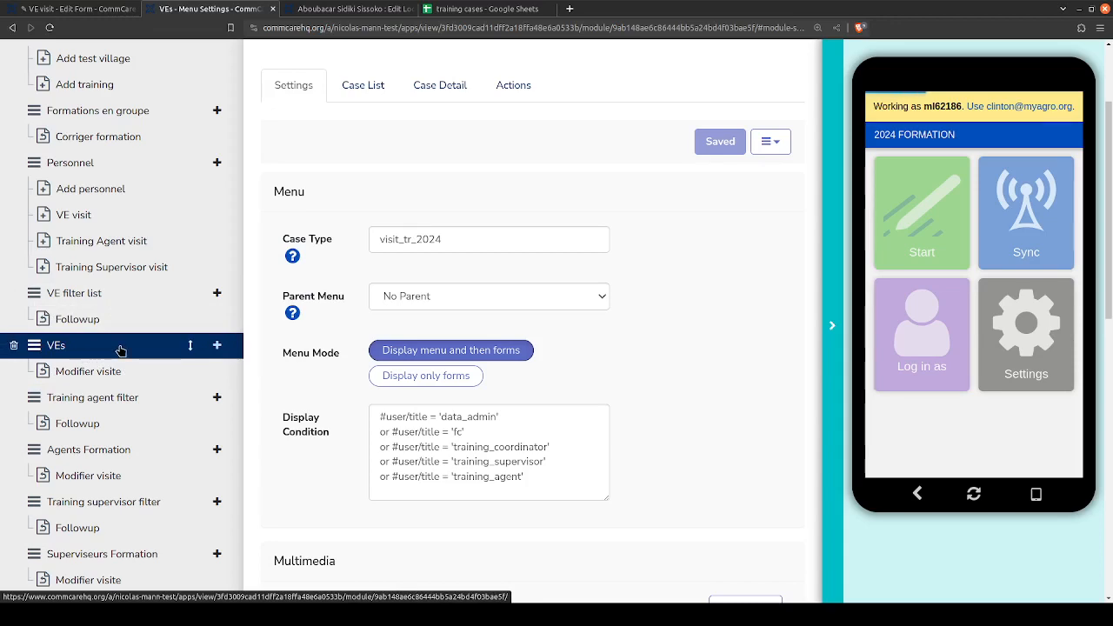
- Examine the VEs module's advanced registration form options, and review its menu settings from case type through display condition
scroll(298, 351, down, 3)
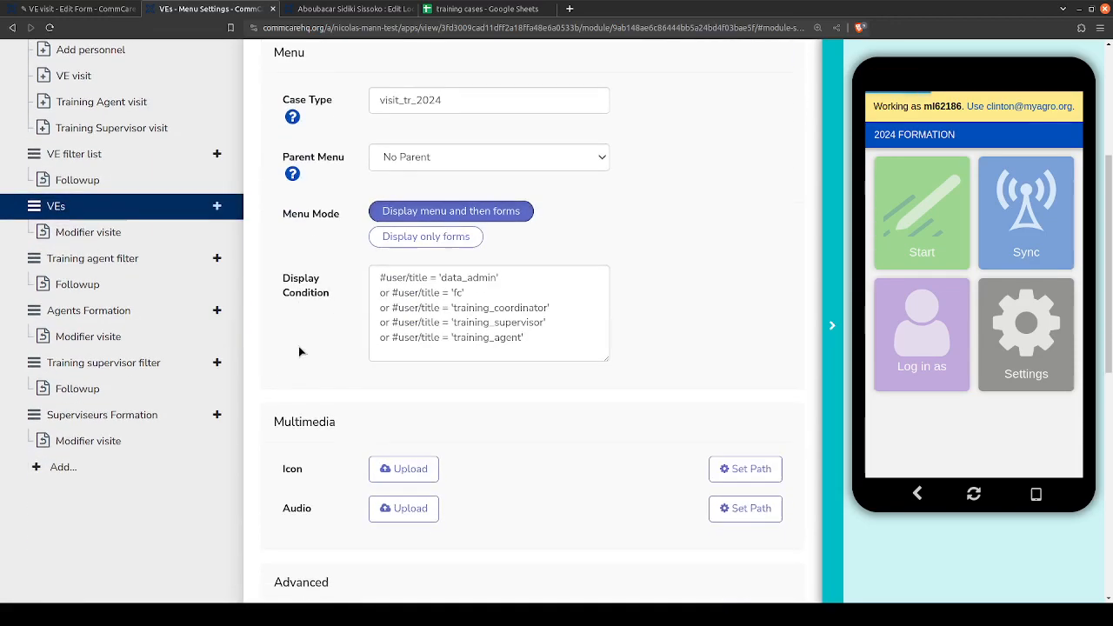
scroll(298, 352, down, 10)
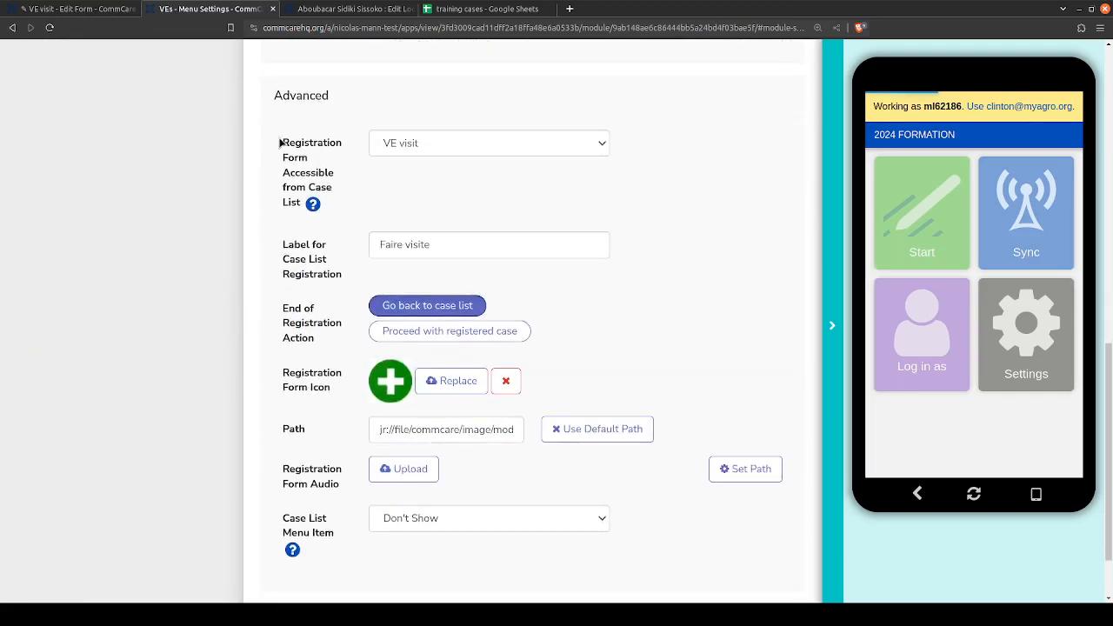
mouse_move(273, 96)
mouse_down()
mouse_move(339, 161)
mouse_move(341, 280)
mouse_move(352, 278)
mouse_move(272, 95)
mouse_up()
click(272, 95)
scroll(261, 306, up, 6)
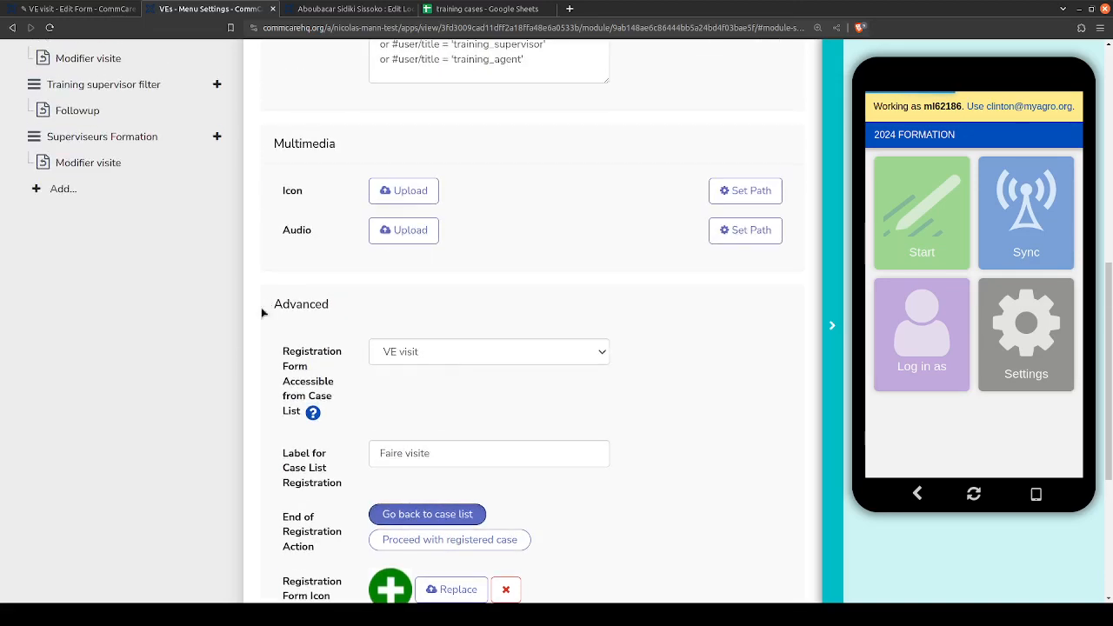
scroll(263, 139, up, 3)
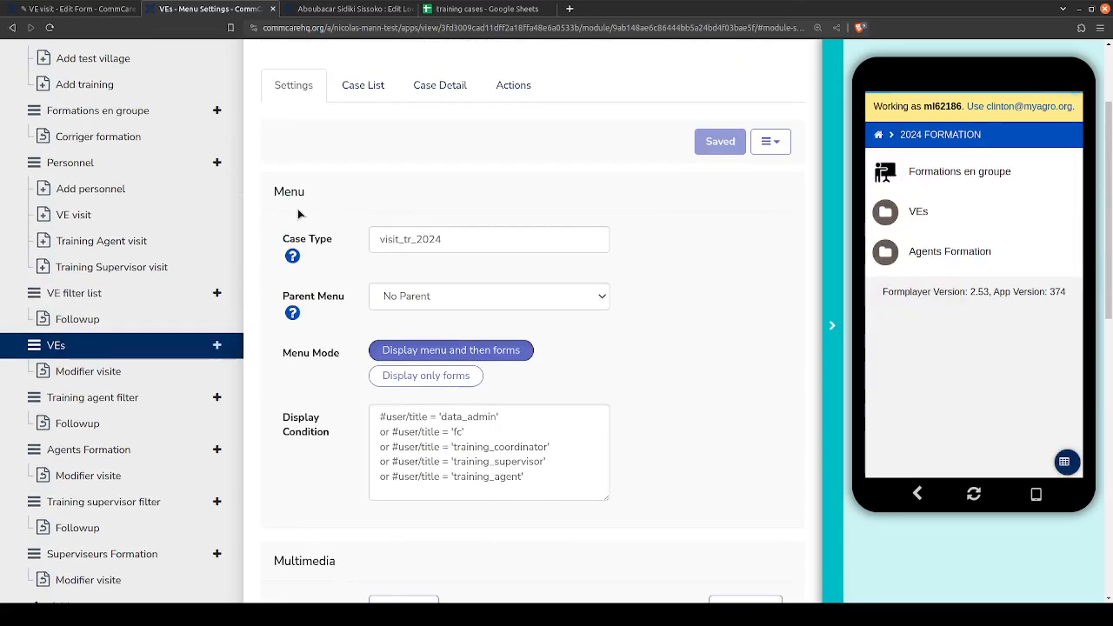
drag(270, 194, 298, 502)
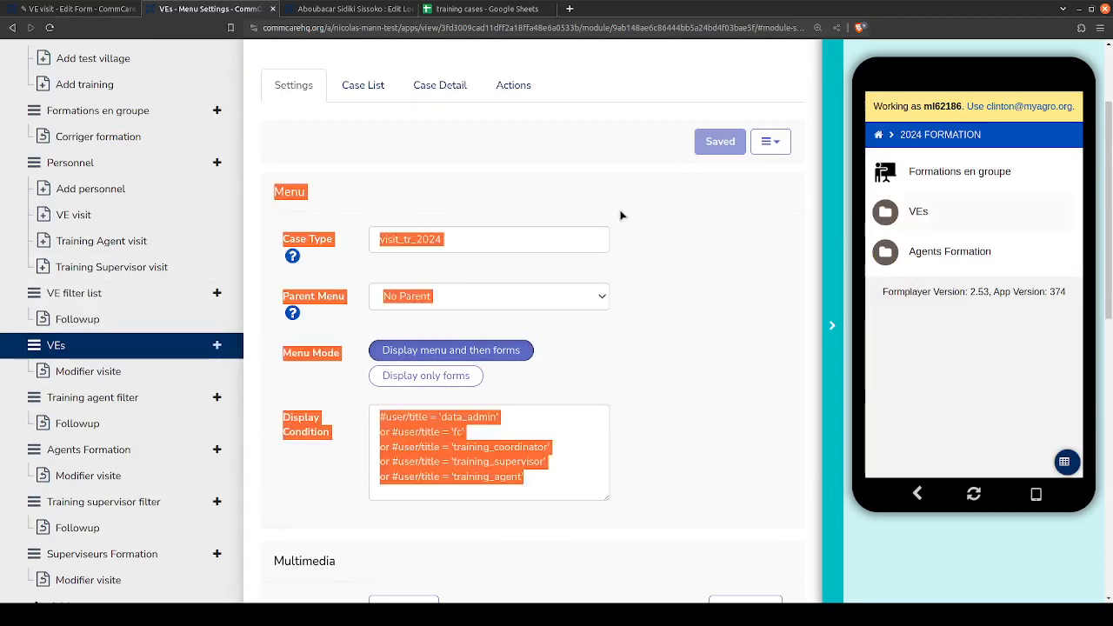
click(585, 178)
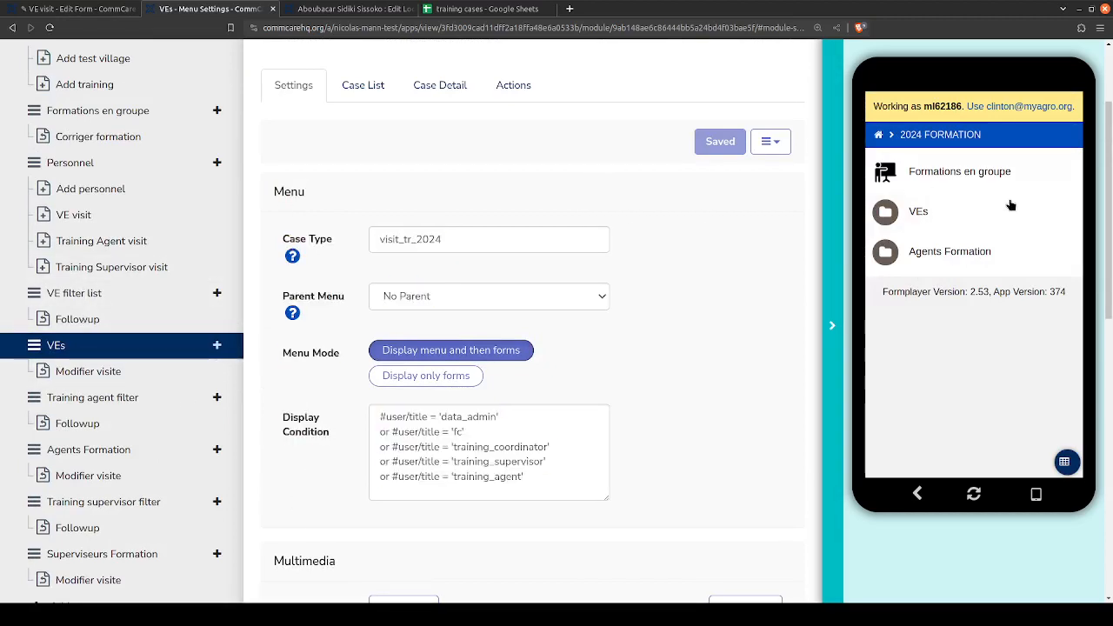
- Open VEs in the app preview, view the first listed person's visits, and check the module's registration form settings
click(904, 212)
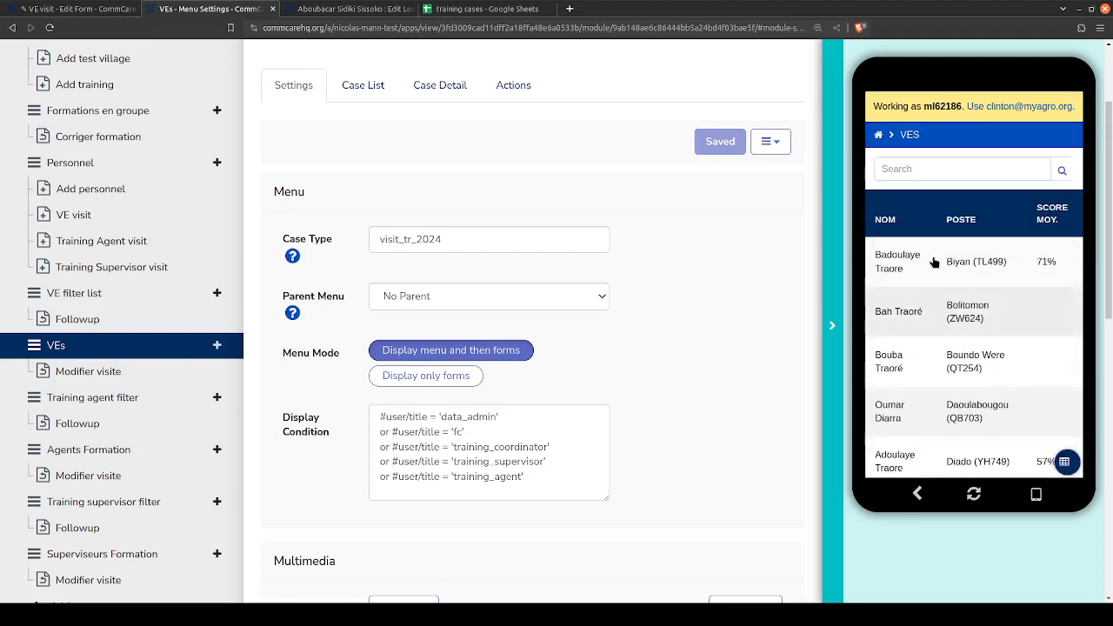
click(933, 258)
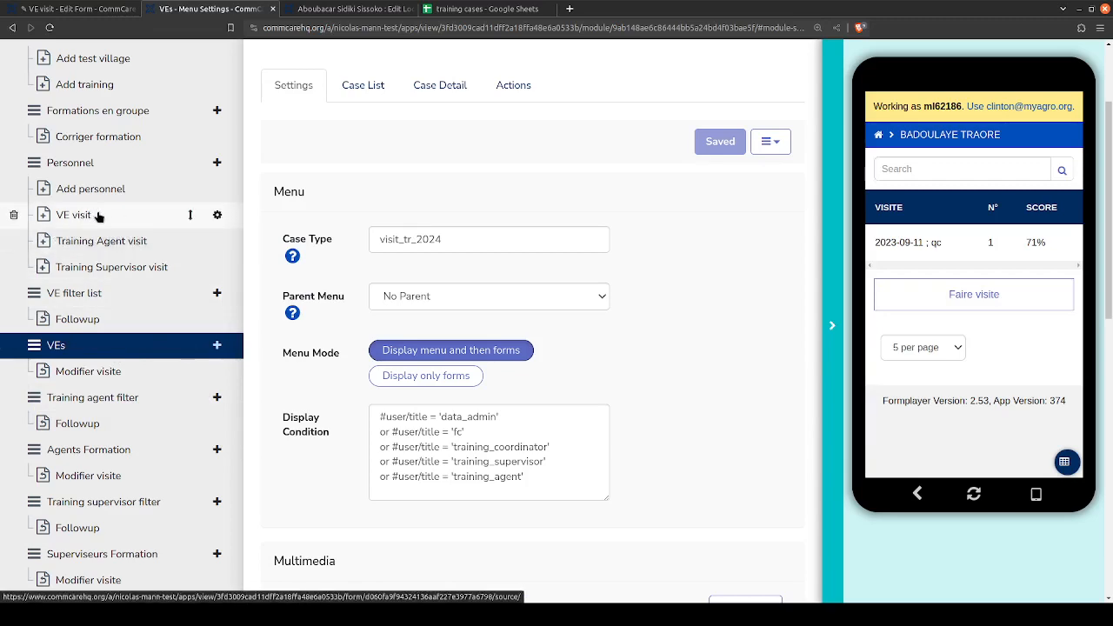
scroll(306, 366, down, 5)
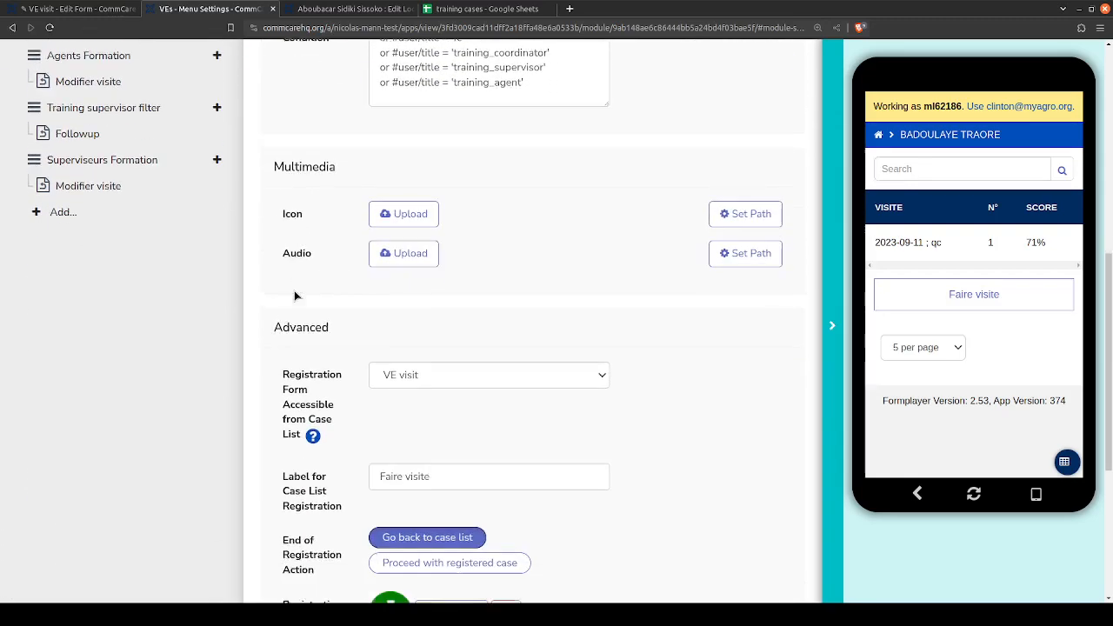
- Examine which registration form is accessible from the VEs case list and compare it with the module's case type
mouse_move(282, 352)
mouse_down()
mouse_move(338, 420)
mouse_move(284, 346)
mouse_up()
click(337, 420)
click(795, 361)
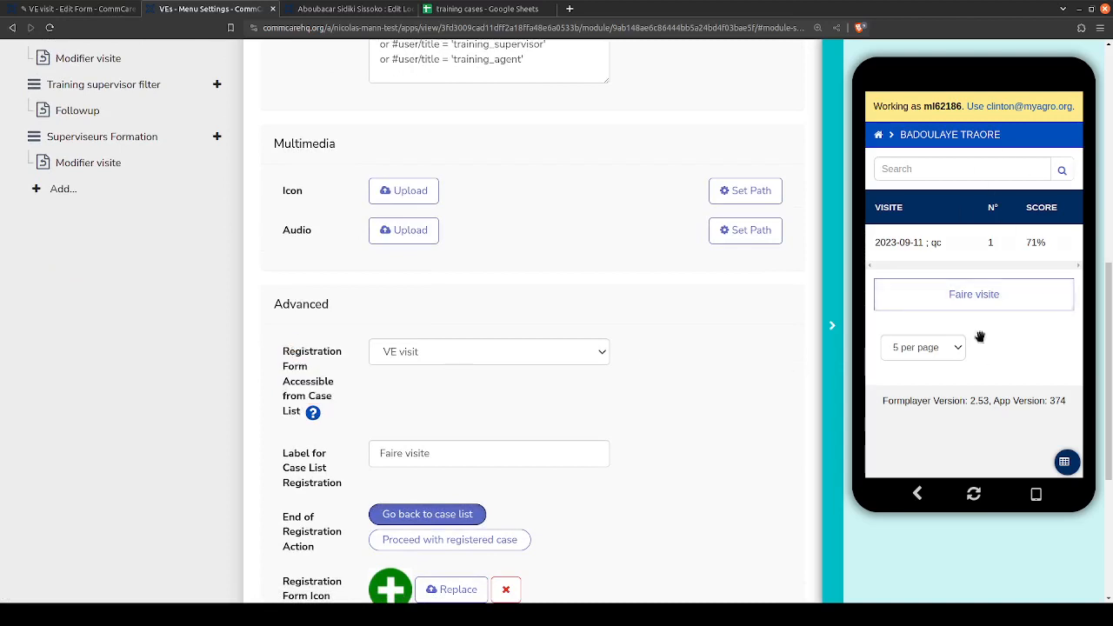
click(482, 356)
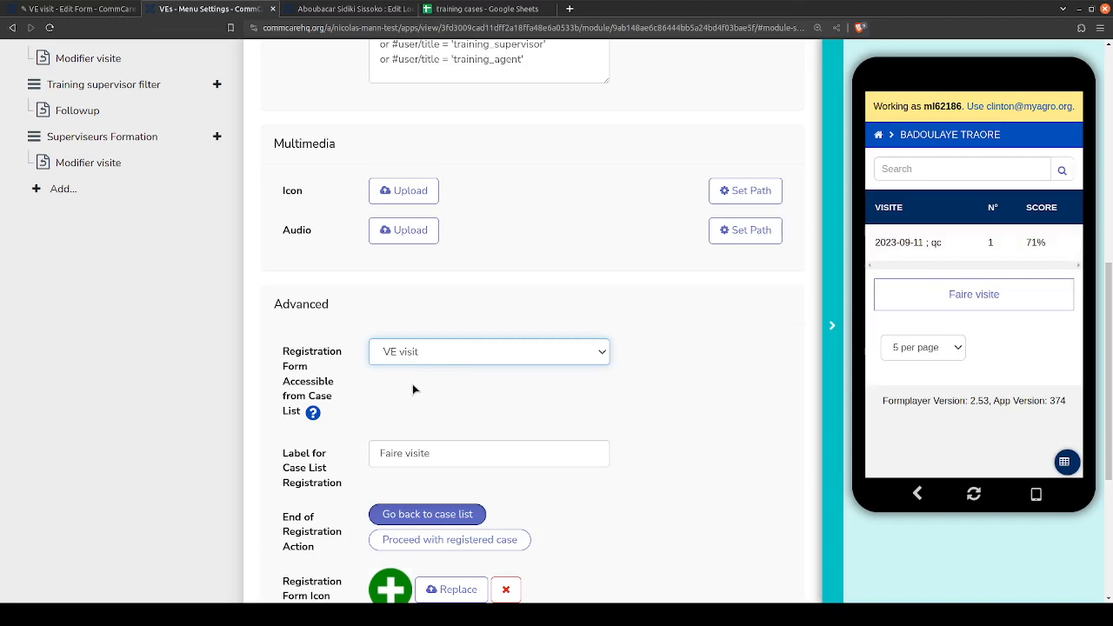
scroll(171, 363, up, 5)
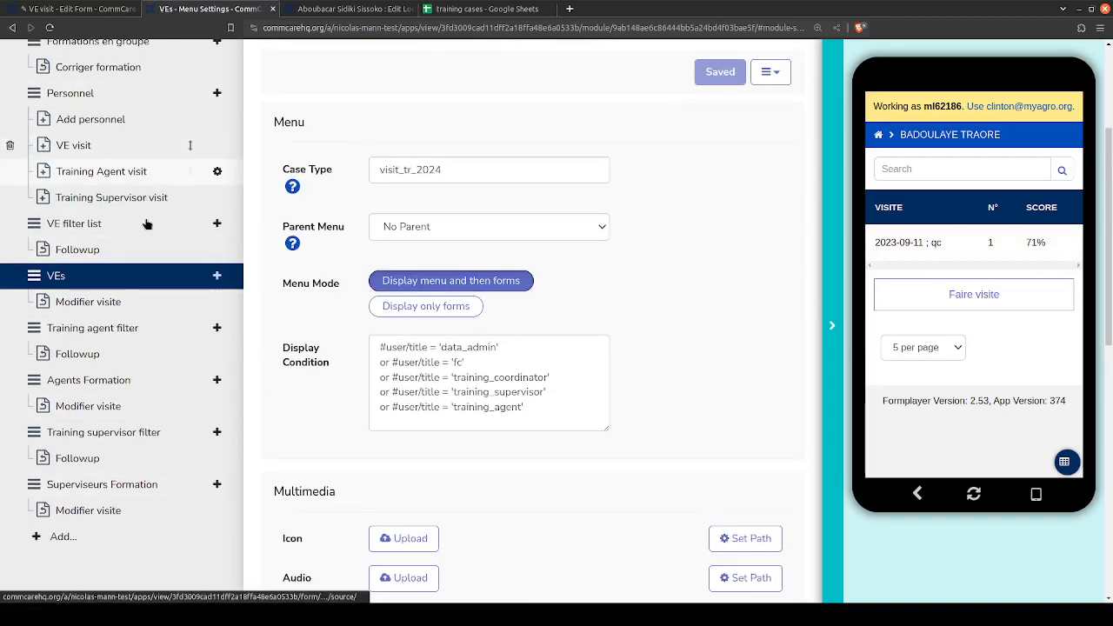
scroll(130, 243, up, 1)
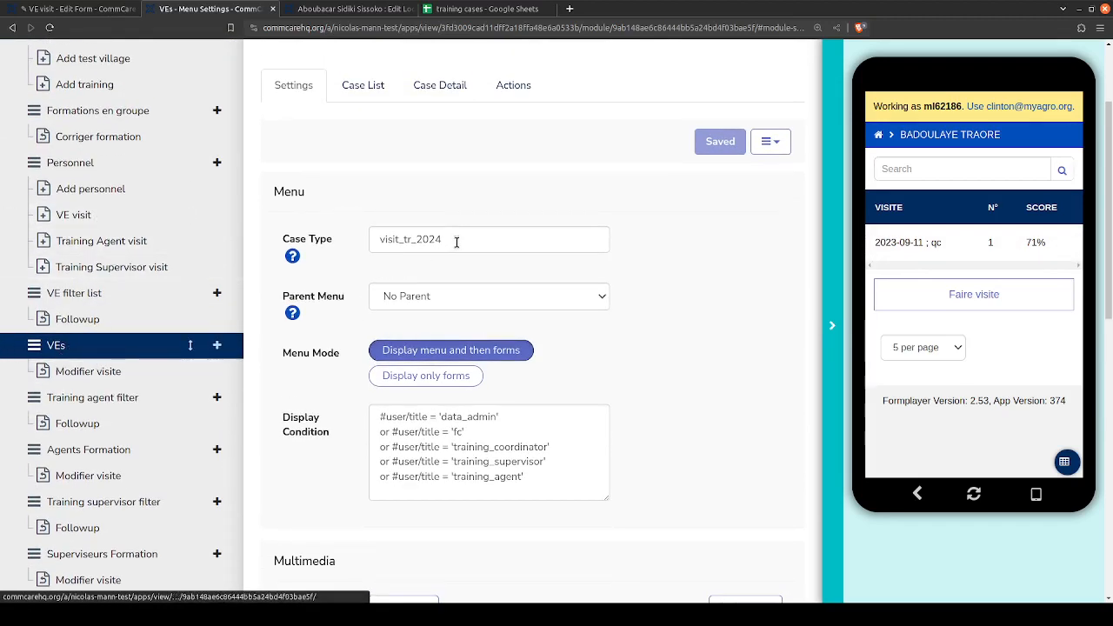
double_click(417, 241)
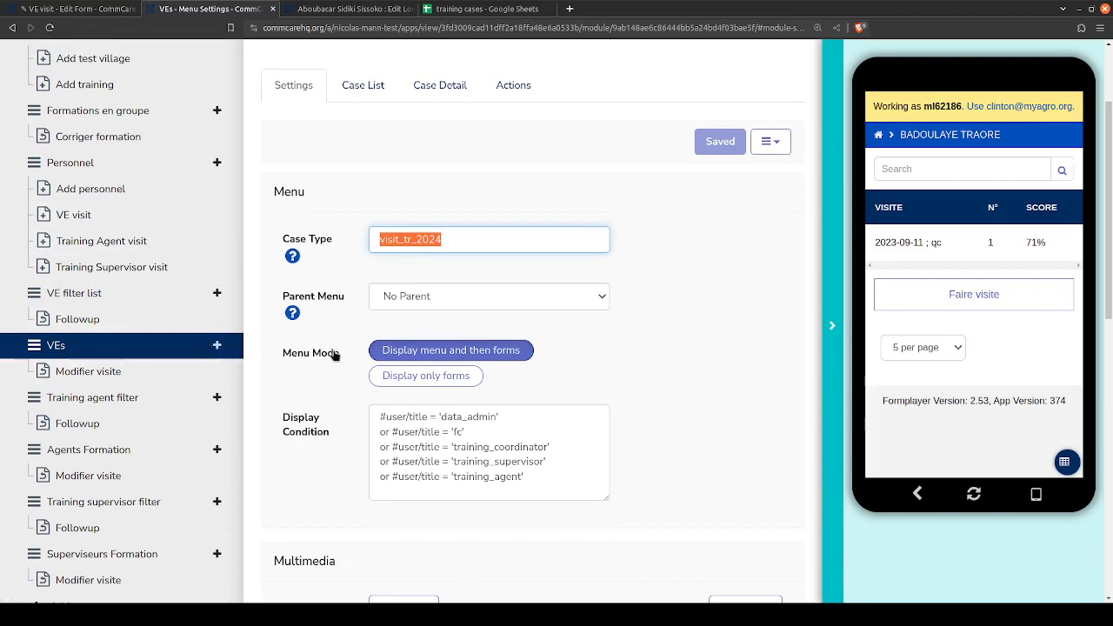
scroll(367, 391, down, 5)
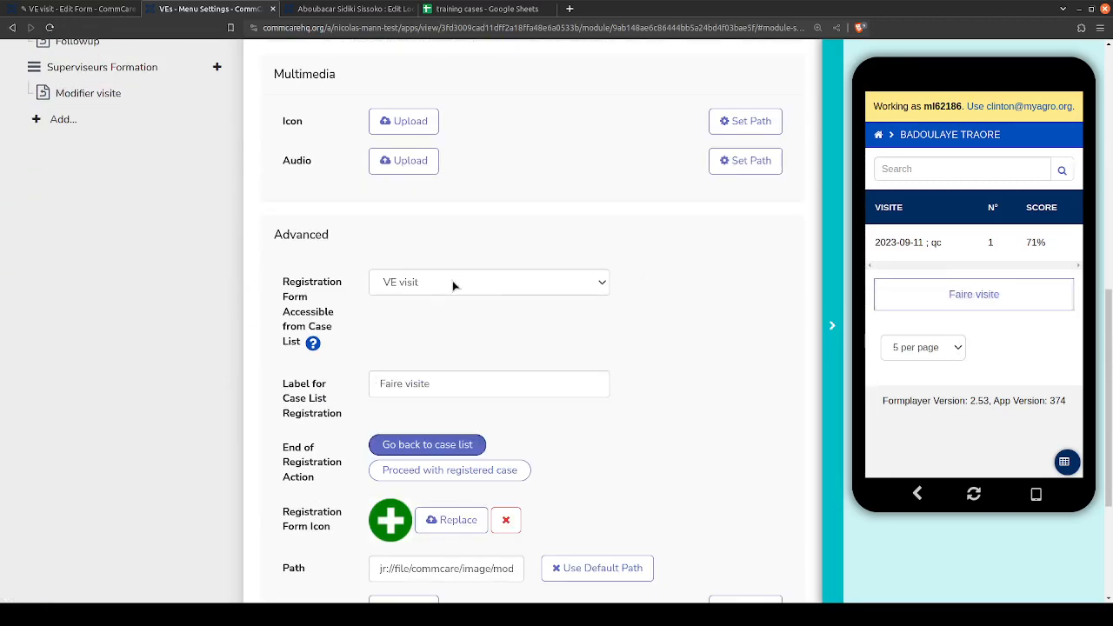
click(429, 275)
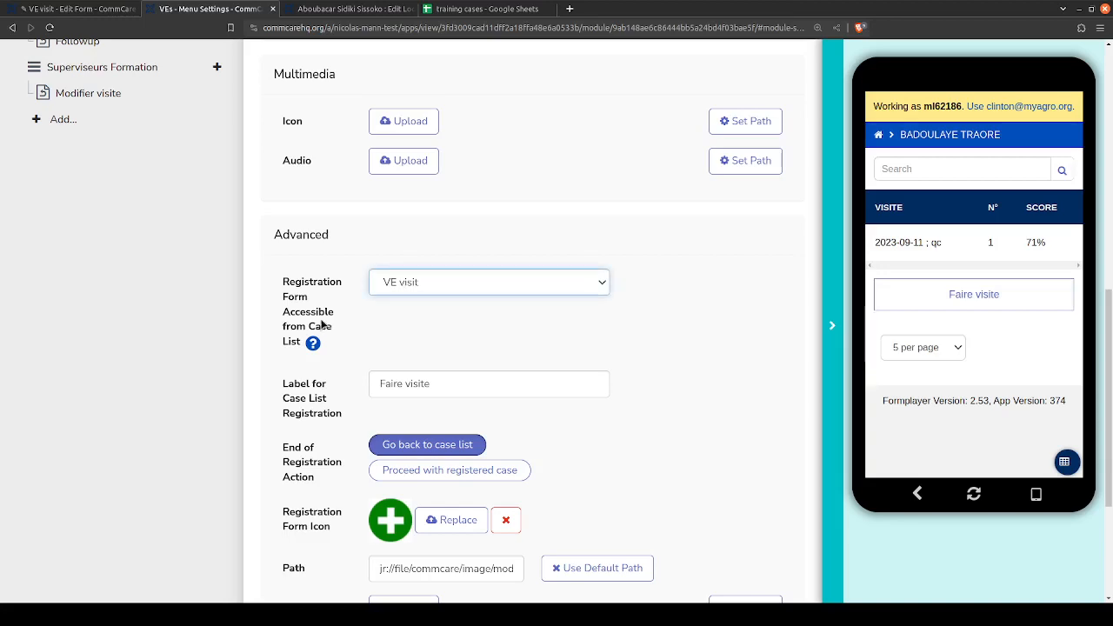
- Review the VEs module settings from the menu options to the advanced registration options, relating them to the VE visit form
scroll(311, 292, up, 2)
scroll(312, 291, up, 4)
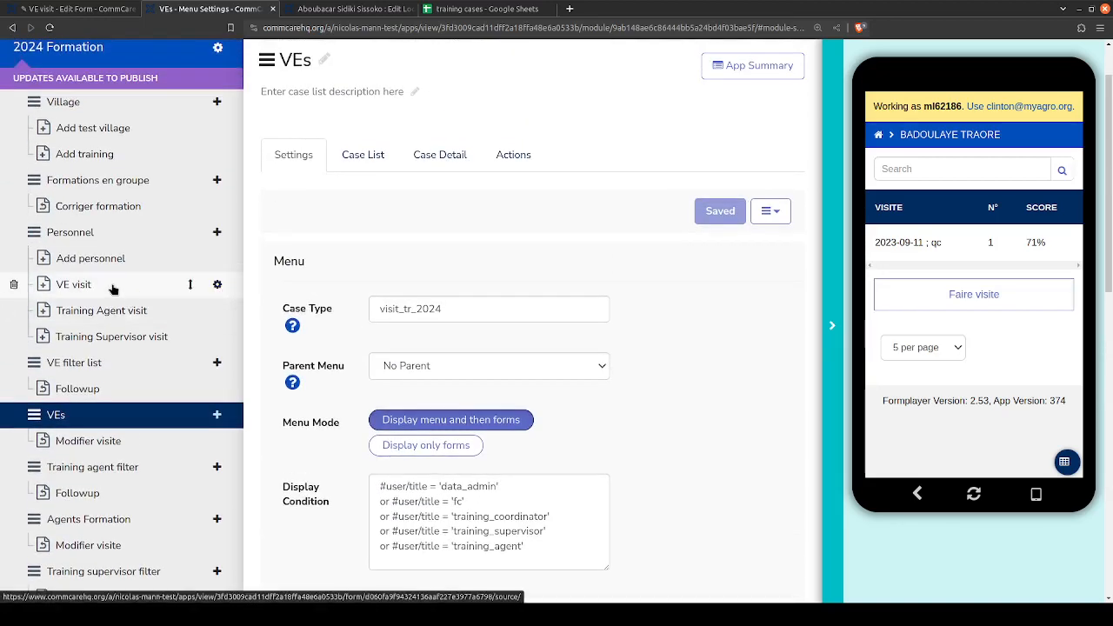
drag(269, 263, 329, 504)
click(315, 501)
scroll(325, 459, down, 3)
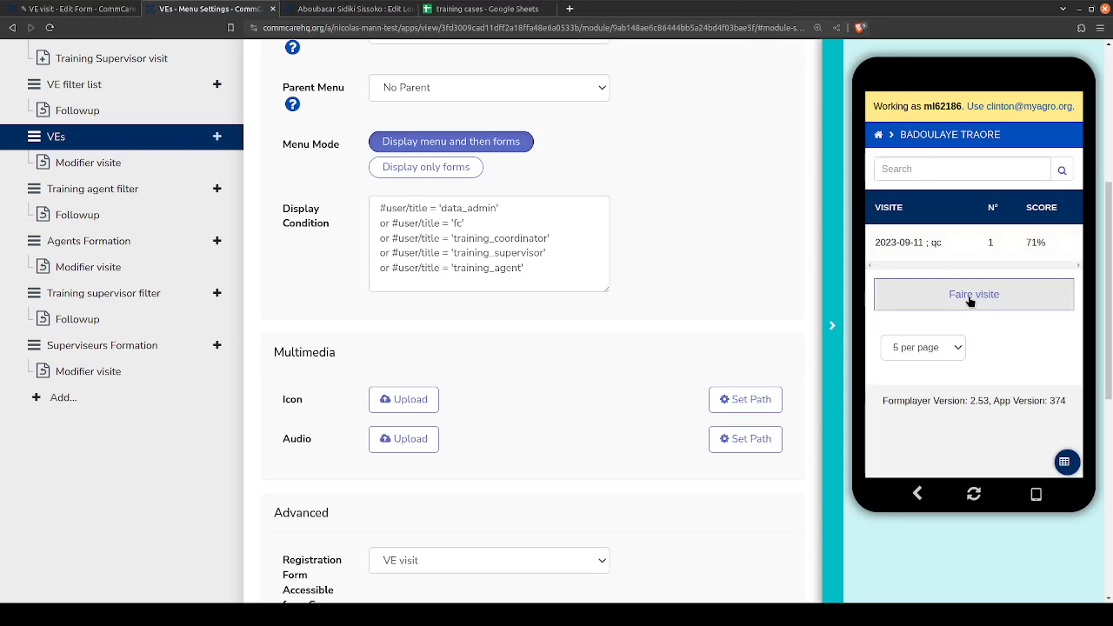
scroll(744, 260, down, 4)
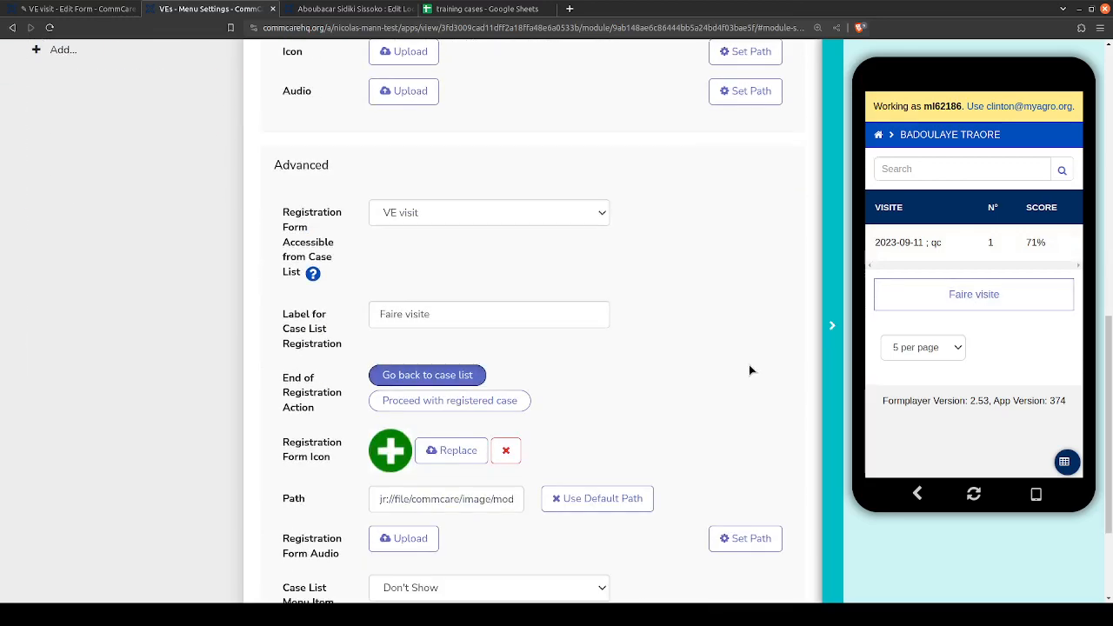
scroll(753, 339, down, 2)
scroll(757, 309, up, 9)
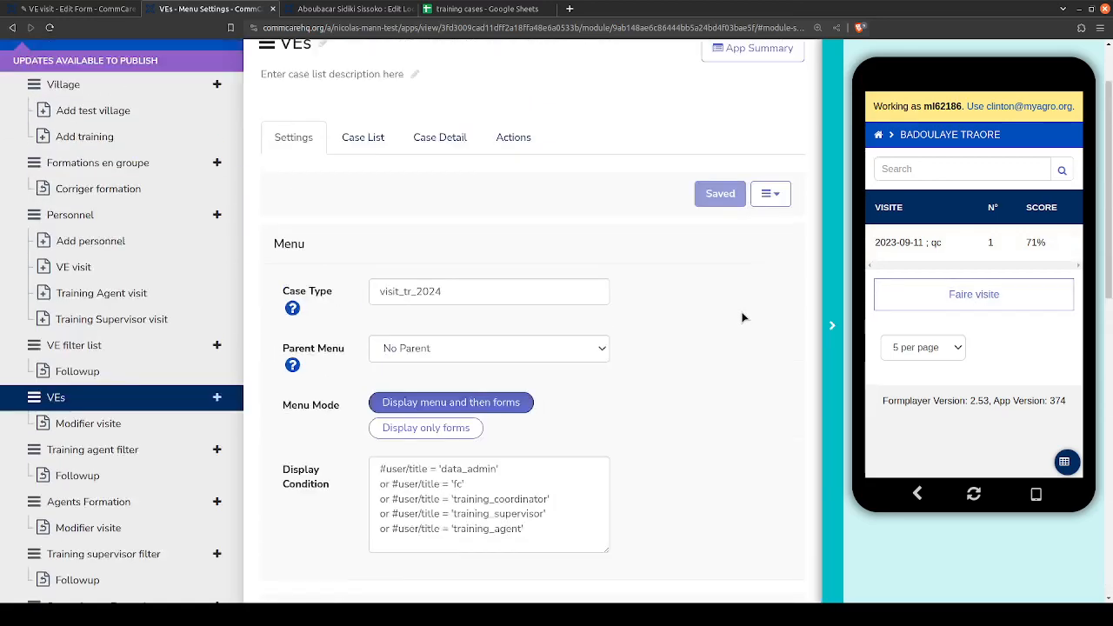
scroll(461, 305, up, 1)
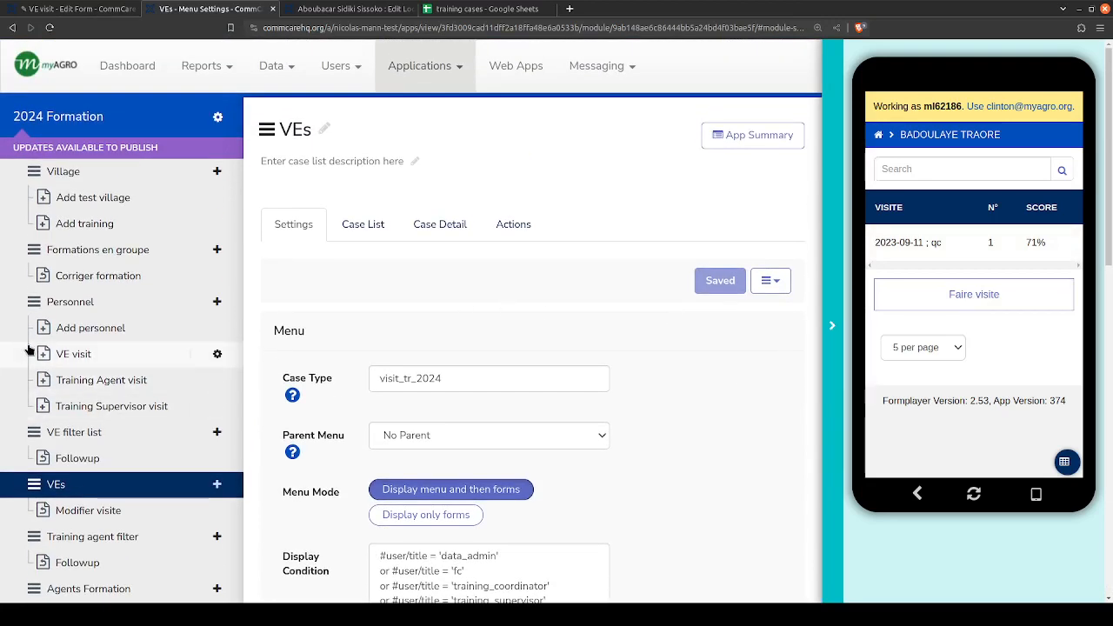
- Open the VE visit form under Personnel and close the duplicate VE visit browser page, discarding its unsaved changes
click(69, 353)
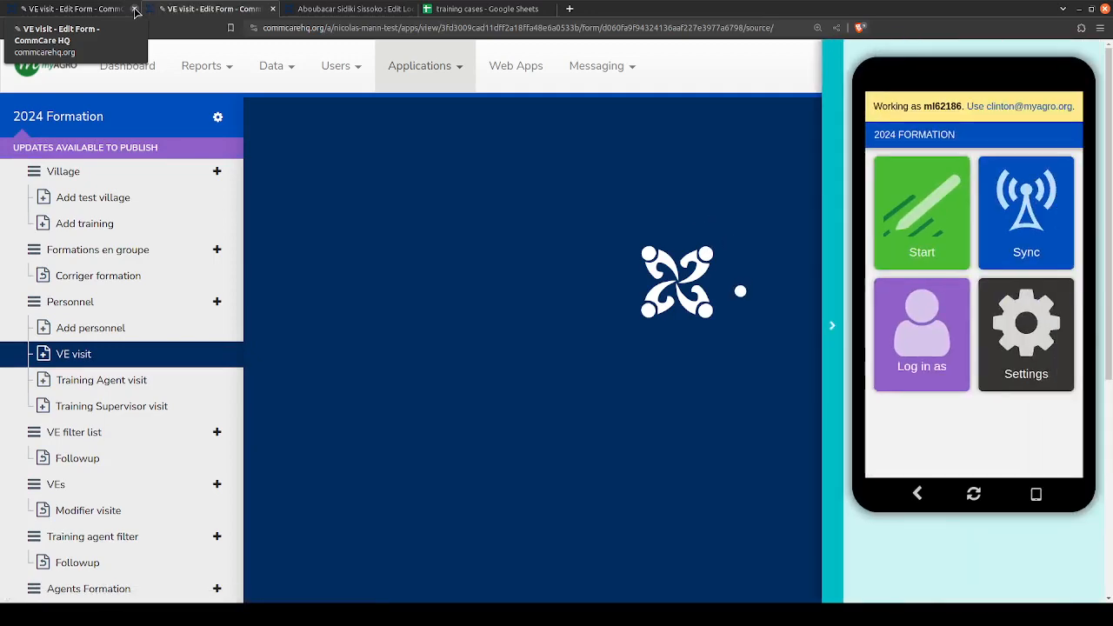
click(135, 9)
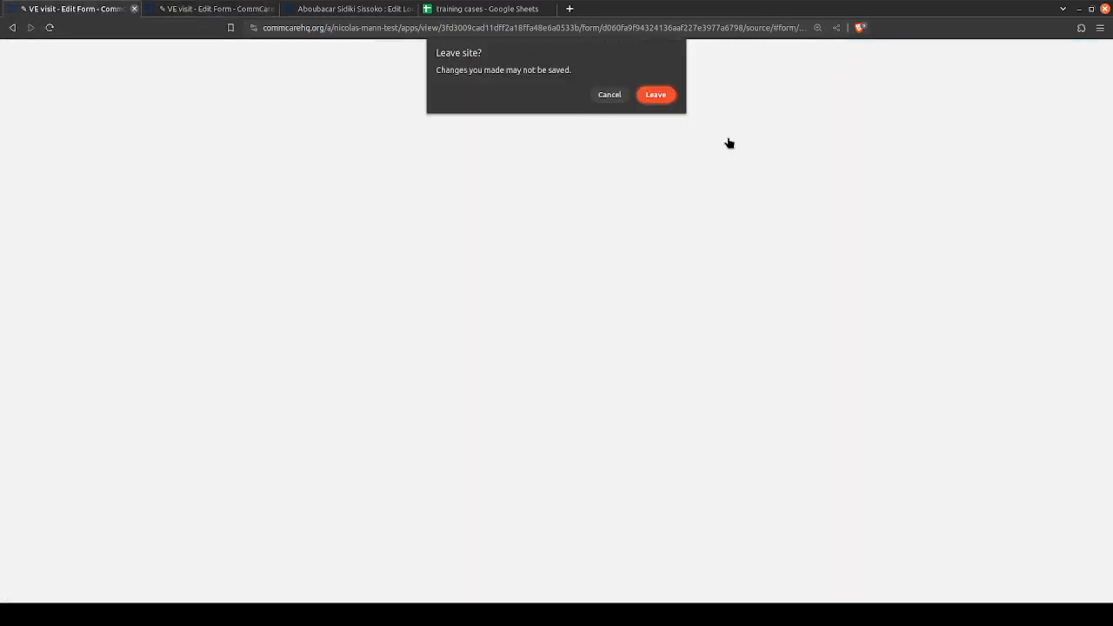
click(643, 91)
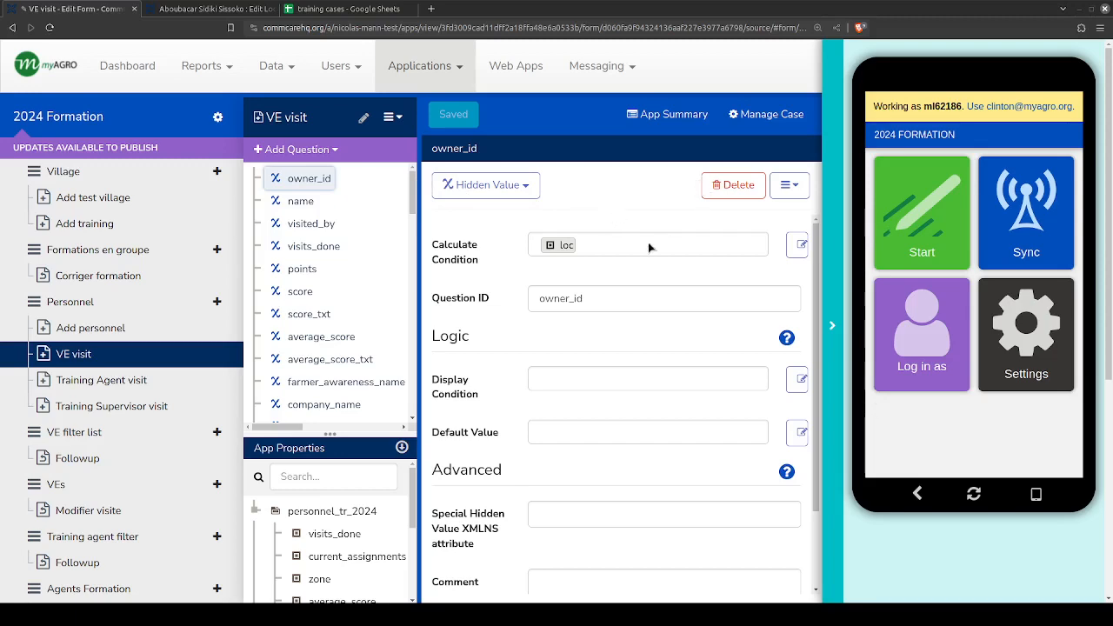
- Widen the VE visit form's question tree and look through its questions down to Résumé and Commentaires
scroll(352, 293, down, 10)
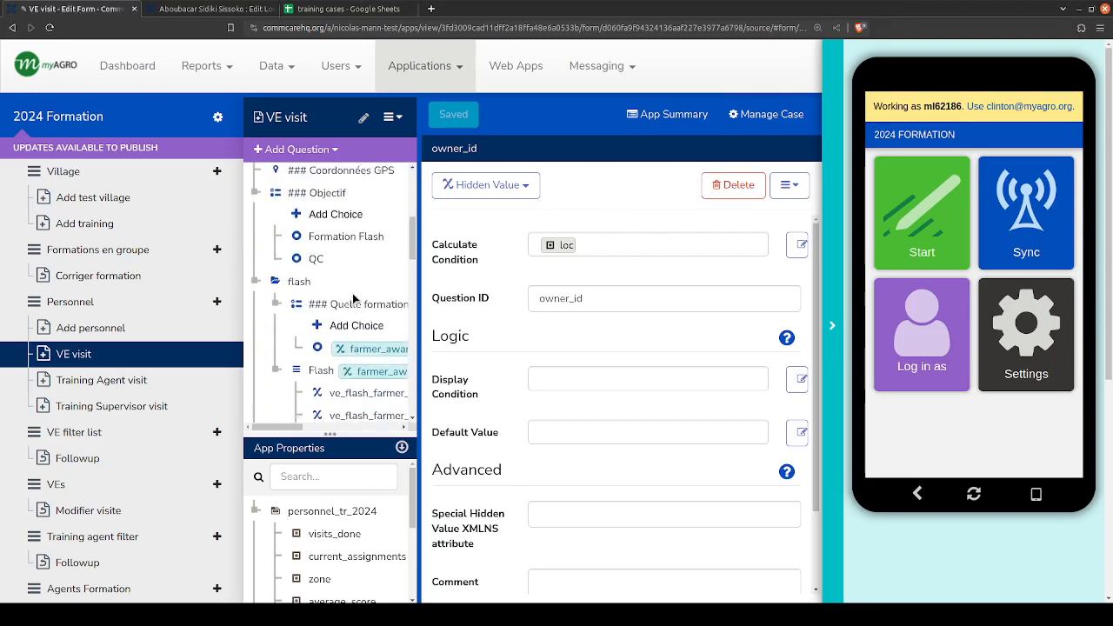
scroll(352, 293, down, 5)
drag(419, 290, 654, 291)
scroll(380, 308, up, 2)
scroll(319, 402, down, 2)
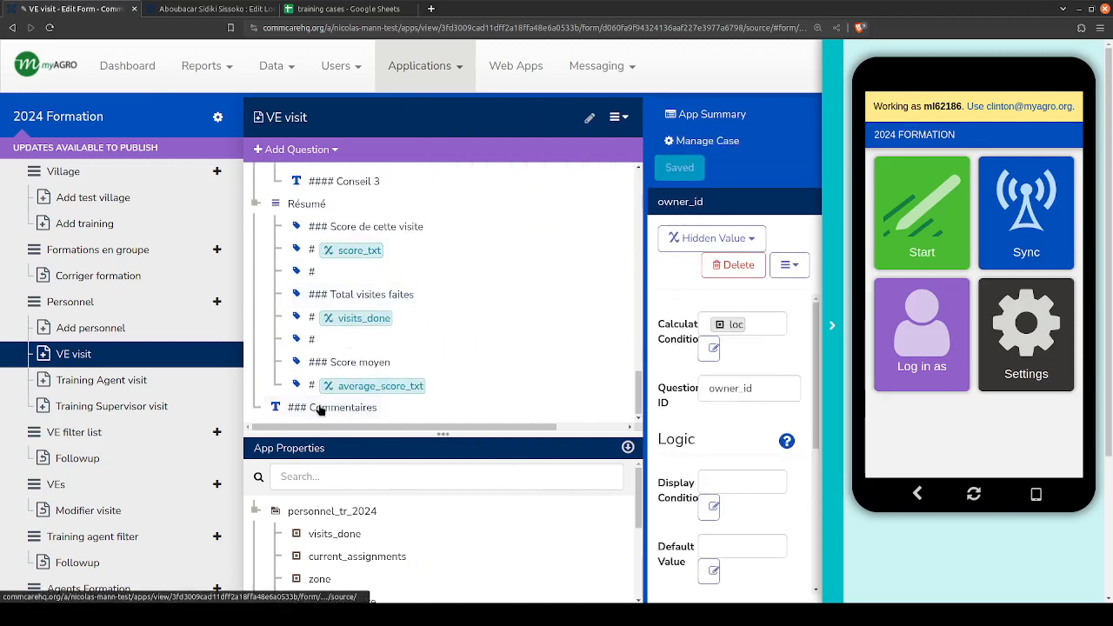
scroll(319, 412, up, 2)
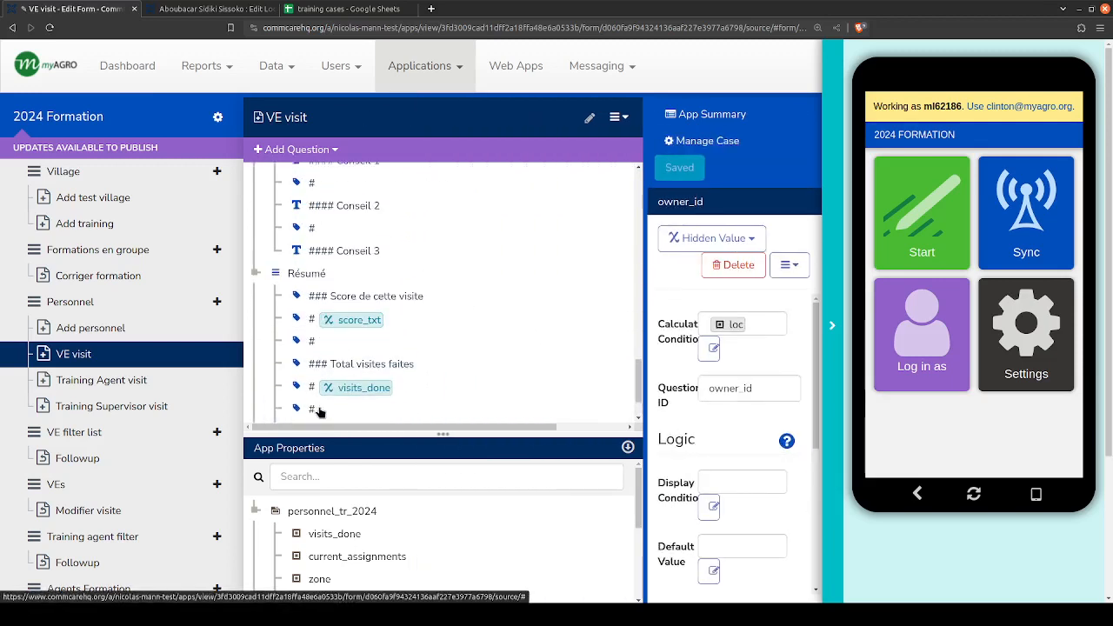
scroll(319, 412, down, 2)
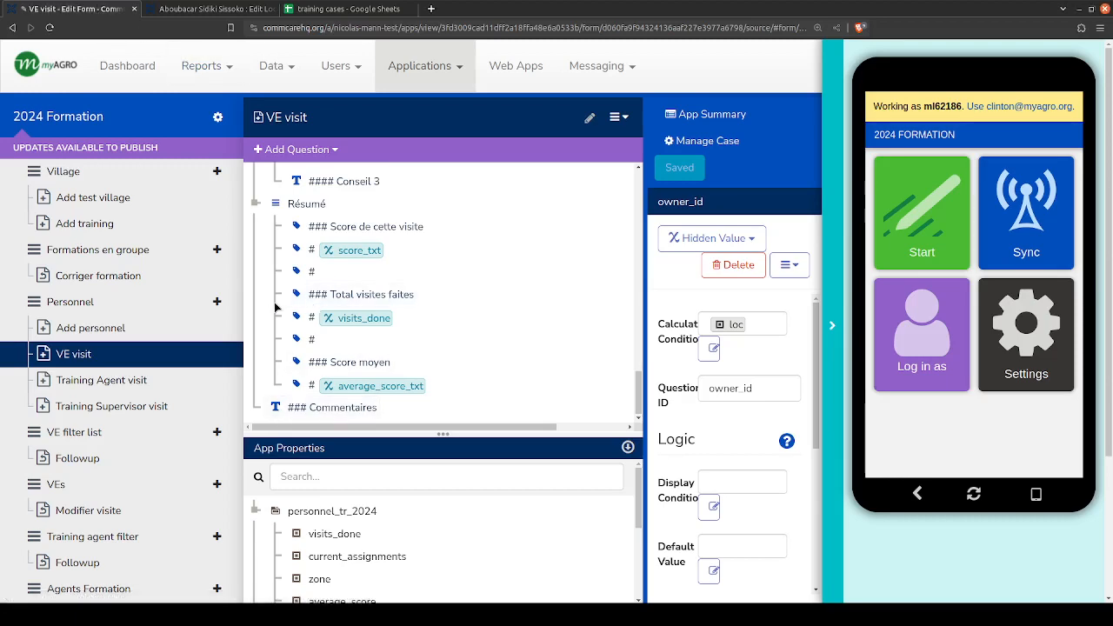
- Collapse Objectif, flash, qc, Conseil and Résumé in the VE visit question tree and make the tree taller
scroll(275, 307, up, 10)
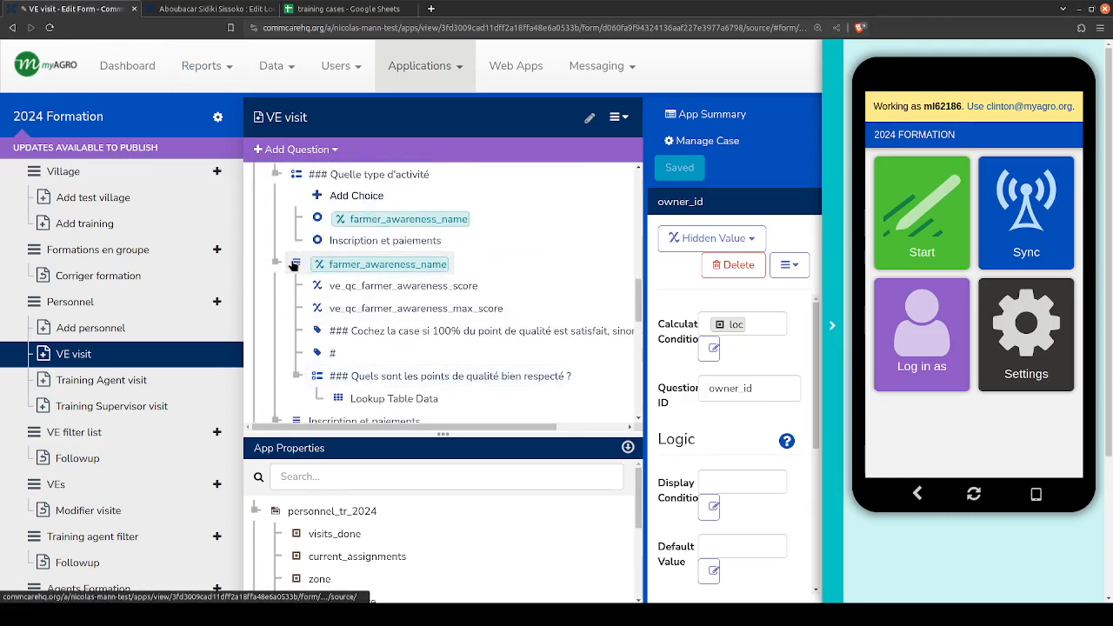
scroll(294, 265, up, 10)
scroll(266, 259, down, 3)
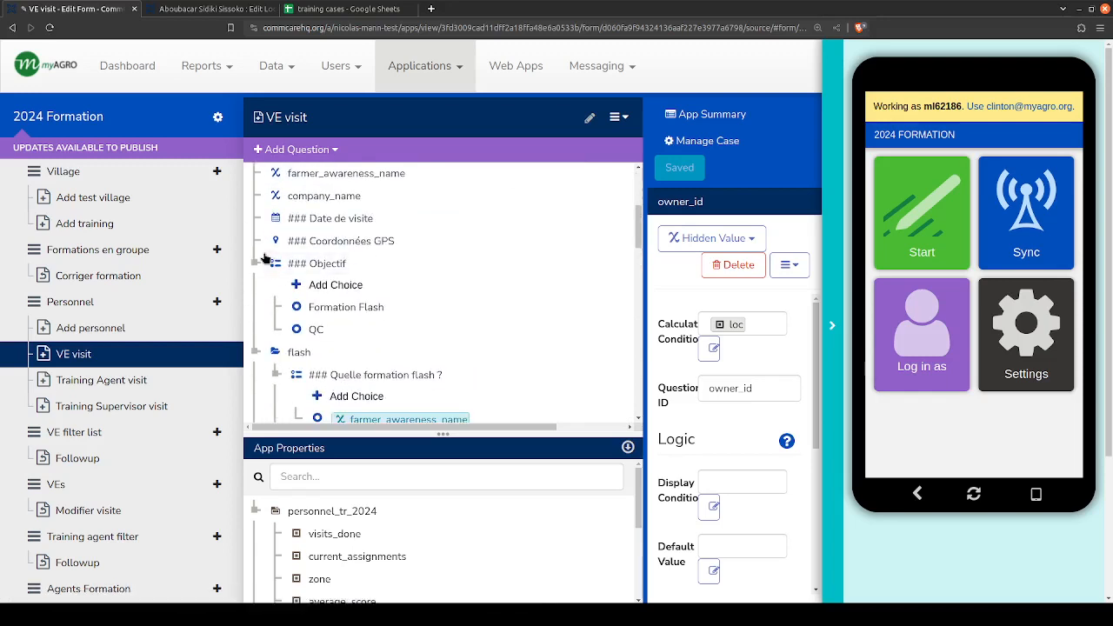
click(254, 263)
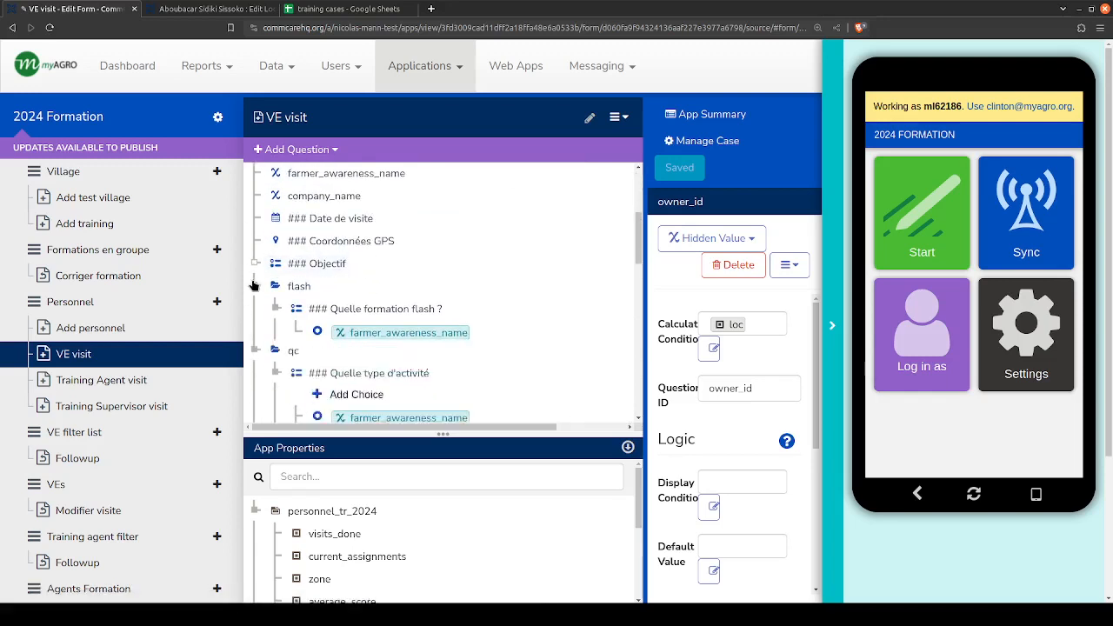
click(254, 285)
click(254, 308)
scroll(254, 279, down, 1)
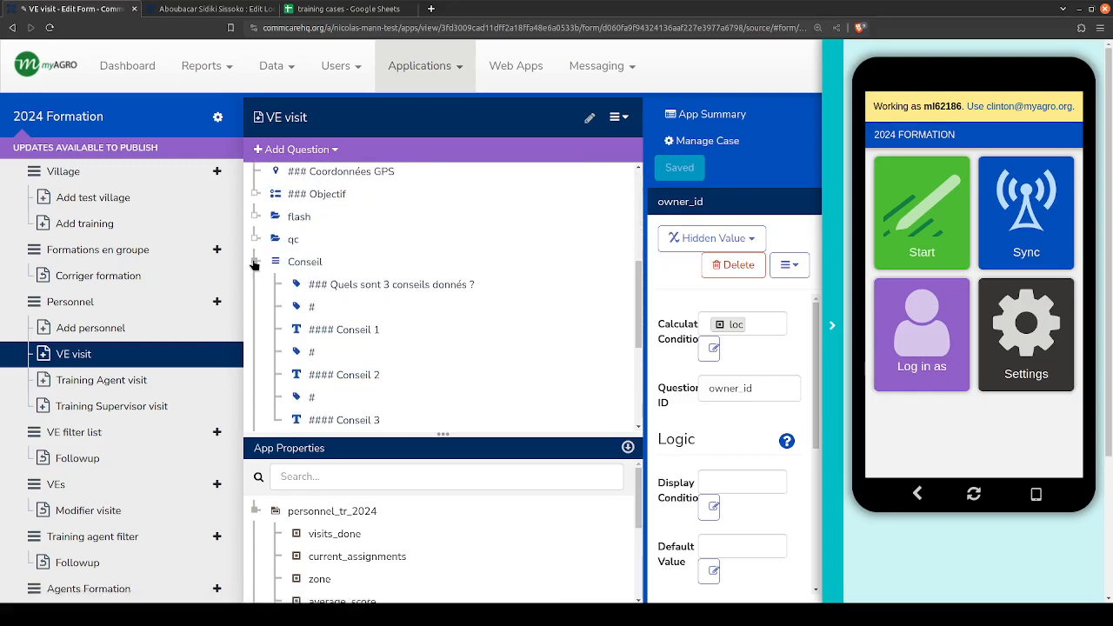
click(253, 262)
click(254, 285)
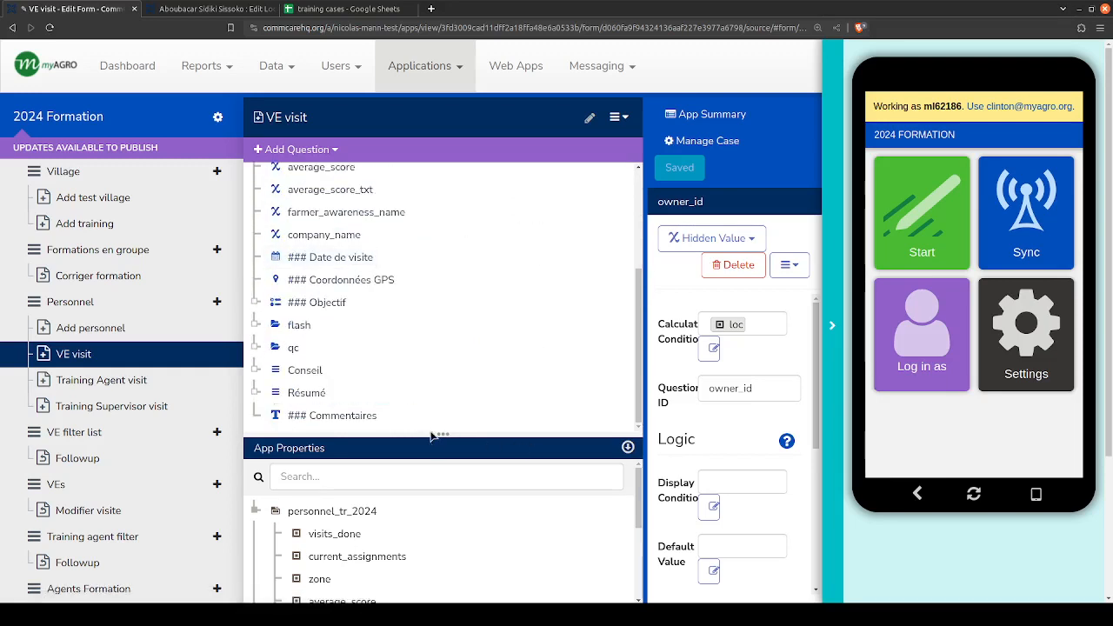
drag(429, 433, 430, 530)
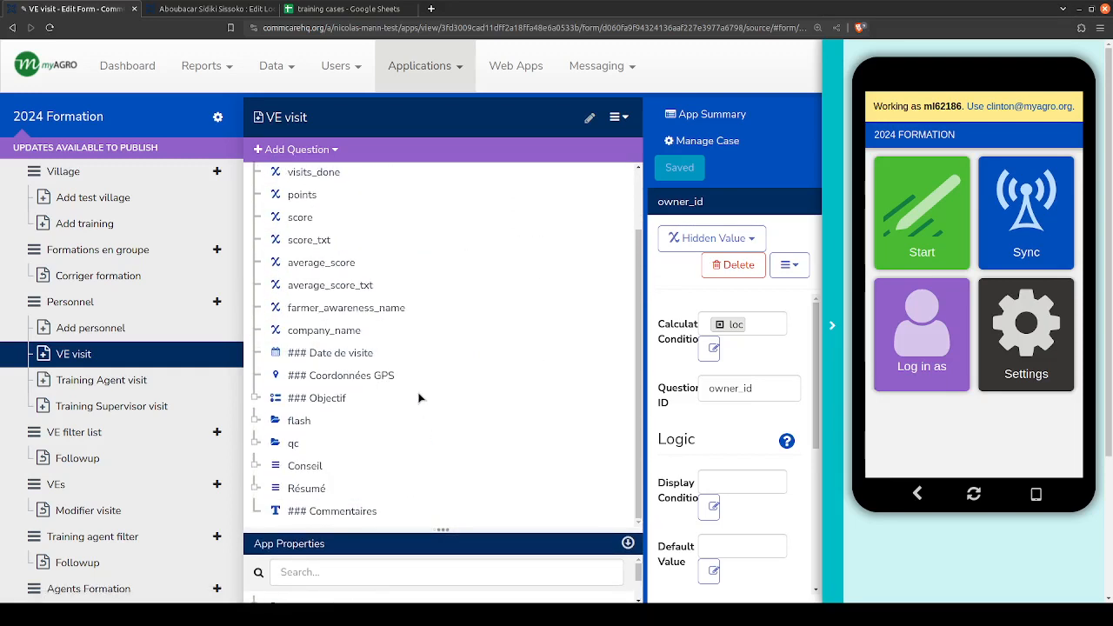
- Open the Date de visite question, widen its properties area and examine its validation condition, validation message and default value
scroll(416, 393, up, 3)
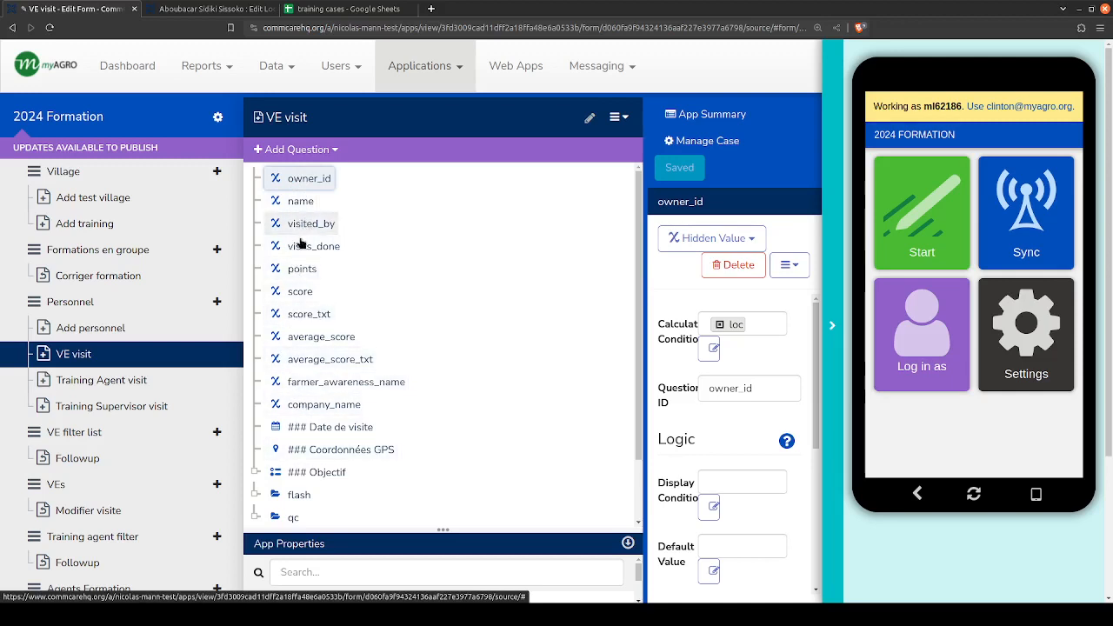
scroll(301, 404, down, 1)
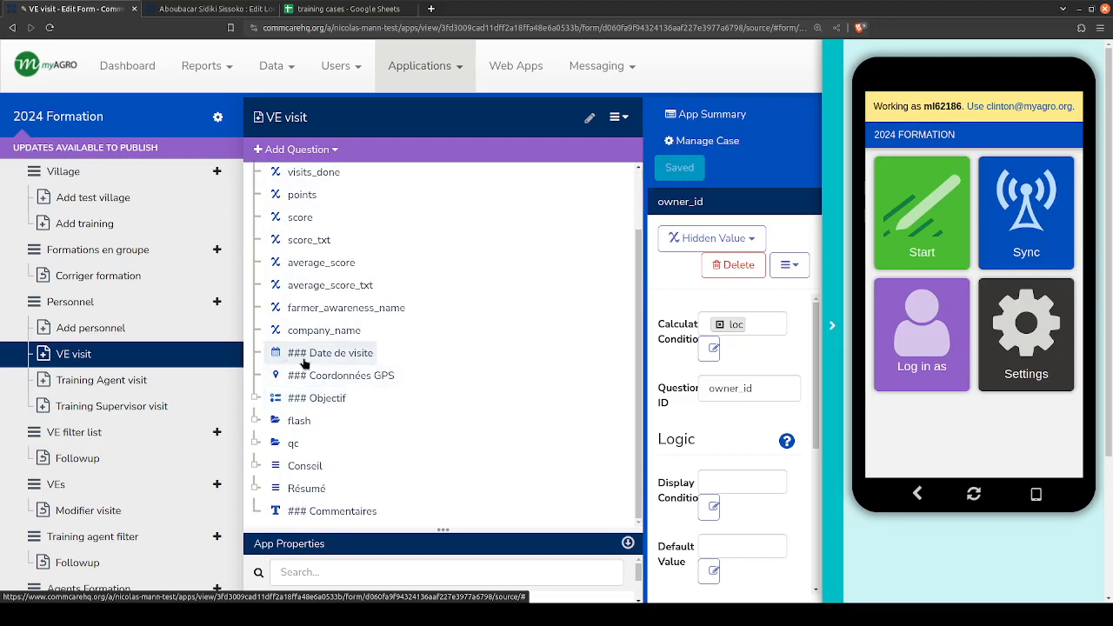
click(303, 359)
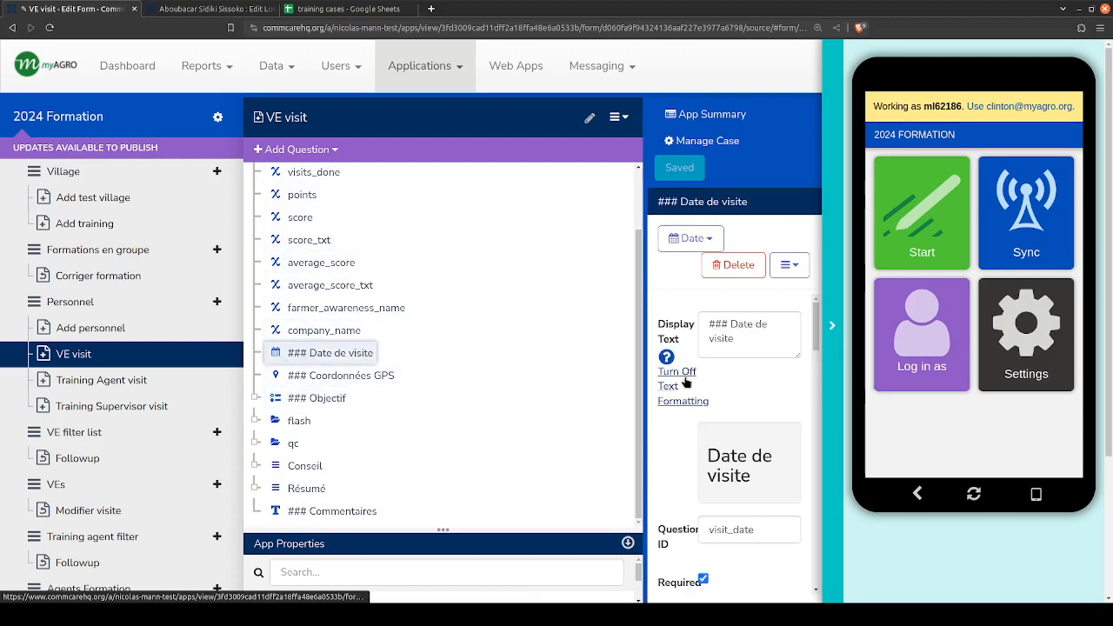
drag(643, 371, 527, 360)
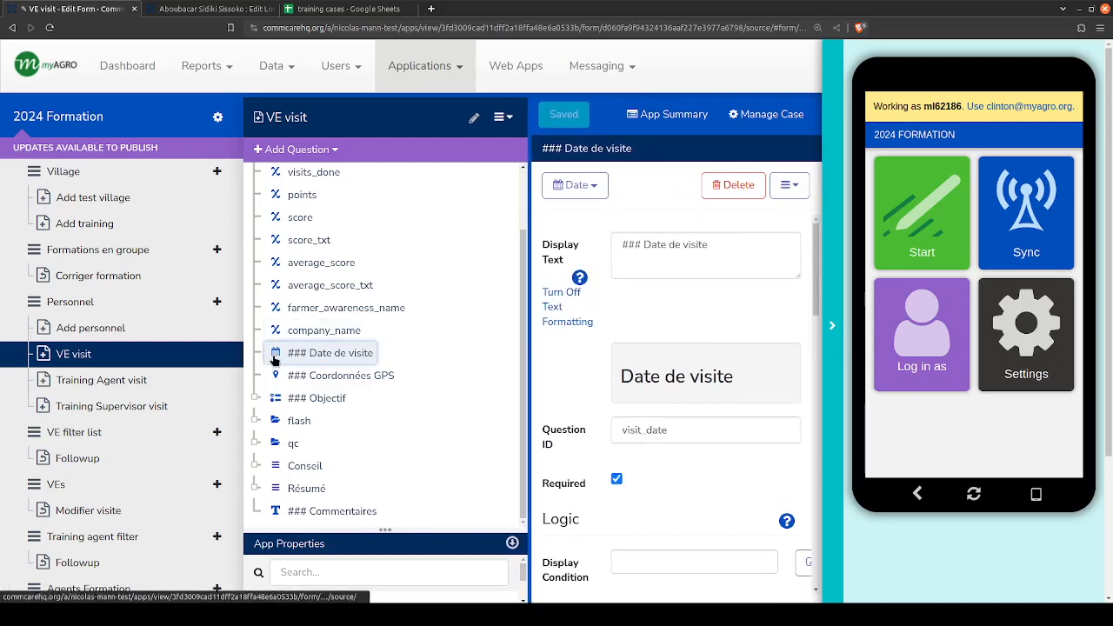
scroll(597, 377, down, 3)
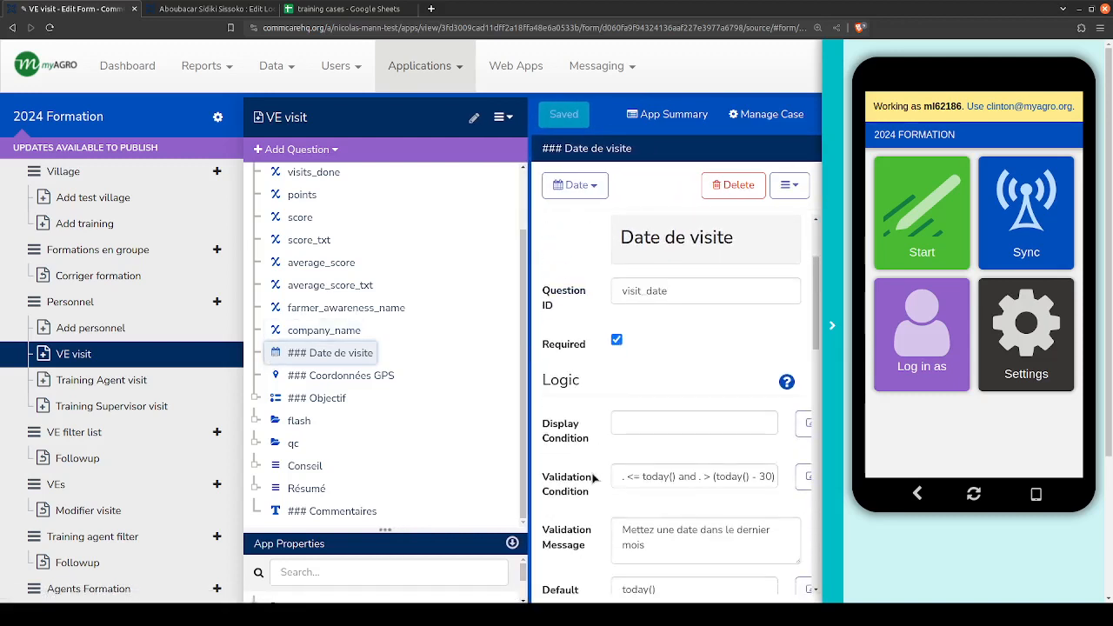
scroll(595, 478, down, 2)
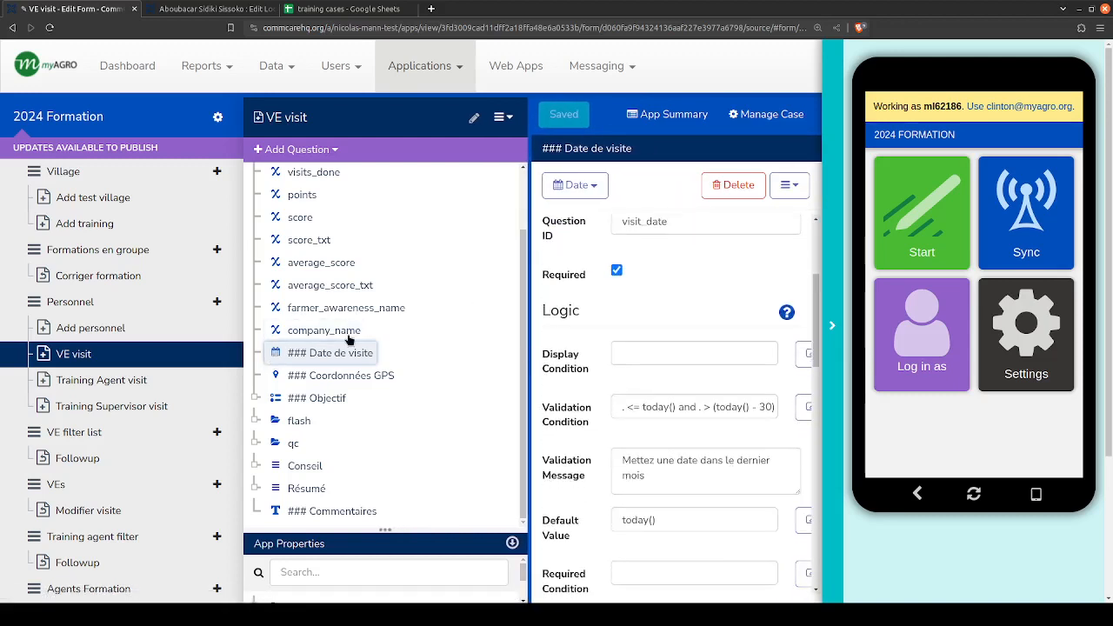
- Check the Coordonnées GPS question's logic settings, then return to Date de visite and review its required setting and validation condition
click(292, 376)
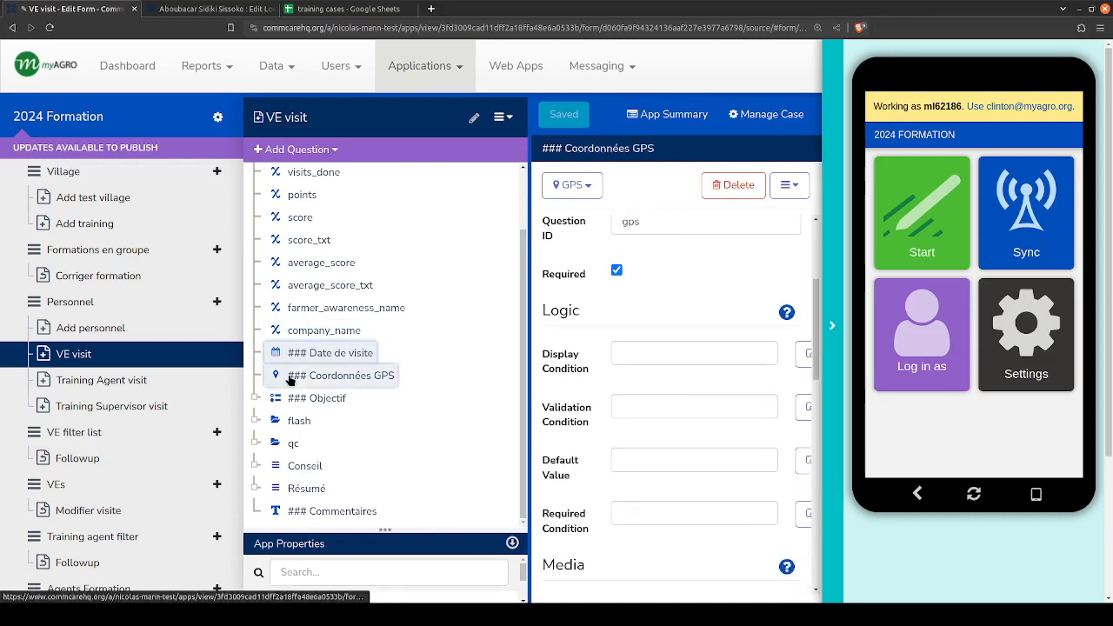
click(296, 354)
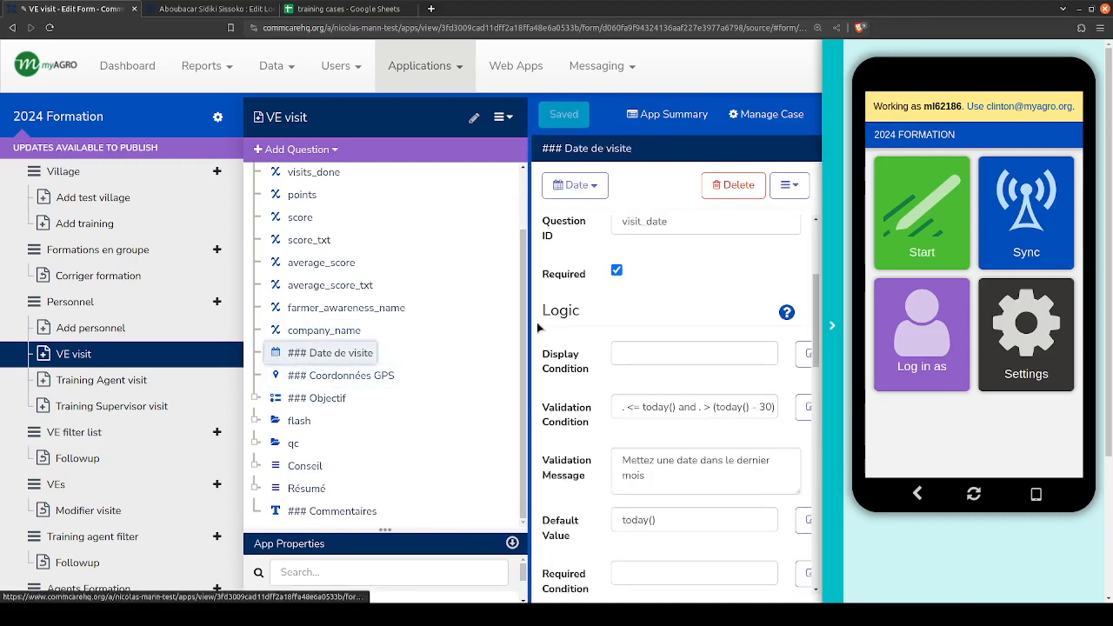
scroll(540, 306, up, 2)
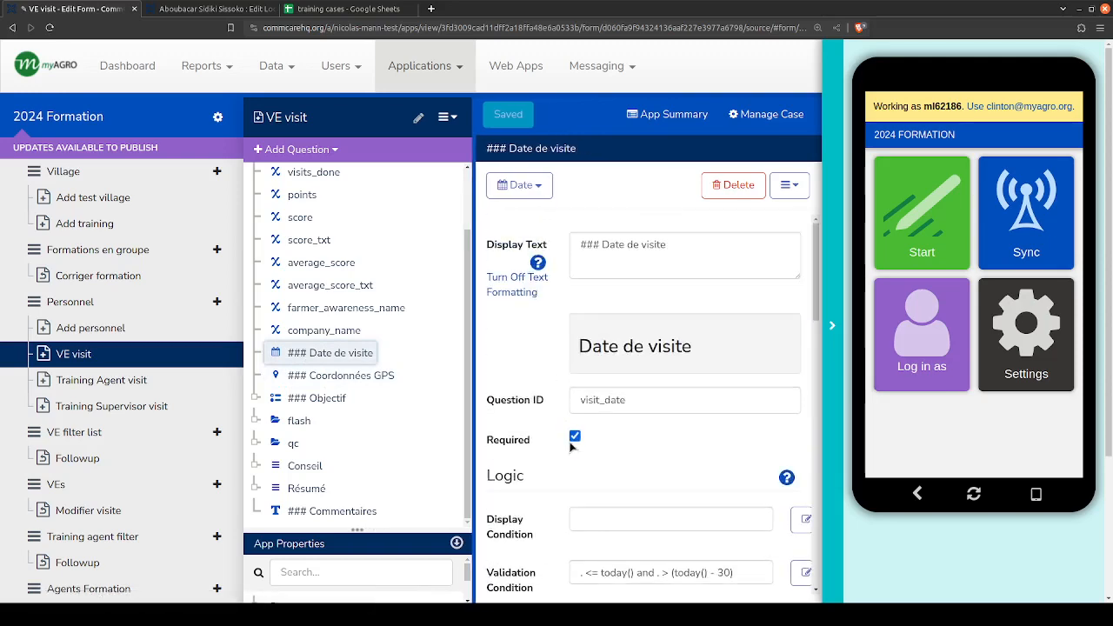
scroll(612, 395, down, 3)
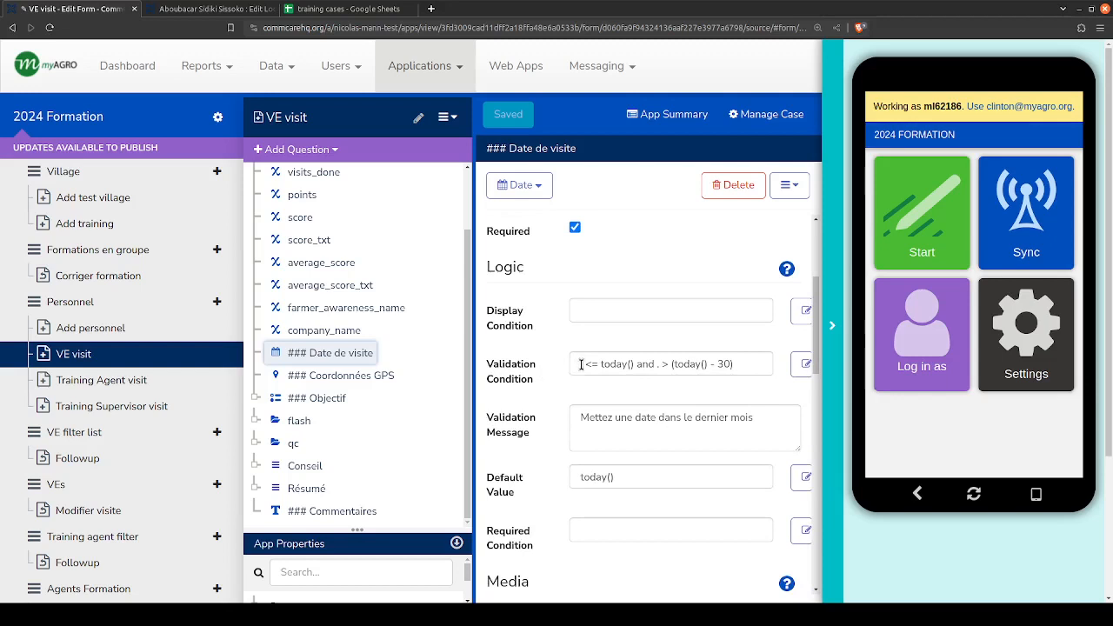
- Examine the Date de visite question's validation condition, including its 30-day limit, and its validation message
mouse_move(584, 366)
mouse_down()
mouse_move(633, 366)
mouse_move(582, 366)
mouse_up()
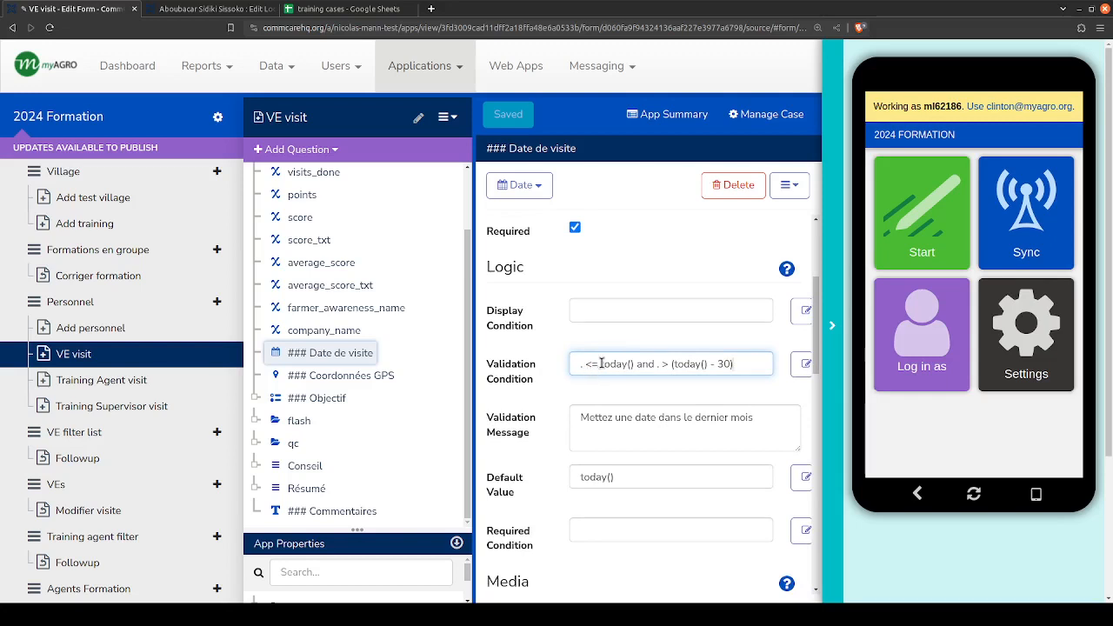
drag(602, 363, 632, 365)
click(635, 364)
drag(683, 364, 730, 368)
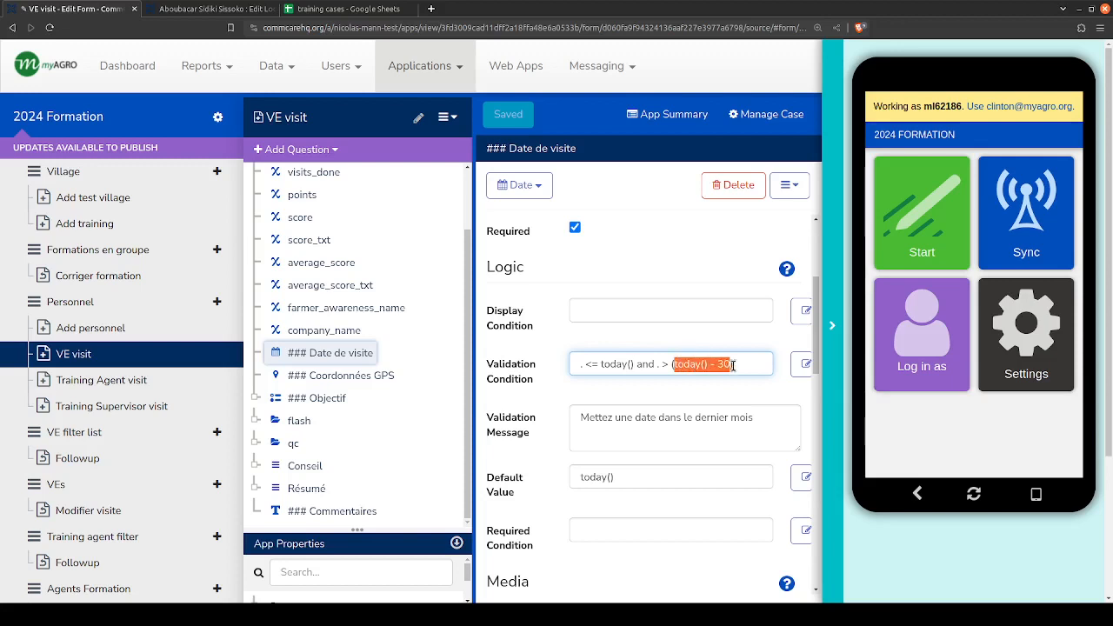
click(733, 365)
drag(756, 419, 575, 421)
click(576, 419)
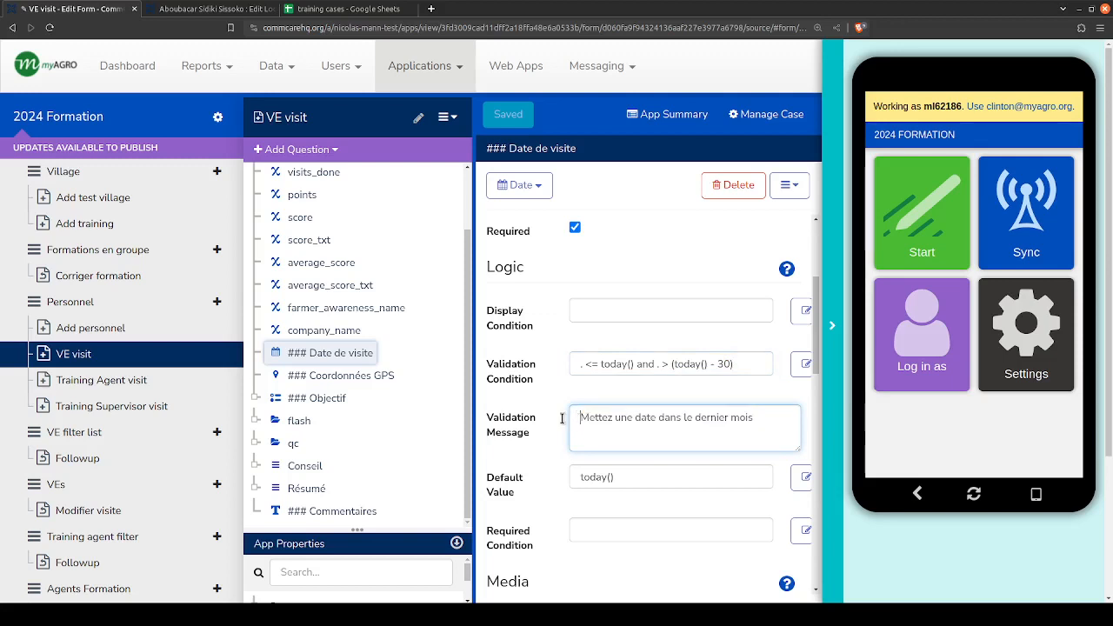
- Review the Coordonnées GPS question's properties, and expand Objectif to look through its choices and settings
click(350, 377)
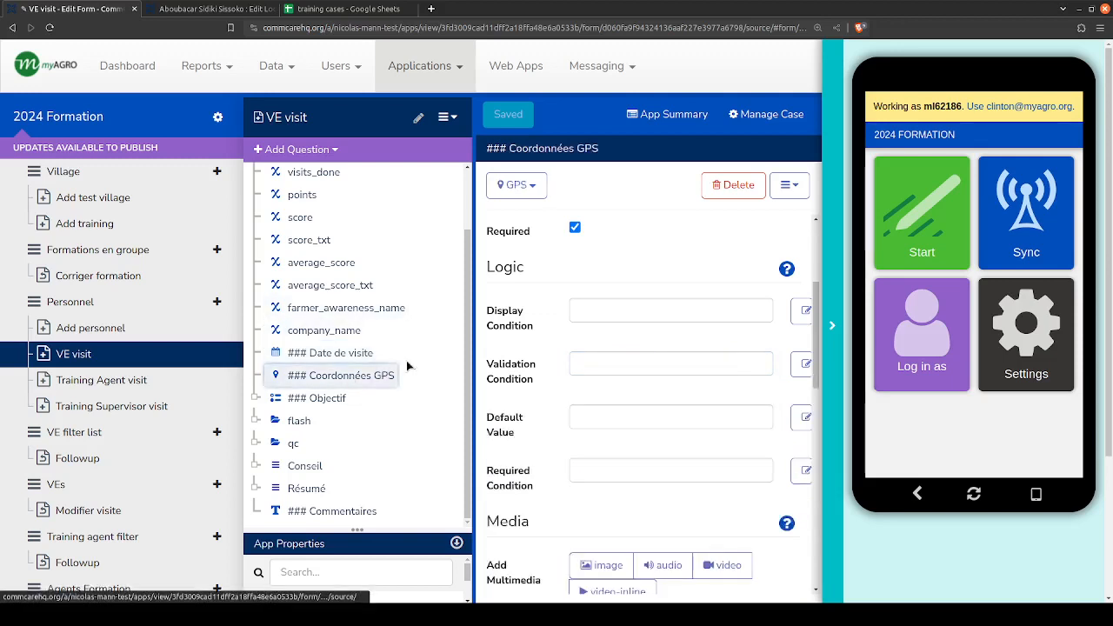
scroll(494, 328, up, 3)
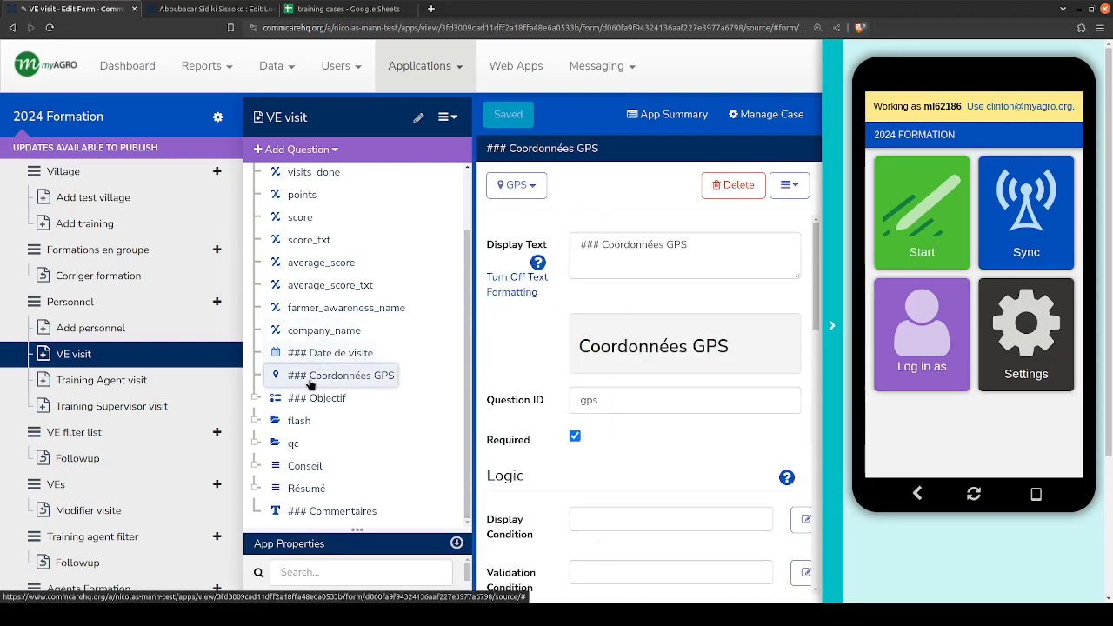
click(256, 398)
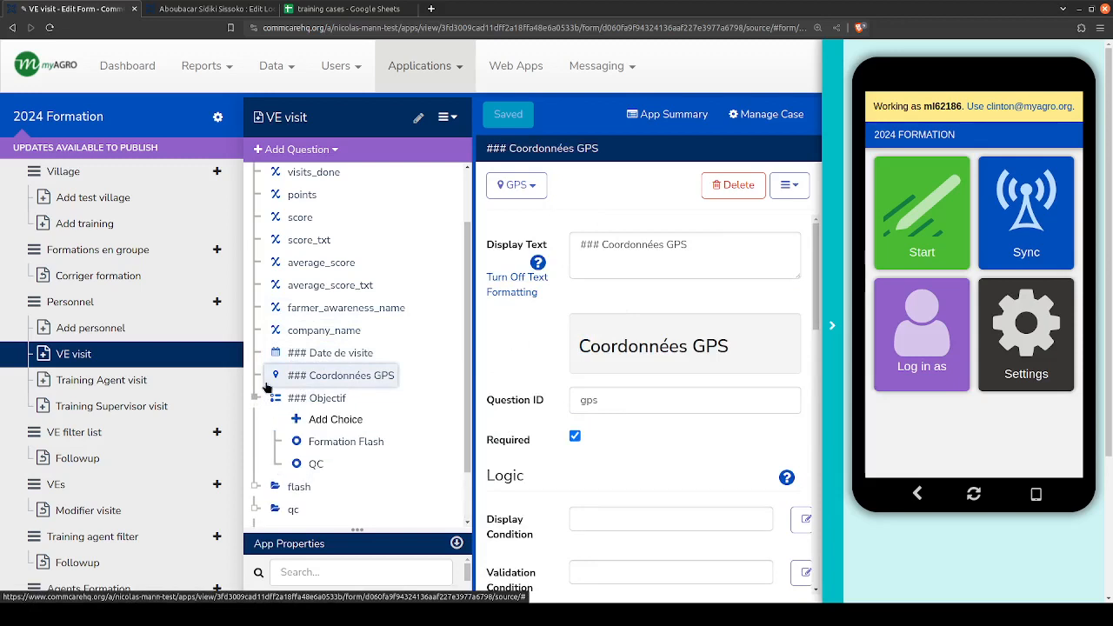
scroll(266, 394, down, 1)
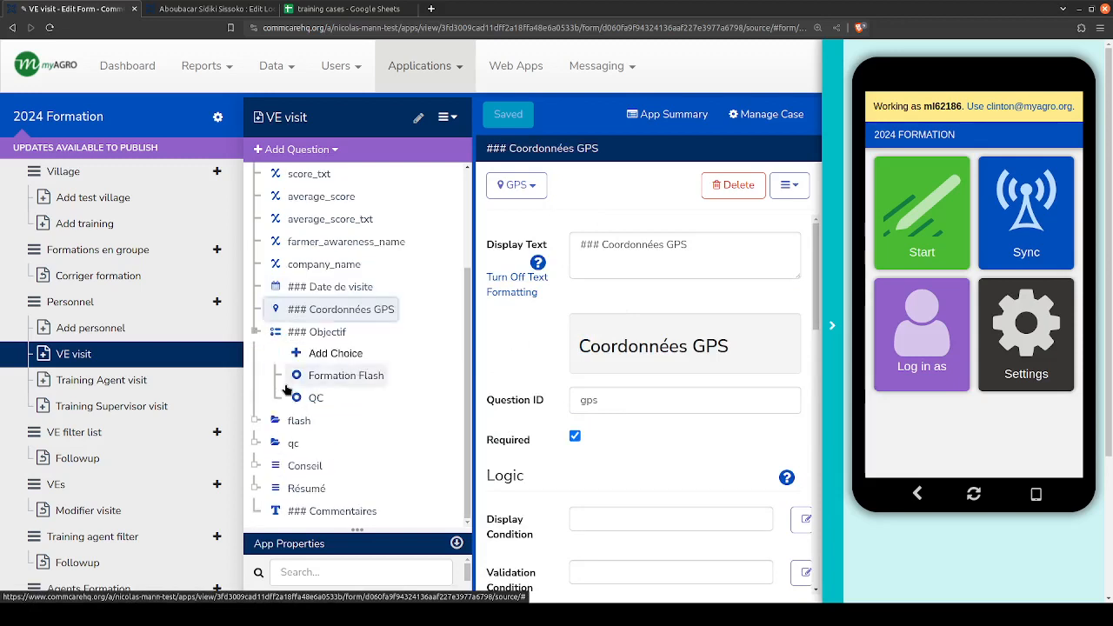
click(290, 335)
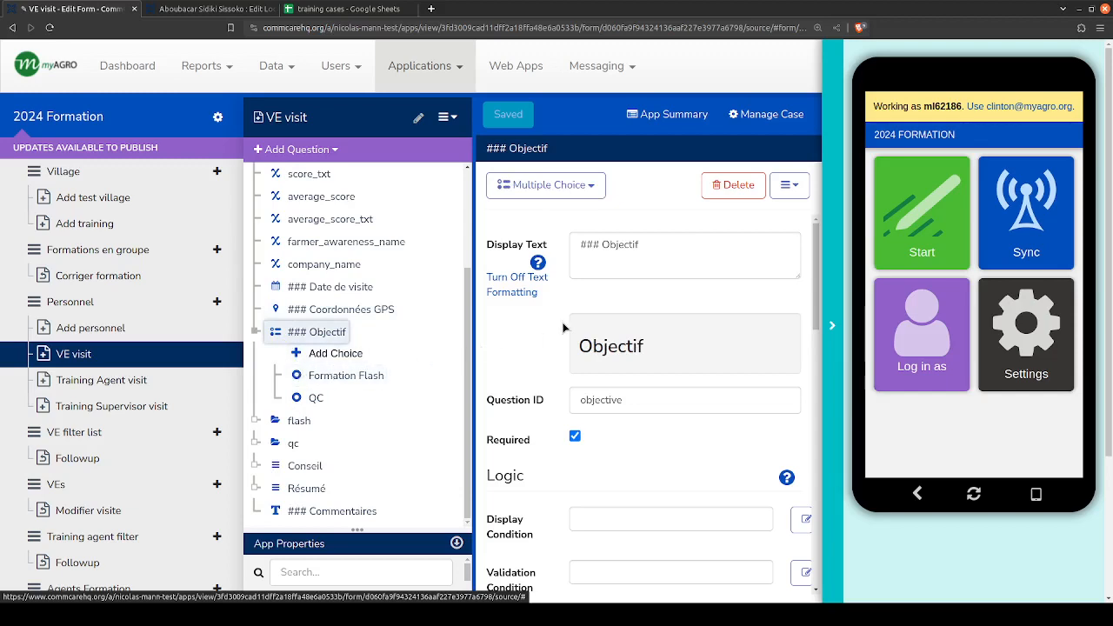
scroll(533, 381, down, 5)
scroll(533, 381, down, 3)
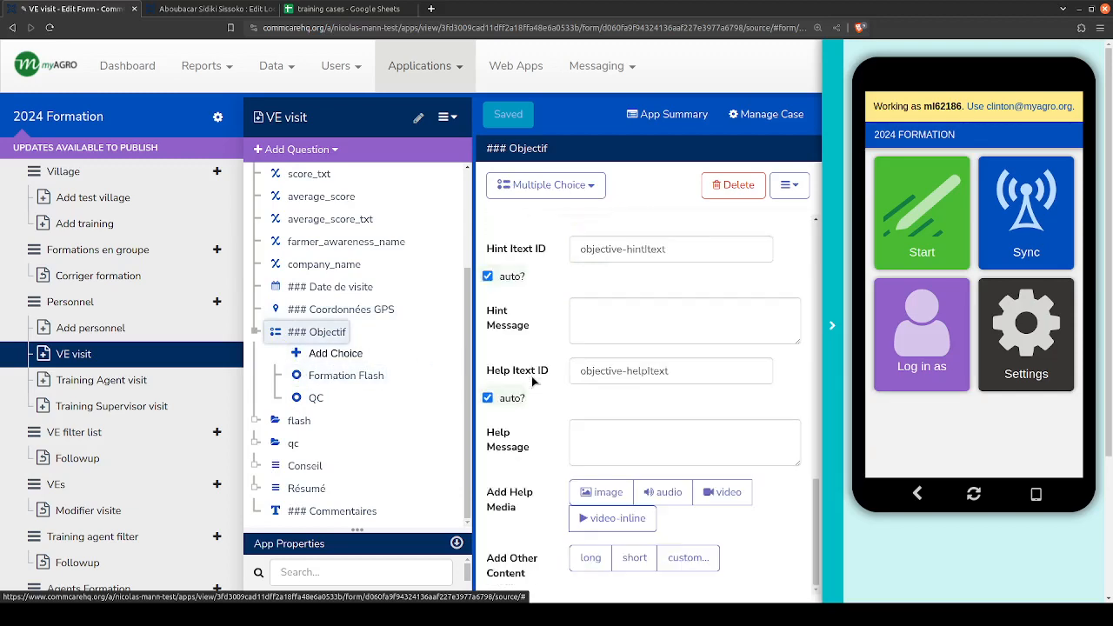
scroll(533, 381, up, 10)
scroll(533, 381, up, 1)
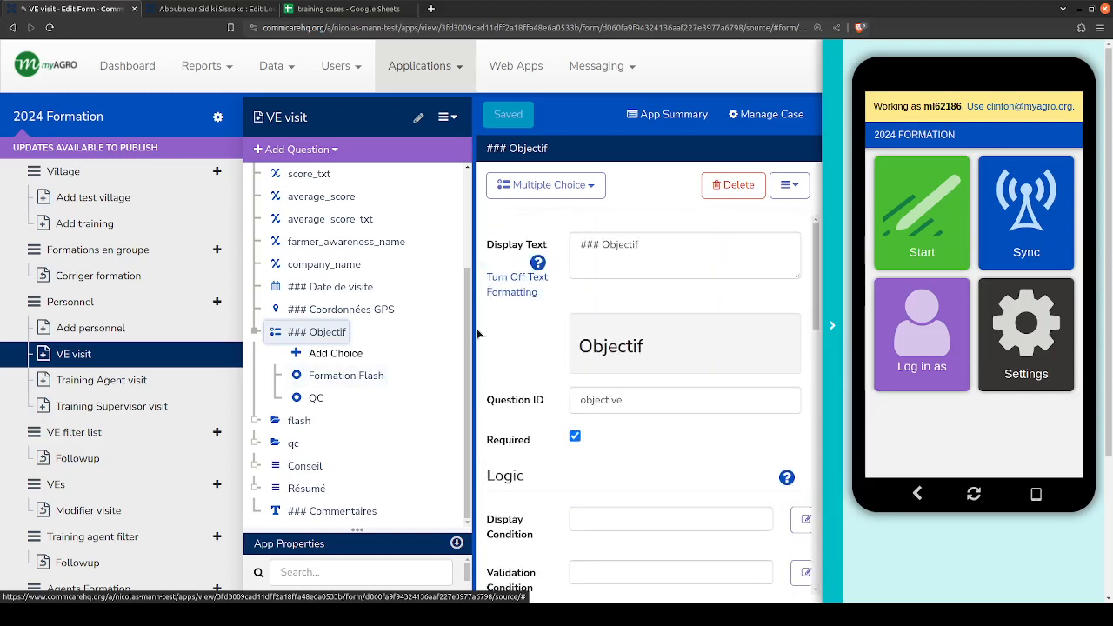
- Compare the choice values of Objectif's Formation Flash and QC options
click(309, 400)
click(318, 380)
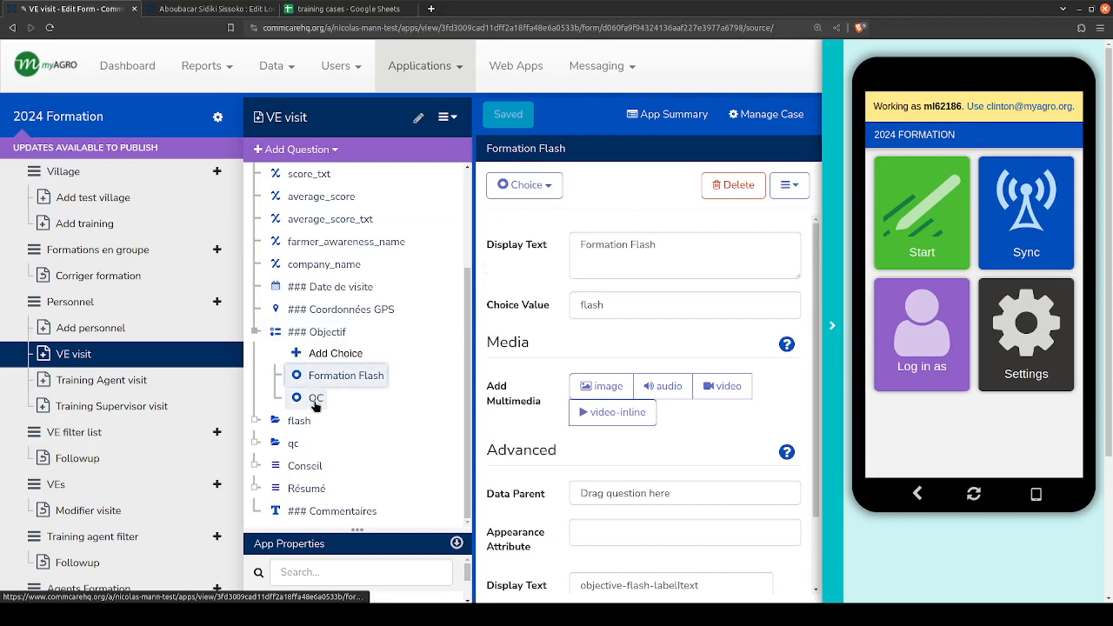
click(316, 393)
click(313, 375)
click(314, 400)
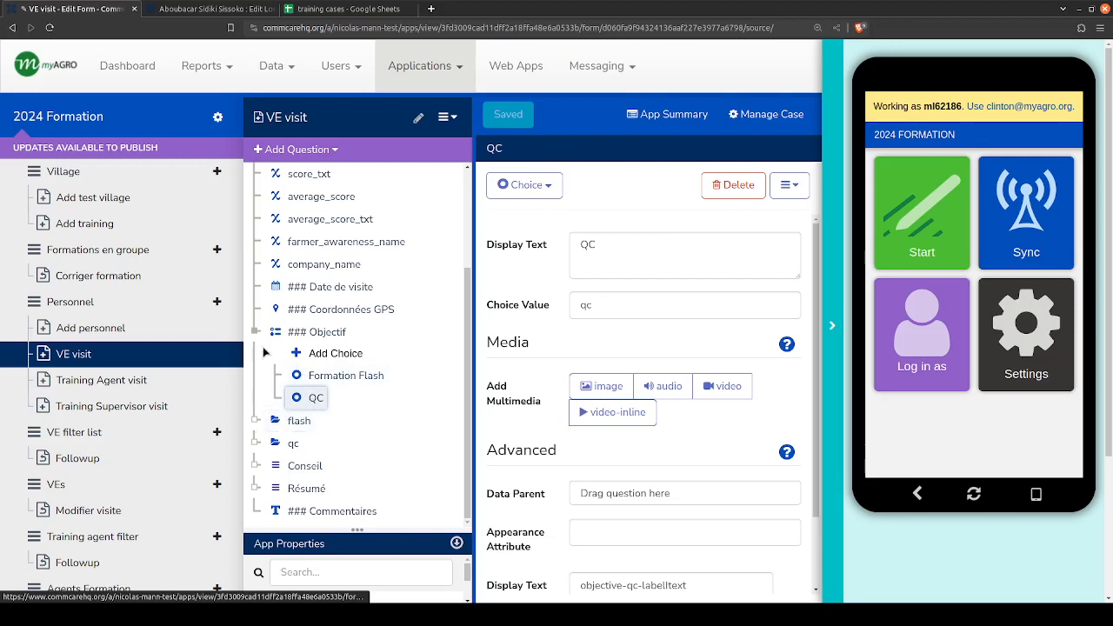
- Check the qc group's display condition and examine the one on the flash group
click(276, 421)
click(283, 442)
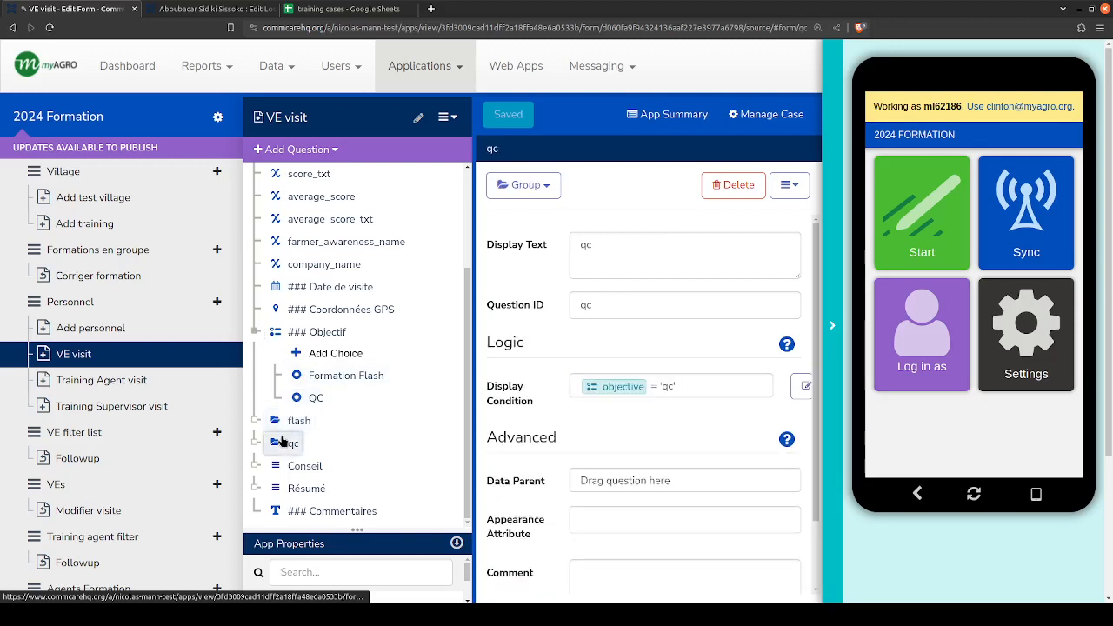
click(282, 424)
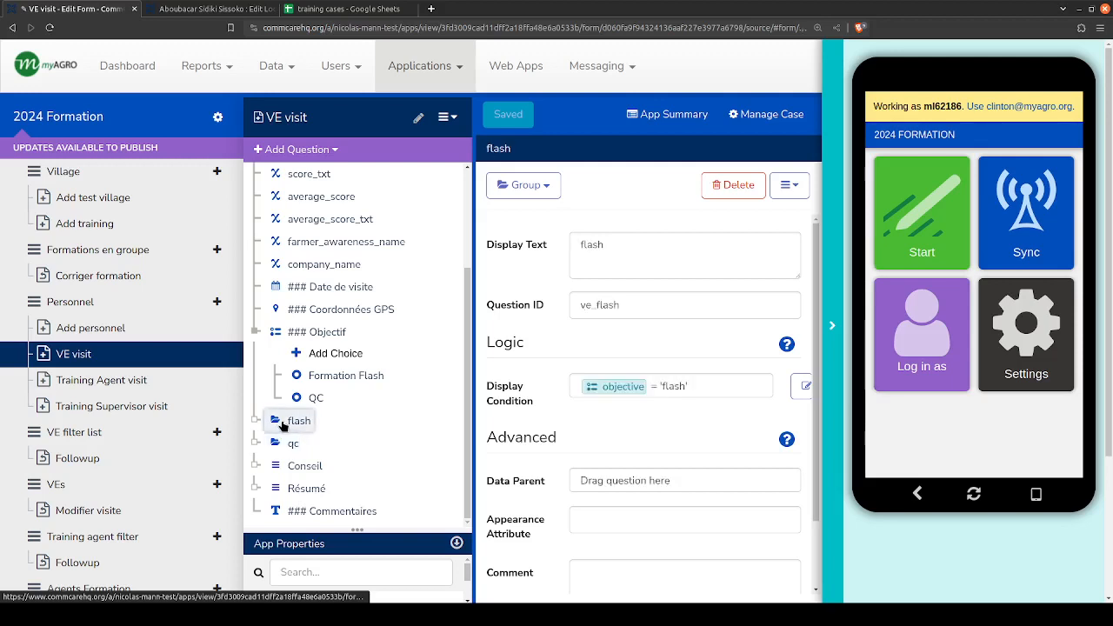
mouse_move(610, 385)
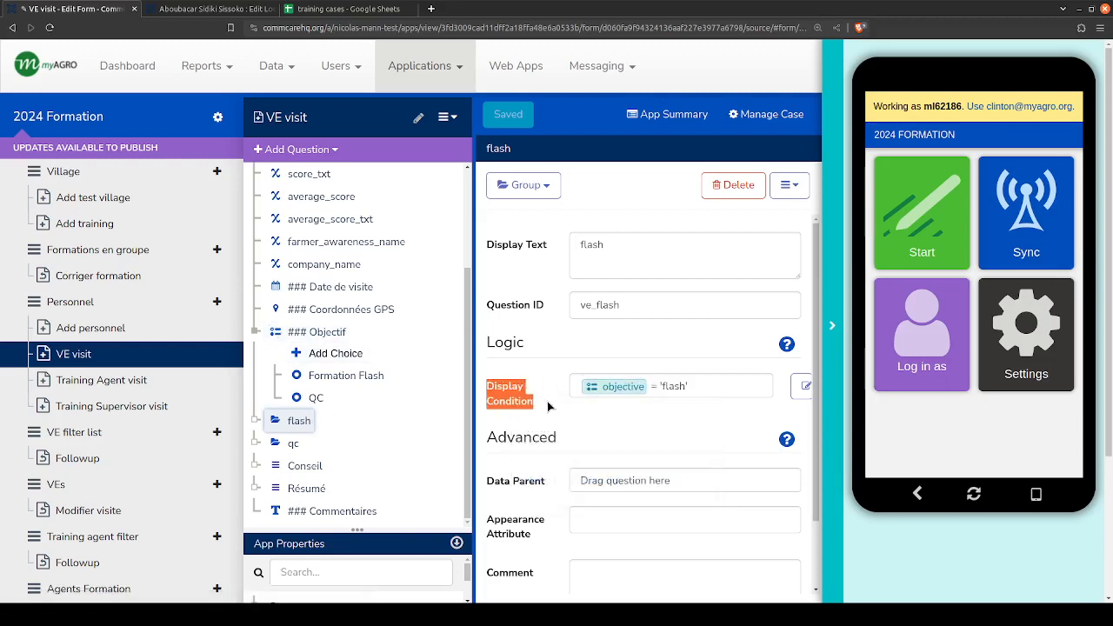
drag(530, 394, 507, 380)
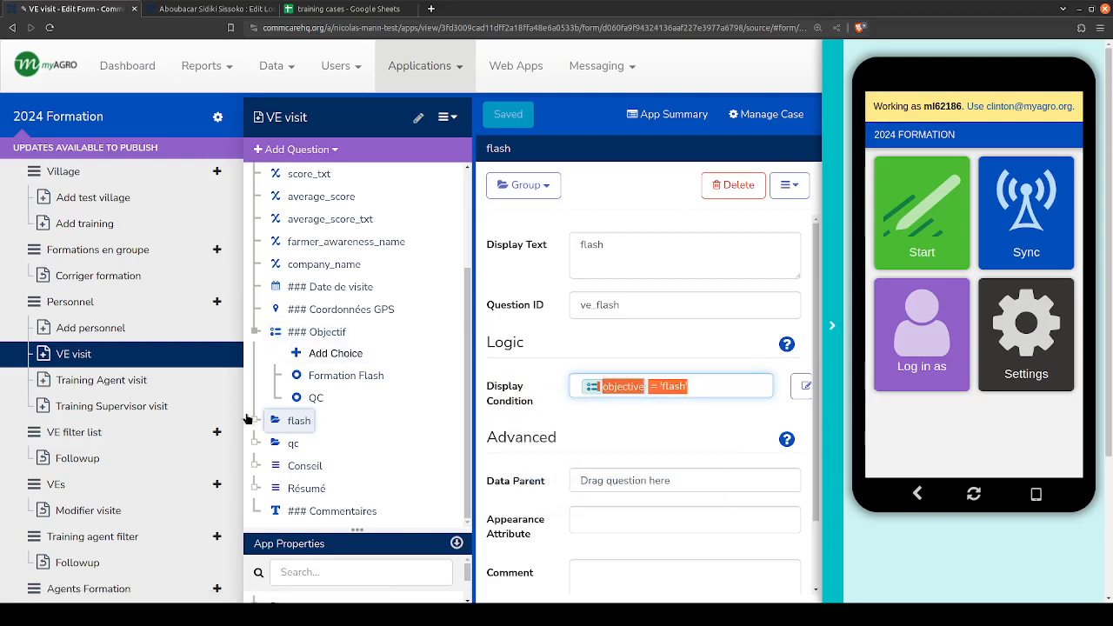
click(688, 408)
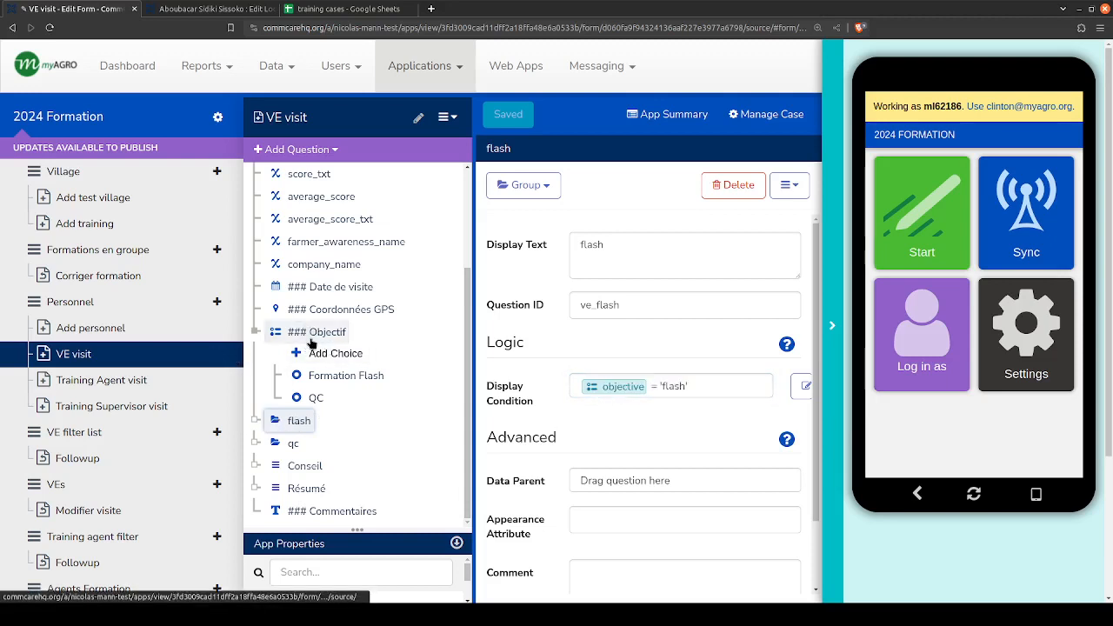
- Clear the flash group's display condition and rebuild it as objective = 'flash' from the Objectif question and its Formation Flash choice
drag(688, 386, 567, 386)
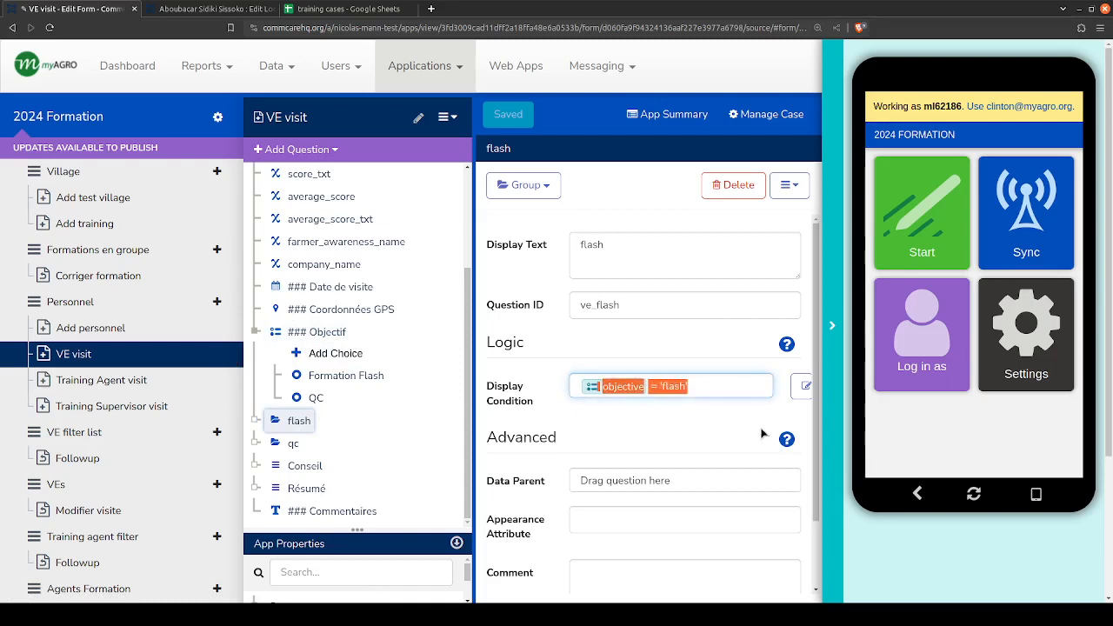
key(BackSpace)
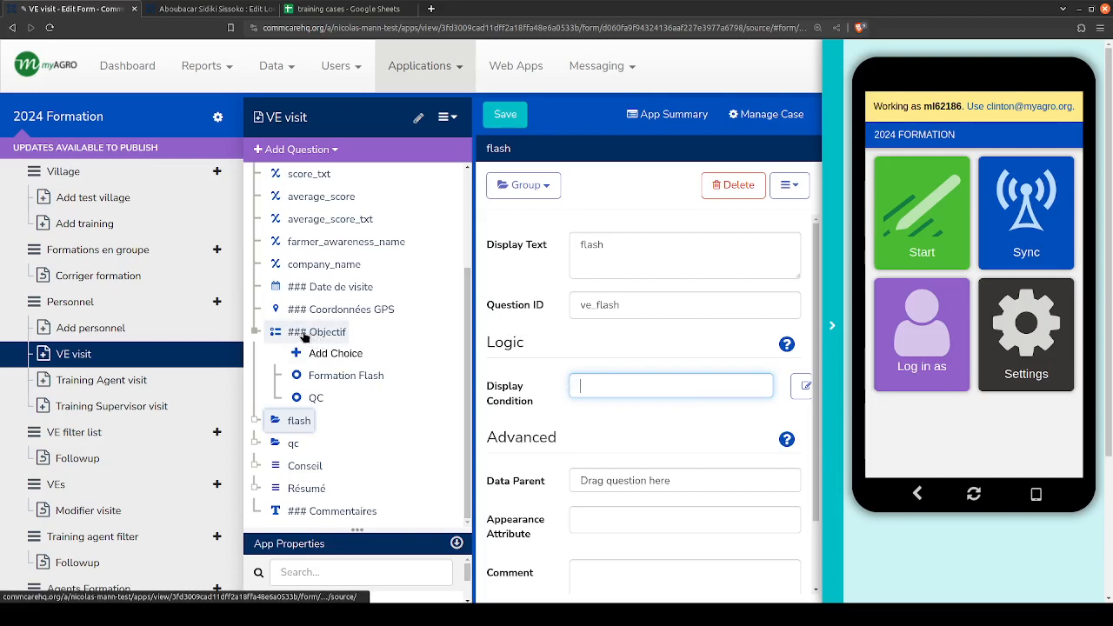
drag(301, 336, 591, 383)
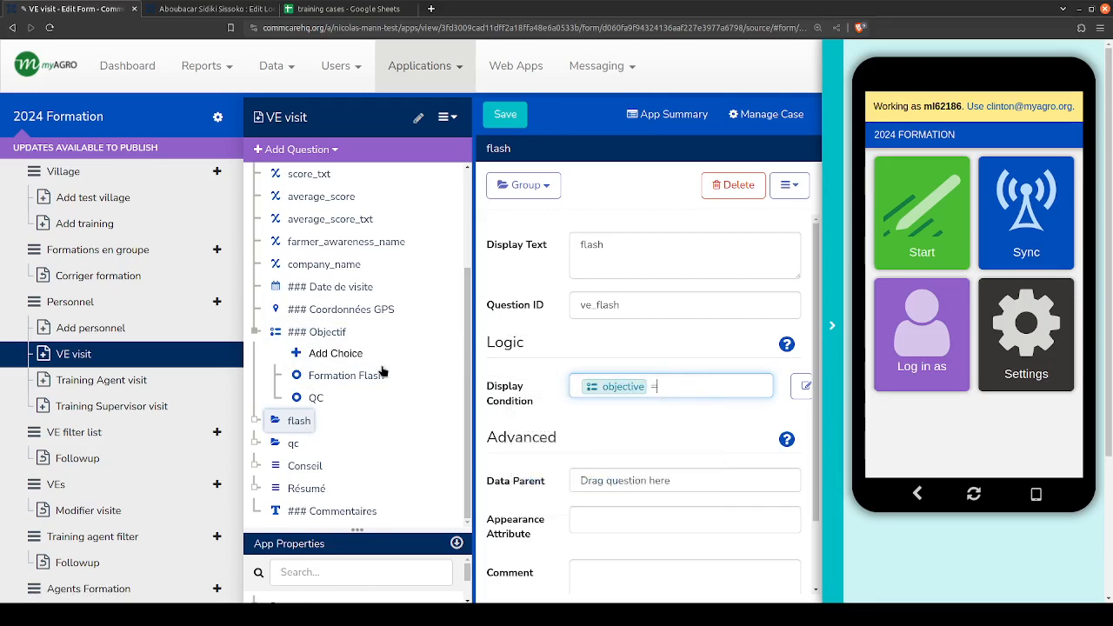
drag(350, 375, 679, 395)
drag(692, 387, 660, 386)
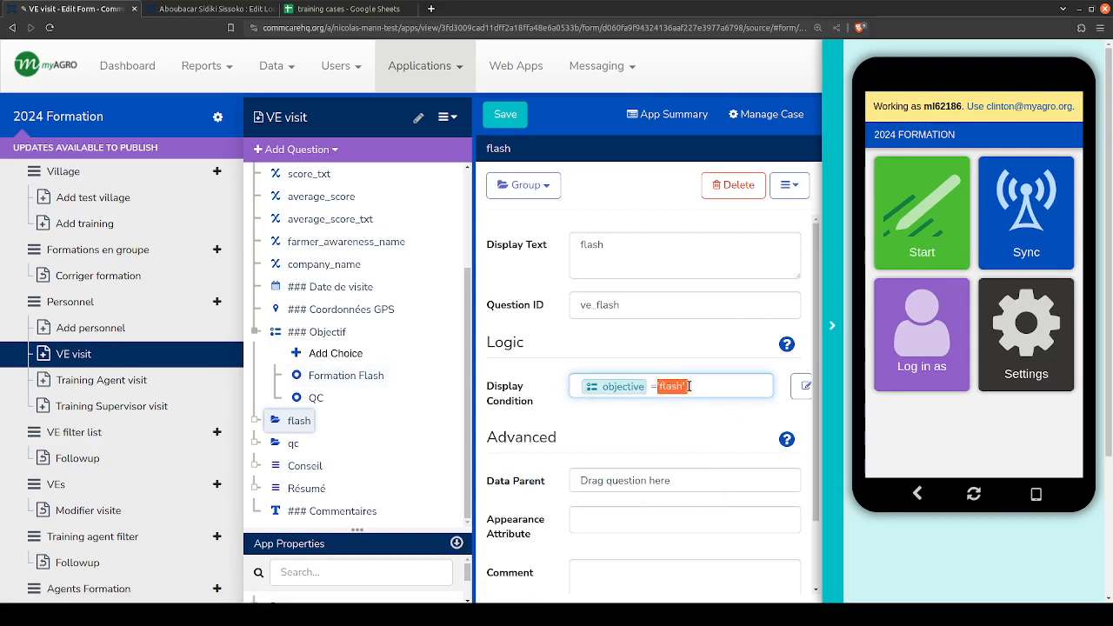
- Compare the QC choice's value with the display conditions of the flash and qc groups
click(304, 398)
click(299, 423)
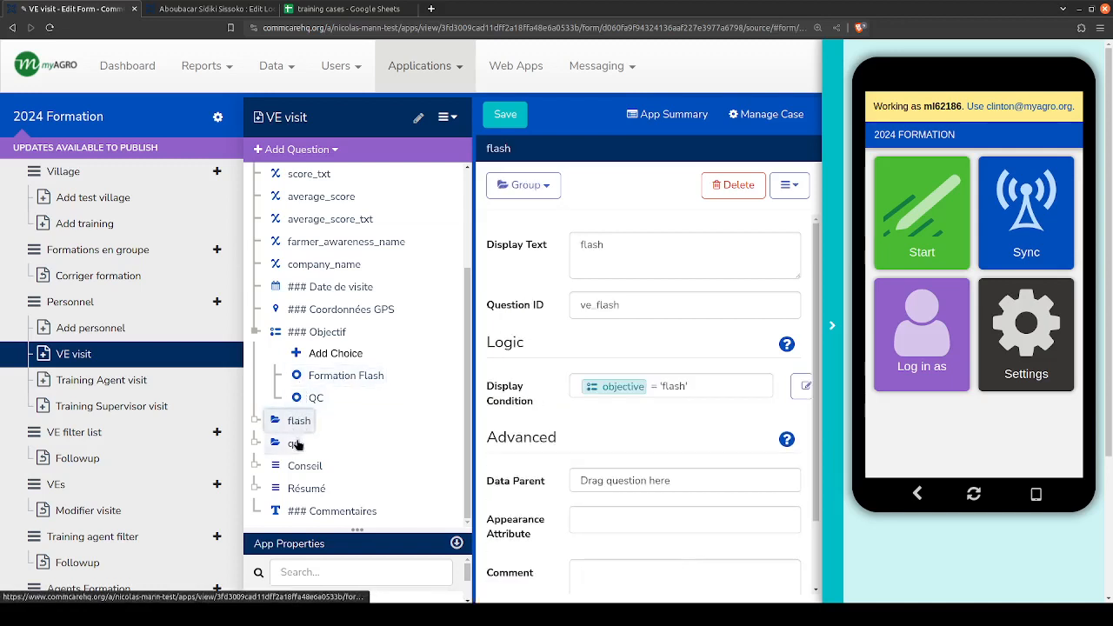
click(296, 444)
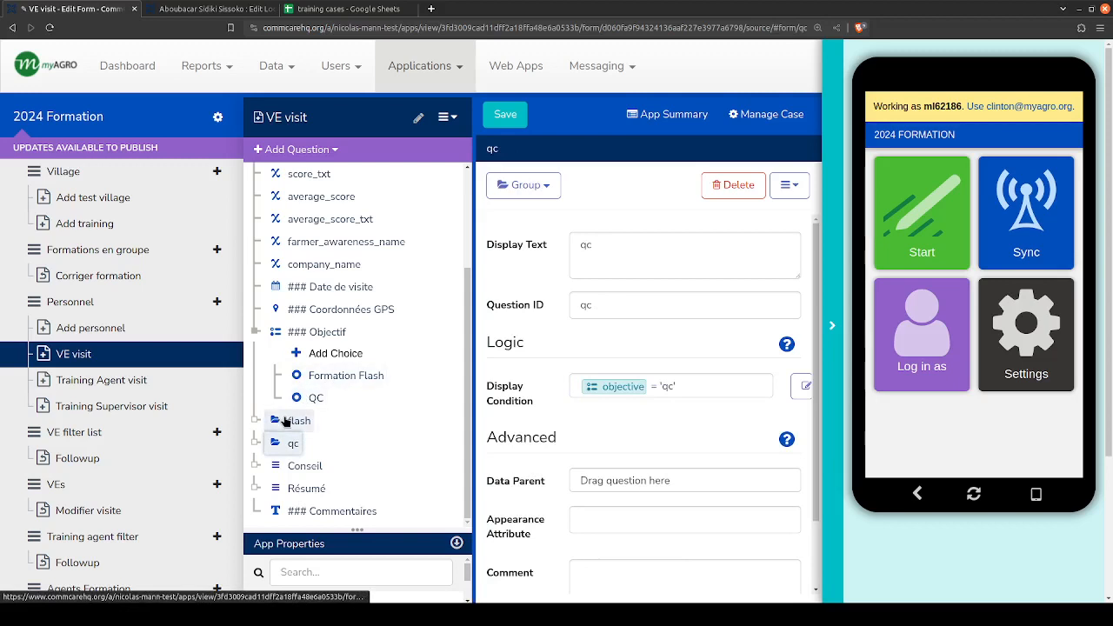
click(286, 421)
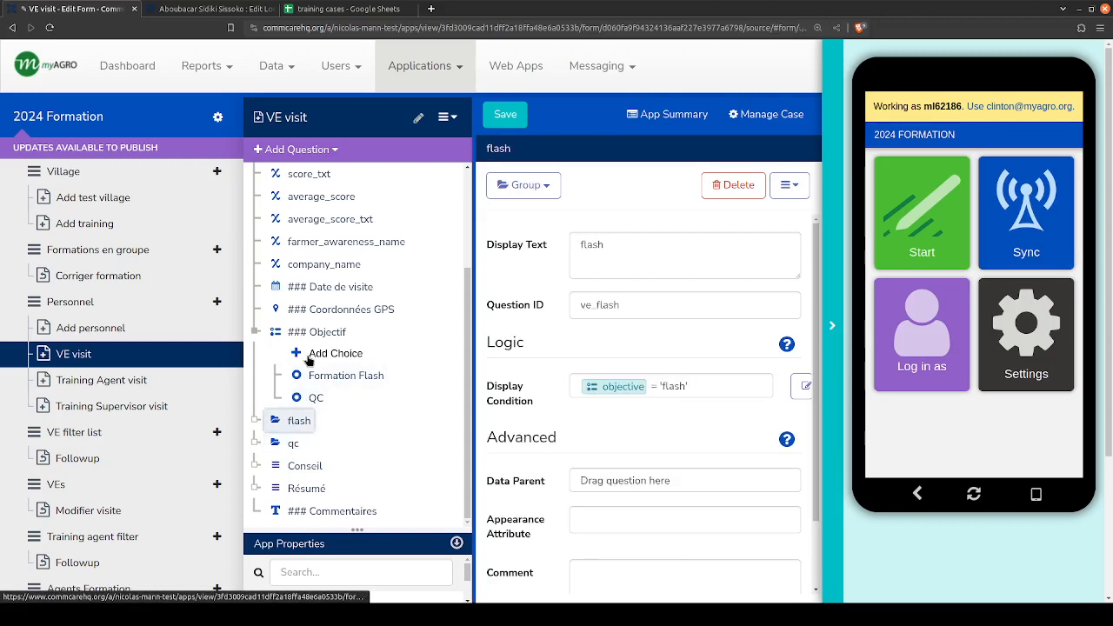
click(309, 404)
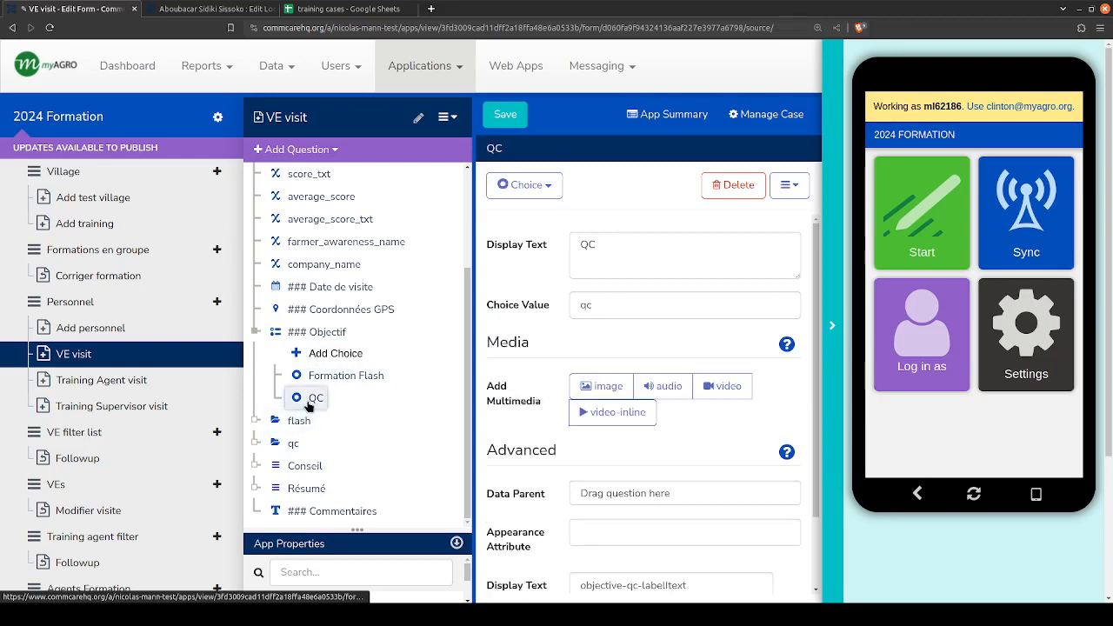
click(294, 445)
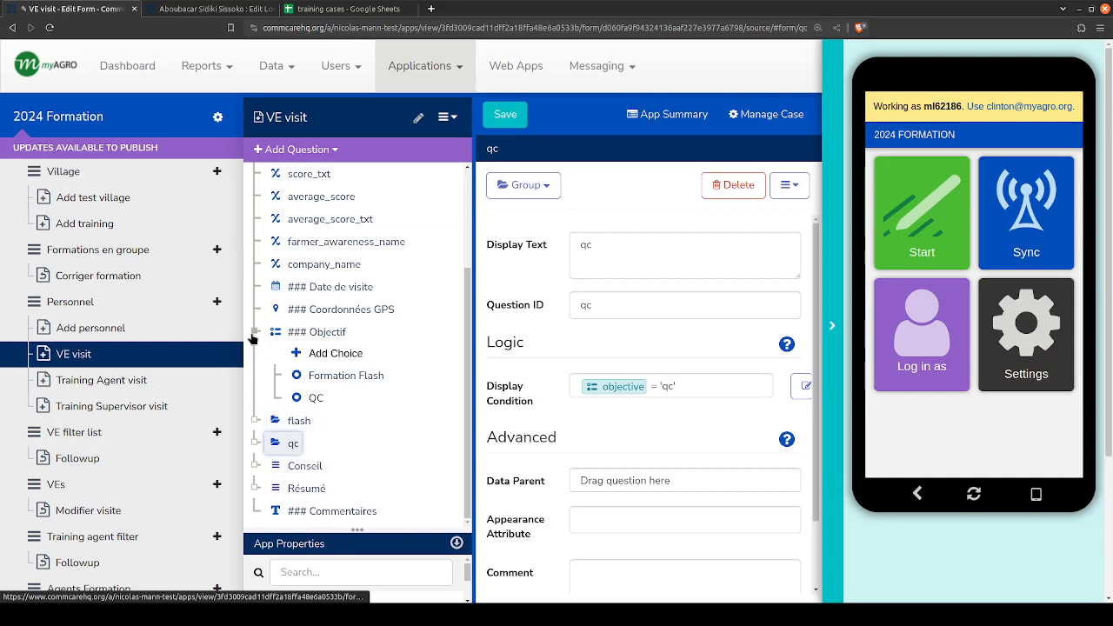
- Collapse Objectif, expand the flash group in a wider question tree, and open its Quelle formation flash ? question
click(252, 332)
click(257, 420)
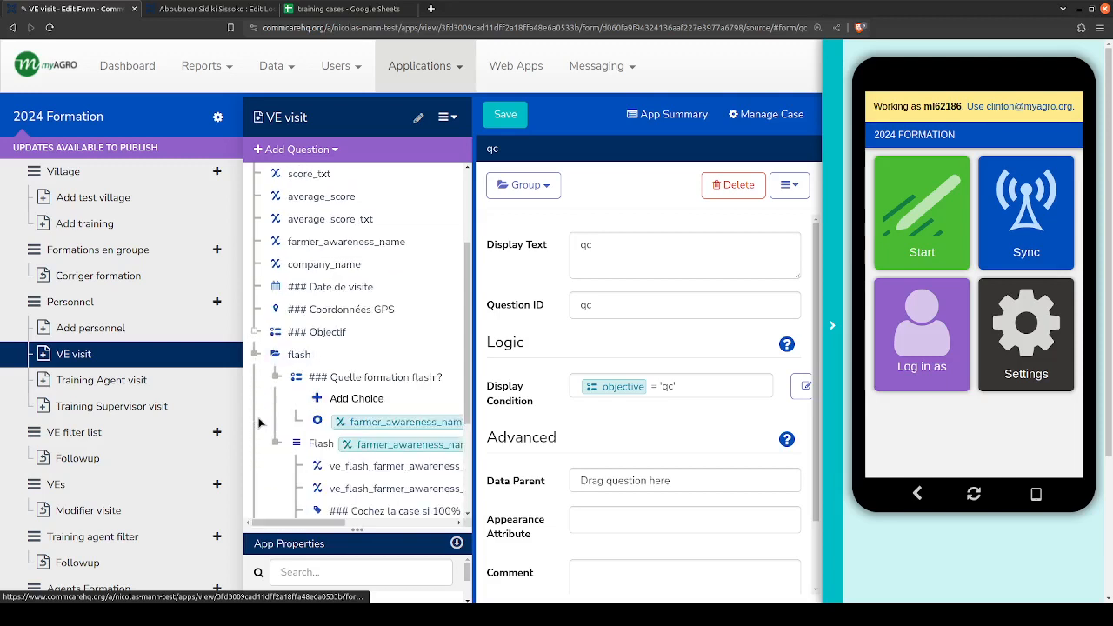
scroll(258, 423, down, 3)
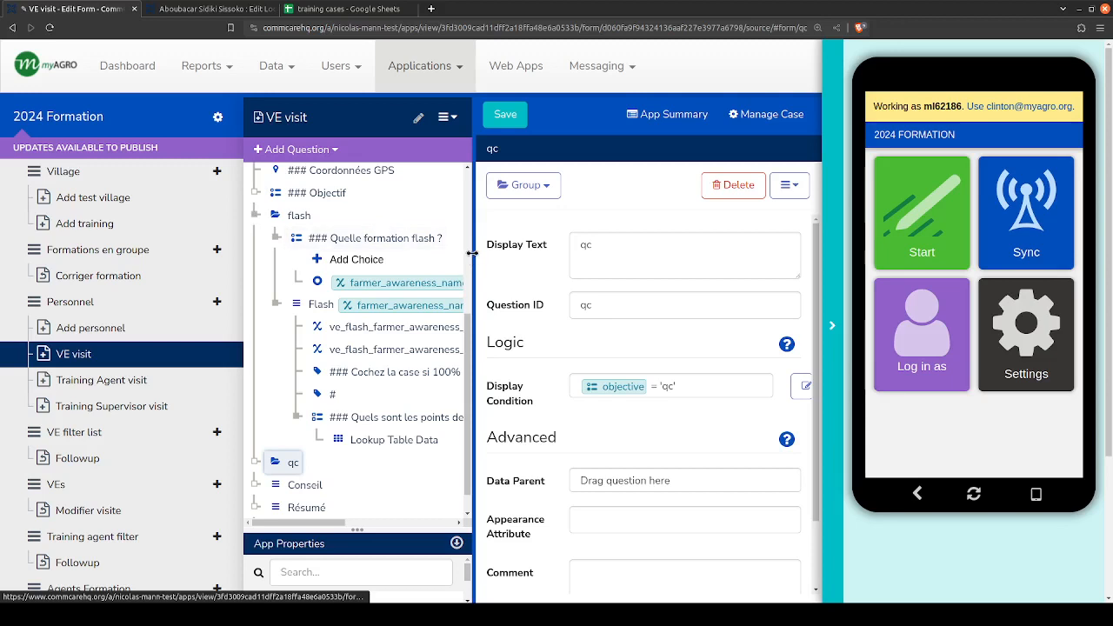
drag(472, 254, 553, 249)
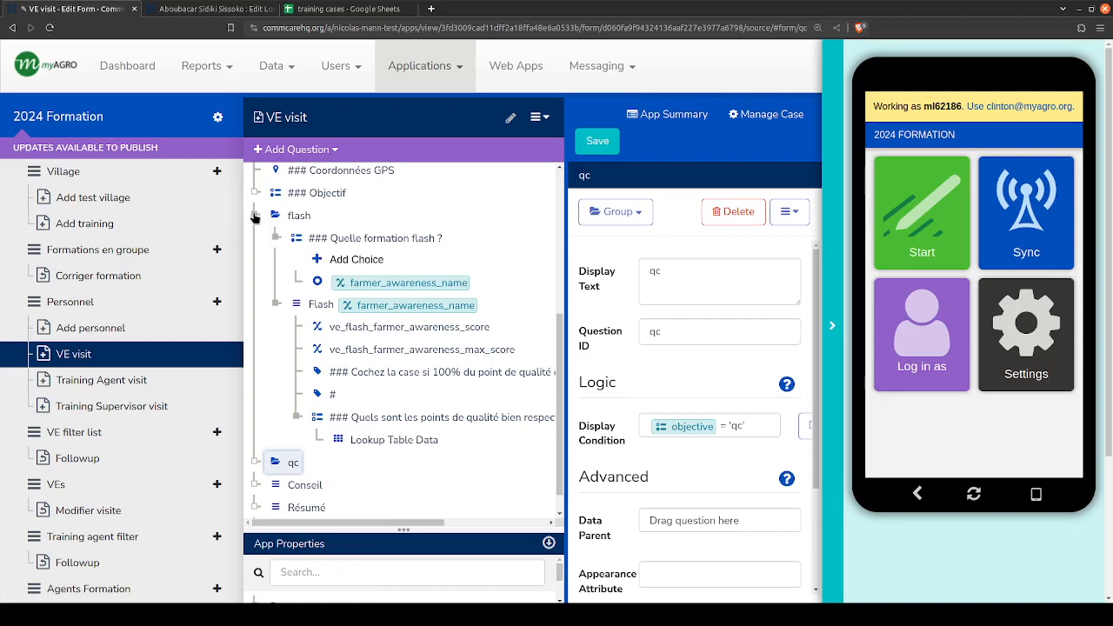
click(354, 243)
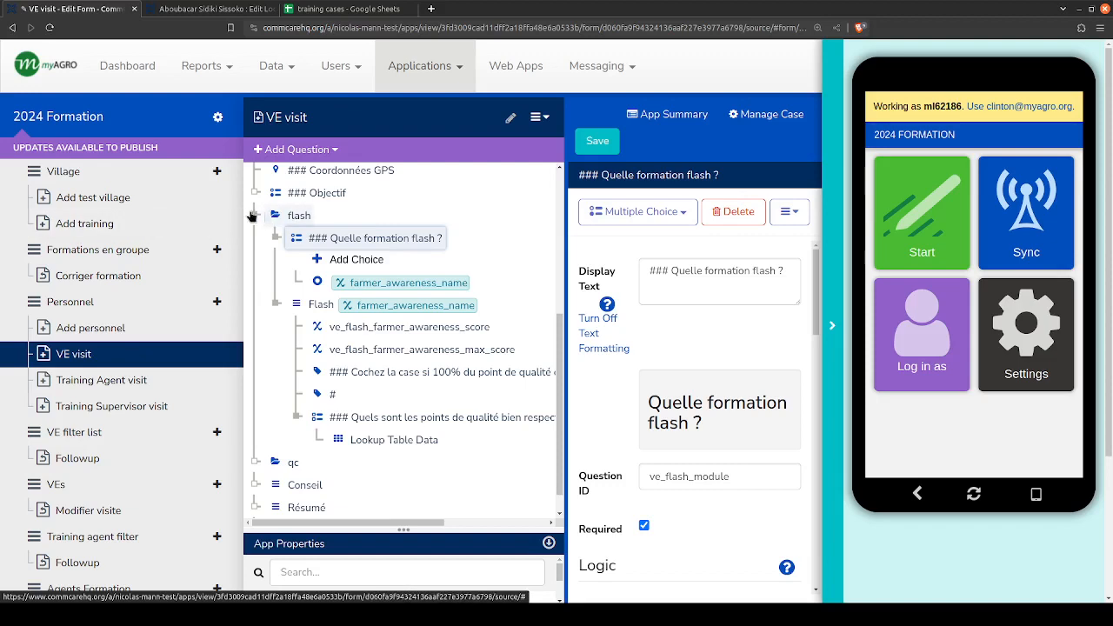
- Look through the qc group's activity questions, and inspect the farmer_awareness_name choice of Quelle formation flash ? in the flash group
click(254, 216)
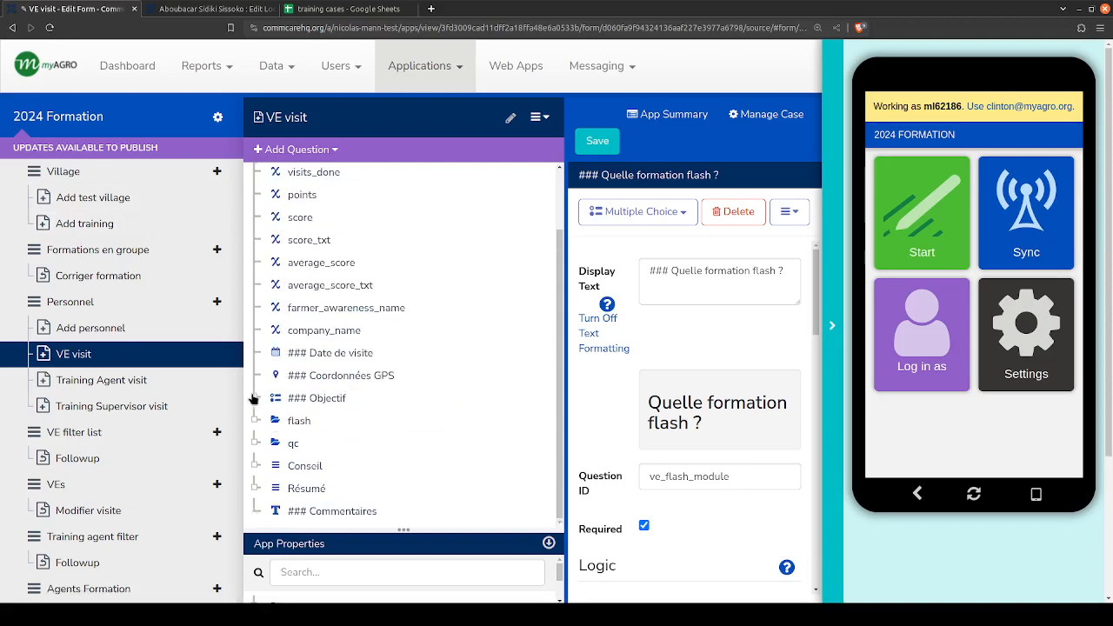
click(254, 440)
scroll(310, 253, down, 3)
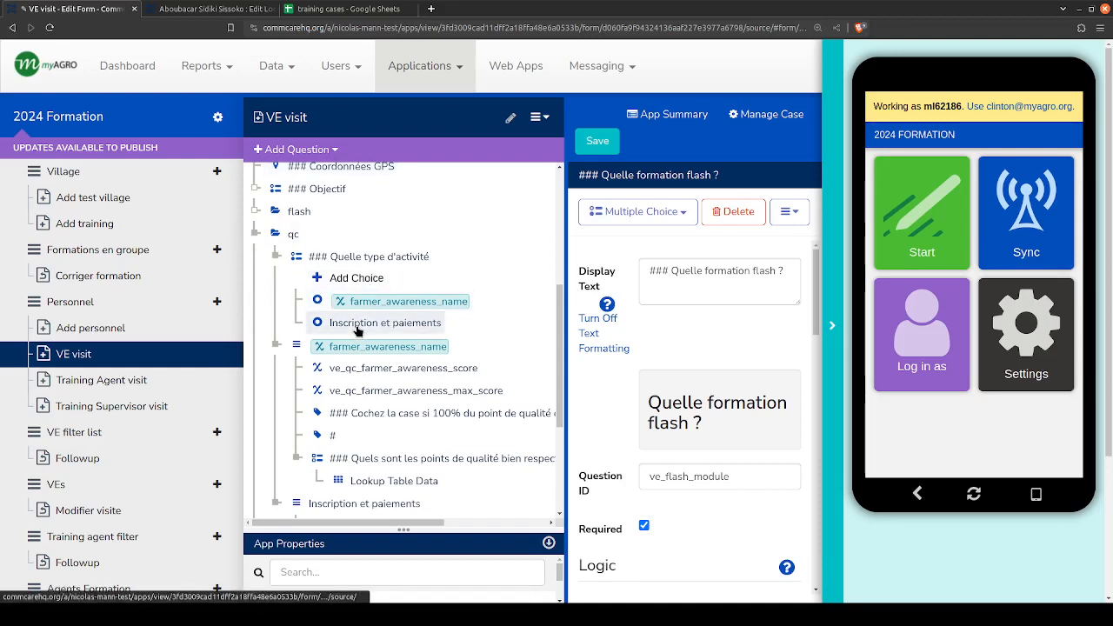
scroll(265, 291, up, 1)
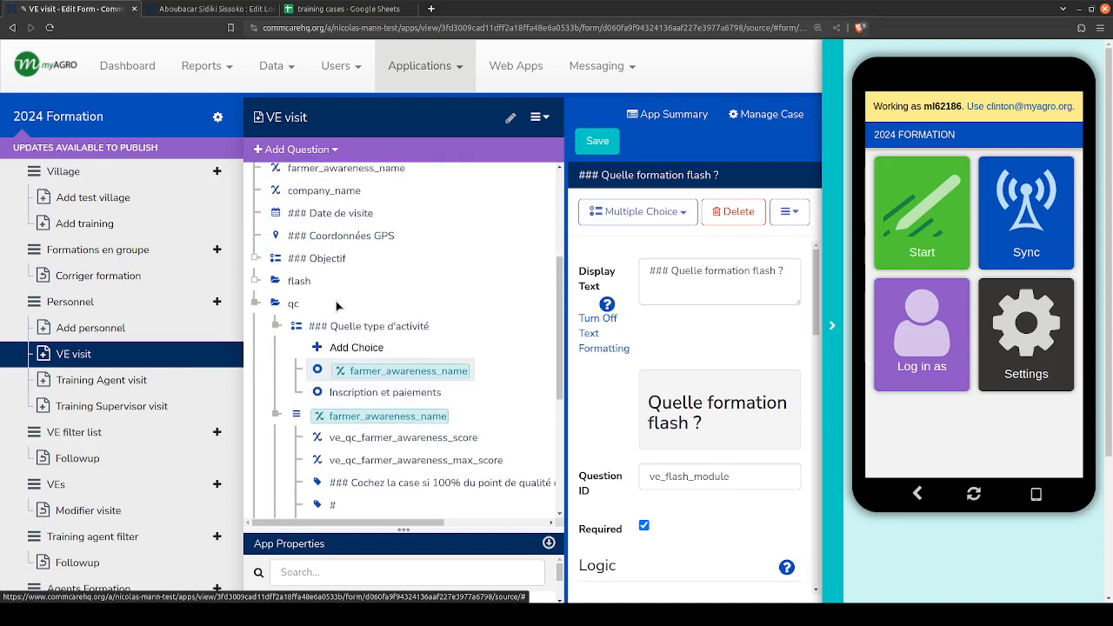
click(255, 281)
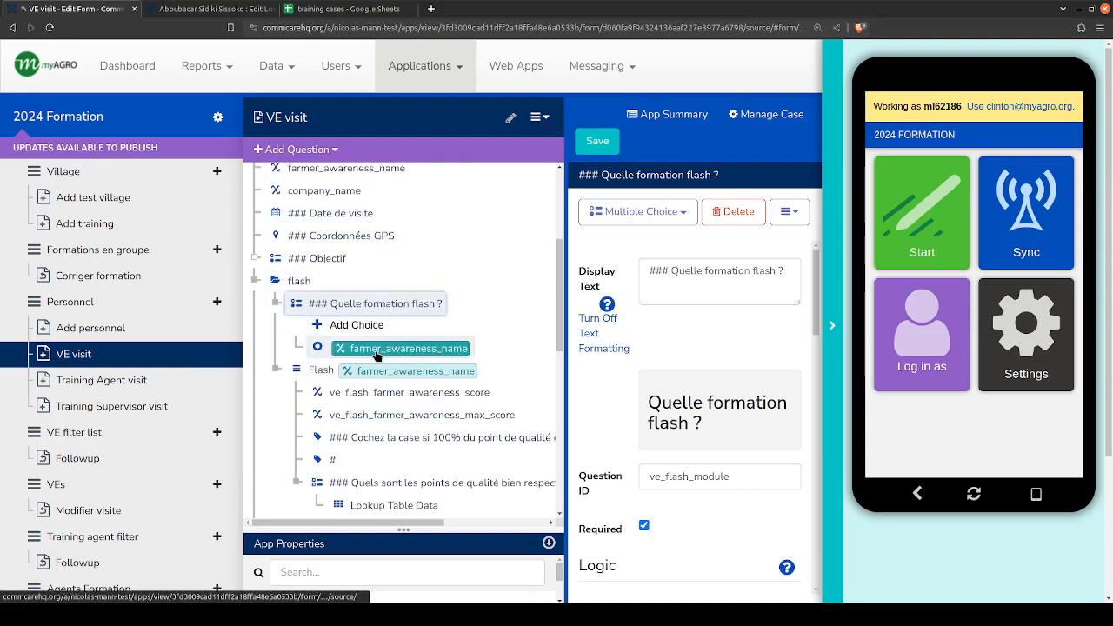
click(376, 351)
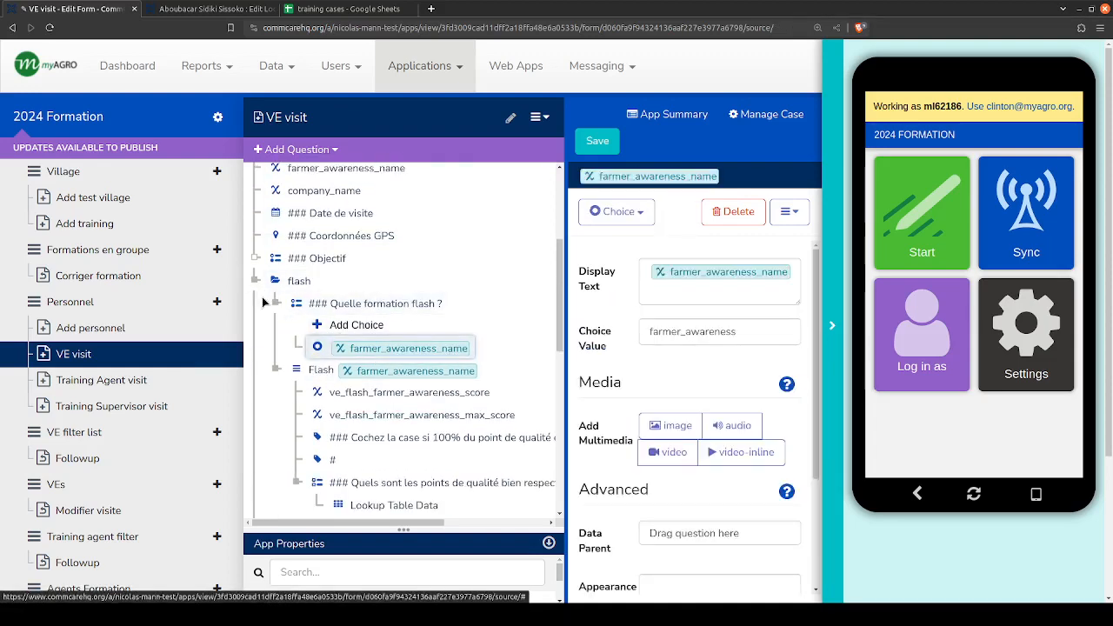
- Collapse the flash and qc groups in the question tree and expand flash again to review its questions
scroll(277, 369, down, 2)
scroll(277, 365, up, 2)
click(256, 279)
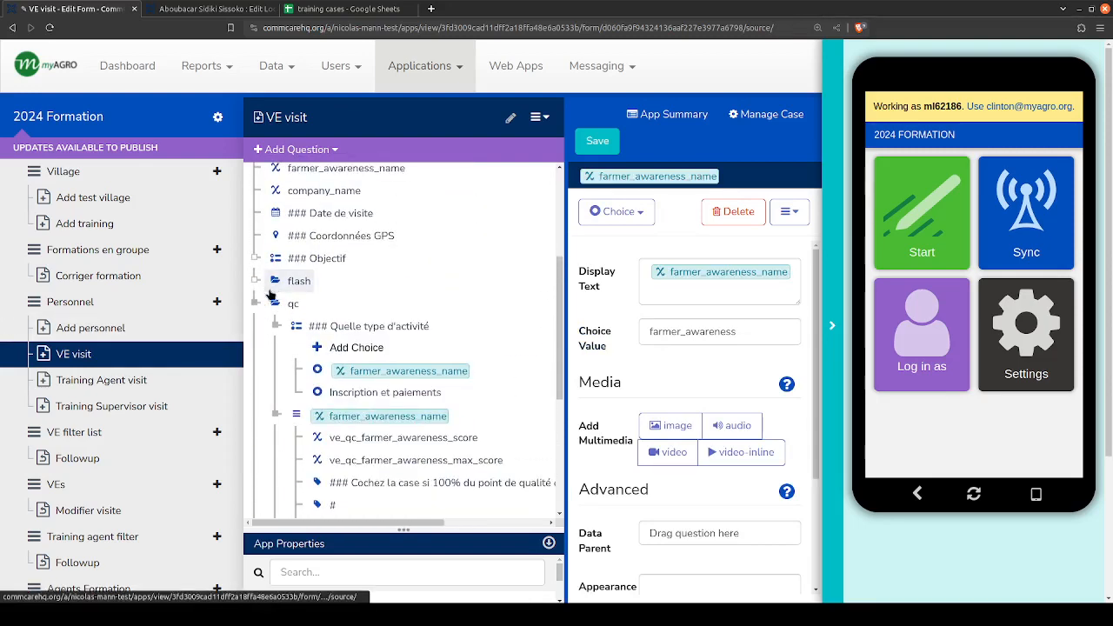
click(256, 303)
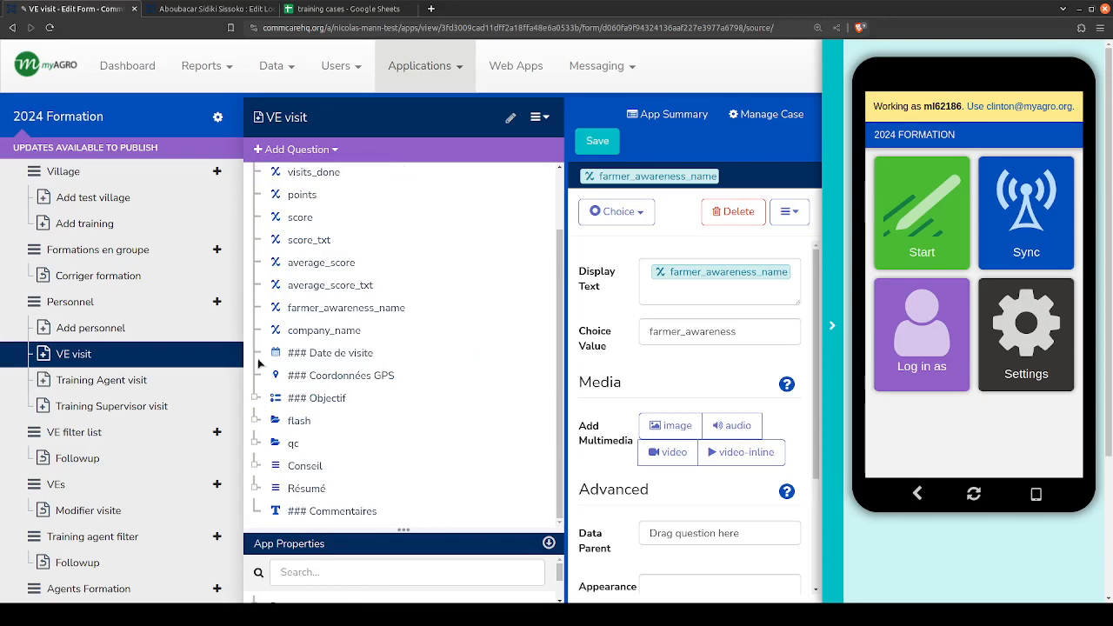
click(253, 421)
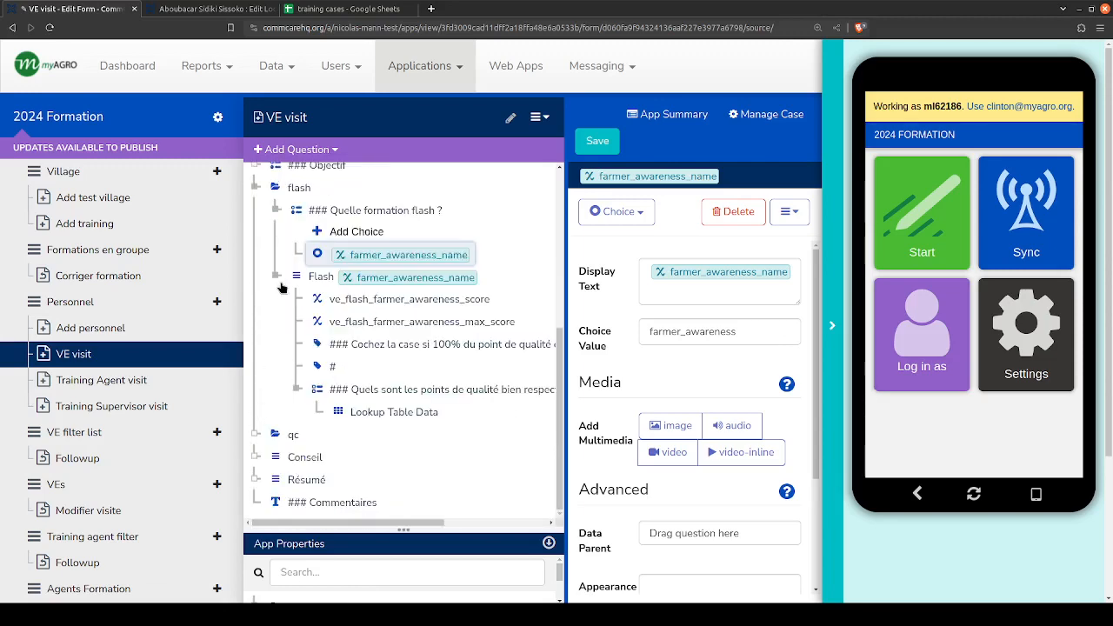
scroll(280, 286, up, 1)
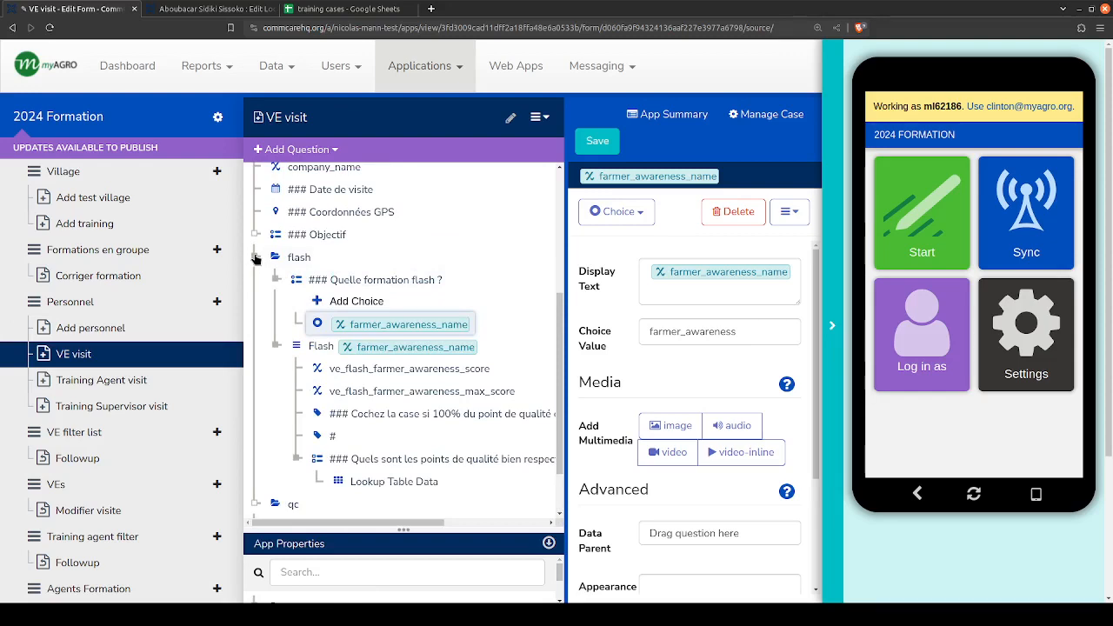
click(254, 259)
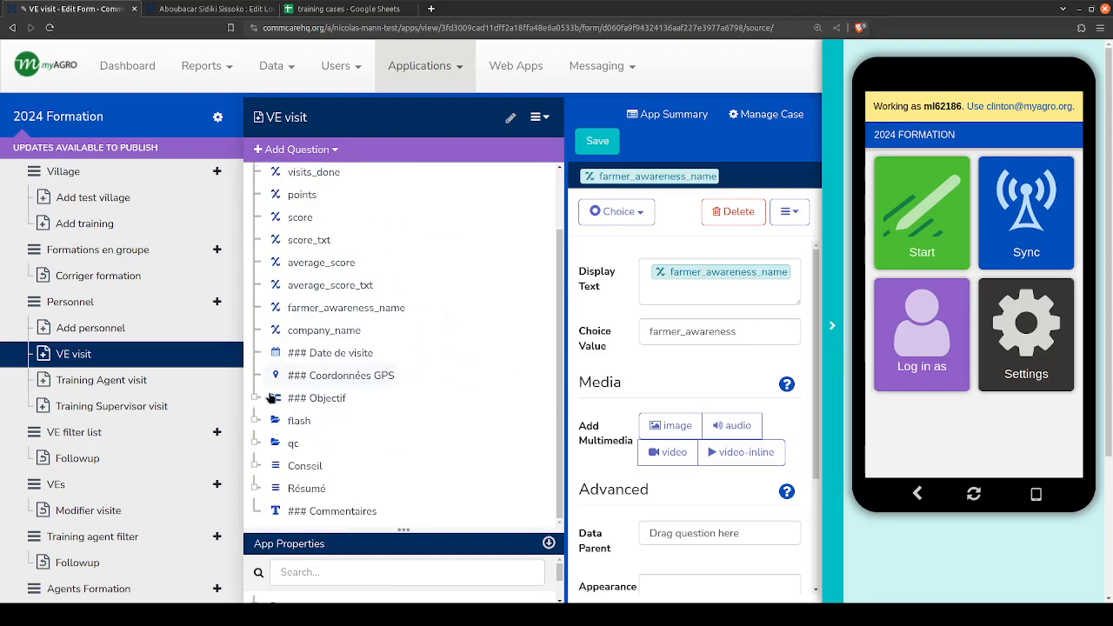
click(253, 421)
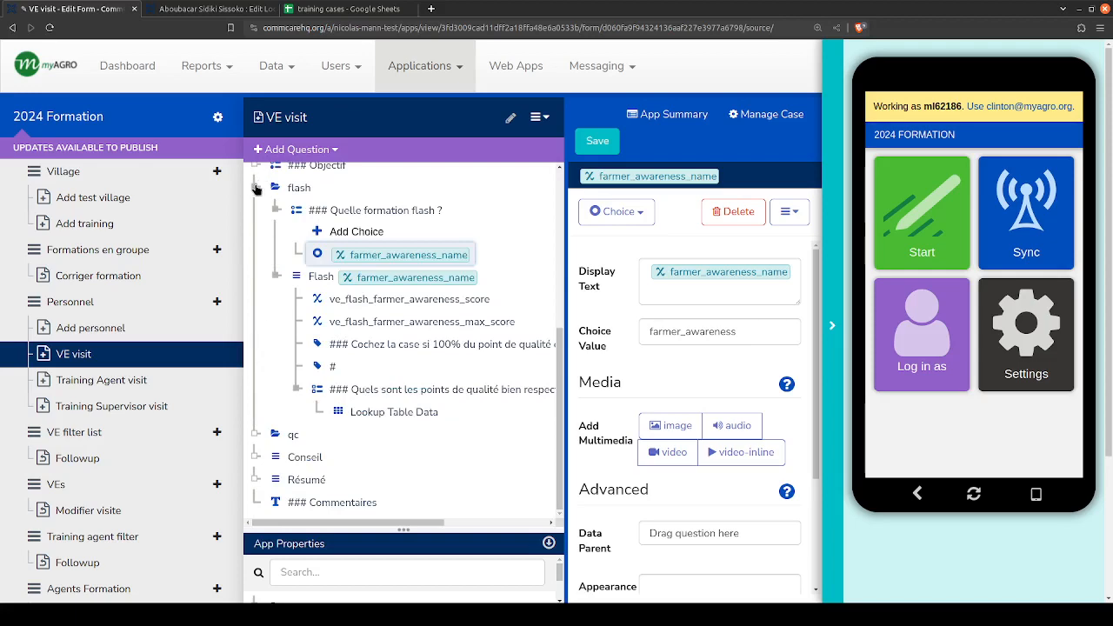
- Review the Objectif choices, collapse that question, and show the flash group's questions in a wider question tree
scroll(252, 331, up, 3)
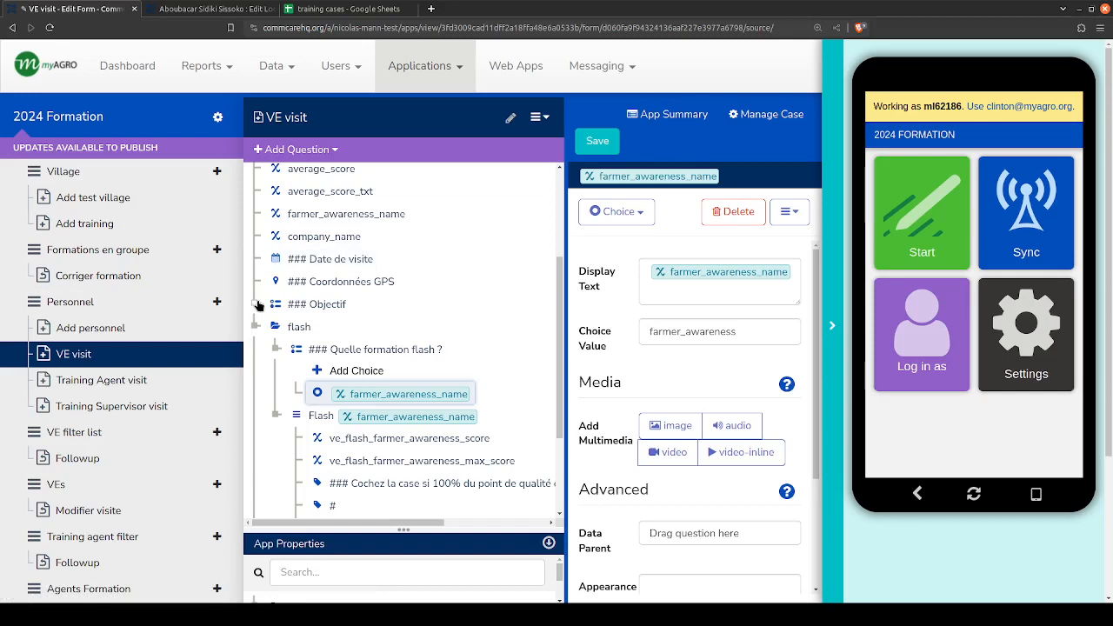
click(255, 305)
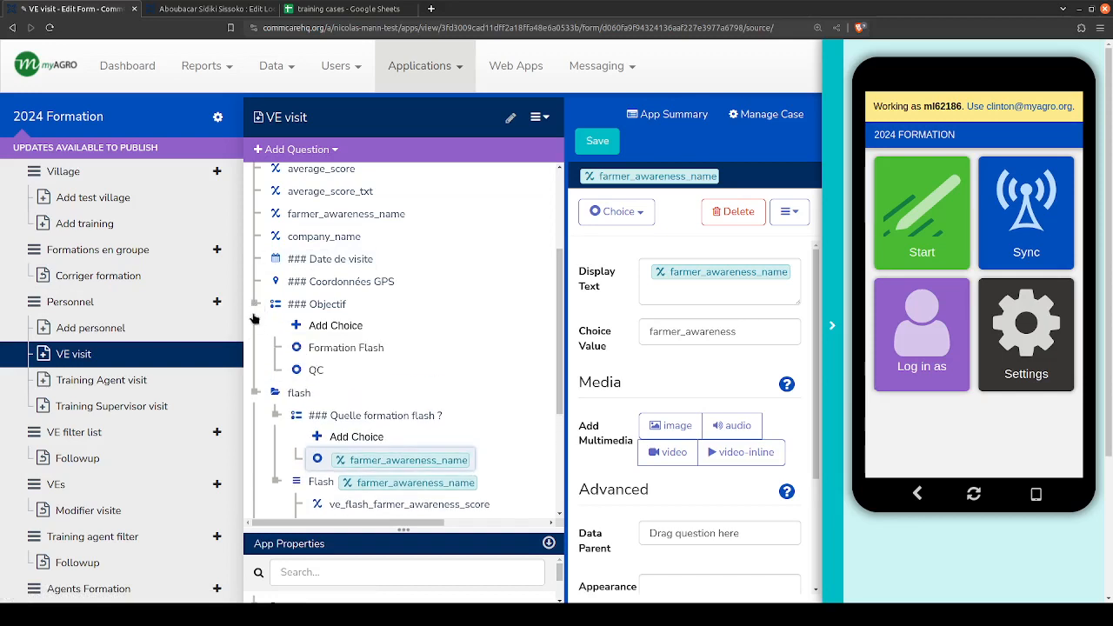
click(253, 304)
click(253, 304)
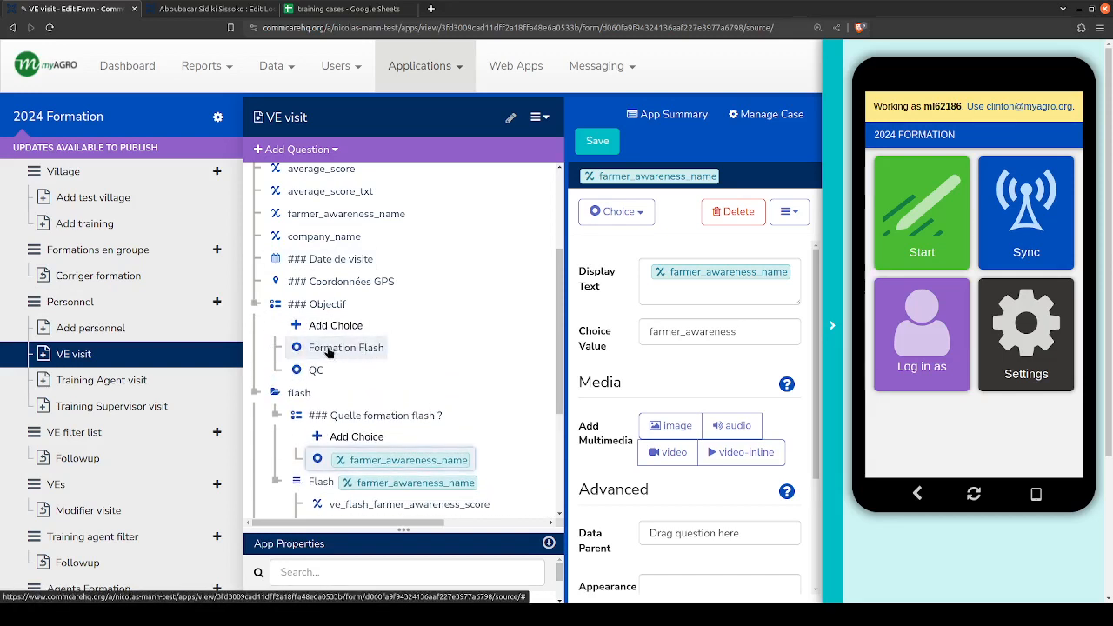
click(256, 303)
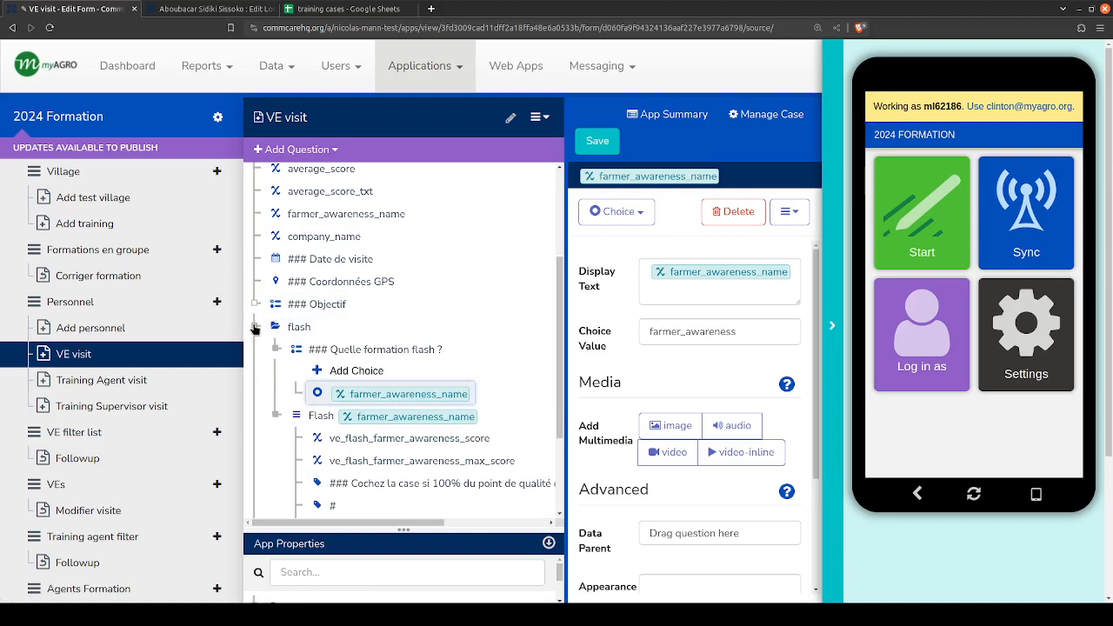
click(256, 328)
click(257, 418)
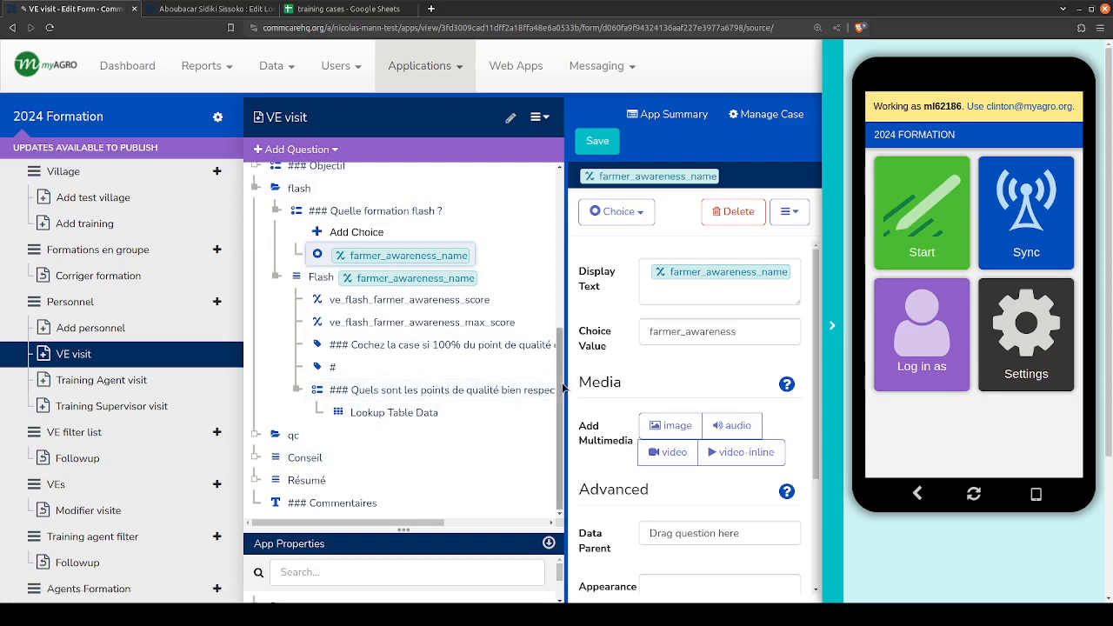
drag(565, 382, 669, 384)
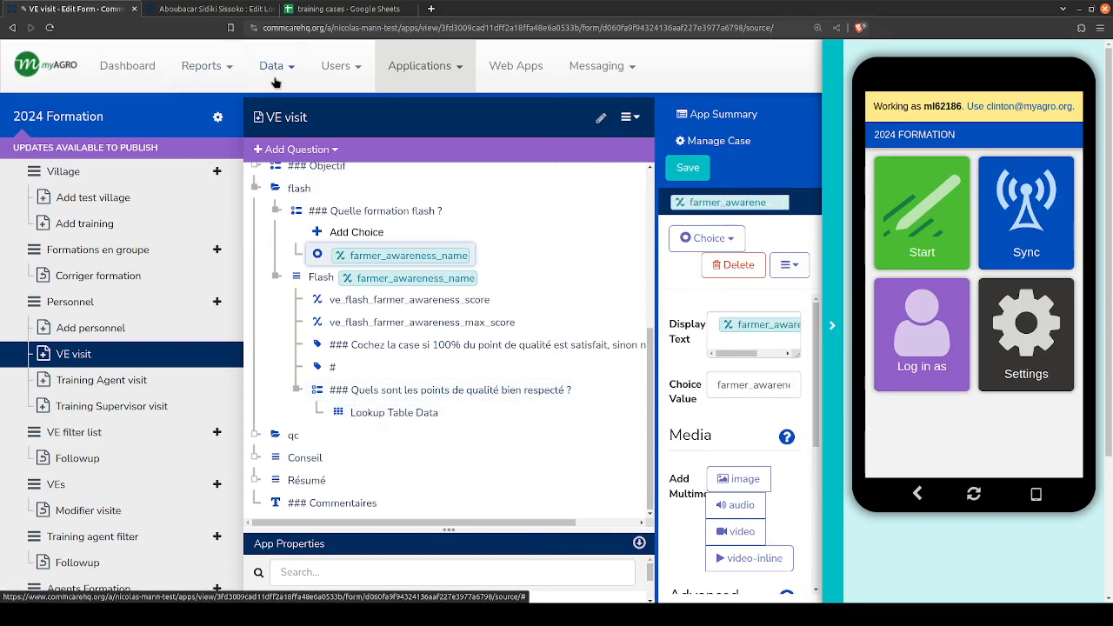
- Open the data section's lookup table viewer in a new tab and display the ve_flash_fa_qps table
mouse_move(269, 67)
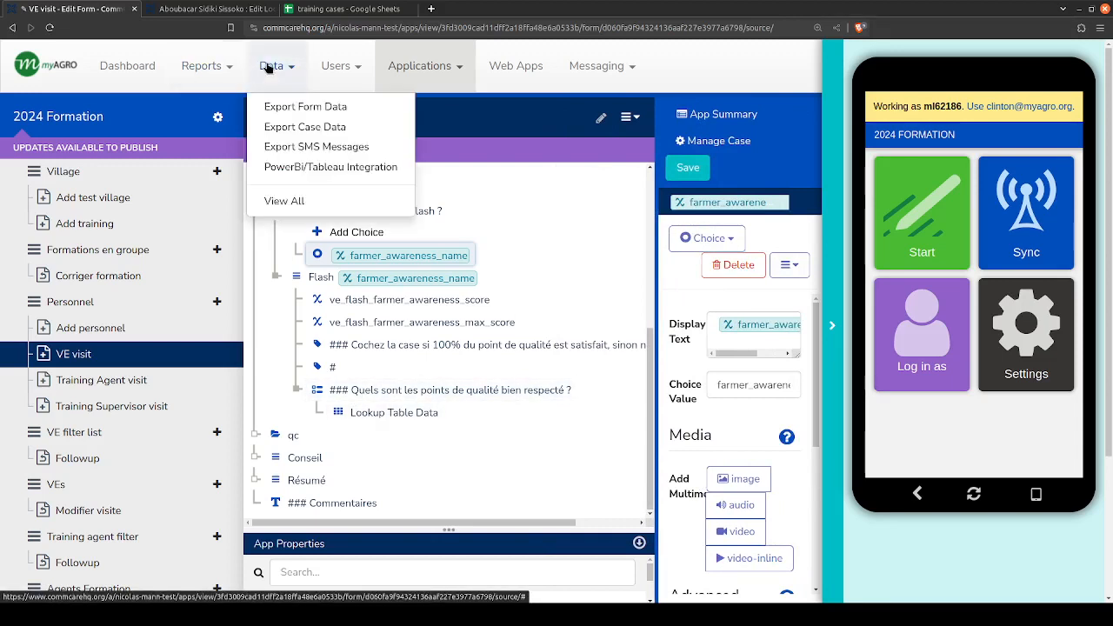
middle_click(295, 208)
click(244, 8)
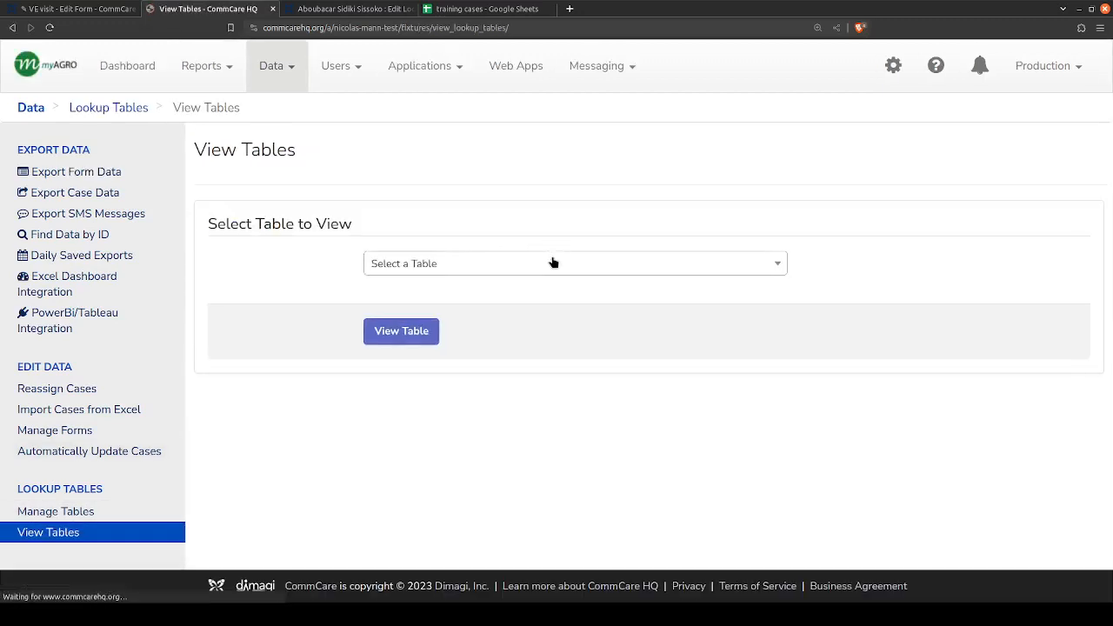
click(553, 260)
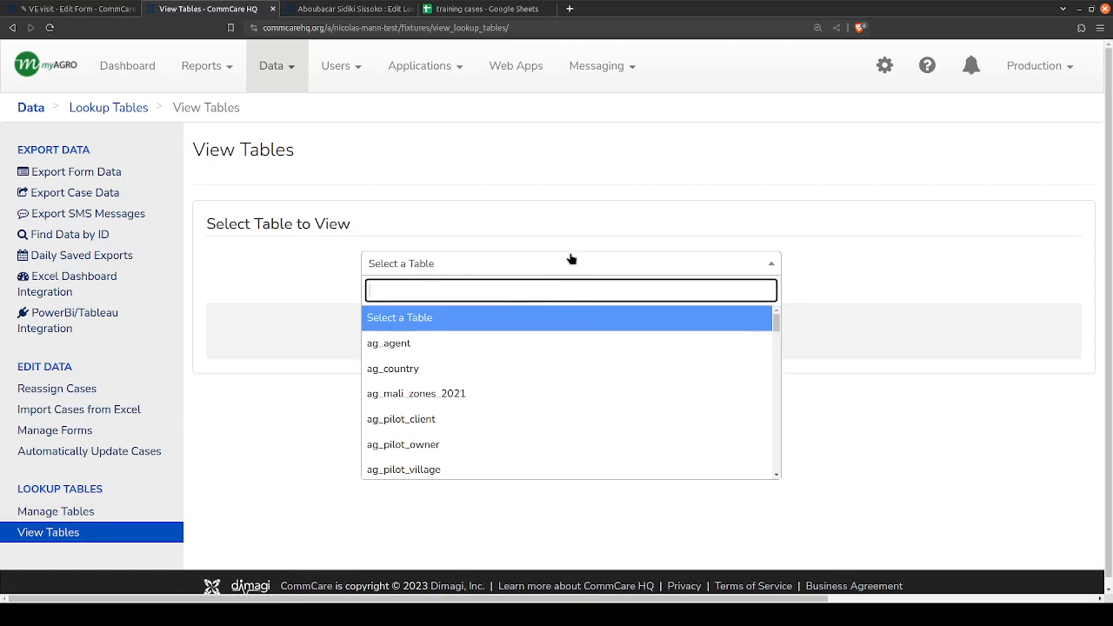
text(qps)
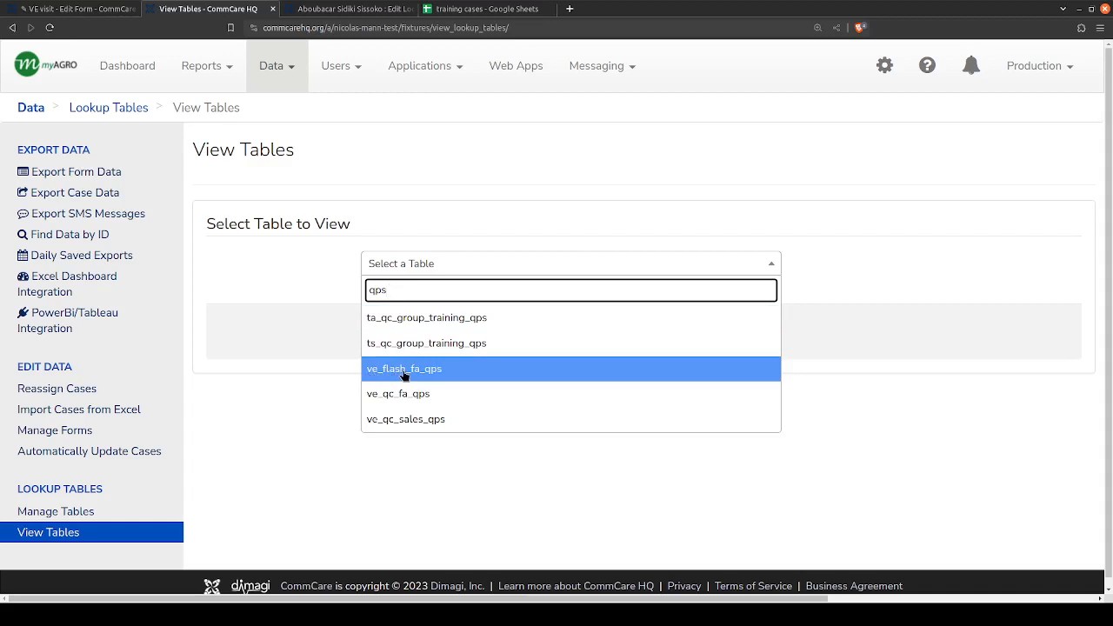
click(403, 372)
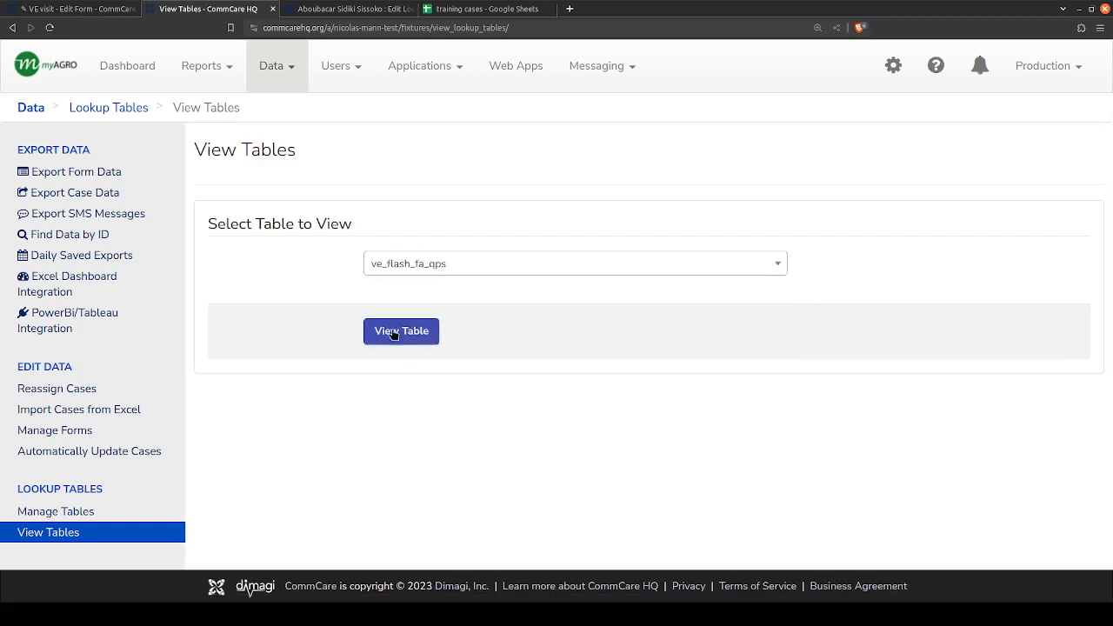
click(393, 331)
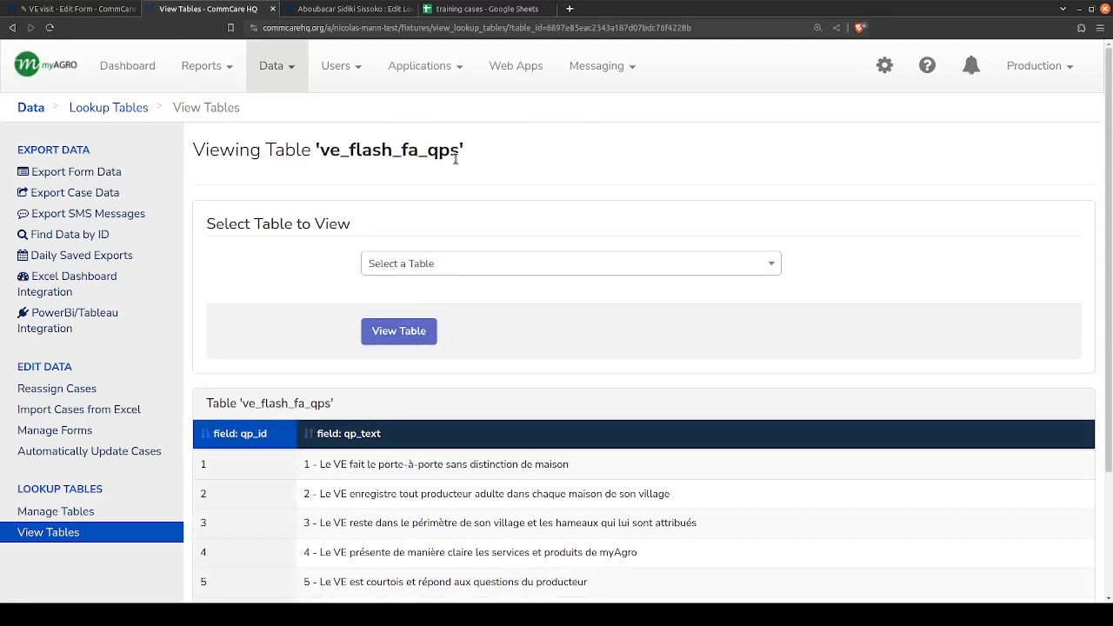
- Read through the qp_id and qp_text entries of the ve_flash_fa_qps table
scroll(349, 369, down, 2)
scroll(349, 369, down, 1)
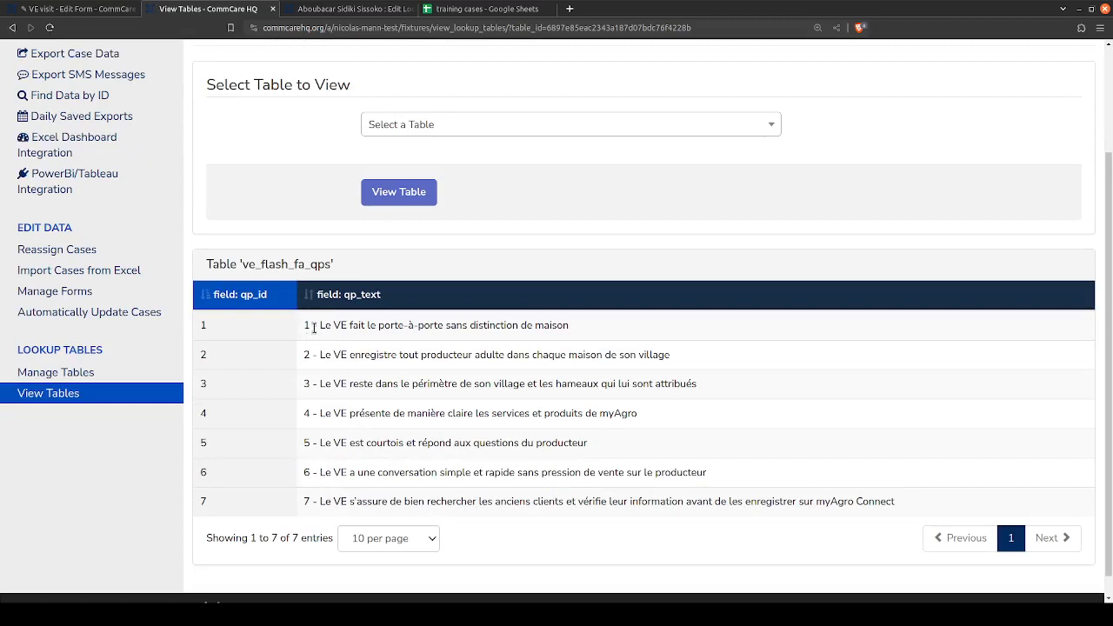
drag(314, 328, 192, 321)
click(284, 358)
click(365, 9)
click(226, 9)
- Return to the VE visit form and open Quels sont les points de qualité bien respecté ? with a wider properties area
click(117, 13)
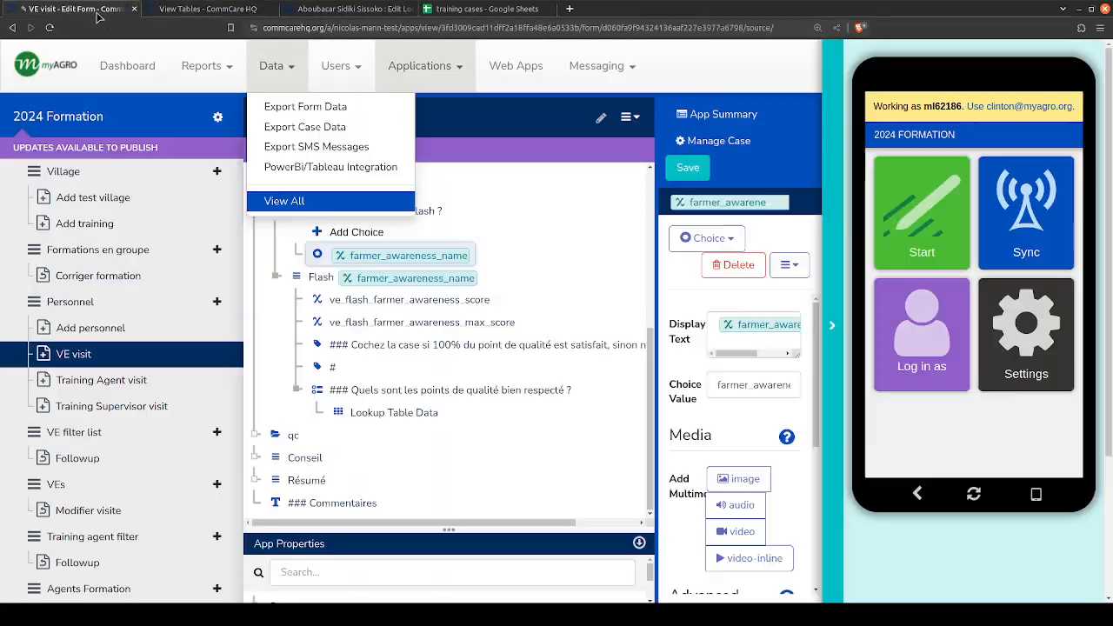
click(363, 393)
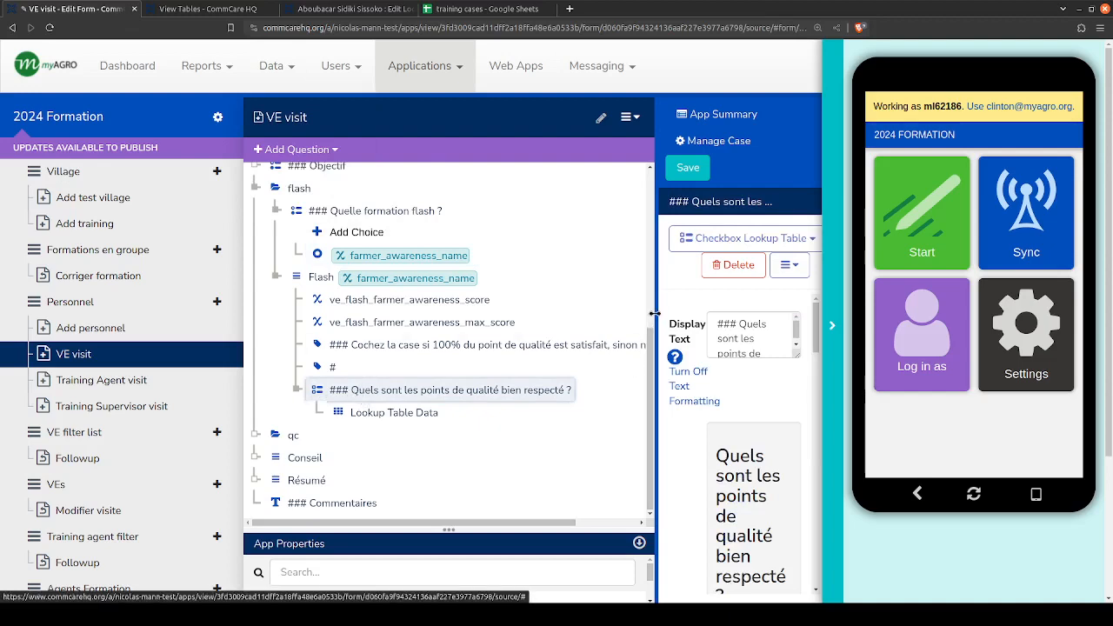
drag(655, 313, 553, 320)
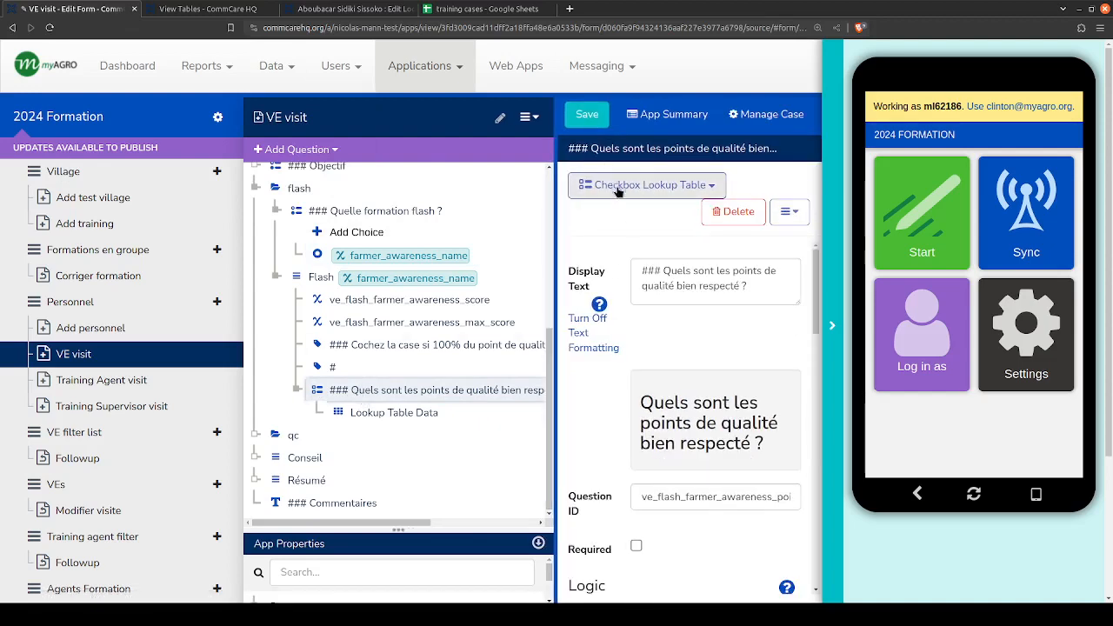
- Expand the Objectif question to check its choices, collapse it, and go back to the flash quality points question
scroll(361, 435, up, 3)
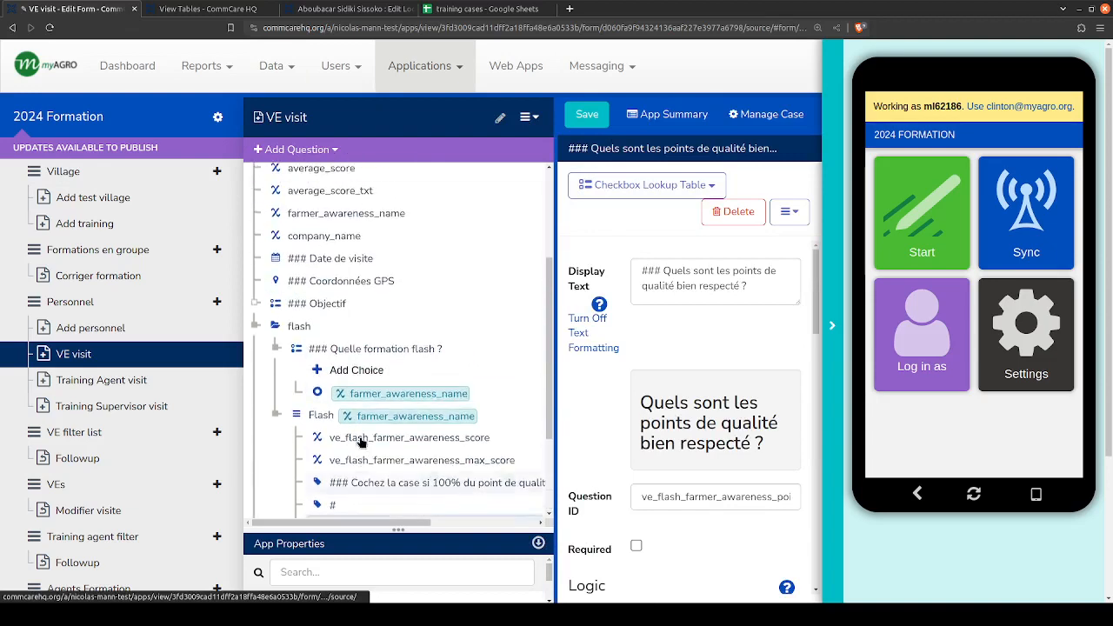
click(253, 303)
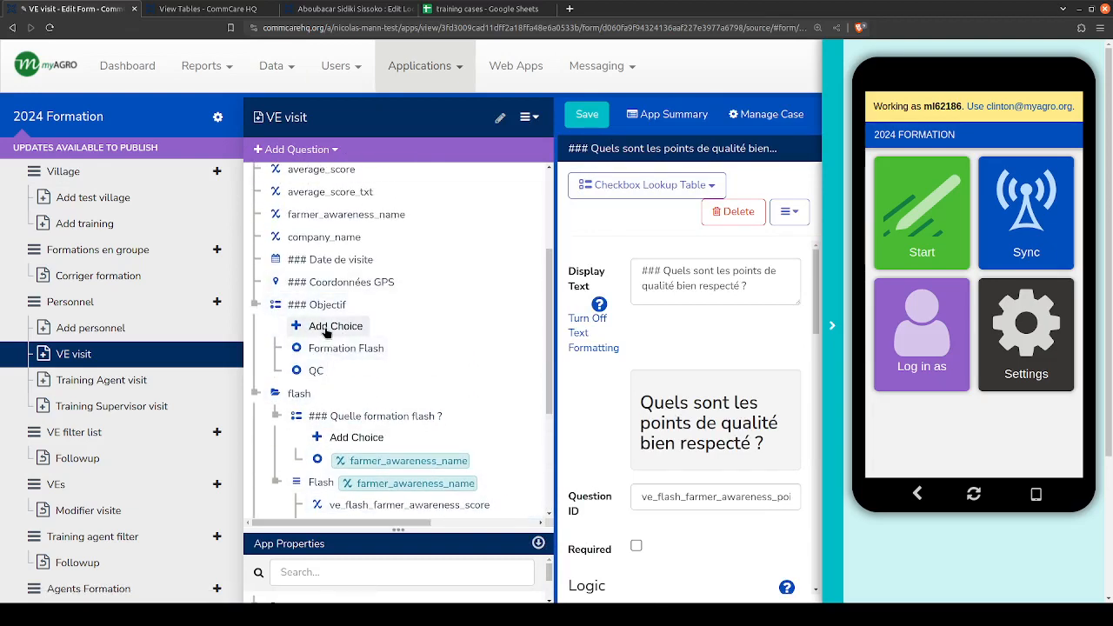
click(255, 308)
scroll(356, 383, down, 3)
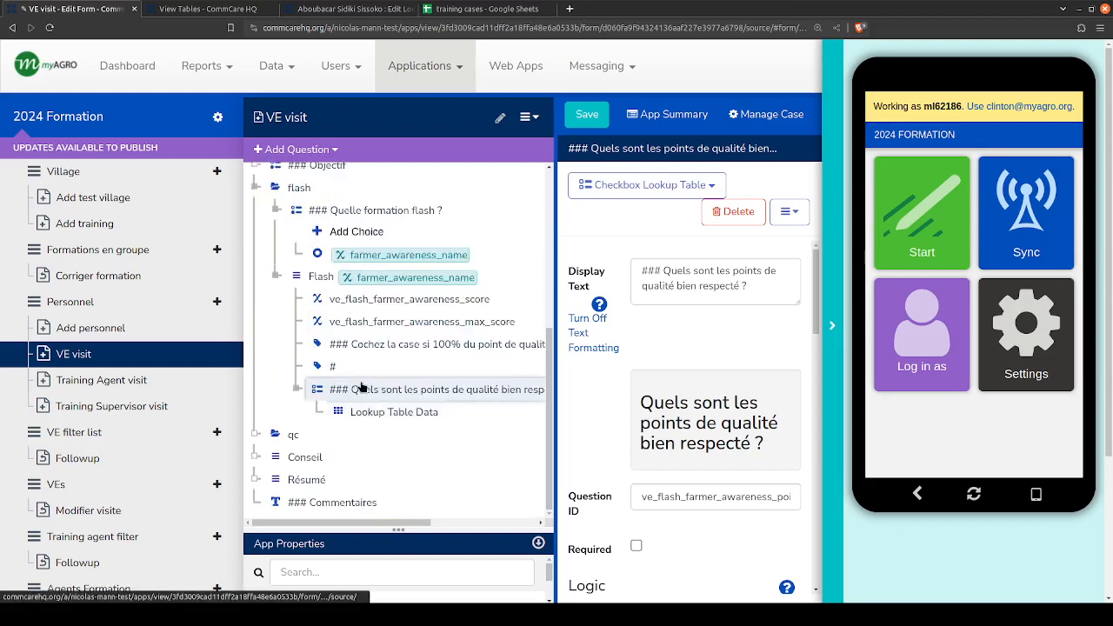
- Compare the quality points question's Lookup Table Data settings with the ve_flash_fa_qps table, and reopen the question
click(366, 416)
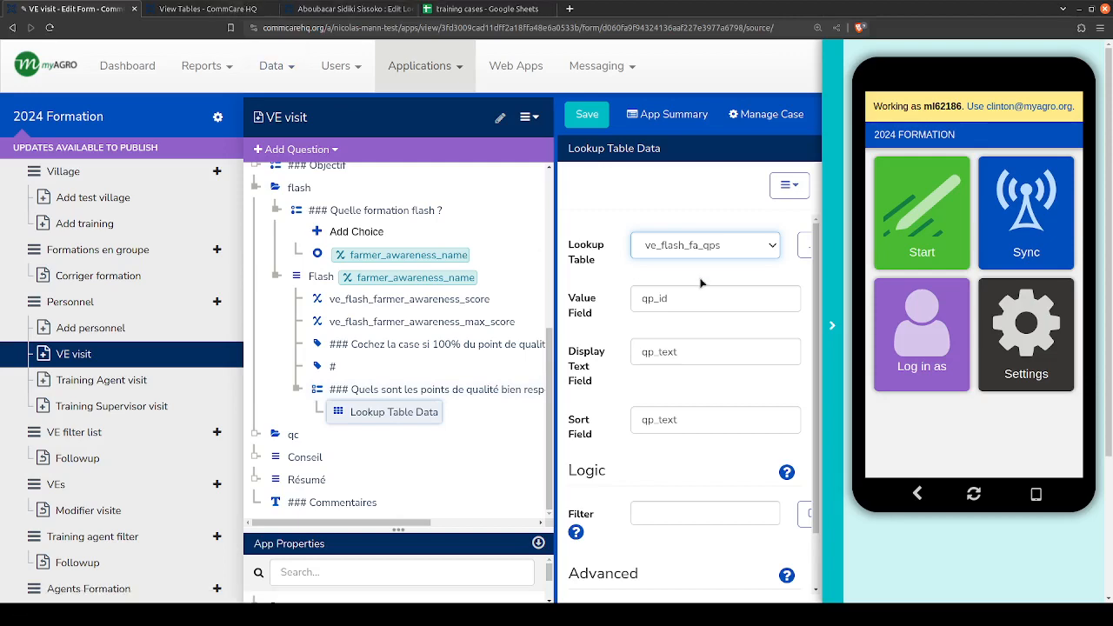
click(240, 9)
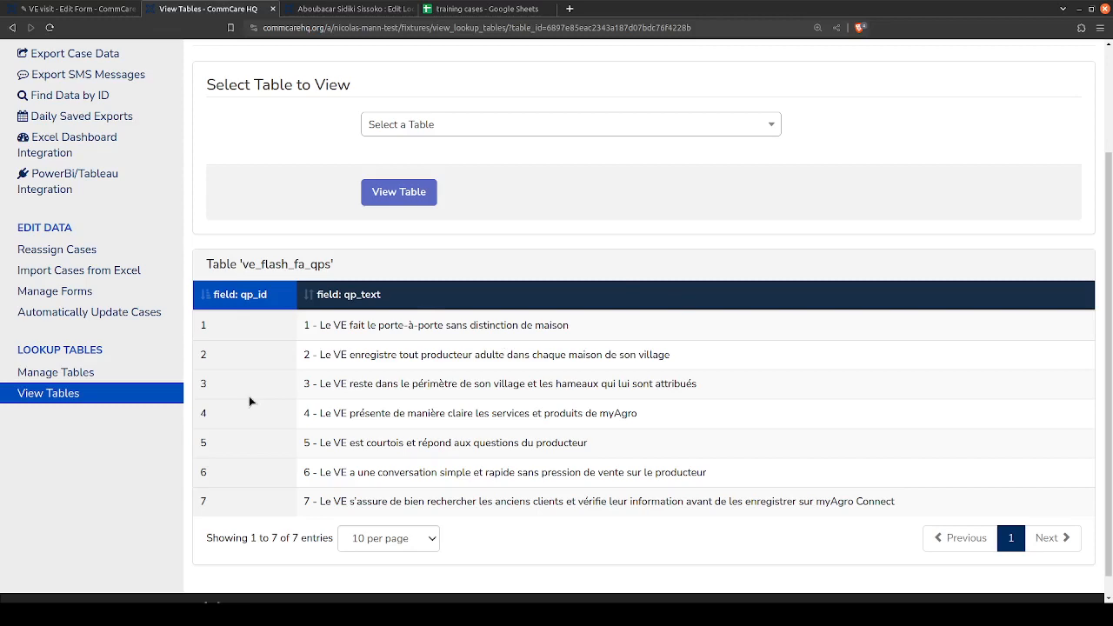
click(97, 9)
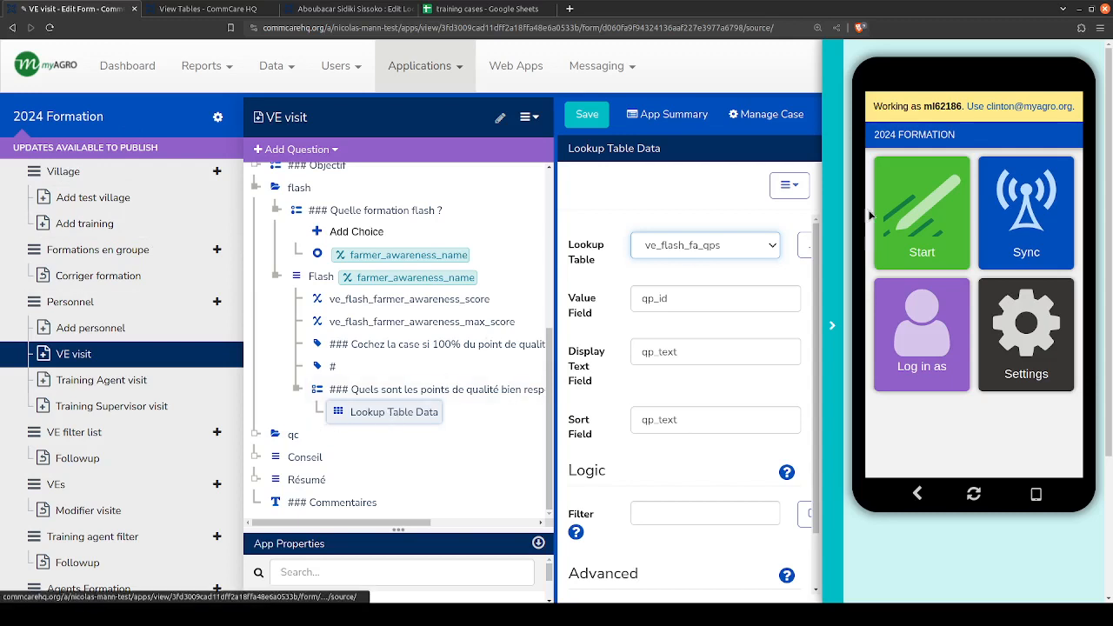
click(380, 391)
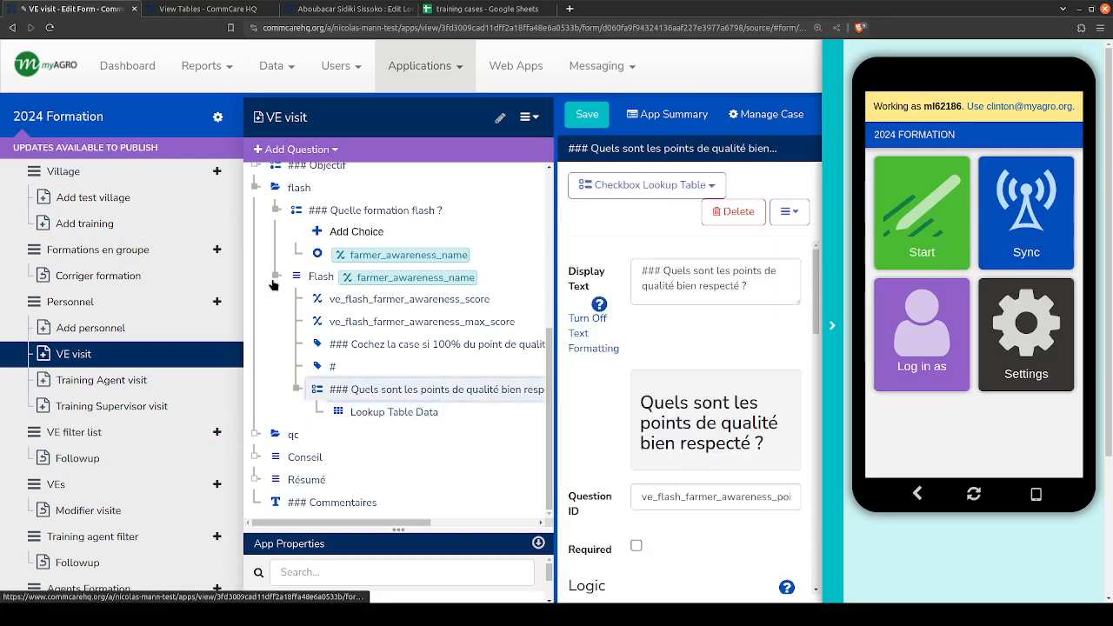
- Inspect the calculate conditions of ve_flash_farmer_awareness_score and ve_flash_farmer_awareness_max_score, checking the maximum score against the ve_flash_fa_qps table
click(352, 304)
click(359, 324)
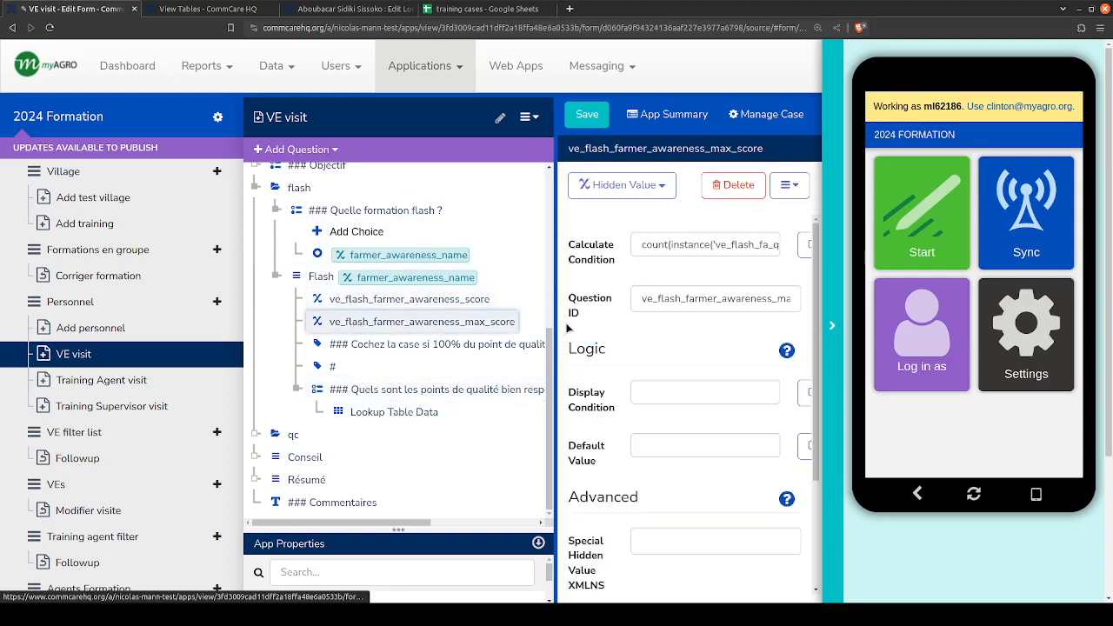
mouse_move(553, 325)
mouse_down()
mouse_move(421, 325)
mouse_move(548, 326)
mouse_move(522, 325)
mouse_move(532, 325)
mouse_up()
click(218, 9)
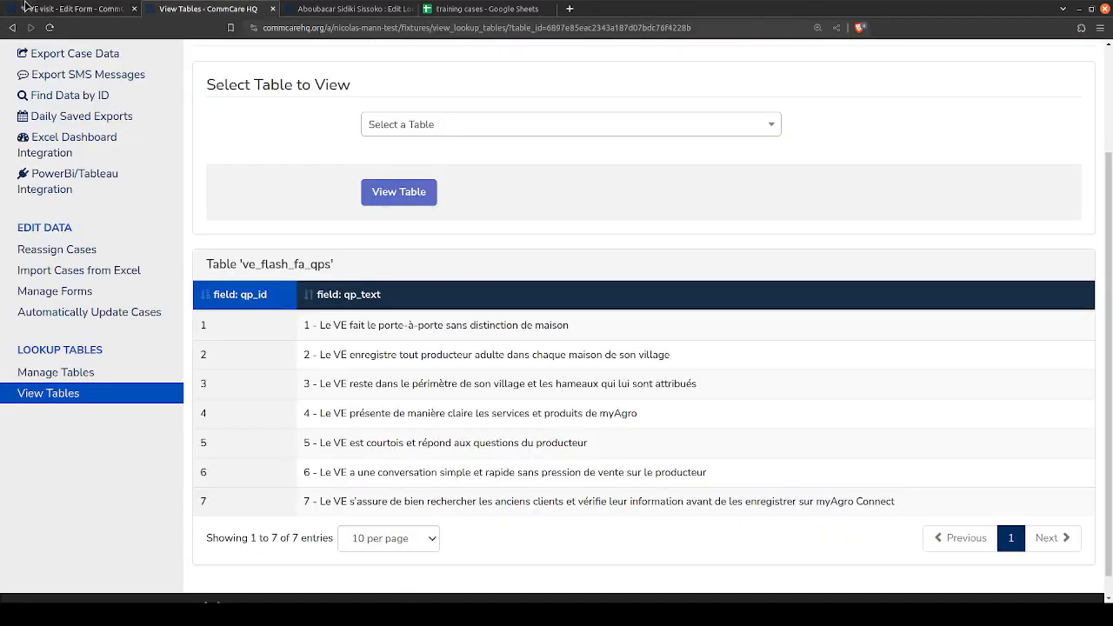
click(77, 9)
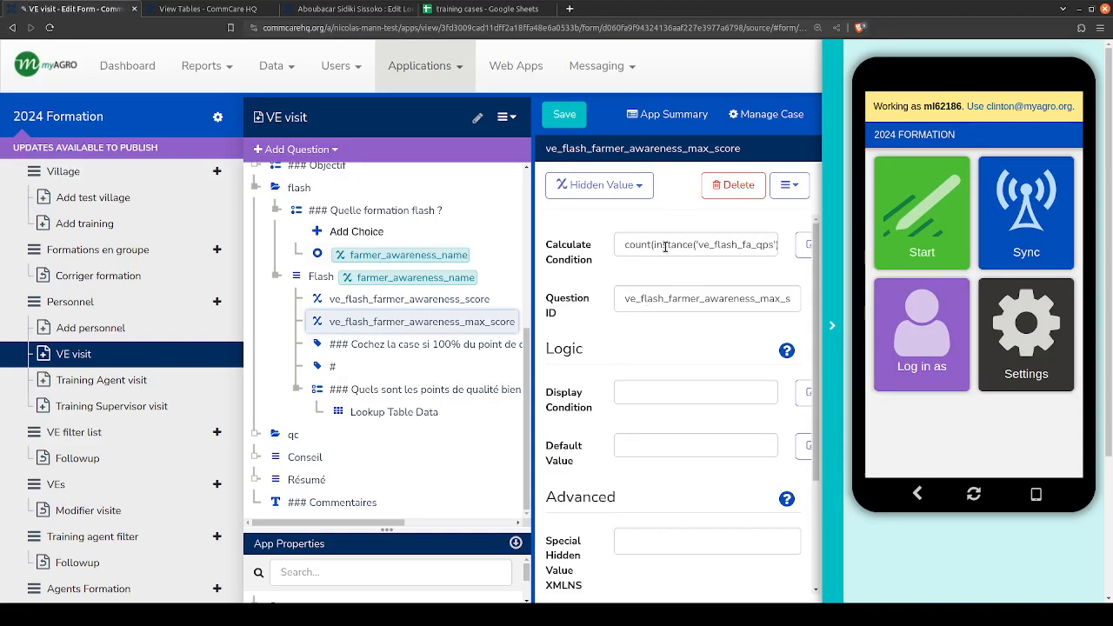
click(717, 244)
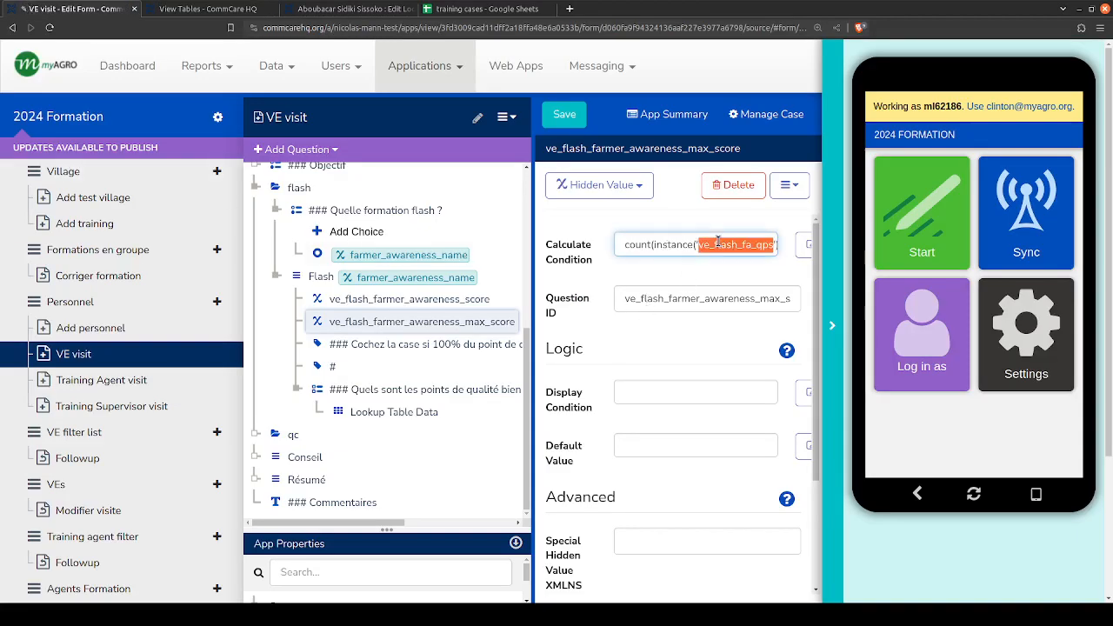
click(402, 304)
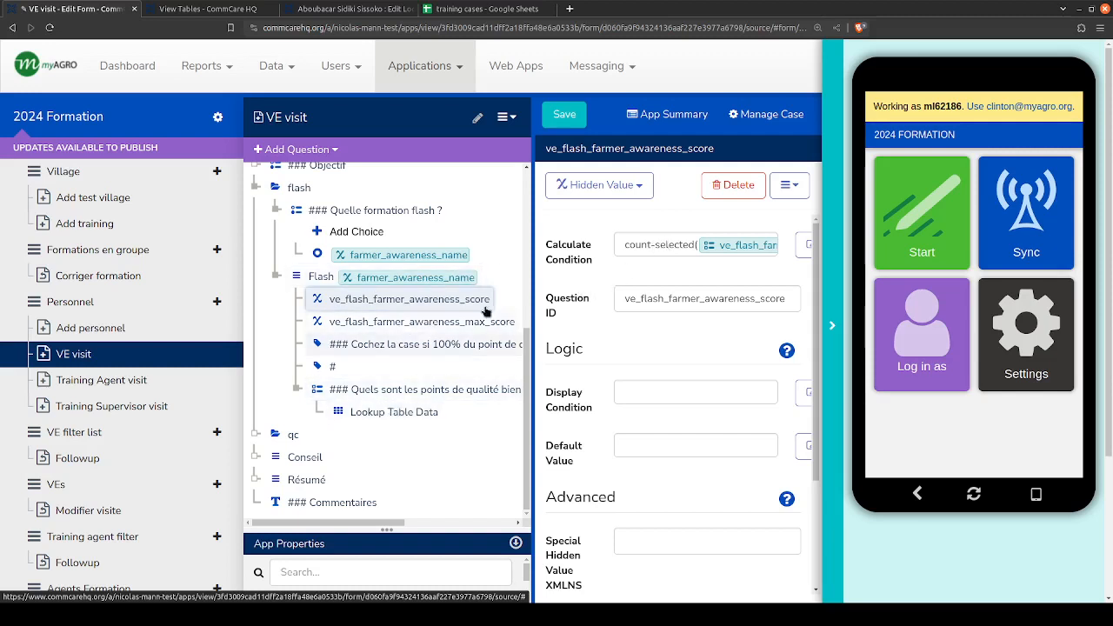
click(445, 324)
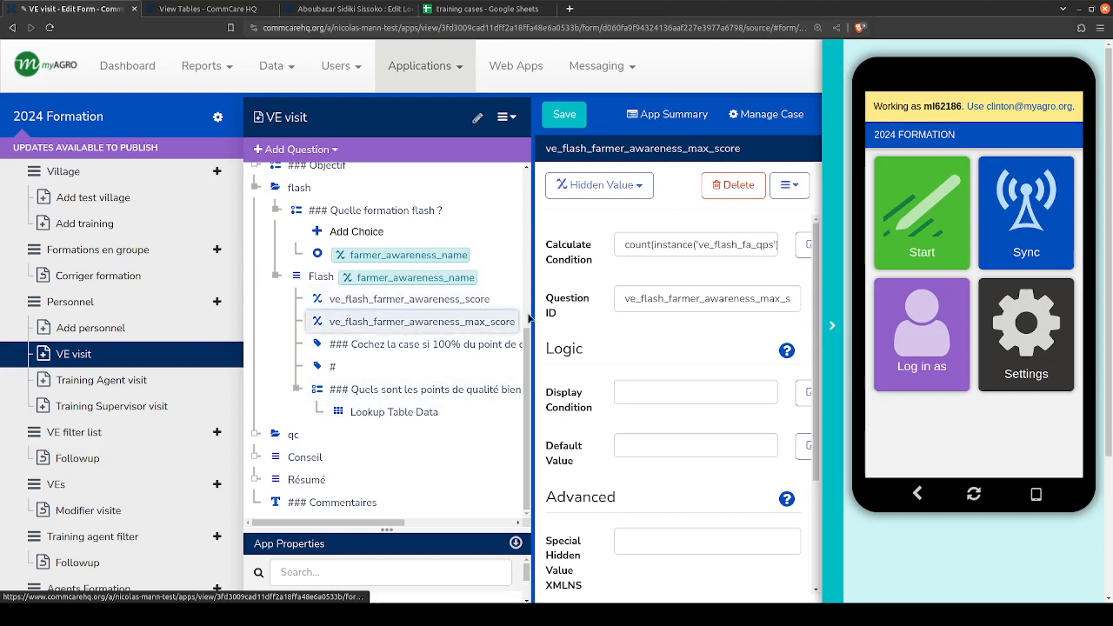
- Review ve_flash_farmer_awareness_score with a wider question tree, and collapse the Flash list and its parent flash group
drag(534, 308, 439, 310)
click(434, 306)
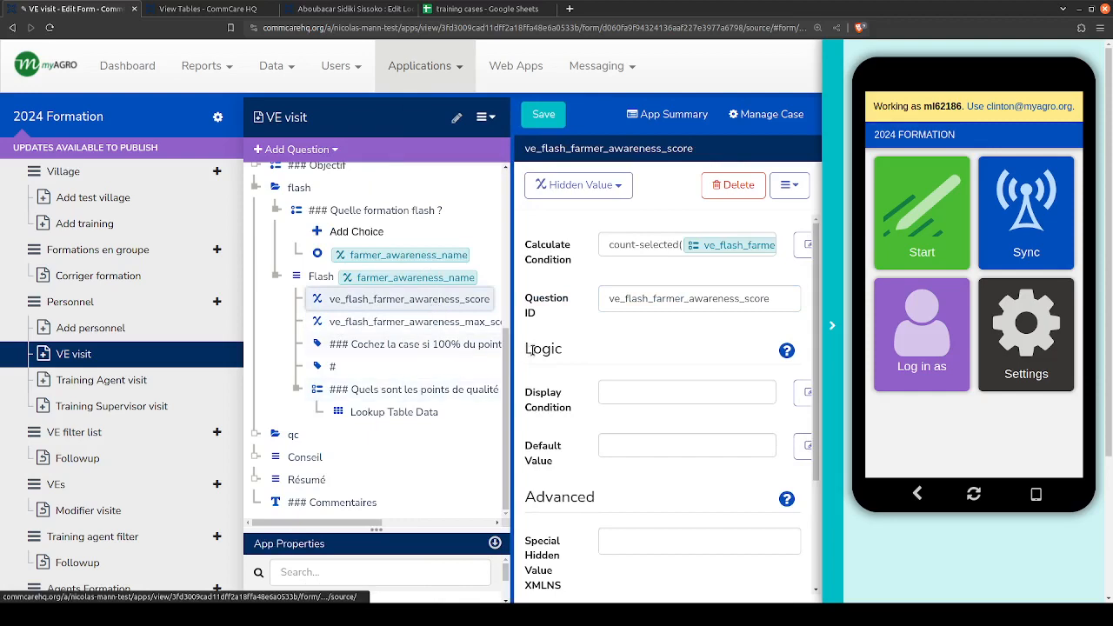
drag(513, 351, 573, 350)
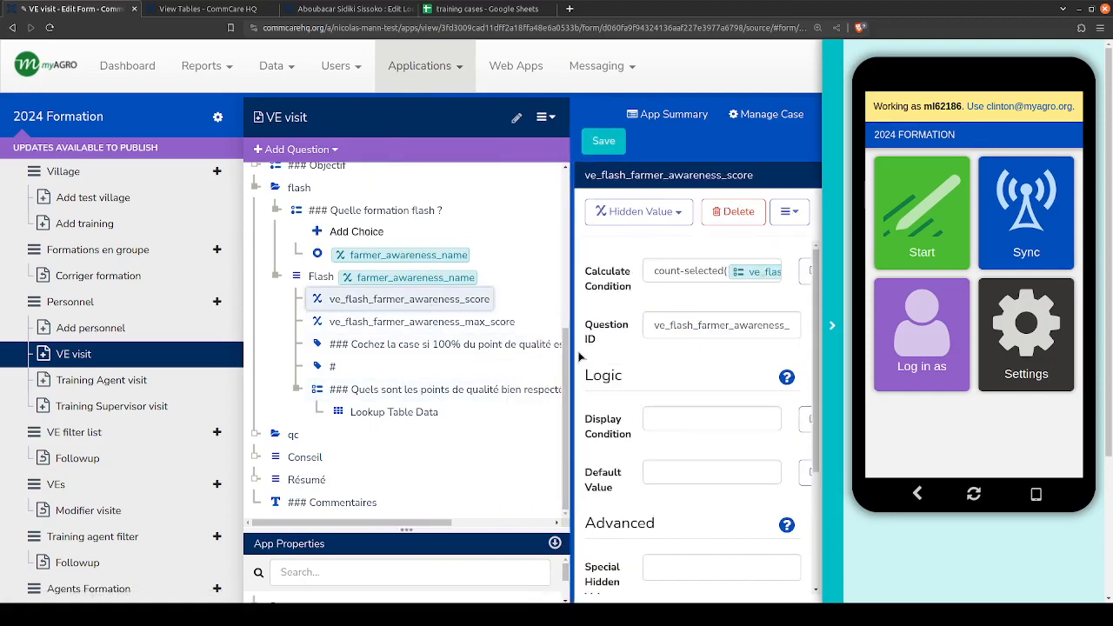
click(275, 278)
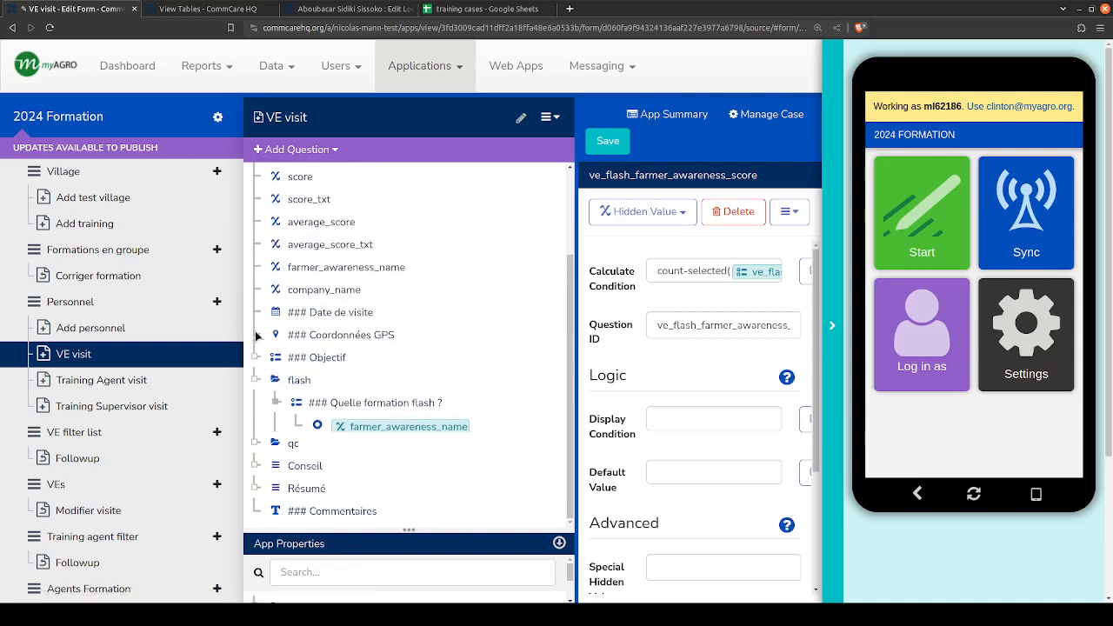
click(269, 421)
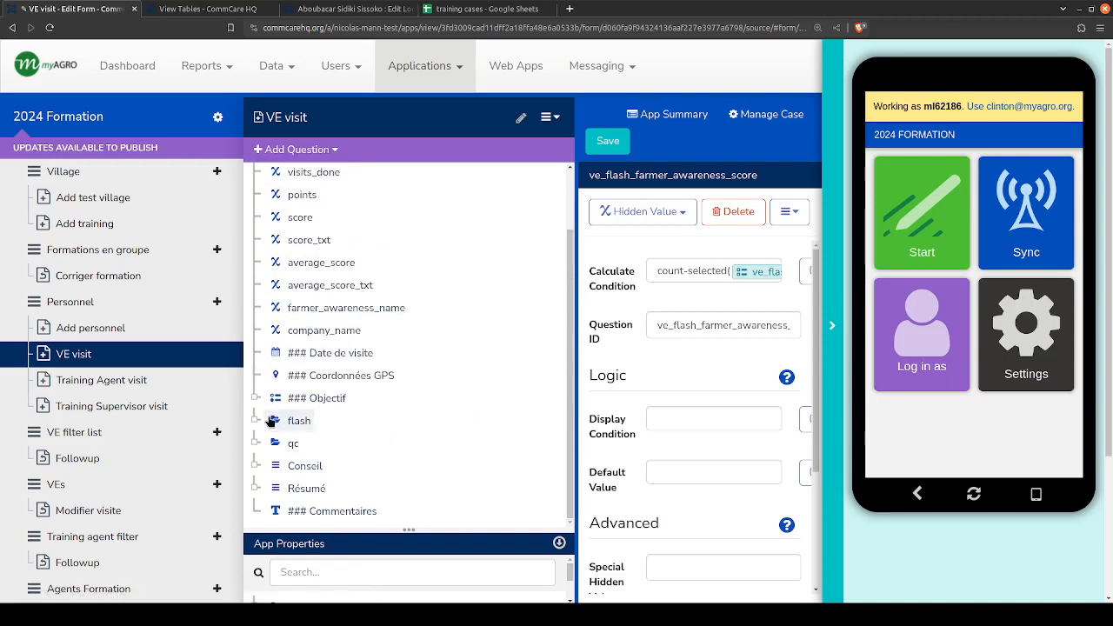
- Expand the Conseil list and inspect the properties of its text questions Conseil 1, Conseil 2 and Conseil 3
click(257, 469)
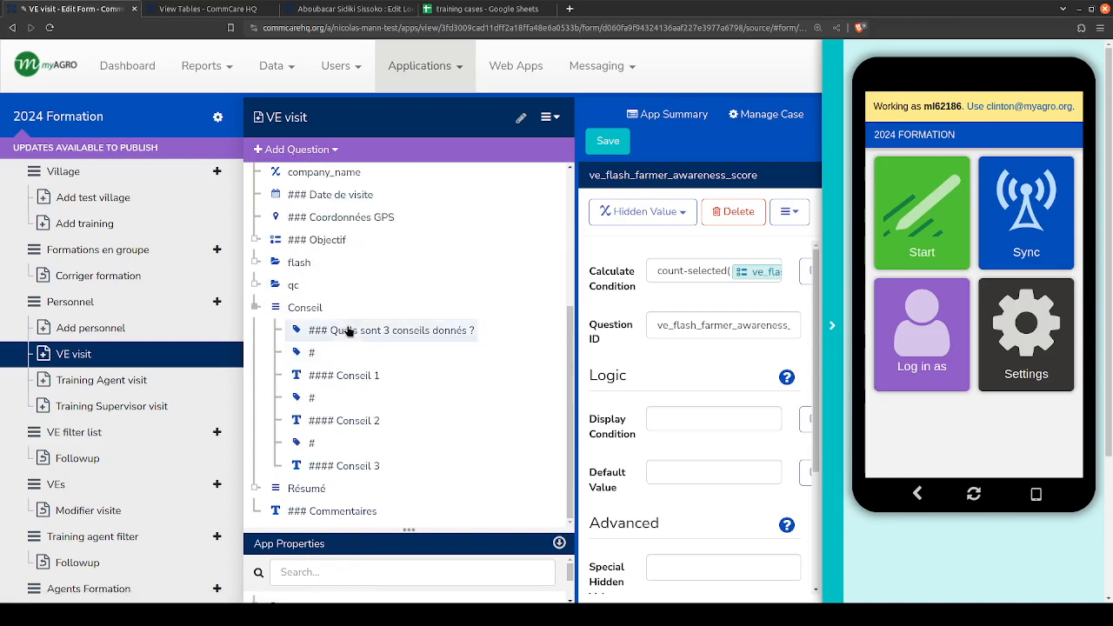
click(341, 379)
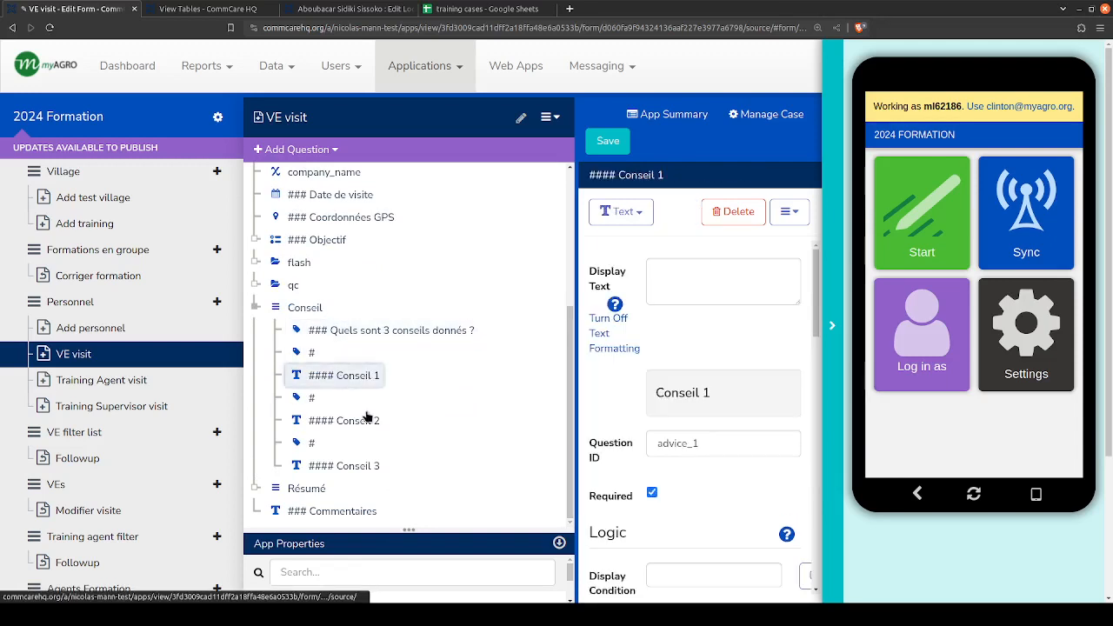
click(365, 423)
click(365, 468)
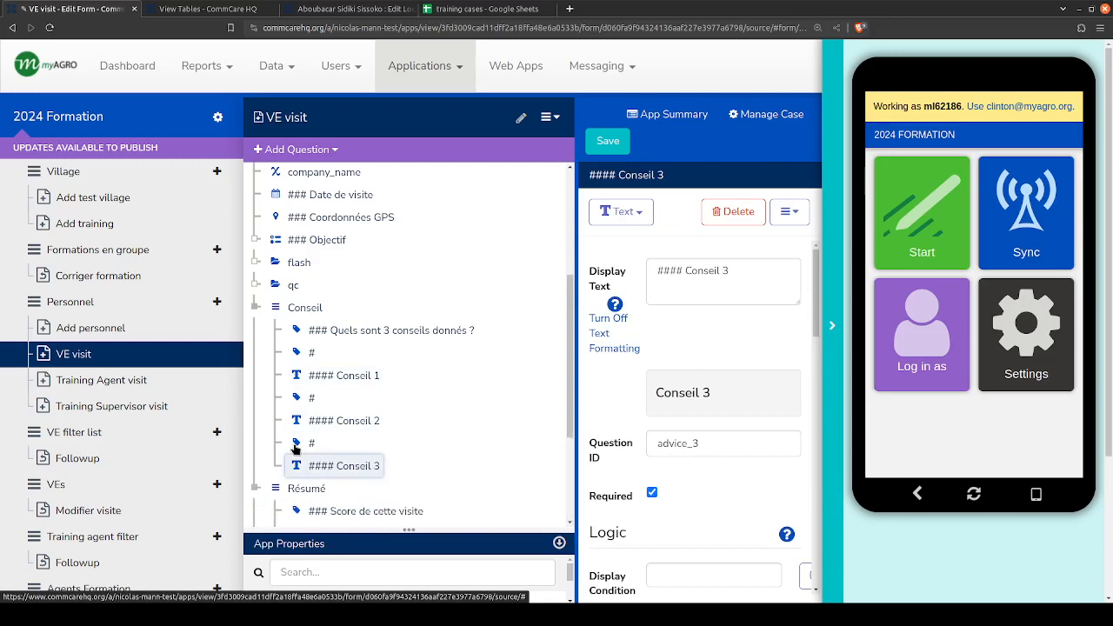
- Expand the Résumé list to examine its score and visit labels, check the Commentaires question, and collapse Résumé
click(256, 488)
scroll(372, 355, down, 2)
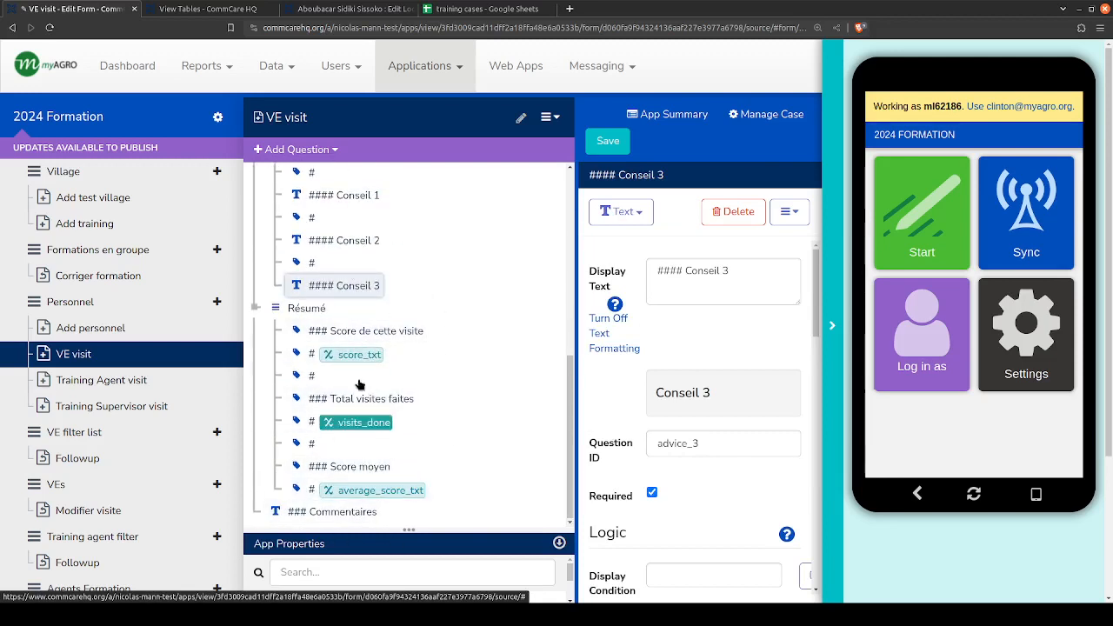
click(299, 518)
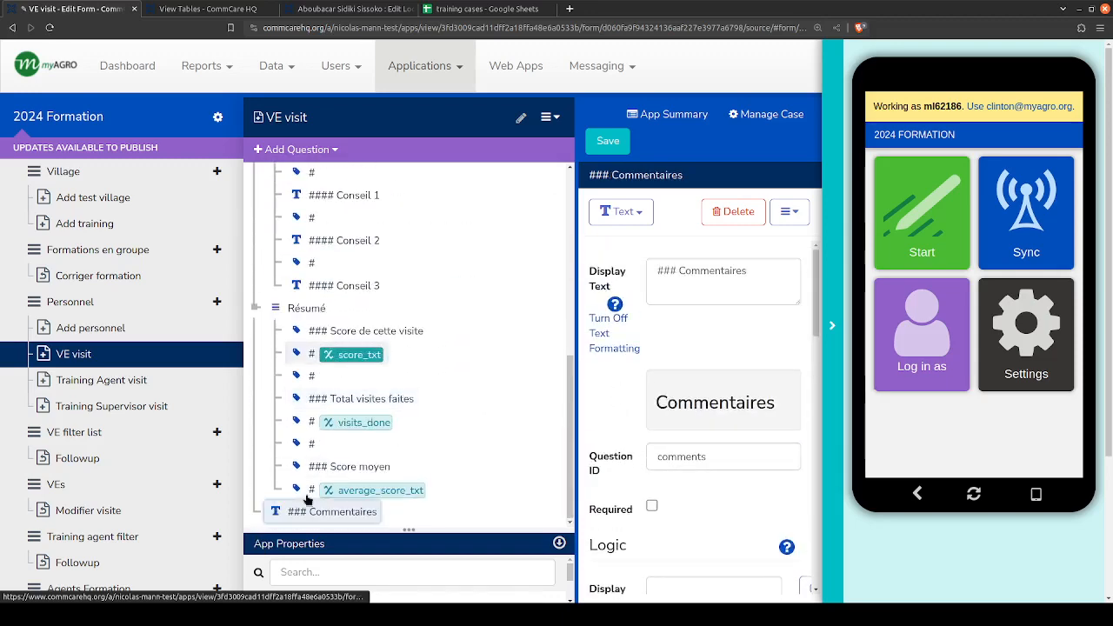
click(256, 309)
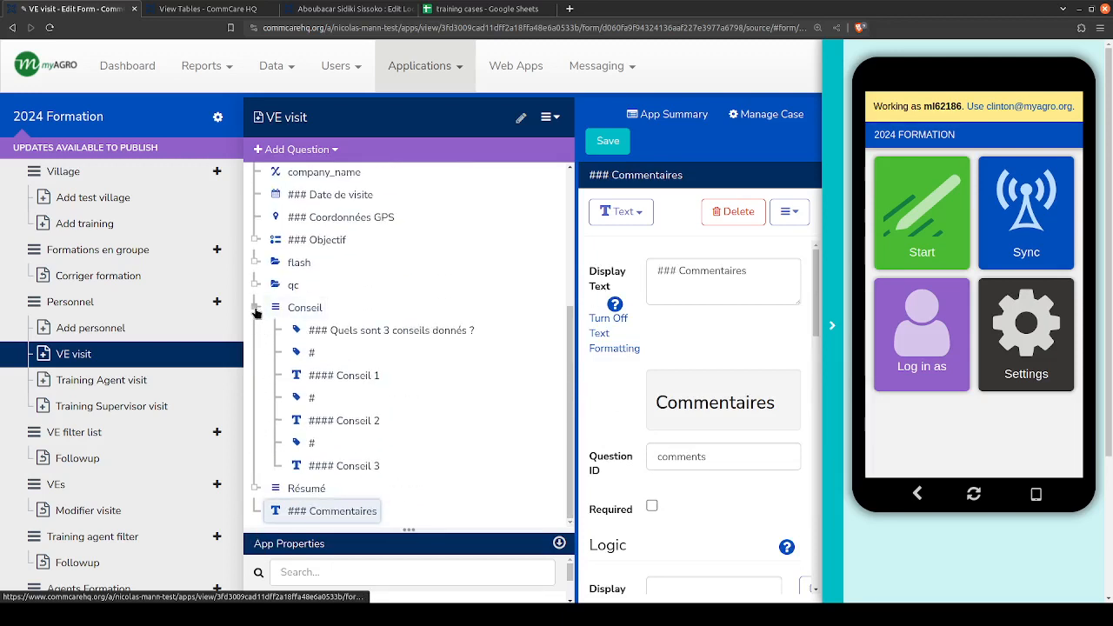
- Collapse the Conseil list, check its own properties, and expand it again to review its questions
click(256, 308)
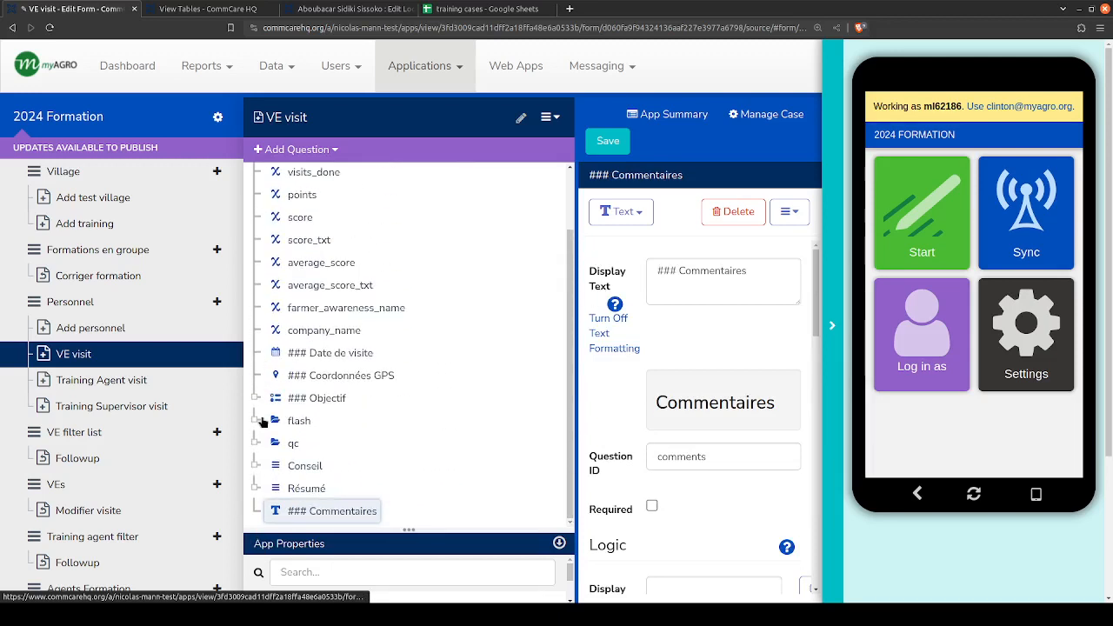
click(293, 467)
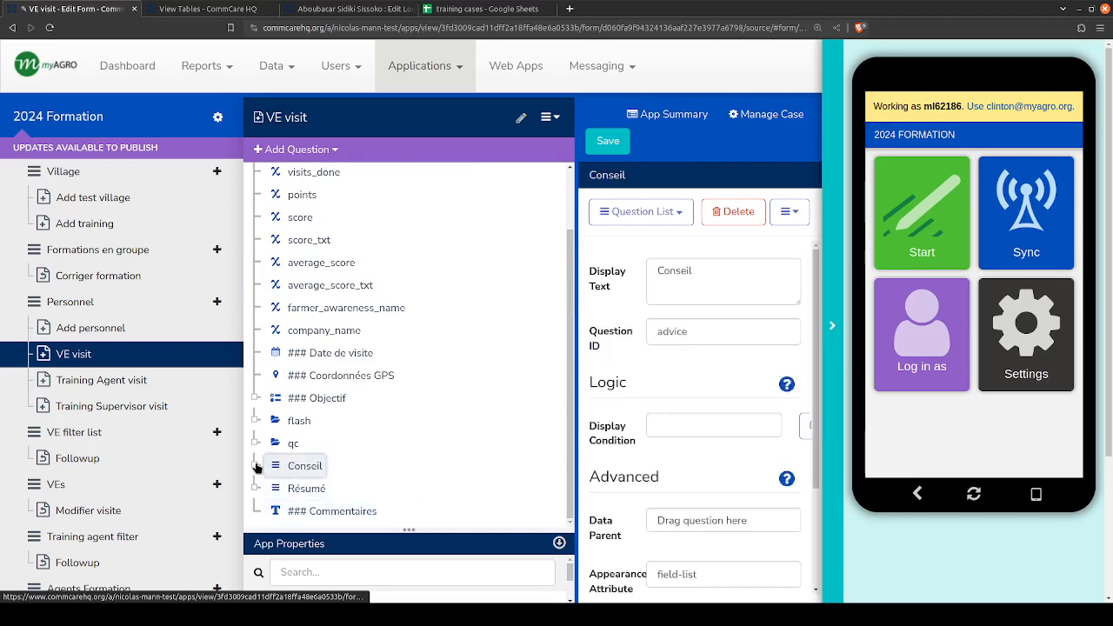
click(255, 466)
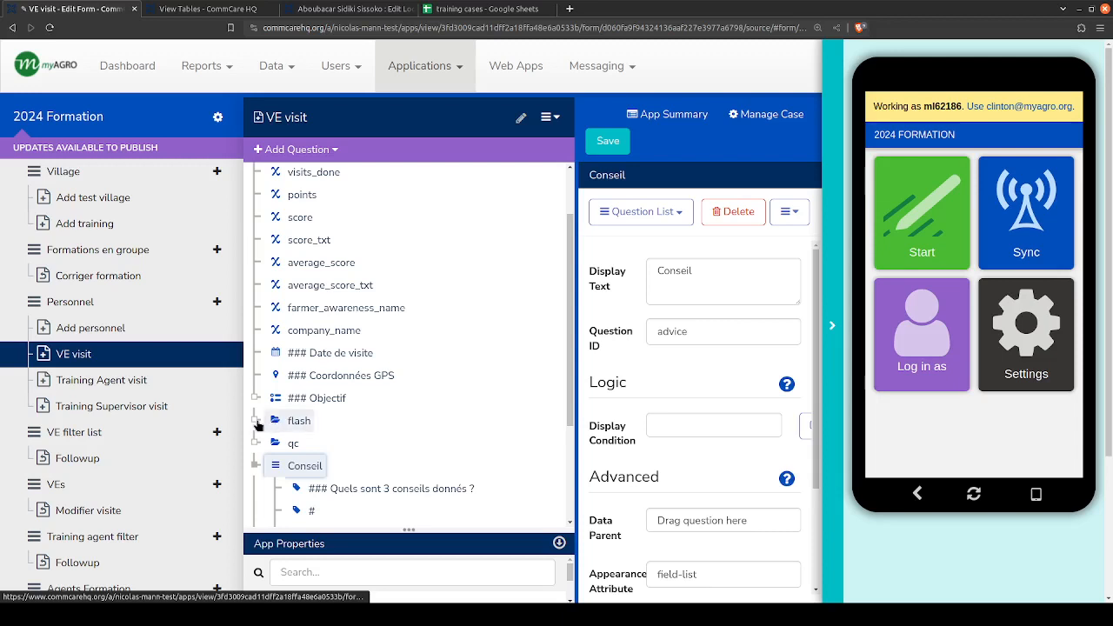
scroll(279, 417, down, 2)
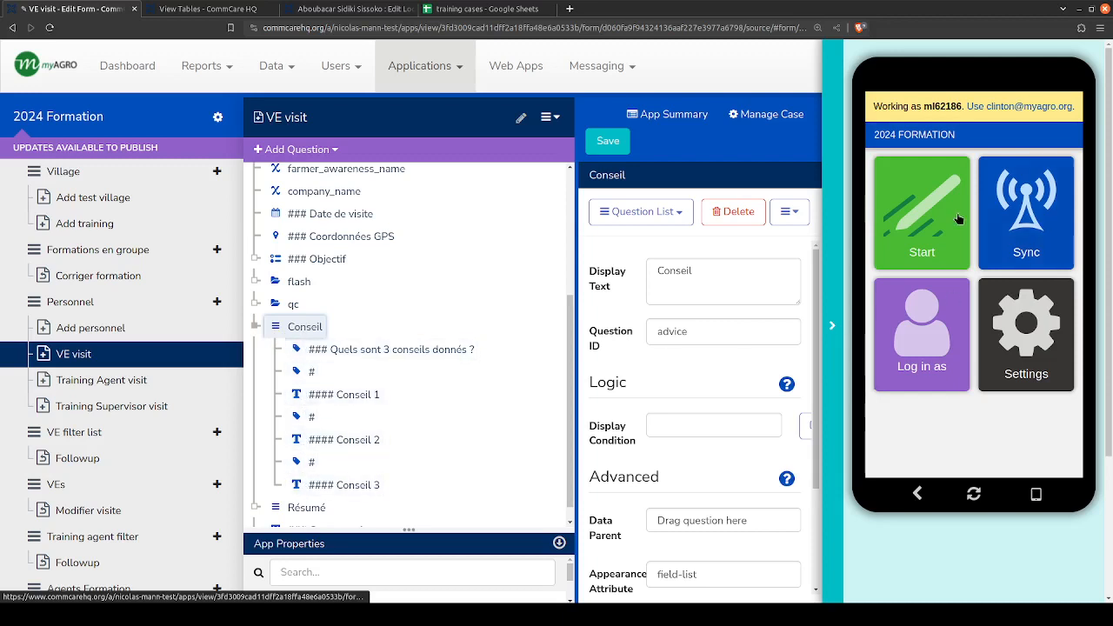
- Start the app preview and begin a new visit (Faire visite) for the VE posted at Bolitomon from the VEs list
click(921, 202)
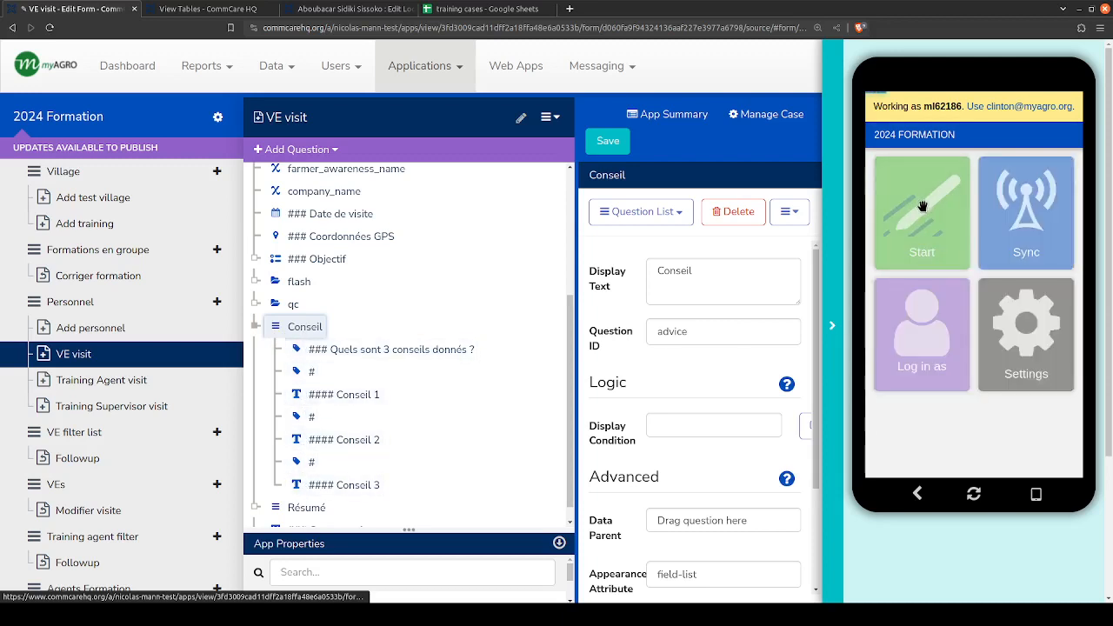
scroll(461, 291, up, 3)
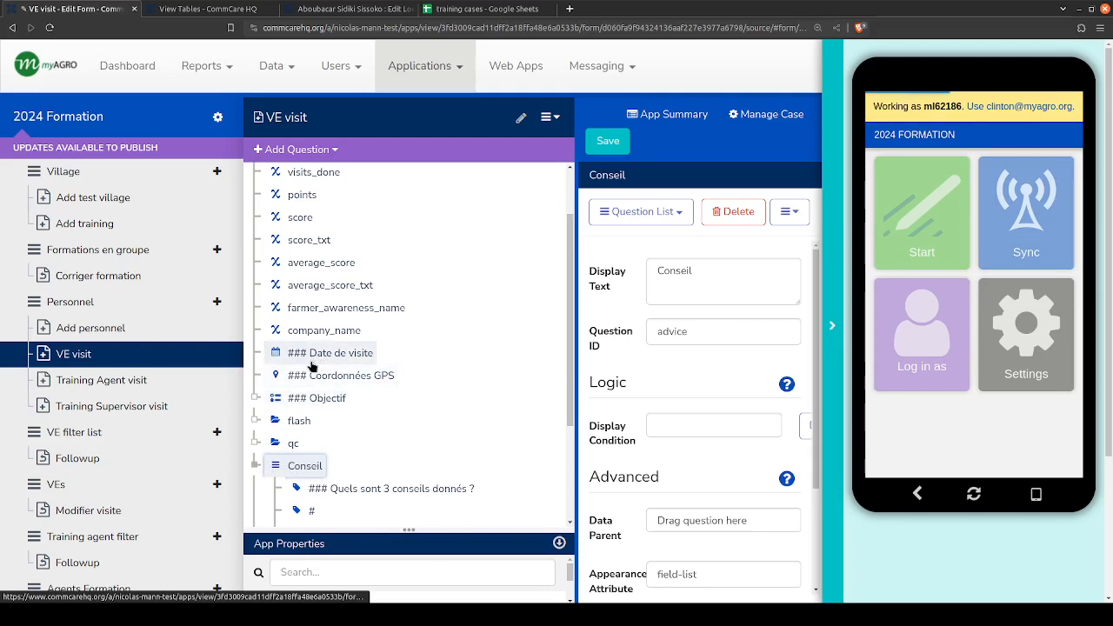
scroll(293, 392, down, 1)
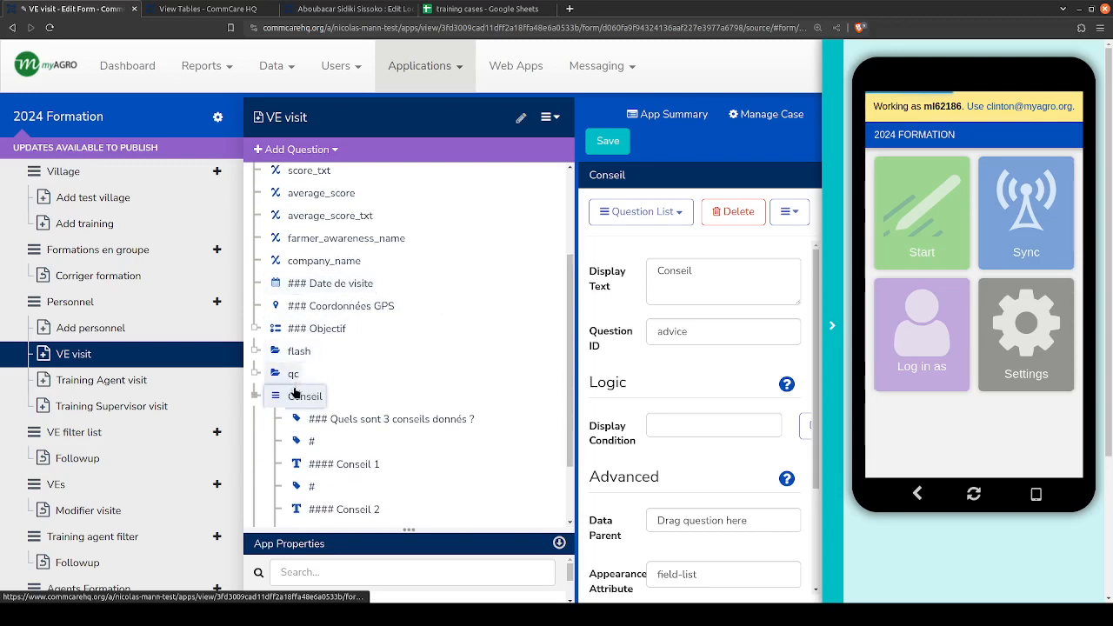
scroll(305, 406, down, 1)
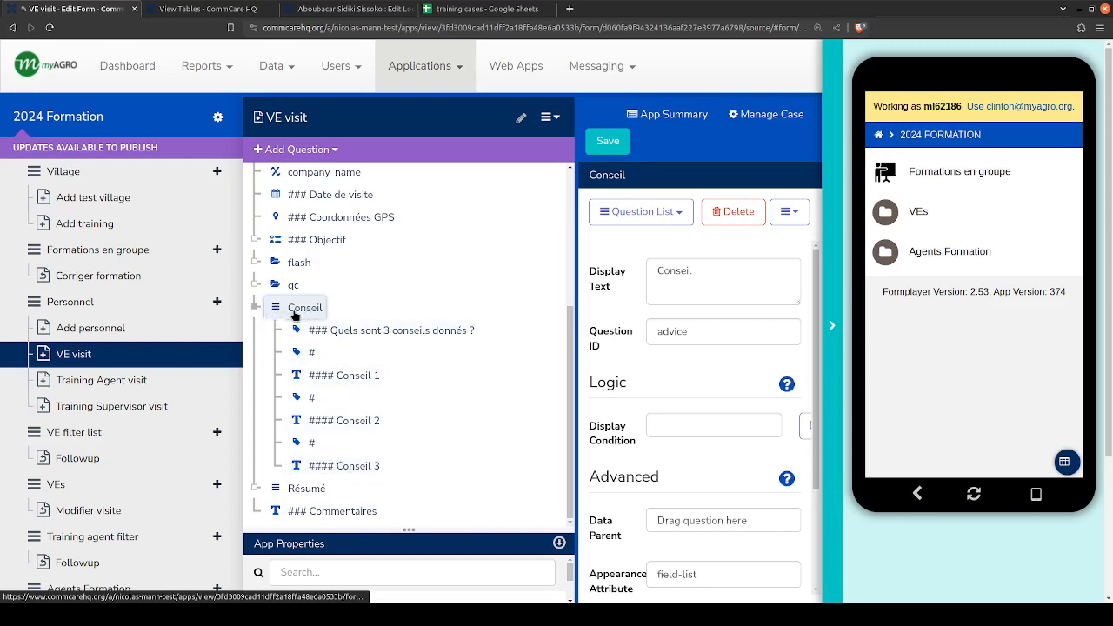
click(927, 220)
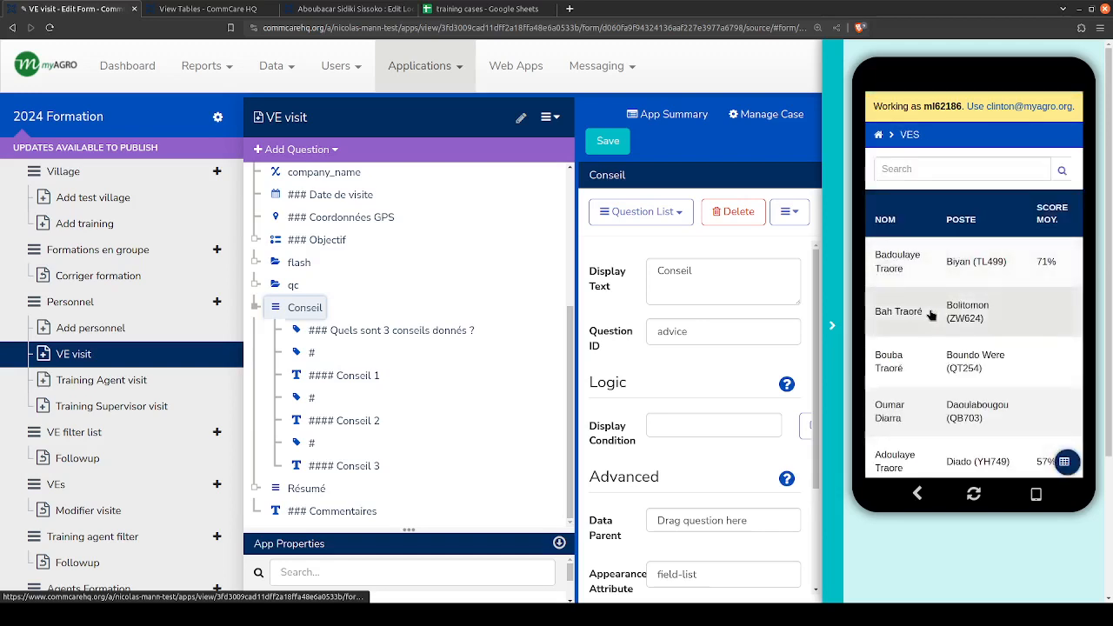
click(931, 314)
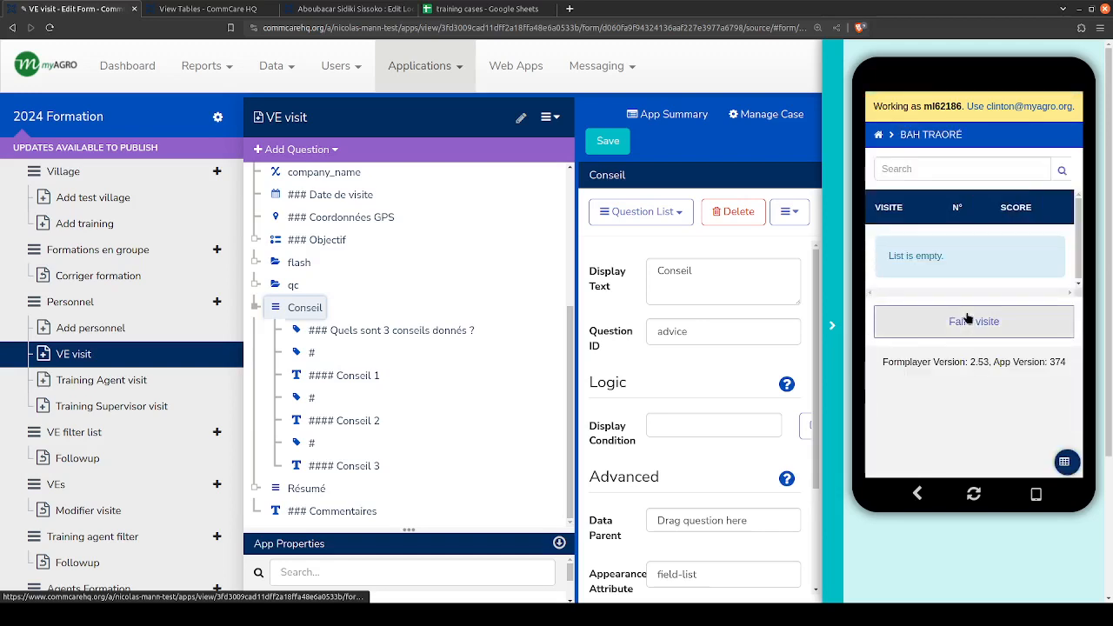
click(965, 323)
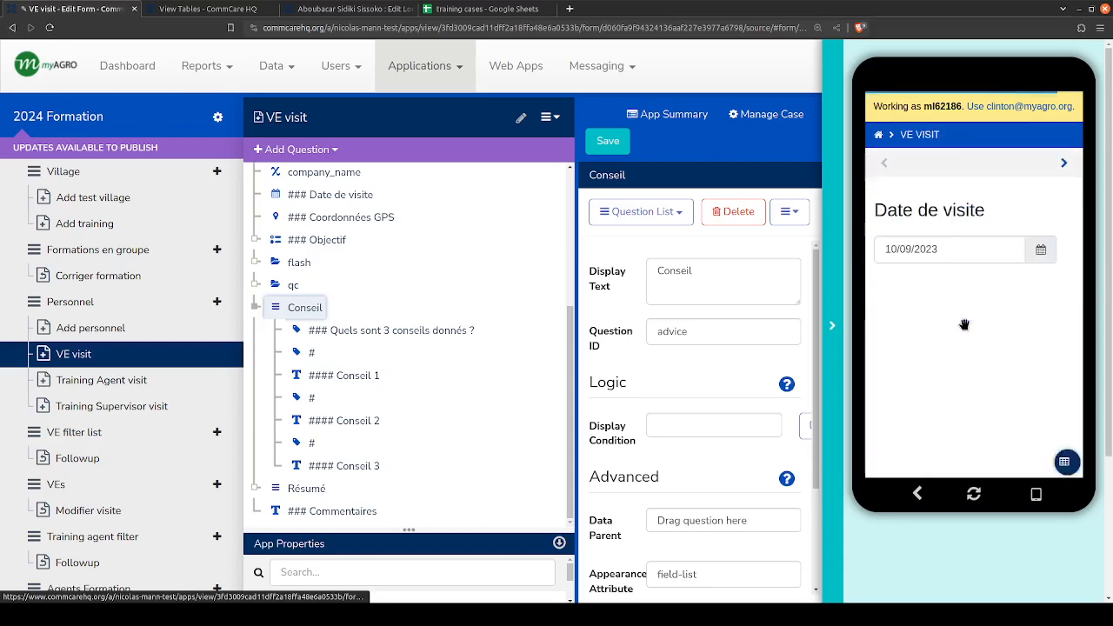
- Compare the preview with the form's question order while advancing past Date de visite and Coordonnées GPS to Objectif
scroll(376, 334, up, 5)
scroll(376, 334, down, 3)
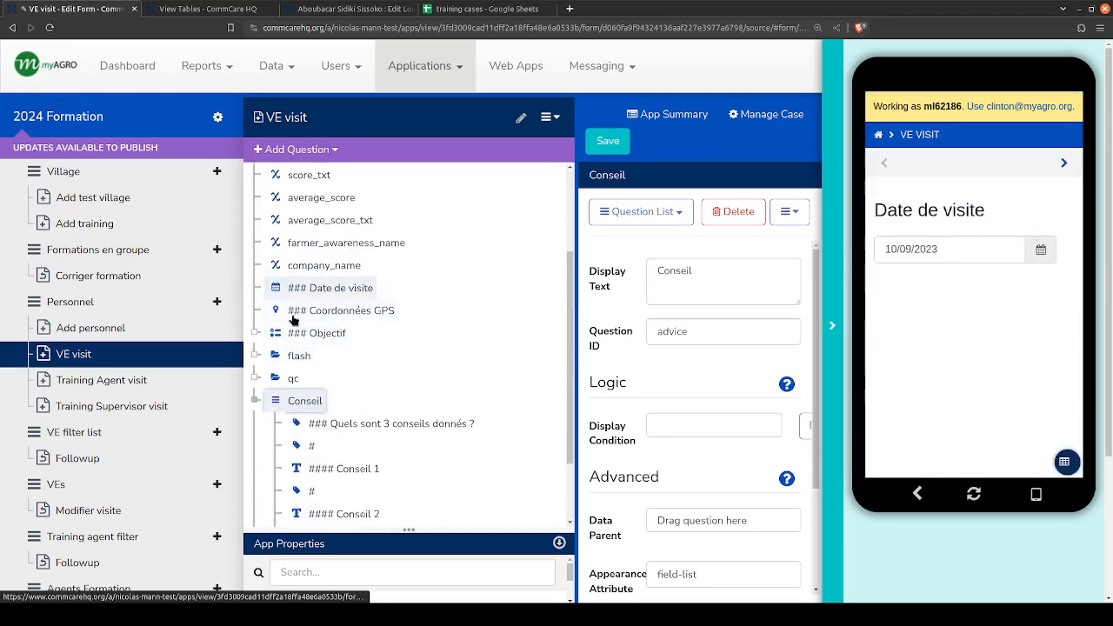
scroll(989, 304, down, 1)
scroll(987, 335, up, 1)
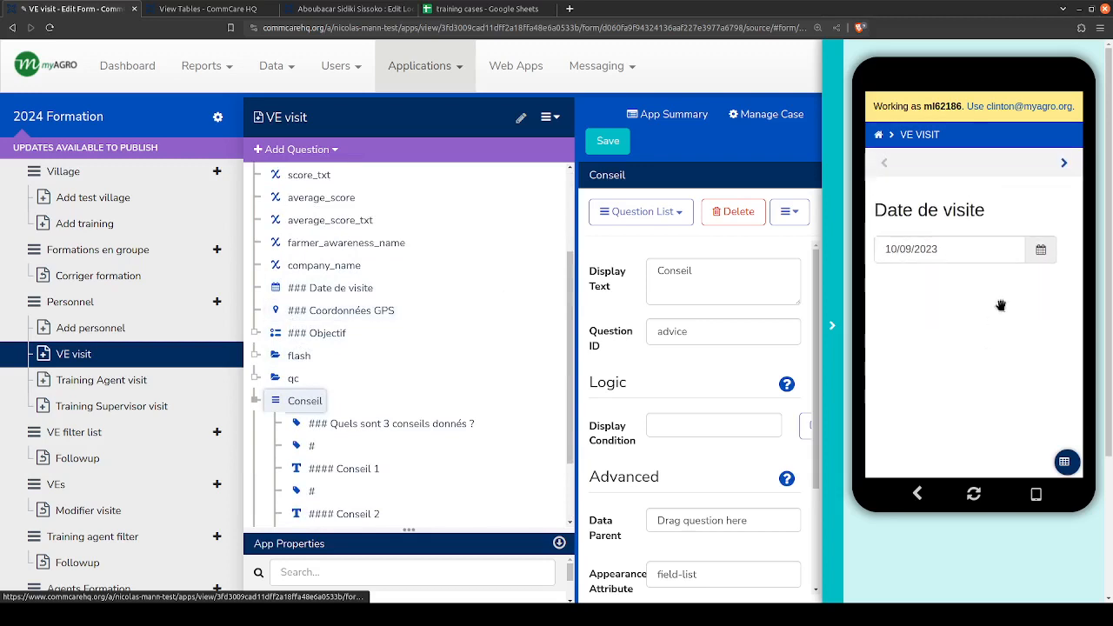
click(1064, 165)
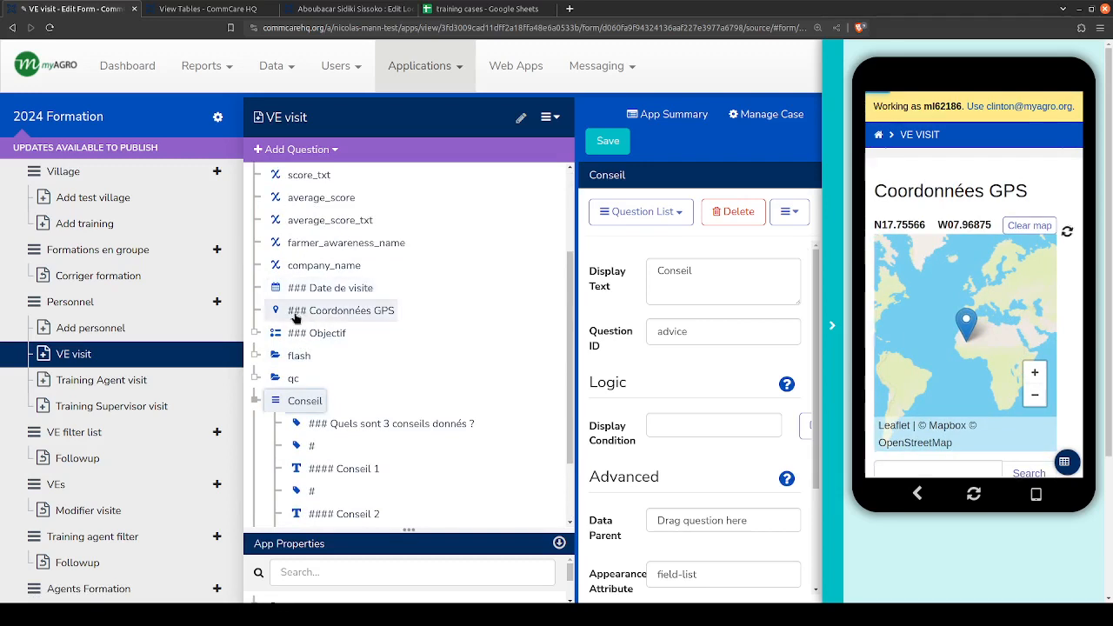
scroll(1043, 174, up, 1)
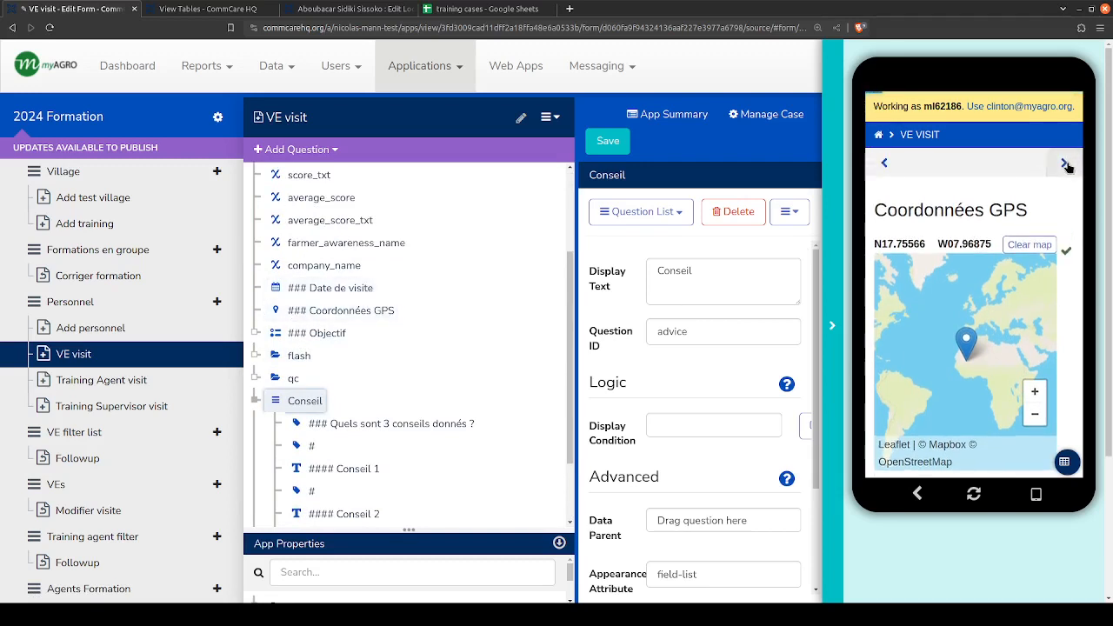
click(1065, 164)
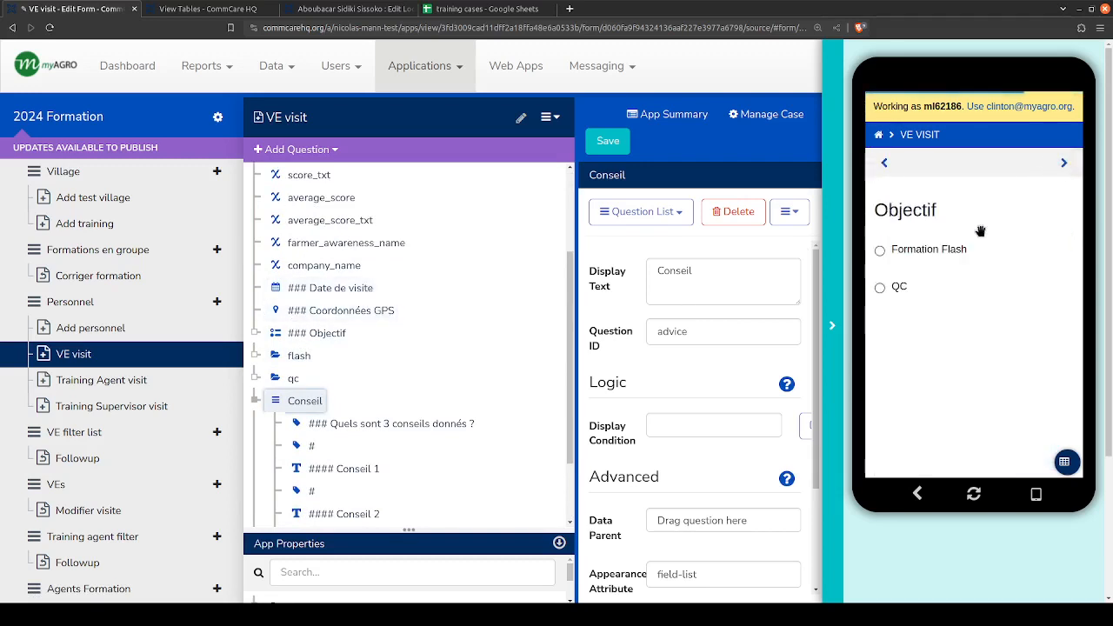
- Answer Objectif with Formation Flash and Quelle formation flash ? with Recensement in the preview
click(896, 254)
scroll(952, 382, up, 2)
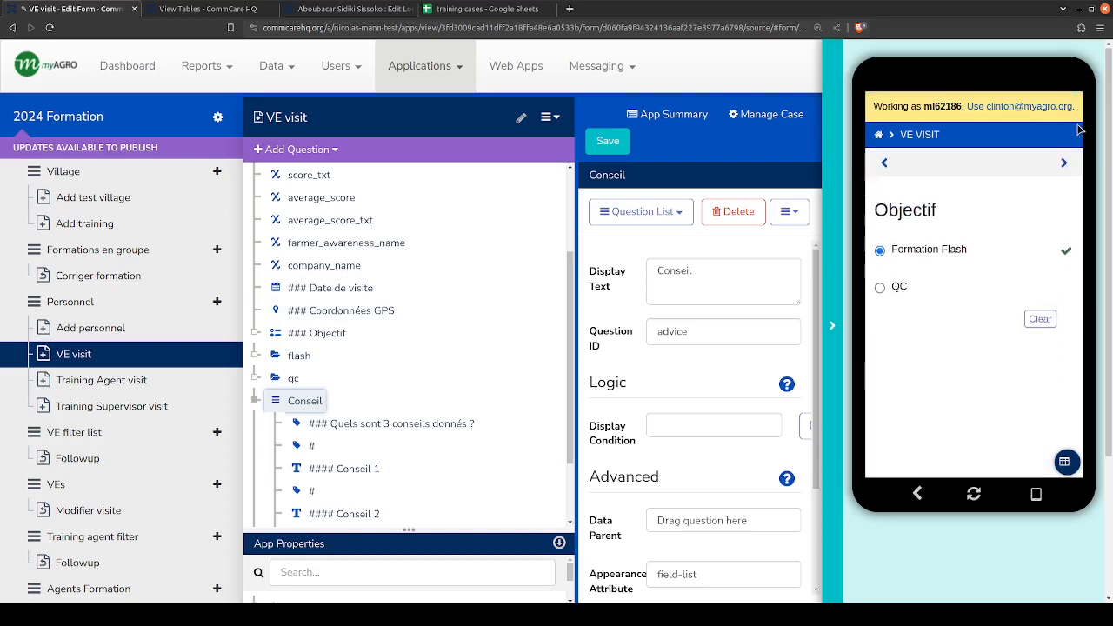
click(1065, 164)
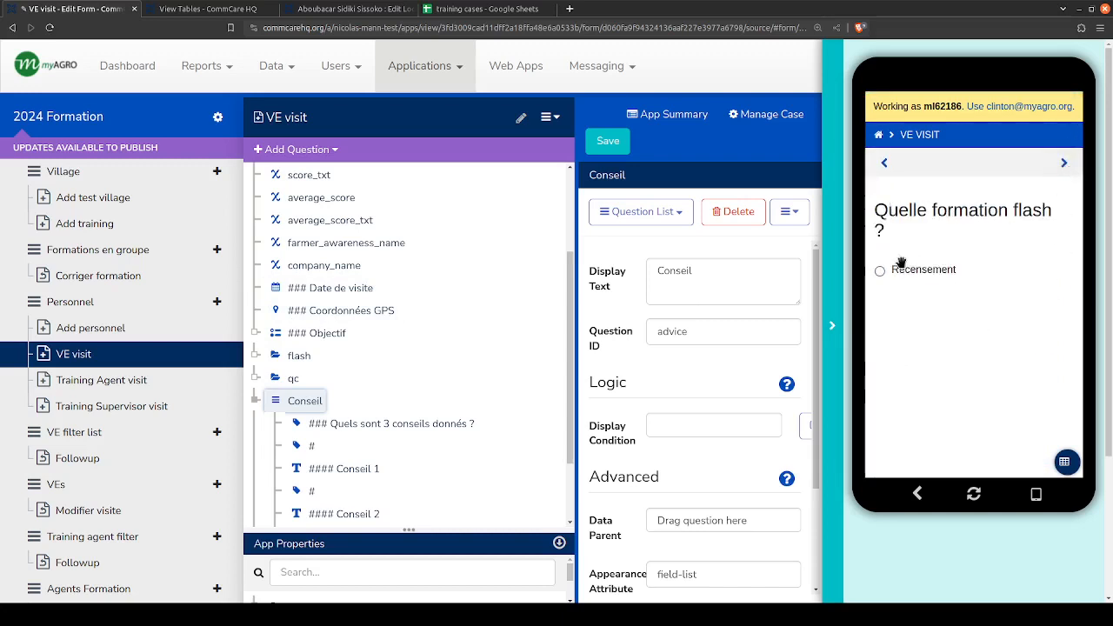
click(902, 272)
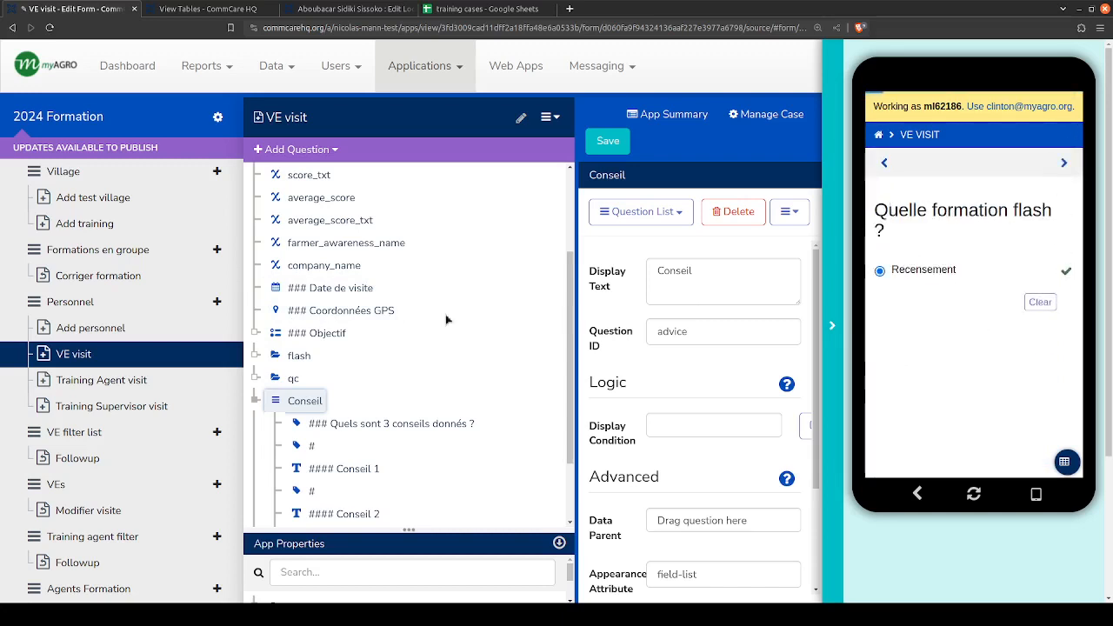
- Expand the flash group and its Flash list, and compare them with the preview's quality points page
click(255, 355)
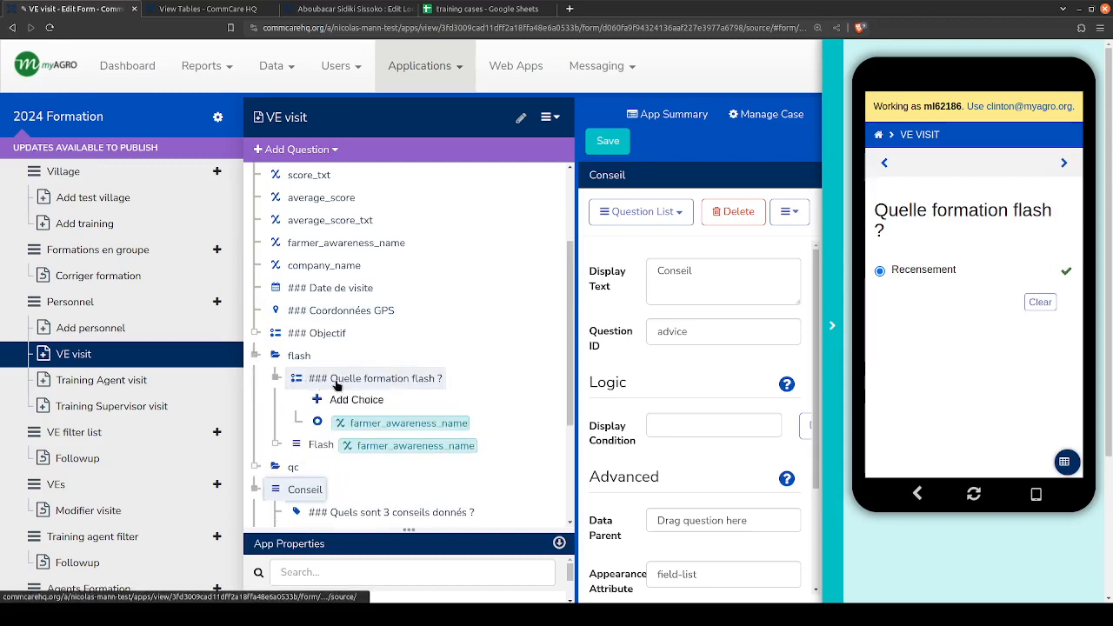
click(276, 445)
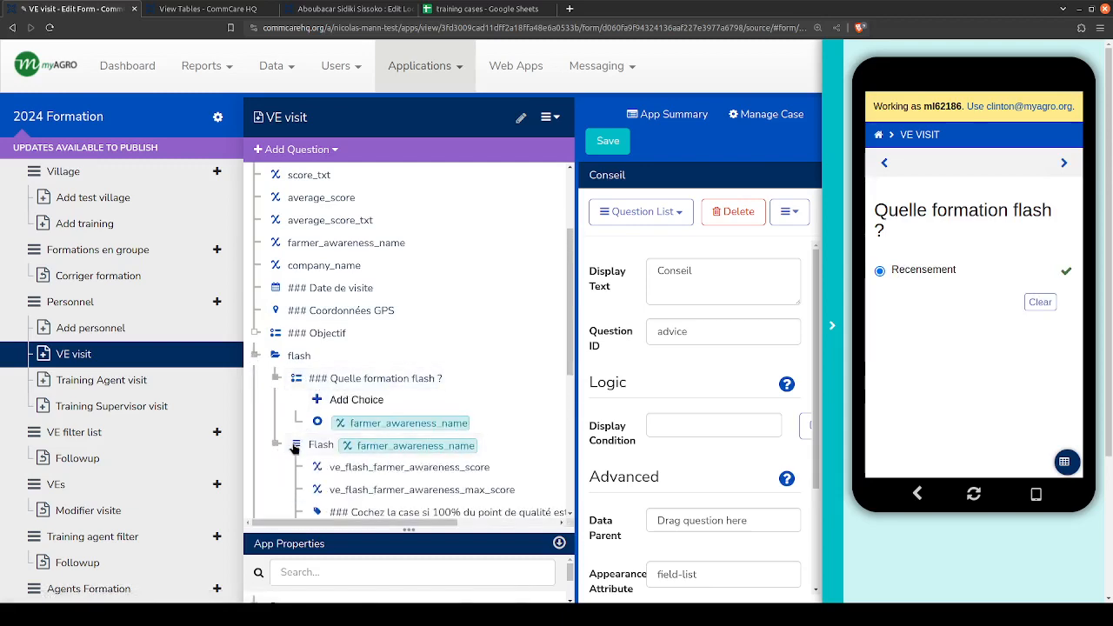
click(1067, 166)
scroll(949, 285, down, 2)
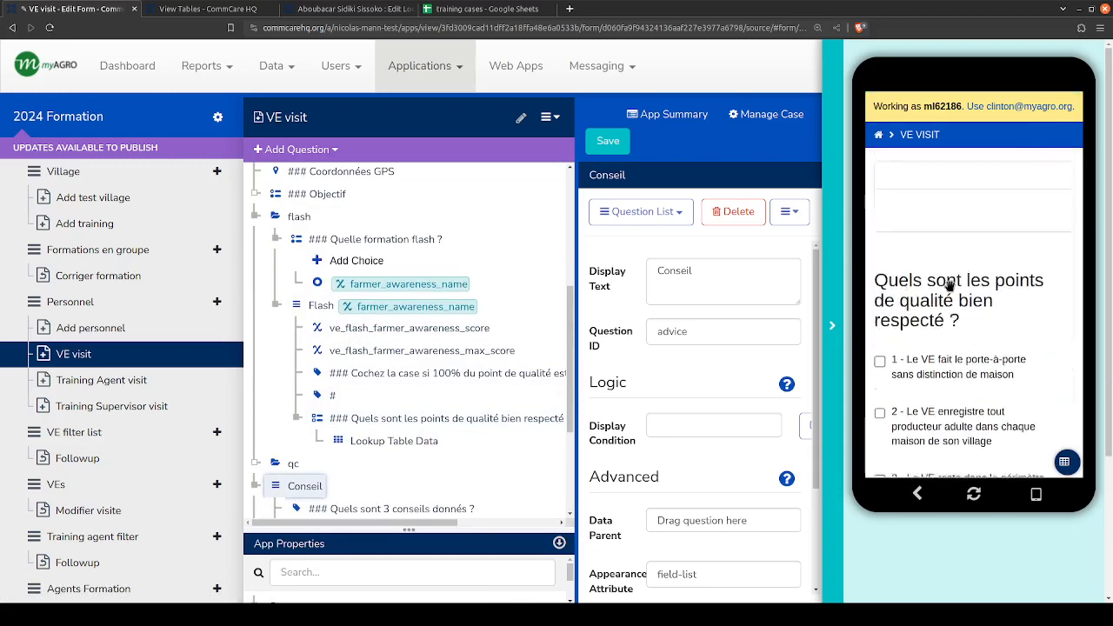
scroll(949, 285, up, 2)
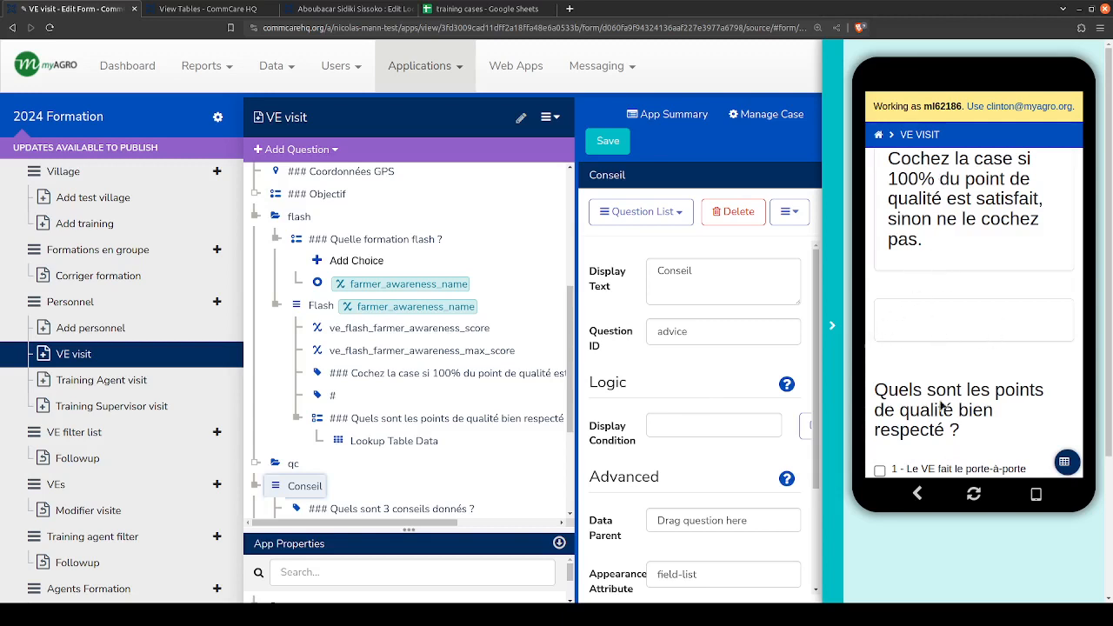
- Reduce the heading size of the "Cochez la case si 100% du point de qualité est satisfait" label by changing its prefix to ####
click(339, 375)
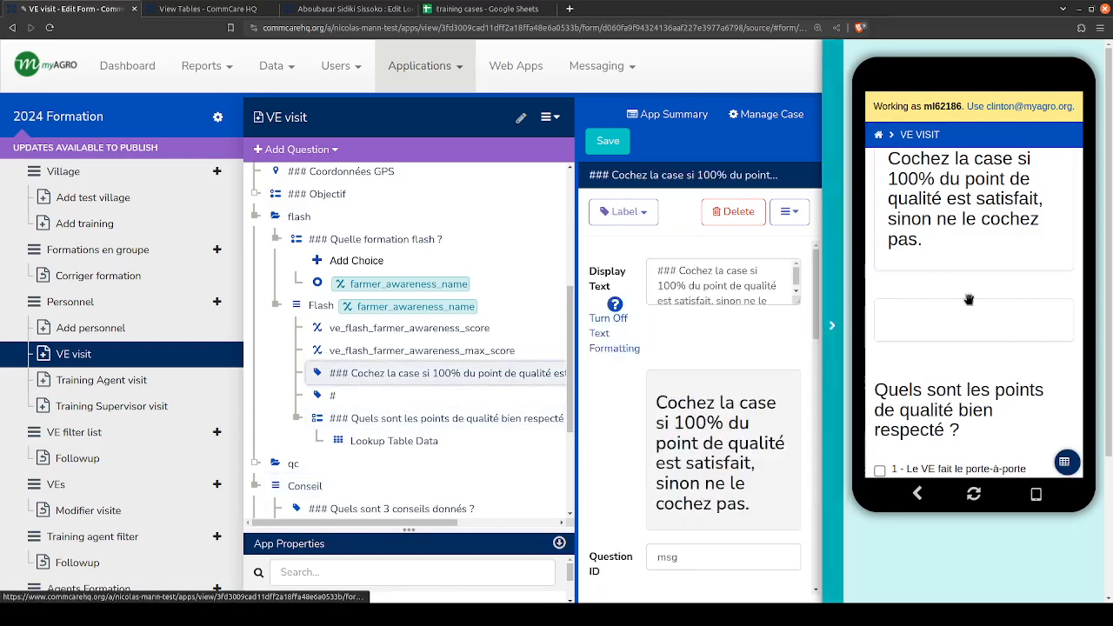
click(677, 268)
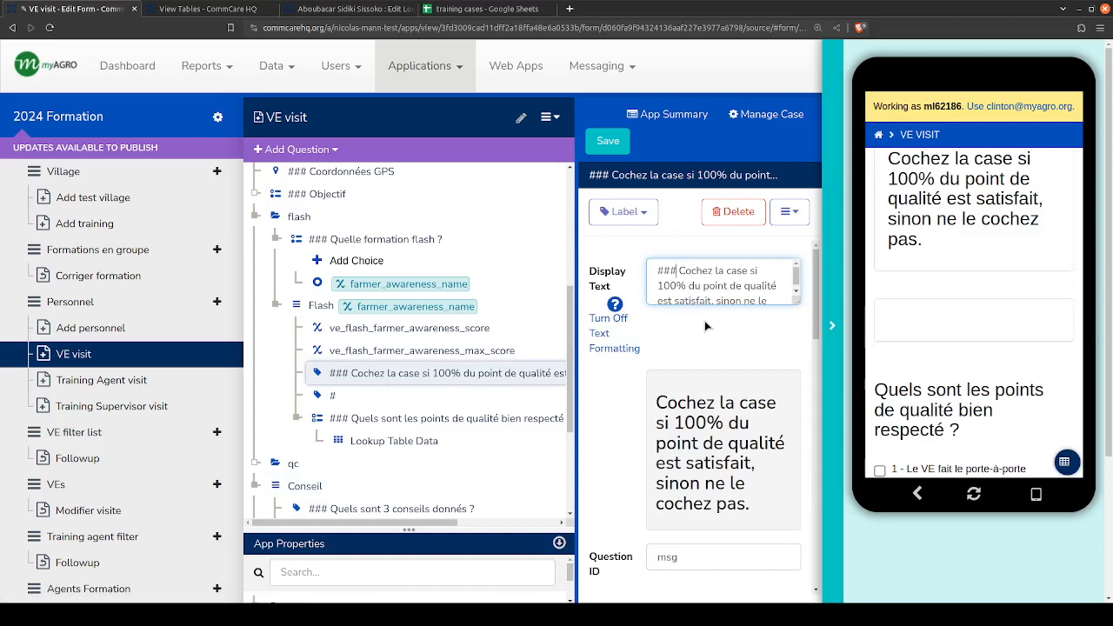
text(#)
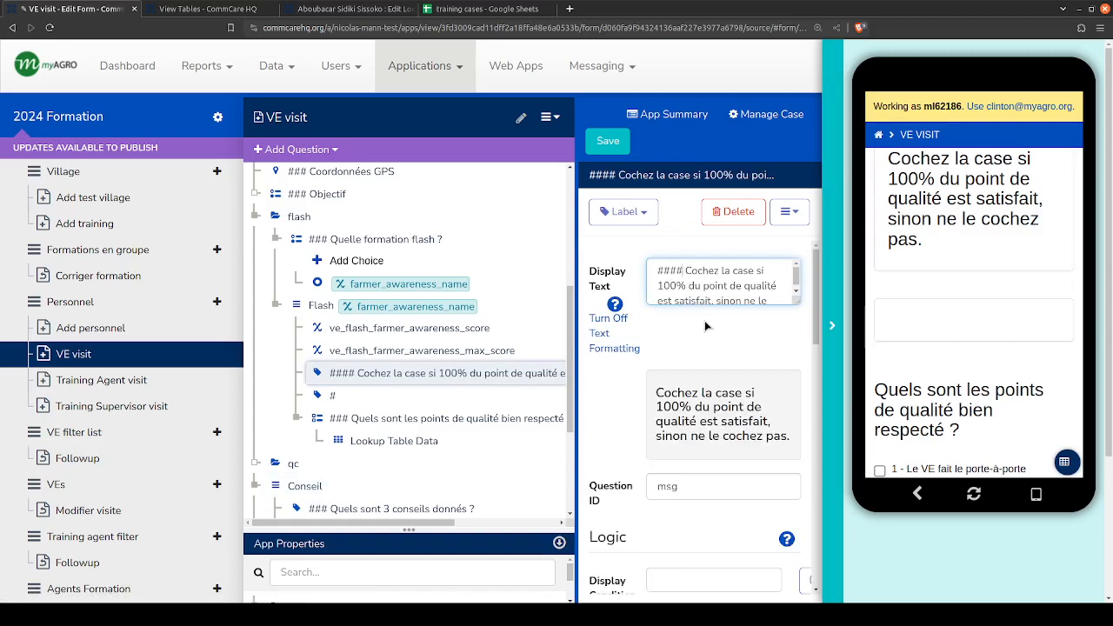
text(##)
- Try a ##### prefix on the "Cochez la case si 100% du point de qualité est satisfait" label, and set it back to ###
key(BackSpace)
key(BackSpace)
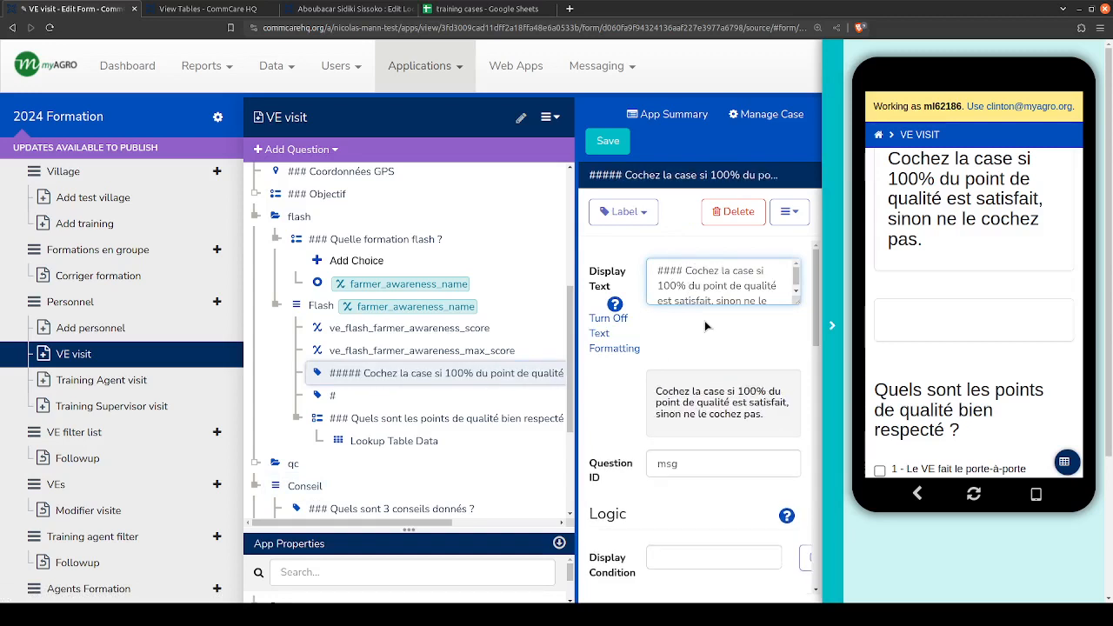
key(BackSpace)
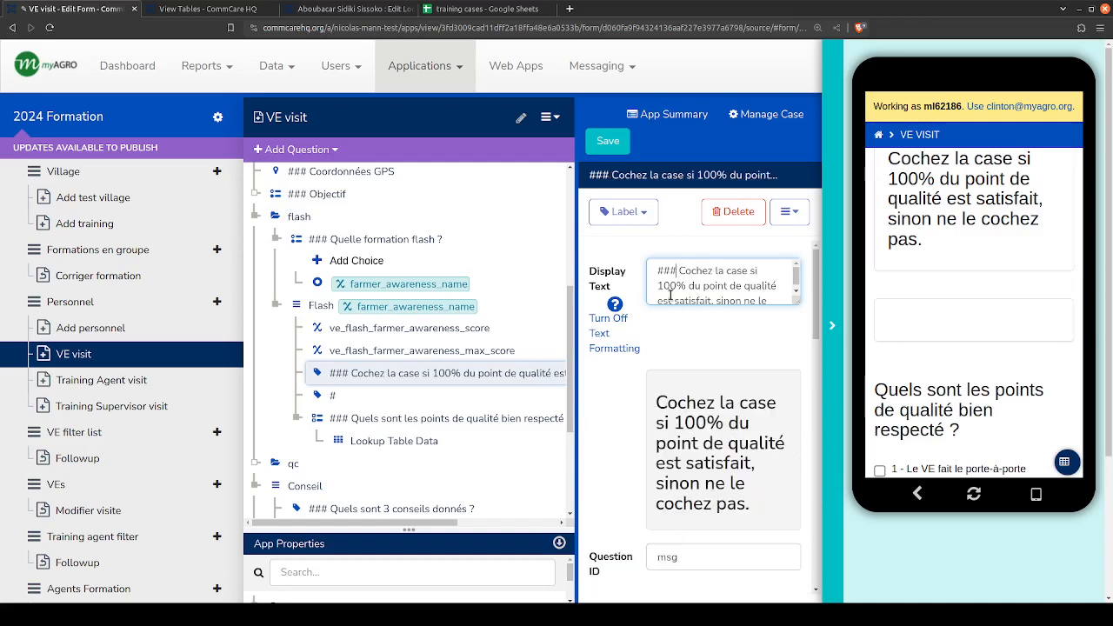
- Compare the "Quels sont les points de qualité bien respecté ?" lookup question with its checkboxes in the preview, and advance the preview to the following page
click(421, 424)
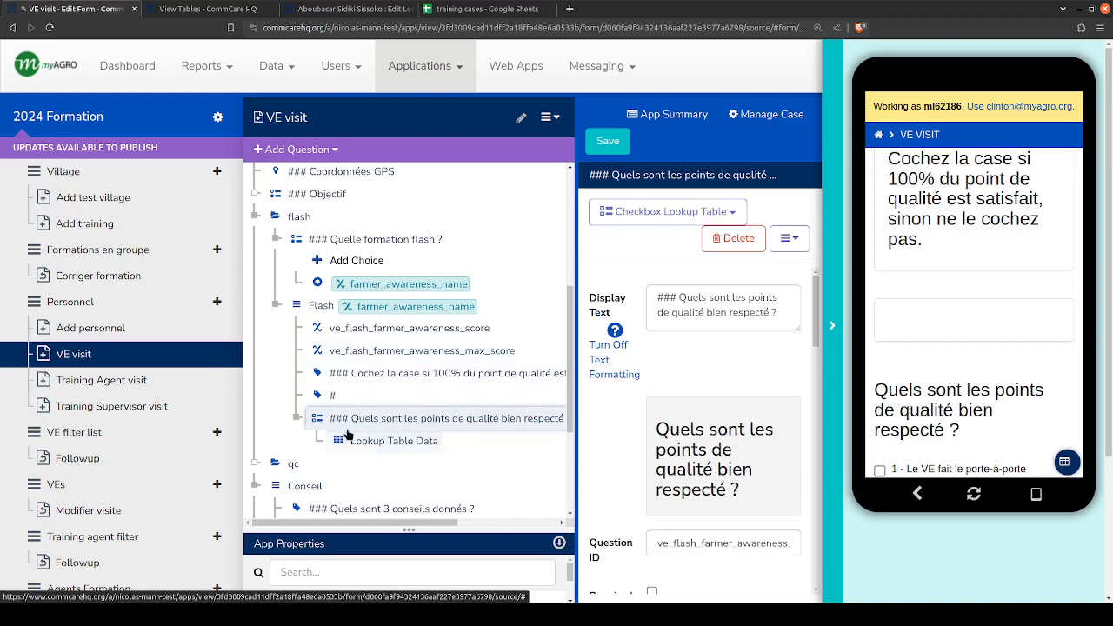
scroll(946, 300, down, 2)
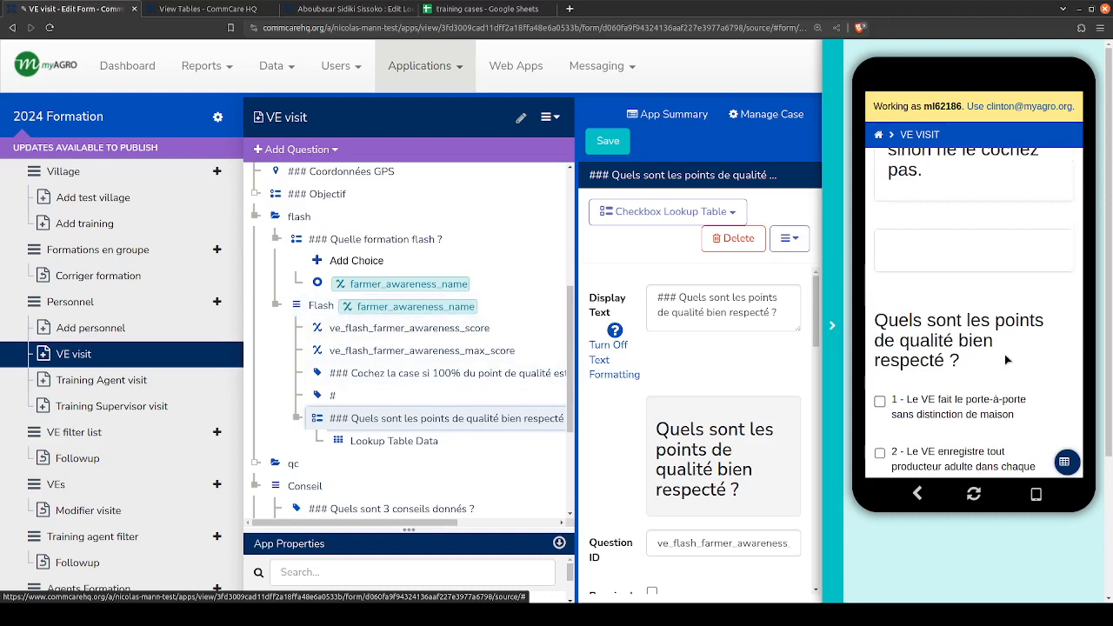
scroll(1005, 358, down, 4)
scroll(1006, 364, up, 3)
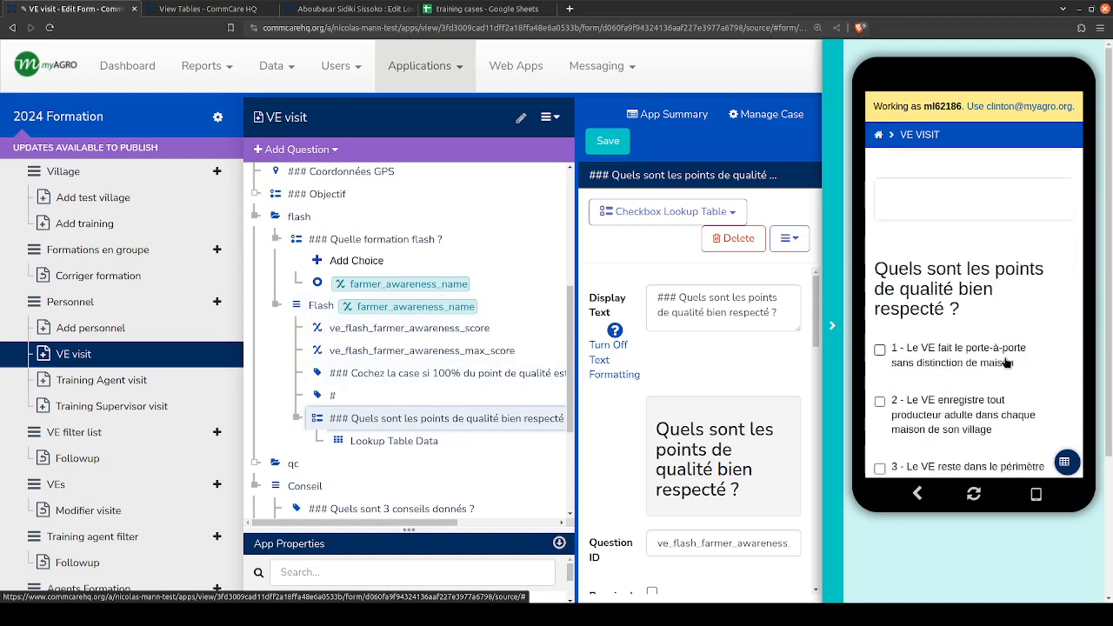
scroll(1006, 364, up, 3)
scroll(963, 463, down, 3)
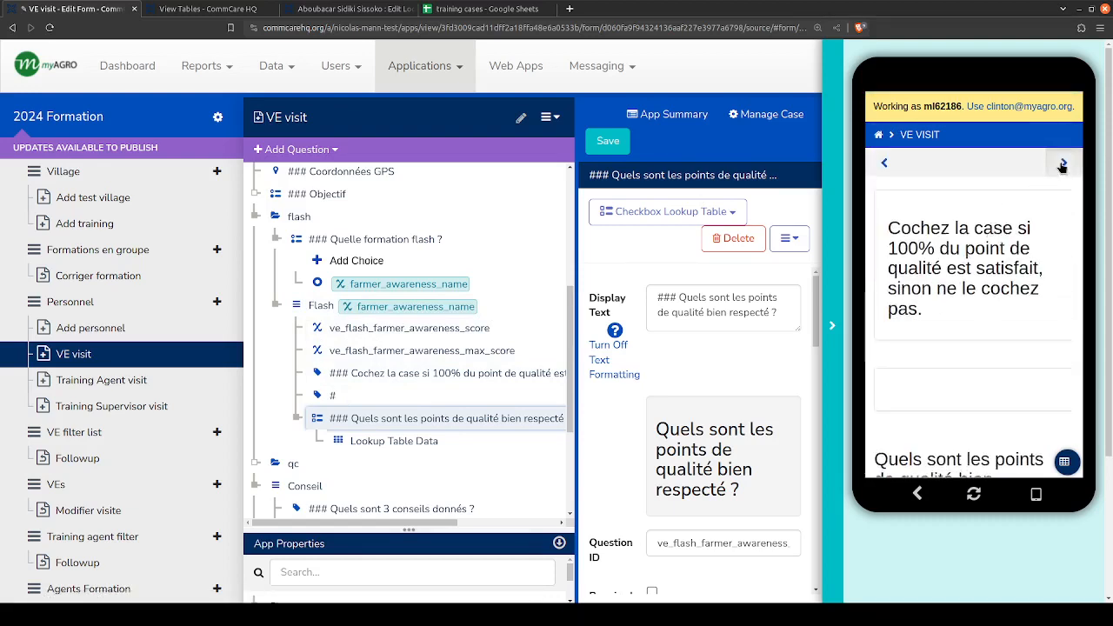
click(1062, 164)
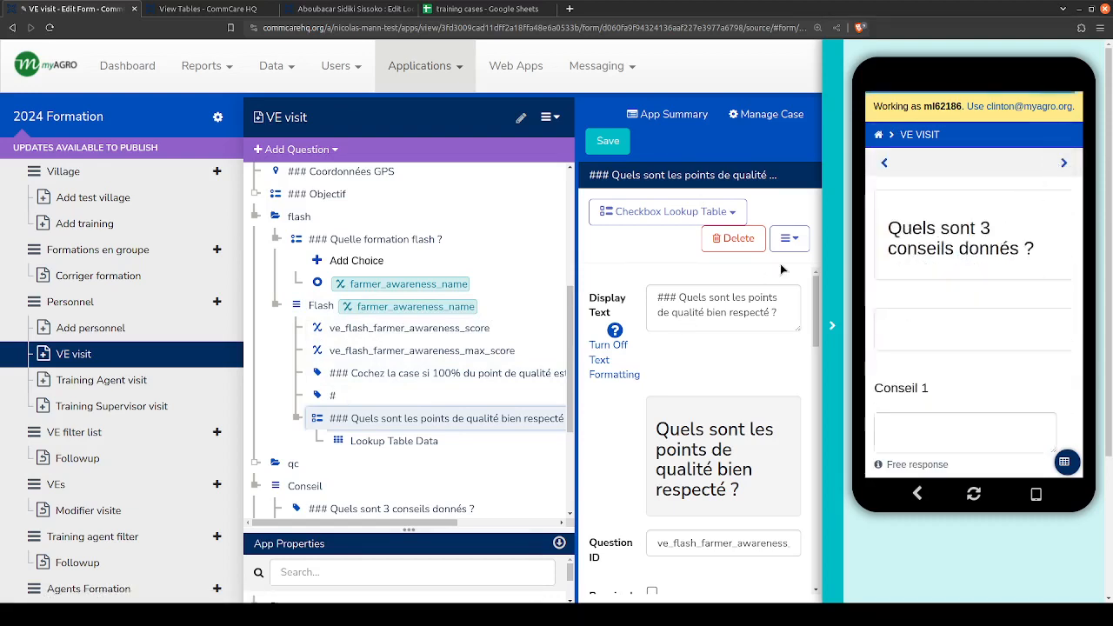
- Collapse the flash group and compare the questions inside the Conseil list with the preview's "Quels sont 3 conseils donnés ?" page
double_click(271, 216)
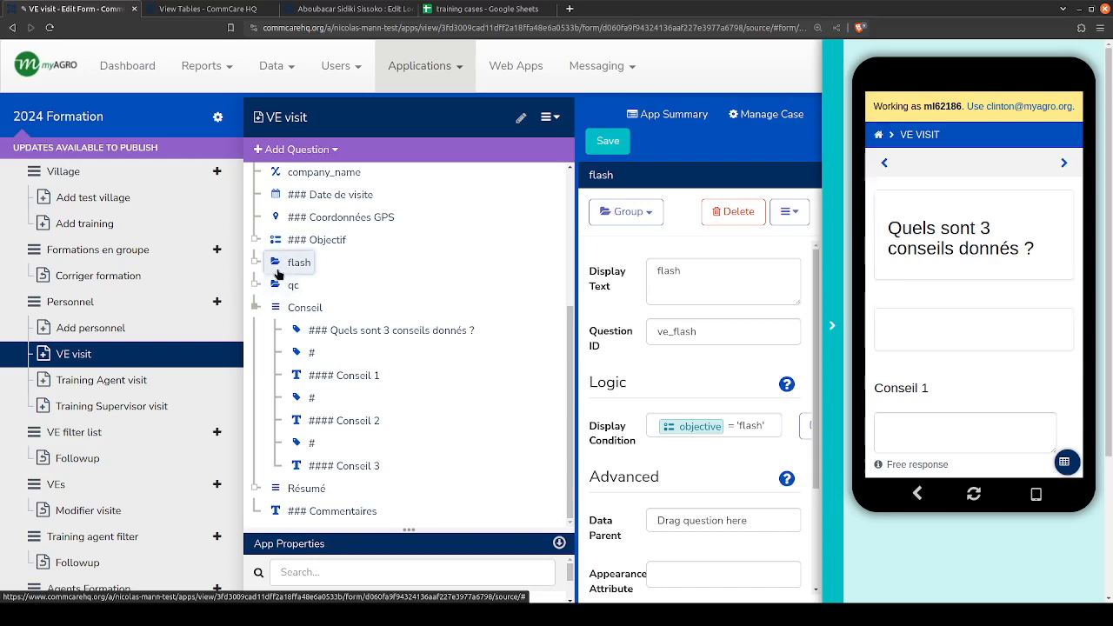
click(257, 309)
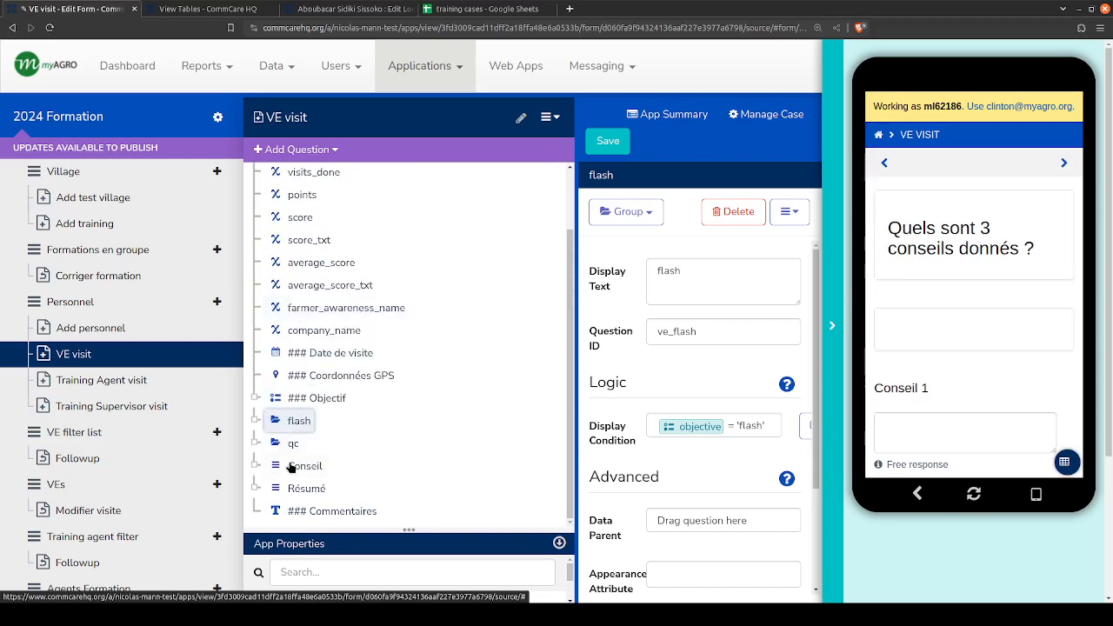
click(256, 462)
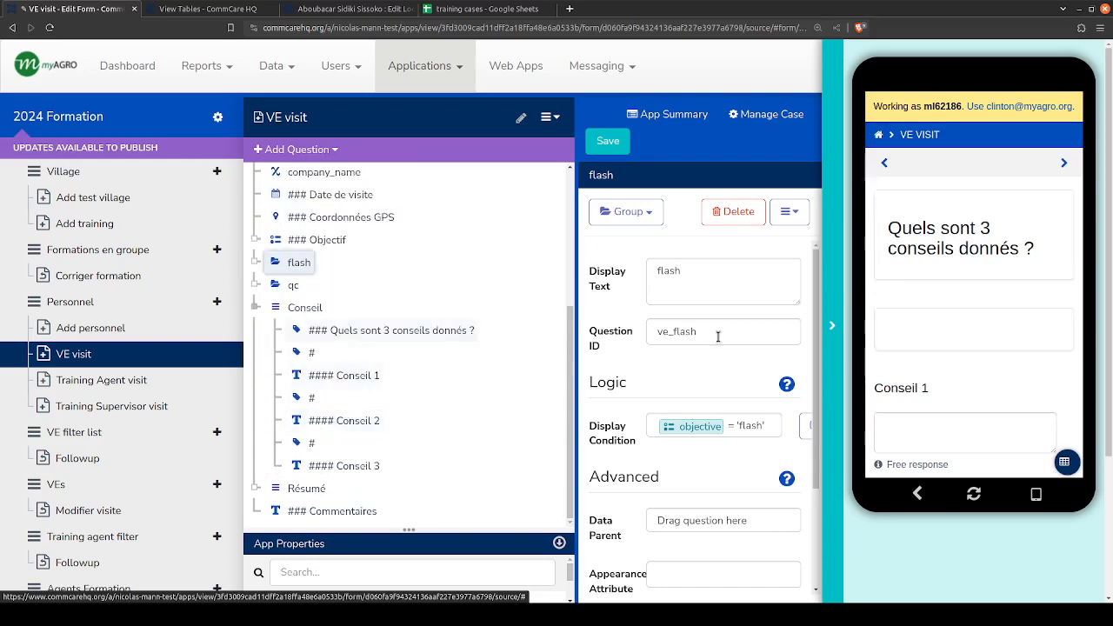
scroll(901, 316, down, 5)
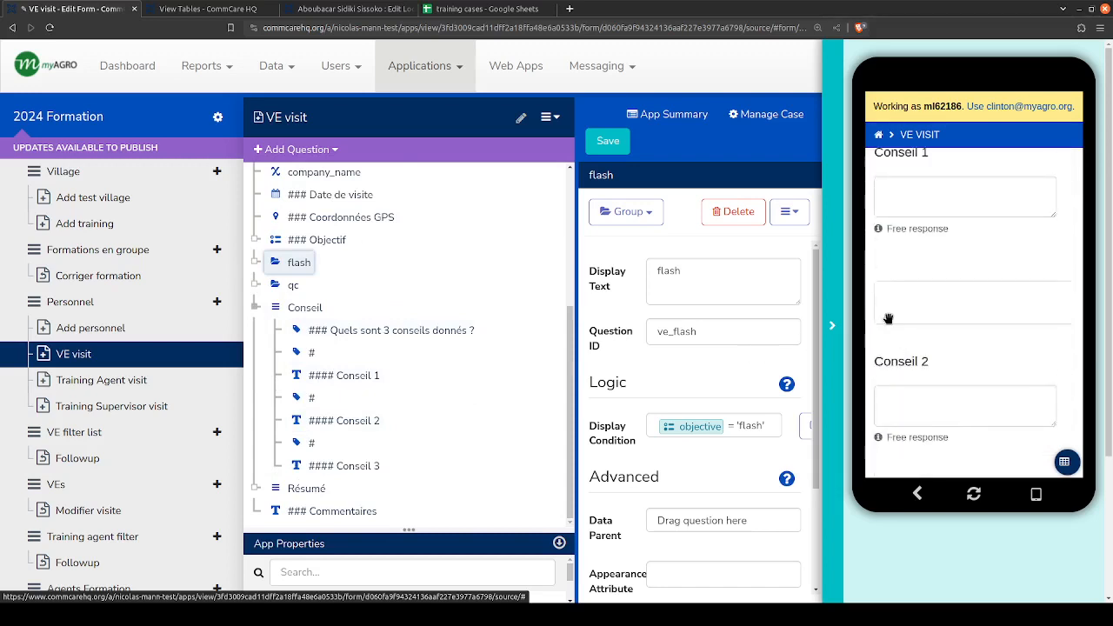
scroll(884, 316, up, 5)
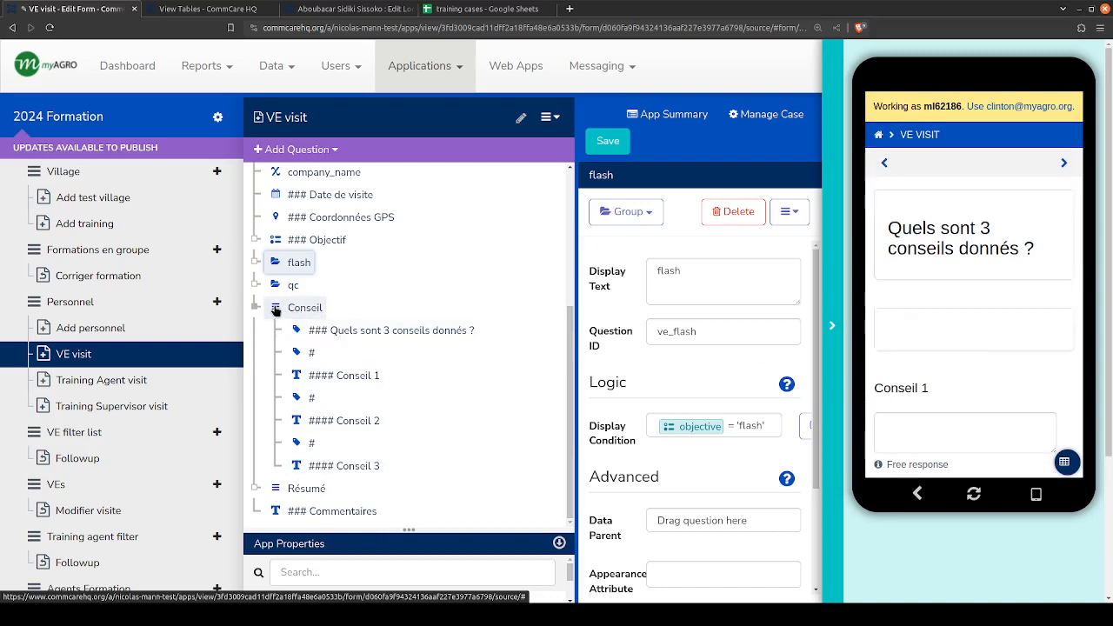
- Examine the group types available for new questions, and try to advance the preview past the Conseil page without answers
click(292, 150)
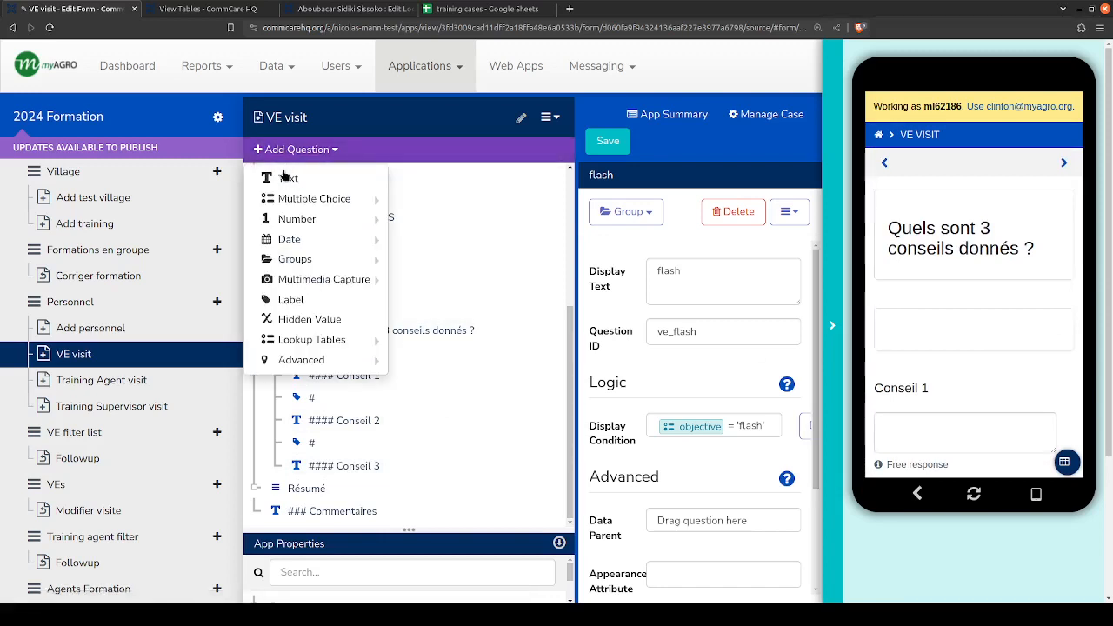
mouse_move(292, 268)
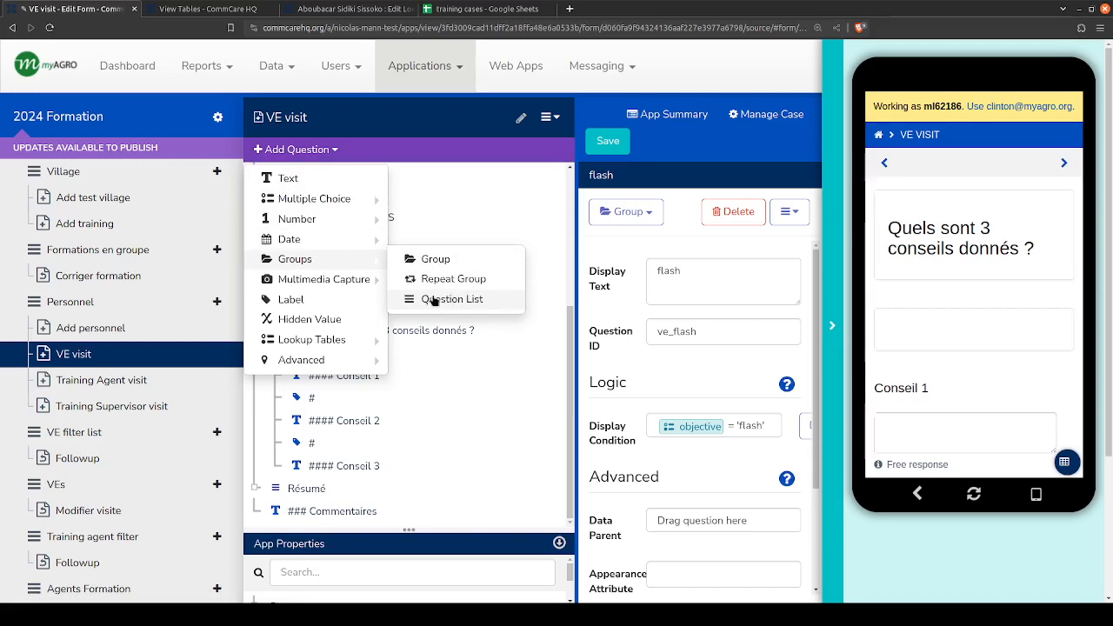
click(492, 286)
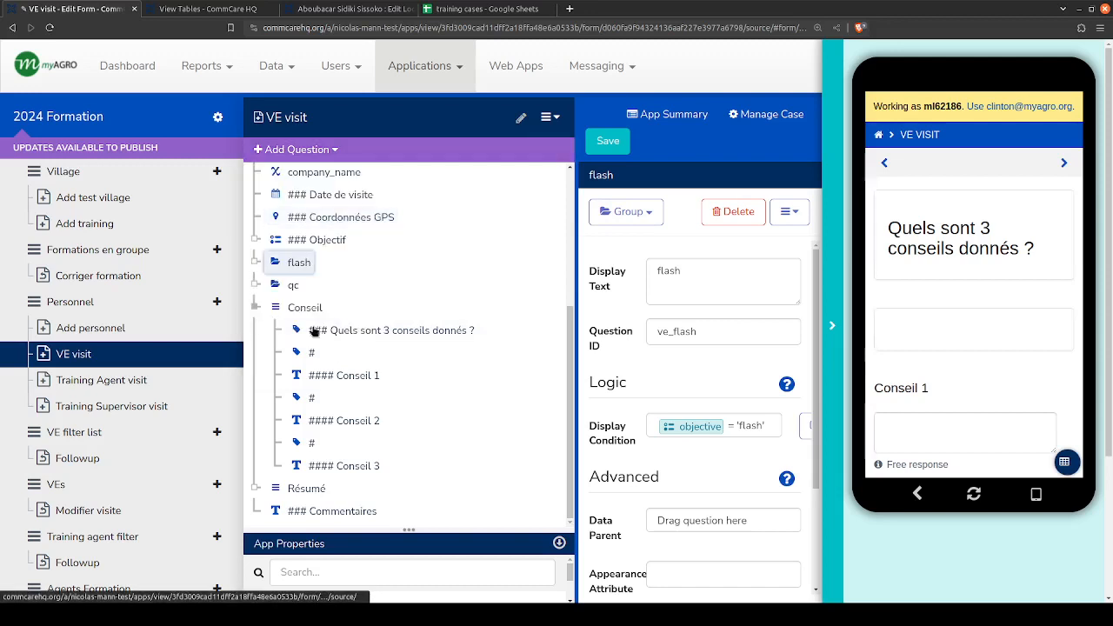
click(257, 309)
click(1060, 160)
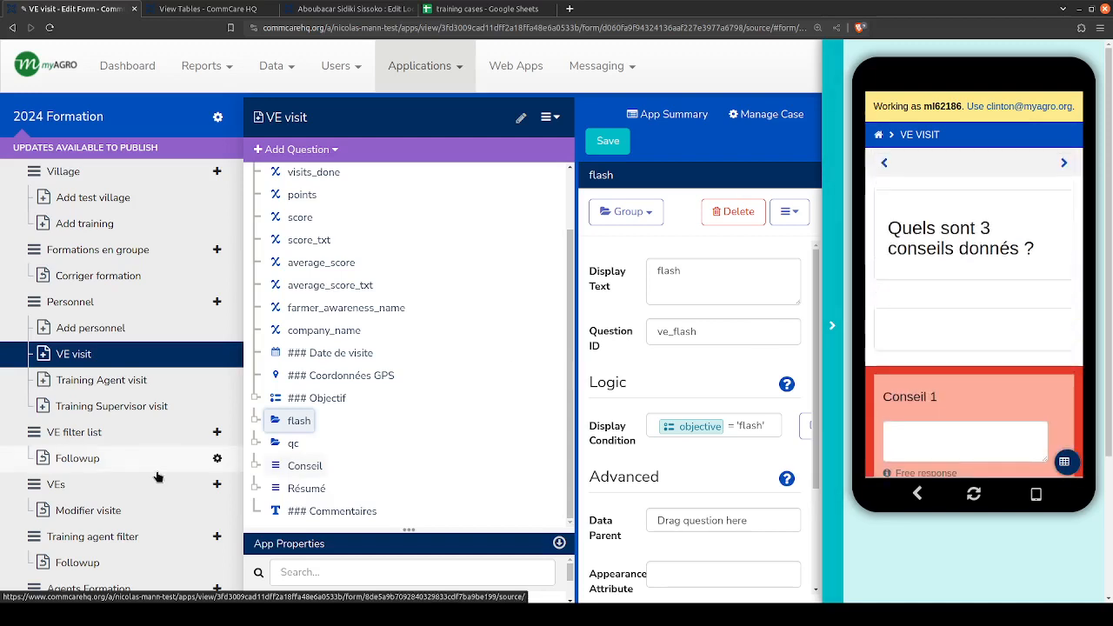
- Add a new Question List to the form and place it between the qc group and the Conseil list
click(300, 465)
click(261, 154)
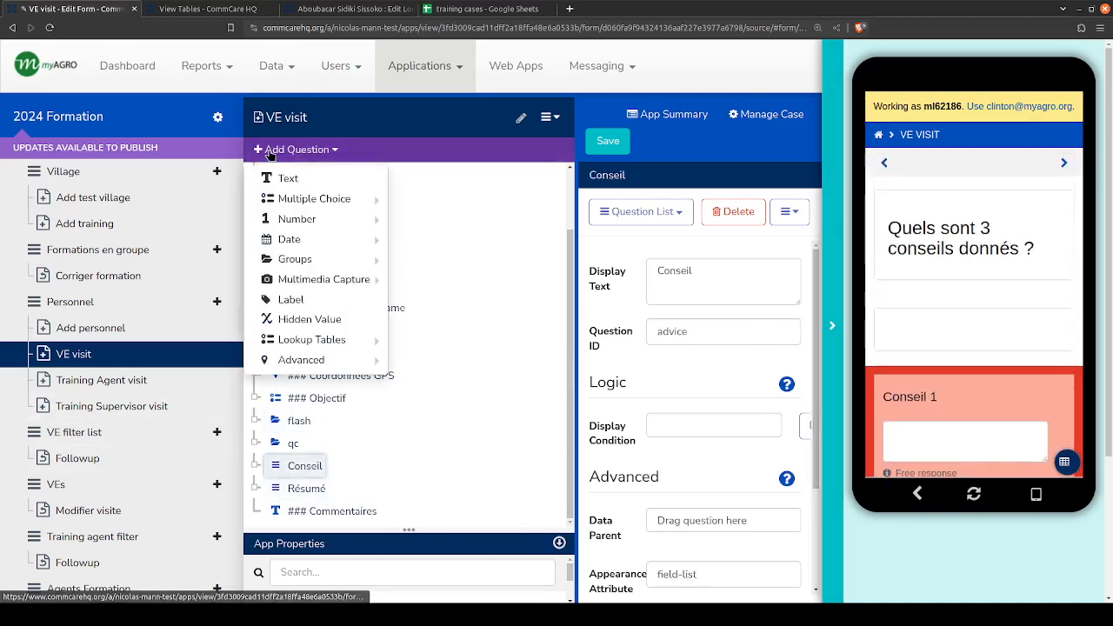
mouse_move(323, 262)
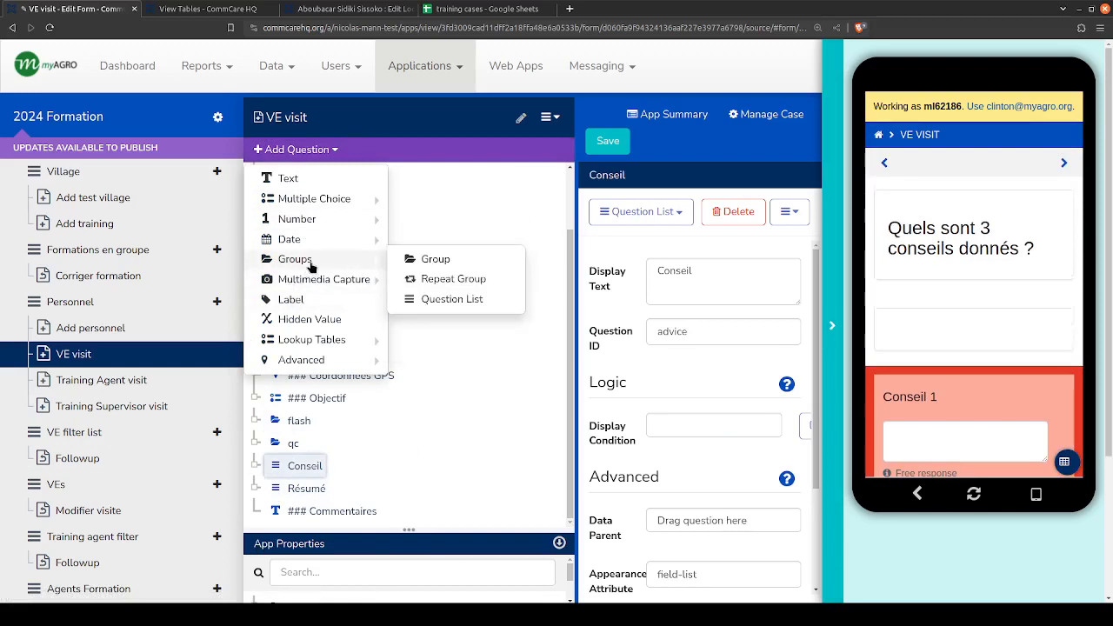
click(426, 299)
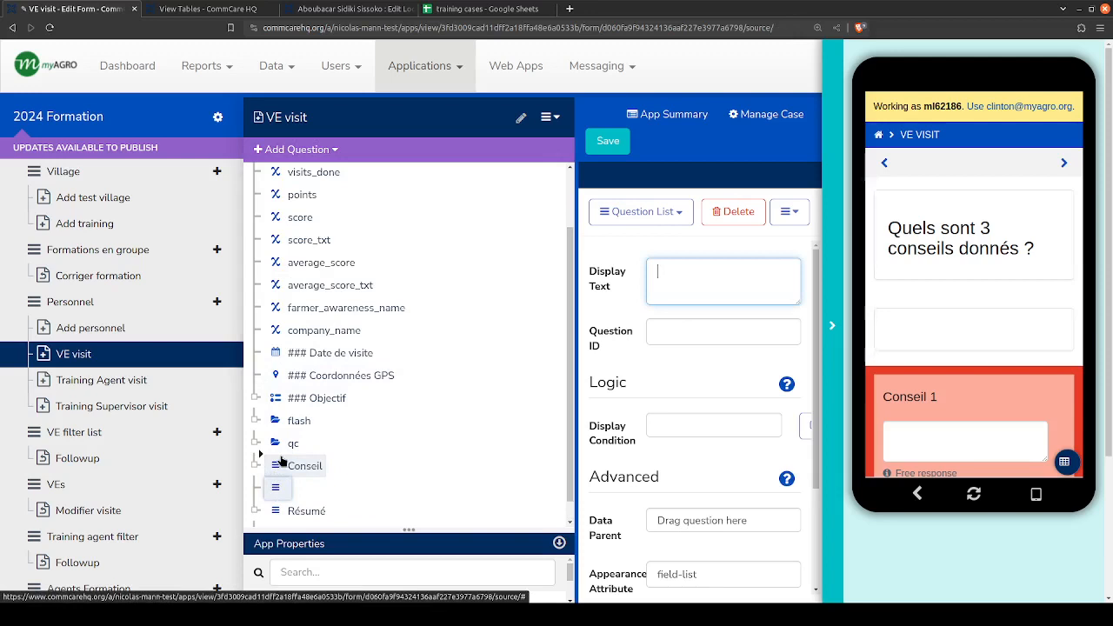
drag(281, 460, 281, 459)
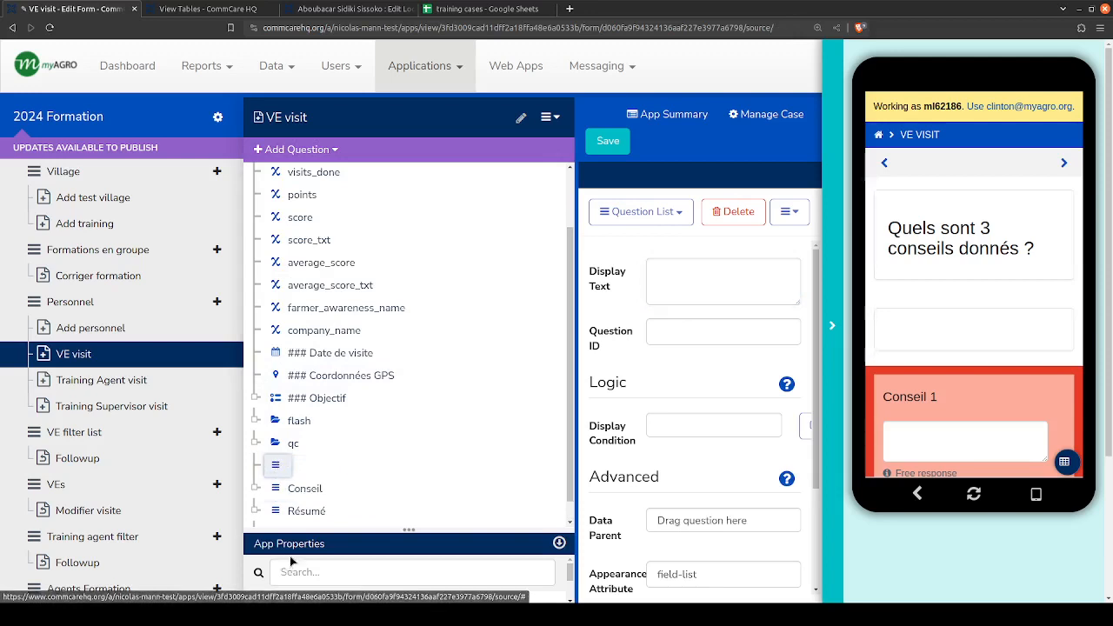
click(287, 488)
click(291, 464)
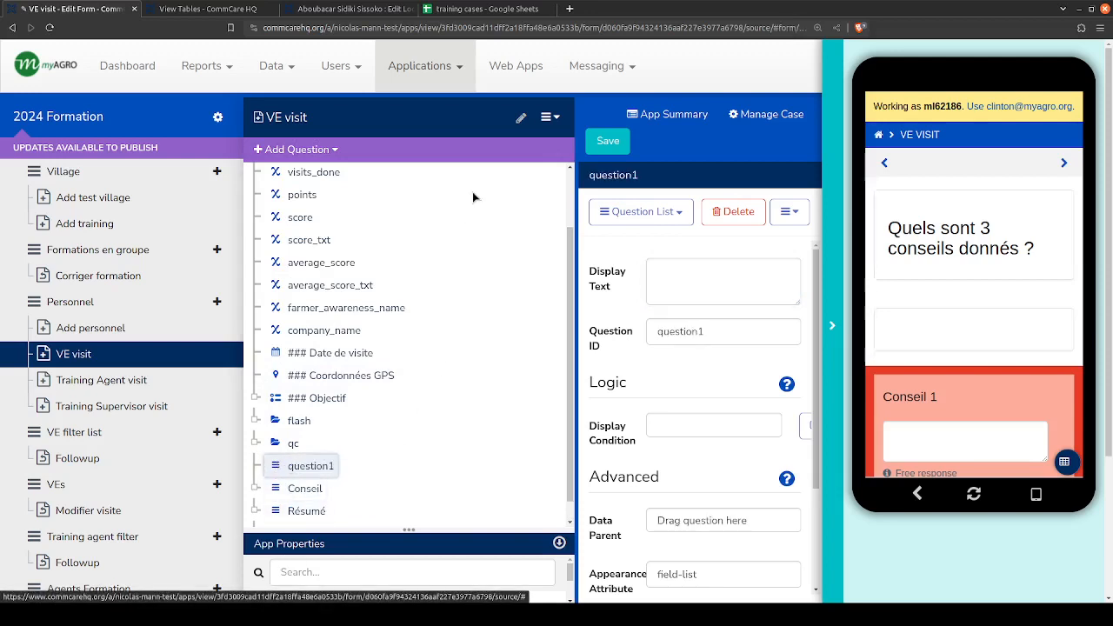
- Give the new question list the display text RACE and the question ID race
click(718, 276)
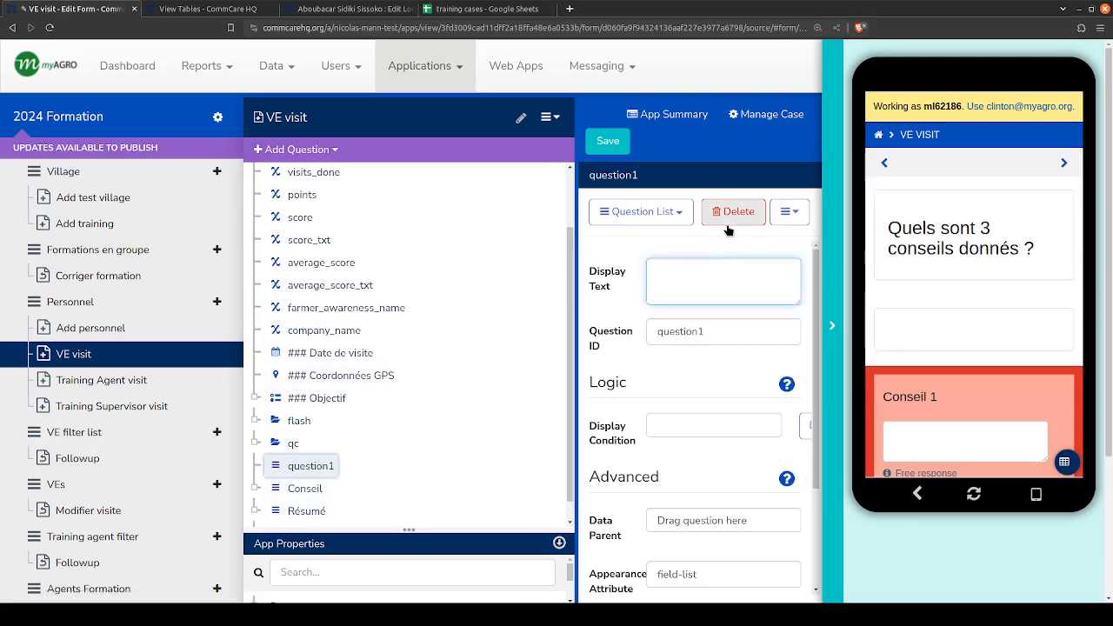
text(RACE)
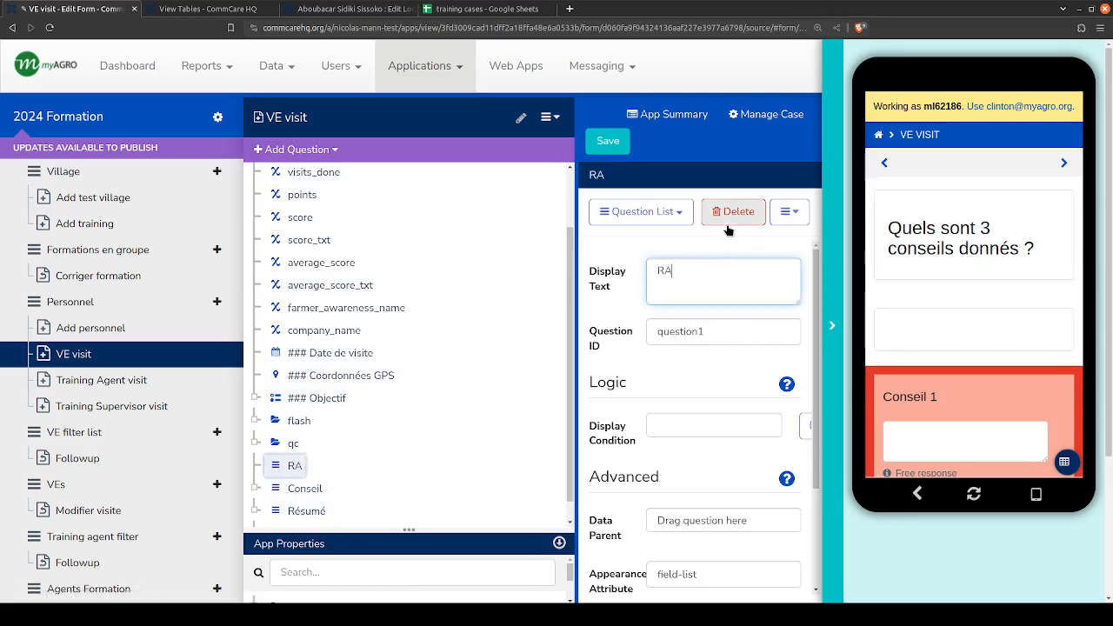
click(714, 326)
key(ctrl+a)
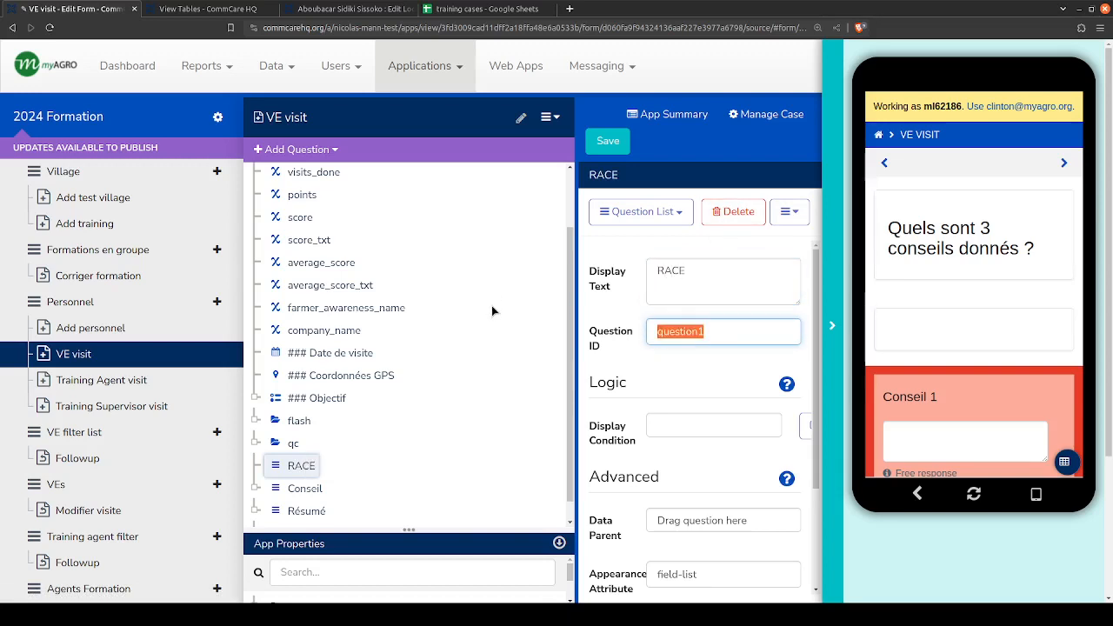
text(race)
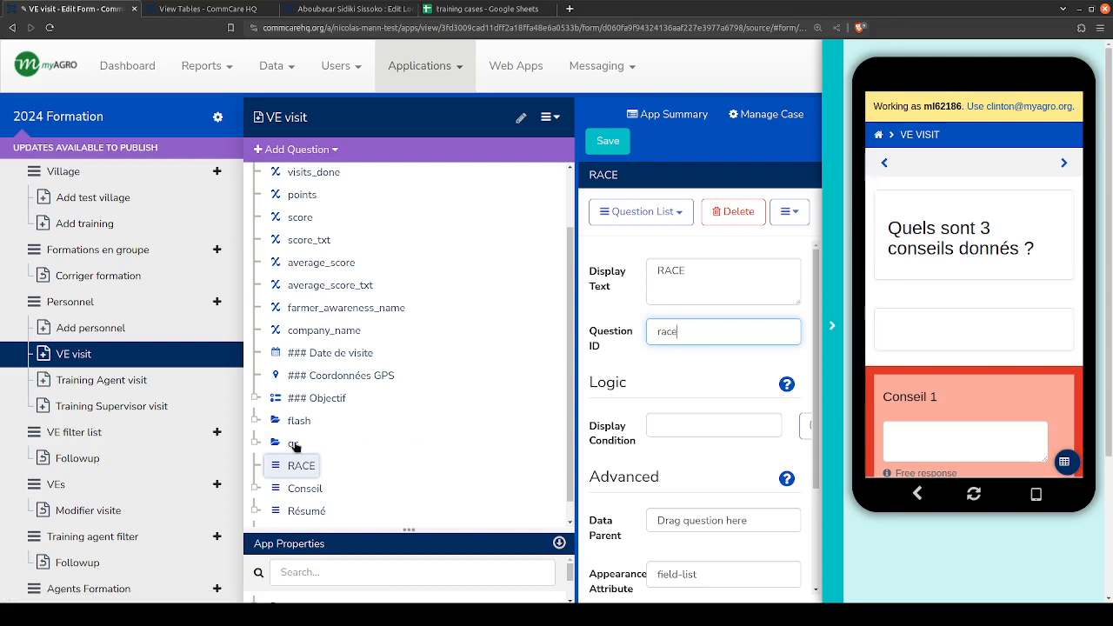
- Shorten the RACE question list's display text to ACE and its question ID to ace
drag(658, 270, 667, 271)
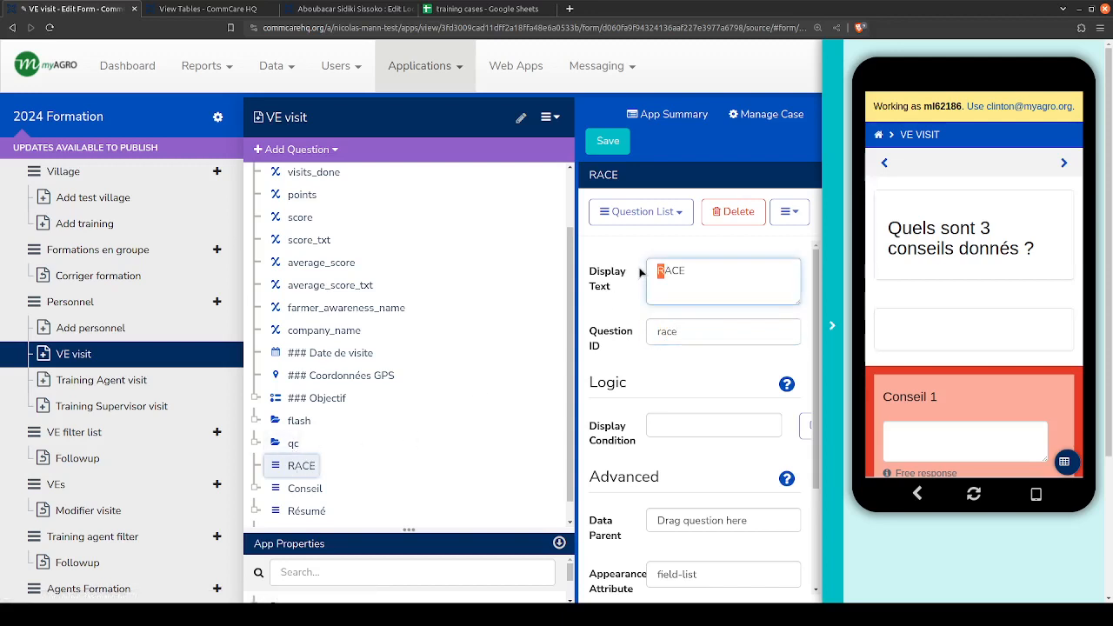
key(BackSpace)
click(663, 333)
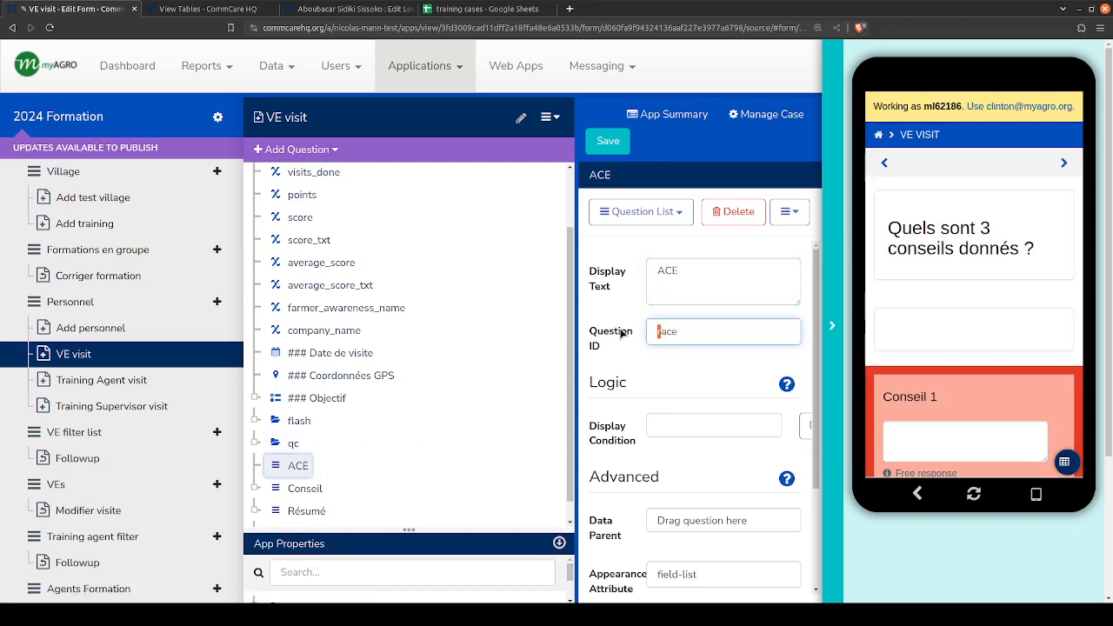
key(BackSpace)
- Add a Multiple Choice question inside the ACE list and examine the types it can be changed to
click(295, 149)
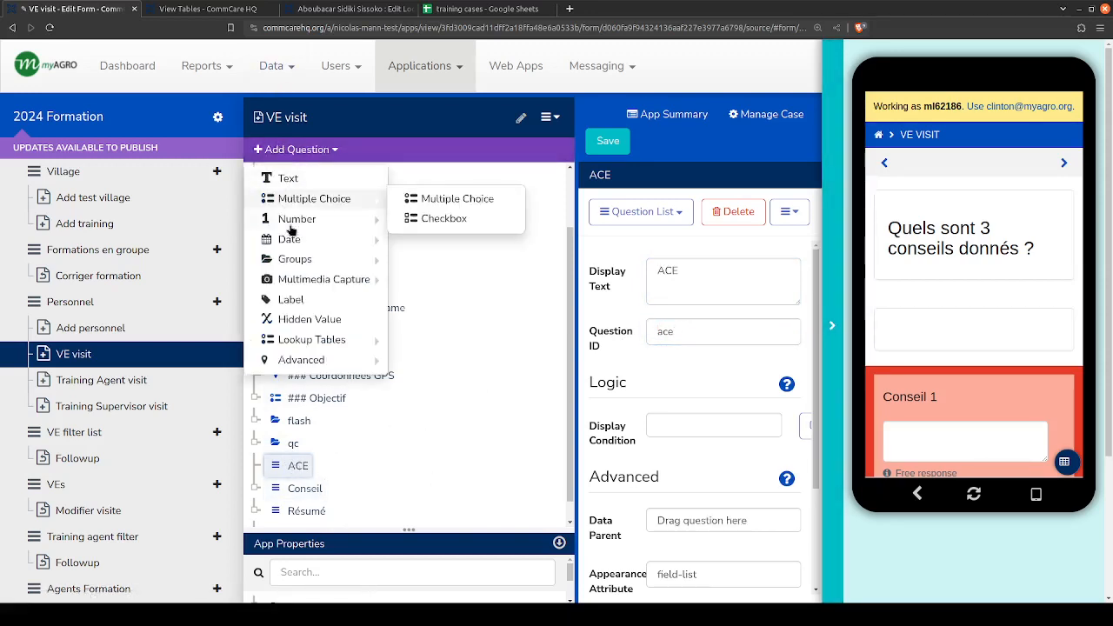
mouse_move(319, 219)
click(438, 200)
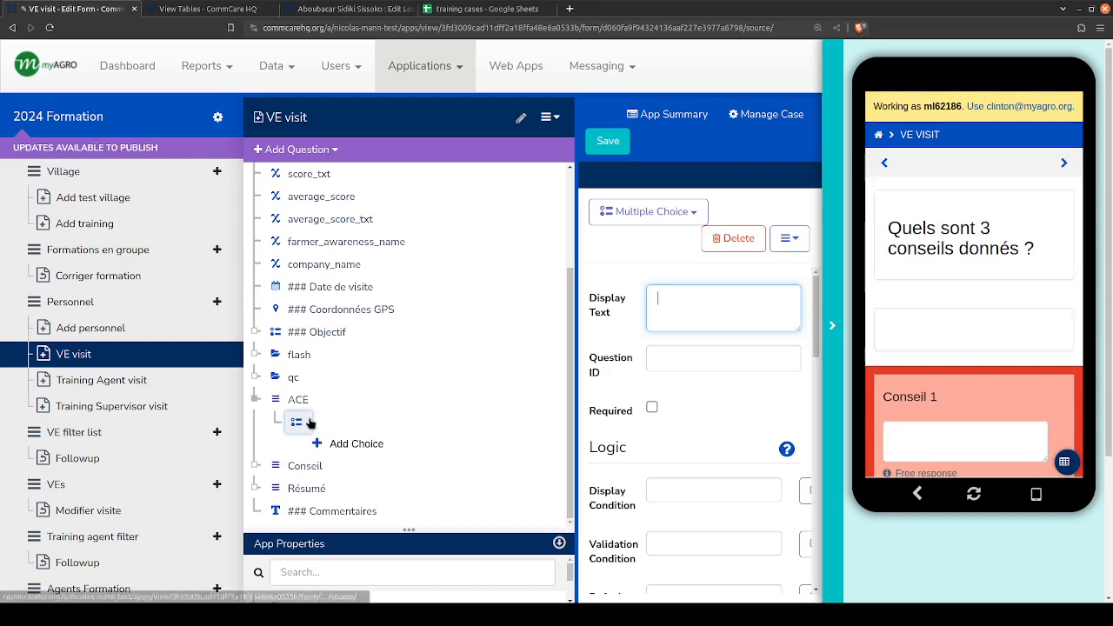
click(665, 211)
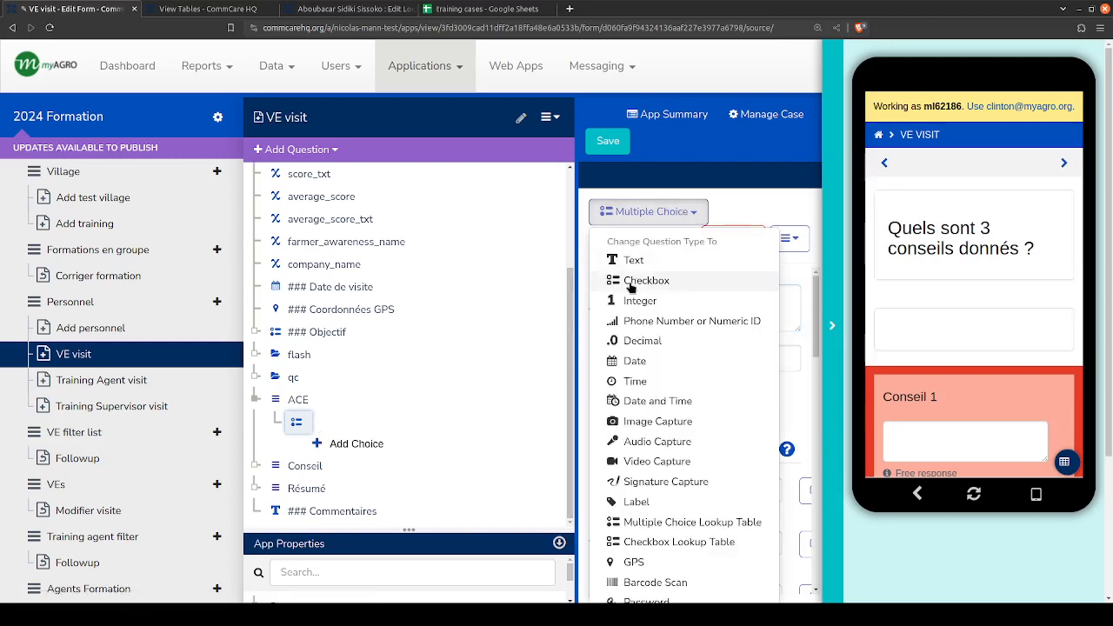
click(727, 200)
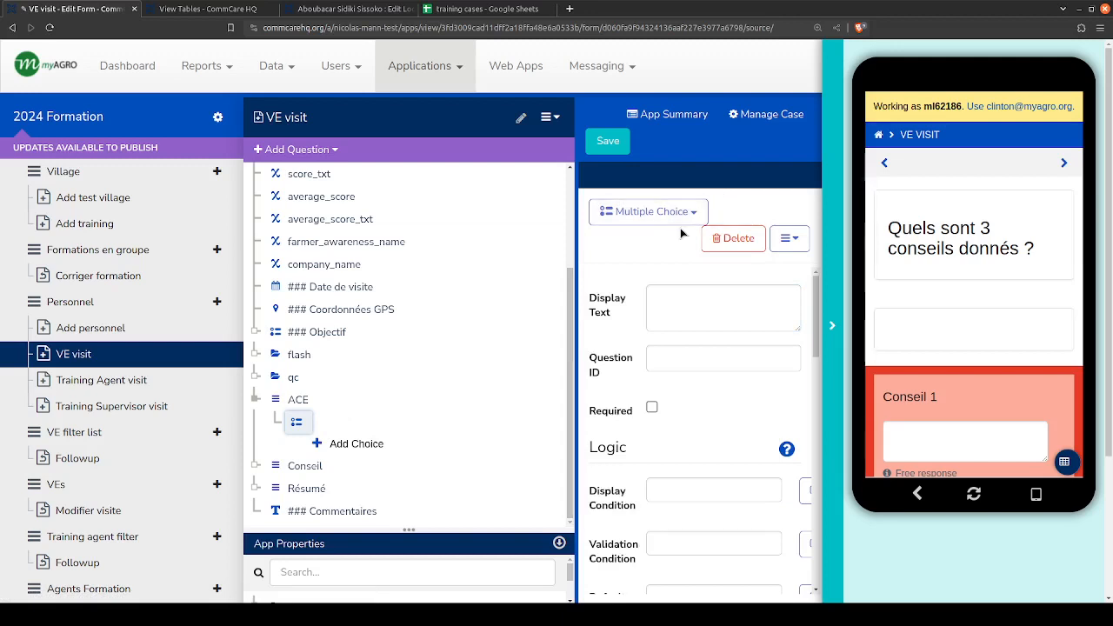
- Set the new multiple choice question's display text to Attitude and make the question required
click(697, 301)
text(Attitude)
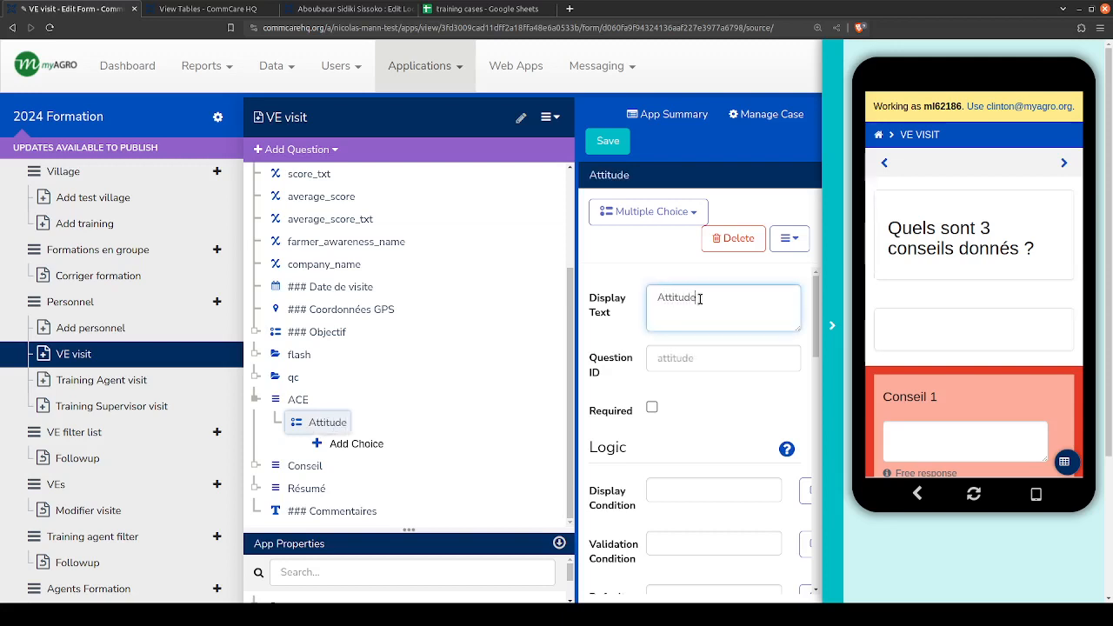
key(Tab)
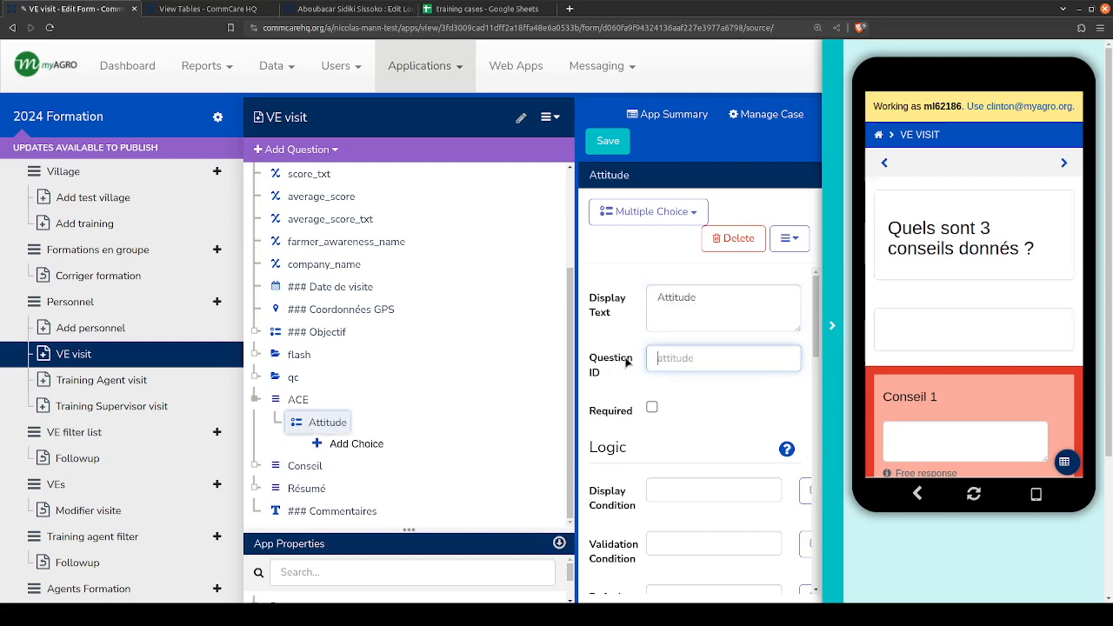
click(652, 408)
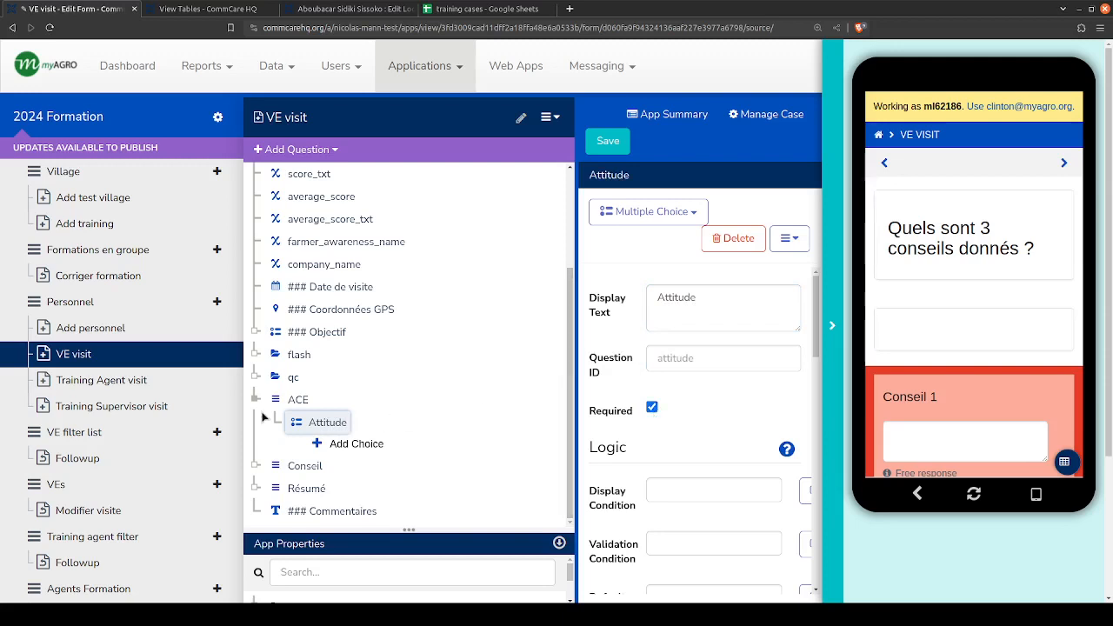
- Add the first two choices to the Attitude question, with display text and choice values 1 and 2
click(347, 457)
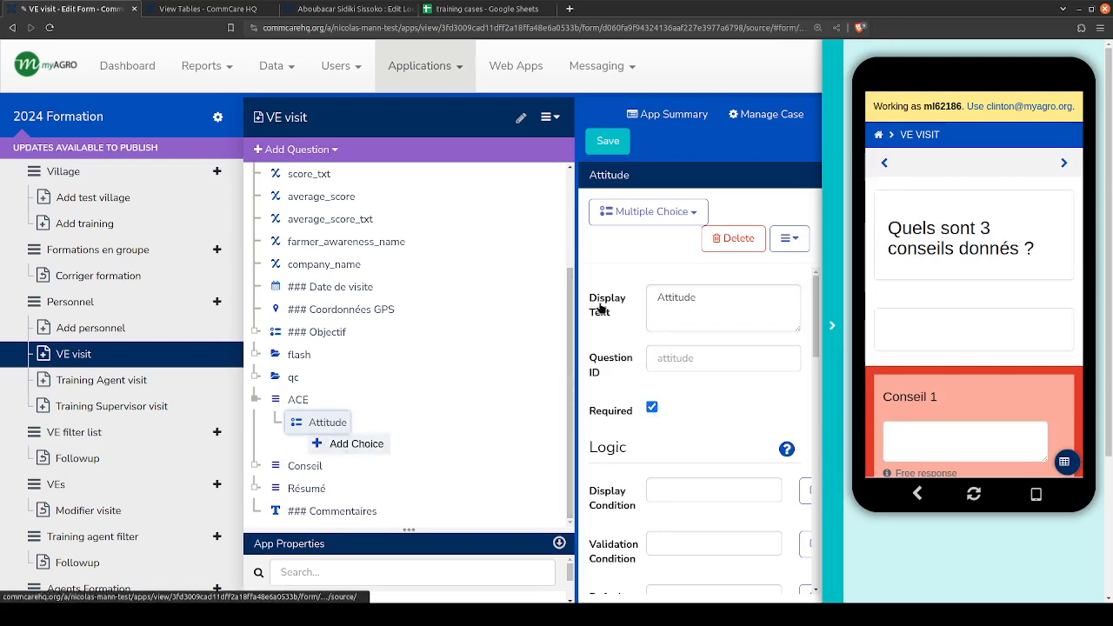
click(691, 280)
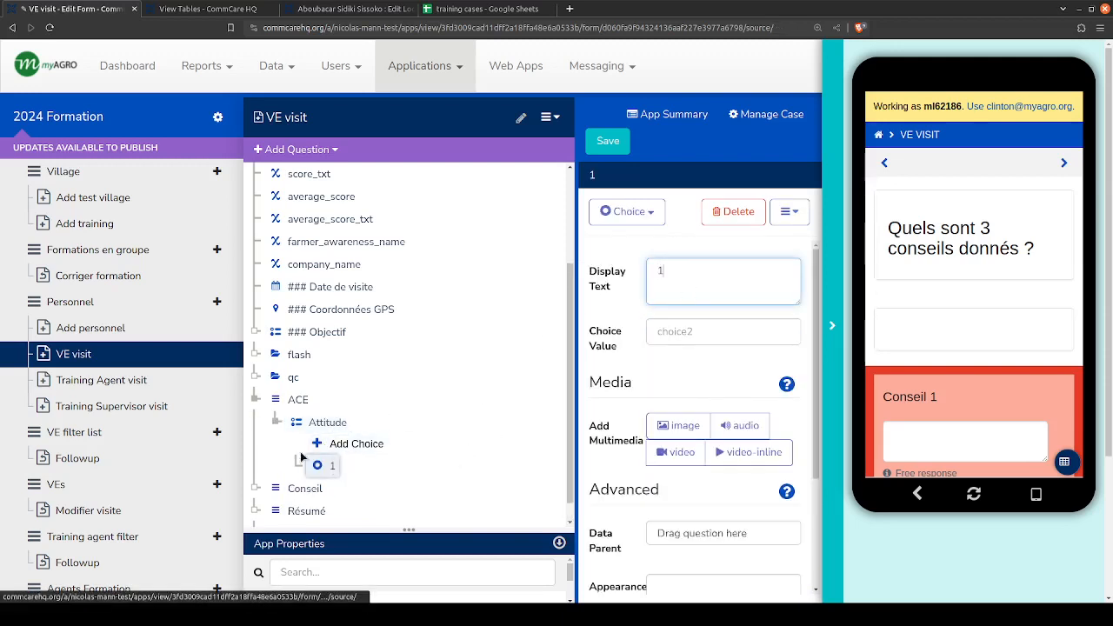
click(674, 330)
text(1)
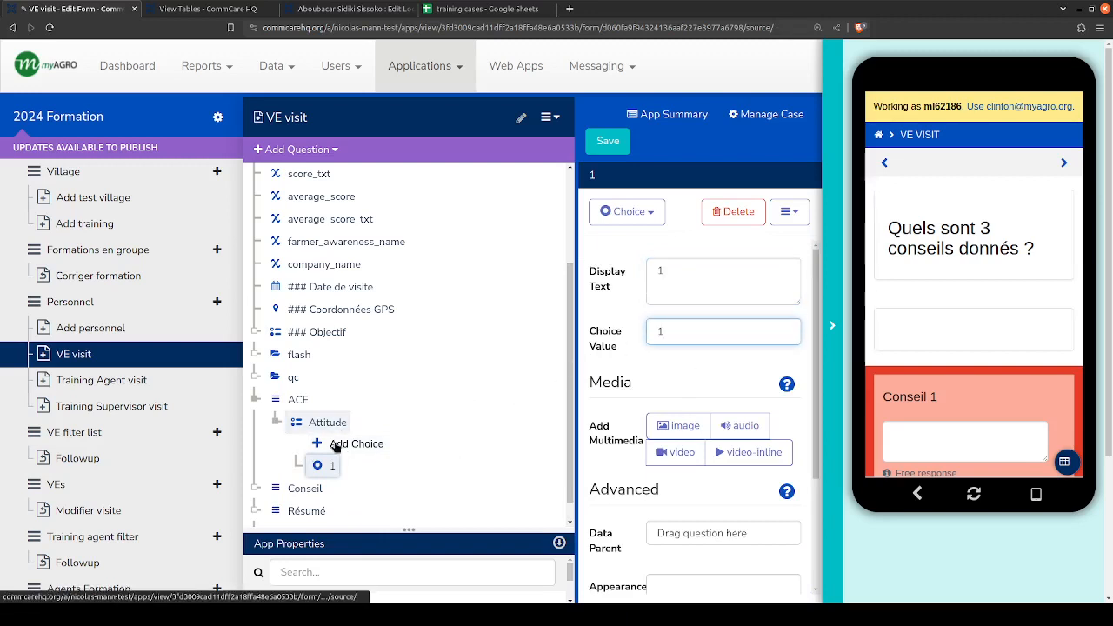
key(Return)
click(686, 279)
text(2)
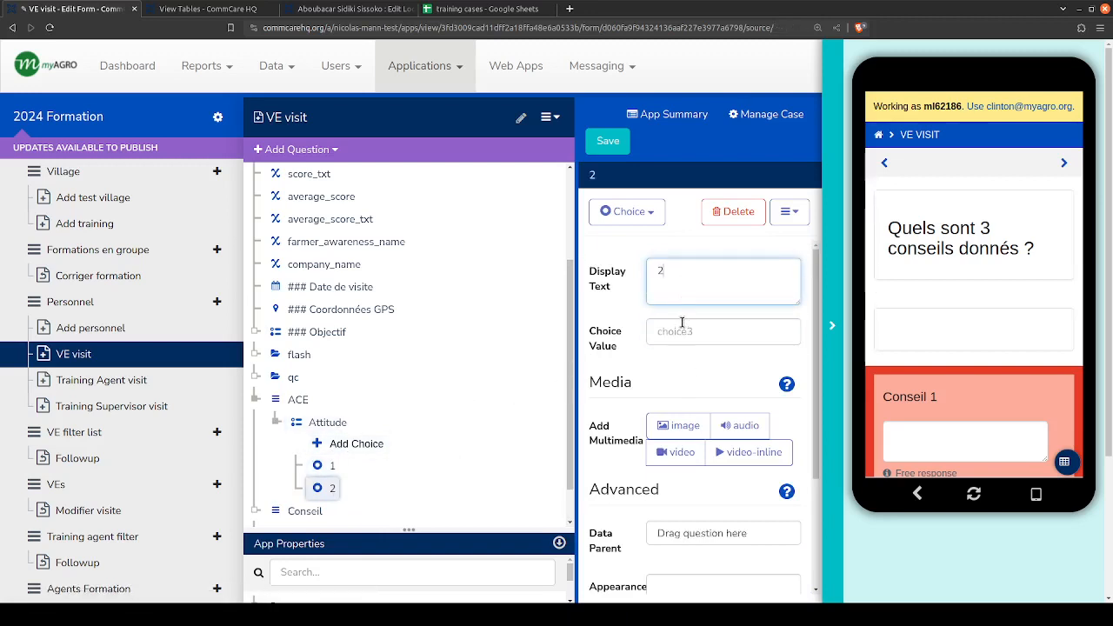
click(681, 328)
text(2)
- Add two more choices to the Attitude question, with display text and choice values 3 and 4
click(365, 443)
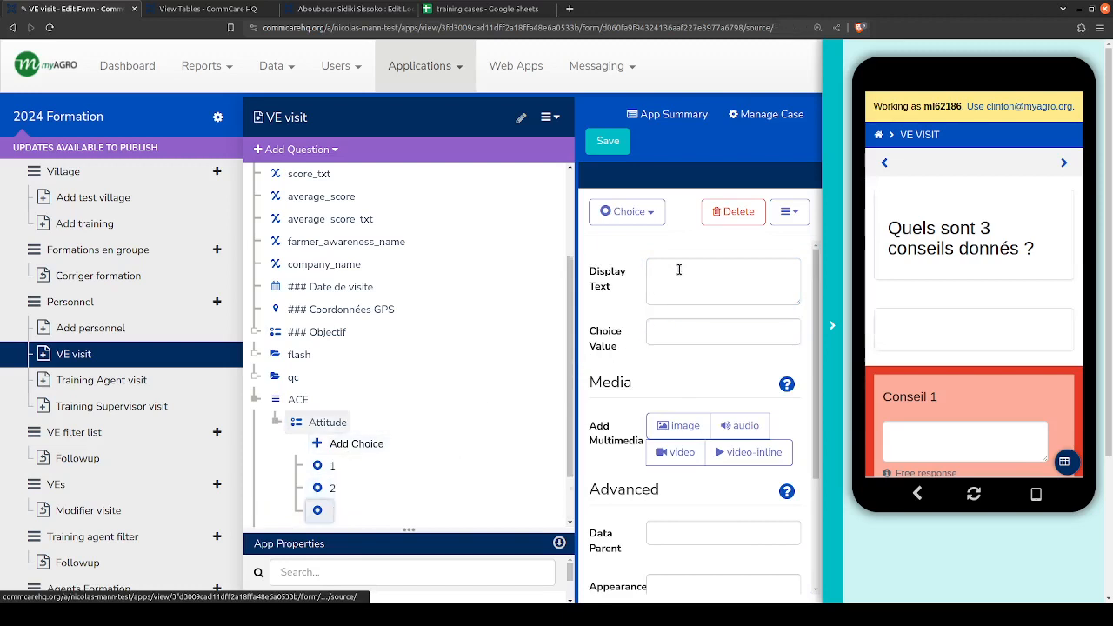
click(682, 270)
text(3)
click(676, 331)
text(3)
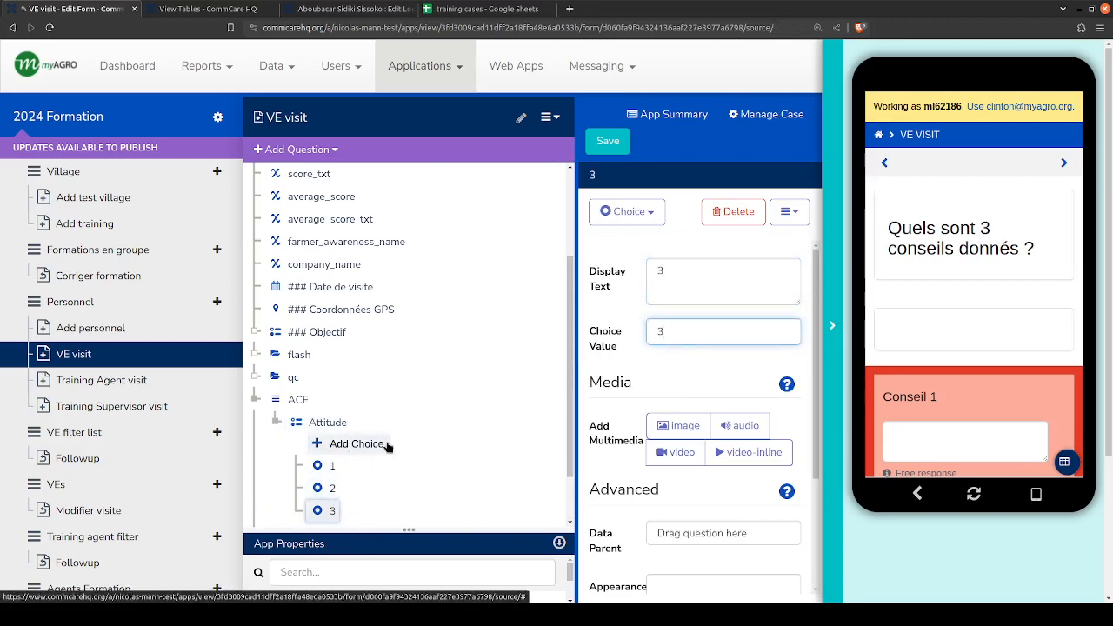
key(Return)
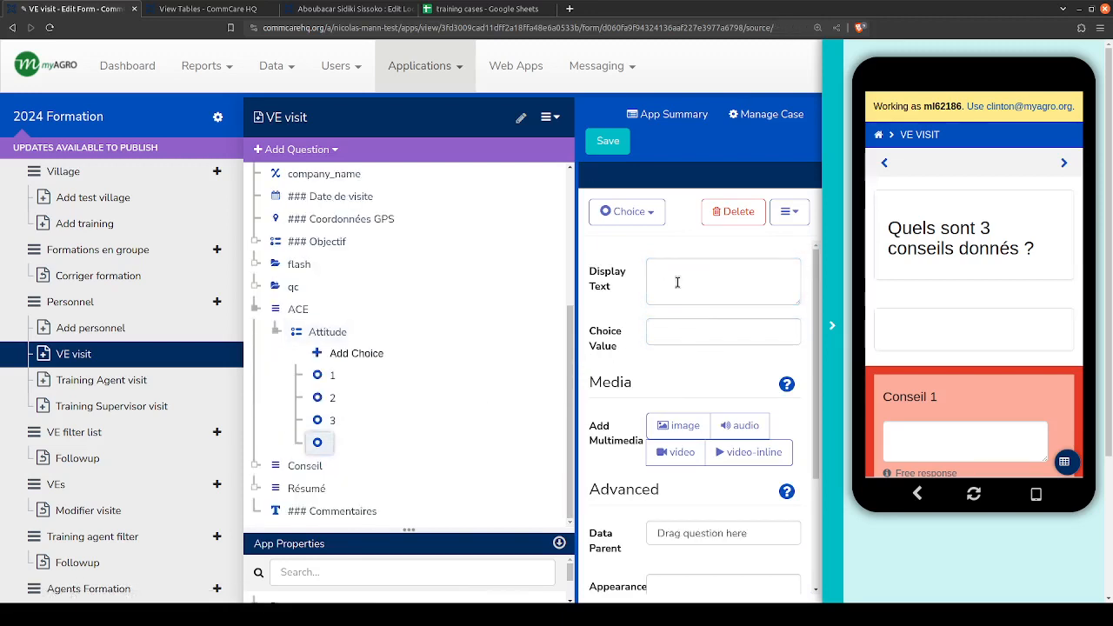
click(674, 293)
text(4)
key(Tab)
text(4)
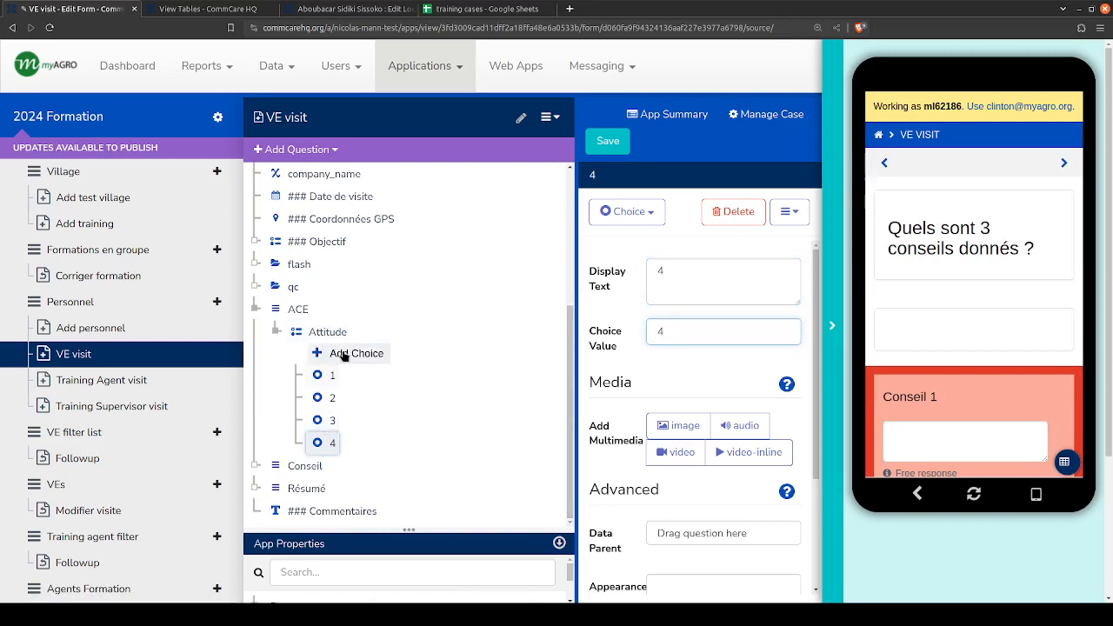
- Add a fifth choice to the Attitude question with display text 5 and choice value 5
key(Return)
click(690, 282)
text(5)
key(Tab)
text(5)
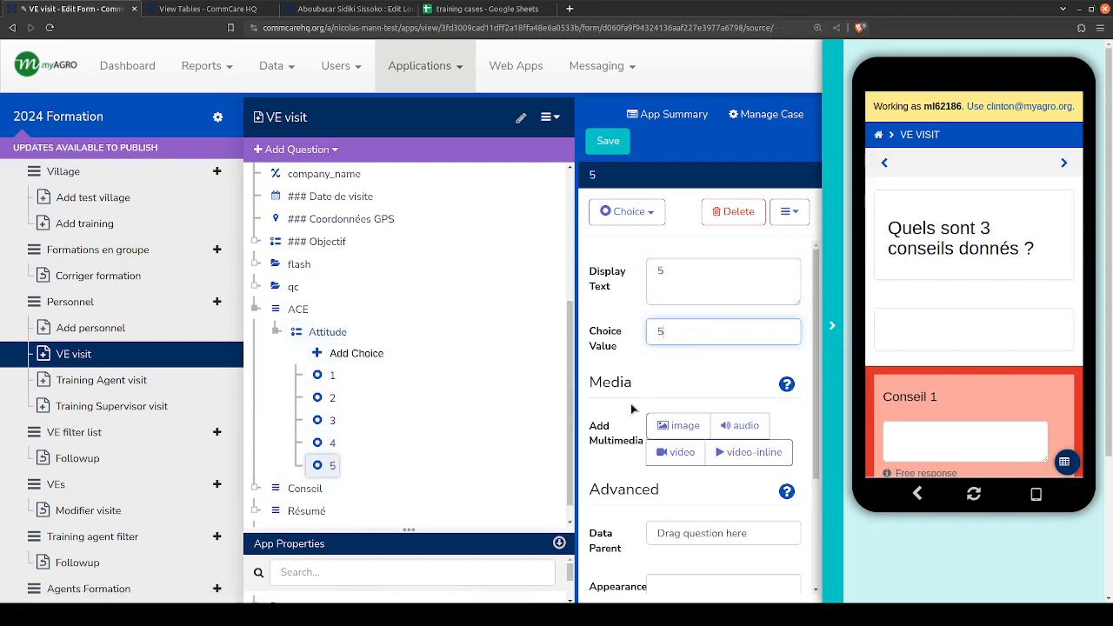
- Look over the Attitude question's logic settings and hide the app preview to widen the editor
scroll(390, 345, down, 1)
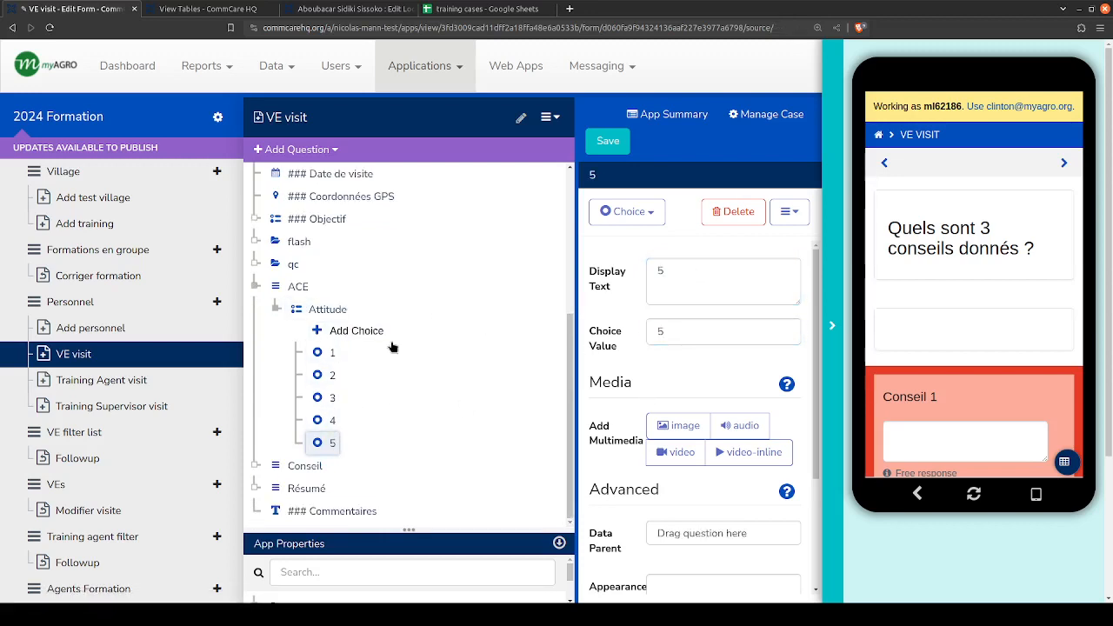
click(318, 309)
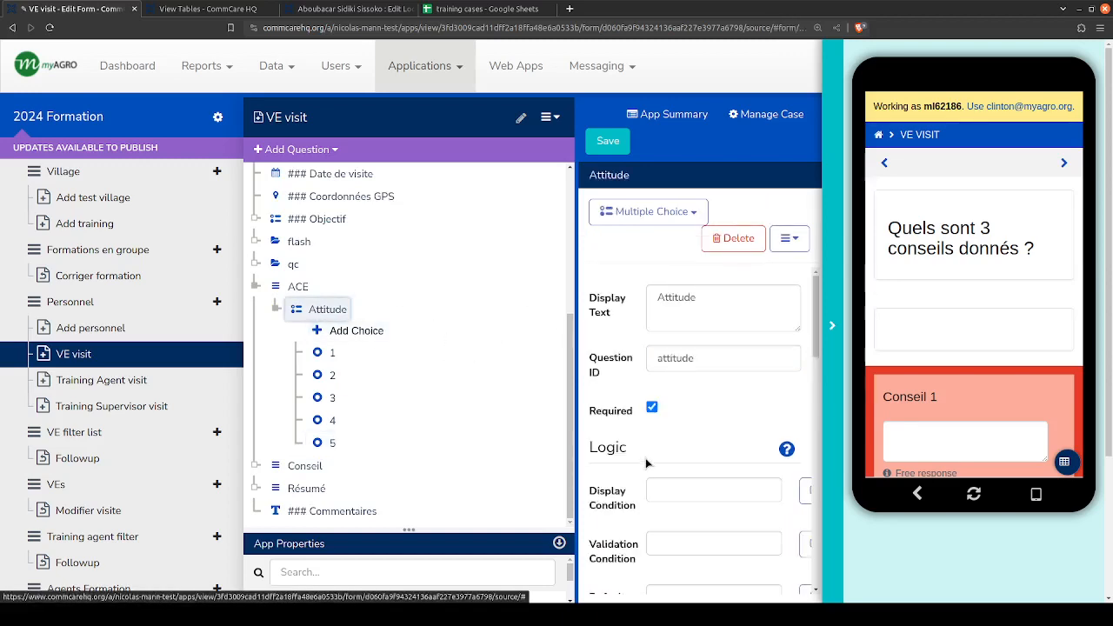
scroll(648, 460, down, 2)
scroll(373, 442, up, 3)
scroll(391, 339, down, 3)
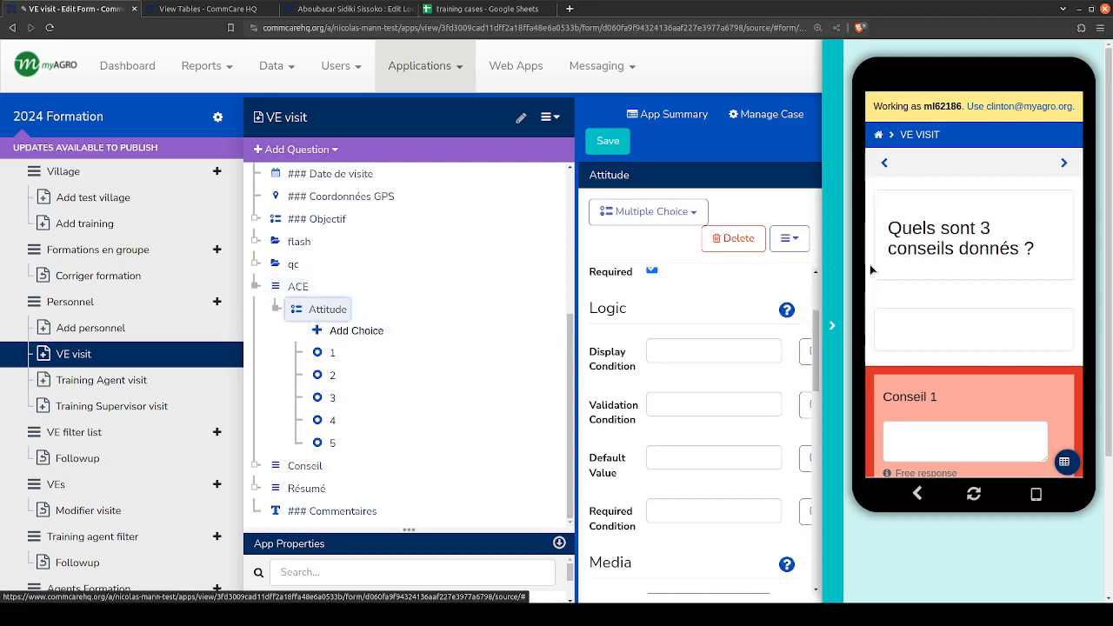
click(832, 294)
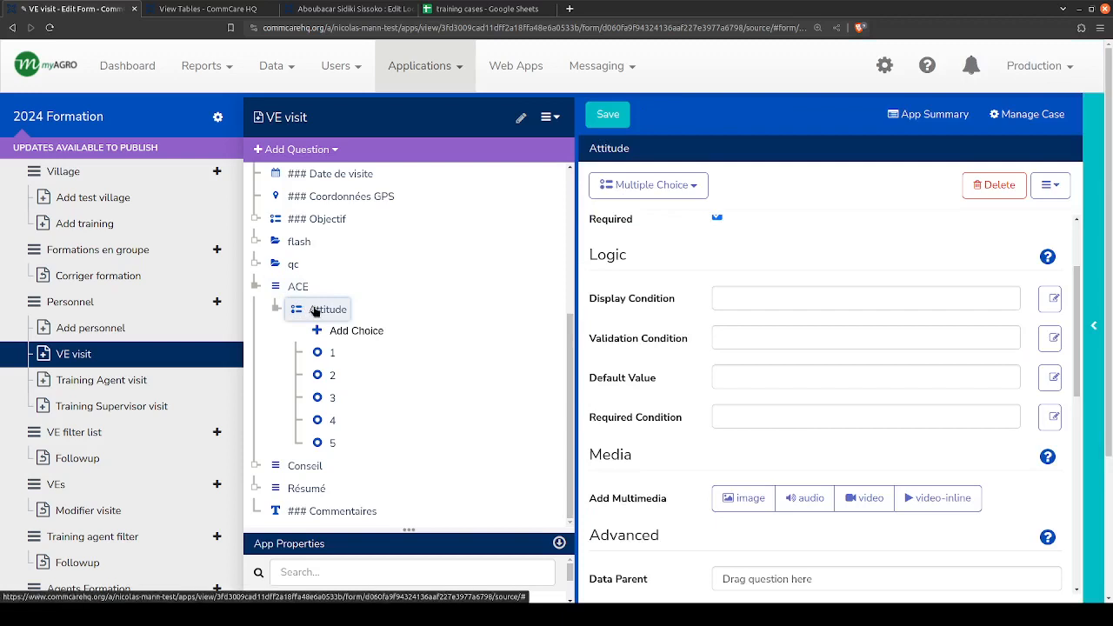
key(ctrl+v)
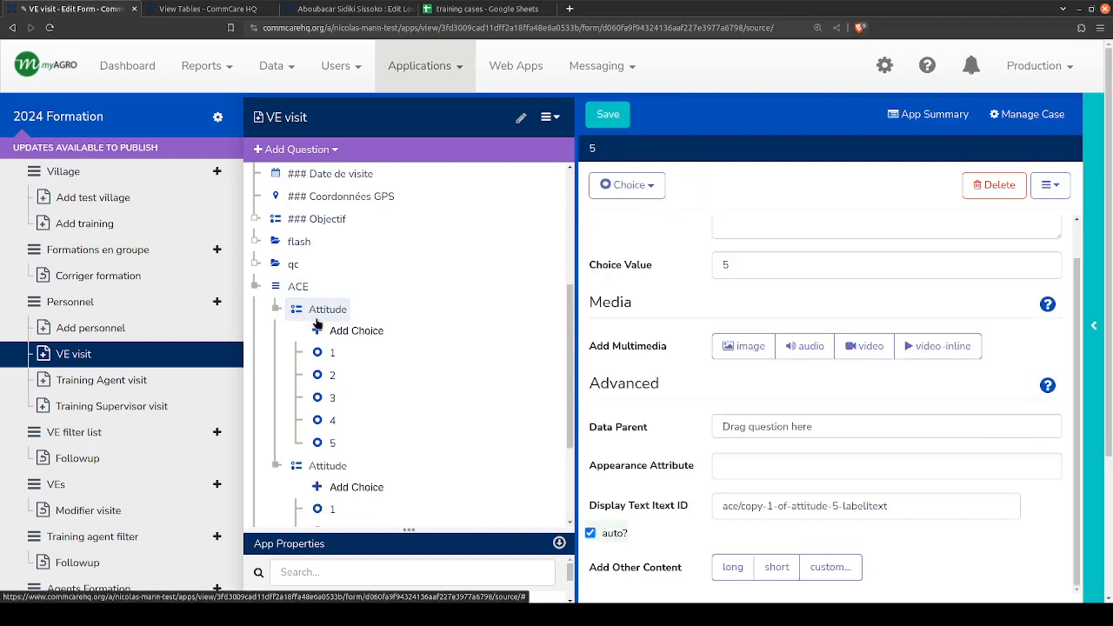
key(ctrl+v)
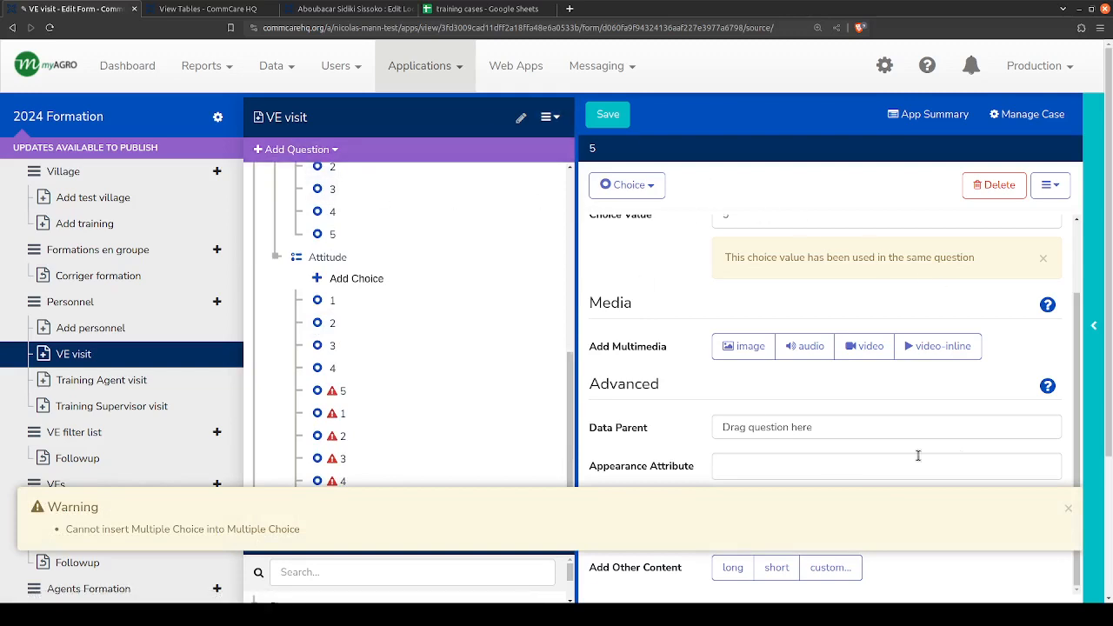
click(1068, 511)
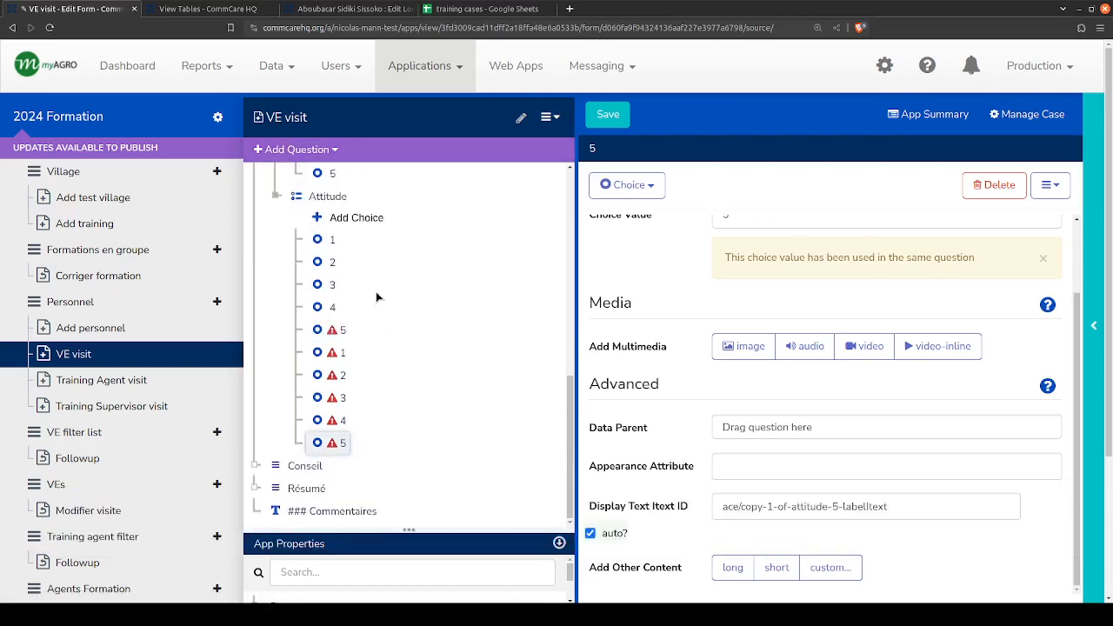
scroll(320, 328, up, 1)
click(323, 336)
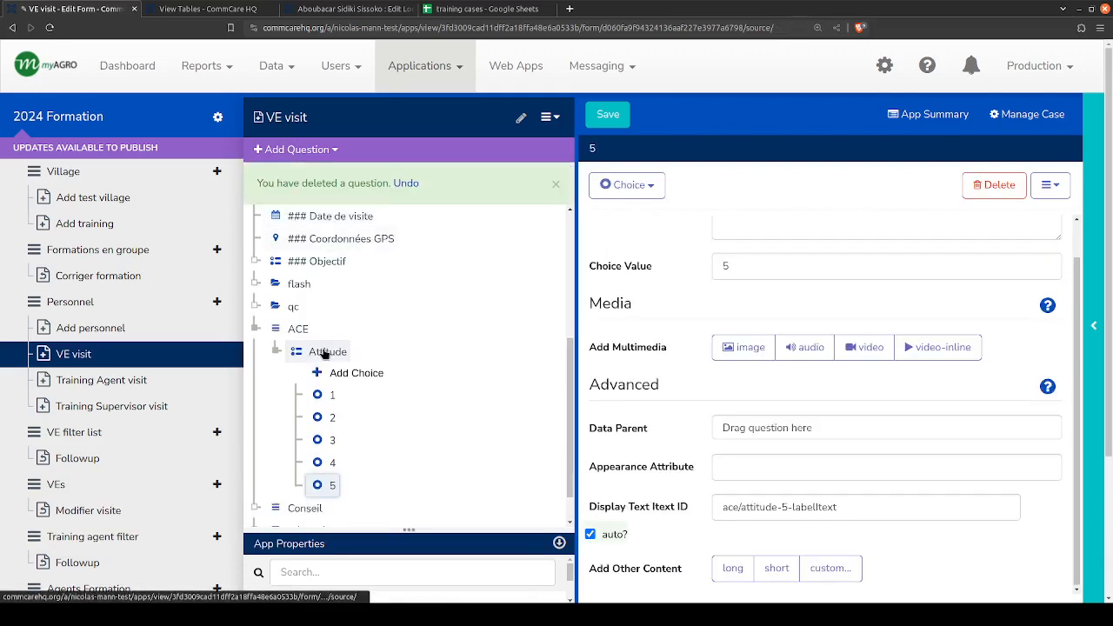
- Paste two copies of the Attitude question with its five choices into the ACE list
click(337, 351)
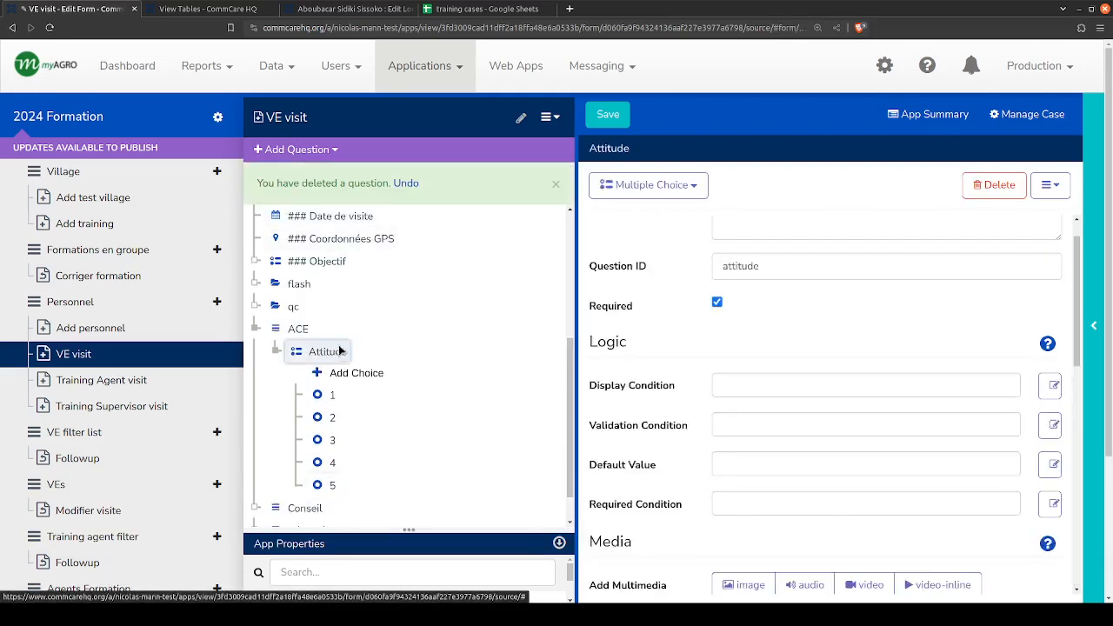
key(ctrl+v)
click(303, 337)
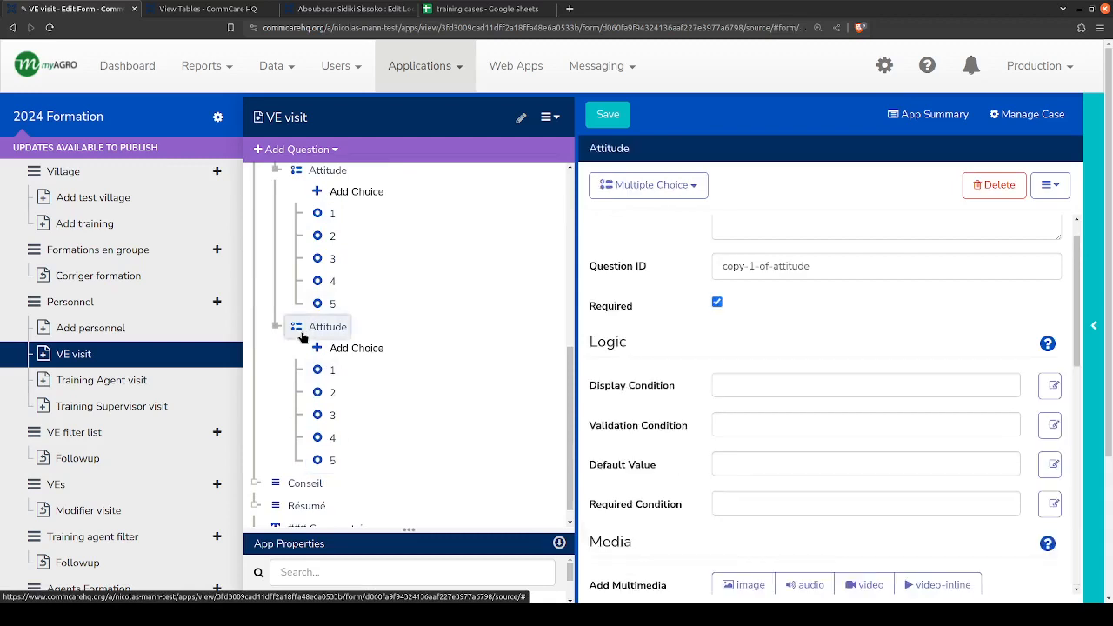
key(ctrl+v)
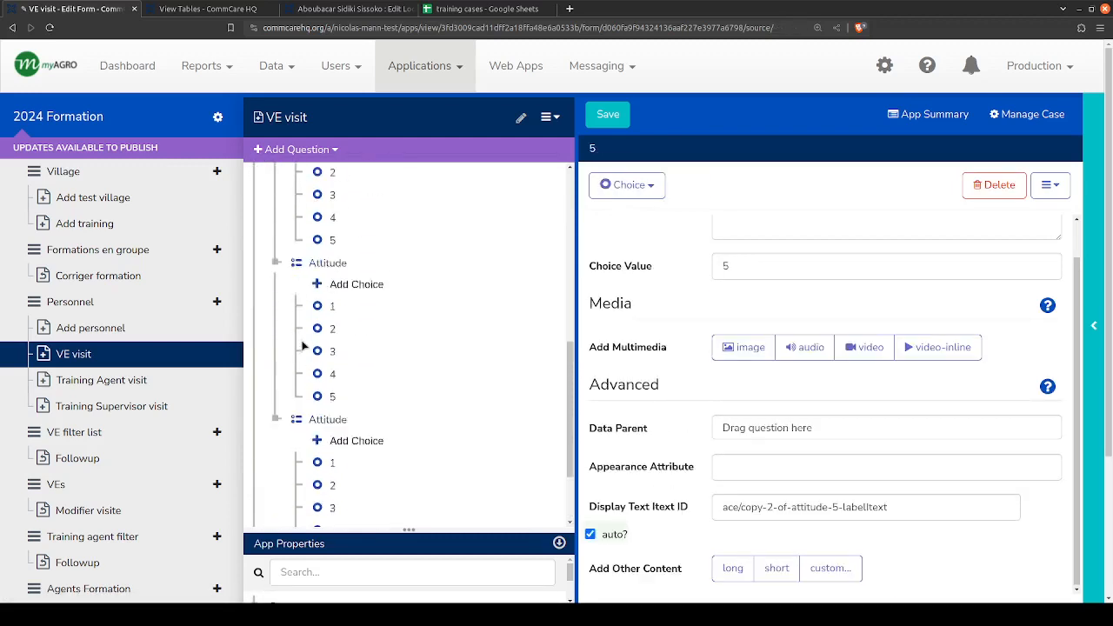
- Change the first copied Attitude question's display text to Competence and its question ID to competence
click(313, 428)
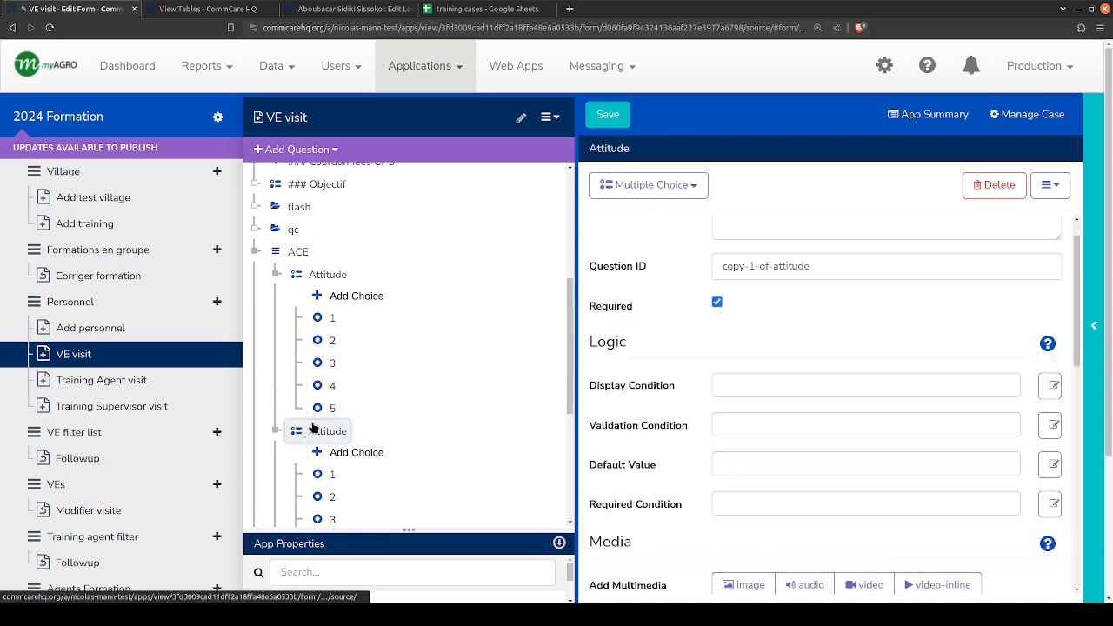
scroll(777, 310, up, 1)
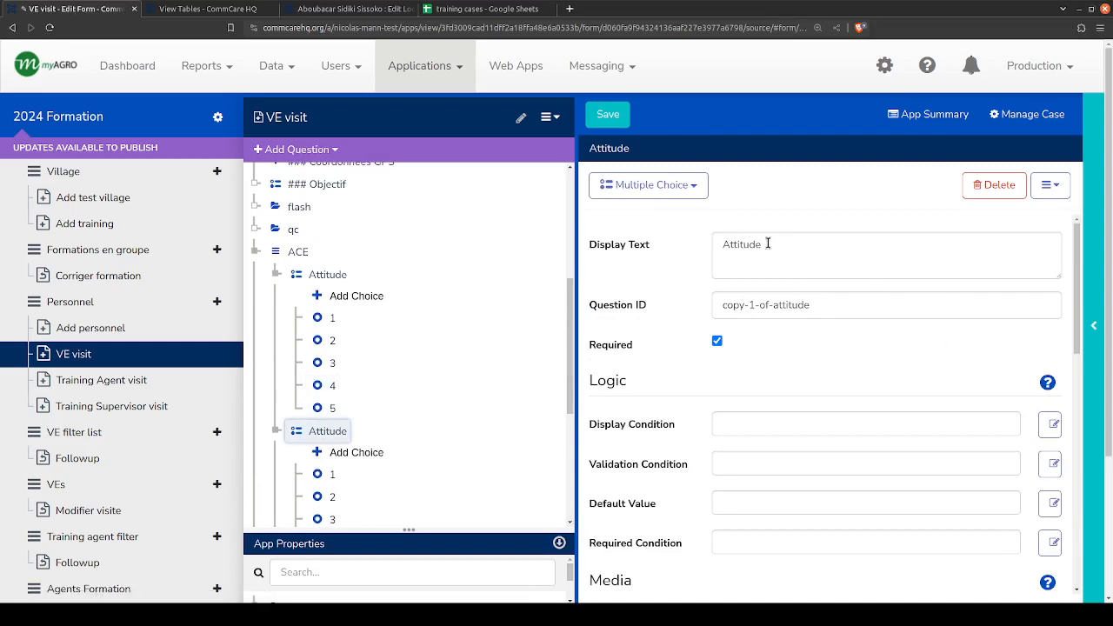
drag(769, 243, 608, 235)
text(C)
key(BackSpace)
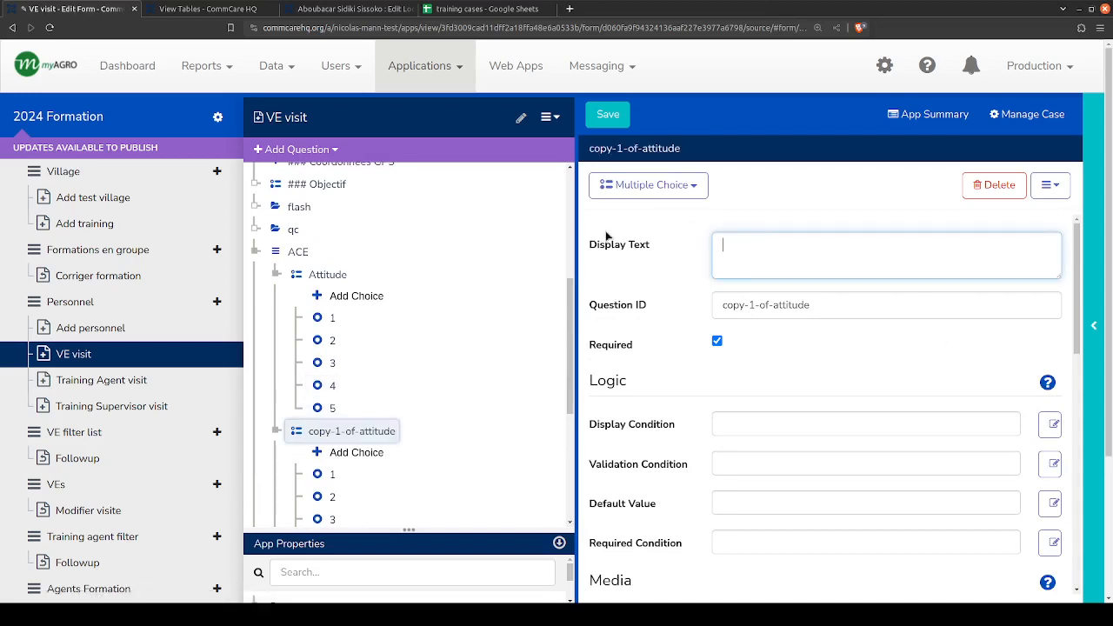
text(Competence)
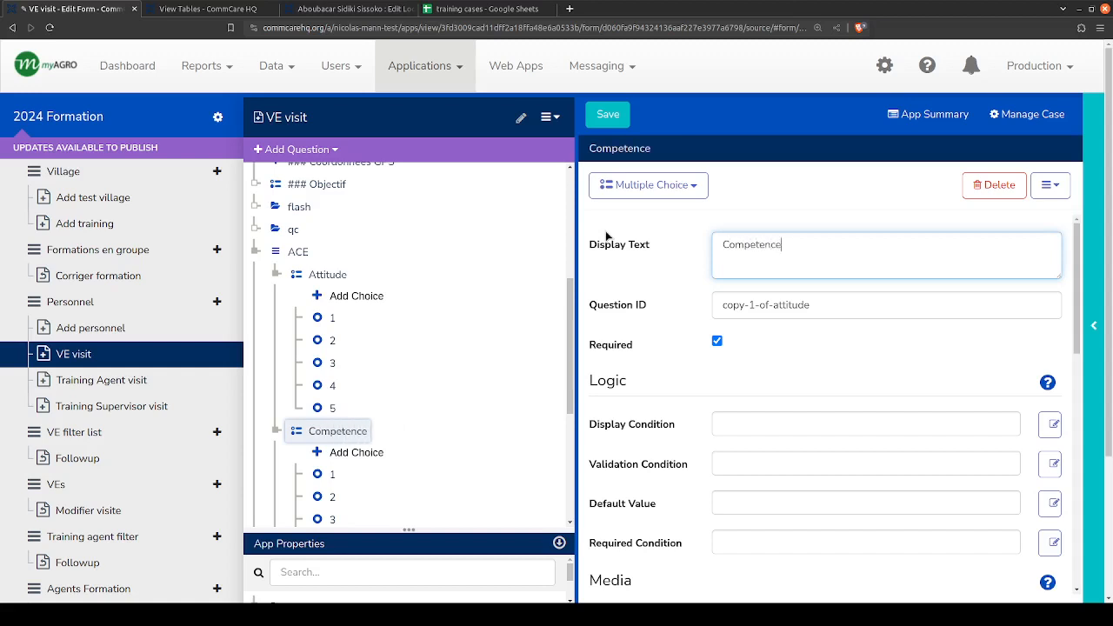
key(ctrl+a)
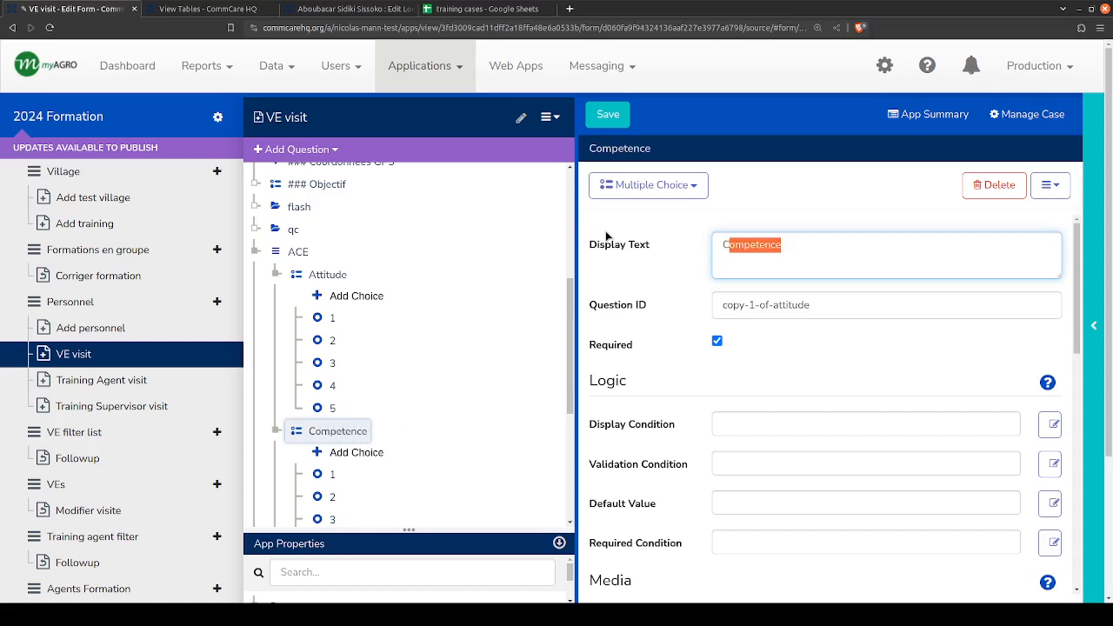
key(Tab)
text(competence)
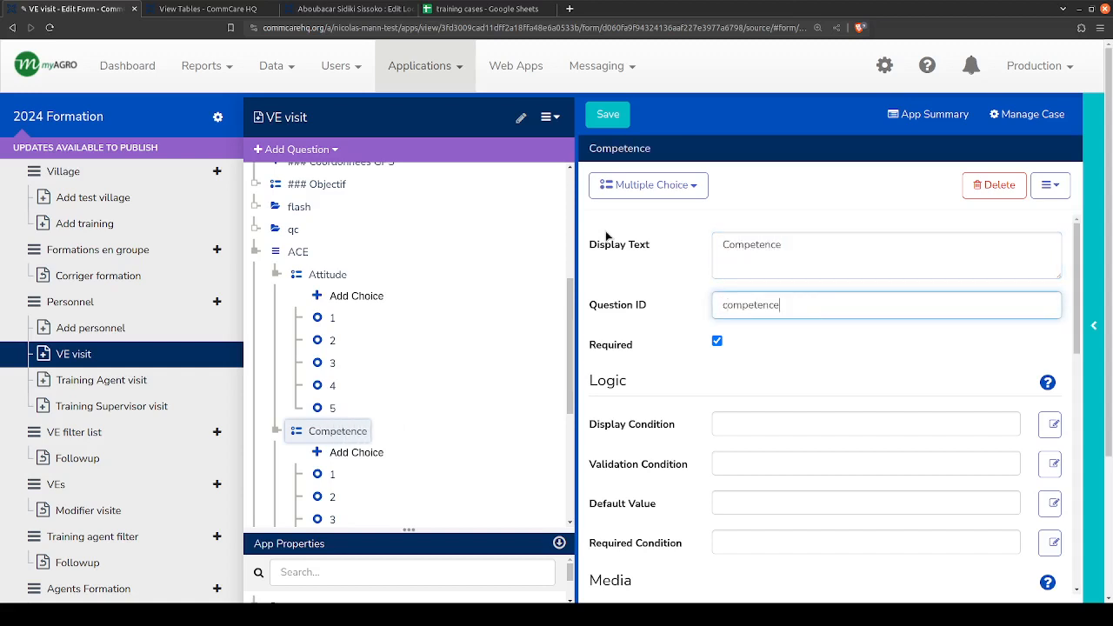
- Change the second copied Attitude question's display text to Effort and its question ID to effort
scroll(356, 452, down, 2)
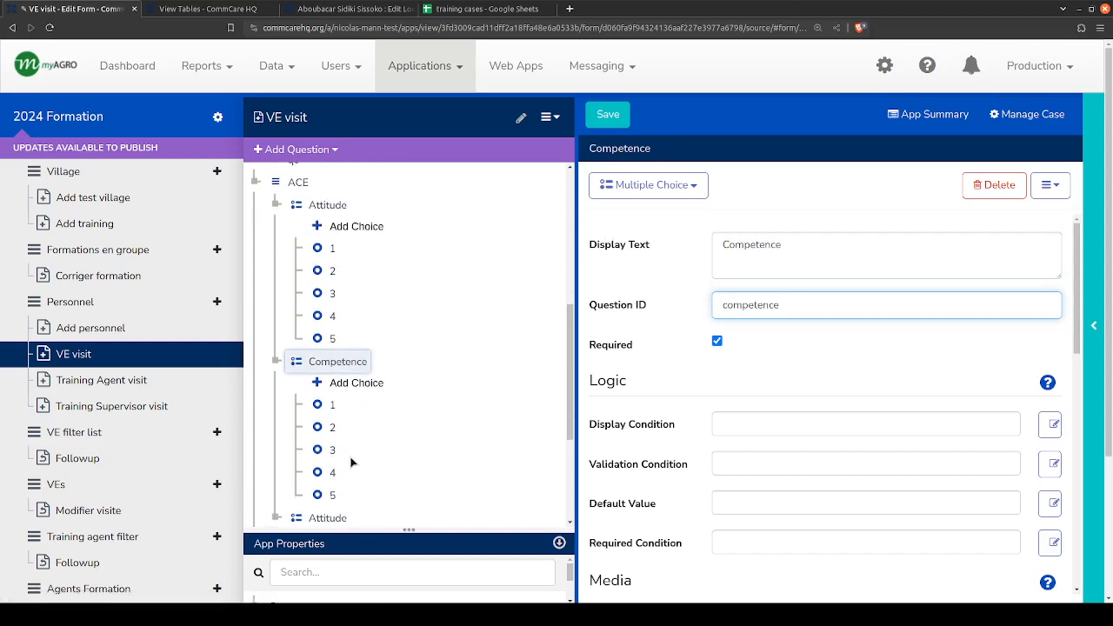
click(323, 448)
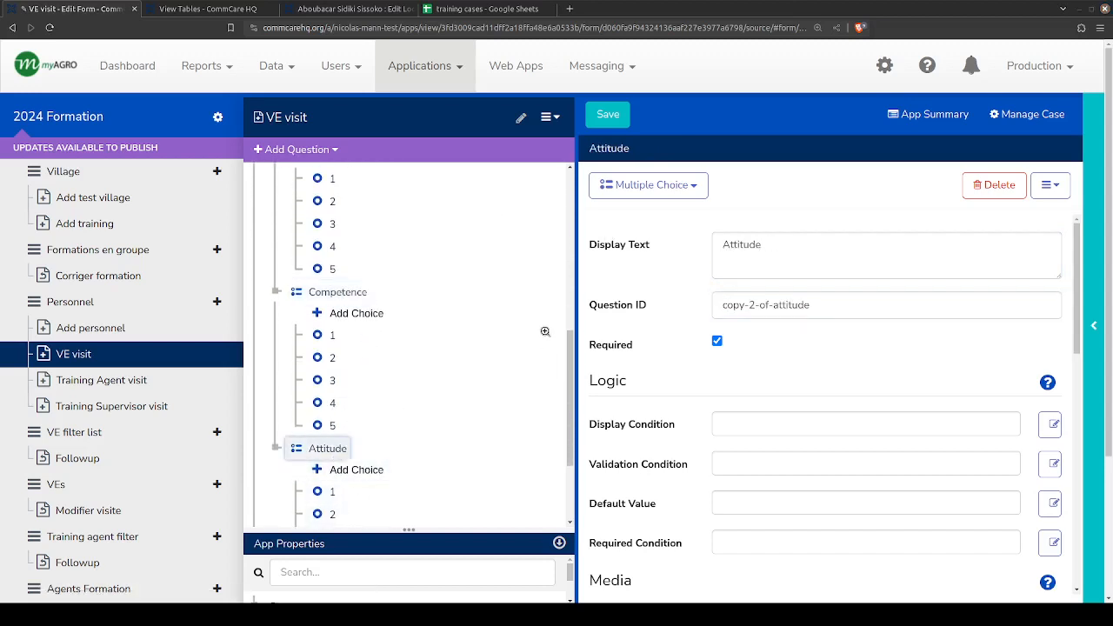
double_click(738, 246)
text(E)
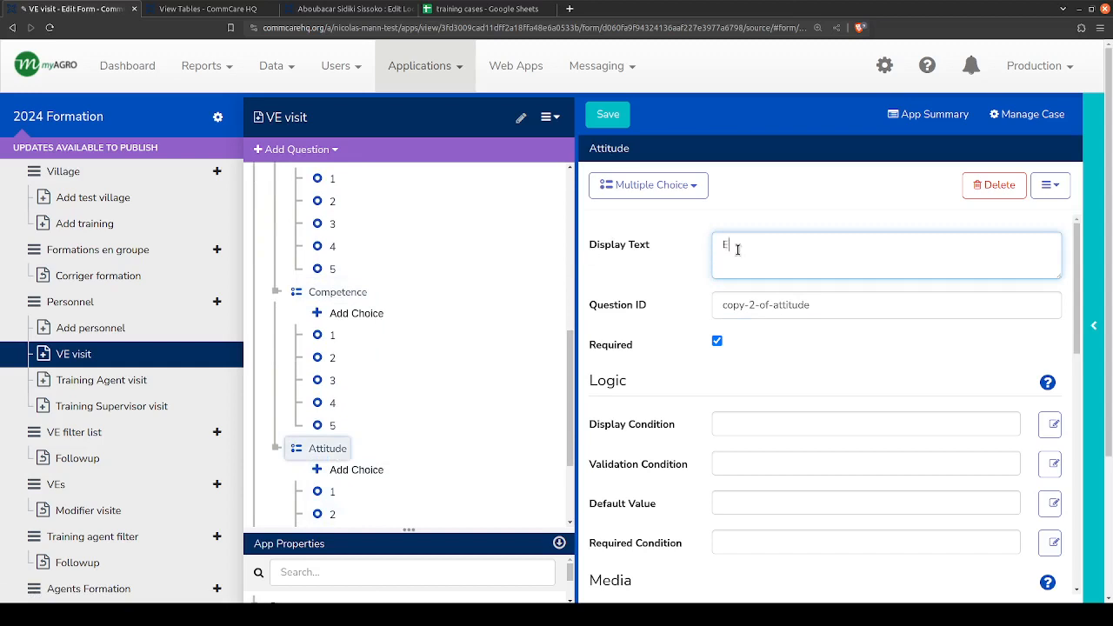
text(ffort)
double_click(738, 248)
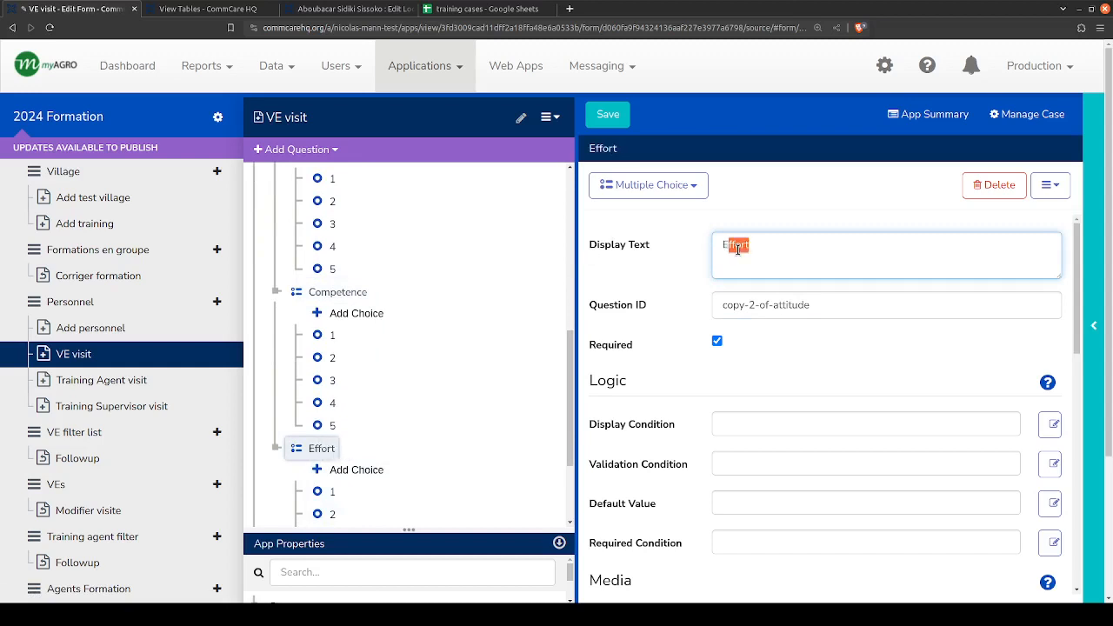
text(E)
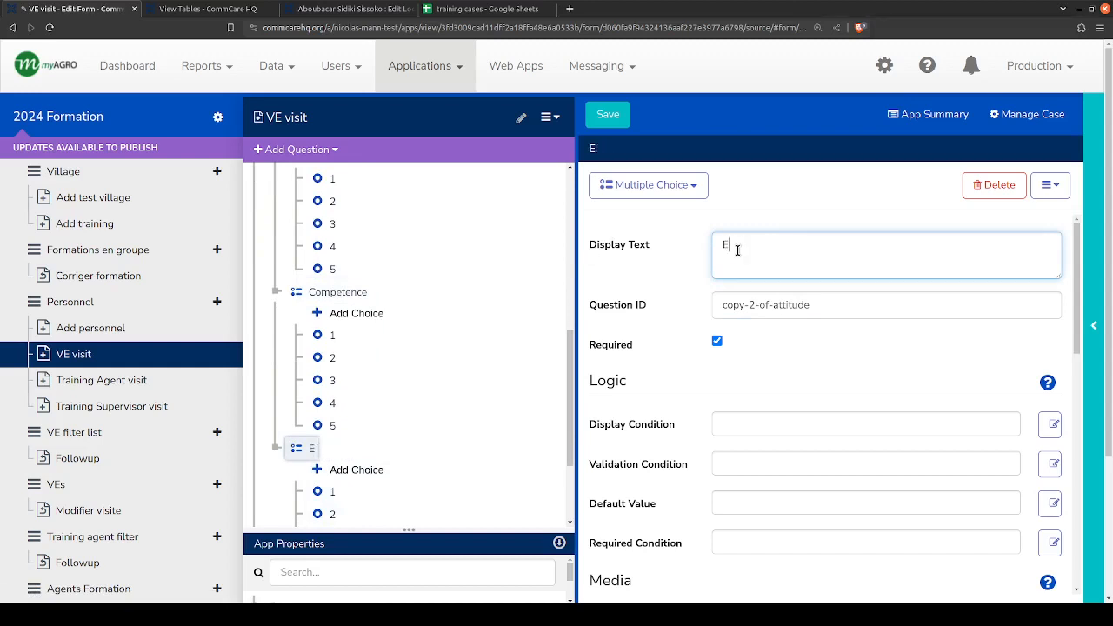
key(ctrl+z)
key(Tab)
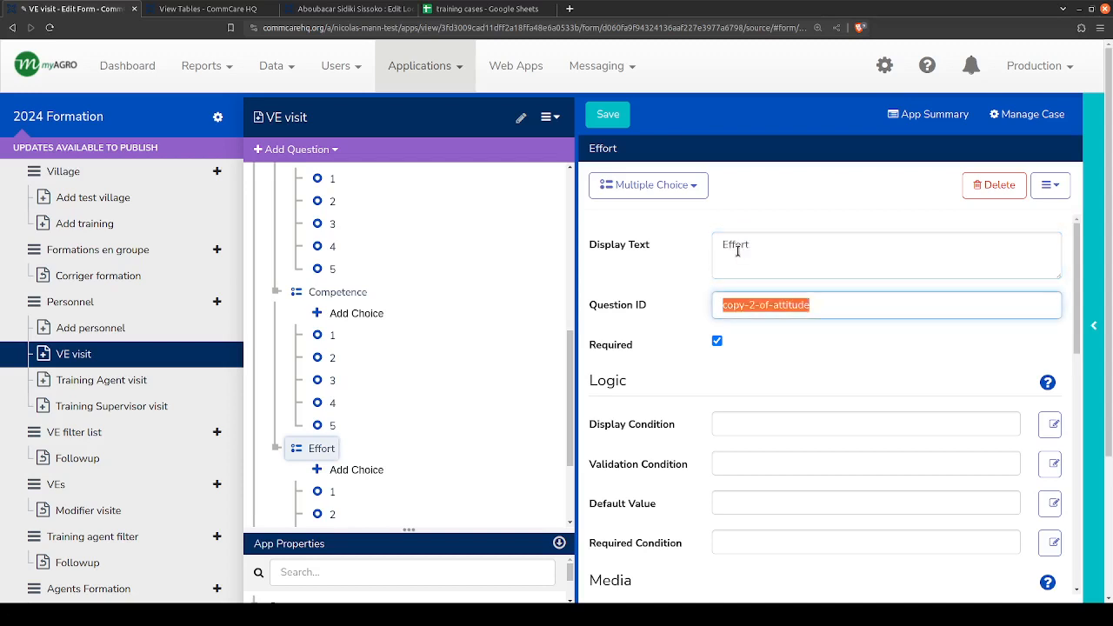
text(effort)
click(604, 385)
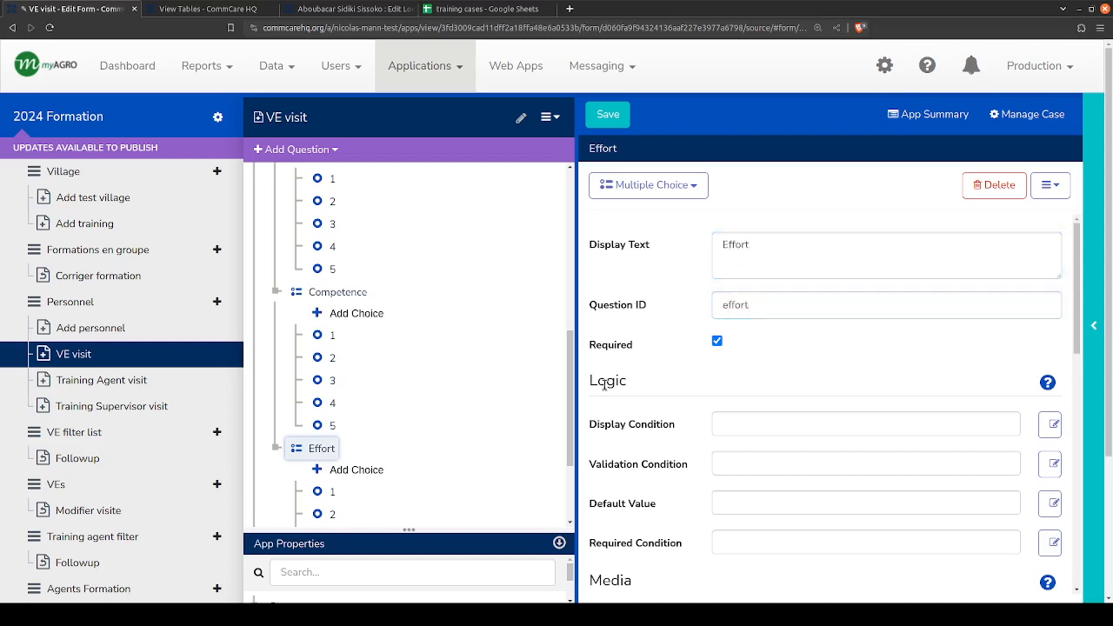
- Open the original Attitude question in the ACE list
scroll(322, 296, up, 4)
click(323, 275)
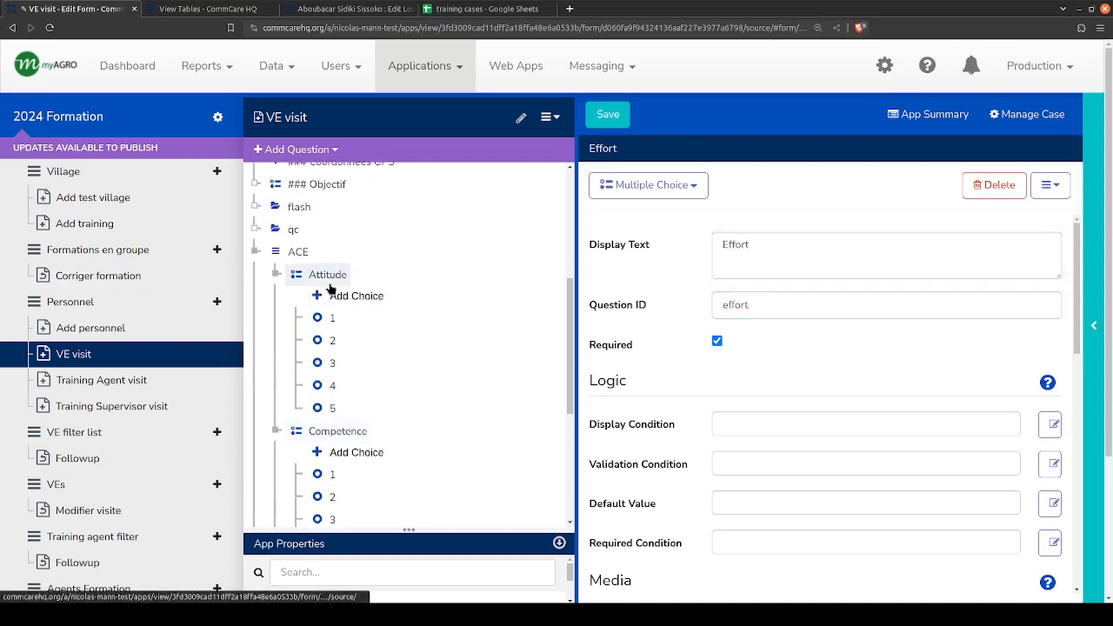
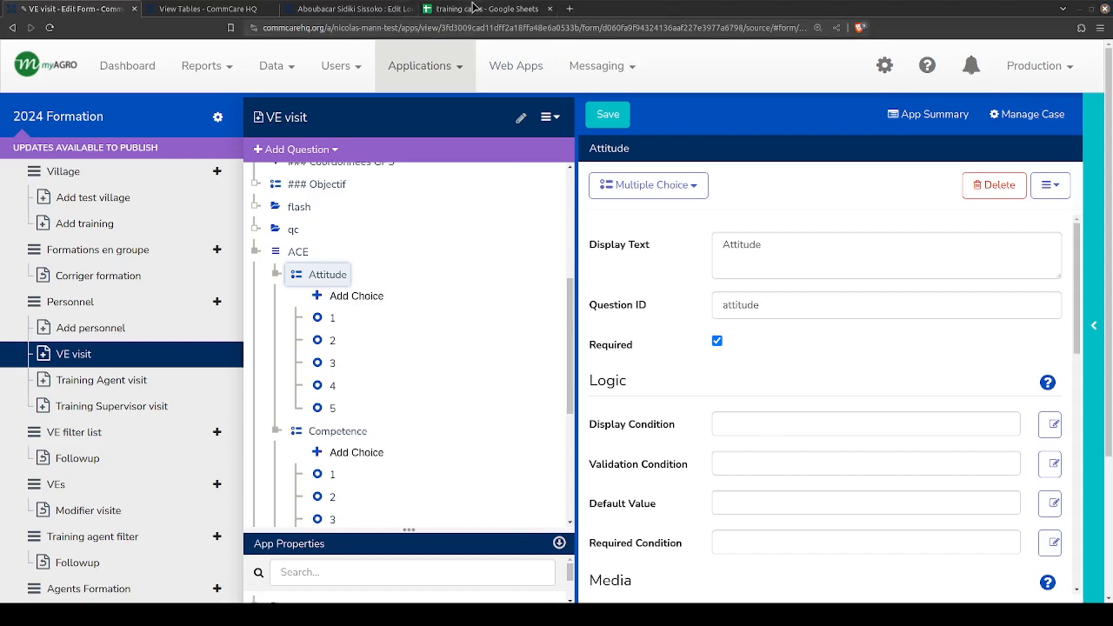
click(361, 8)
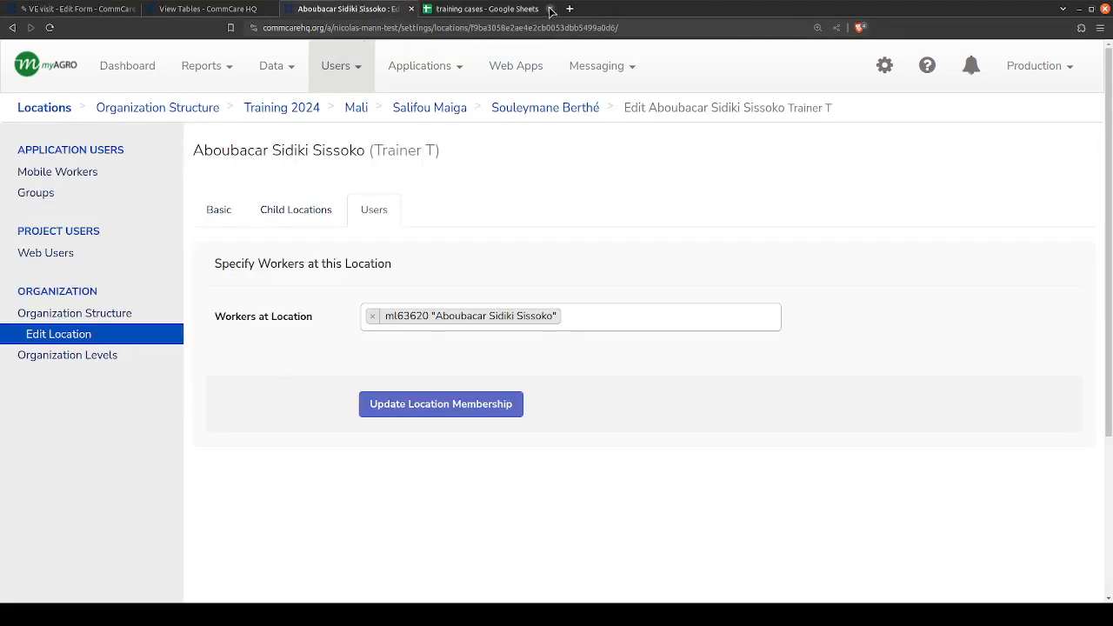
click(182, 8)
click(70, 9)
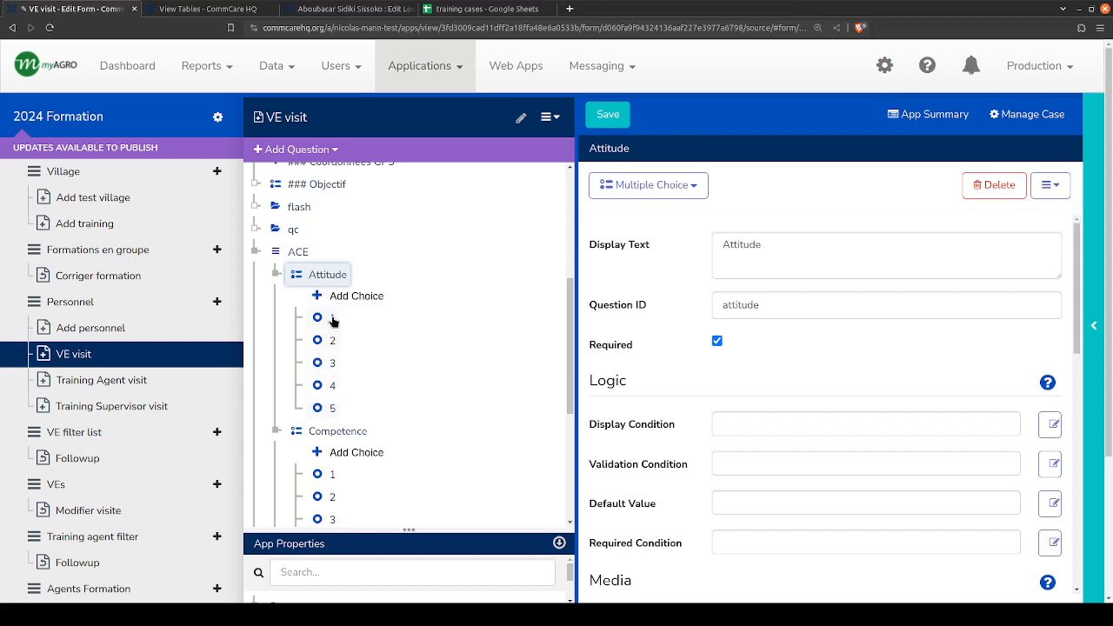
scroll(330, 365, up, 3)
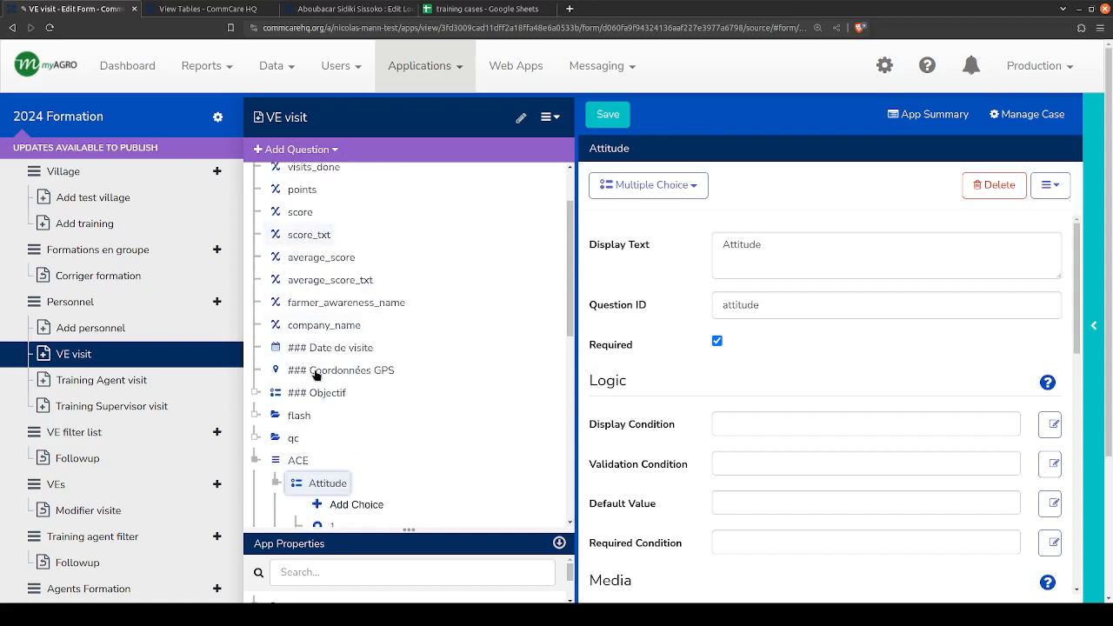
scroll(315, 378, down, 3)
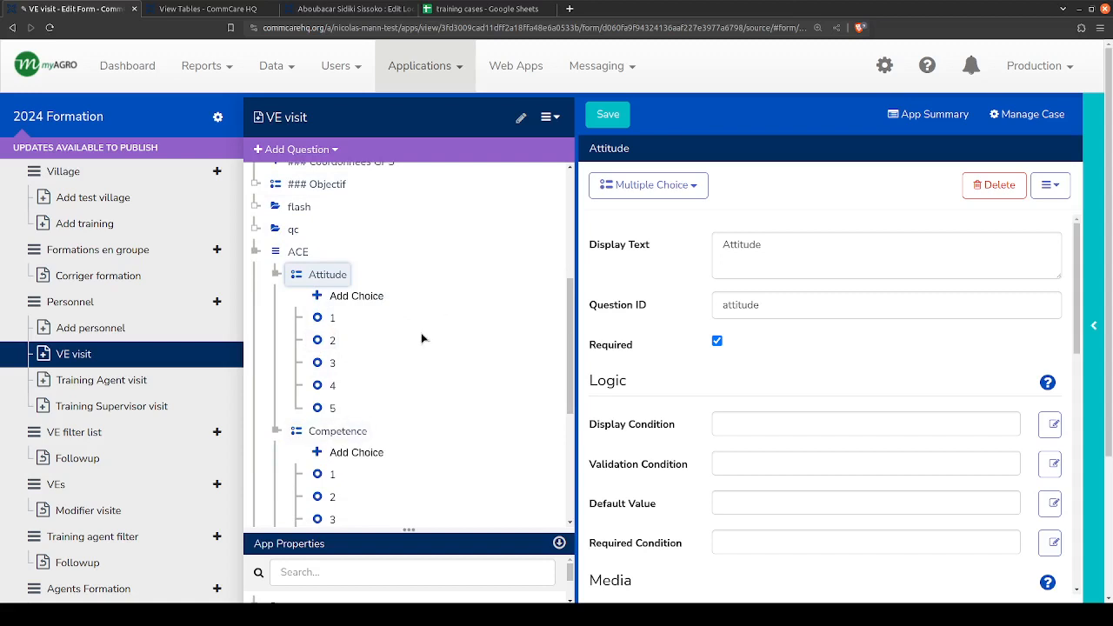
- Open the CommCare Help Site in a separate browser tab and return to the VE visit form
click(928, 67)
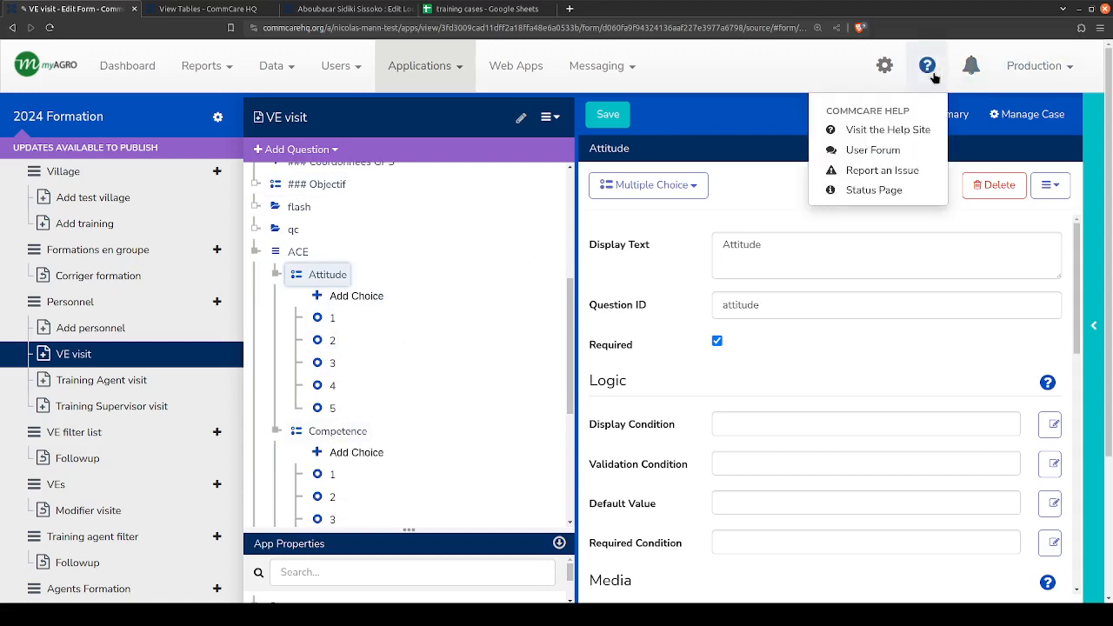
middle_click(877, 129)
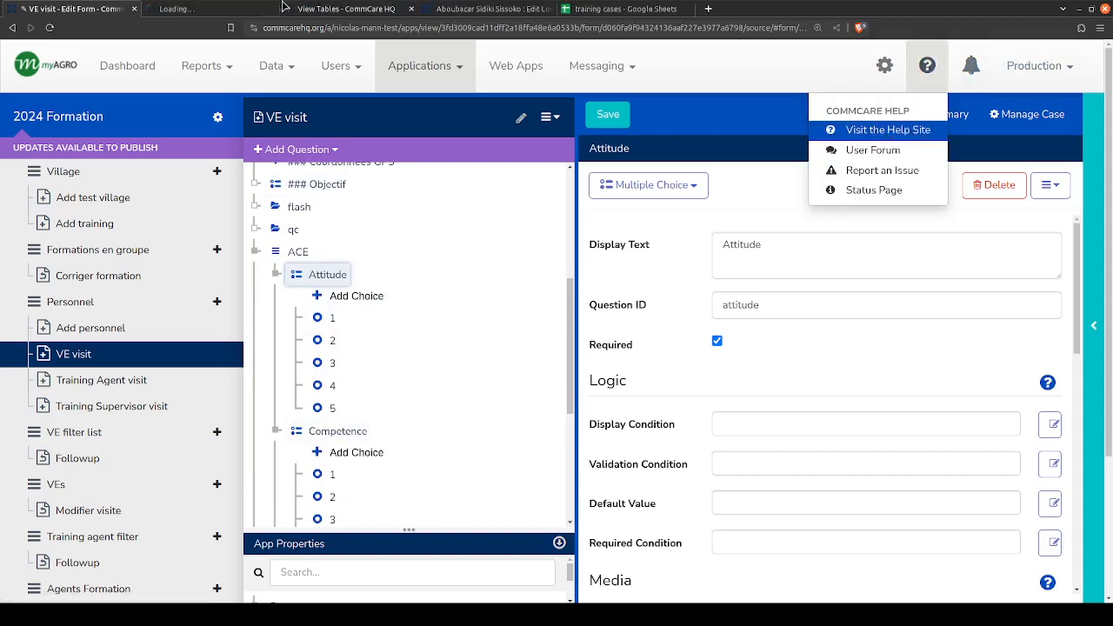
click(190, 8)
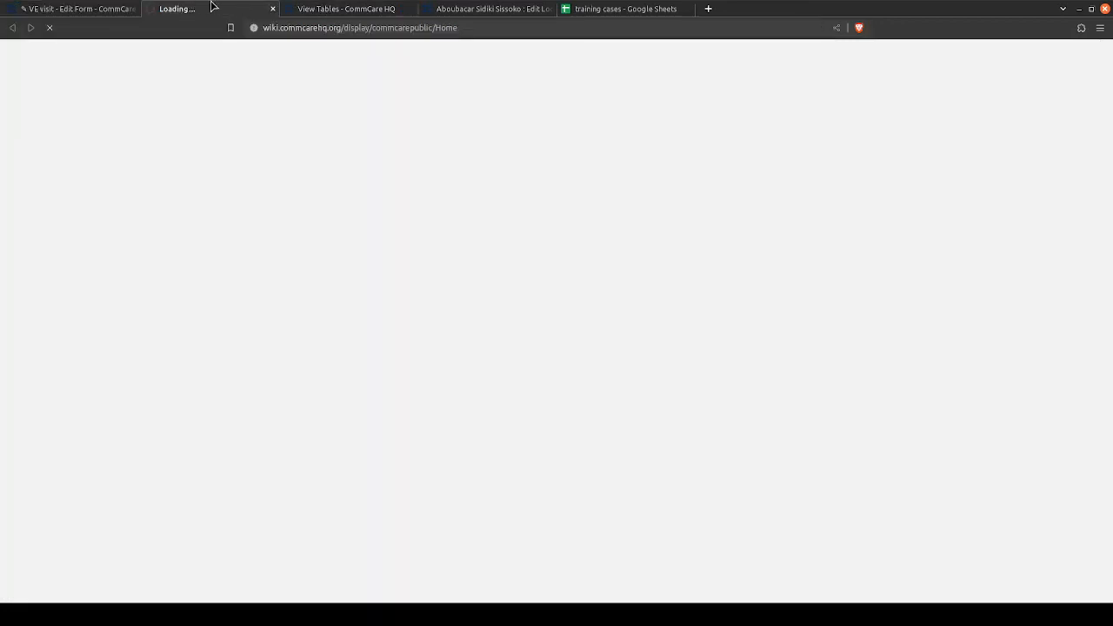
click(98, 9)
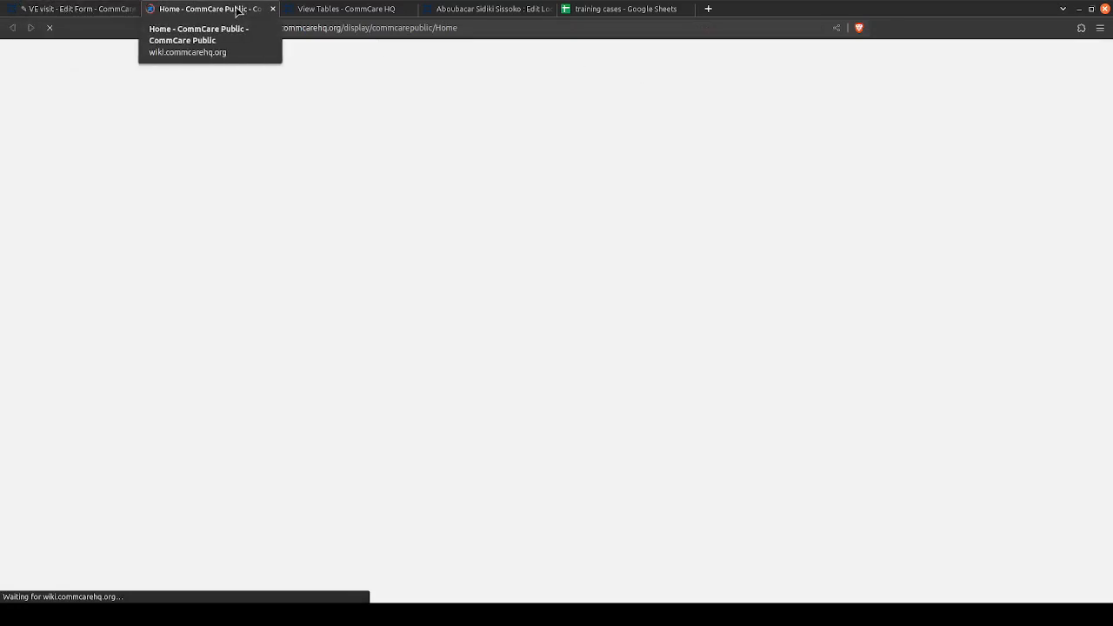
click(88, 10)
click(211, 10)
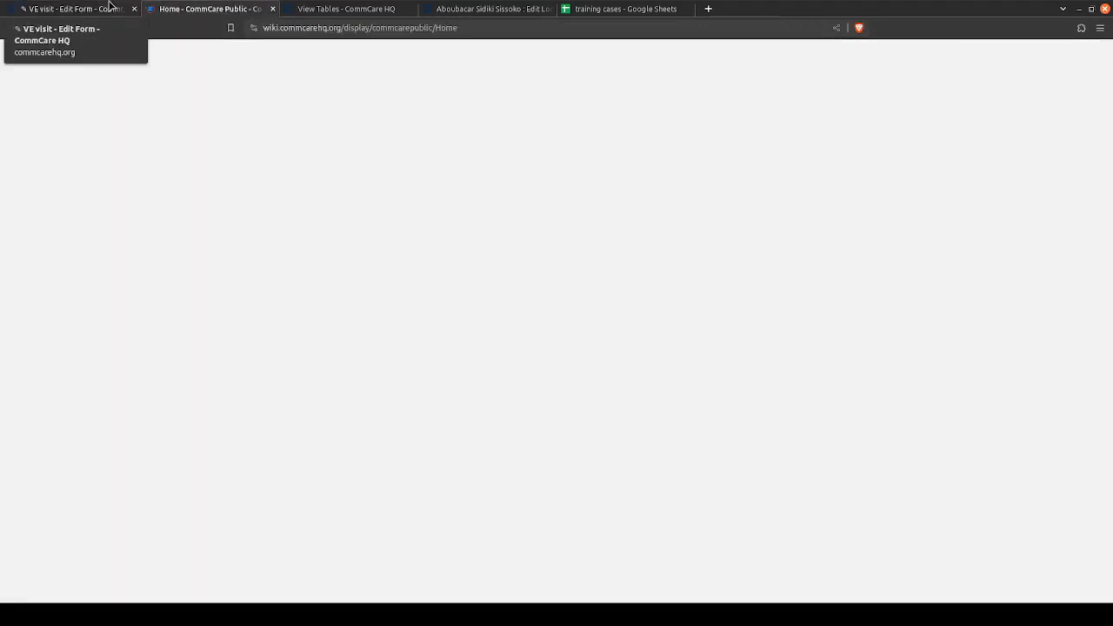
click(71, 10)
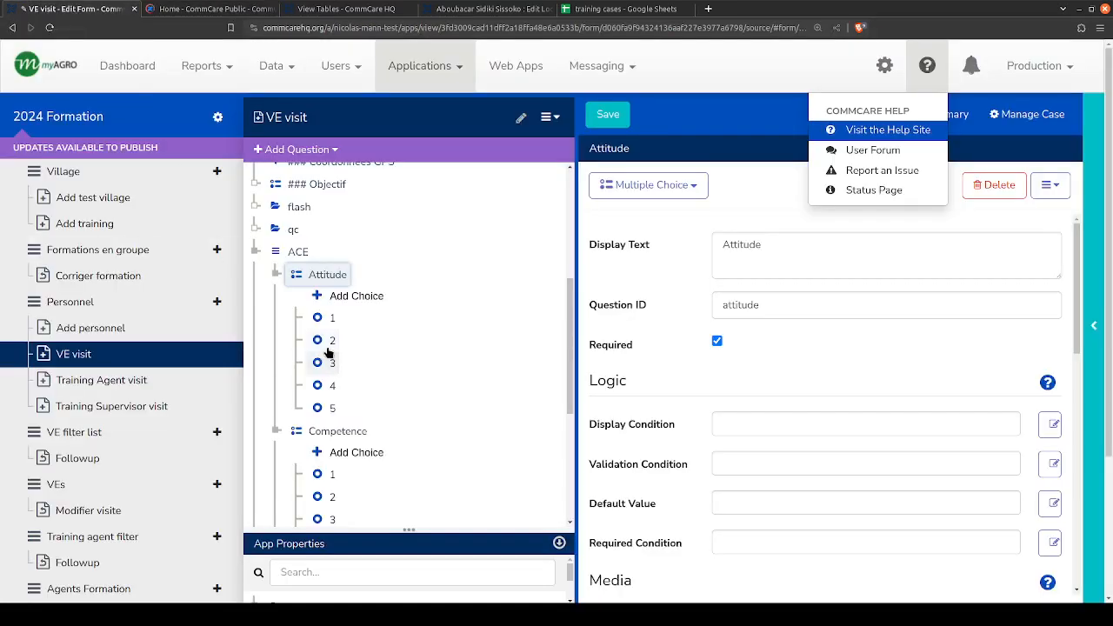
- Add a Text question directly after the Attitude question in the ACE group
click(294, 273)
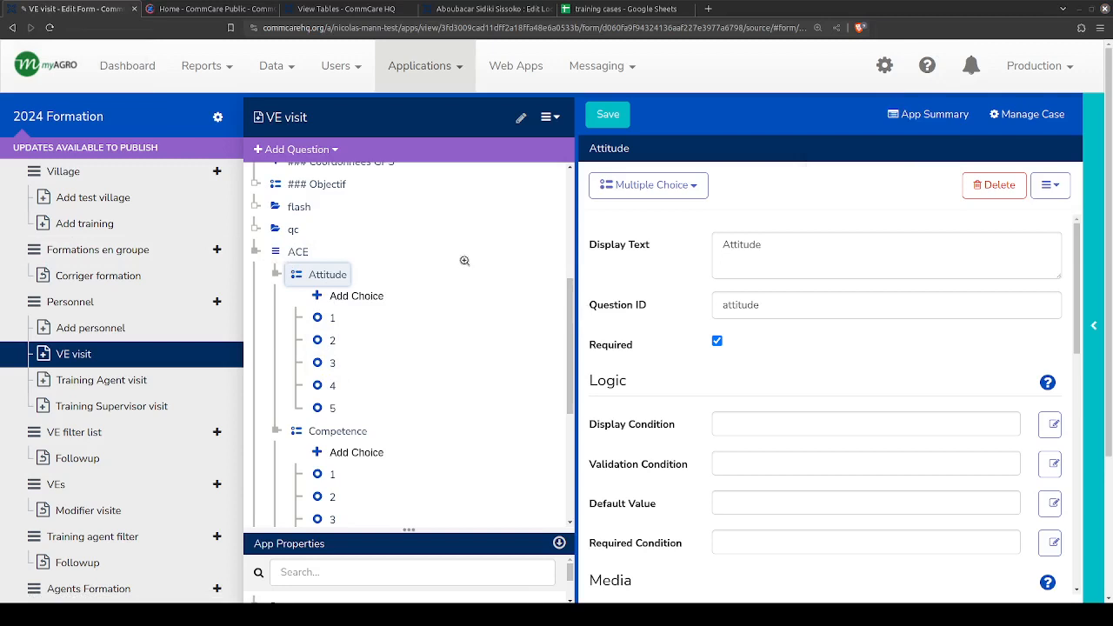
click(292, 150)
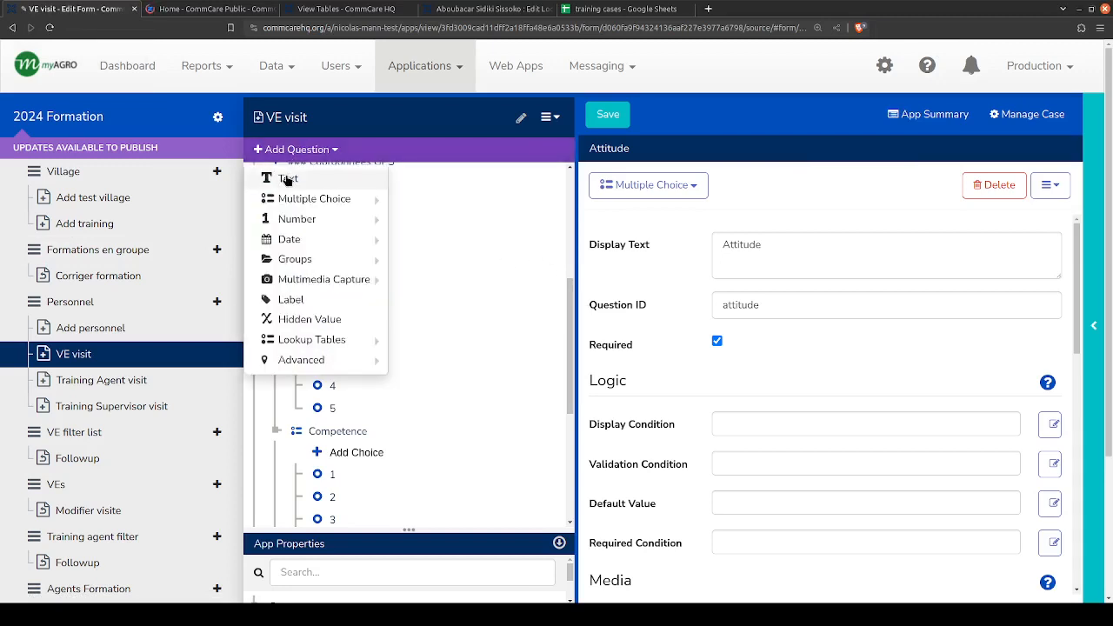
click(304, 179)
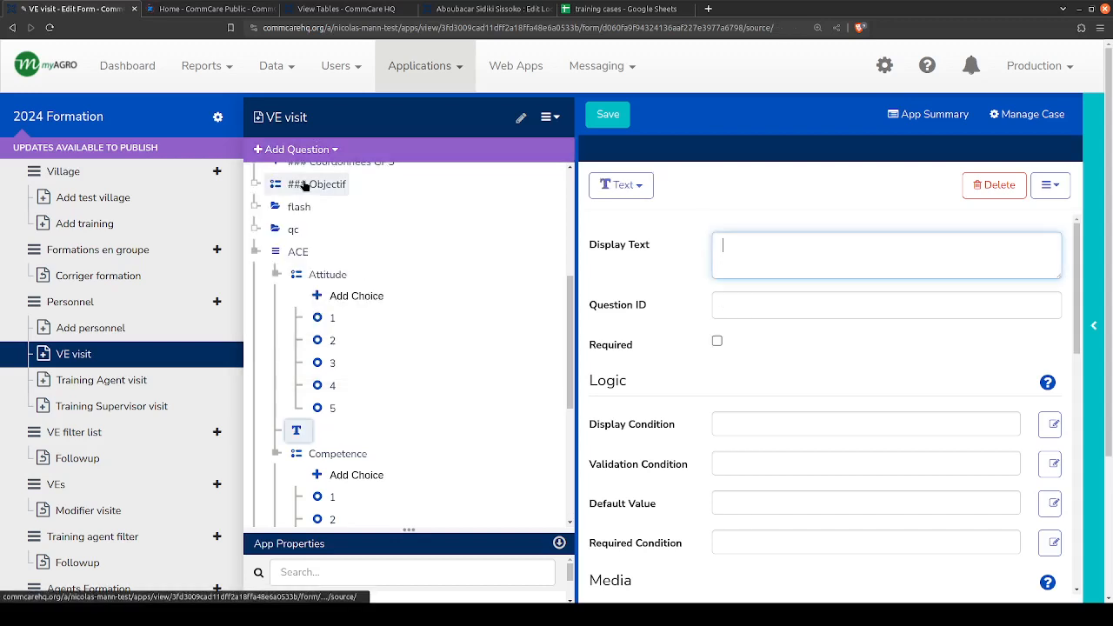
click(298, 433)
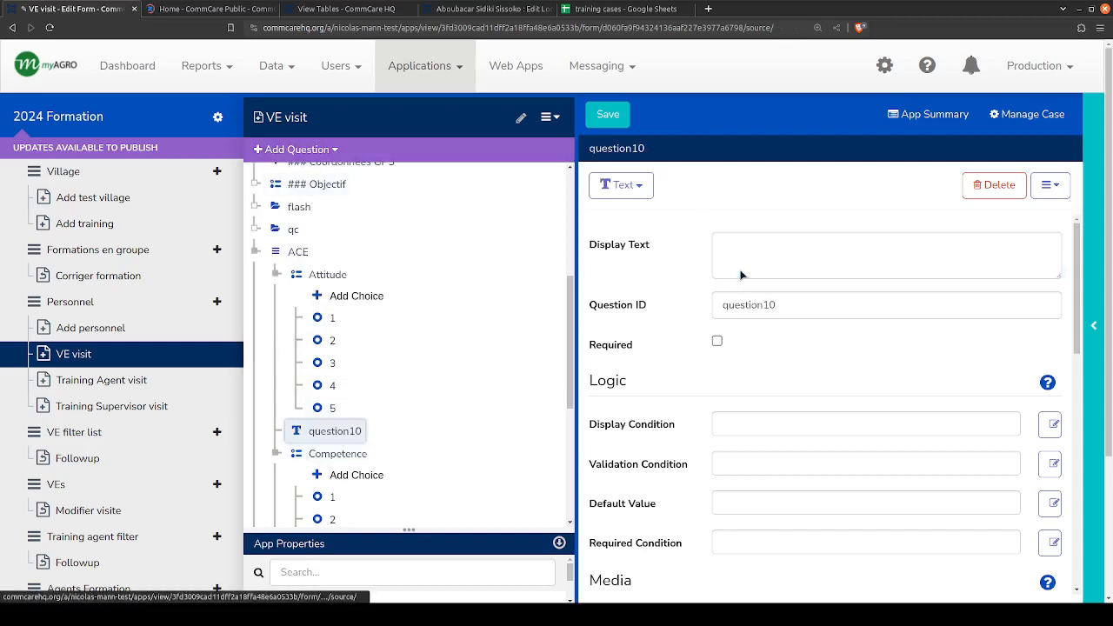
click(745, 258)
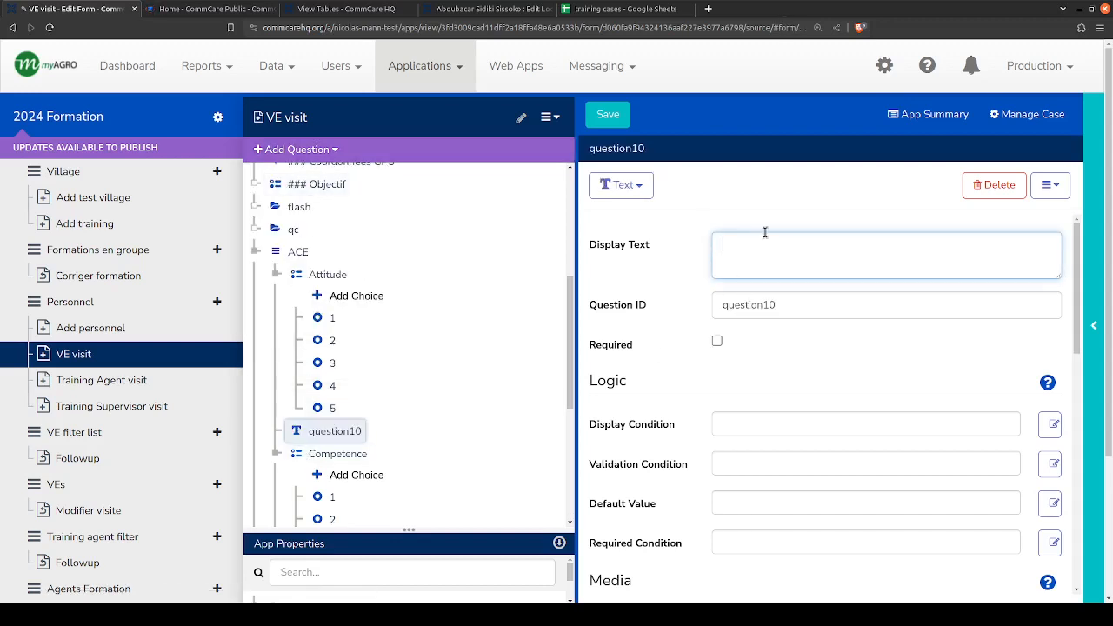
text(Commenta)
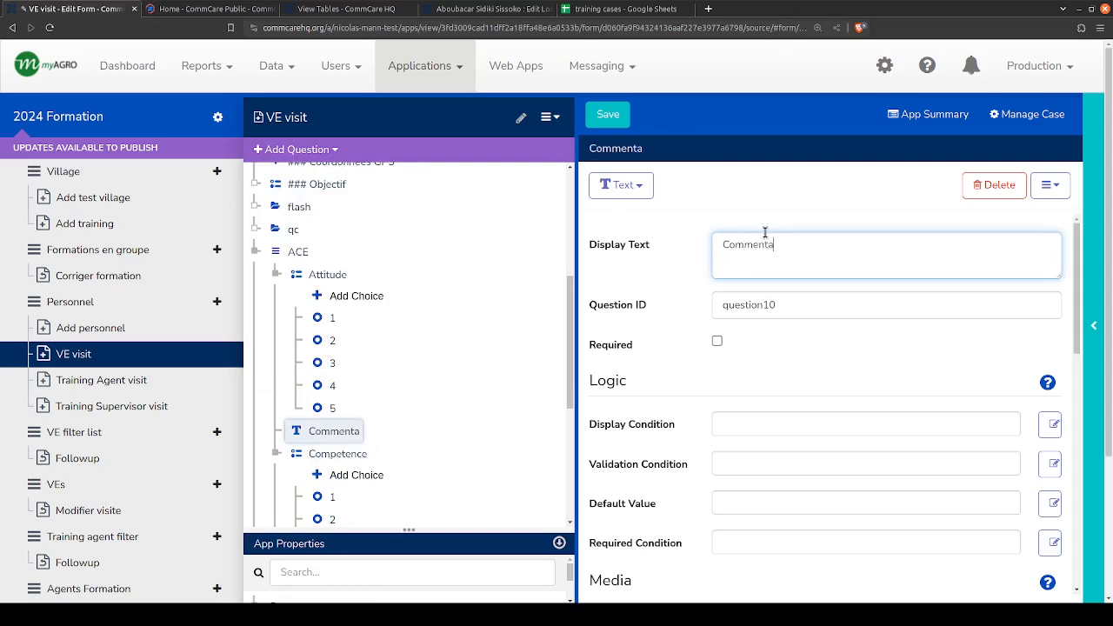
key(BackSpace)
key(BackSpace)
key(BackSpace)
key(BackSpace)
key(BackSpace)
key(BackSpace)
key(BackSpace)
text(Obser)
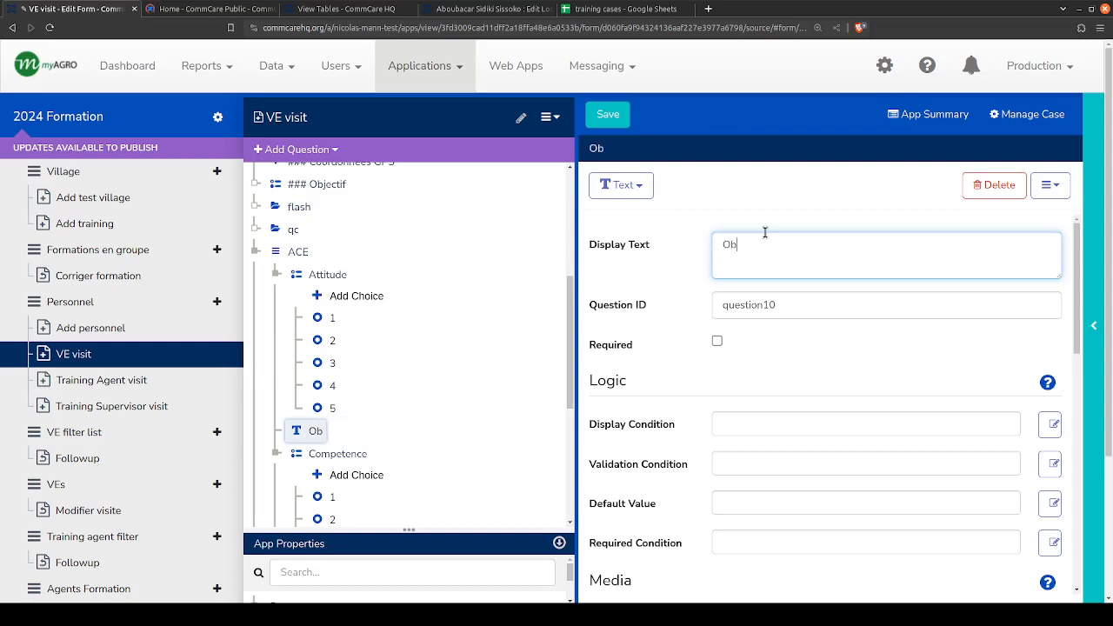
key(BackSpace)
key(BackSpace)
key(BackSpace)
key(BackSpace)
key(BackSpace)
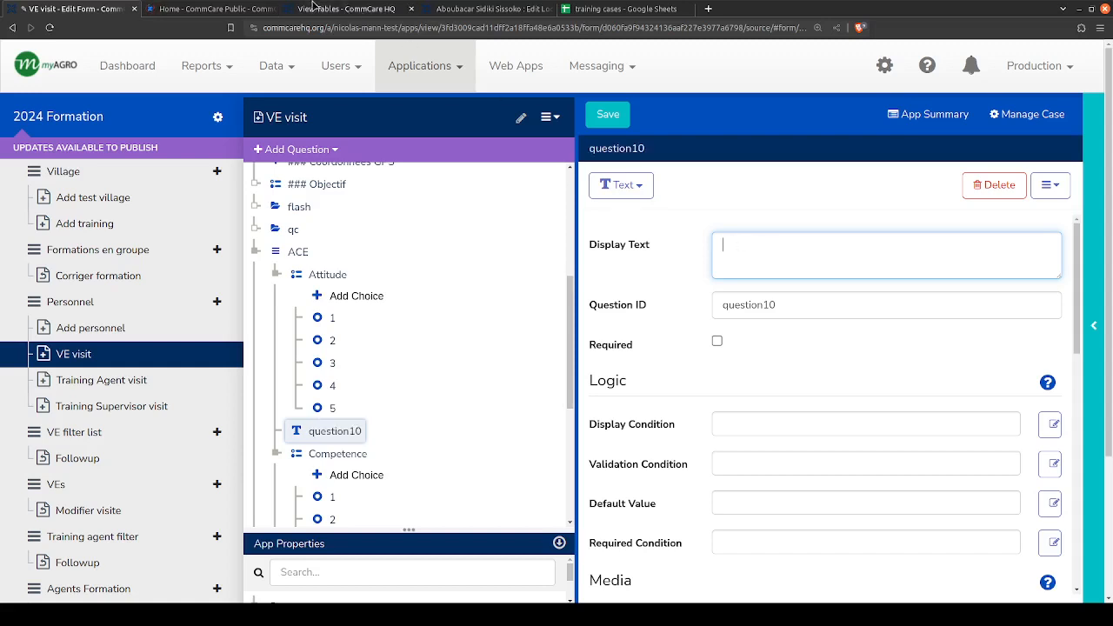
- Search the CommCare Help site for "appearence" and return to the VE visit form
key(ctrl+Tab)
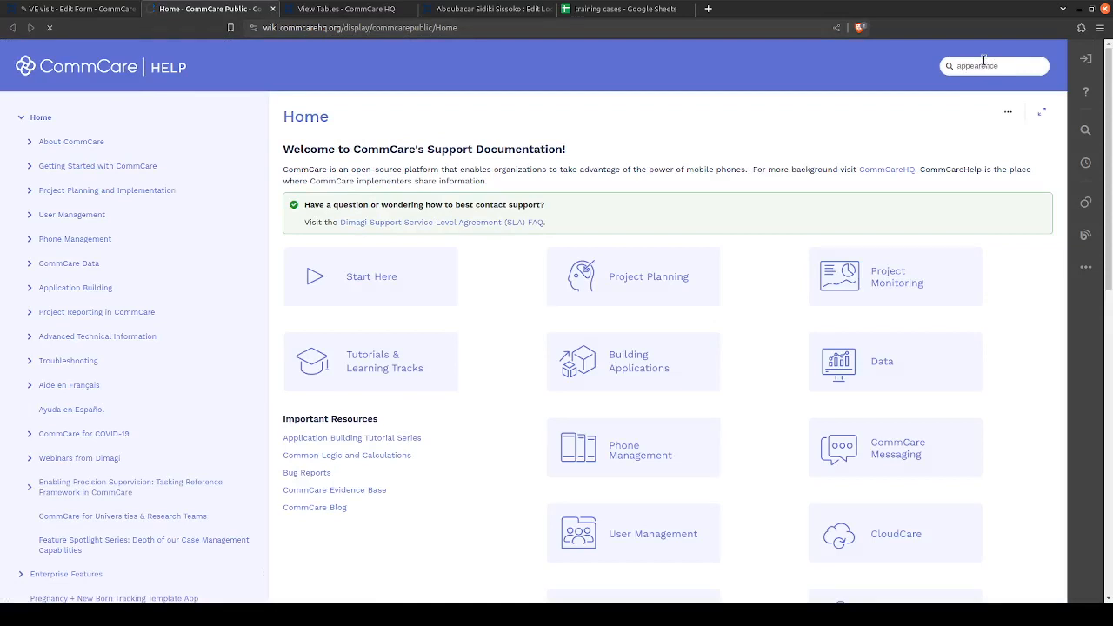
key(Return)
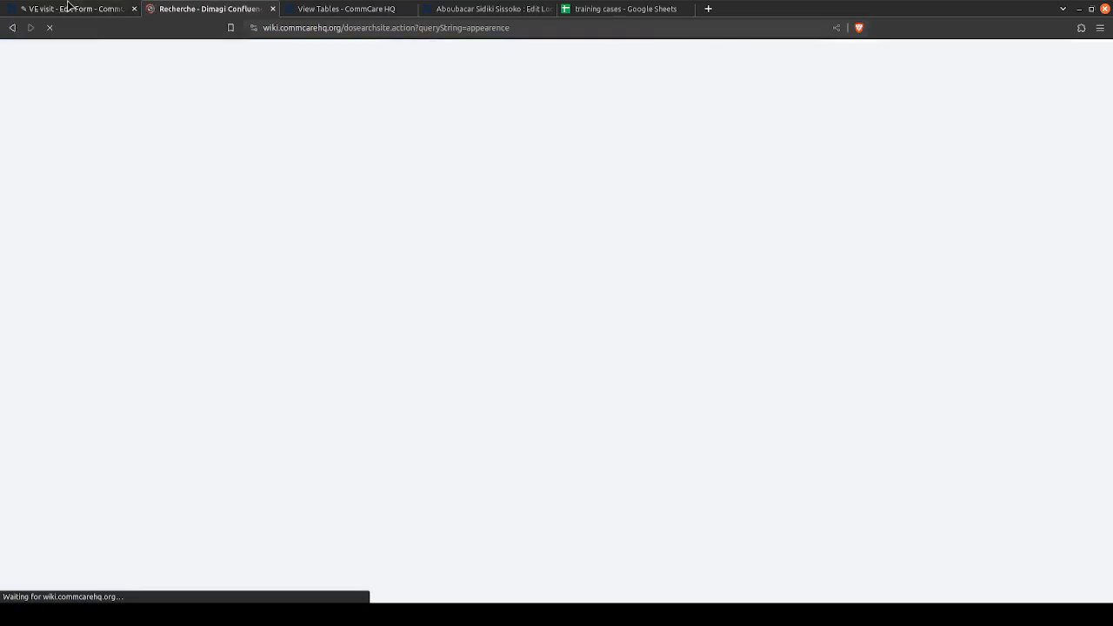
click(68, 7)
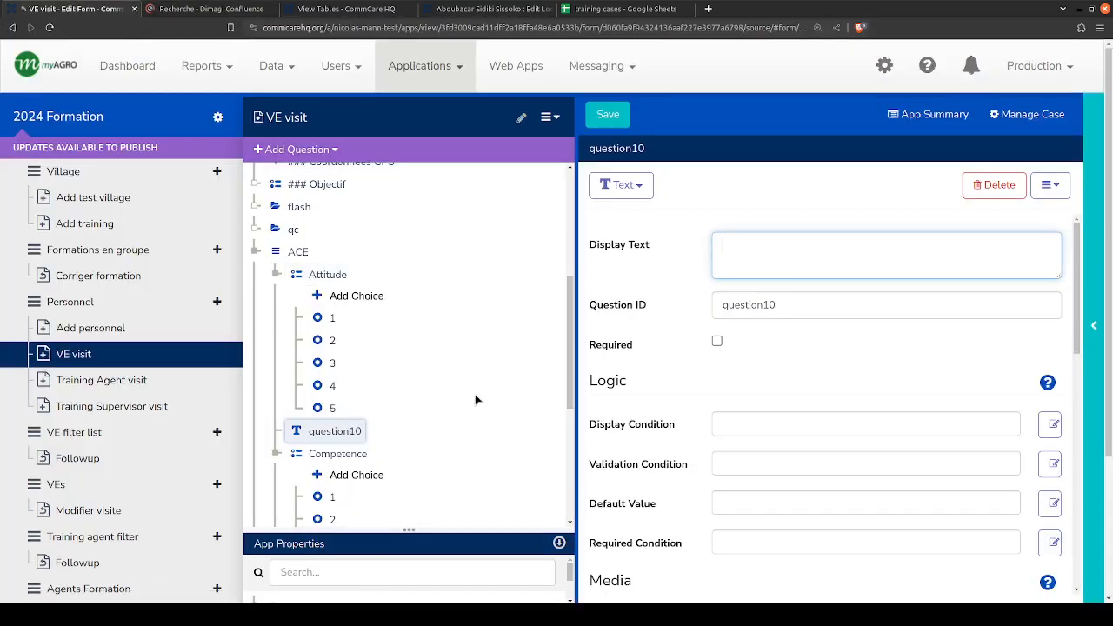
- Set the new text question's ID to attitude_comments
drag(852, 310, 755, 225)
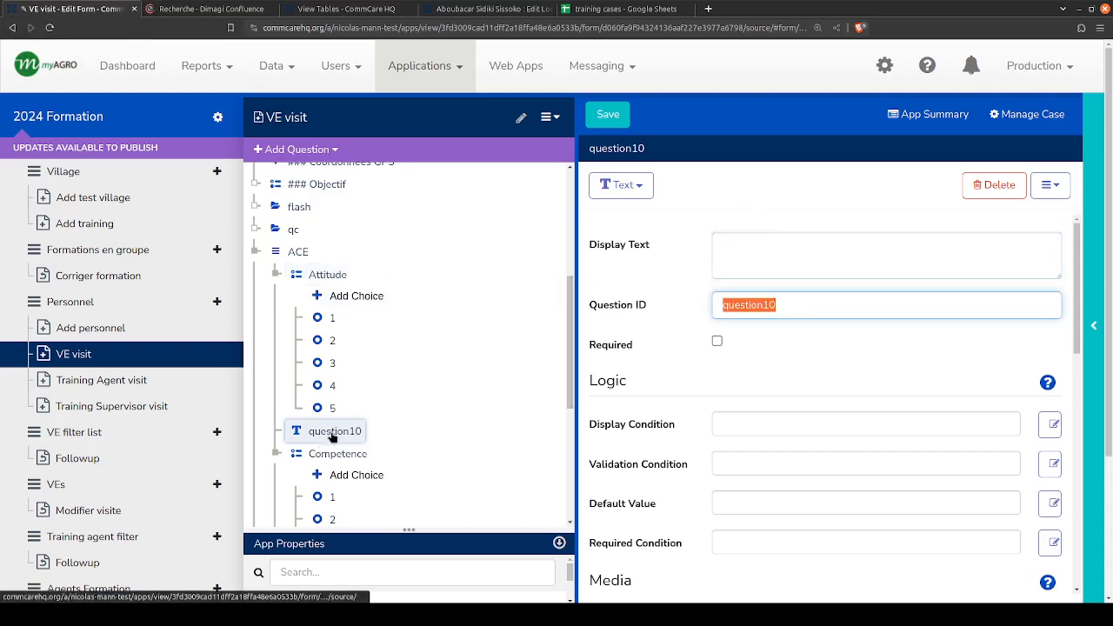
key(BackSpace)
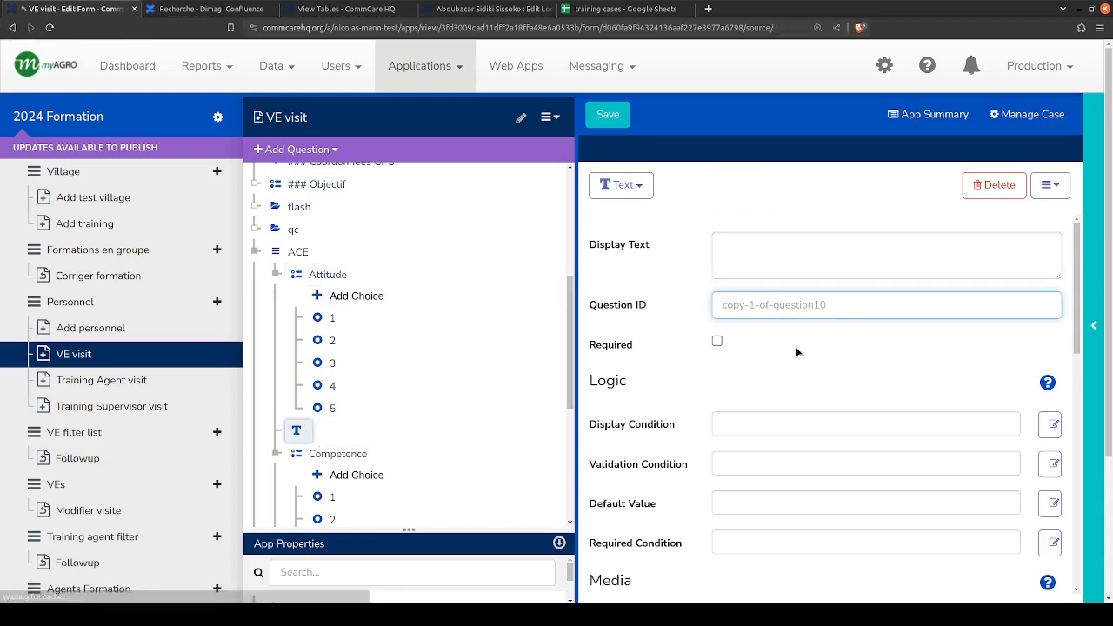
text(attitu)
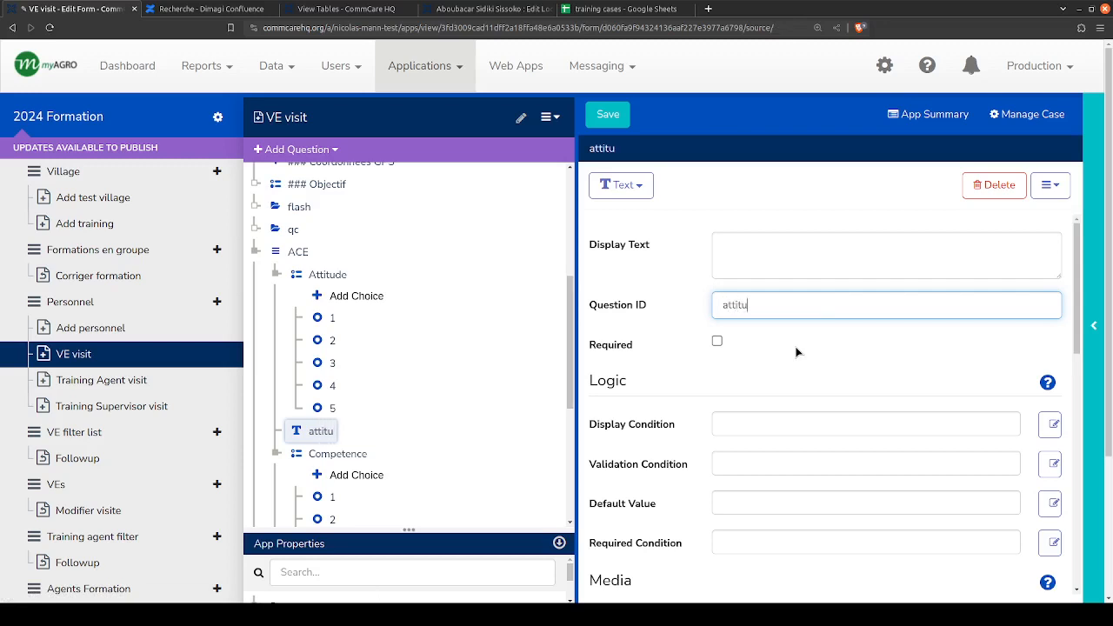
text(de_comments)
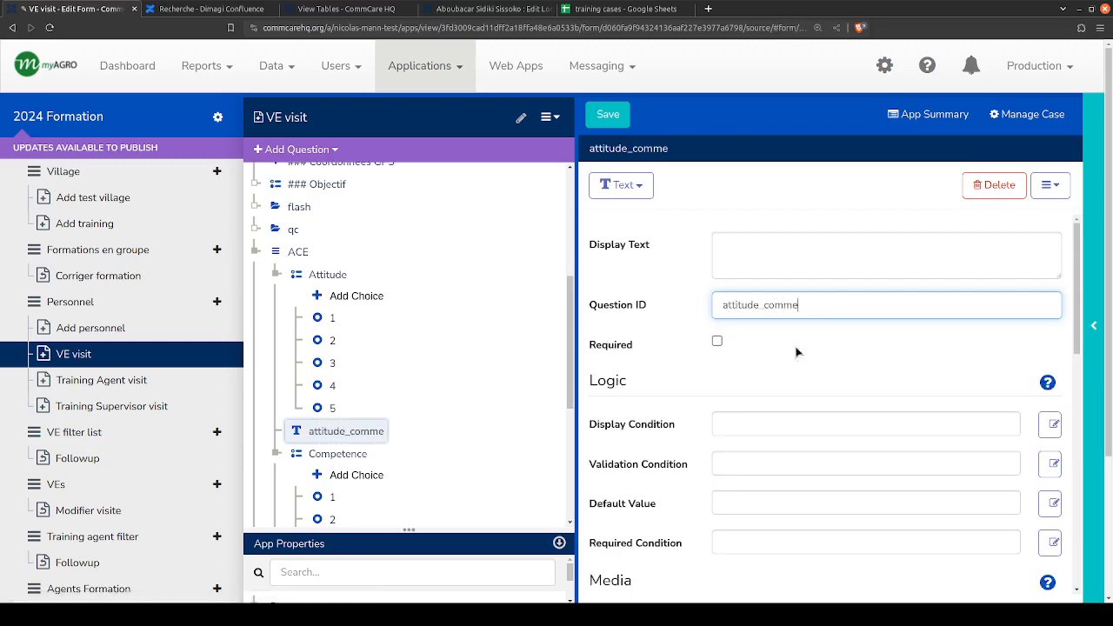
double_click(755, 303)
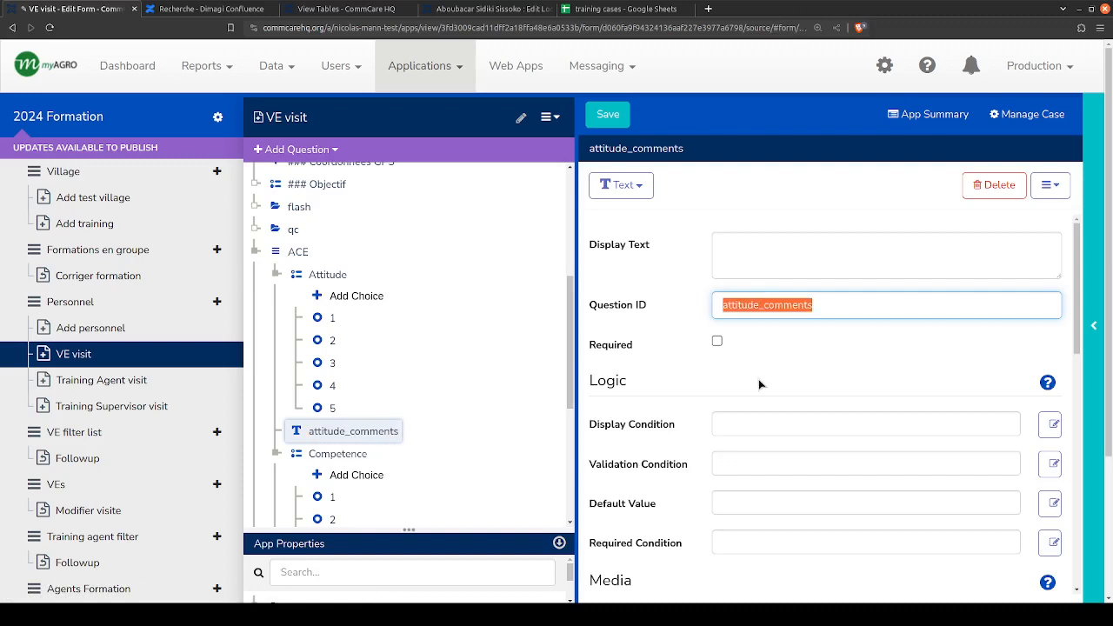
click(752, 252)
double_click(773, 305)
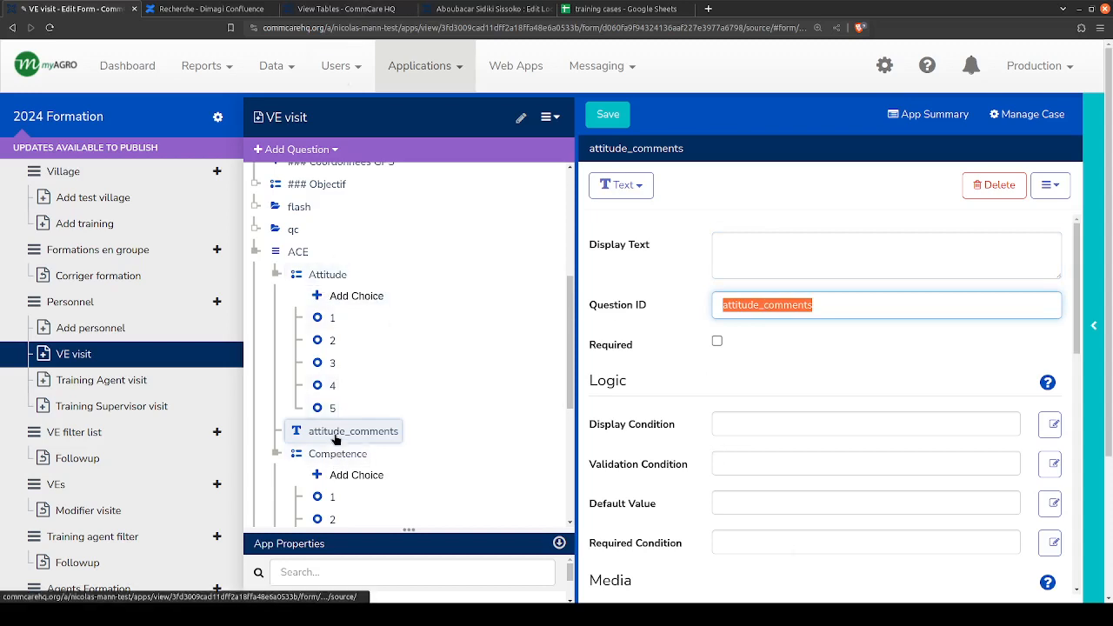
- Copy the attitude_comments question and paste the duplicate after the Competence question
click(335, 440)
scroll(340, 443, down, 2)
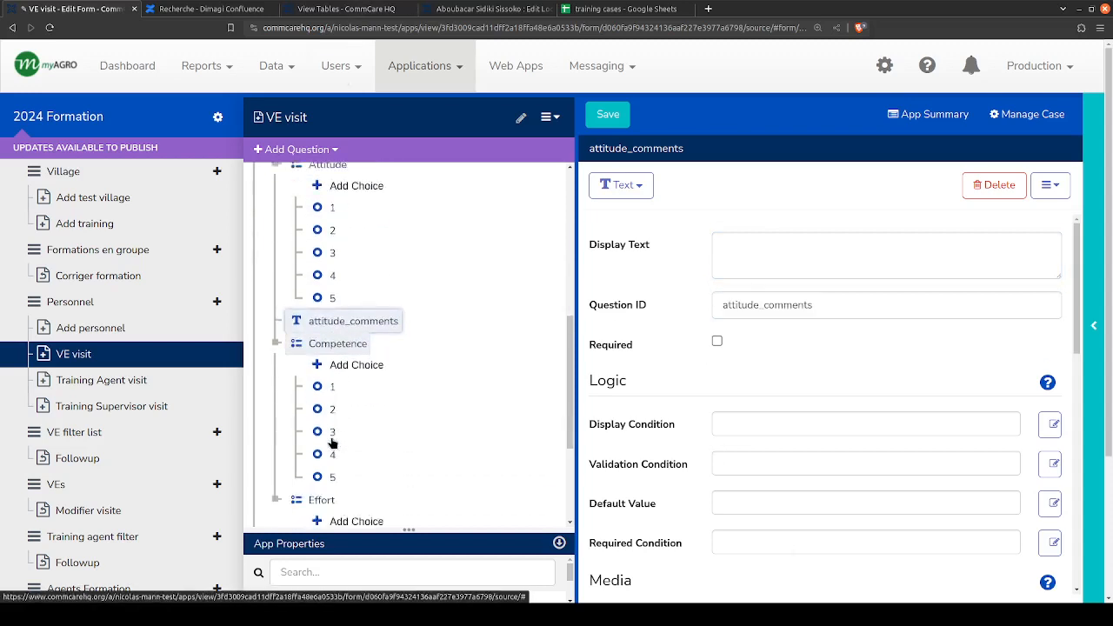
click(323, 314)
key(ctrl+v)
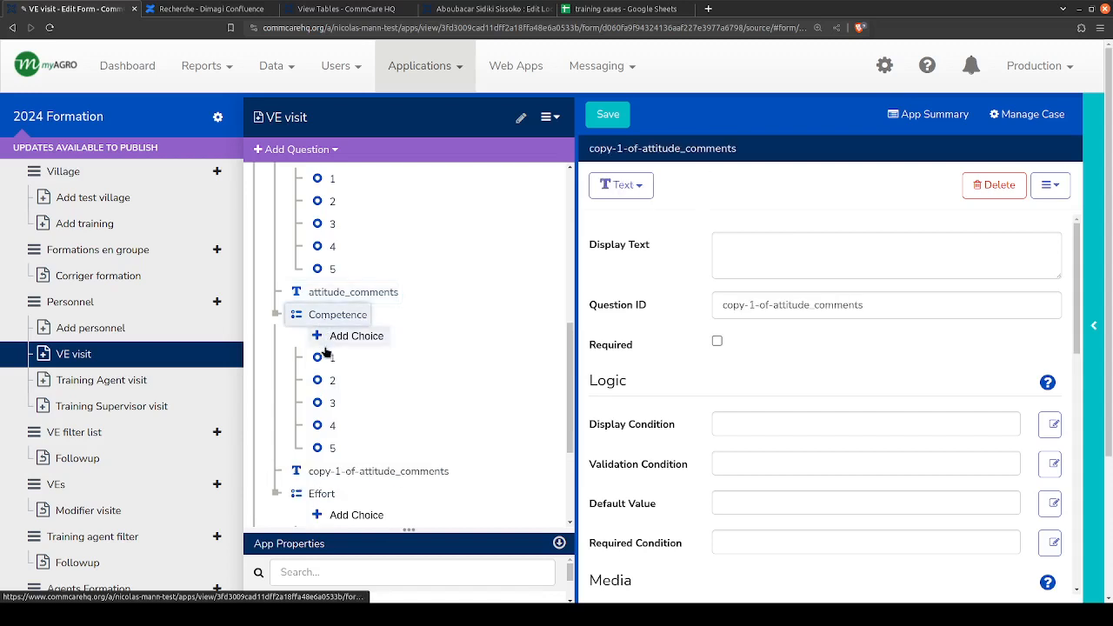
- Change the pasted question's ID to competence_comments, reusing the ID of the Competence question as its prefix
click(396, 313)
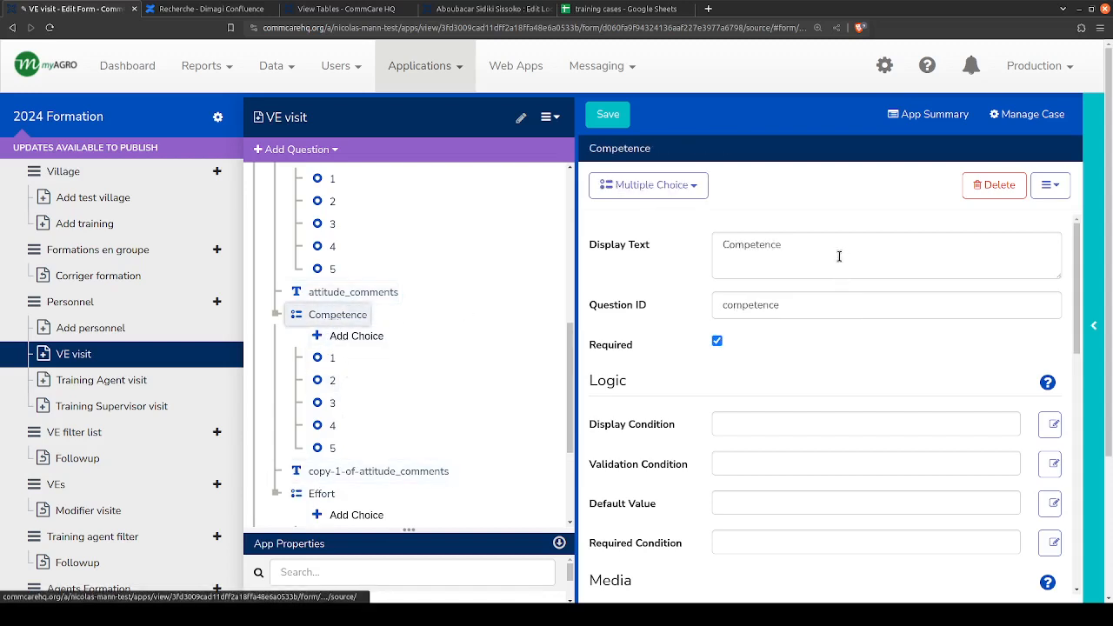
double_click(751, 304)
key(ctrl+c)
click(356, 471)
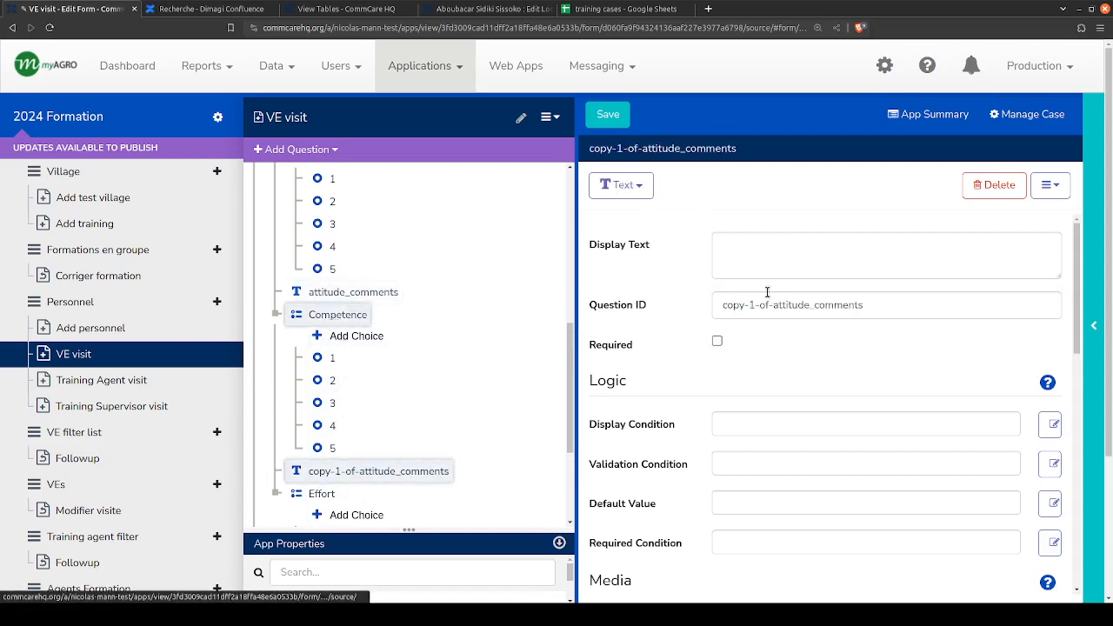
drag(808, 305, 722, 305)
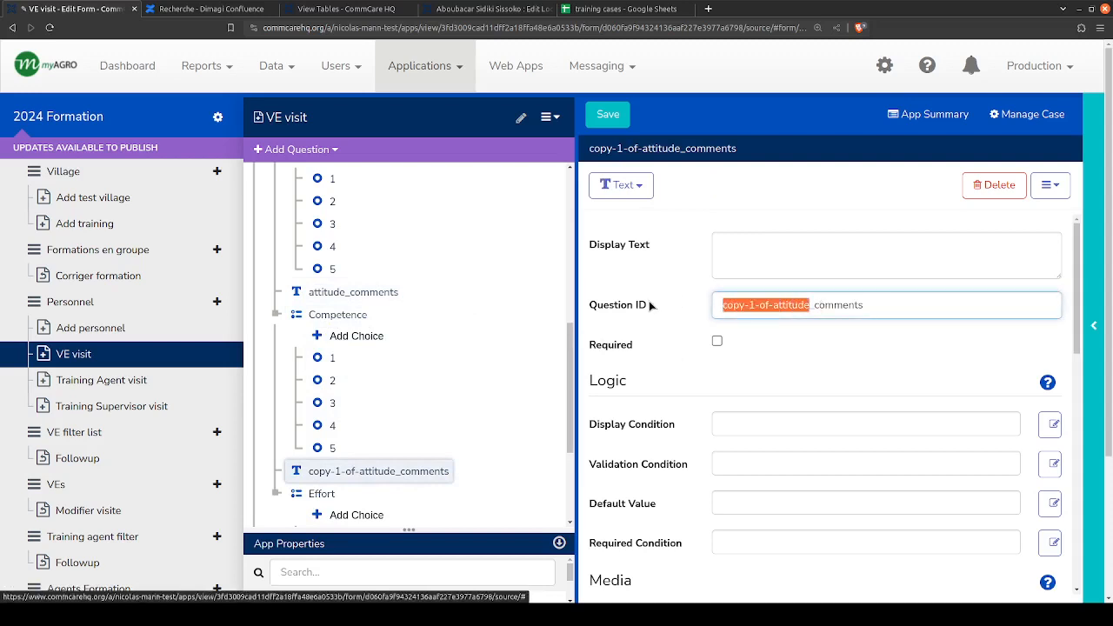
key(ctrl+v)
- Paste a copy of the competence_comments question after the Effort question
scroll(417, 397, down, 2)
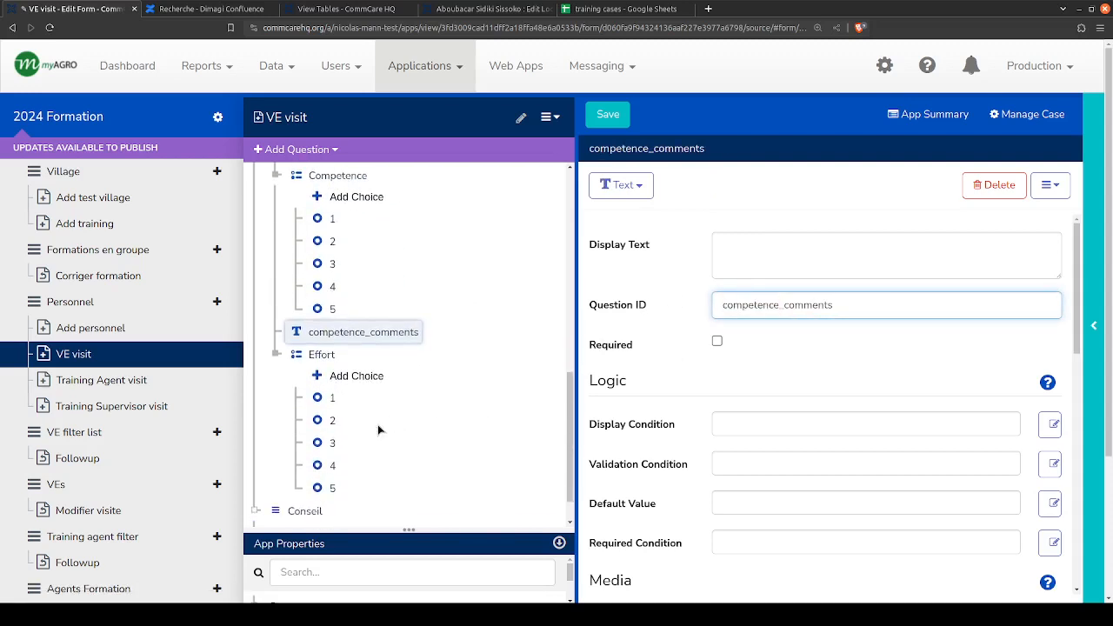
click(318, 358)
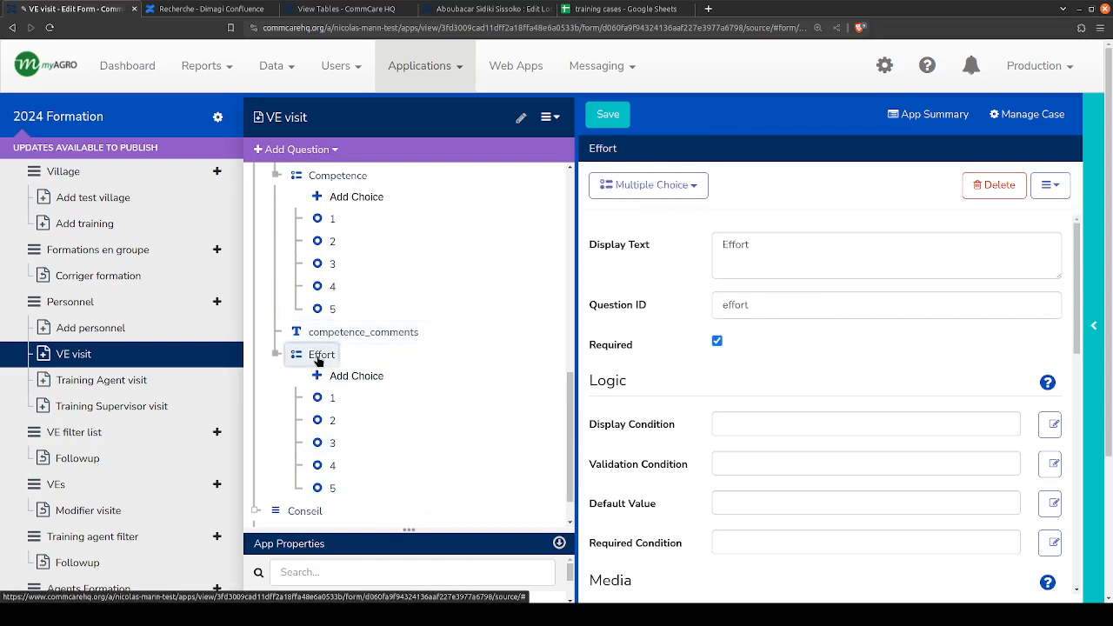
key(ctrl+v)
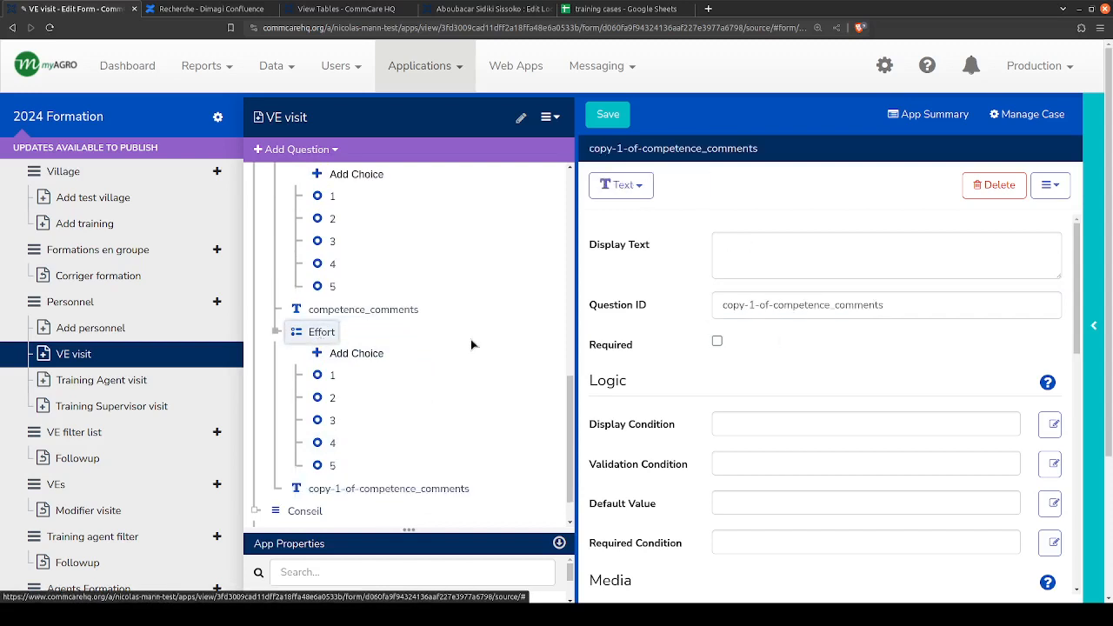
- Rename the copied question after Effort to effort_comments, reusing the ID of the Effort question as its prefix
click(354, 311)
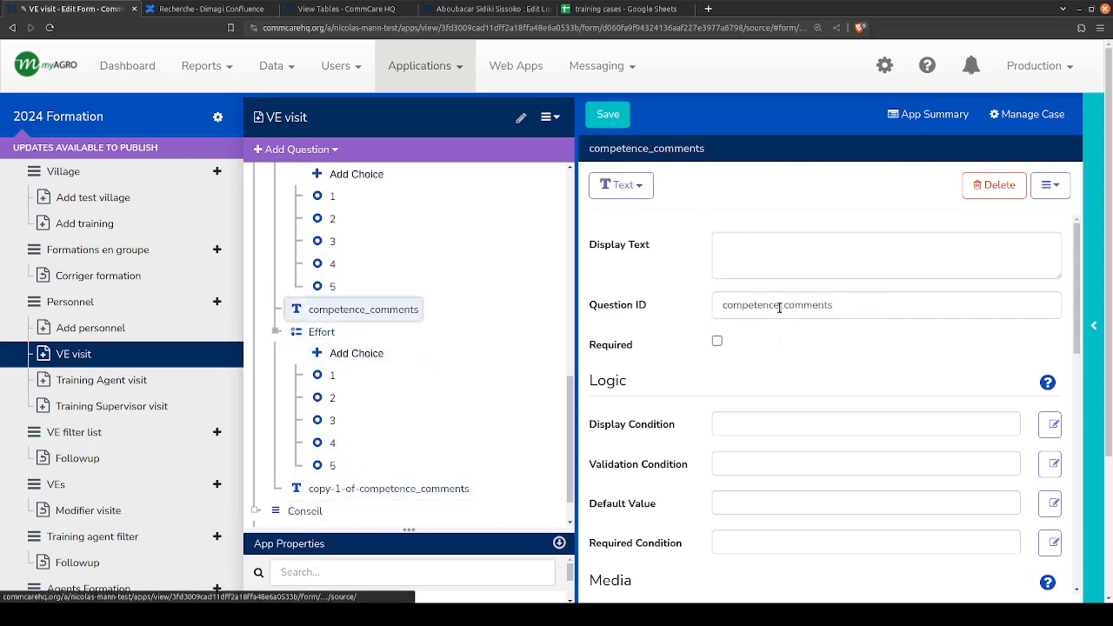
drag(779, 306, 675, 306)
click(346, 485)
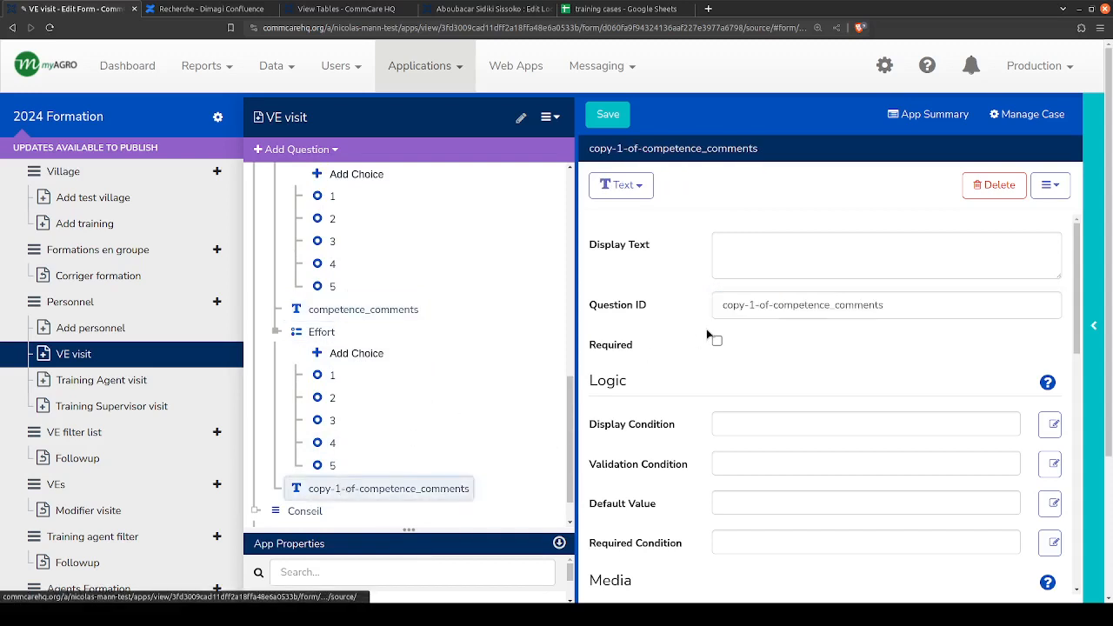
click(321, 332)
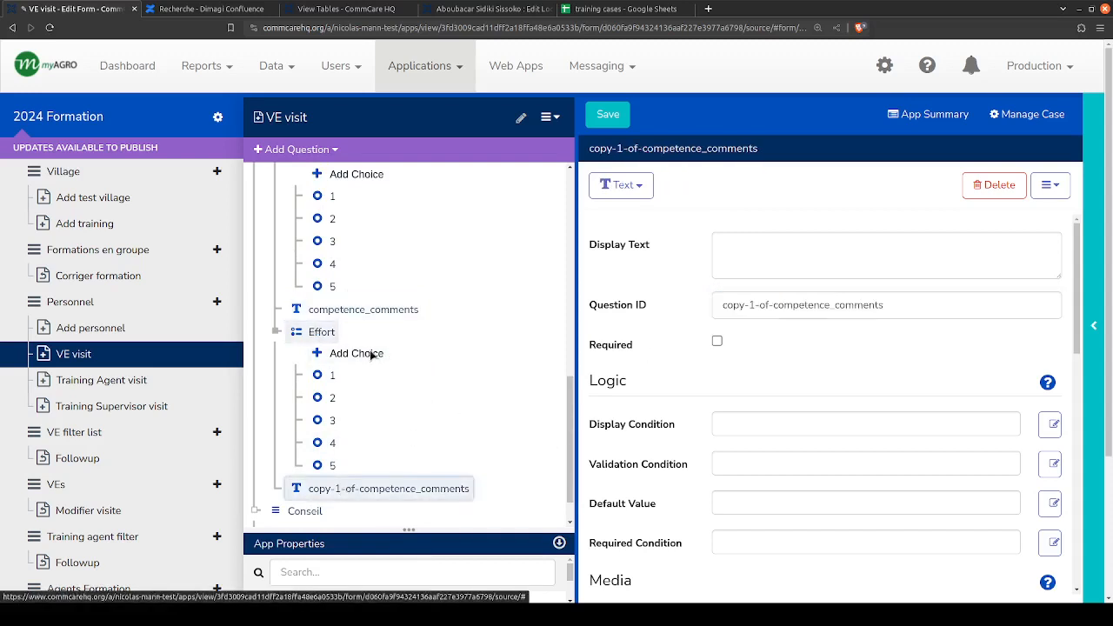
double_click(730, 304)
click(417, 489)
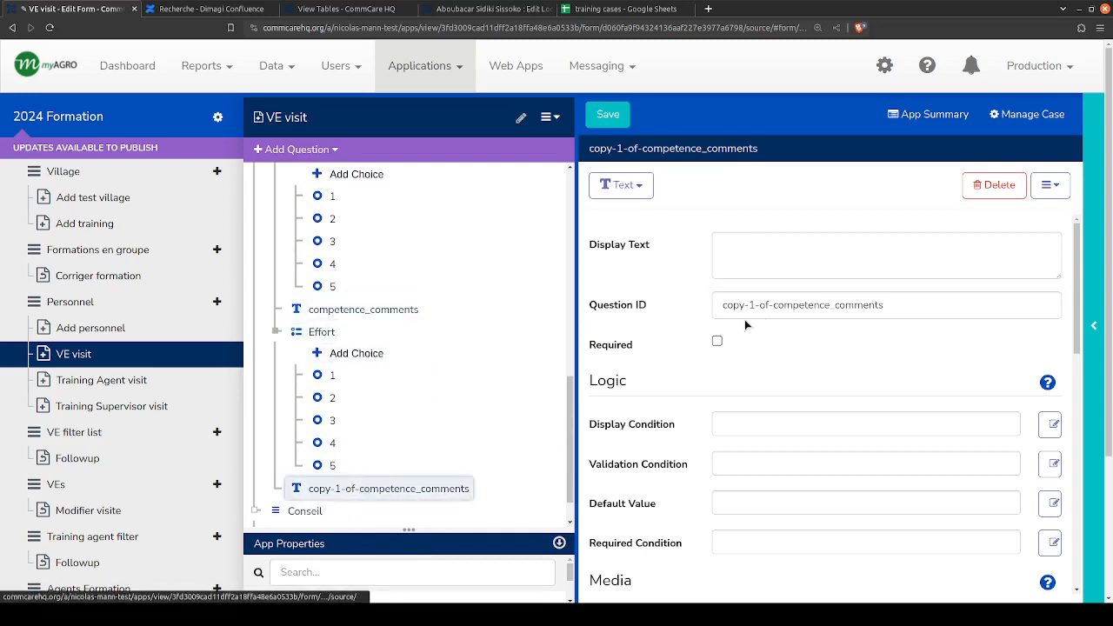
drag(828, 305, 720, 304)
key(ctrl+v)
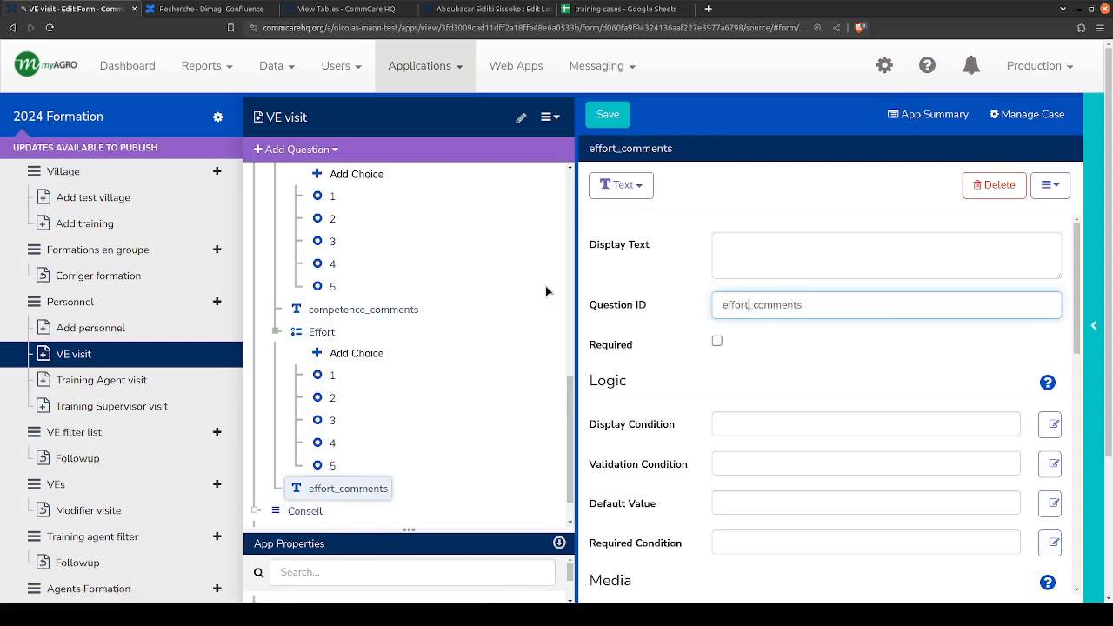
click(663, 320)
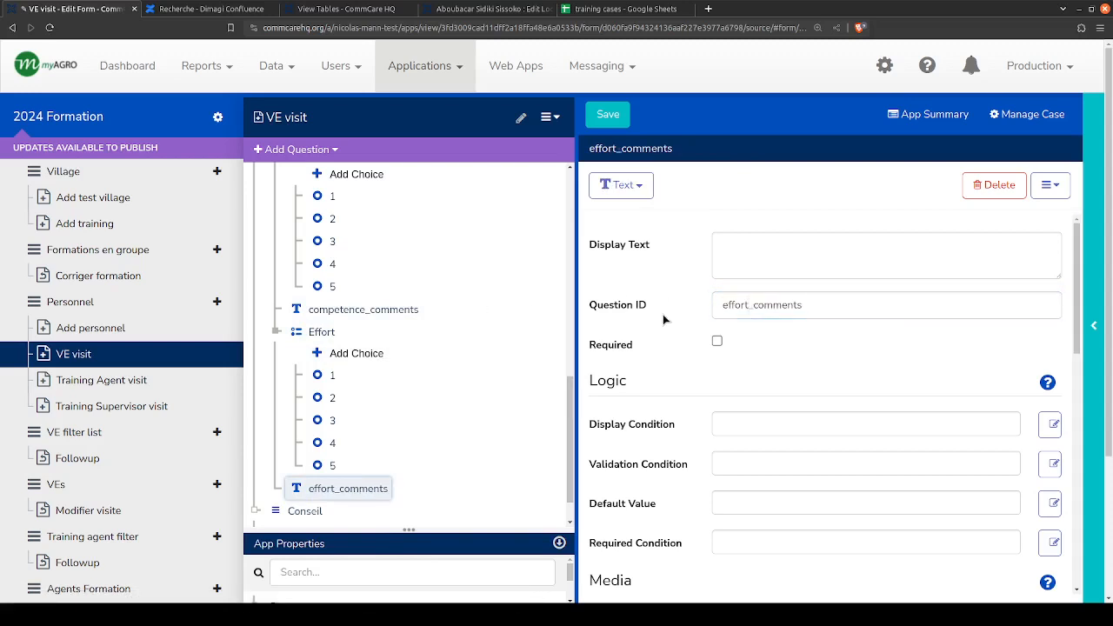
- Review the IDs of the competence_comments and effort_comments questions and the settings of the Competence question
click(313, 313)
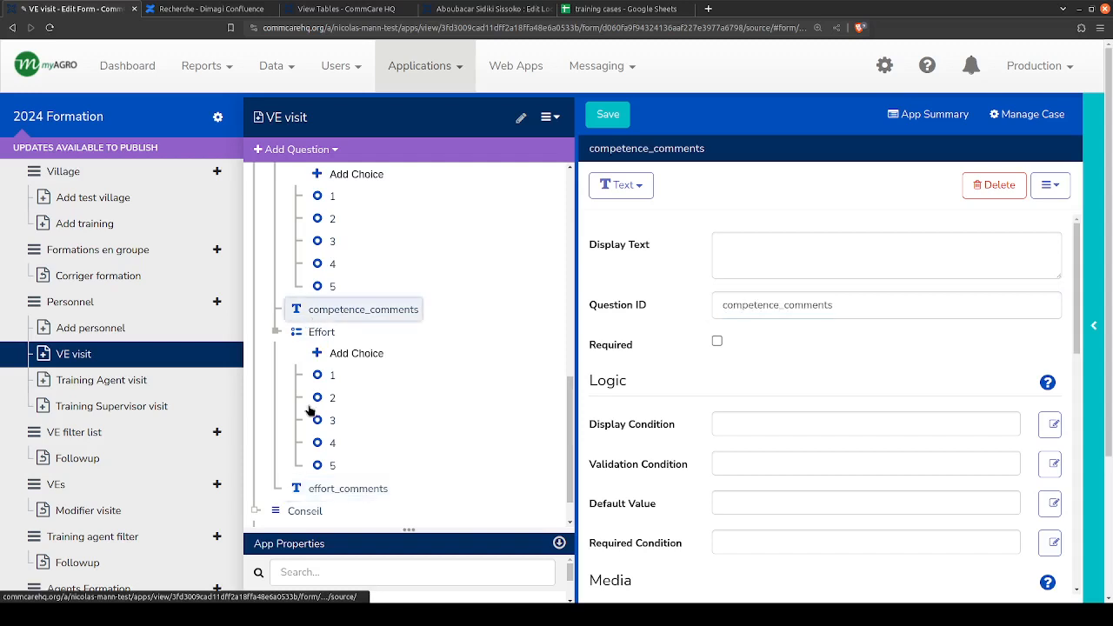
click(341, 488)
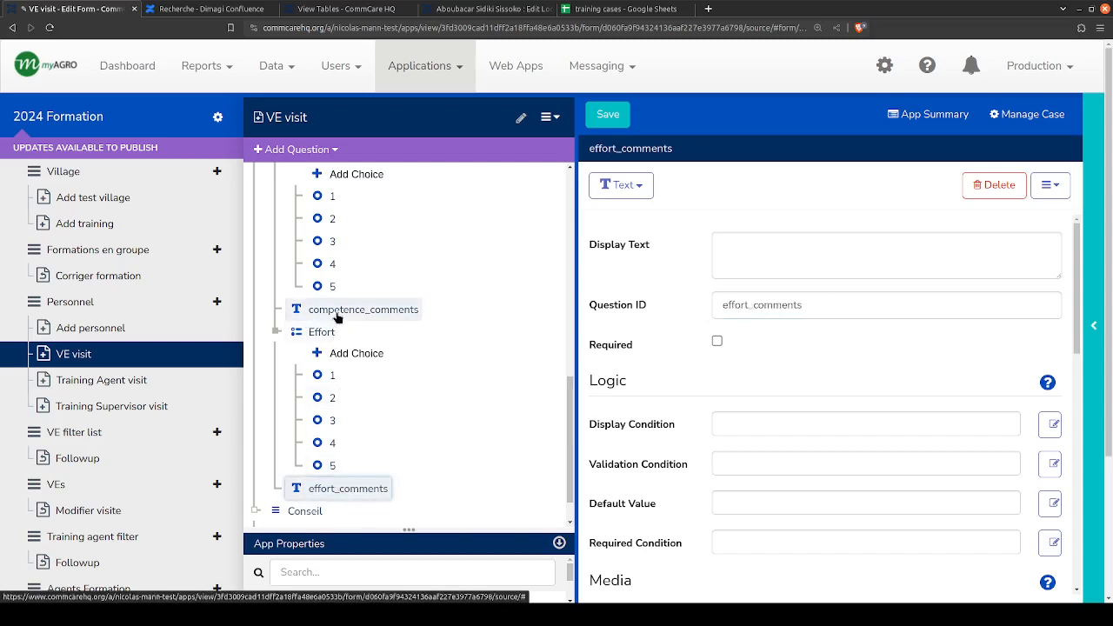
click(337, 317)
scroll(347, 335, up, 1)
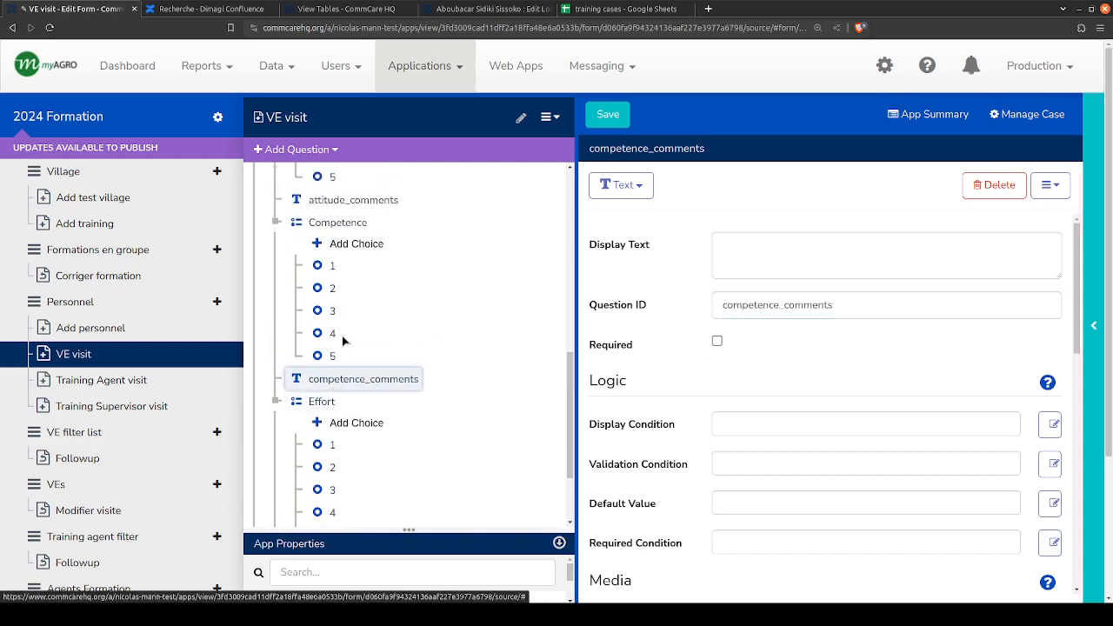
click(322, 224)
scroll(320, 228, up, 2)
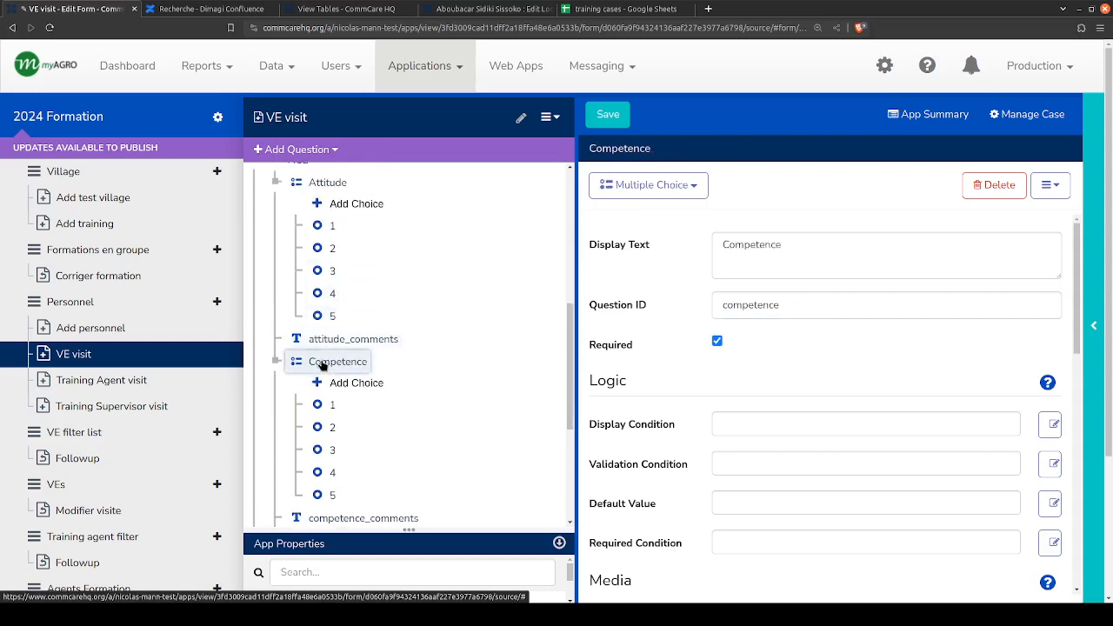
scroll(325, 368, up, 1)
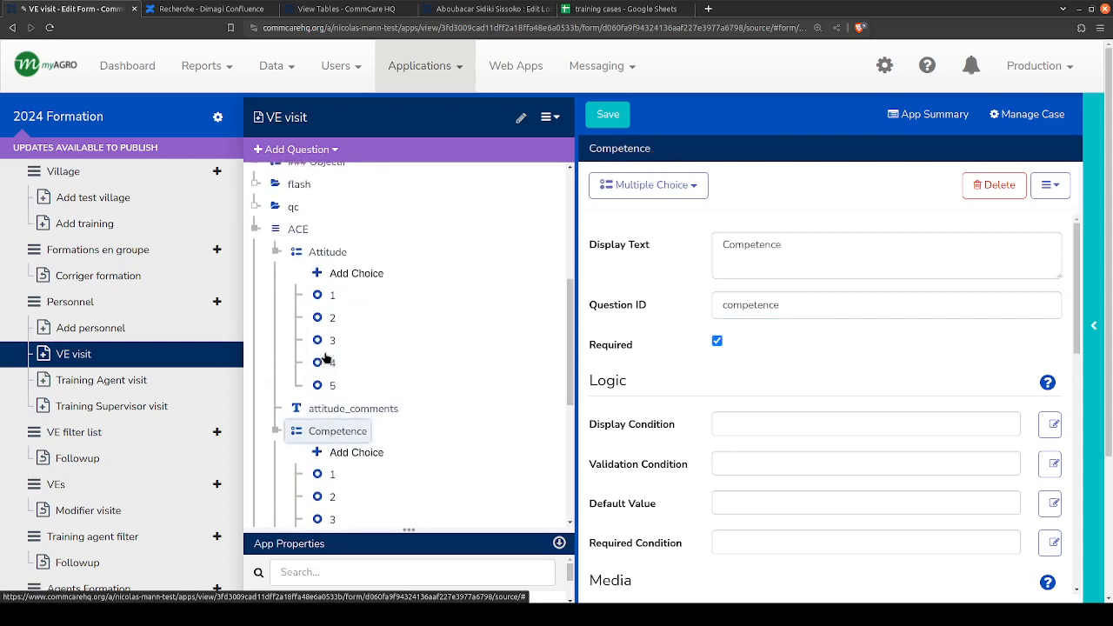
- Format the Attitude question's display text as a heading by changing it to "### Attitude"
click(324, 252)
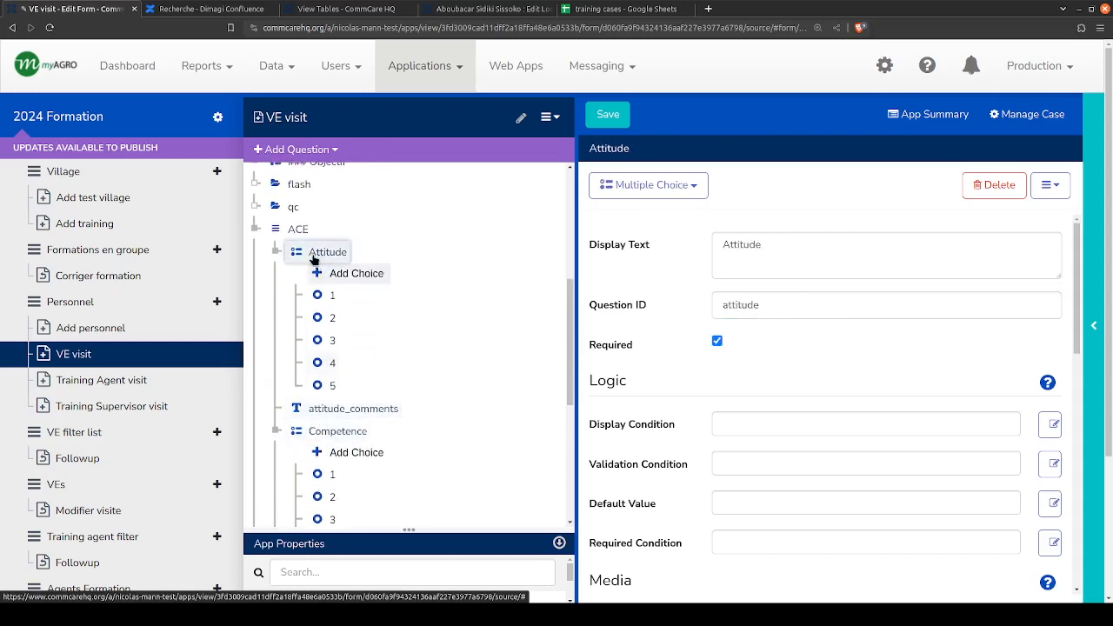
scroll(300, 339, up, 2)
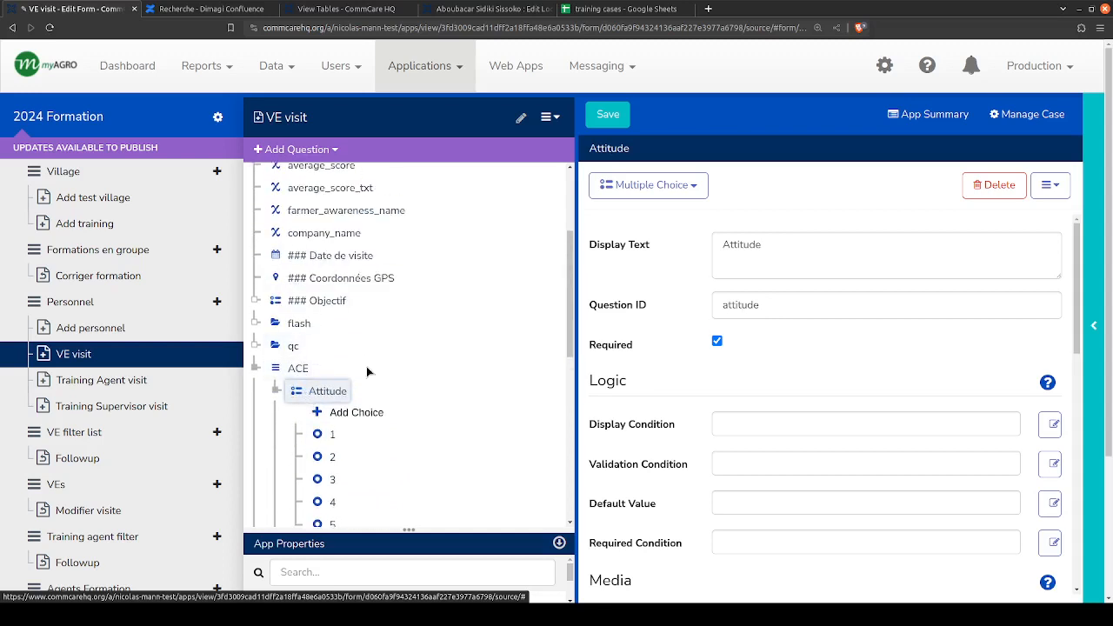
click(722, 246)
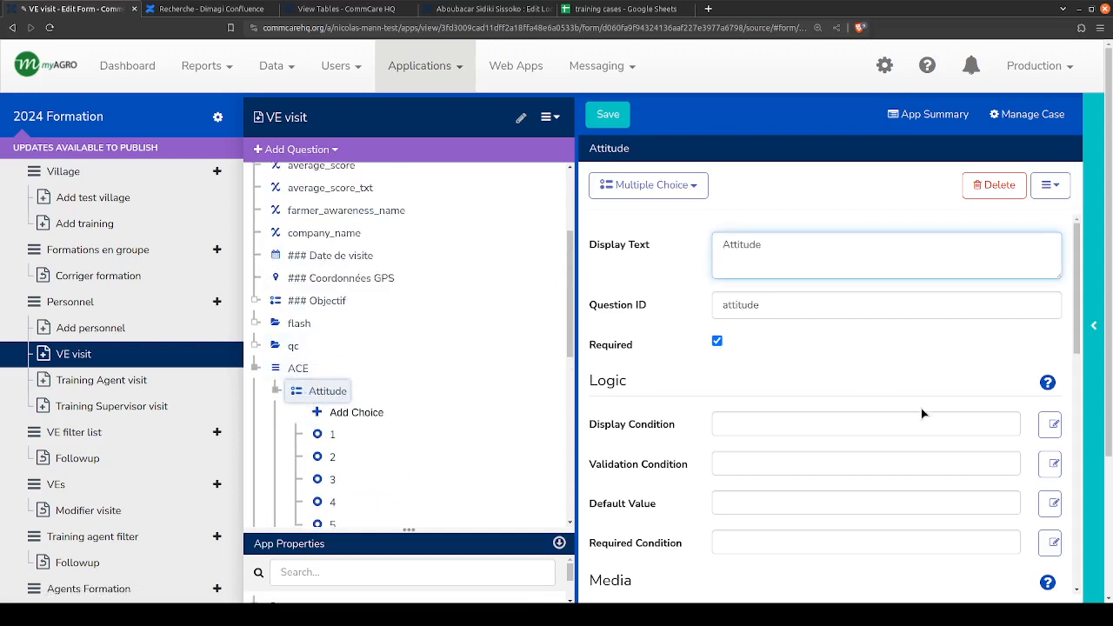
text(##)
key(End)
text(#)
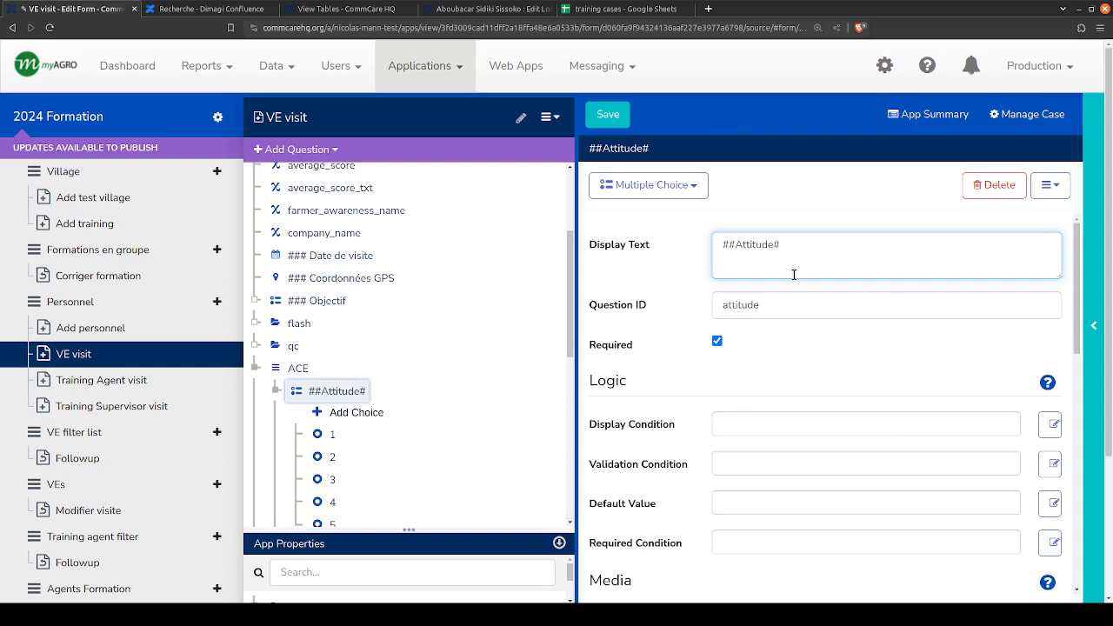
key(ctrl+Left)
text(#)
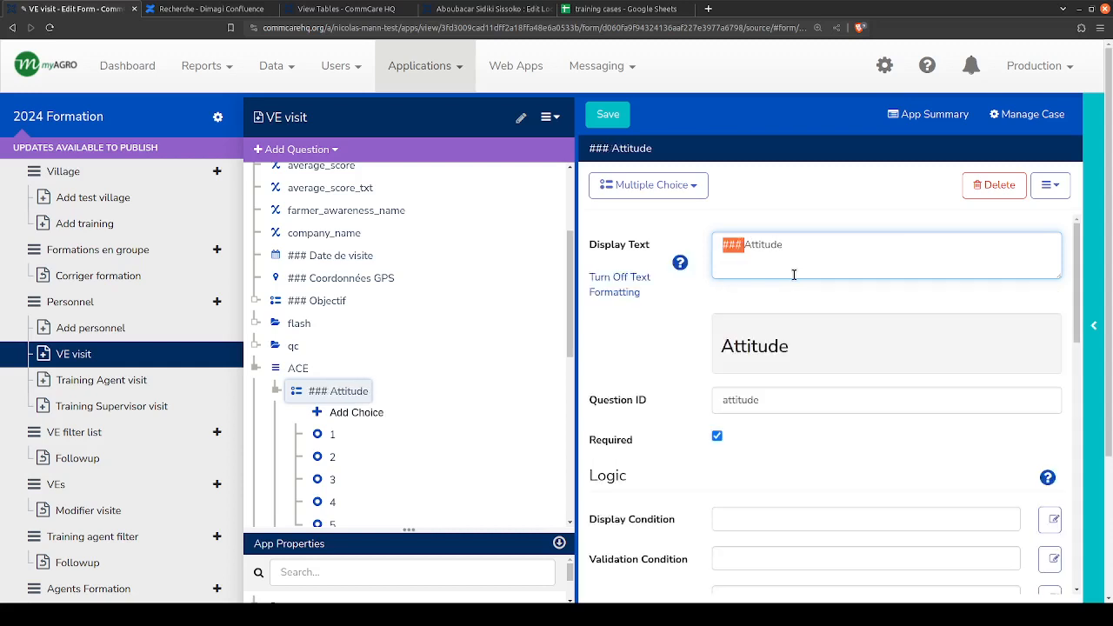
scroll(279, 405, down, 3)
click(330, 407)
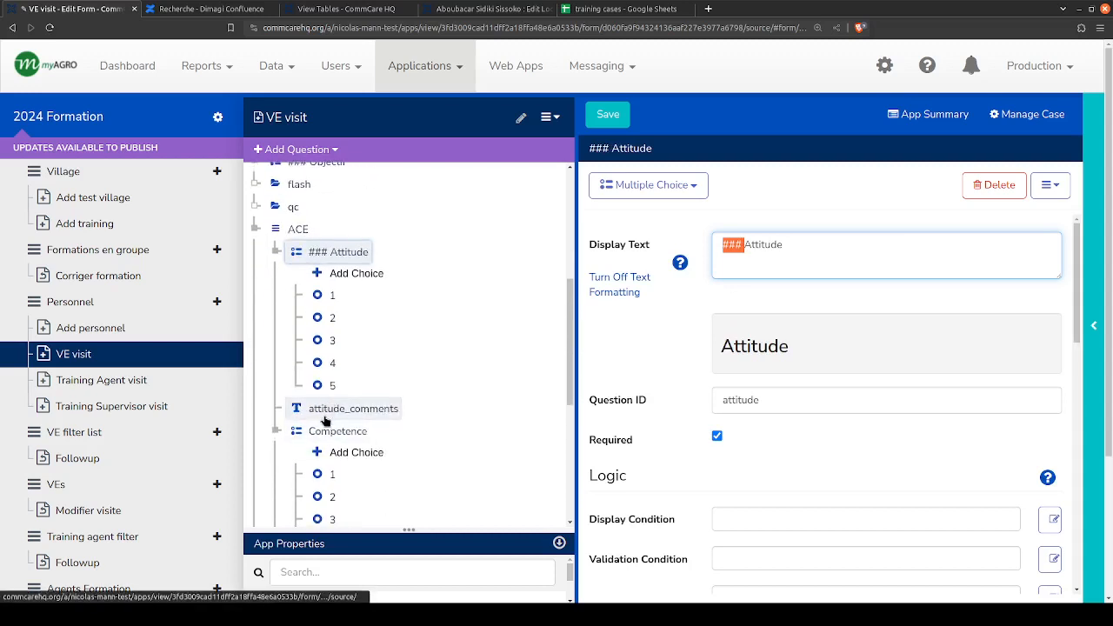
click(751, 254)
text(###)
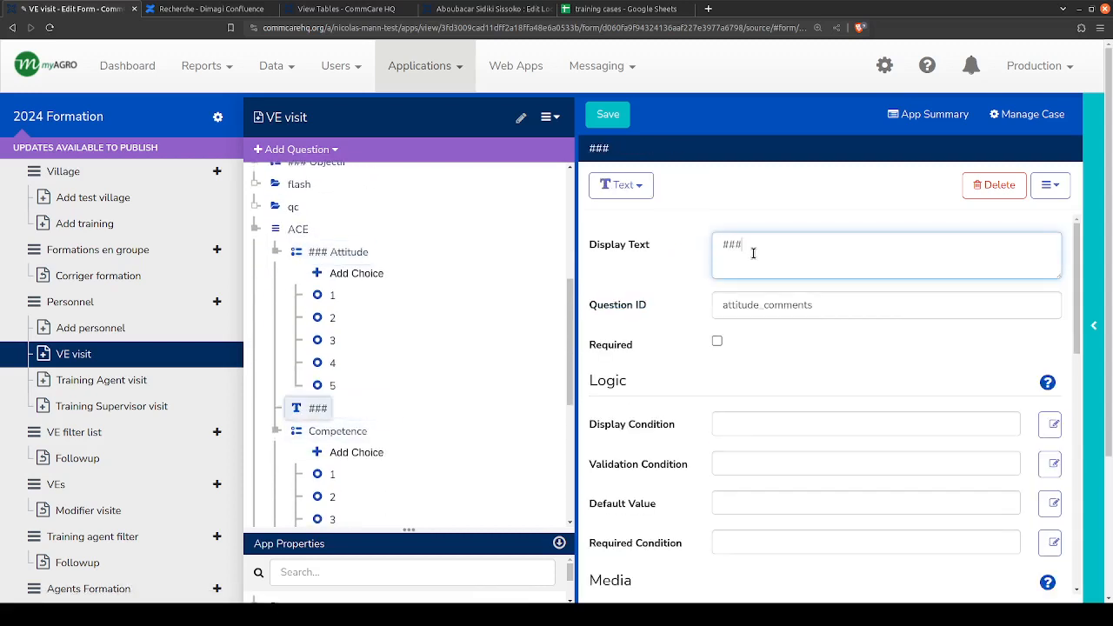
text($)
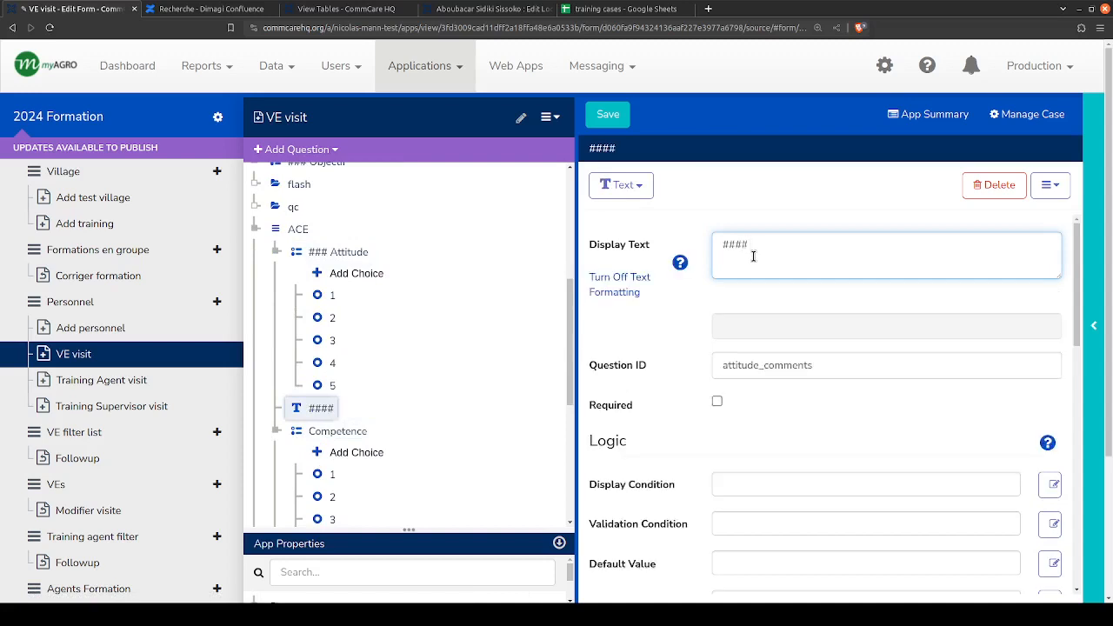
key(BackSpace)
key(BackSpace)
key(BackSpace)
key(BackSpace)
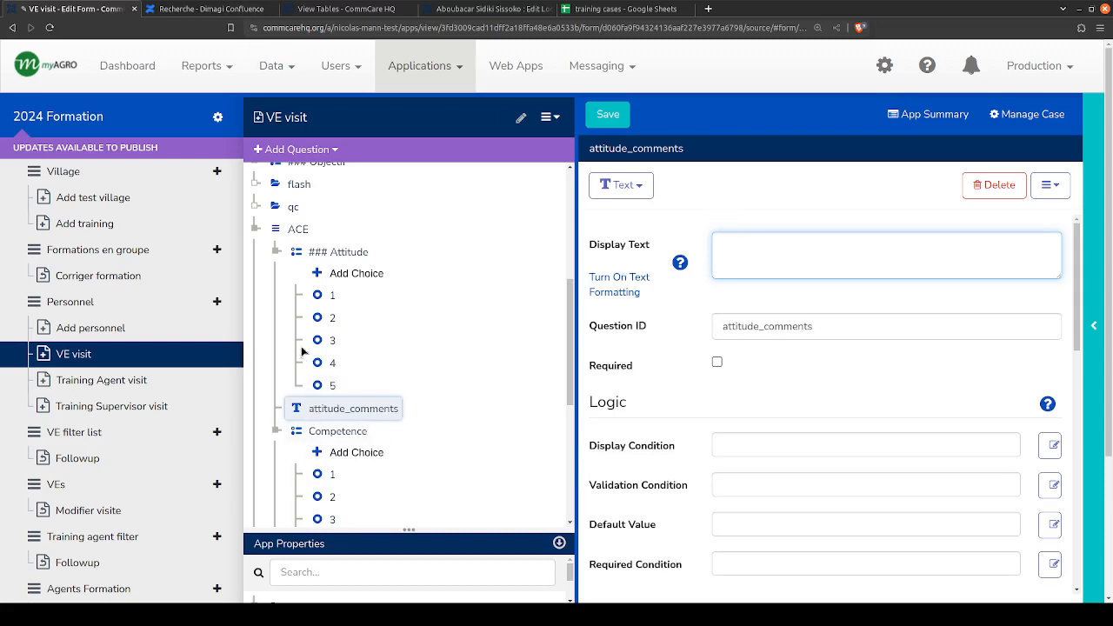
- Add a label after the attitude_comments question and set its display text to "#"
click(270, 149)
mouse_move(288, 245)
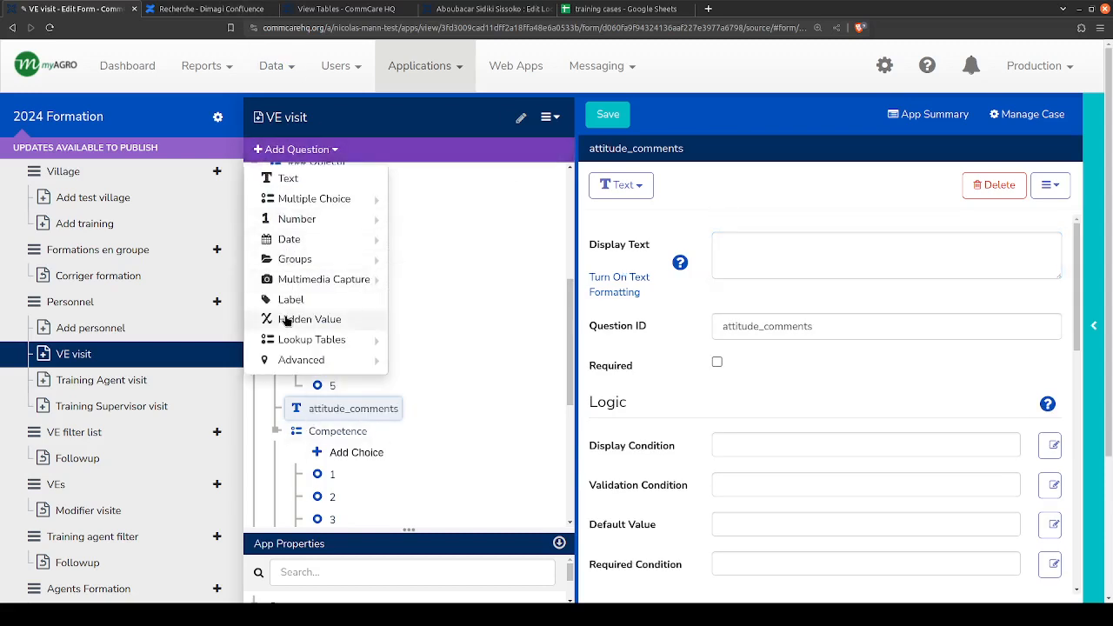
mouse_move(309, 229)
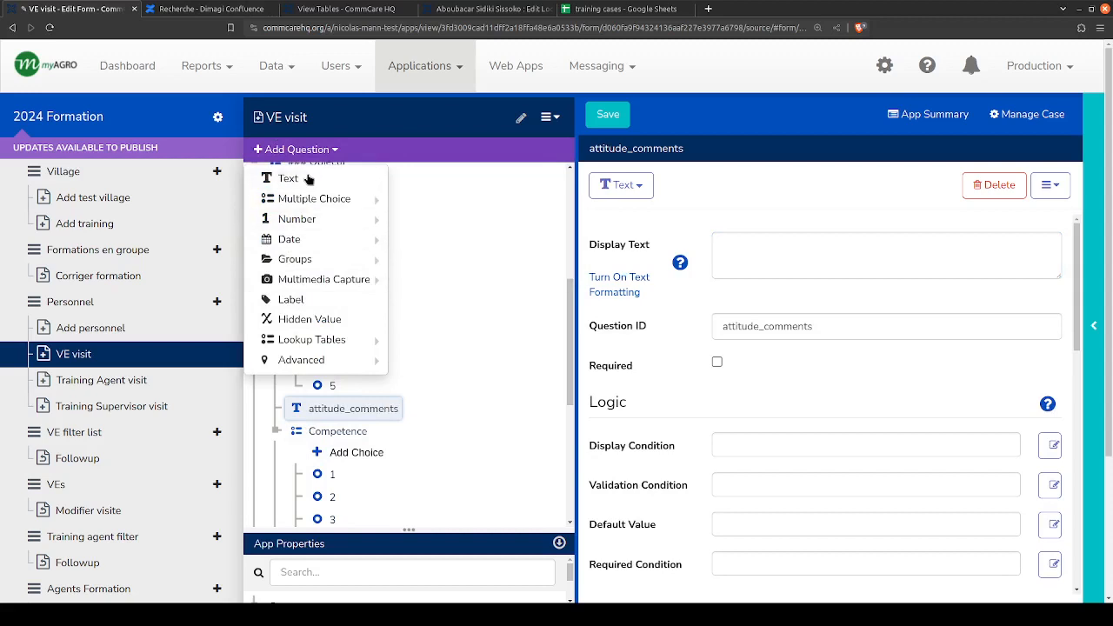
click(291, 300)
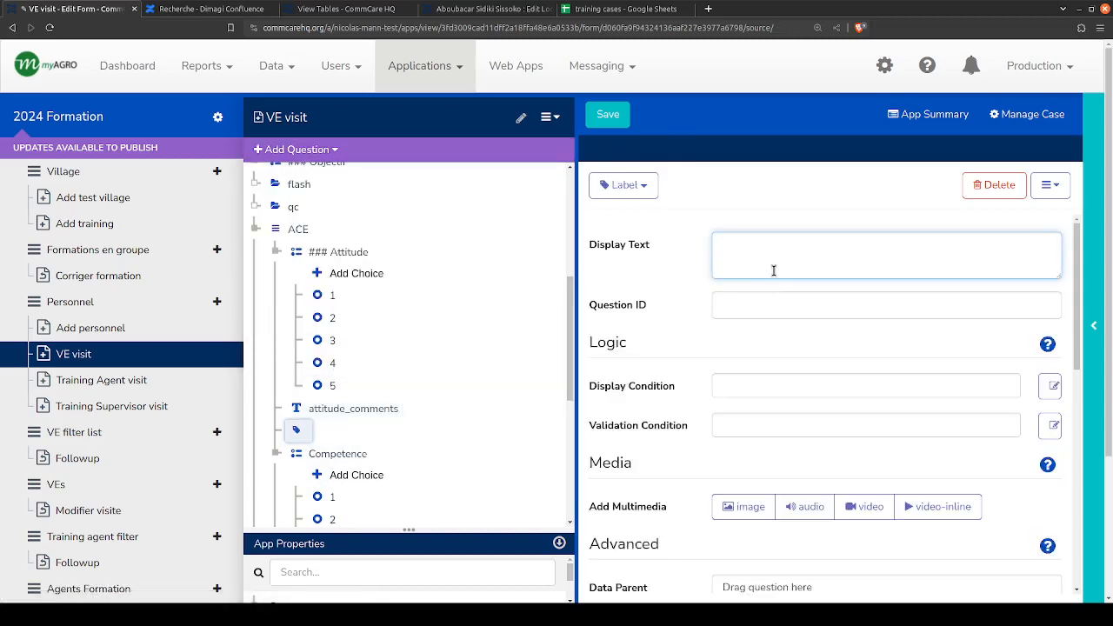
text(#)
key(Escape)
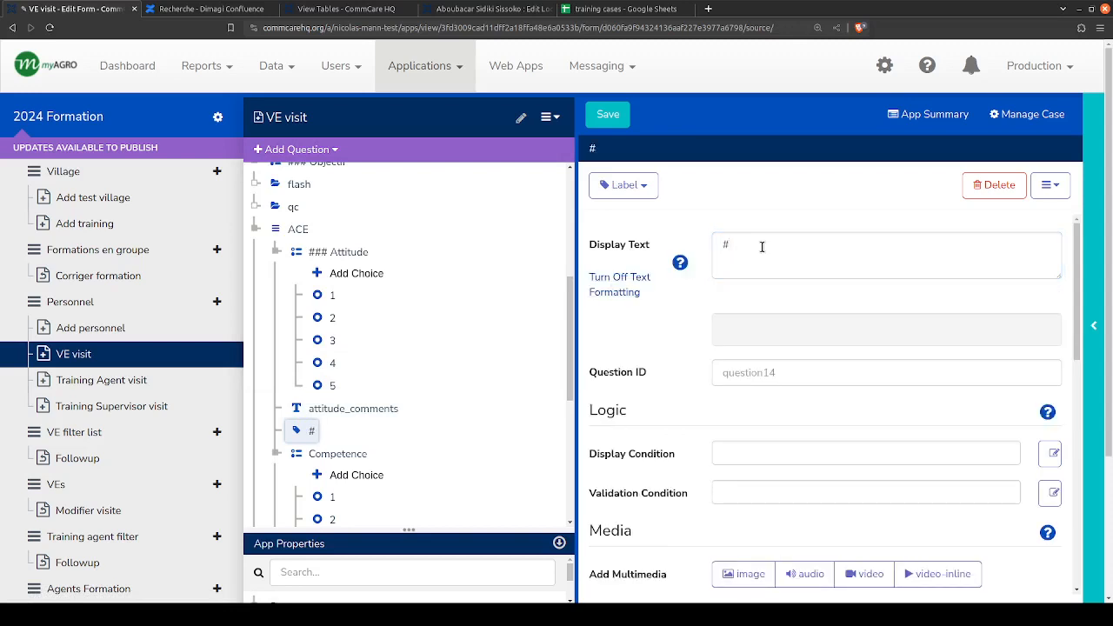
- Copy the "#" label and paste the duplicate after the competence_comments question
click(294, 428)
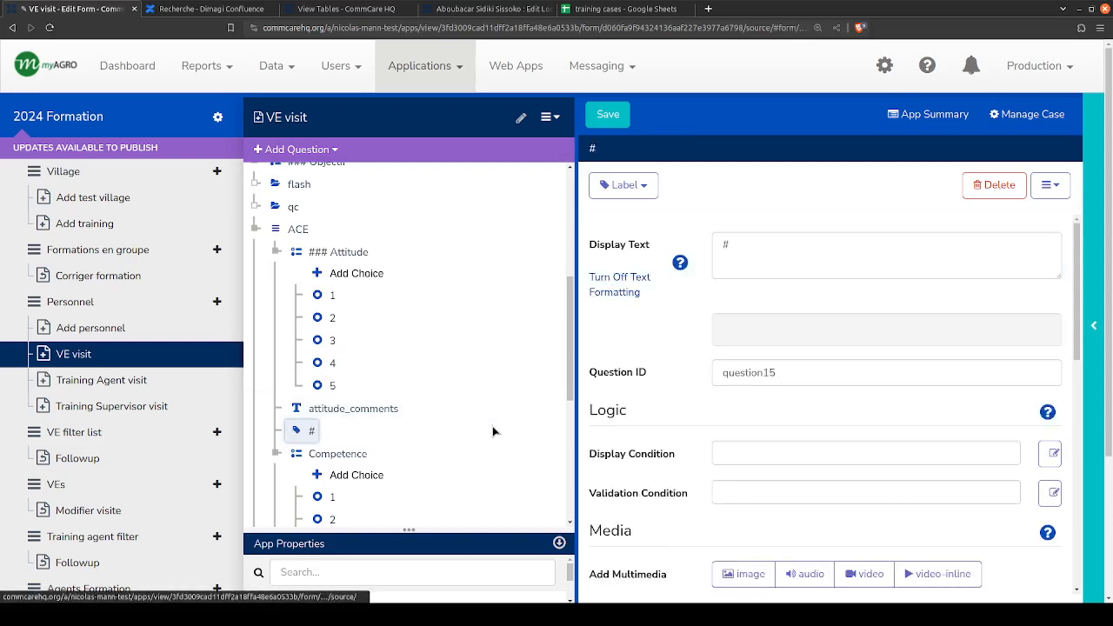
scroll(414, 385, down, 3)
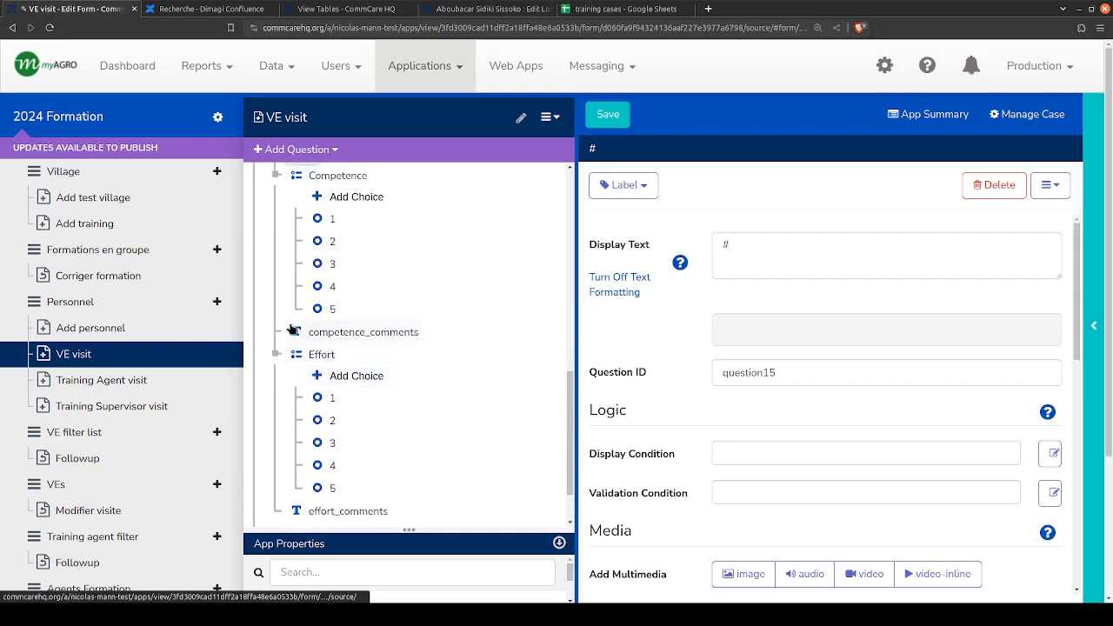
click(294, 330)
key(ctrl+v)
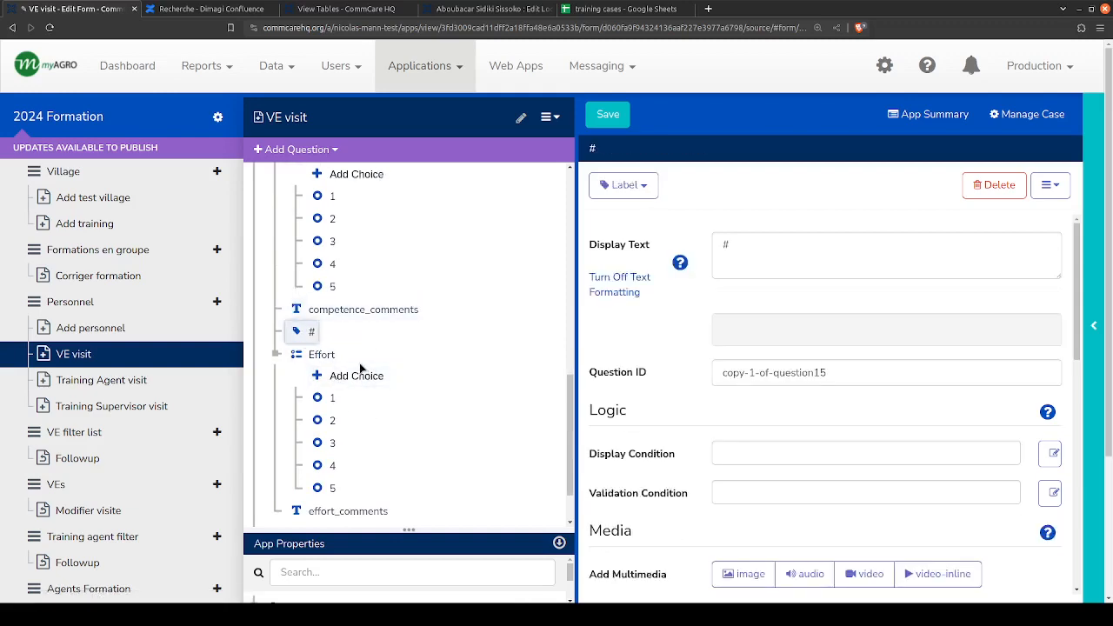
- Switch to the Dimagi Confluence wiki and search for "appearance"
click(213, 8)
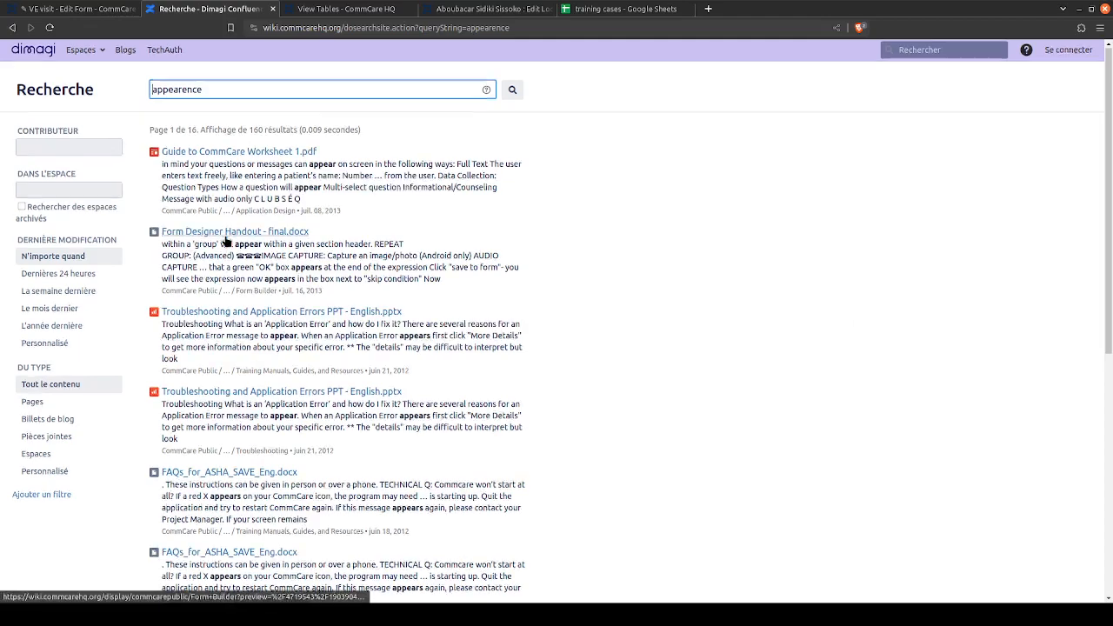
scroll(223, 261, down, 5)
scroll(222, 272, up, 5)
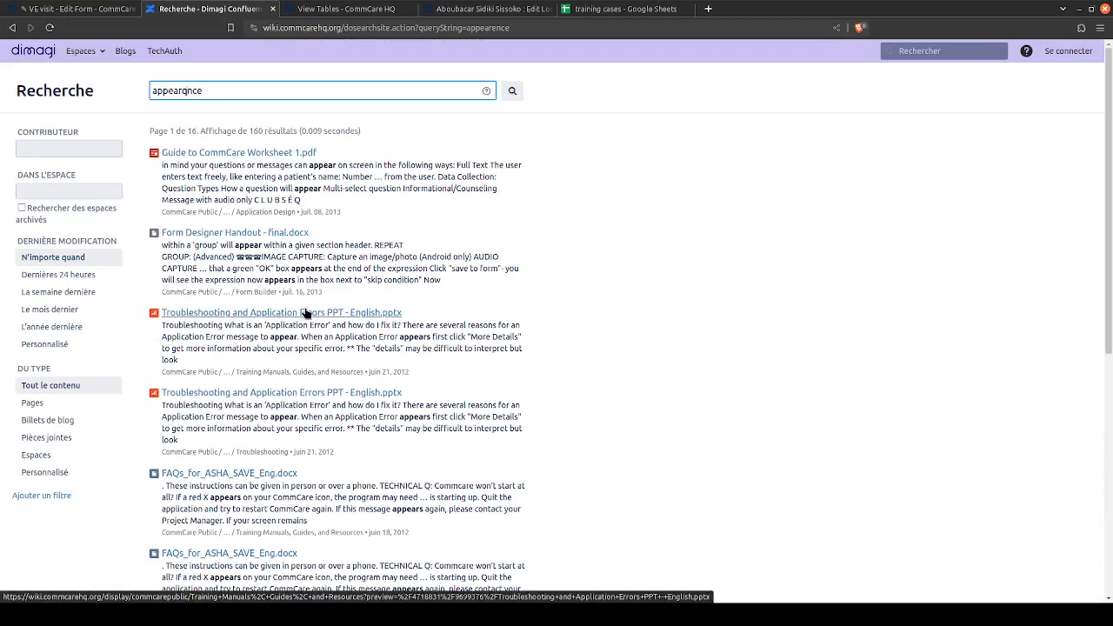
key(F12)
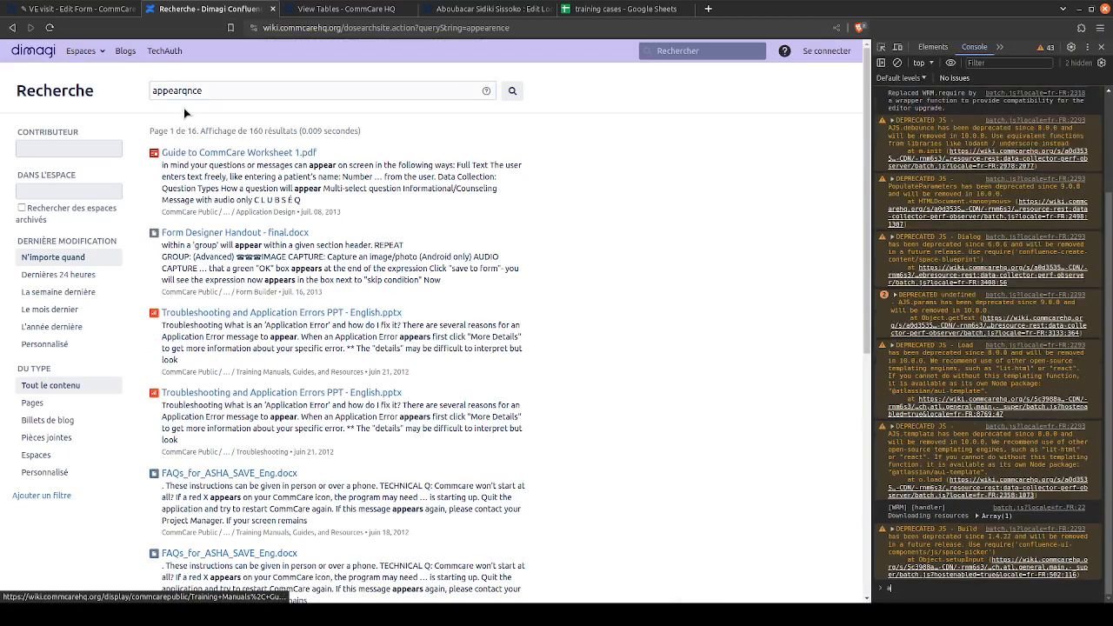
click(193, 93)
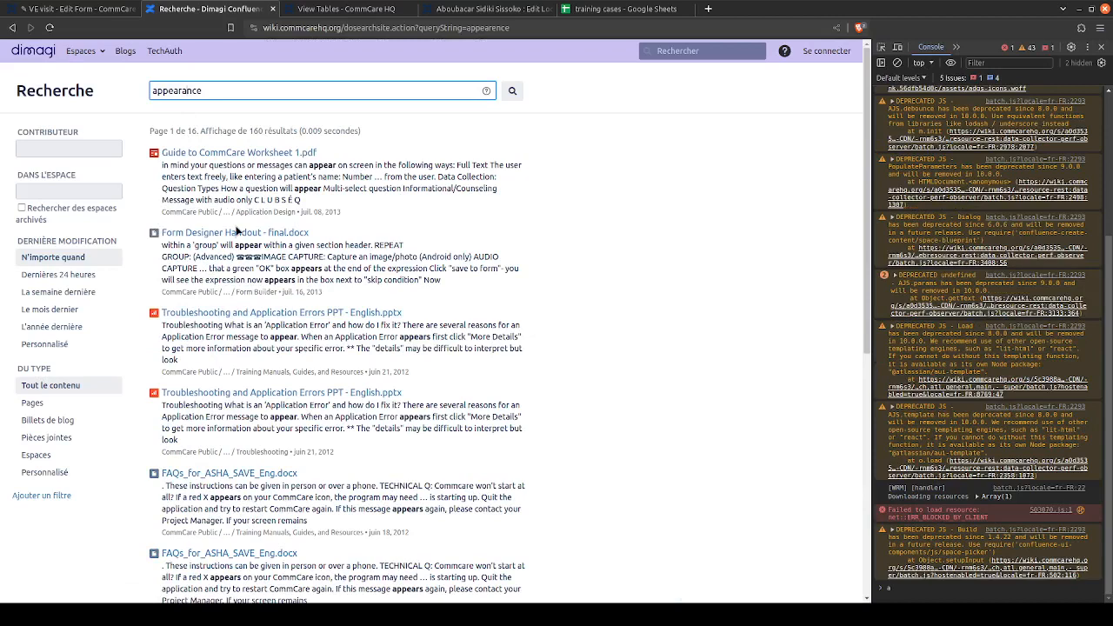
key(Return)
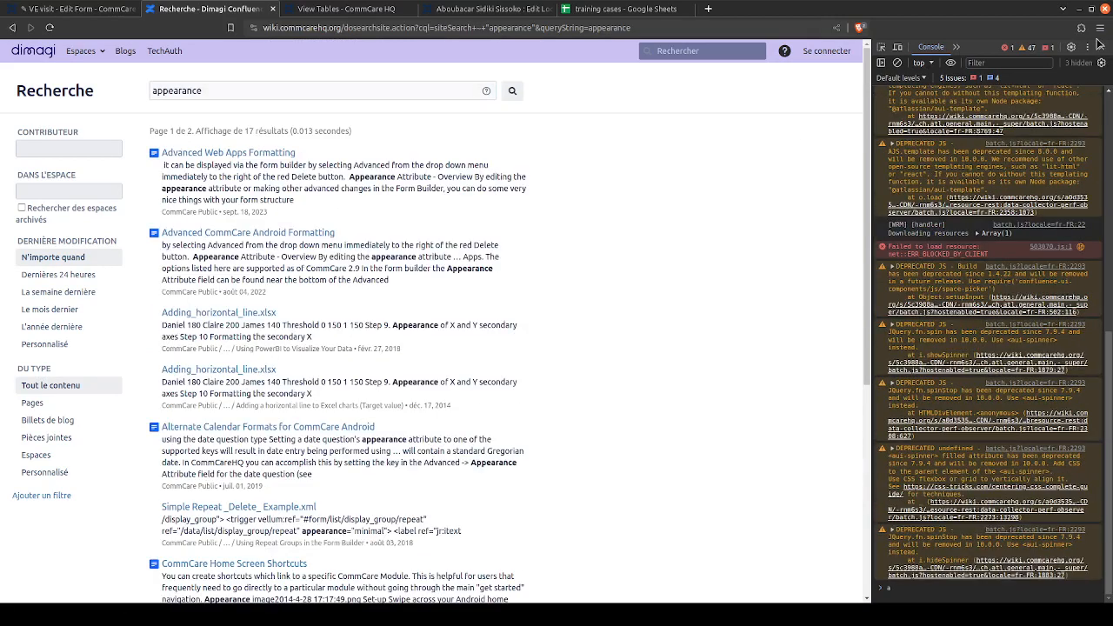
click(1099, 46)
- Open the Advanced Web Apps Formatting article from the search results
click(237, 154)
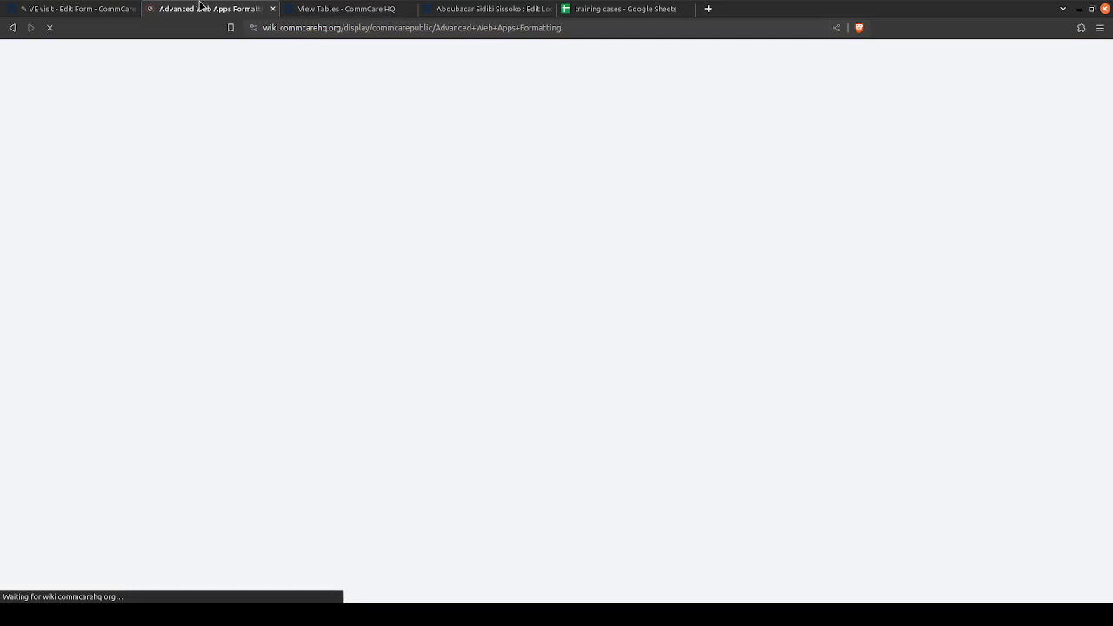
click(348, 9)
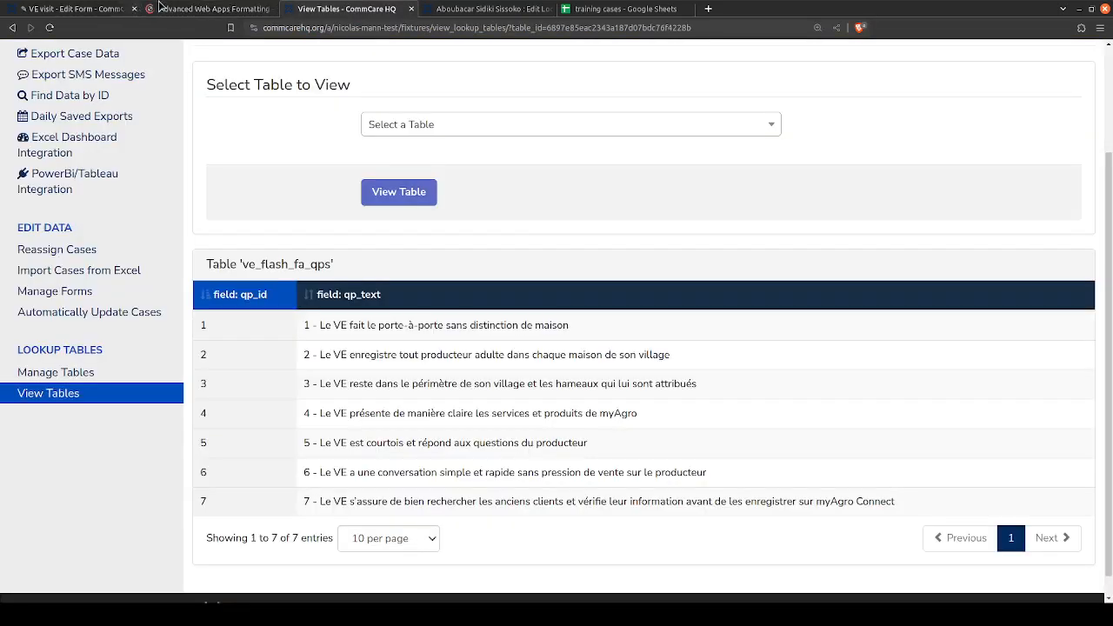
click(189, 7)
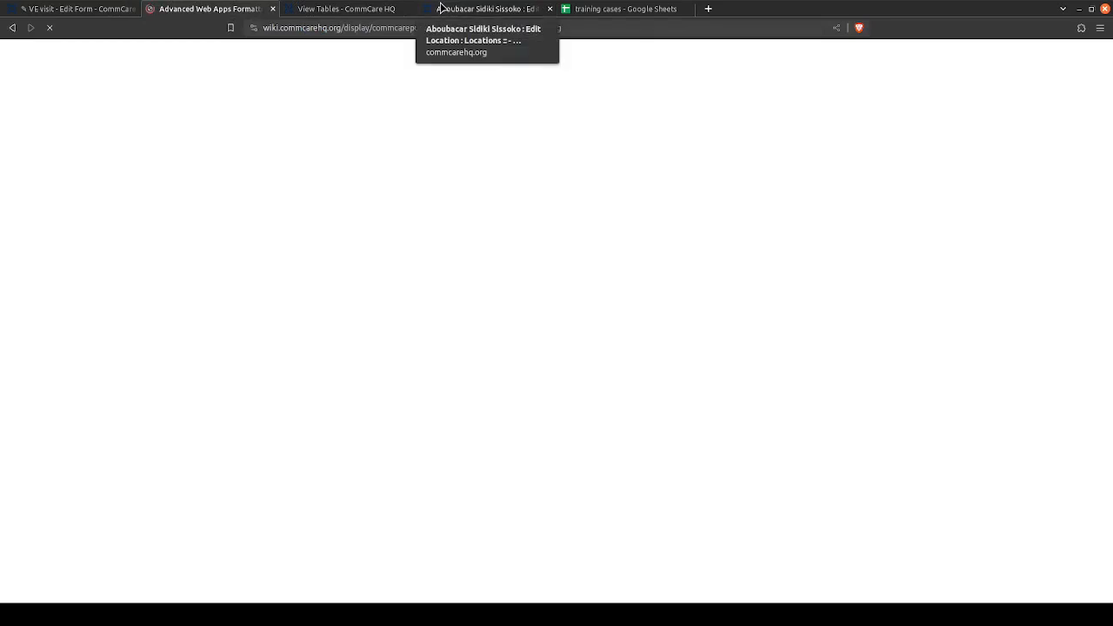
- Switch back from the loading wiki article to the VE visit form editor
click(26, 8)
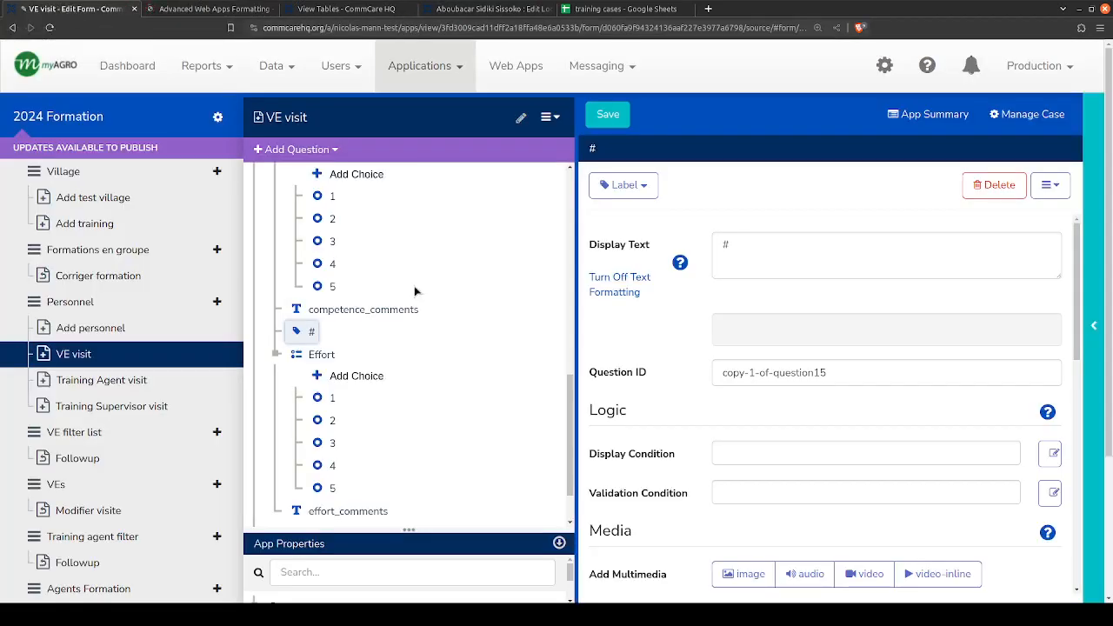
click(219, 10)
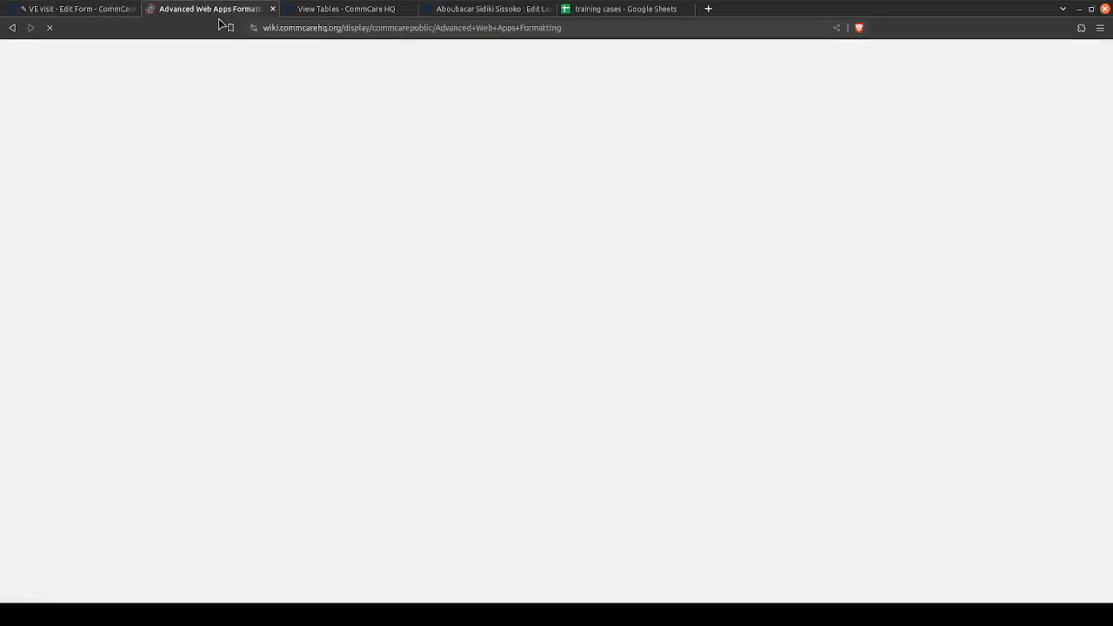
click(504, 8)
click(346, 9)
click(78, 9)
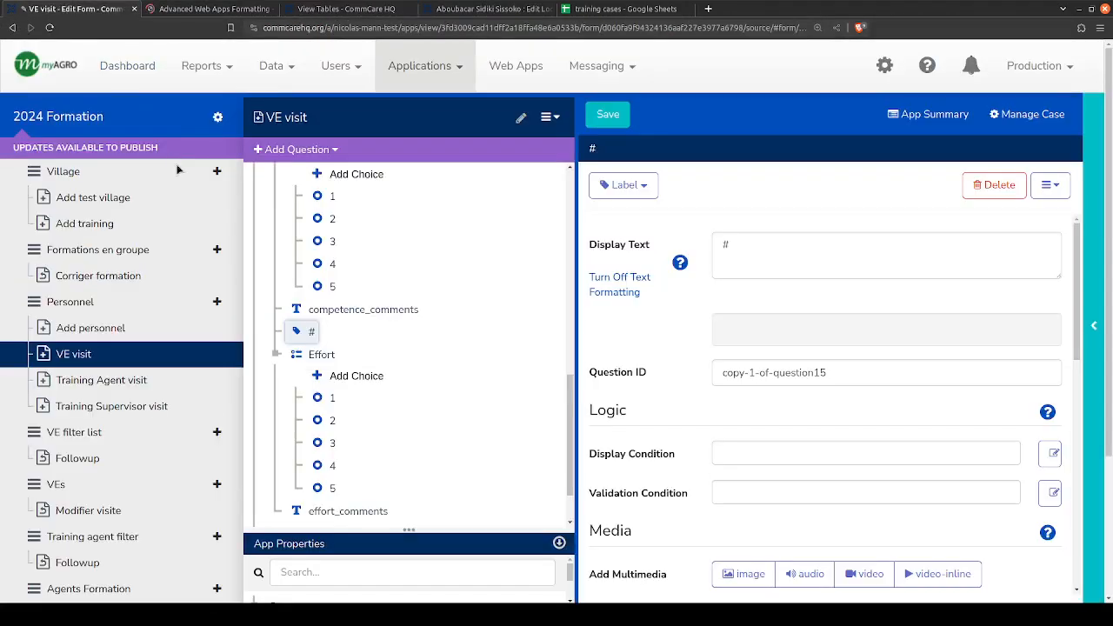
- Make the attitude_comments, competence_comments and effort_comments questions required
scroll(489, 367, up, 5)
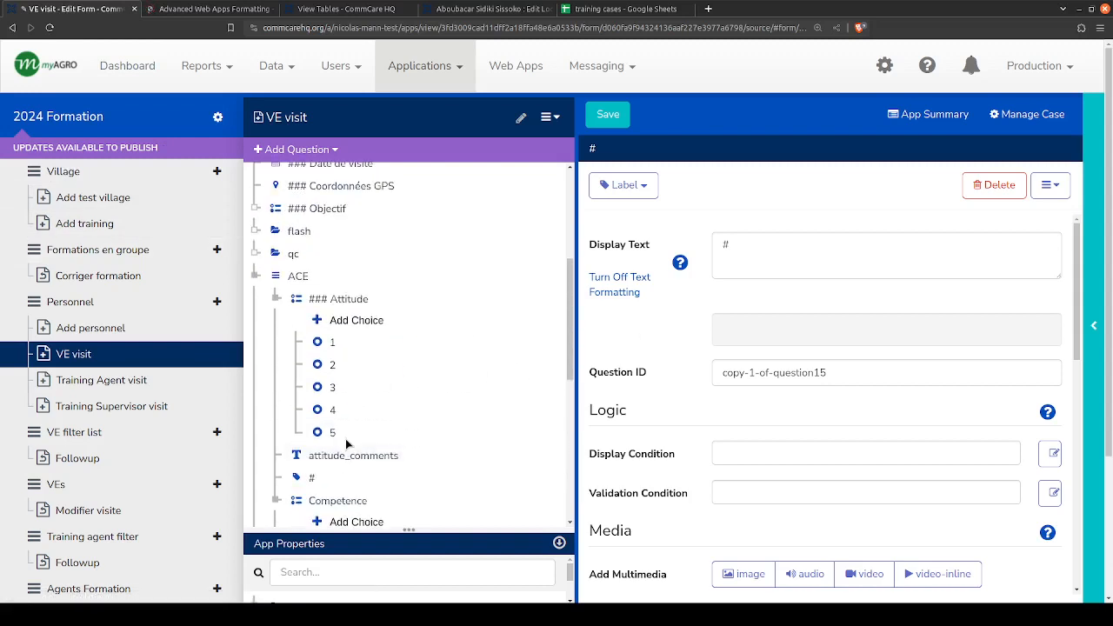
click(339, 459)
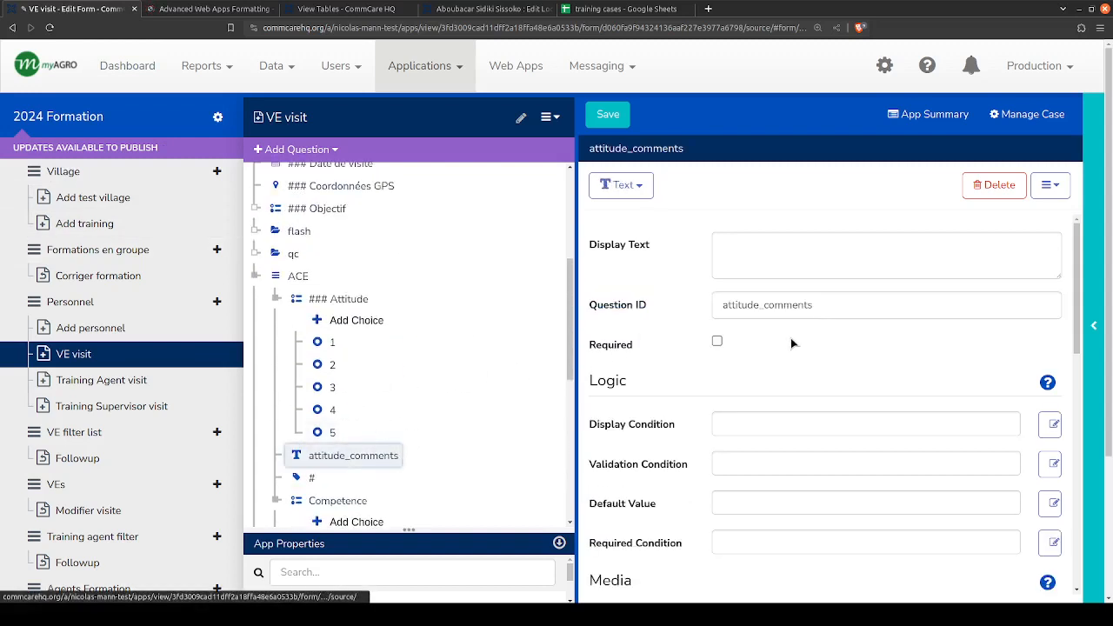
click(716, 341)
scroll(391, 365, down, 3)
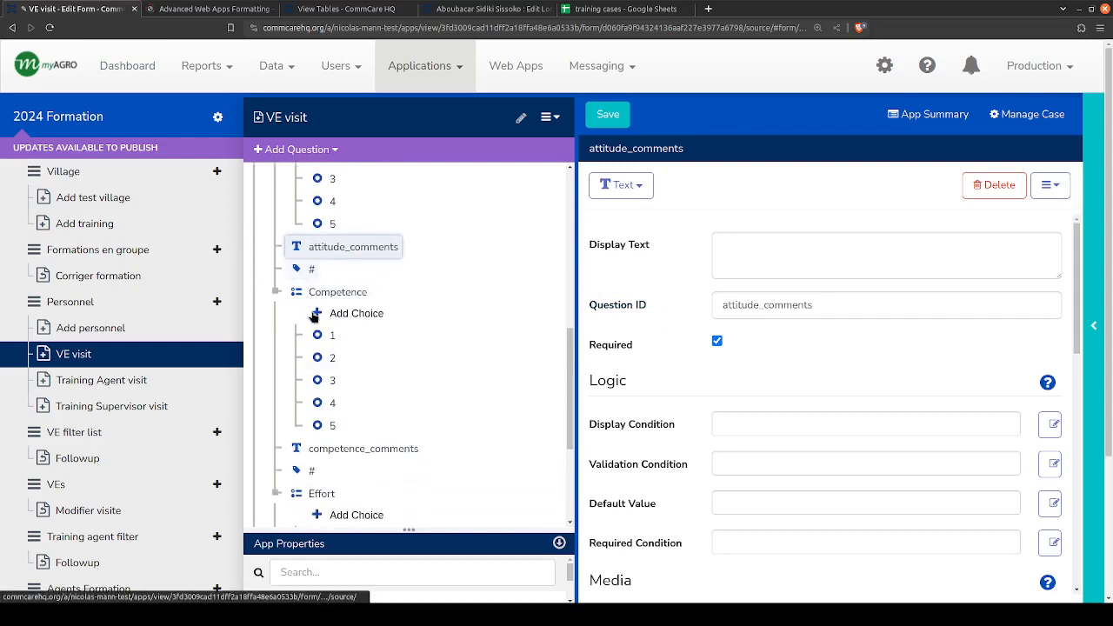
click(318, 448)
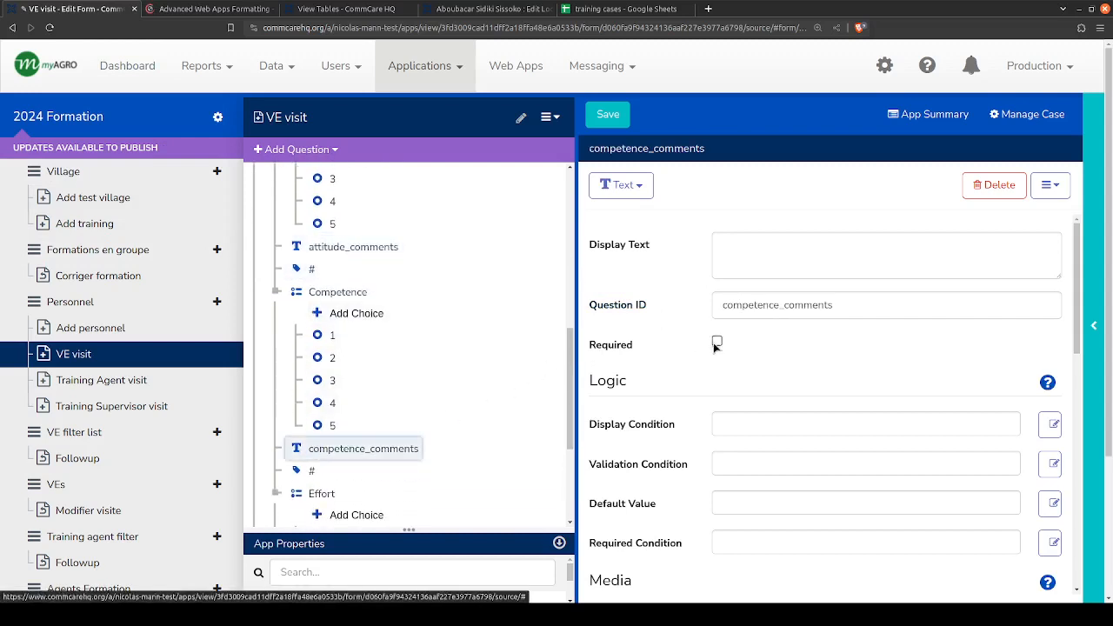
scroll(347, 371, down, 2)
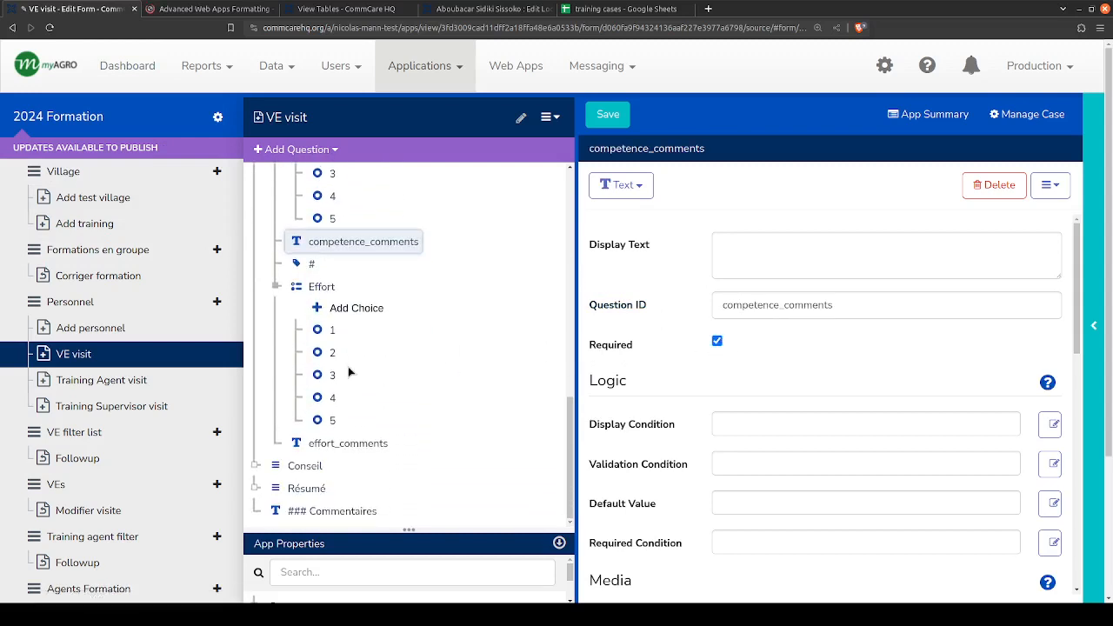
click(322, 443)
click(717, 341)
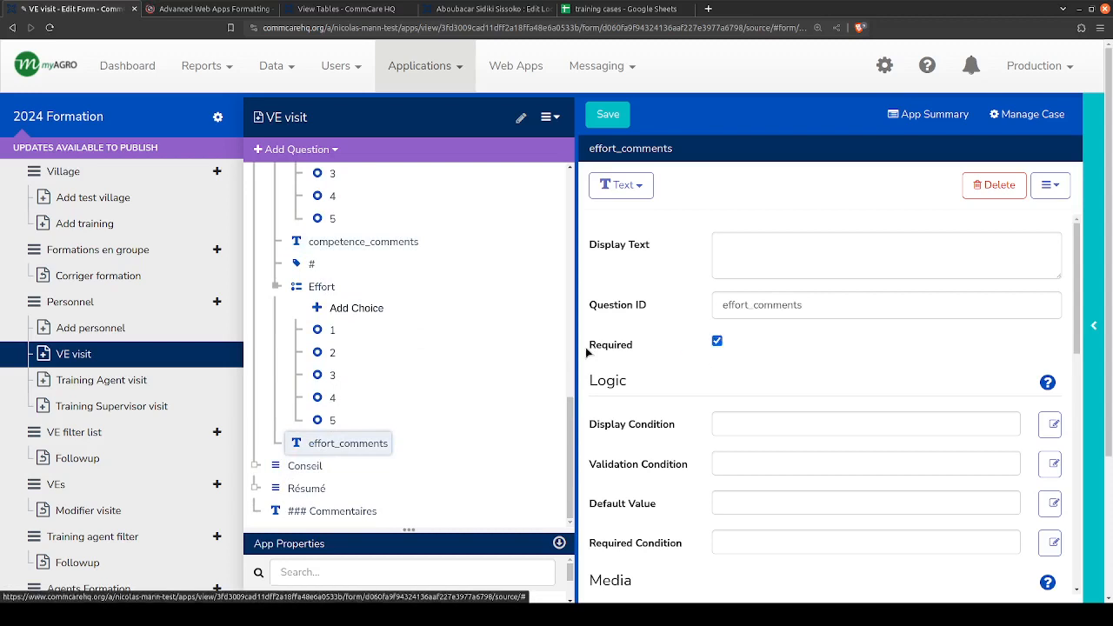
- Look through the logic and advanced settings of the attitude_comments question for a field that can hold prompt text
scroll(409, 392, up, 5)
click(358, 388)
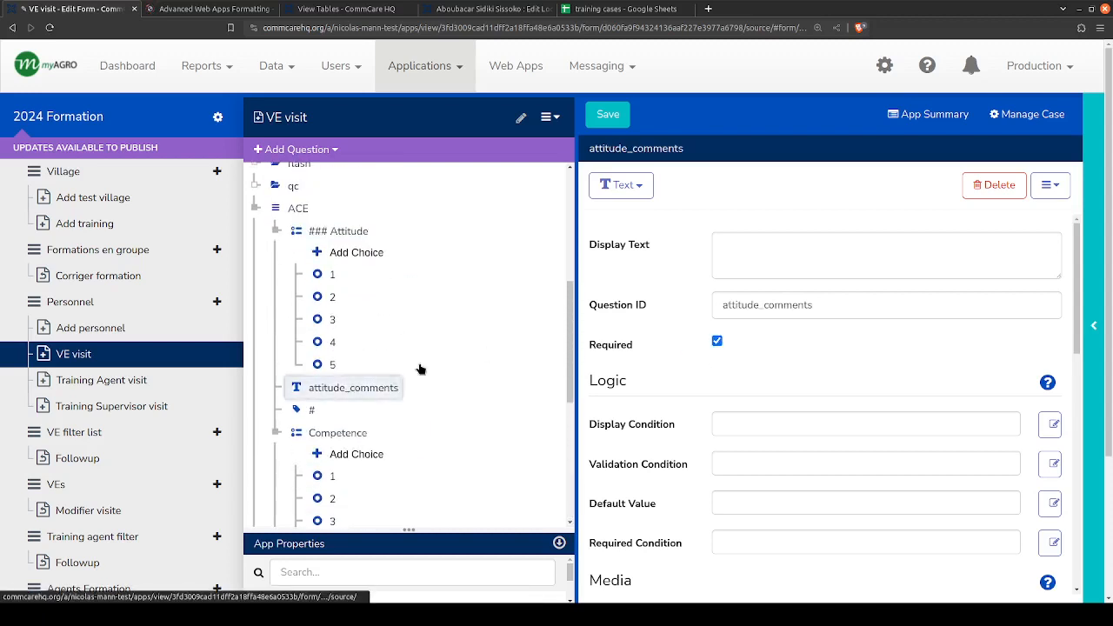
scroll(651, 426, down, 2)
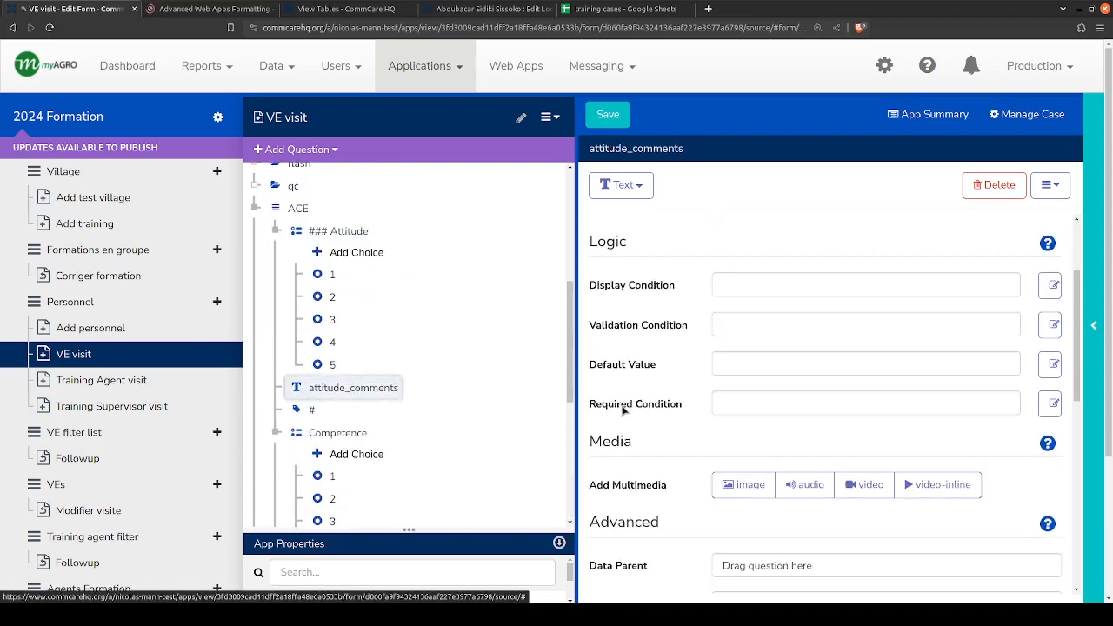
click(758, 318)
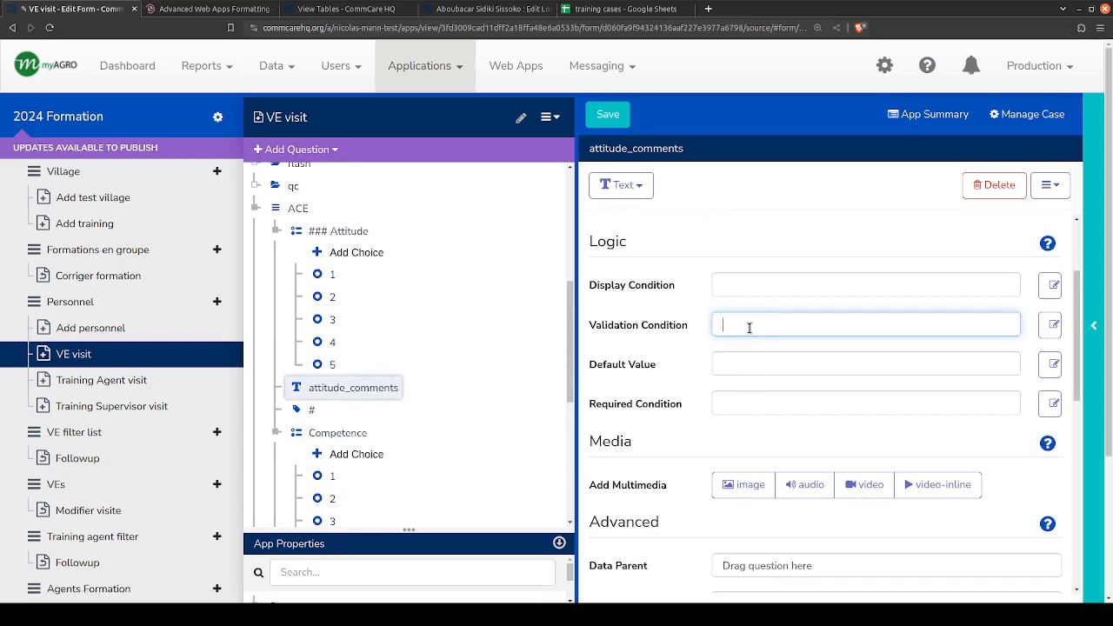
click(740, 364)
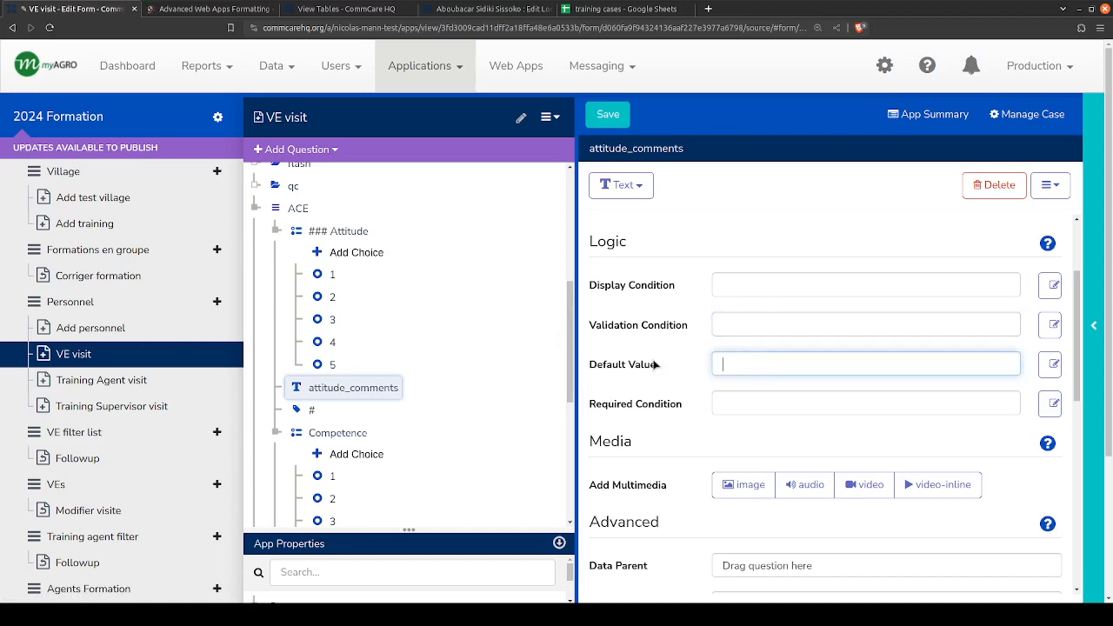
click(742, 321)
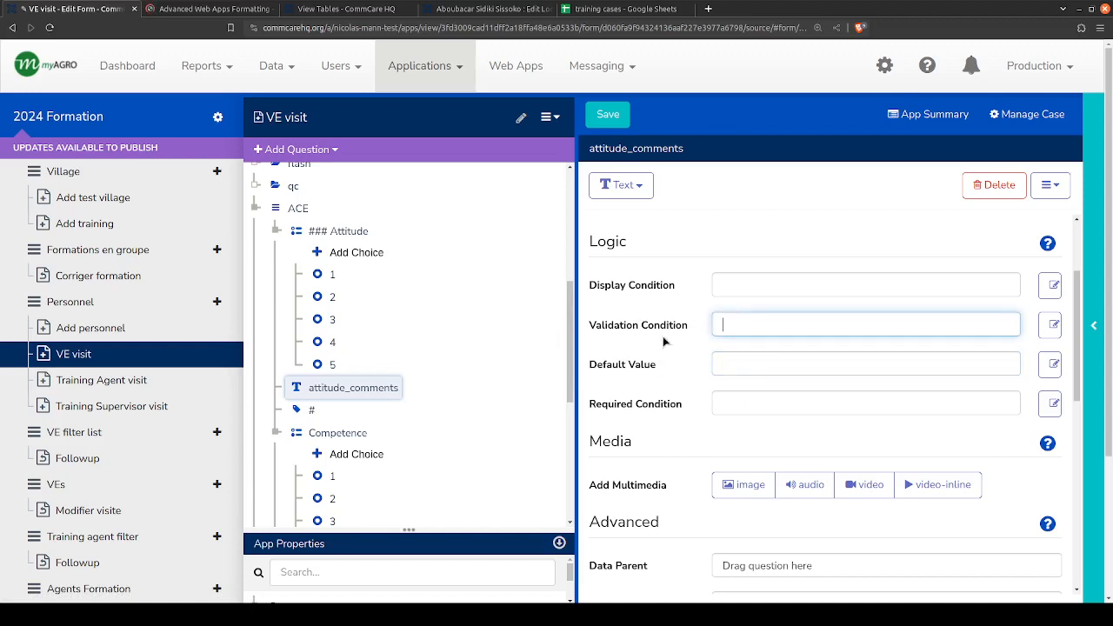
scroll(645, 324, up, 2)
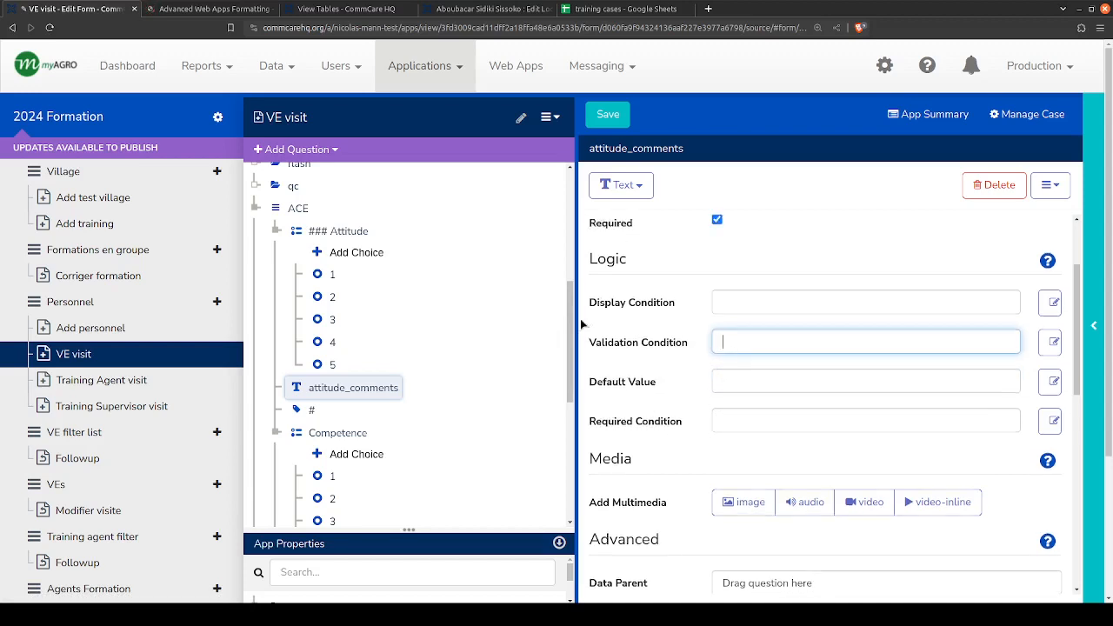
scroll(617, 465, down, 6)
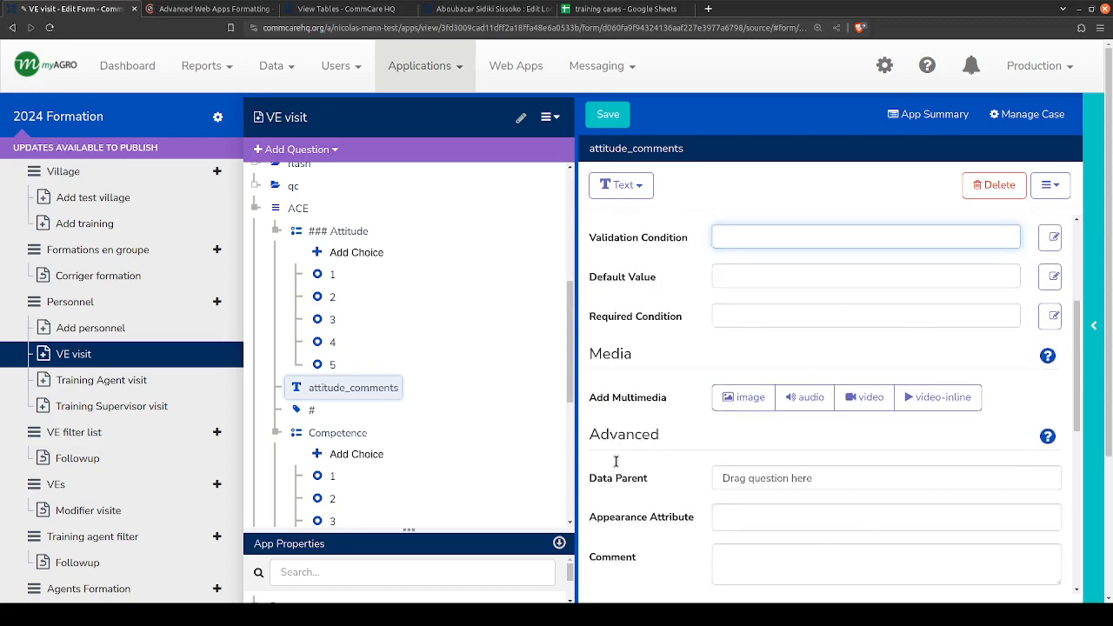
scroll(617, 466, down, 2)
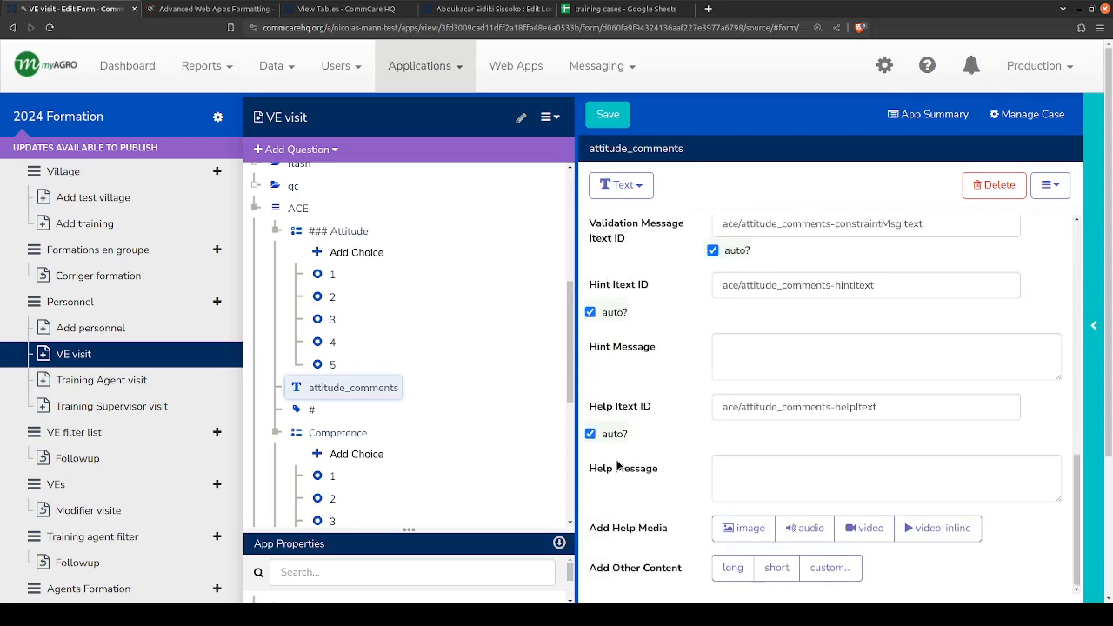
click(786, 340)
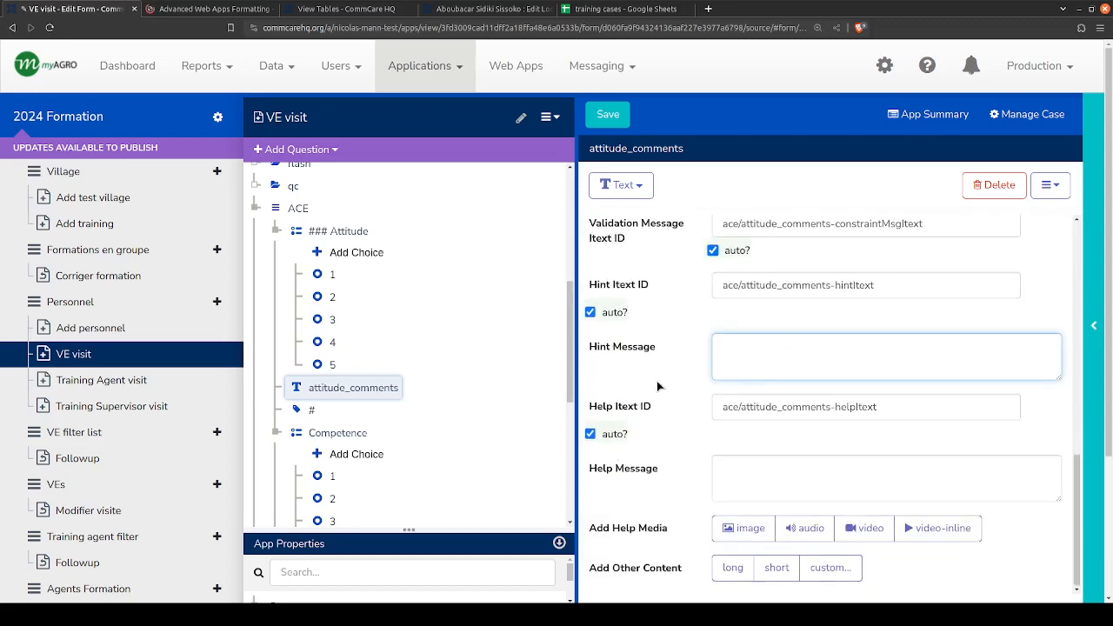
scroll(657, 372, up, 4)
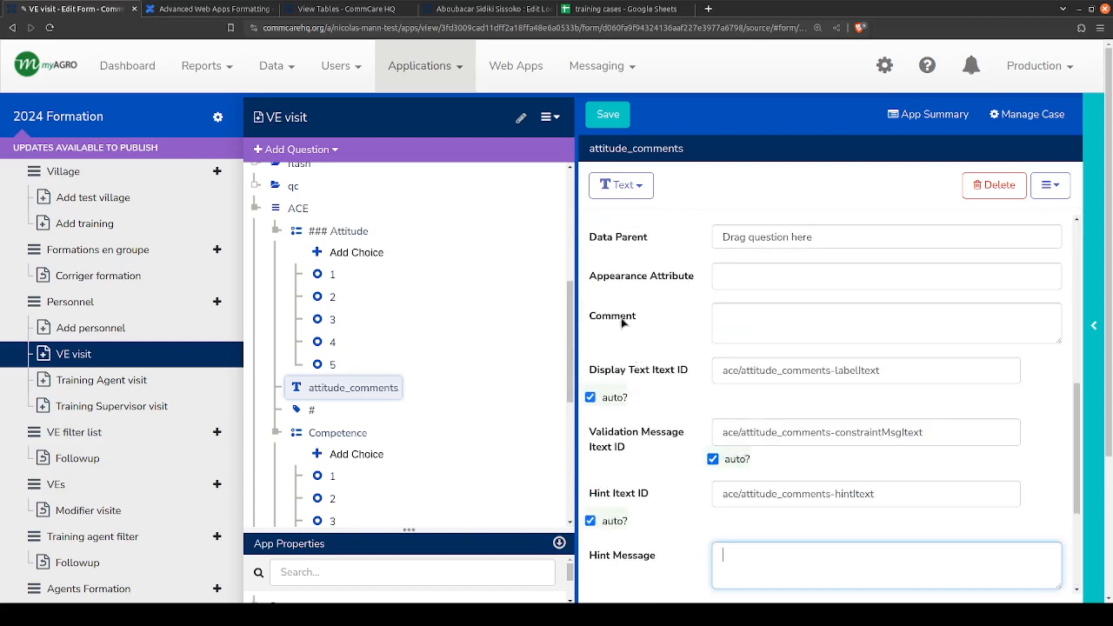
click(752, 313)
click(646, 323)
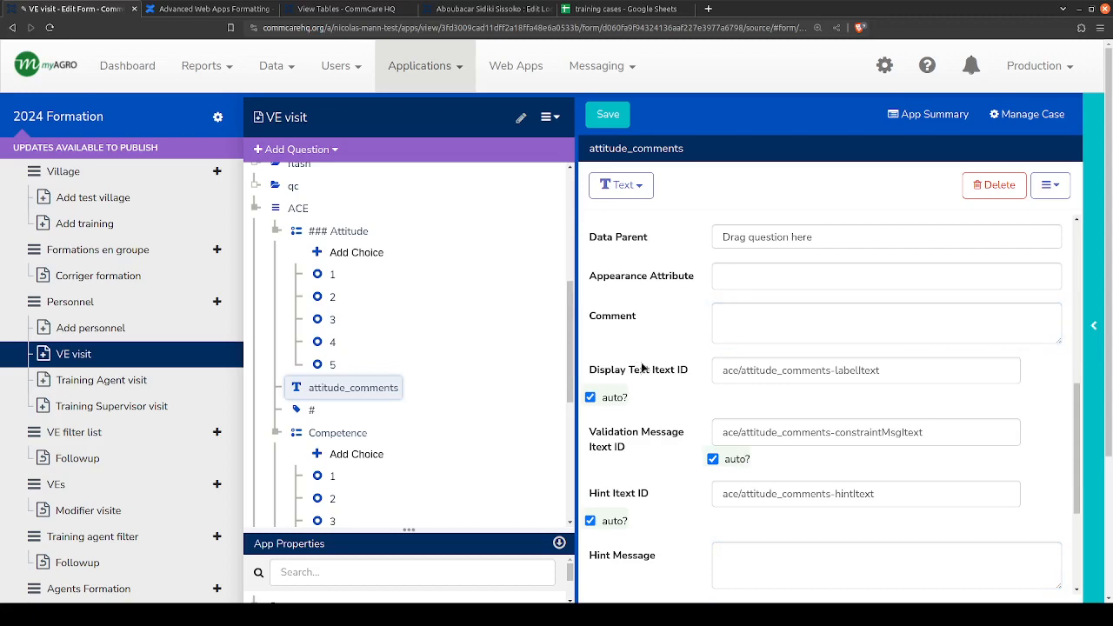
scroll(645, 421, down, 4)
scroll(641, 462, up, 12)
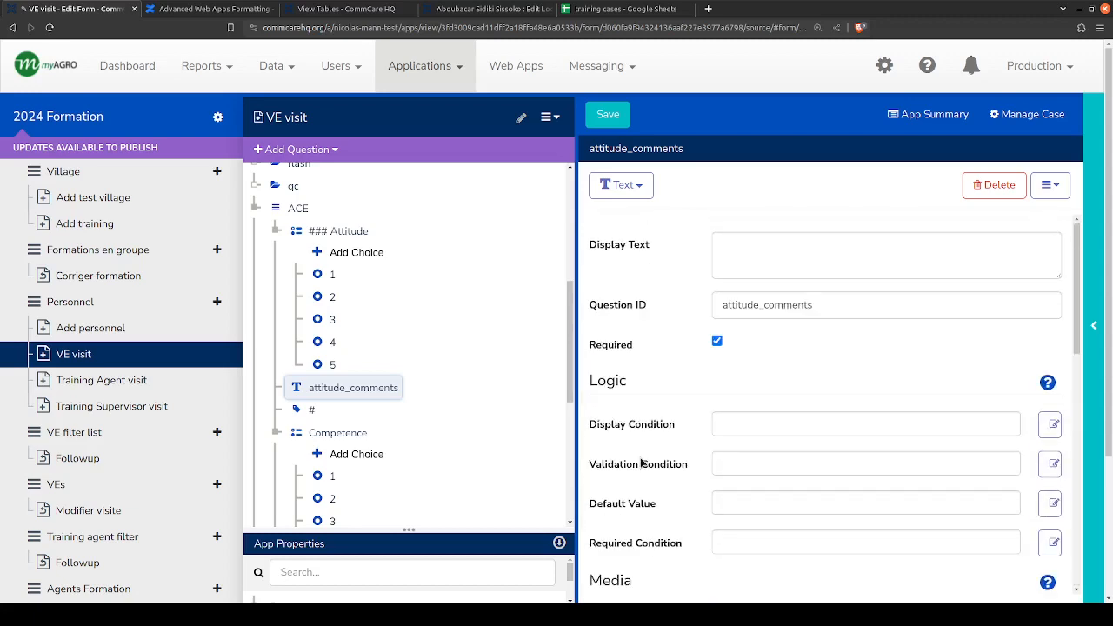
scroll(642, 461, down, 4)
scroll(641, 439, up, 3)
scroll(641, 437, down, 8)
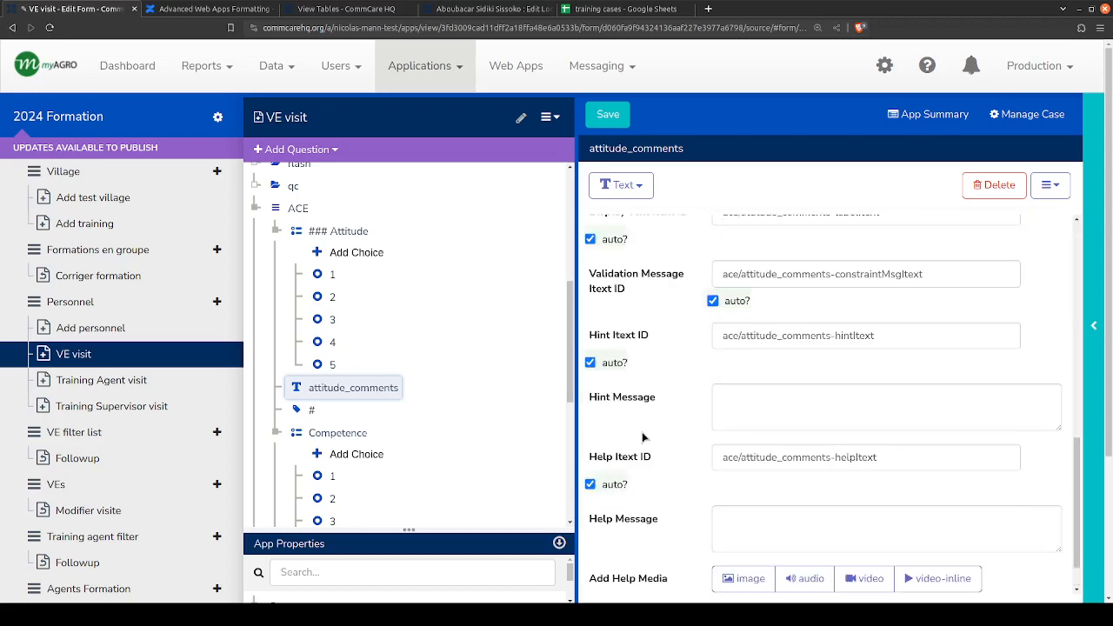
- Set the hint message of attitude_comments to "Commentaires sur attitude" and copy that text
click(762, 405)
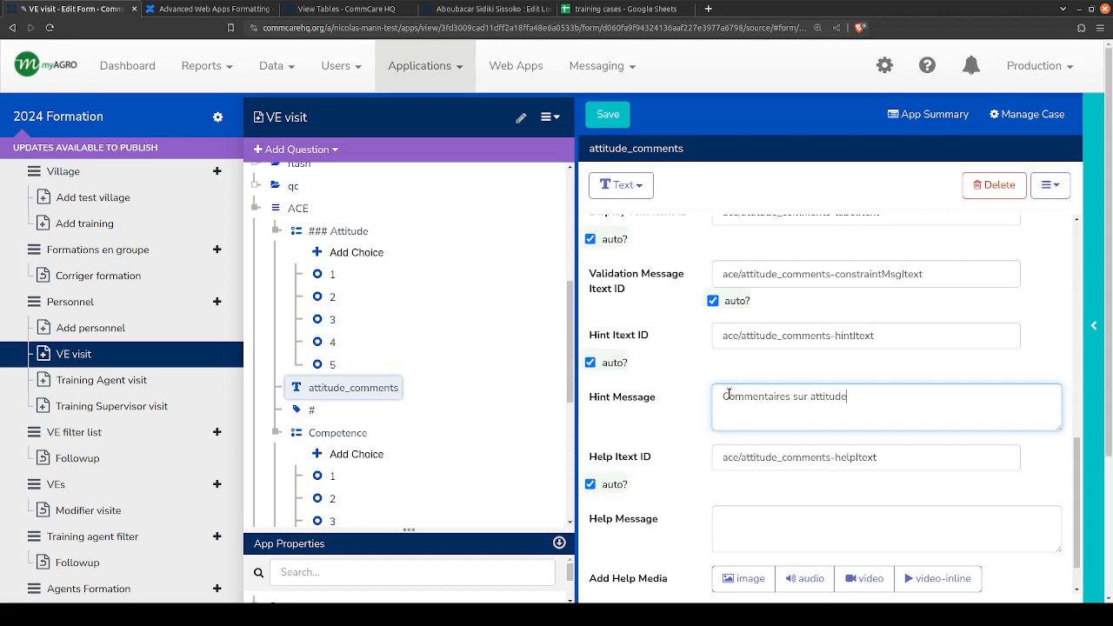
key(ctrl+a)
scroll(466, 346, down, 1)
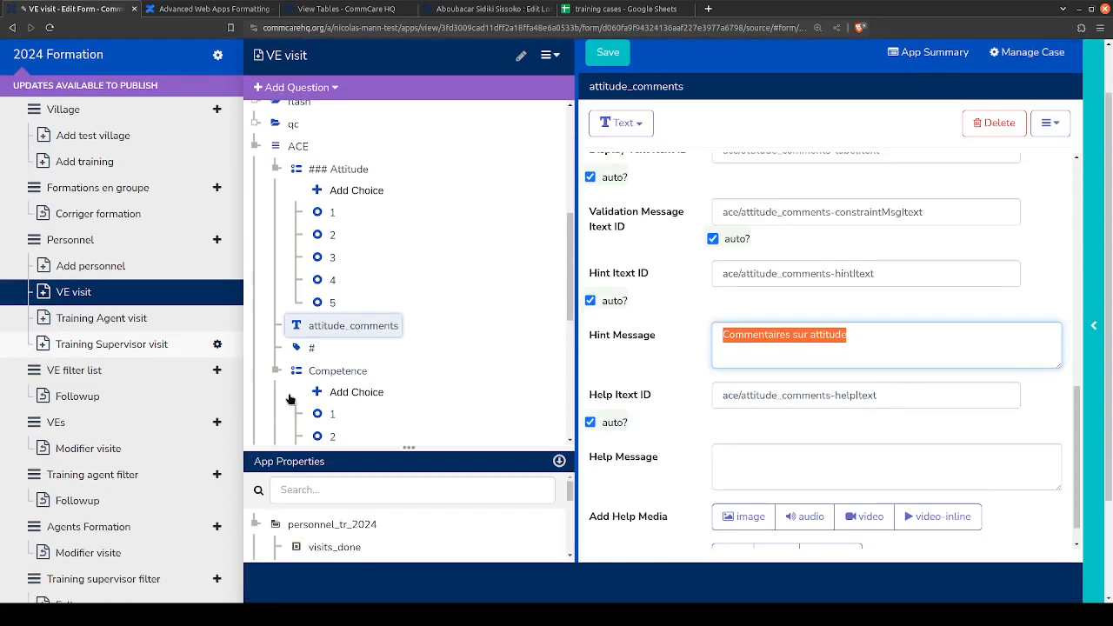
scroll(357, 369, down, 3)
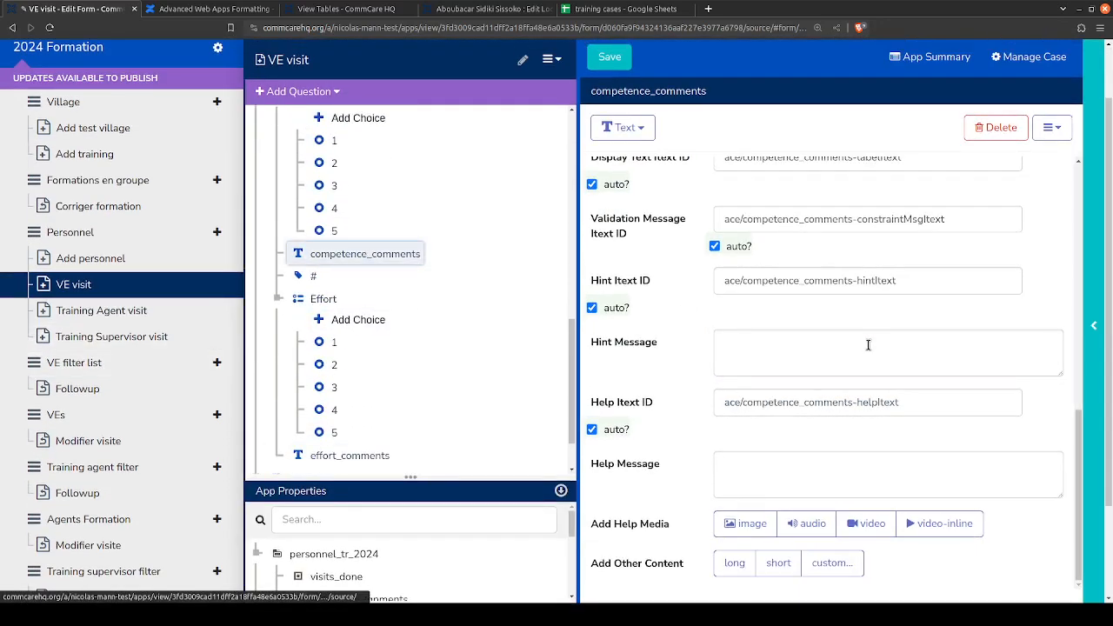
click(867, 345)
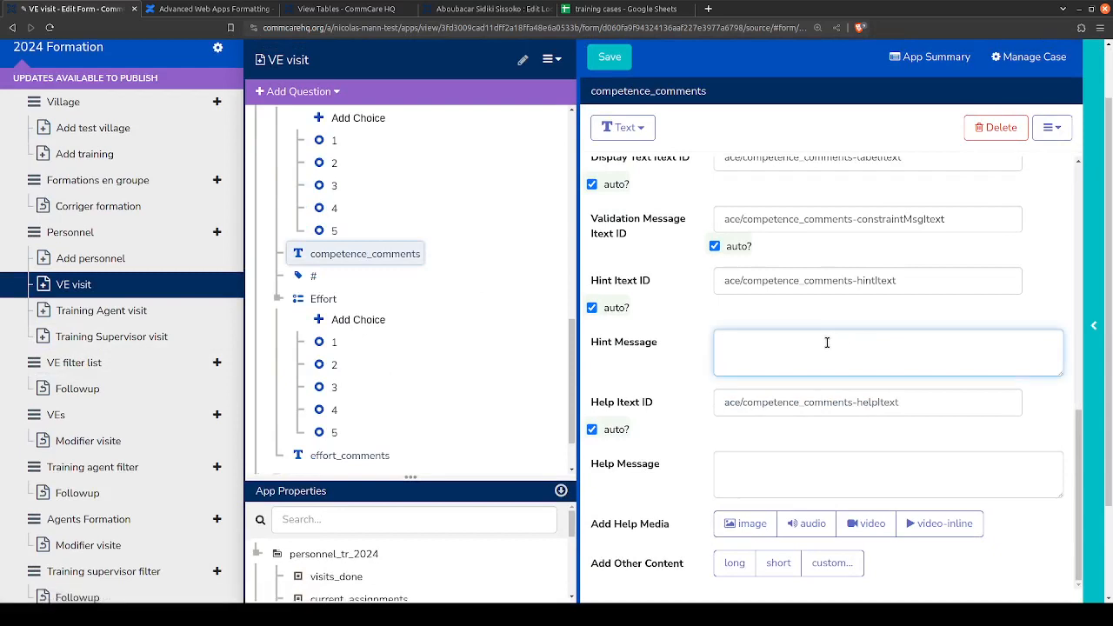
scroll(344, 261, up, 3)
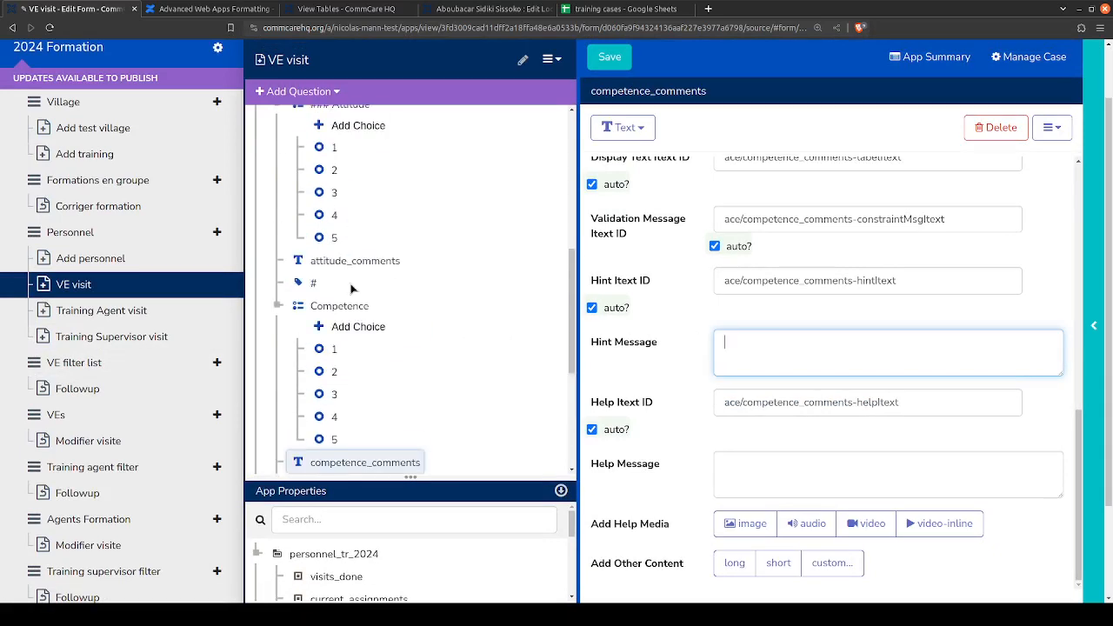
click(354, 260)
triple_click(801, 346)
key(ctrl+c)
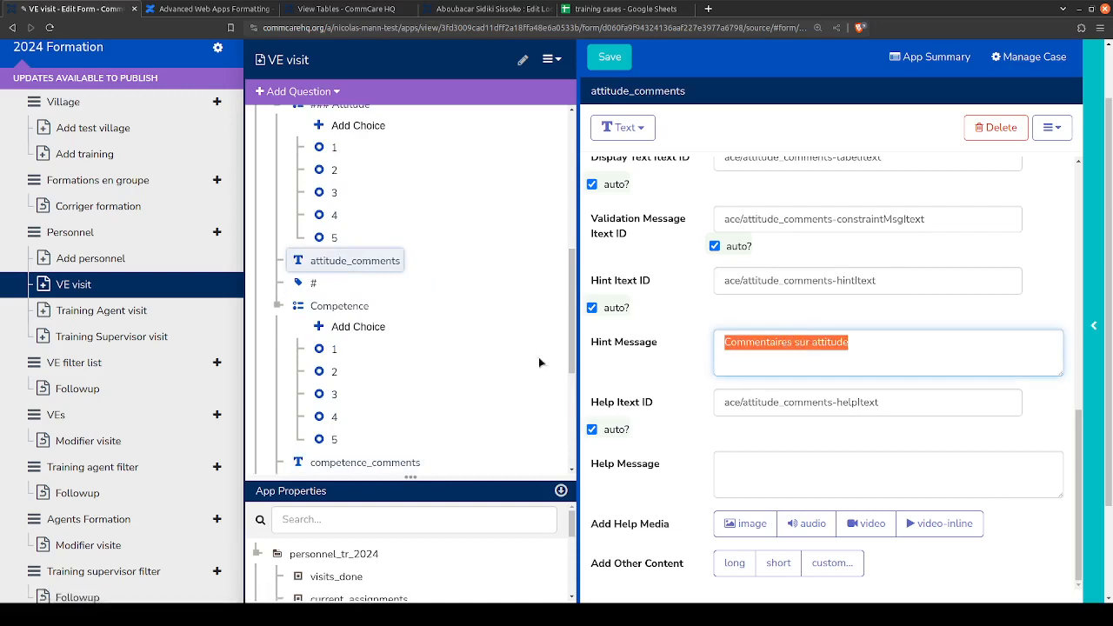
- Paste the copied hint into competence_comments and change it to "Commentaires sur competence"
scroll(392, 368, down, 2)
click(378, 328)
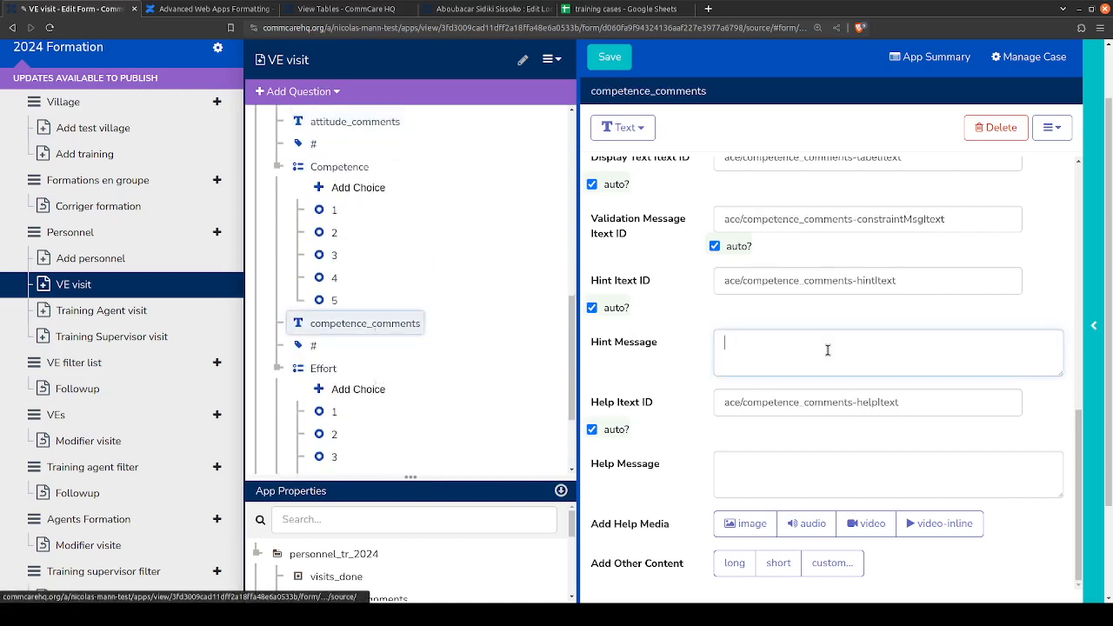
click(826, 349)
key(ctrl+v)
double_click(835, 344)
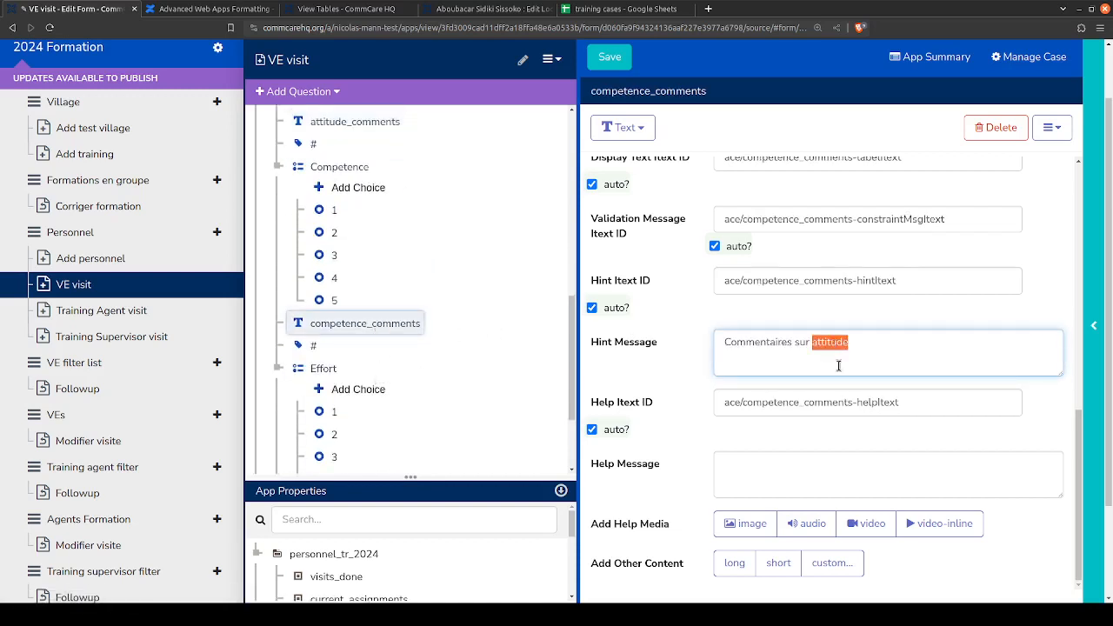
text(competence)
- Paste the copied hint into effort_comments and change it to "Commentaires sur effort"
scroll(539, 350, down, 3)
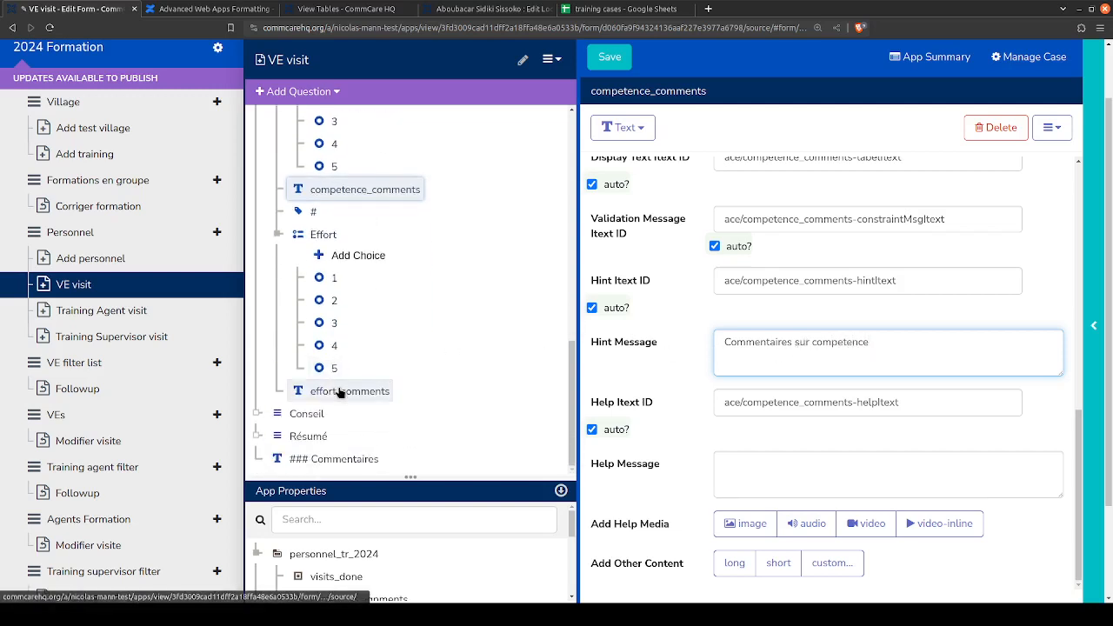
click(348, 392)
click(819, 346)
key(ctrl+v)
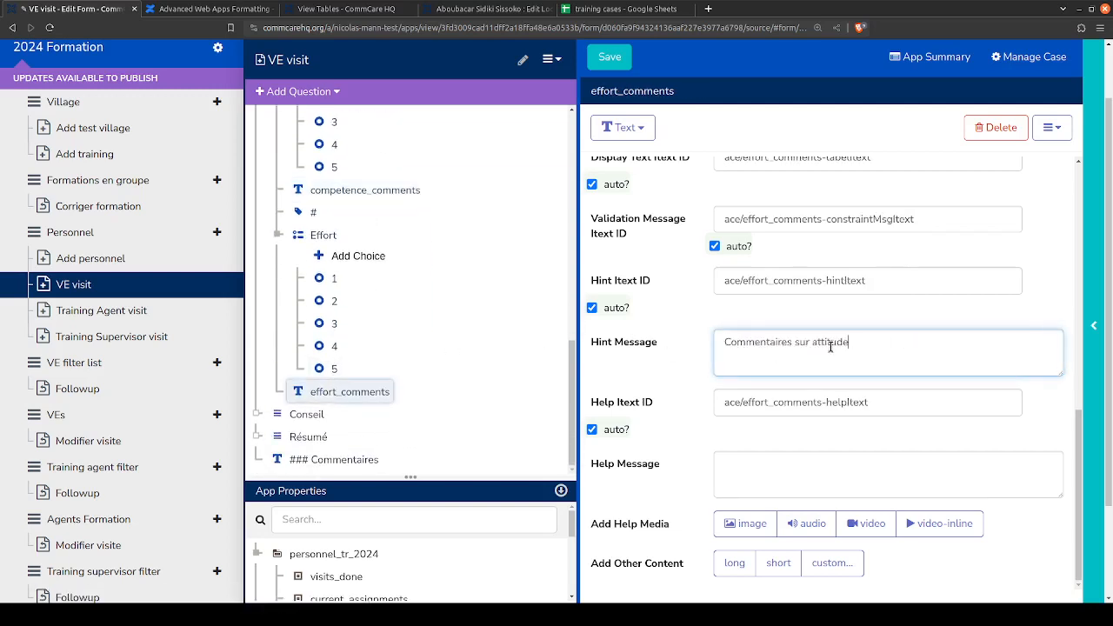
double_click(816, 342)
text(effor)
click(588, 348)
- Switch to the Advanced Web Apps Formatting wiki article
scroll(443, 330, up, 5)
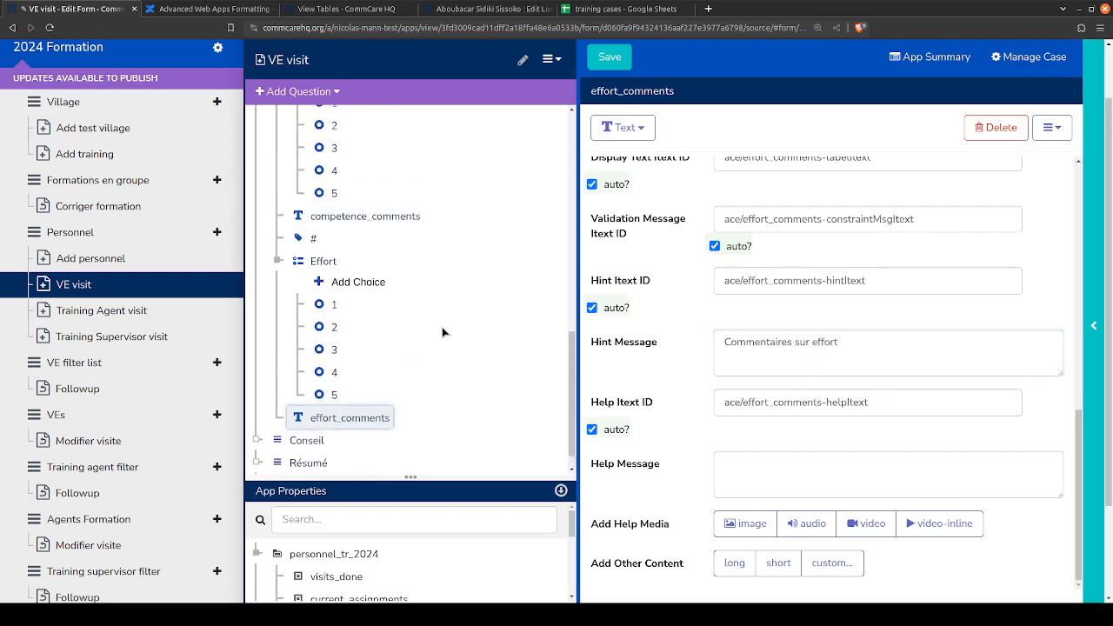
click(348, 9)
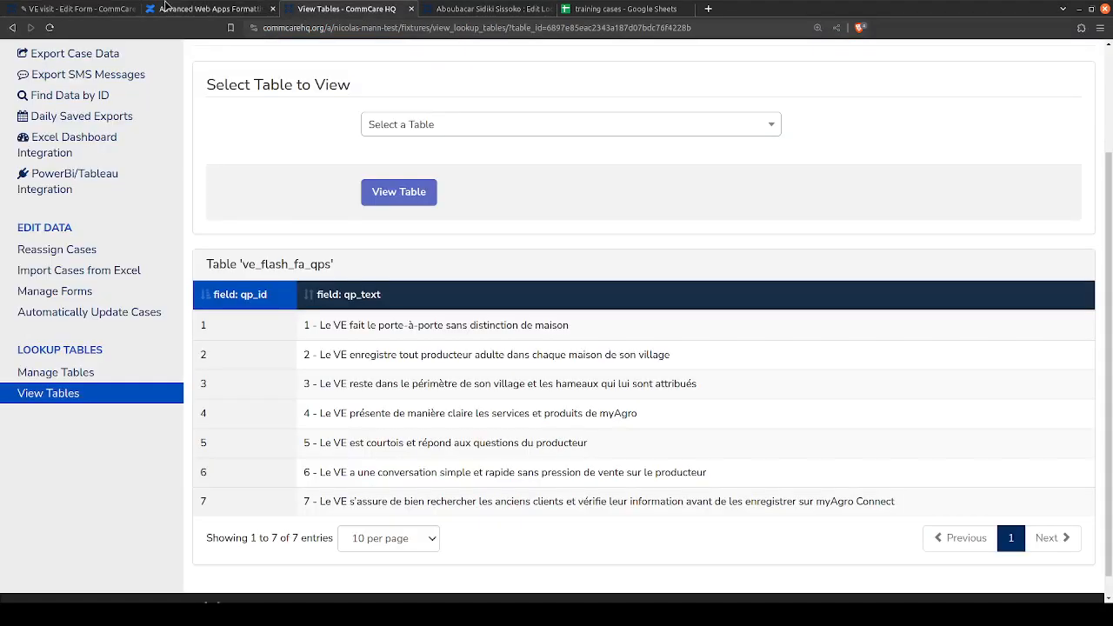
click(209, 9)
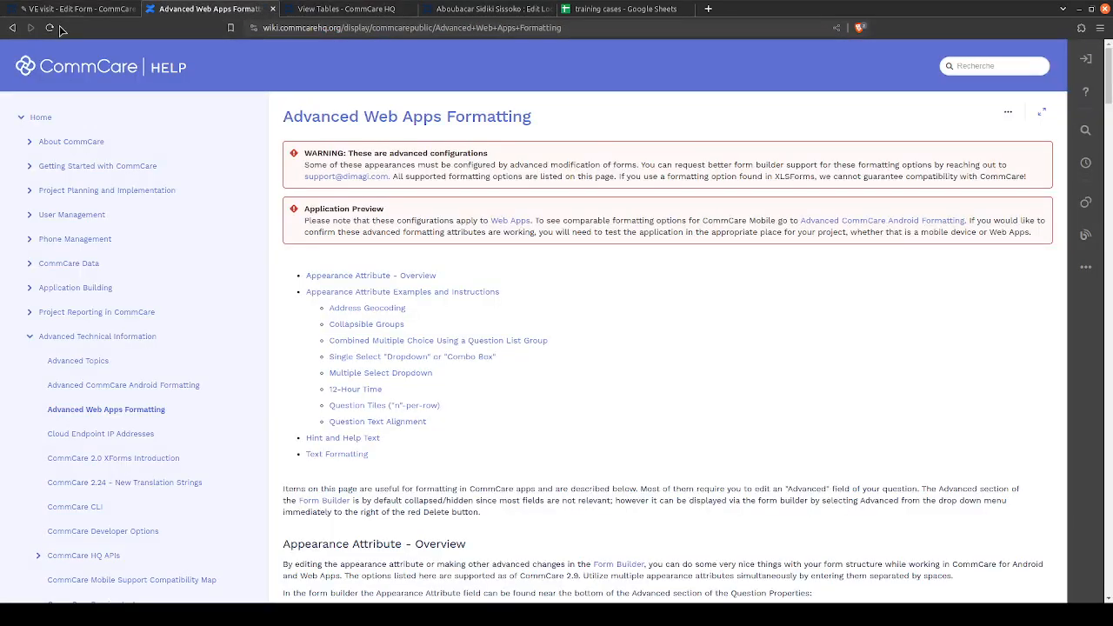
- Enlarge the page zoom of the Advanced Web Apps Formatting article and narrow the navigation sidebar to widen the article text
scroll(439, 286, down, 3)
scroll(439, 286, up, 2)
scroll(570, 153, up, 1)
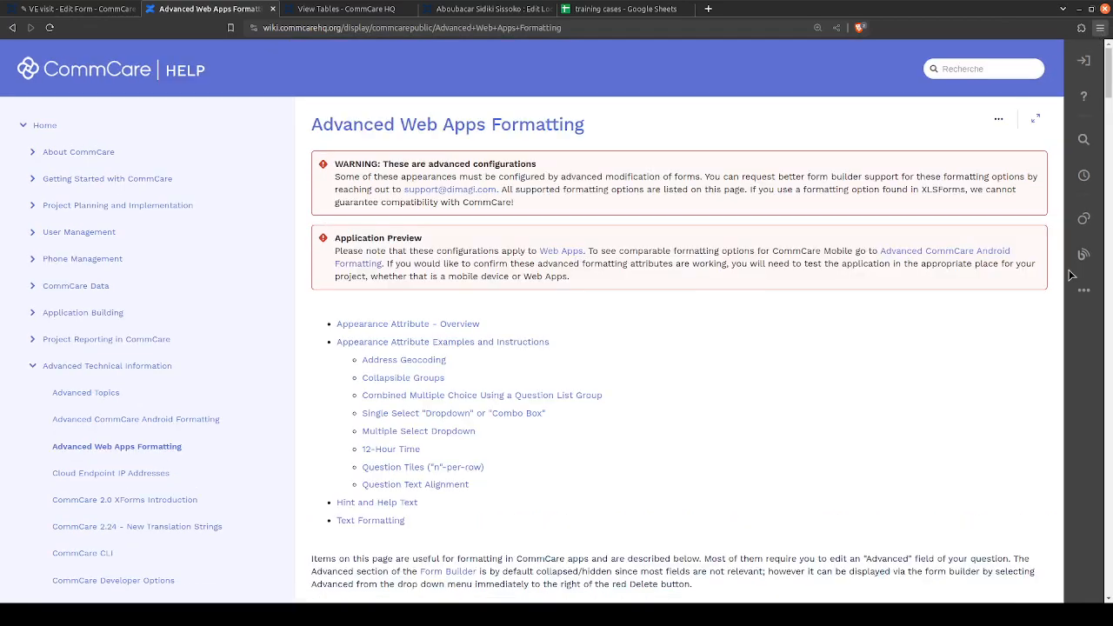
key(ctrl+plus)
key(ctrl+plus)
scroll(345, 249, down, 1)
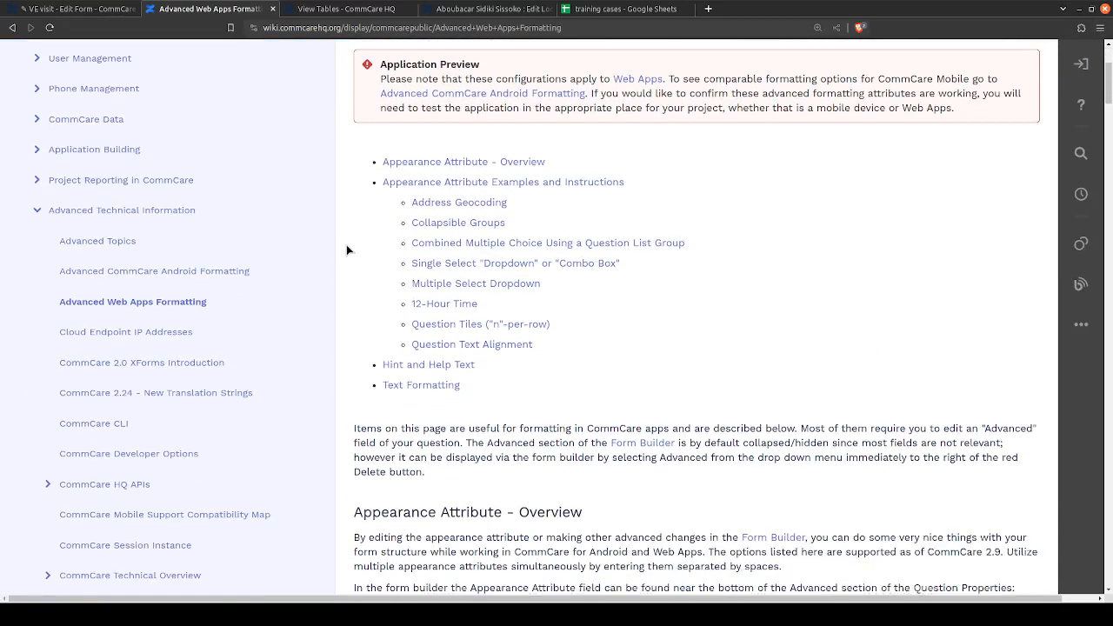
drag(332, 259, 235, 252)
- Skim the article from the Appearance Attribute overview through collapsible groups to the Combined Multiple Choice Using a Question List Group examples
scroll(569, 269, down, 3)
scroll(570, 270, down, 10)
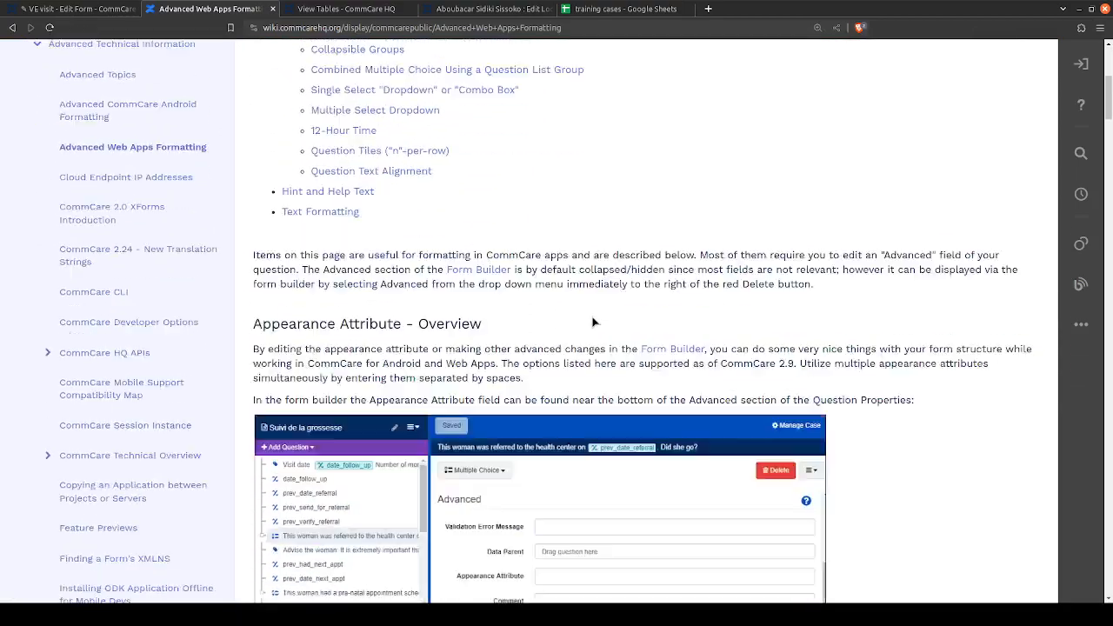
scroll(536, 211, down, 10)
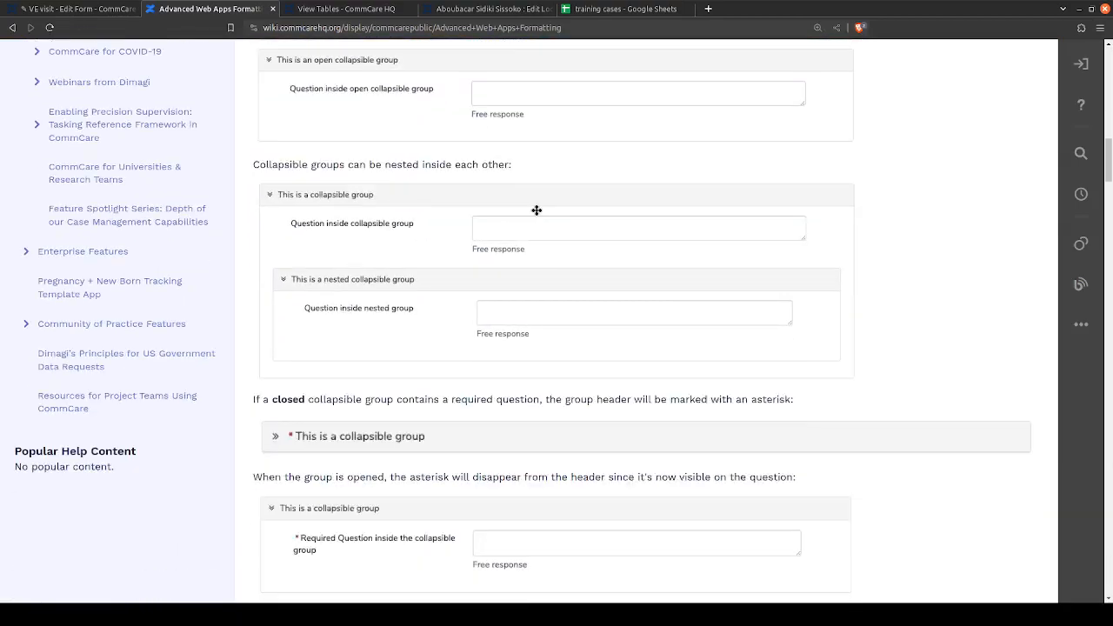
scroll(536, 211, down, 4)
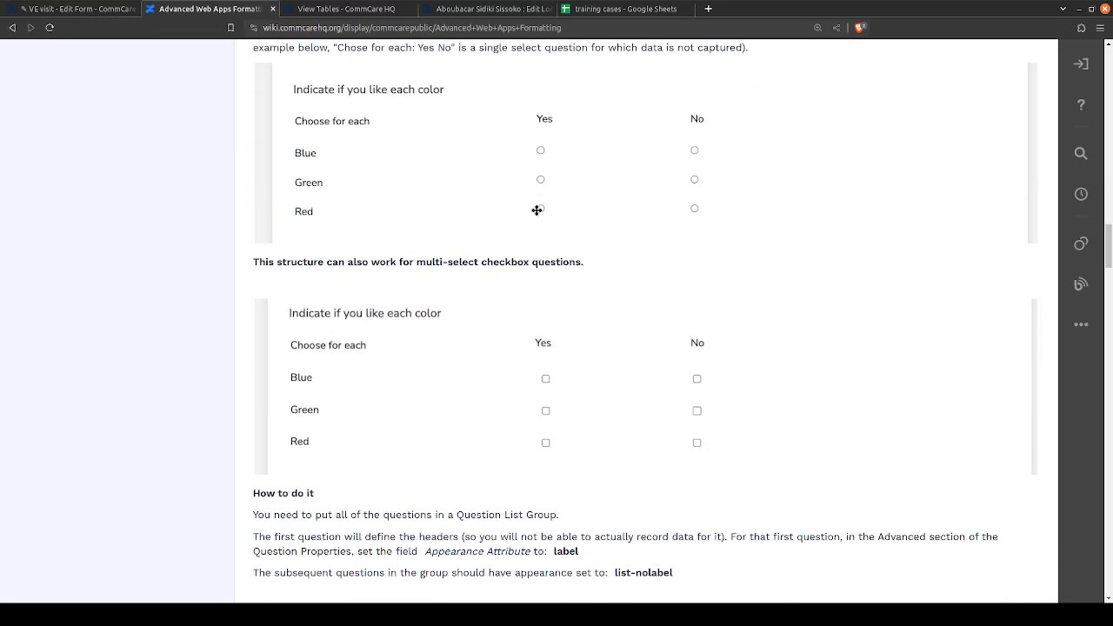
scroll(536, 211, up, 1)
scroll(526, 263, down, 1)
scroll(441, 191, up, 1)
scroll(441, 191, up, 1)
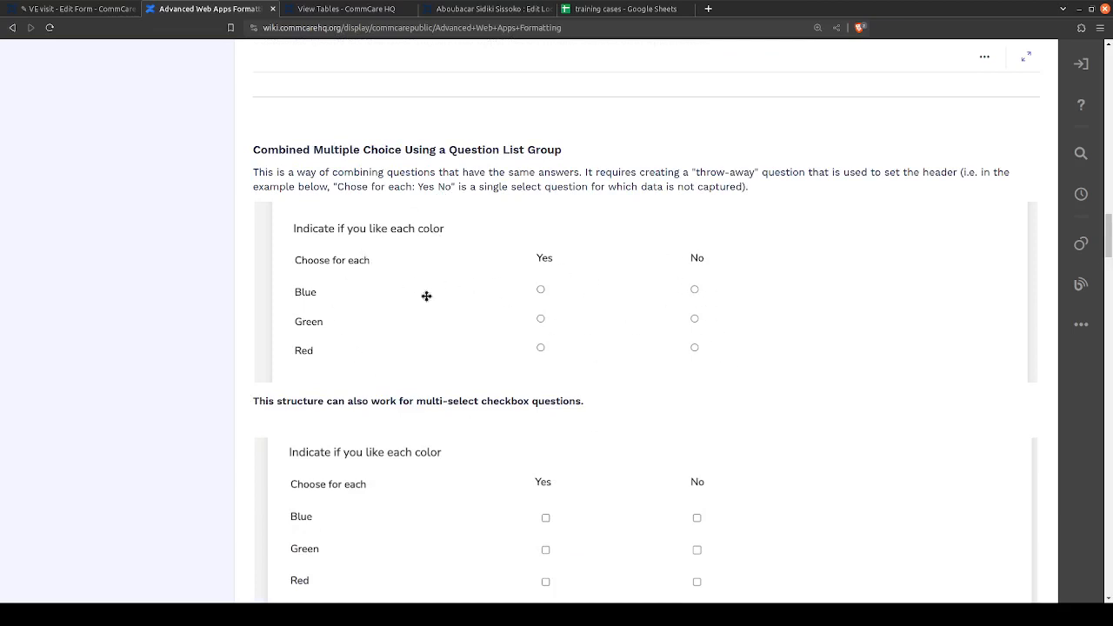
- Look through the appearance attribute instructions for dropdowns, 12-hour time, question tiles and question text alignment
scroll(386, 279, down, 3)
scroll(386, 280, down, 12)
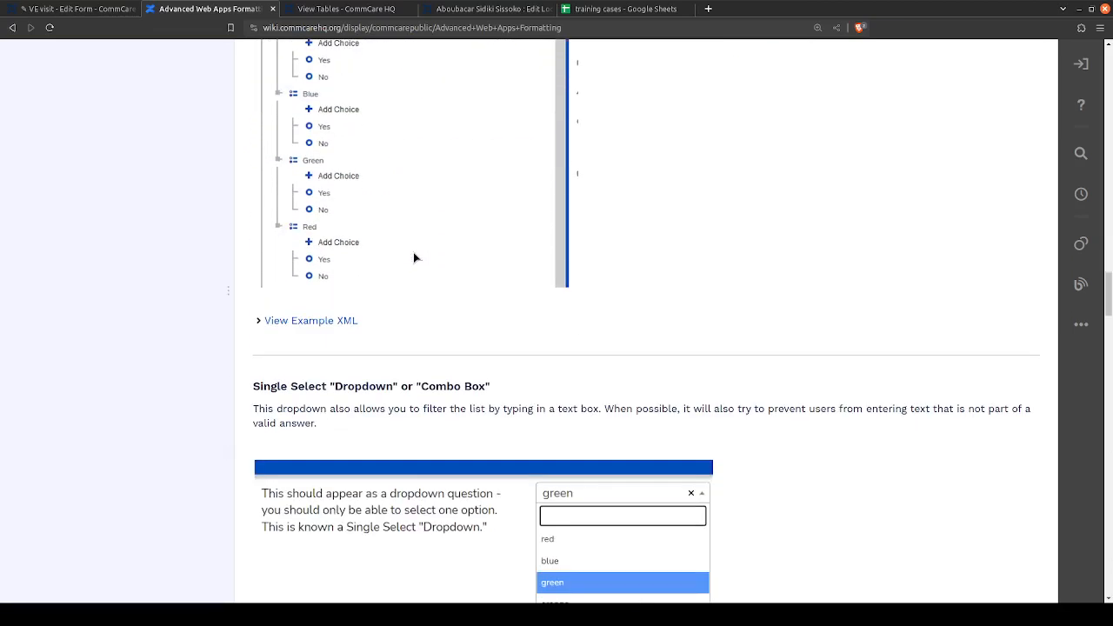
scroll(413, 252, down, 3)
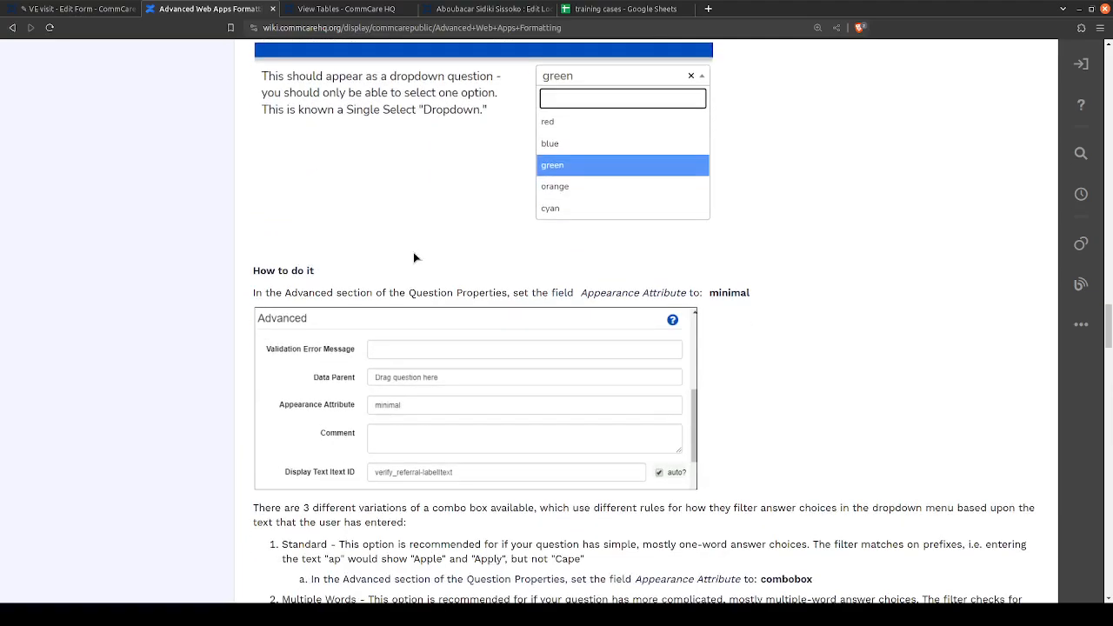
scroll(414, 257, down, 8)
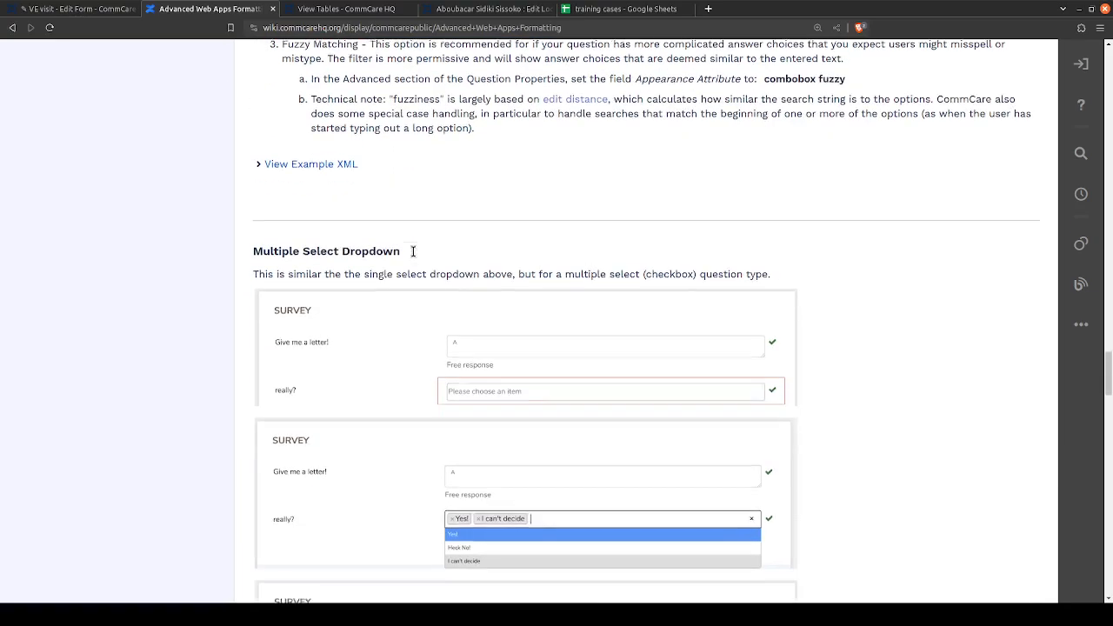
scroll(413, 256, down, 2)
scroll(429, 296, up, 20)
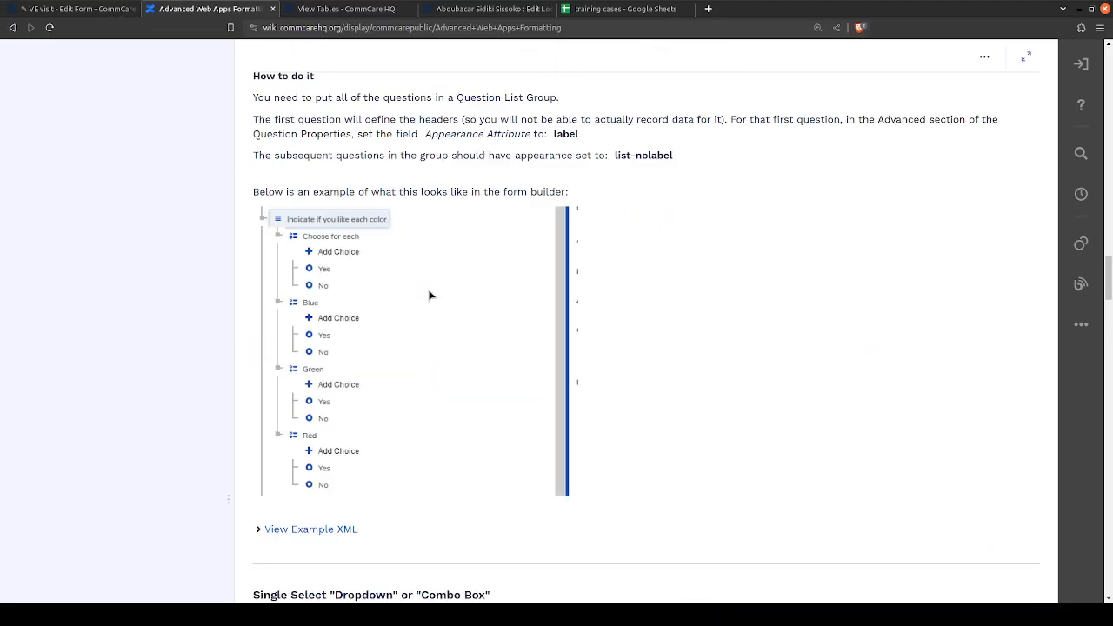
scroll(429, 296, up, 9)
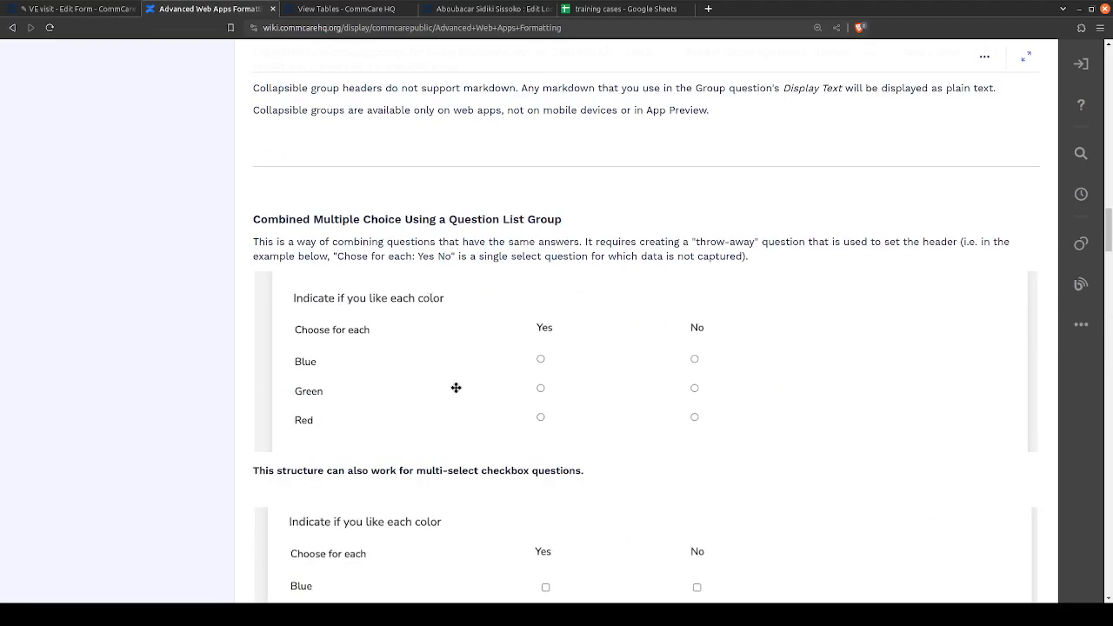
scroll(456, 387, down, 20)
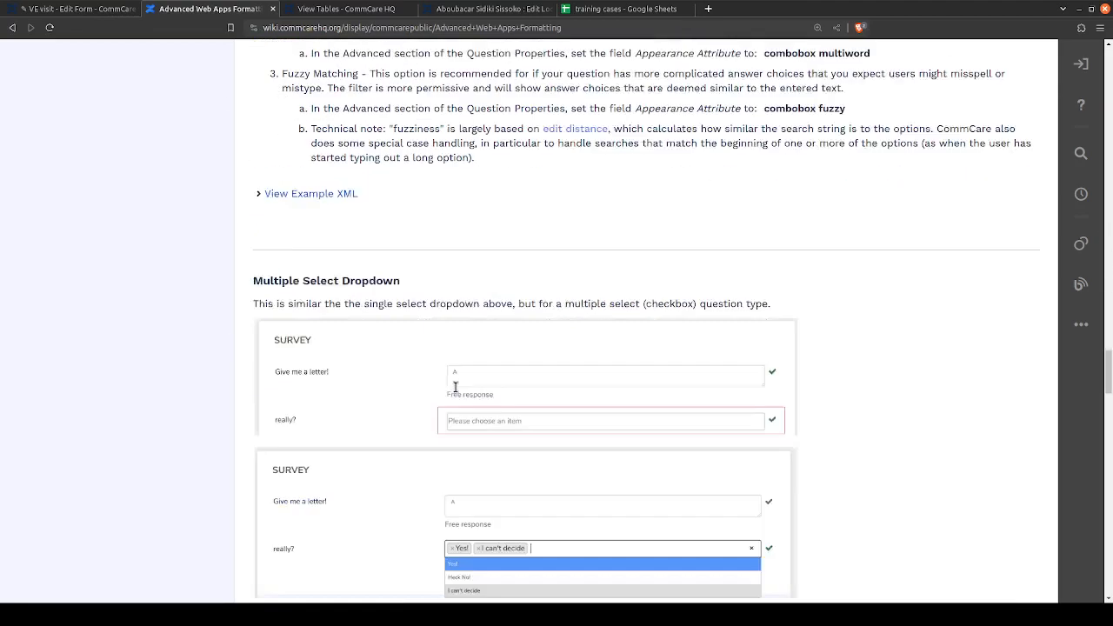
scroll(405, 323, down, 14)
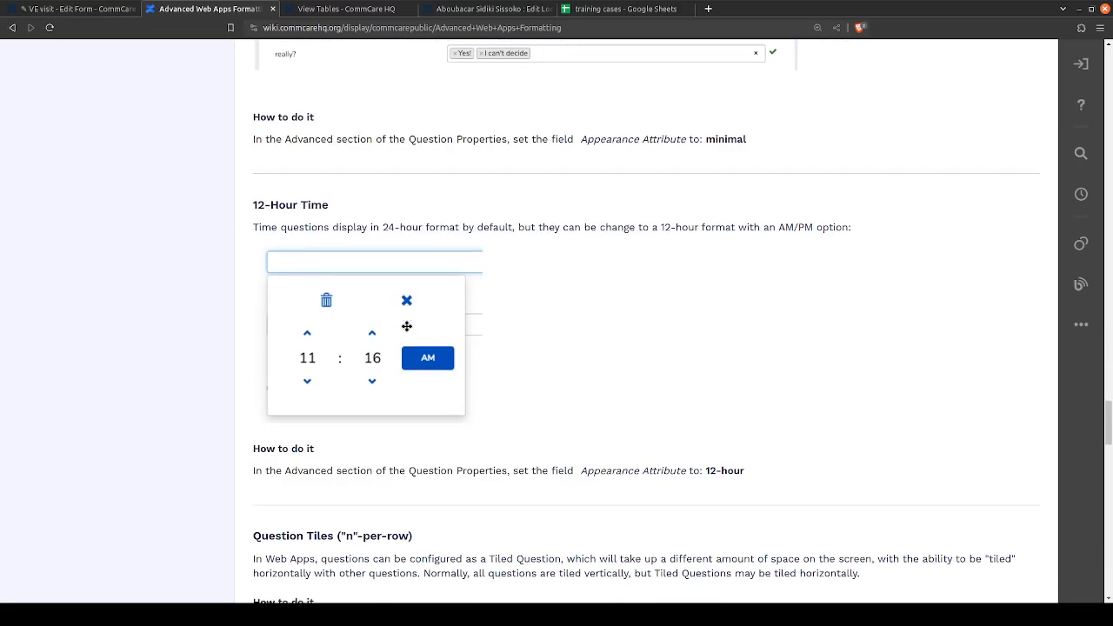
scroll(406, 326, down, 18)
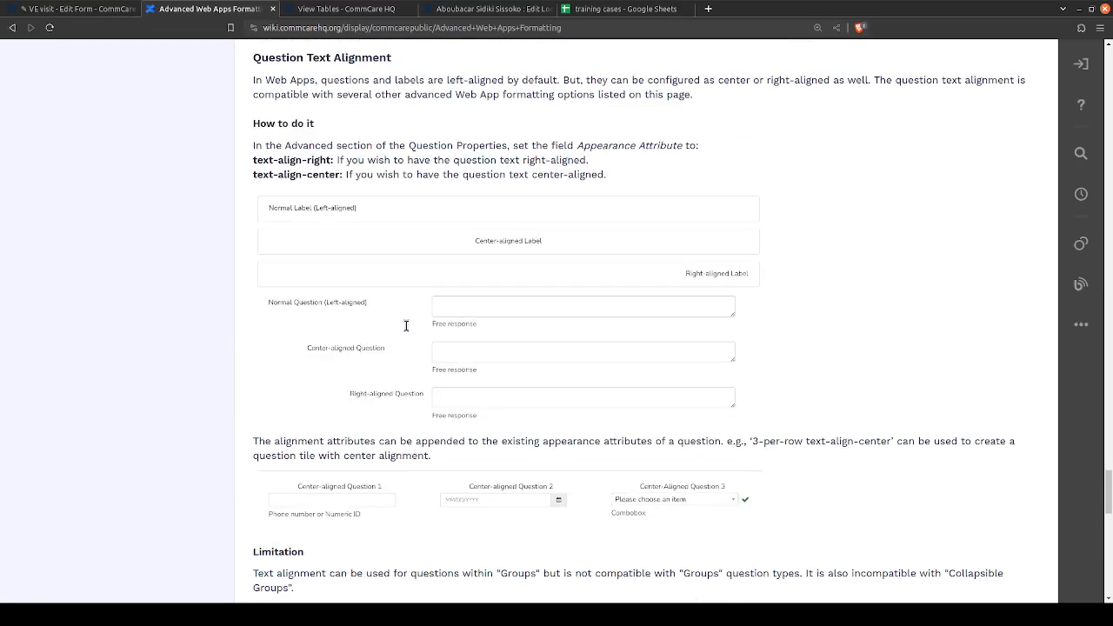
scroll(405, 325, down, 13)
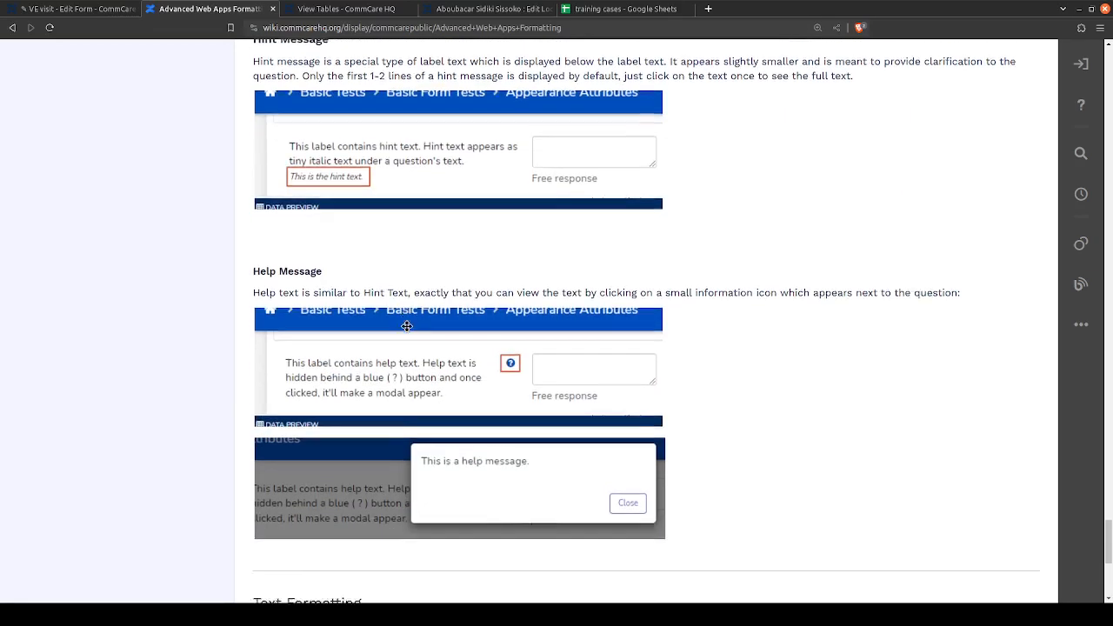
- Examine the Hint Message and Help Message examples in the Hint and Help Text section
scroll(406, 326, down, 5)
scroll(406, 326, up, 6)
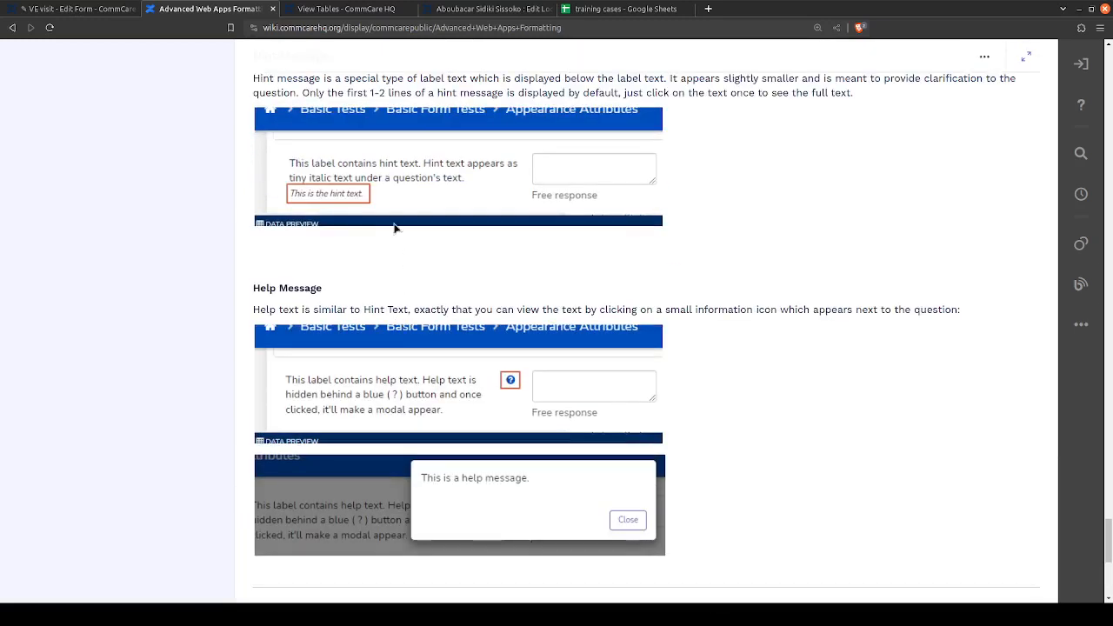
scroll(304, 188, up, 2)
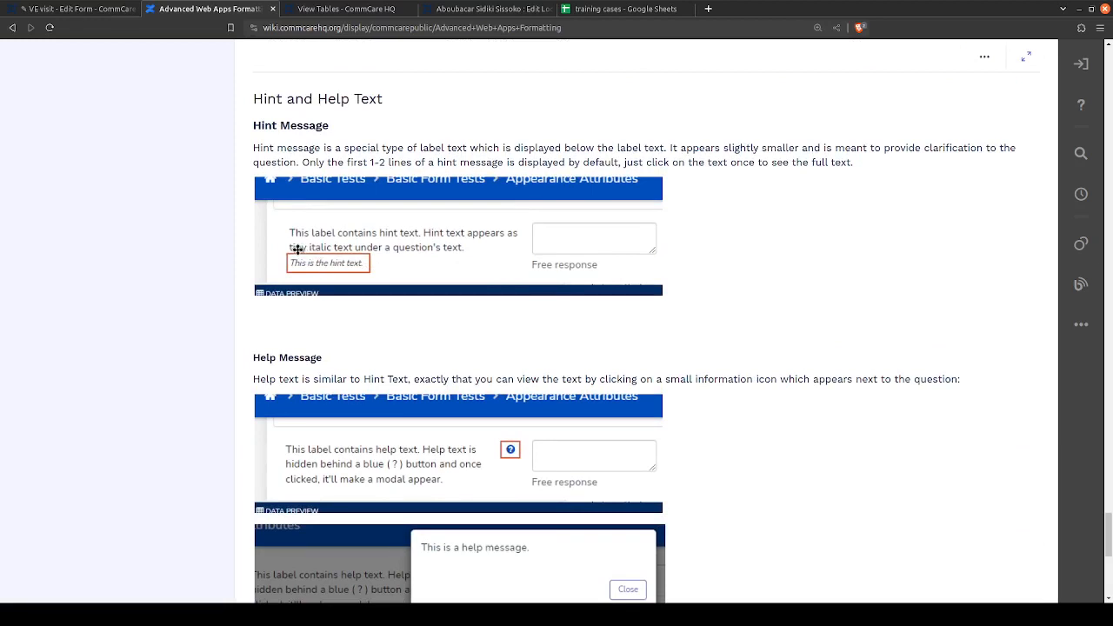
scroll(448, 293, down, 4)
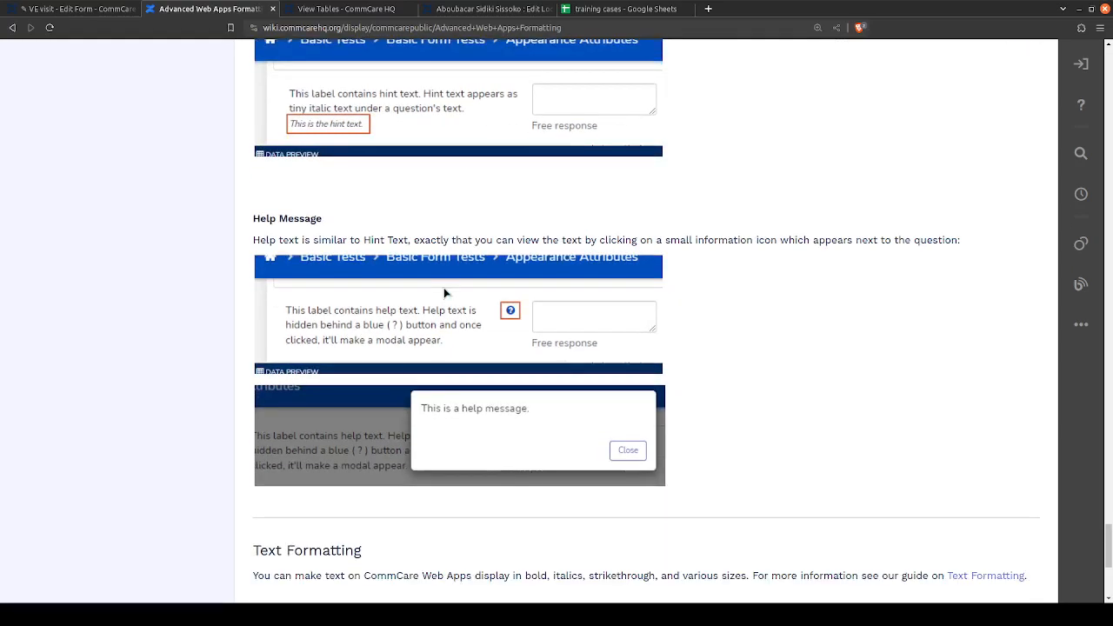
scroll(444, 292, down, 2)
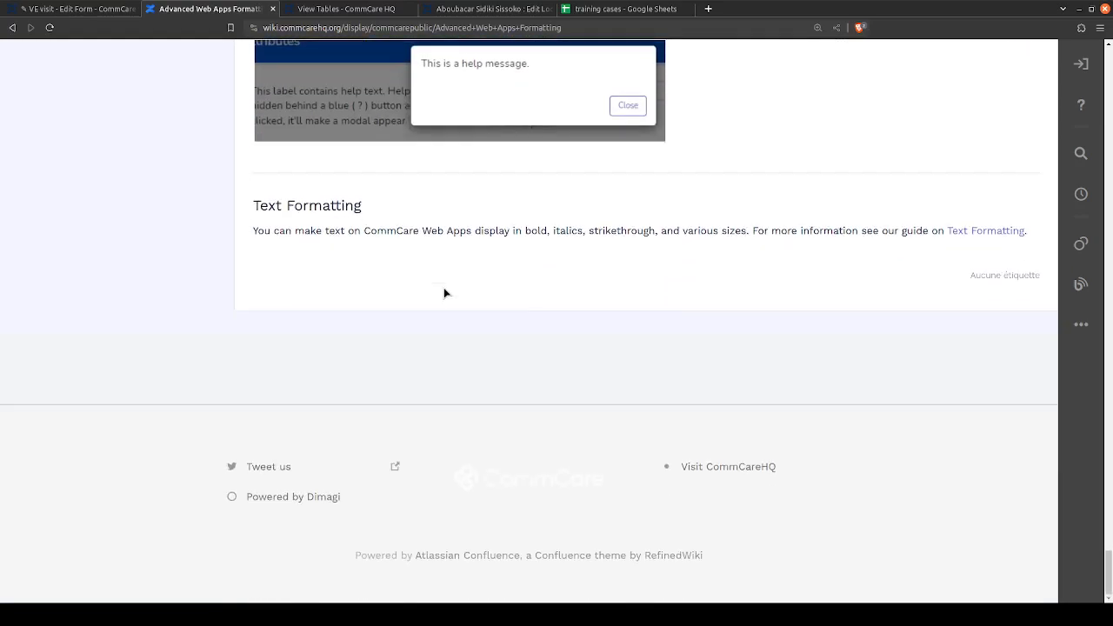
- Return to the Combined Multiple Choice Using a Question List Group section and highlight its heading
scroll(444, 293, up, 15)
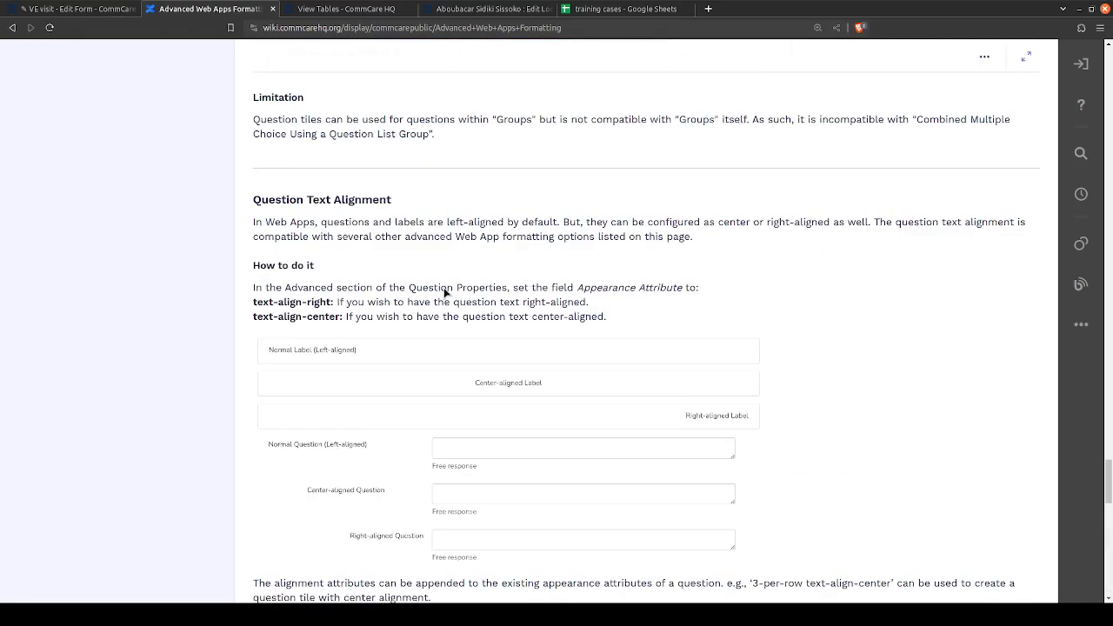
scroll(444, 293, up, 12)
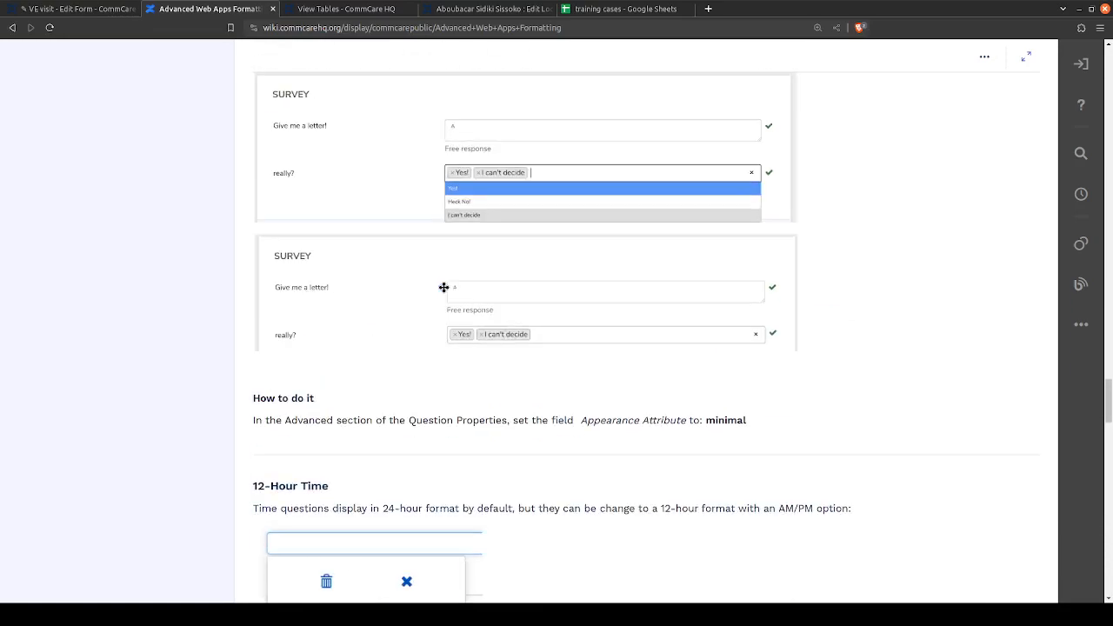
scroll(444, 287, up, 10)
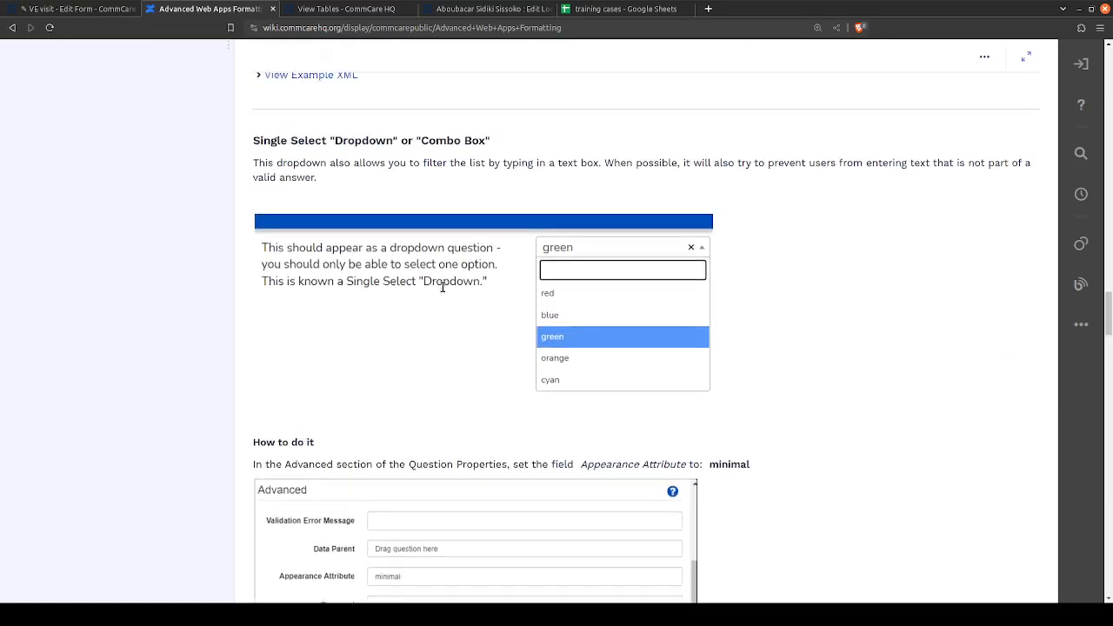
scroll(442, 287, up, 8)
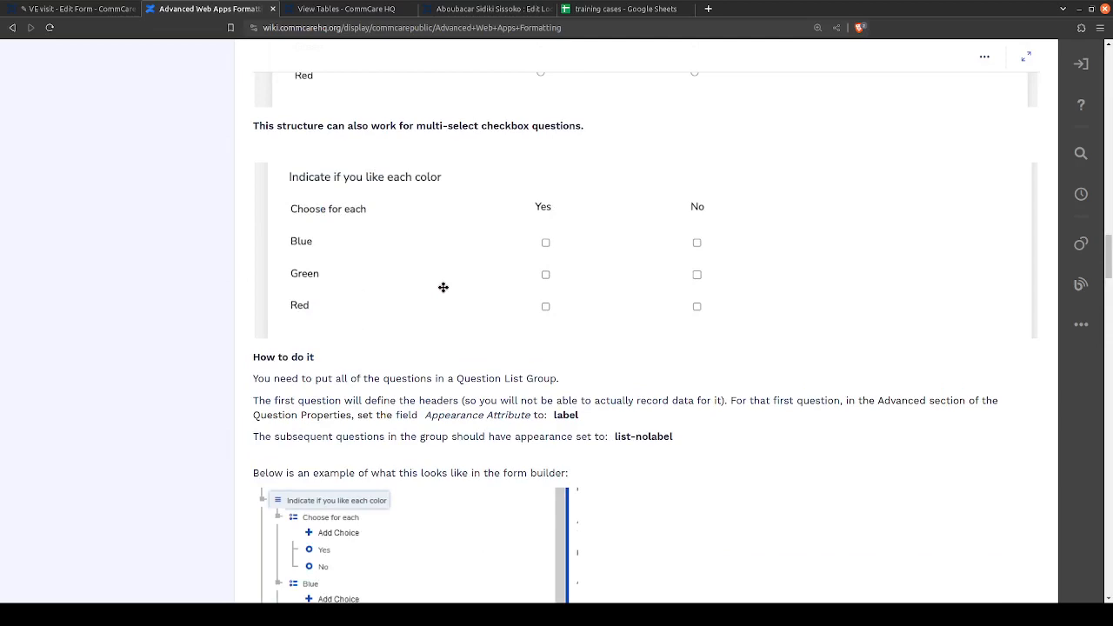
scroll(442, 287, up, 6)
scroll(443, 293, down, 3)
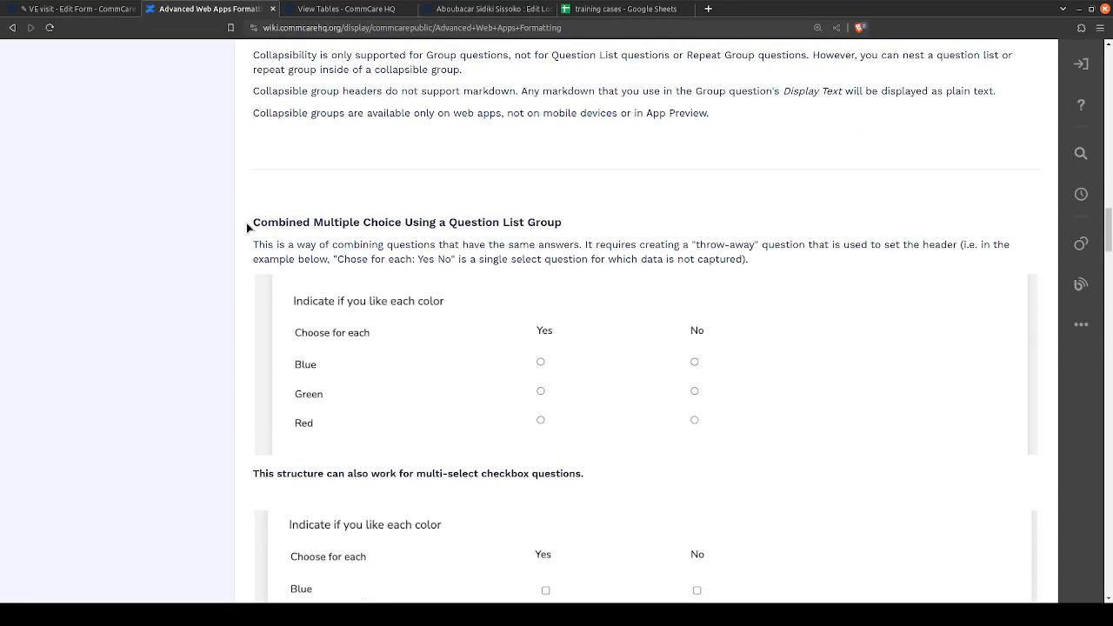
drag(247, 227, 563, 226)
click(604, 241)
- Examine the color-choice examples for combined multiple choice and the instructions on how to build them
scroll(604, 241, up, 3)
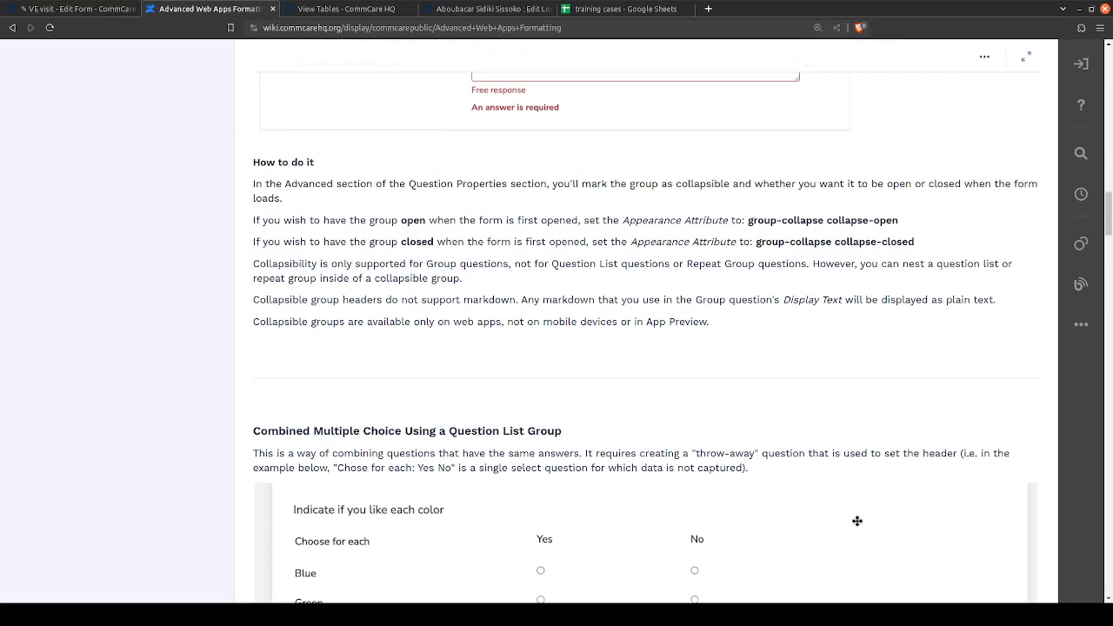
scroll(754, 466, down, 1)
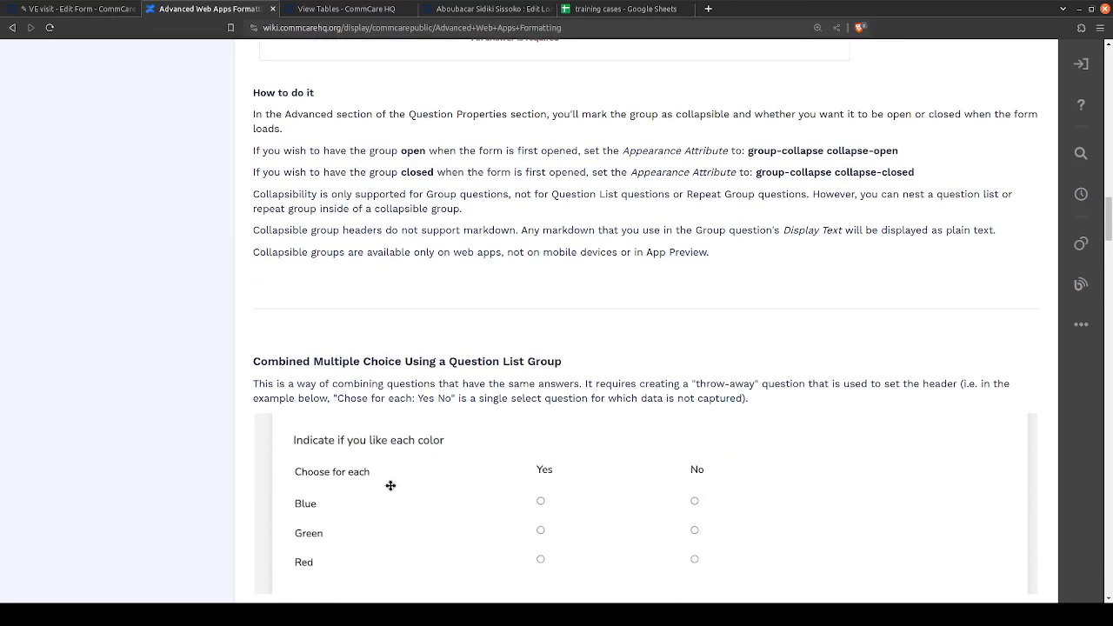
scroll(390, 485, down, 4)
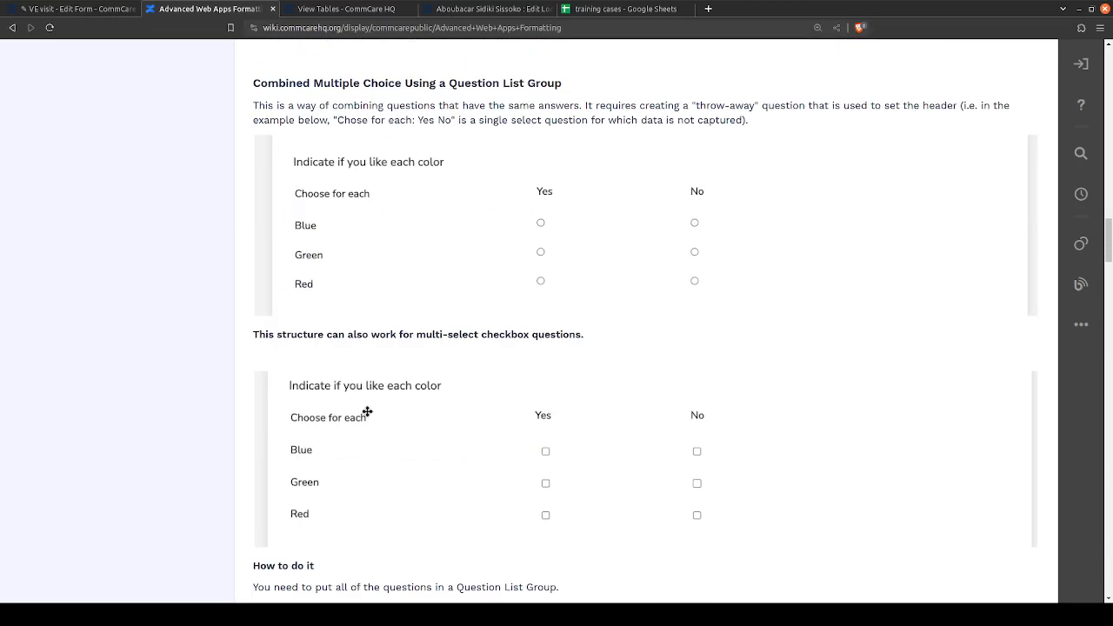
scroll(367, 412, down, 4)
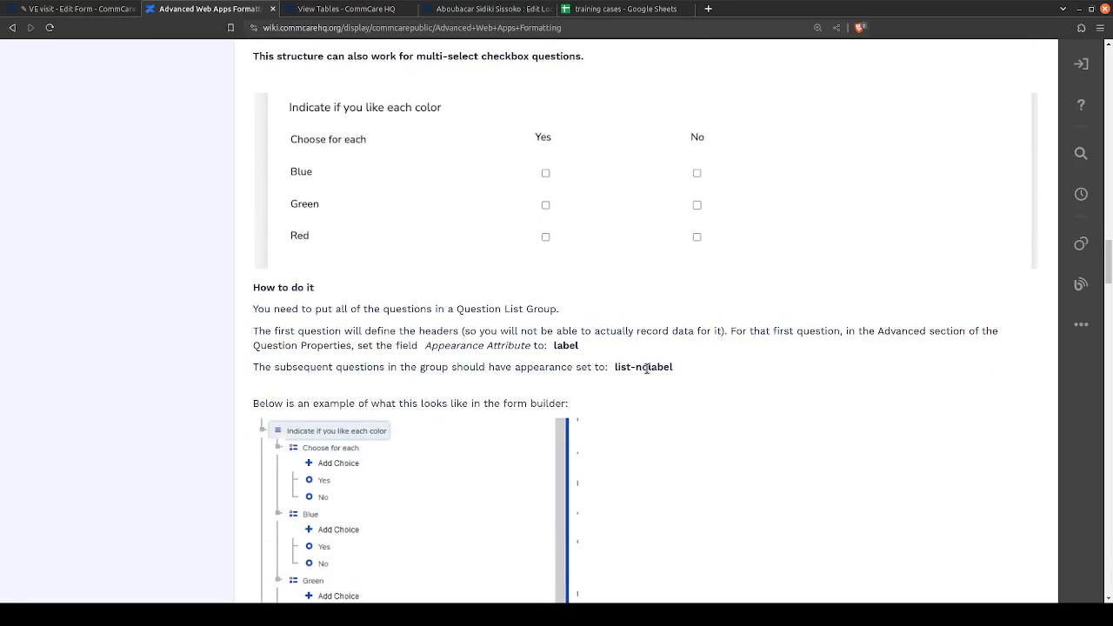
- Highlight the label and list-nolabel appearance values in the combined multiple choice instructions
double_click(557, 342)
drag(671, 368, 578, 355)
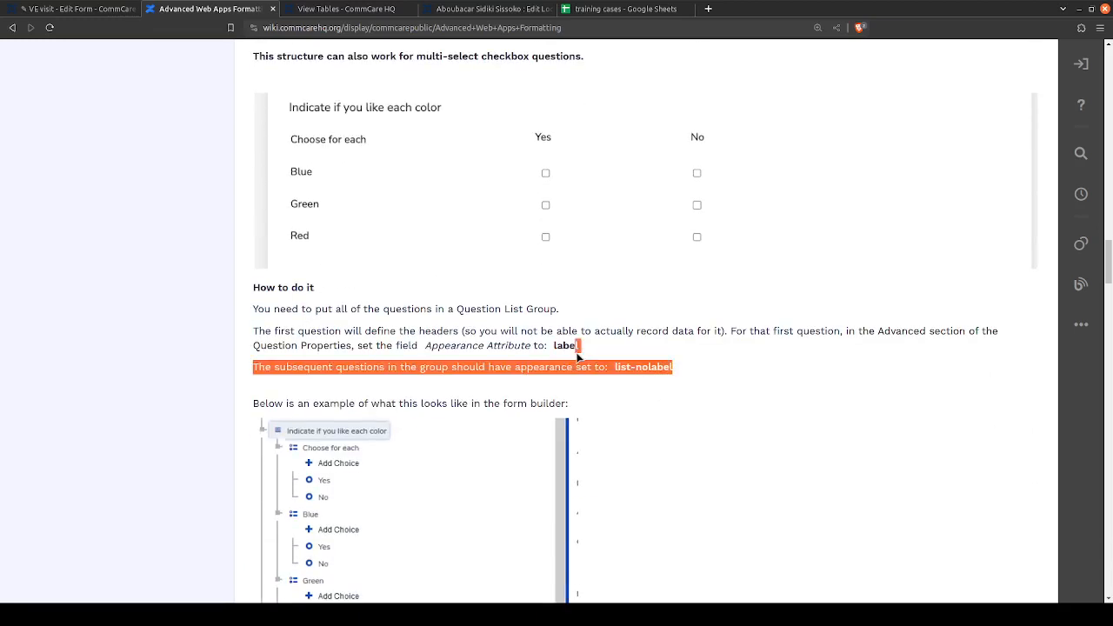
click(582, 363)
drag(675, 368, 622, 369)
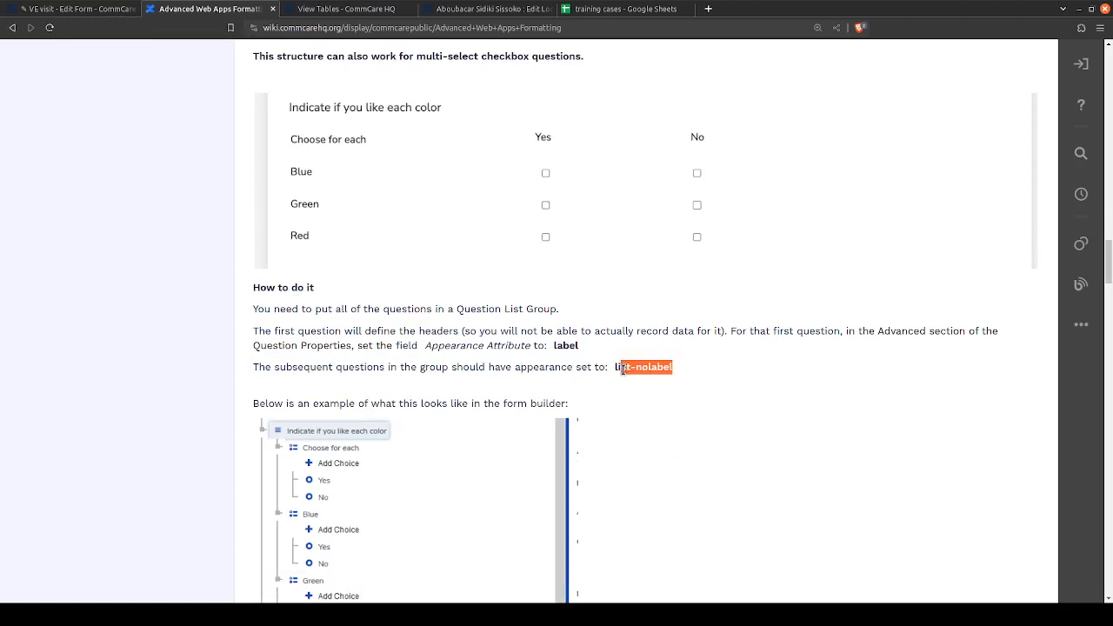
click(615, 370)
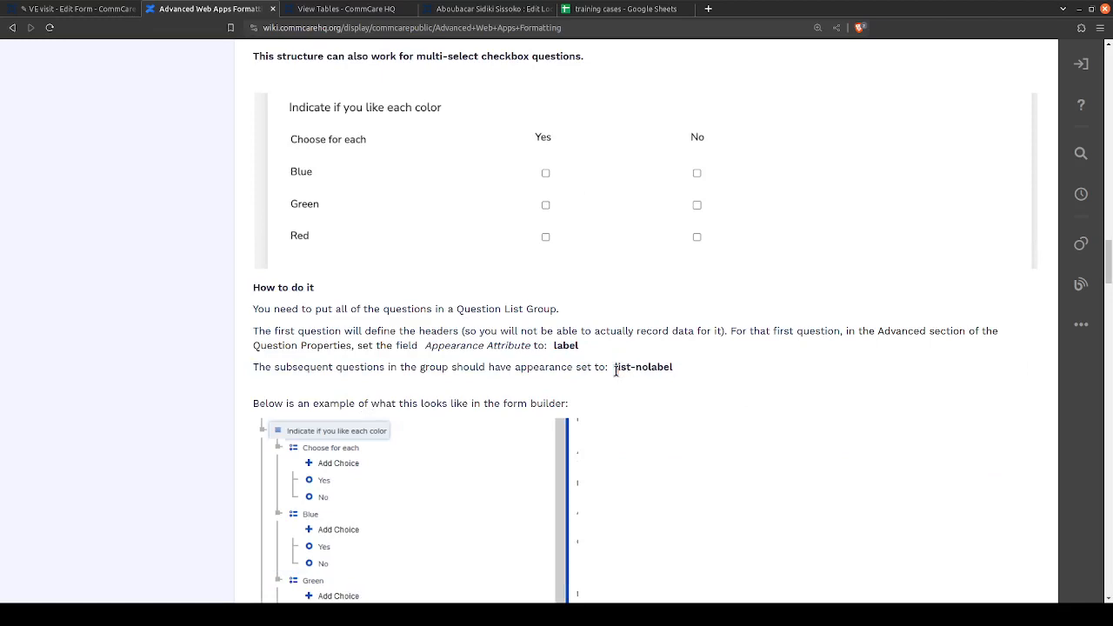
mouse_move(615, 370)
mouse_down()
mouse_move(675, 370)
mouse_move(618, 368)
mouse_up()
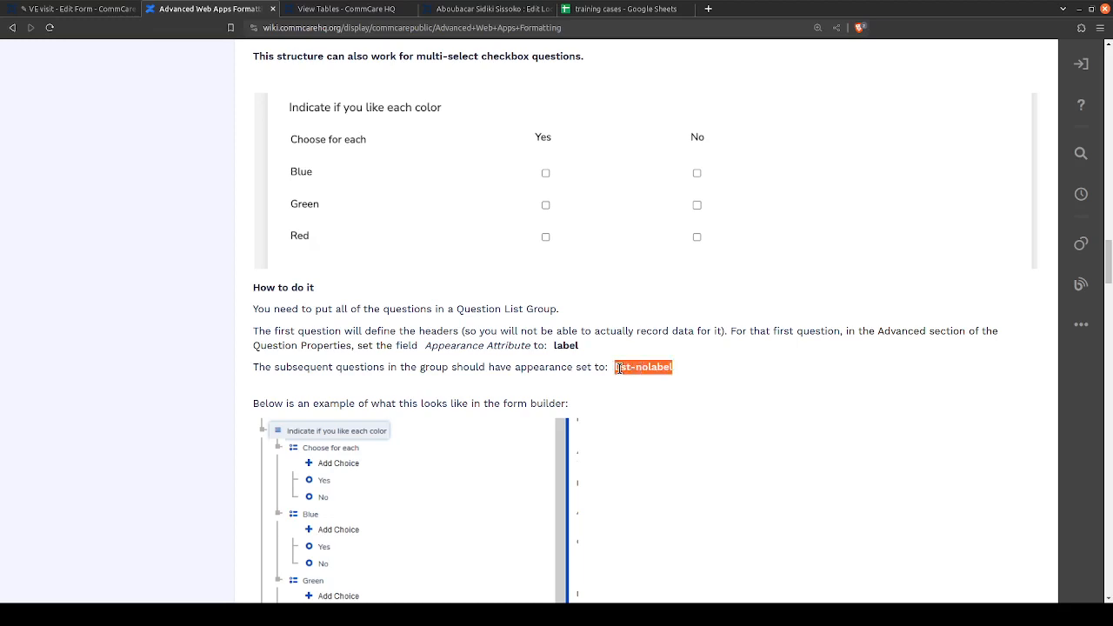
click(618, 368)
- Compare the form builder structure of the "Indicate if you like each color" question list with its rendered table
scroll(618, 369, down, 1)
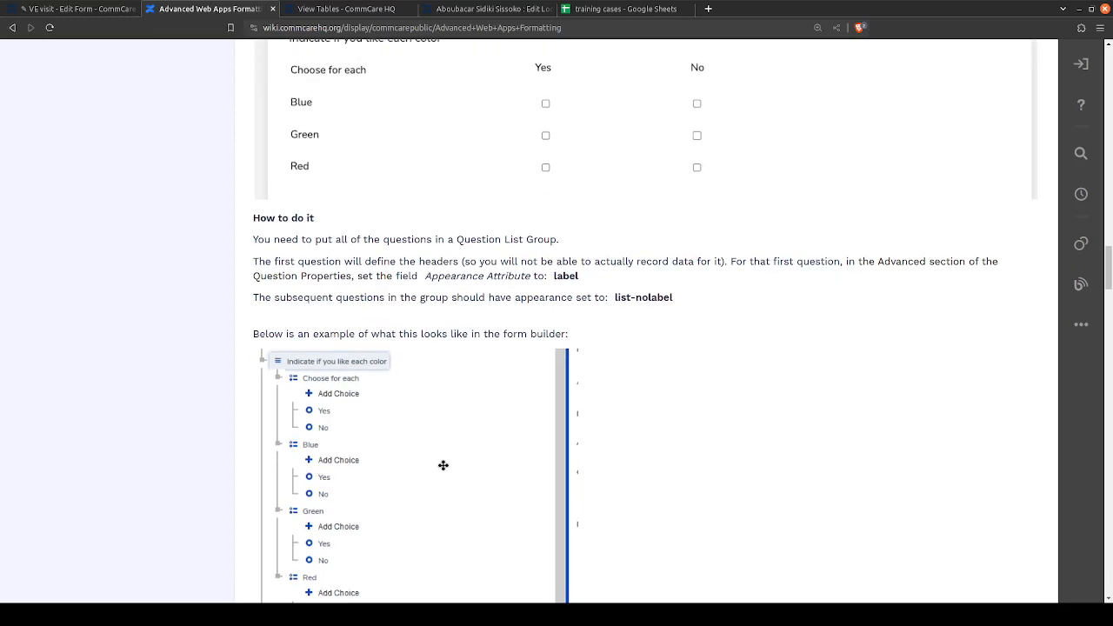
scroll(440, 442, down, 2)
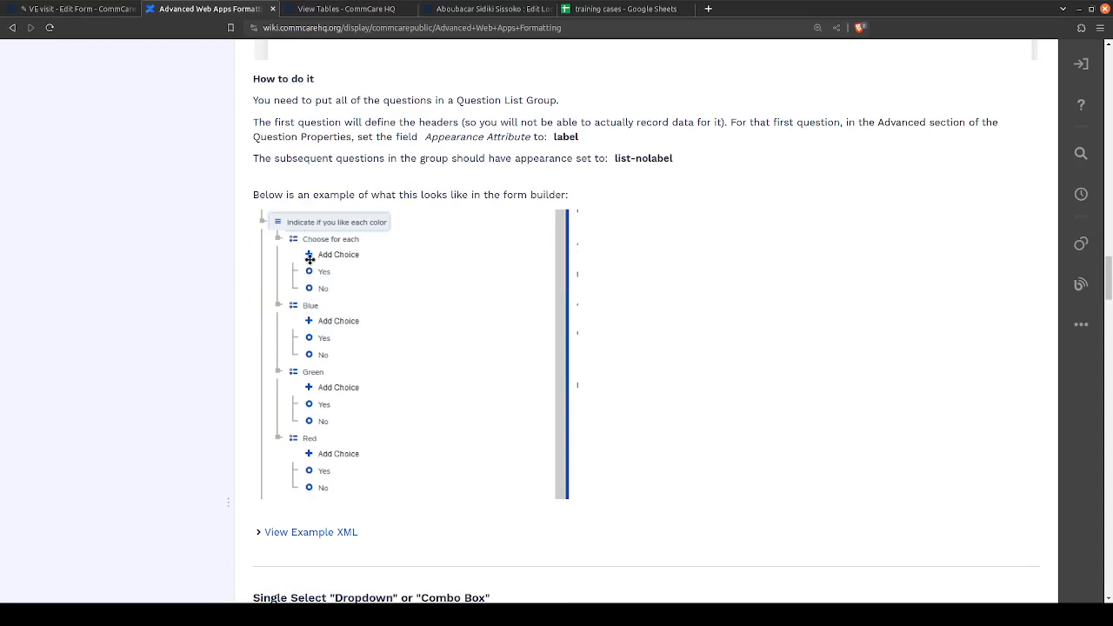
scroll(307, 319, up, 2)
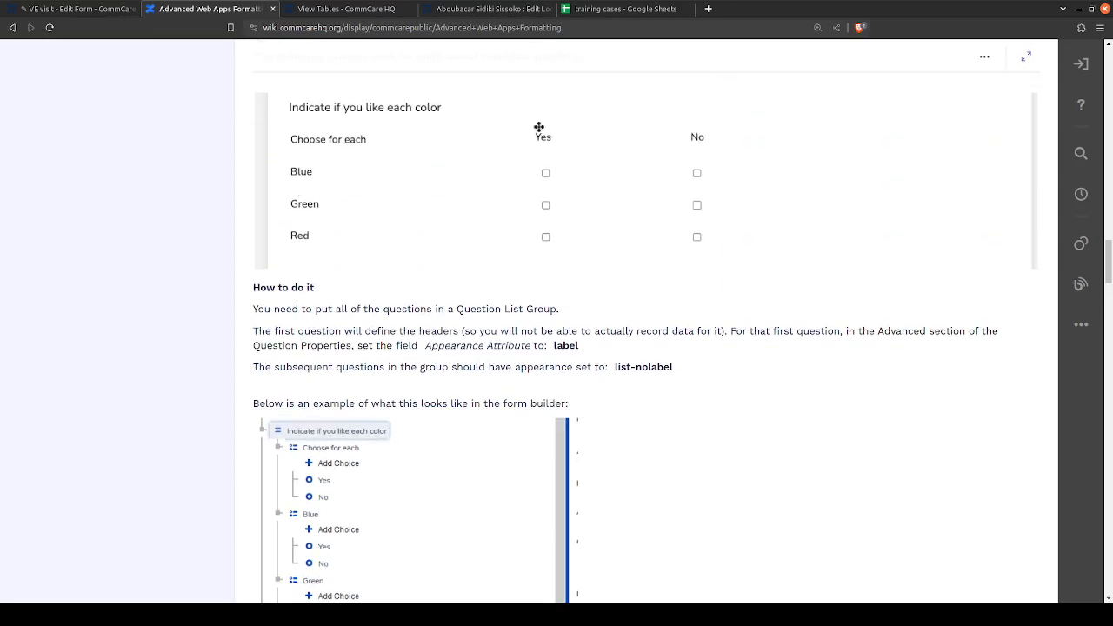
- Review the article's collapsible group, appearance attribute overview and combined multiple choice sections for a suitable formatting option
scroll(525, 388, up, 2)
scroll(521, 384, up, 8)
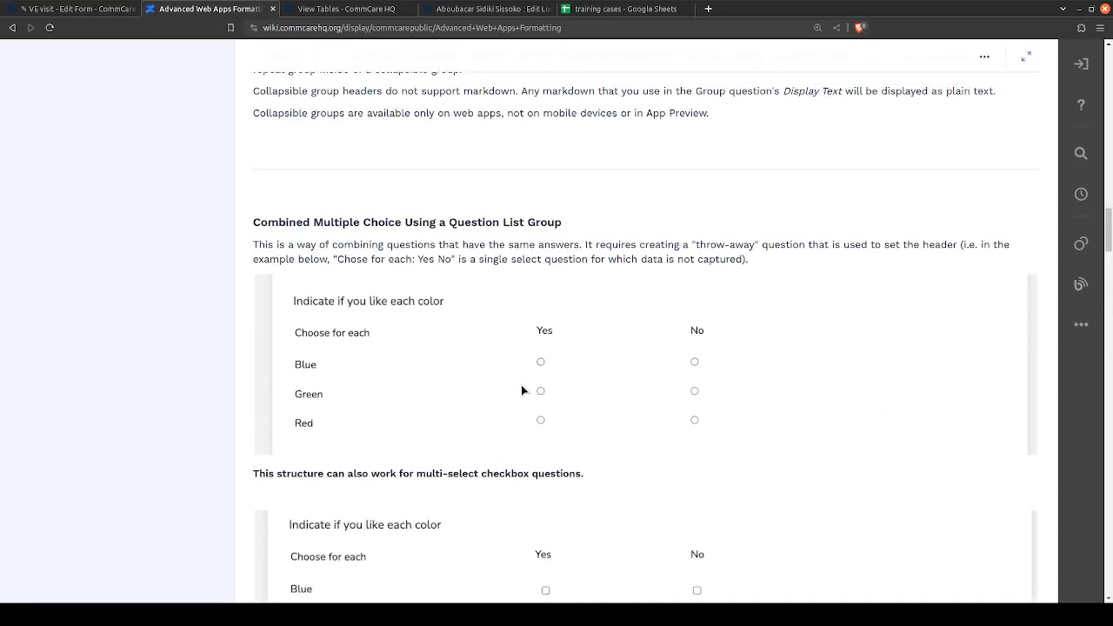
scroll(521, 384, up, 8)
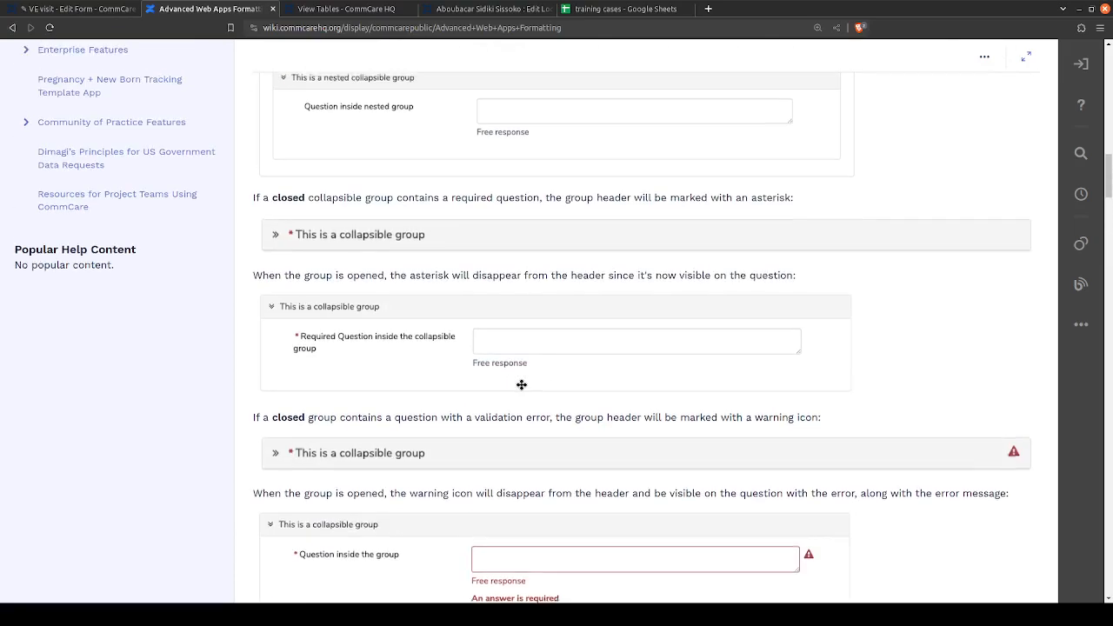
scroll(494, 392, down, 4)
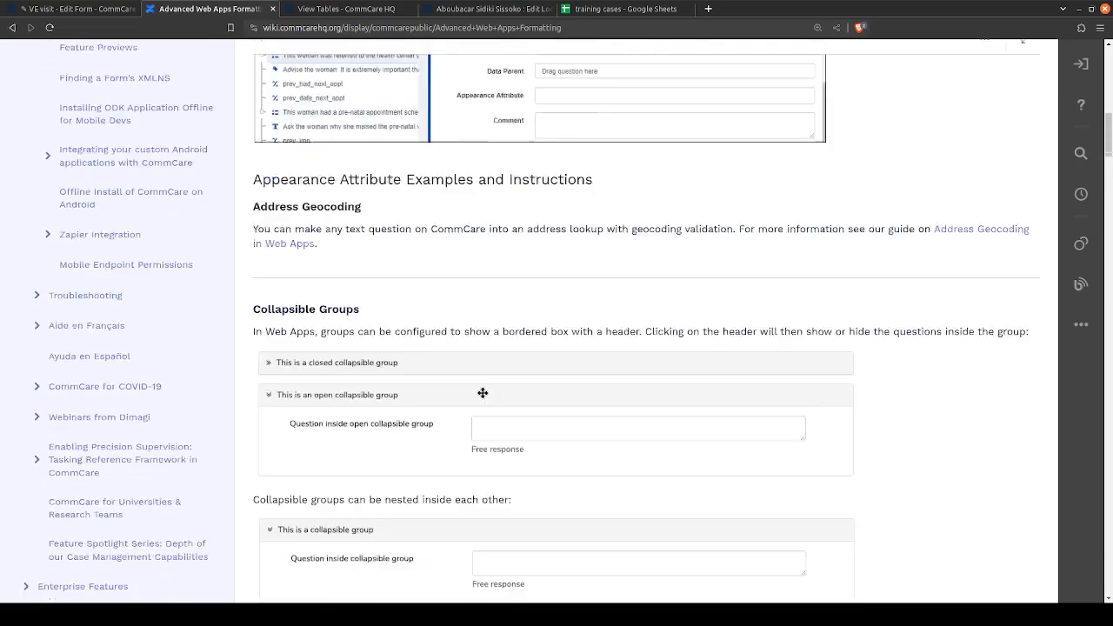
scroll(482, 393, down, 2)
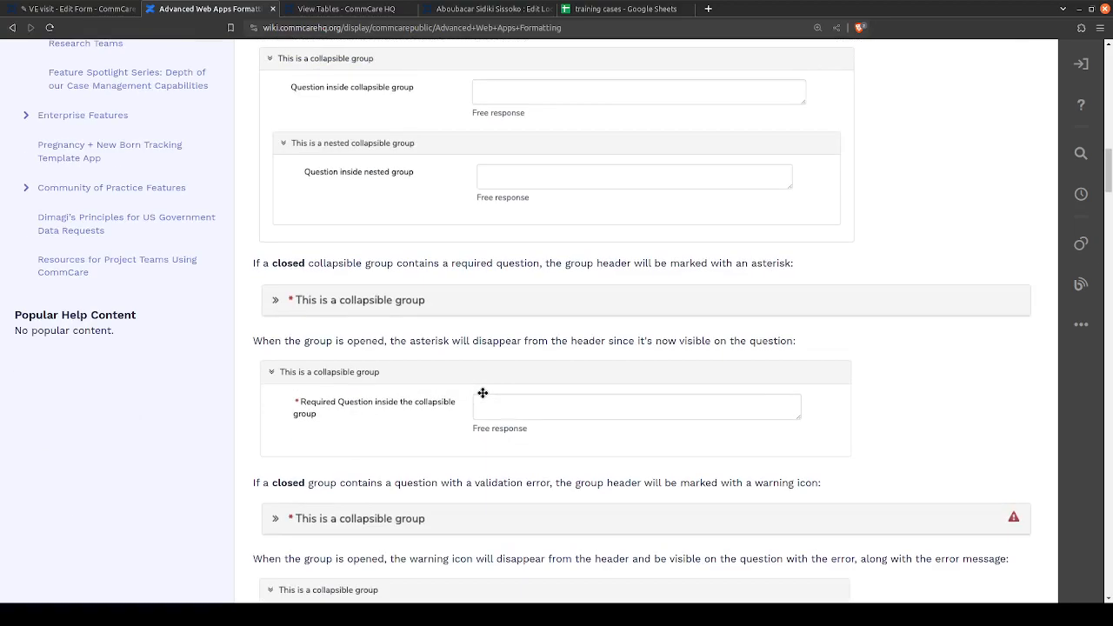
scroll(485, 395, up, 10)
scroll(485, 396, up, 10)
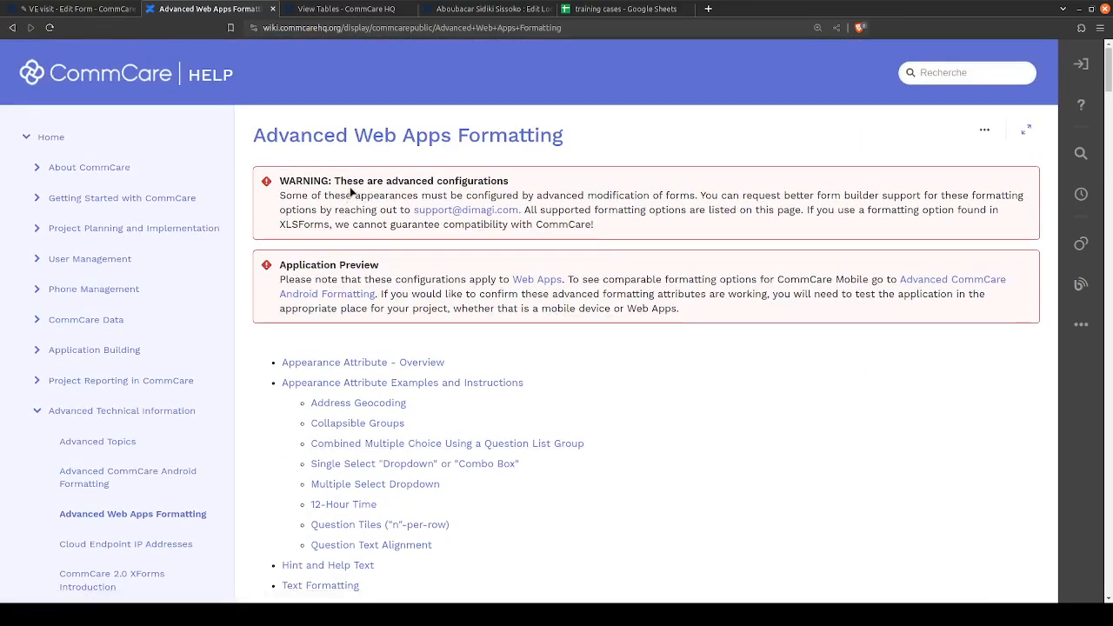
scroll(295, 348, down, 3)
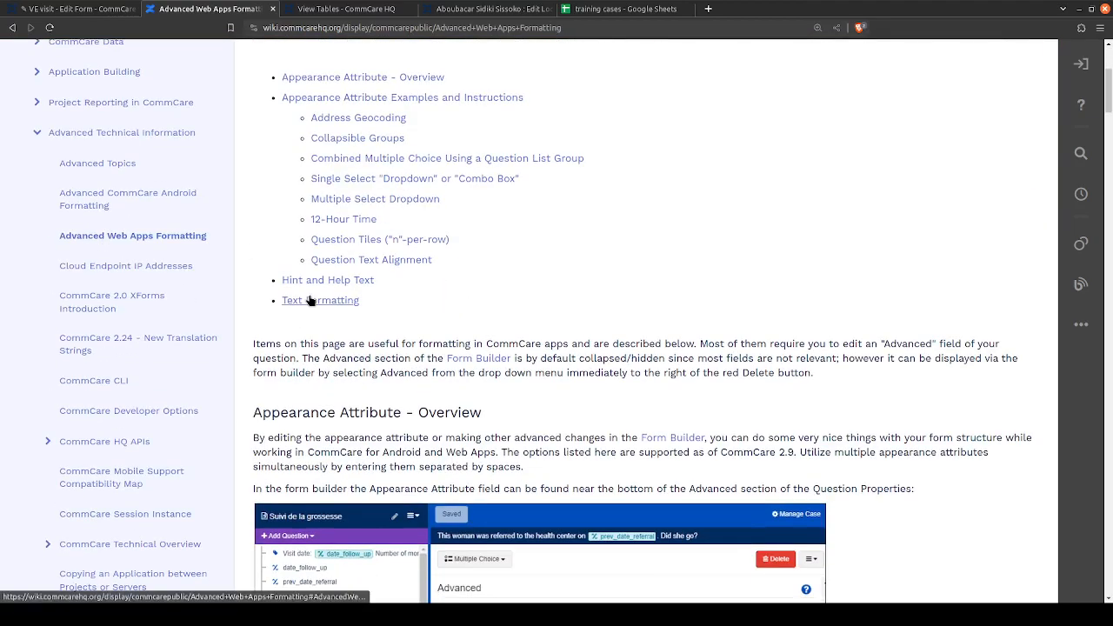
scroll(306, 339, down, 1)
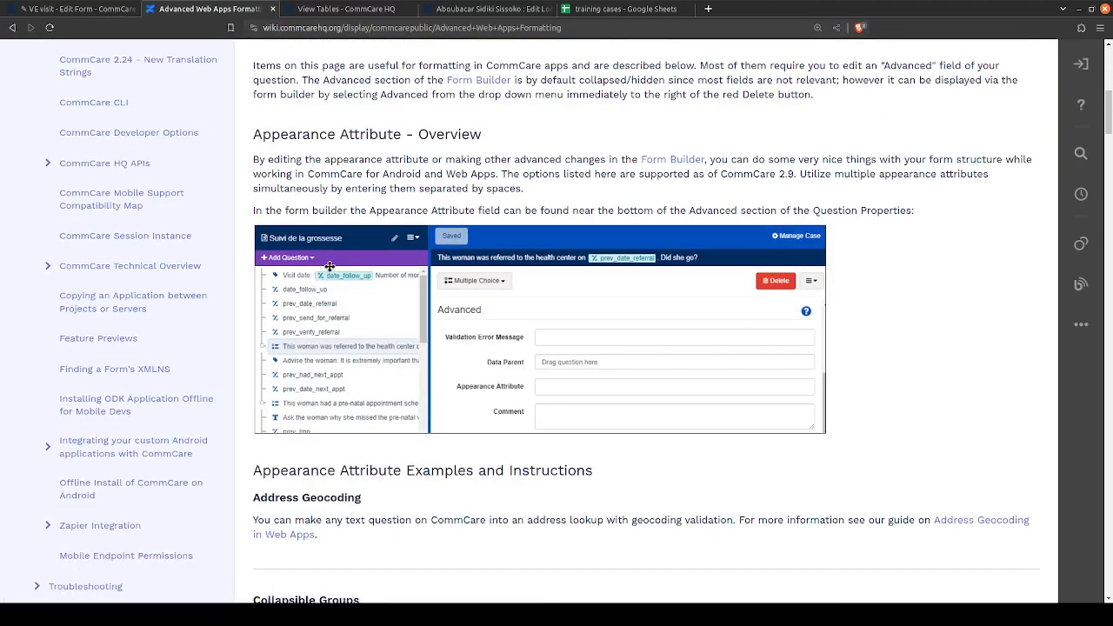
scroll(330, 266, down, 10)
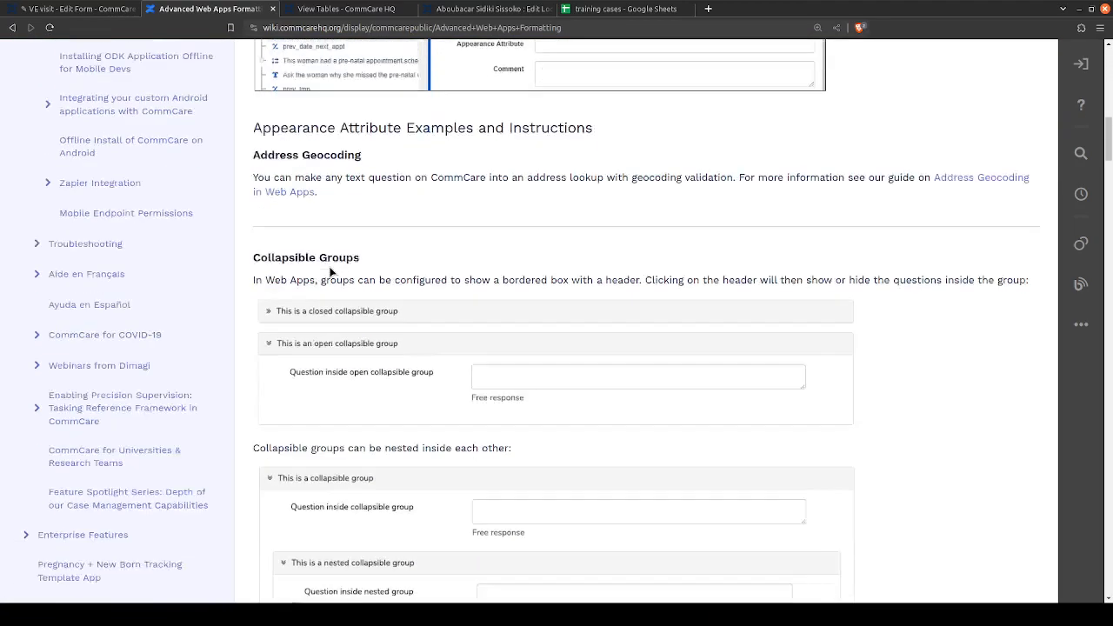
scroll(330, 266, down, 10)
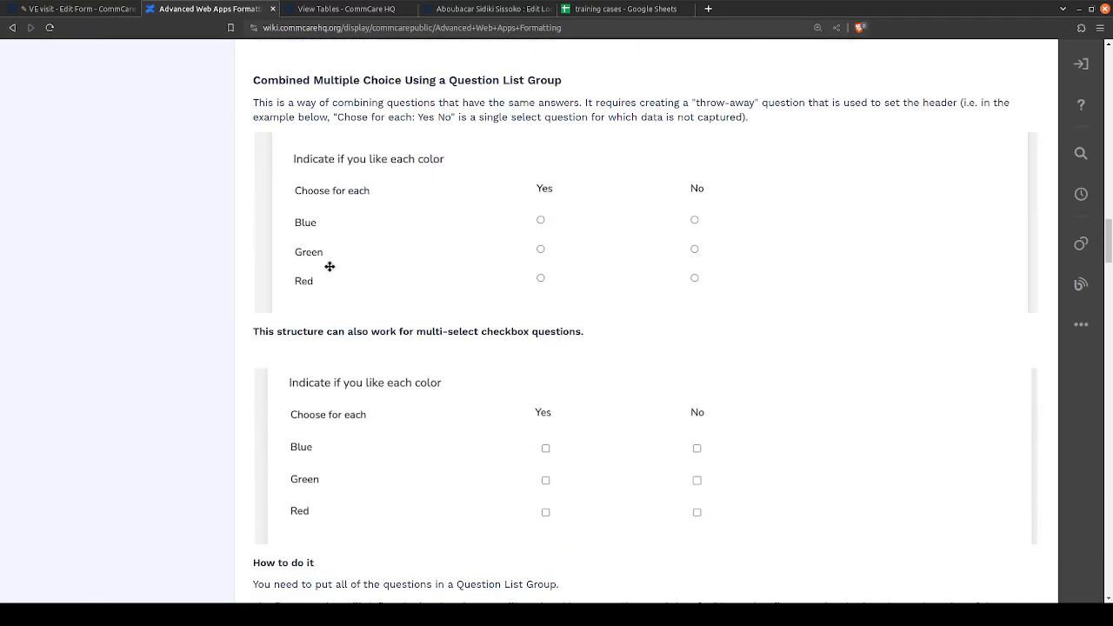
- Return to the VE visit form, widen the question properties area beside the app preview, and save and reload the app
click(83, 7)
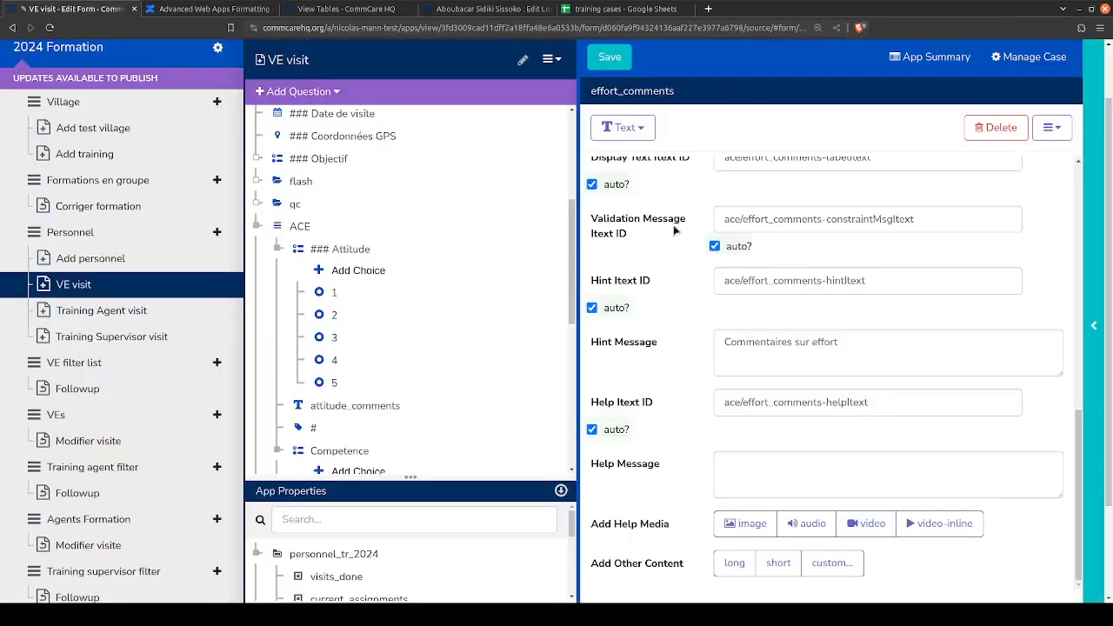
click(1095, 313)
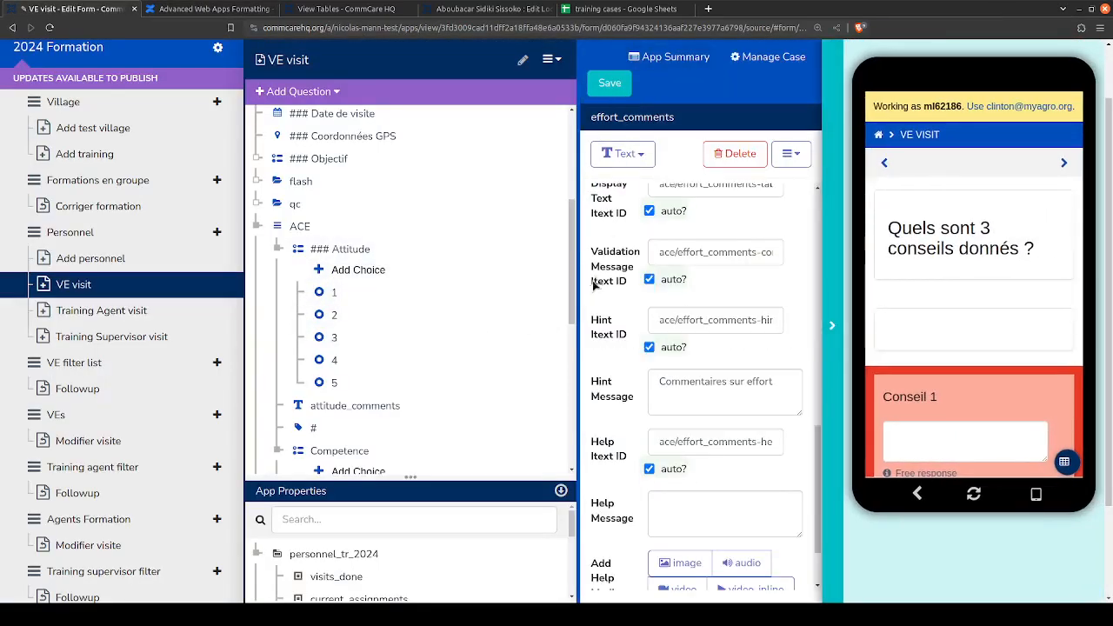
drag(578, 294, 396, 283)
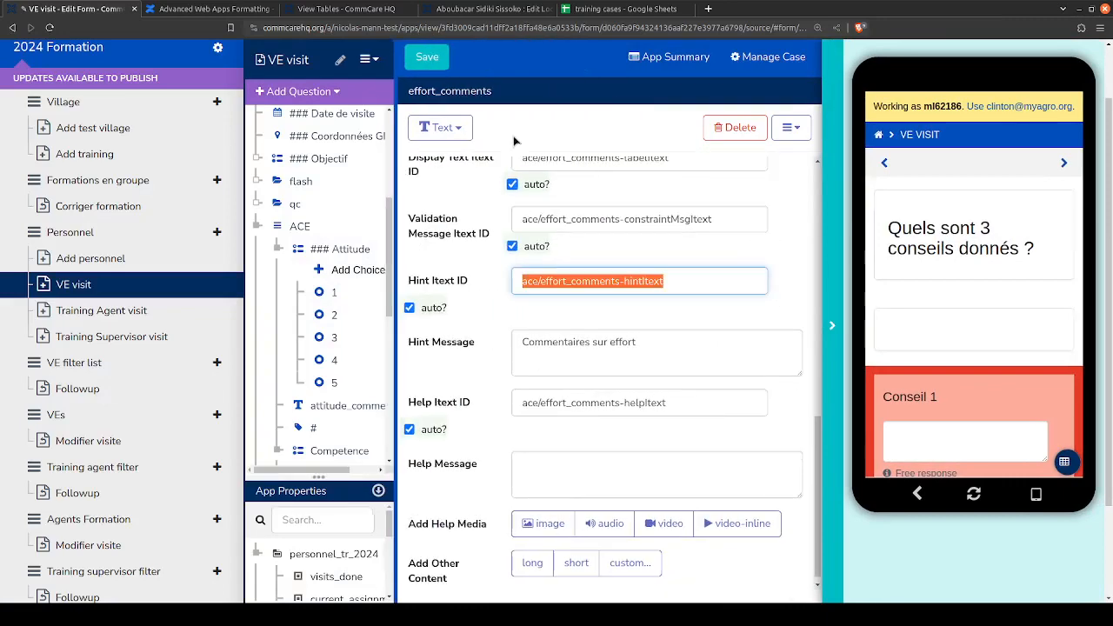
click(439, 62)
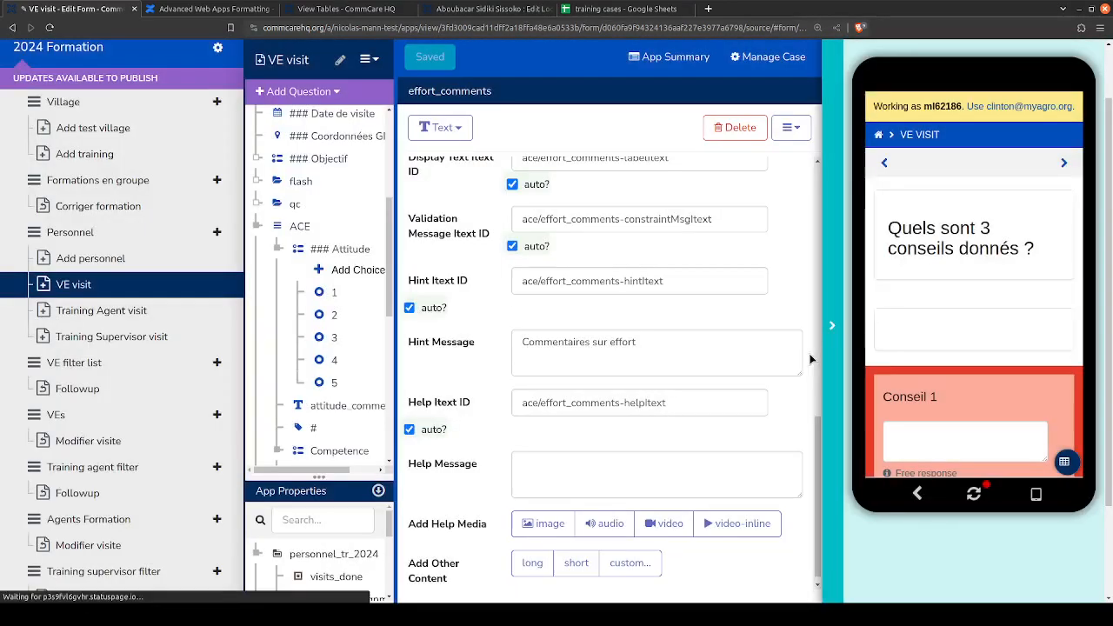
click(974, 494)
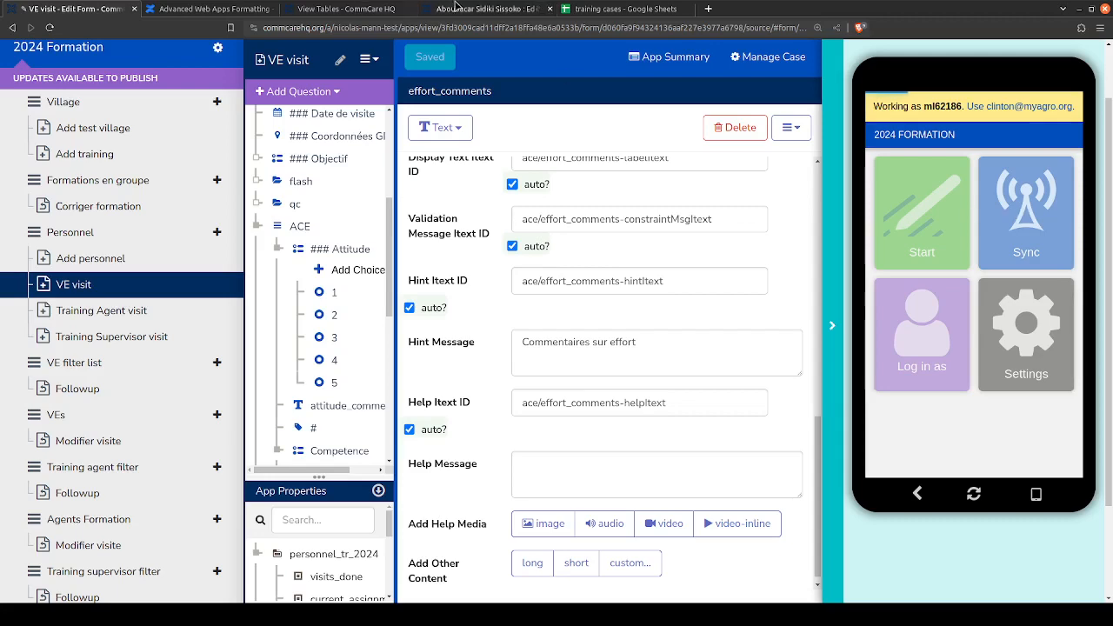
click(454, 7)
click(346, 9)
click(191, 11)
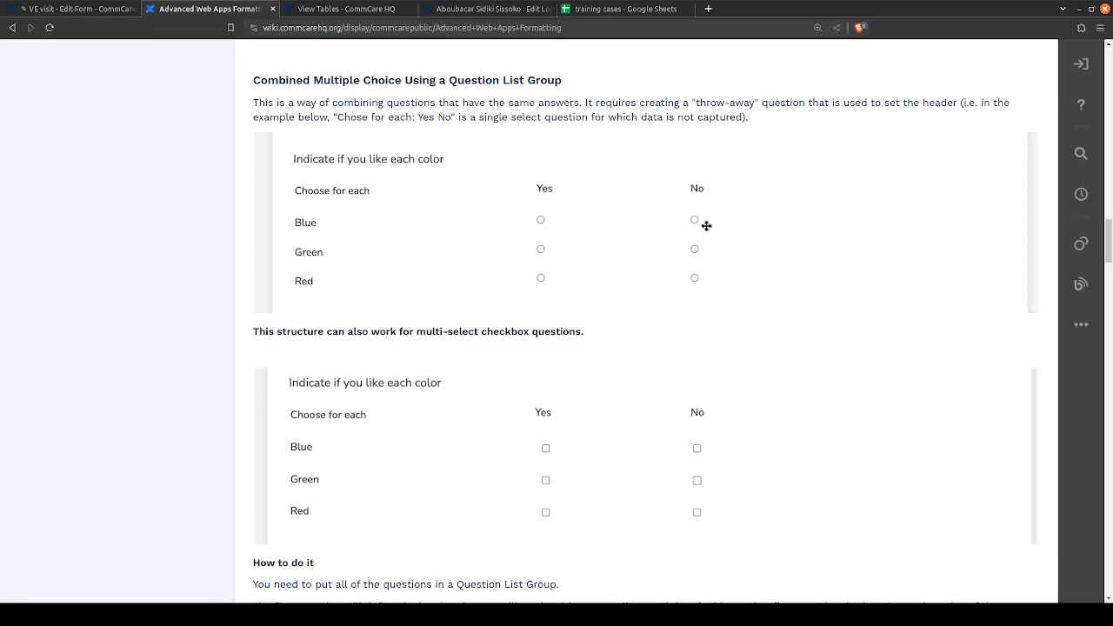
click(330, 8)
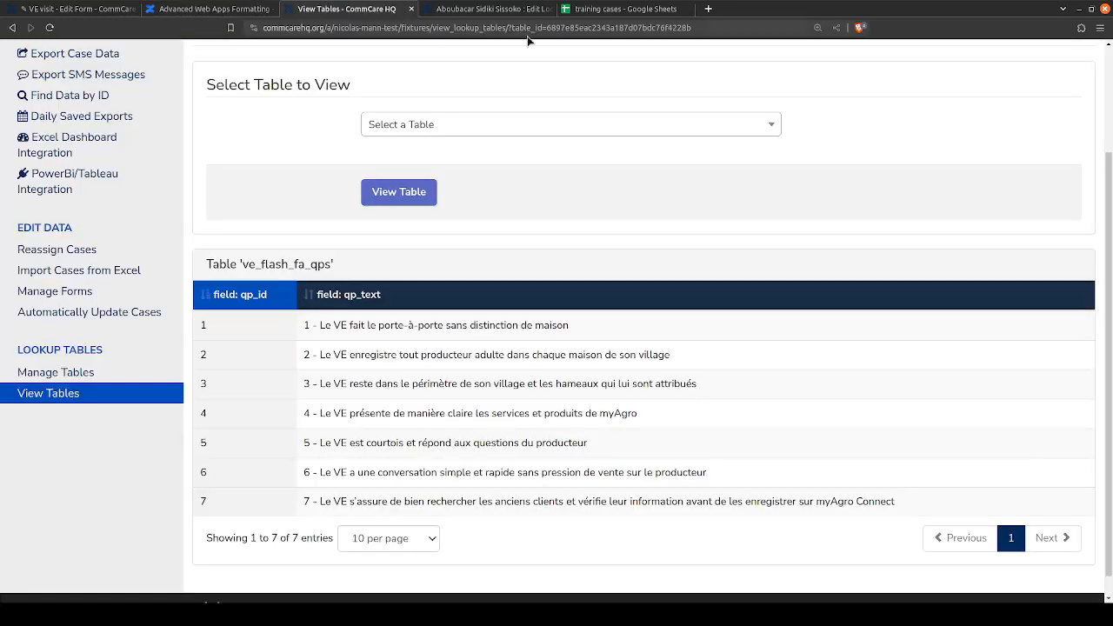
click(500, 7)
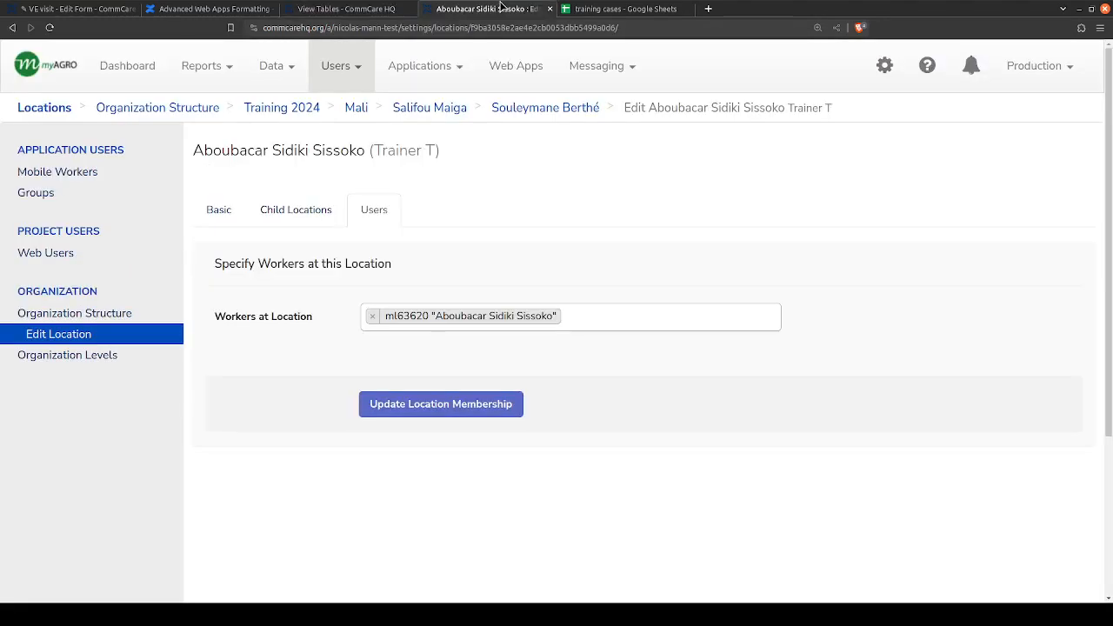
click(87, 8)
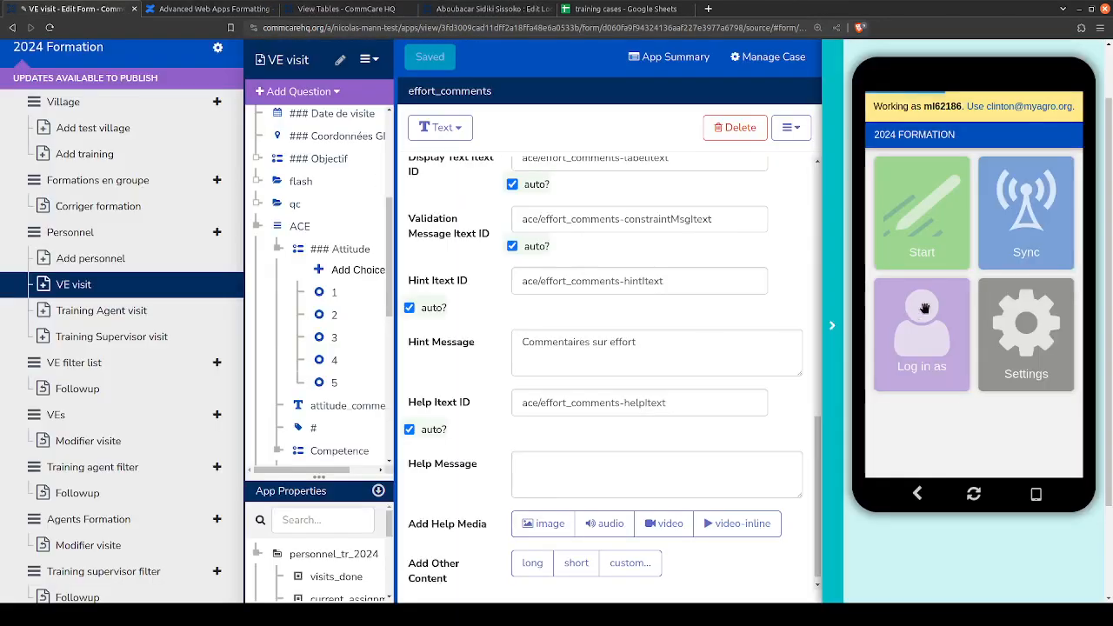
- In the app preview, start a new visit for the VE whose post code is ZW624
click(930, 204)
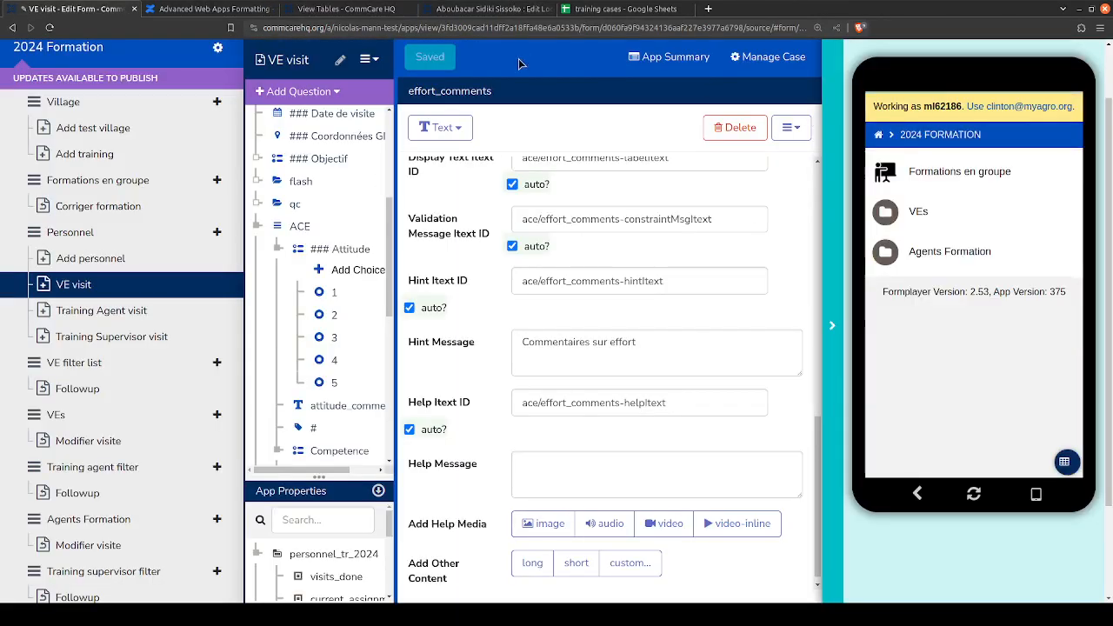
click(917, 213)
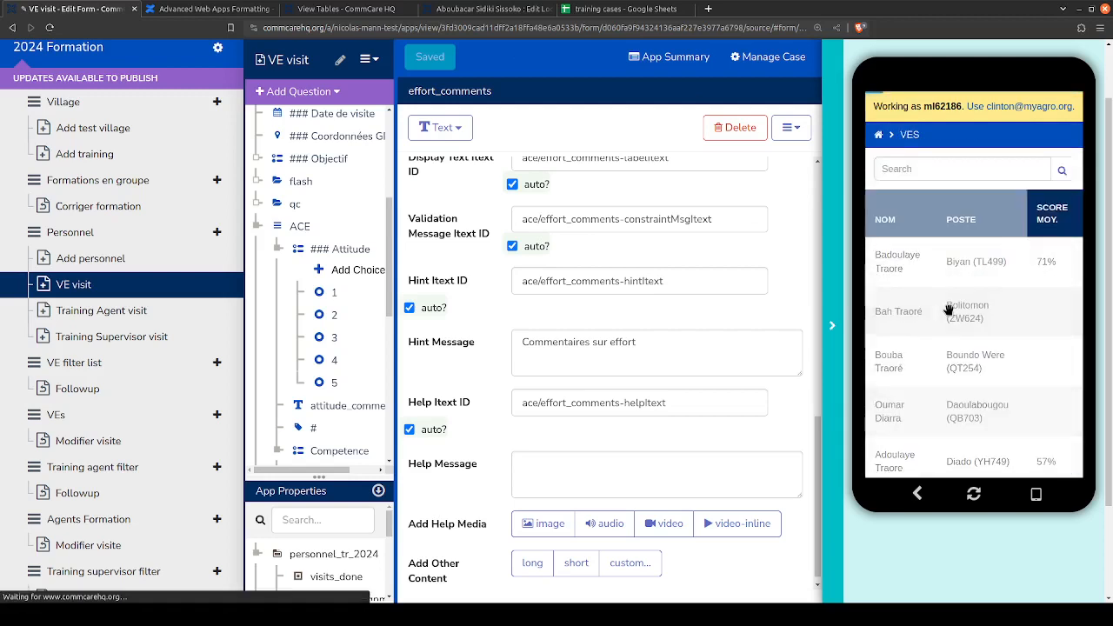
click(948, 310)
click(968, 327)
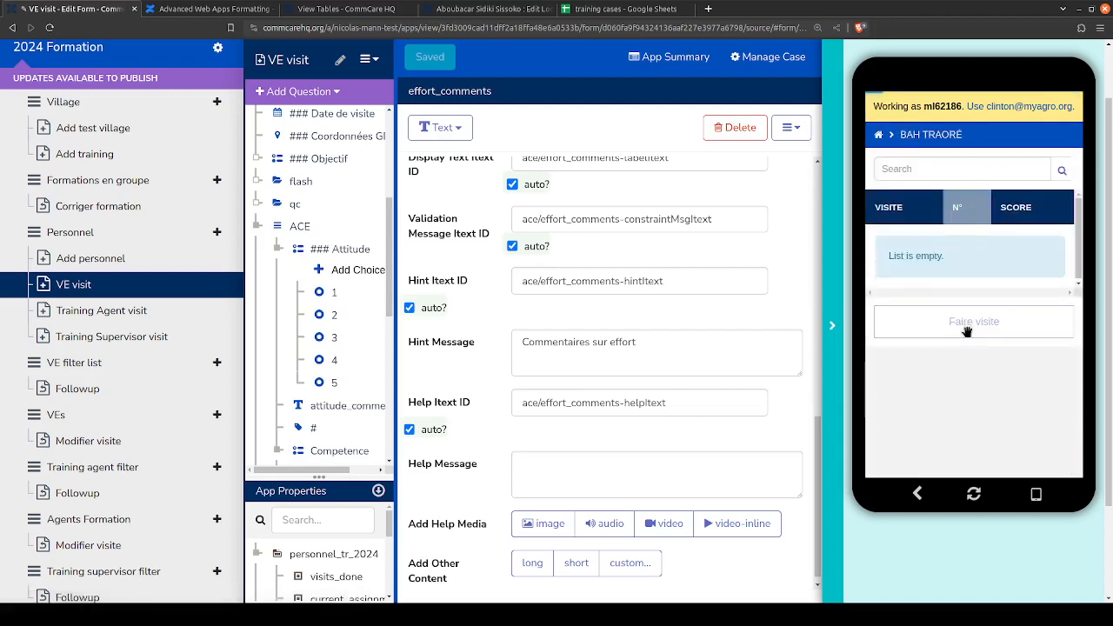
- Advance past the visit date and GPS coordinates, choosing Formation Flash as the objective and Recensement as the flash training
click(1064, 165)
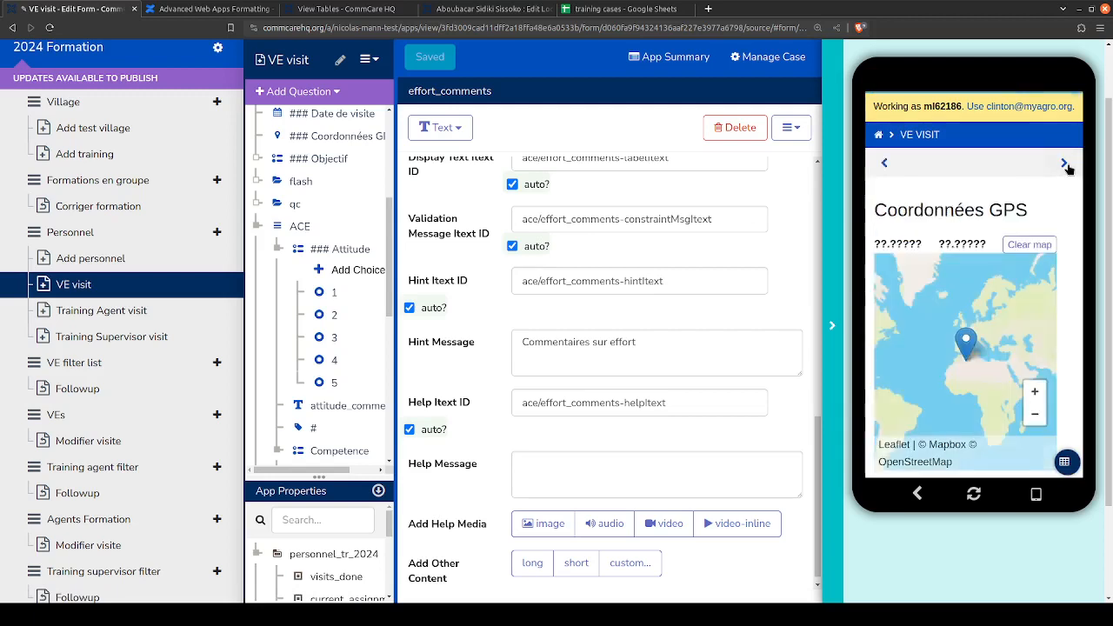
drag(1039, 317, 1040, 307)
click(1060, 167)
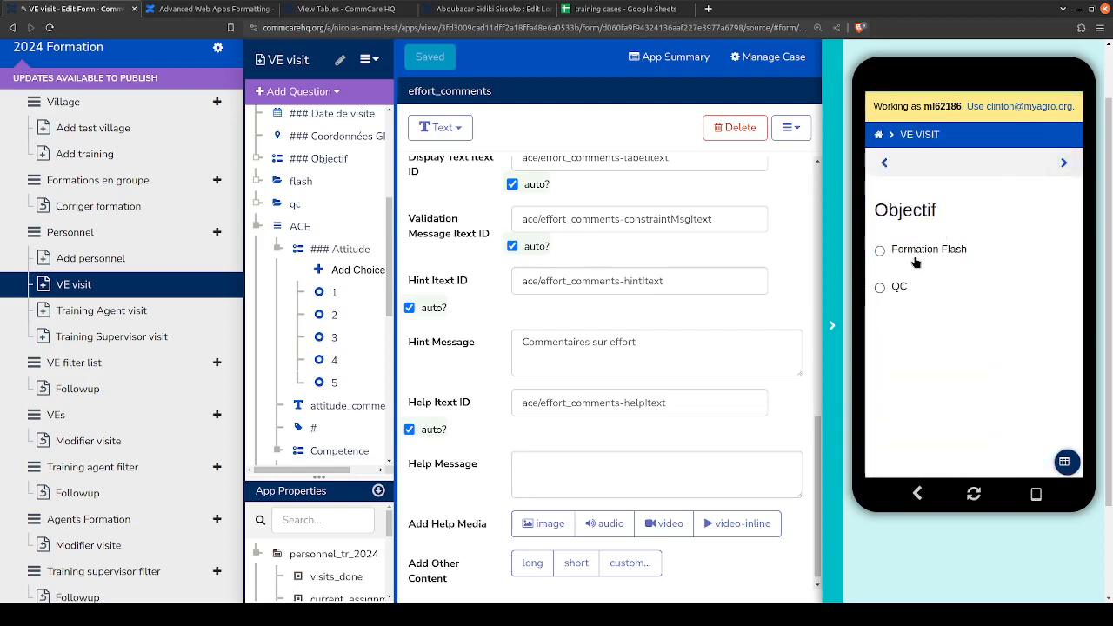
click(915, 254)
click(1063, 165)
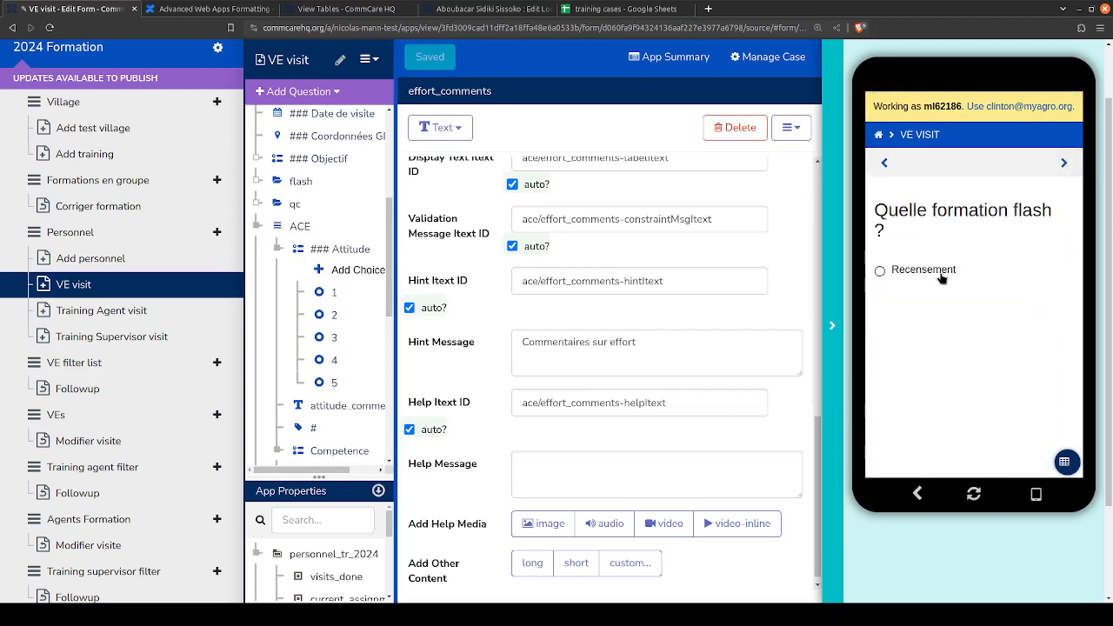
click(941, 277)
click(1064, 163)
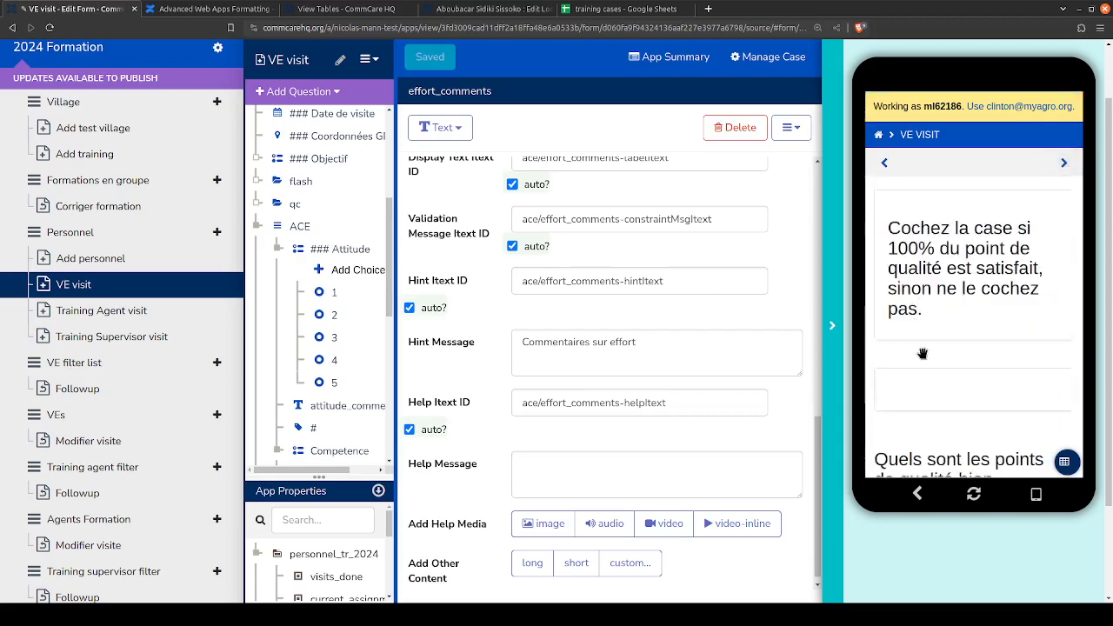
- Mark quality points 2 and 3 as respected and advance to the ACE questions
scroll(923, 353, down, 3)
click(921, 303)
click(921, 386)
scroll(1019, 217, up, 1)
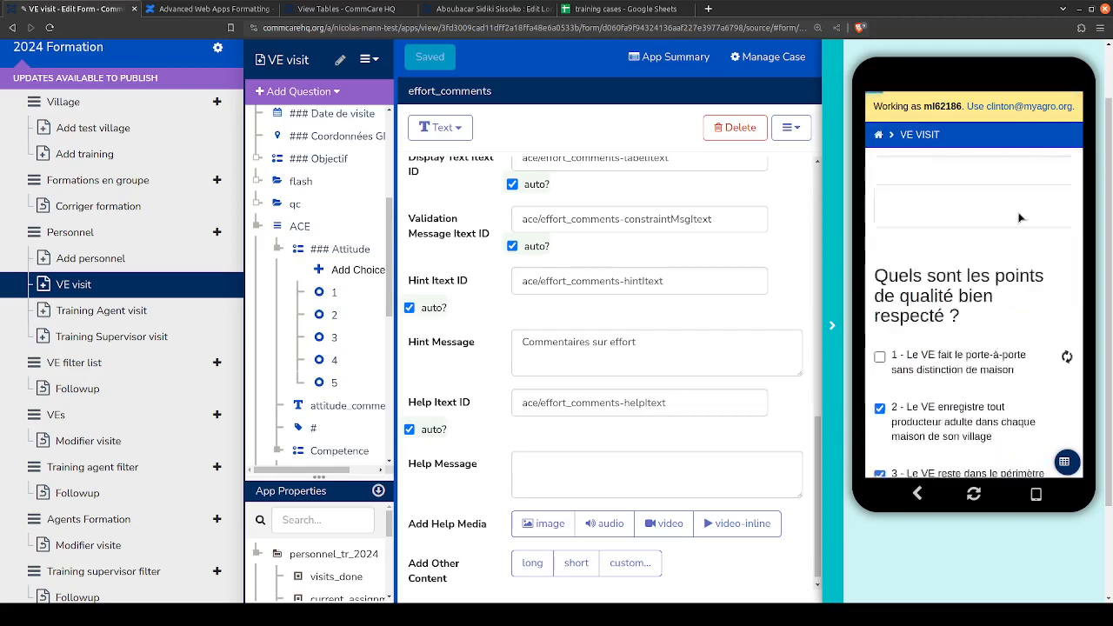
scroll(1019, 217, up, 3)
click(1064, 163)
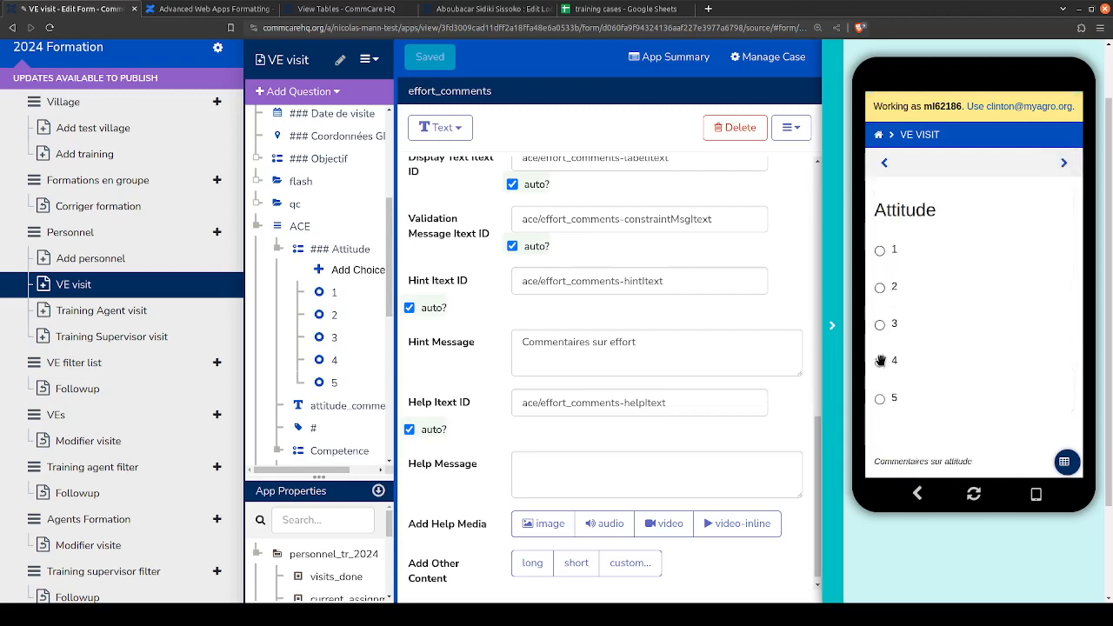
- Examine how the Attitude, Competence and Effort ratings and their comment fields are laid out in the preview
scroll(881, 415, down, 1)
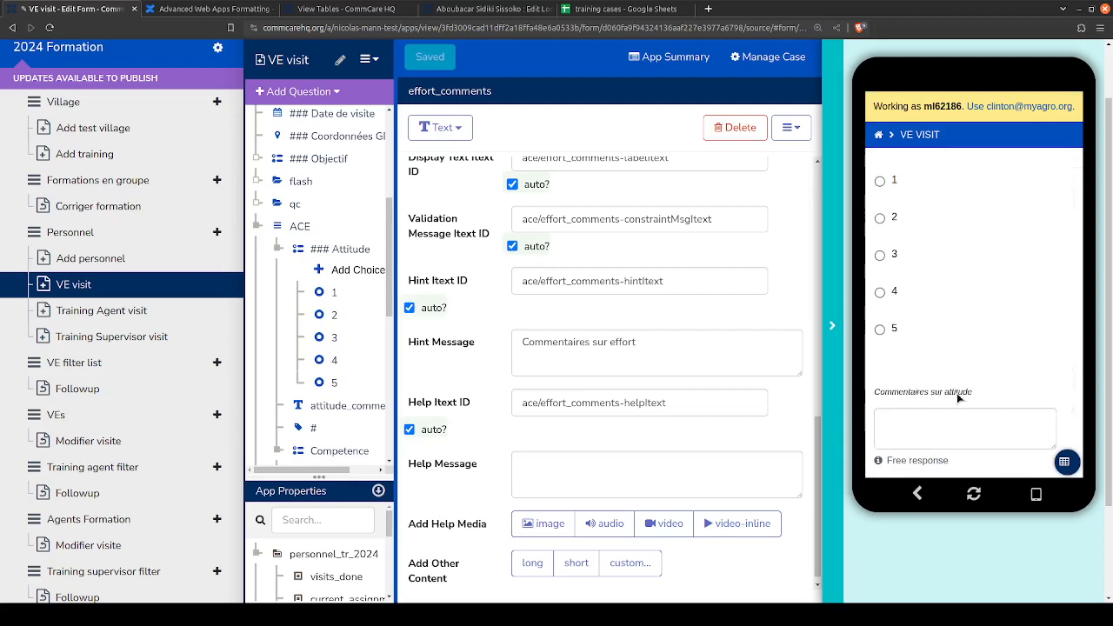
scroll(947, 409, down, 3)
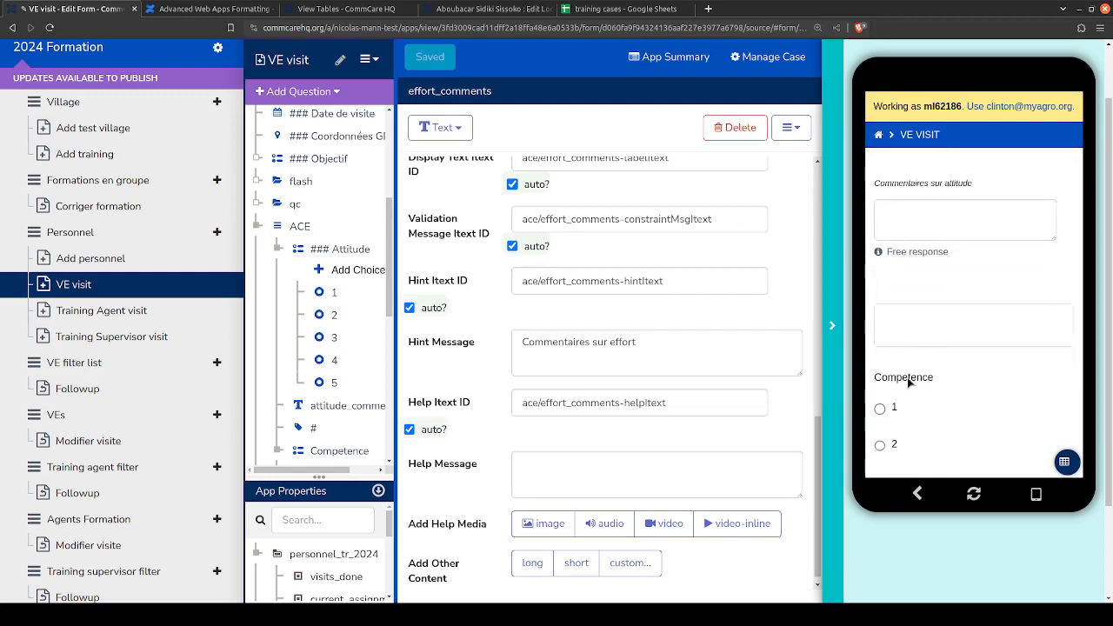
scroll(904, 379, down, 1)
scroll(895, 343, down, 3)
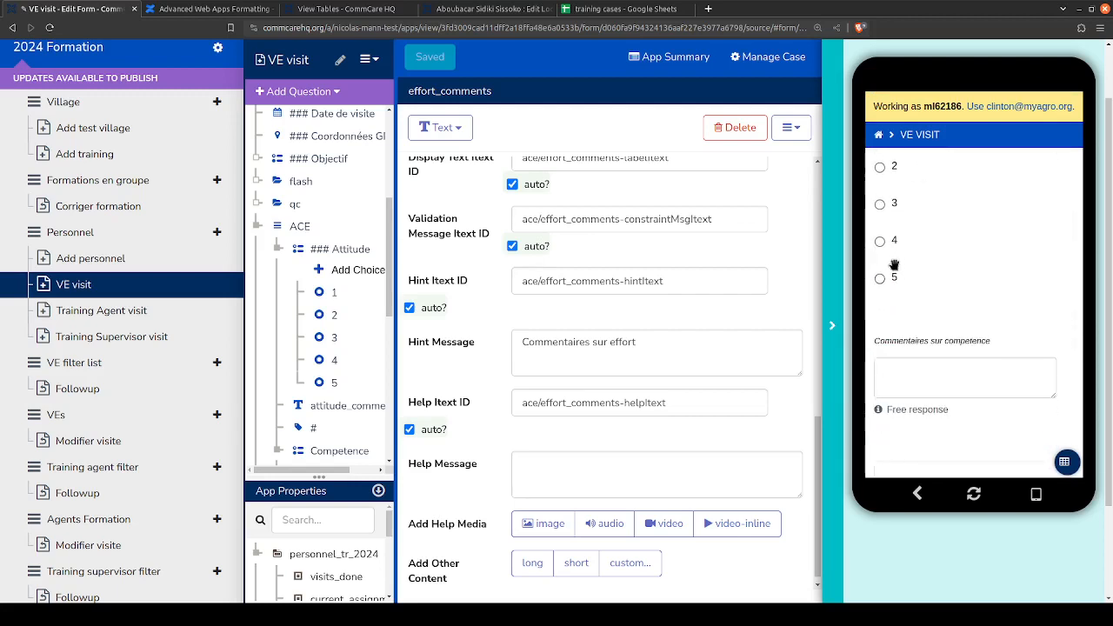
click(892, 374)
scroll(900, 365, down, 2)
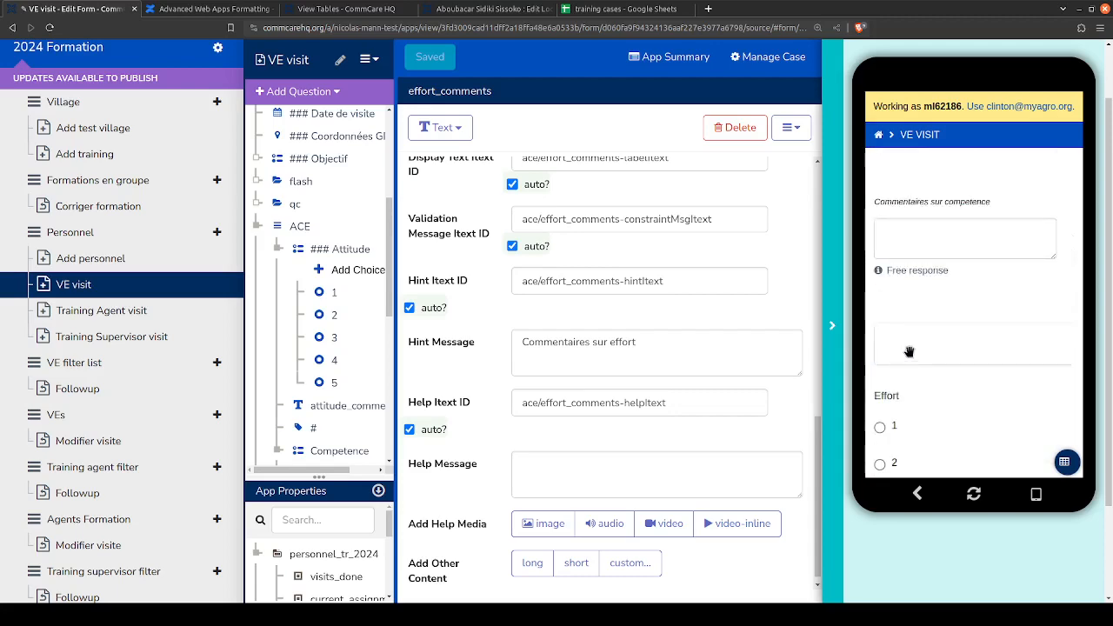
scroll(908, 351, down, 1)
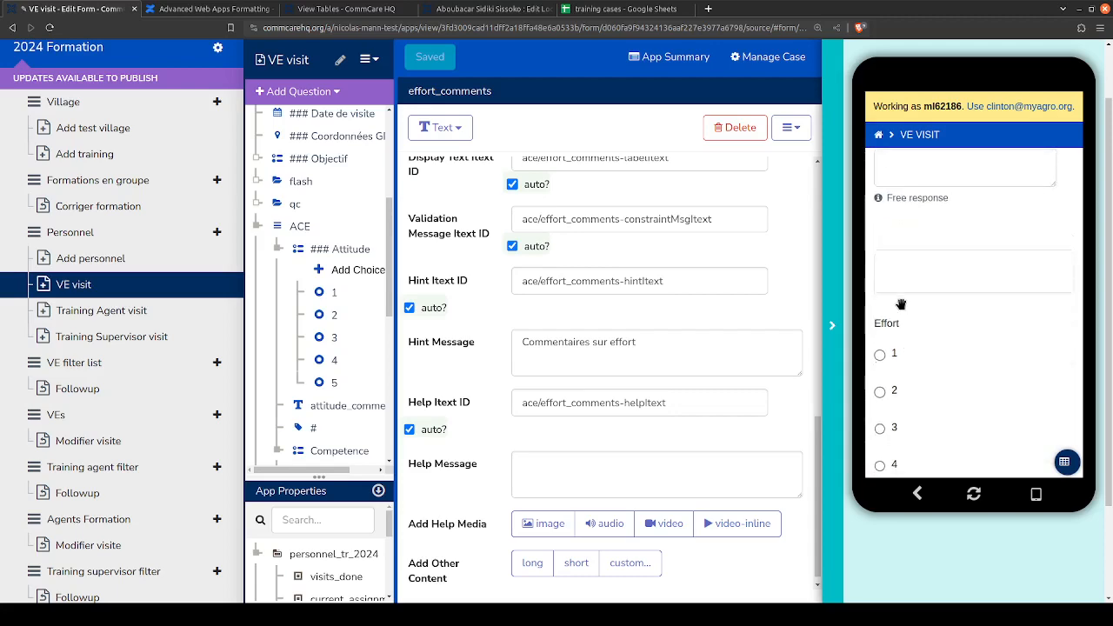
scroll(900, 330, down, 3)
scroll(590, 352, up, 2)
scroll(590, 352, up, 3)
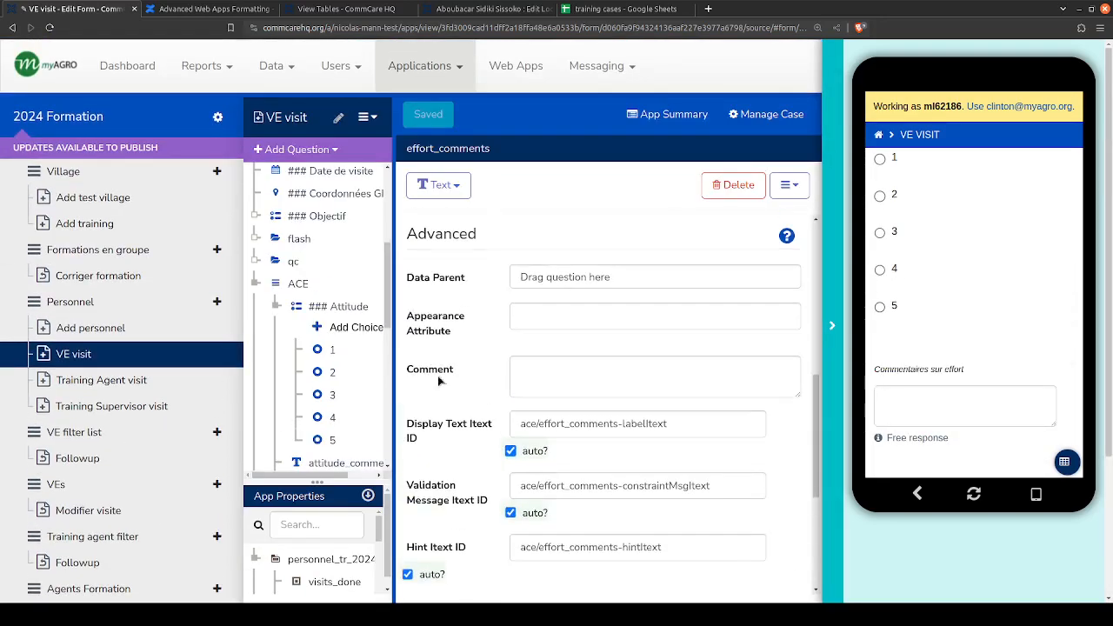
- Return to the formatting article's instructions for combined multiple choice using a question list group
click(351, 9)
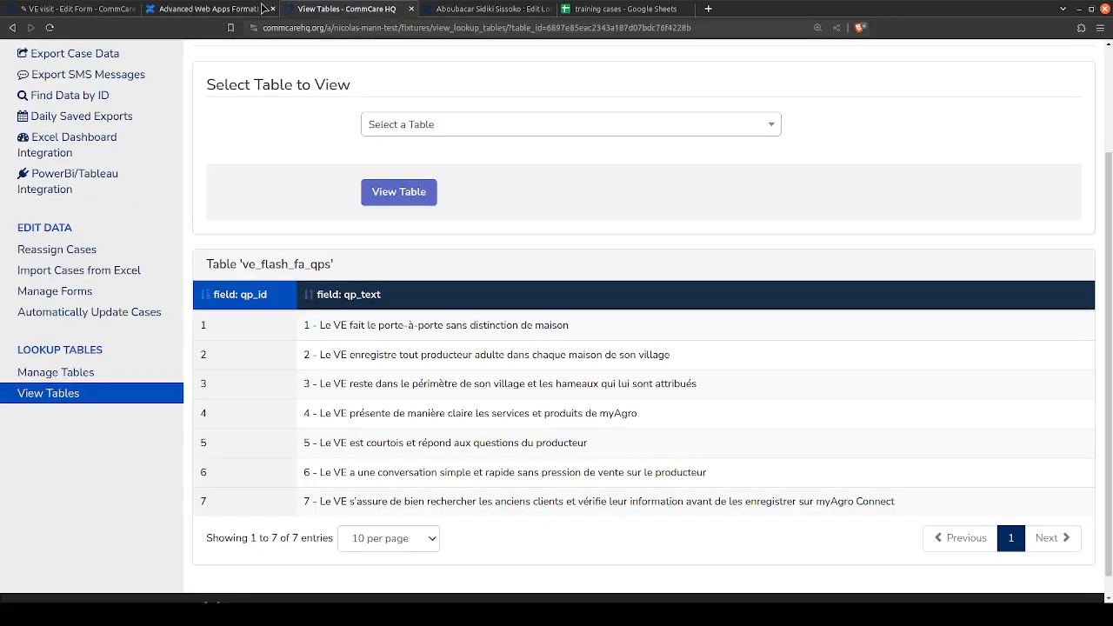
click(209, 9)
scroll(427, 261, down, 2)
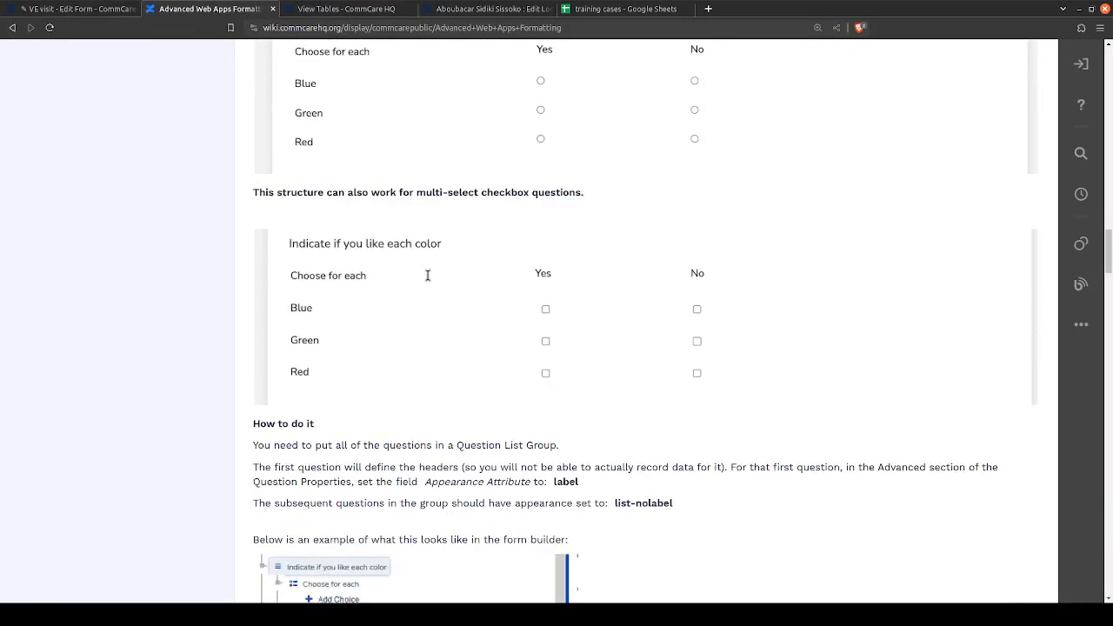
- Examine the article's instructions on which appearance attributes the header question and the subsequent questions in the question list group need
scroll(469, 226, up, 3)
scroll(609, 269, down, 3)
scroll(551, 292, down, 1)
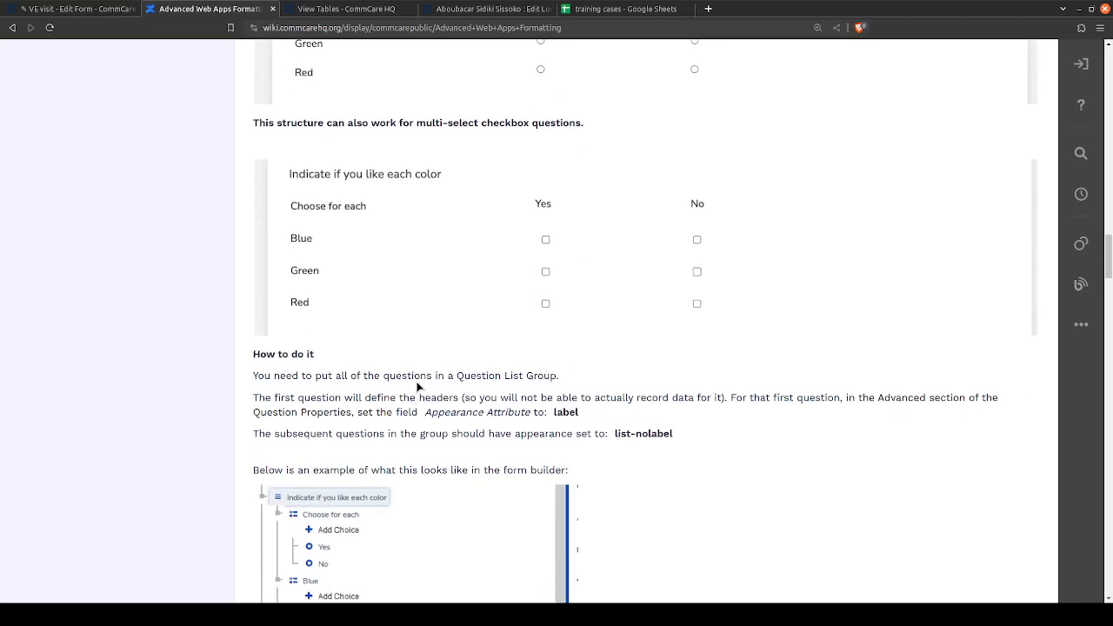
scroll(368, 365, down, 3)
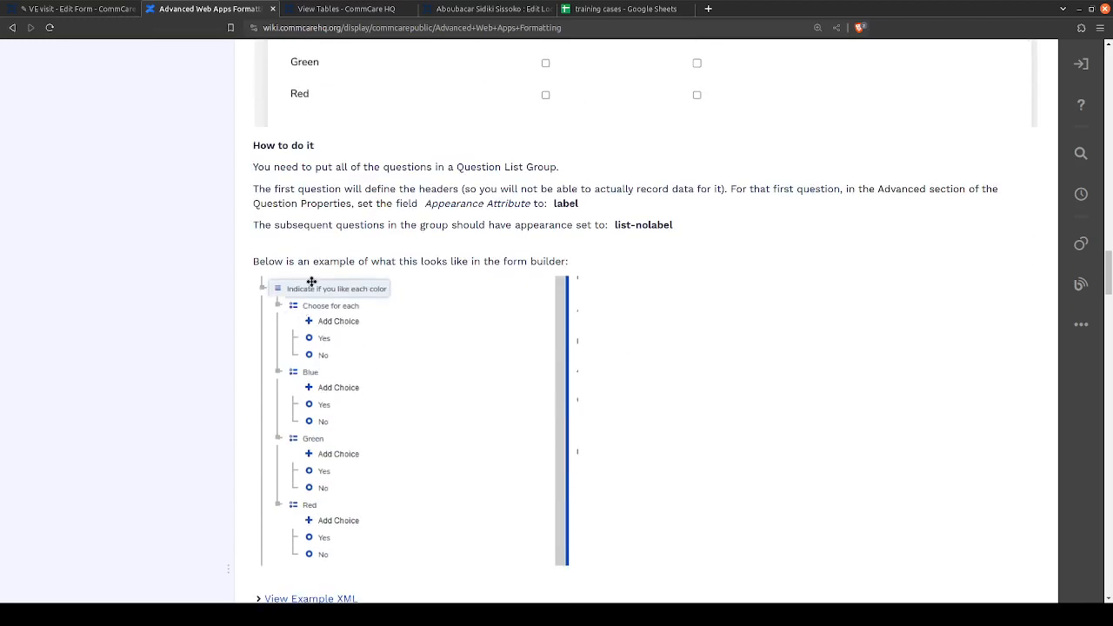
drag(270, 197, 634, 218)
click(632, 216)
drag(562, 209, 720, 208)
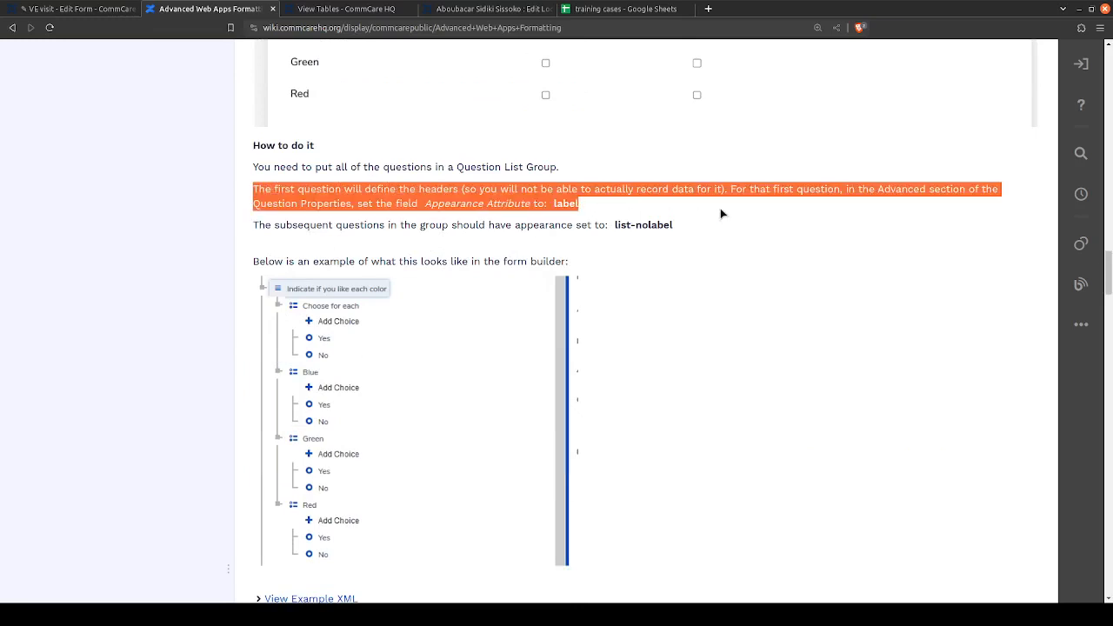
click(729, 202)
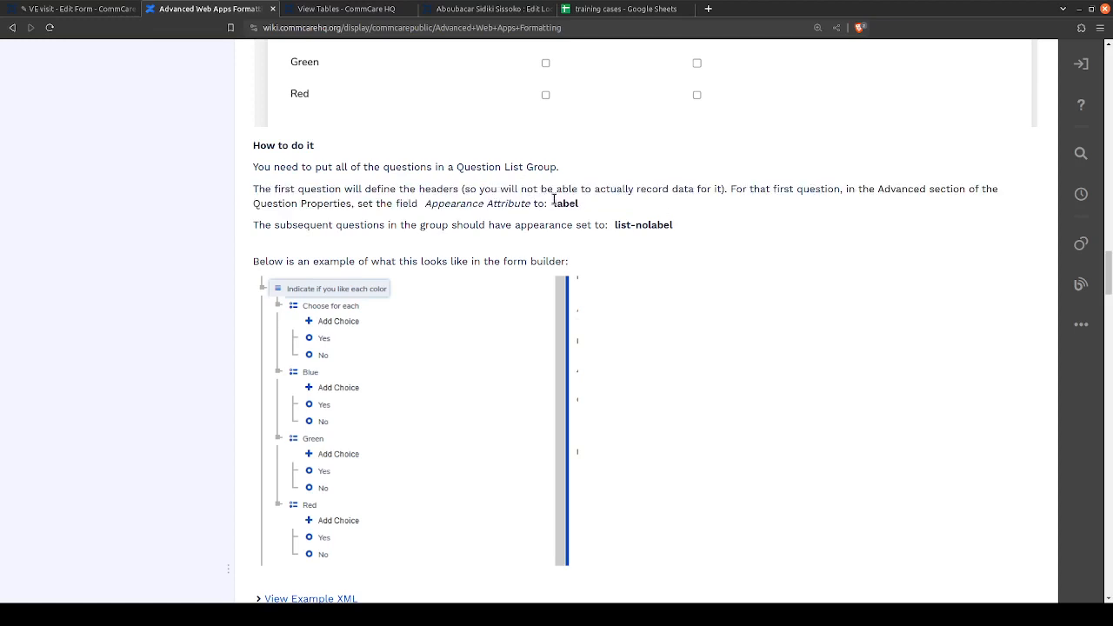
double_click(554, 200)
drag(726, 192, 837, 214)
click(565, 180)
double_click(574, 203)
drag(677, 226, 611, 227)
click(690, 226)
double_click(645, 226)
click(612, 227)
- Switch back to the VE visit form and add a label at the start of the ACE group, above the Attitude question
click(86, 9)
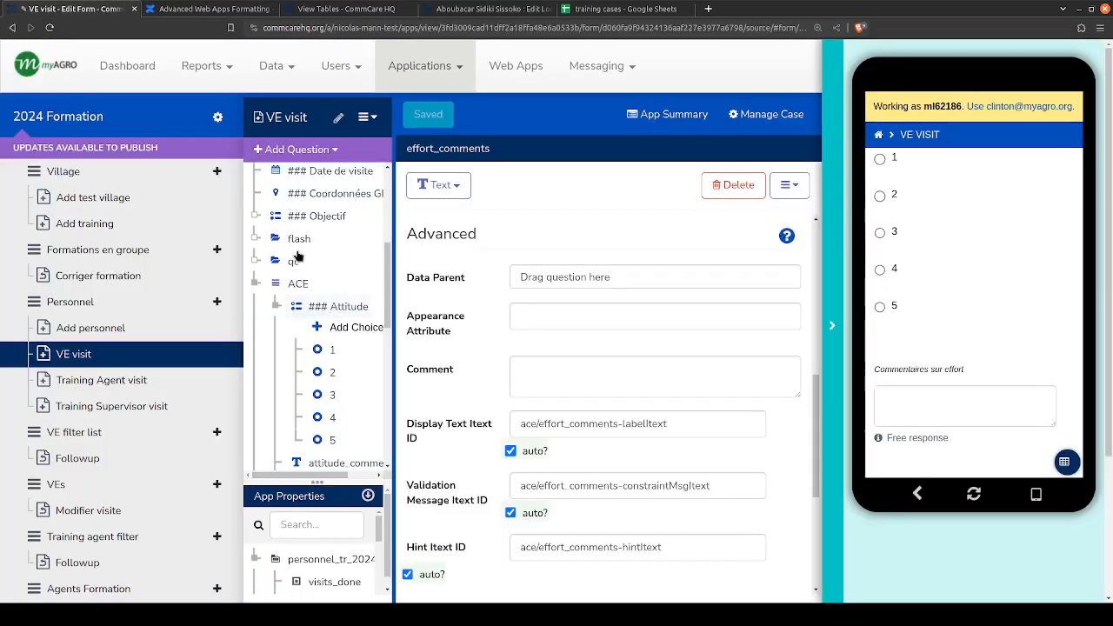
click(335, 236)
click(296, 149)
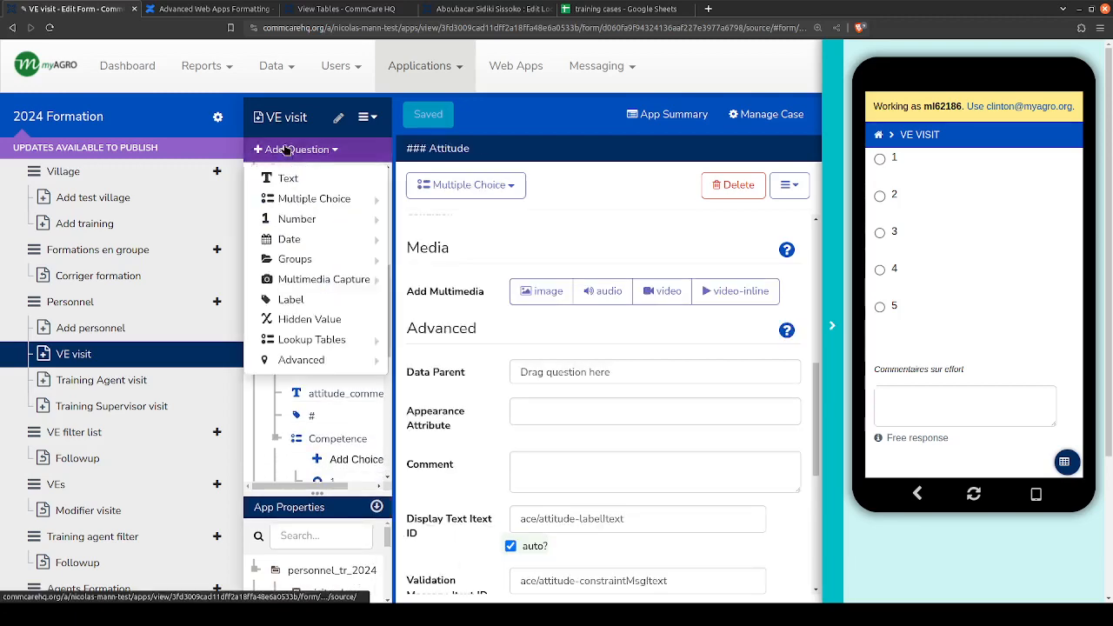
click(291, 299)
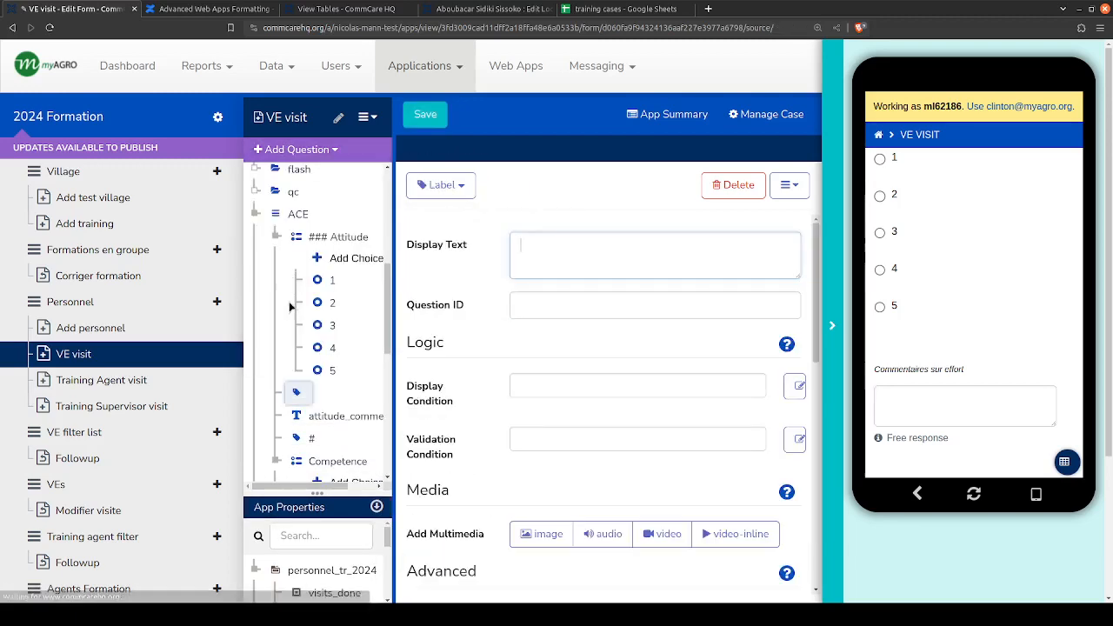
drag(294, 397, 329, 252)
- Copy the Attitude question's display text "### Attitude" into the new label's display text
click(335, 259)
drag(681, 252, 451, 228)
key(ctrl+c)
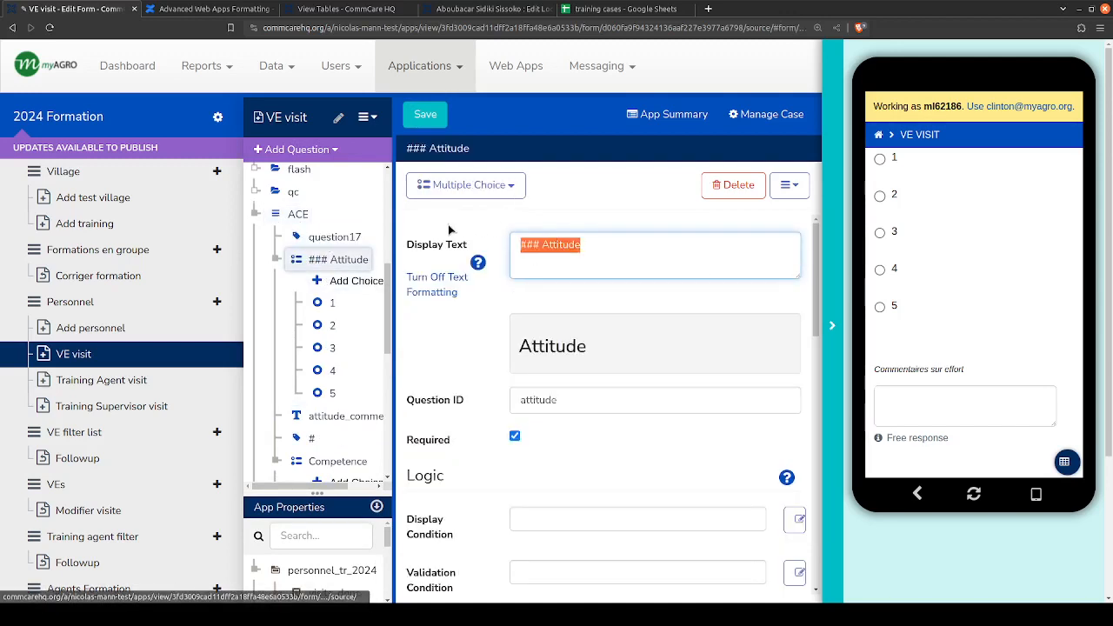
click(339, 238)
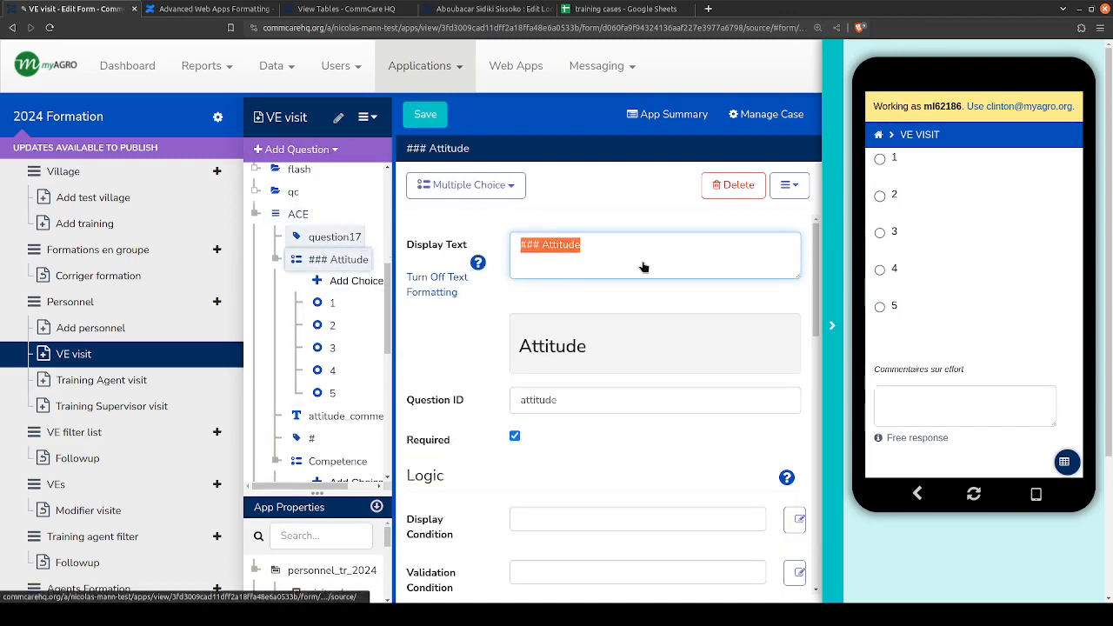
click(638, 253)
key(ctrl+v)
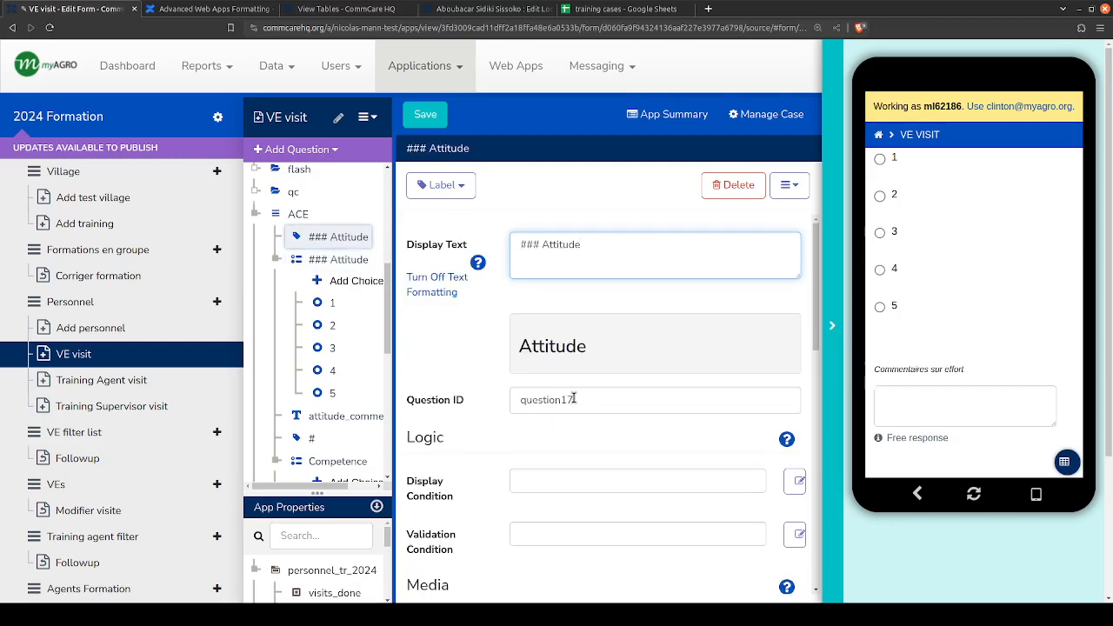
- Clear the display text of the Attitude multiple choice question
click(334, 261)
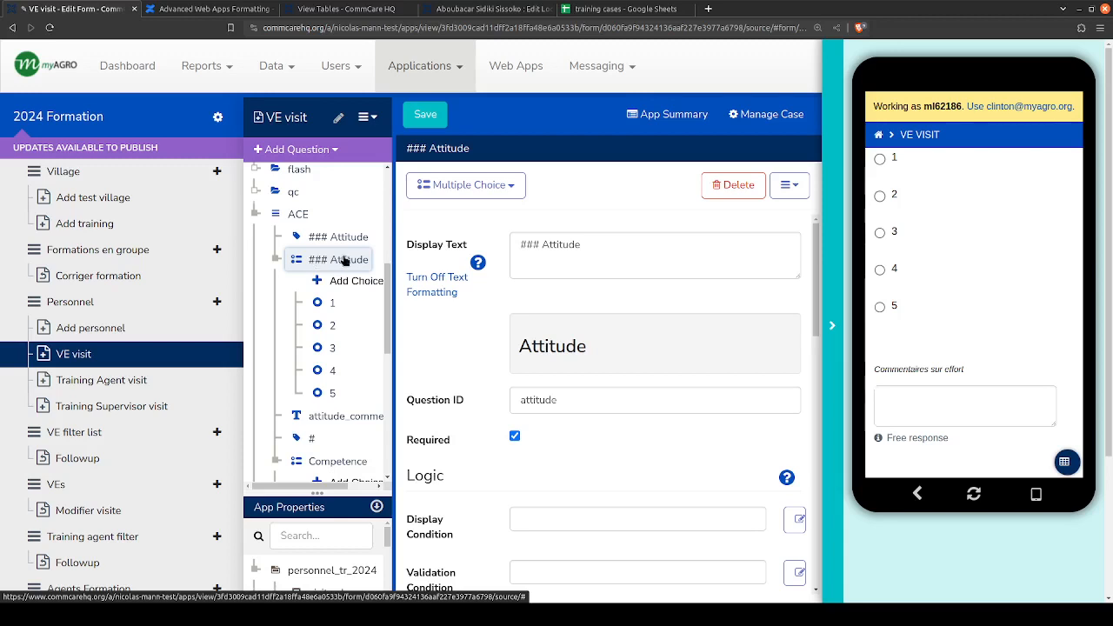
drag(676, 258, 508, 252)
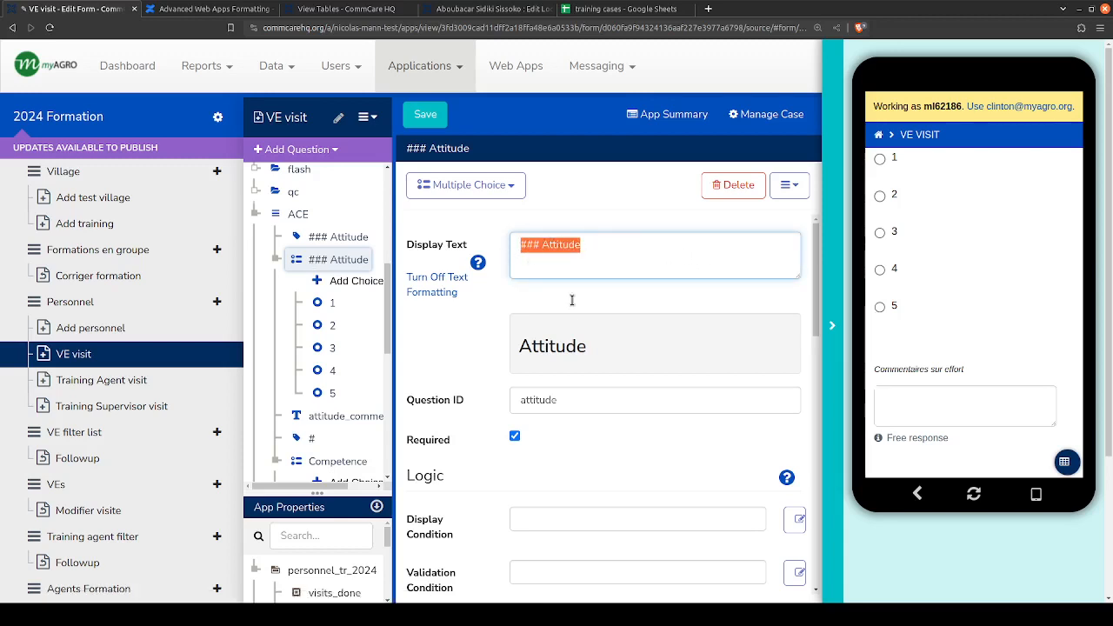
text(attitu)
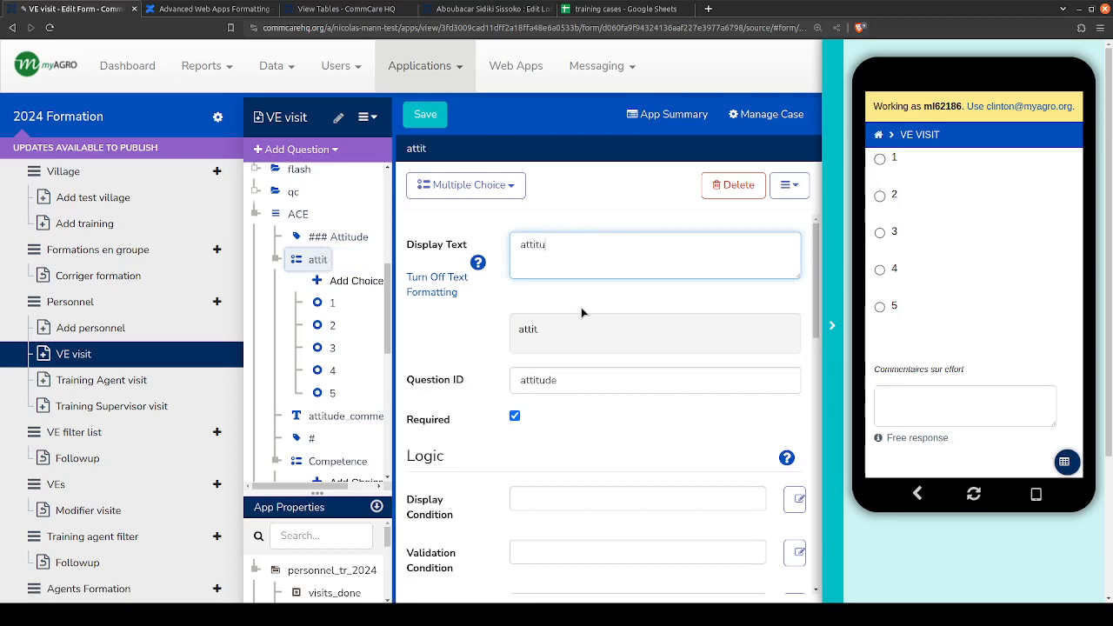
text(de_)
key(BackSpace)
key(BackSpace)
key(BackSpace)
key(BackSpace)
key(BackSpace)
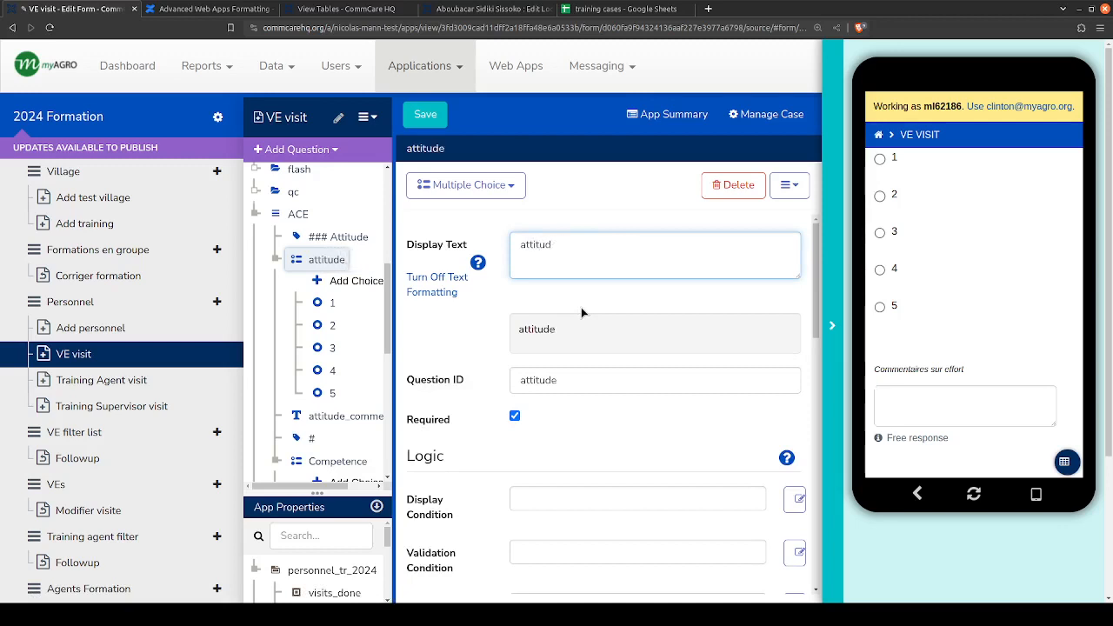
key(BackSpace)
key(BackSpace)
key(BackSpace)
key(BackSpace)
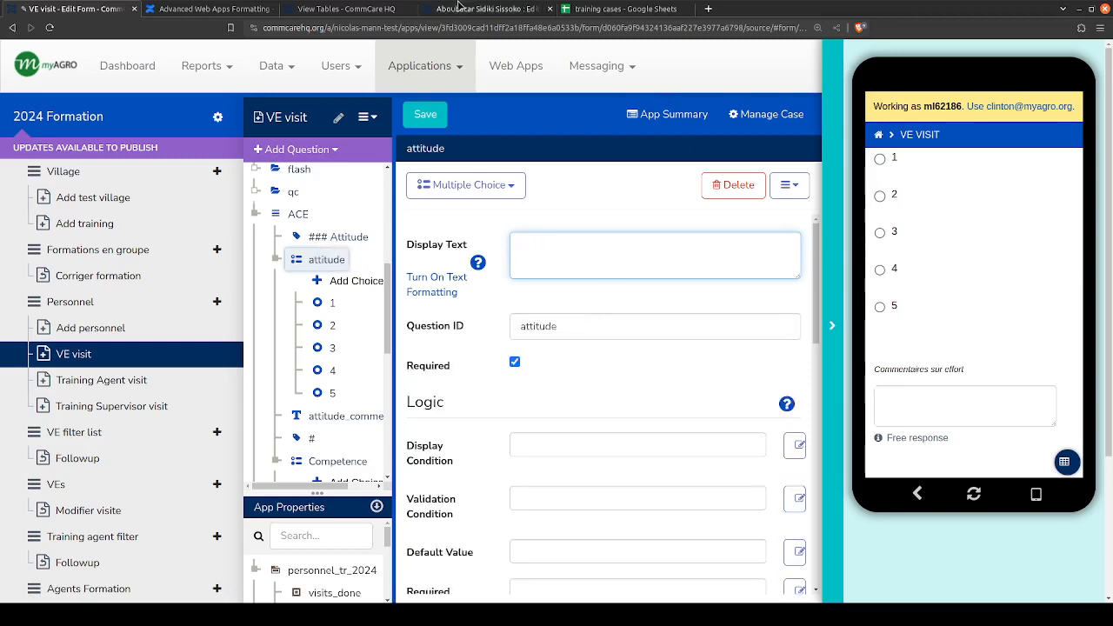
- Recheck the formatting article's rule for the header question's appearance attribute, then return to the VE visit form
key(ctrl+Tab)
scroll(361, 278, up, 2)
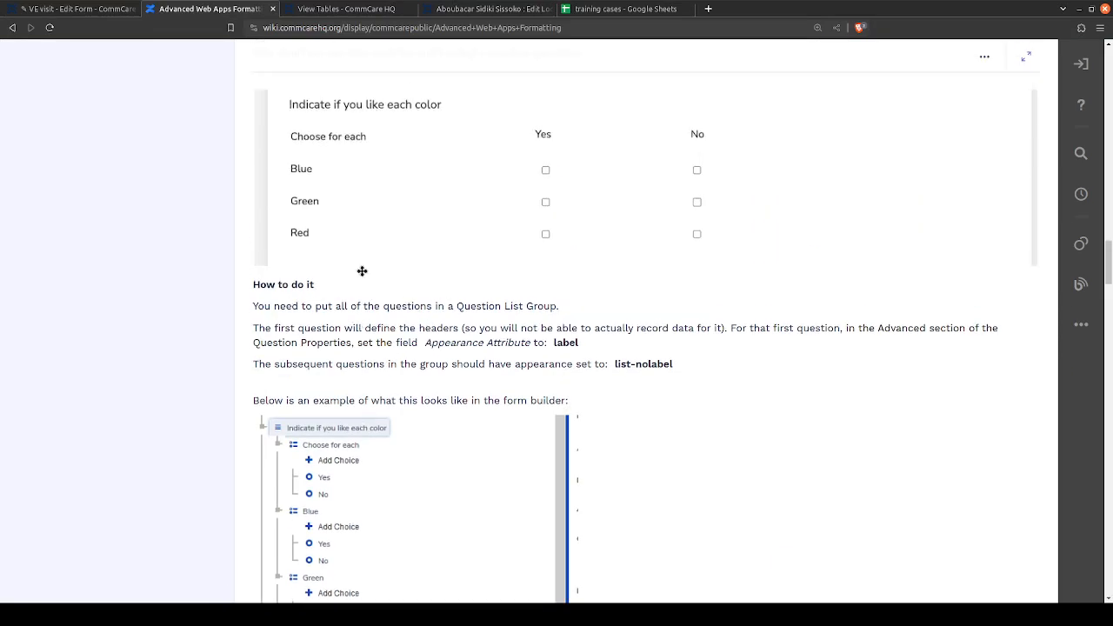
scroll(312, 482, up, 1)
scroll(353, 520, down, 3)
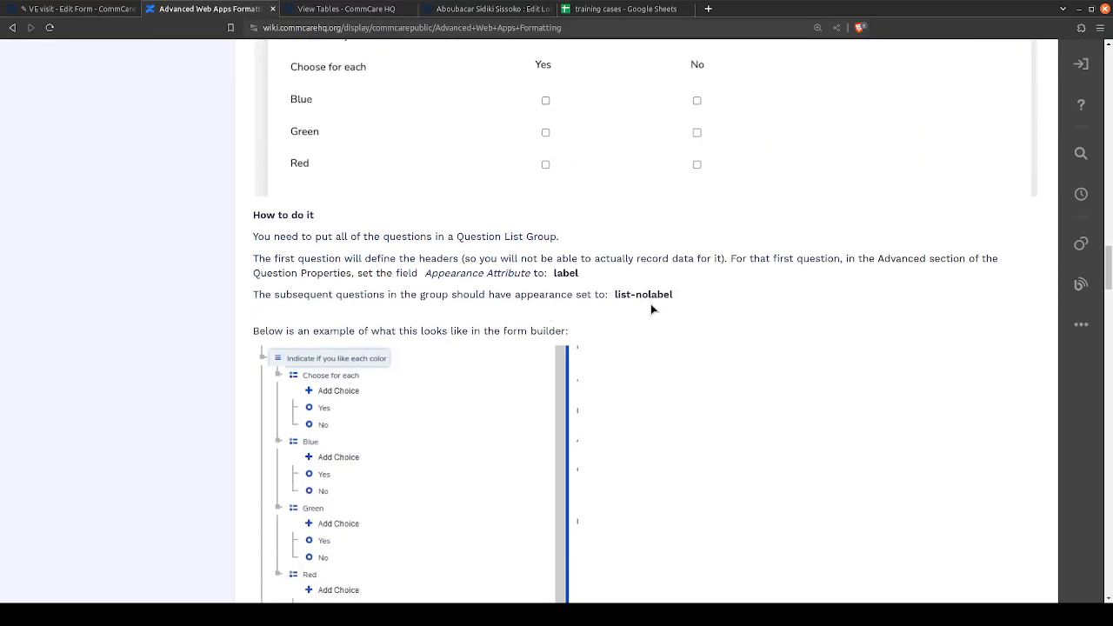
drag(741, 306, 250, 259)
click(573, 274)
click(83, 9)
- Change the Question ID of the Attitude multiple choice question to attitude_label
scroll(482, 382, down, 3)
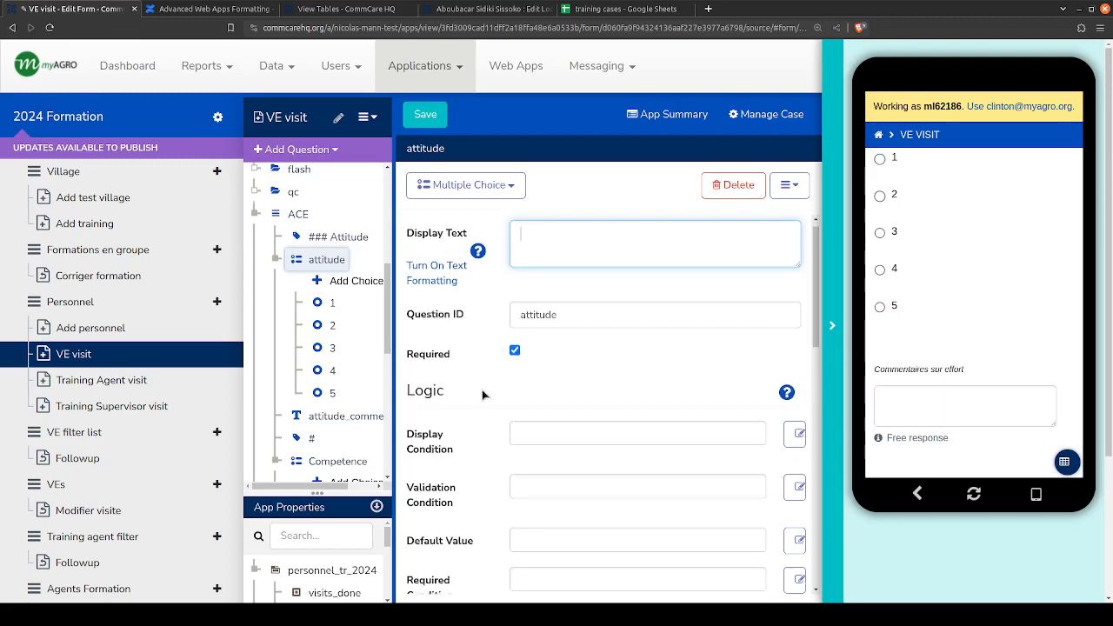
scroll(483, 383, down, 1)
scroll(483, 383, down, 2)
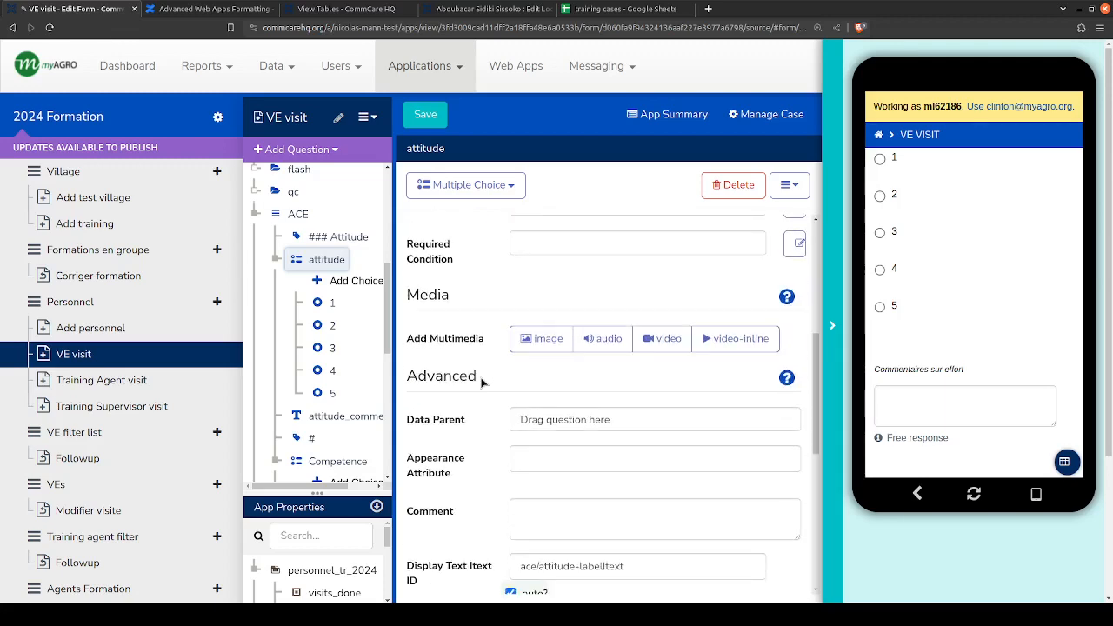
scroll(468, 304, up, 5)
click(573, 258)
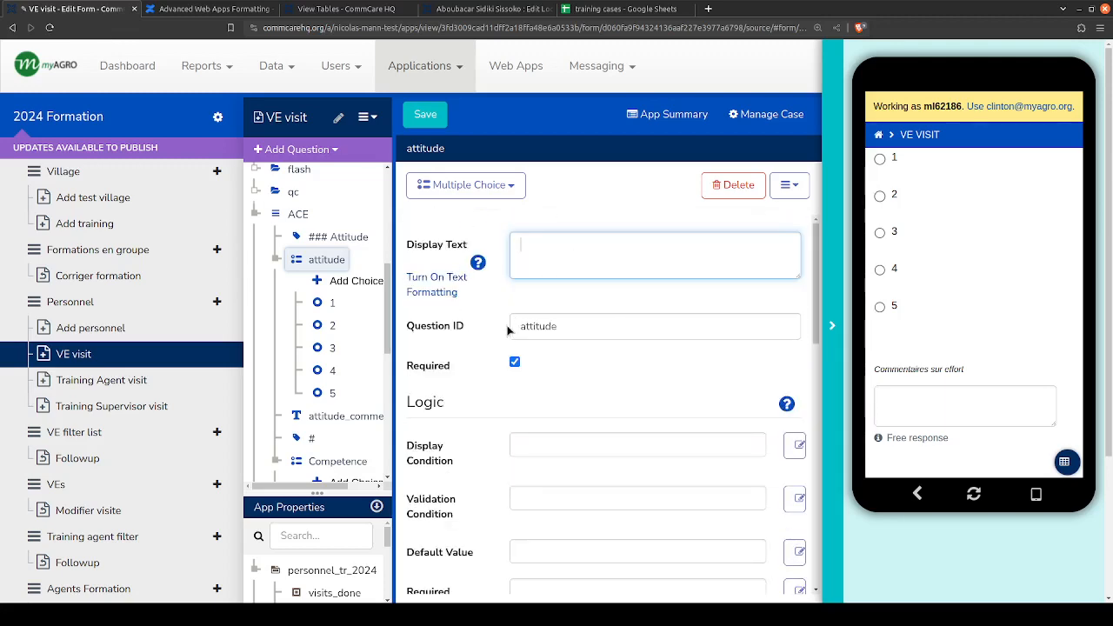
click(566, 325)
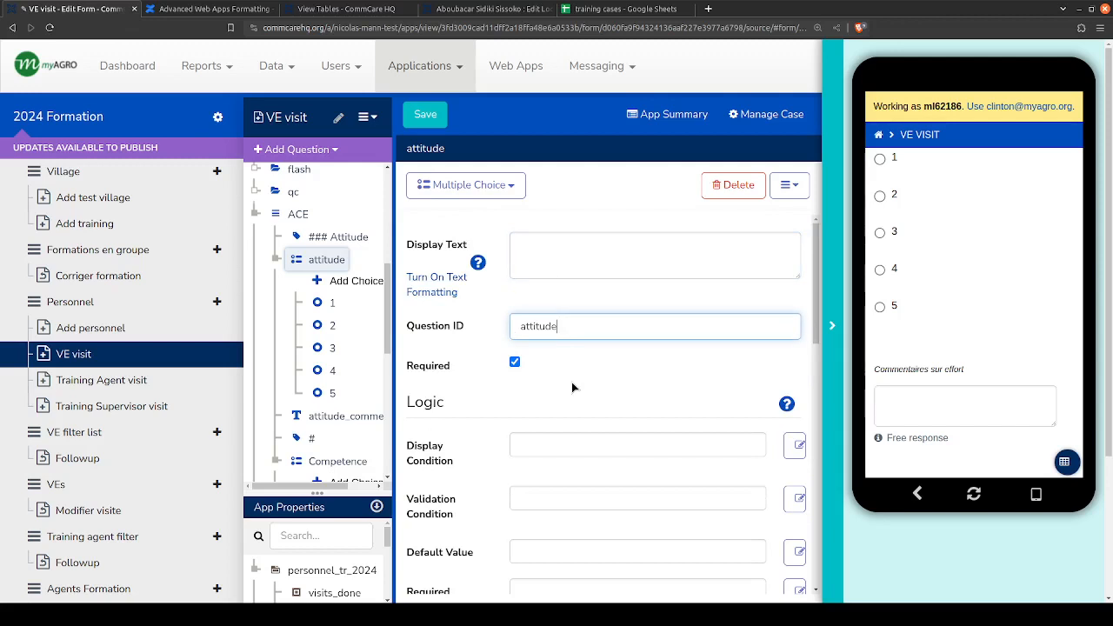
text(_label)
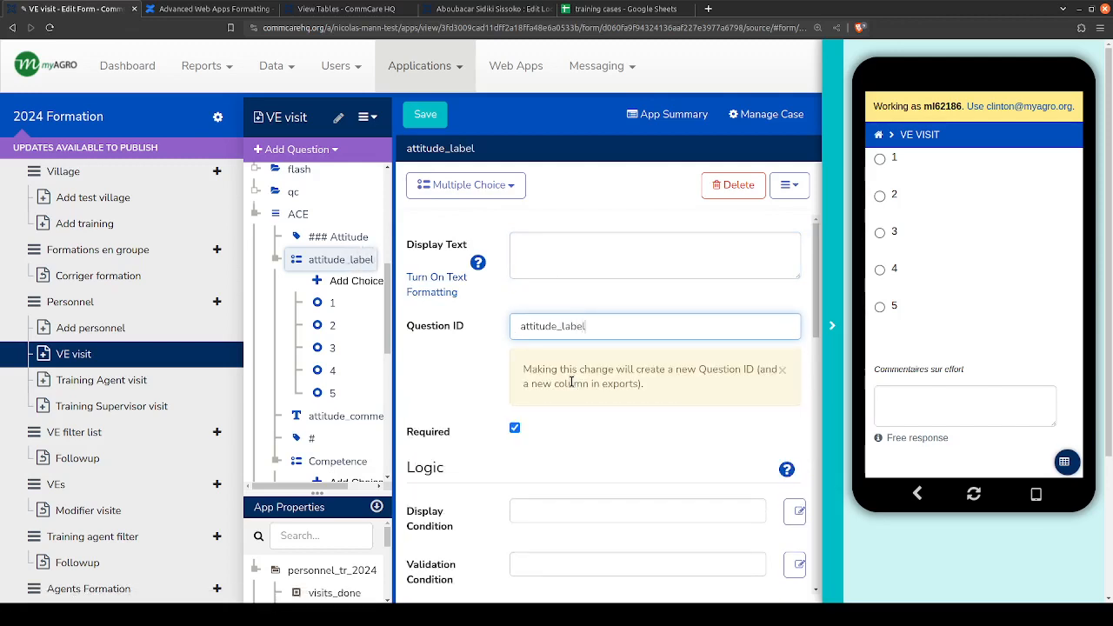
- Set the appearance attribute of the attitude_label question to label
scroll(348, 295, down, 1)
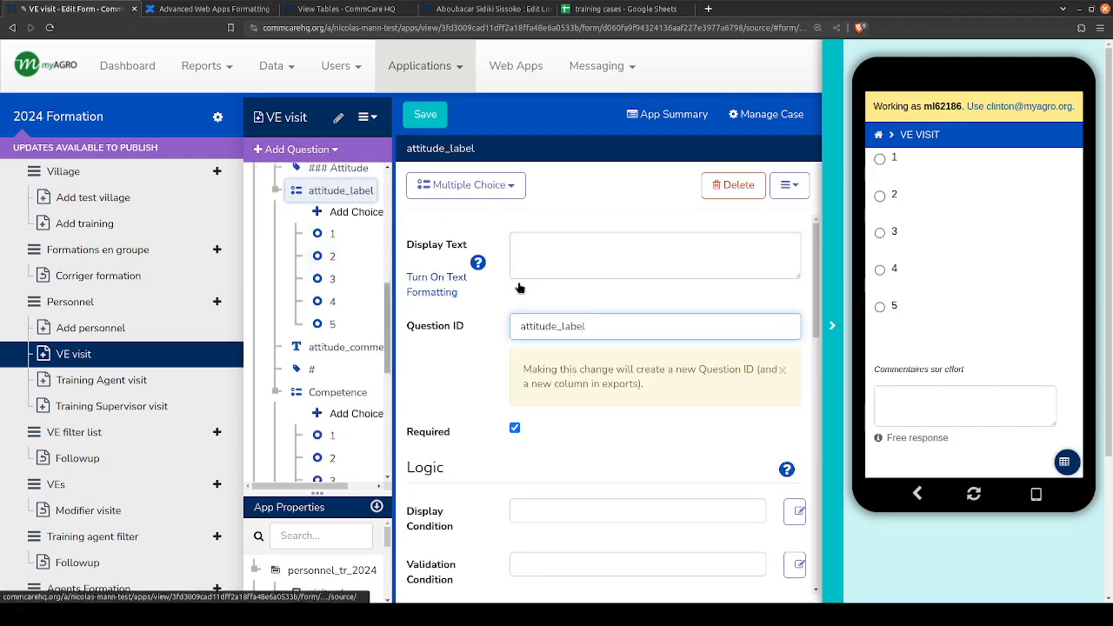
scroll(522, 288, down, 1)
scroll(490, 321, down, 5)
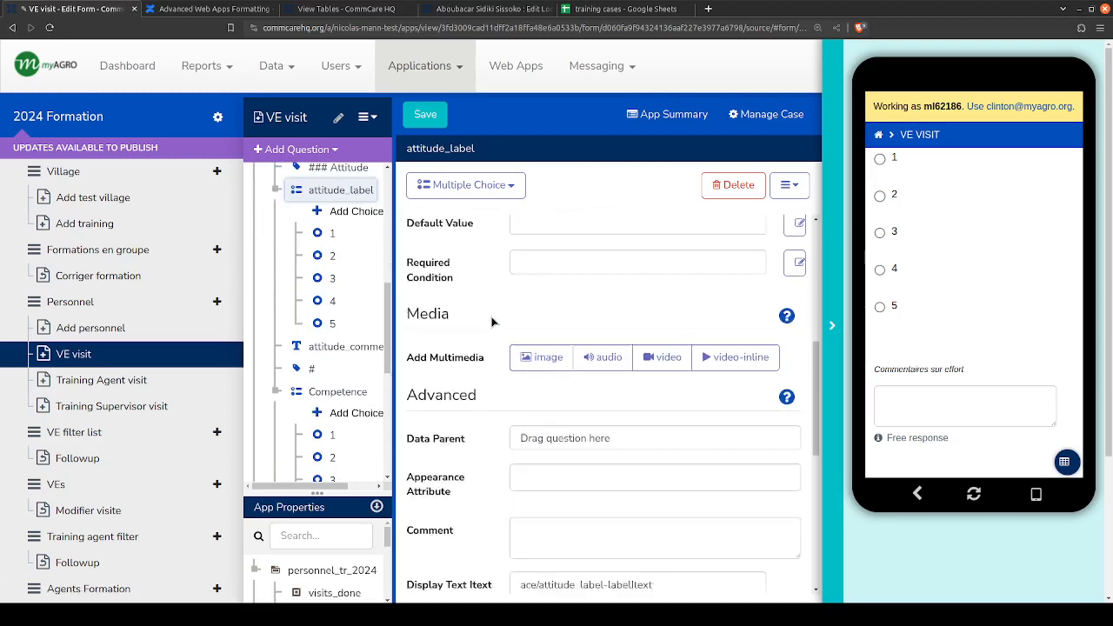
scroll(493, 324, down, 2)
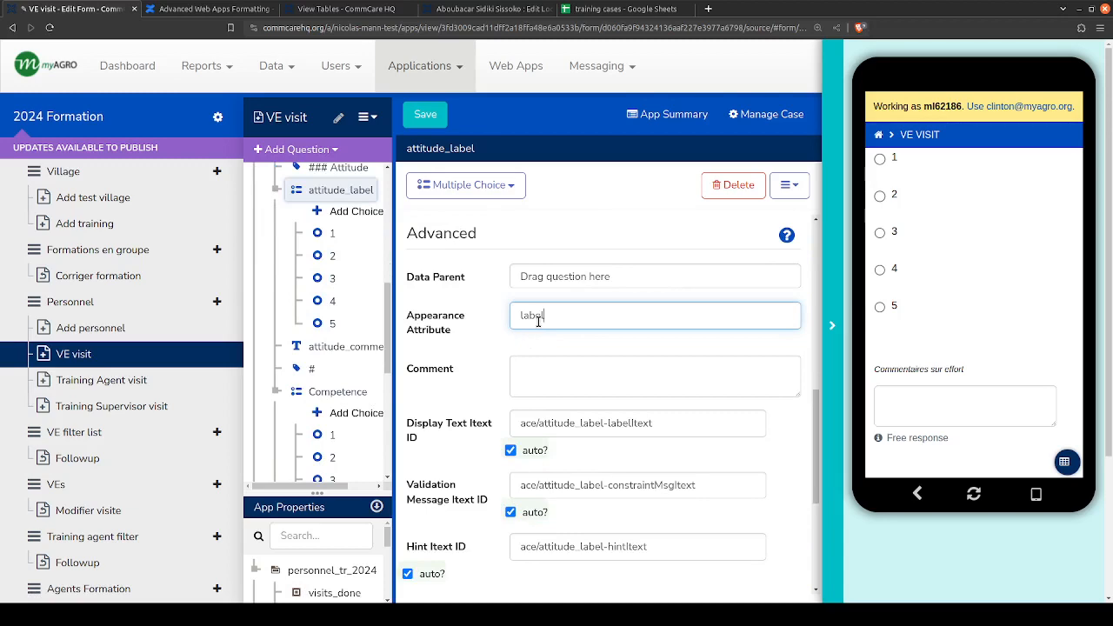
scroll(488, 386, up, 6)
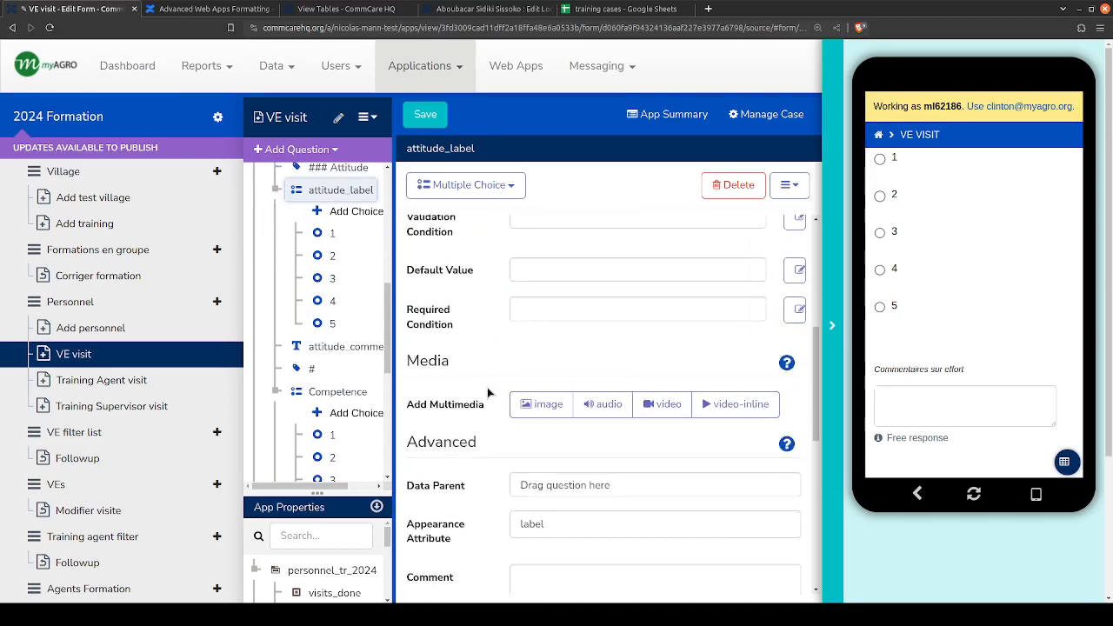
scroll(327, 238, up, 1)
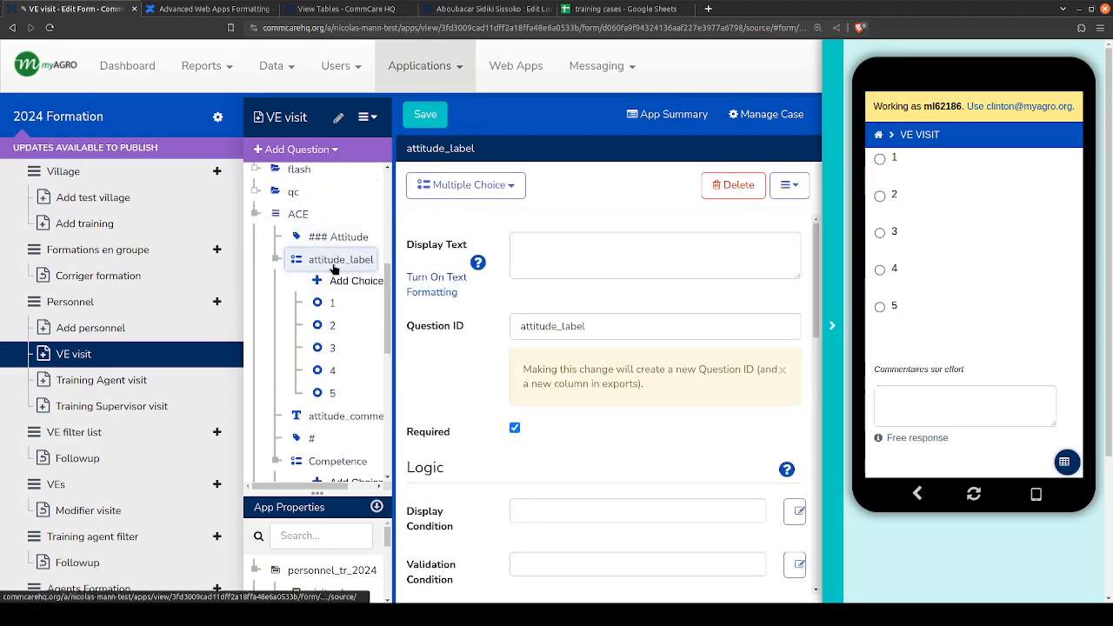
- Duplicate the attitude_label question with its choices and set the copy's Question ID to attitude
click(334, 260)
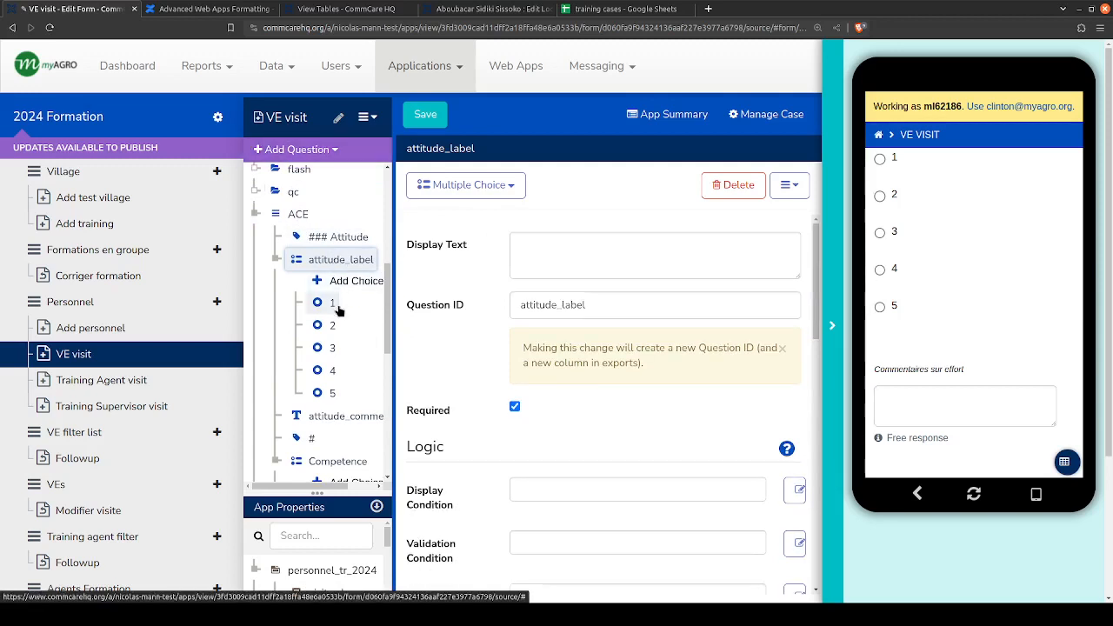
key(ctrl+v)
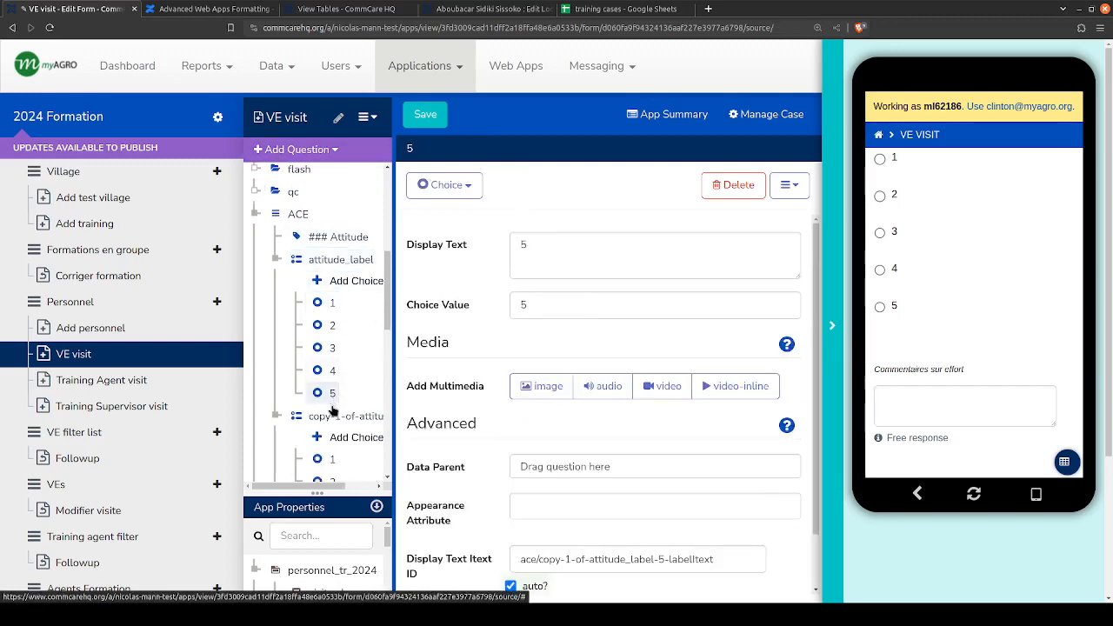
triple_click(641, 305)
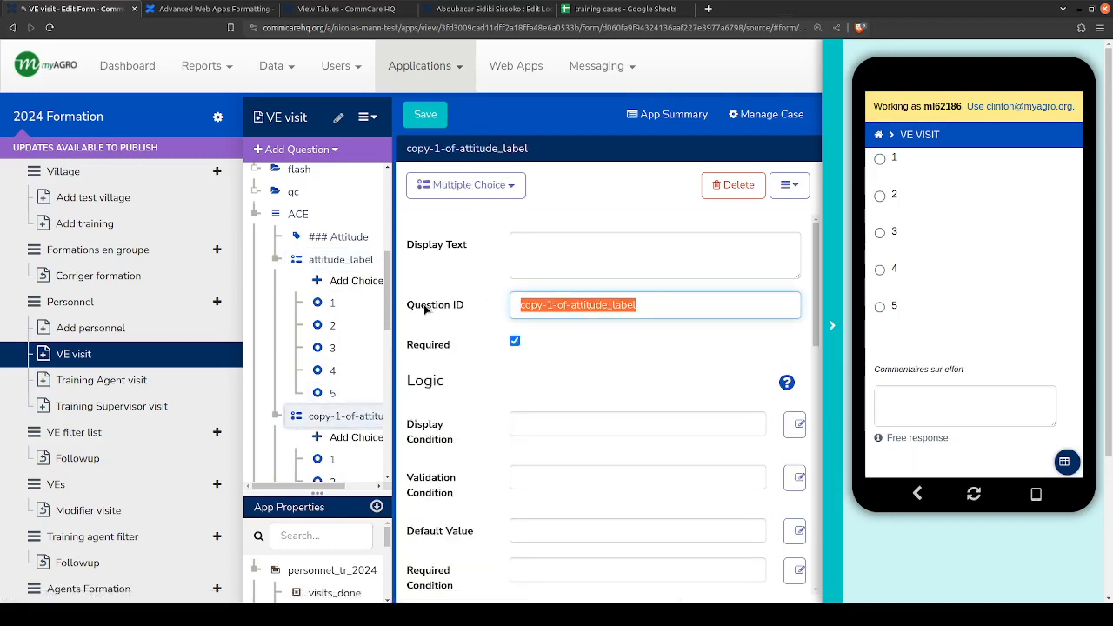
text(attitude)
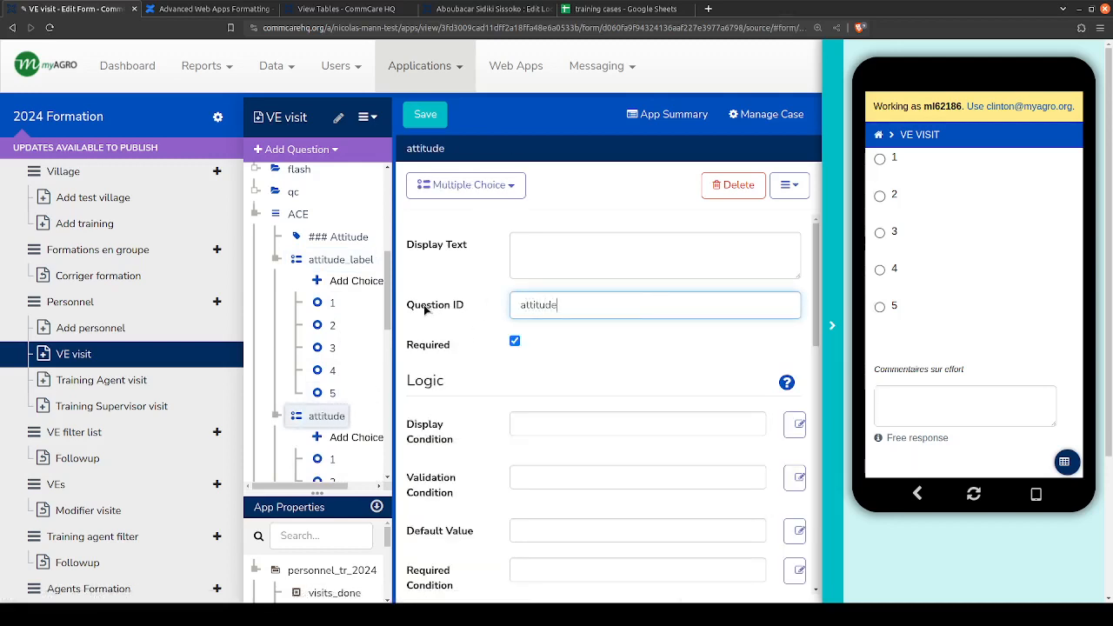
- Copy list-nolabel from the formatting article and set it as the attitude question's appearance attribute
click(300, 7)
click(236, 7)
drag(685, 294, 617, 296)
key(ctrl+c)
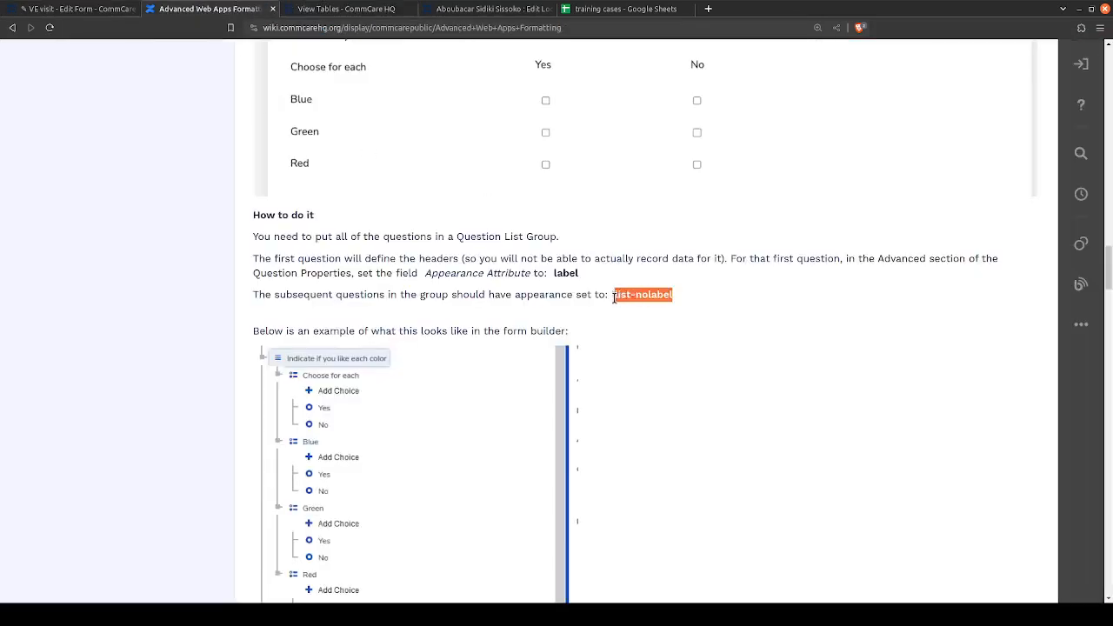
click(85, 8)
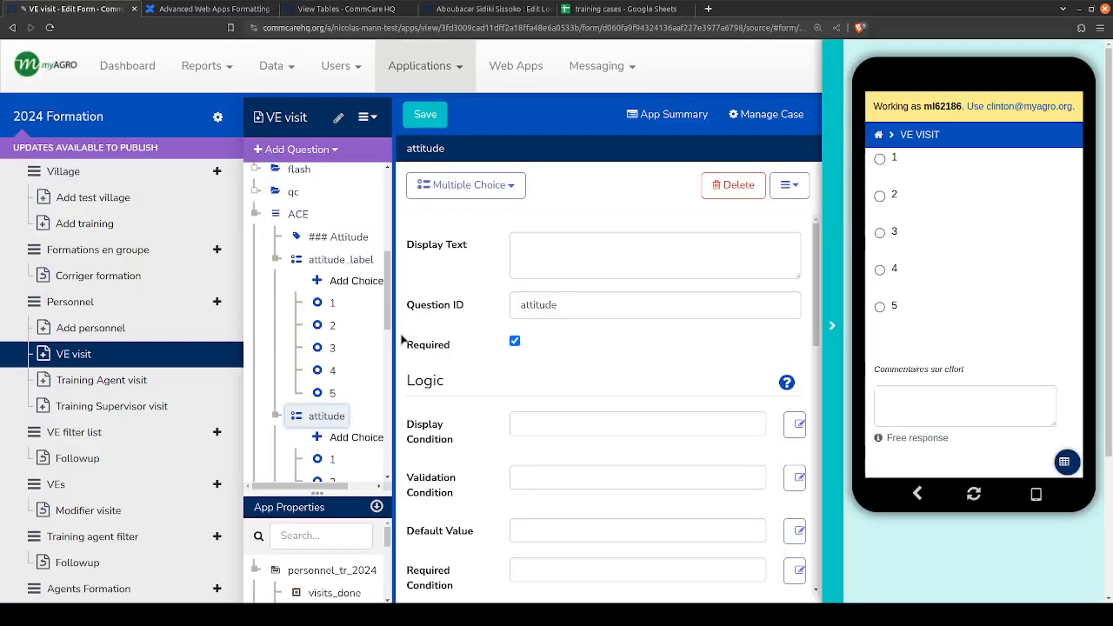
scroll(527, 391, down, 2)
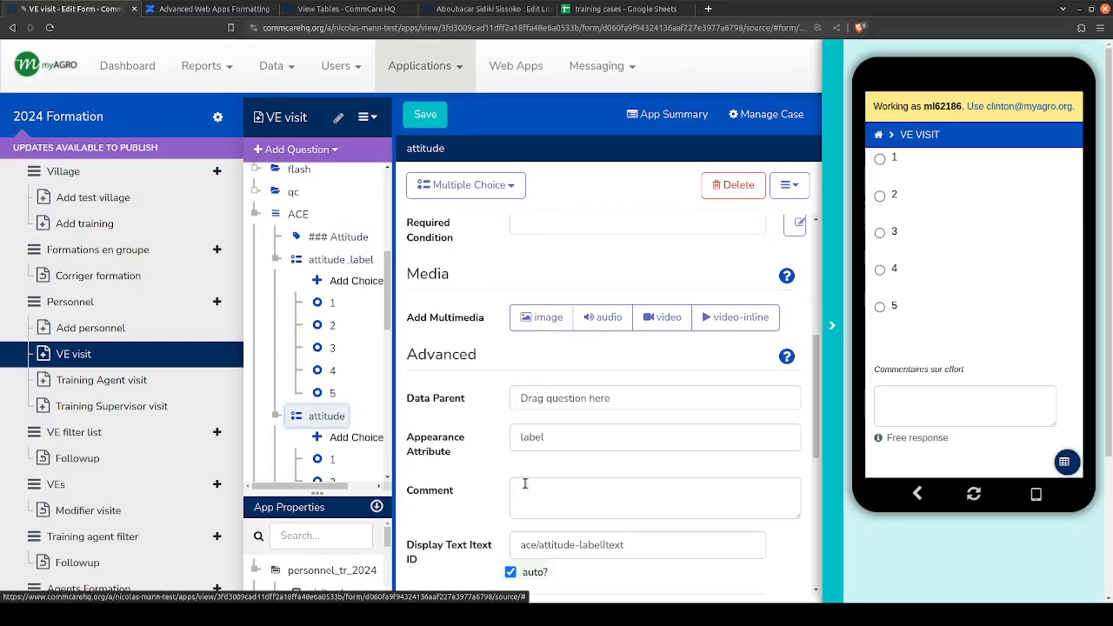
double_click(571, 437)
key(ctrl+v)
scroll(441, 420, up, 4)
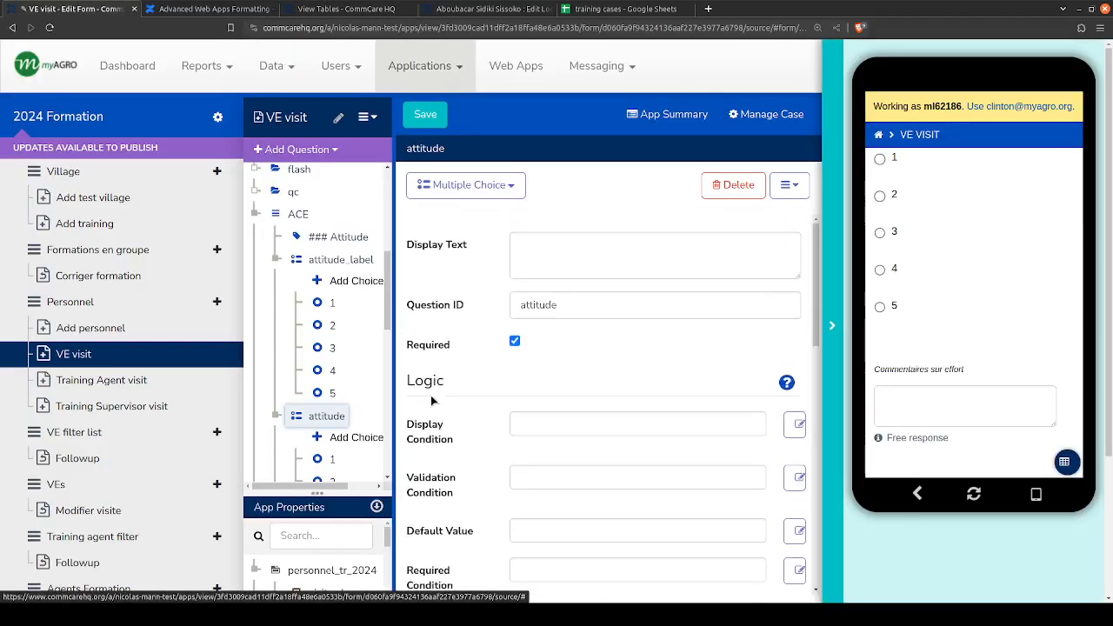
- Widen the question tree and review the attitude_label and attitude questions with their choices in the ACE group
scroll(379, 340, down, 3)
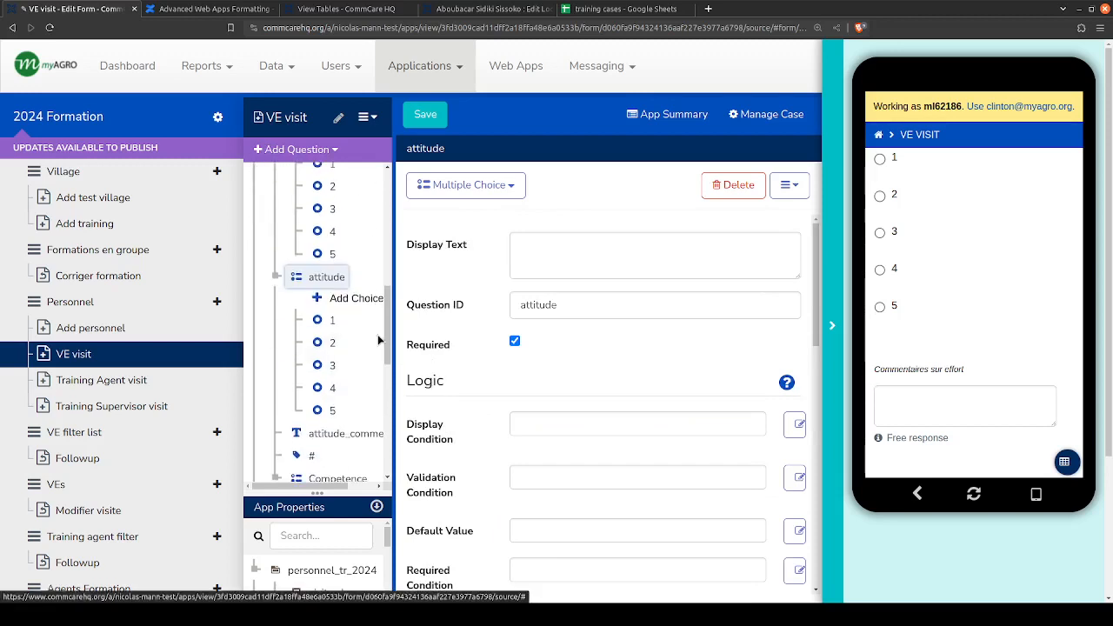
drag(394, 343, 469, 344)
scroll(386, 354, up, 1)
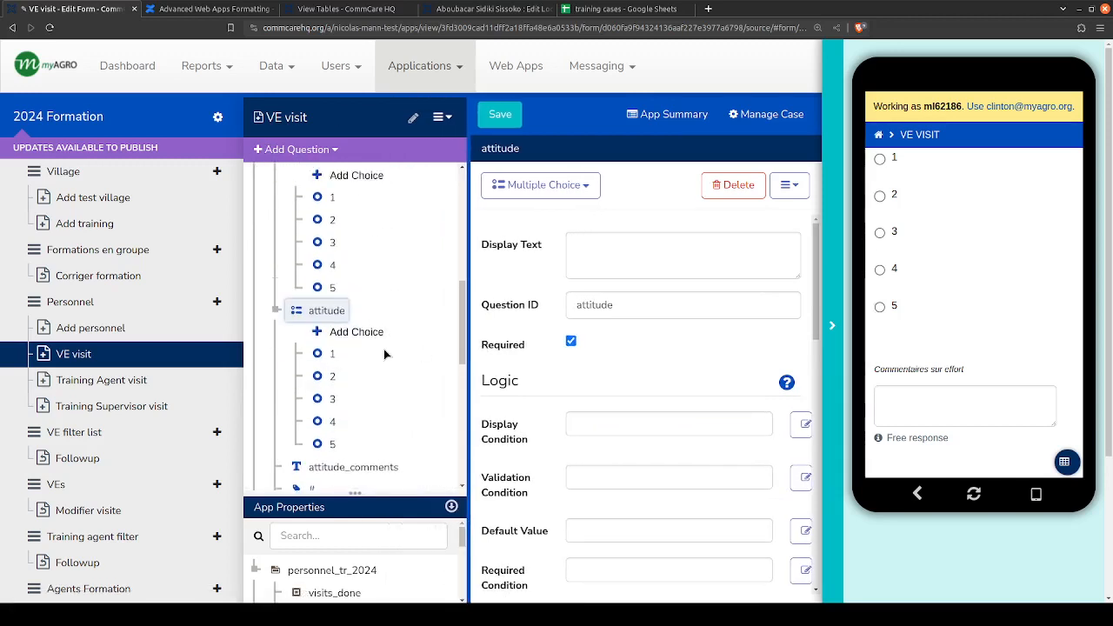
scroll(384, 349, up, 4)
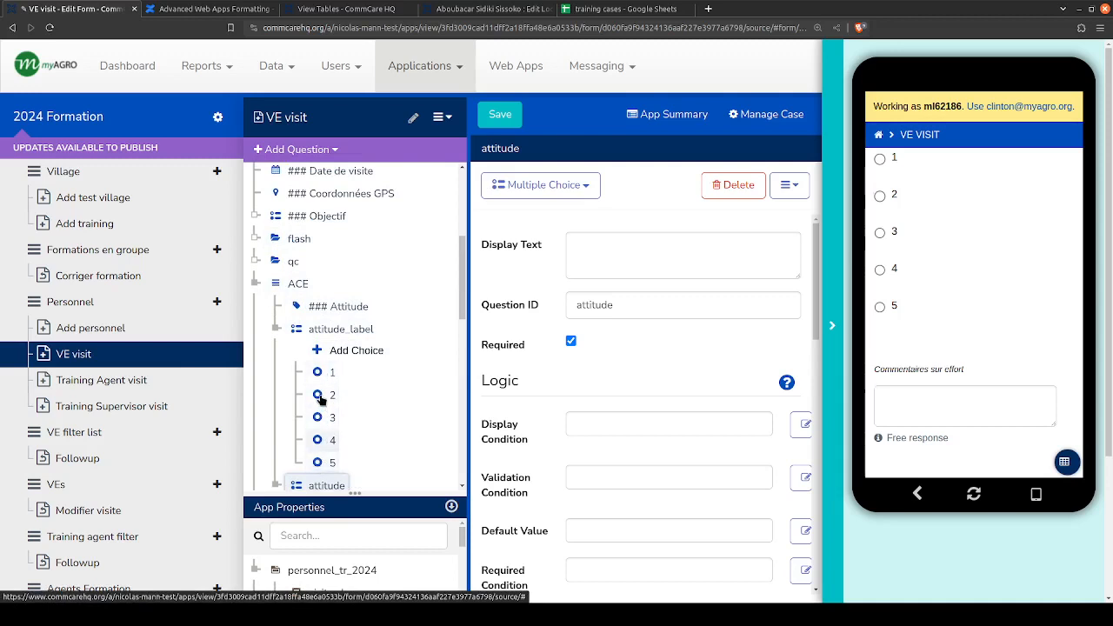
scroll(318, 374, down, 2)
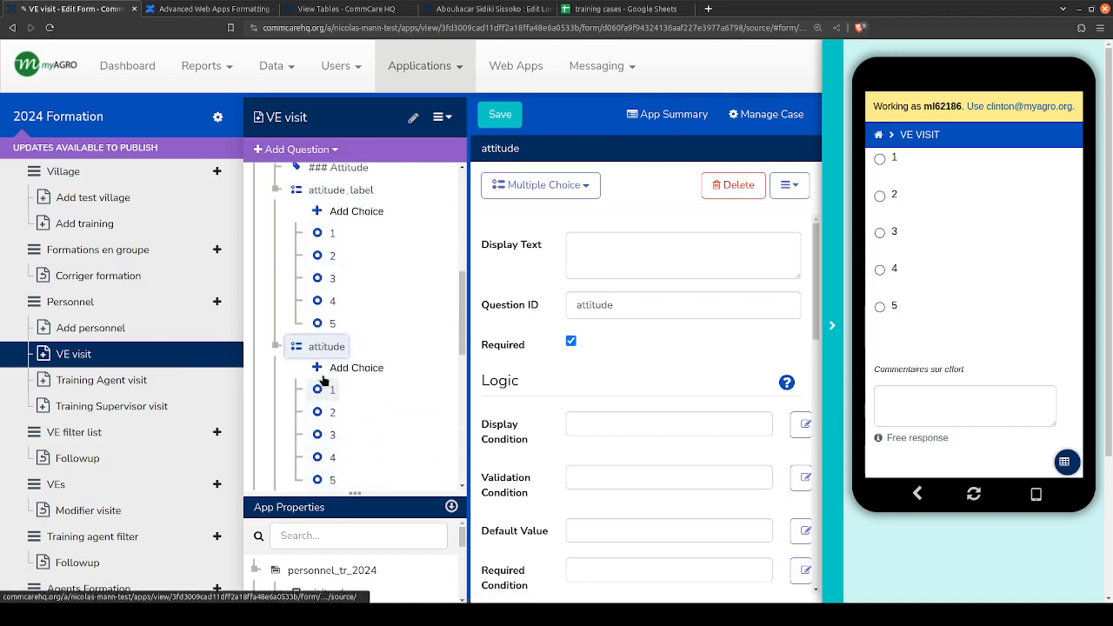
scroll(321, 434, down, 1)
- Save the VE visit form, refresh the app preview and start the 2024 Formation app in it
click(500, 115)
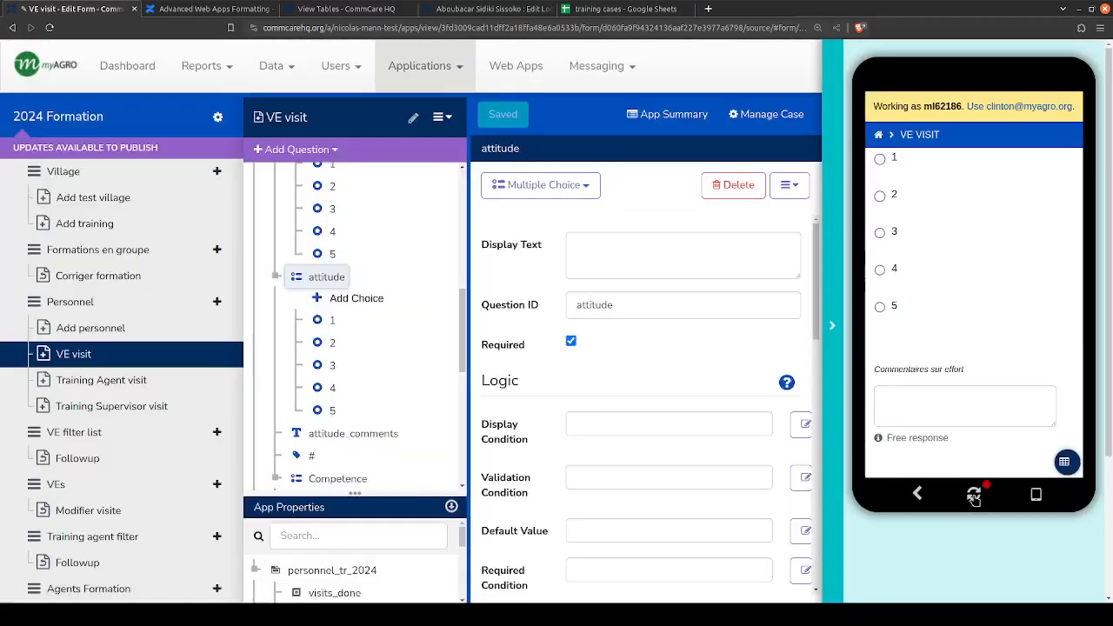
click(974, 495)
click(931, 185)
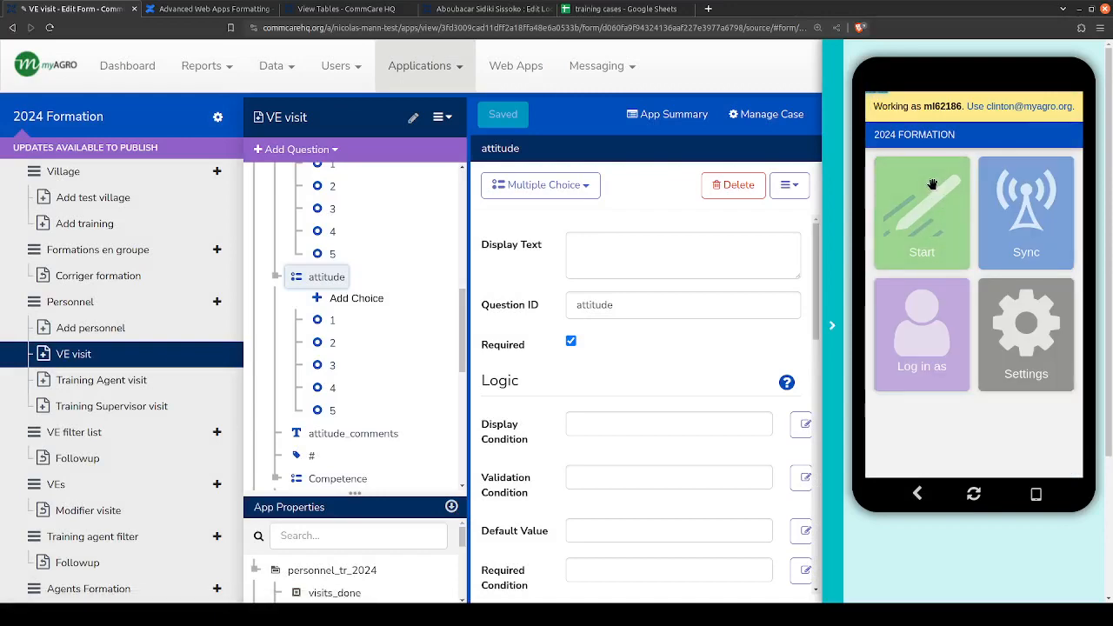
- Review the combined multiple choice examples and their form builder structure in the Advanced Web Apps Formatting article
click(209, 9)
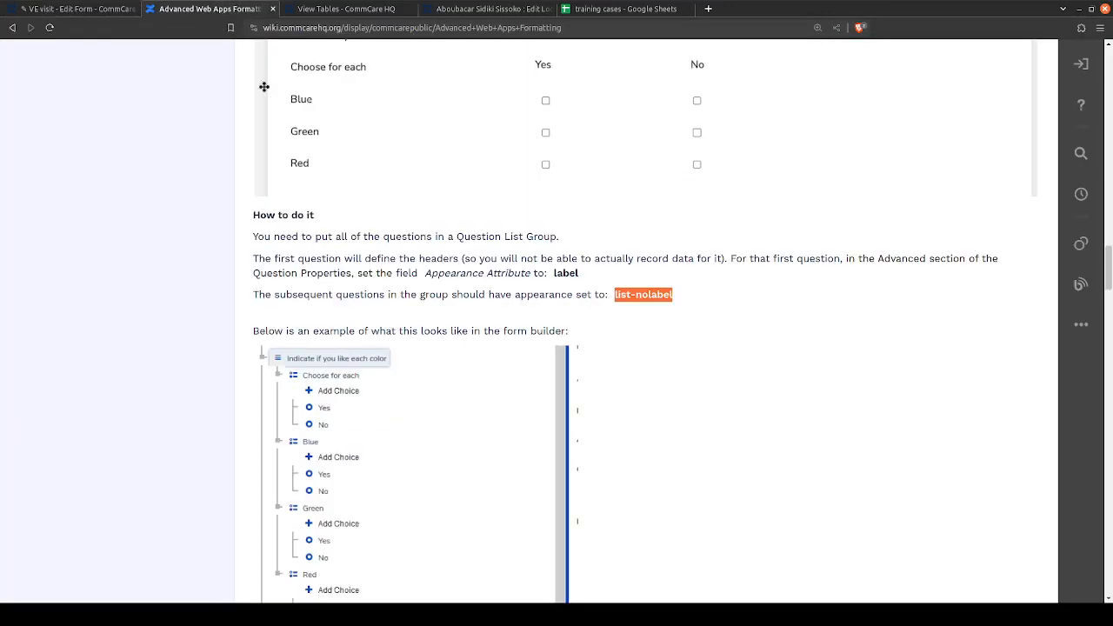
scroll(488, 203, up, 3)
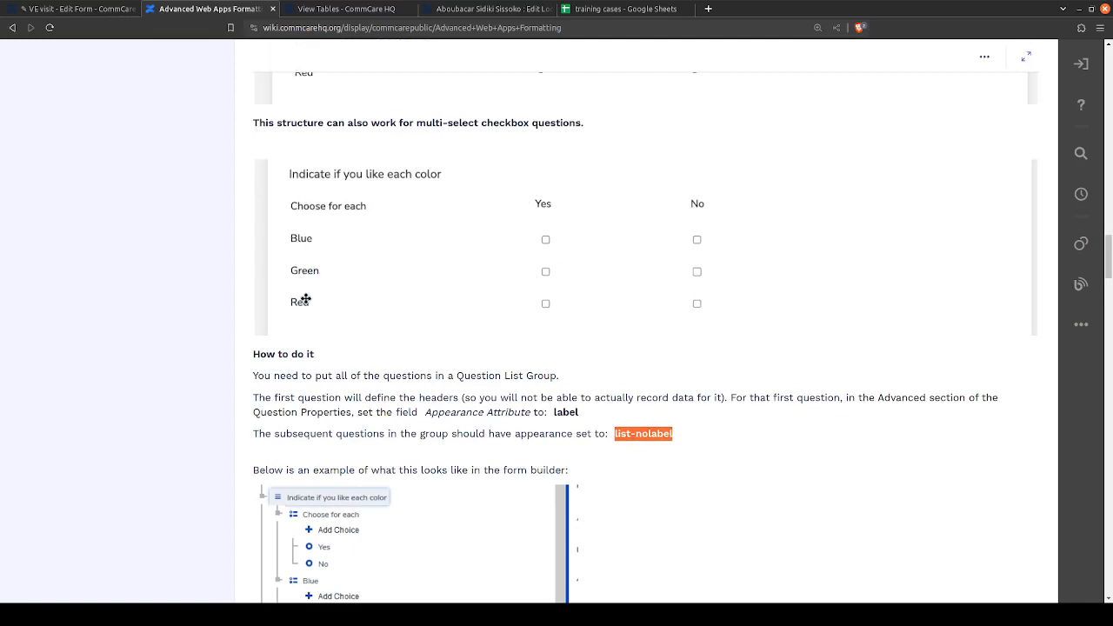
scroll(305, 299, down, 3)
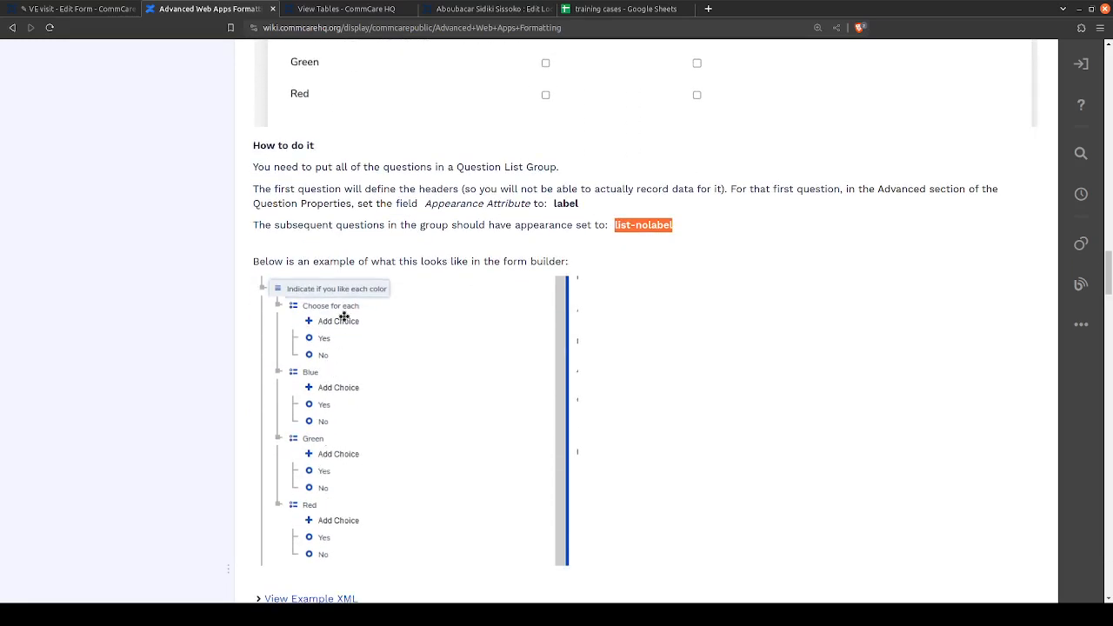
scroll(348, 316, up, 3)
scroll(316, 281, down, 3)
scroll(378, 252, up, 3)
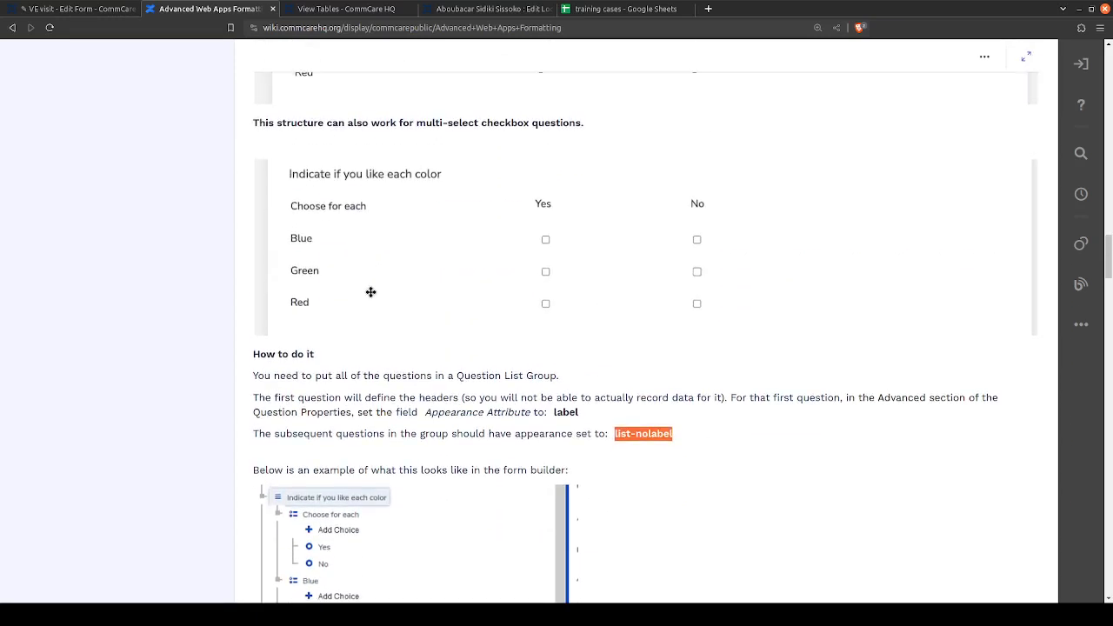
click(76, 8)
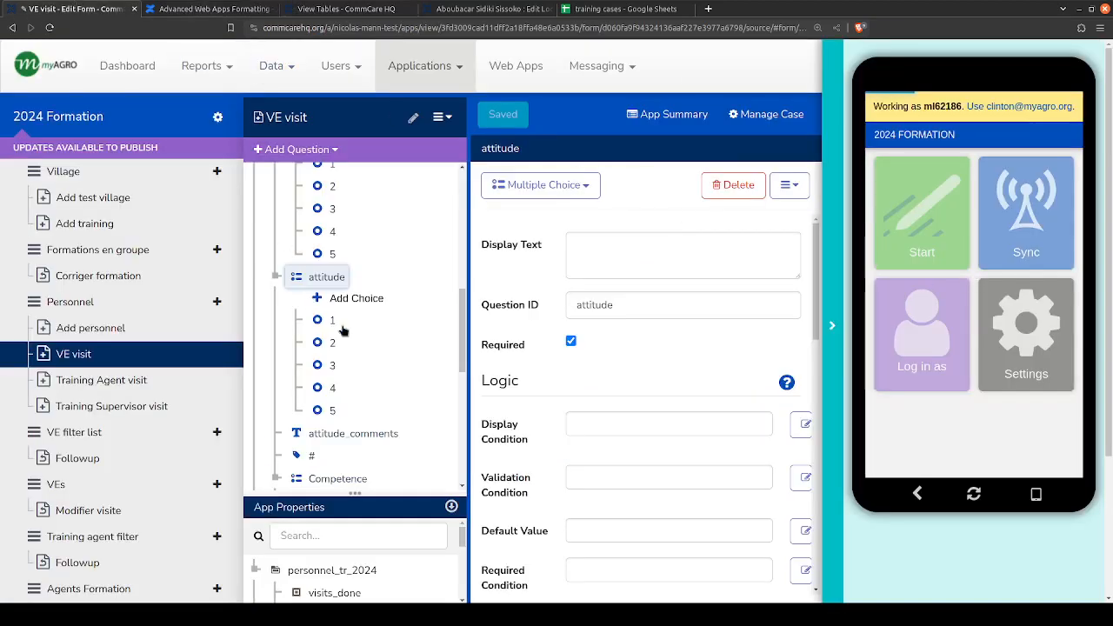
key(ctrl+Tab)
scroll(406, 355, up, 6)
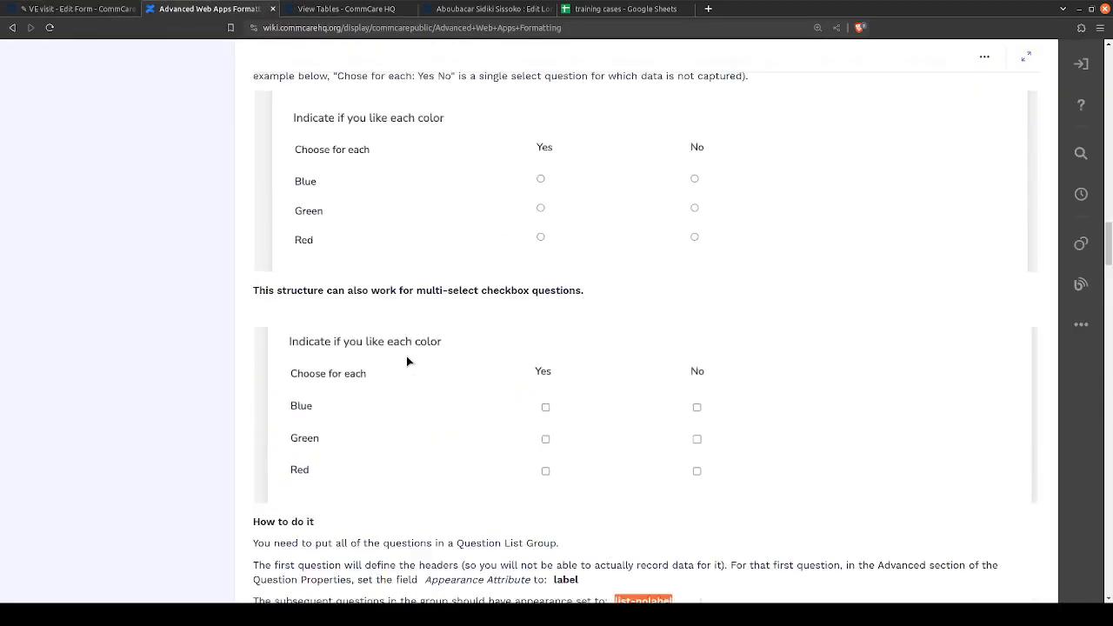
scroll(407, 355, down, 7)
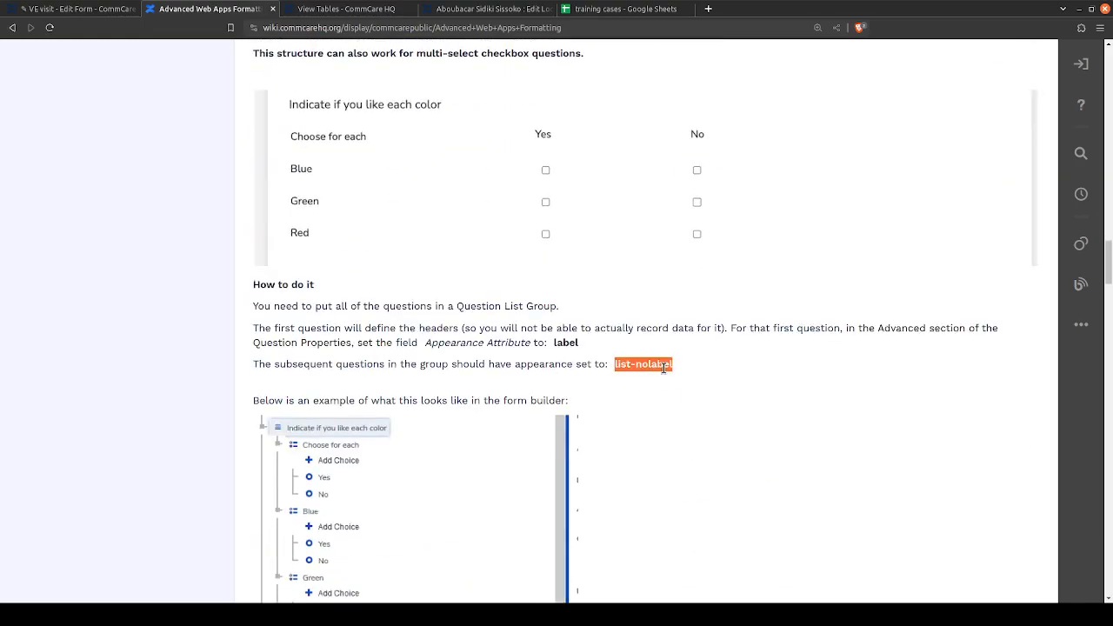
- Browse the article's other appearance options, including dropdowns, 12-hour time, question tiles and question text alignment
scroll(663, 367, down, 10)
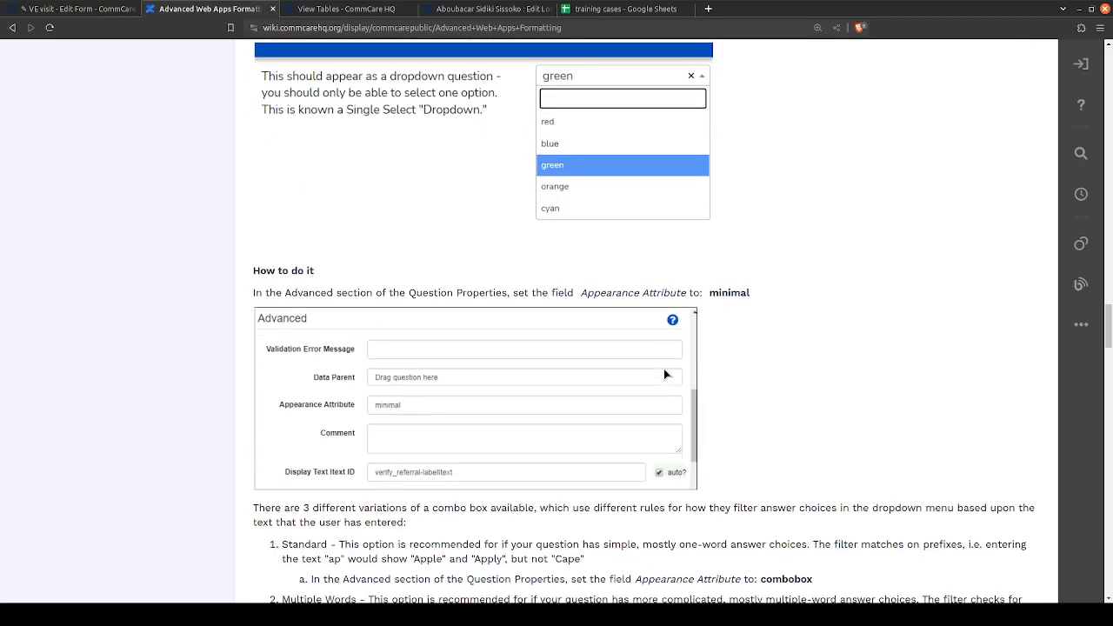
scroll(663, 374, down, 3)
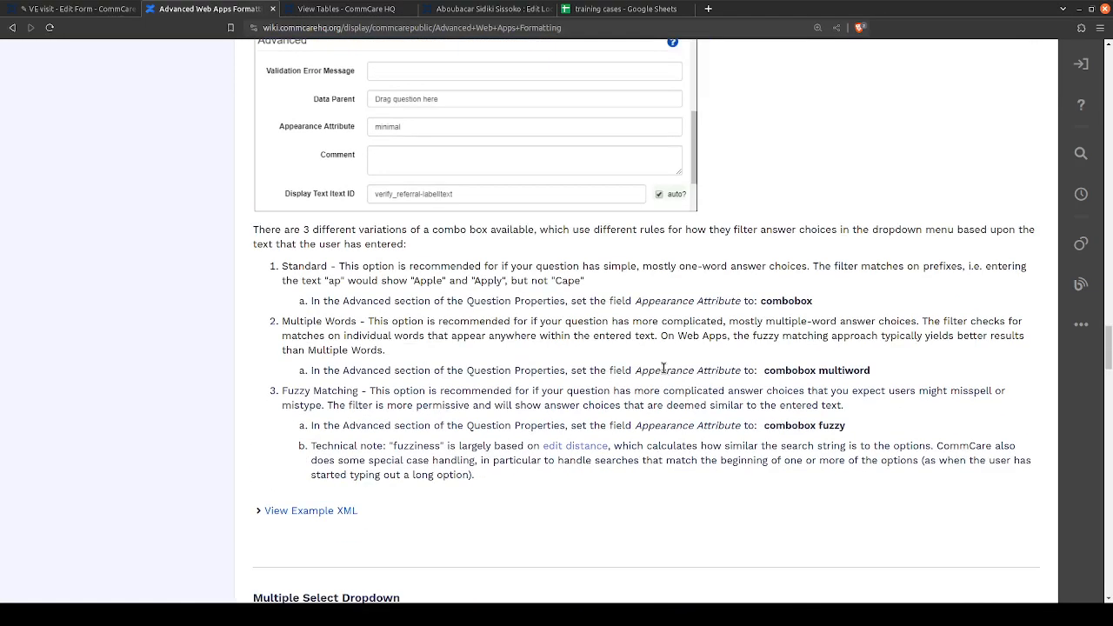
scroll(663, 368, down, 10)
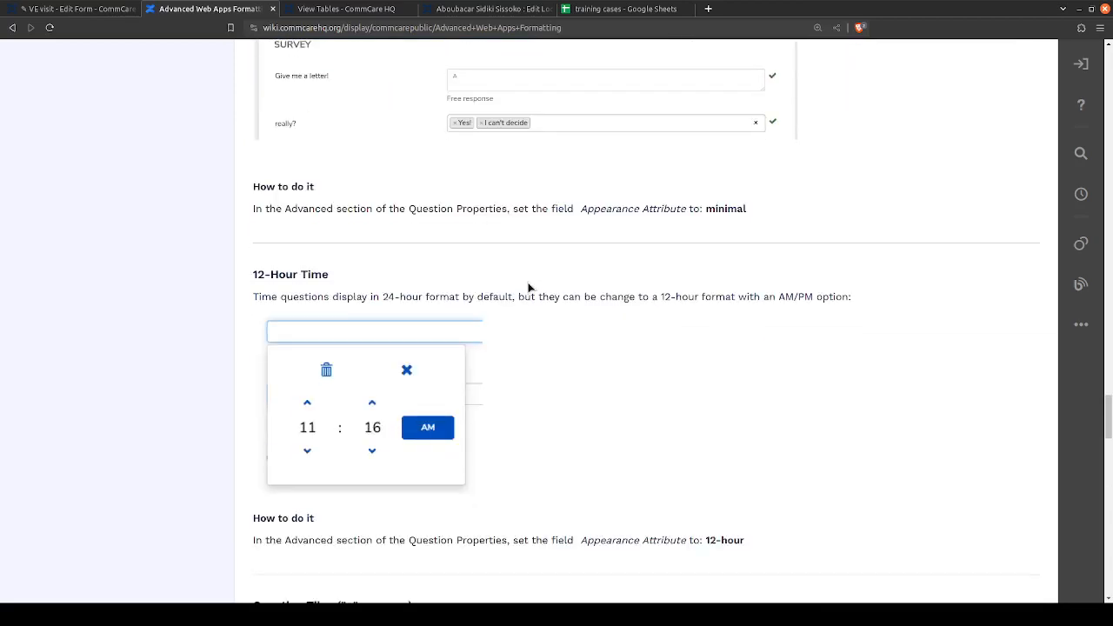
scroll(391, 201, down, 8)
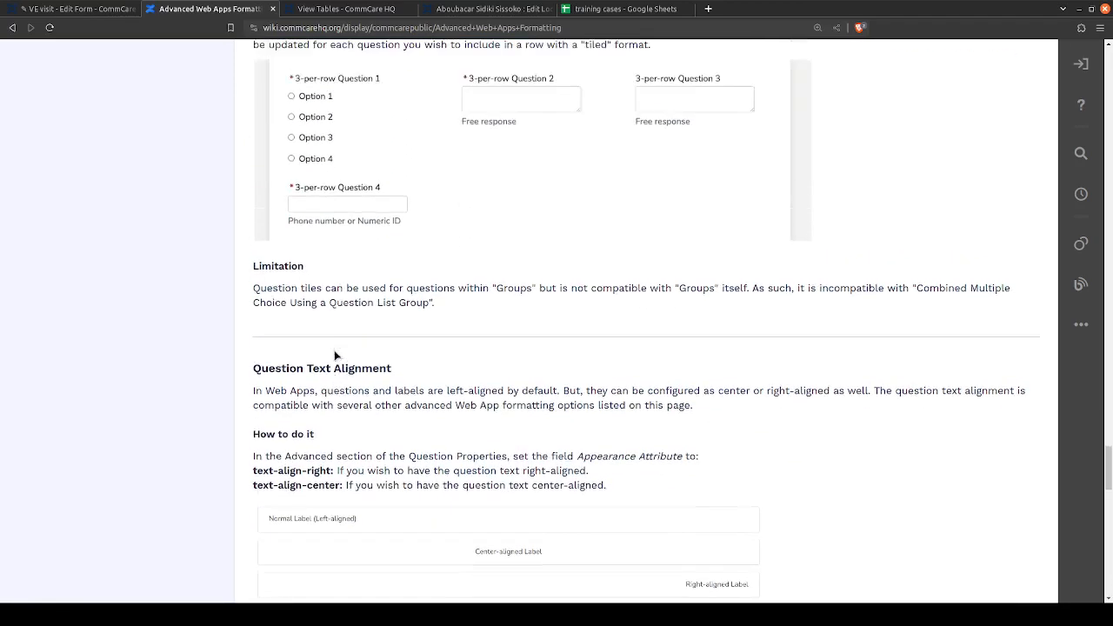
scroll(335, 353, up, 2)
scroll(322, 330, down, 2)
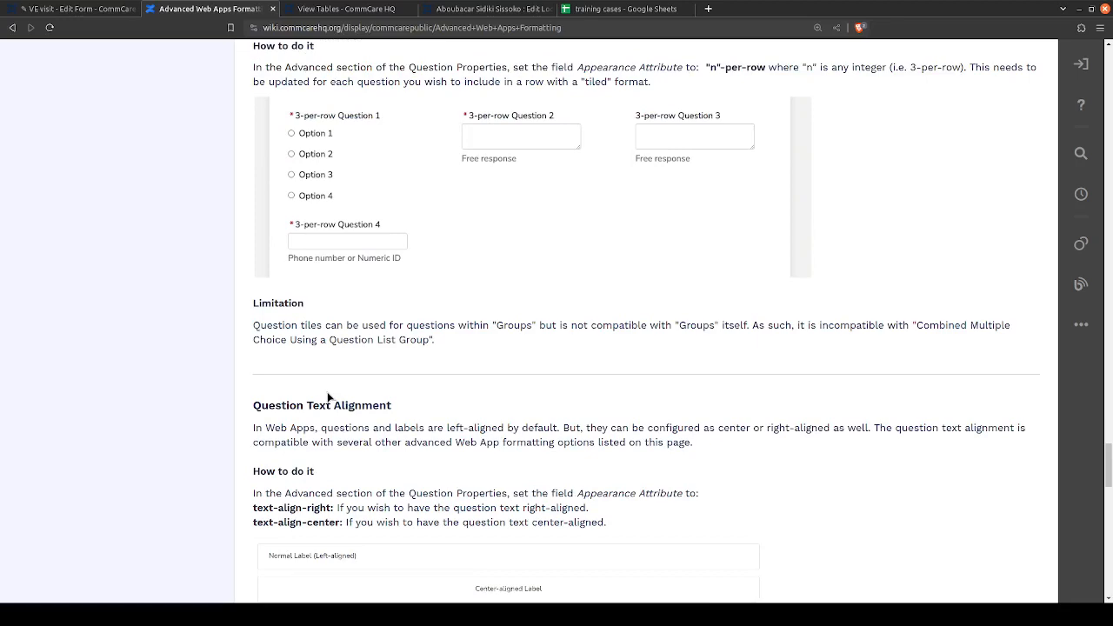
scroll(328, 398, down, 4)
- Back in the form builder's app preview, open the VEs list, choose the second VE and start a visit with Faire visite
click(65, 8)
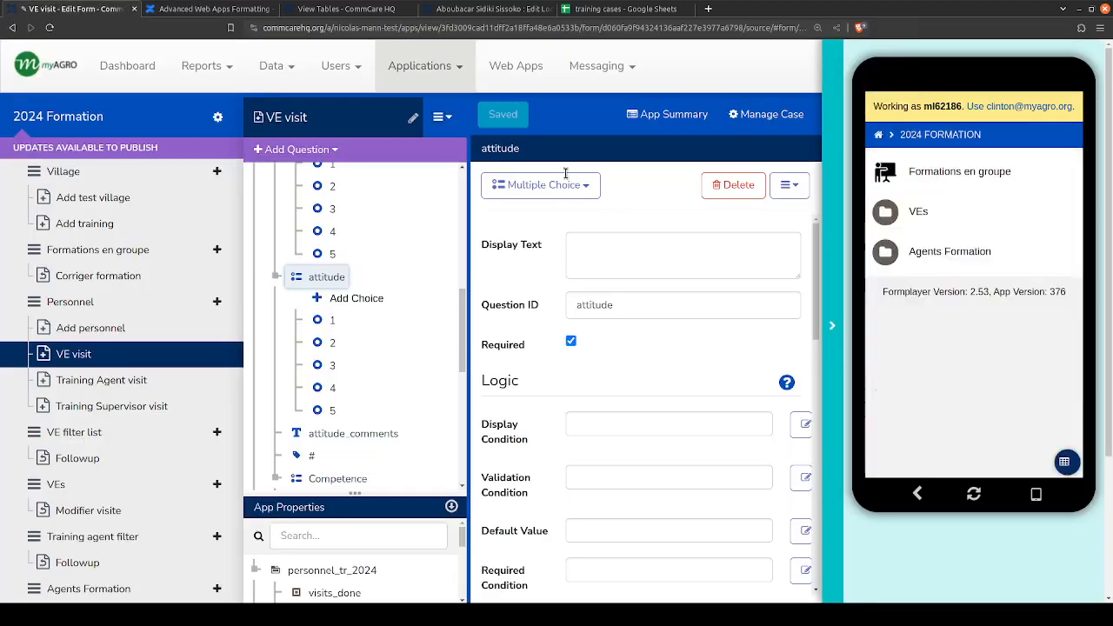
click(977, 215)
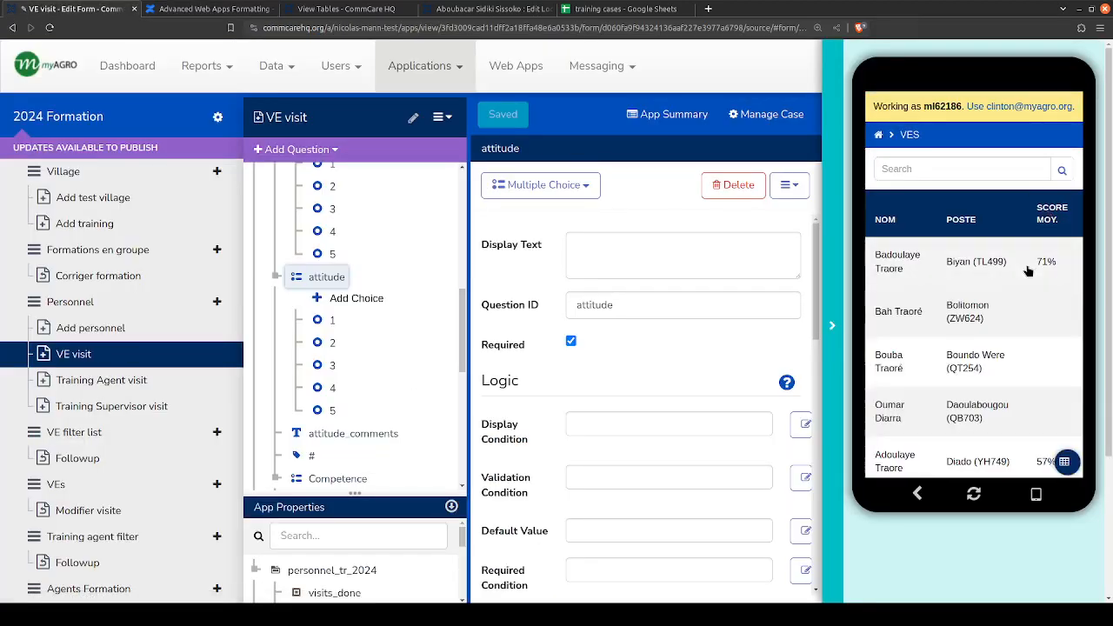
click(1009, 311)
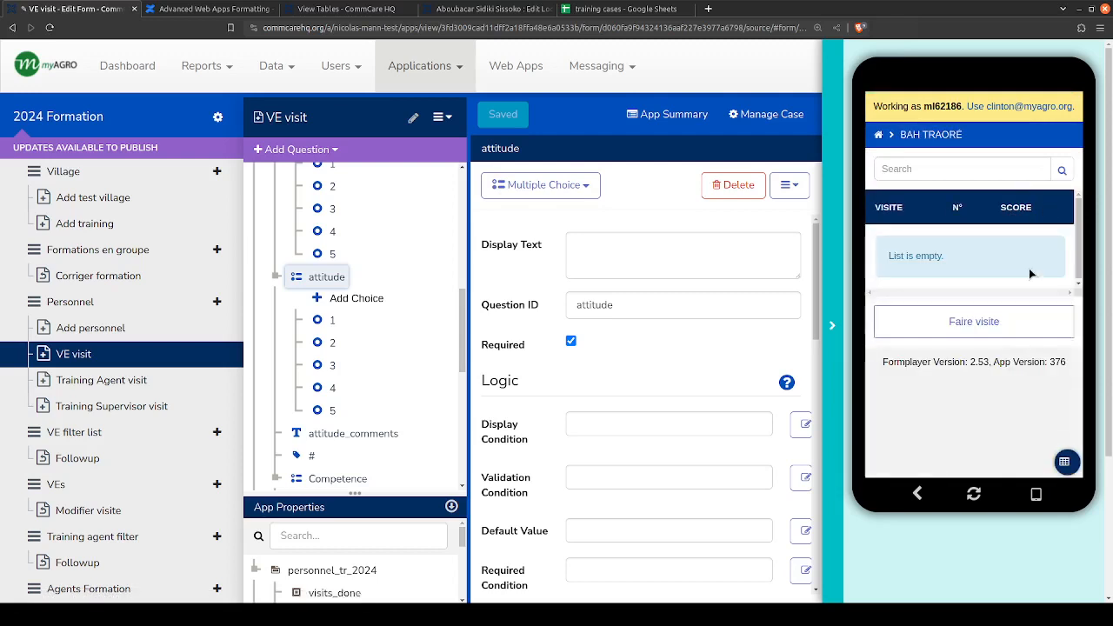
click(1008, 318)
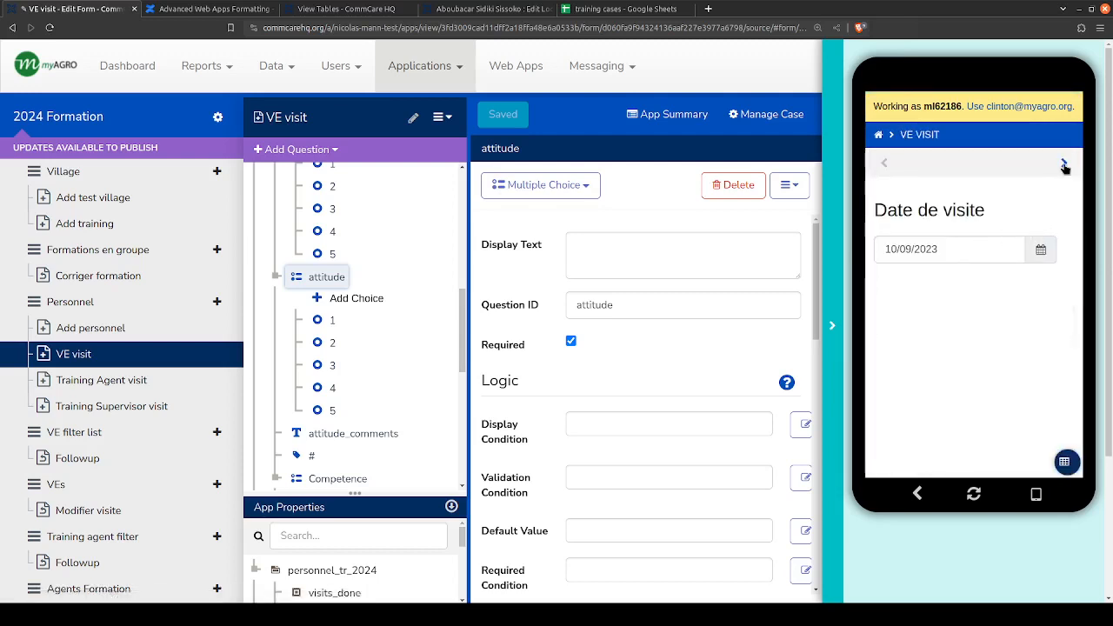
- Advance the previewed visit past the date and GPS pages, choosing Formation Flash as the objective and keeping Recensement as the training
click(1064, 165)
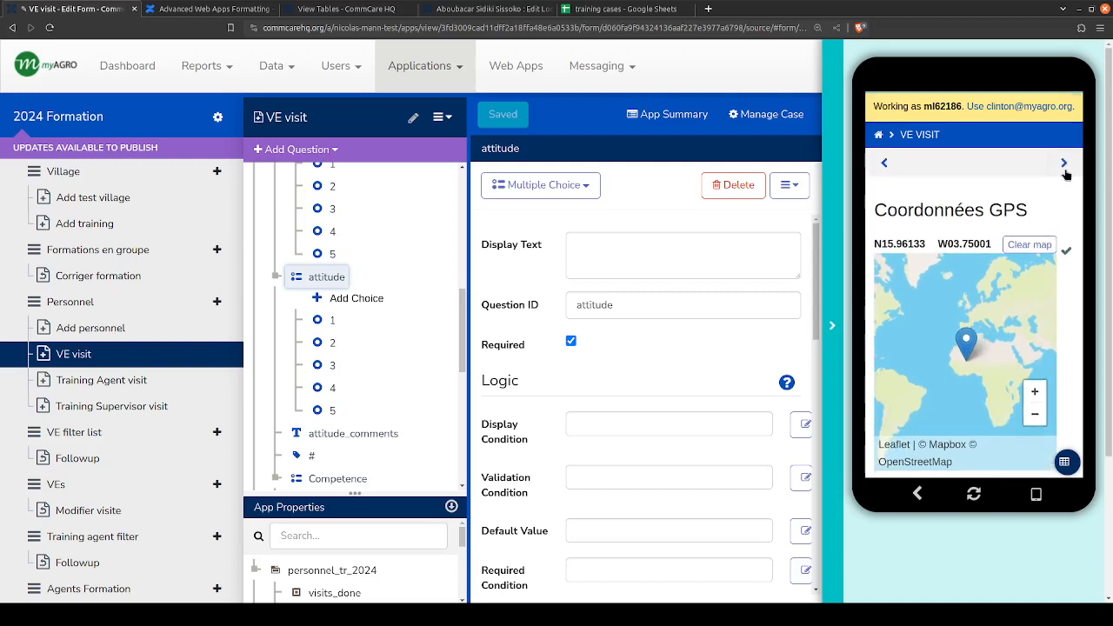
click(1065, 167)
click(929, 253)
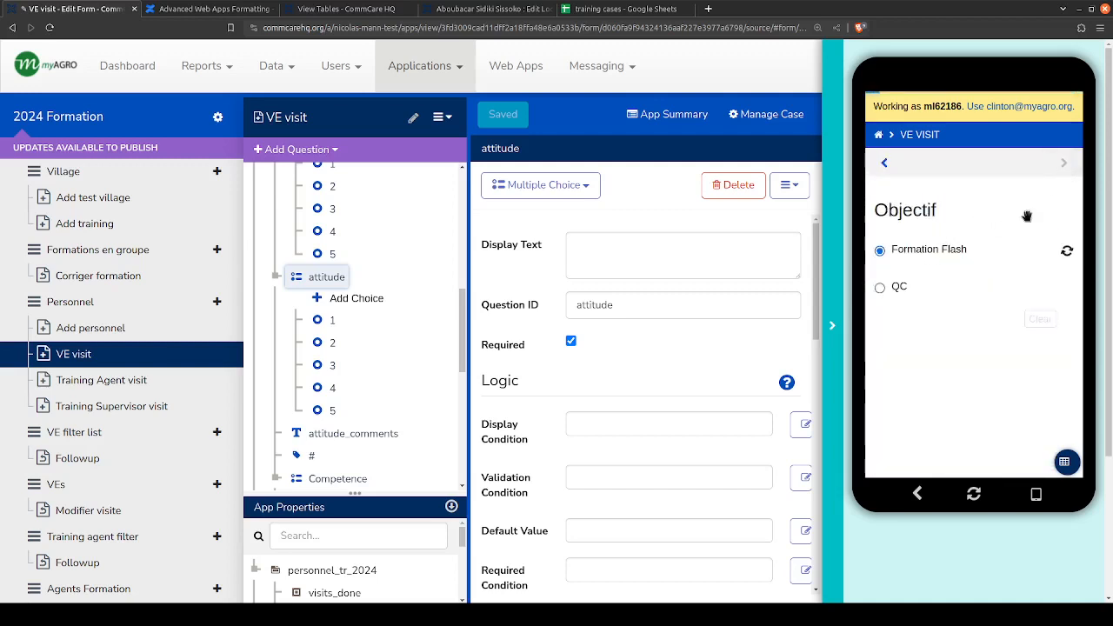
click(1065, 165)
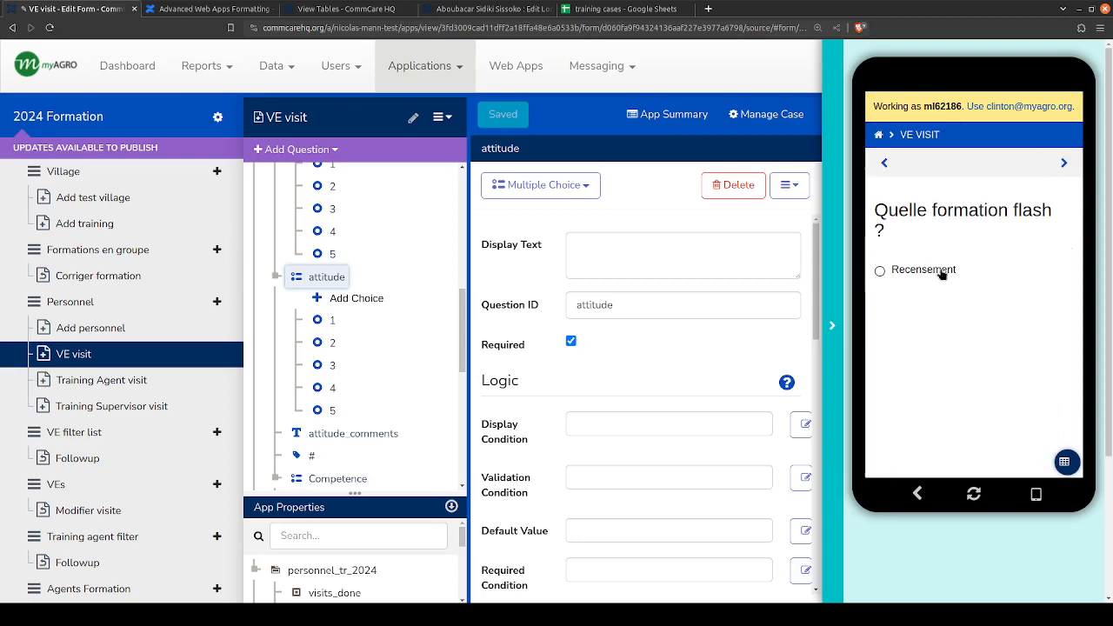
click(1064, 164)
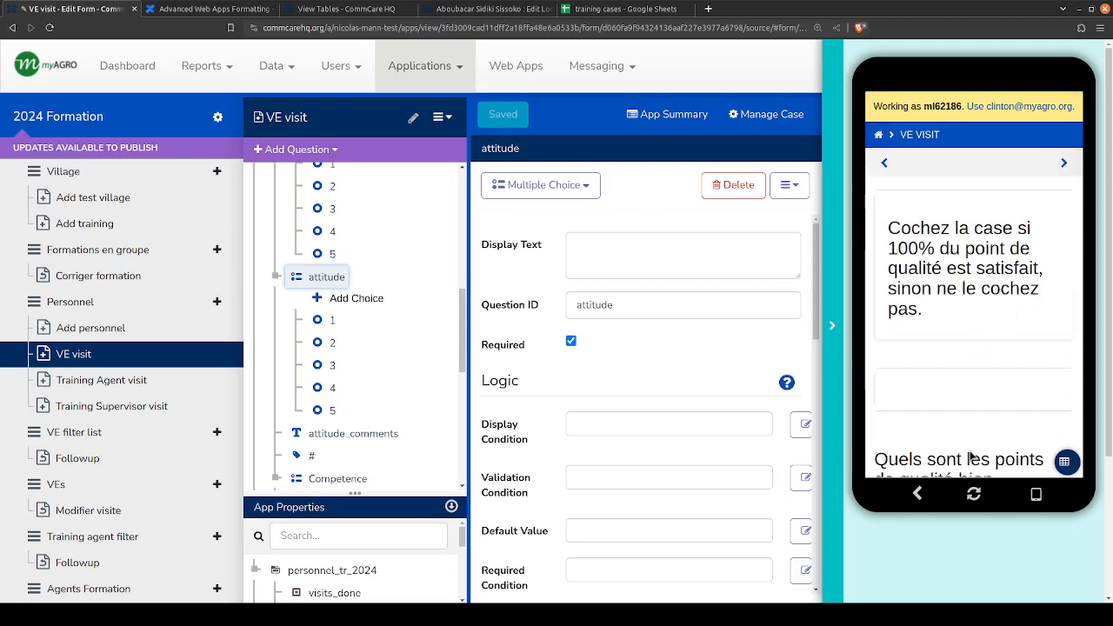
- Mark a respected quality point in the previewed visit and advance to the Attitude rating page
scroll(971, 456, down, 4)
click(948, 314)
scroll(1018, 222, up, 4)
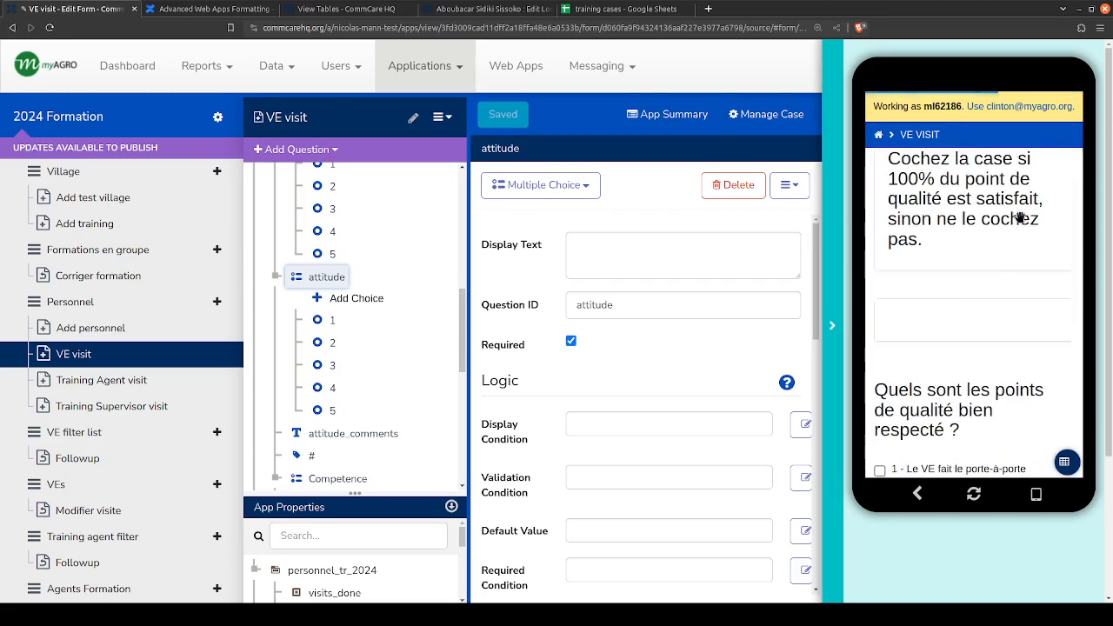
click(1063, 163)
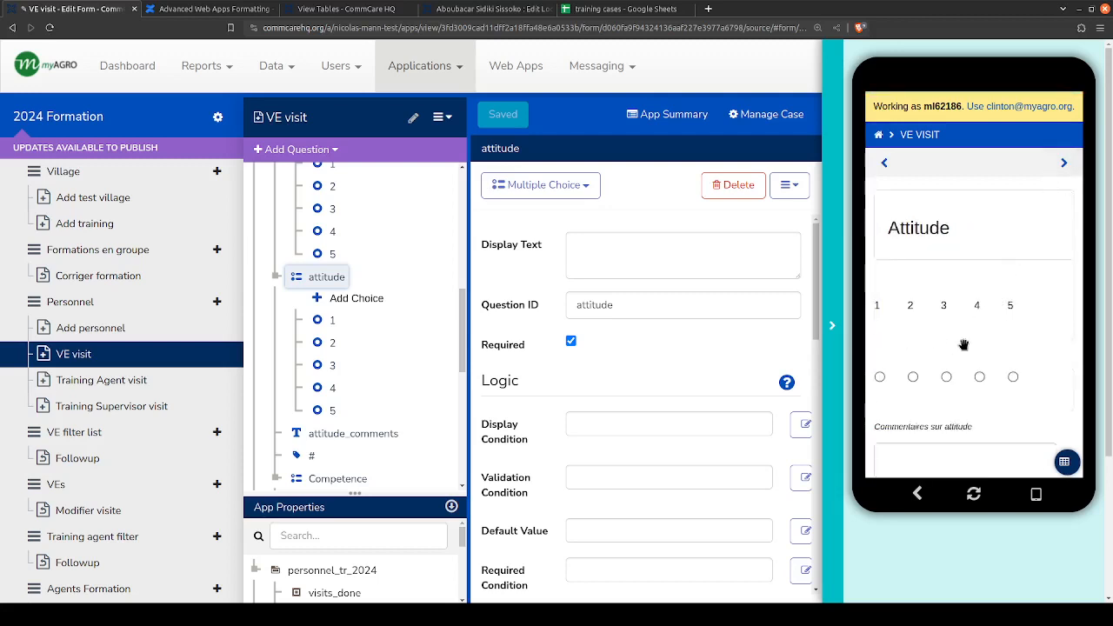
- Test the horizontal Attitude rating in the preview by selecting each option in turn from 1 to 5
scroll(996, 343, down, 1)
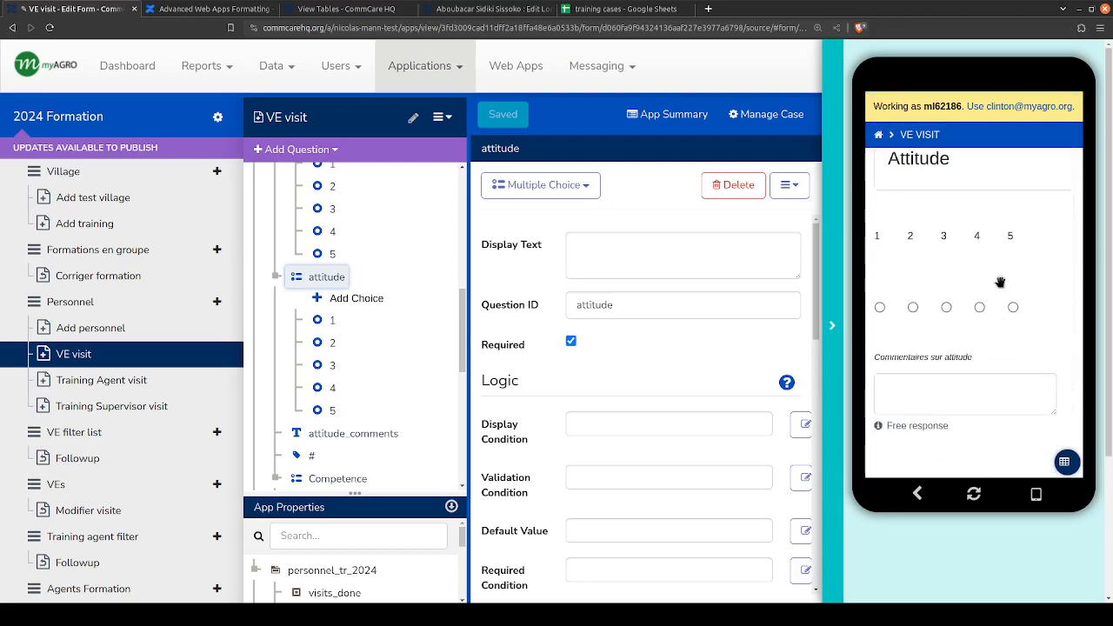
click(879, 307)
click(913, 307)
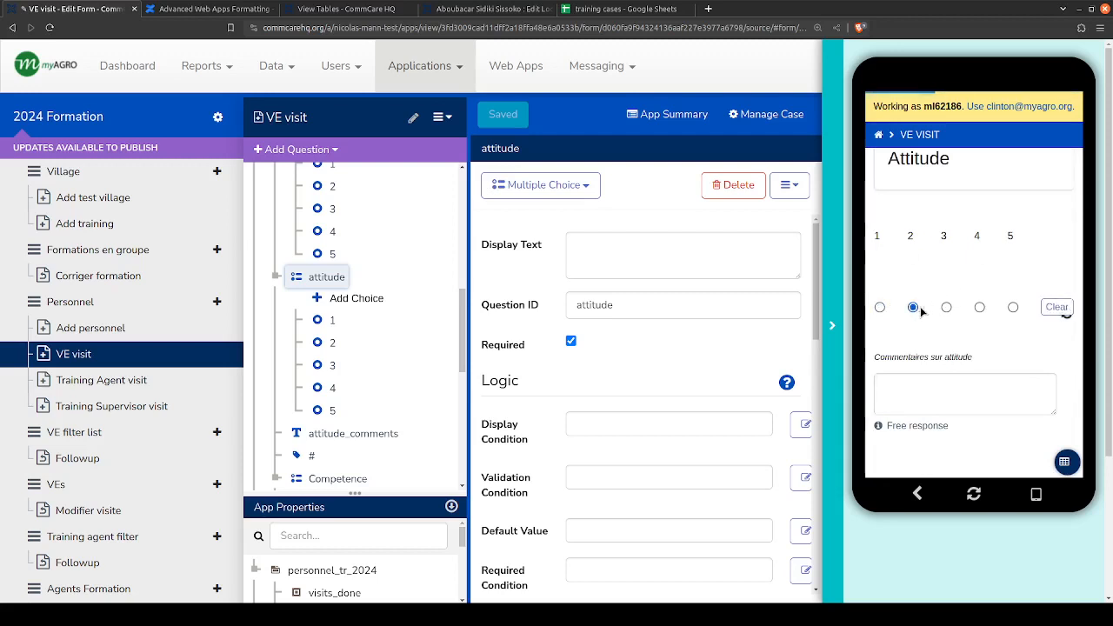
click(946, 306)
click(979, 307)
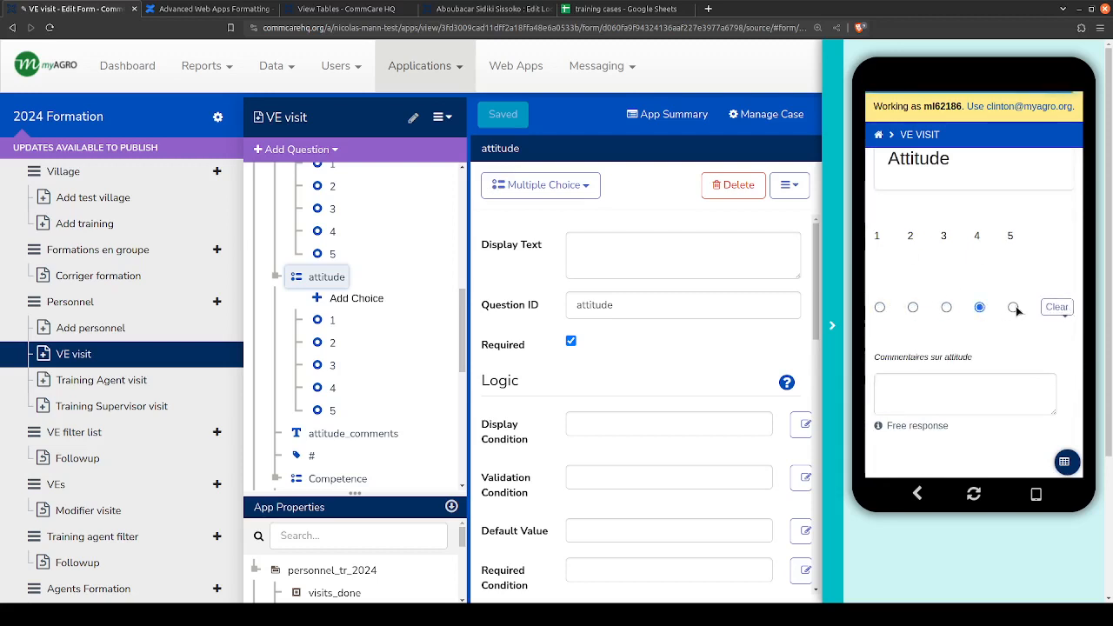
click(1013, 307)
- Compare the attitude_label and attitude questions in the ACE group, leaving attitude_label open
scroll(330, 278, up, 2)
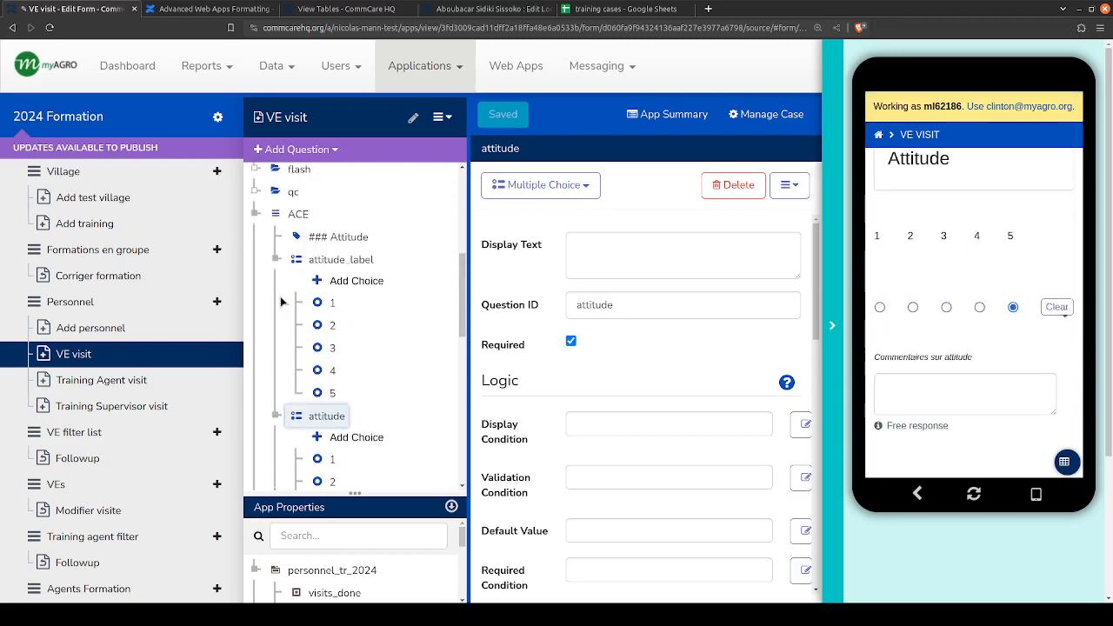
click(330, 260)
click(323, 415)
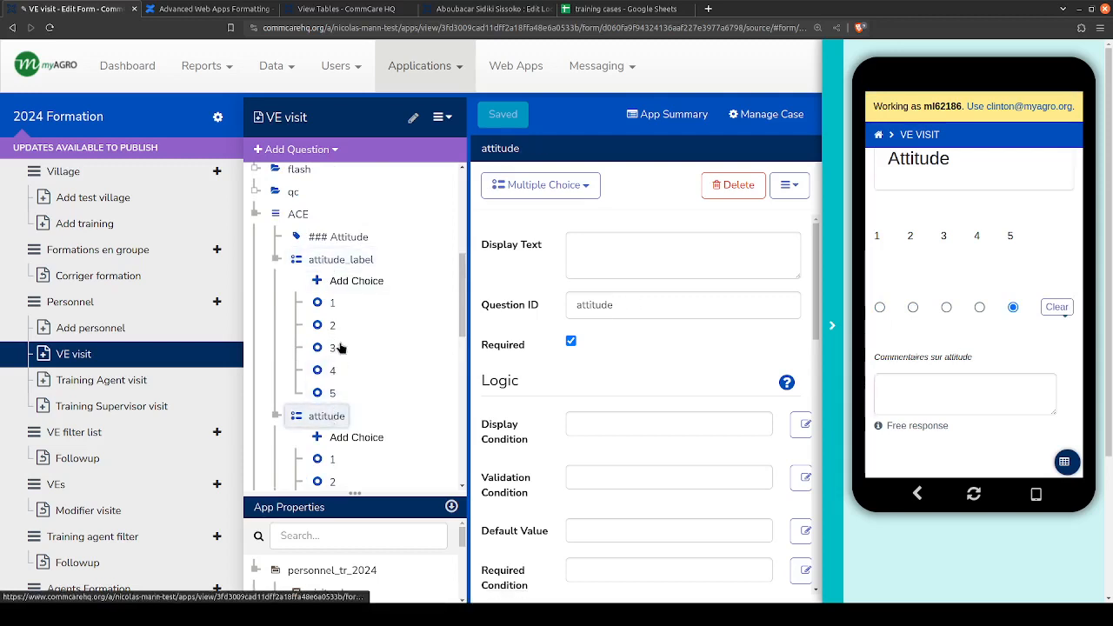
click(315, 258)
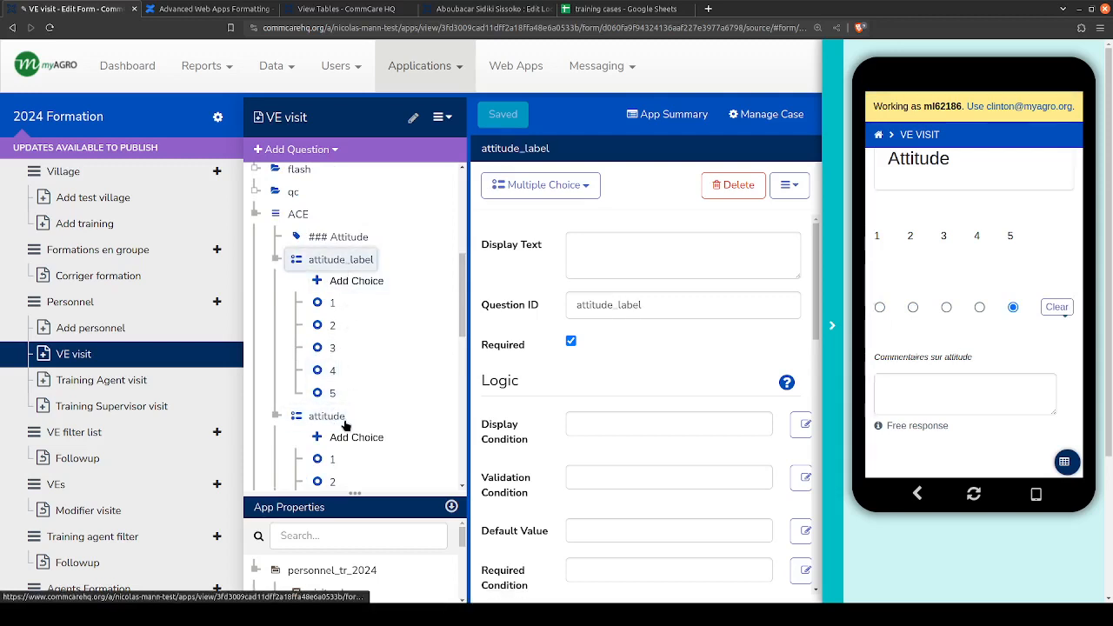
- Compare the appearance attributes of the attitude and attitude_label questions, and review attitude_label's remaining settings and the ACE question list
click(318, 416)
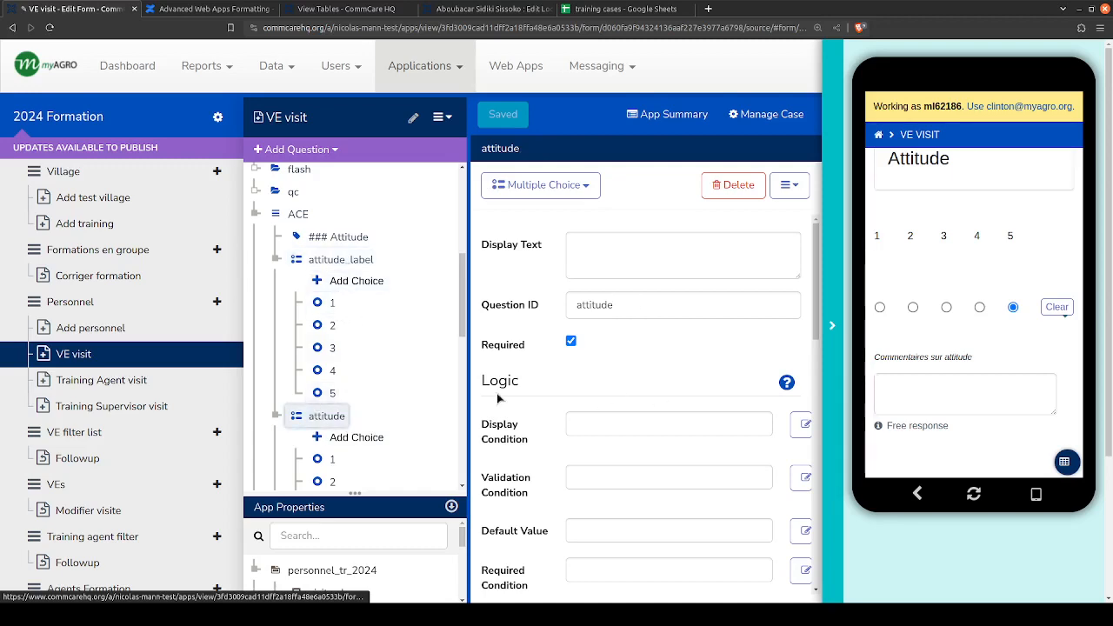
scroll(645, 397, down, 5)
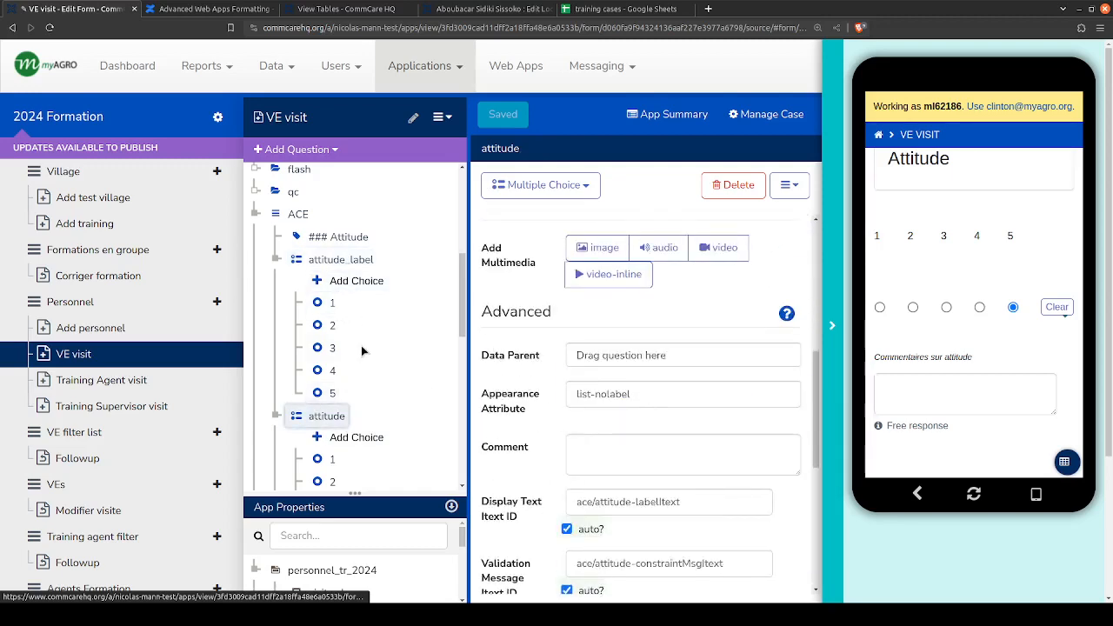
click(339, 260)
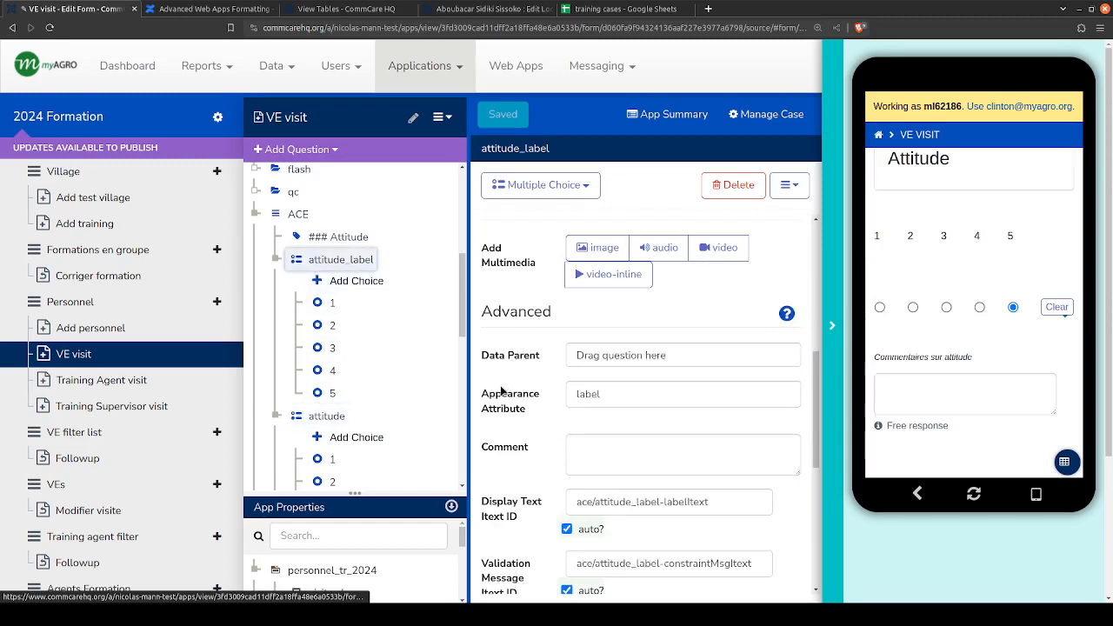
scroll(487, 395, up, 4)
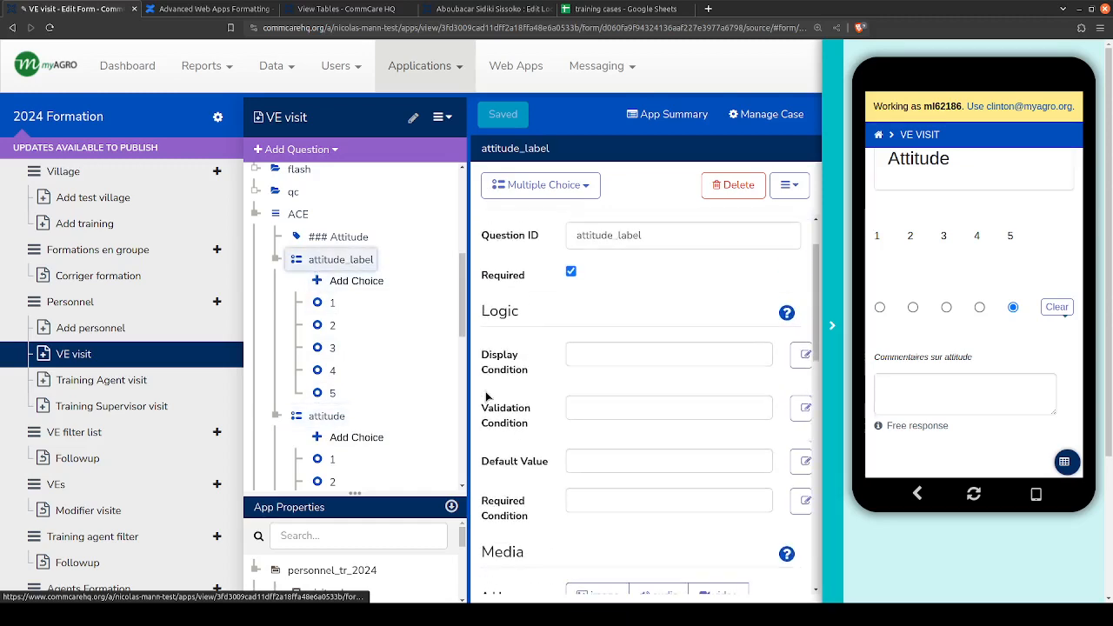
scroll(489, 395, up, 1)
scroll(646, 458, down, 4)
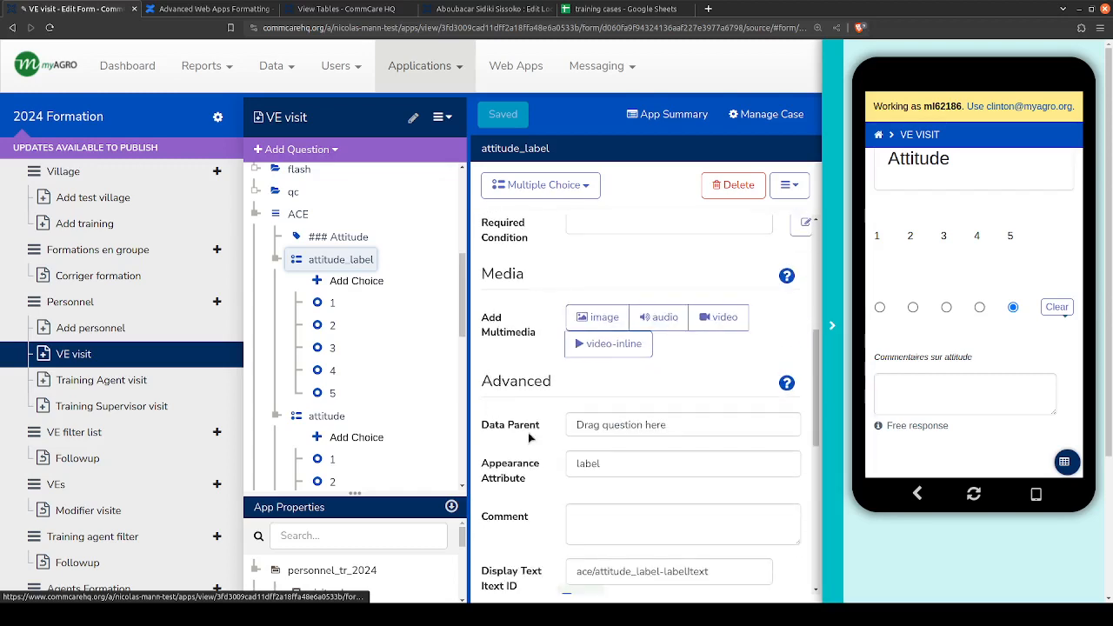
drag(647, 458, 519, 463)
click(513, 478)
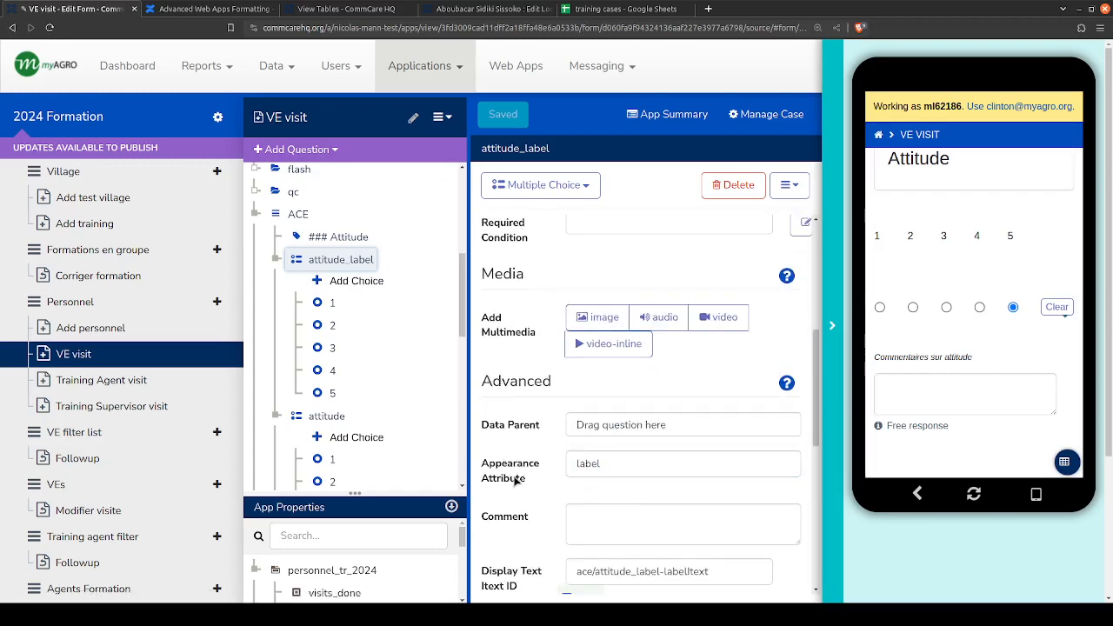
scroll(510, 454, down, 3)
scroll(509, 455, down, 5)
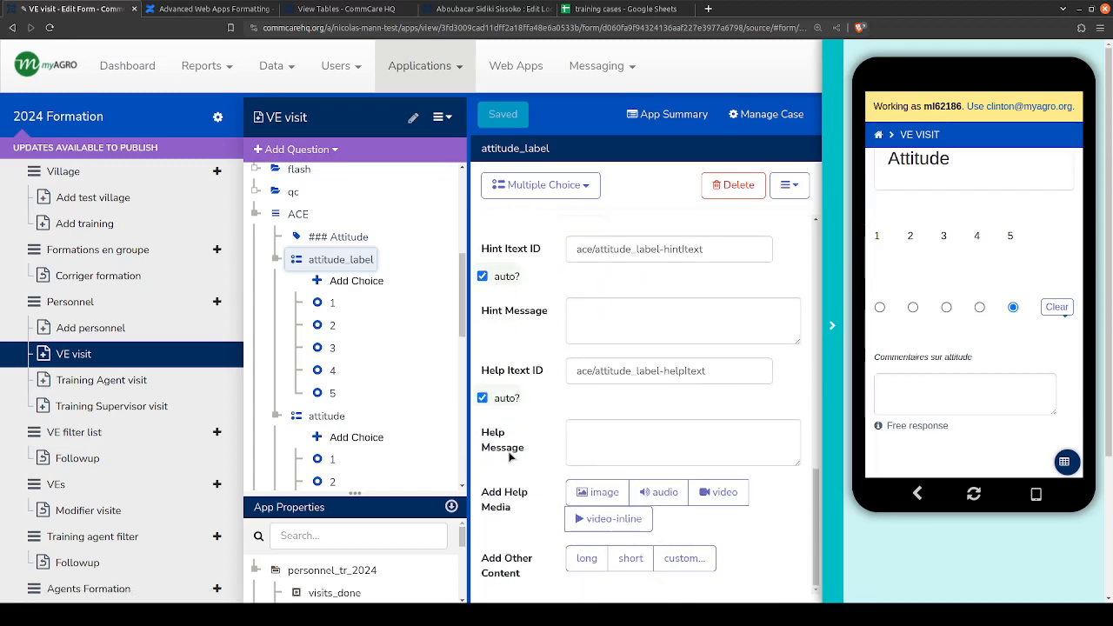
scroll(378, 374, down, 5)
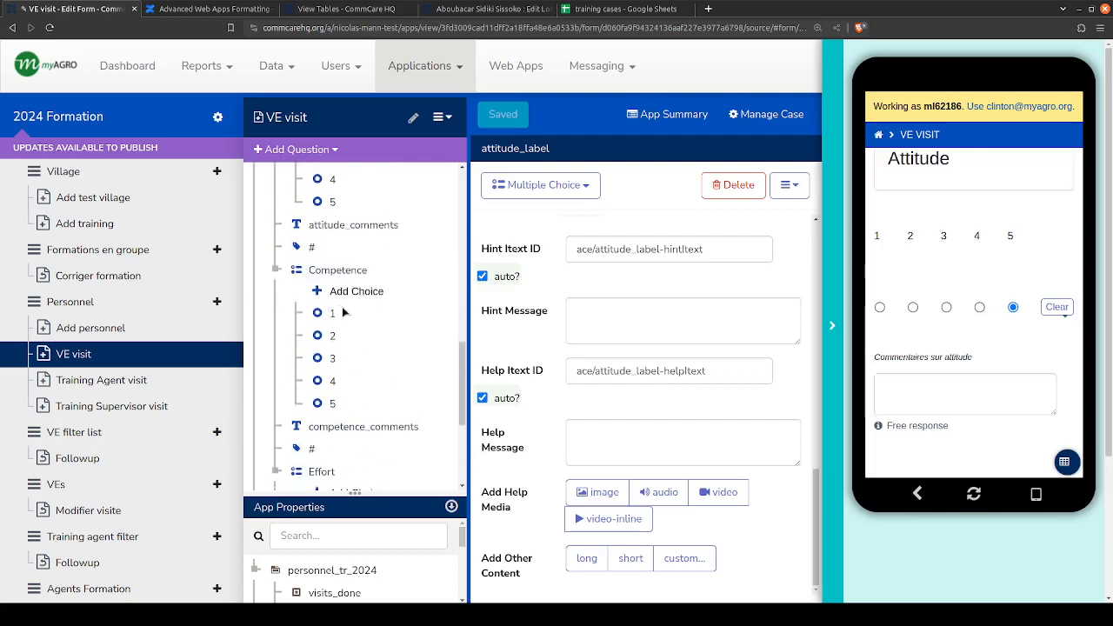
scroll(342, 306, up, 2)
scroll(340, 306, up, 2)
- Clear the Attitude rating in the previewed visit and examine the required answer and comment field on that page
scroll(981, 321, up, 1)
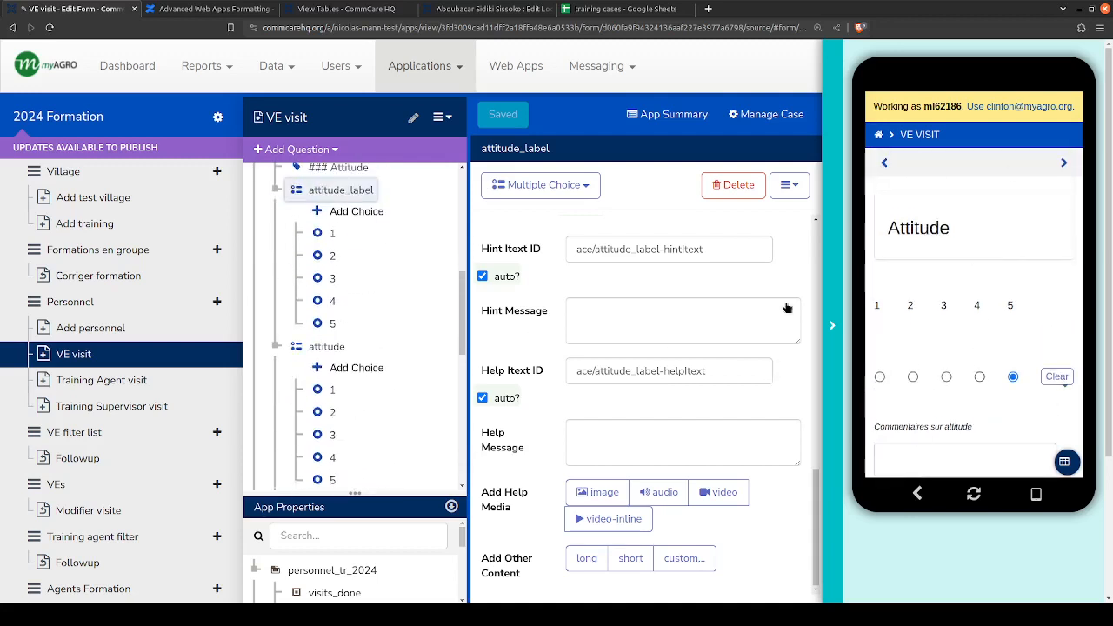
click(1054, 374)
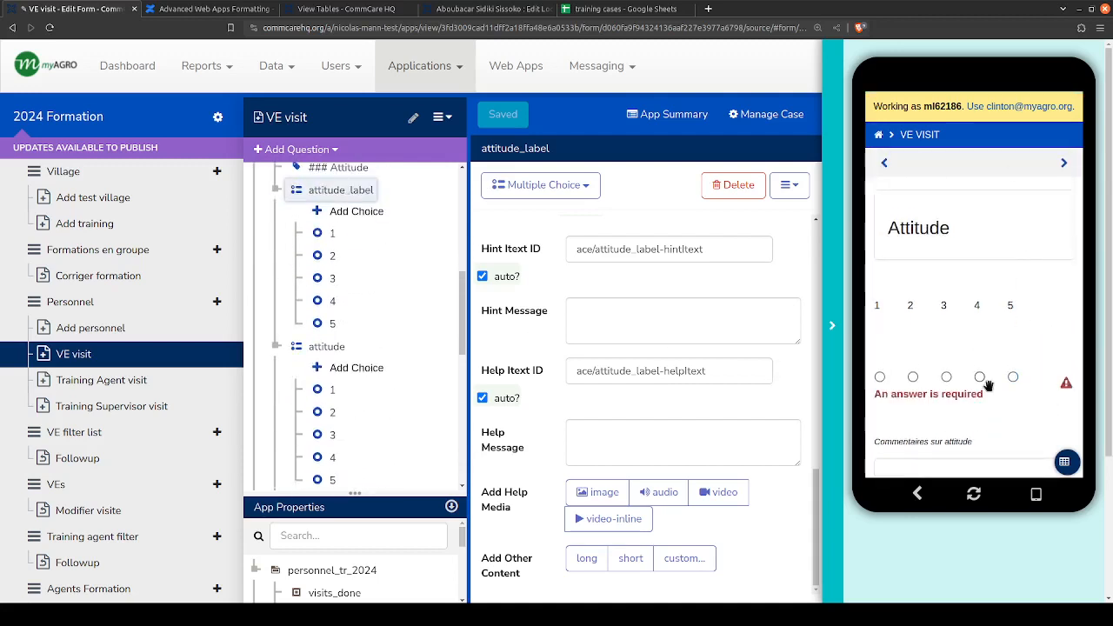
scroll(978, 287, down, 1)
scroll(972, 282, down, 1)
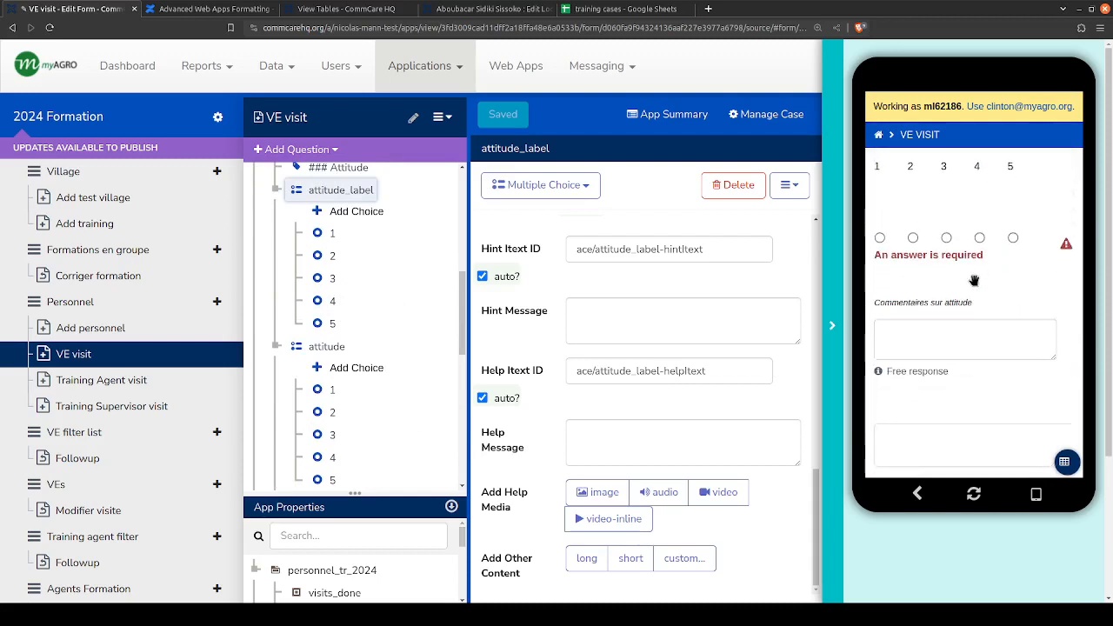
click(951, 328)
scroll(944, 277, up, 3)
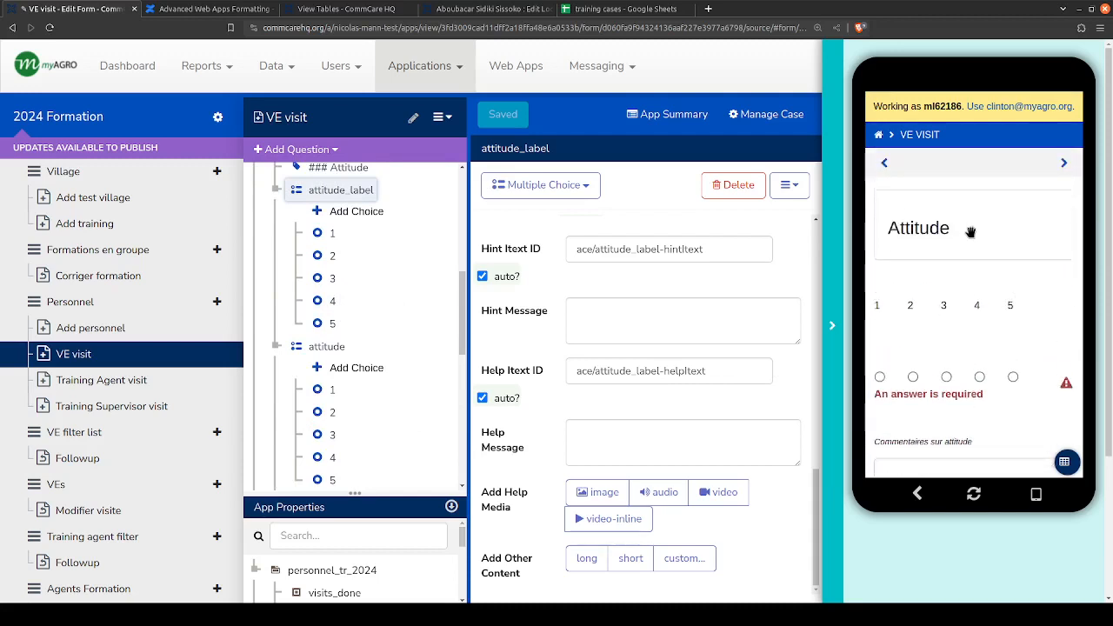
scroll(382, 310, up, 3)
scroll(385, 310, down, 2)
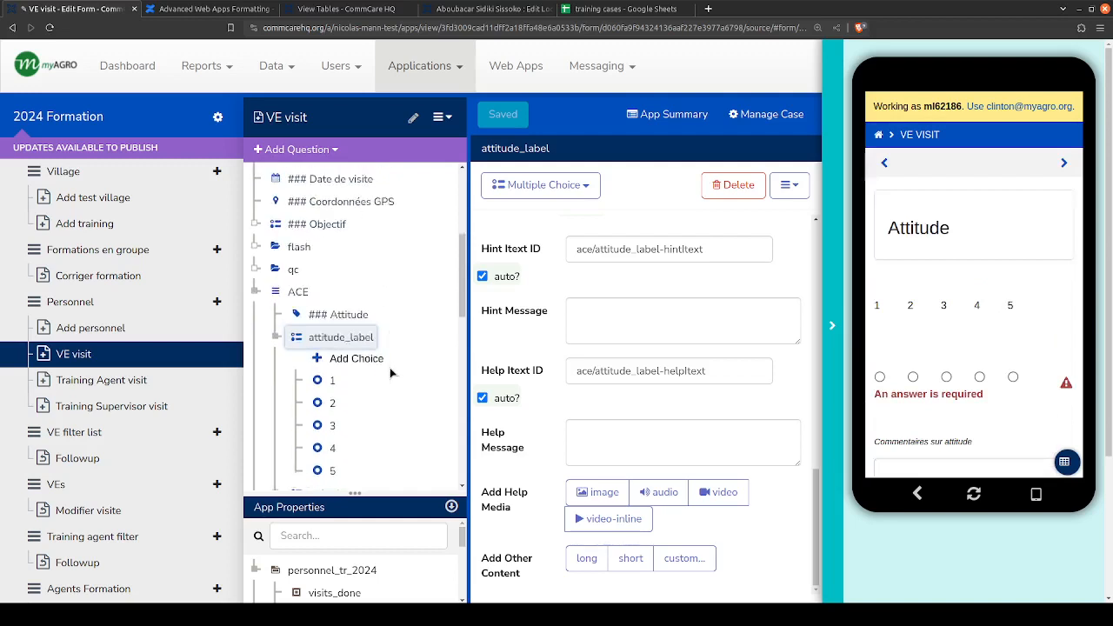
- Make a new version of the 2024 Formation application from its releases page
click(109, 116)
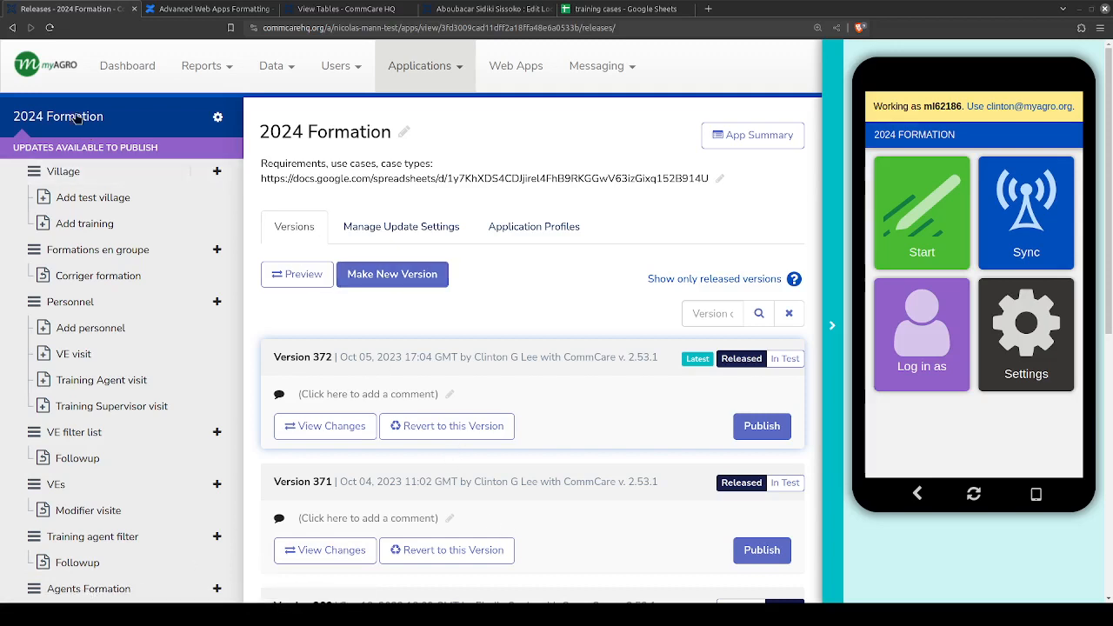
click(393, 276)
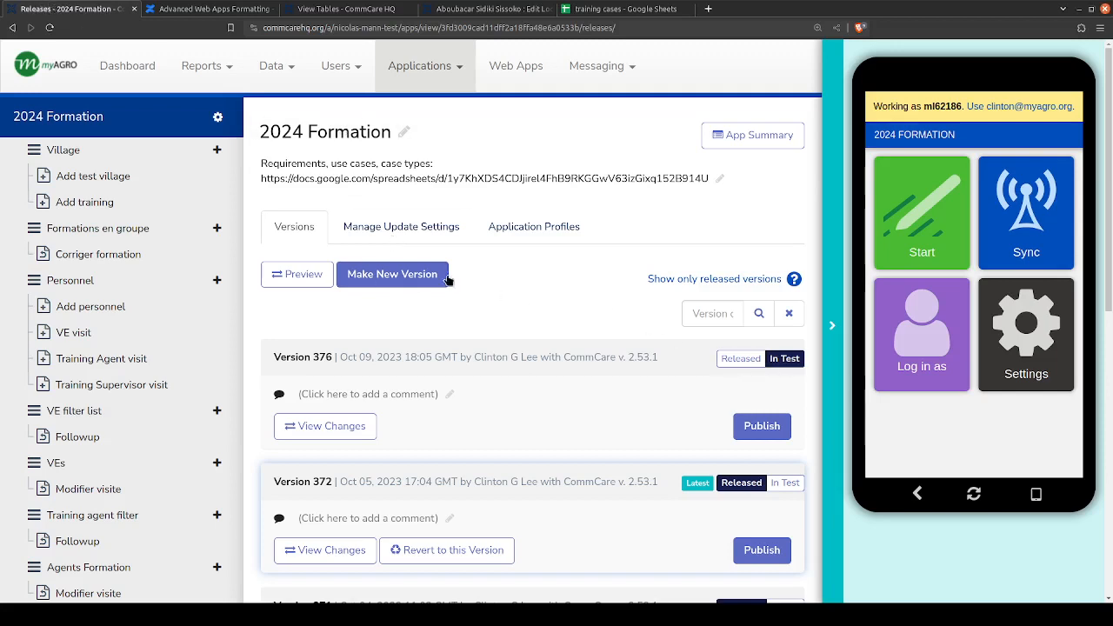
- Display the application barcode for installing version 376 on Android, and close the publishing options
click(761, 426)
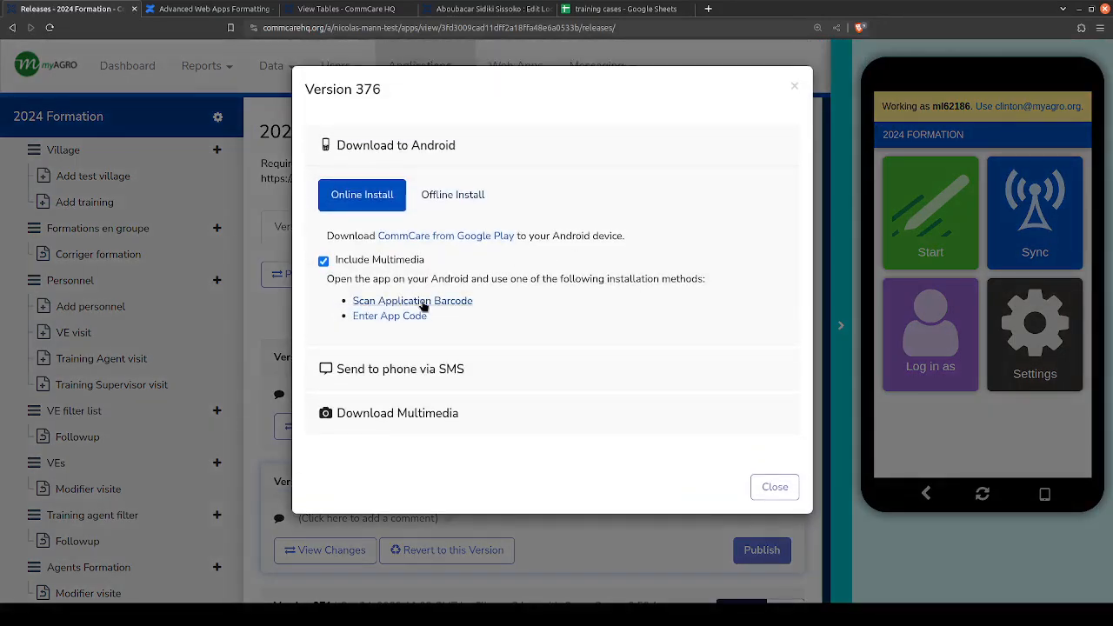
click(421, 301)
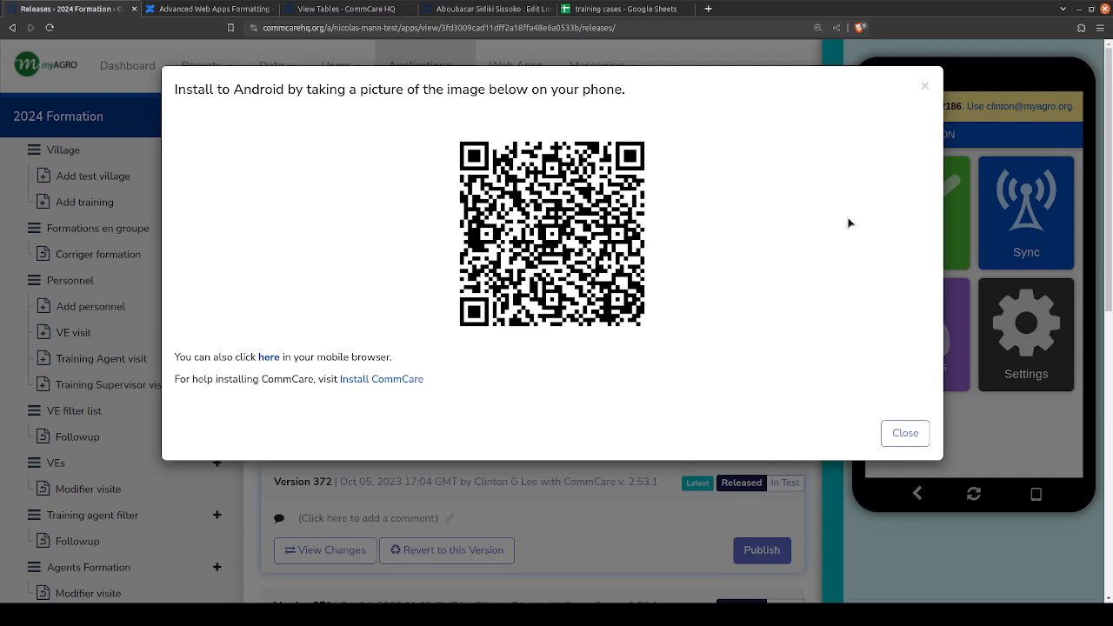
click(904, 433)
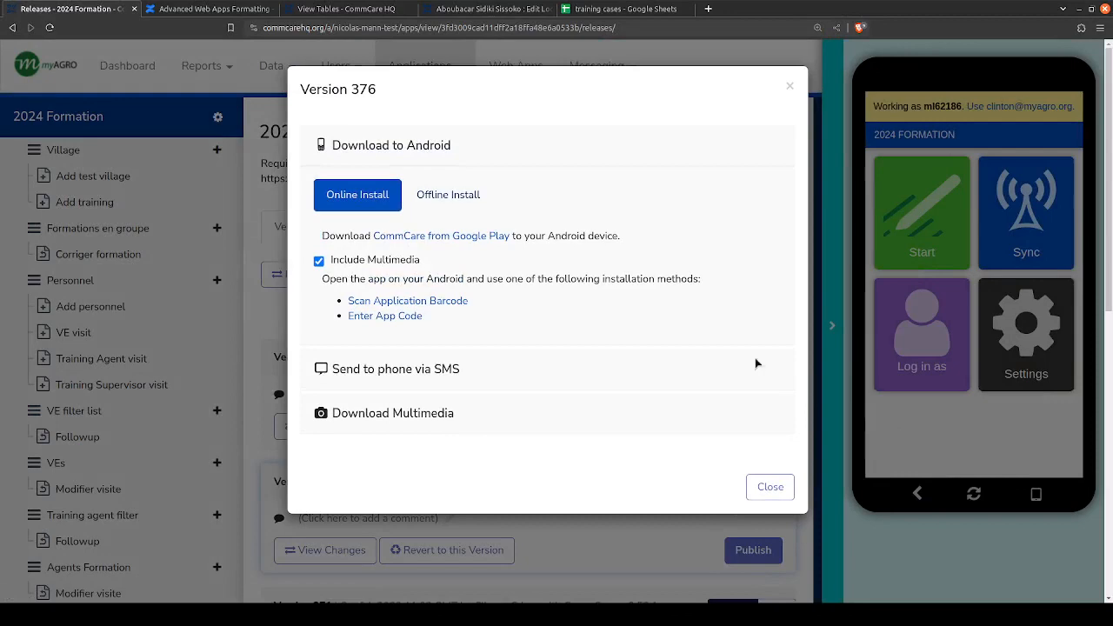
click(781, 495)
- Return to the Edit Location page showing the workers assigned to the Trainer T location
click(487, 9)
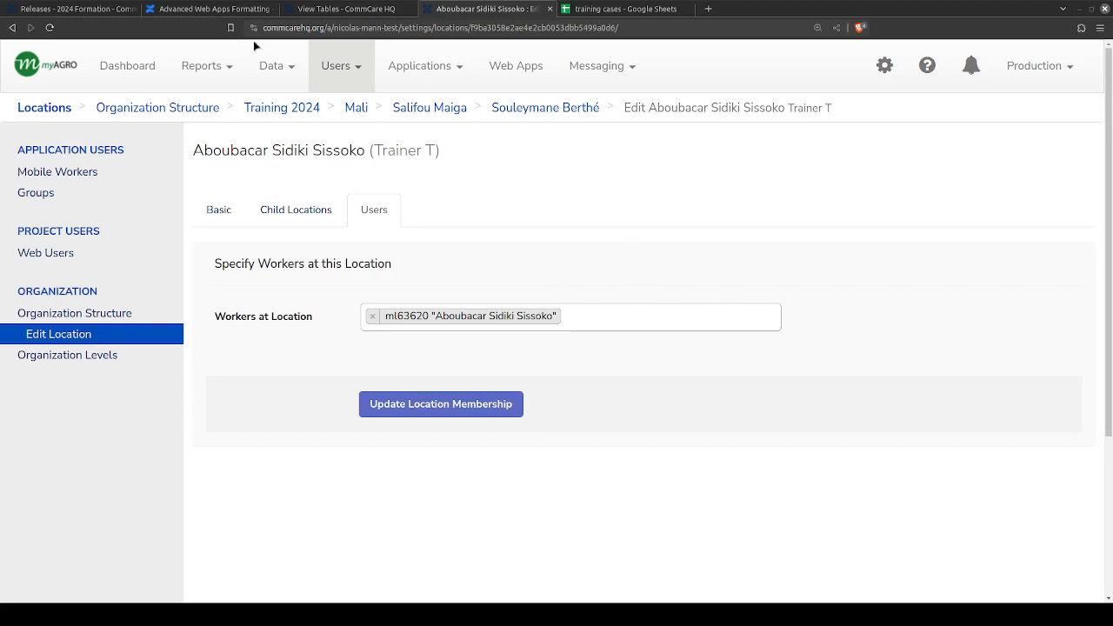
click(69, 9)
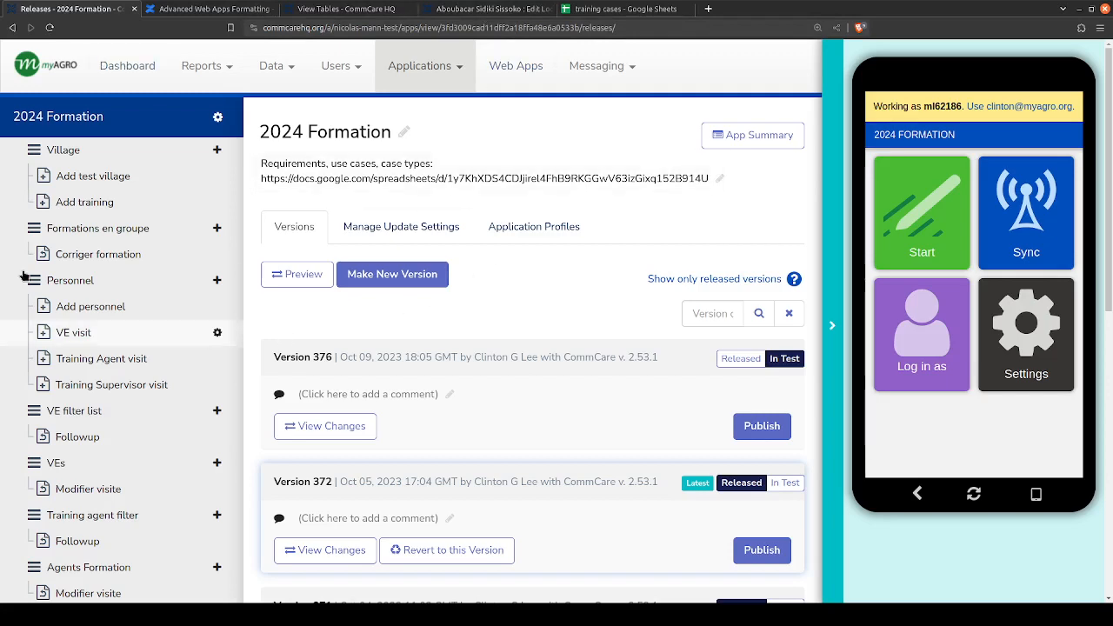
click(165, 8)
click(113, 8)
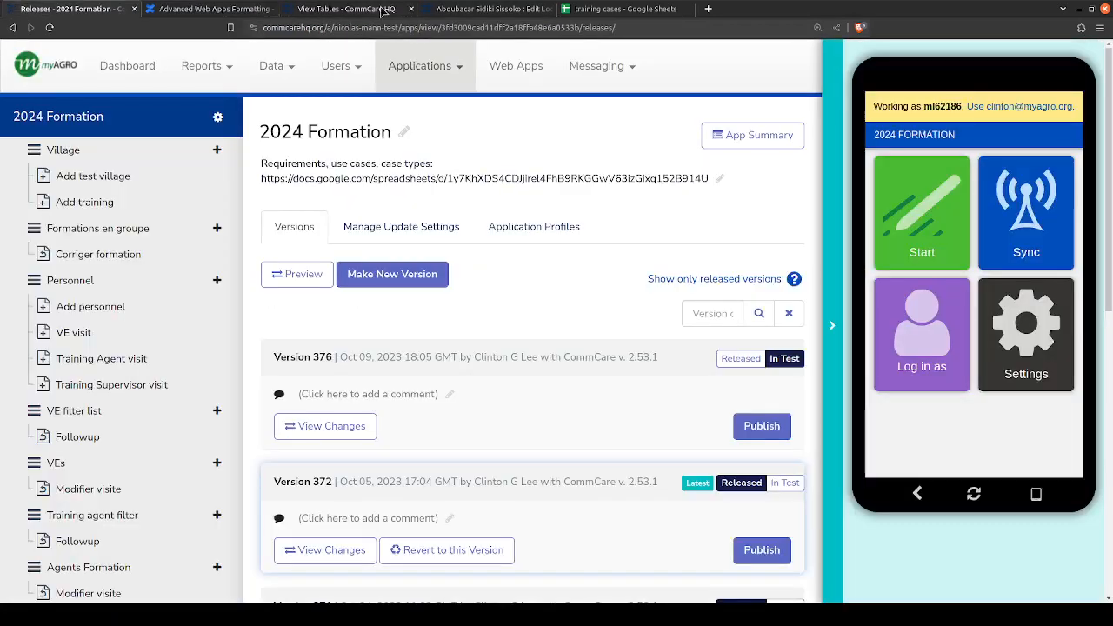
click(346, 9)
click(491, 8)
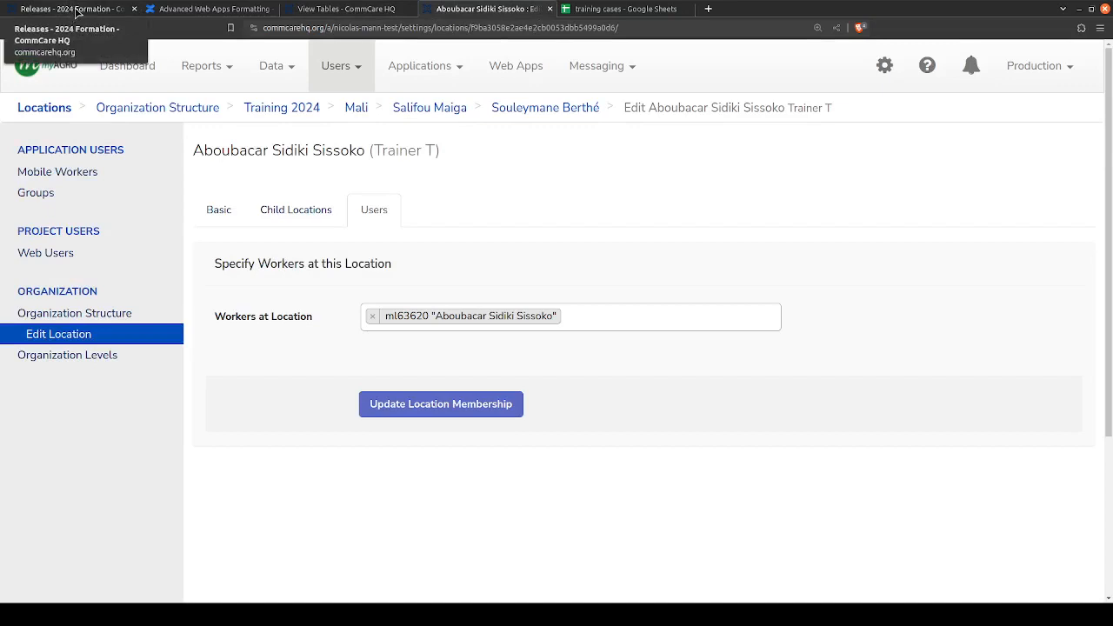
click(77, 11)
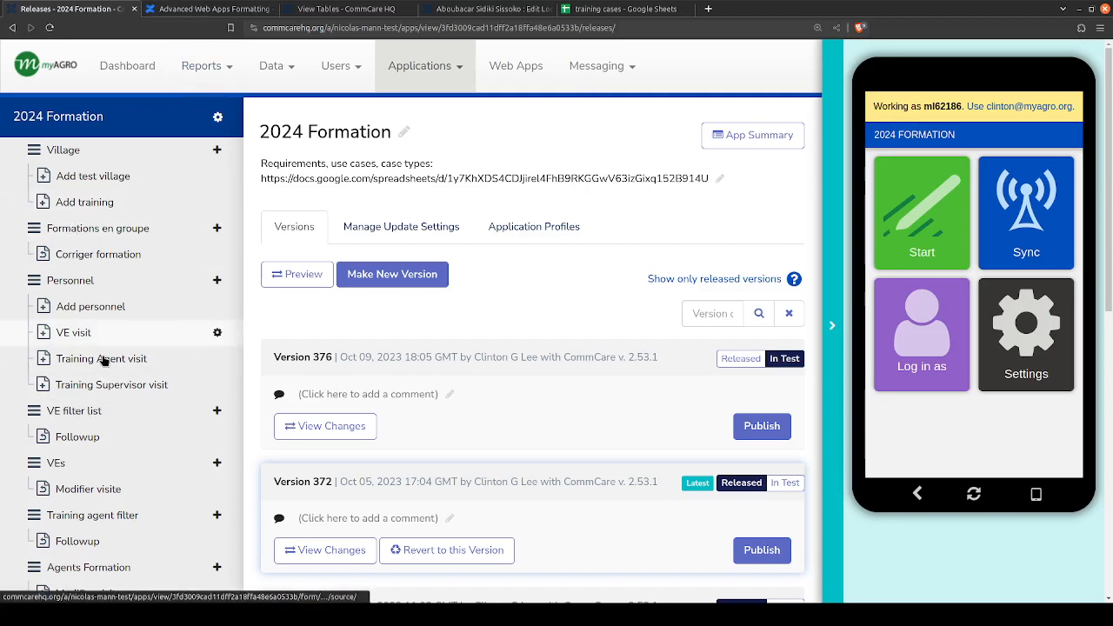
click(346, 9)
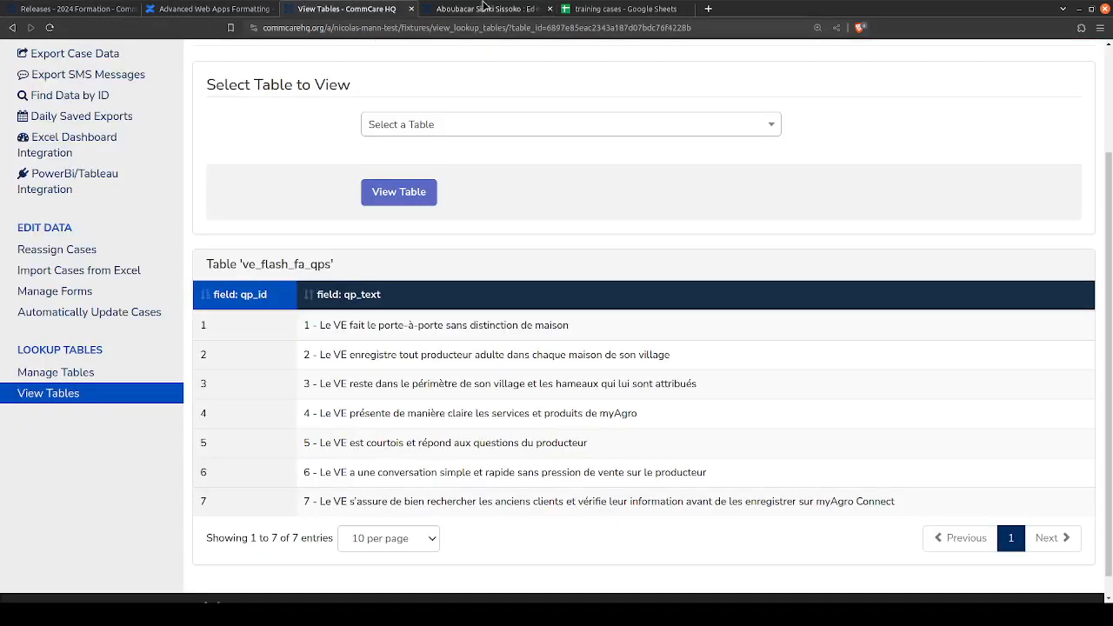
click(486, 9)
click(52, 8)
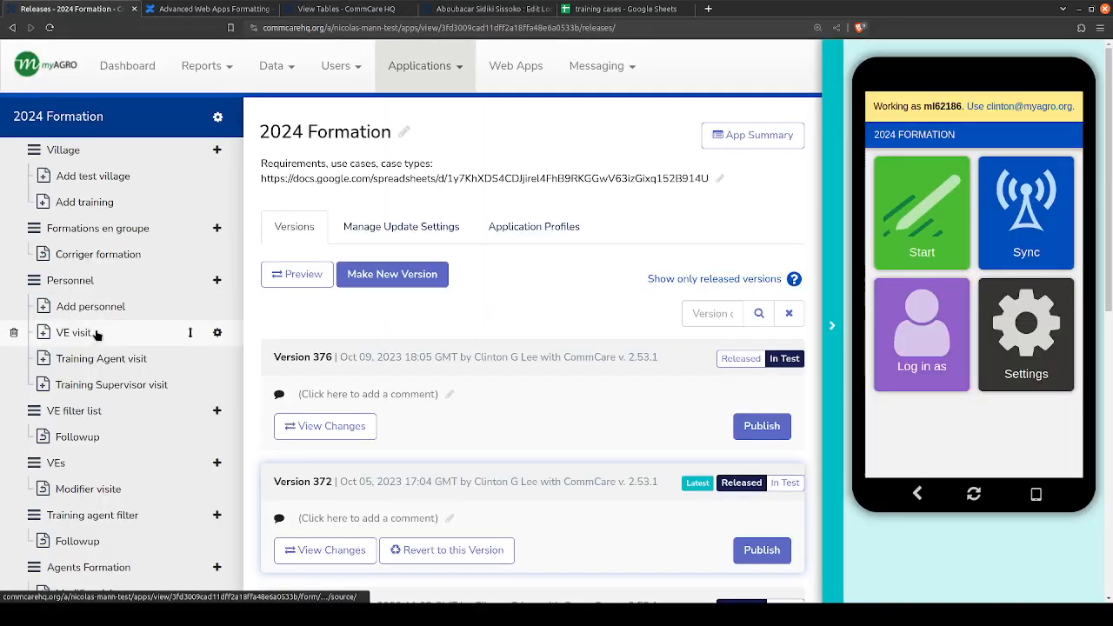
- Open the VE visit form of the 2024 Formation application and widen its question list
click(95, 331)
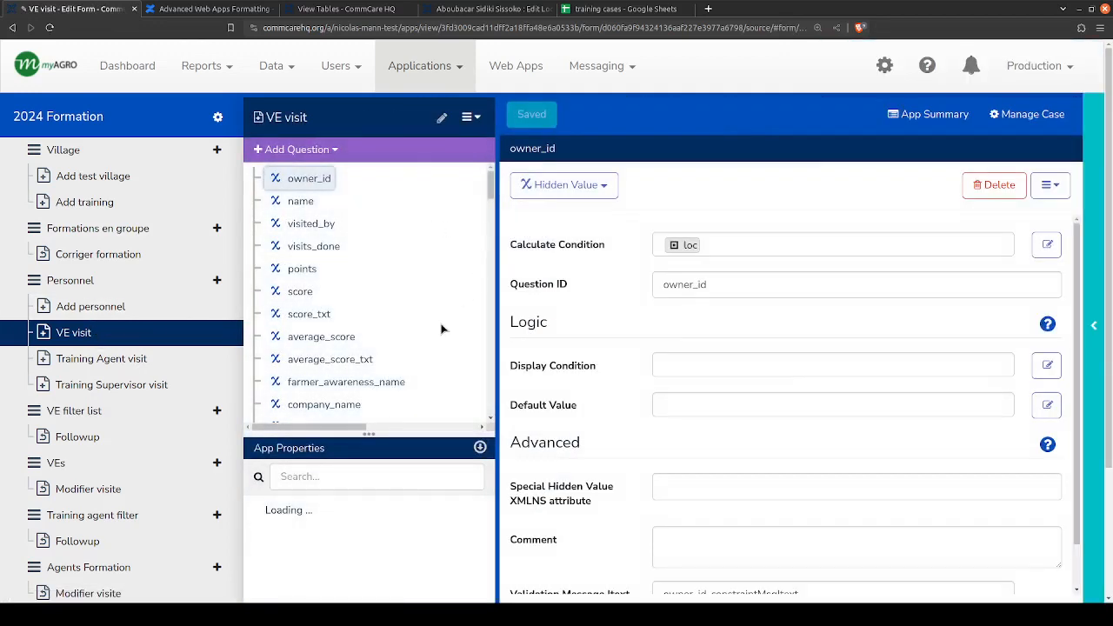
scroll(437, 318, down, 3)
scroll(437, 314, down, 10)
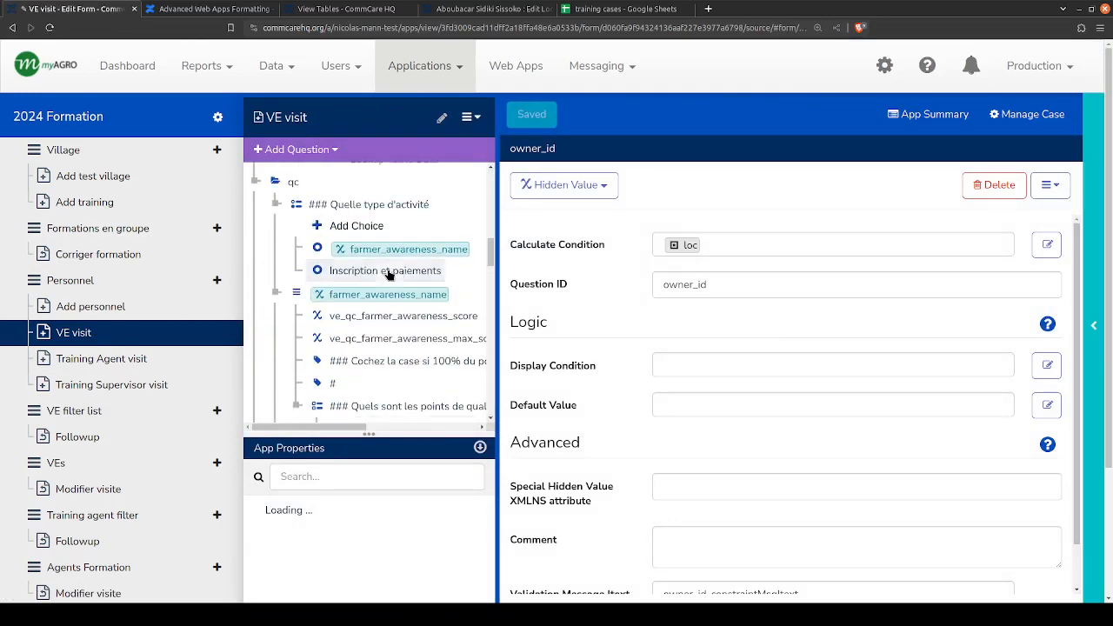
scroll(391, 278, down, 5)
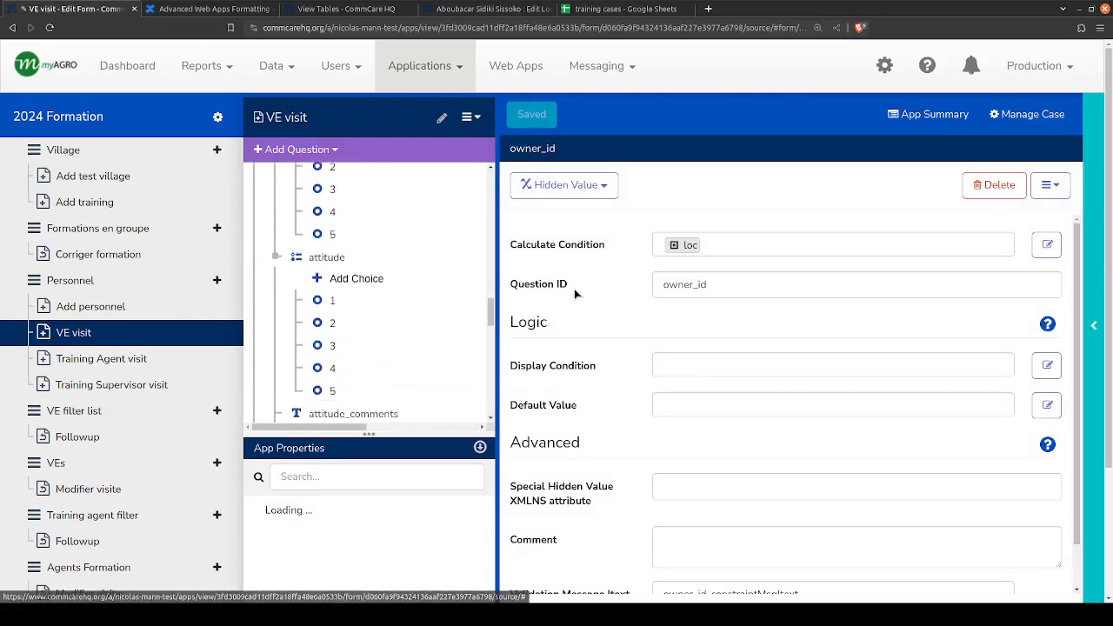
drag(497, 288, 600, 288)
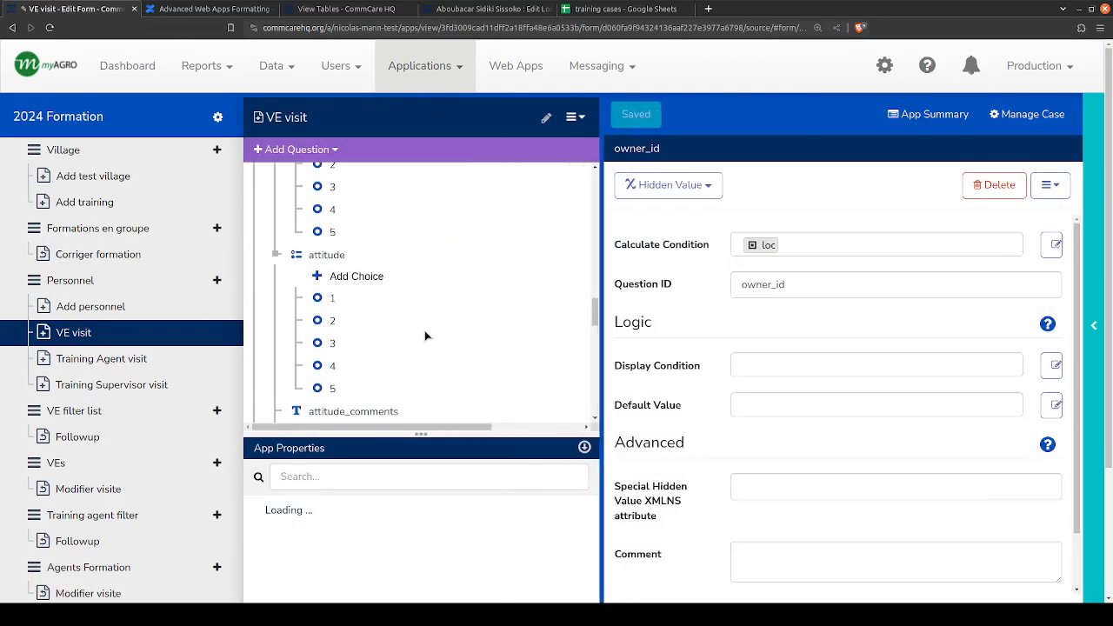
- Delete the ACE group's questions from Competence through effort_comments, including their comment fields and the separator label between them
scroll(391, 329, down, 3)
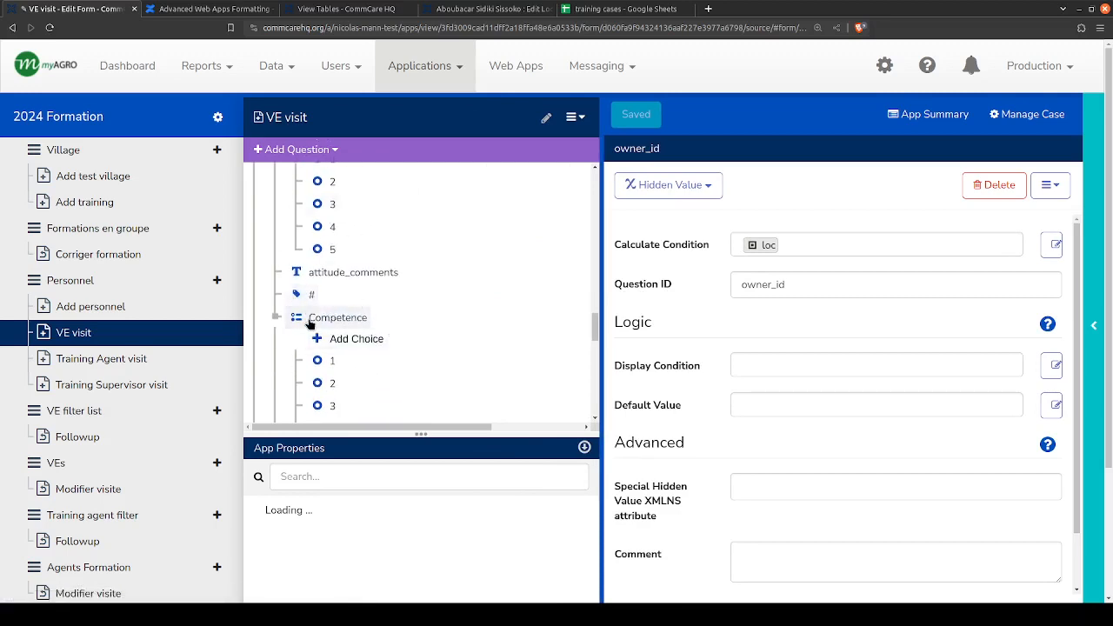
click(337, 318)
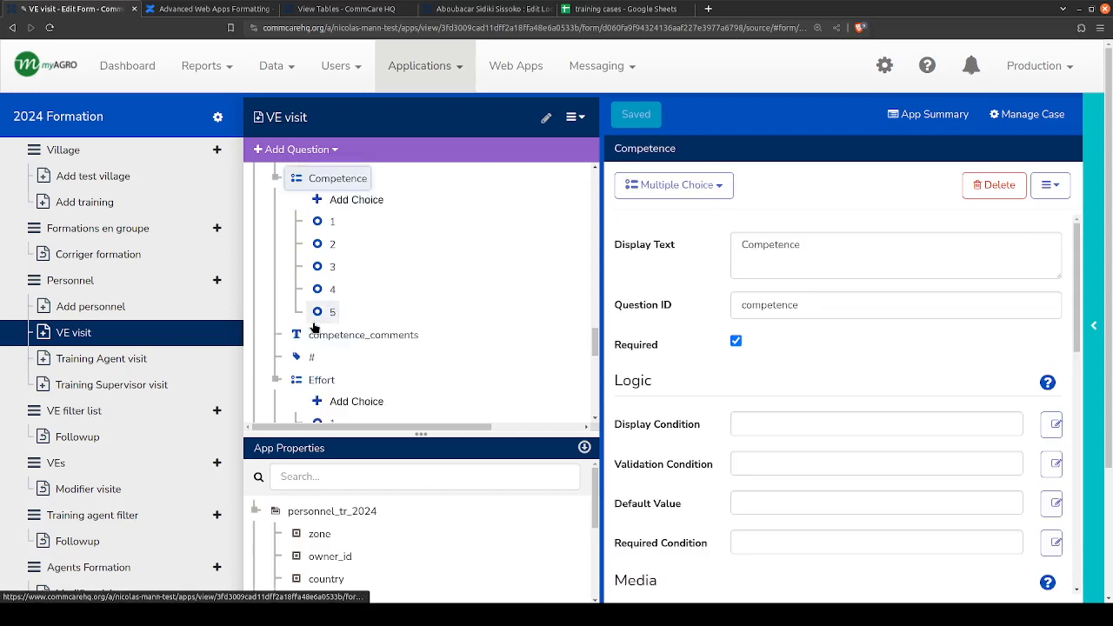
scroll(313, 320, up, 3)
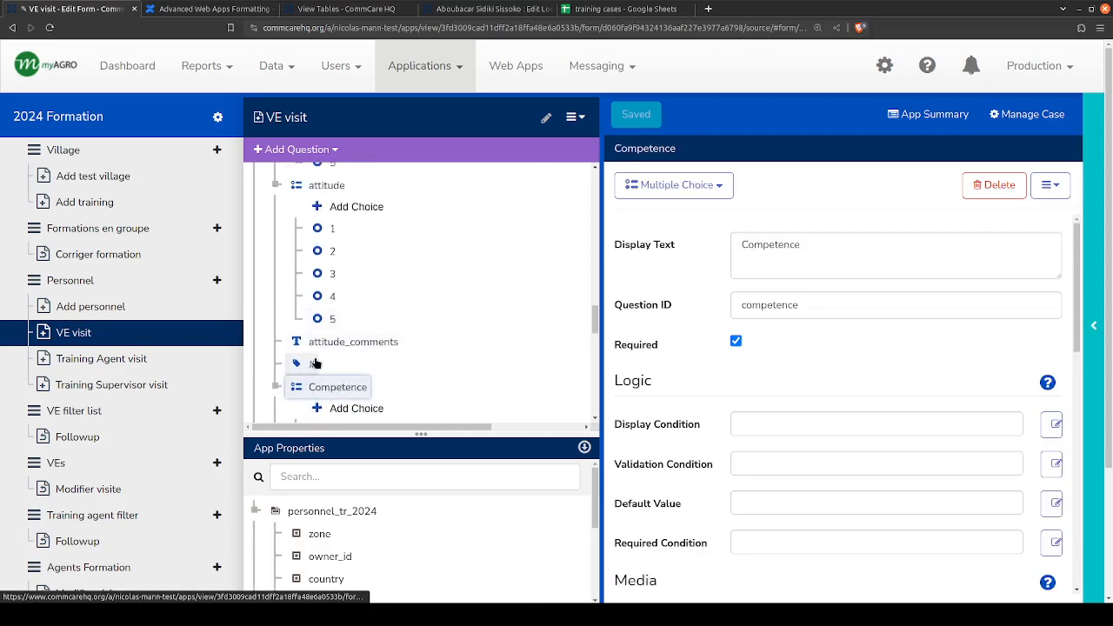
scroll(326, 317, up, 3)
scroll(329, 317, down, 5)
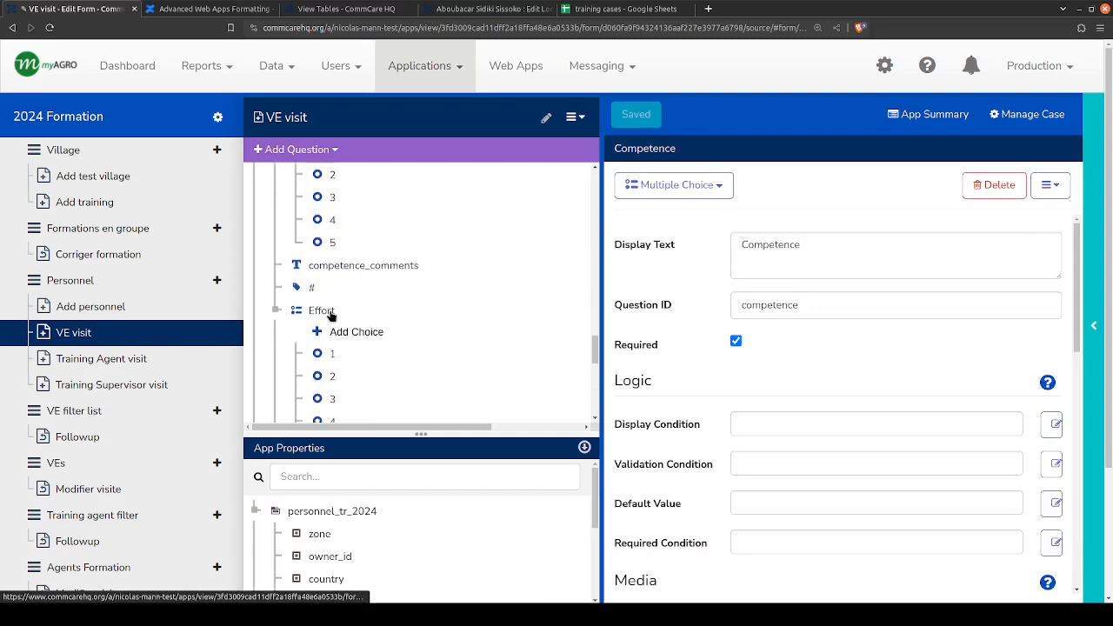
scroll(323, 320, down, 3)
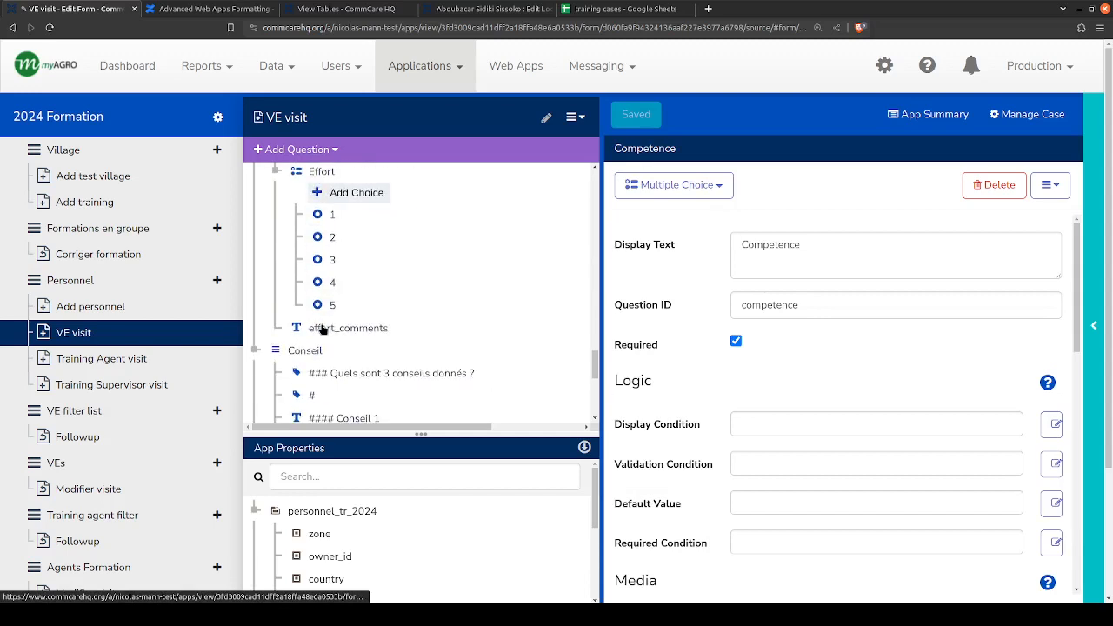
shift+click(324, 330)
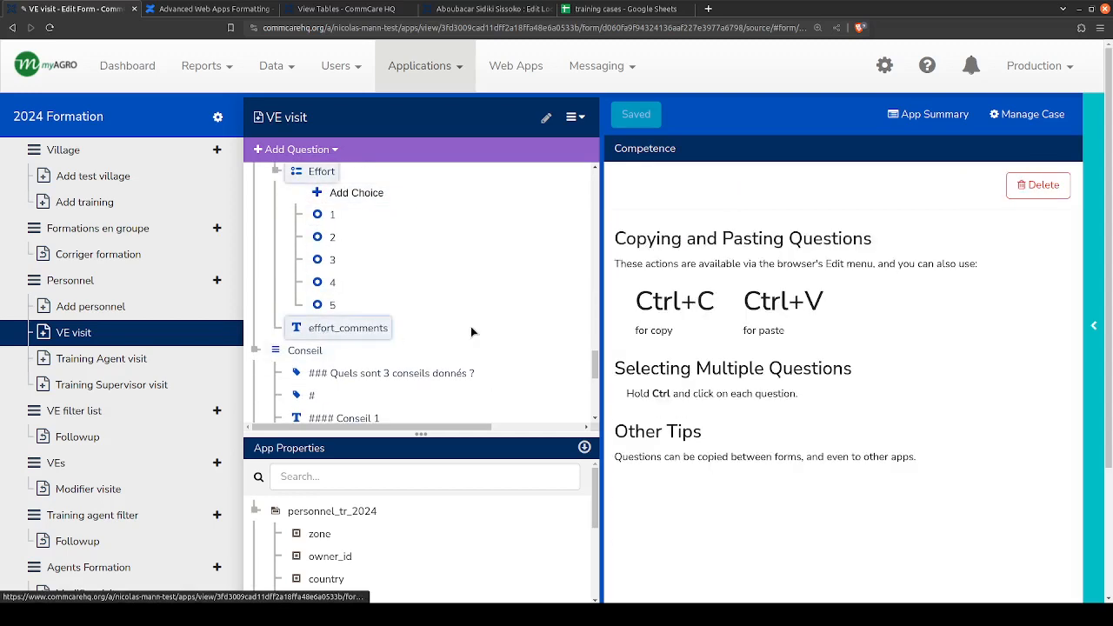
key(Delete)
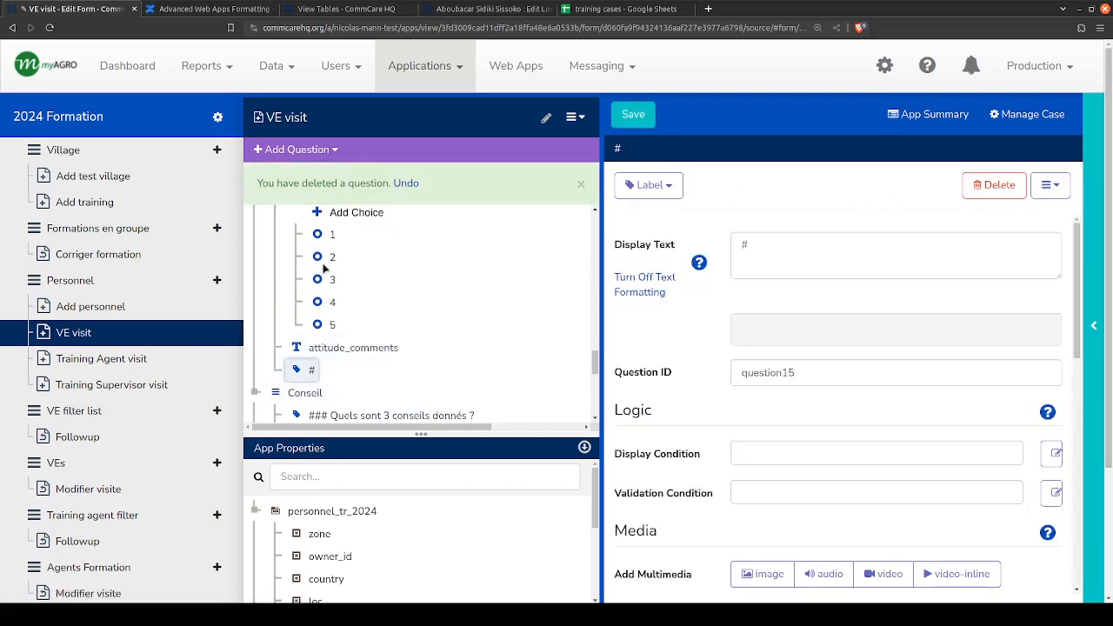
- Duplicate the ACE group's Attitude set, from the ### Attitude label through attitude_comments, directly after the # separator label
scroll(323, 280, up, 3)
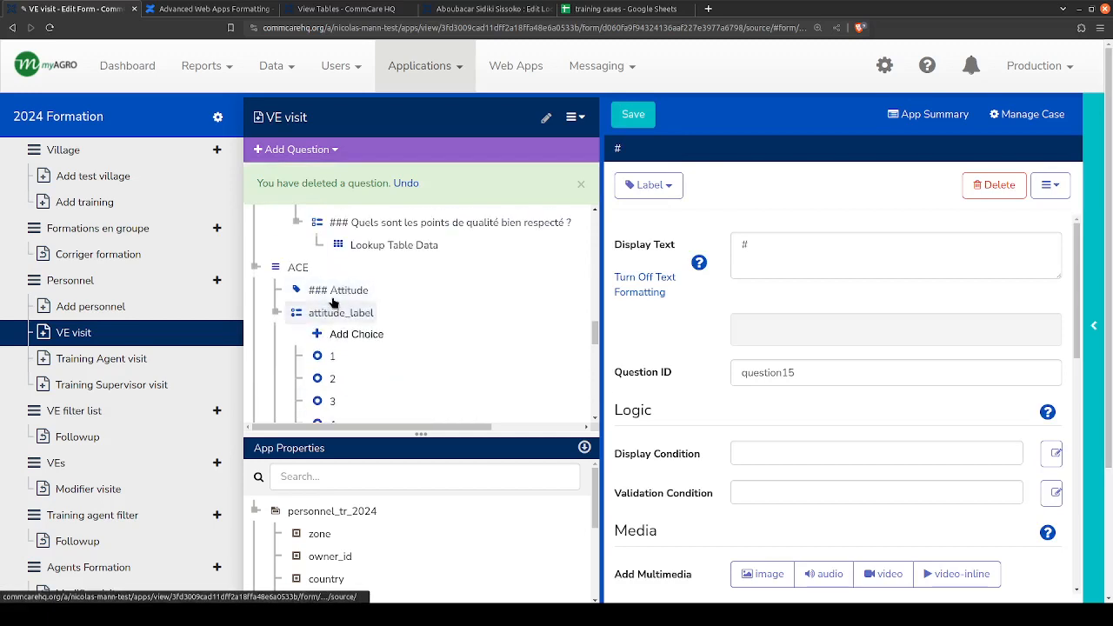
click(333, 296)
scroll(322, 339, down, 3)
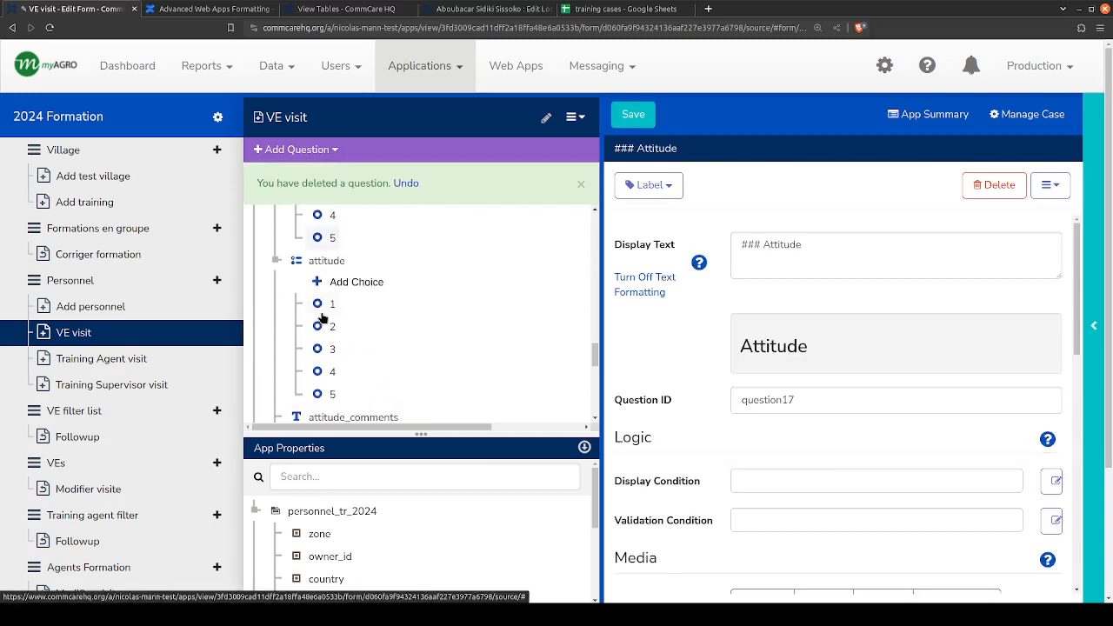
ctrl+click(319, 348)
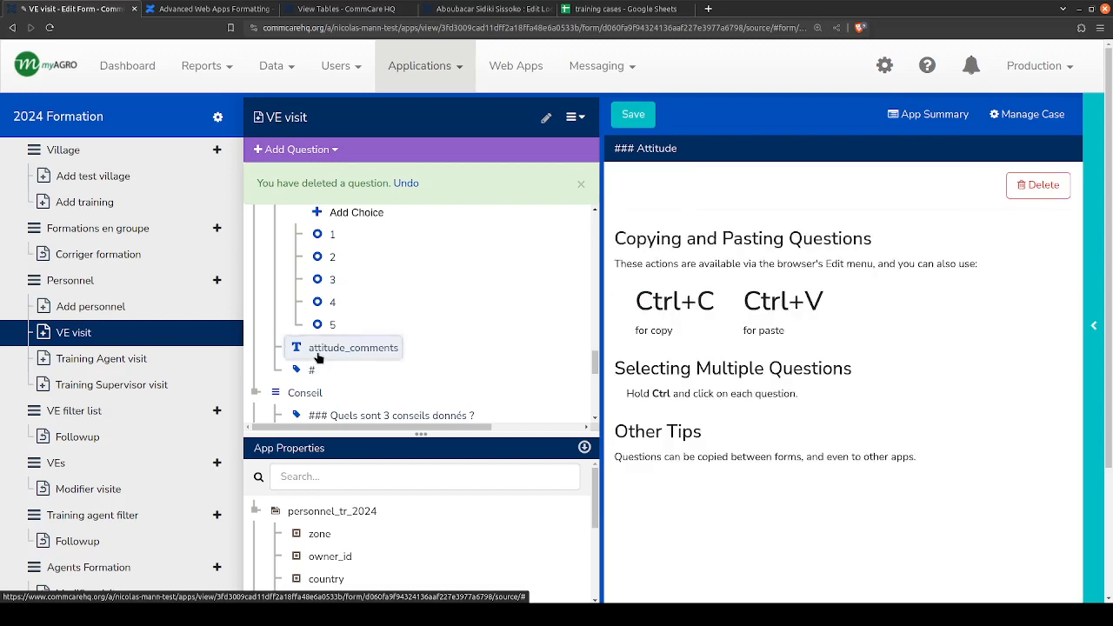
scroll(322, 348, up, 5)
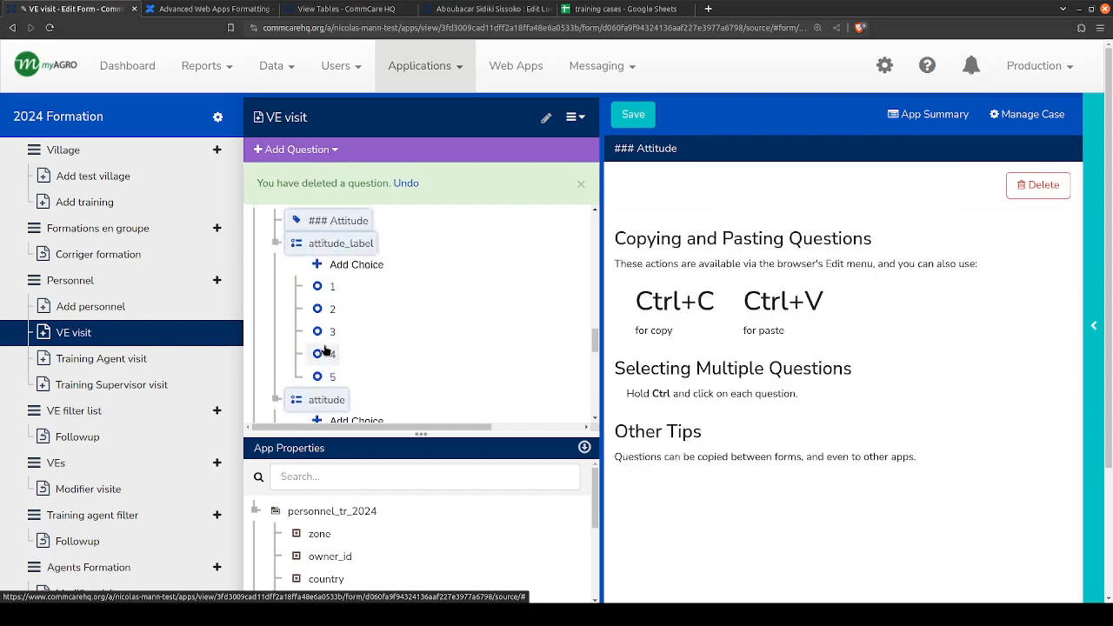
scroll(325, 345, down, 2)
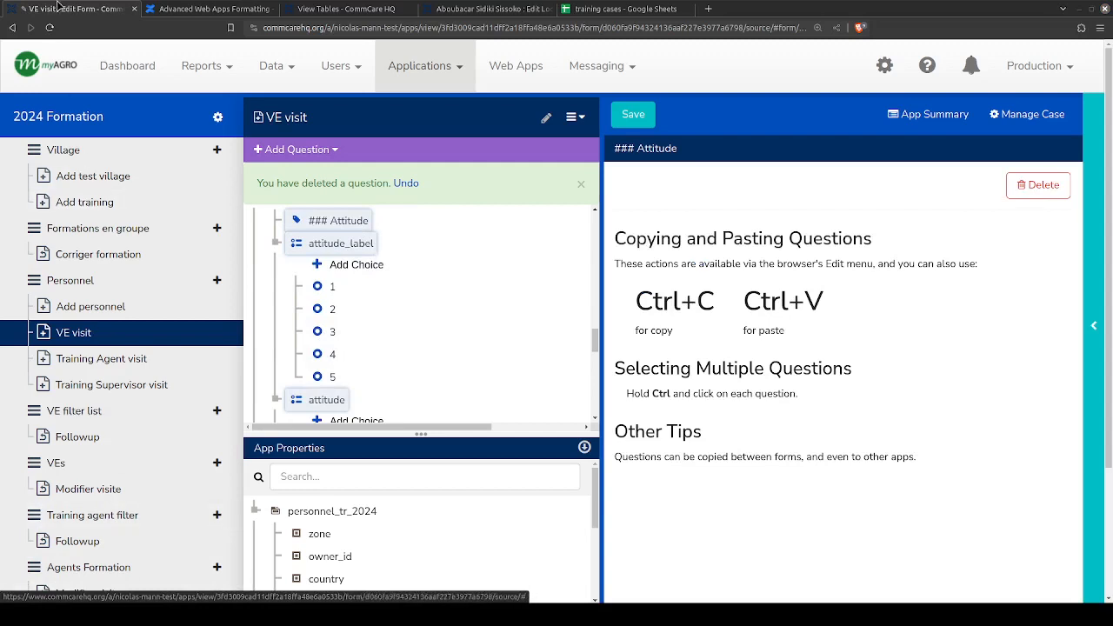
scroll(315, 365, down, 1)
scroll(315, 365, down, 2)
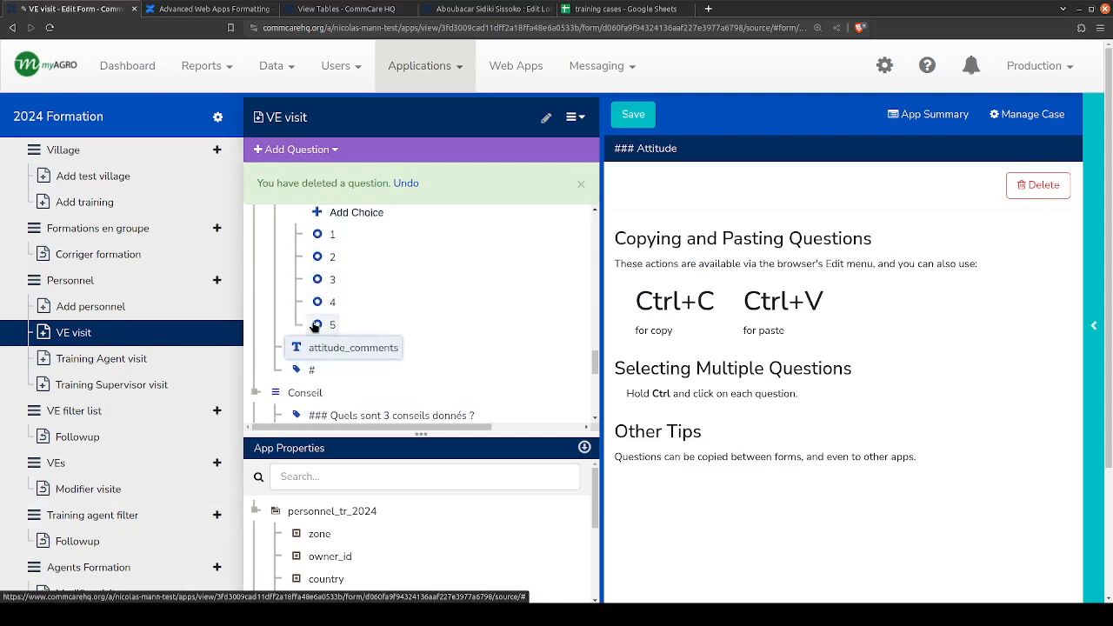
click(305, 370)
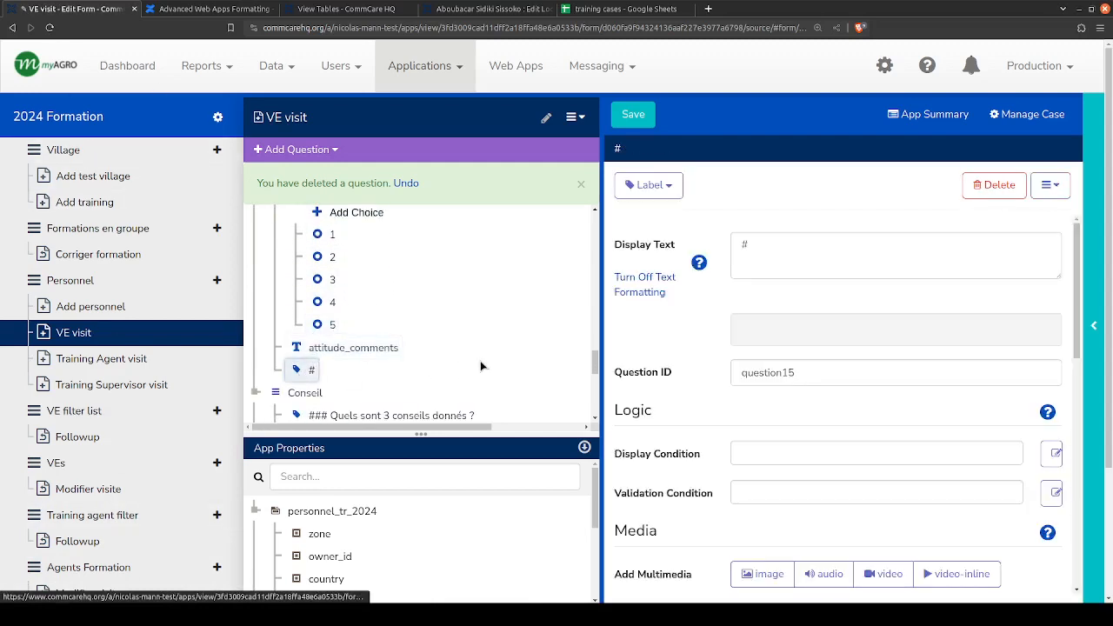
click(405, 182)
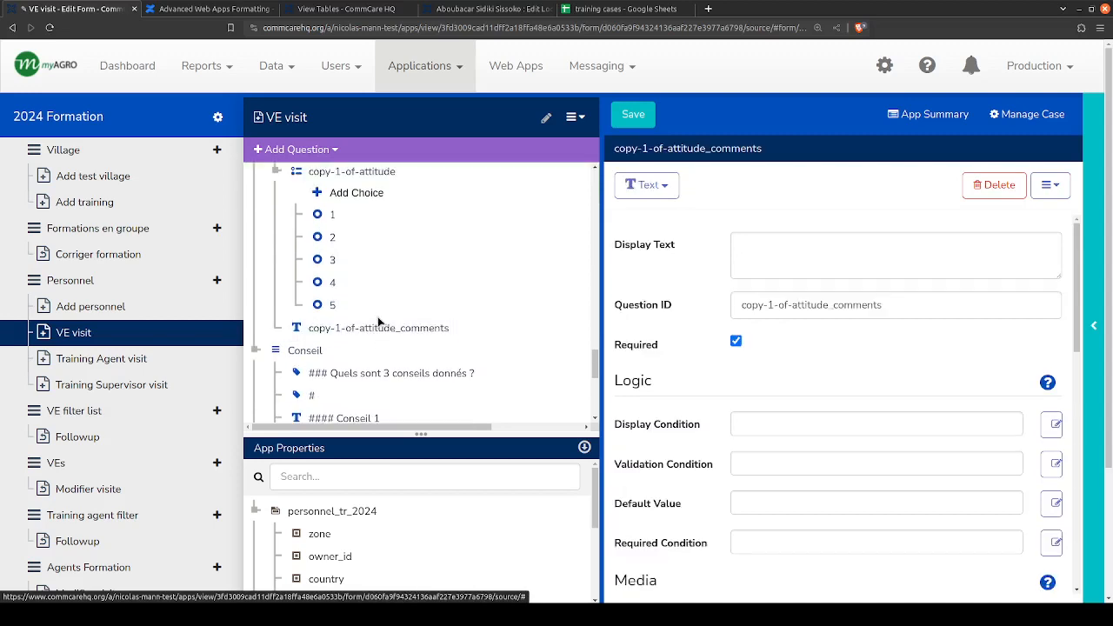
- Duplicate the # separator and the copied Attitude set through copy-1-of-attitude_comments at the end of the ACE group
scroll(351, 312, down, 3)
scroll(351, 312, up, 5)
scroll(346, 317, up, 3)
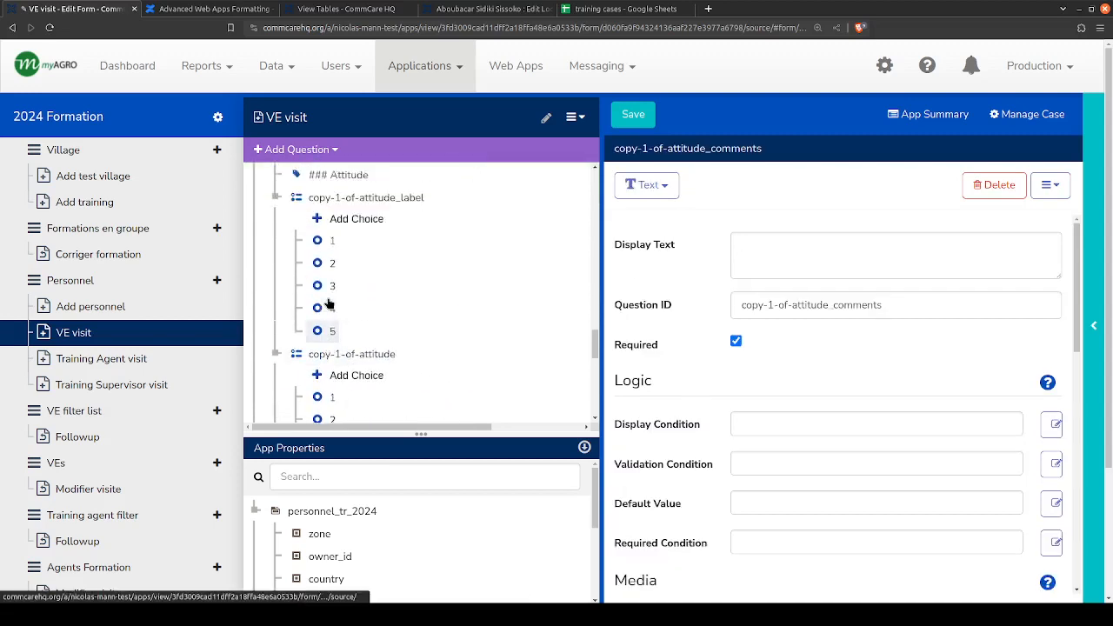
click(302, 251)
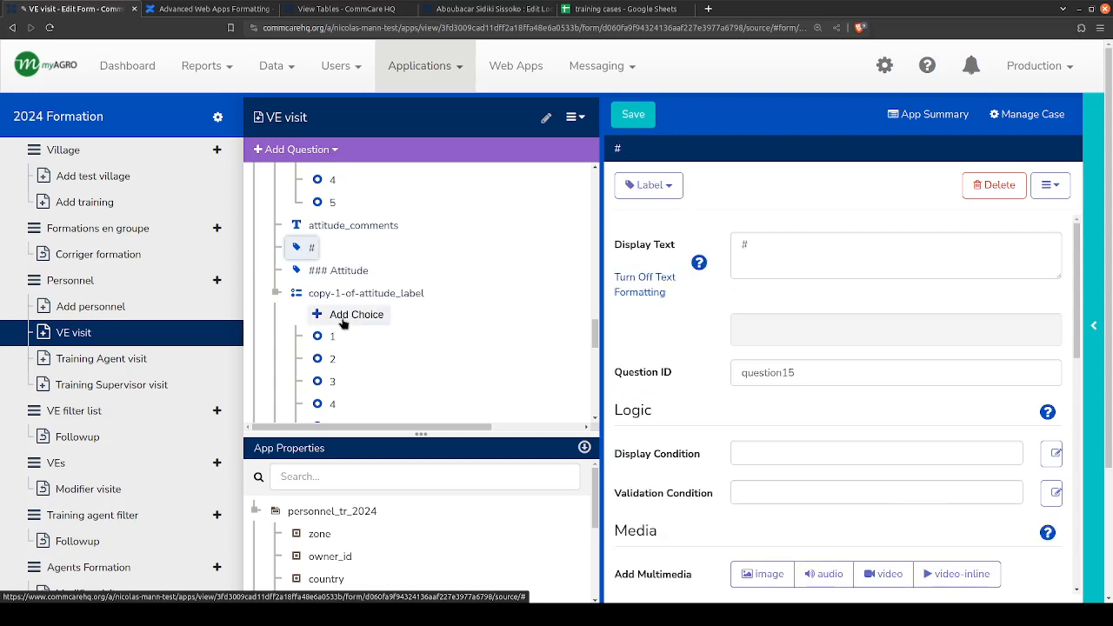
scroll(337, 310, down, 3)
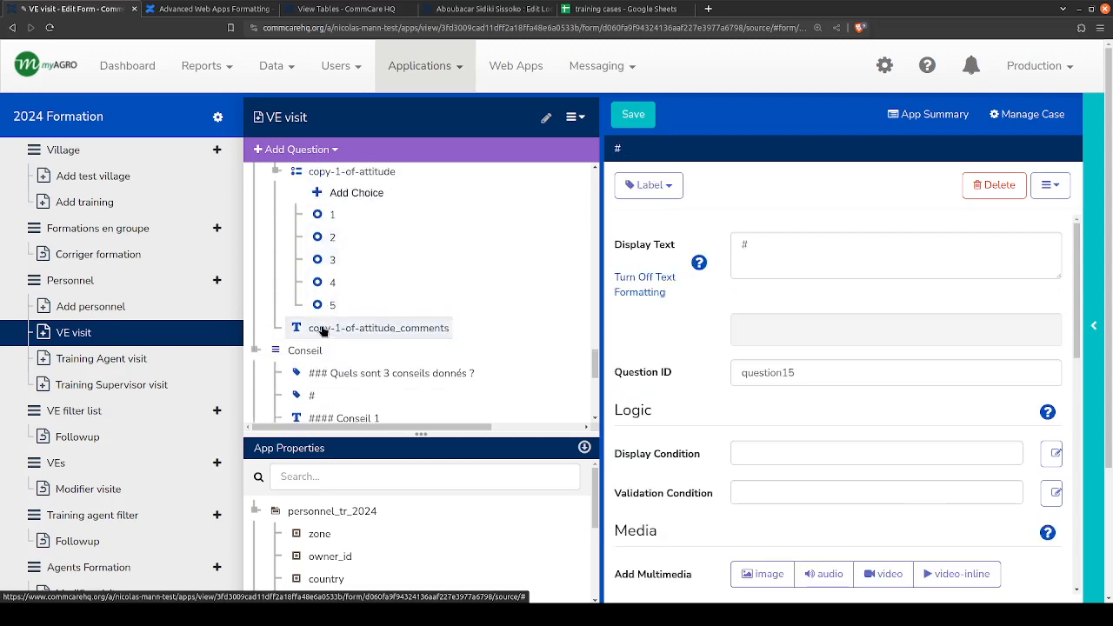
shift+click(321, 330)
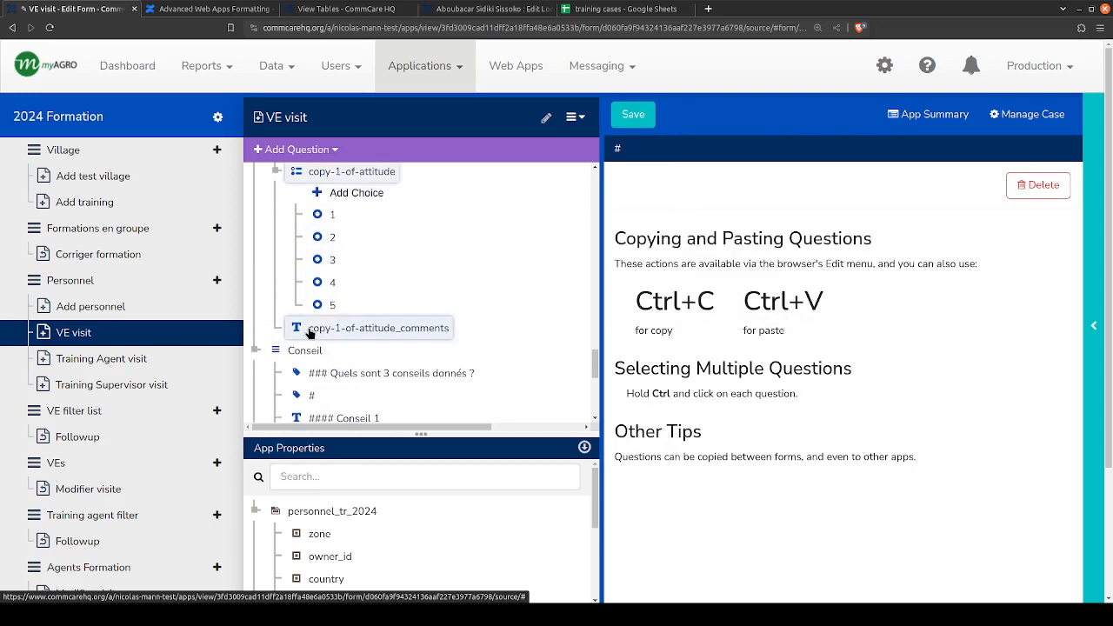
click(315, 331)
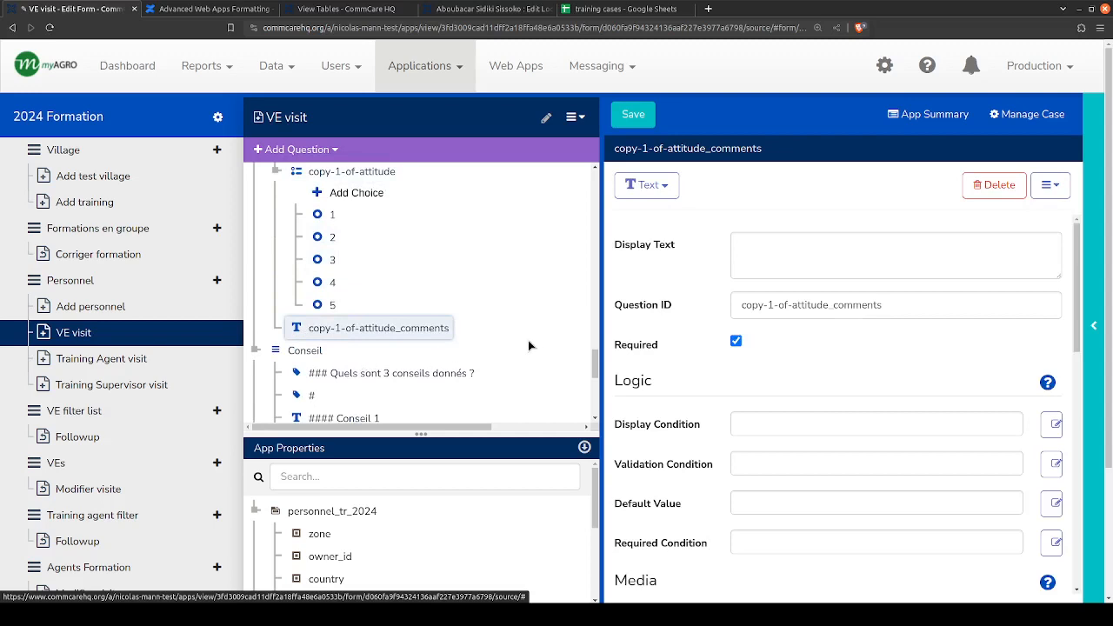
key(ctrl+v)
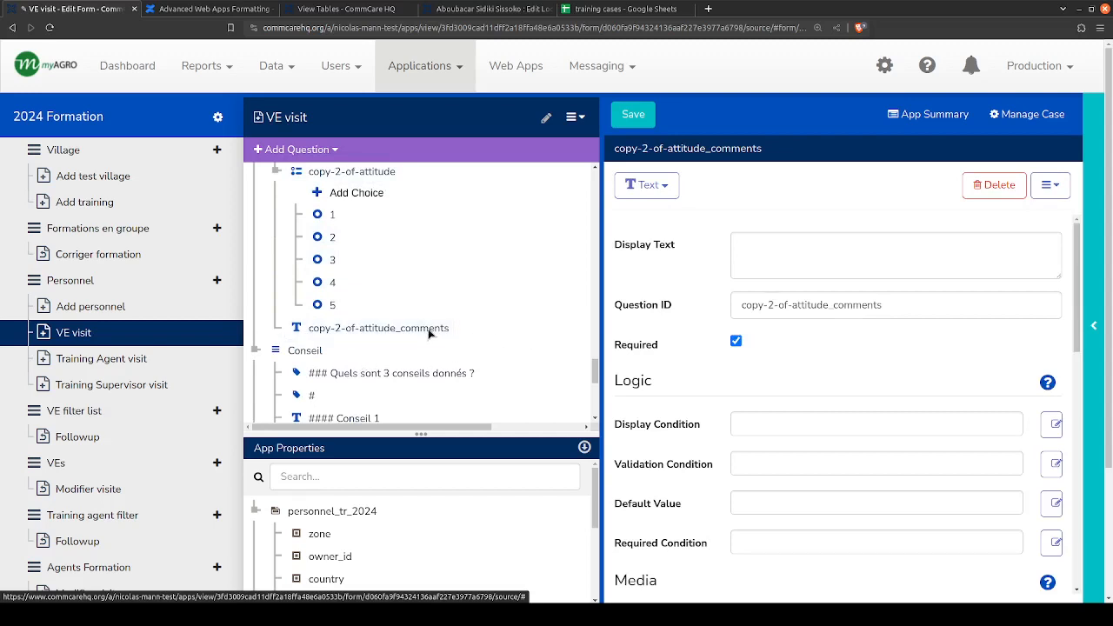
- Set the display text of the first copied ### Attitude label, directly after attitude_comments, to "### Competence"
scroll(401, 319, up, 10)
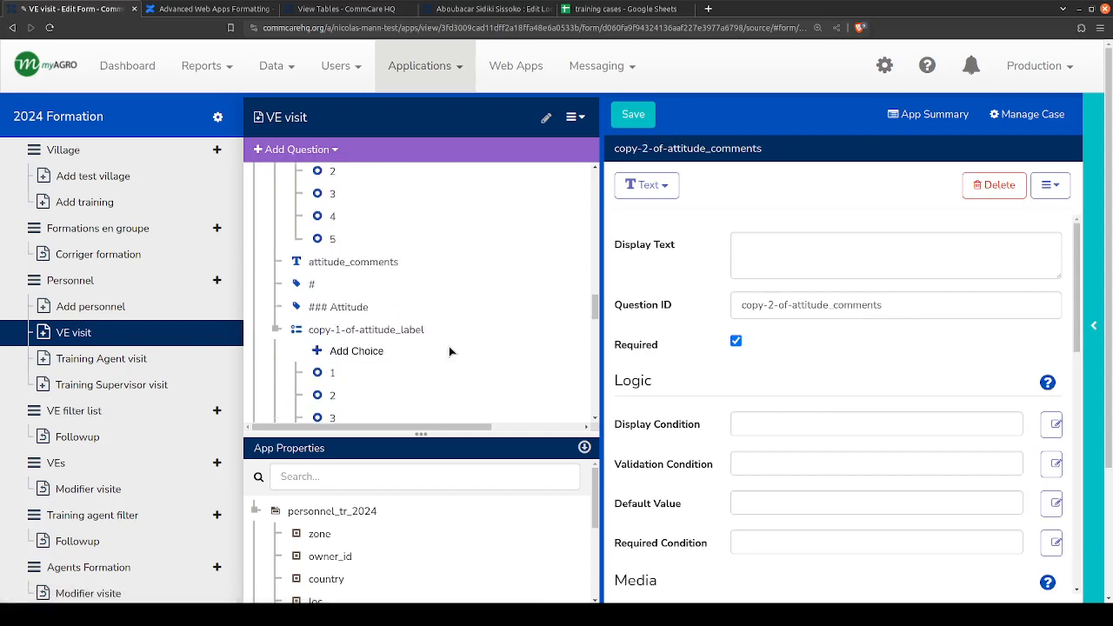
scroll(291, 260, up, 3)
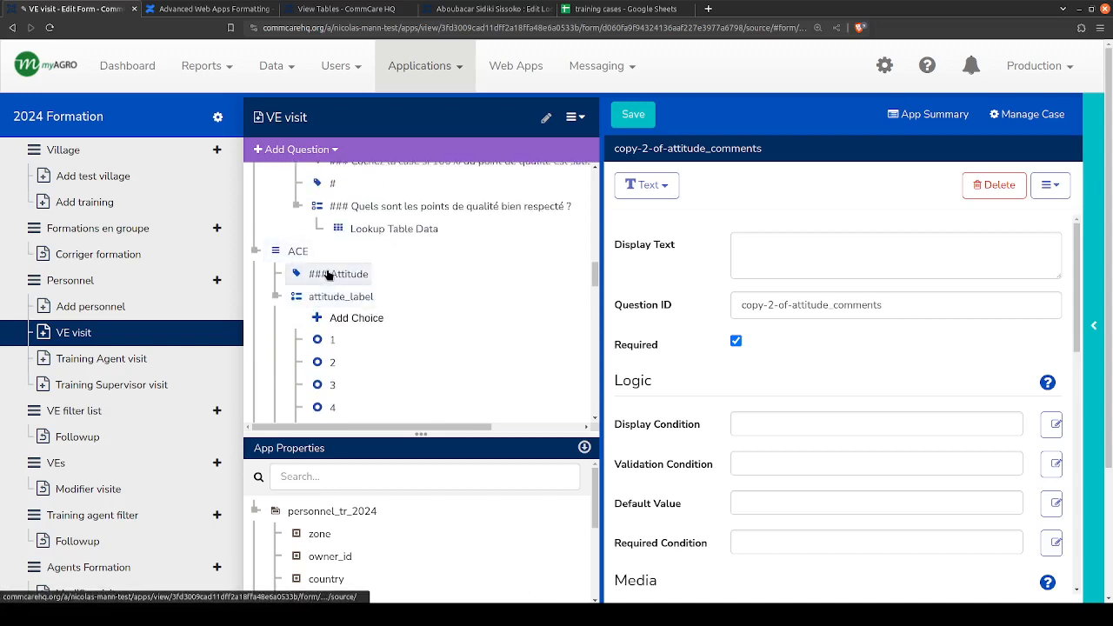
scroll(328, 276, down, 3)
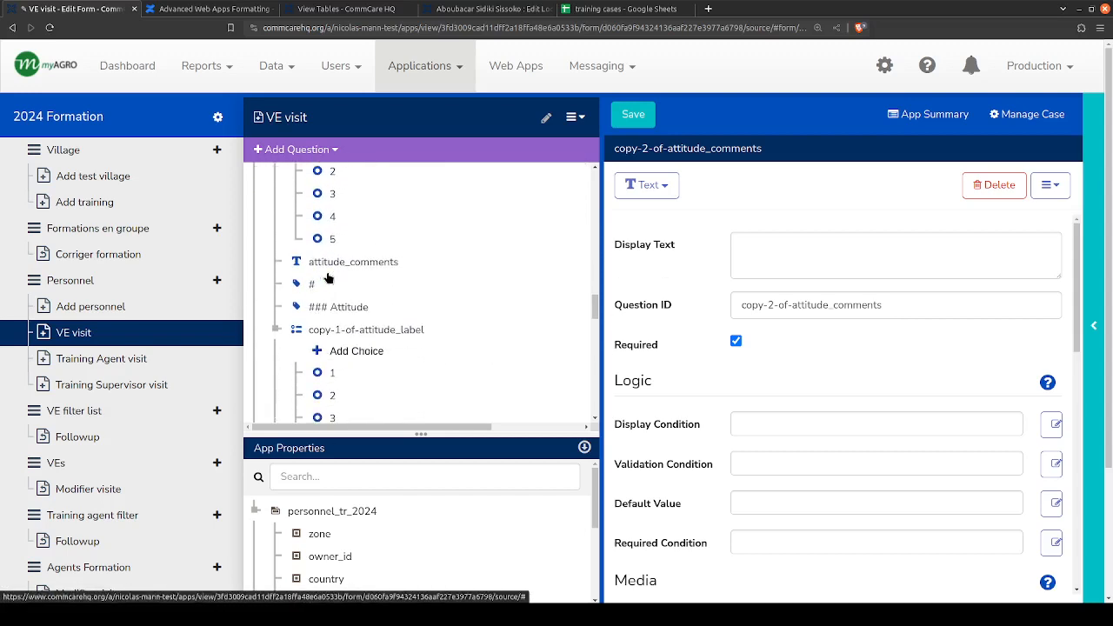
scroll(328, 276, down, 1)
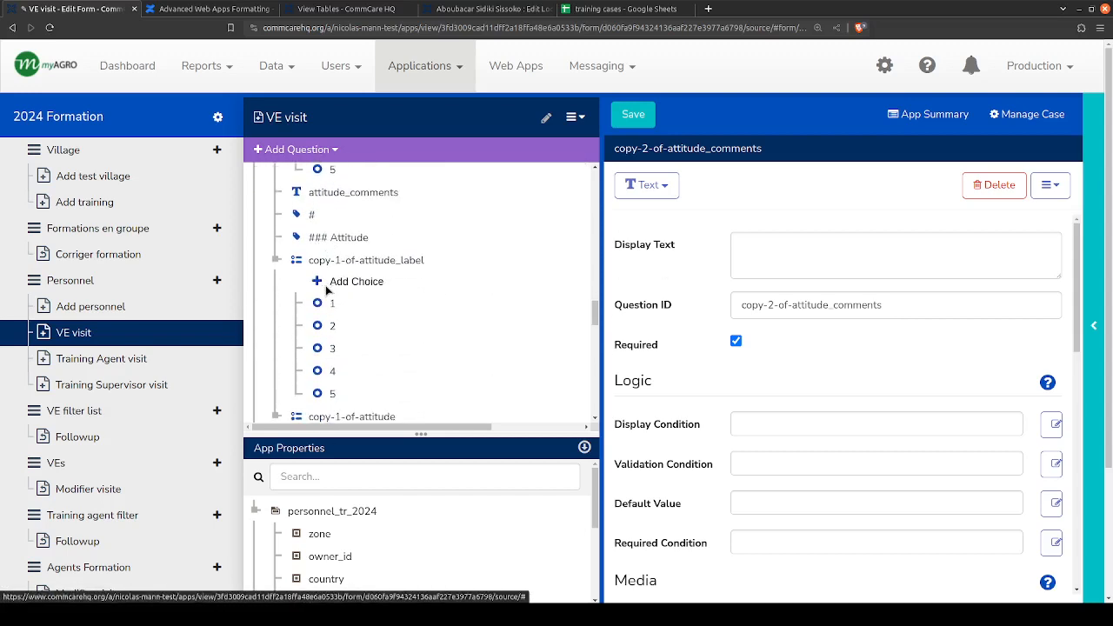
double_click(768, 247)
text(Competence)
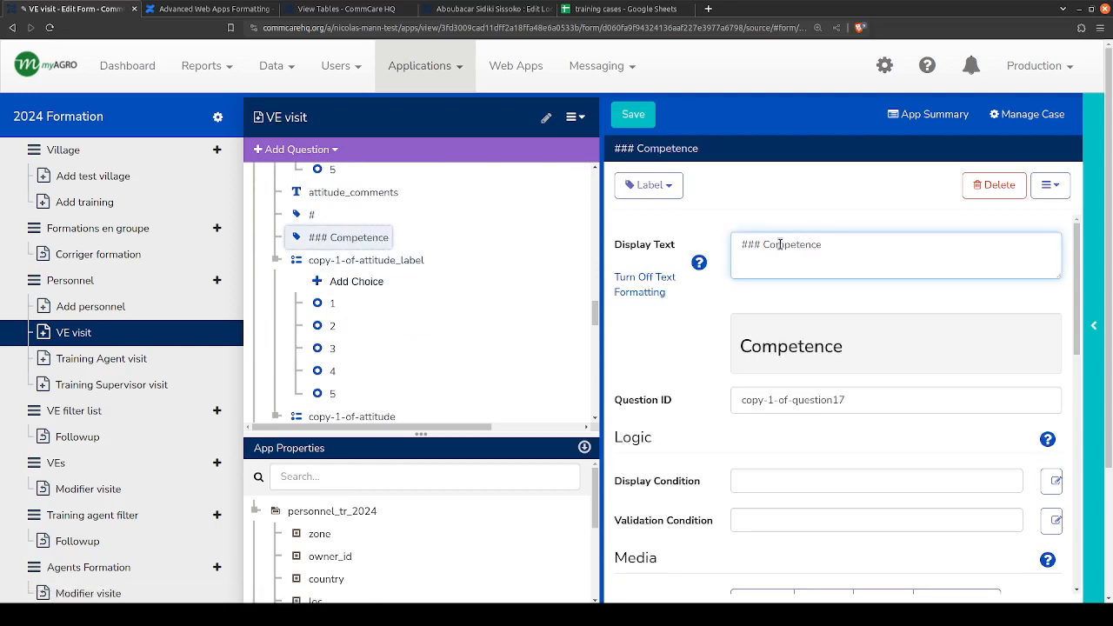
- Copy the Competence wording from the label and change the question ID of copy-1-of-attitude_label to competence_label
double_click(781, 244)
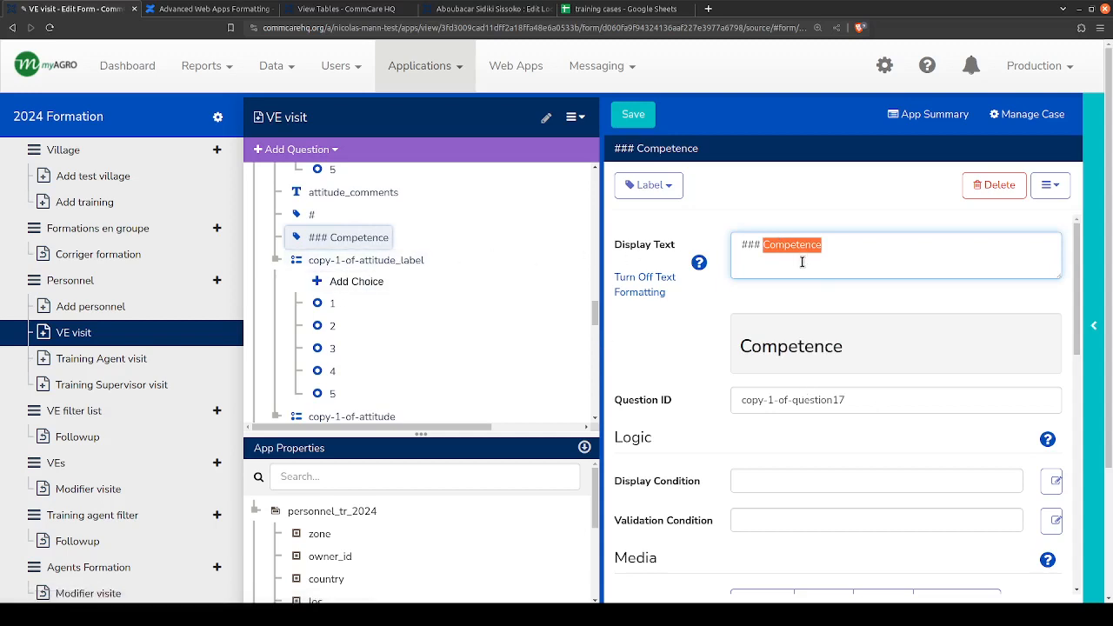
click(784, 249)
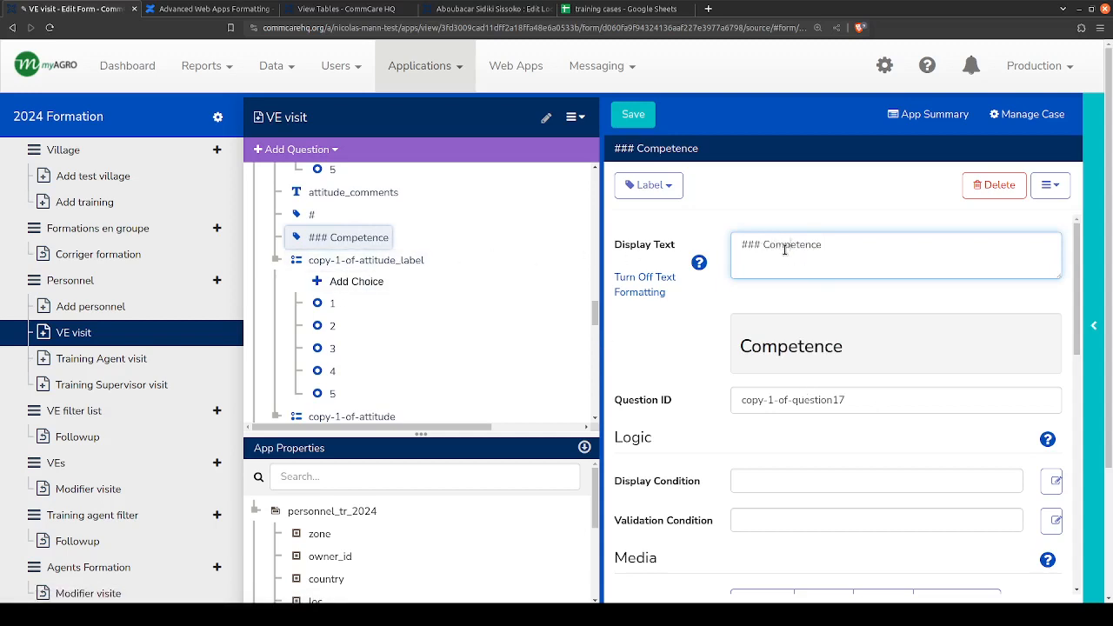
drag(768, 245, 861, 242)
key(ctrl+c)
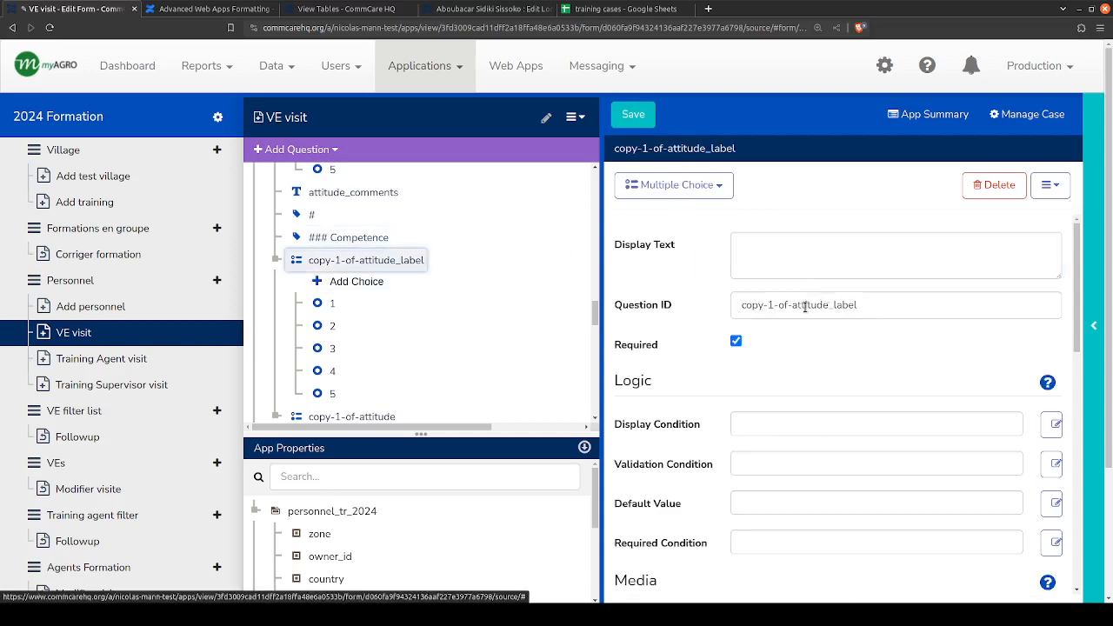
drag(830, 304, 722, 308)
text(c)
key(ctrl+v)
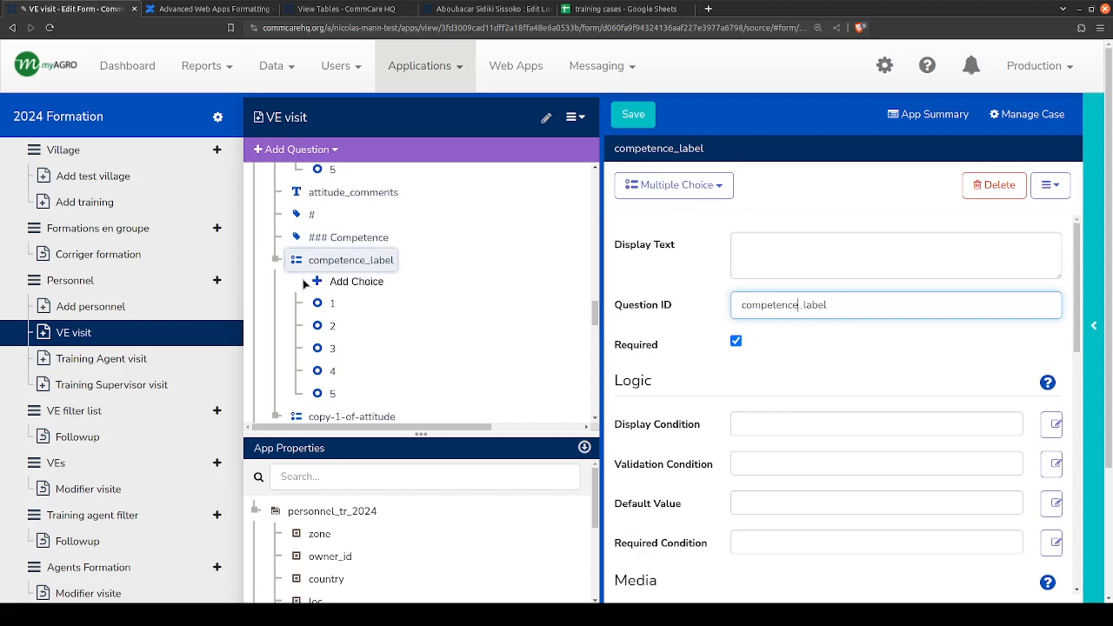
- Change the question ID of the copy-1-of-attitude multiple choice question to competence
scroll(326, 349, down, 1)
click(326, 349)
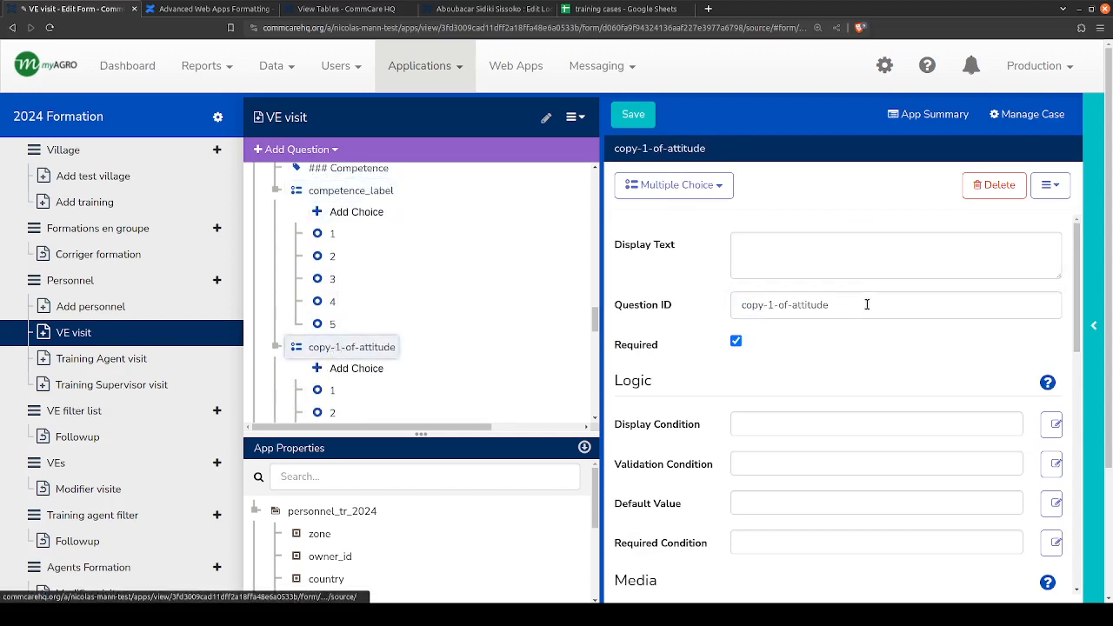
drag(842, 305, 716, 306)
key(ctrl+v)
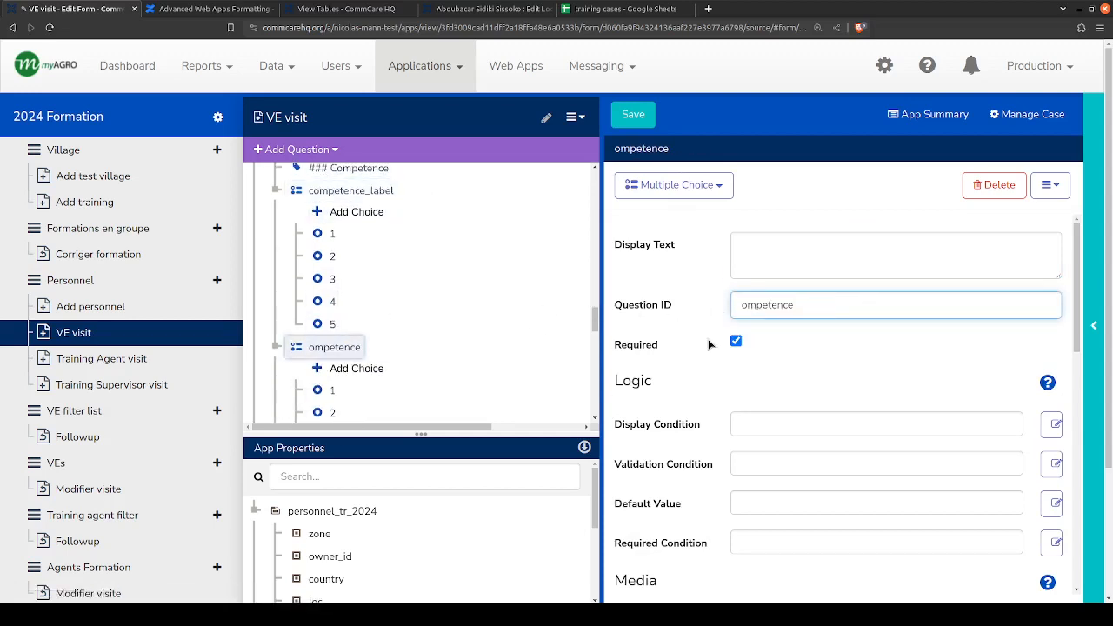
key(Home)
text(c)
- Change the question ID of the copy-1-of-attitude_comments text question to competence_comments
scroll(427, 281, down, 3)
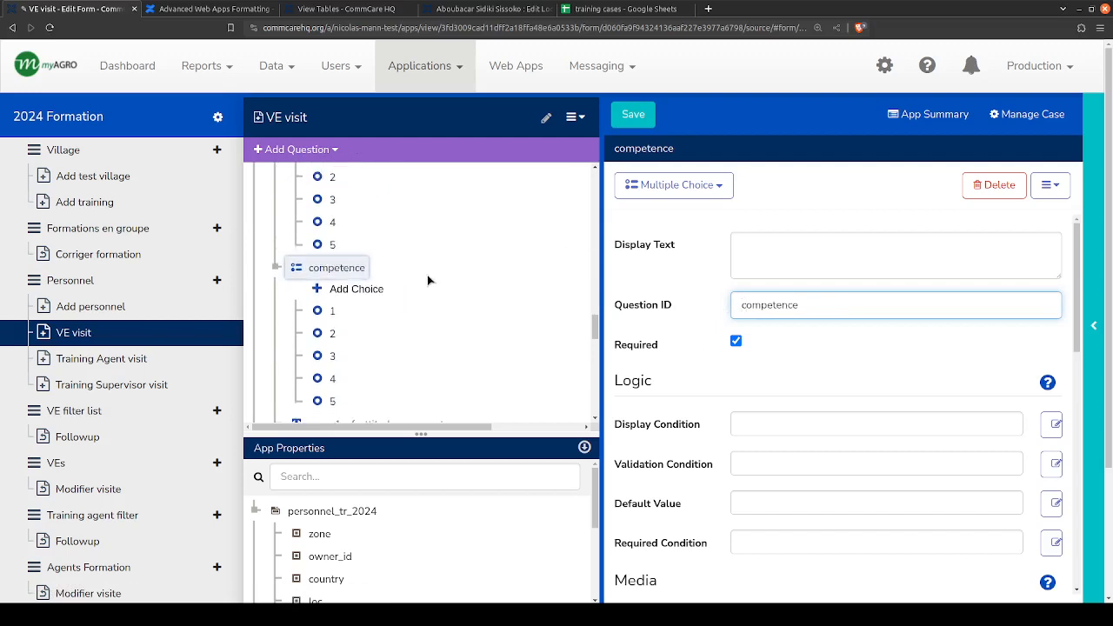
click(377, 296)
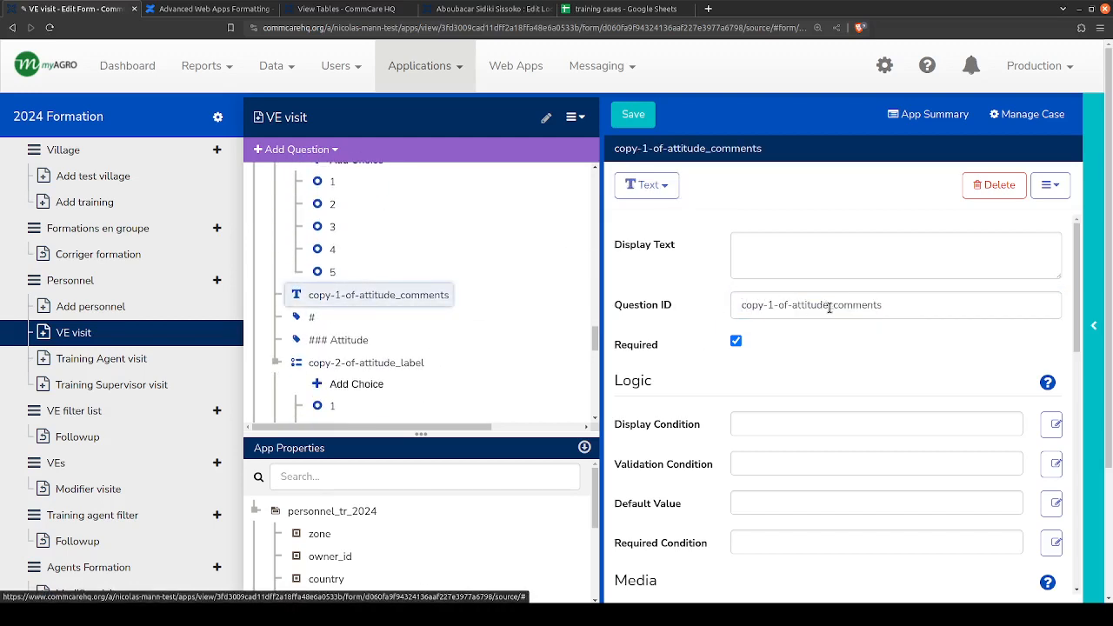
drag(829, 307, 732, 302)
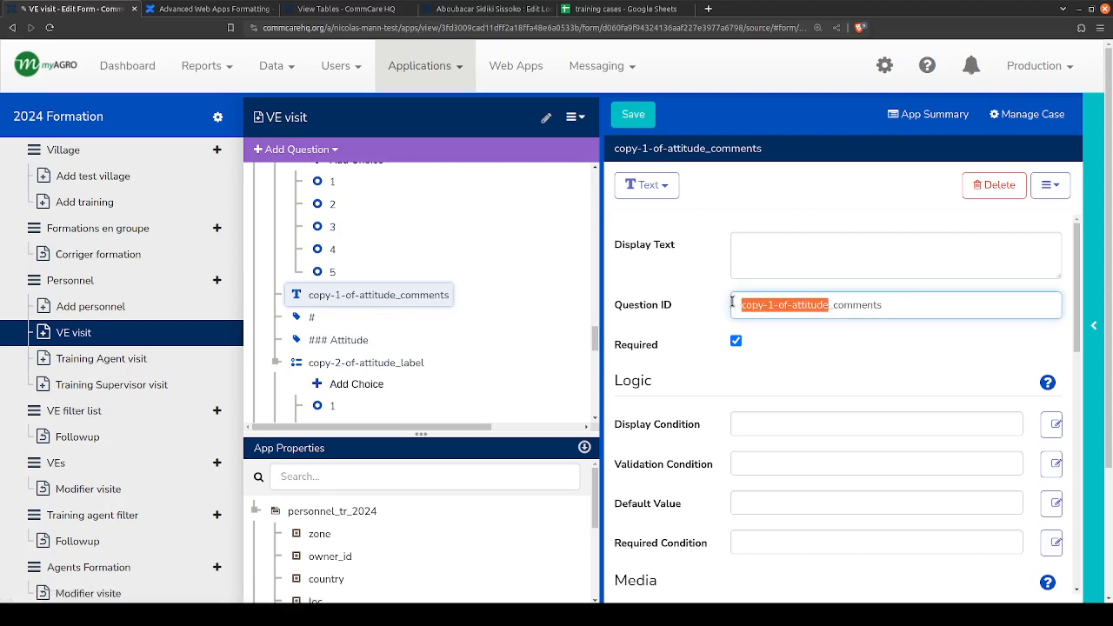
text(competence)
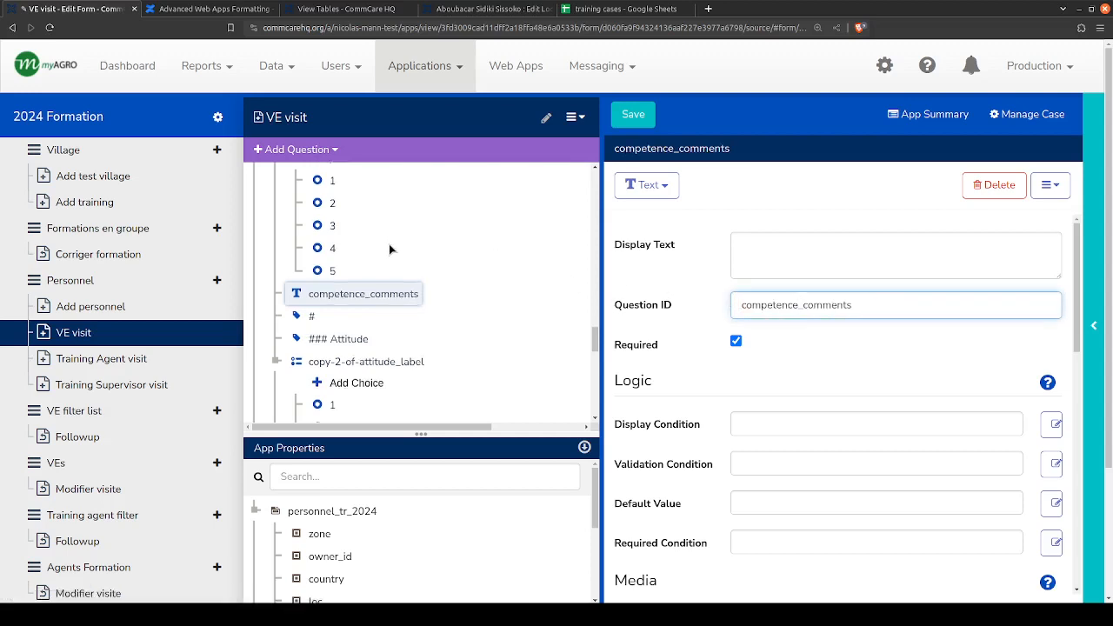
- Set the hint message of the competence_comments question to "Commentaires sur competence"
scroll(369, 261, down, 1)
click(352, 272)
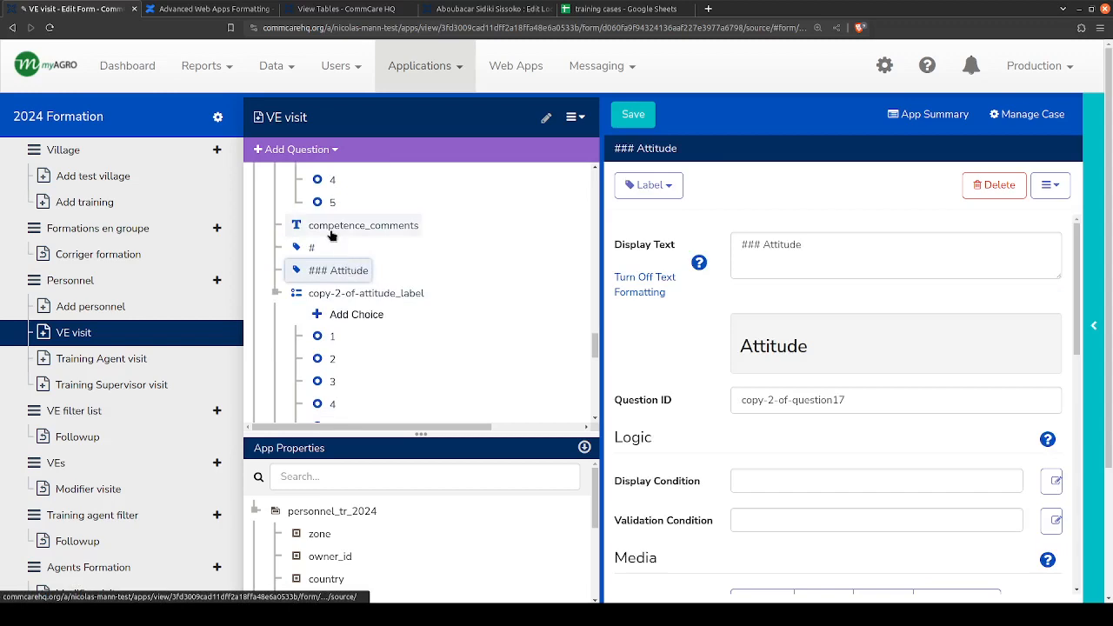
click(341, 228)
scroll(695, 330, down, 10)
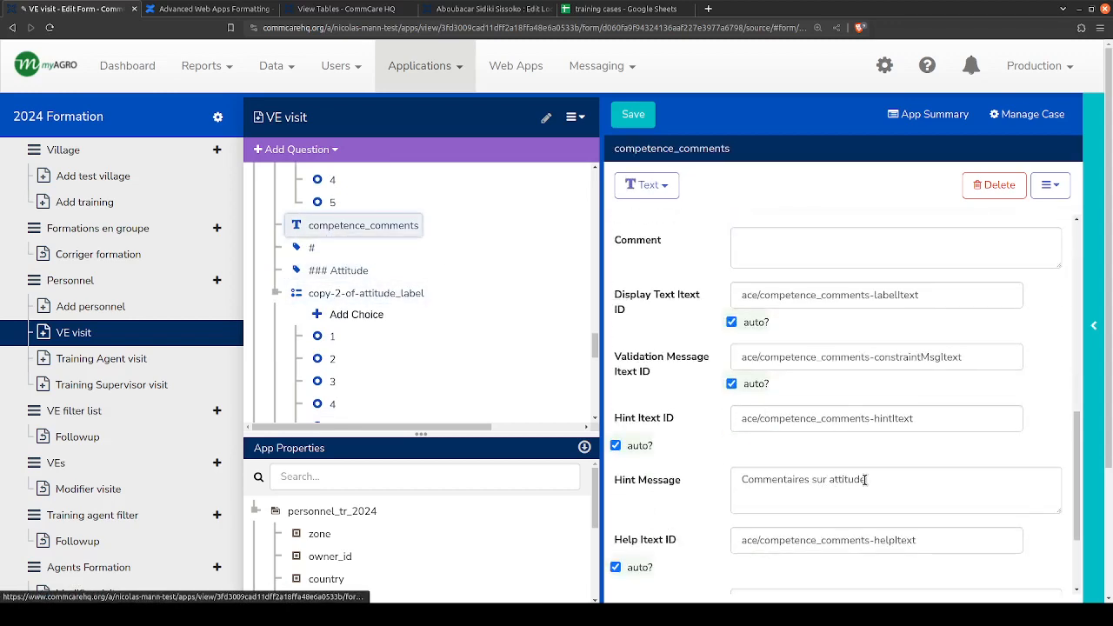
double_click(856, 479)
text(competence)
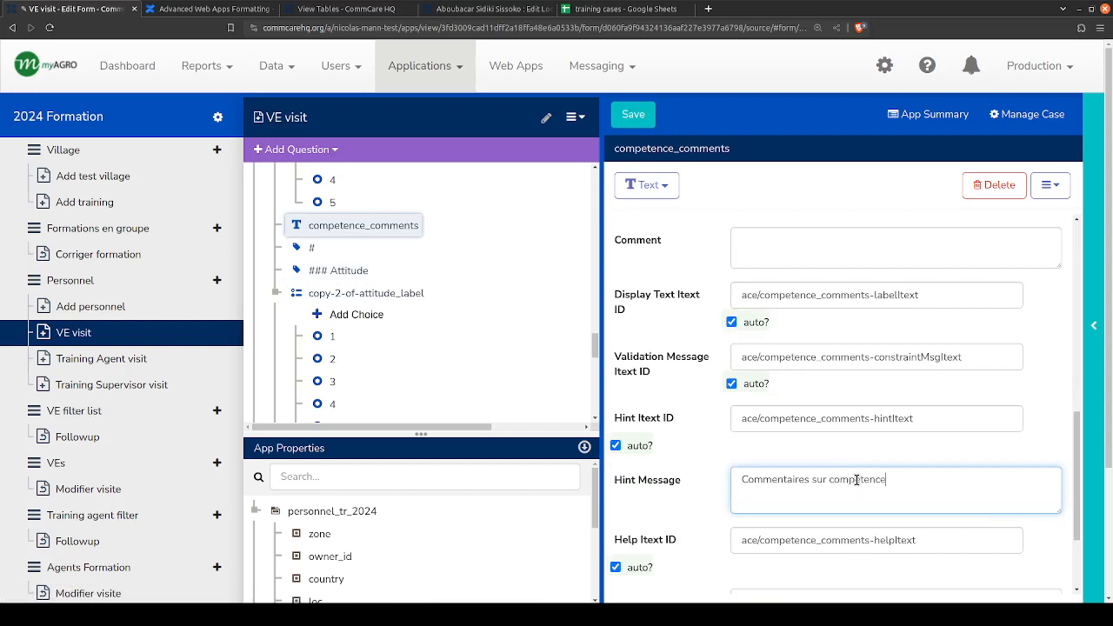
- Set the display text of the remaining copied ### Attitude label, above copy-2-of-attitude_label, to "### Effort"
scroll(348, 261, down, 2)
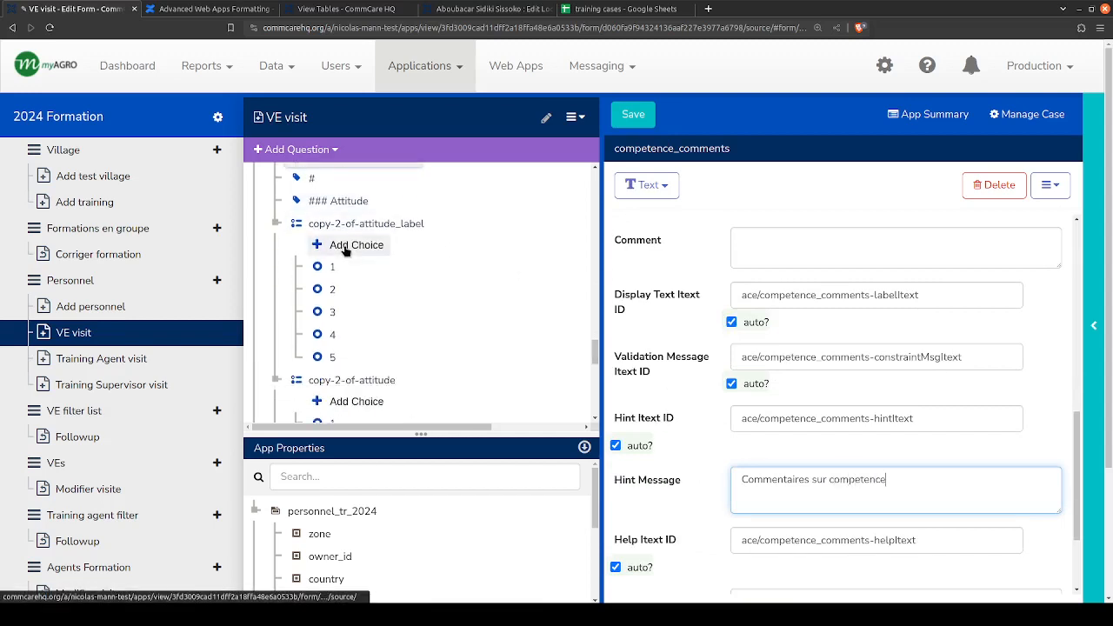
click(338, 201)
scroll(678, 324, up, 1)
scroll(506, 320, up, 4)
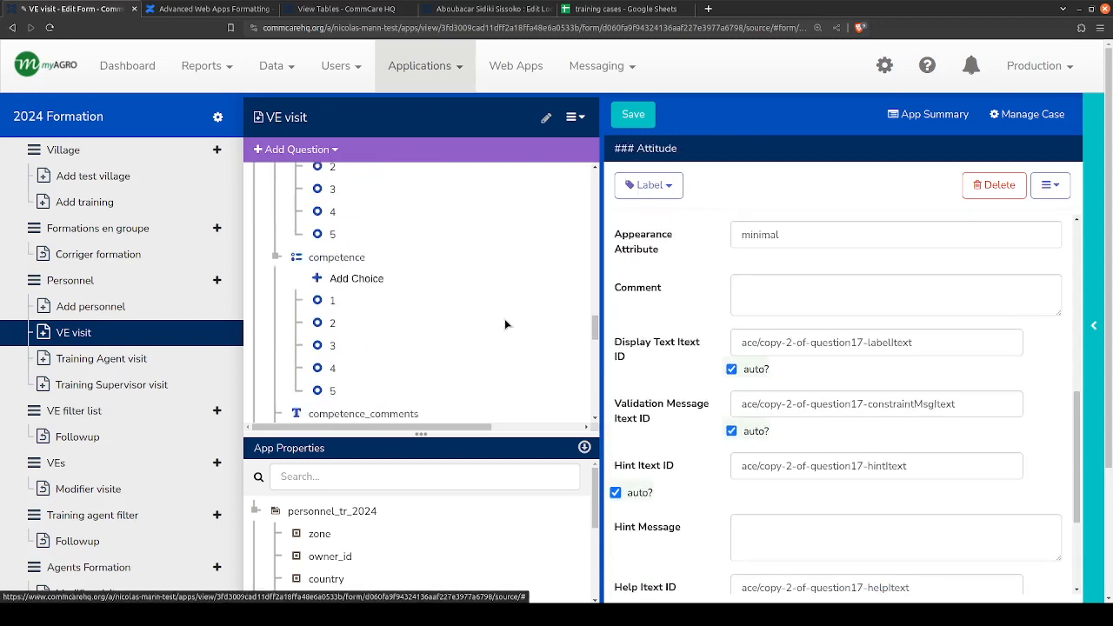
scroll(668, 297, up, 4)
scroll(478, 315, down, 4)
scroll(476, 320, up, 2)
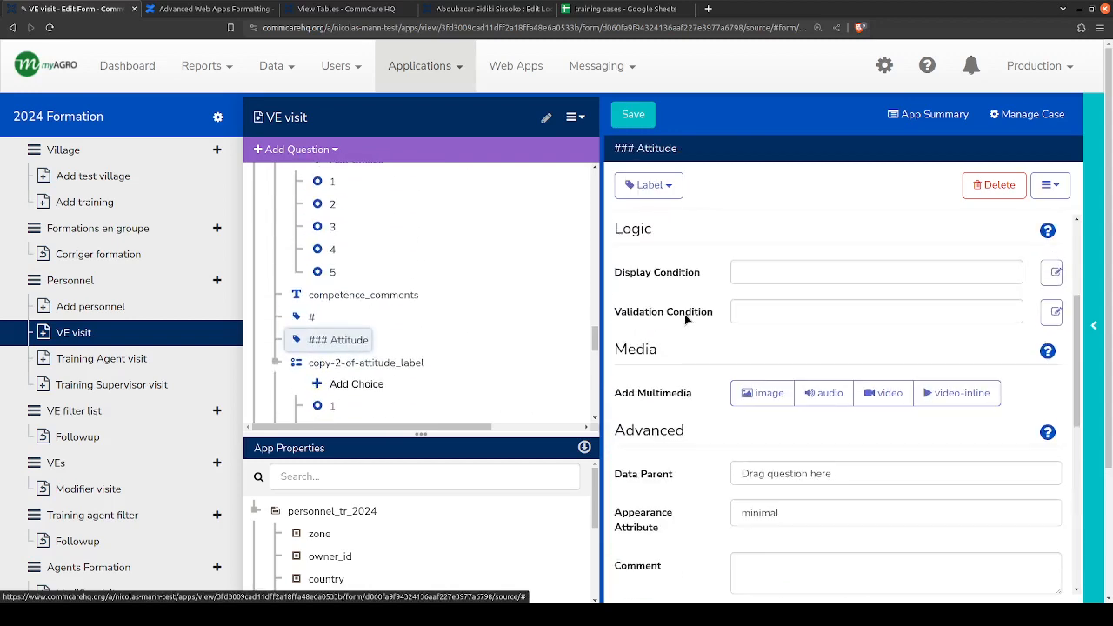
scroll(684, 314, up, 3)
double_click(783, 243)
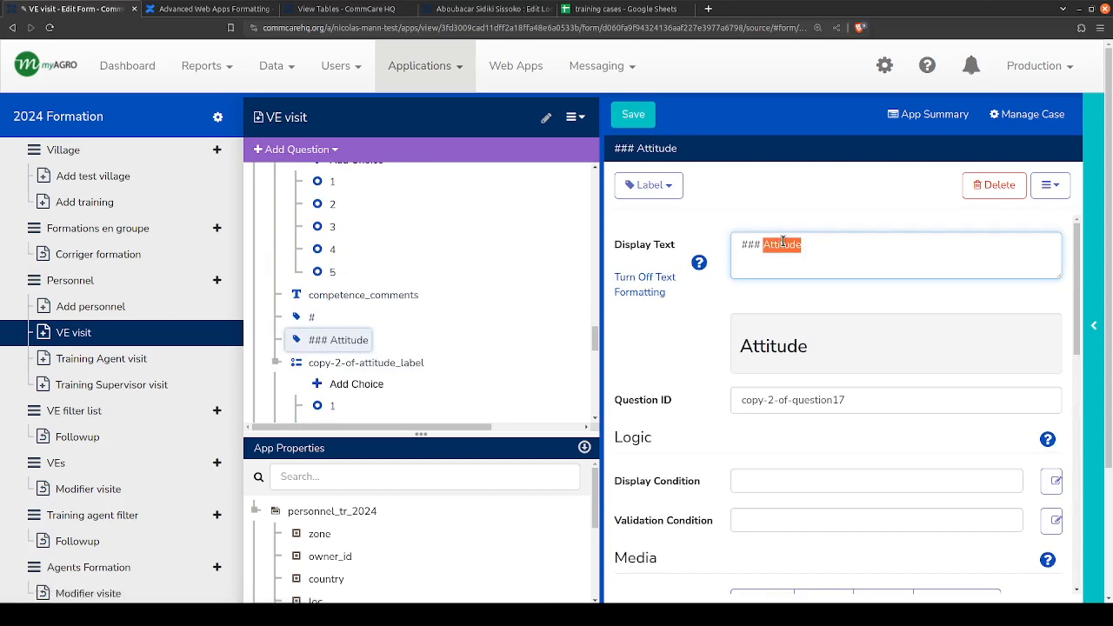
text(Effort)
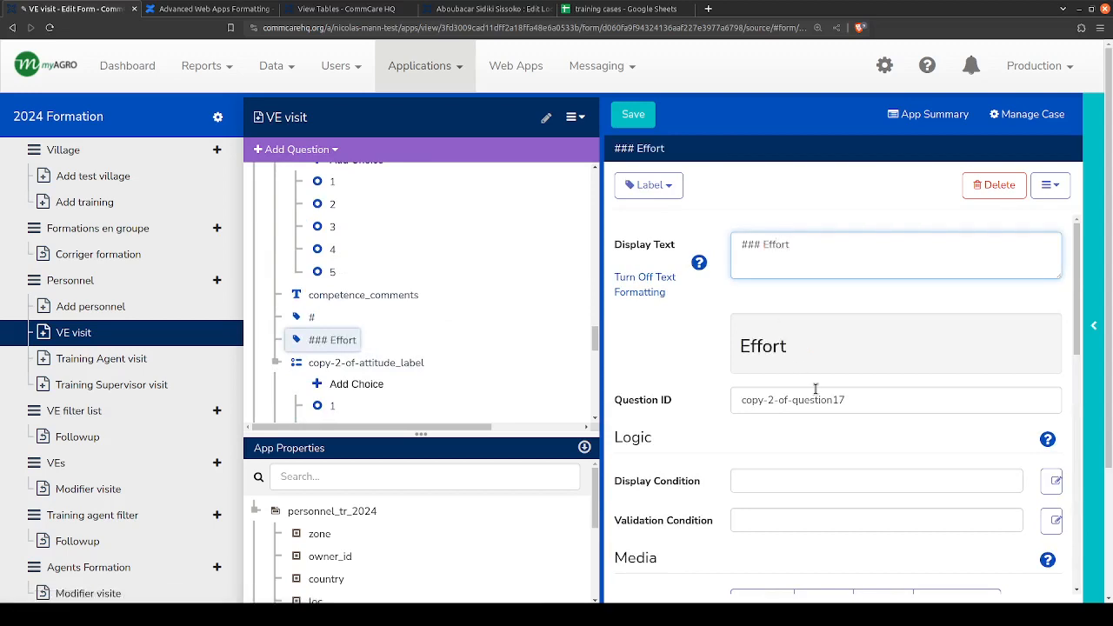
- Change the question ID of the copy-2-of-attitude_label multiple choice question to effort_label
click(381, 363)
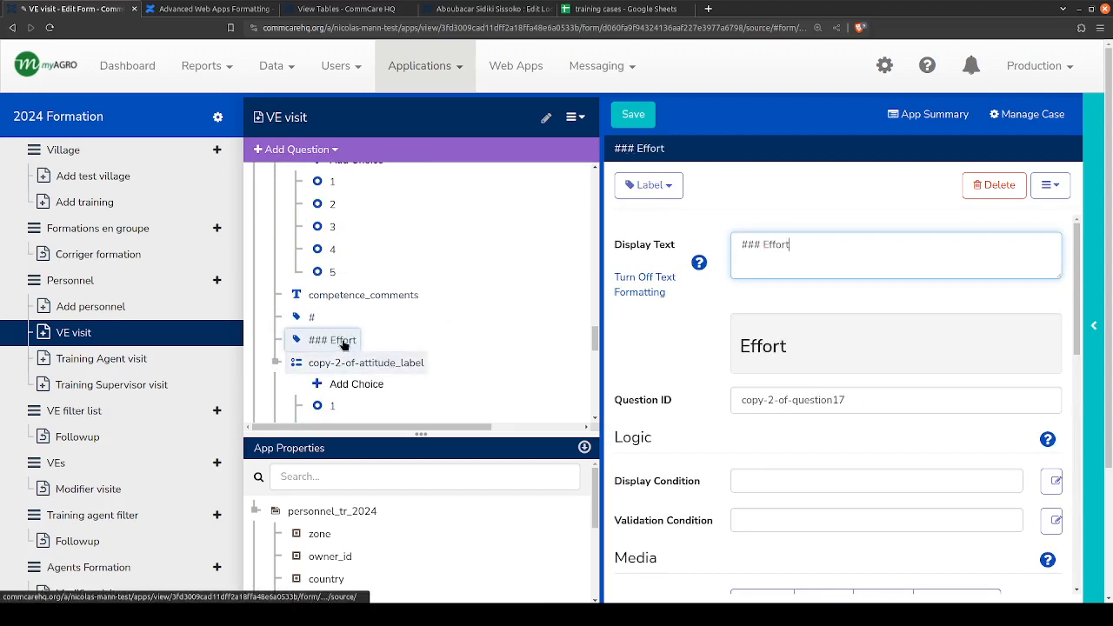
click(346, 340)
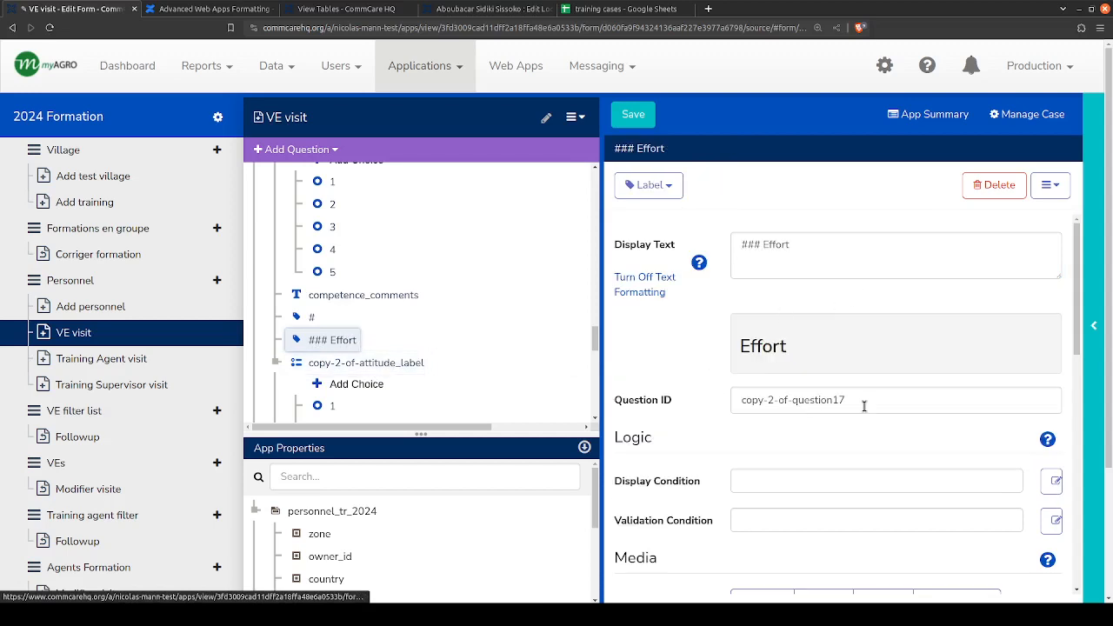
scroll(412, 300, down, 1)
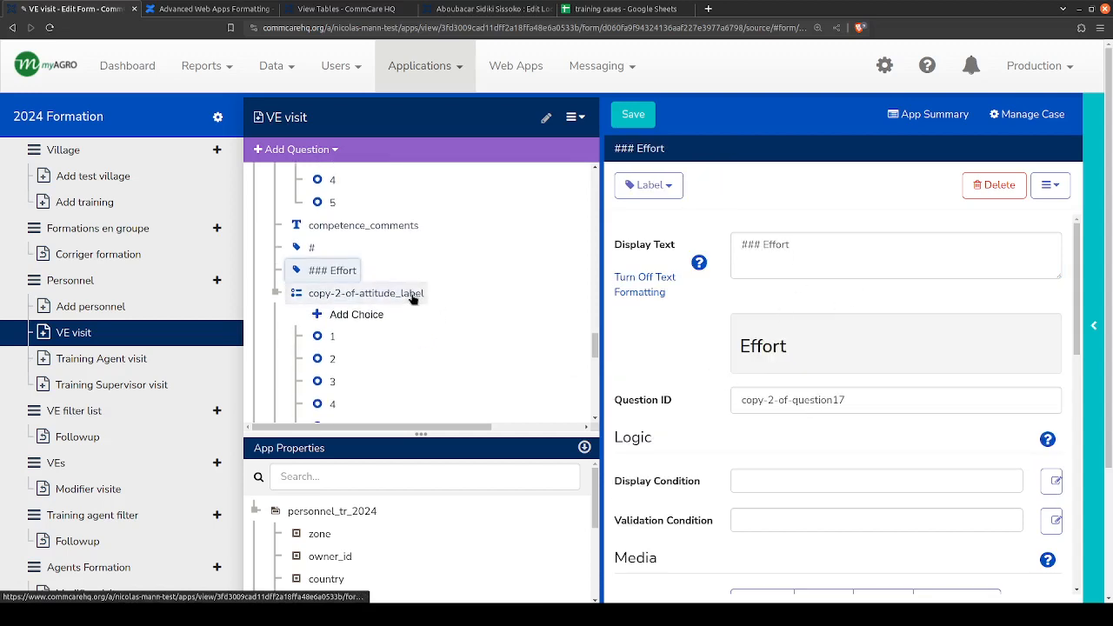
click(412, 296)
drag(826, 306, 544, 291)
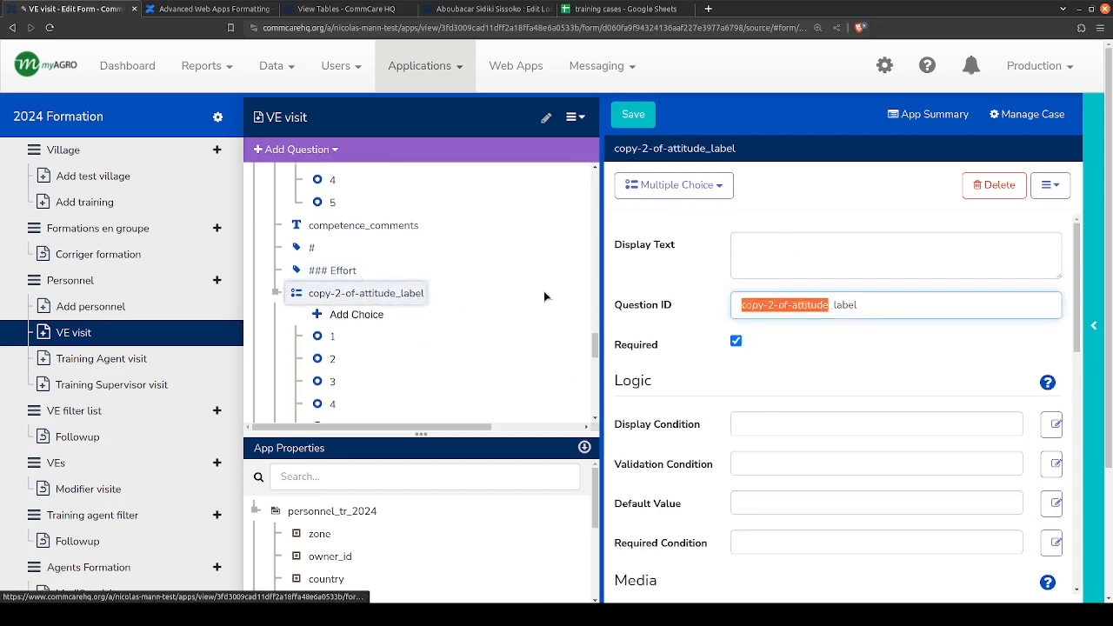
text(effort)
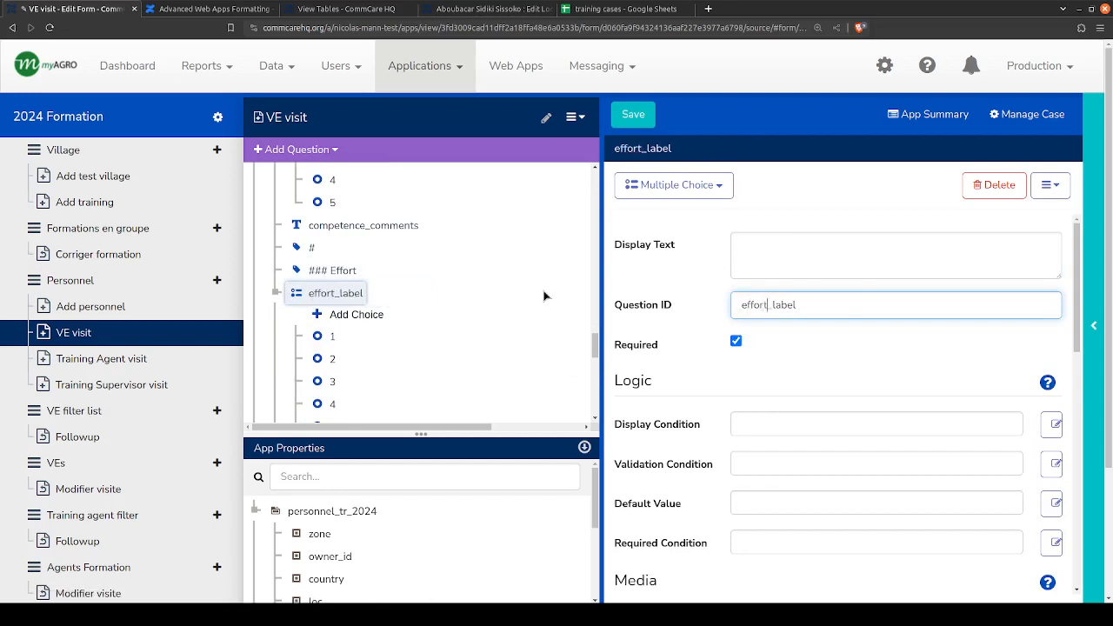
- Copy the effort prefix from the effort_label ID and use it as the question ID of copy-2-of-attitude
key(shift+Home)
key(ctrl+c)
scroll(348, 293, down, 2)
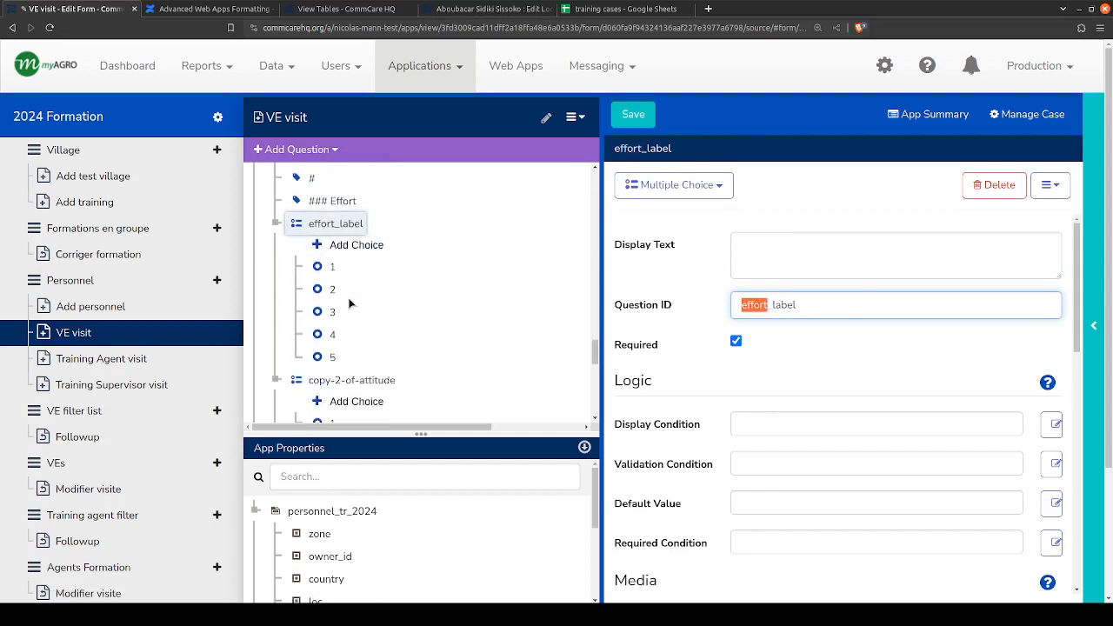
click(369, 310)
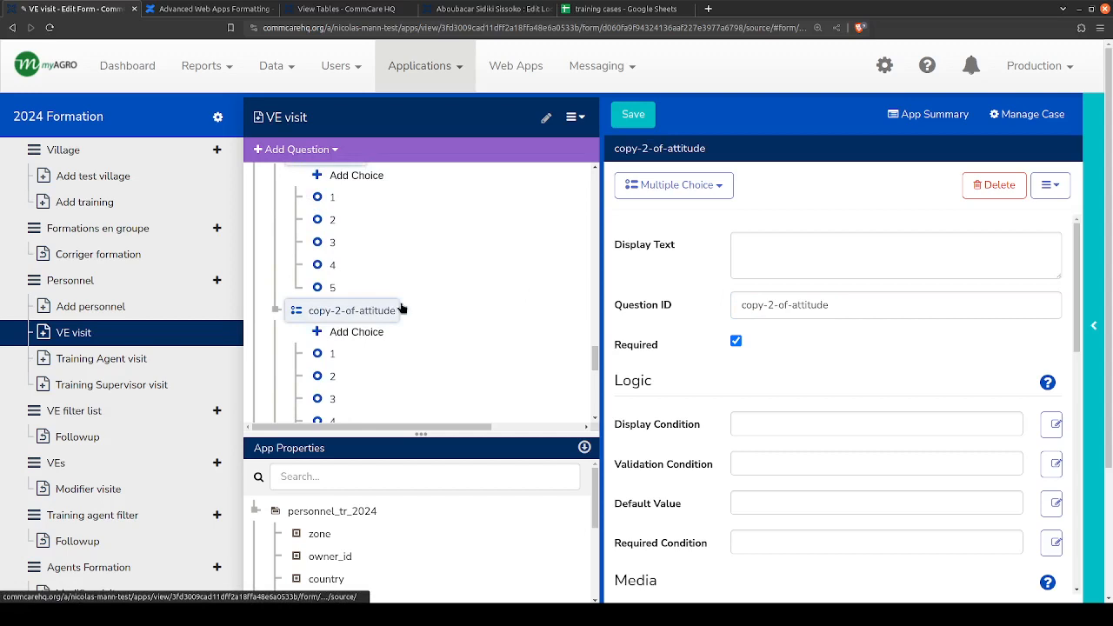
triple_click(794, 307)
key(ctrl+v)
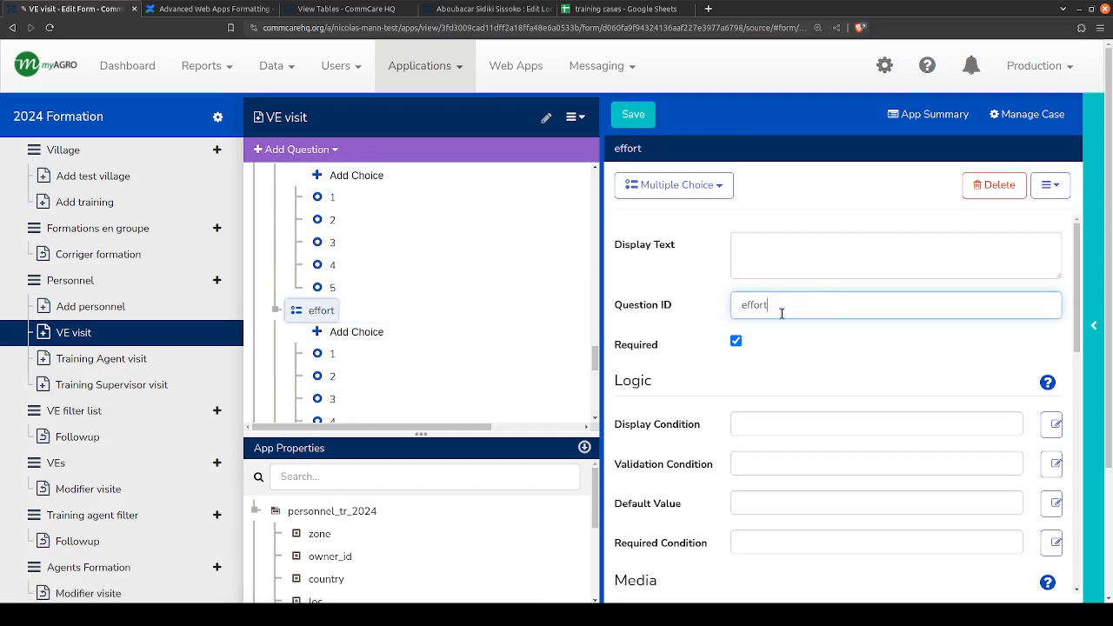
- Change the question ID of the copy-2-of-attitude_comments text question to effort_comments
scroll(340, 317, down, 2)
click(352, 327)
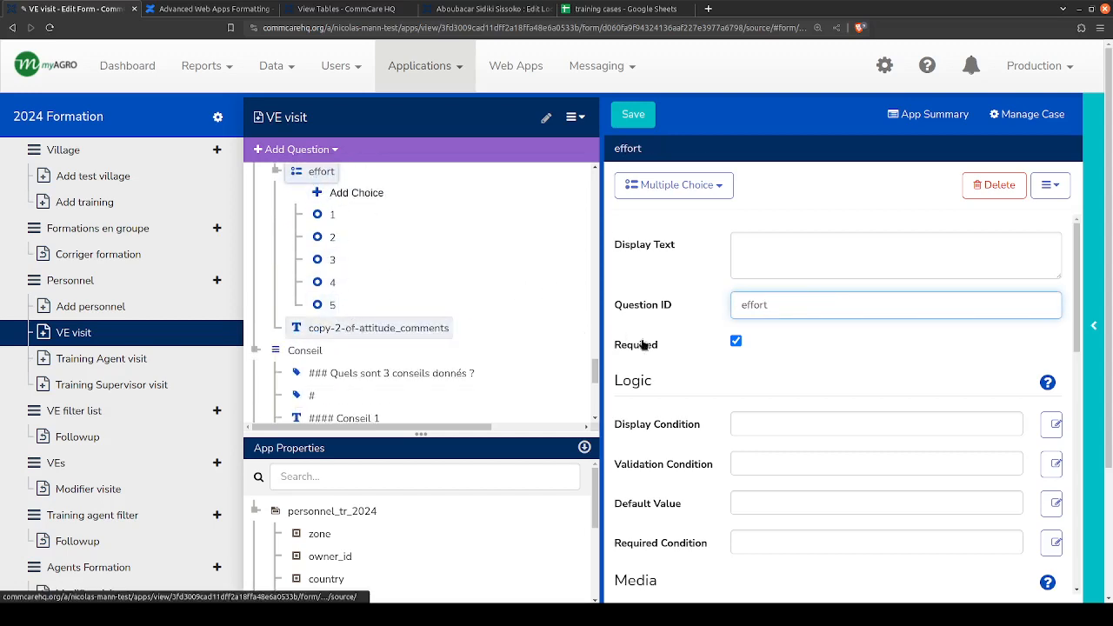
drag(824, 305, 722, 311)
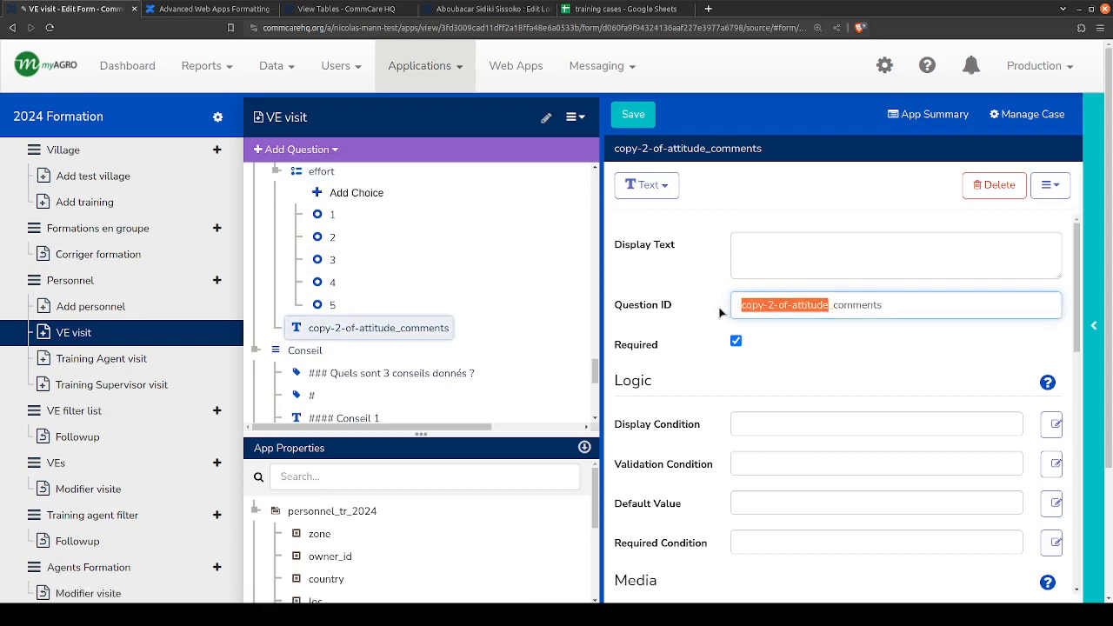
key(ctrl+v)
- Replace the word attitude with effort in the hint message of the effort_comments question and save the form
scroll(512, 372, down, 2)
scroll(756, 374, down, 5)
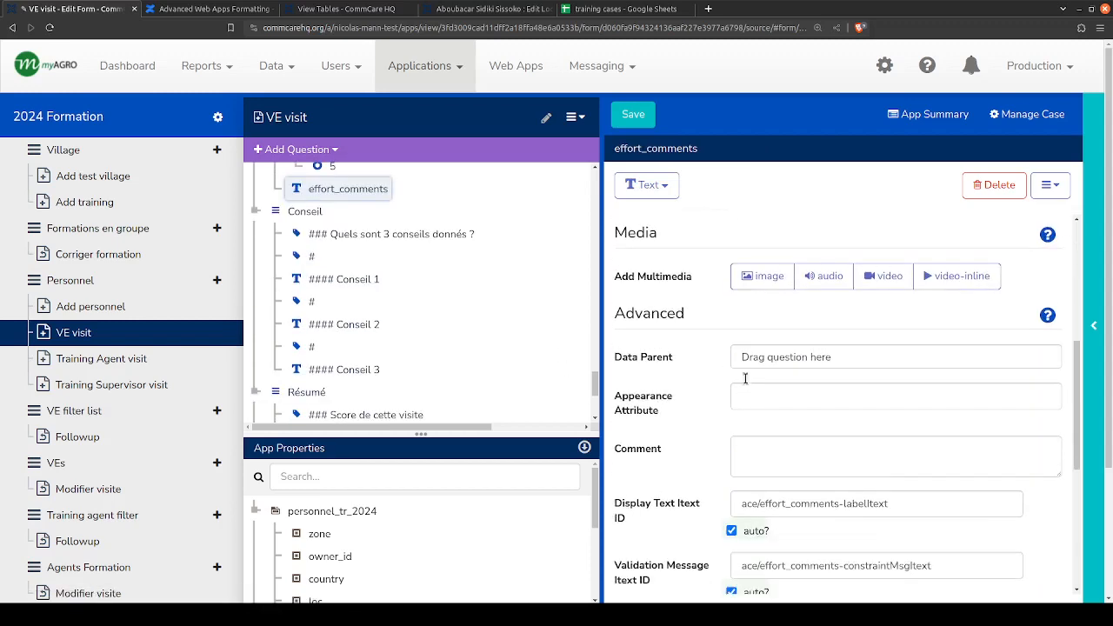
scroll(712, 461, down, 2)
double_click(846, 479)
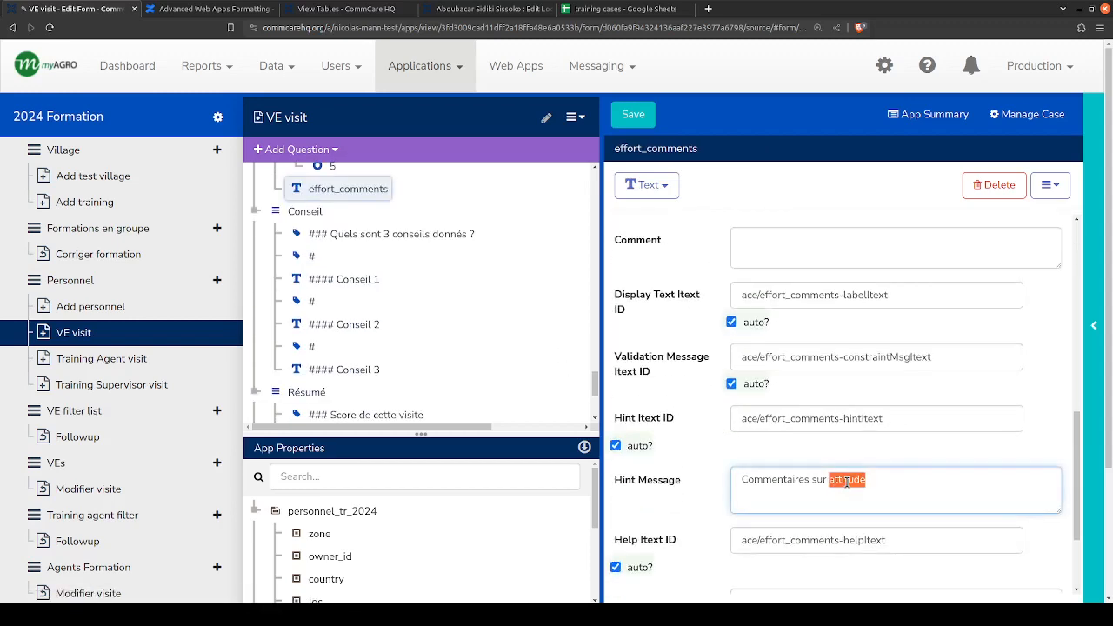
key(ctrl+v)
scroll(661, 353, up, 2)
scroll(660, 352, up, 4)
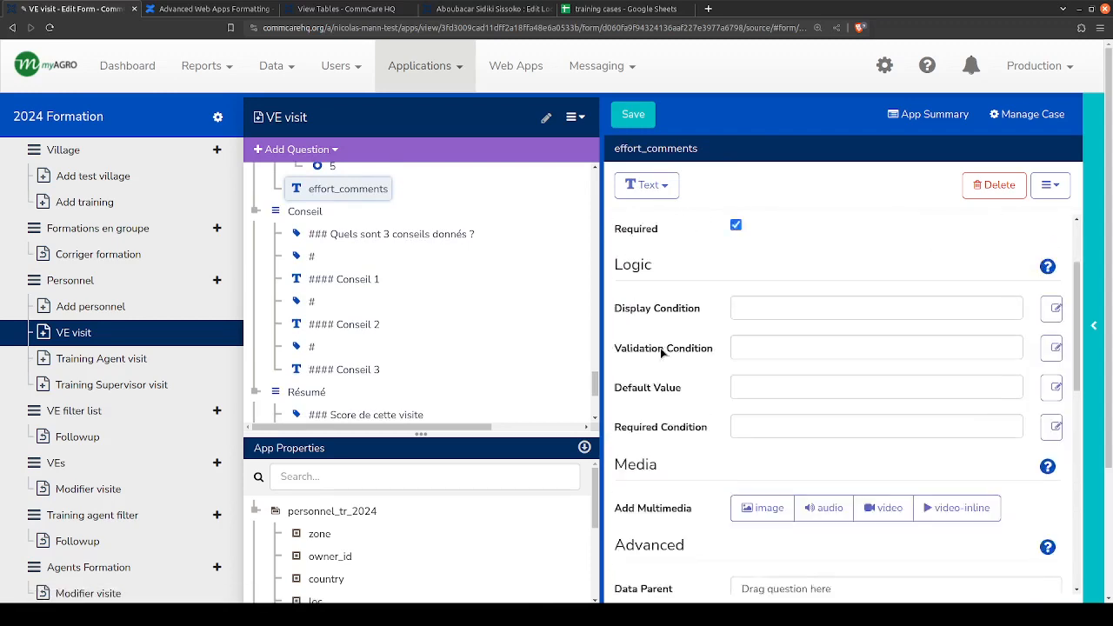
scroll(429, 254, up, 3)
click(634, 121)
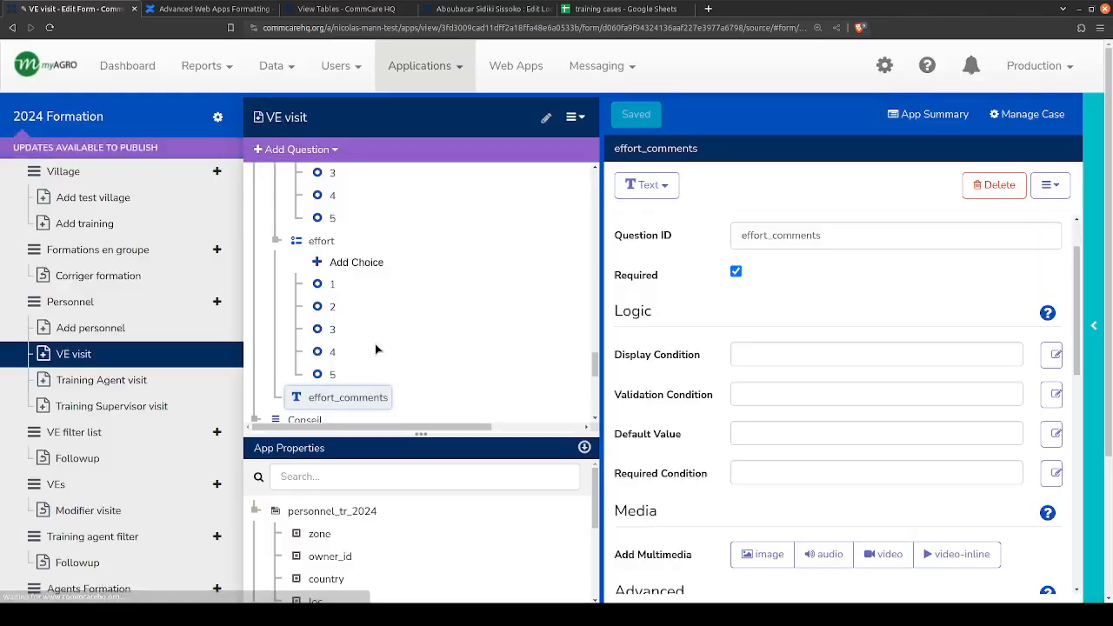
- Collapse the ACE question list in the form tree and open the VE visit form's settings
scroll(374, 348, up, 5)
scroll(333, 307, up, 6)
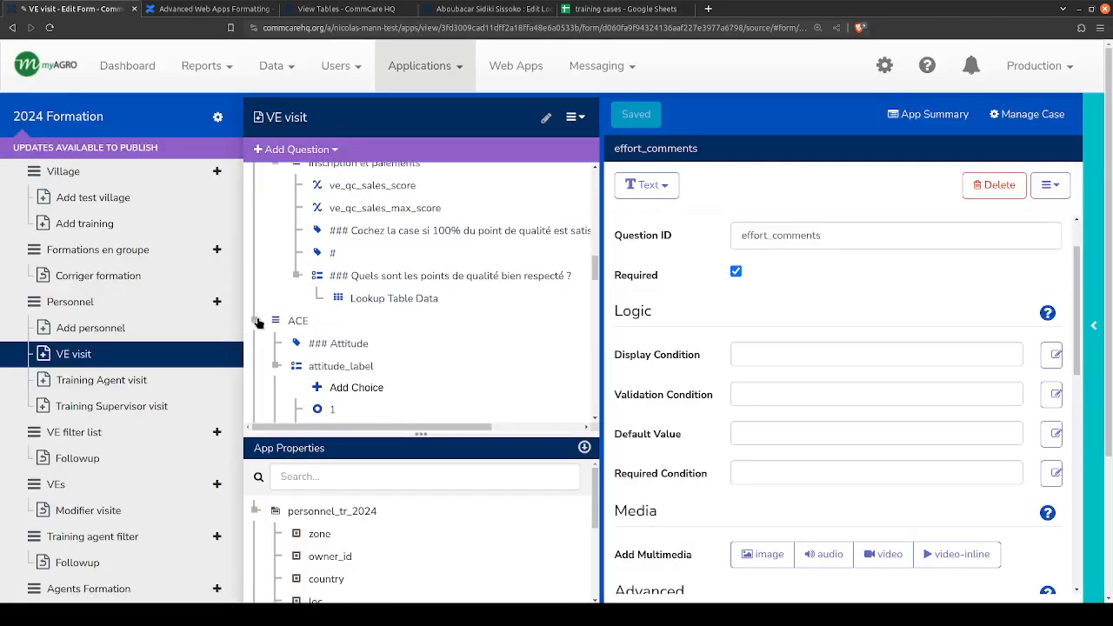
click(256, 319)
scroll(278, 287, down, 1)
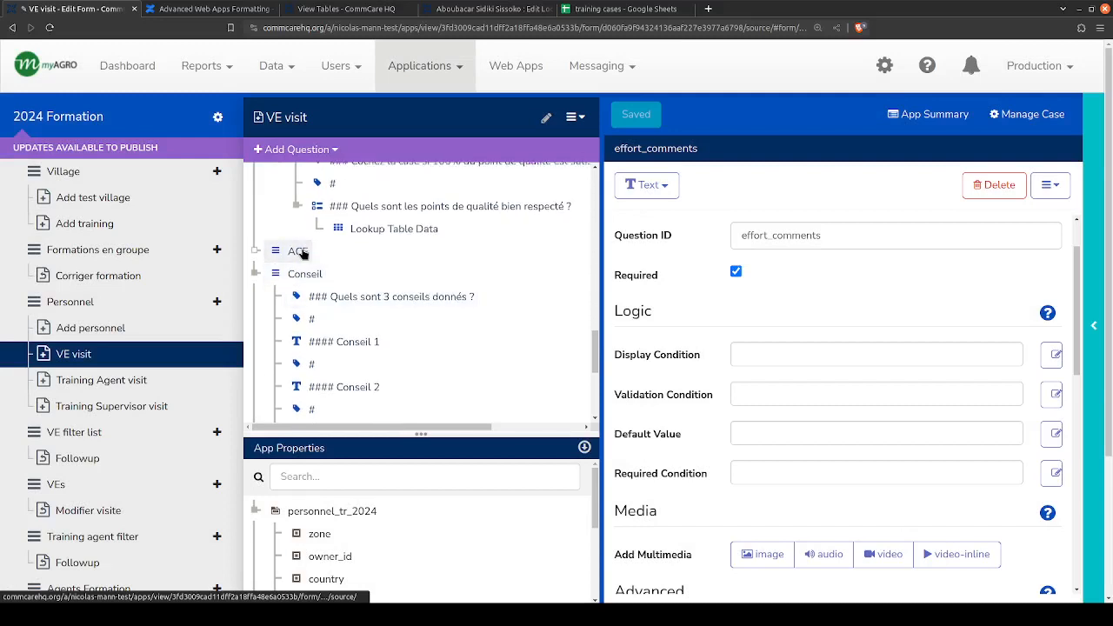
click(299, 252)
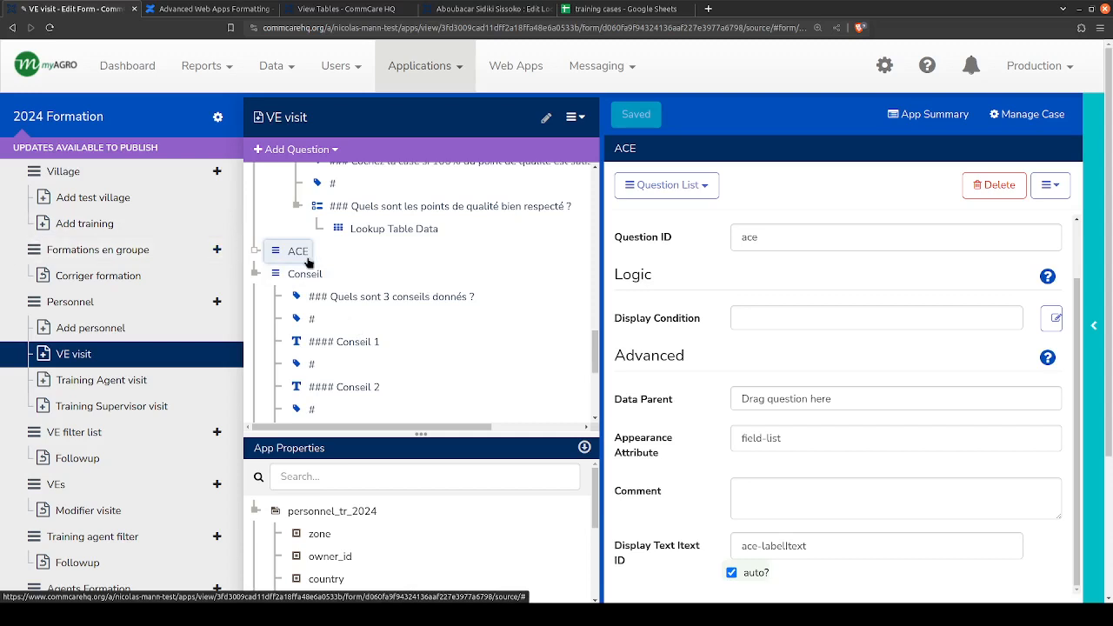
click(218, 356)
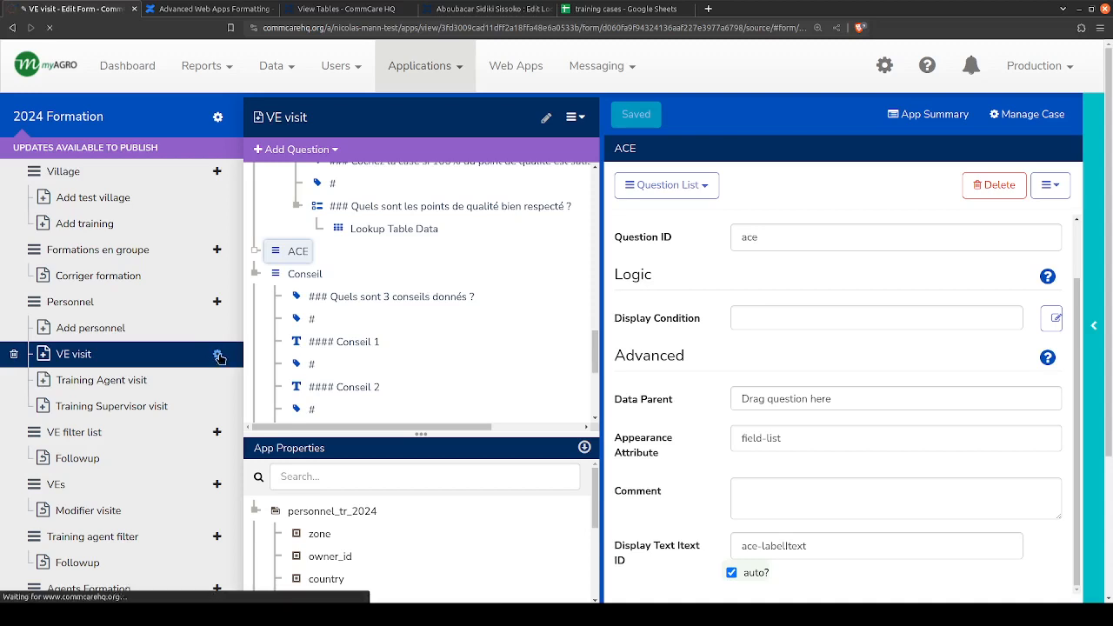
- Switch to the training cases spreadsheet and select the empty header cell L1 after advice_1 on the visit_tr_2024 sheet
click(583, 10)
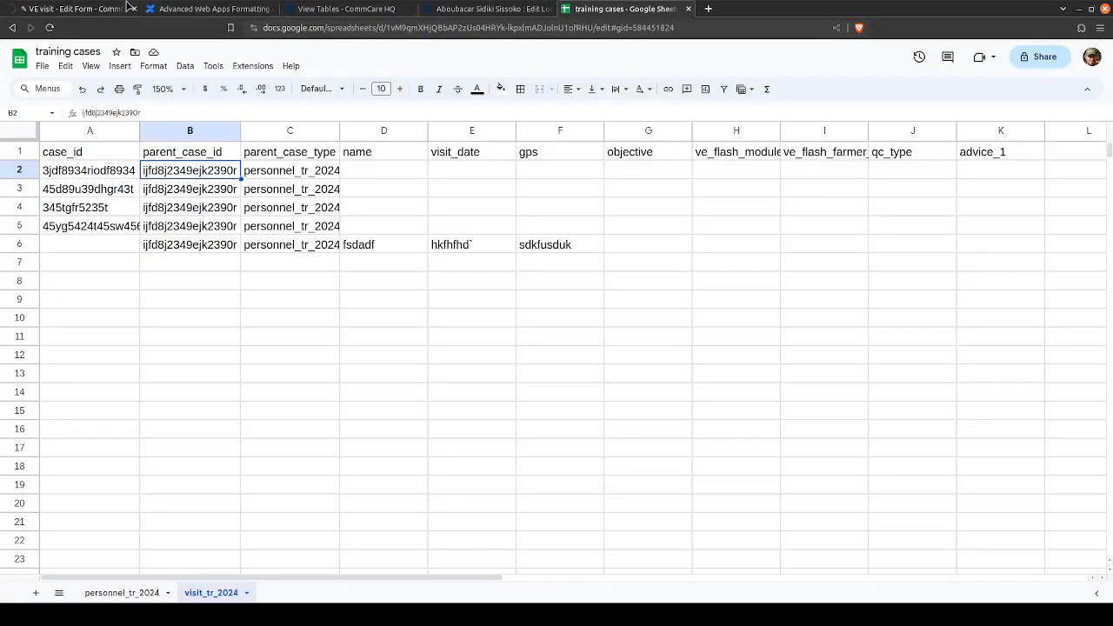
click(42, 8)
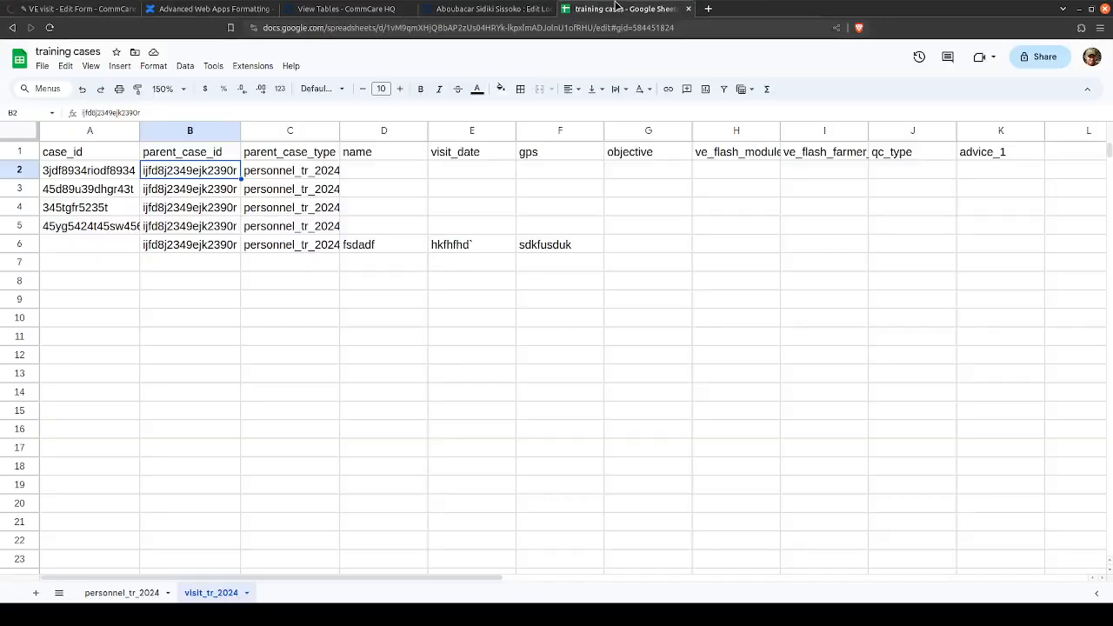
click(617, 9)
click(63, 8)
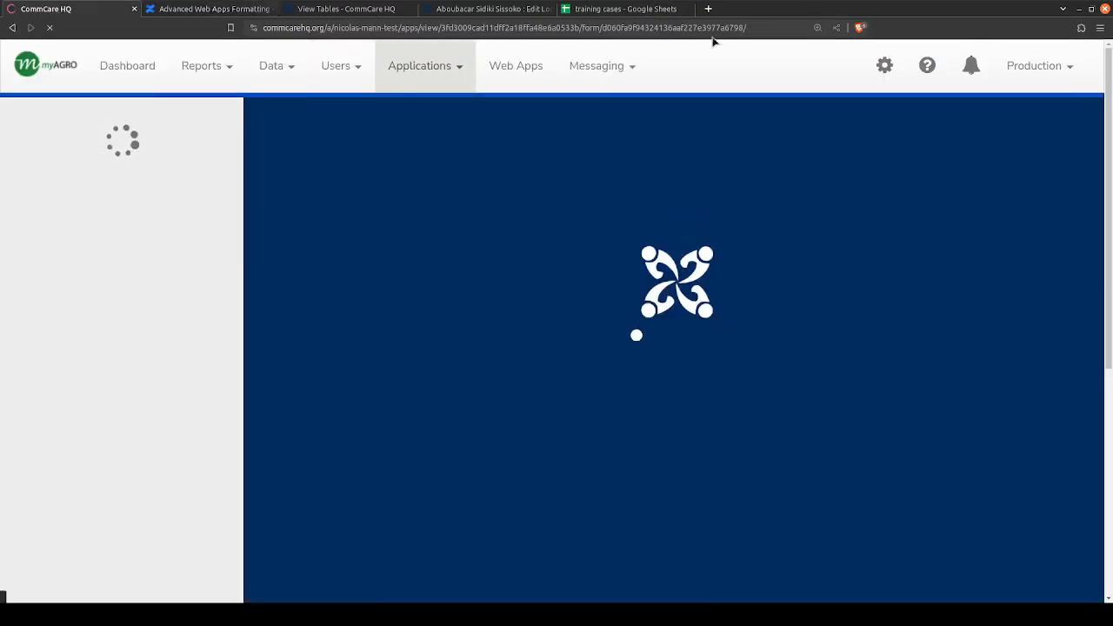
click(628, 9)
click(1076, 153)
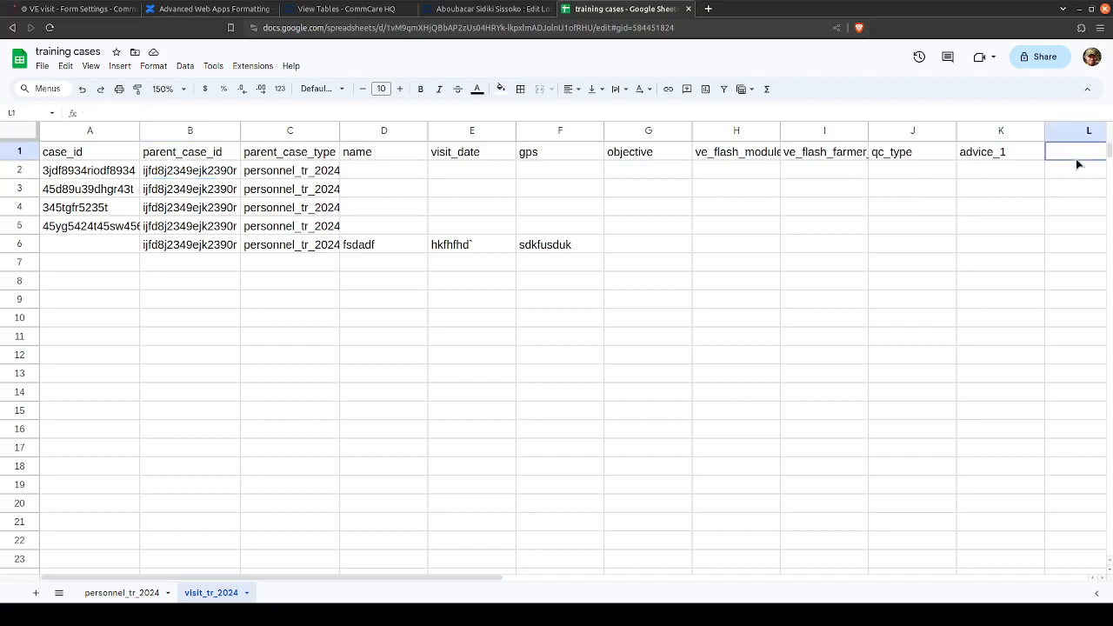
scroll(1076, 164, right, 3)
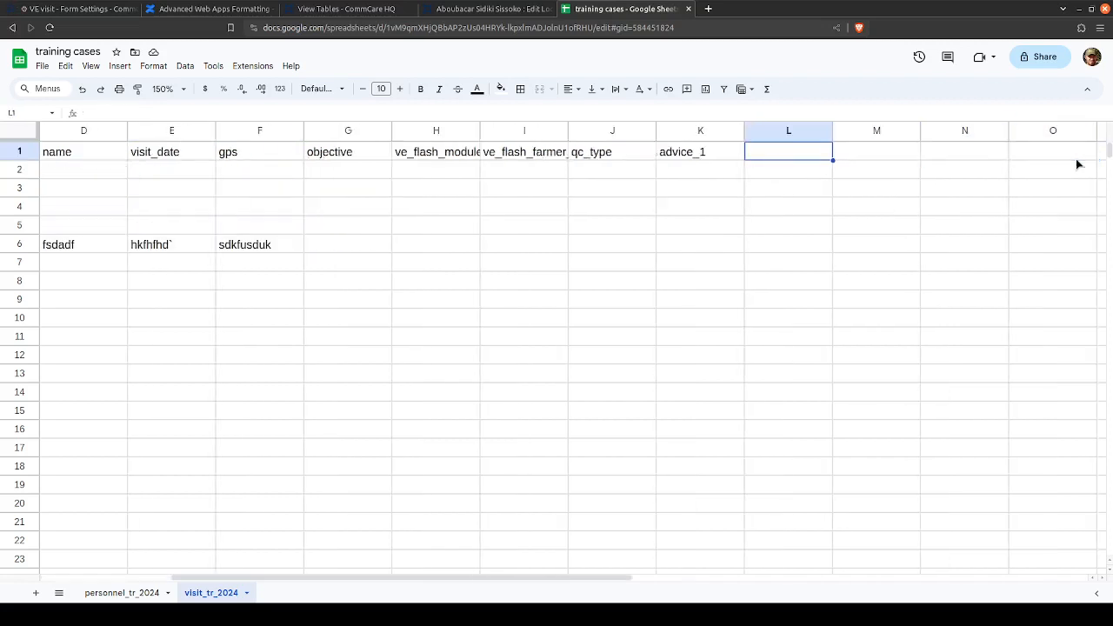
text(compentence)
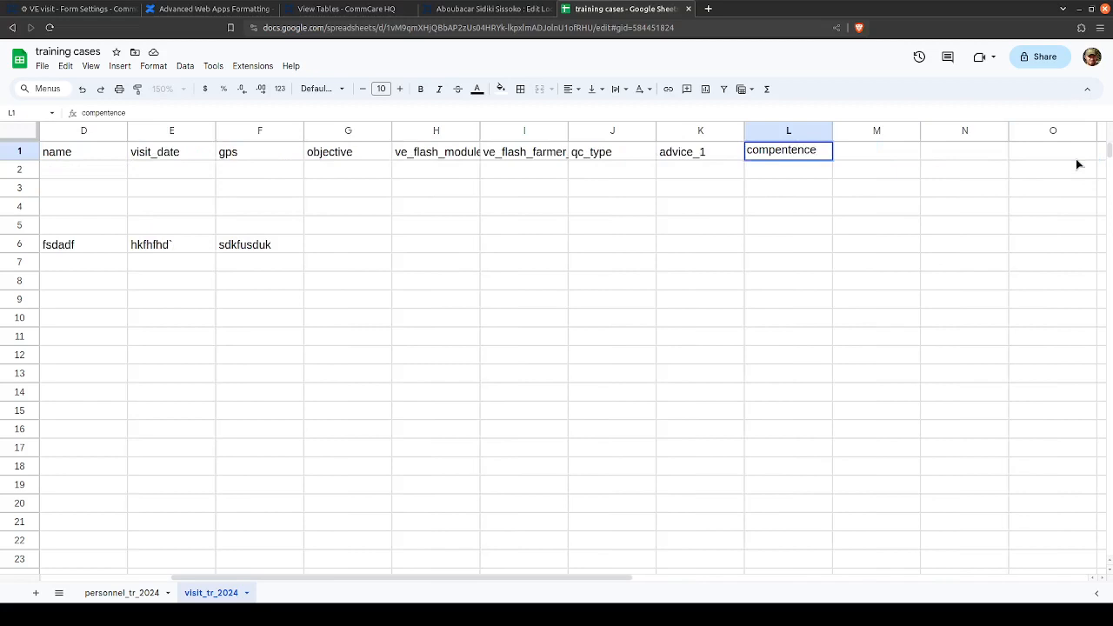
key(Tab)
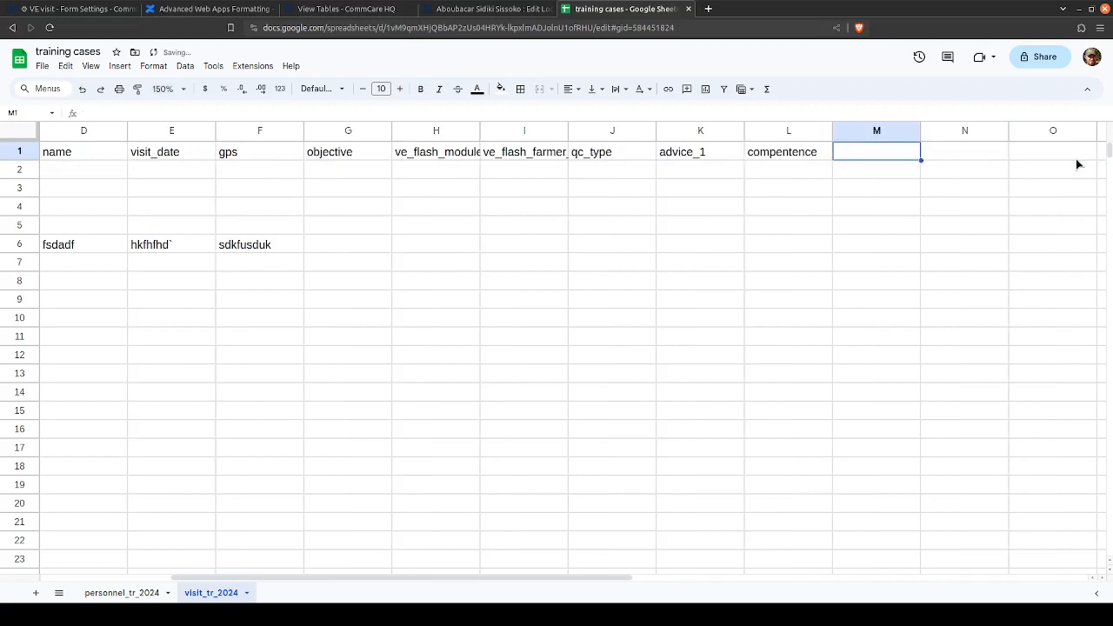
key(Left)
- Enter the column headers attitude in L1 and attitude_comments in M1
text(attit)
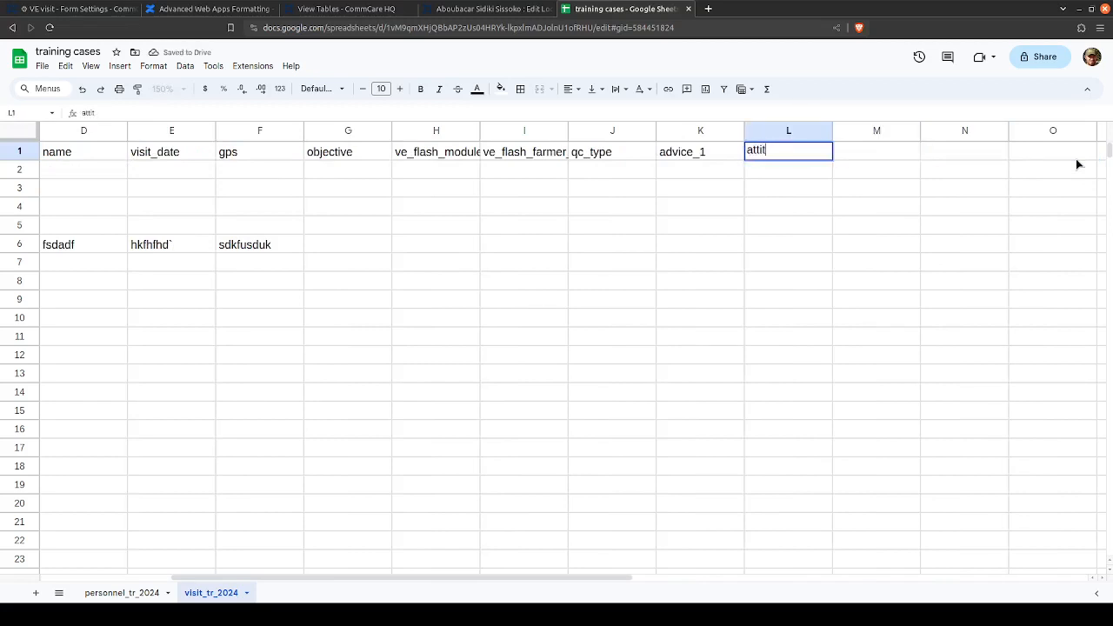
text(ude)
key(Tab)
text(A)
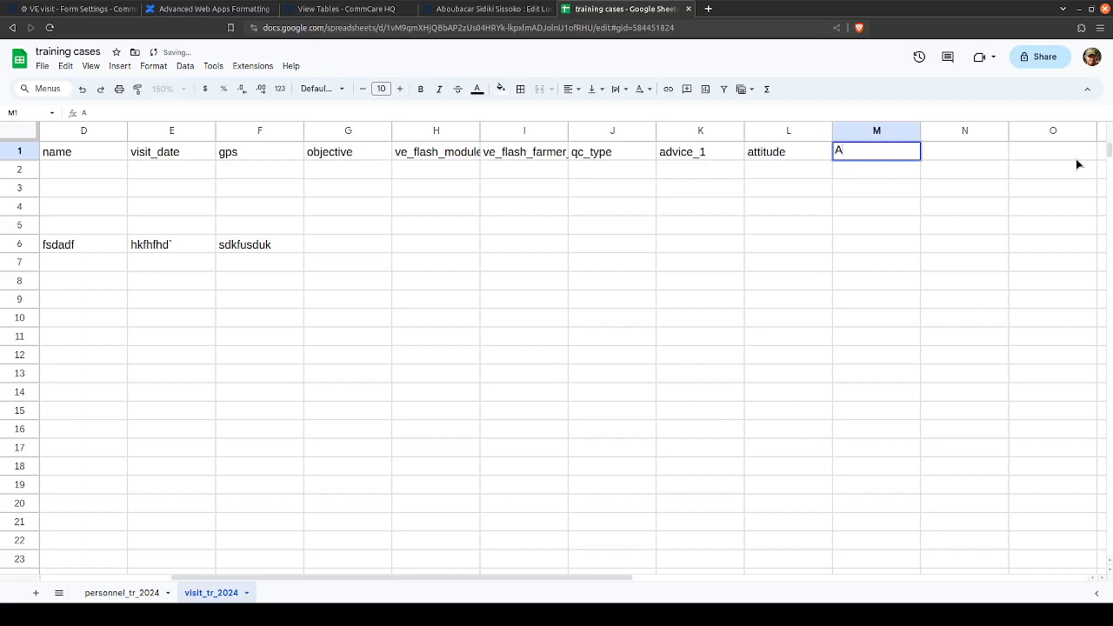
text(ttitude)
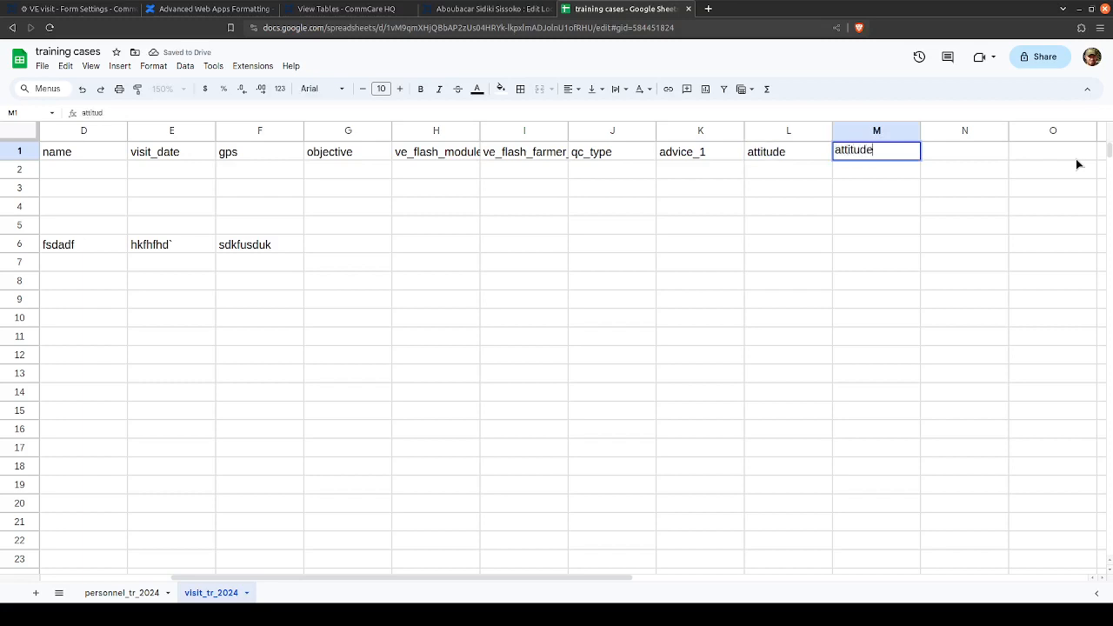
text(_comments)
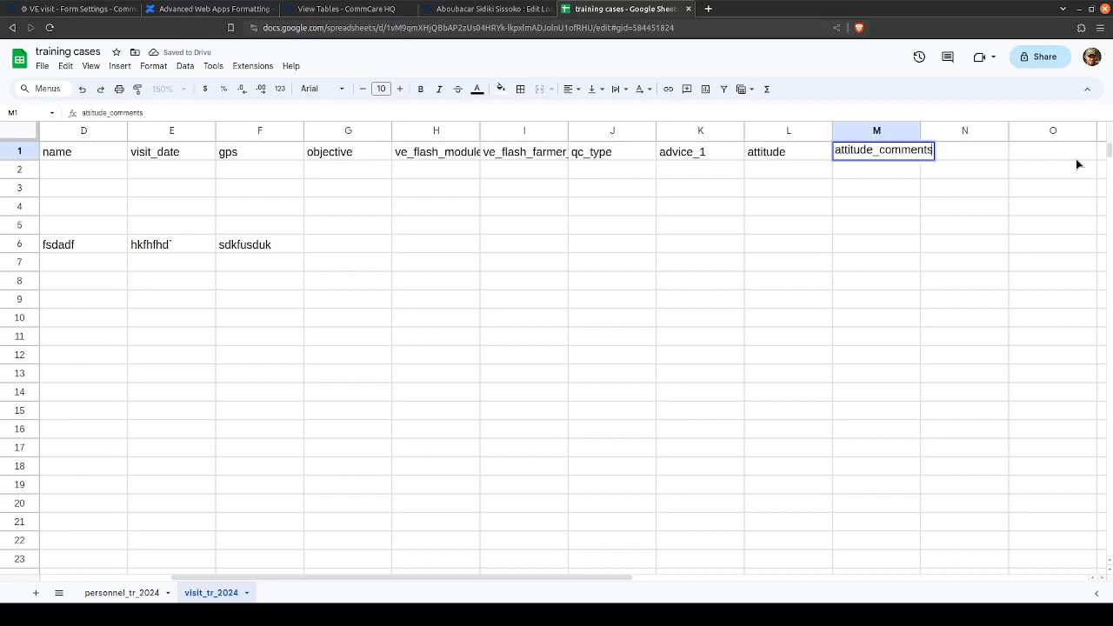
key(Tab)
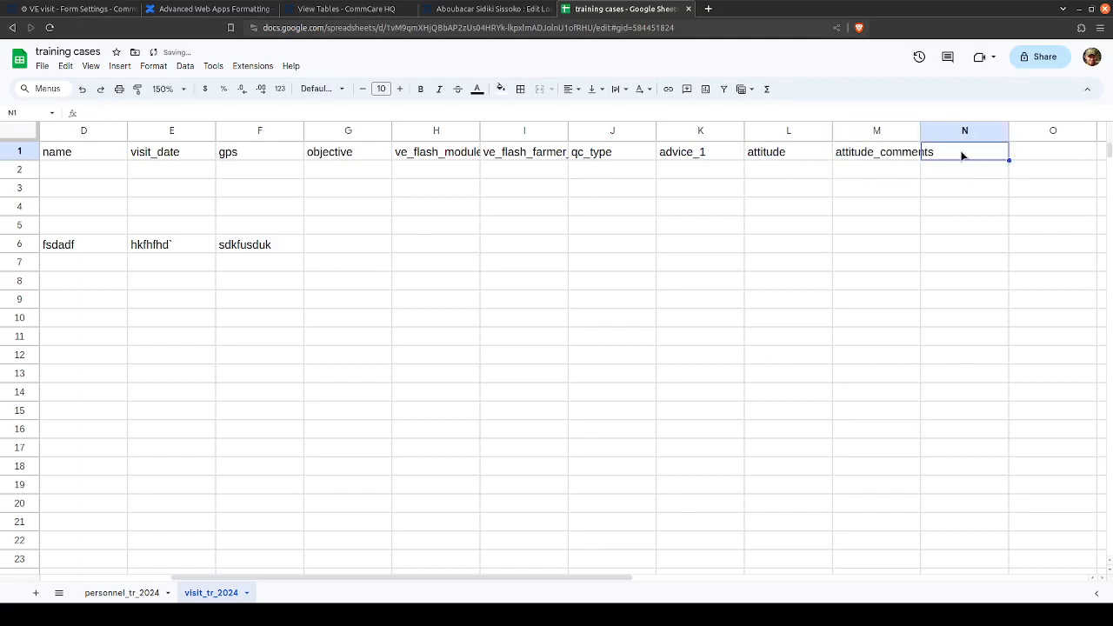
- Return to the VE visit form settings in CommCare HQ and save the ace/attitude question to an attitude property of the visit_tr_2024 child case
click(78, 9)
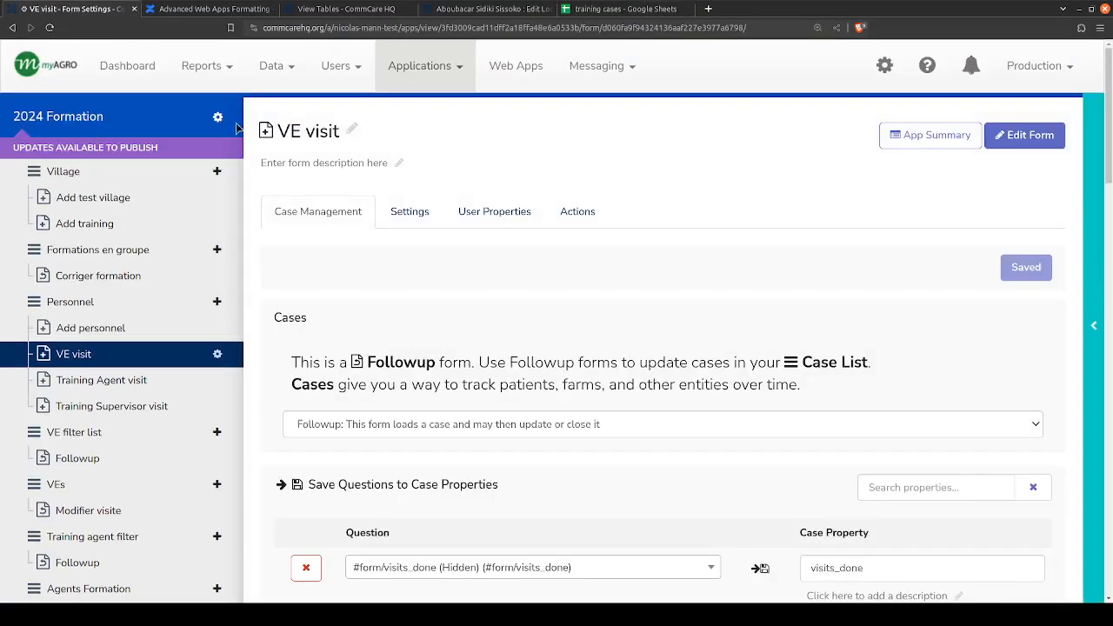
scroll(391, 326, down, 3)
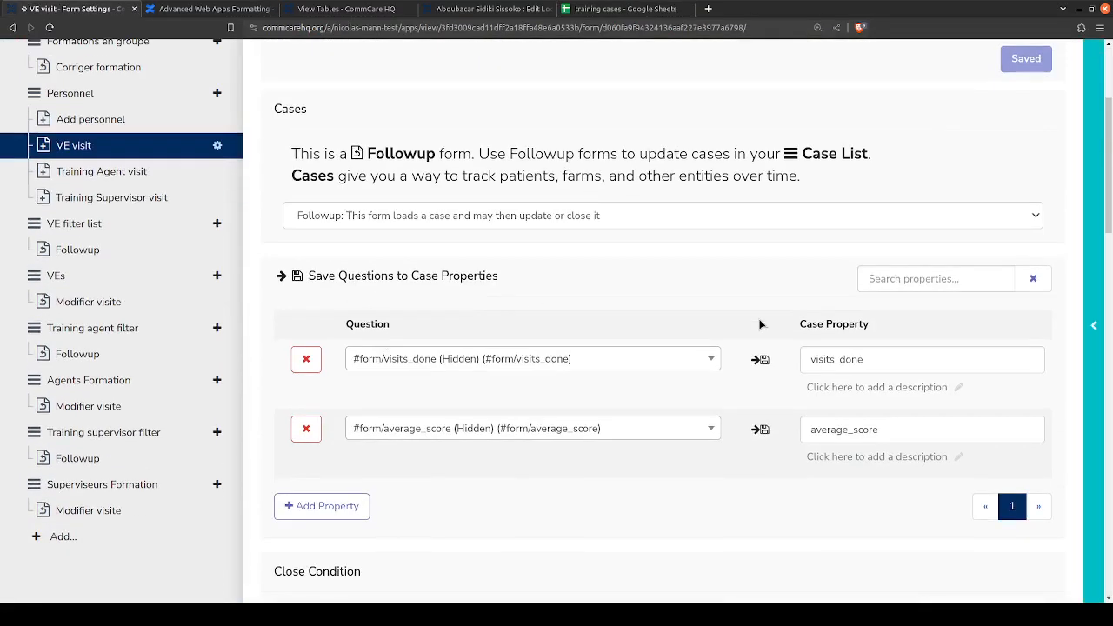
scroll(757, 322, down, 4)
scroll(756, 322, up, 4)
scroll(753, 340, down, 4)
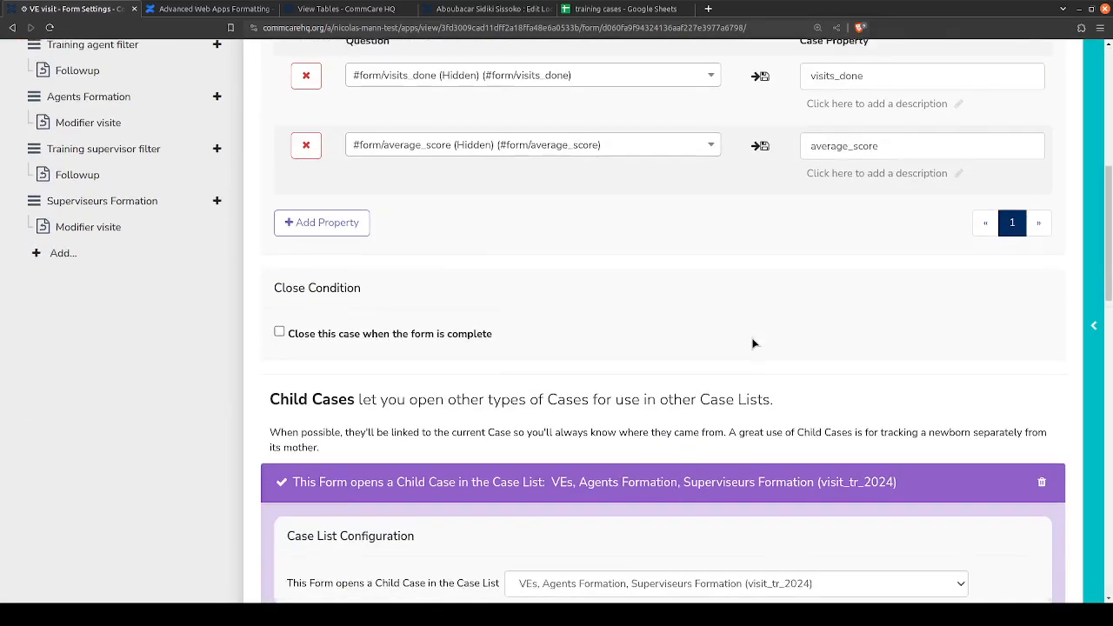
scroll(753, 343, down, 15)
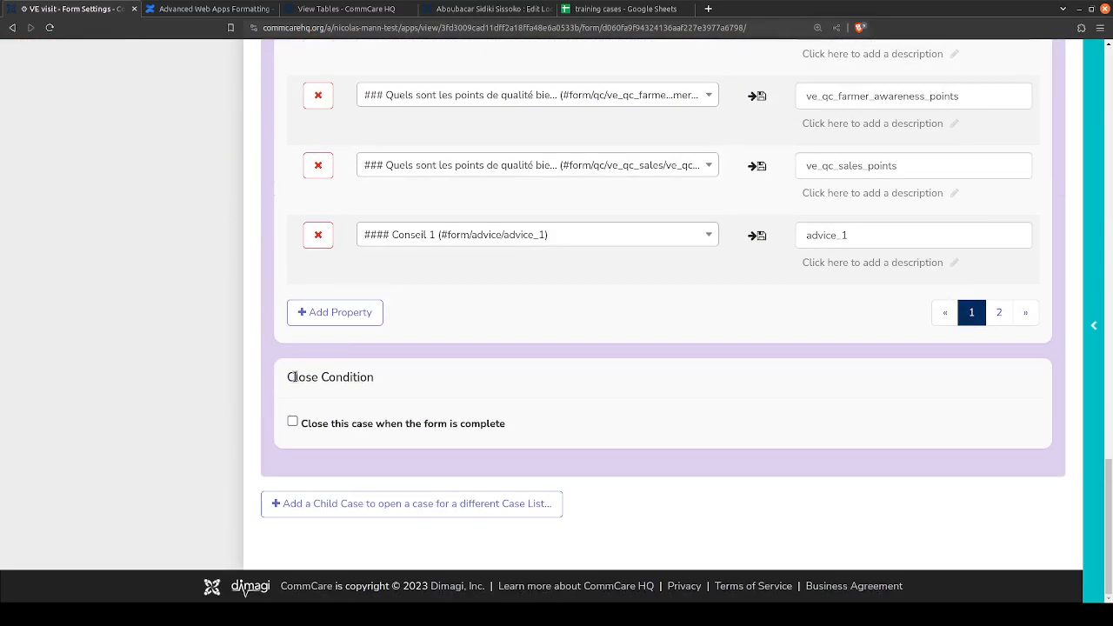
click(359, 313)
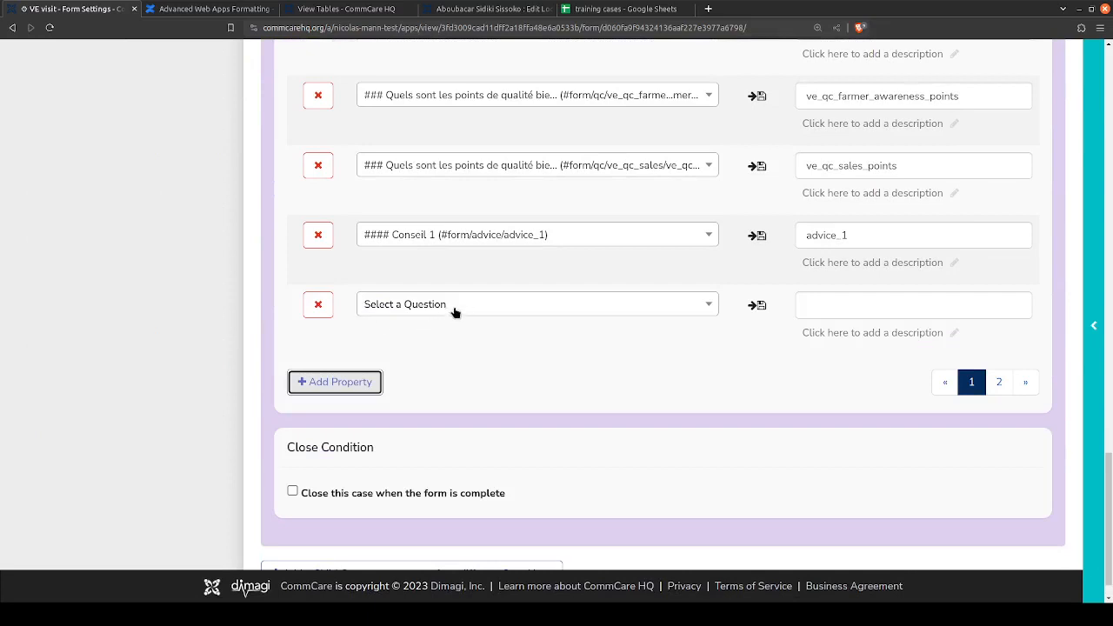
click(453, 305)
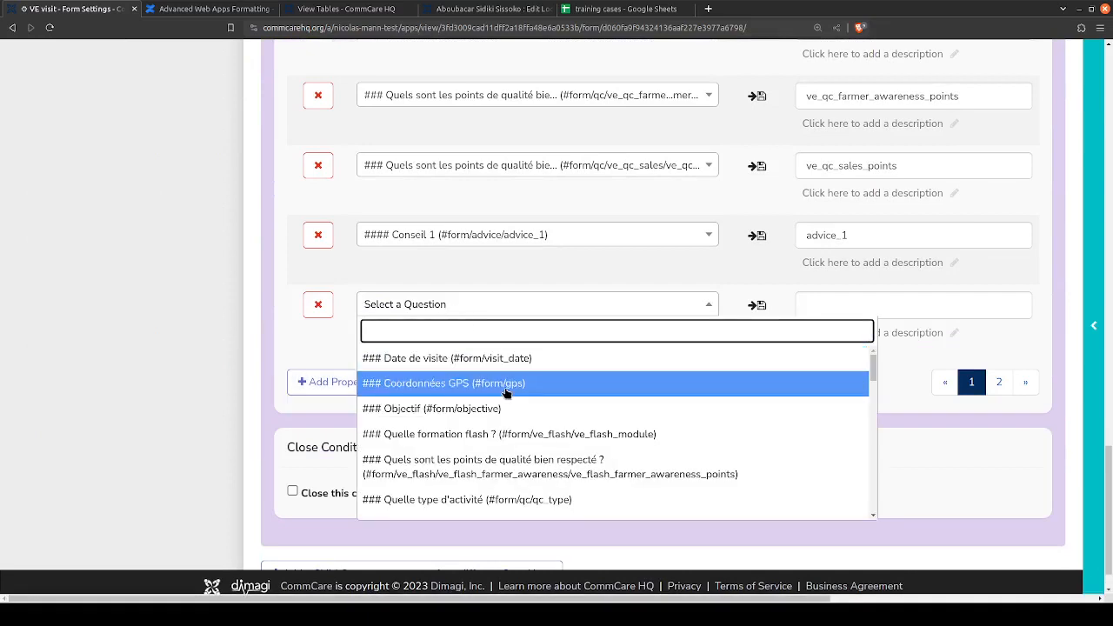
text(att)
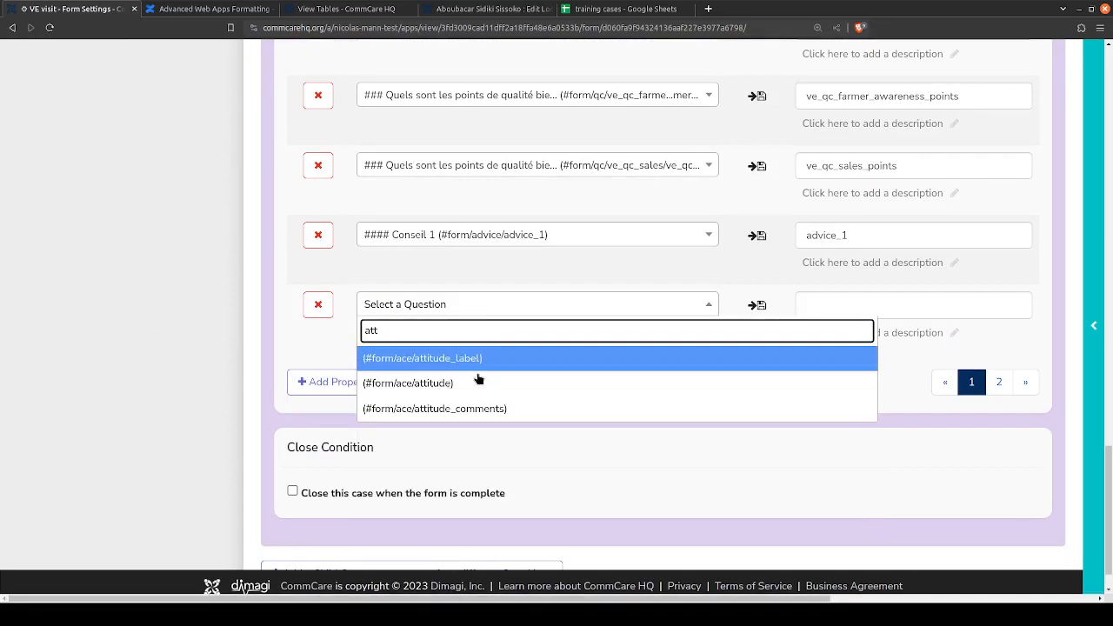
click(474, 383)
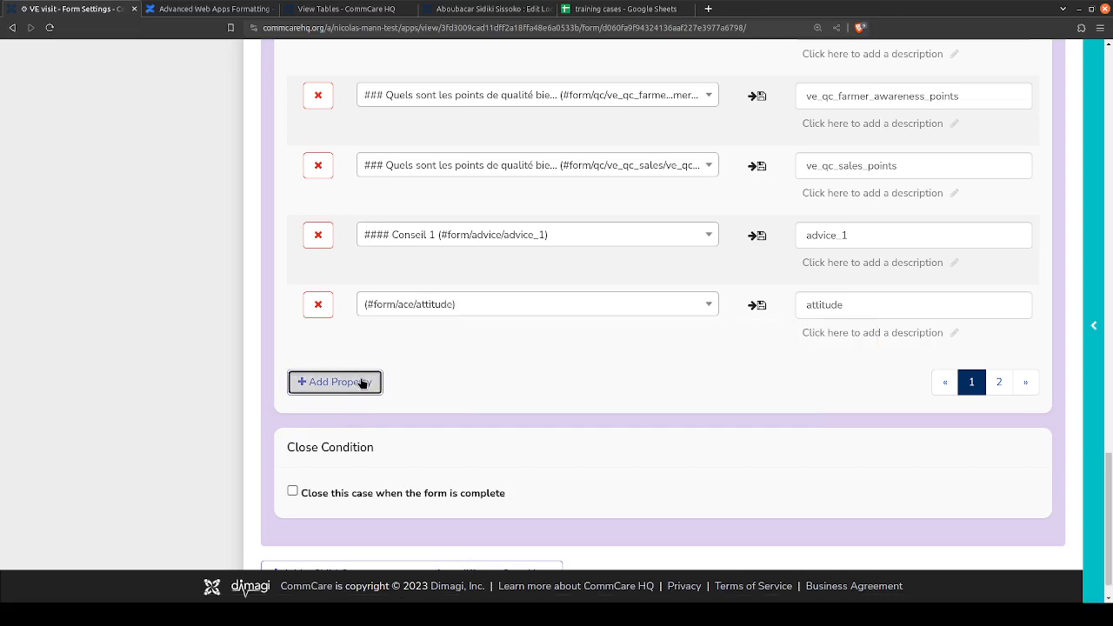
- Add a child case property that saves the ace/attitude_comments question as attitude_comments
click(363, 384)
click(400, 376)
text(att)
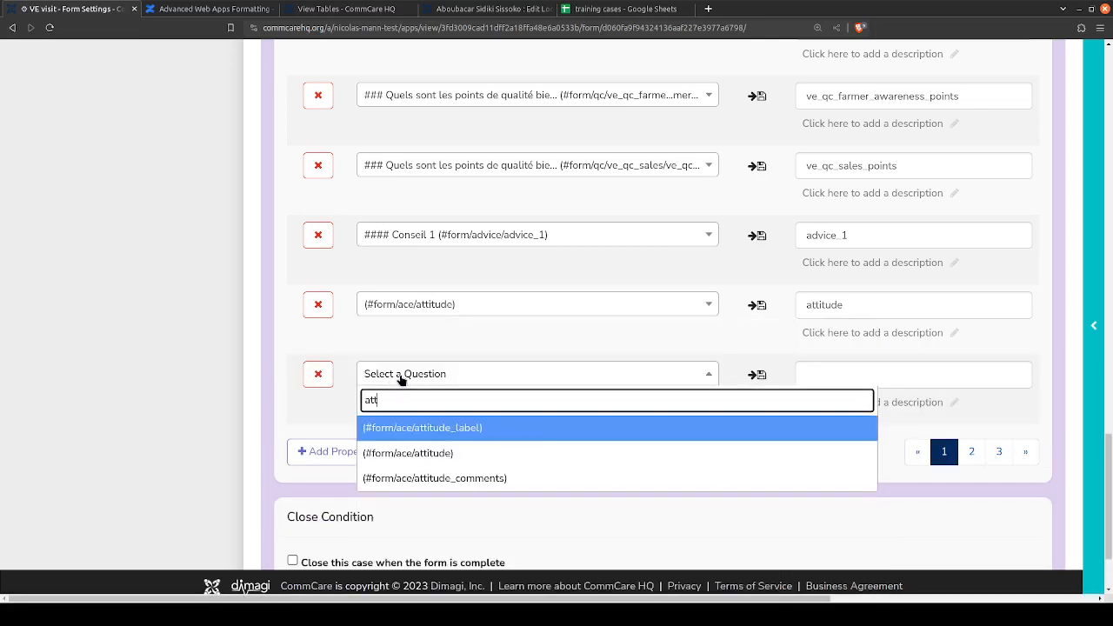
click(413, 477)
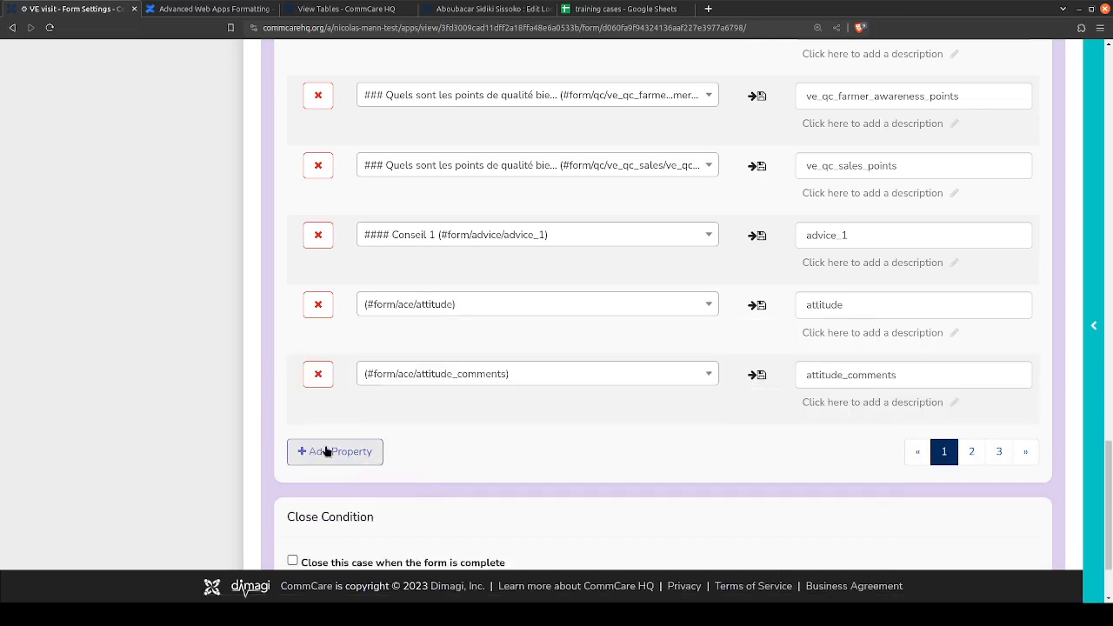
- Add two child case properties saving the ace/competence and ace/competence_comments questions as competence and competence_comments
click(326, 451)
click(393, 445)
text(com)
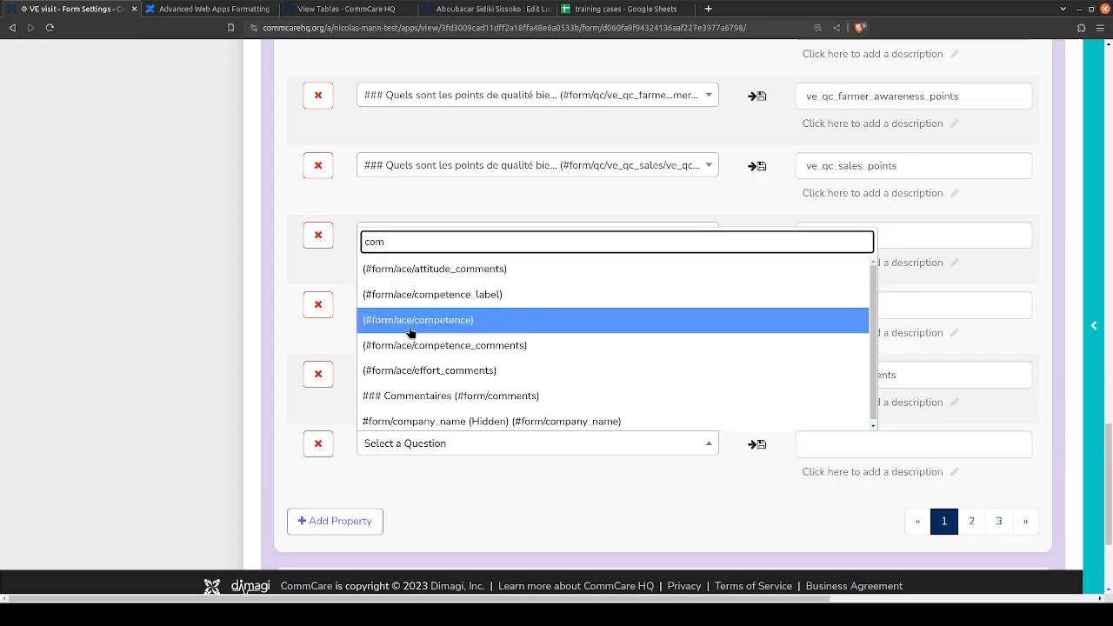
click(407, 320)
click(371, 521)
click(437, 520)
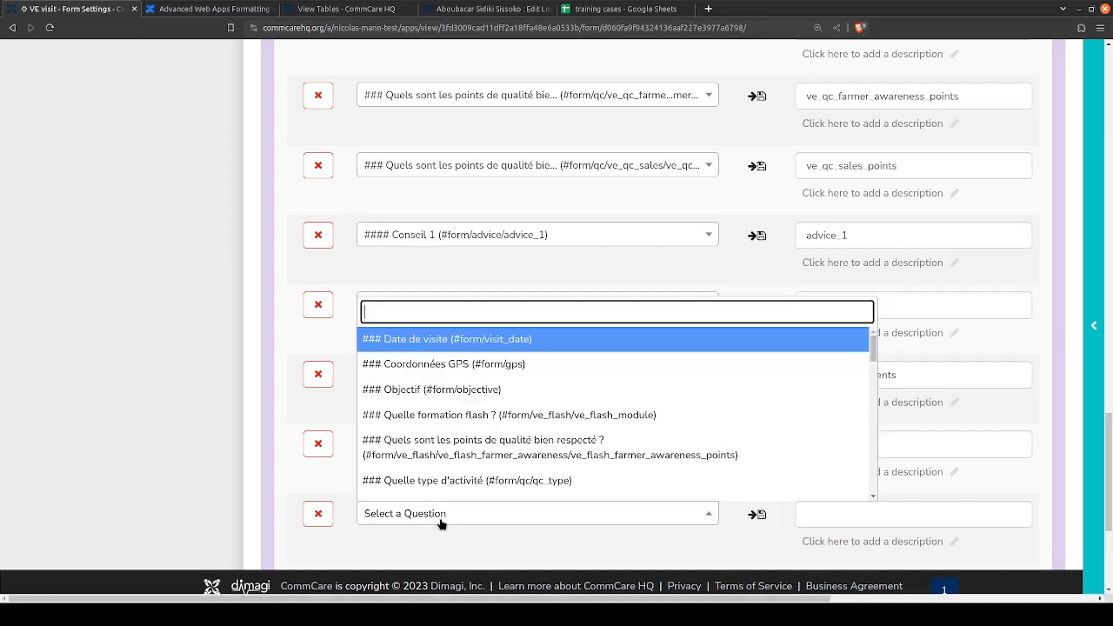
text(com)
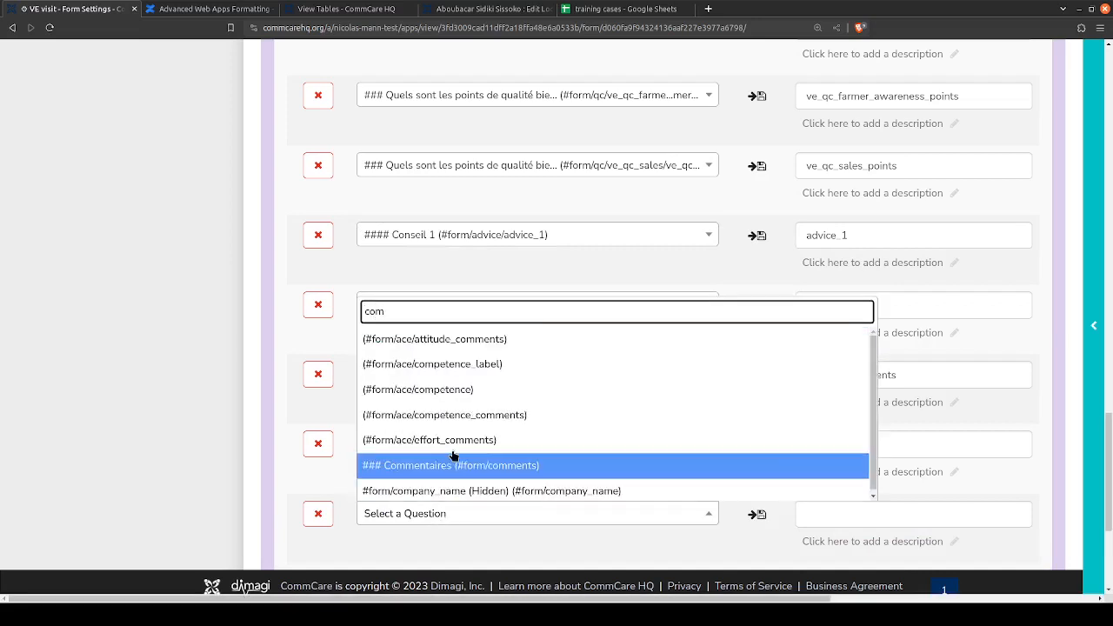
click(451, 417)
- Add two child case properties saving the ace/effort and ace/effort_comments questions as effort and effort_comments
scroll(293, 424, down, 3)
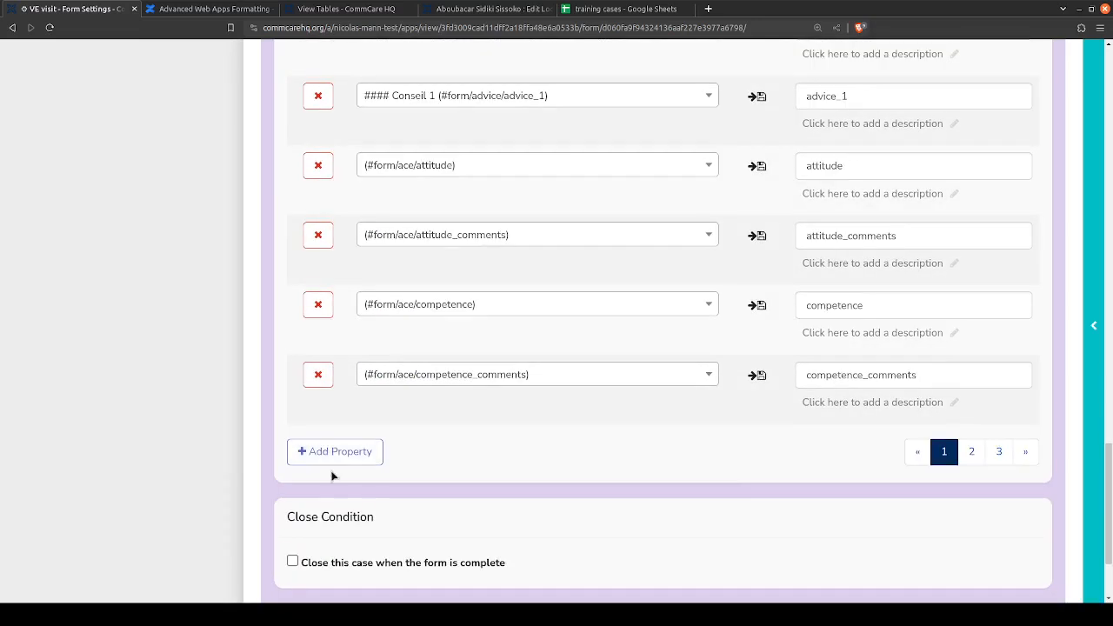
click(335, 450)
click(427, 448)
text(effor)
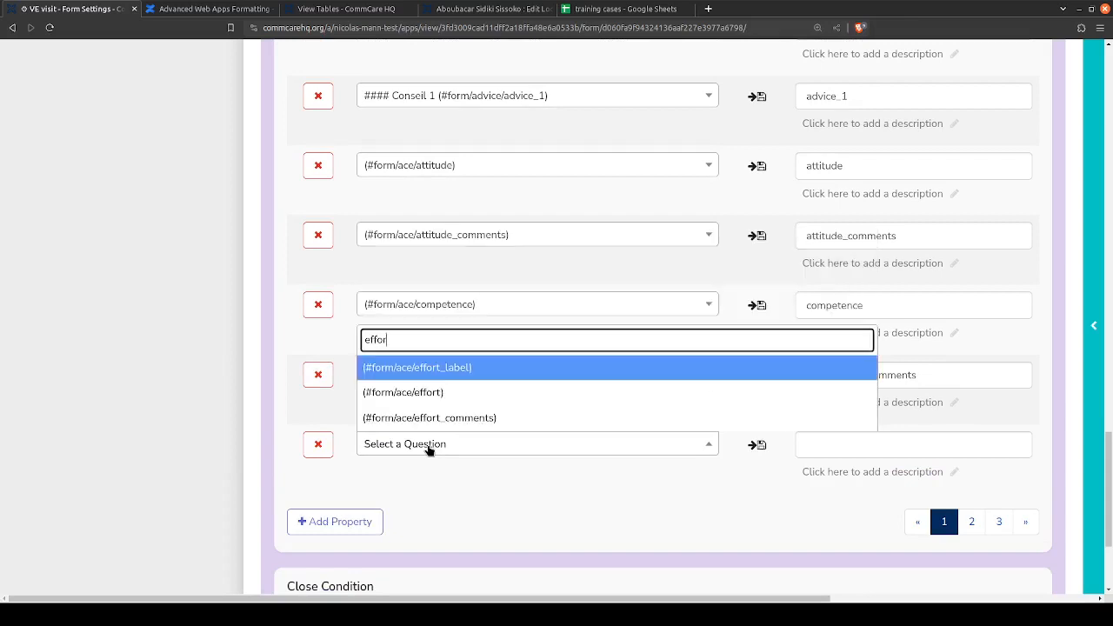
click(422, 392)
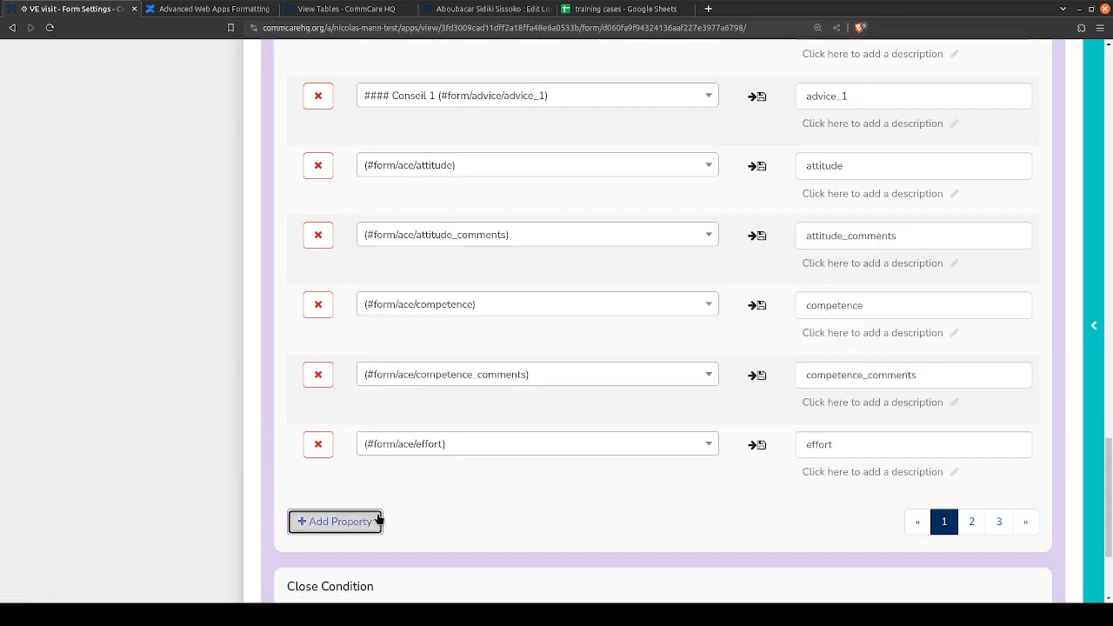
click(335, 521)
click(378, 516)
text(effort)
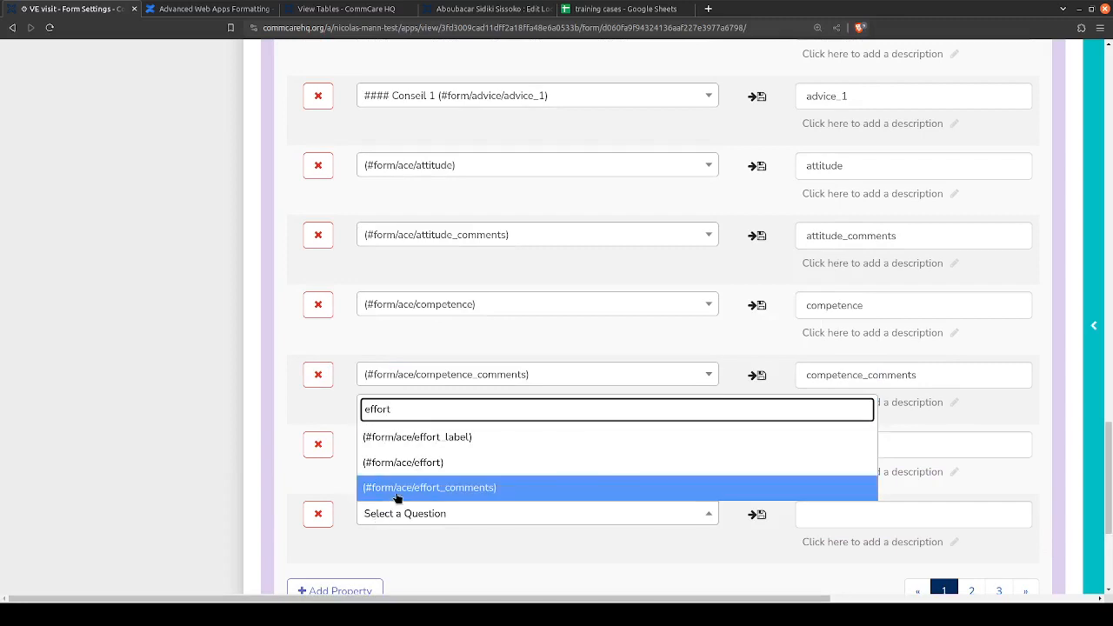
click(398, 489)
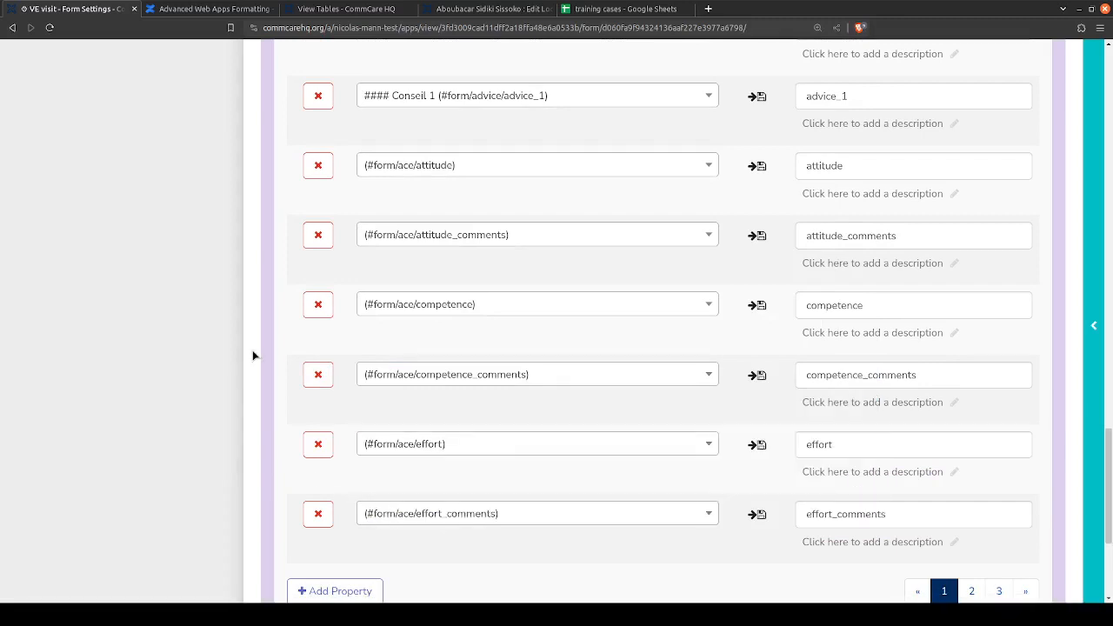
- Save the VE visit form's updated case management settings
scroll(253, 355, up, 1)
scroll(254, 355, down, 1)
scroll(775, 484, up, 20)
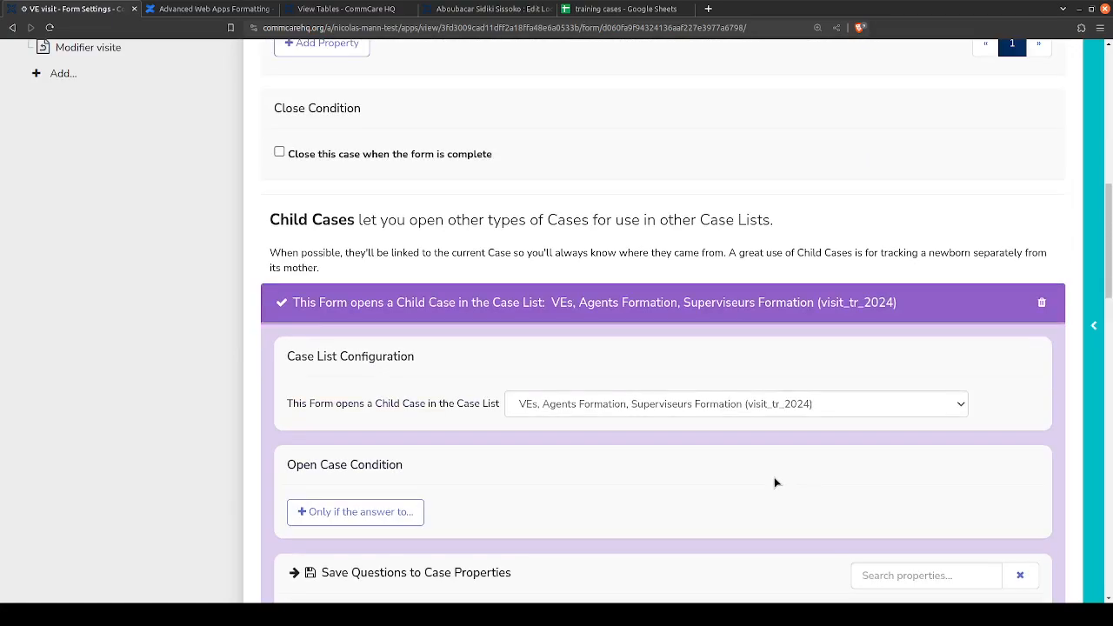
scroll(920, 206, up, 3)
click(1028, 153)
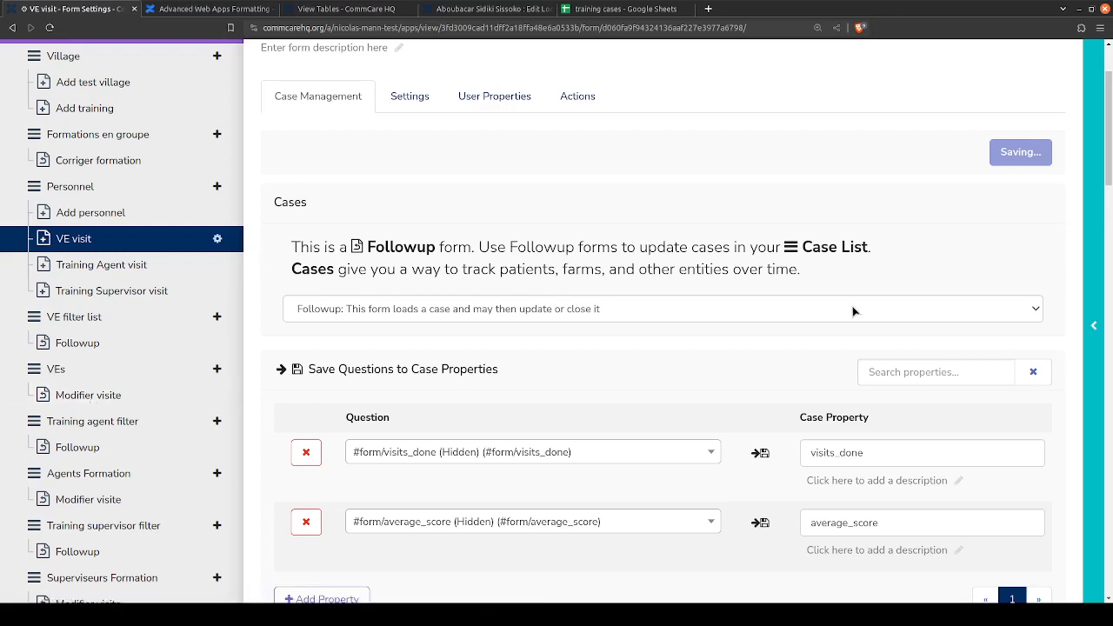
- Show the app preview, refresh the 2024 Formation app and open its VEs list
click(1098, 323)
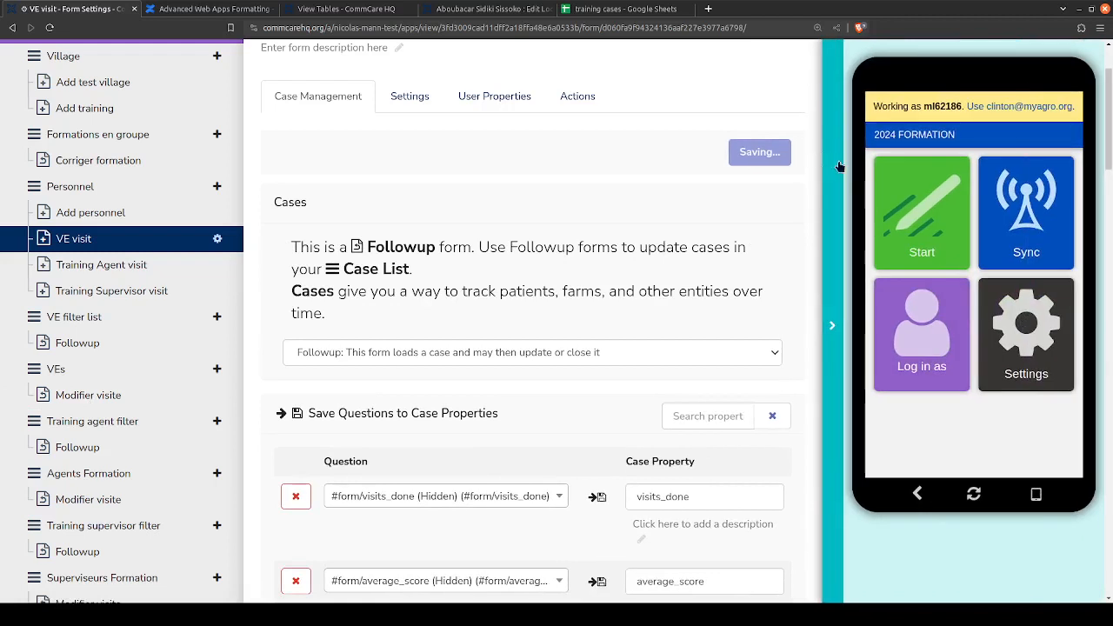
click(937, 224)
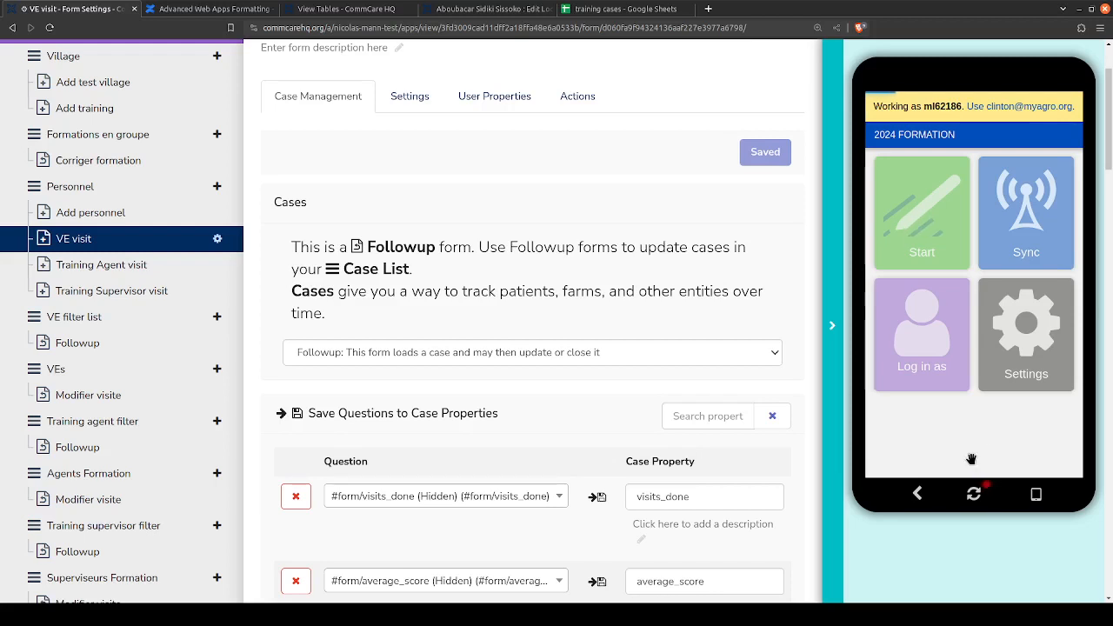
click(974, 493)
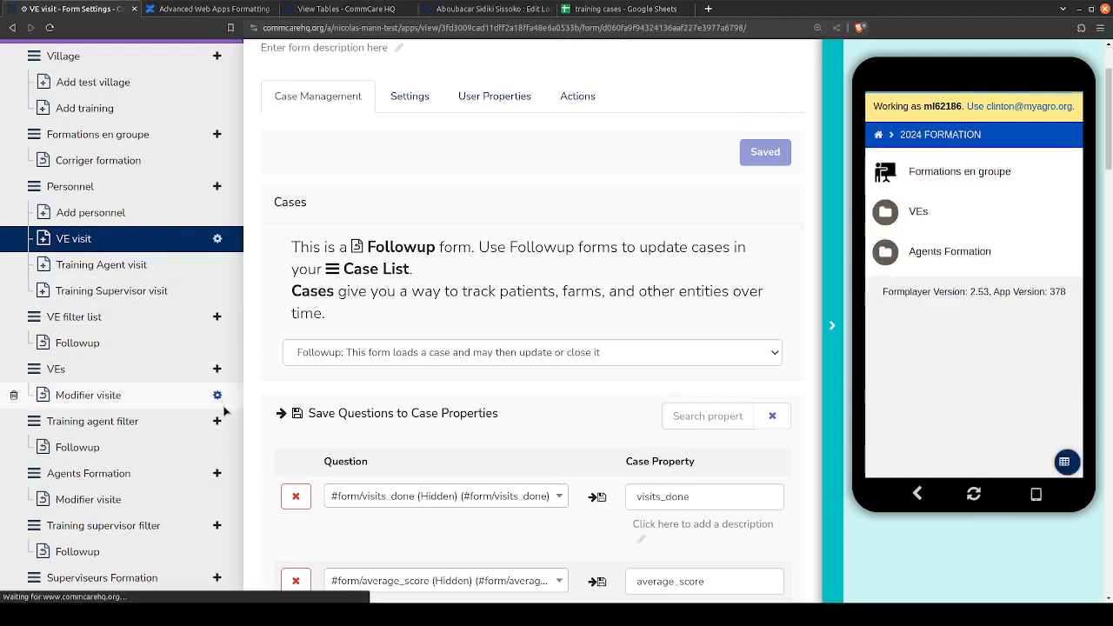
click(927, 212)
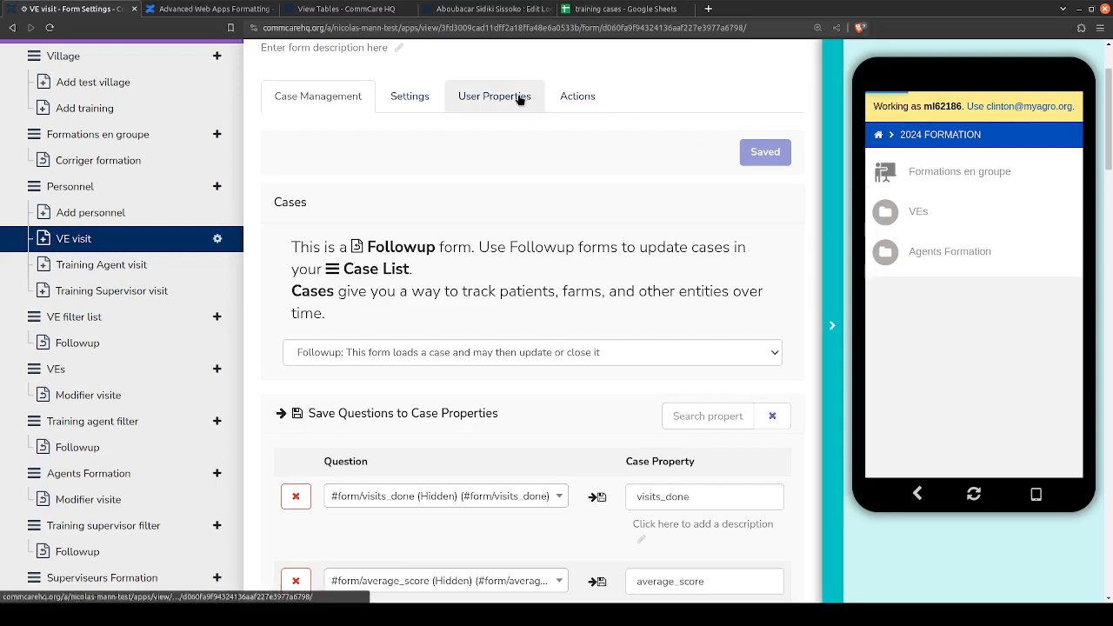
- Open the VE visit and Modifier visite forms for editing in two new browser tabs, and select the preview's first VE
middle_click(217, 237)
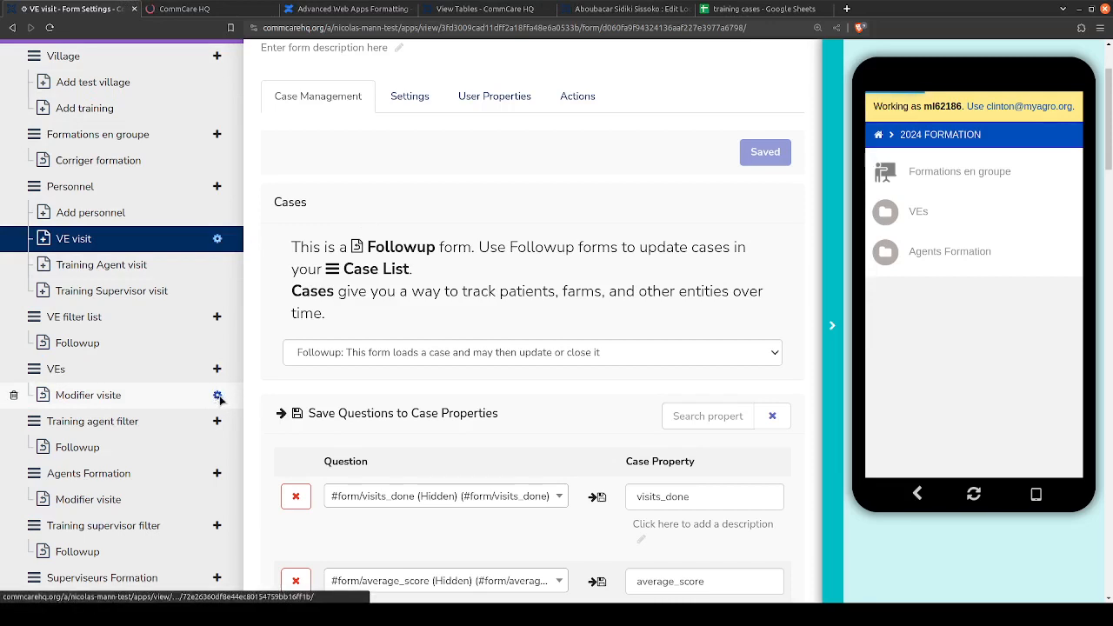
middle_click(218, 396)
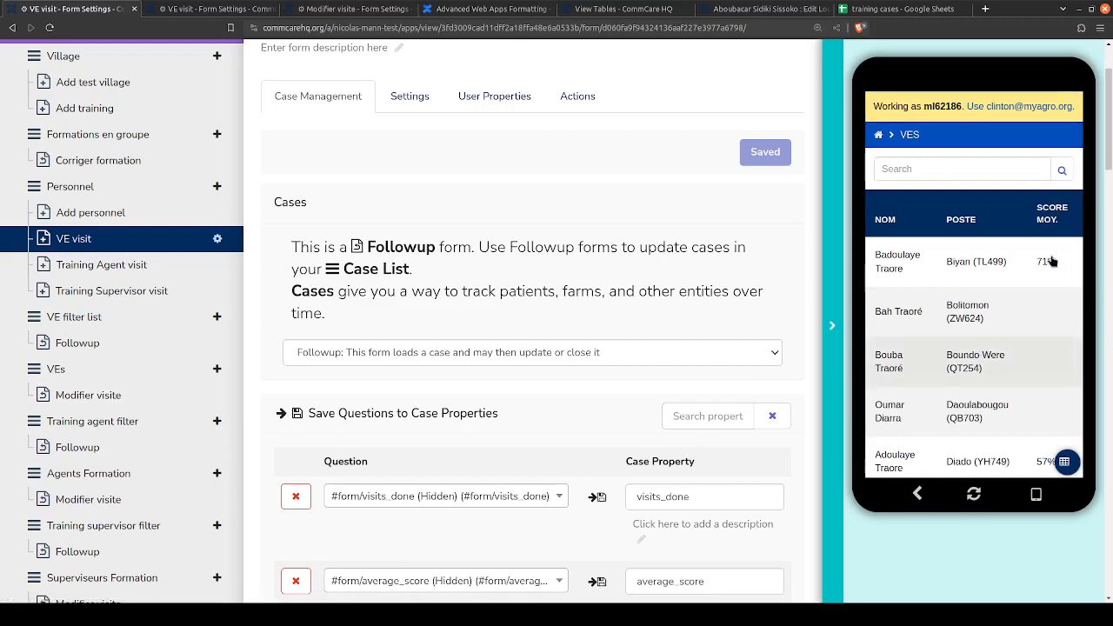
click(956, 264)
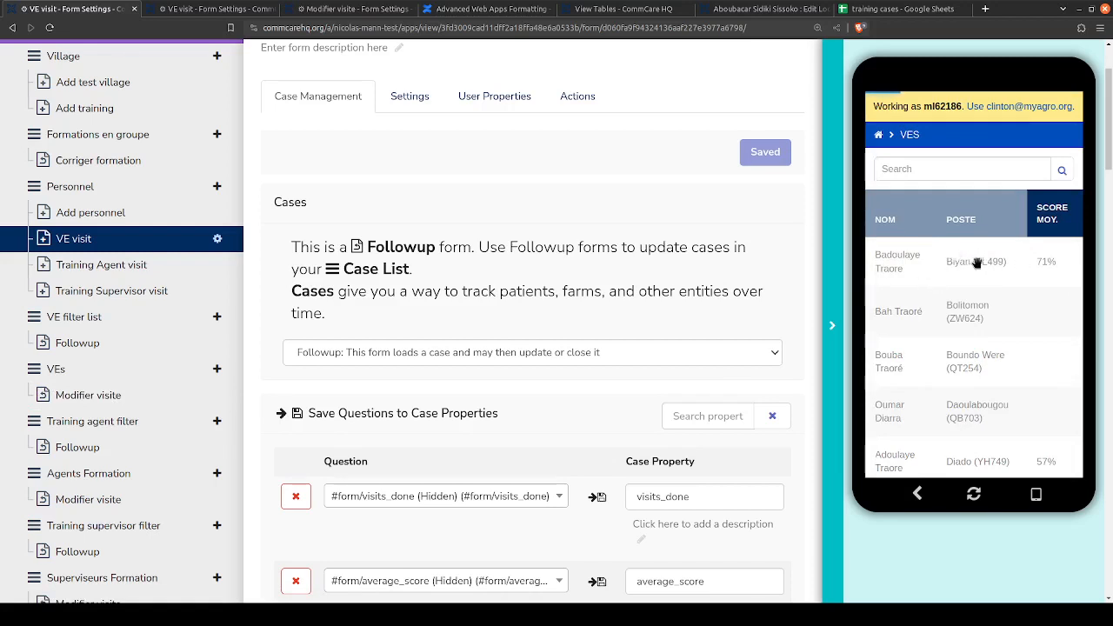
click(286, 8)
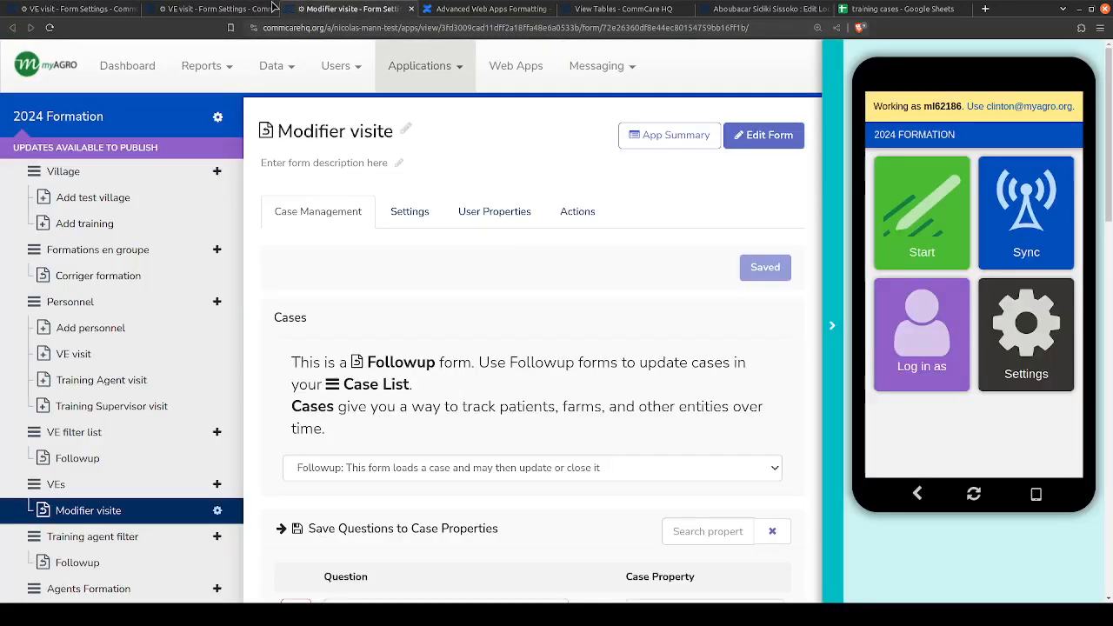
click(184, 8)
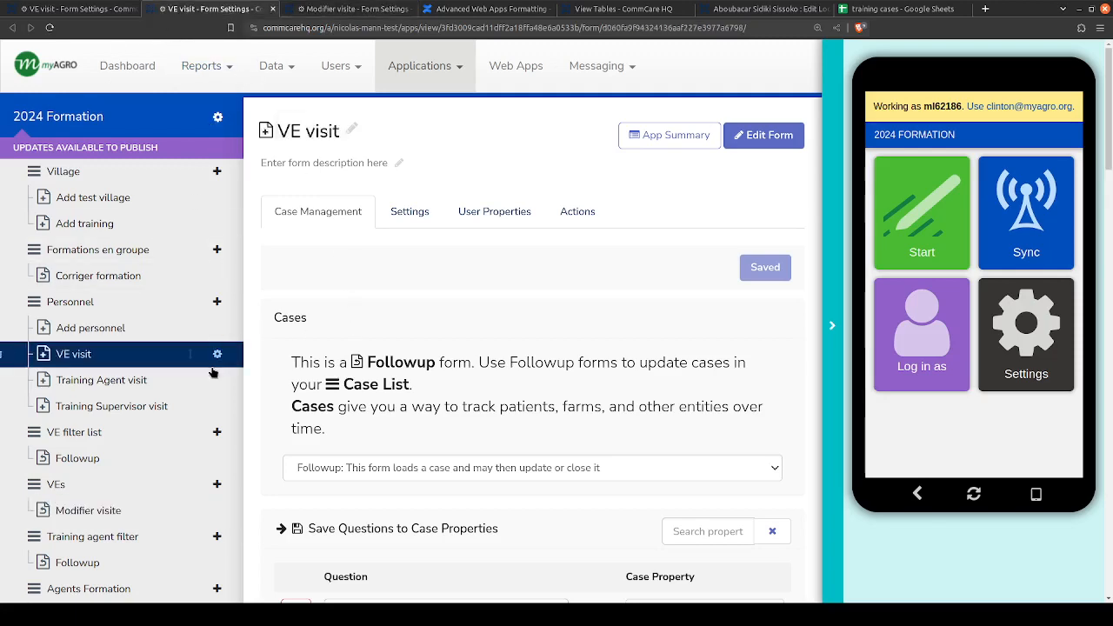
click(83, 511)
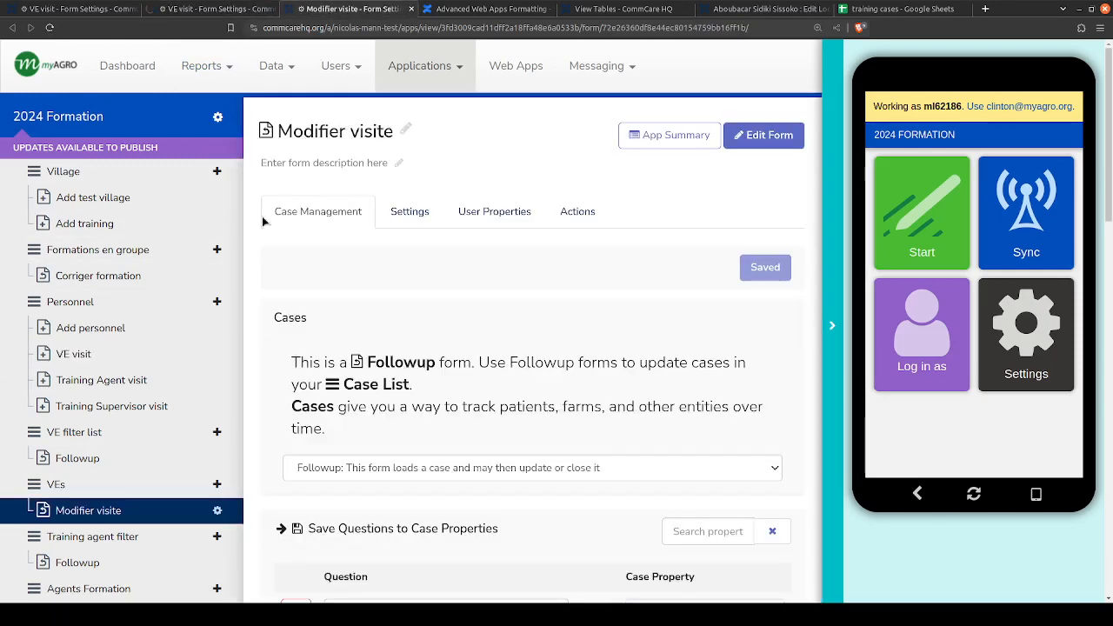
click(76, 511)
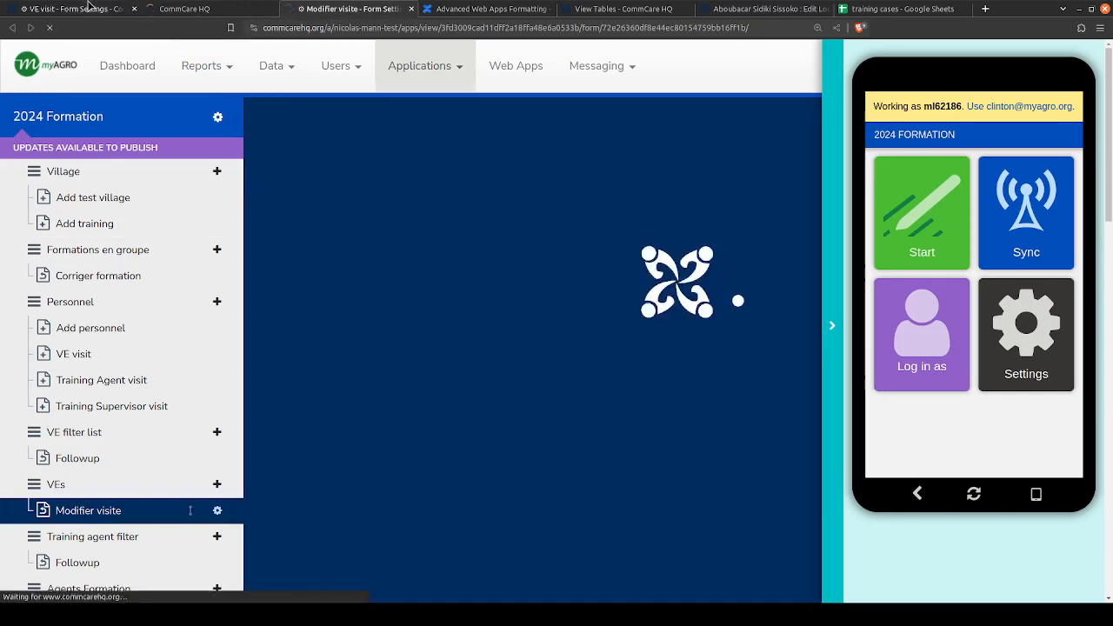
click(91, 8)
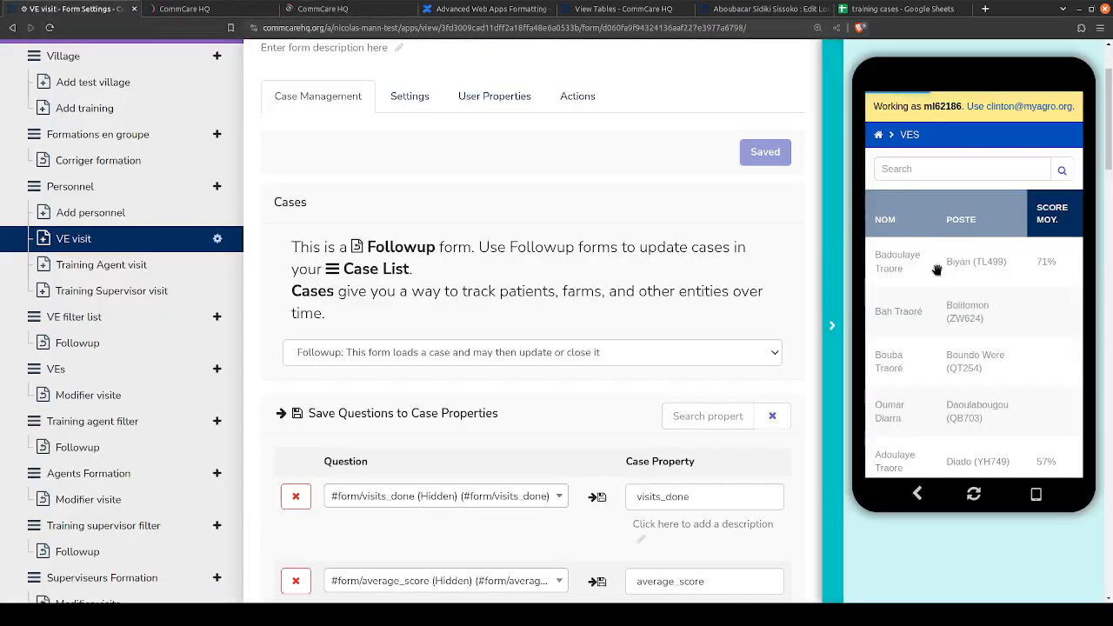
click(200, 10)
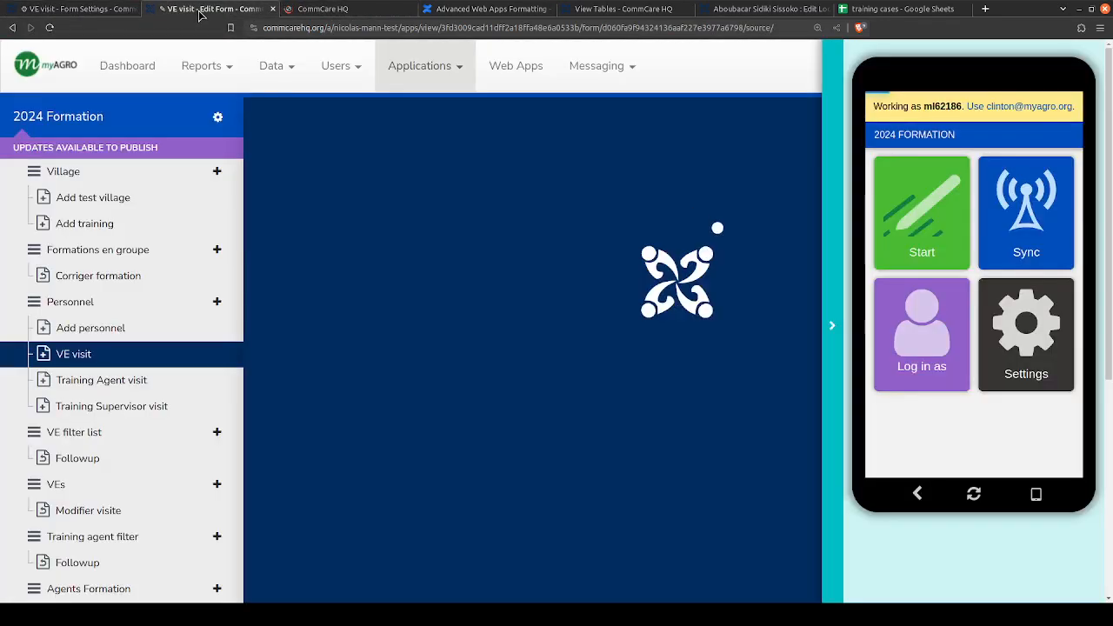
click(84, 8)
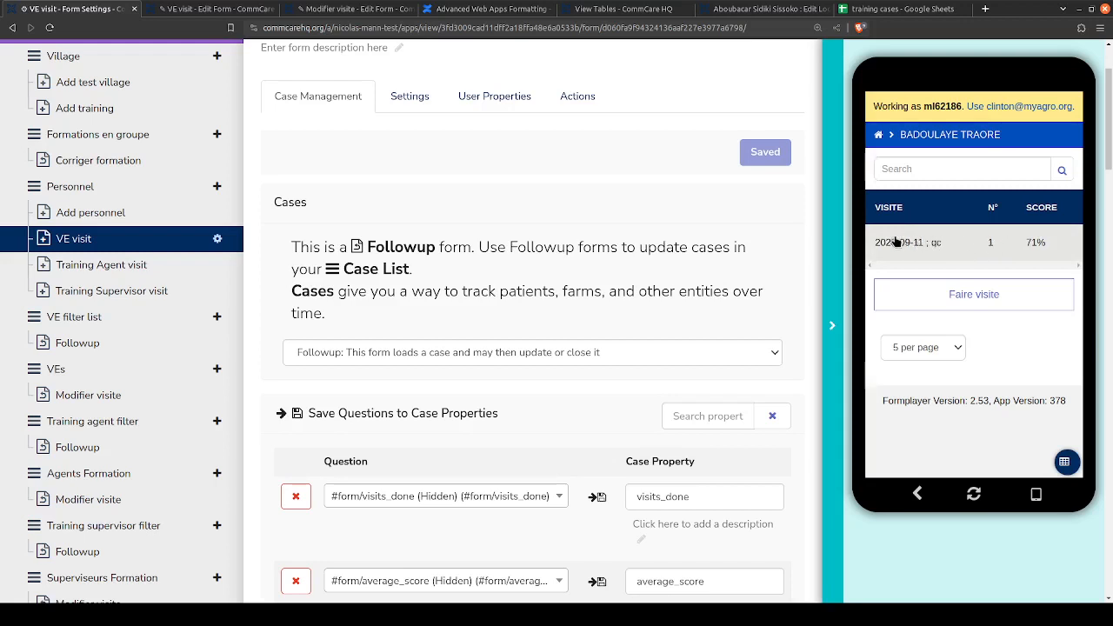
- Open the 2023-09-11 QC visit in Modifier visite and advance past its date, QC objective and PDQ VE activity questions
click(959, 242)
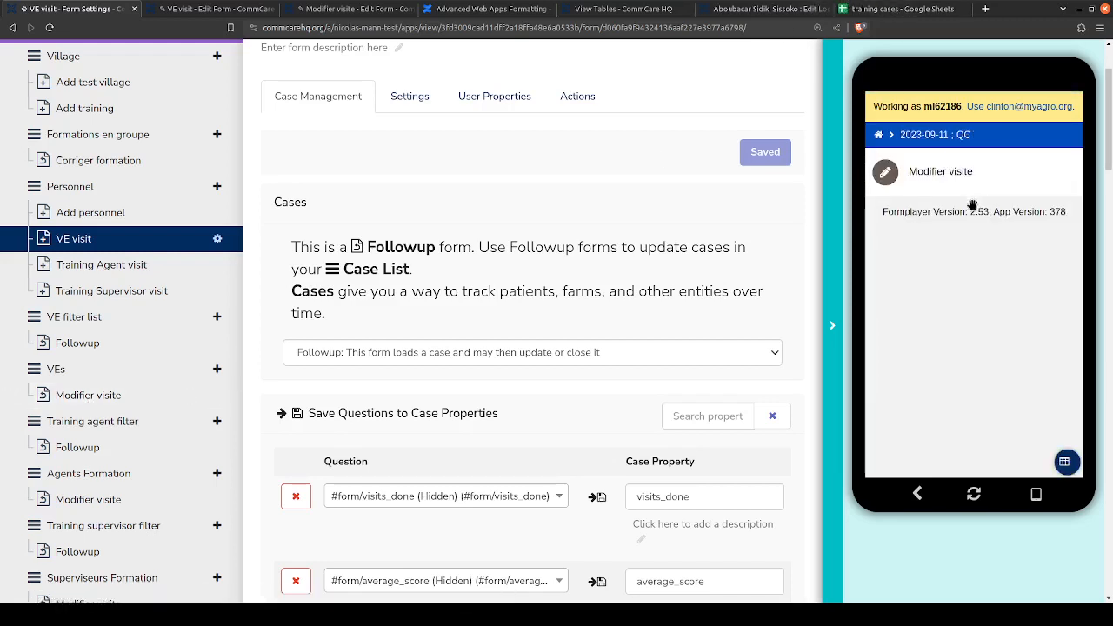
click(970, 174)
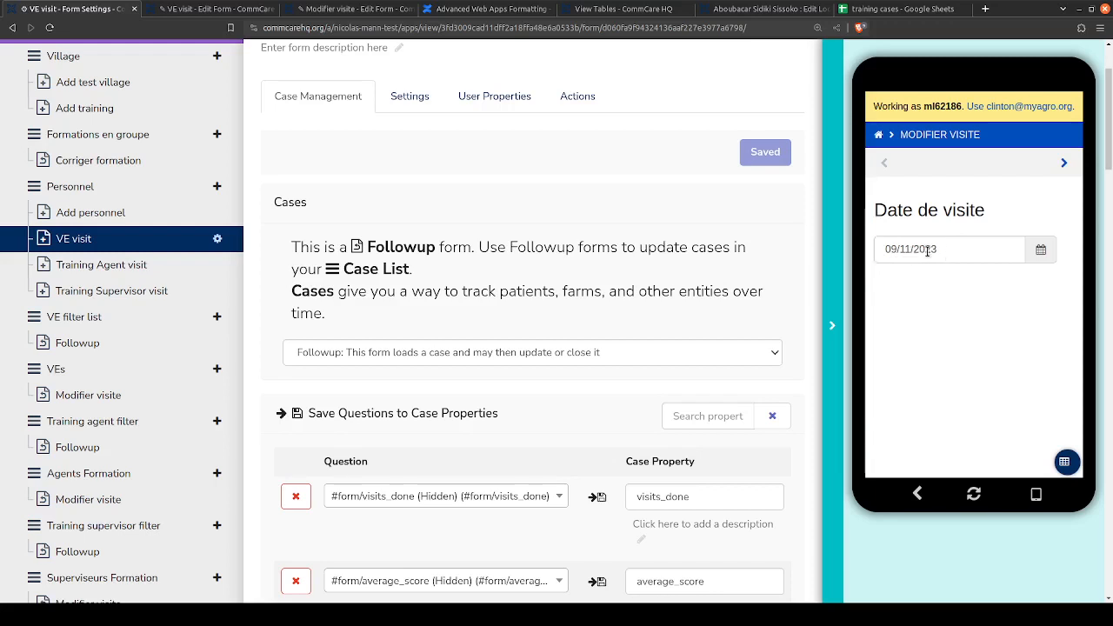
click(1066, 165)
click(899, 287)
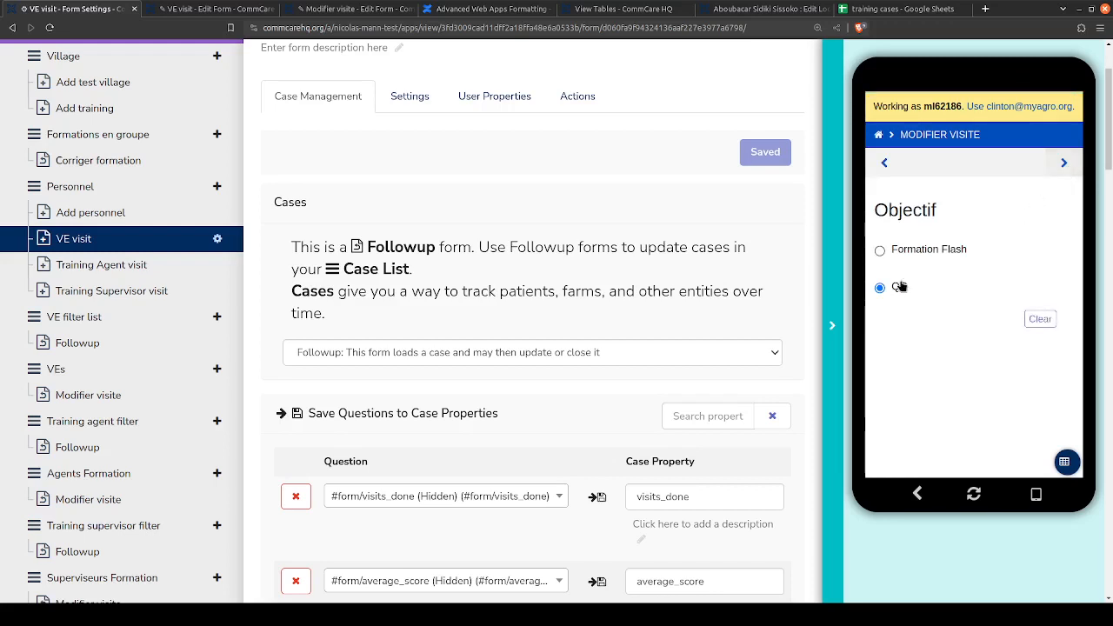
click(1065, 164)
click(887, 289)
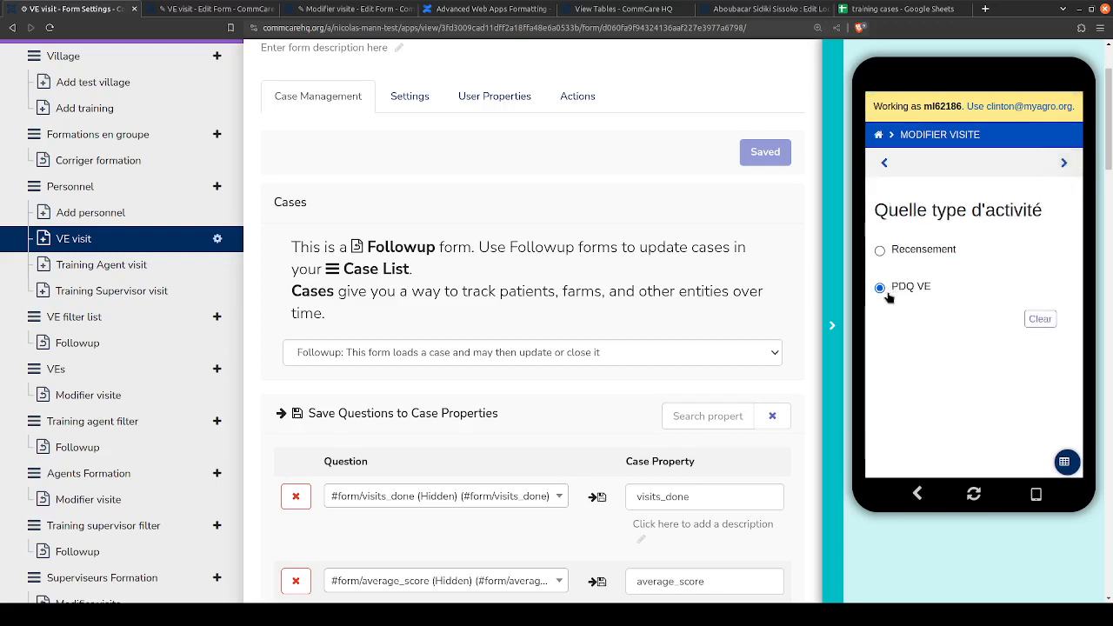
click(1066, 164)
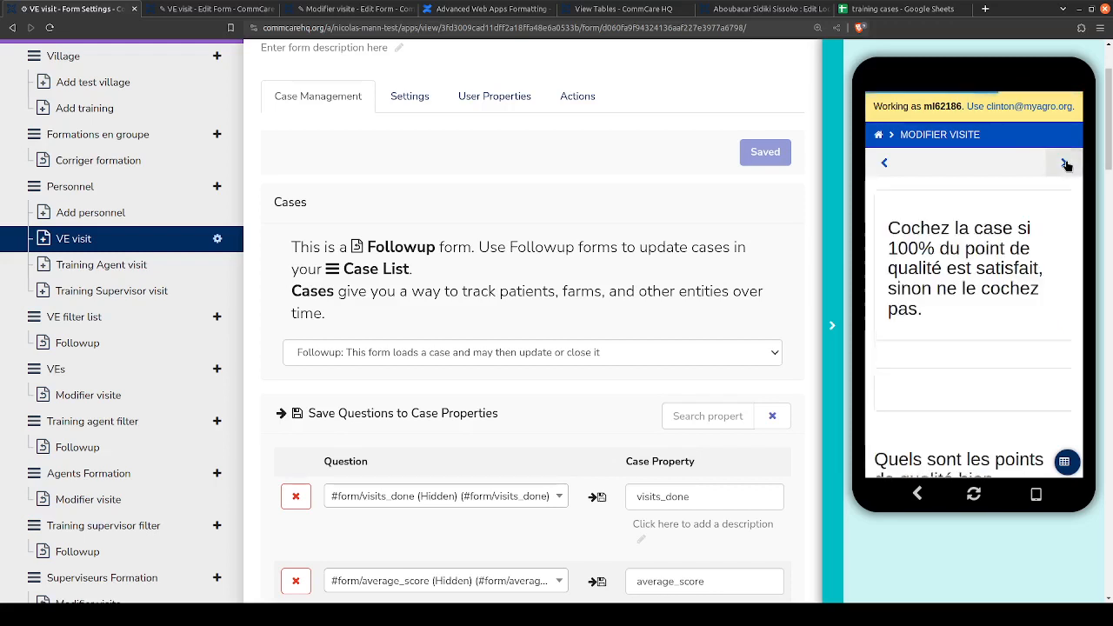
- Examine the quality-point checklist, the three advice comments and the visit and average scores in the previewed Modifier visite form
scroll(1013, 254, down, 3)
scroll(1014, 253, down, 3)
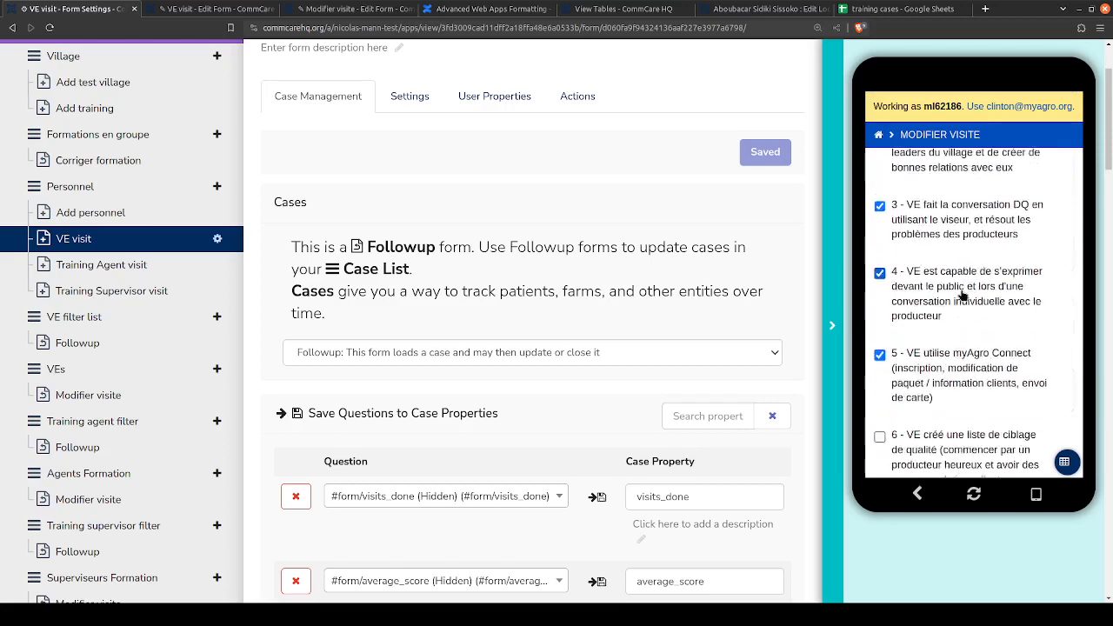
scroll(956, 385, down, 2)
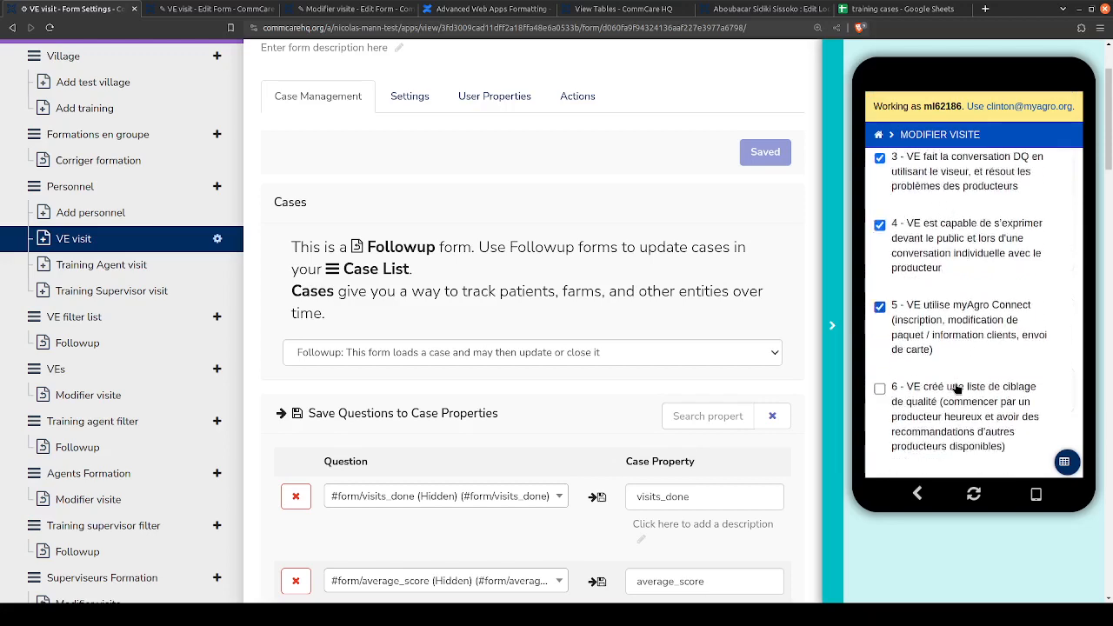
scroll(999, 304, up, 5)
scroll(1041, 204, up, 3)
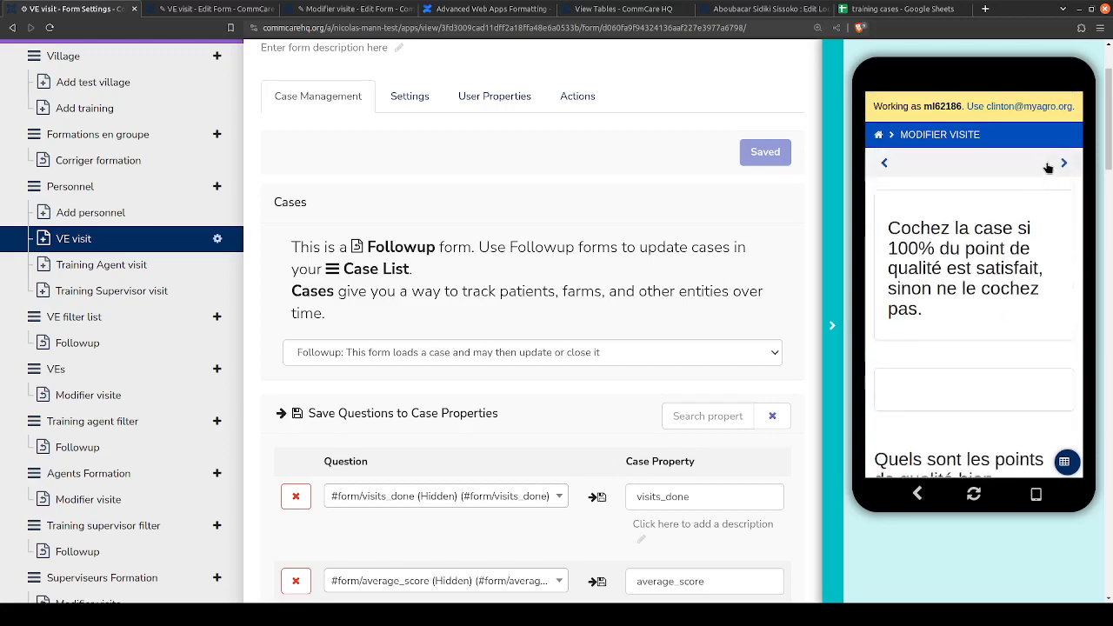
click(1063, 164)
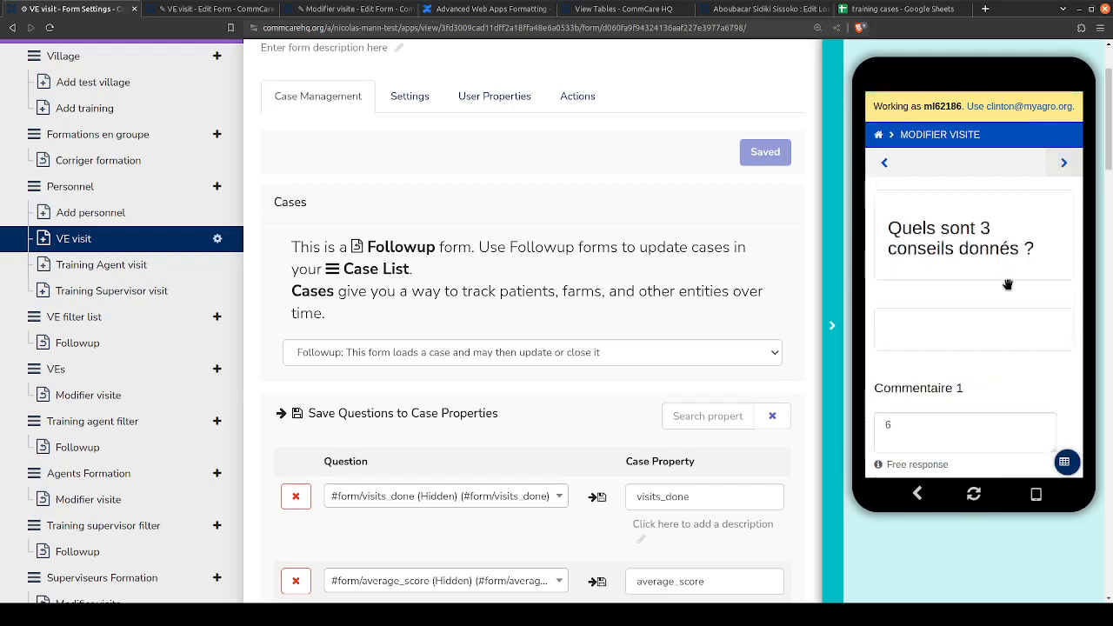
scroll(1011, 287, down, 3)
scroll(1002, 228, down, 3)
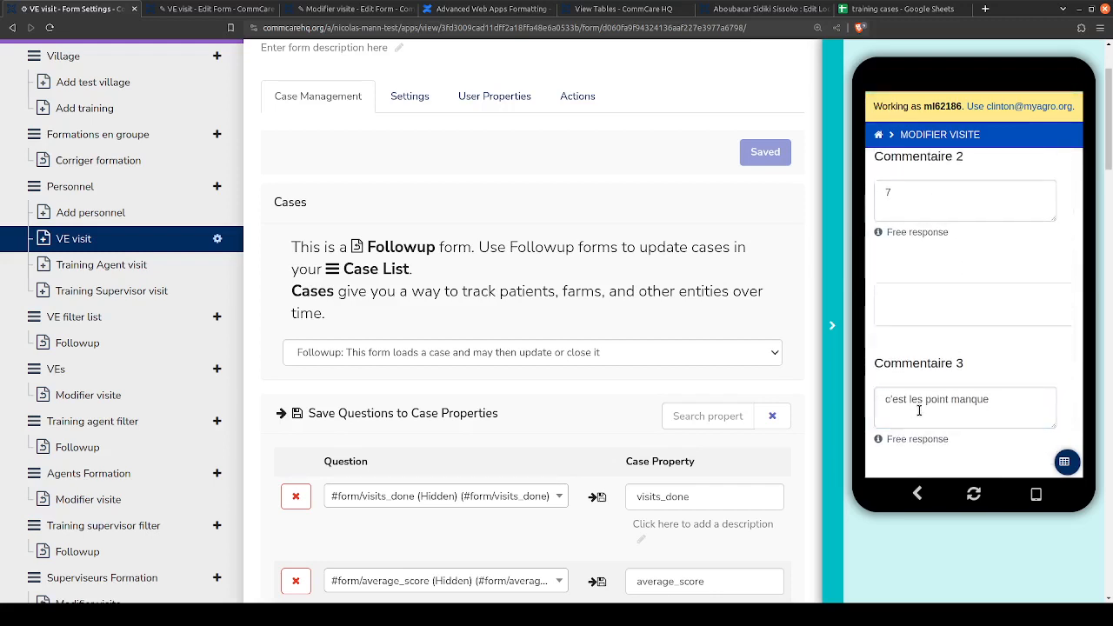
click(920, 404)
scroll(956, 347, up, 5)
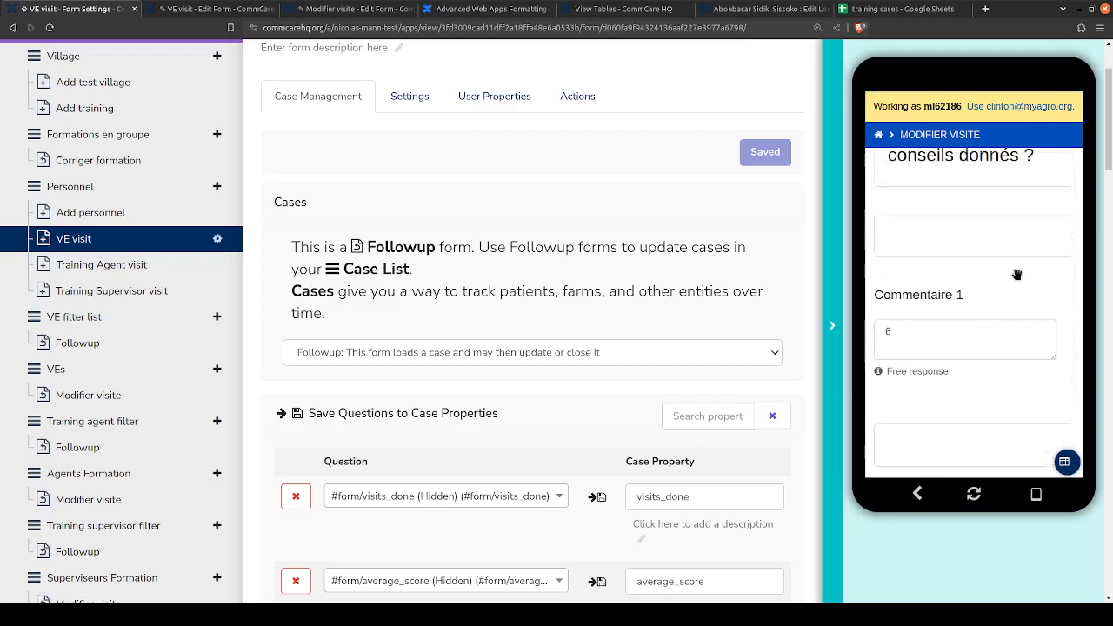
click(1063, 163)
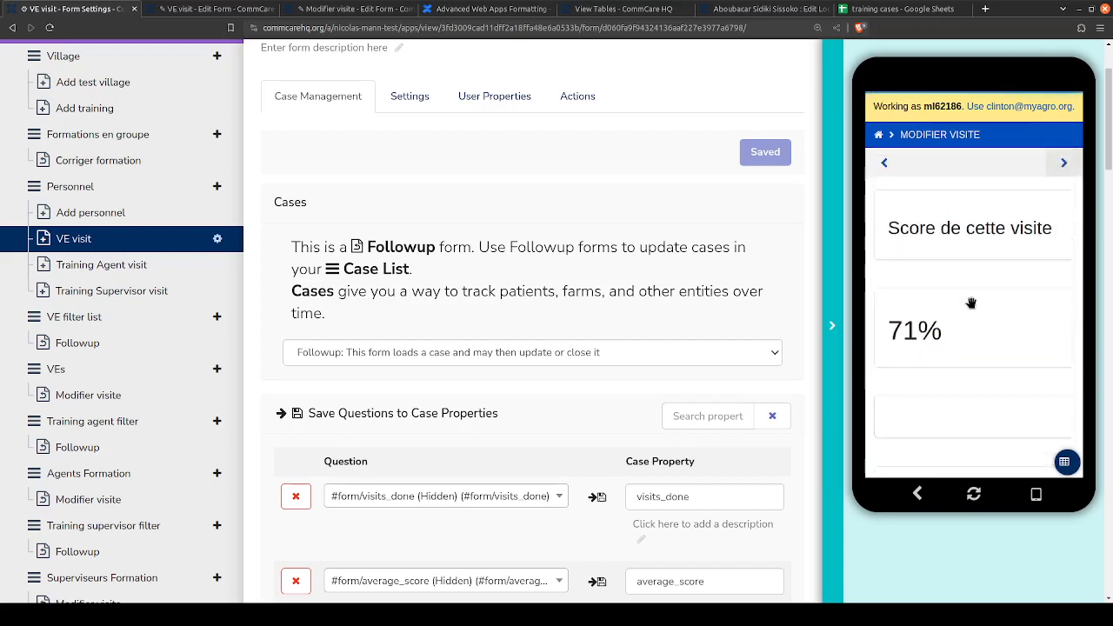
scroll(971, 331, down, 5)
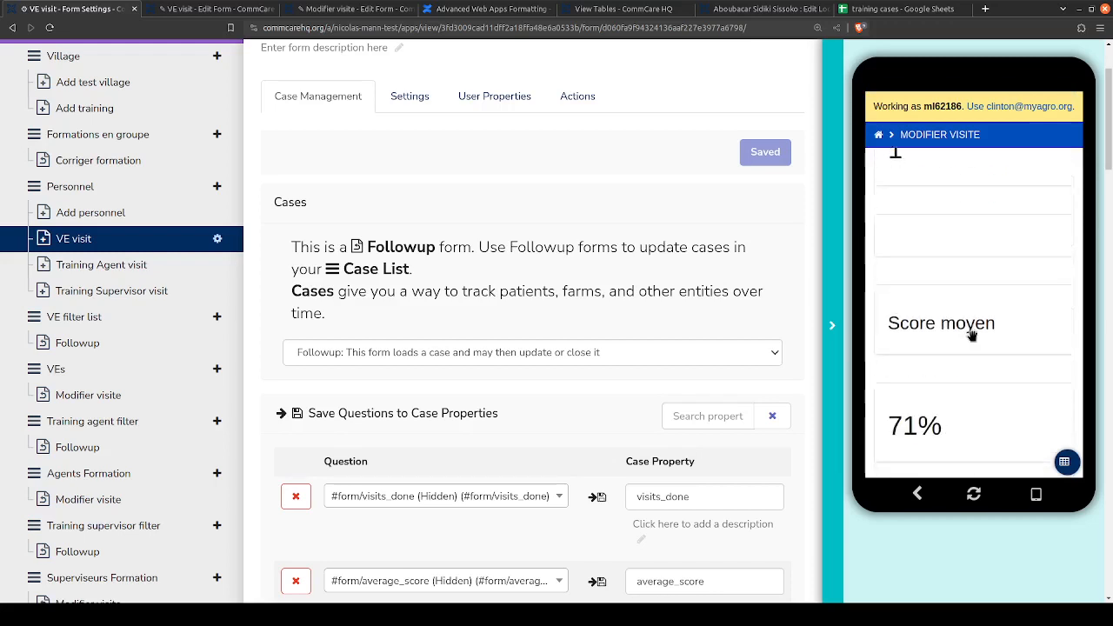
scroll(971, 330, up, 5)
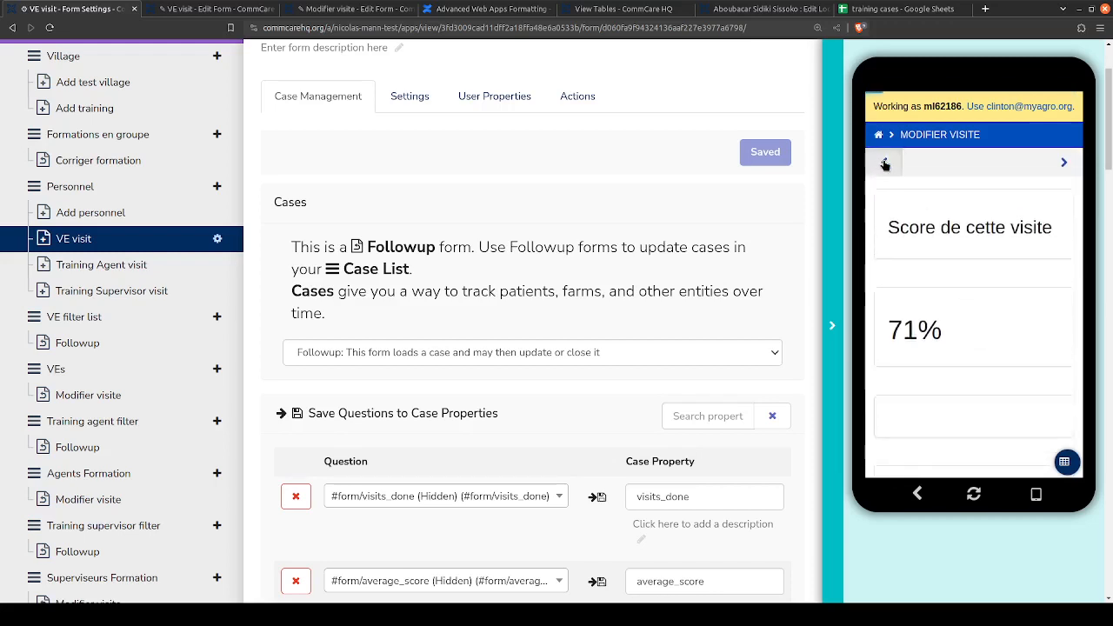
- Return to the activity type question in the previewed Modifier visite form
click(884, 164)
click(883, 163)
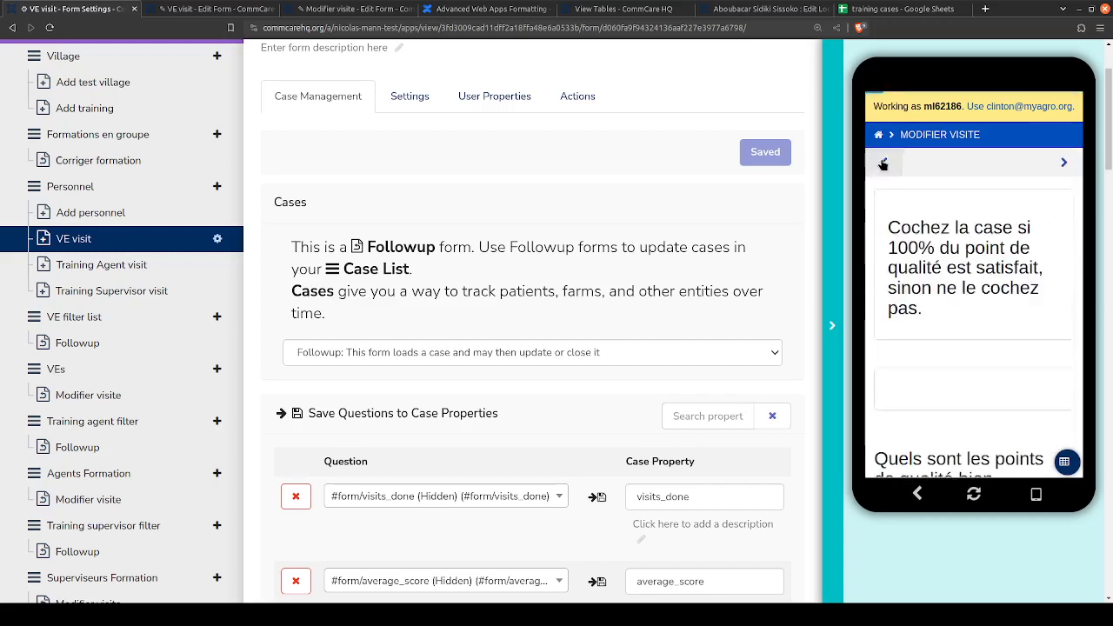
click(884, 164)
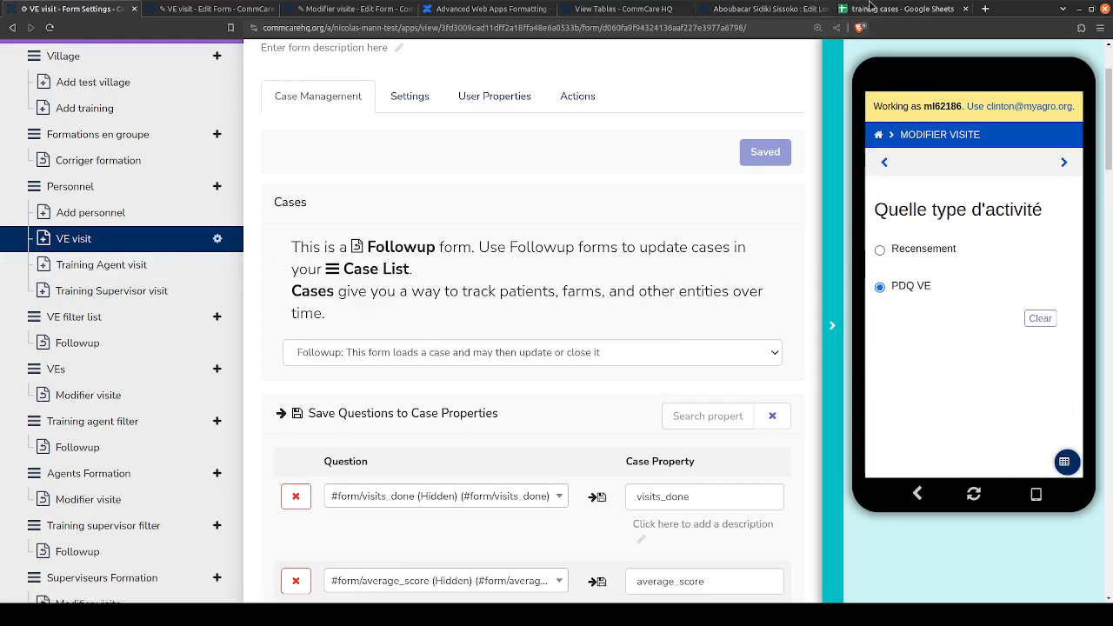
- Copy the ACE question list from the VE visit form being edited in the other browser tab
click(872, 8)
click(174, 8)
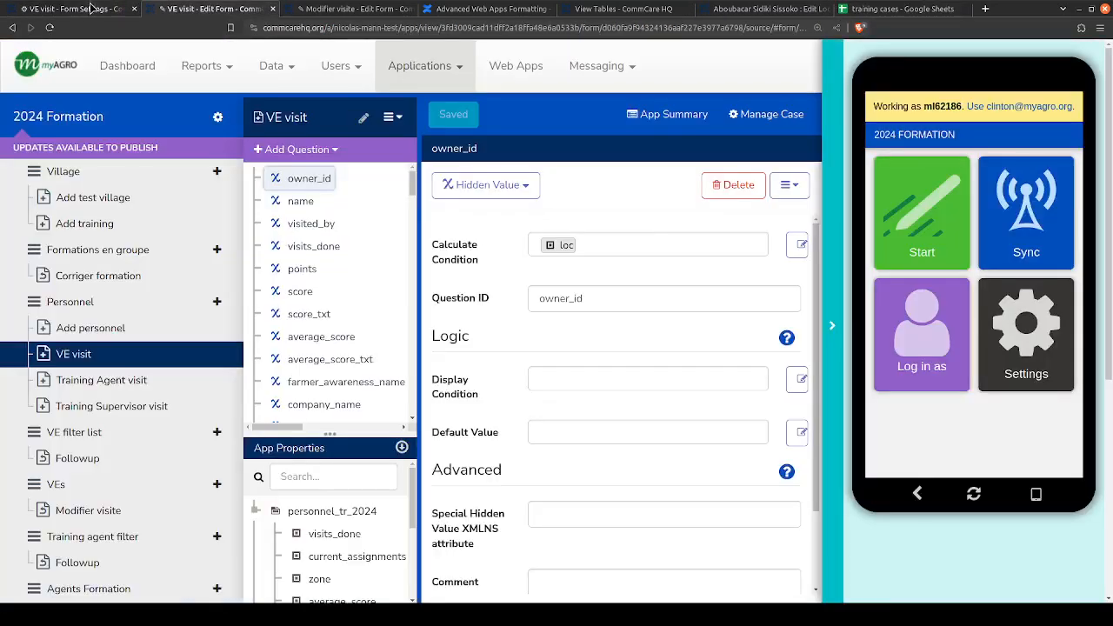
scroll(218, 273, down, 2)
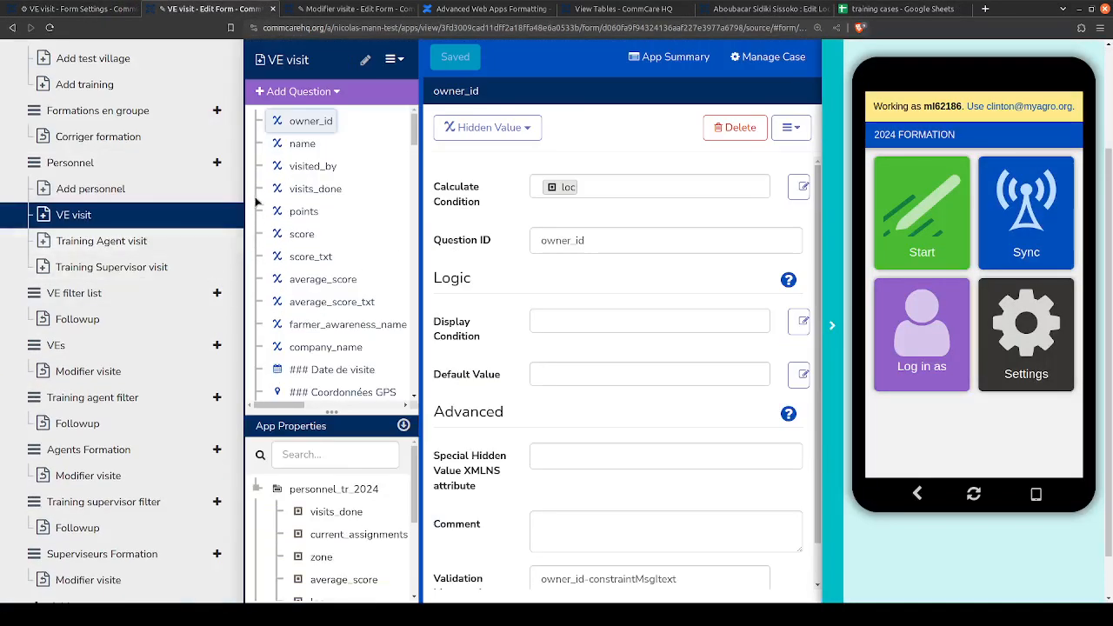
scroll(339, 227, down, 5)
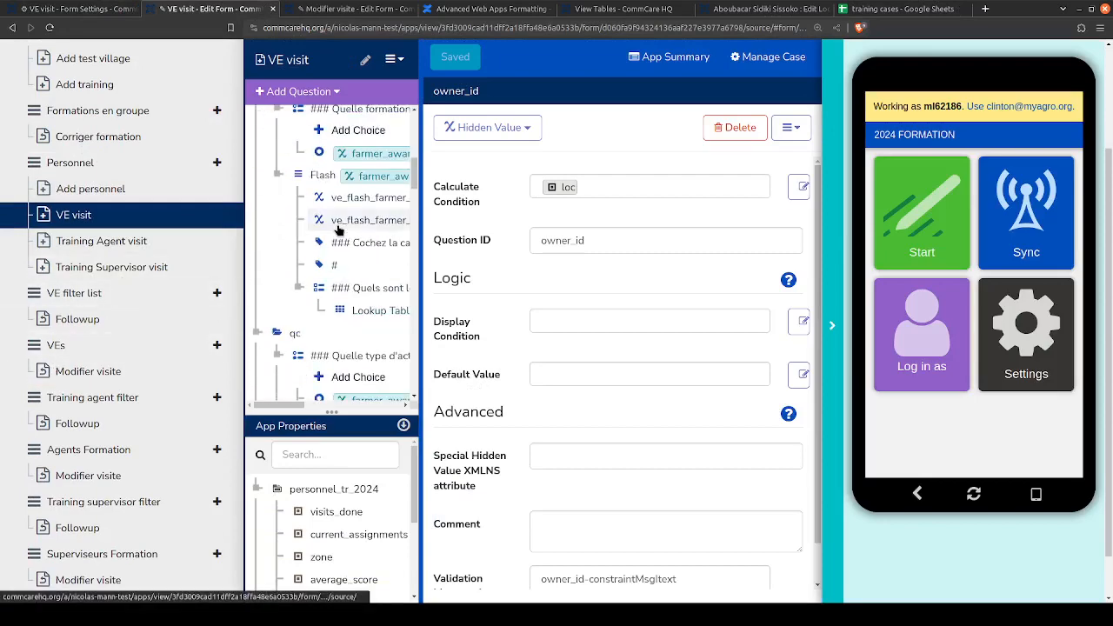
scroll(339, 228, down, 5)
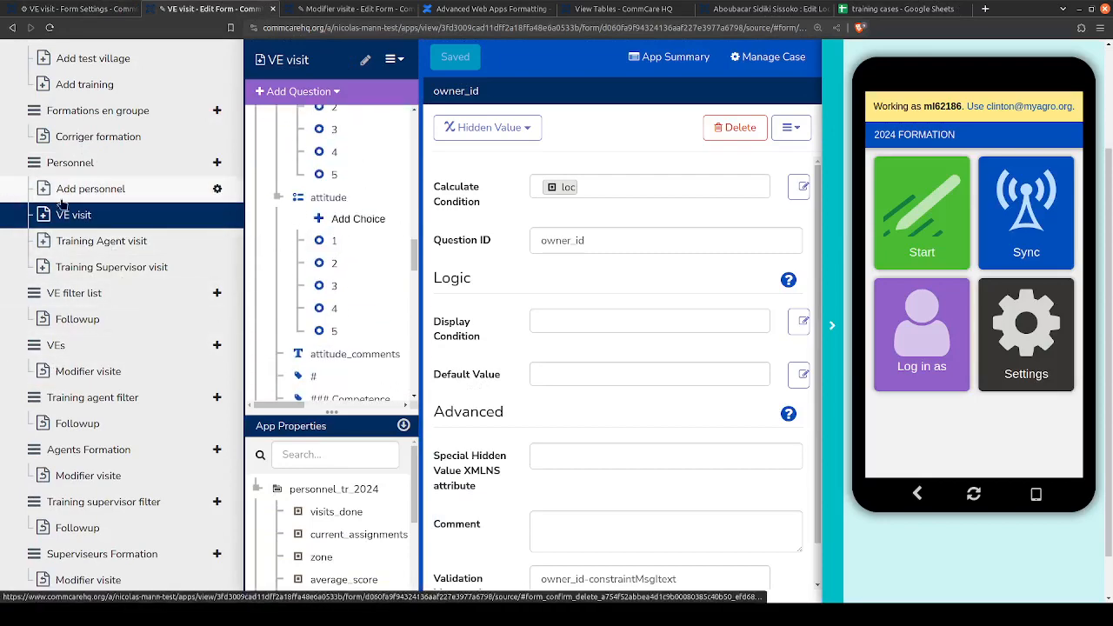
scroll(282, 275, up, 3)
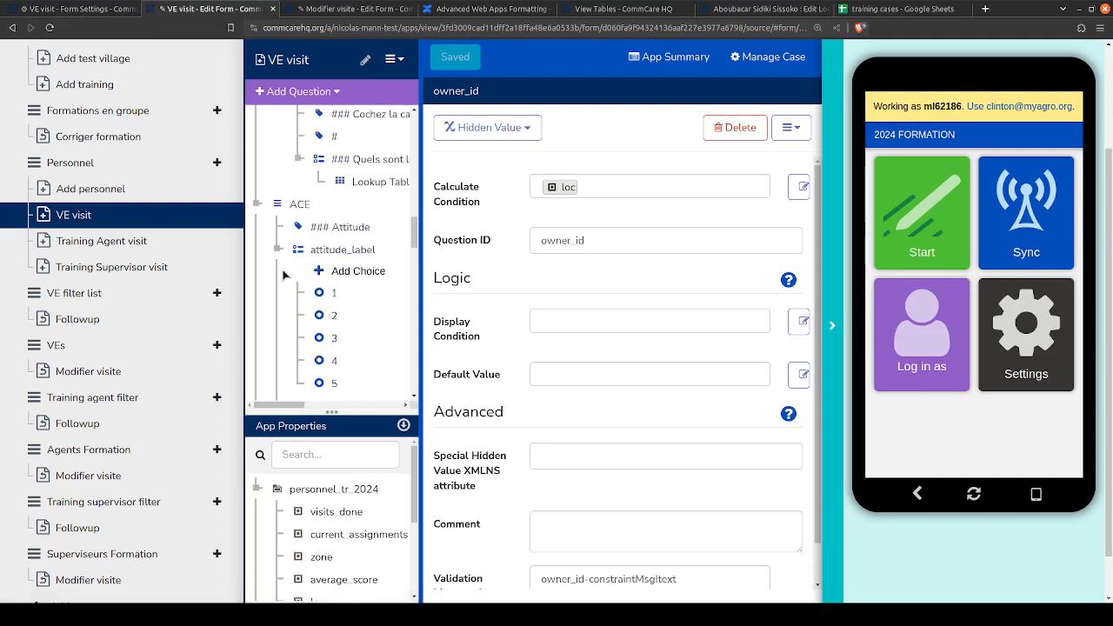
click(289, 209)
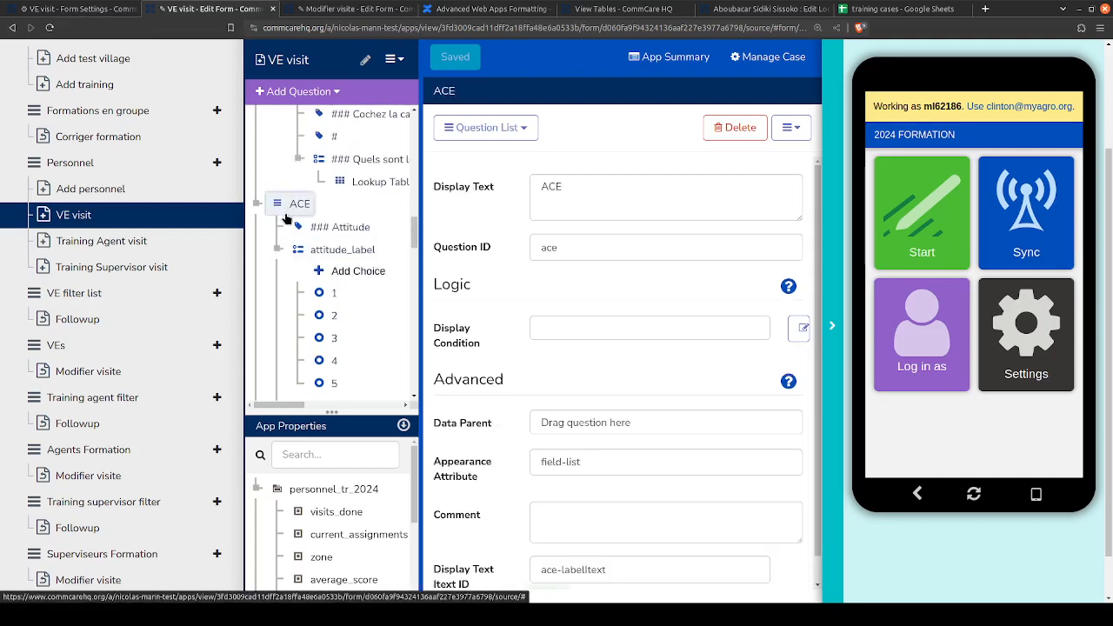
- Paste the ACE question list into the Modifier visite form, directly after the PDQ VE group and before Conseil
click(324, 9)
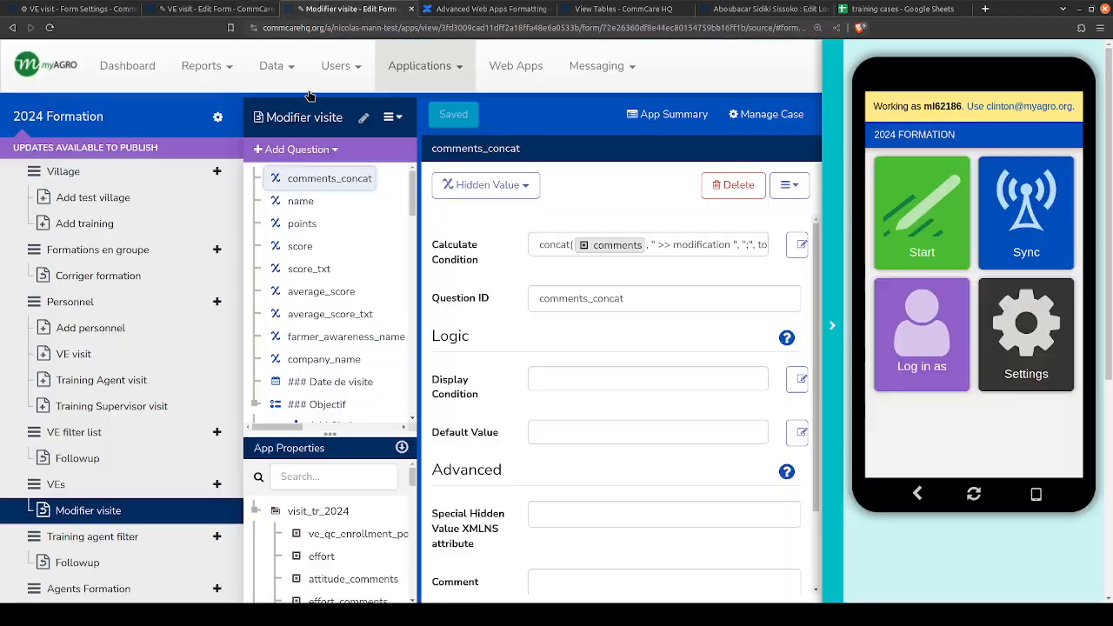
scroll(345, 291, down, 10)
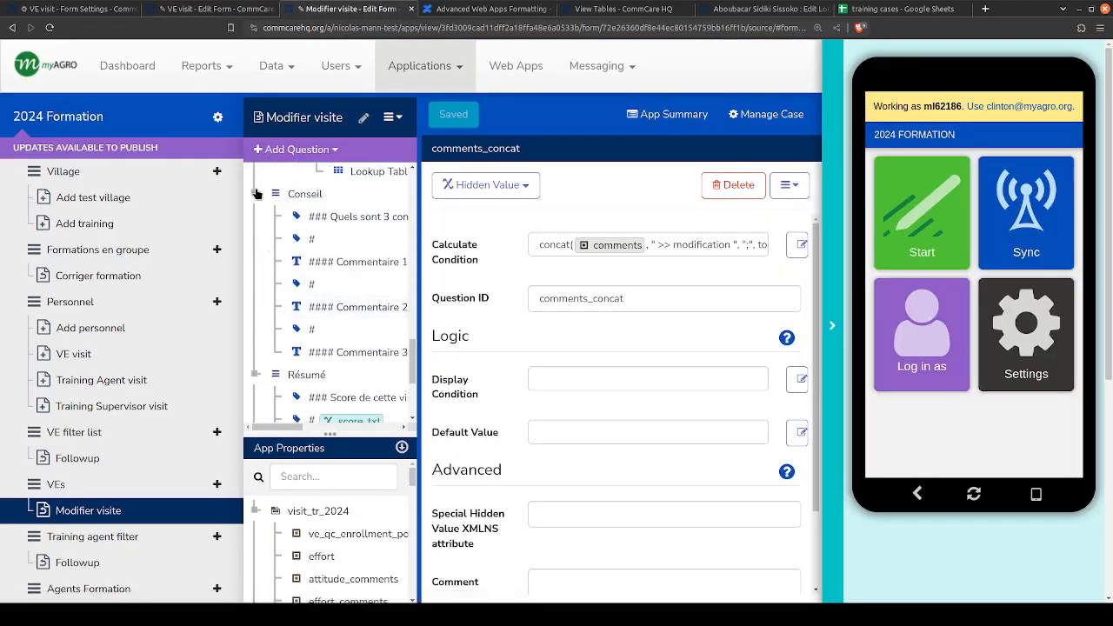
scroll(269, 244, down, 3)
scroll(267, 248, up, 8)
scroll(265, 246, down, 3)
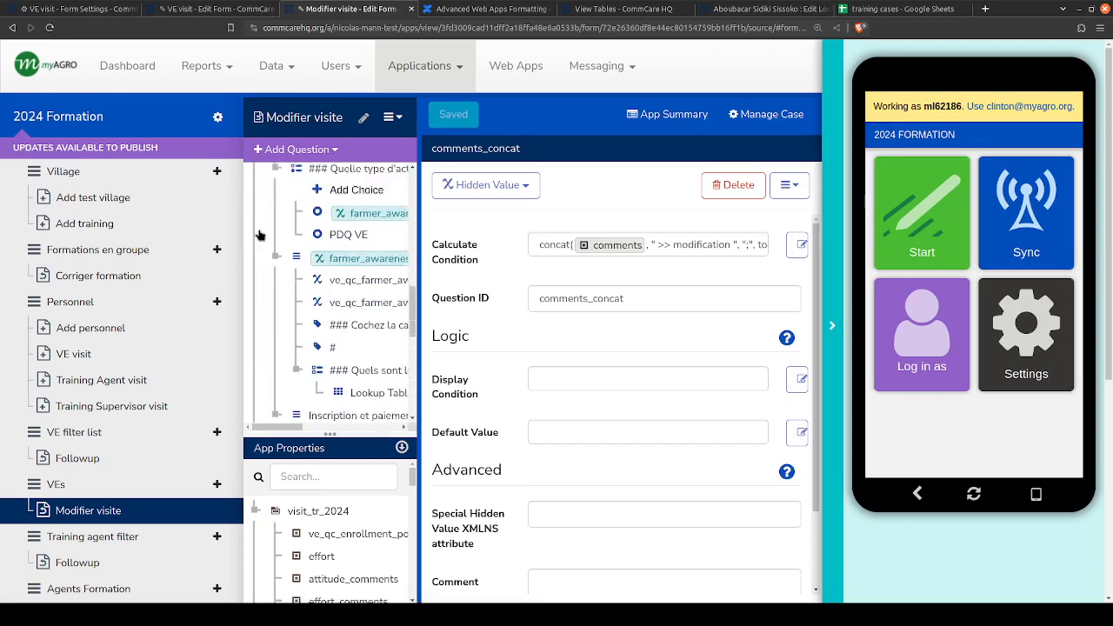
click(259, 323)
click(300, 323)
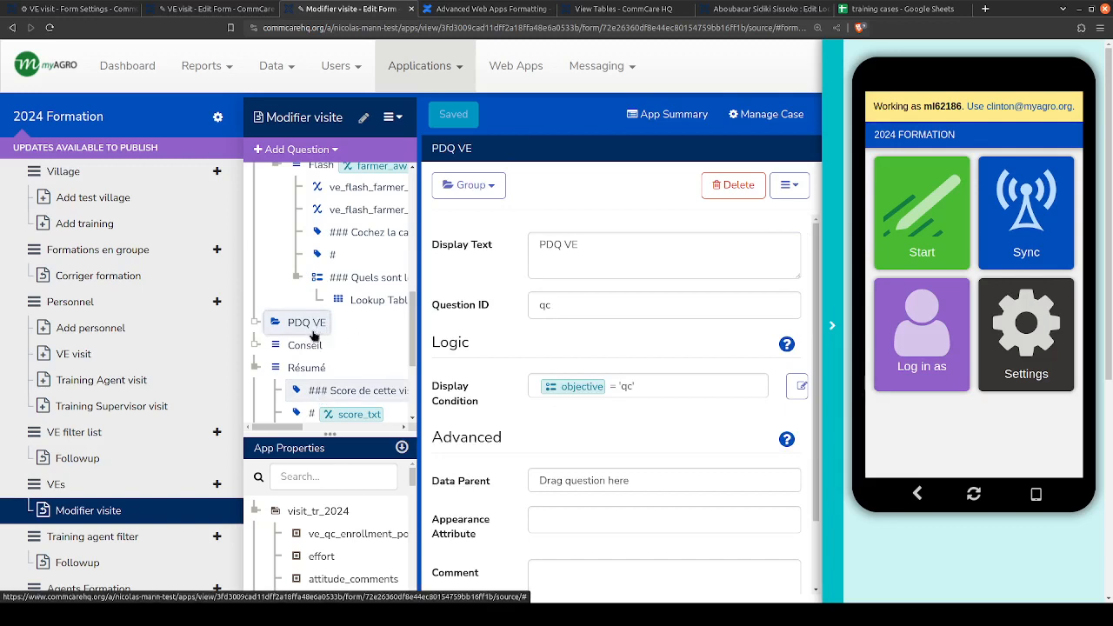
key(ctrl+v)
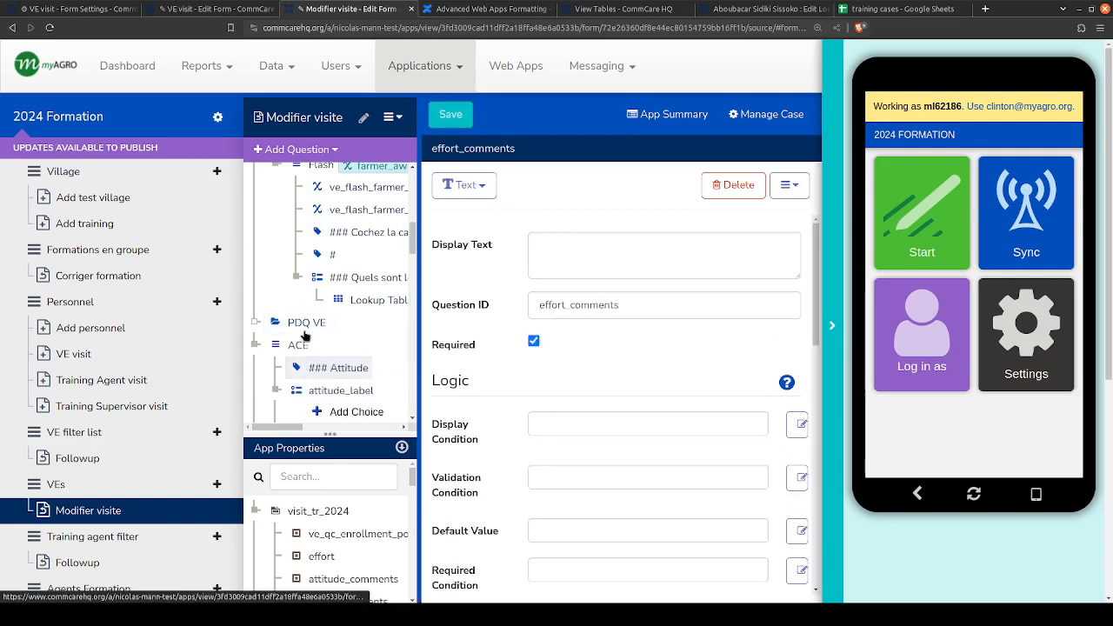
- Hide the app preview and widen the question tree to show the pasted ACE list's questions
click(255, 345)
click(255, 345)
click(255, 345)
click(300, 346)
click(255, 345)
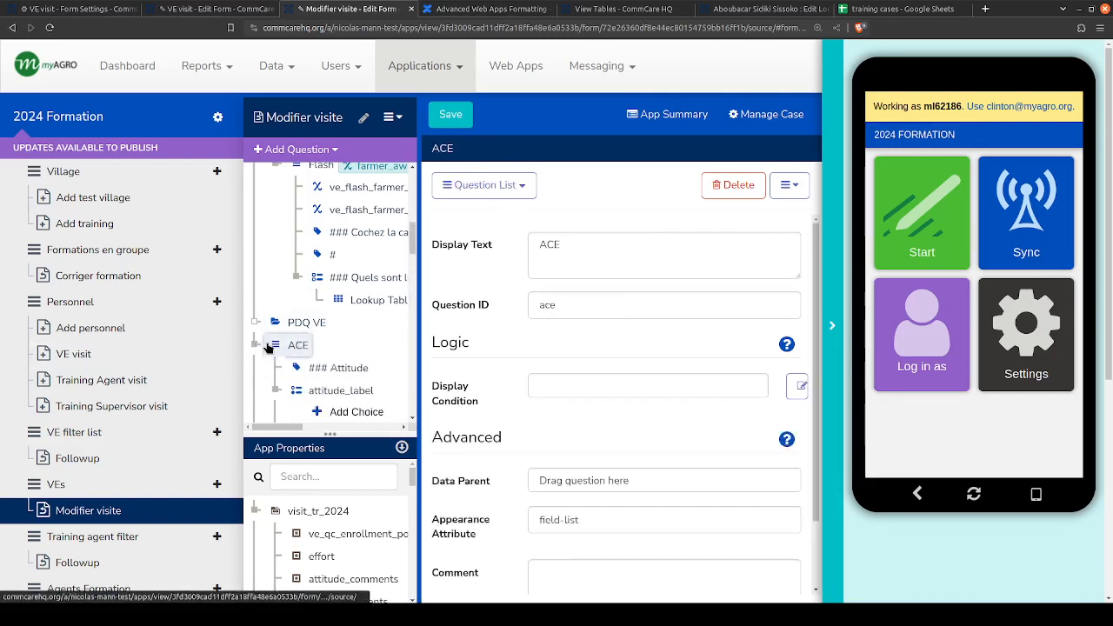
scroll(388, 298, down, 2)
drag(420, 299, 474, 303)
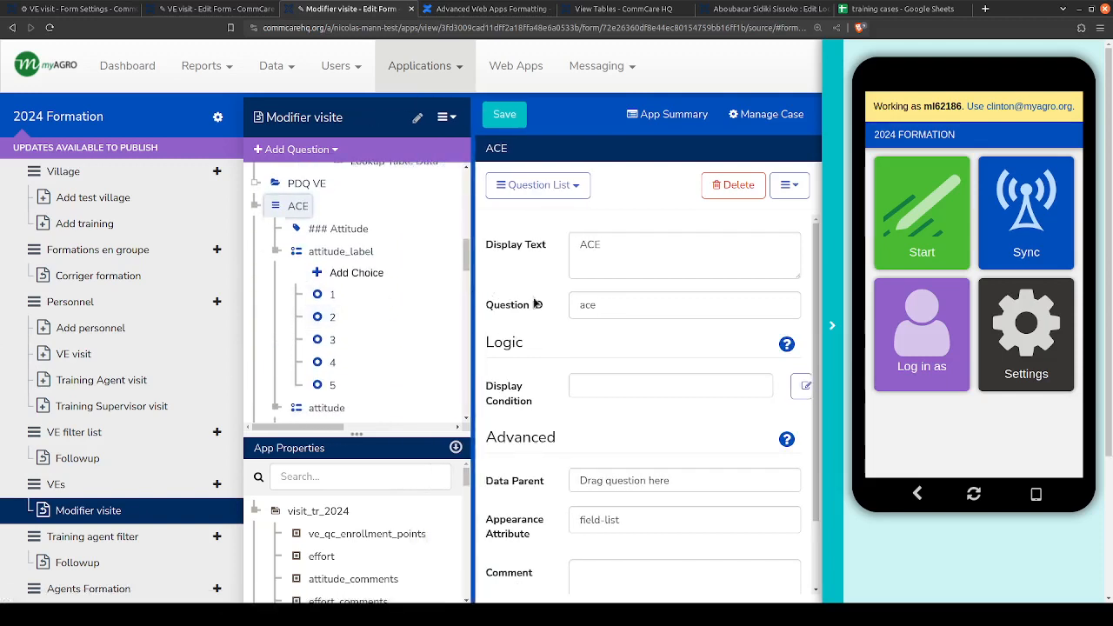
click(832, 325)
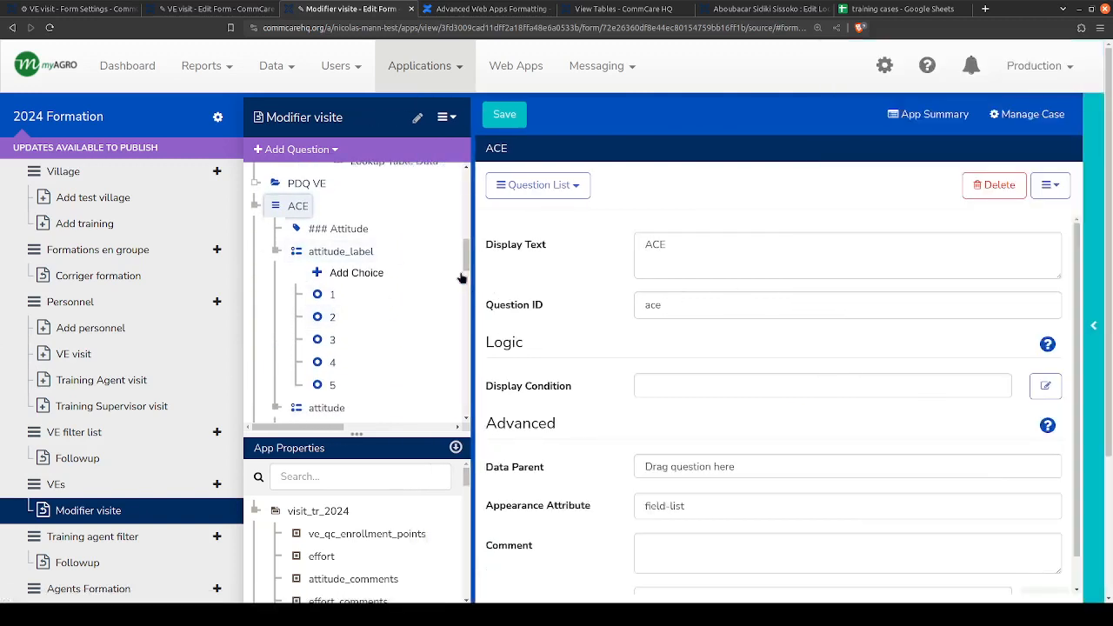
drag(498, 296, 500, 296)
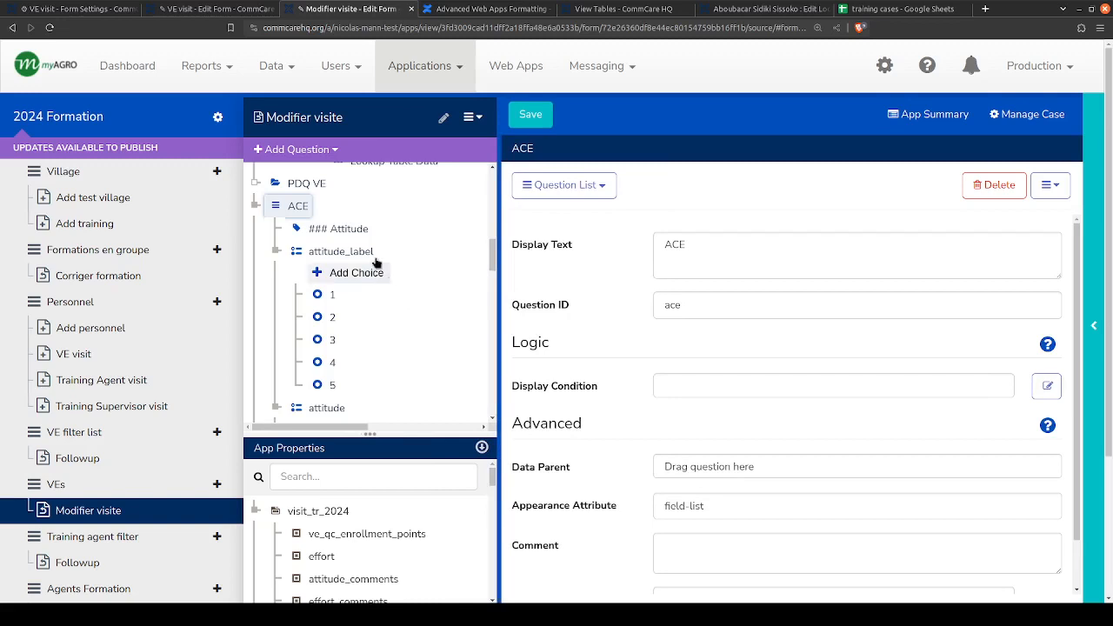
- Enlarge the app properties list and set the attitude question's default value to the visit_tr_2024 case property attitude
click(328, 405)
scroll(322, 355, down, 2)
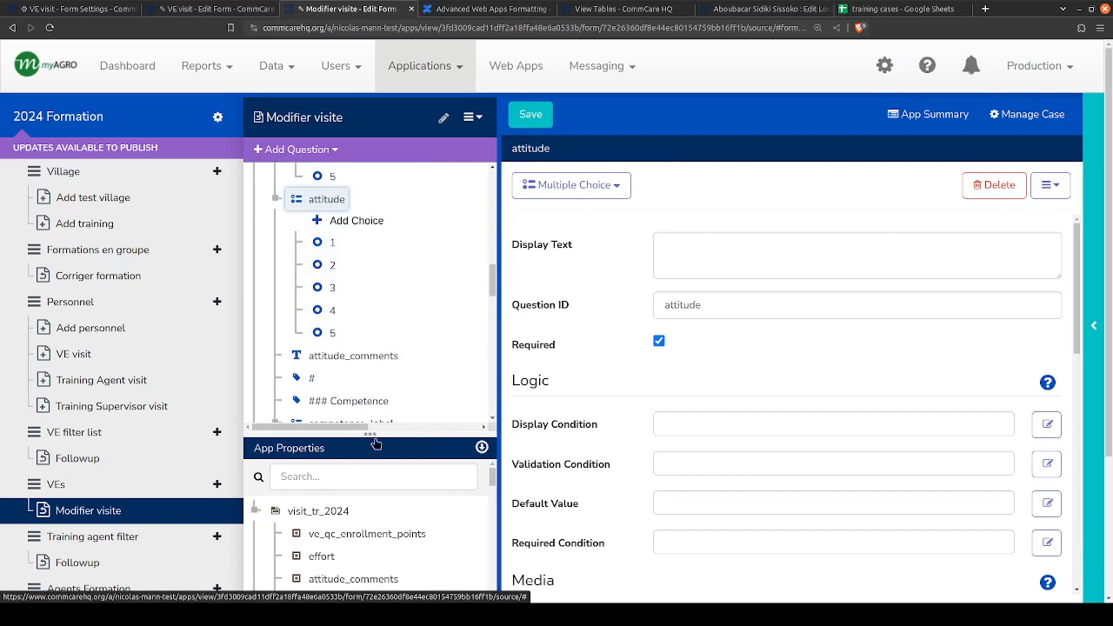
drag(375, 409, 376, 335)
scroll(323, 527, down, 4)
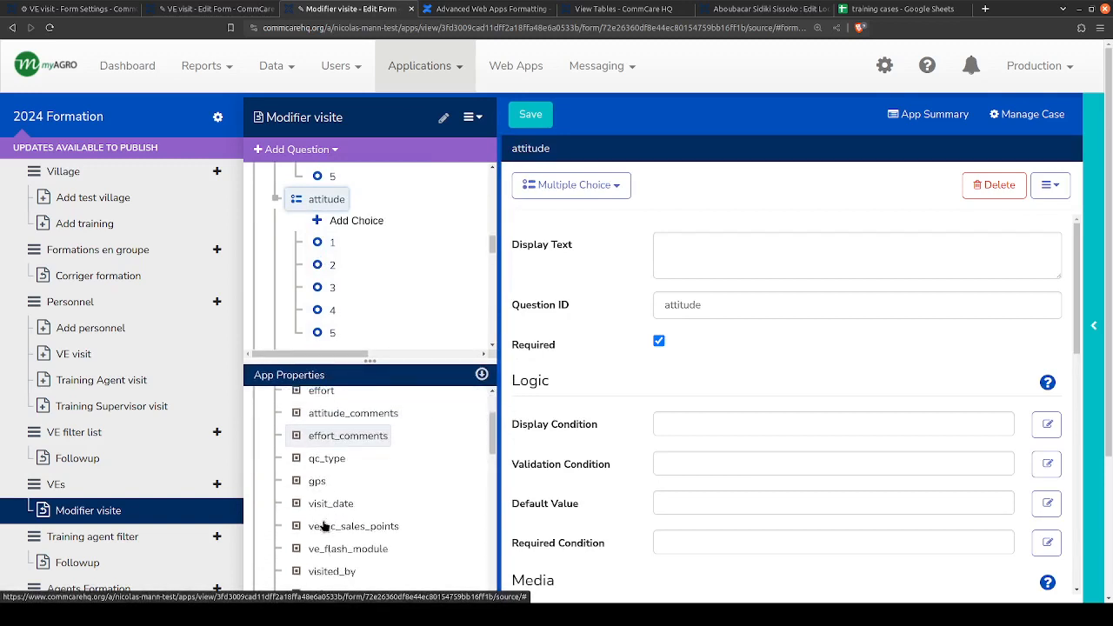
scroll(325, 524, down, 3)
scroll(326, 452, up, 2)
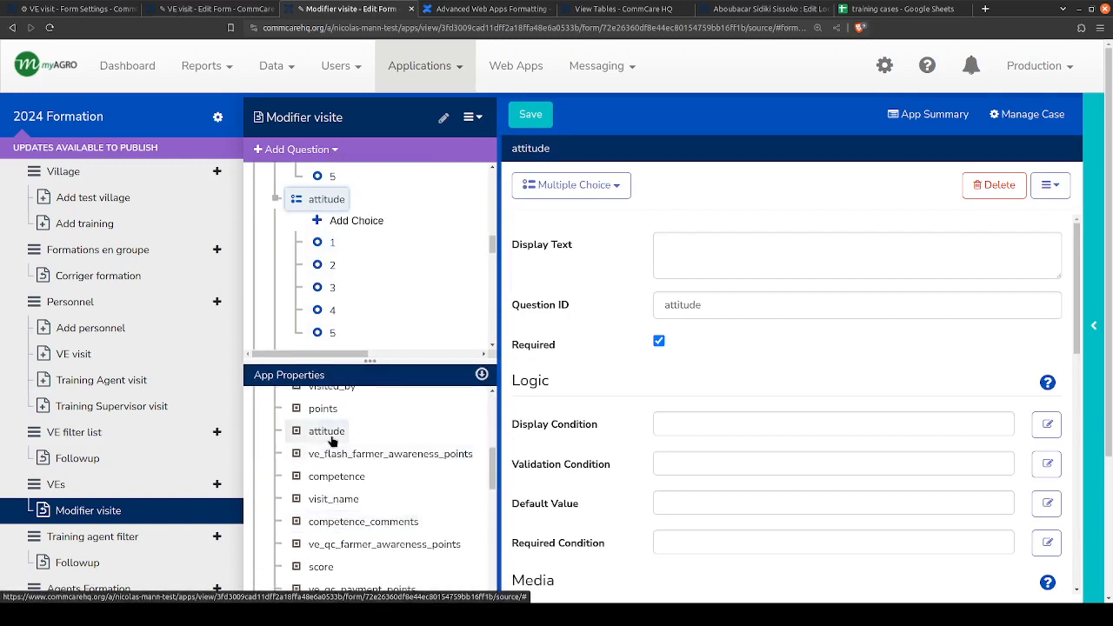
drag(337, 440, 671, 502)
- Set the attitude_comments question's default value to the attitude_comments case property
scroll(342, 276, down, 1)
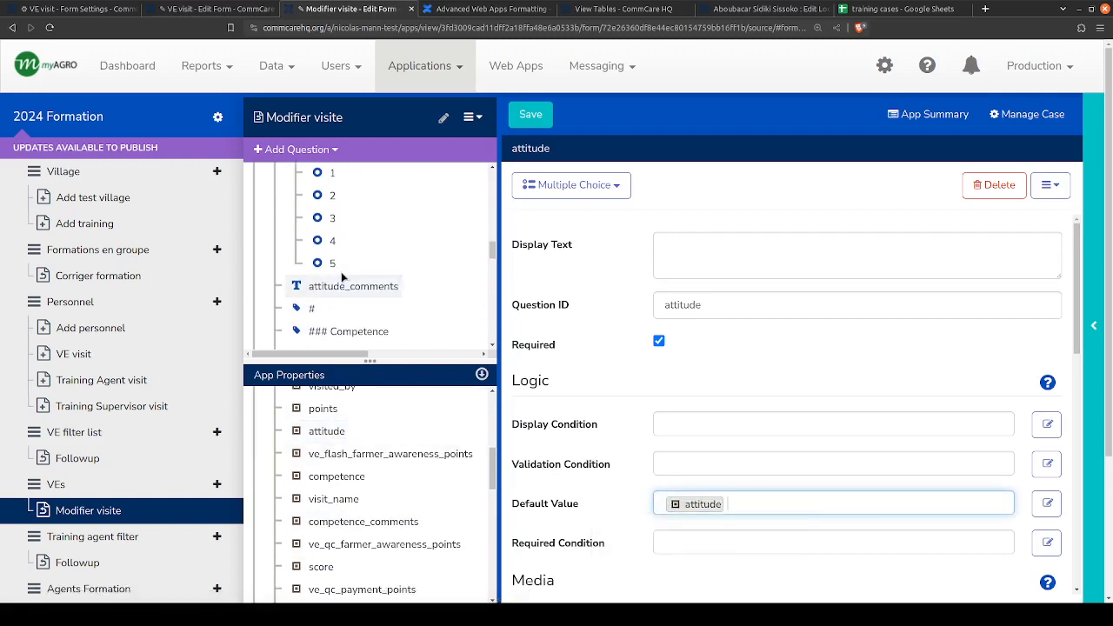
click(351, 286)
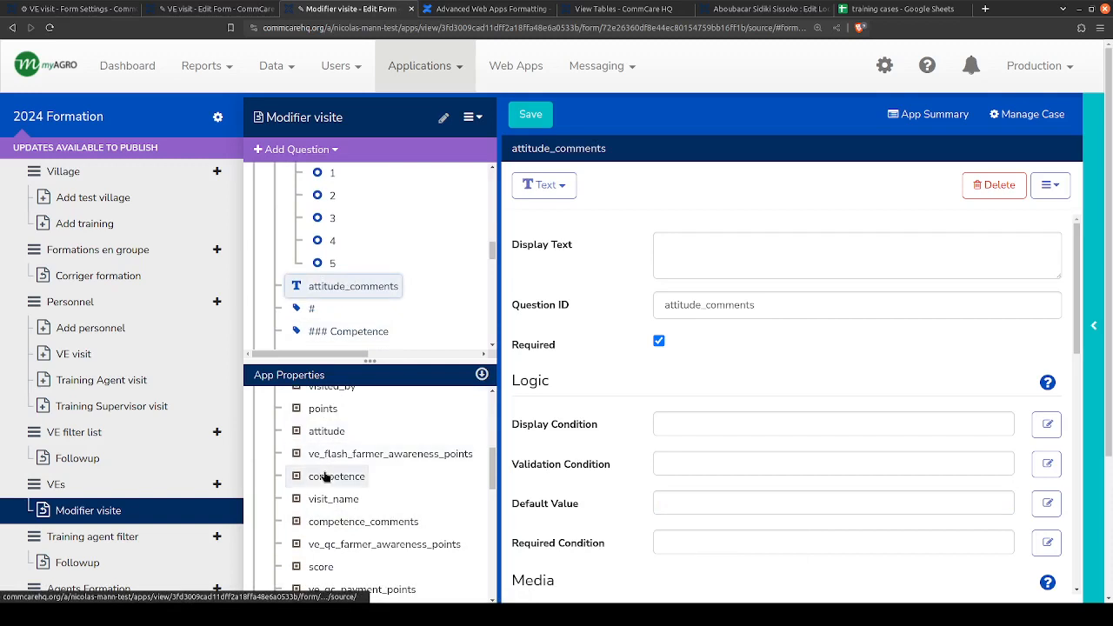
scroll(326, 470, up, 3)
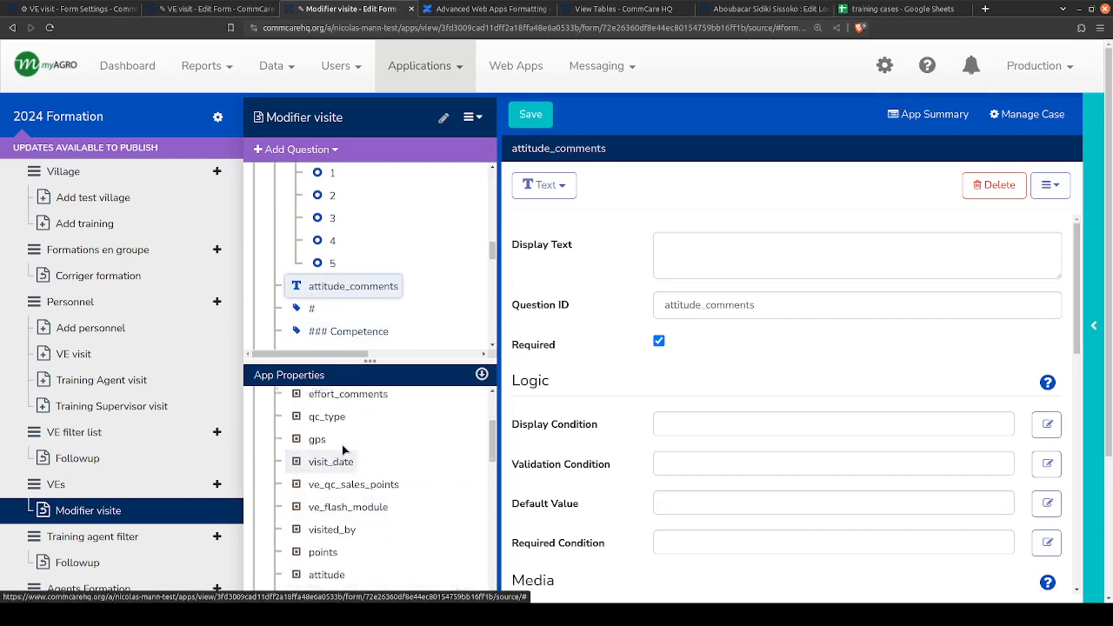
scroll(341, 446, up, 3)
drag(334, 508, 705, 505)
- Set the competence question's default value to the competence case property
scroll(390, 231, down, 1)
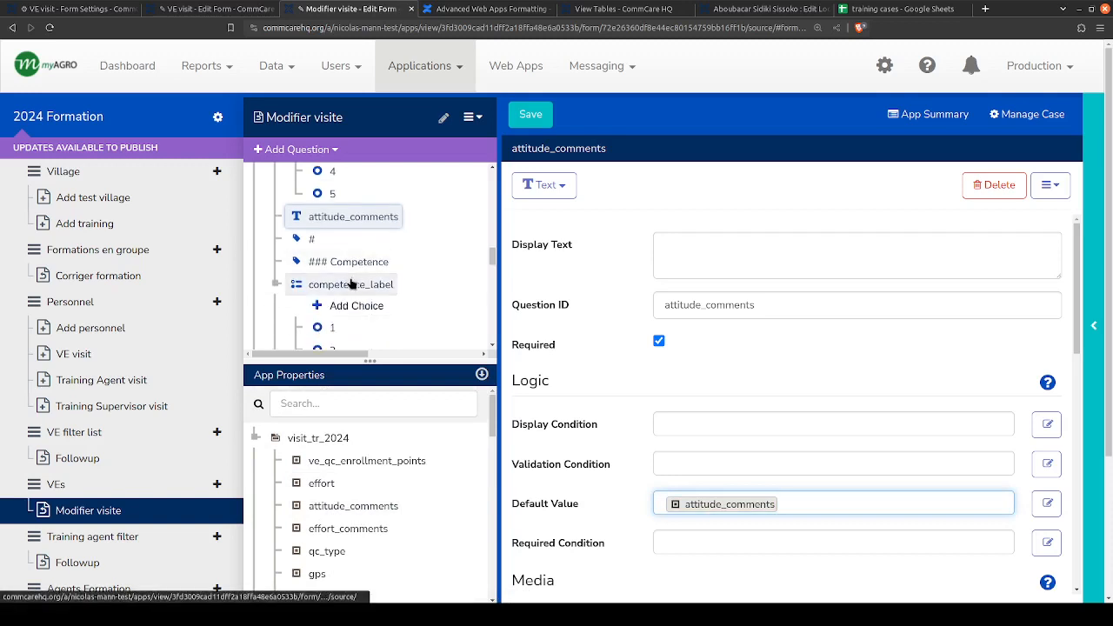
click(350, 285)
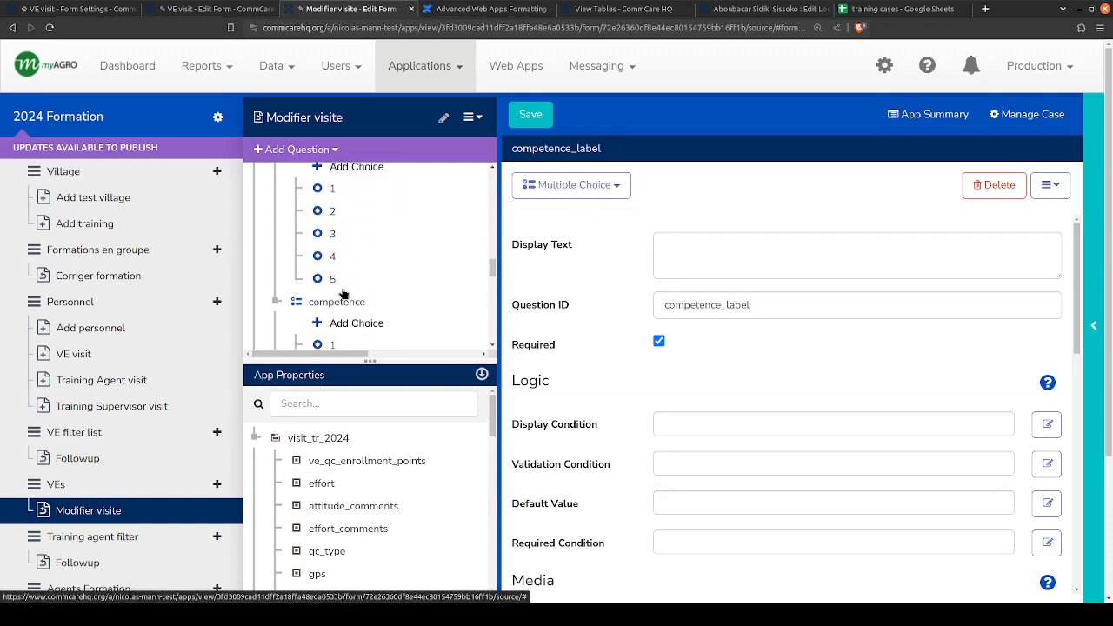
scroll(326, 469, down, 5)
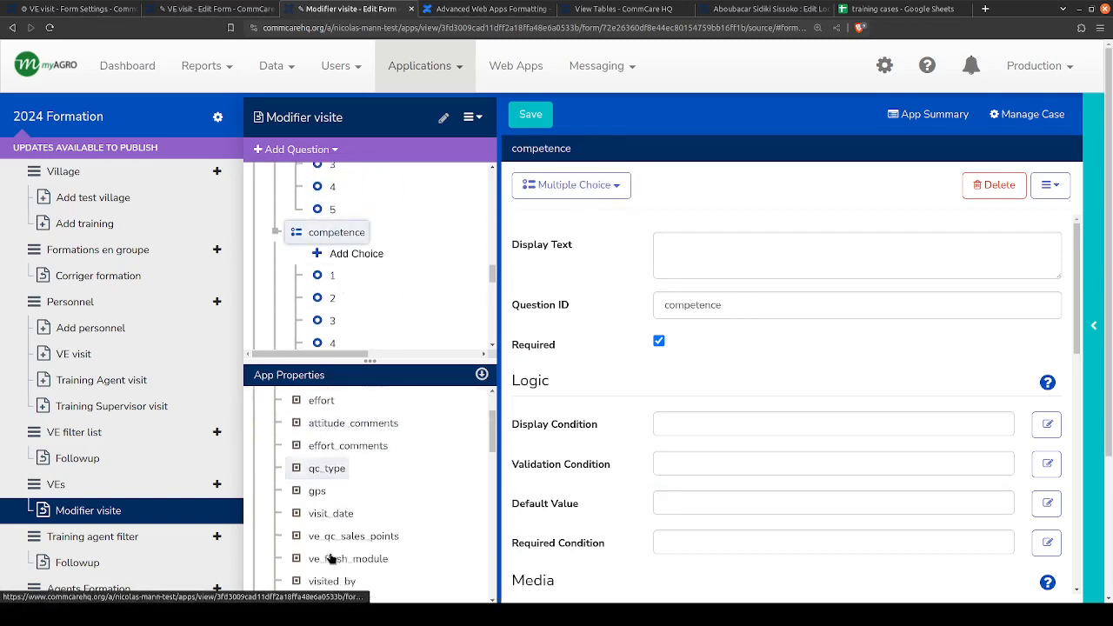
drag(336, 476, 740, 504)
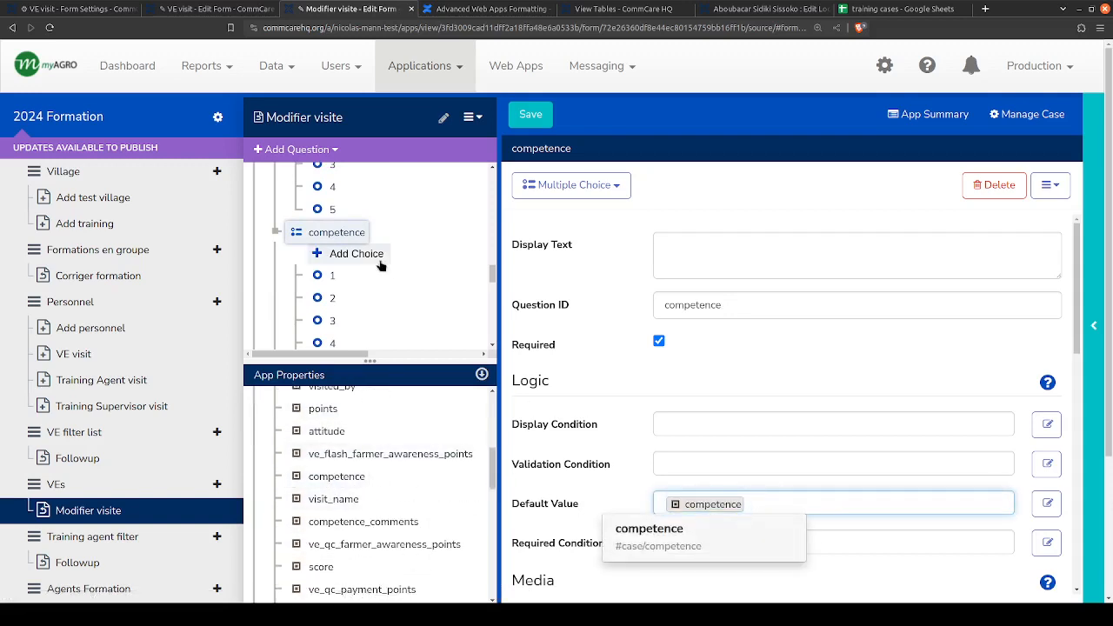
- Set the competence_comments question's default value to the competence_comments case property
scroll(380, 258, down, 3)
click(345, 252)
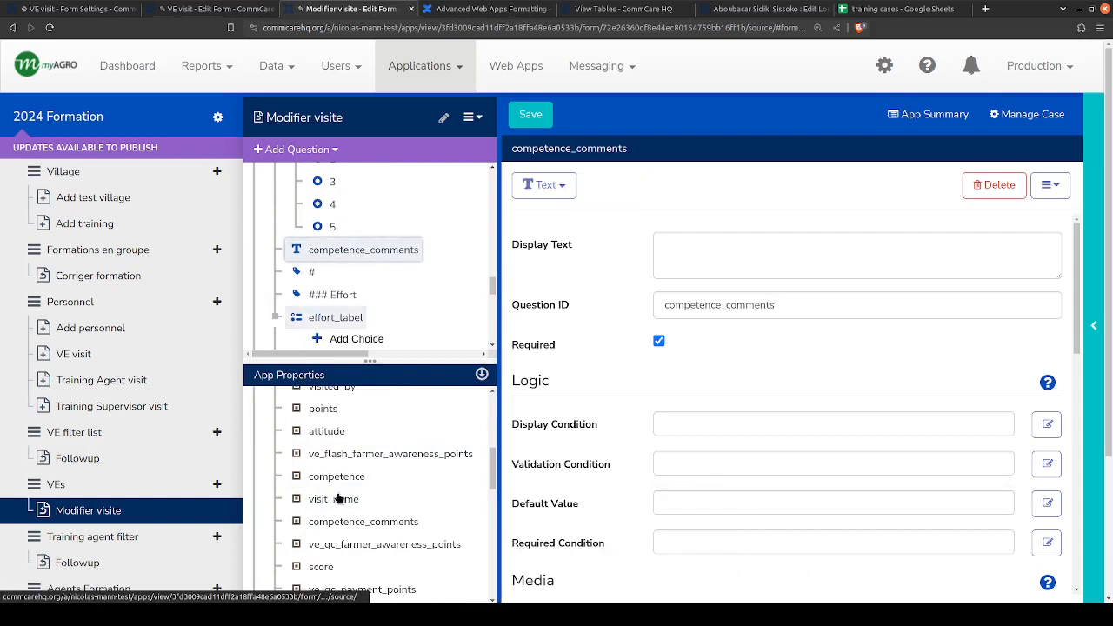
drag(336, 521, 744, 502)
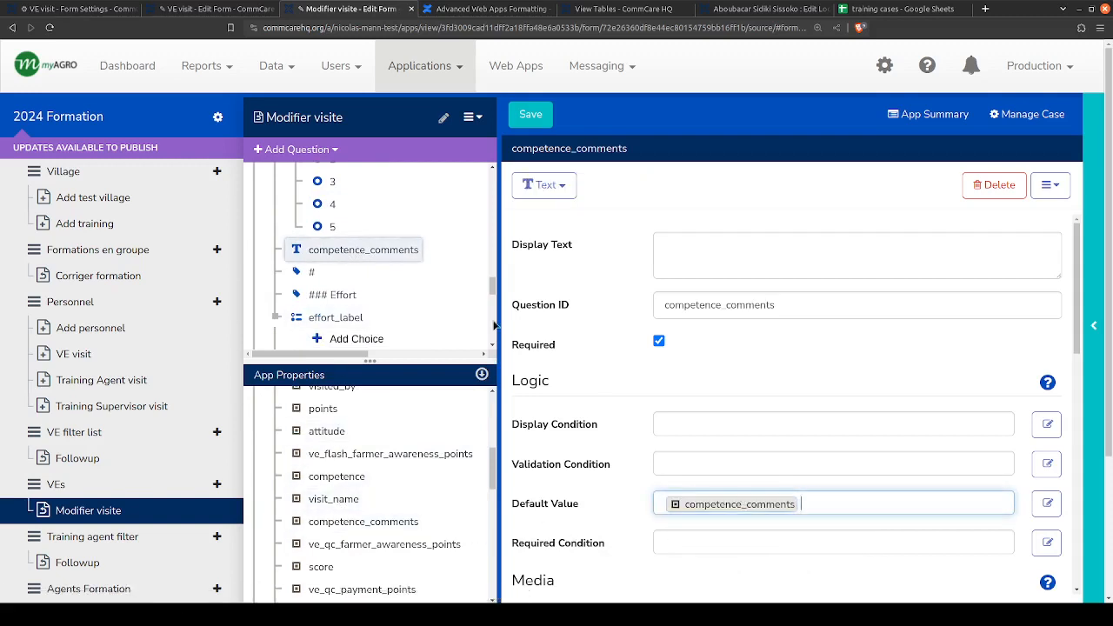
- Set the effort question's default value to the effort case property
scroll(382, 261, down, 3)
scroll(315, 300, down, 1)
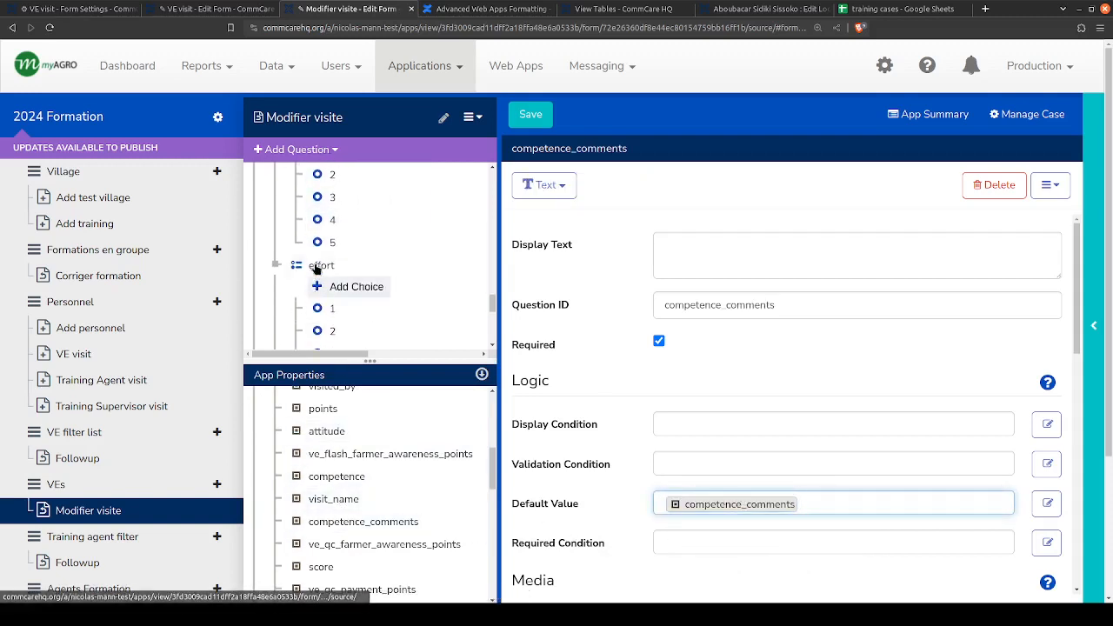
click(318, 265)
scroll(330, 543, down, 2)
scroll(331, 539, down, 6)
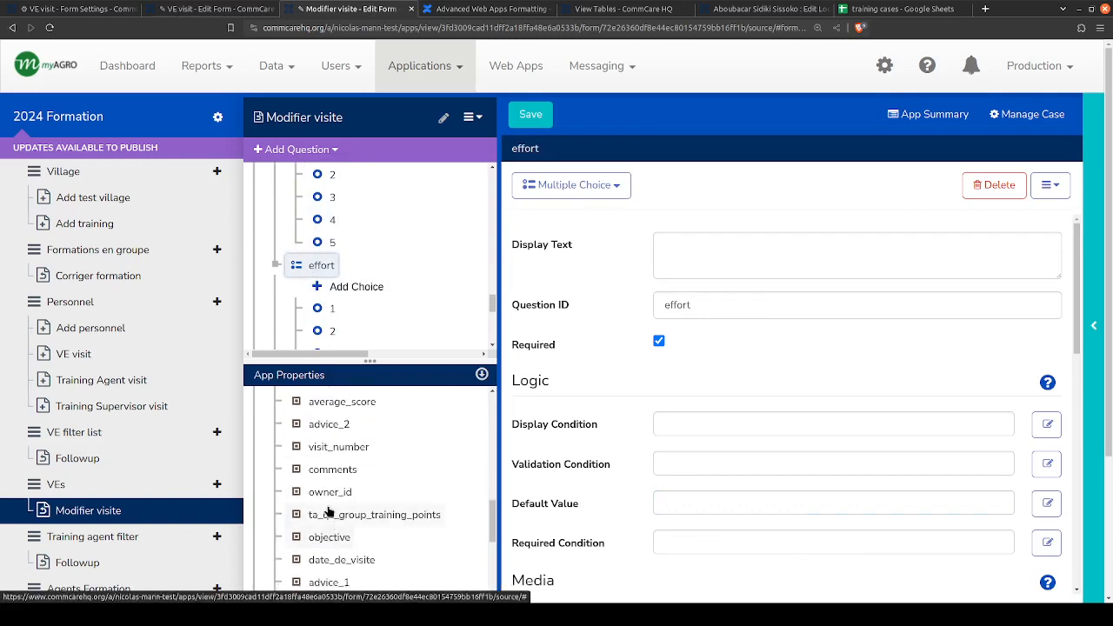
scroll(325, 510, up, 2)
scroll(320, 478, up, 6)
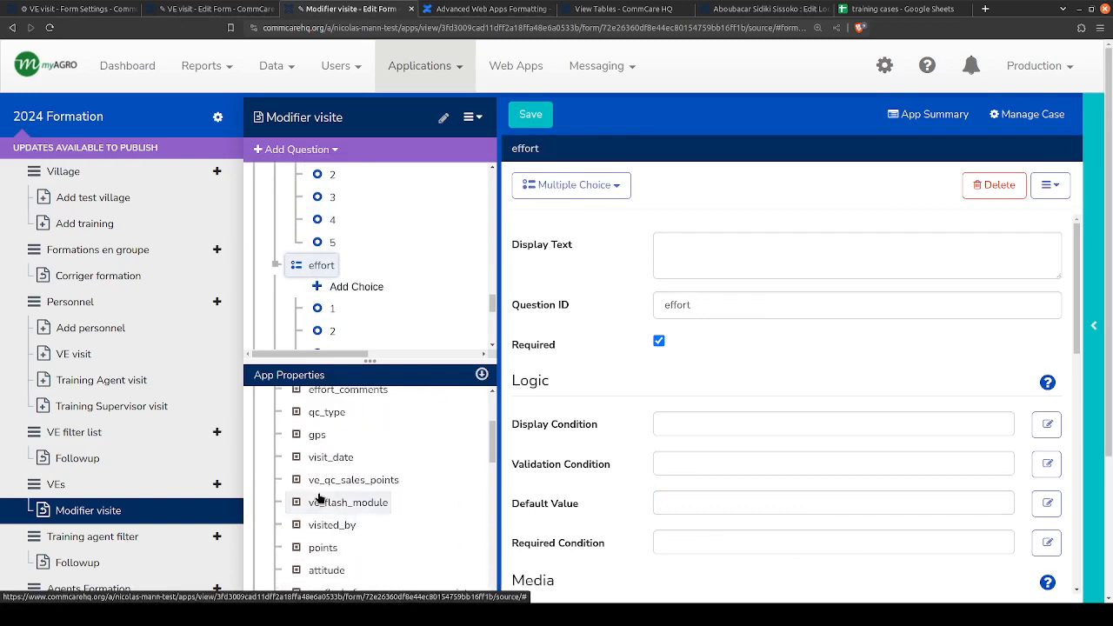
scroll(319, 500, up, 3)
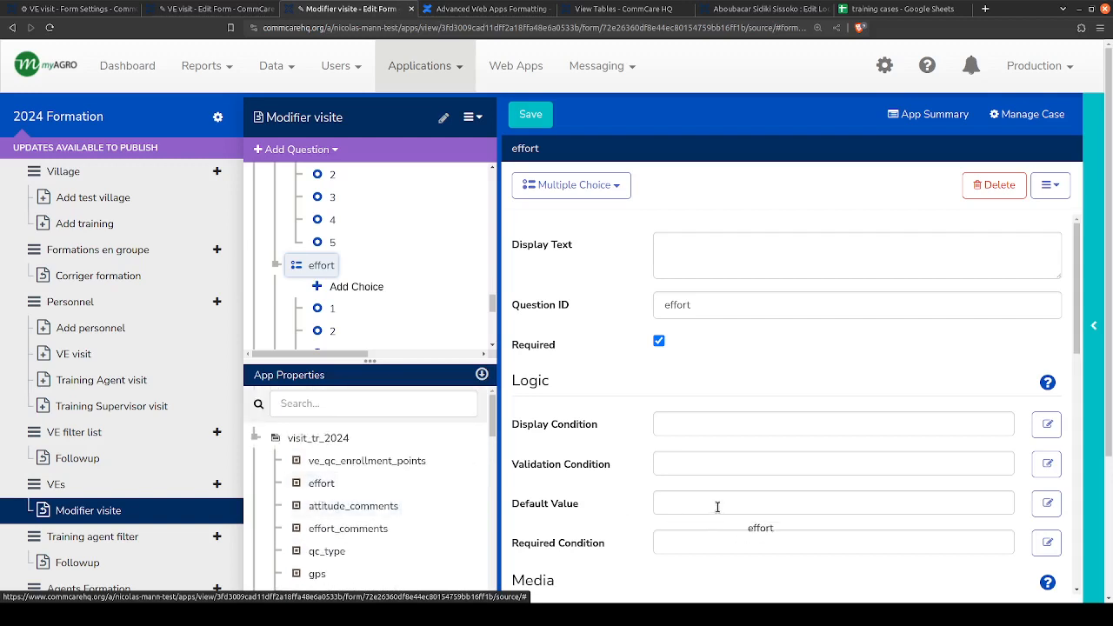
drag(717, 506, 717, 506)
- Set the effort_comments question's default value to the effort_comments case property
scroll(335, 260, down, 3)
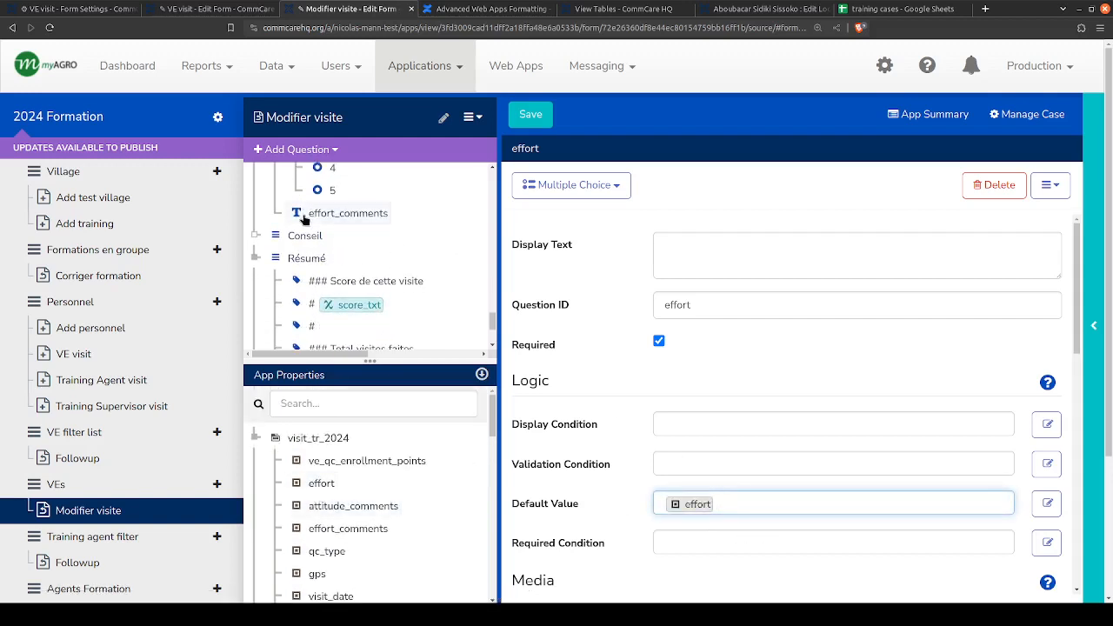
click(306, 218)
drag(348, 529, 721, 505)
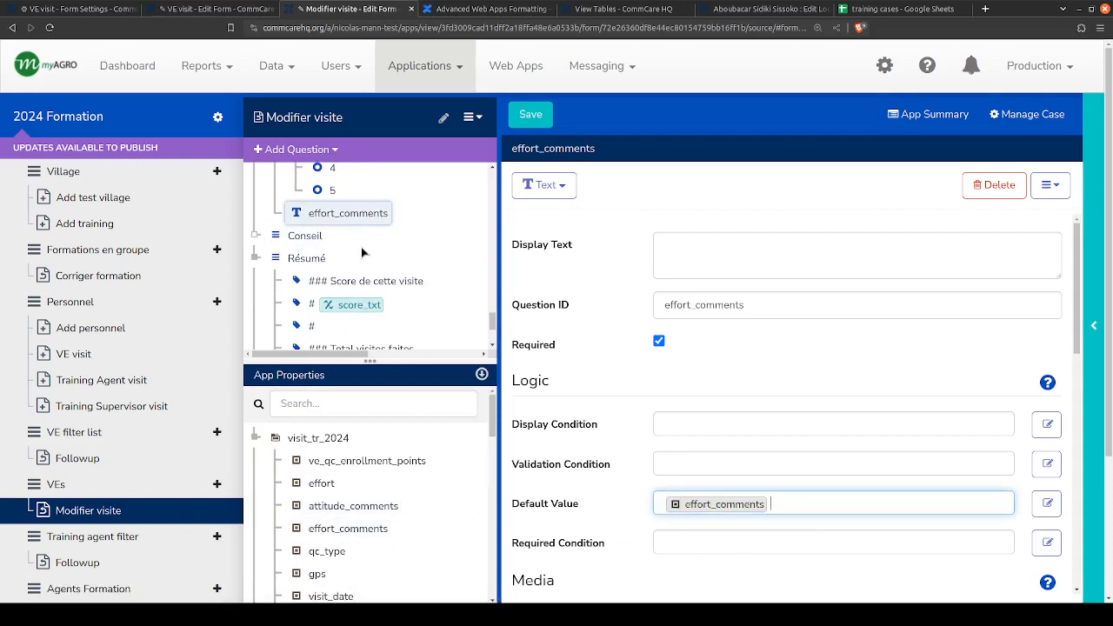
- Review the default values of the effort, competence and attitude questions and their comment questions in the ACE group
scroll(362, 252, up, 3)
click(322, 265)
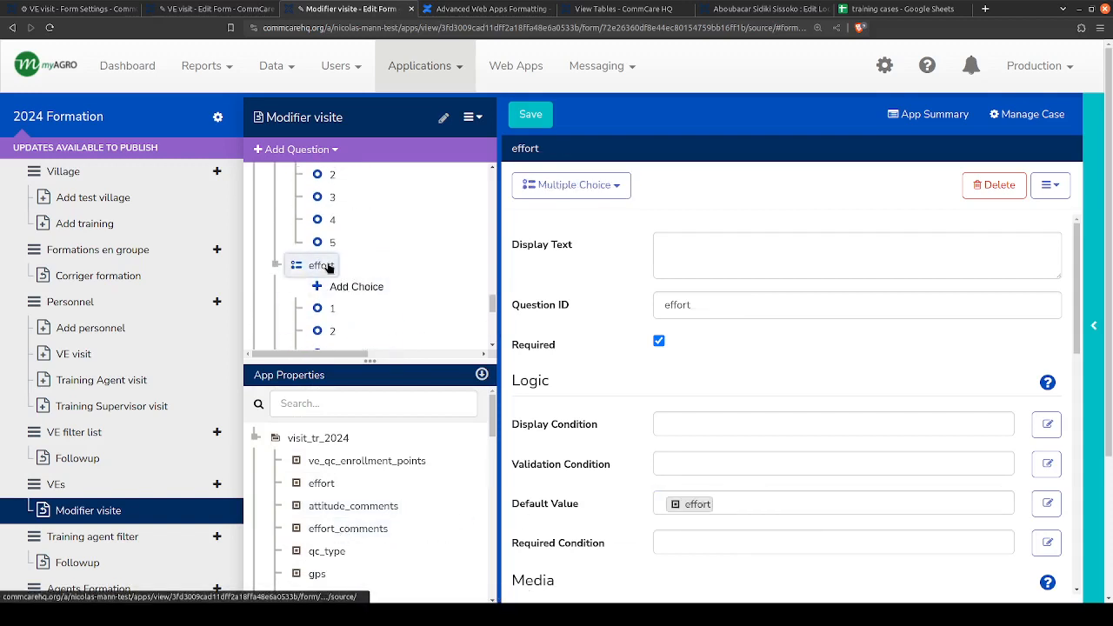
scroll(328, 268, down, 2)
click(323, 280)
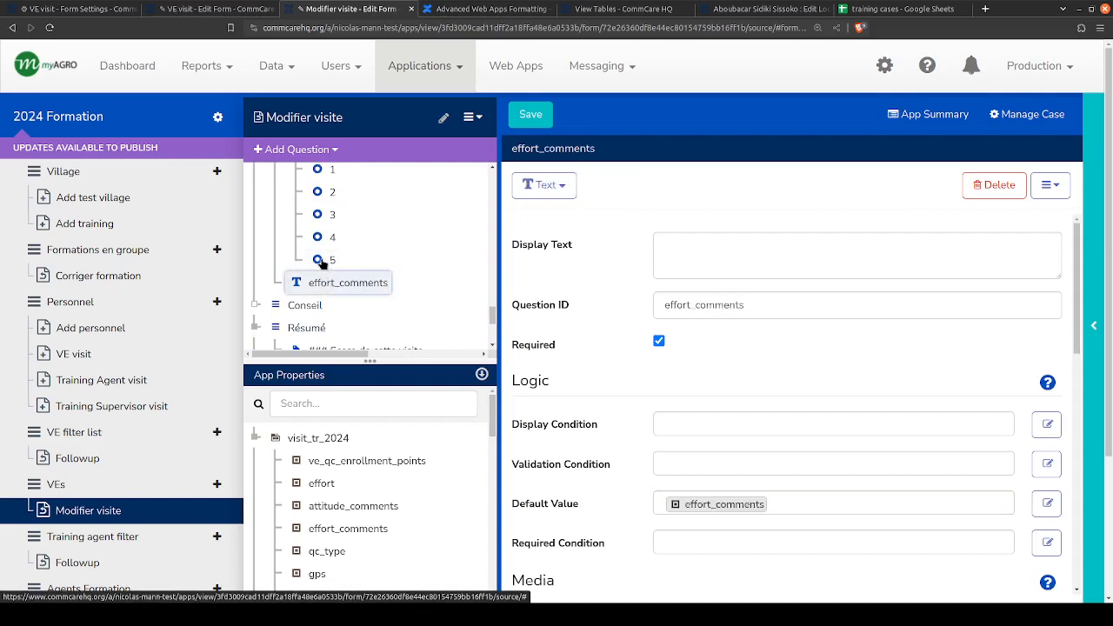
scroll(322, 263, up, 3)
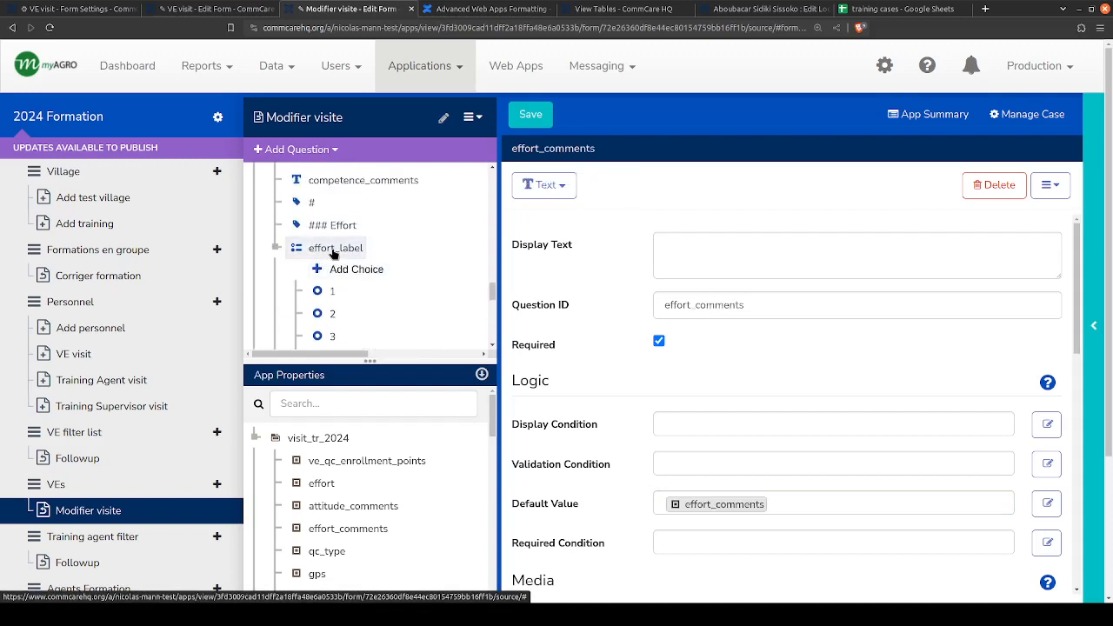
click(333, 251)
scroll(322, 261, up, 2)
scroll(324, 290, down, 1)
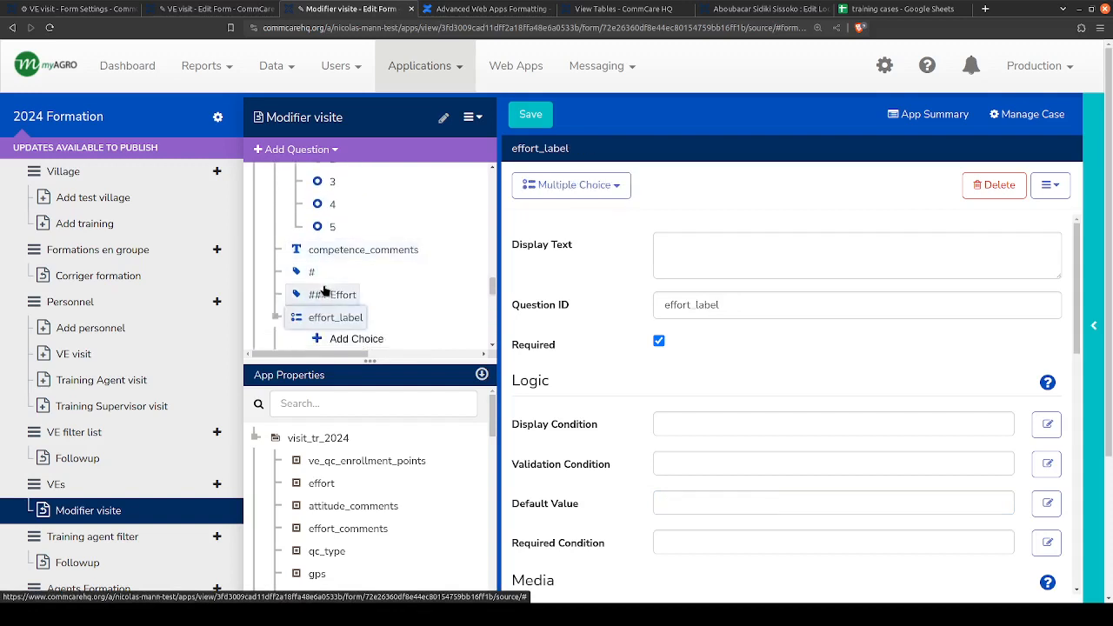
click(331, 251)
scroll(333, 288, up, 2)
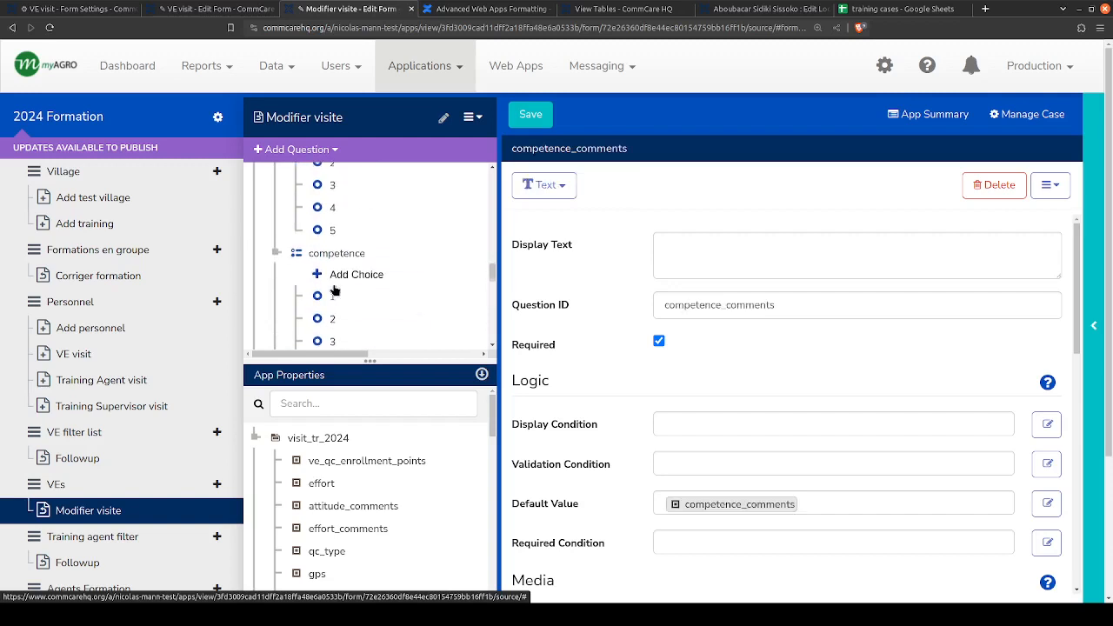
scroll(335, 291, up, 2)
click(331, 304)
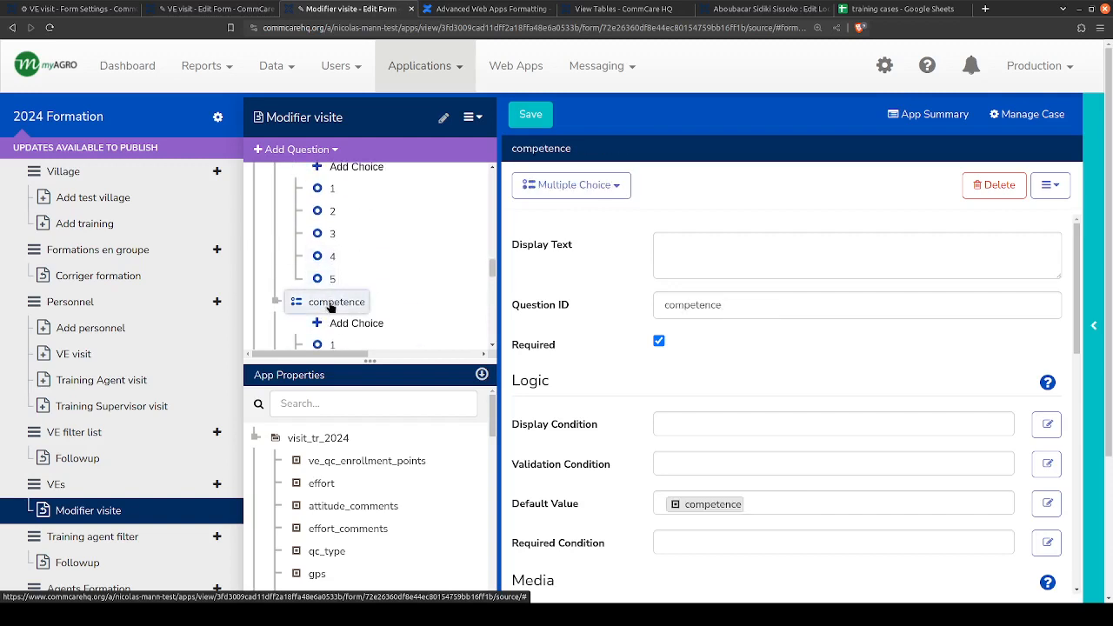
scroll(330, 304, up, 2)
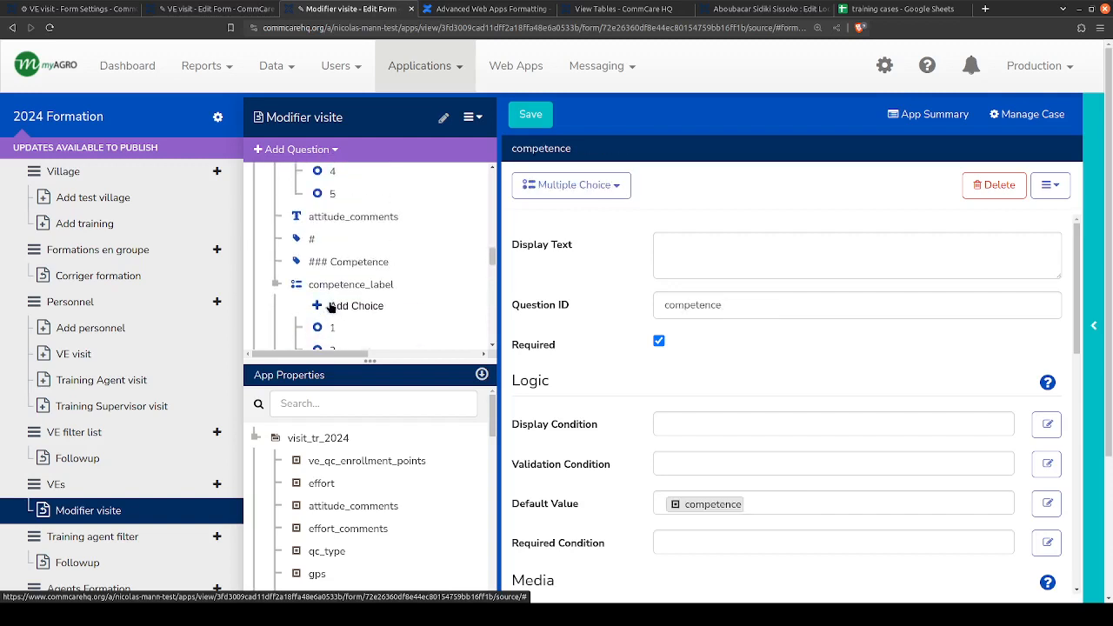
click(330, 219)
scroll(330, 226, up, 1)
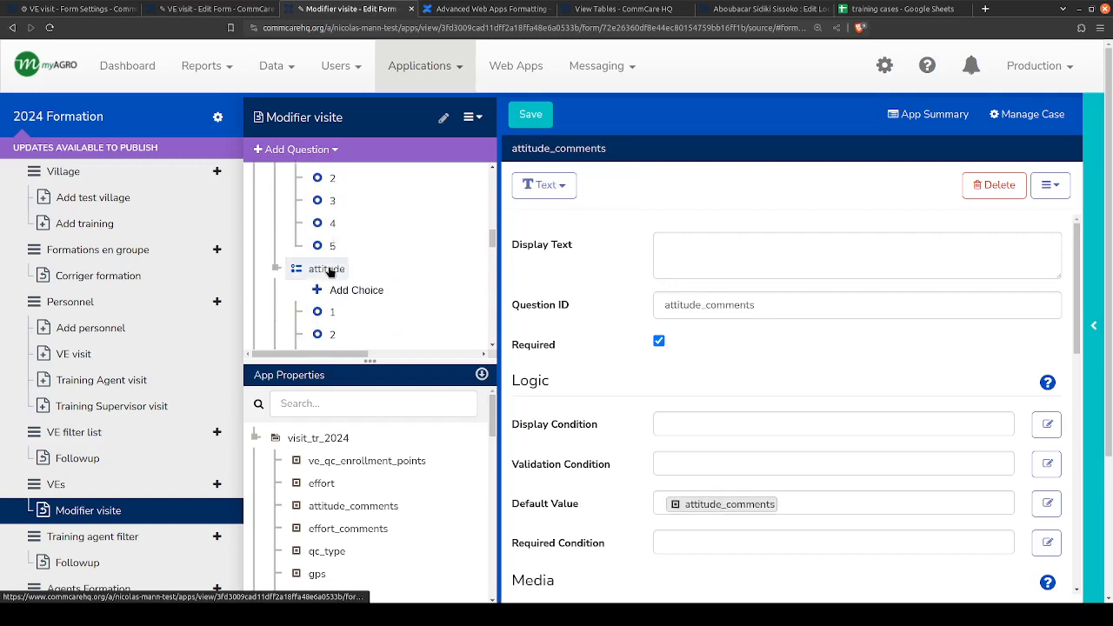
click(329, 271)
- Save the Modifier visite form and reload the form editor
click(531, 114)
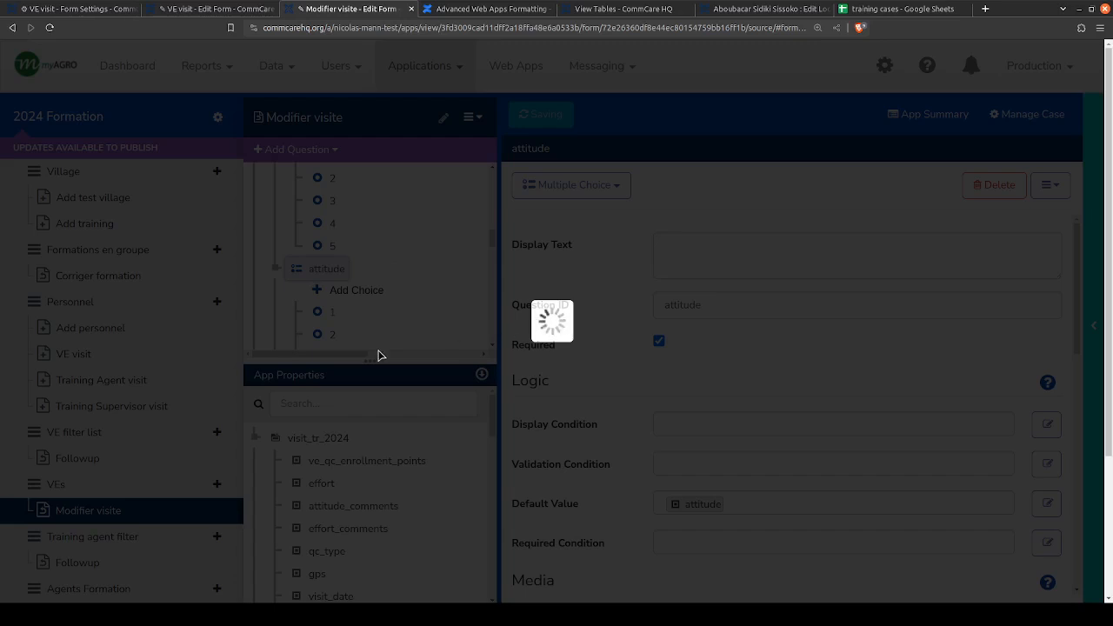
scroll(347, 322, up, 5)
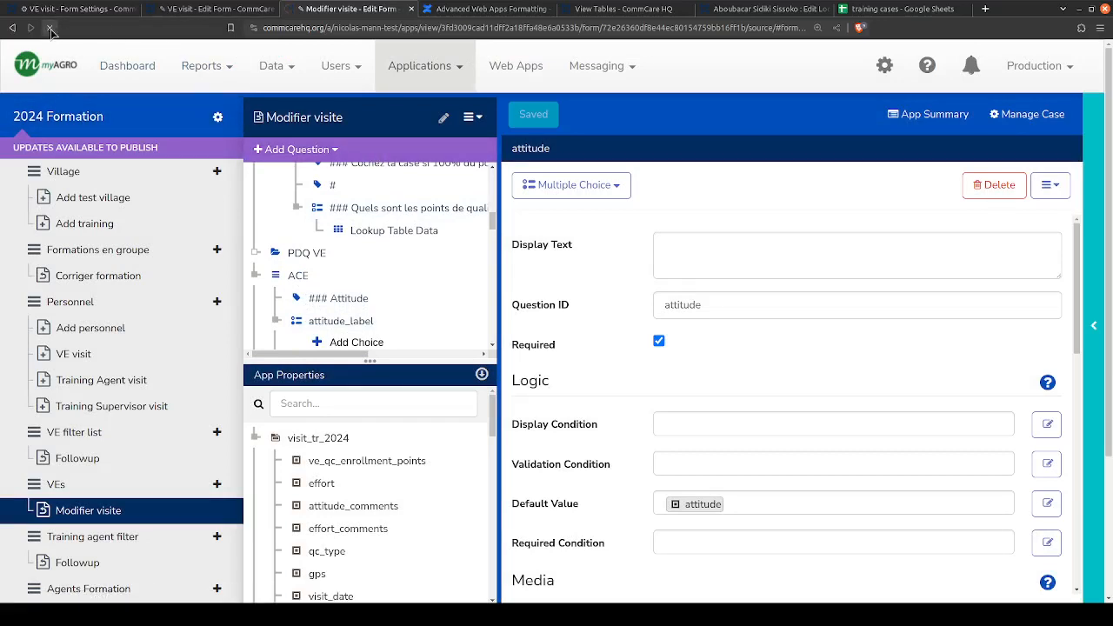
click(50, 29)
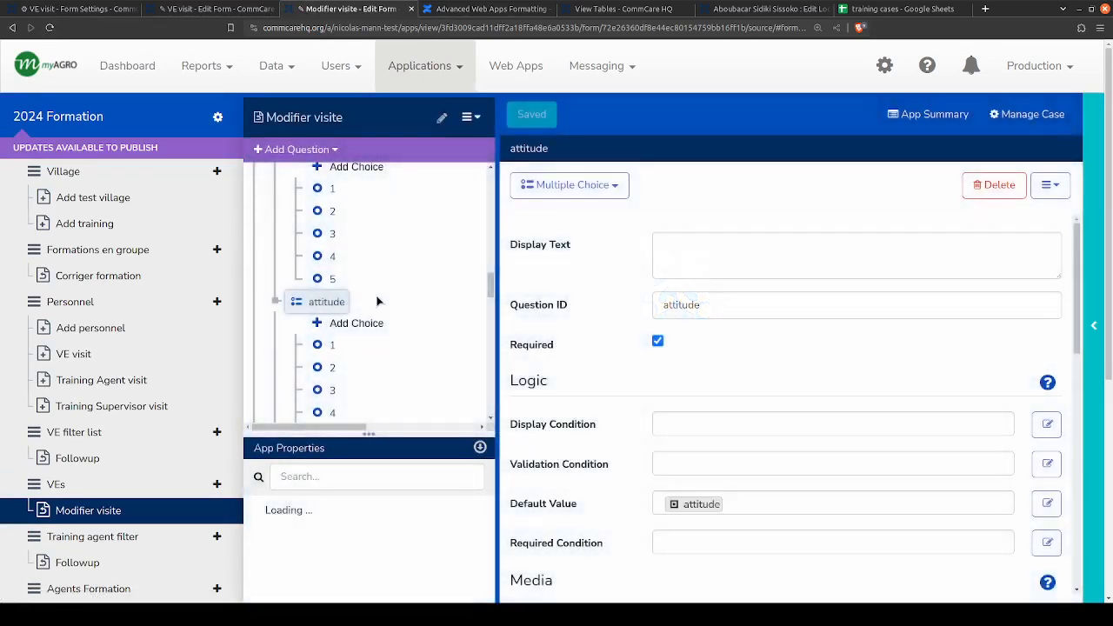
- Check the reloaded form's default values for the attitude, competence and effort questions and their comment questions
scroll(299, 280, up, 1)
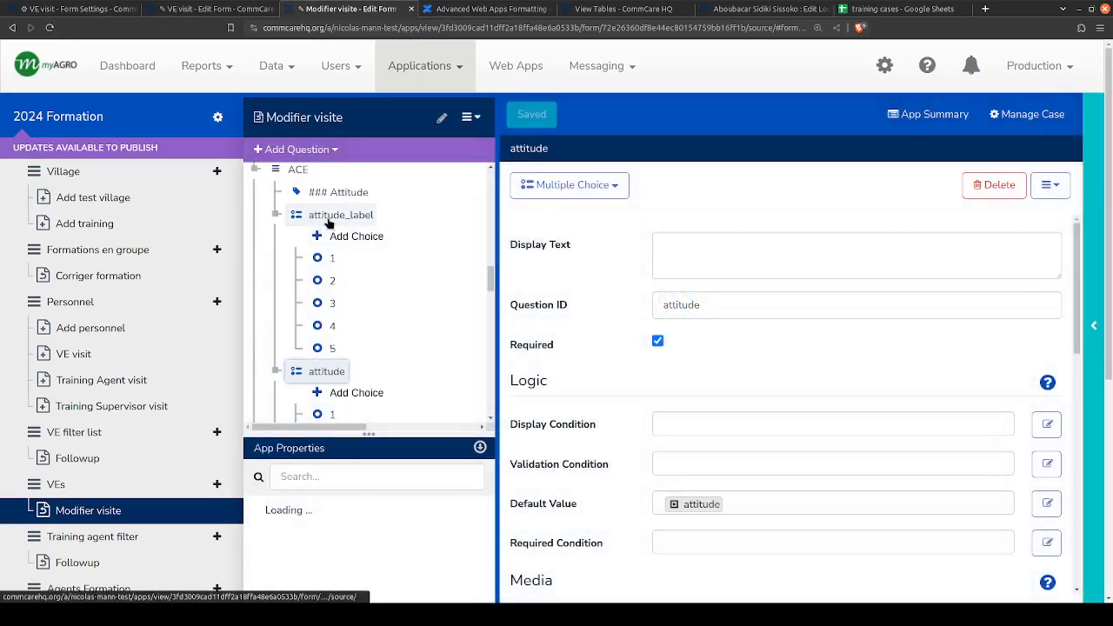
scroll(341, 387, down, 1)
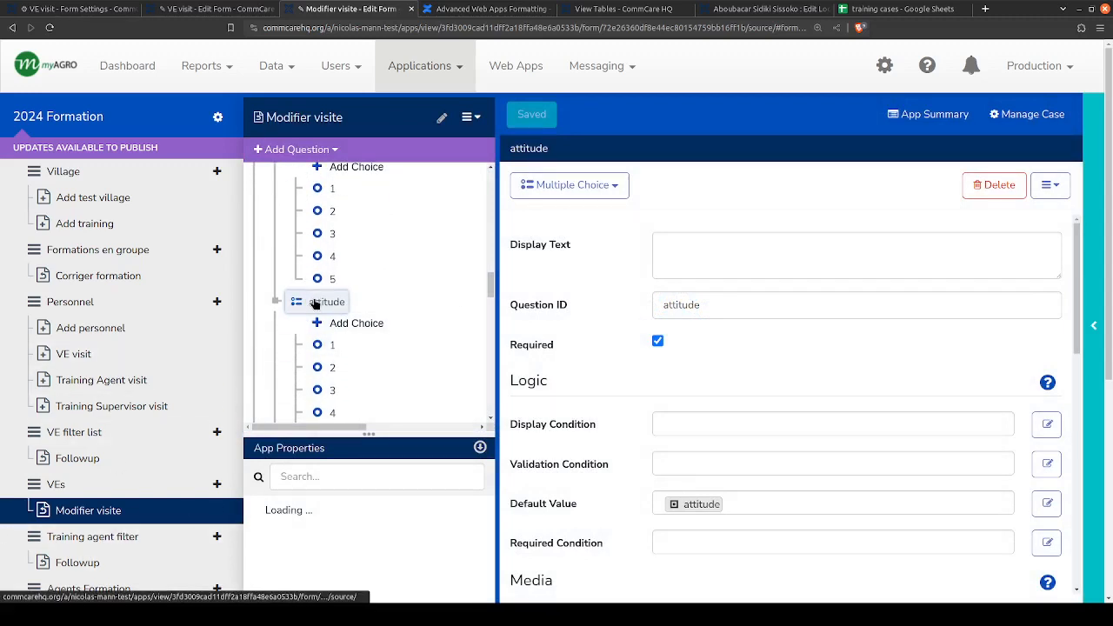
scroll(320, 309, down, 3)
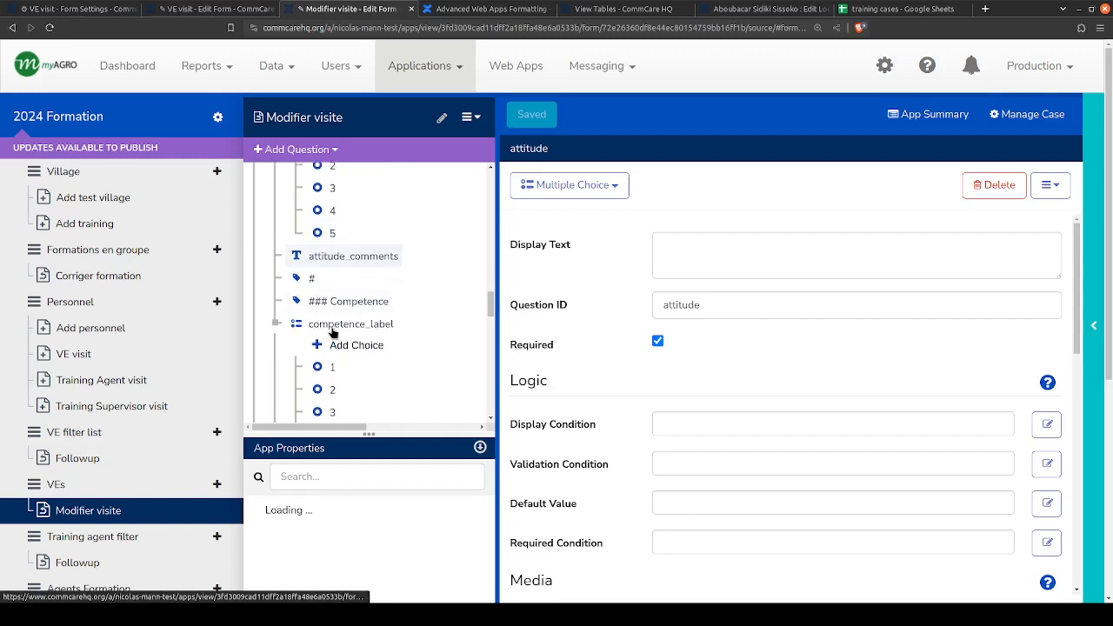
click(331, 258)
scroll(333, 265, down, 2)
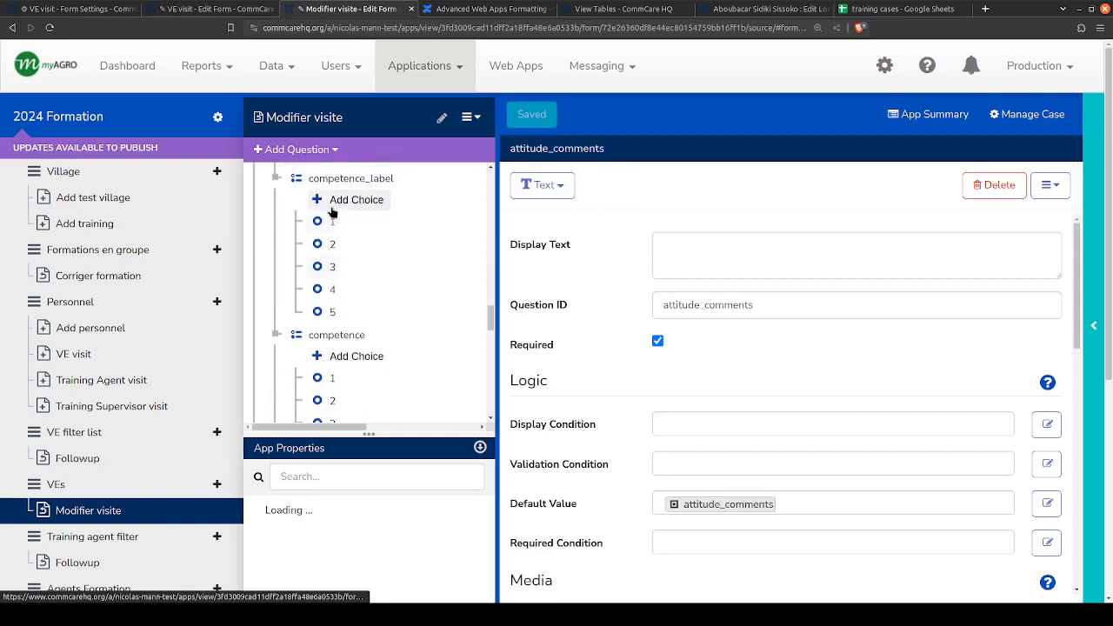
scroll(334, 269, up, 1)
scroll(328, 405, down, 2)
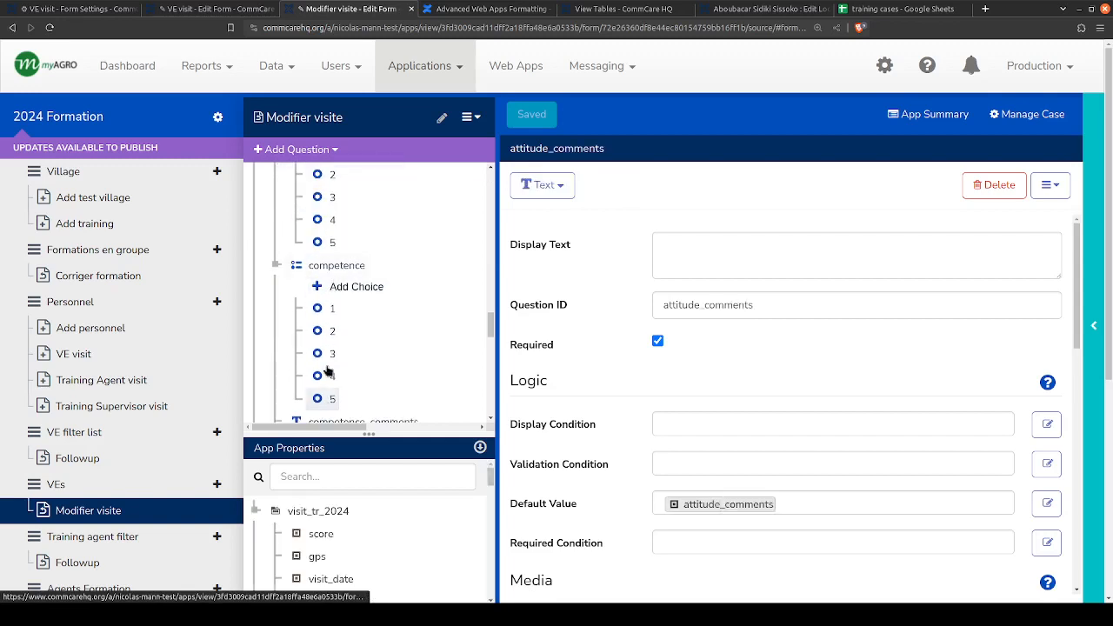
click(337, 267)
scroll(337, 274, down, 2)
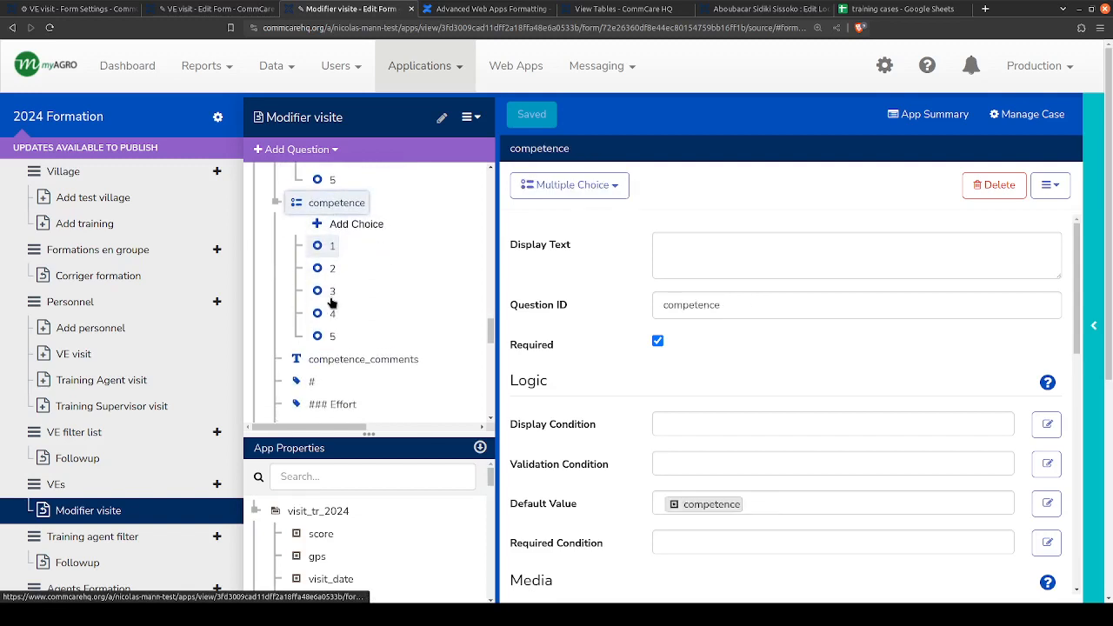
click(336, 280)
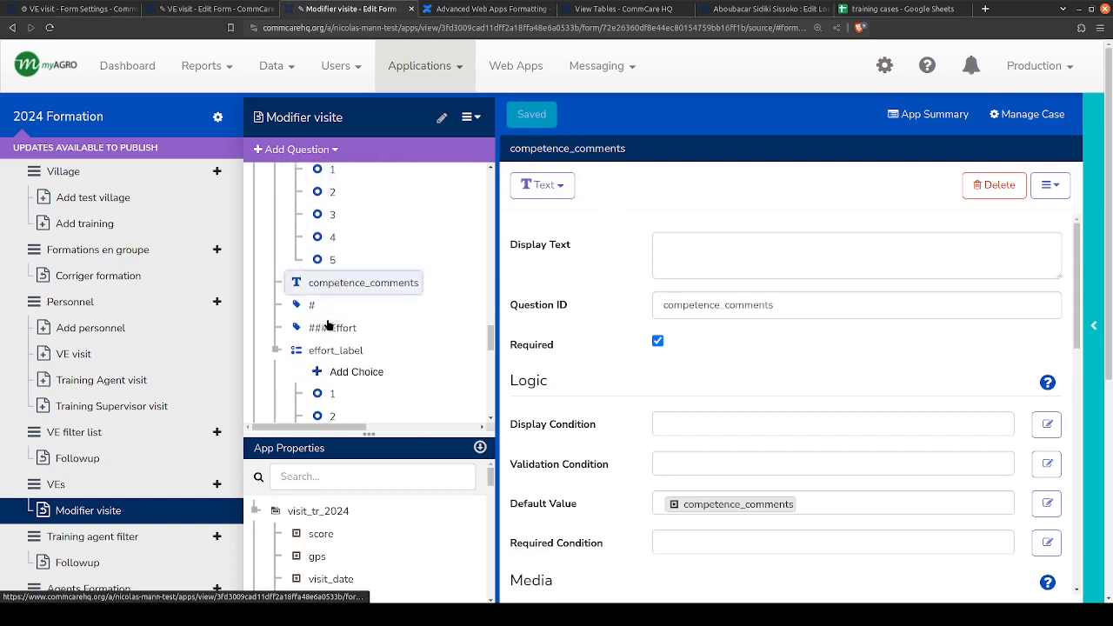
scroll(323, 322, down, 4)
click(320, 229)
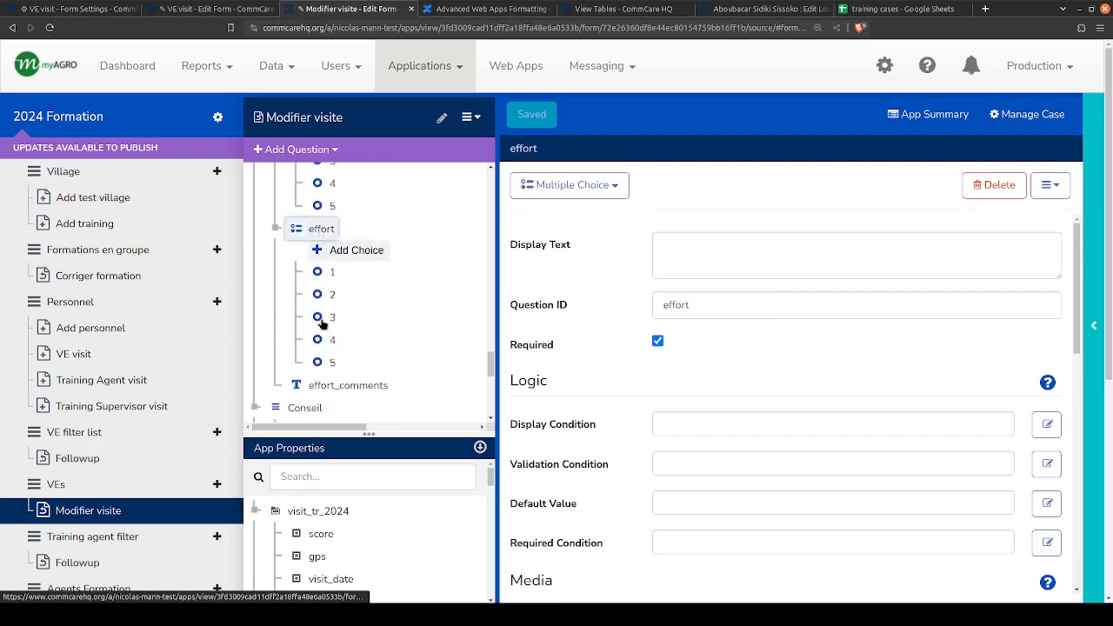
click(327, 390)
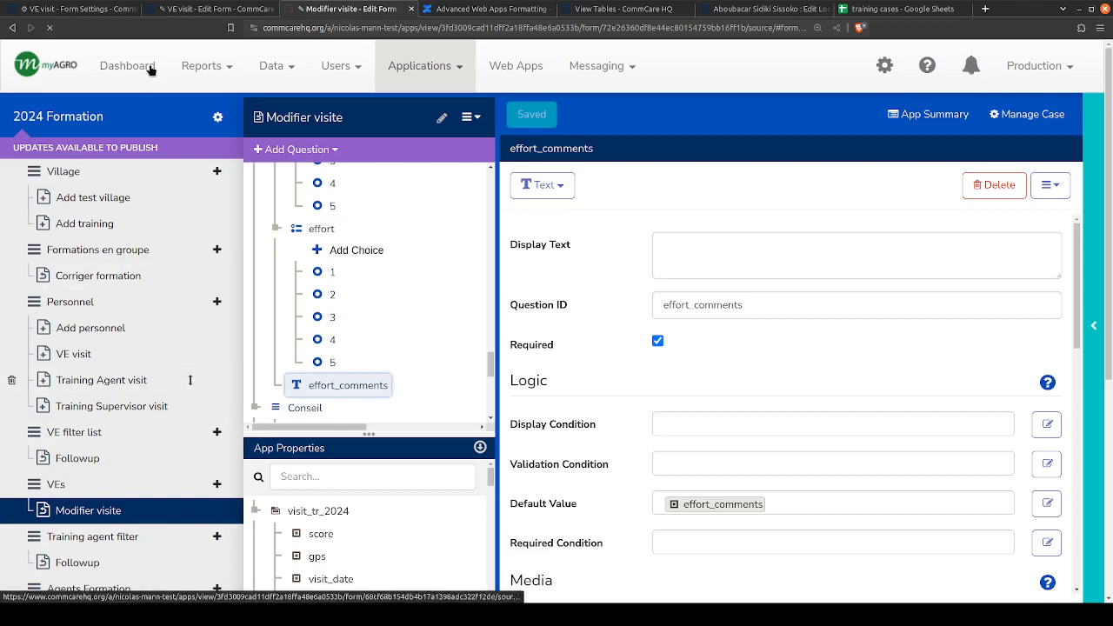
- Open the Modifier visite form's case management settings and save the ace/attitude question to the attitude case property
click(98, 224)
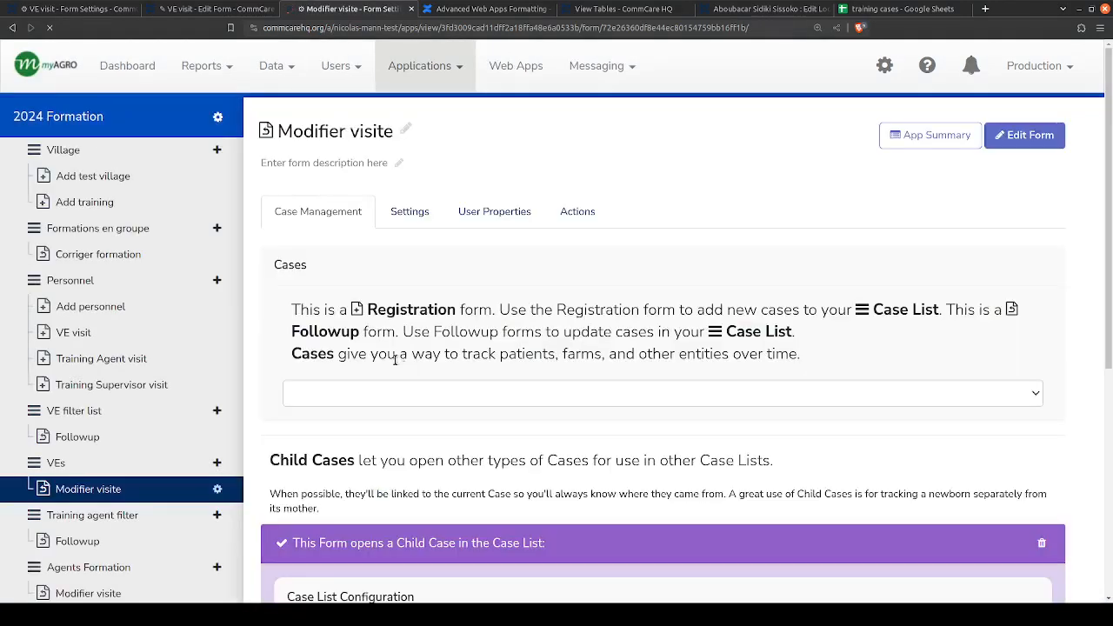
scroll(269, 383, down, 10)
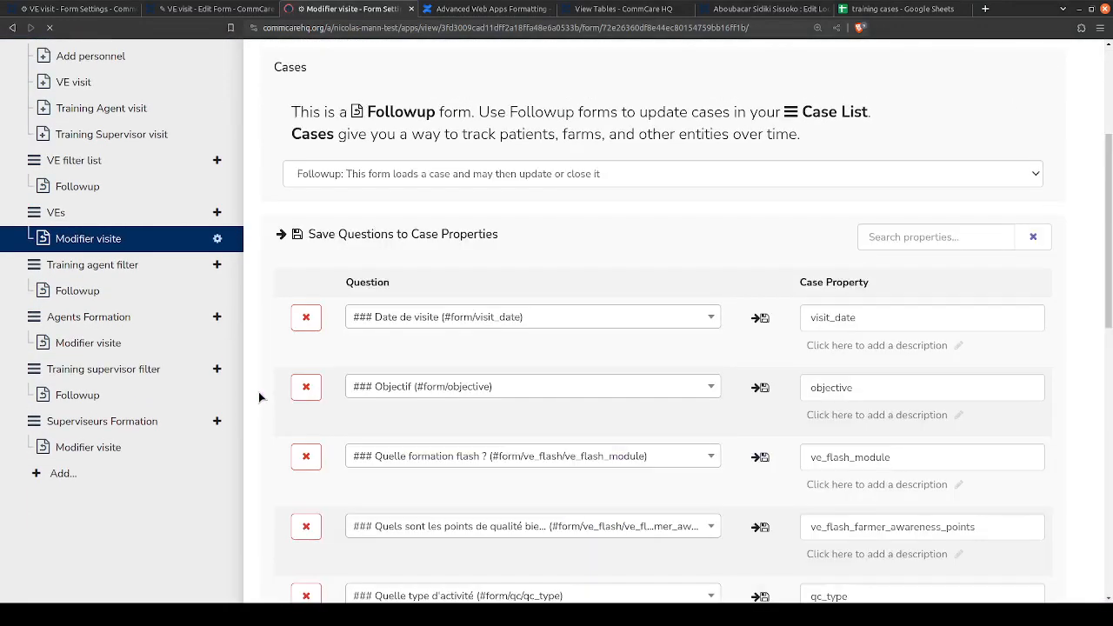
scroll(258, 391, down, 5)
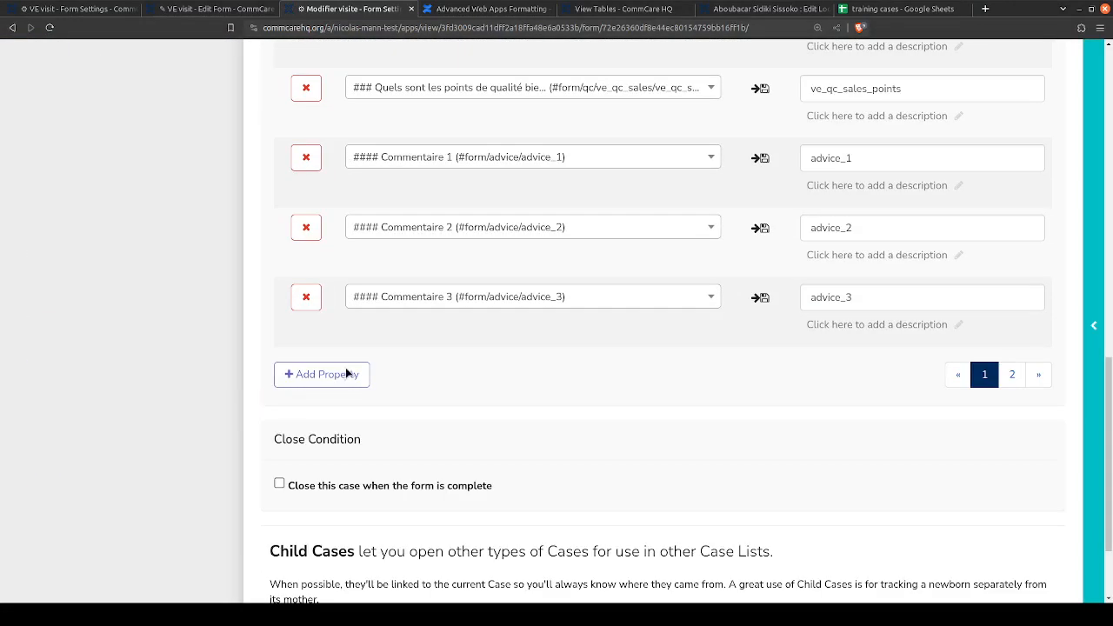
click(356, 377)
click(380, 370)
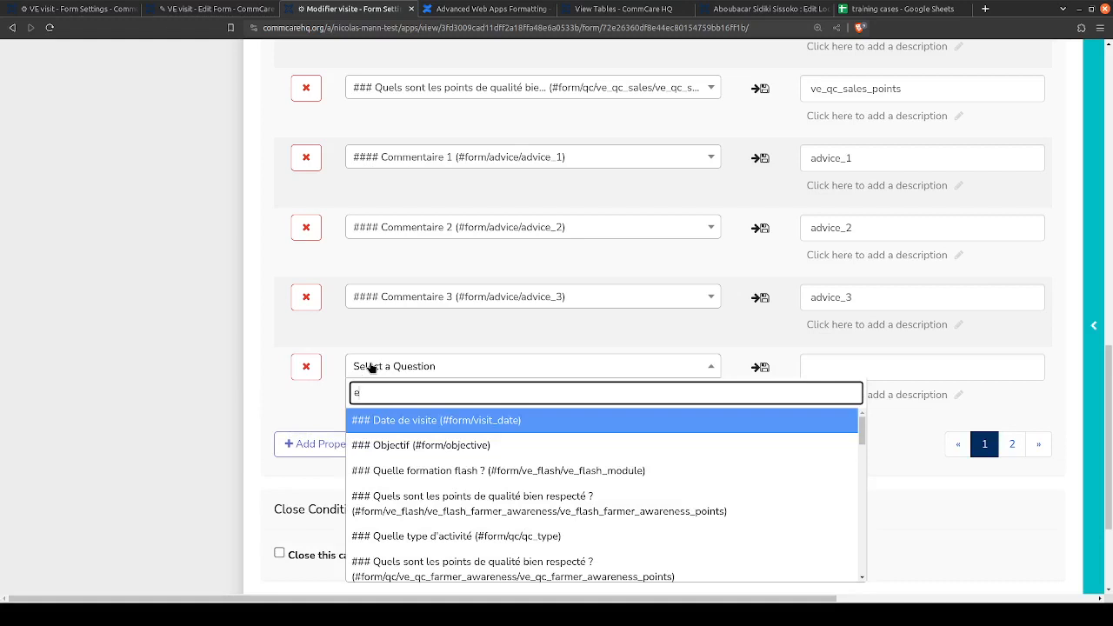
text(att)
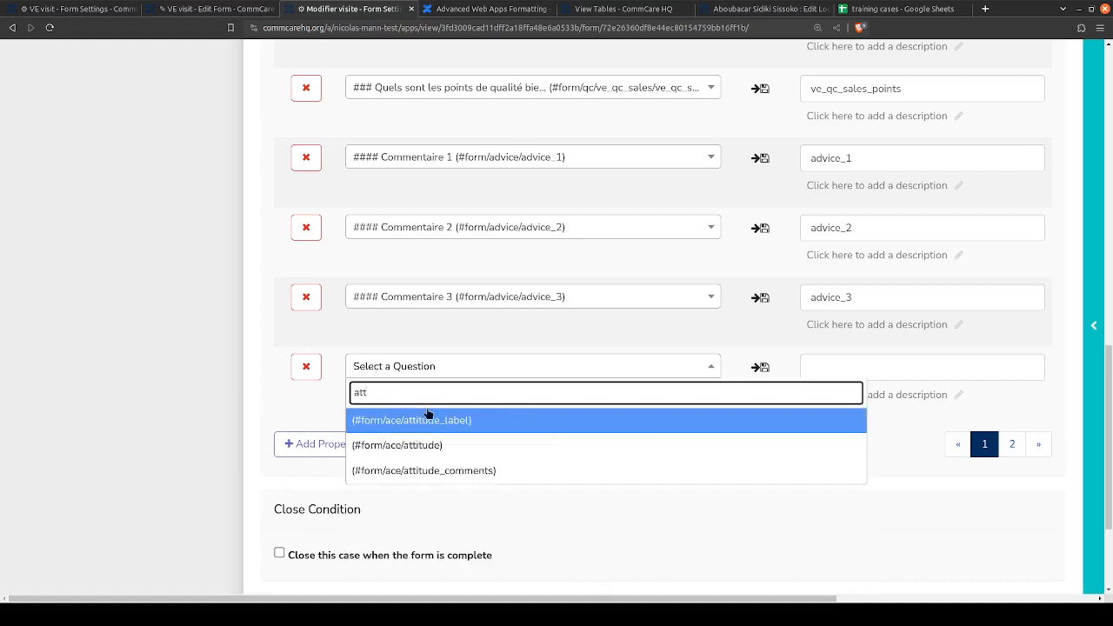
click(396, 444)
- Add a case property row that saves the ace/attitude_comments question to attitude_comments
click(343, 444)
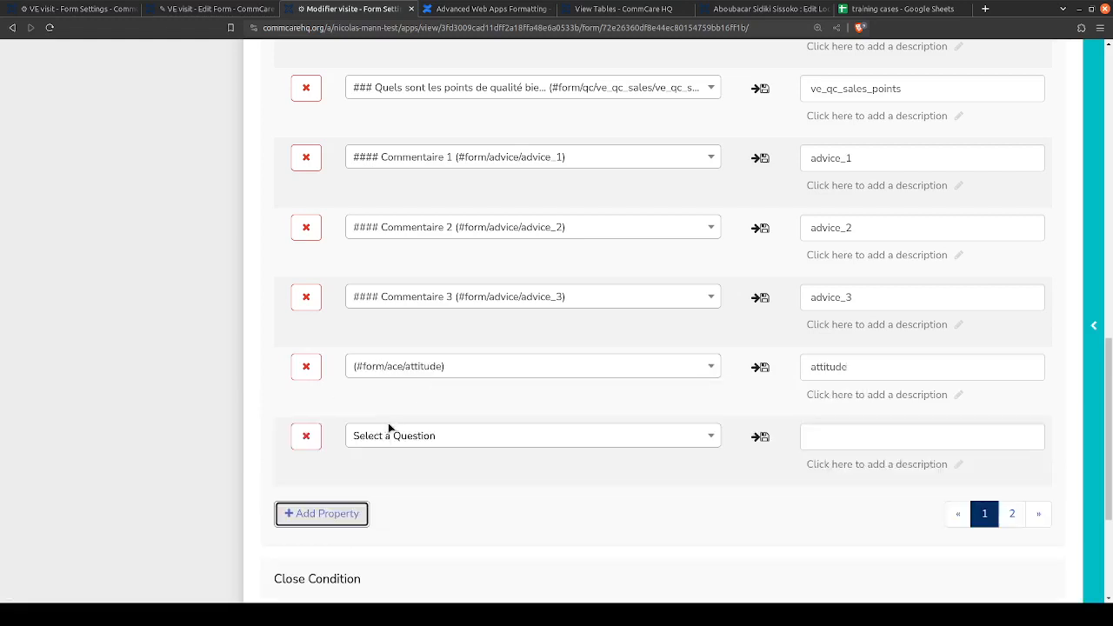
click(389, 435)
text(att)
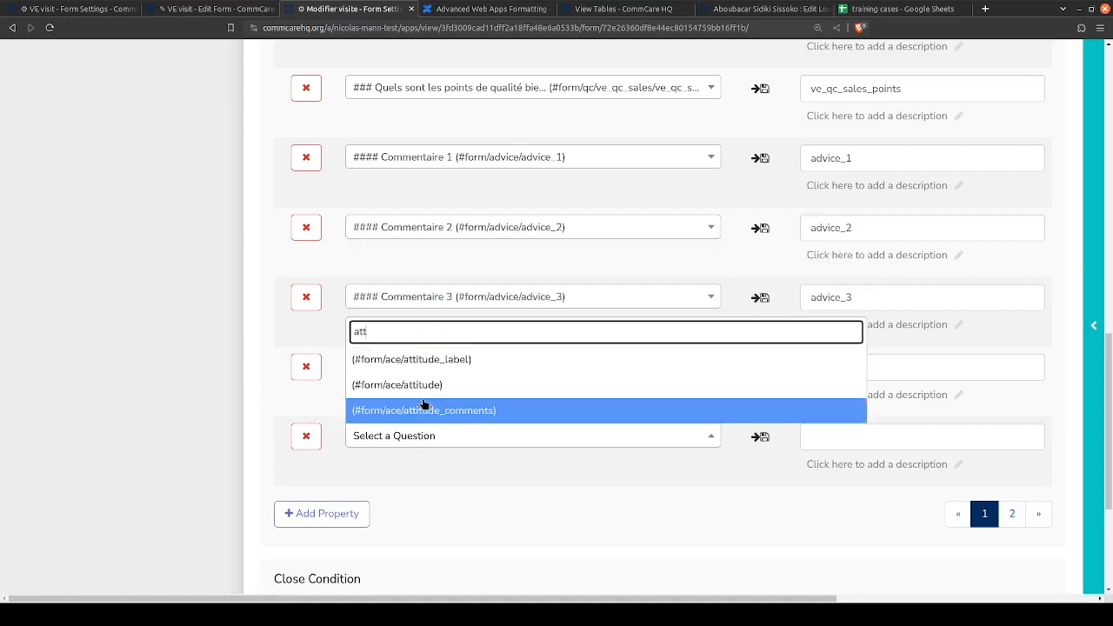
click(415, 416)
- Add a case property row that saves the ace/competence question to competence
click(334, 514)
click(376, 507)
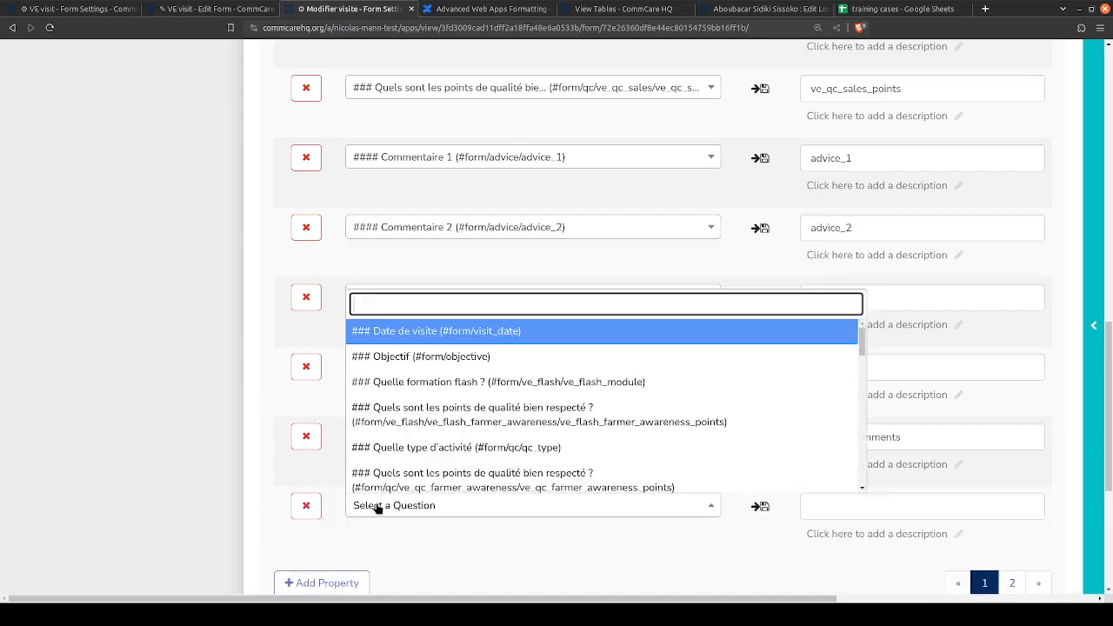
text(com)
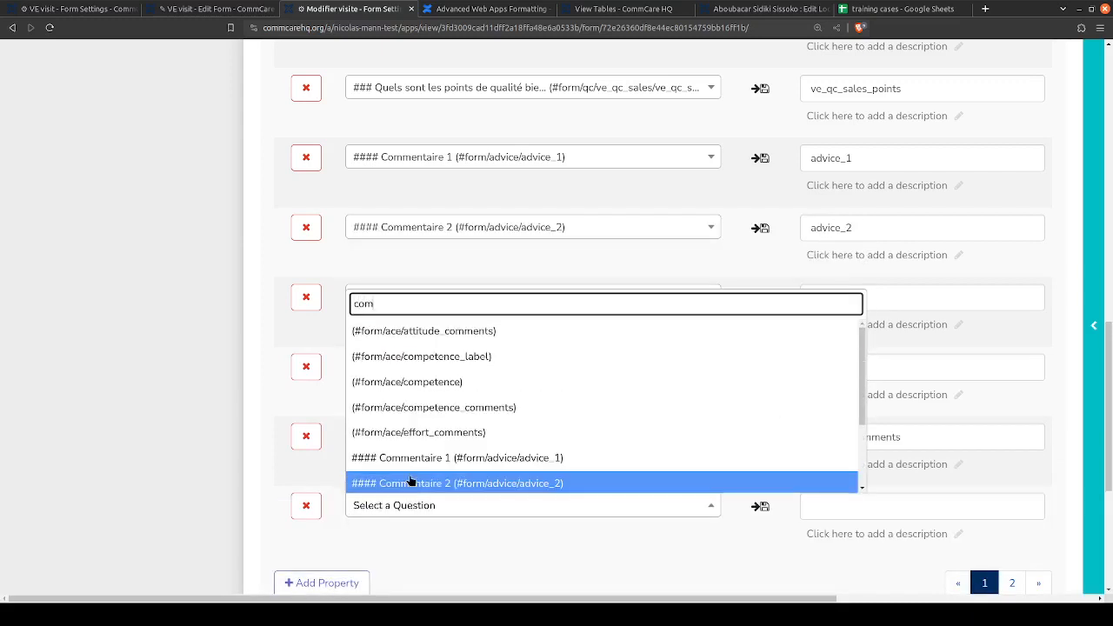
click(428, 381)
- Add a case property row that saves the ace/competence_comments question to competence_comments
click(322, 584)
click(397, 576)
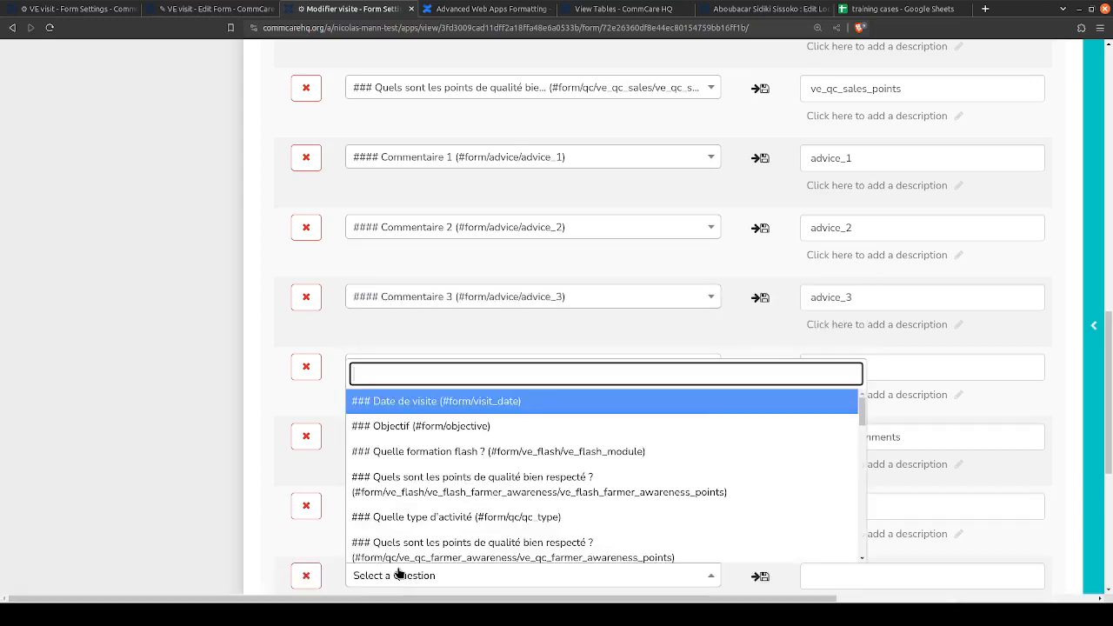
text(com)
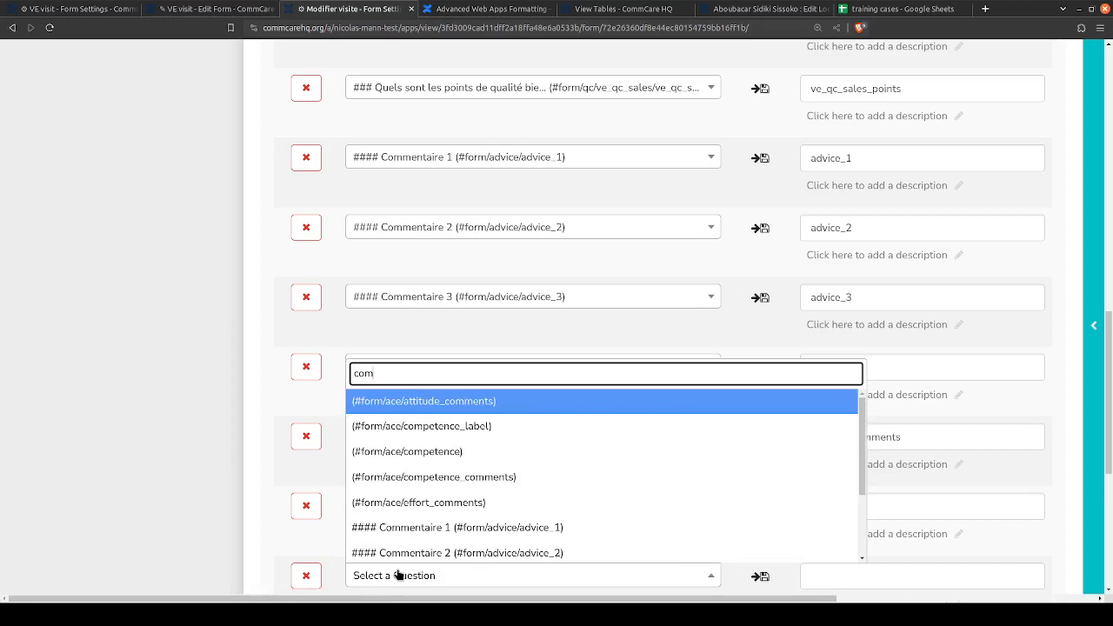
click(426, 477)
- Add a case property row that saves the ace/effort question to the effort property
scroll(261, 448, down, 3)
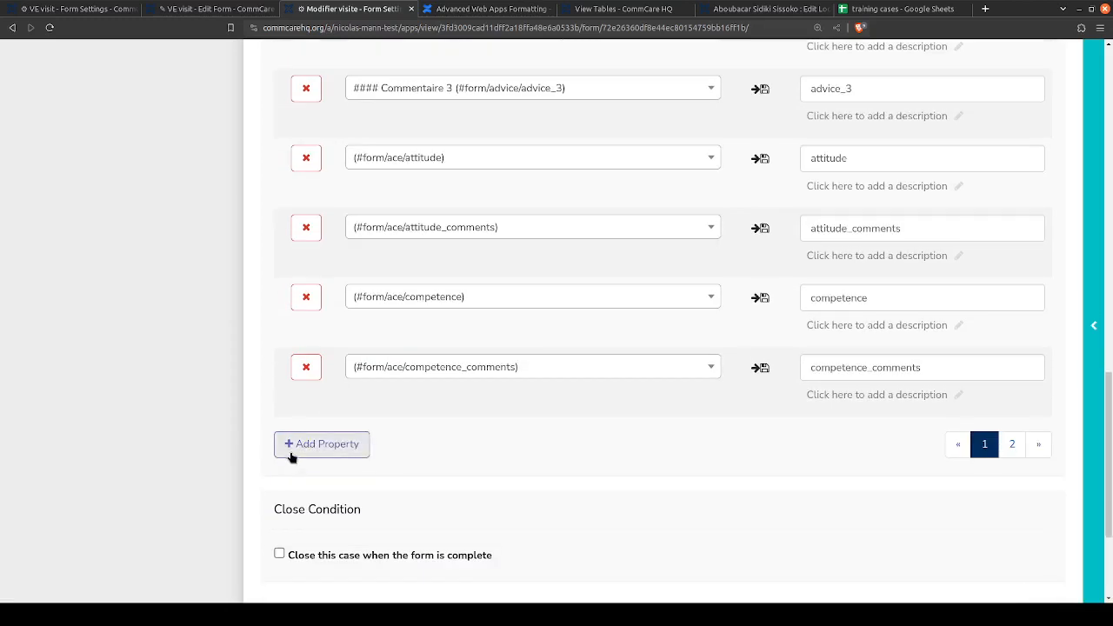
click(292, 452)
click(442, 445)
text(eff)
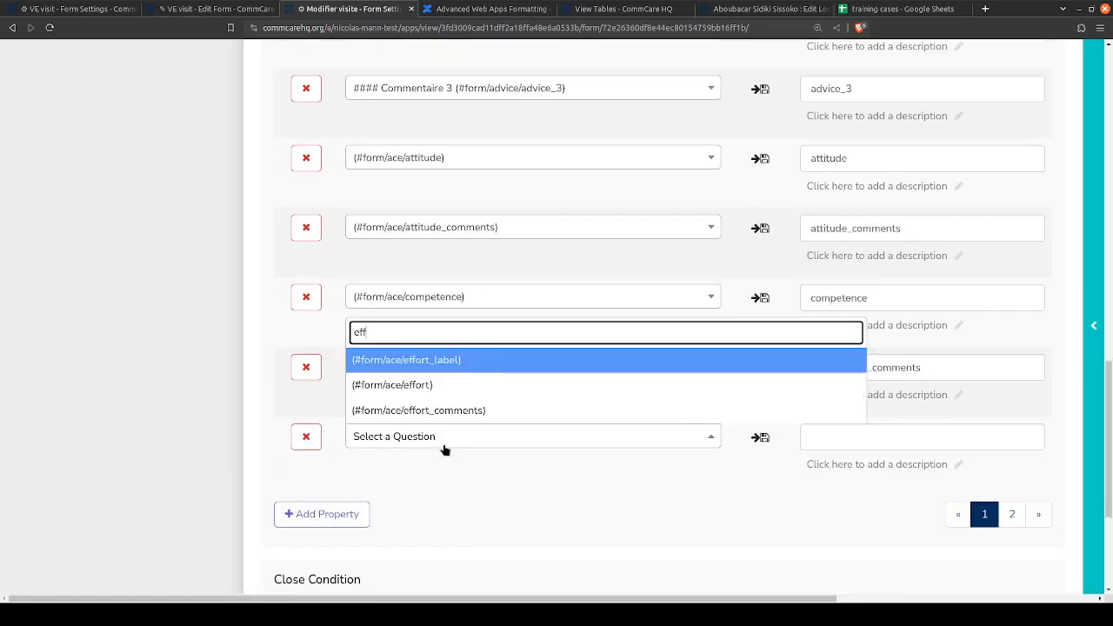
click(442, 389)
- Add a case property row for the ace/effort_comments question and save the form's case management settings
click(332, 518)
click(404, 502)
text(eff)
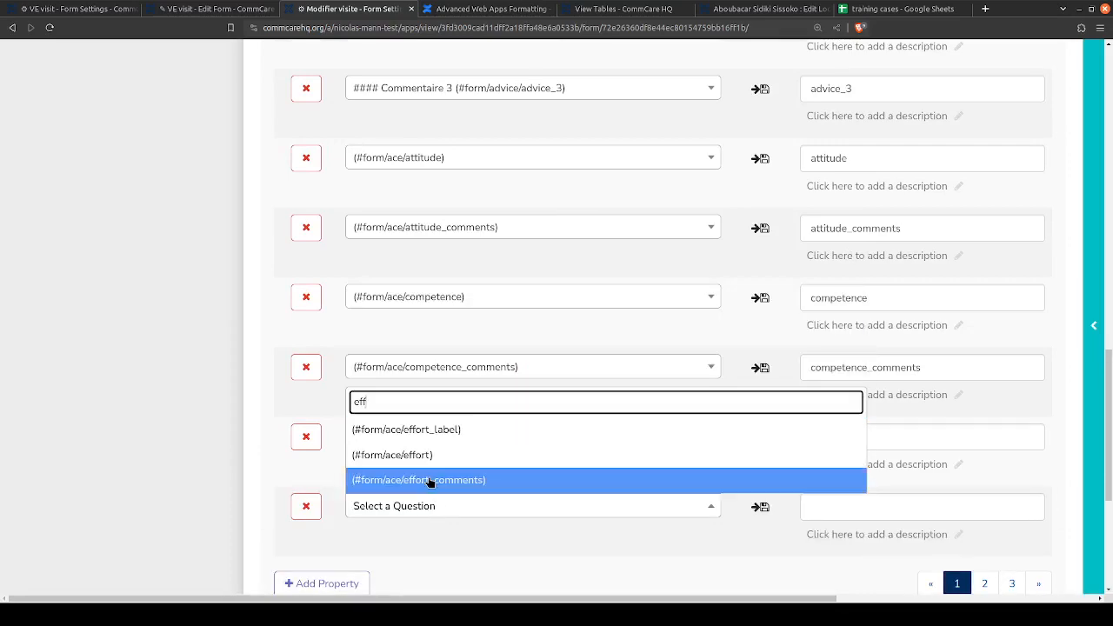
click(451, 475)
scroll(755, 509, up, 20)
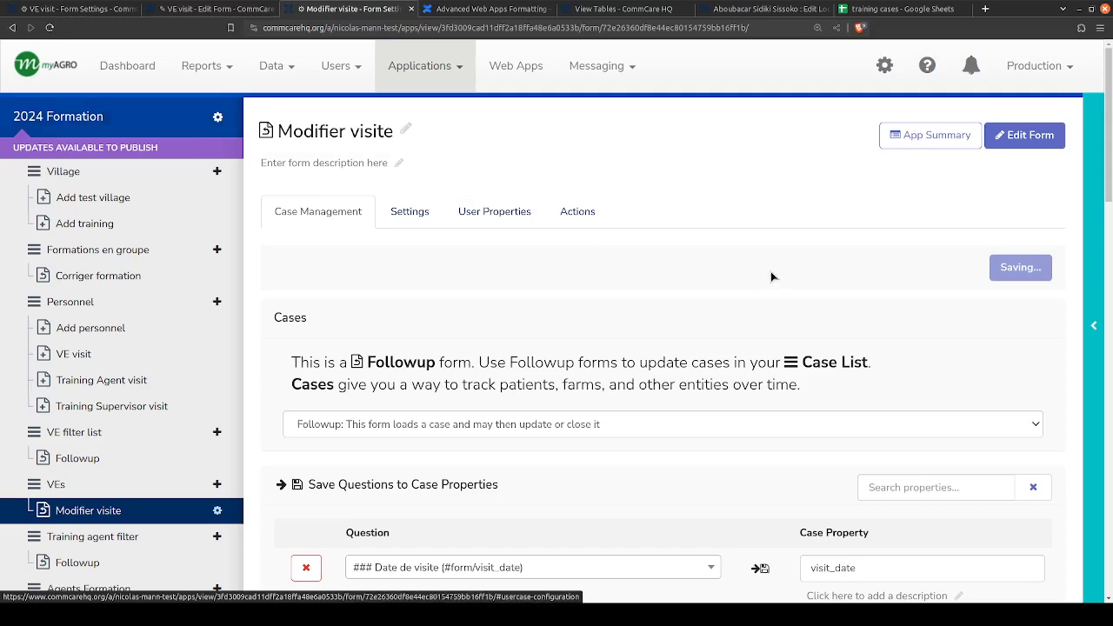
- Open the releases page of the 2024 Formation application and make a new version of it
scroll(773, 271, down, 3)
scroll(776, 364, down, 2)
scroll(777, 363, up, 5)
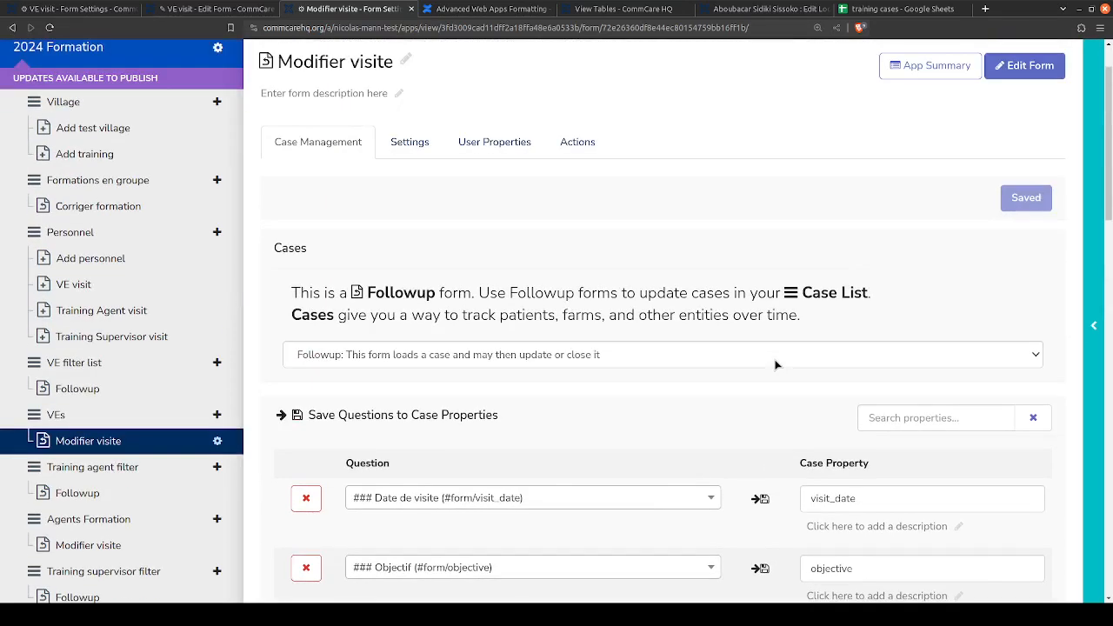
scroll(193, 104, up, 2)
click(148, 126)
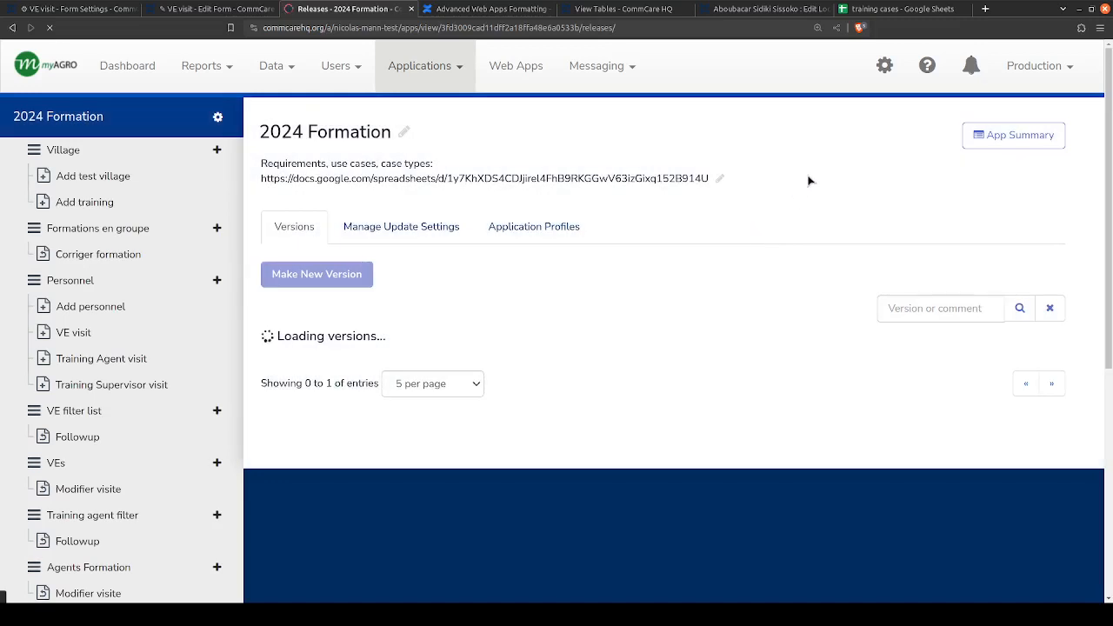
click(408, 286)
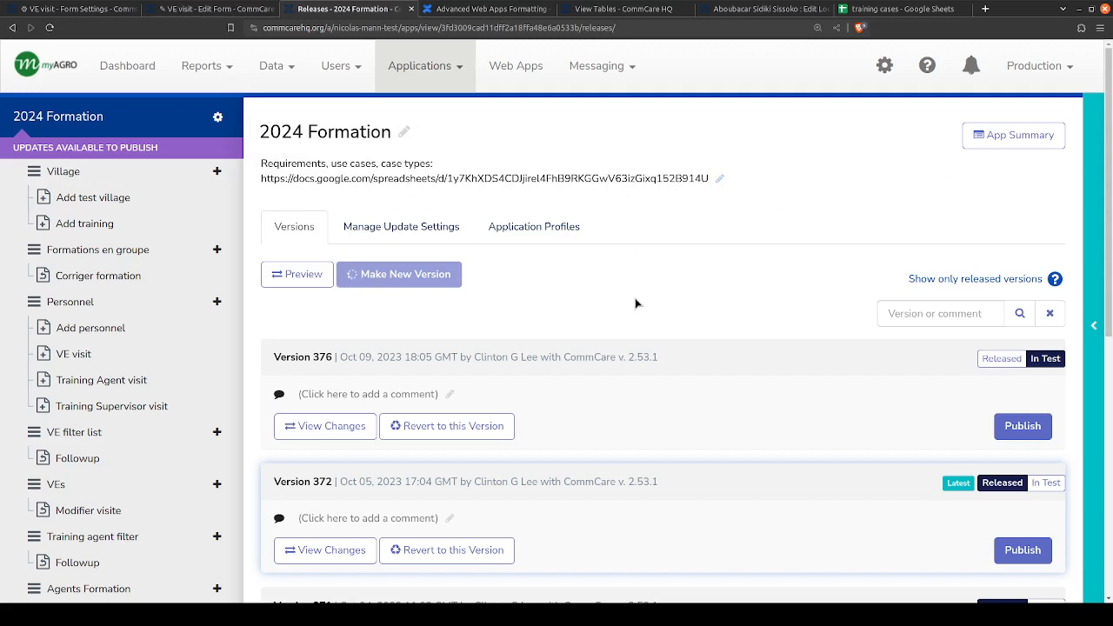
- Close all other browser tabs, including the VE visit form pages and the training cases spreadsheet, keeping only the releases page
click(550, 8)
click(549, 9)
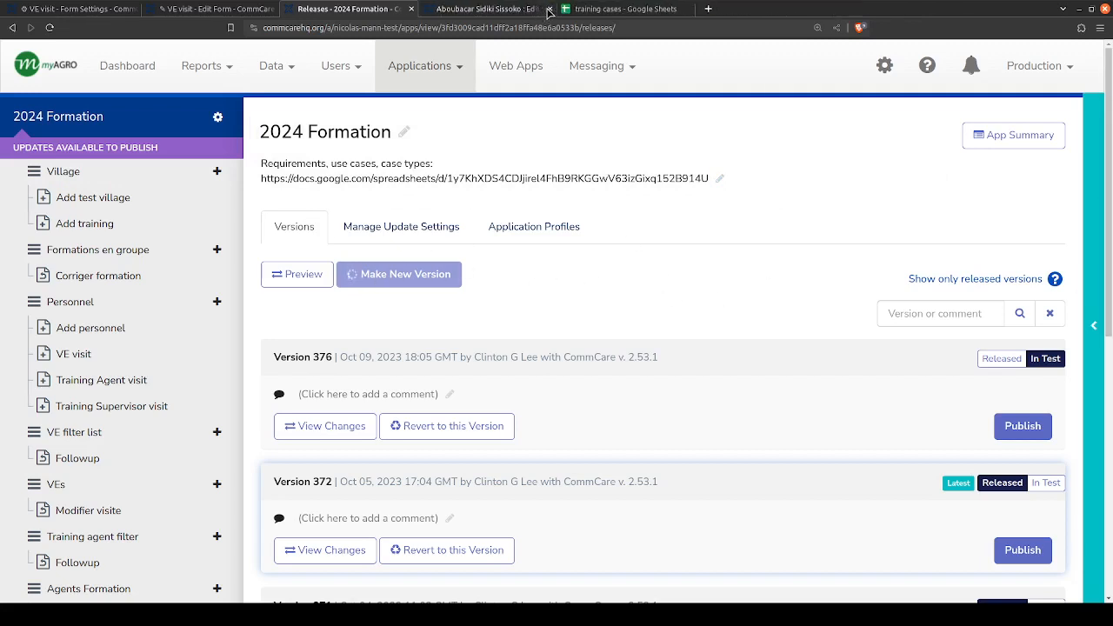
click(550, 9)
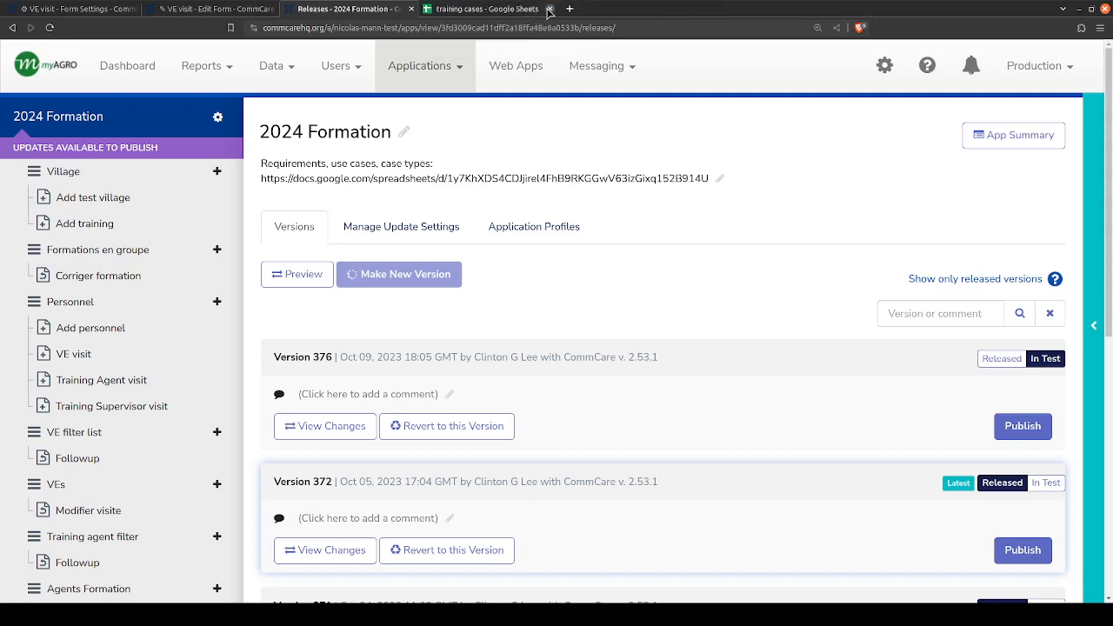
click(550, 8)
click(260, 8)
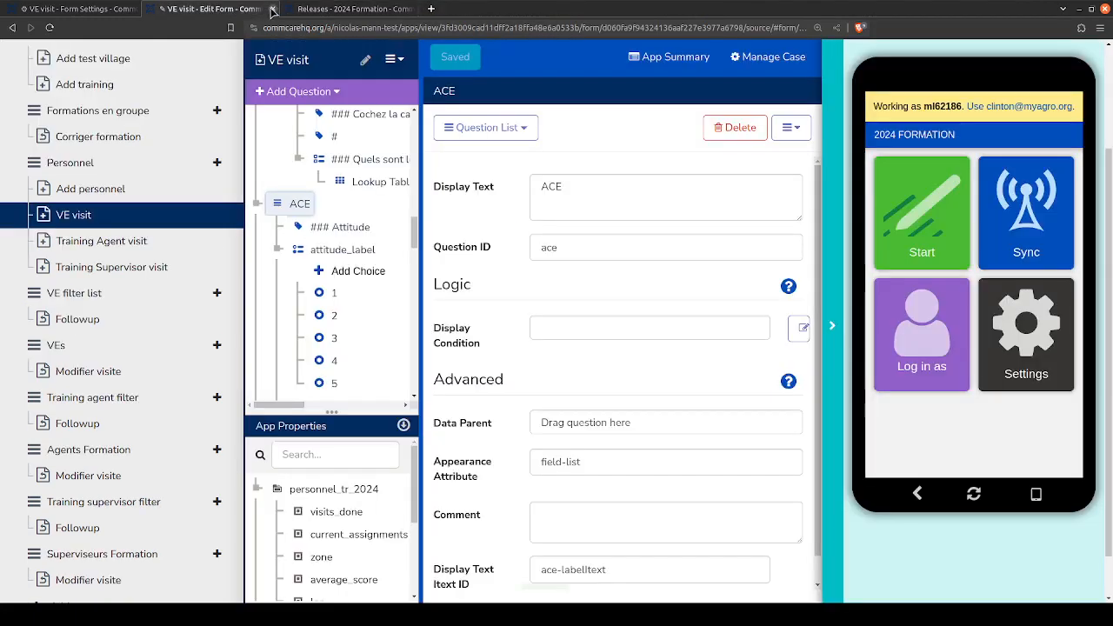
click(272, 11)
click(78, 9)
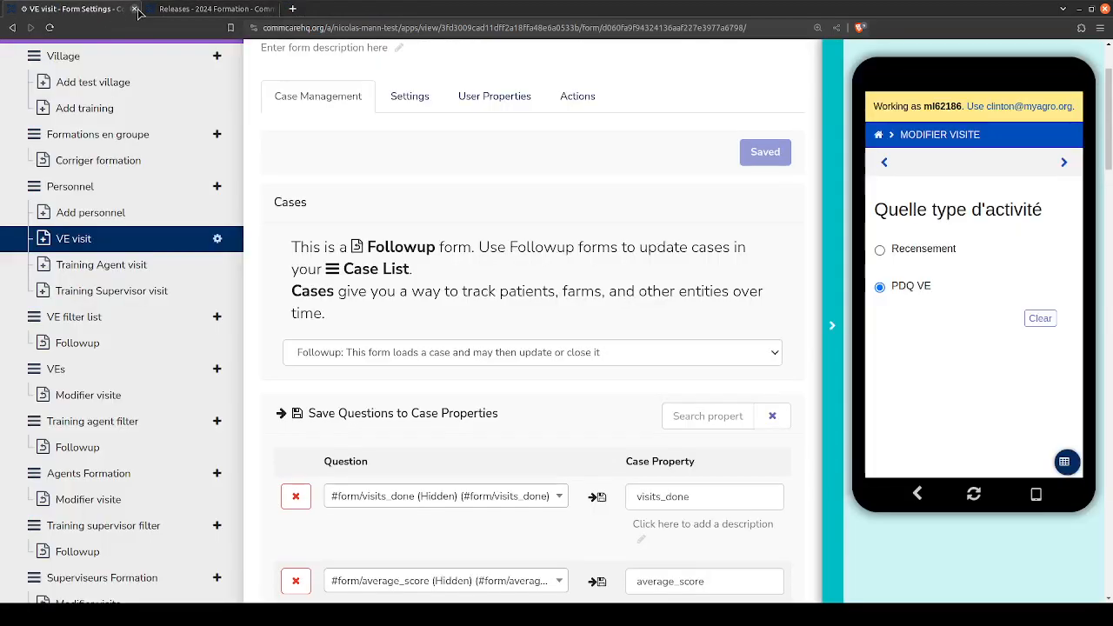
click(134, 8)
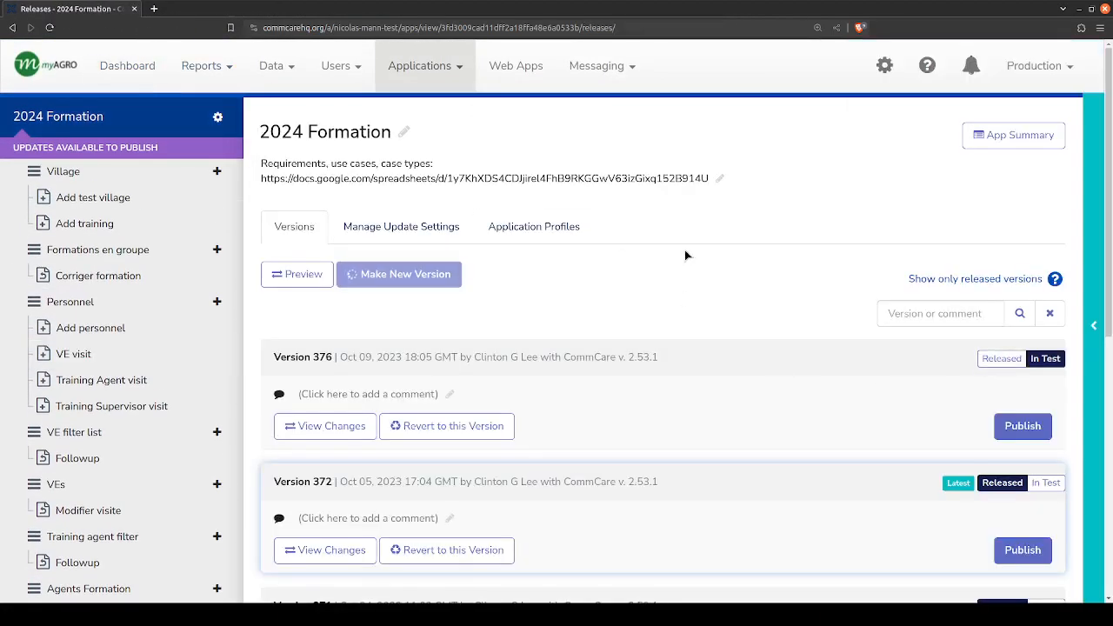
- Mark the newly made version of the 2024 Formation application as Released and highlight its version number
click(999, 359)
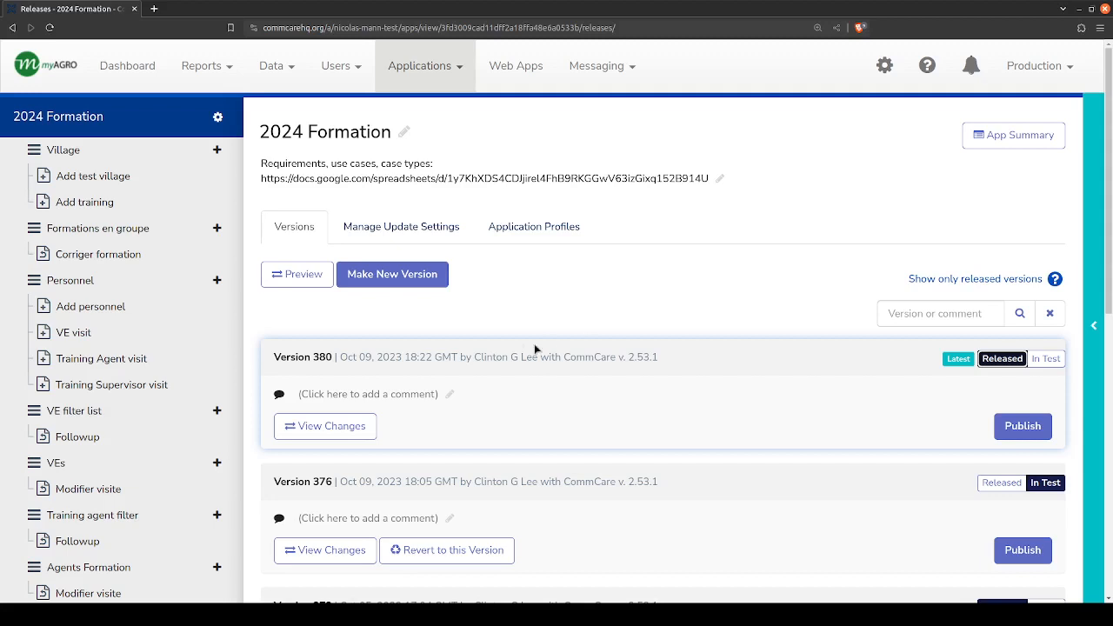
mouse_move(332, 358)
mouse_down()
mouse_move(313, 358)
mouse_move(329, 354)
mouse_up()
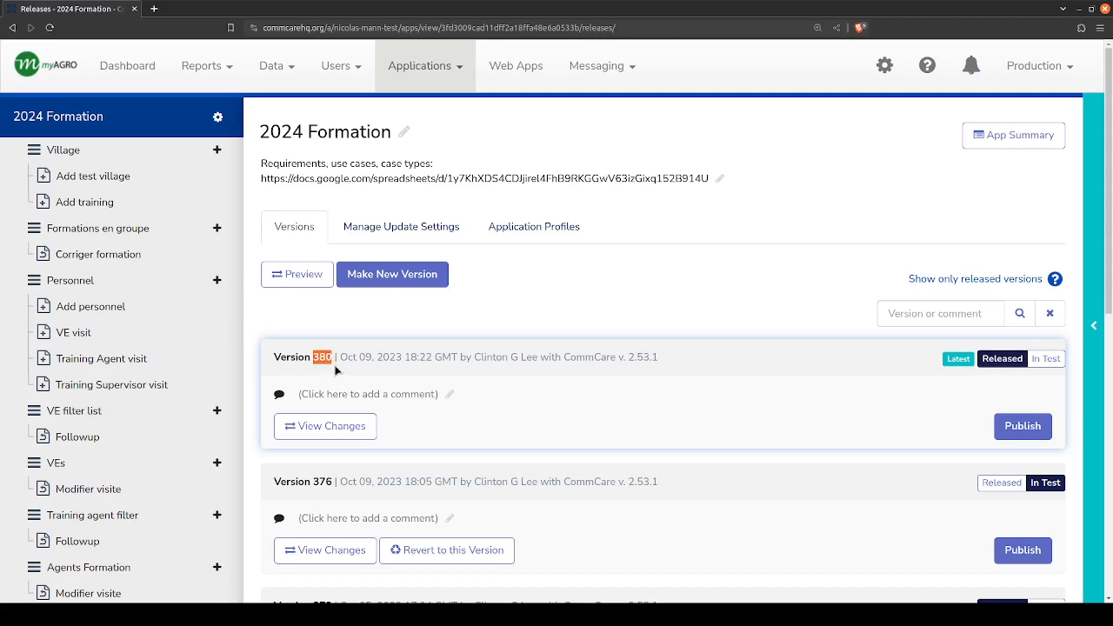
click(338, 369)
scroll(696, 313, down, 7)
scroll(697, 319, up, 5)
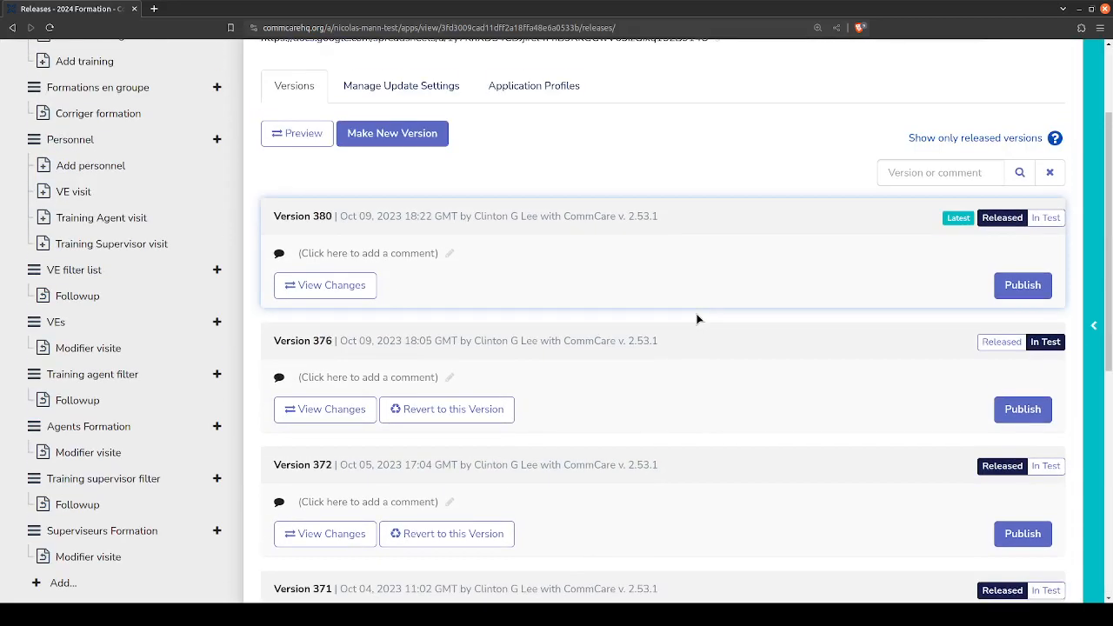
scroll(696, 320, up, 2)
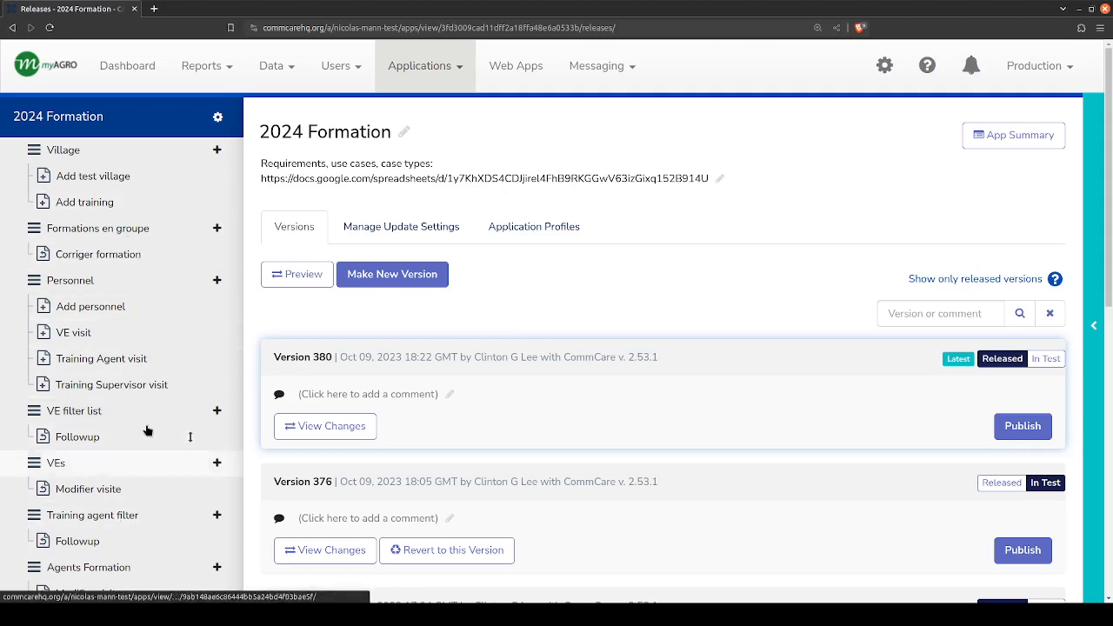
scroll(119, 505, down, 3)
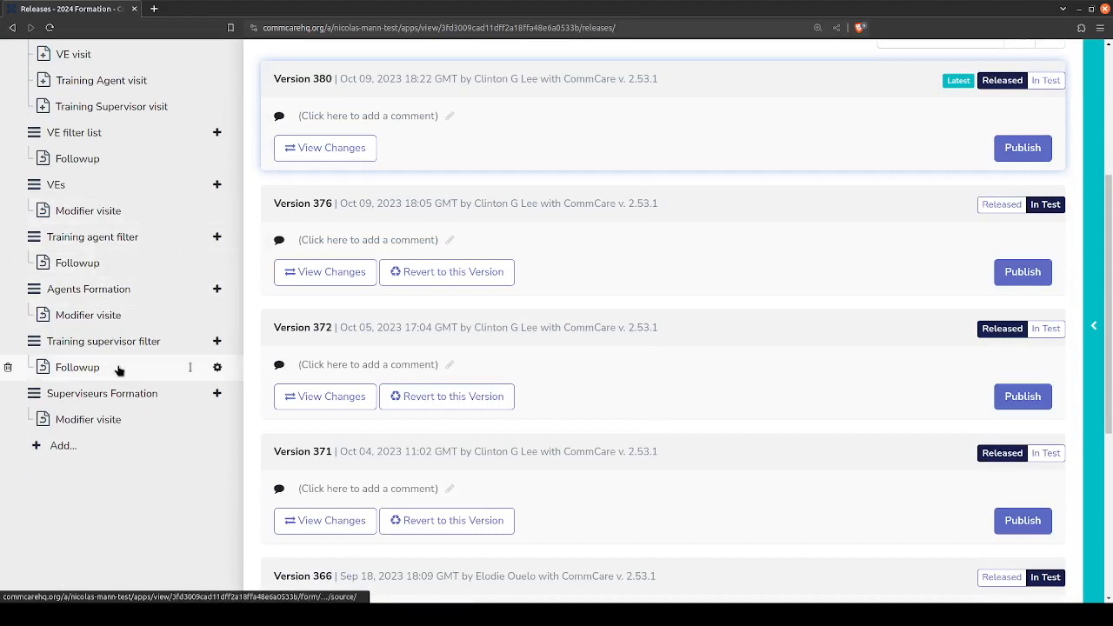
scroll(103, 222, up, 3)
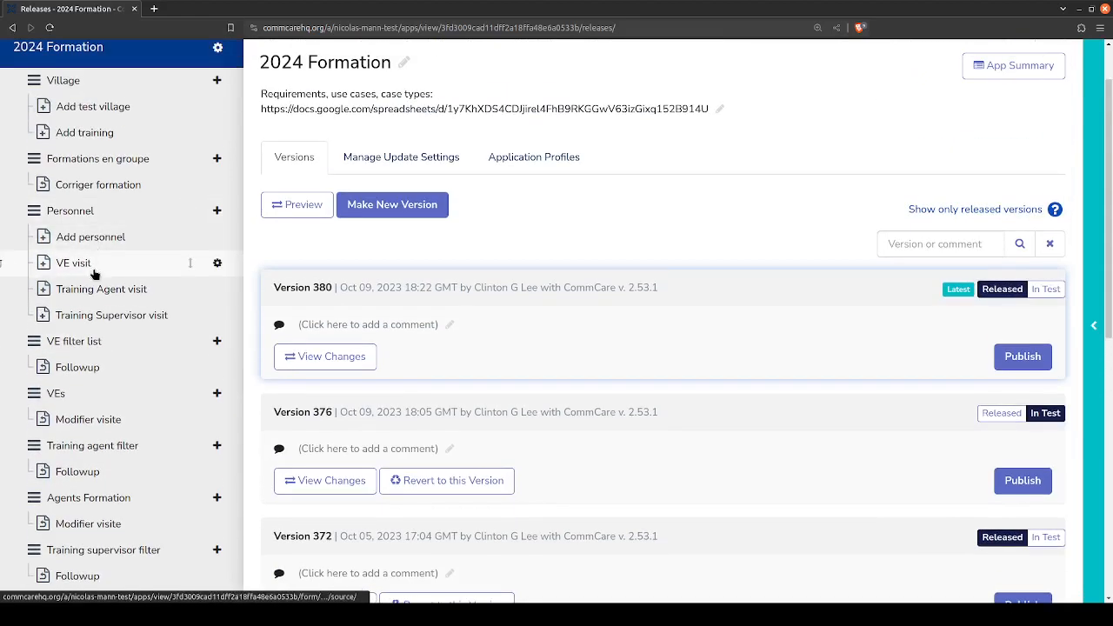